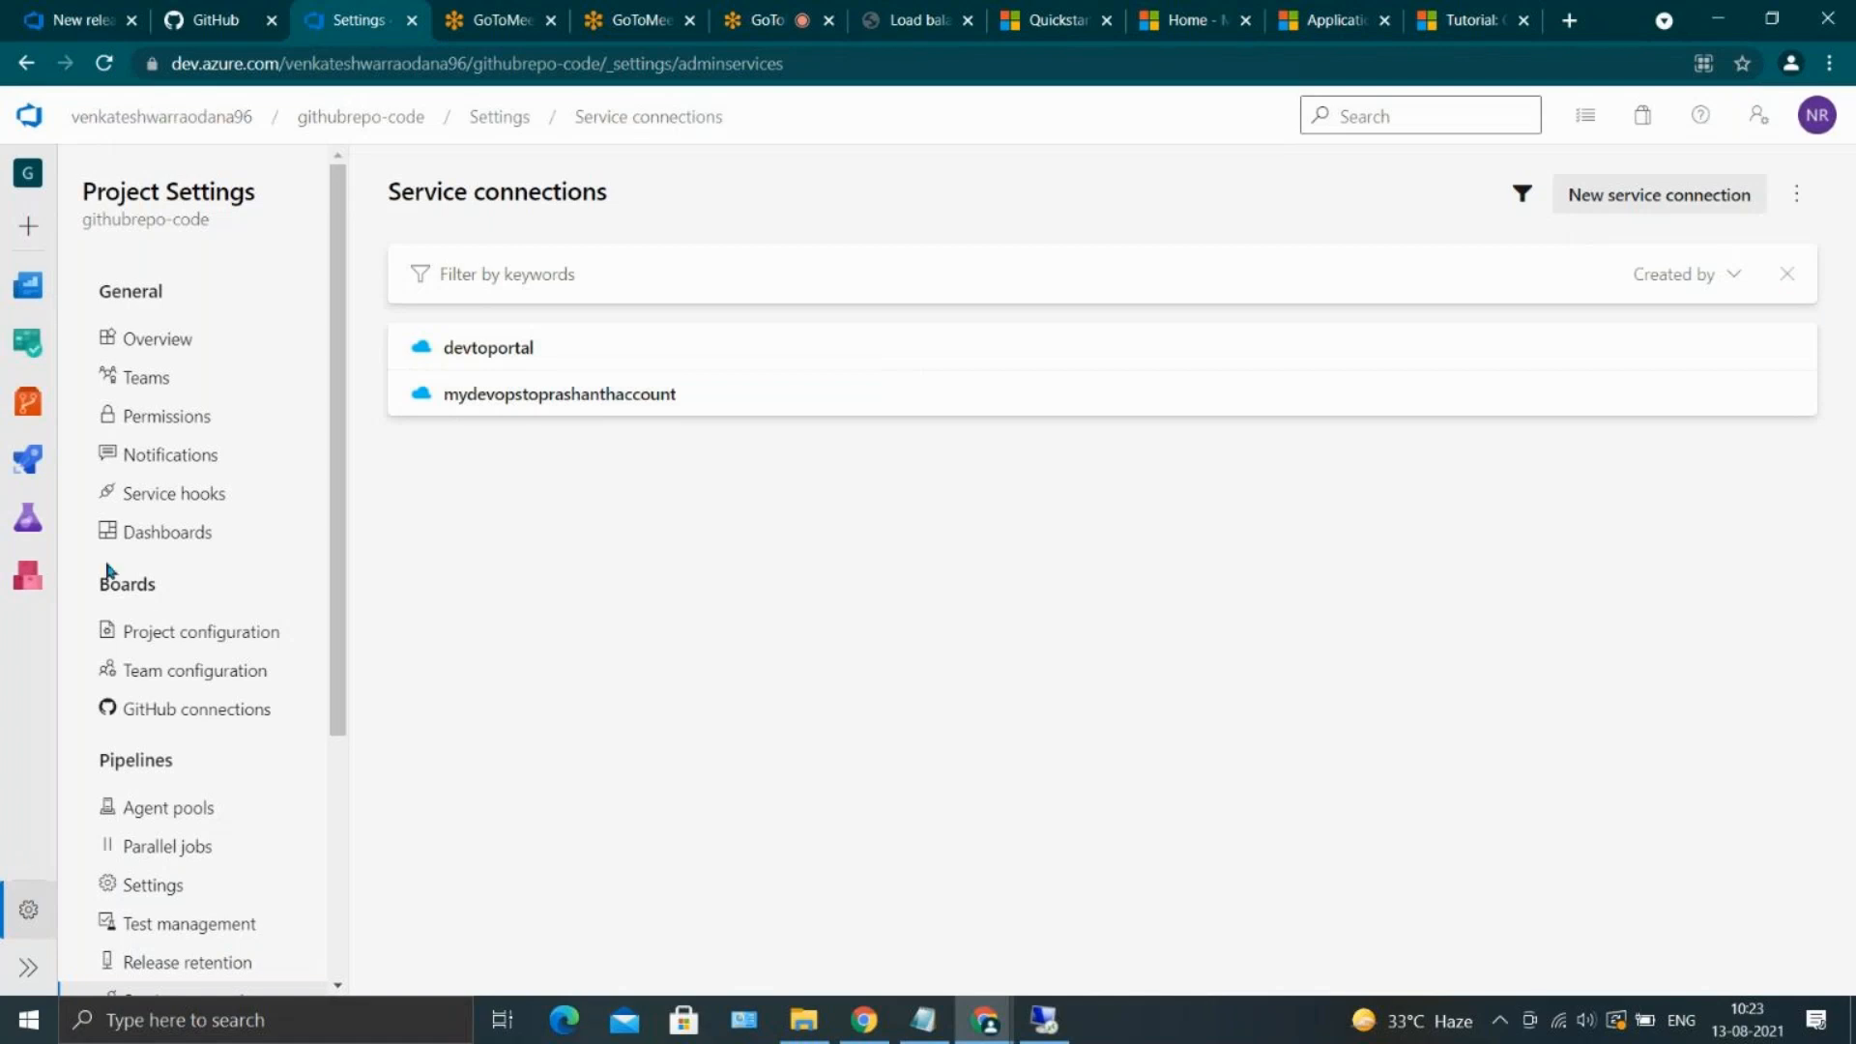
Open the run history of the project's CI pipeline
left_click(16, 484)
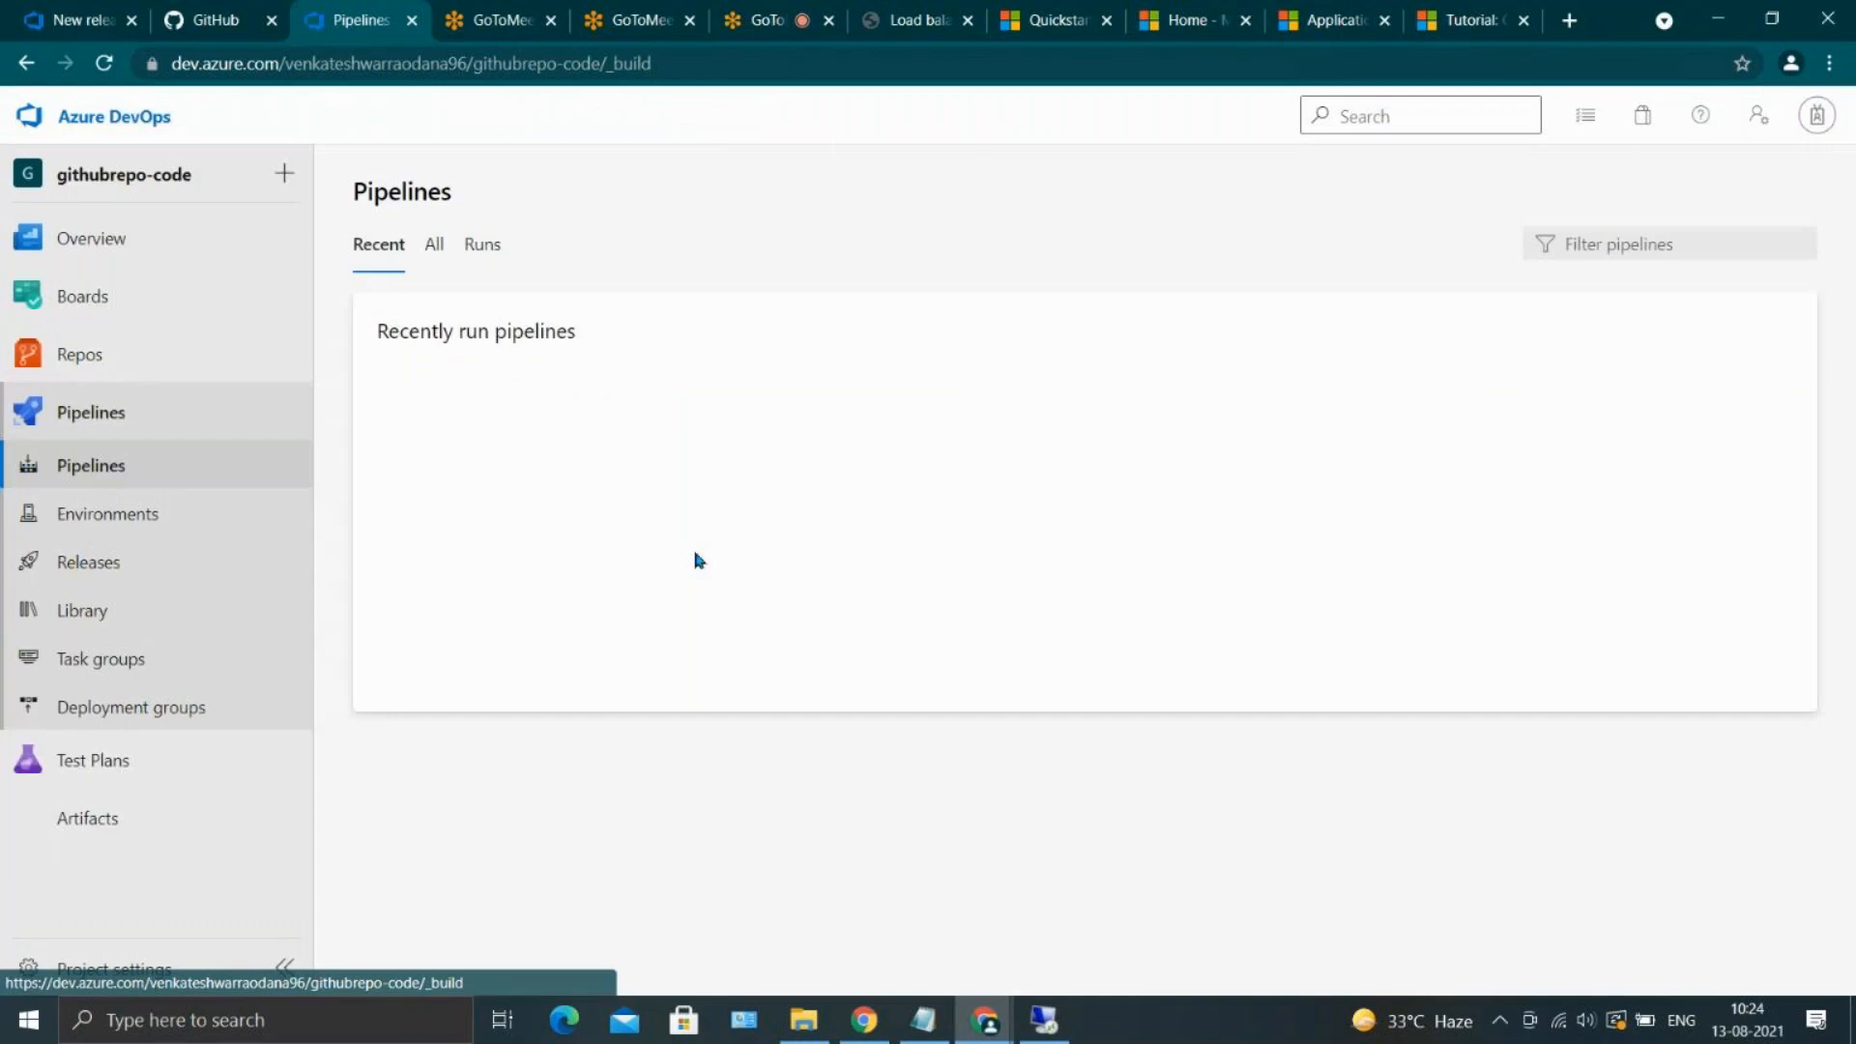
left_click(500, 447)
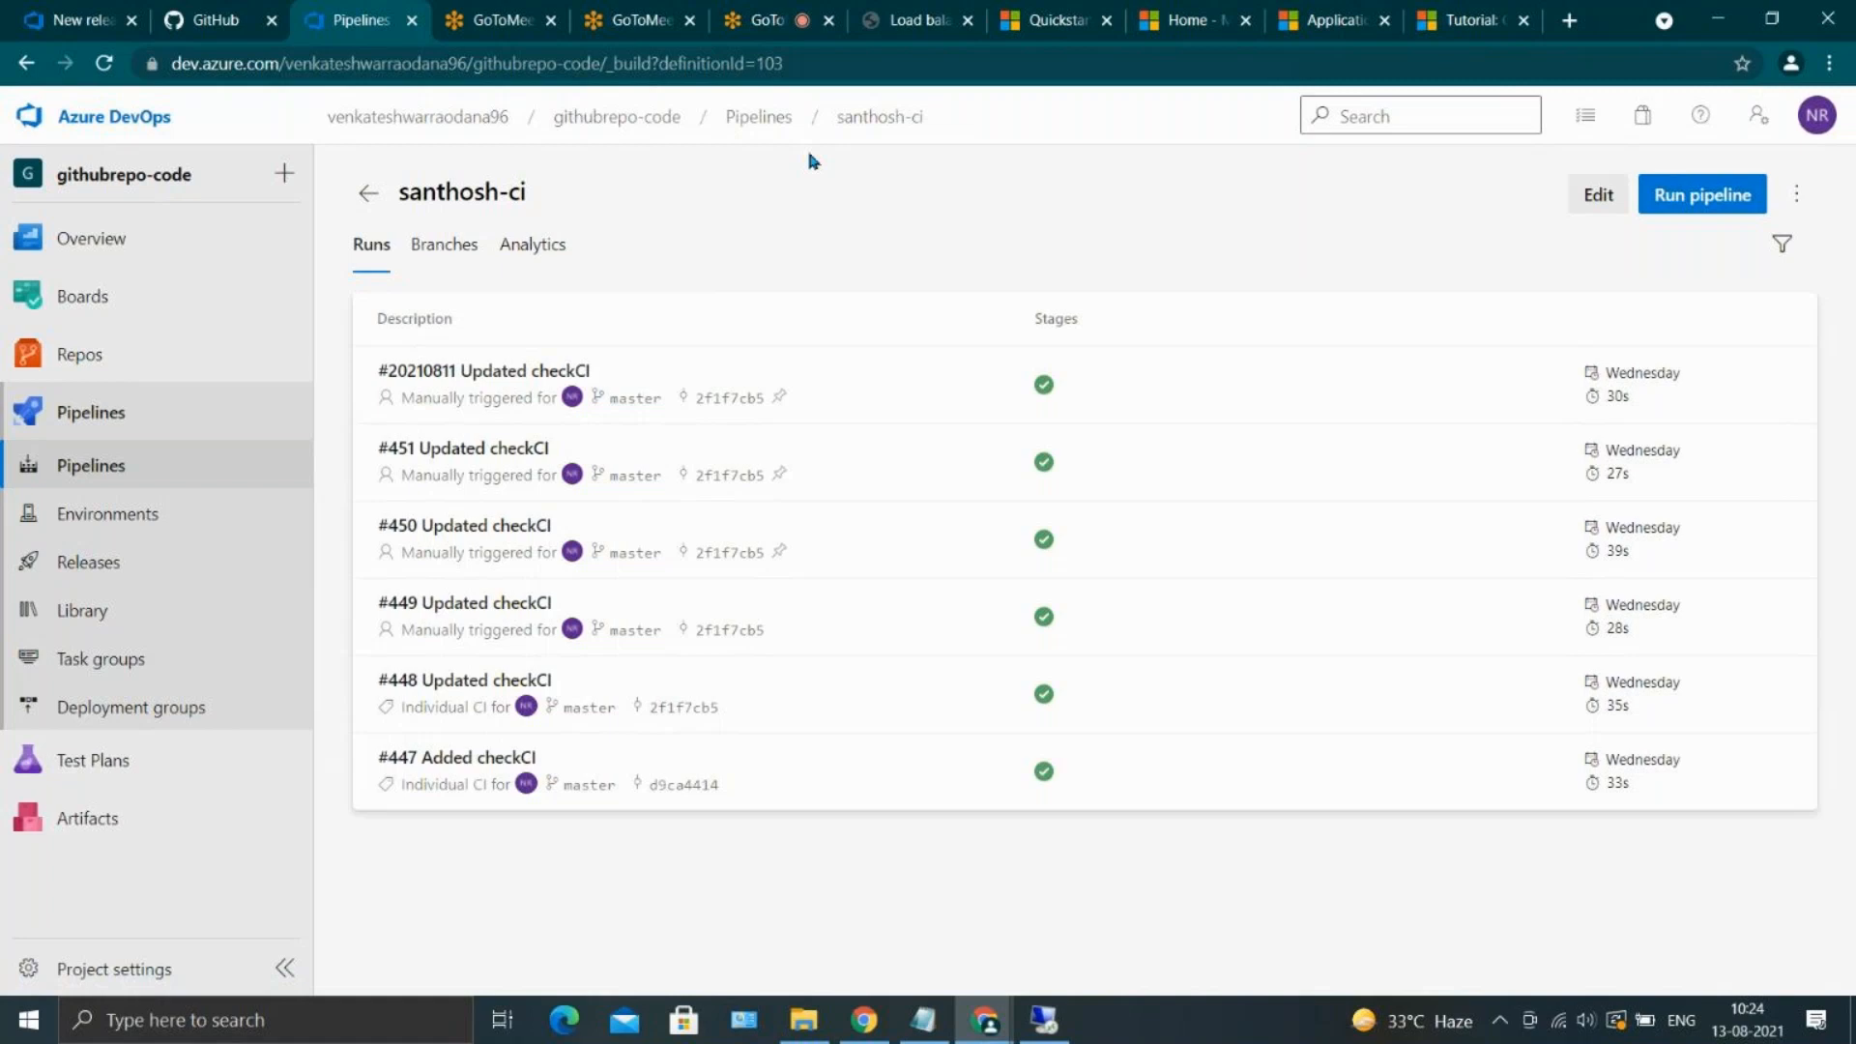
Switch to the Azure portal and open the mydevirctc App Service from the App Services list
left_click(928, 15)
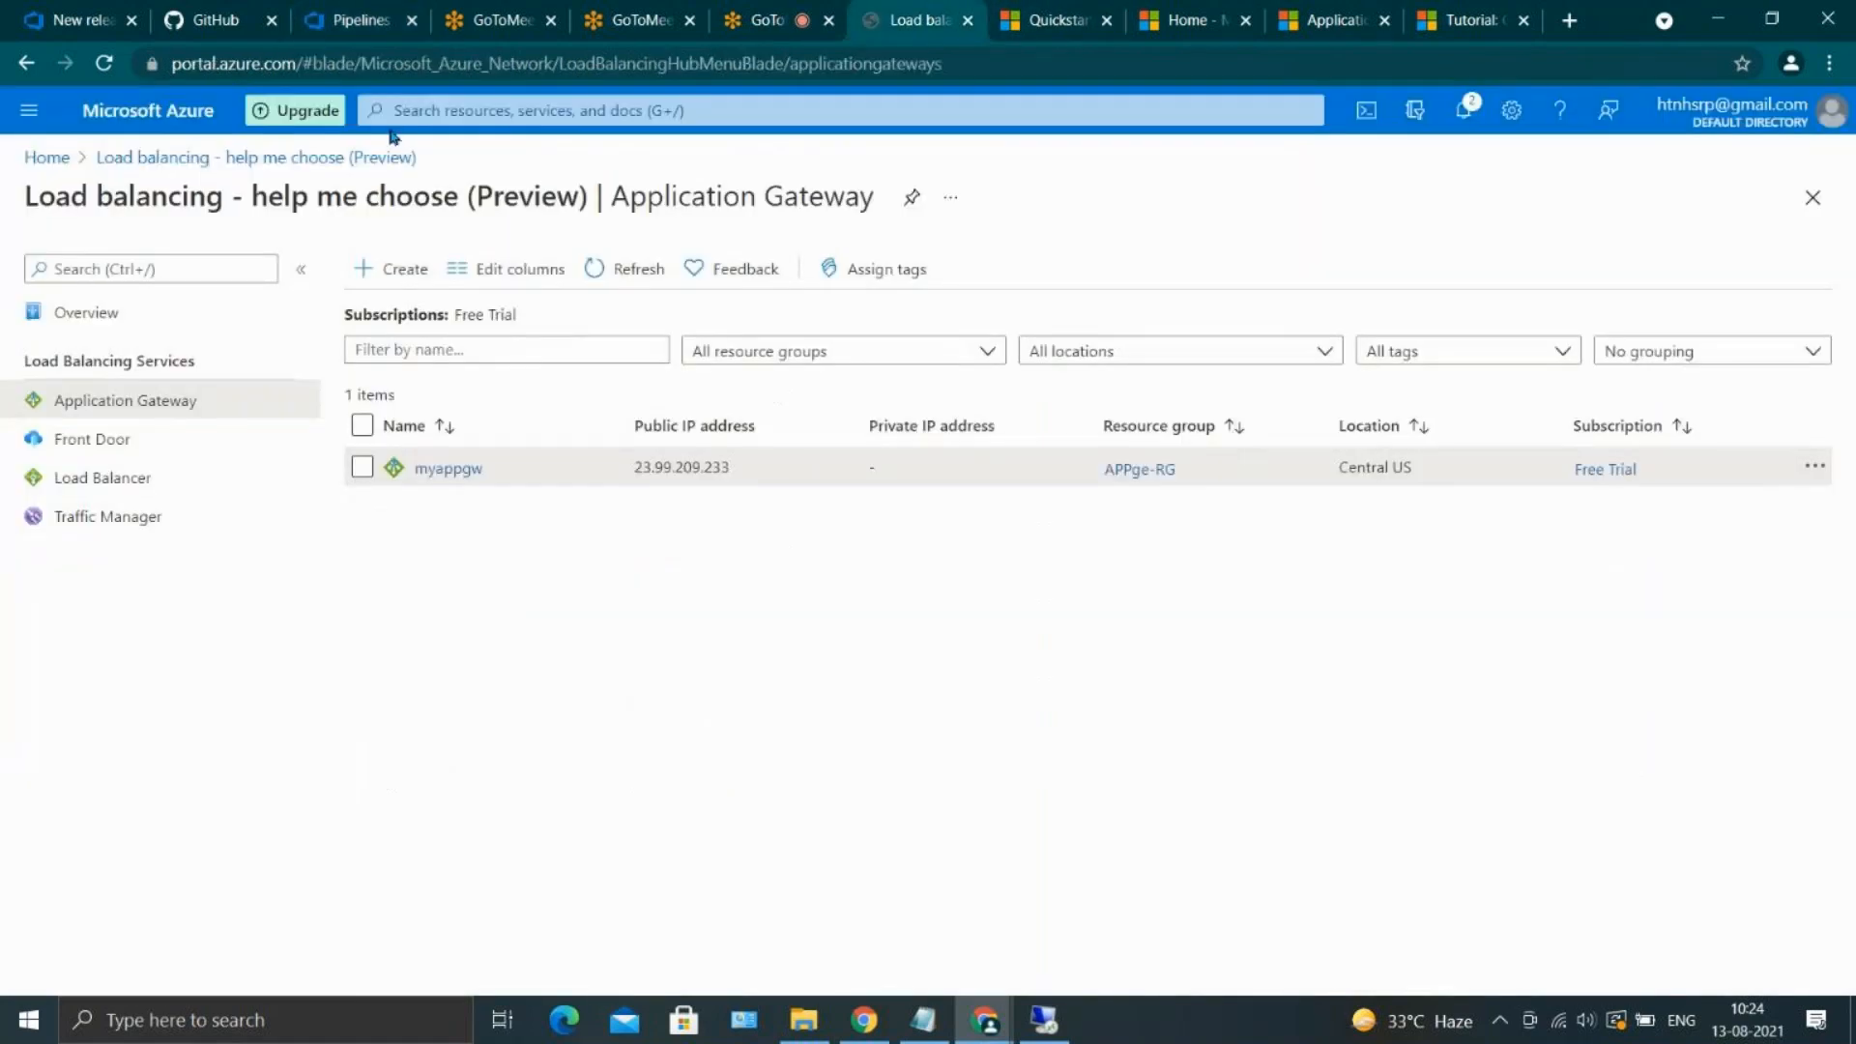
left_click(53, 158)
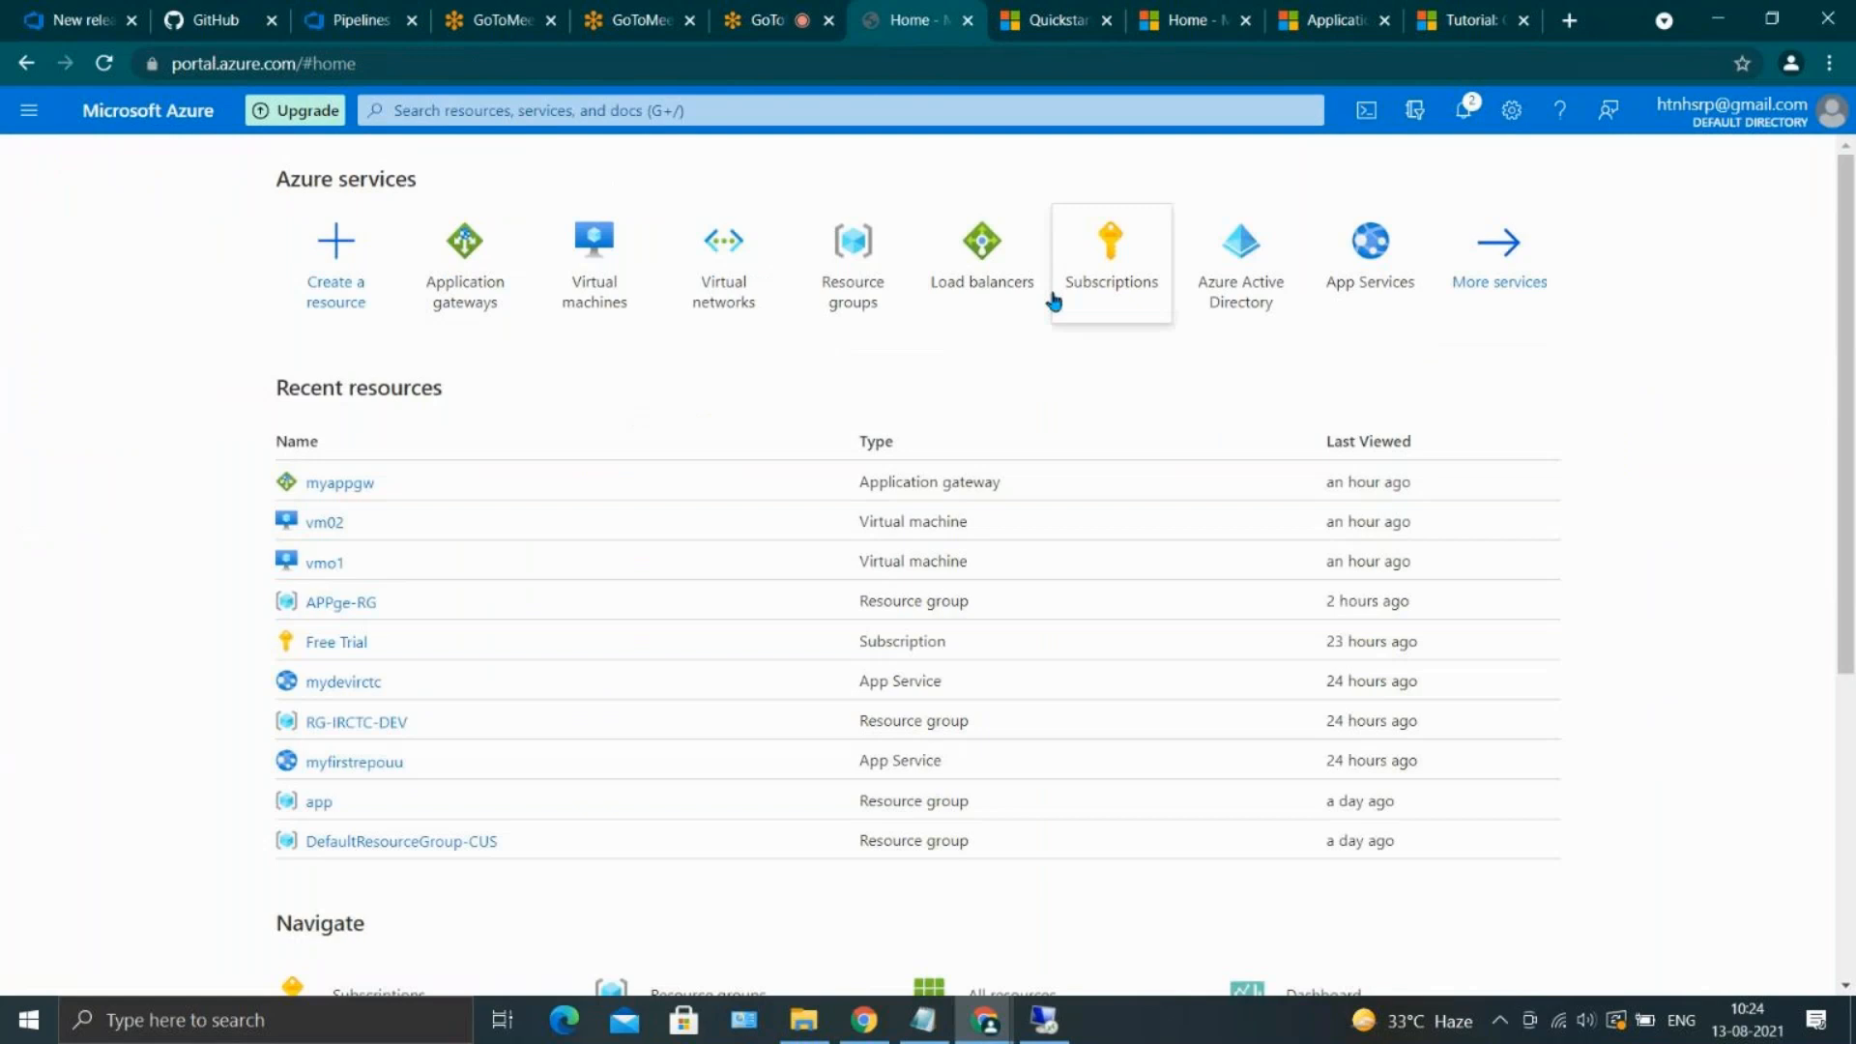
left_click(1412, 265)
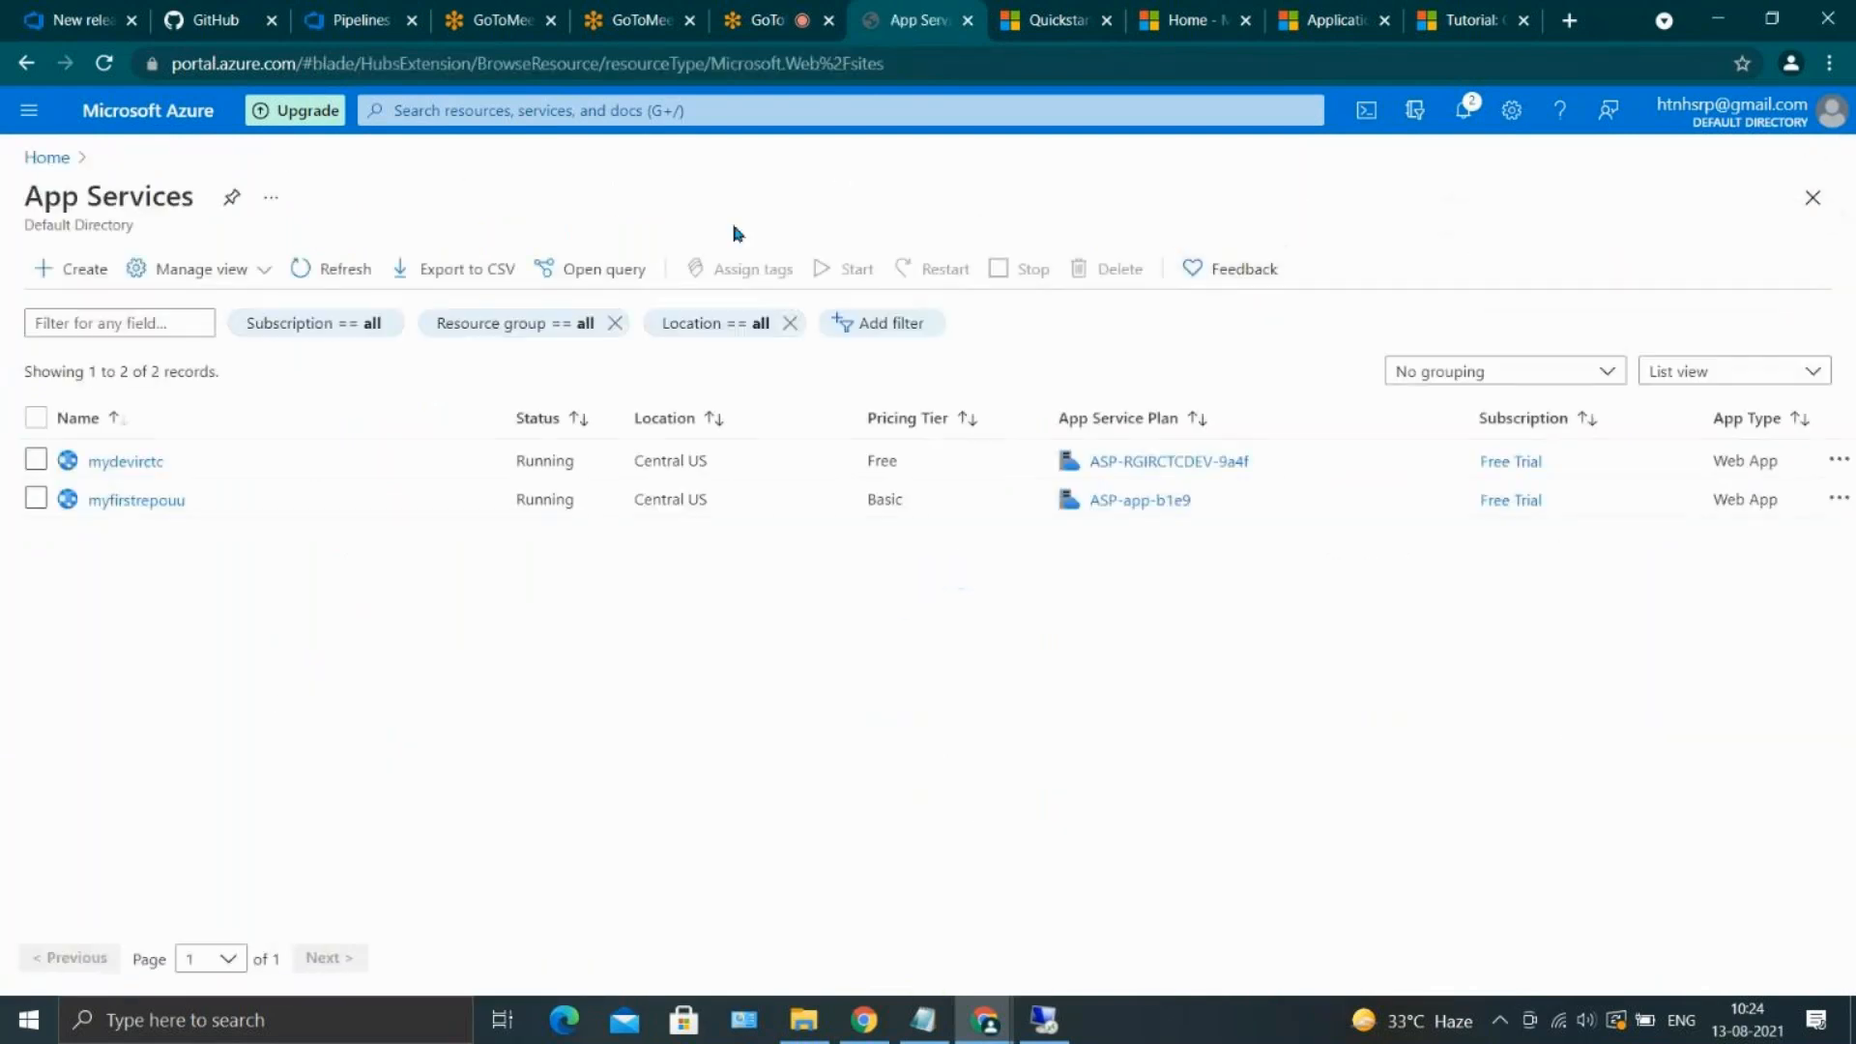
left_click(112, 462)
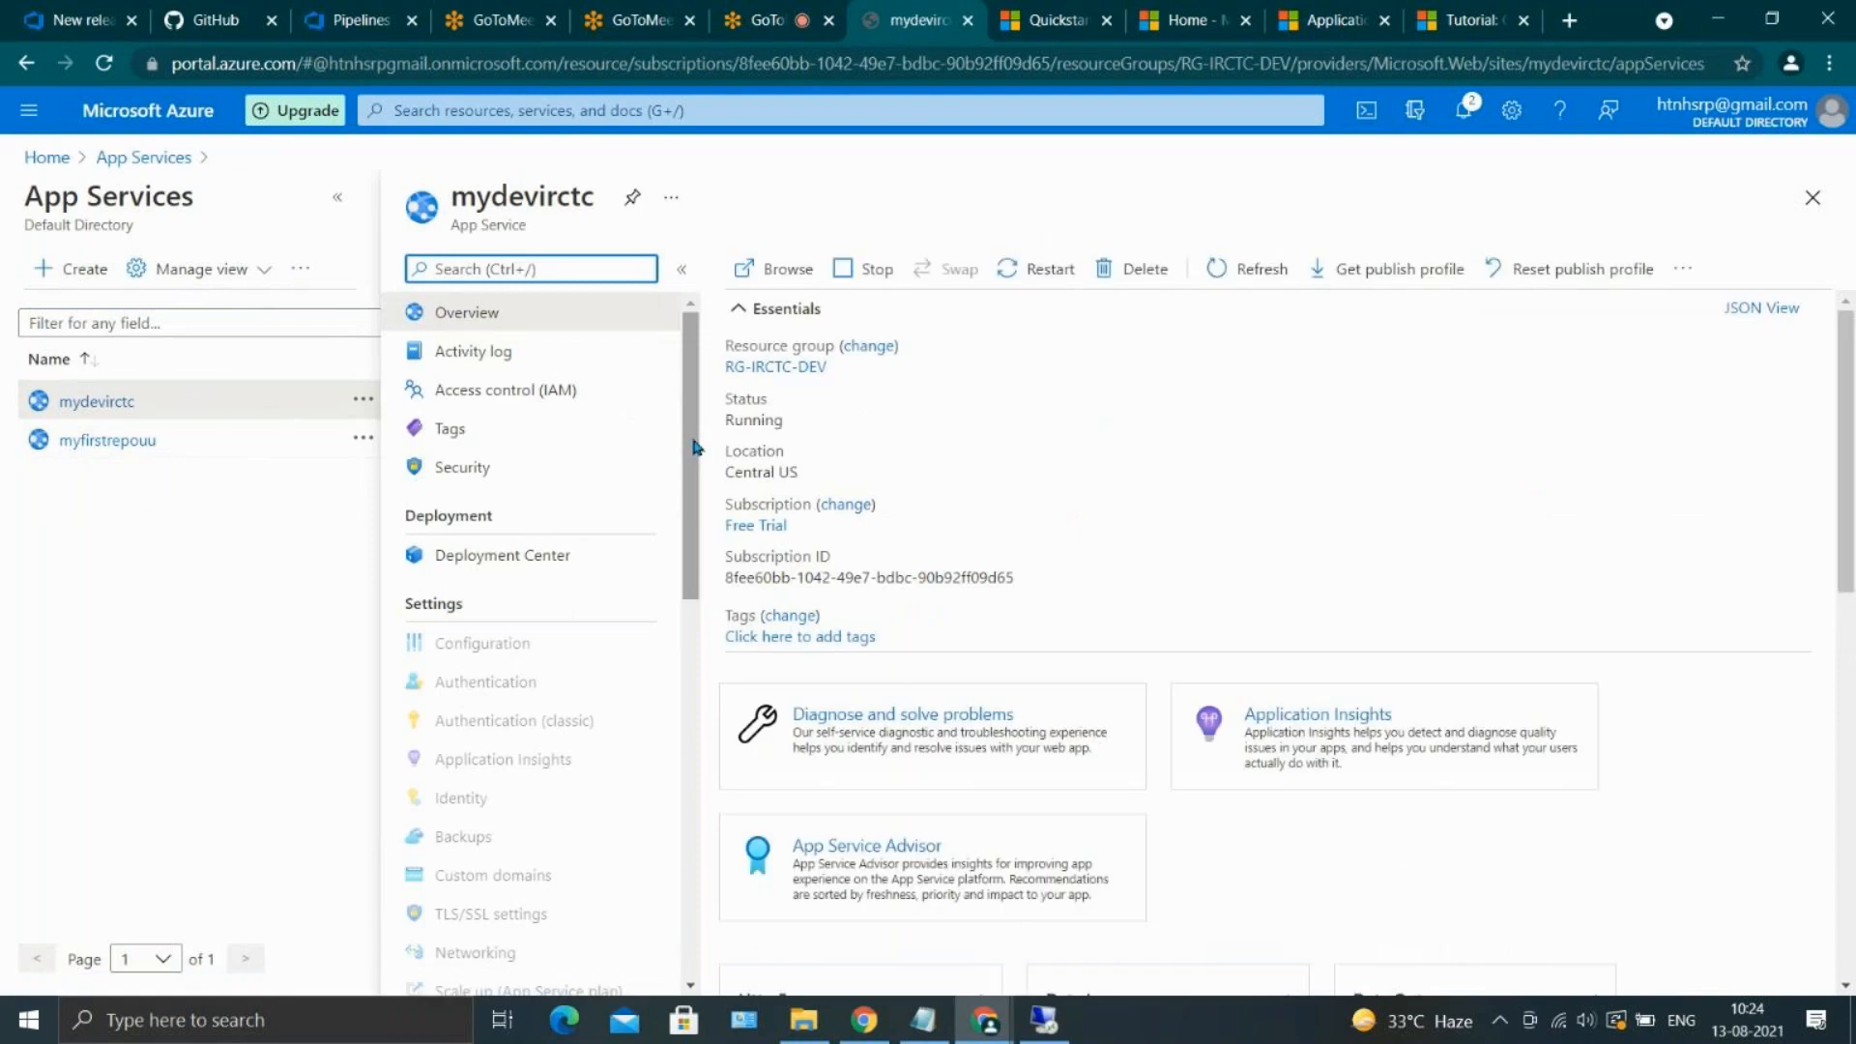
Search the mydevirctc resource menu for "kudu" and check the app's live site in the browser
left_click(592, 268)
type("kudu")
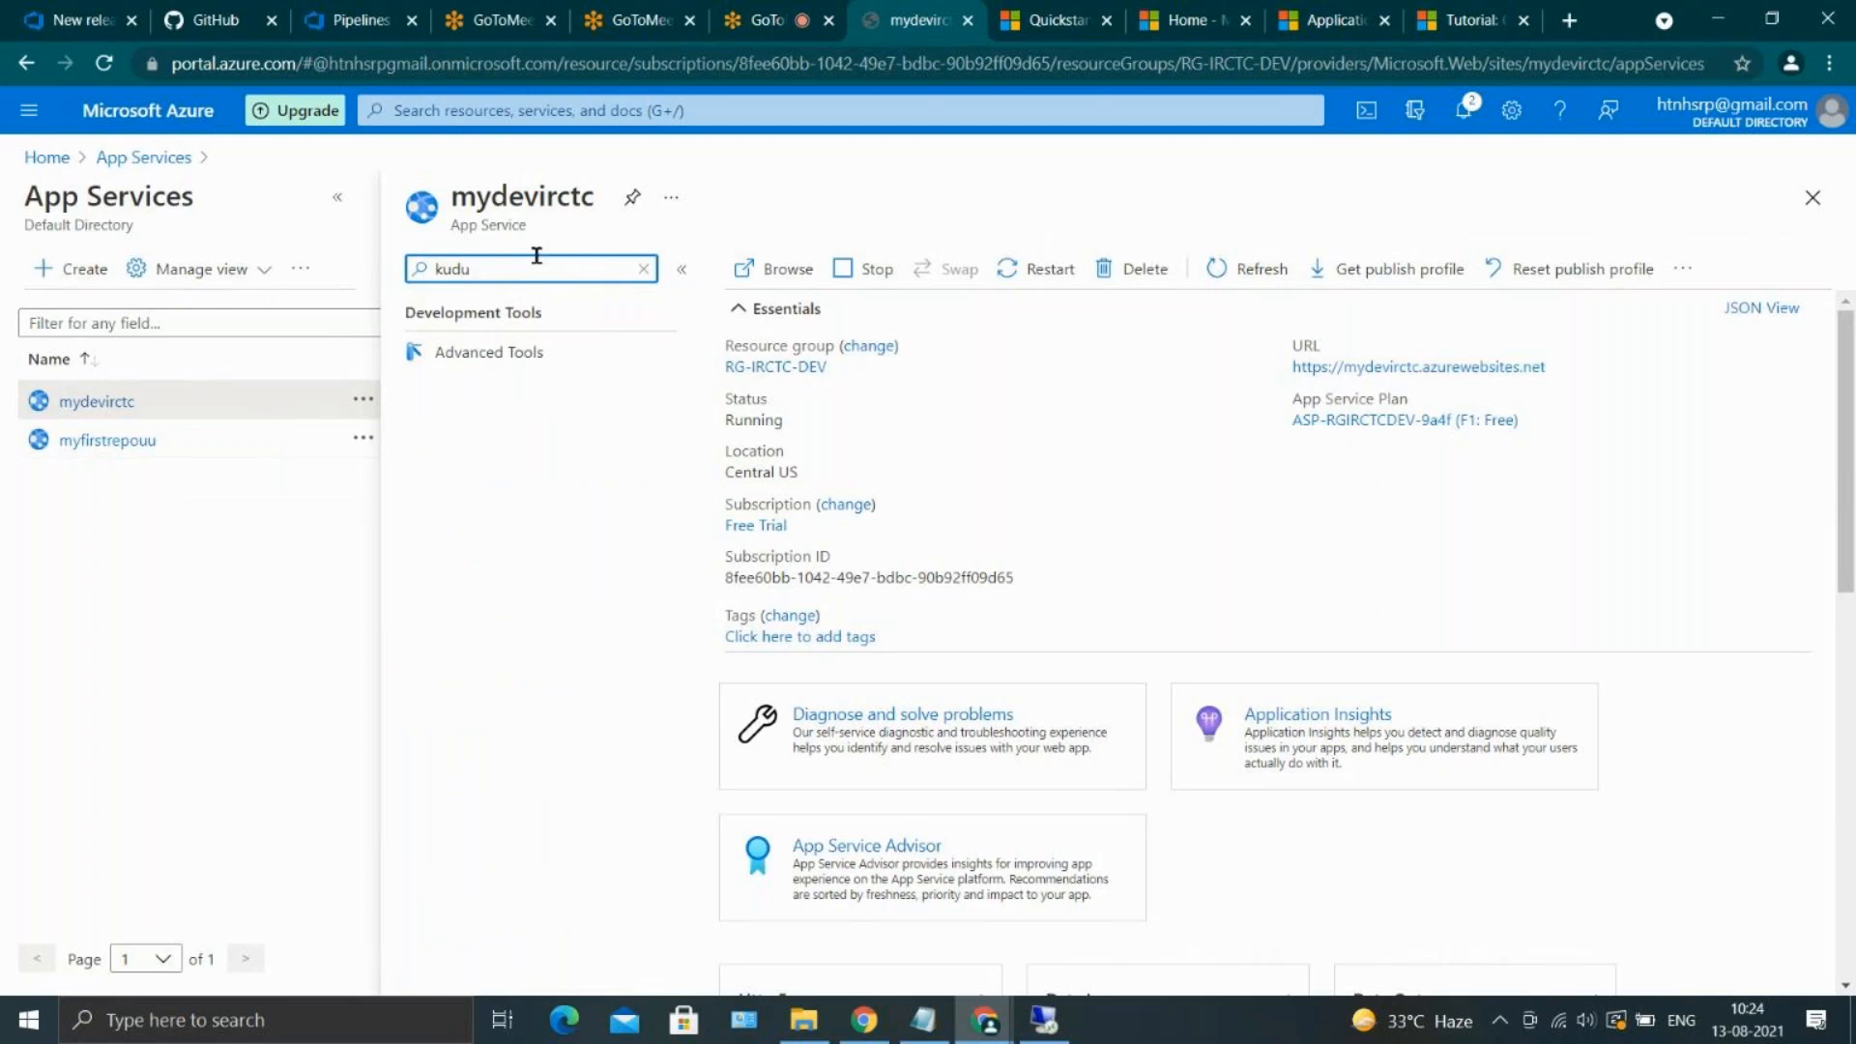
left_click(807, 267)
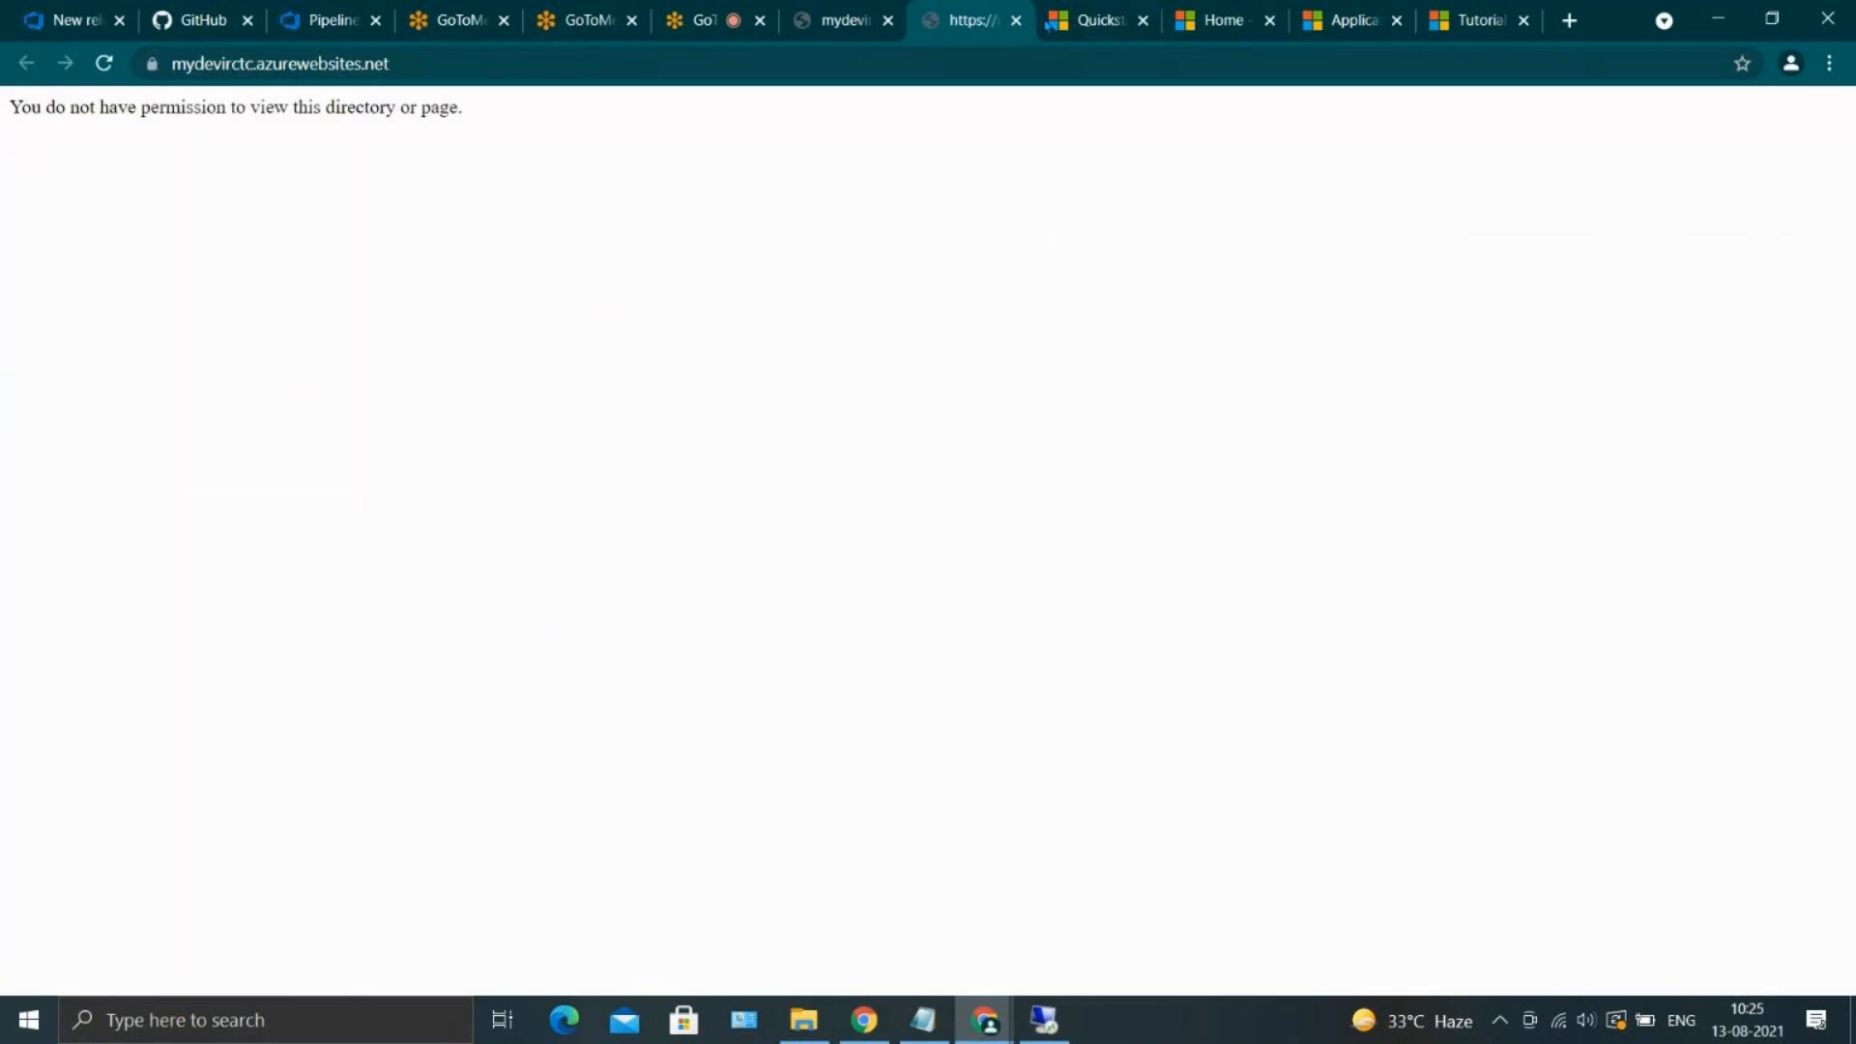
left_click(1016, 21)
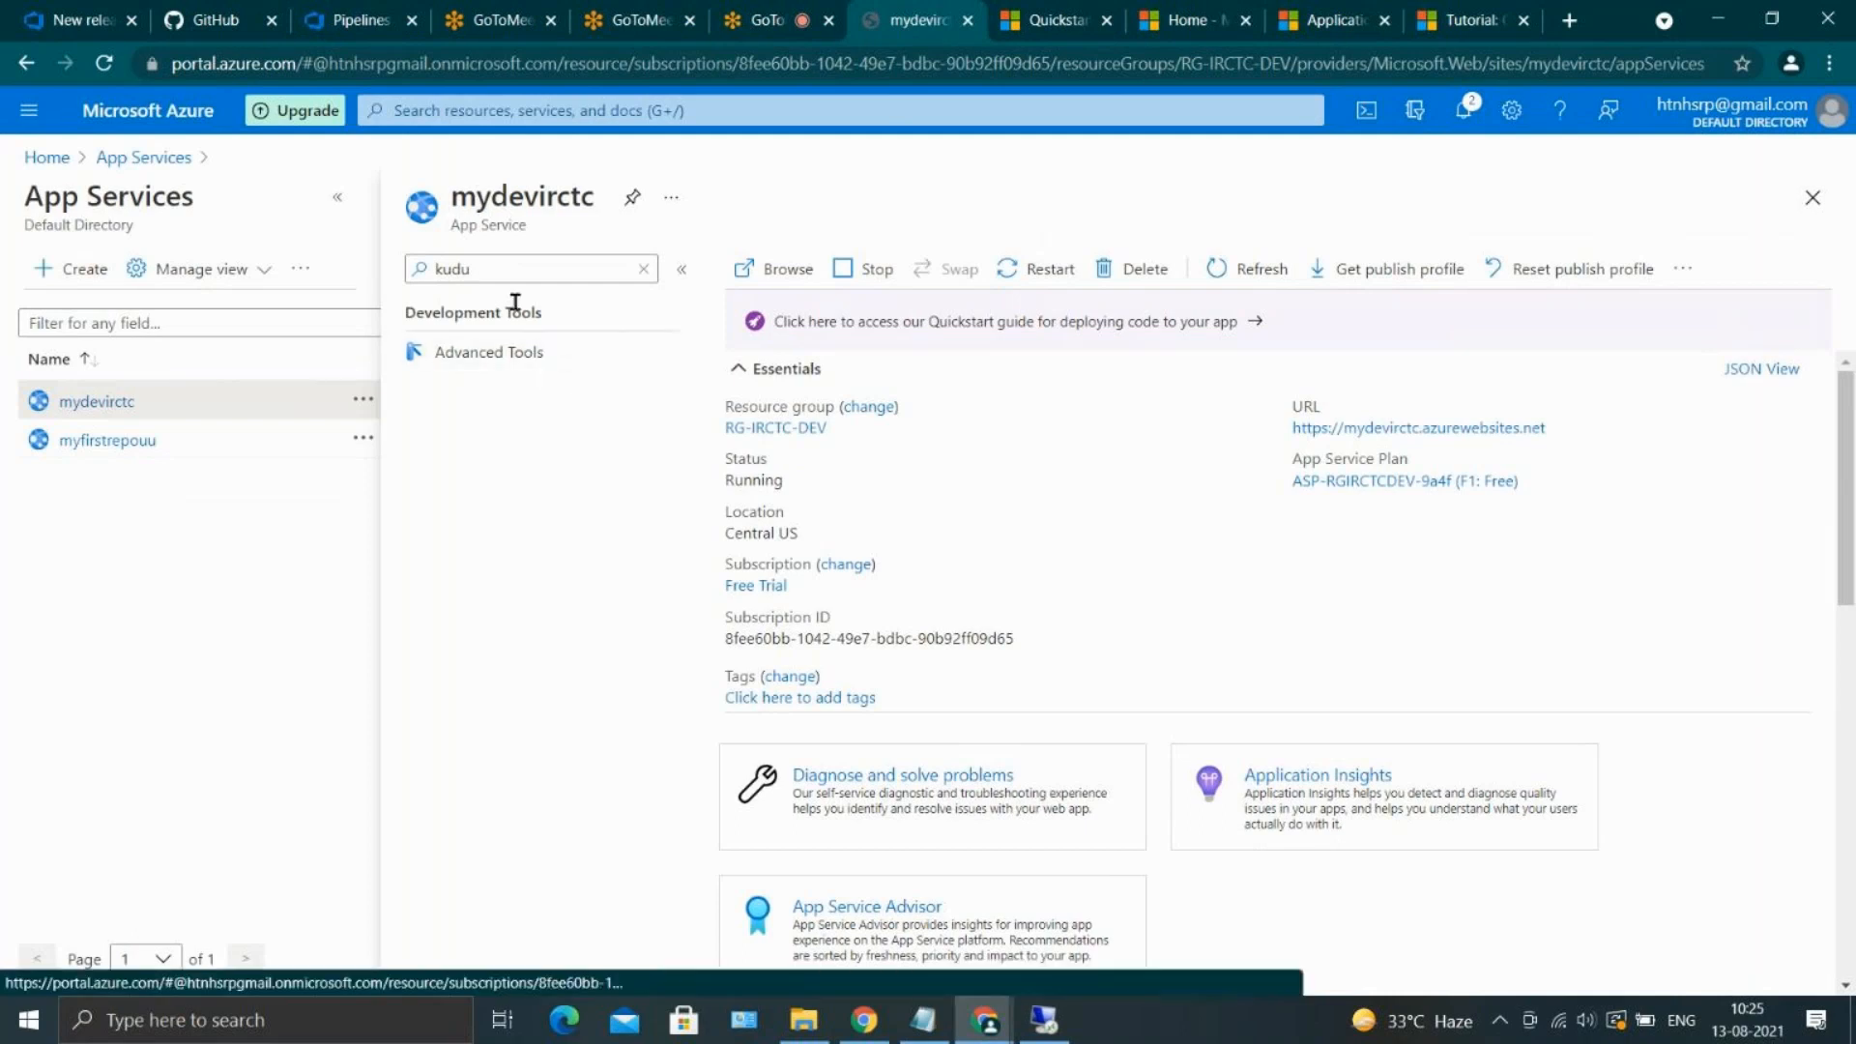
Launch Kudu from the mydevirctc Advanced Tools page and open its debug console
double_click(476, 259)
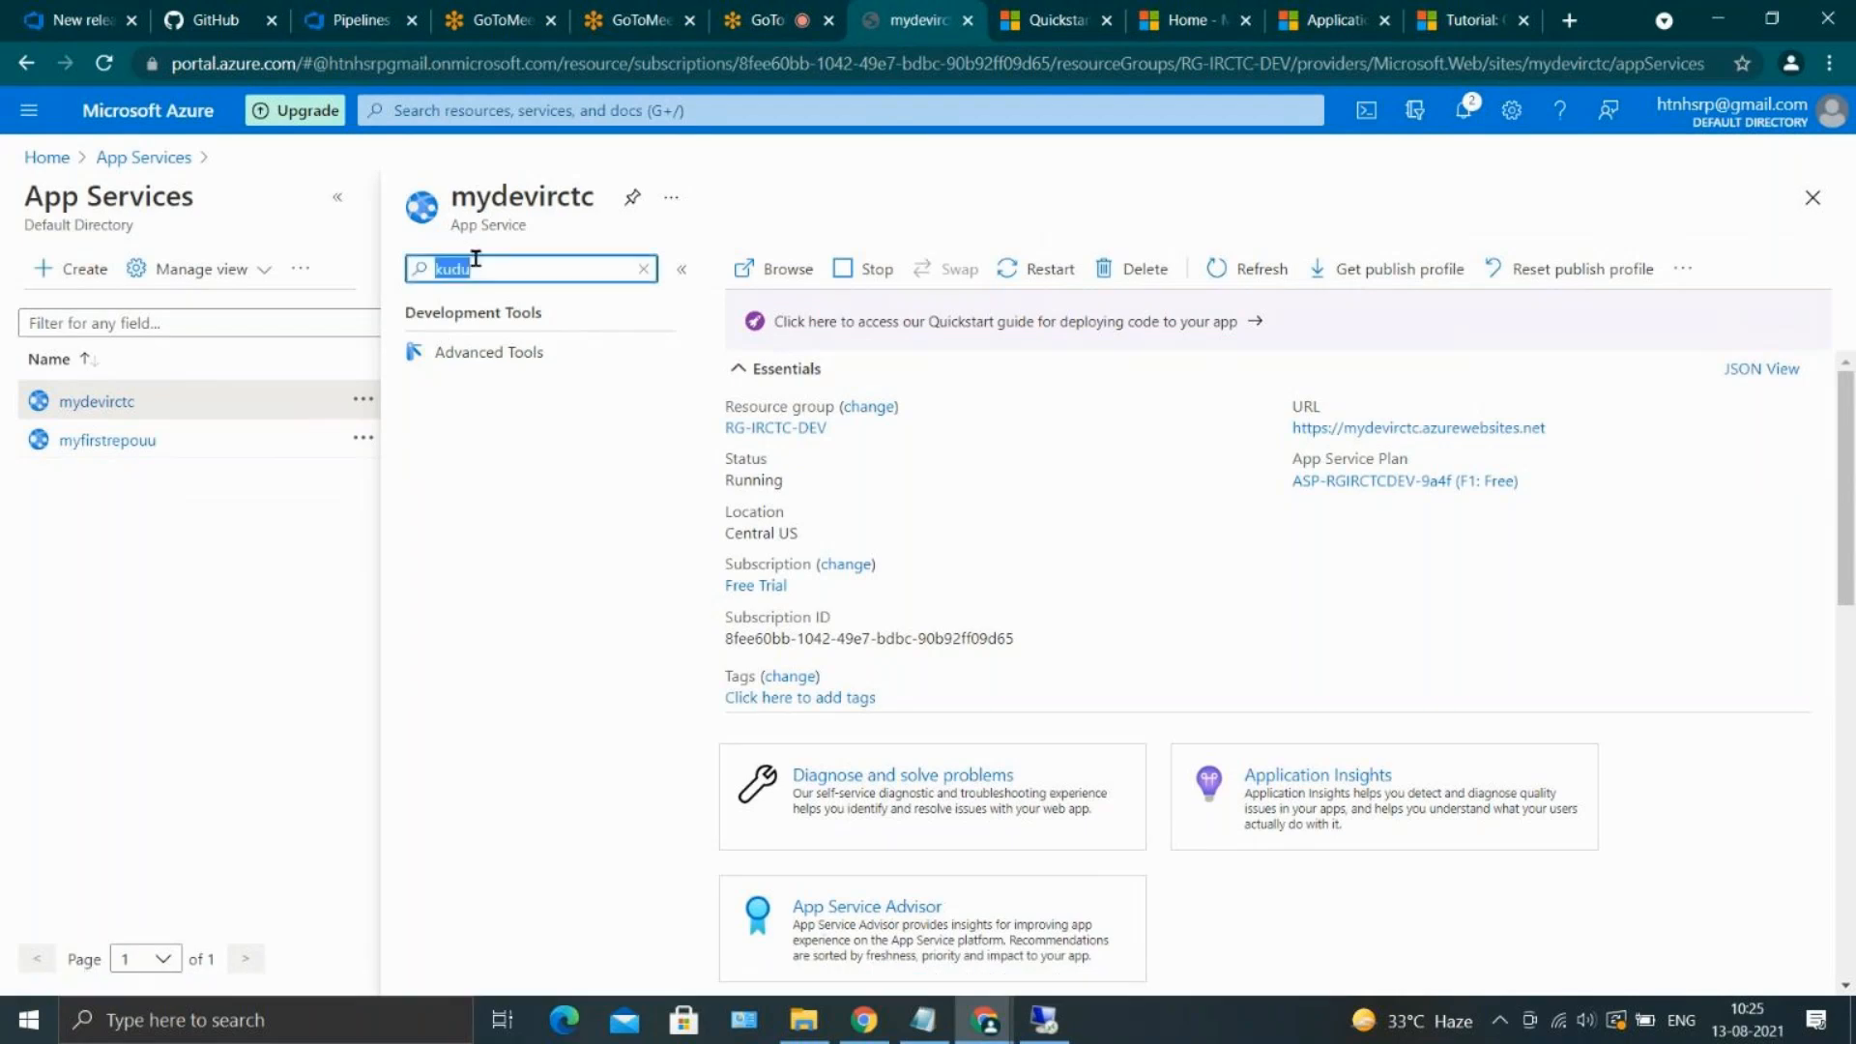
left_click(527, 351)
left_click(747, 398)
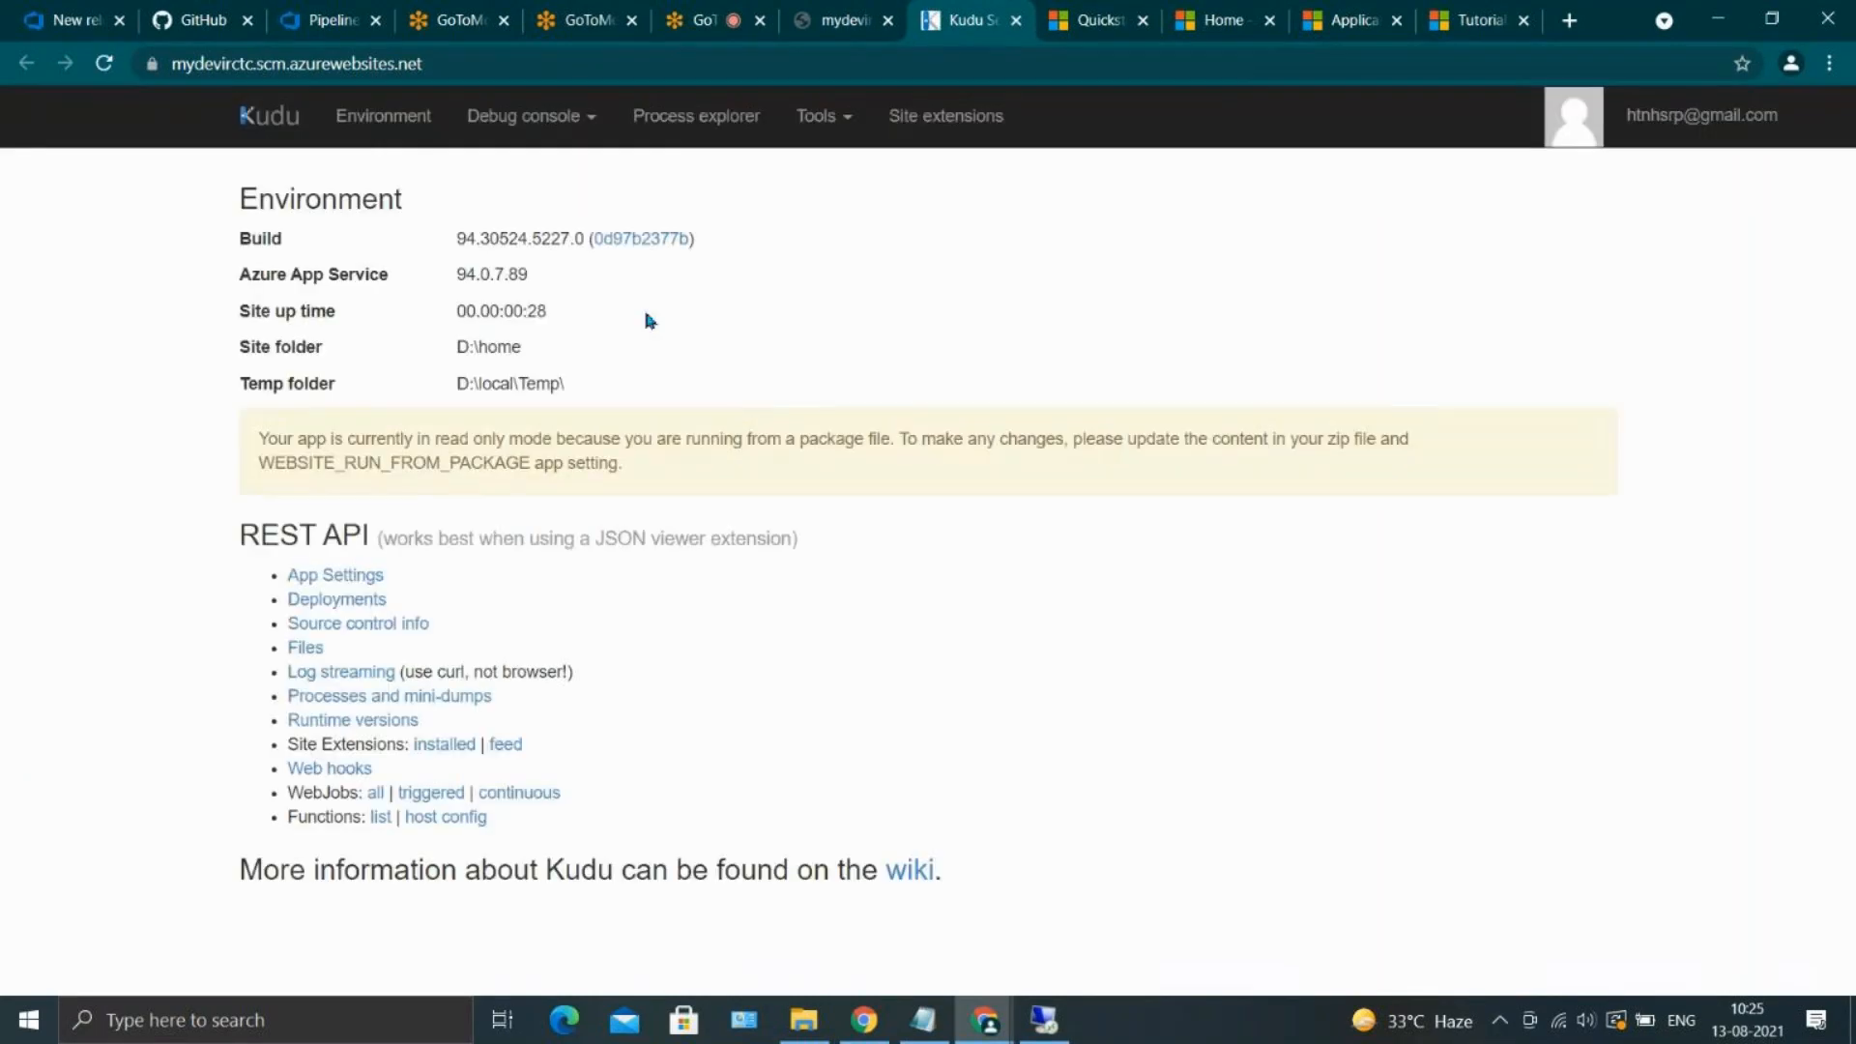
left_click(527, 118)
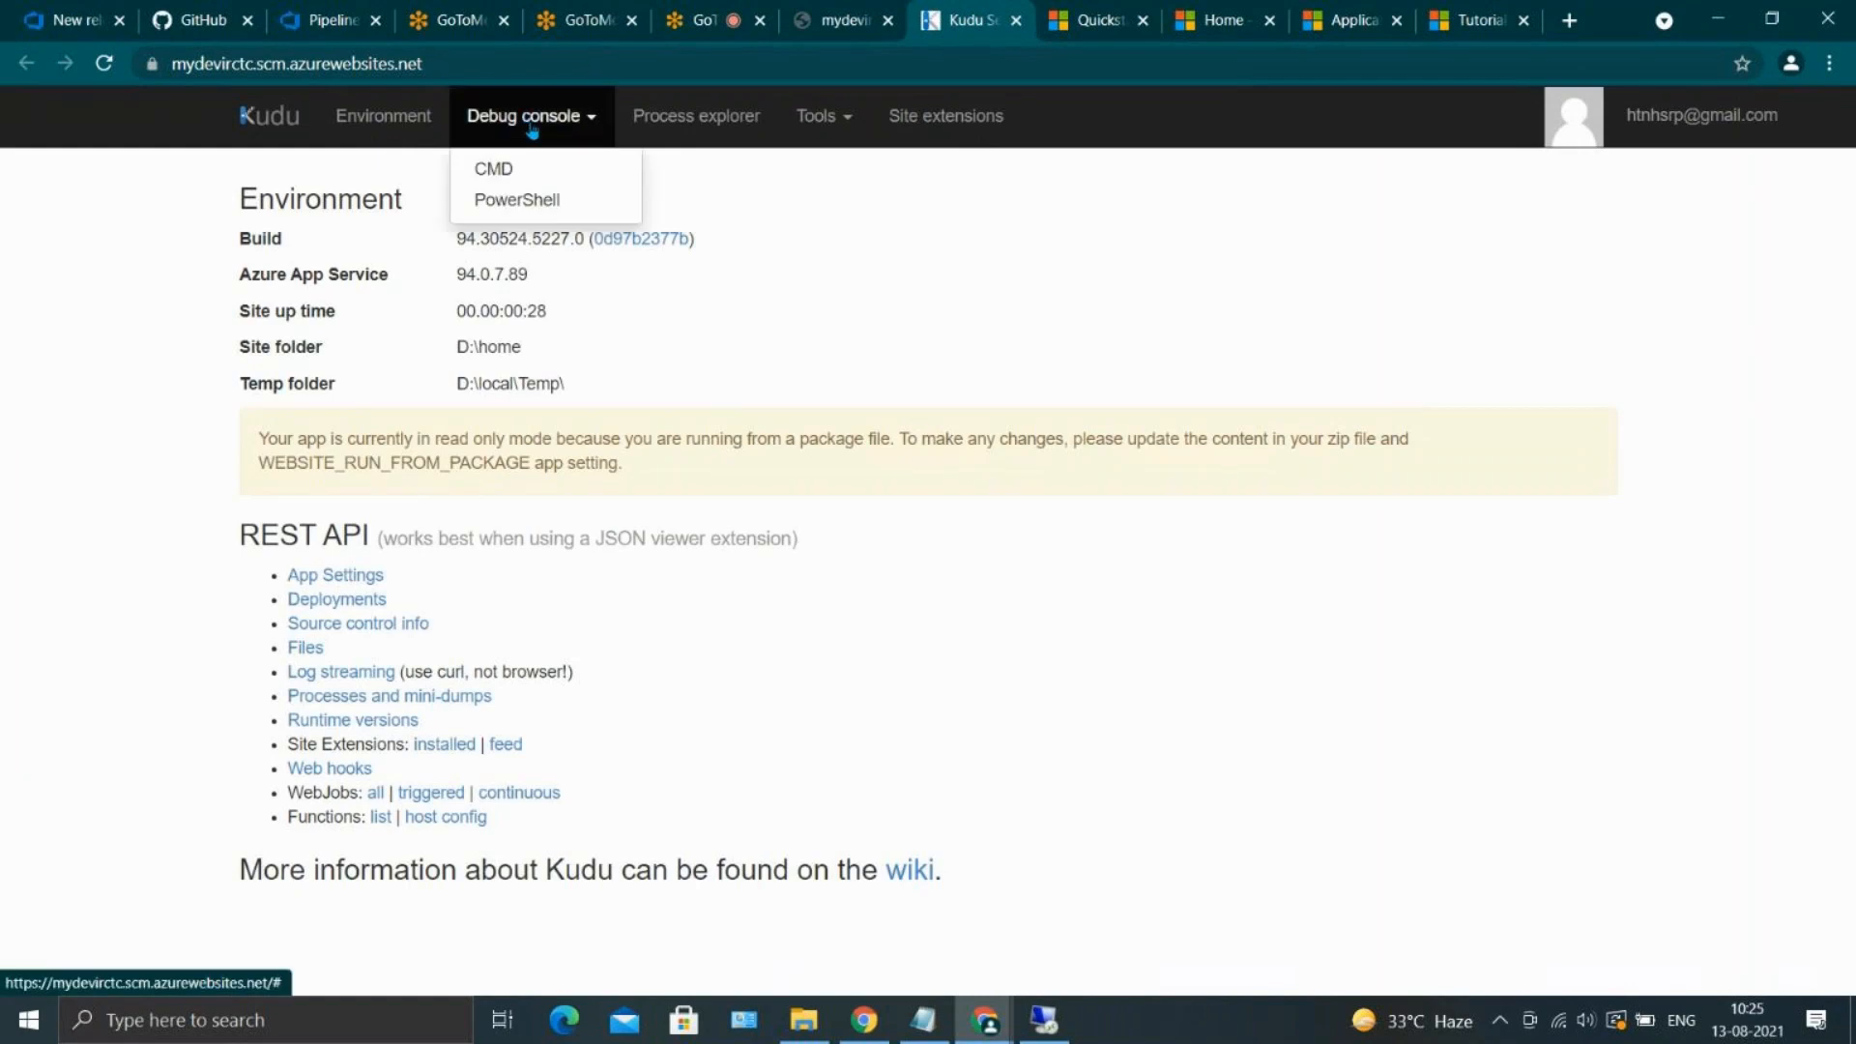
left_click(575, 201)
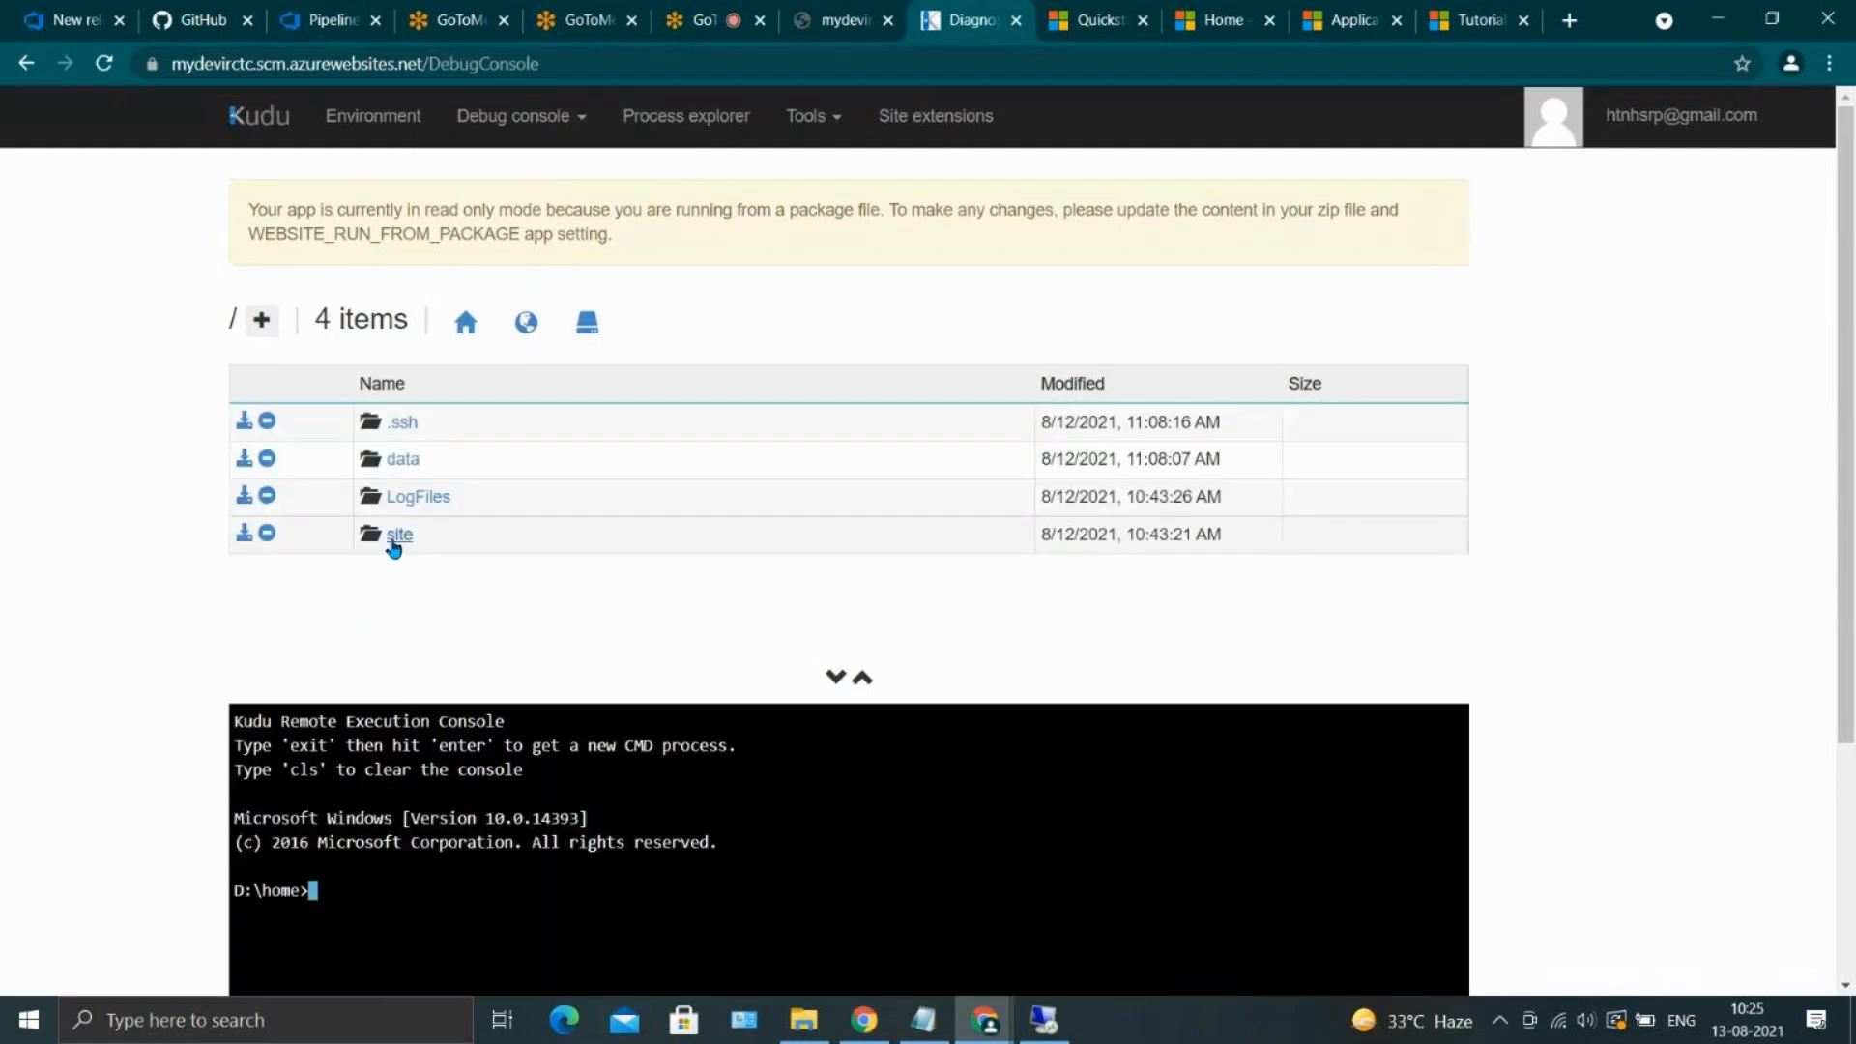
Browse into site, wwwroot and the CI artifact folder down to devdb, and examine the deployed files
left_click(393, 539)
left_click(404, 497)
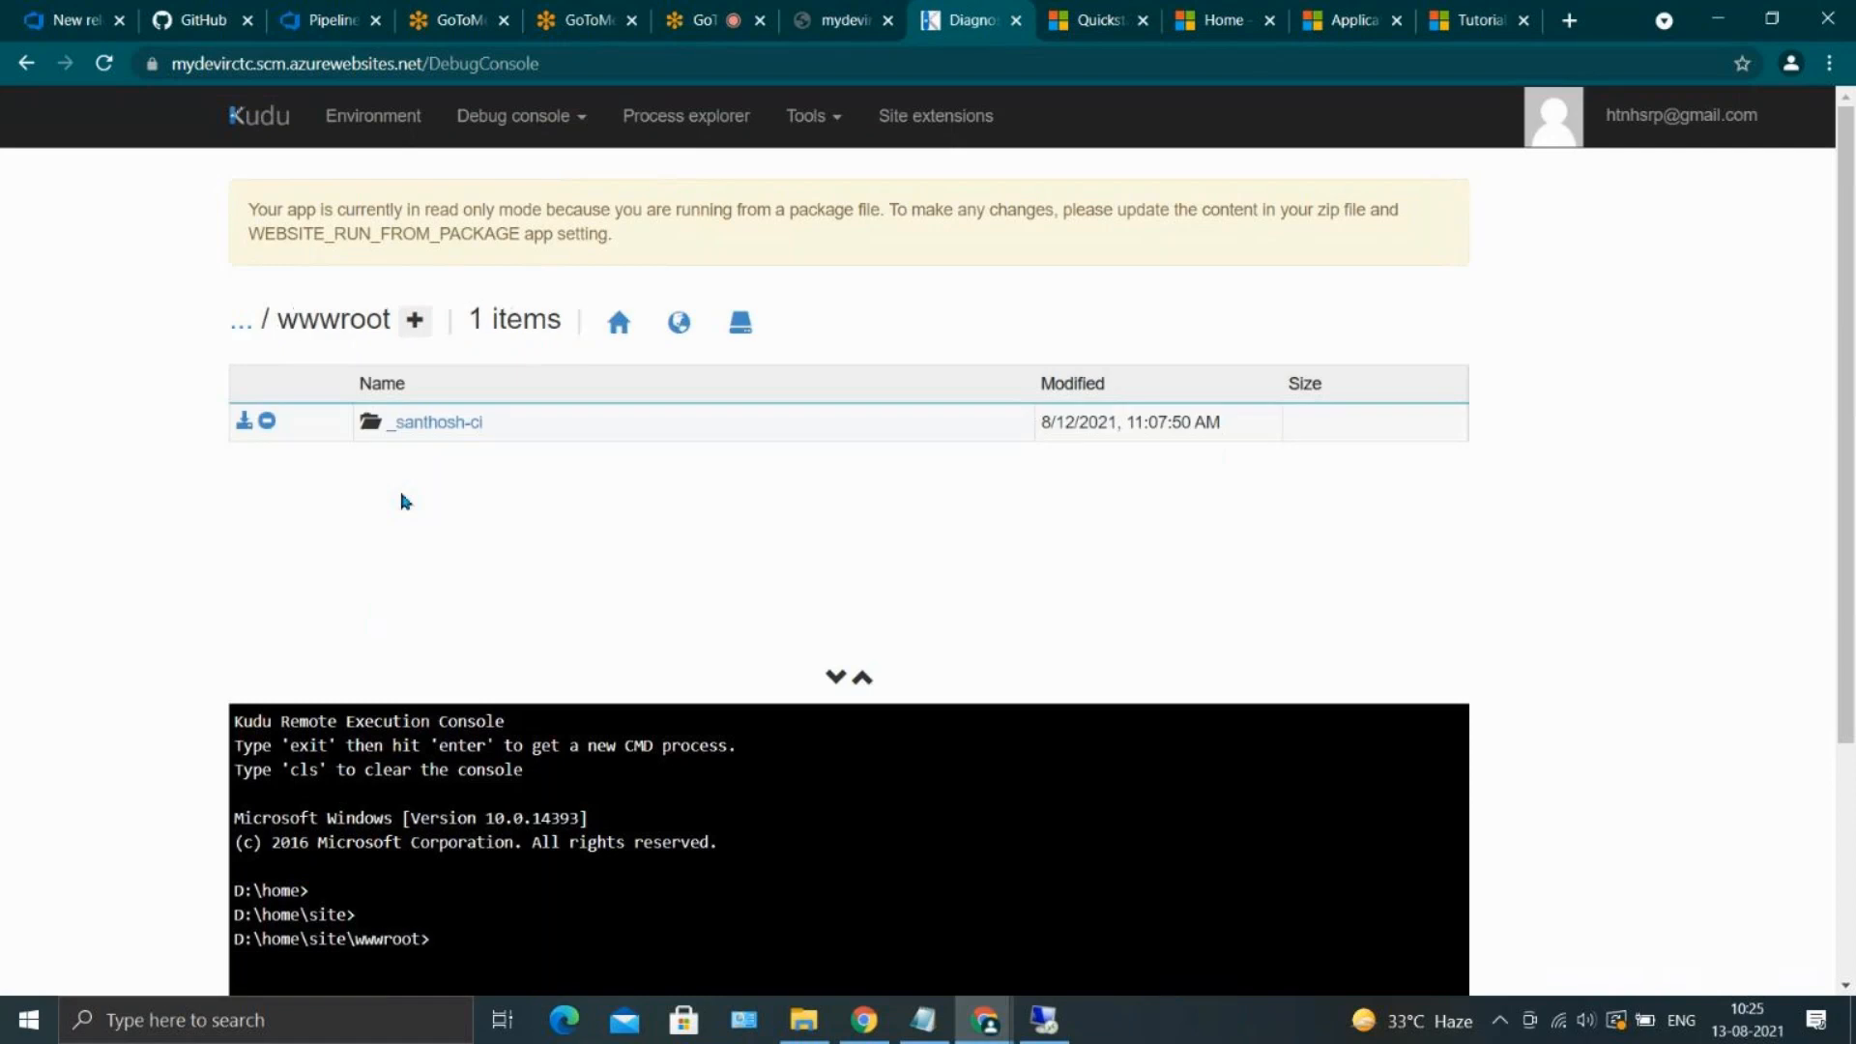
left_click(437, 423)
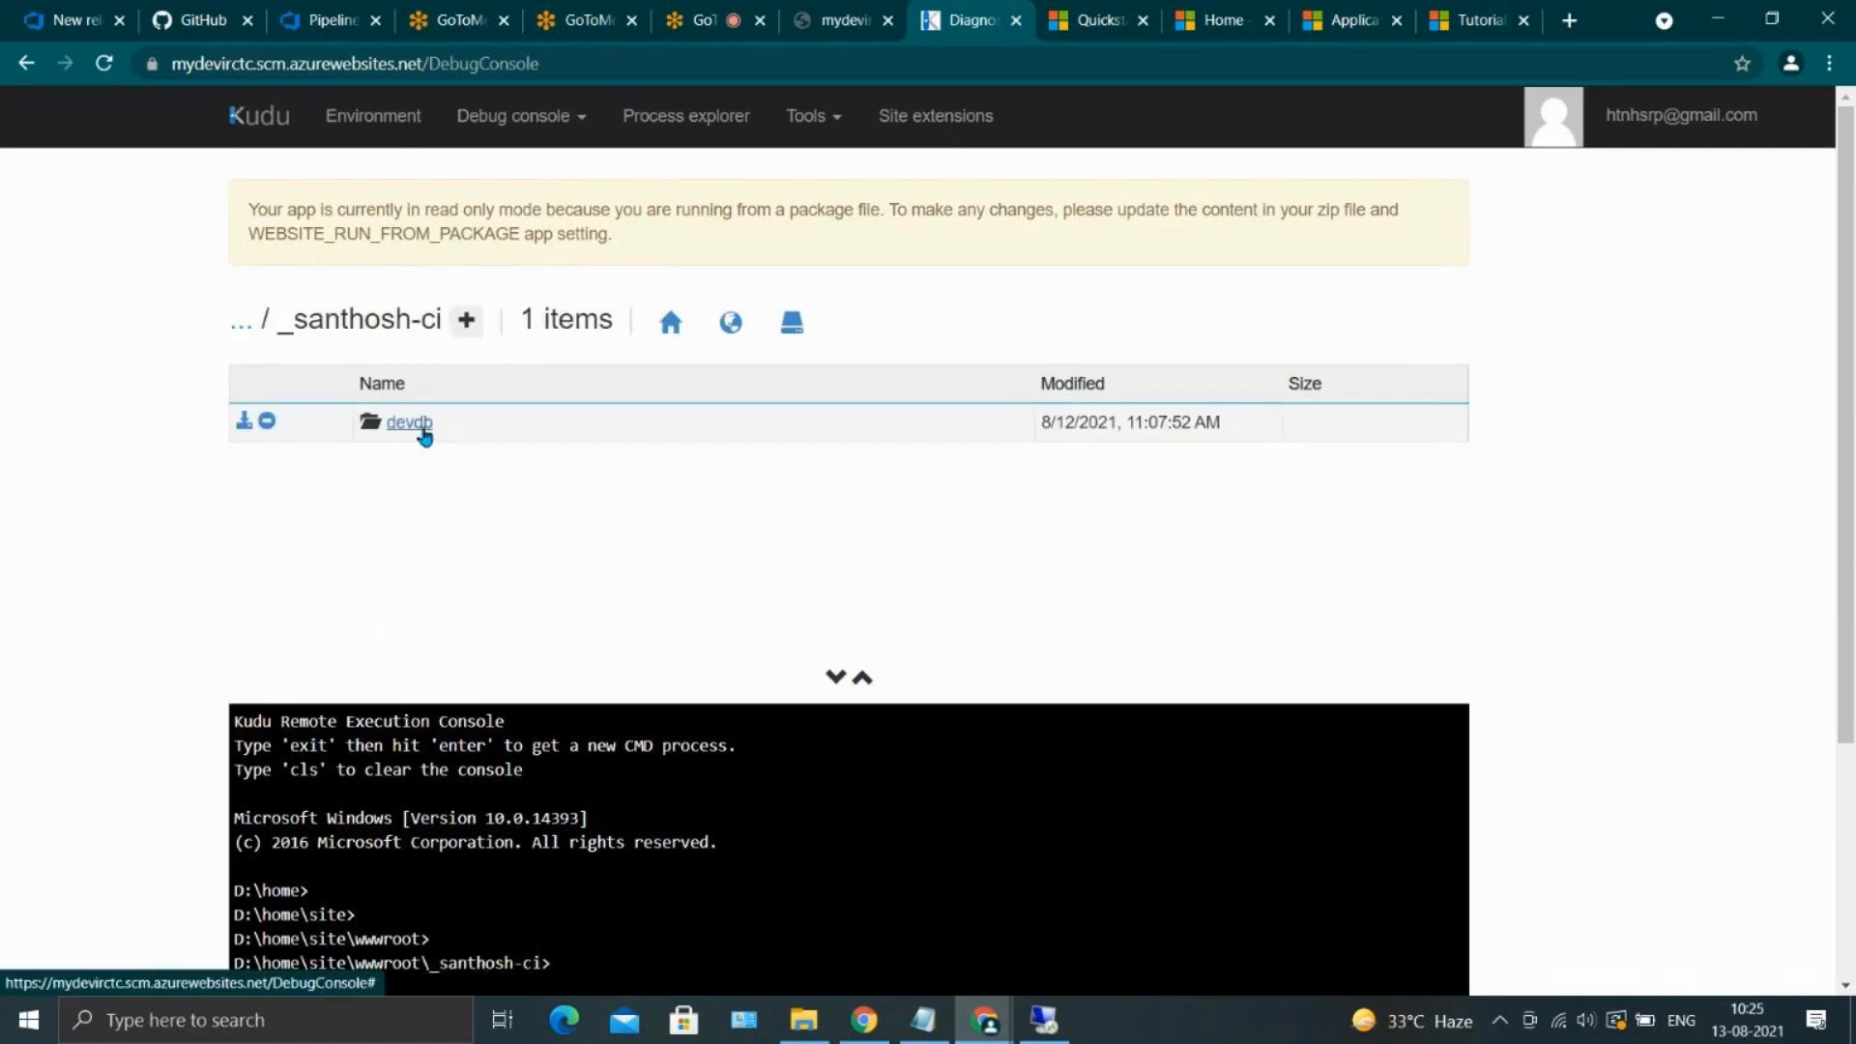
left_click(424, 433)
scroll(510, 539, "down", 1)
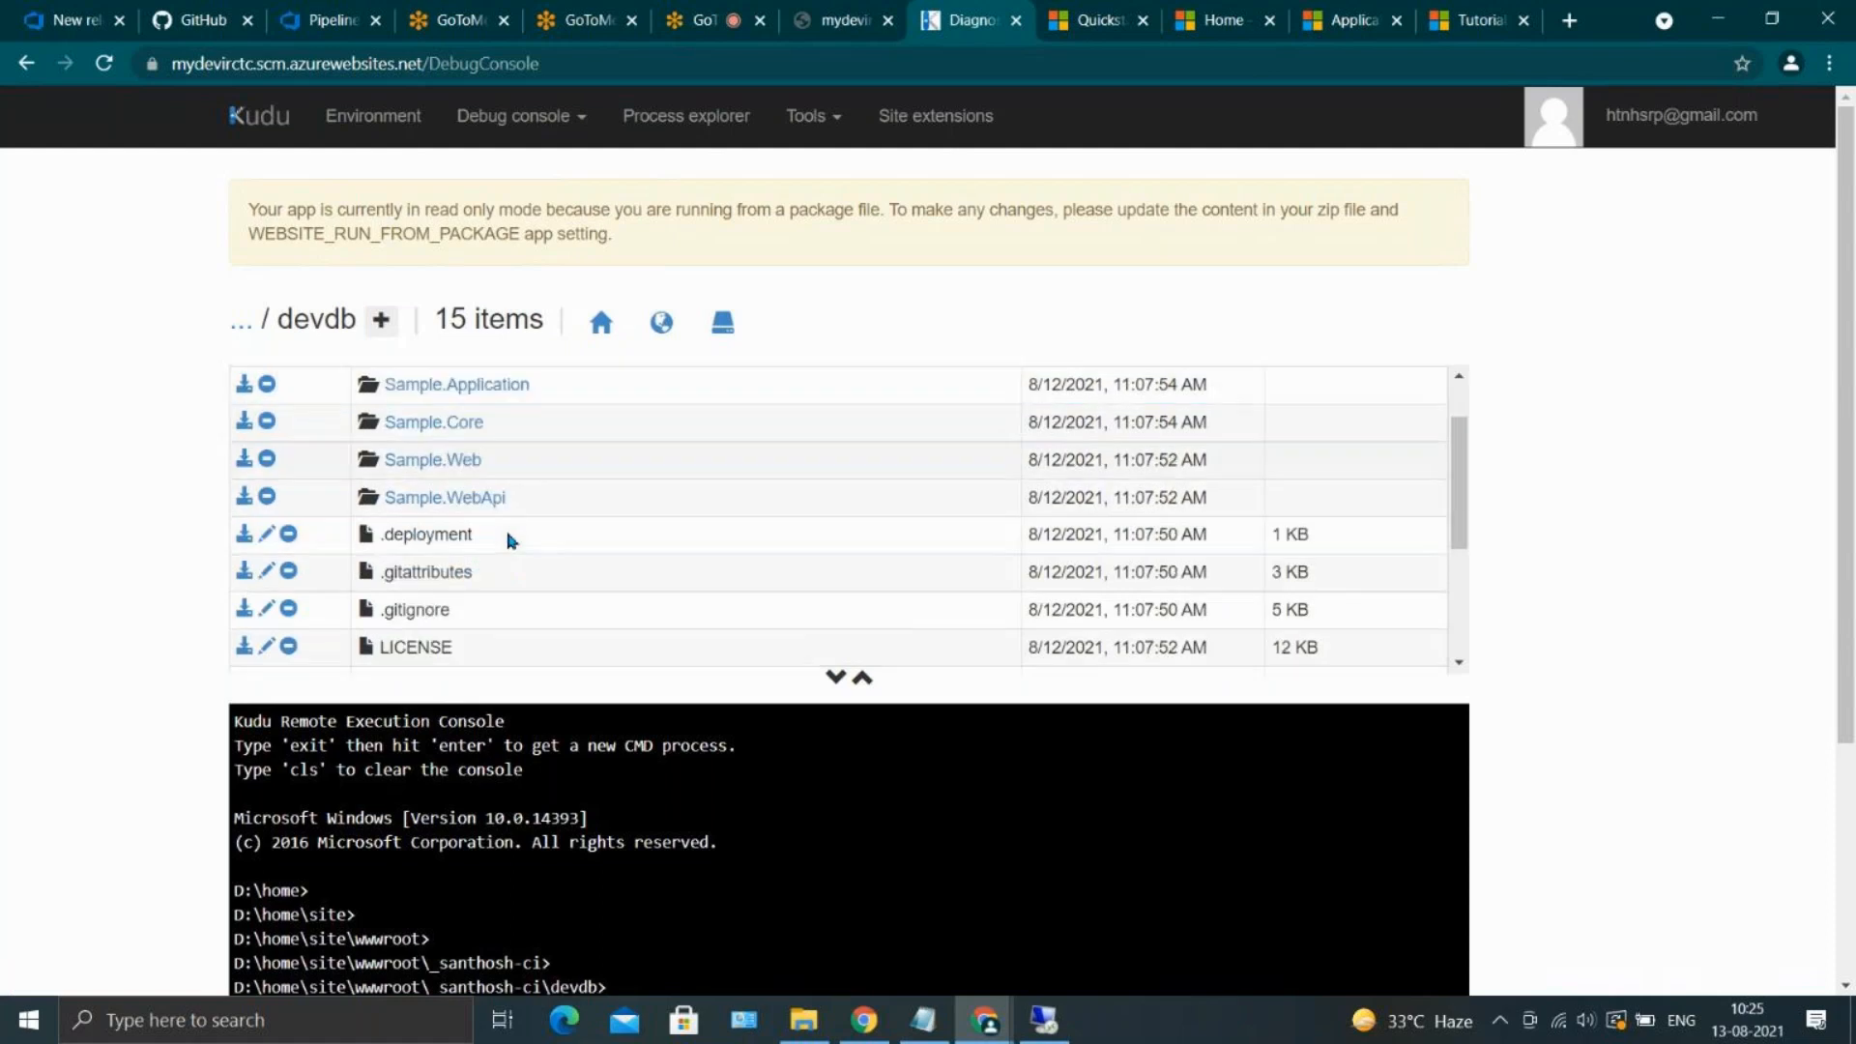
scroll(511, 539, "down", 5)
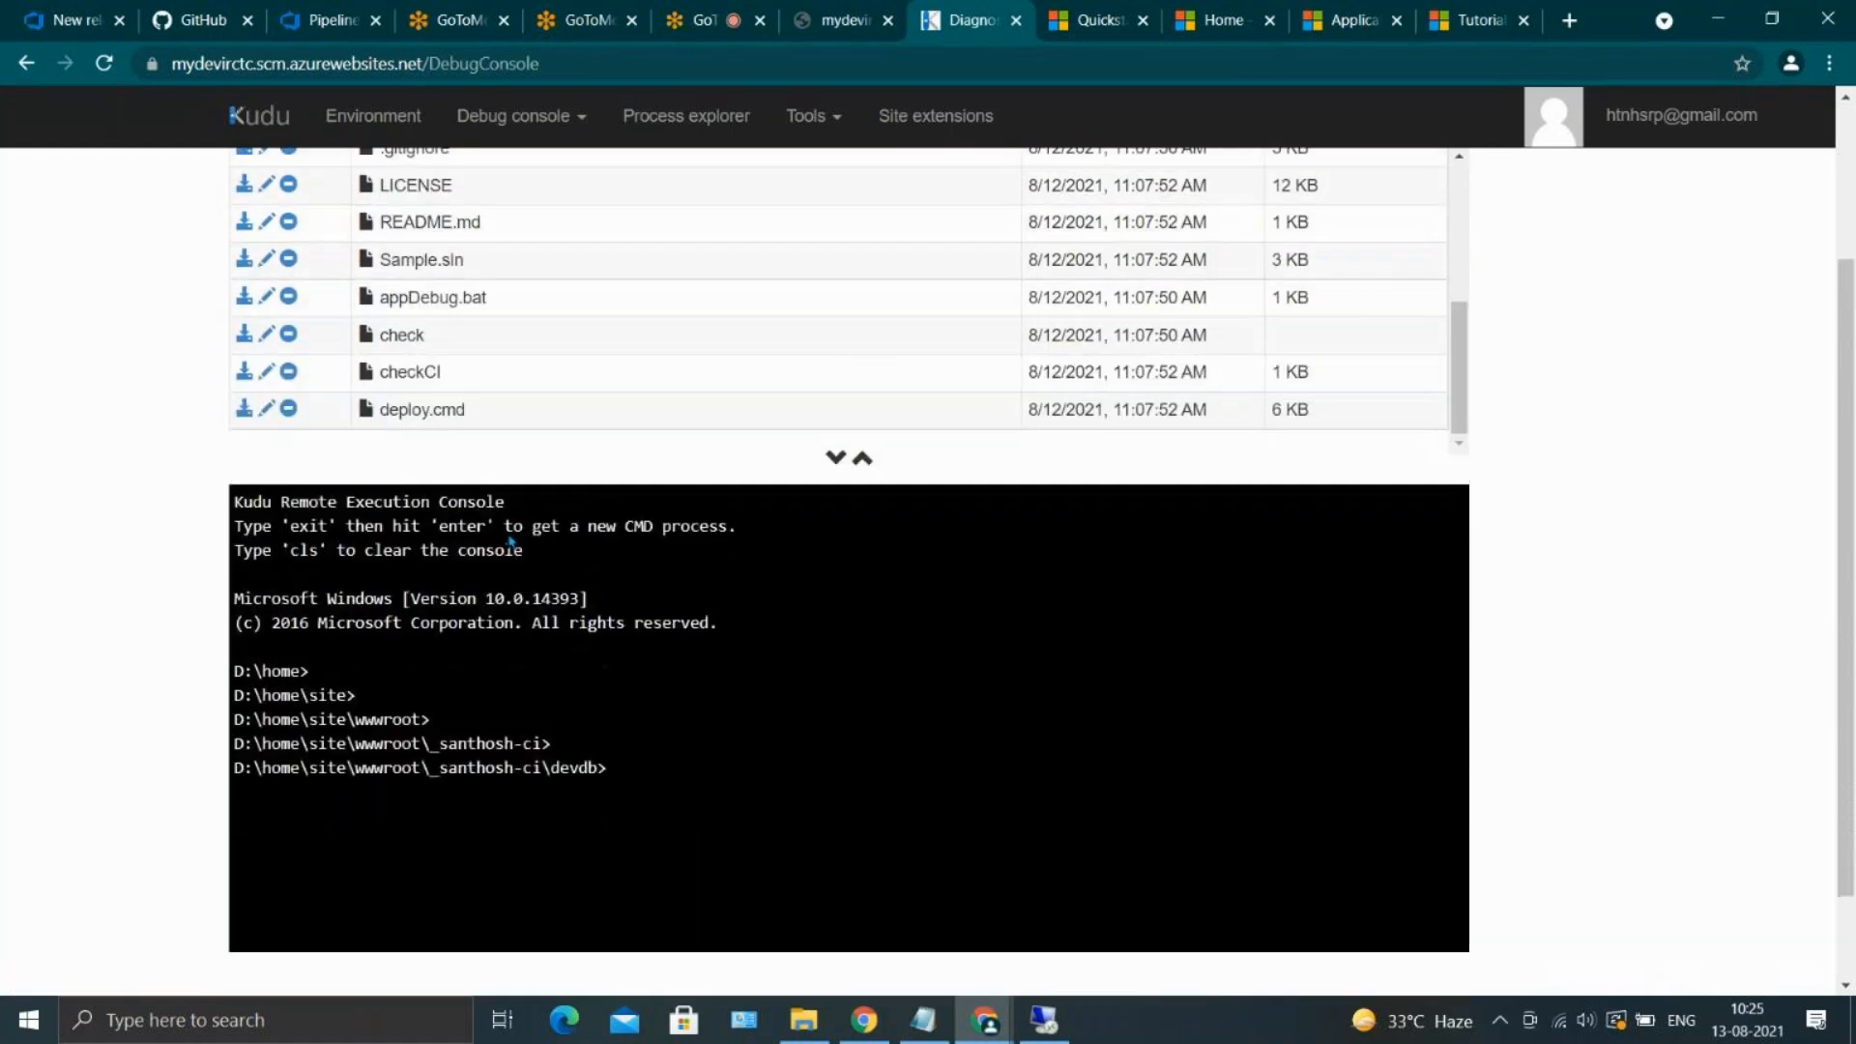
scroll(510, 543, "up", 1)
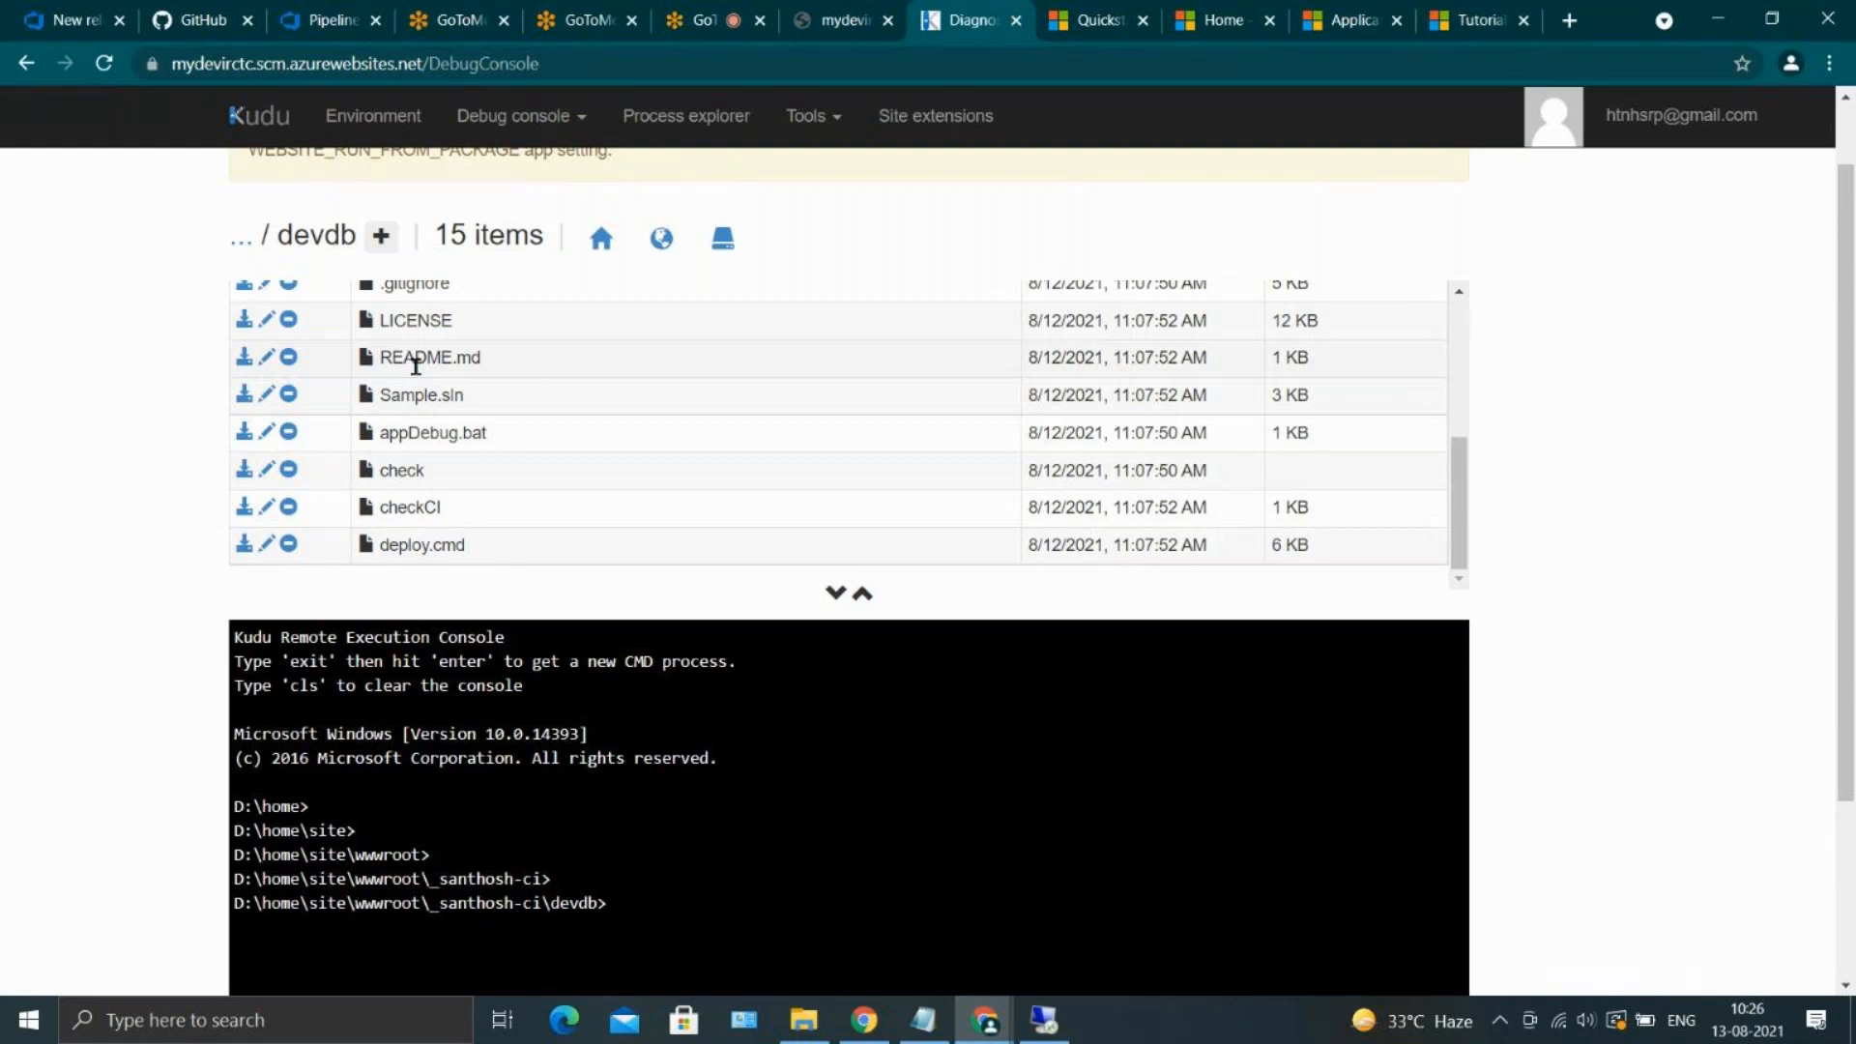
scroll(415, 365, "up", 3)
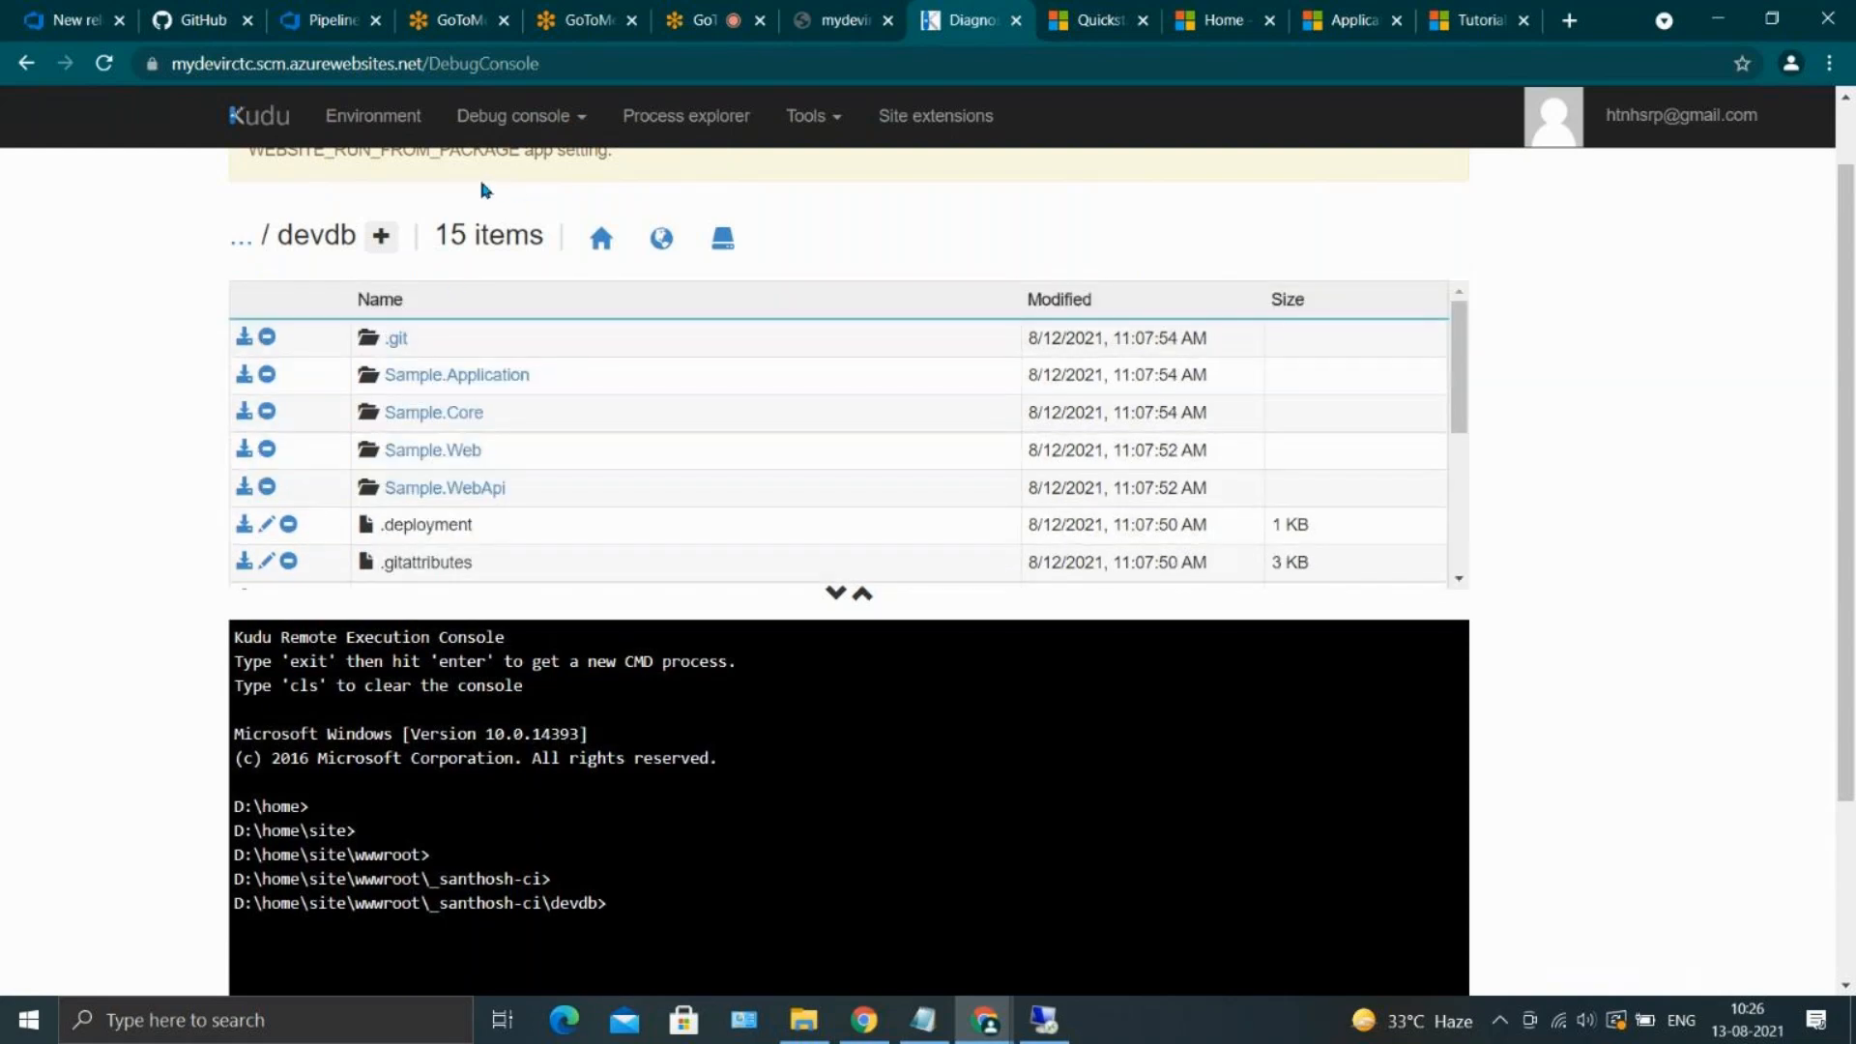
Return to the Azure portal and launch Kudu for the myfirstrepouu App Service through Advanced Tools
left_click(839, 19)
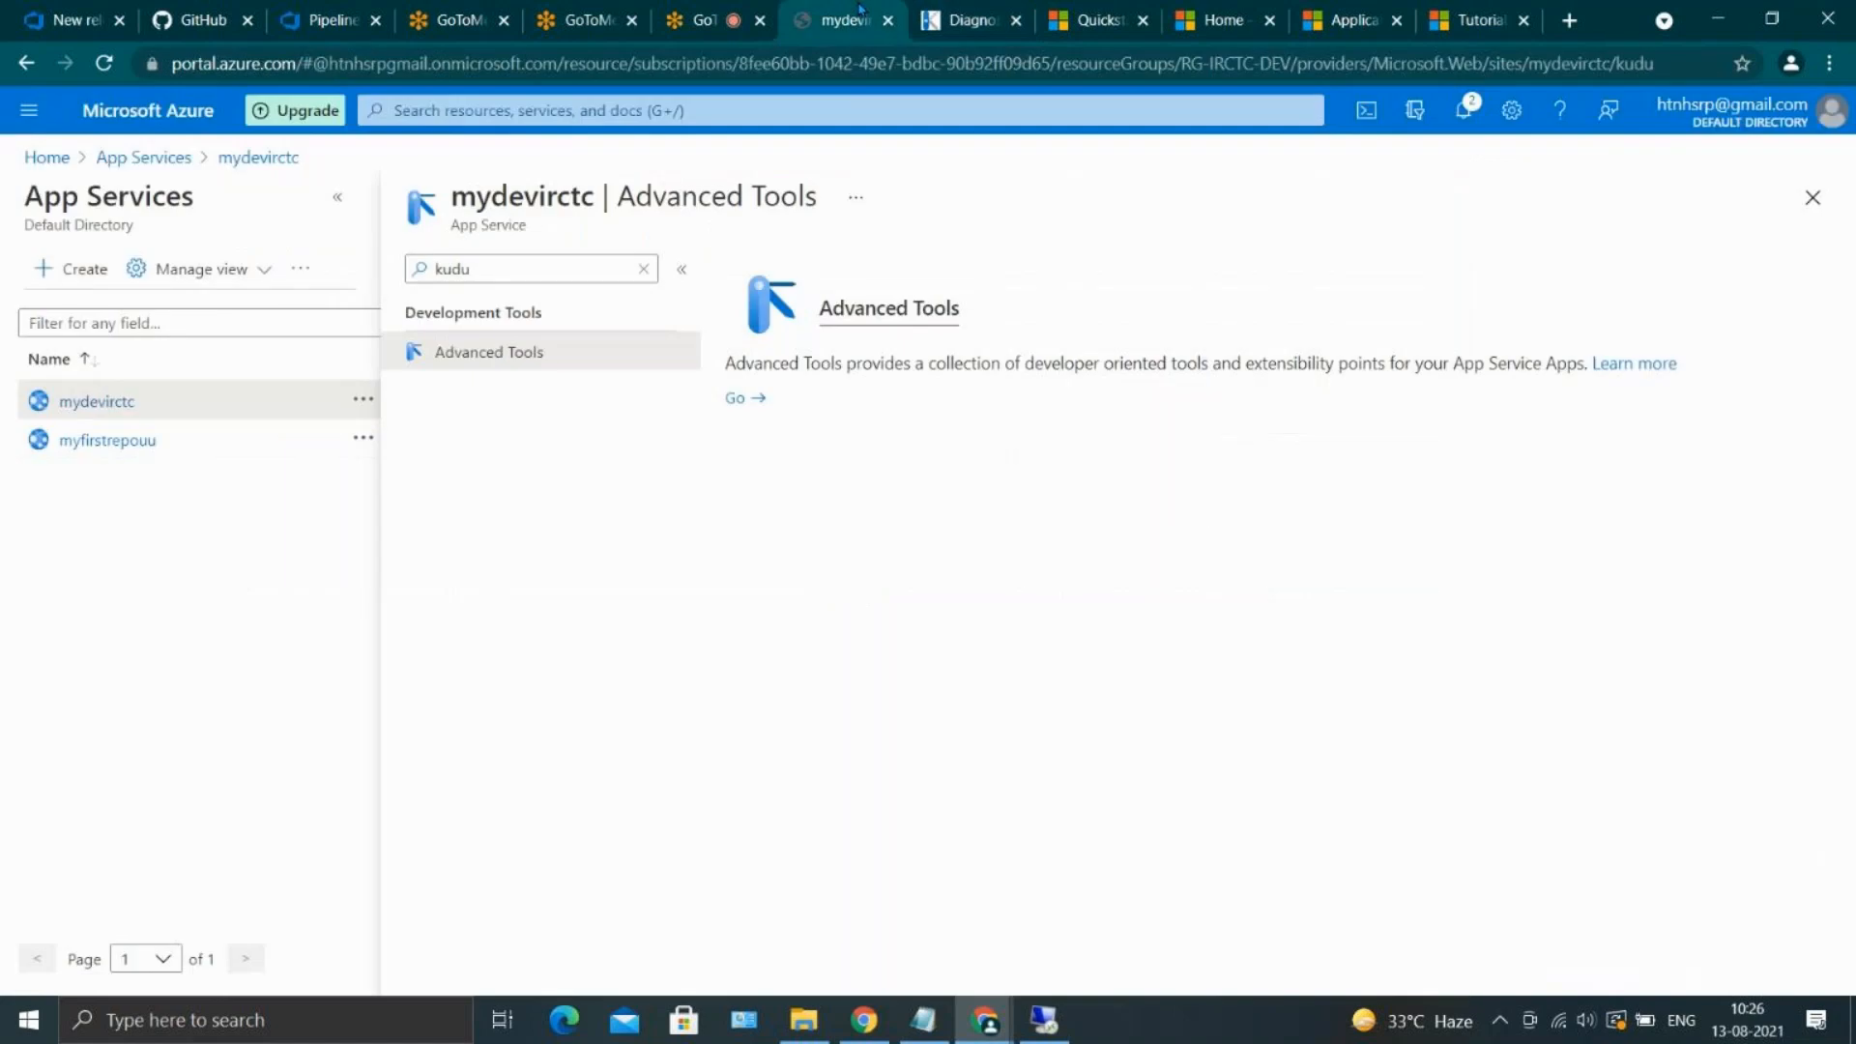
left_click(138, 442)
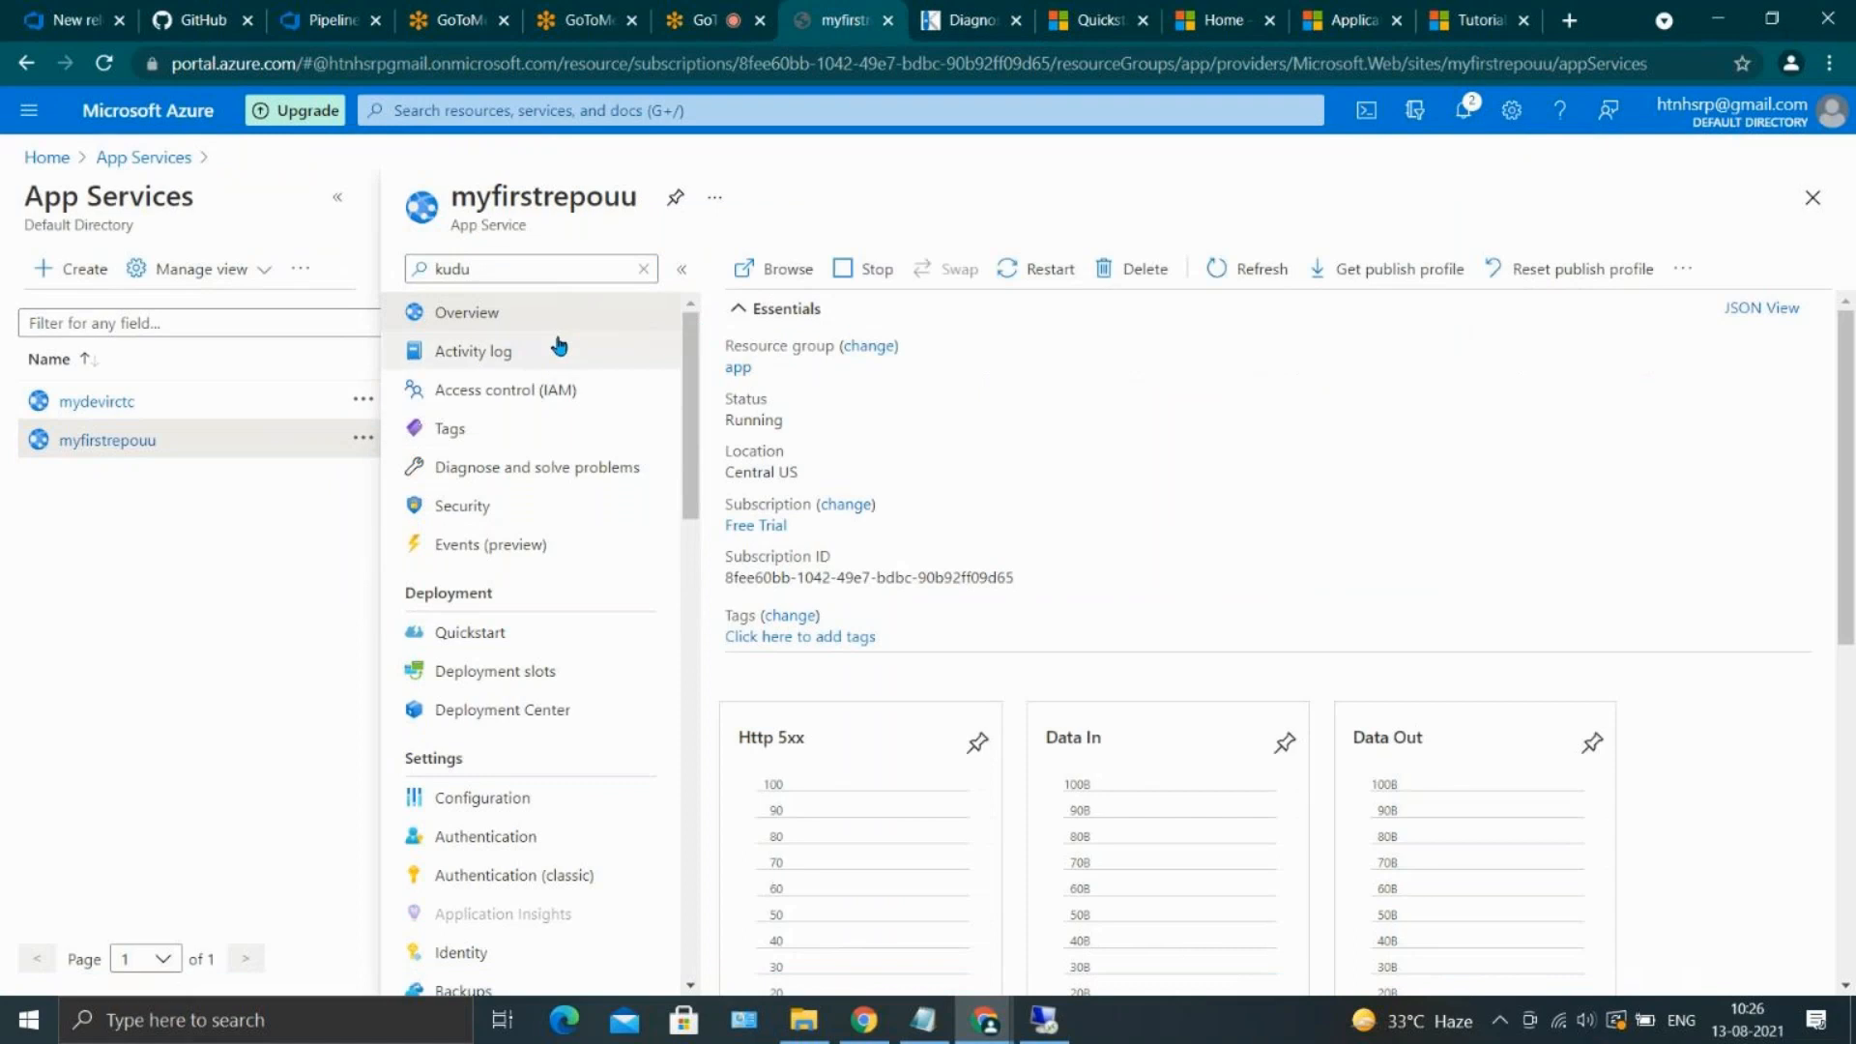
left_click(555, 272)
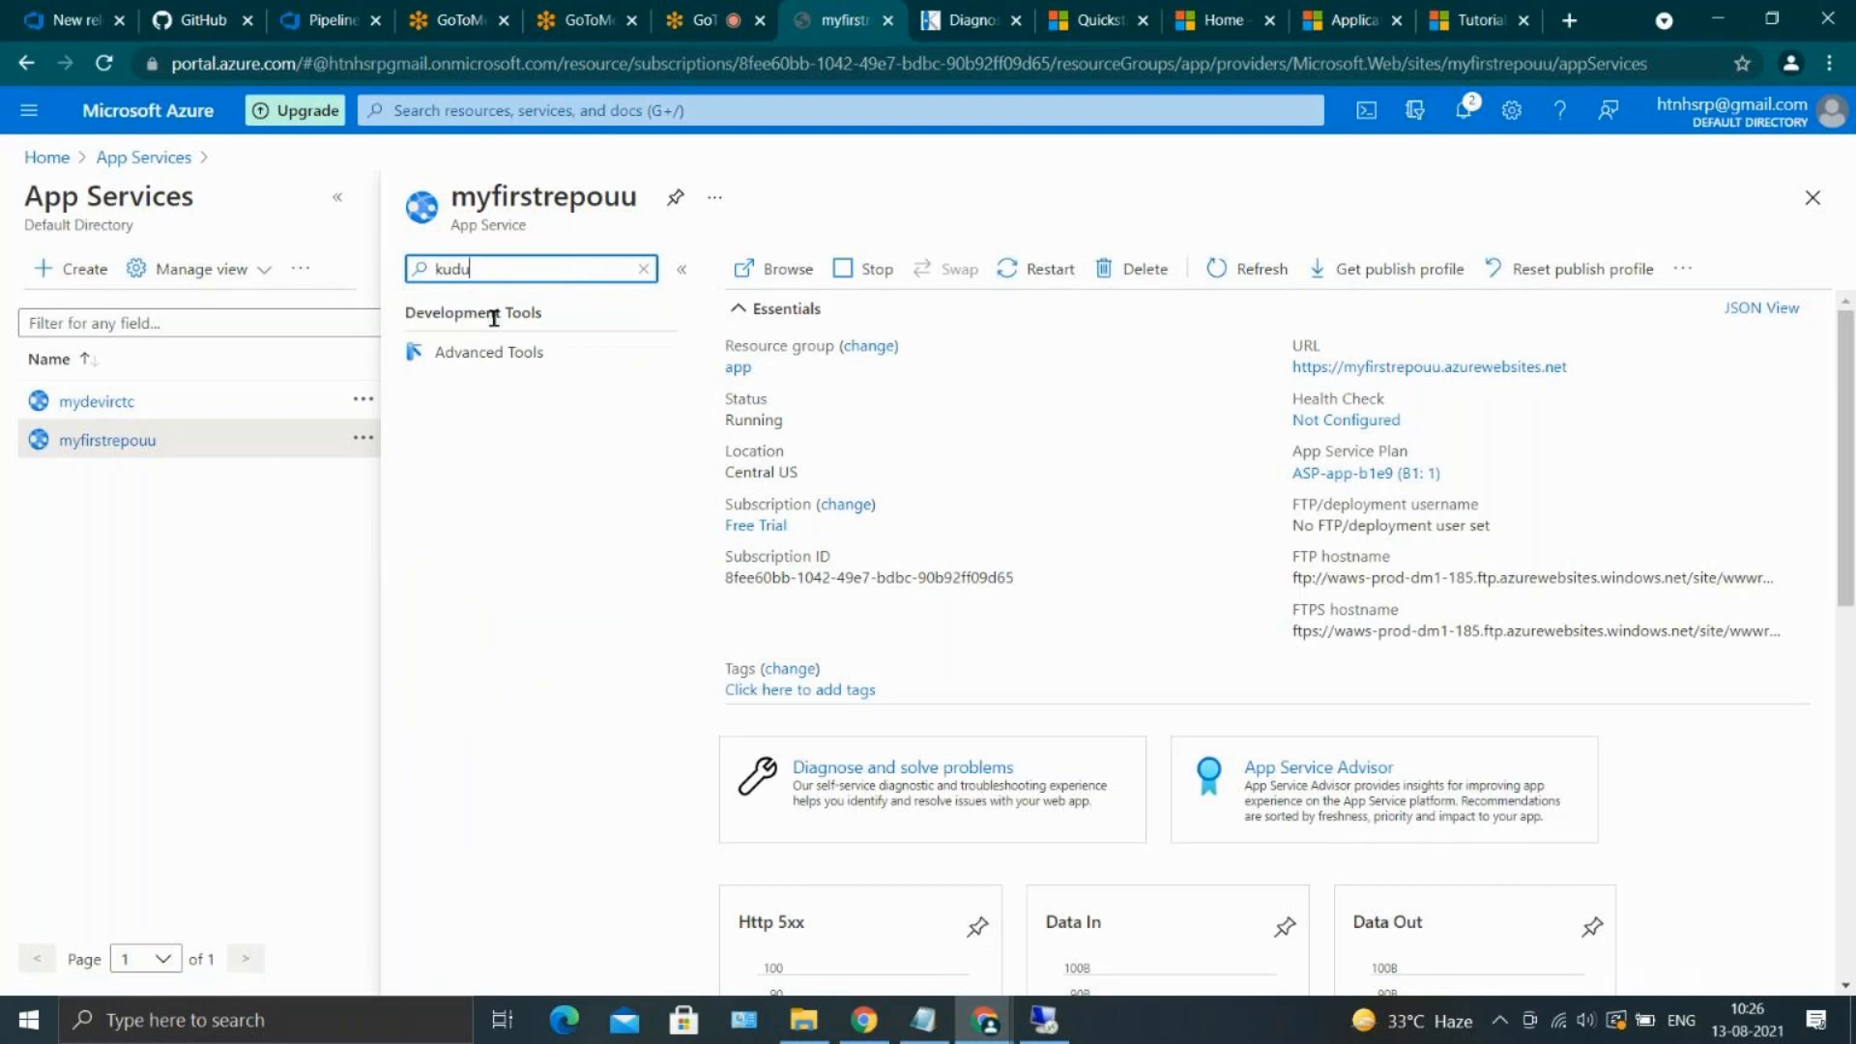
left_click(500, 351)
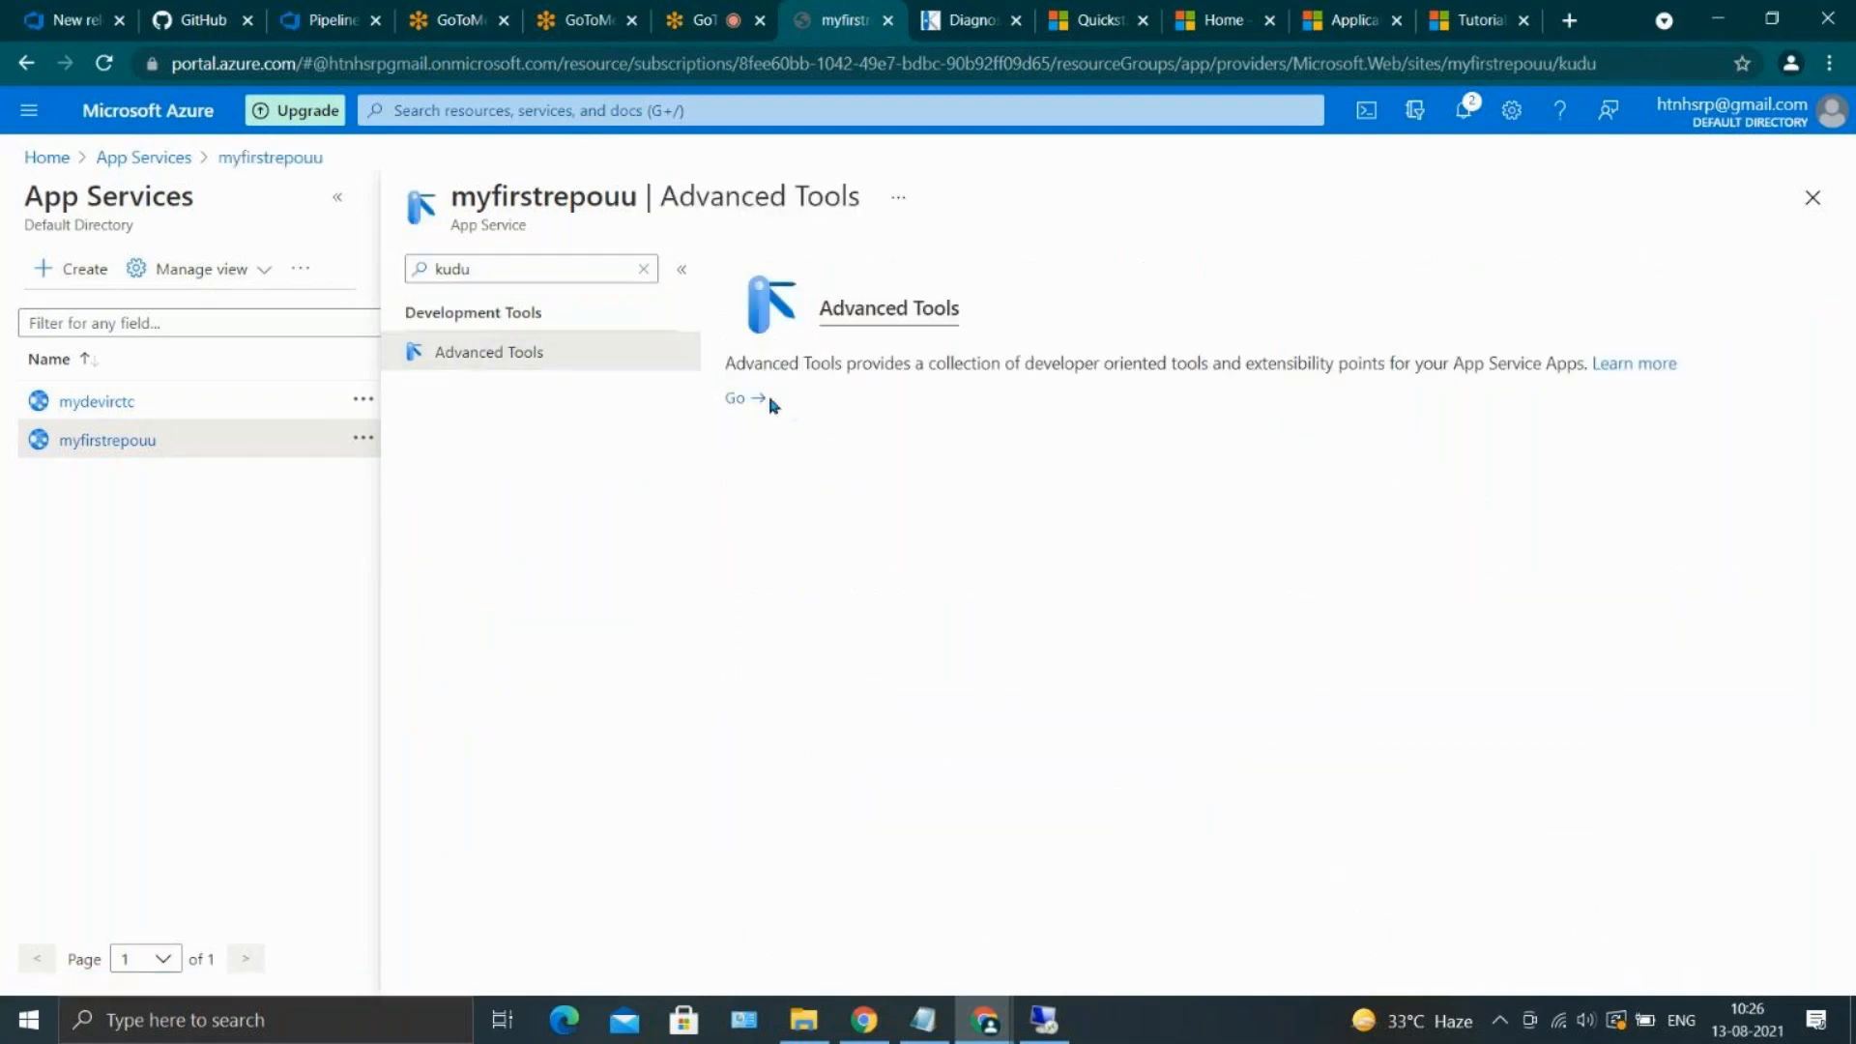
left_click(739, 400)
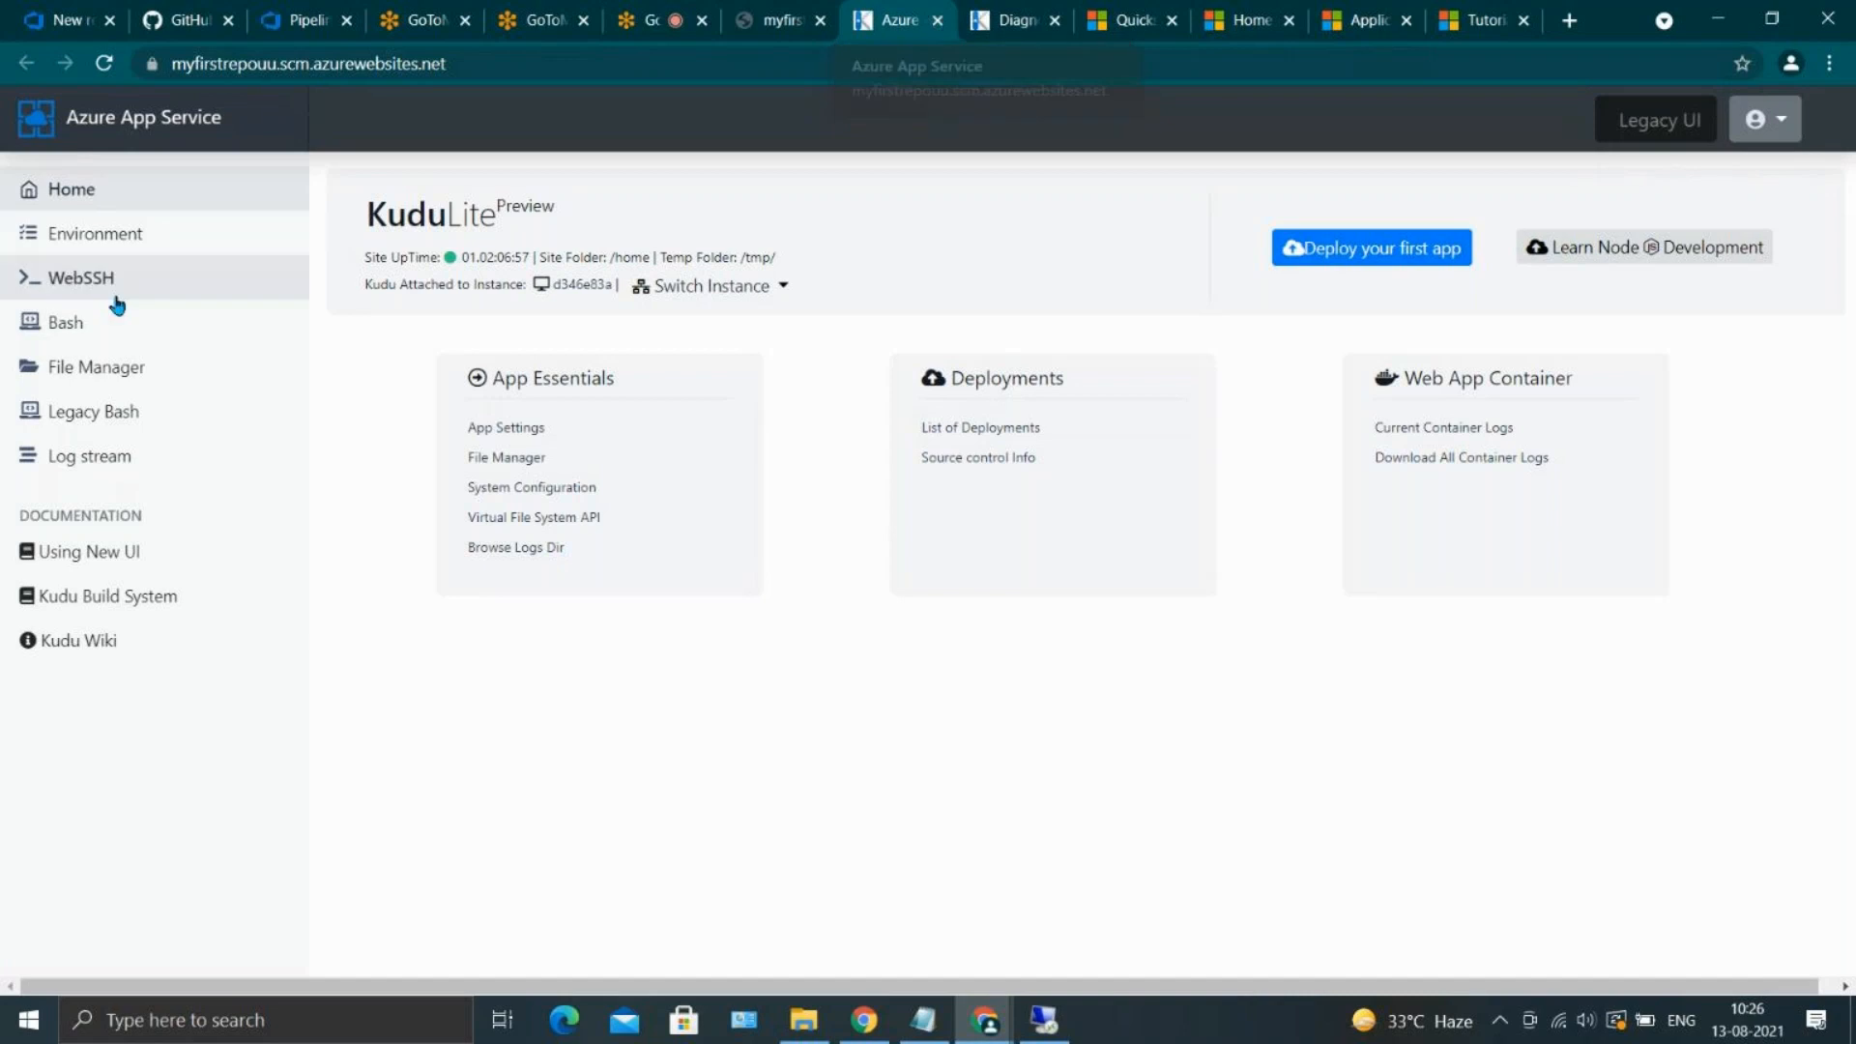
Open the site/wwwroot folder of myfirstrepouu in the Kudu File Manager
left_click(134, 365)
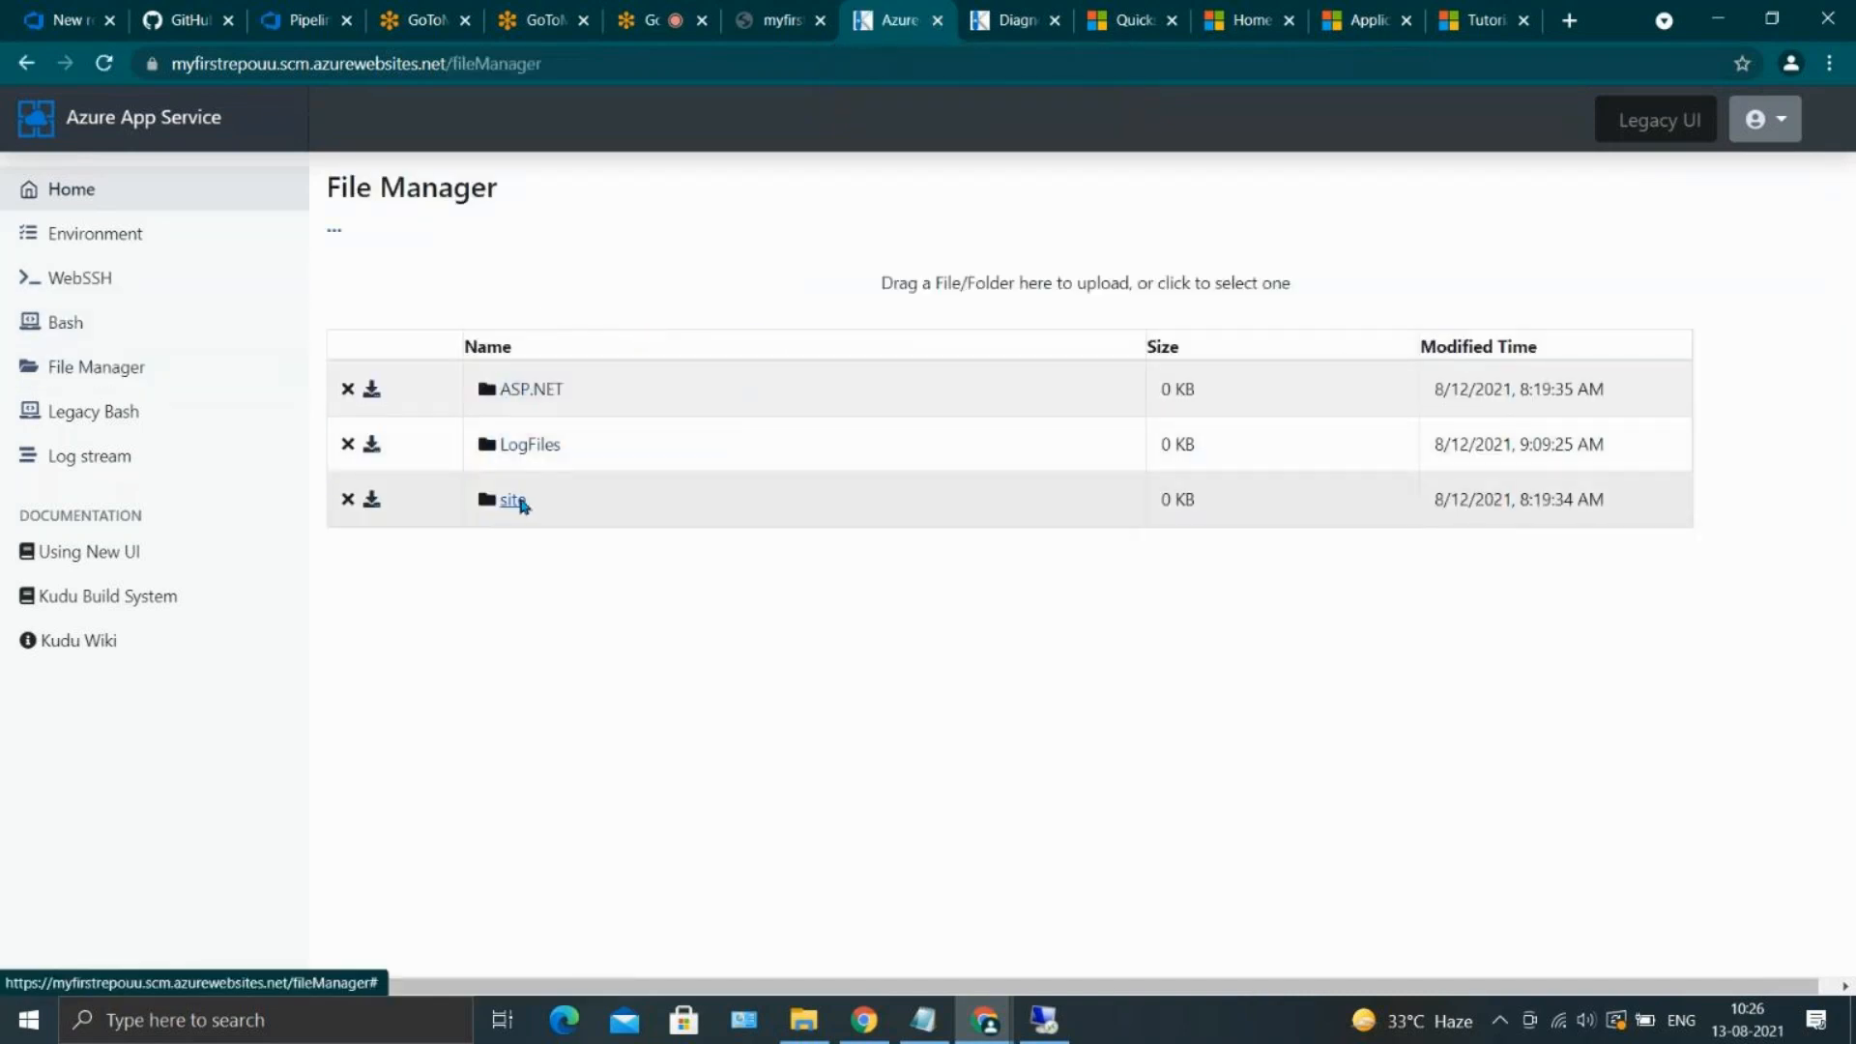
left_click(522, 500)
left_click(558, 558)
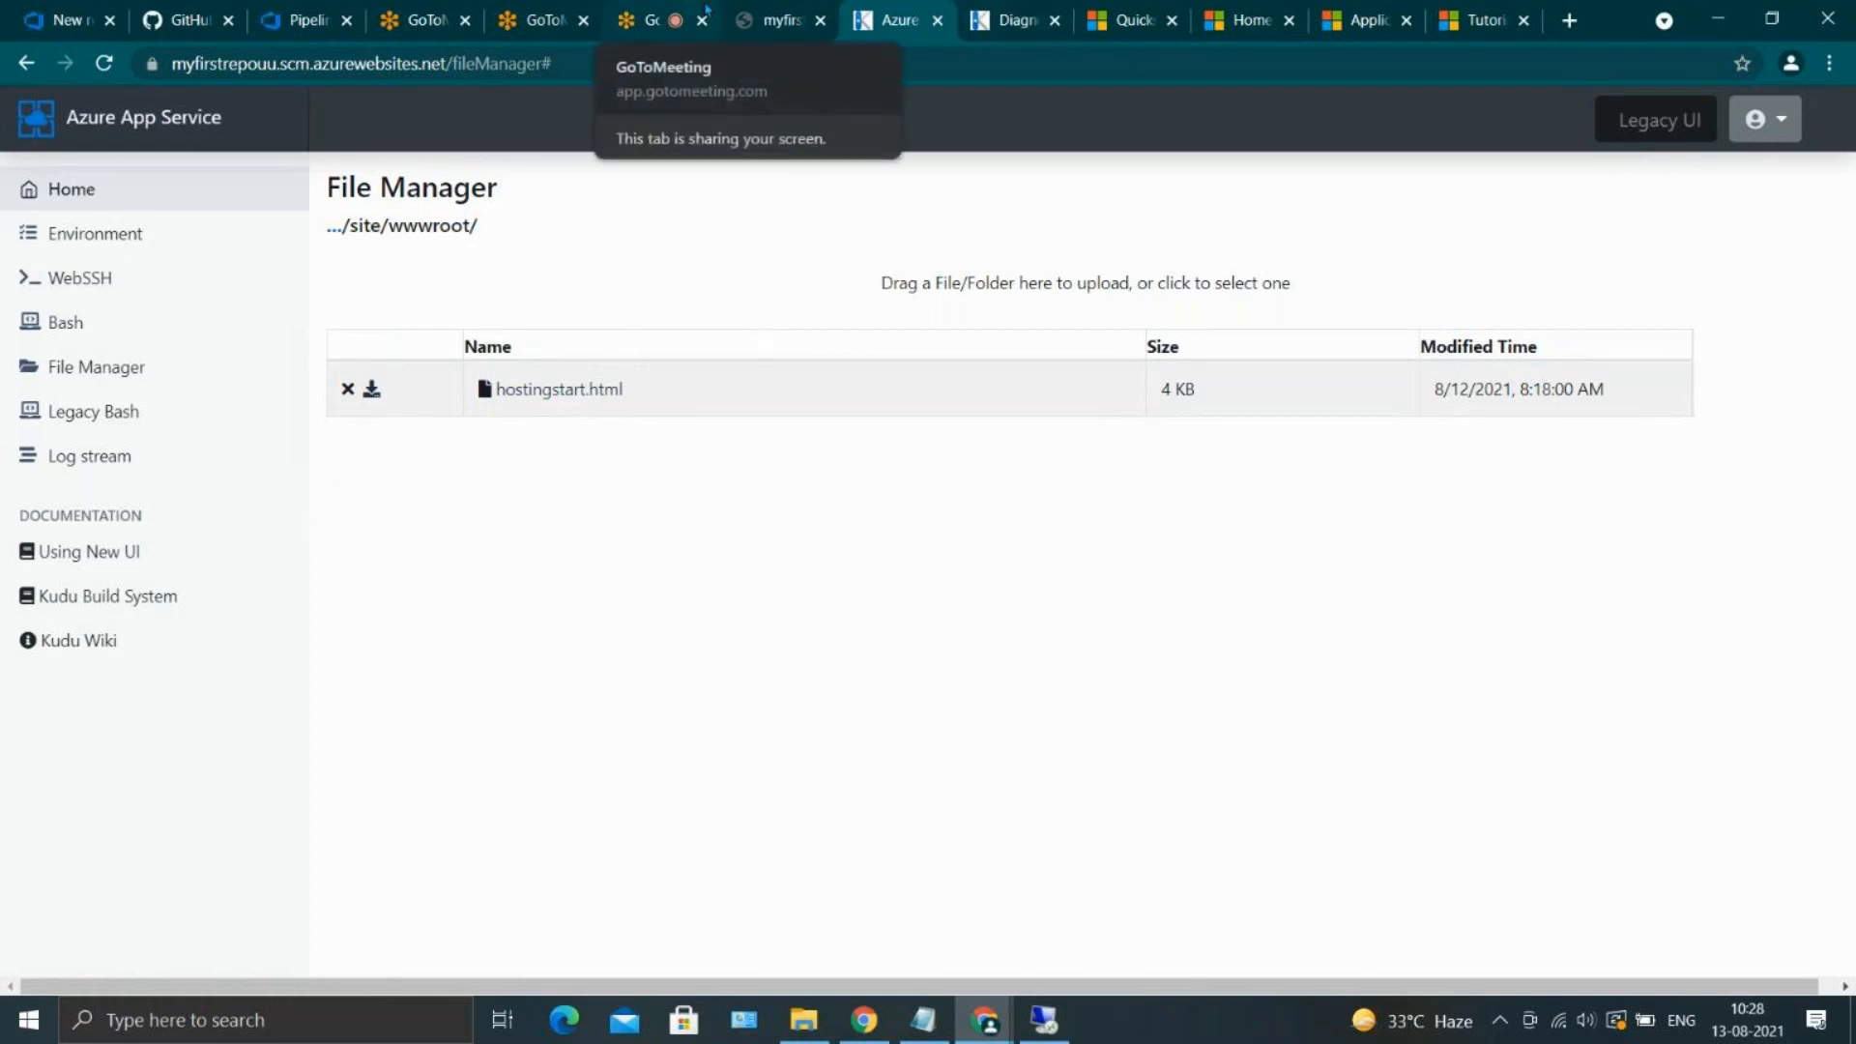
Close the Azure portal page for myfirstrepouu and both Kudu pages in the browser
left_click(778, 19)
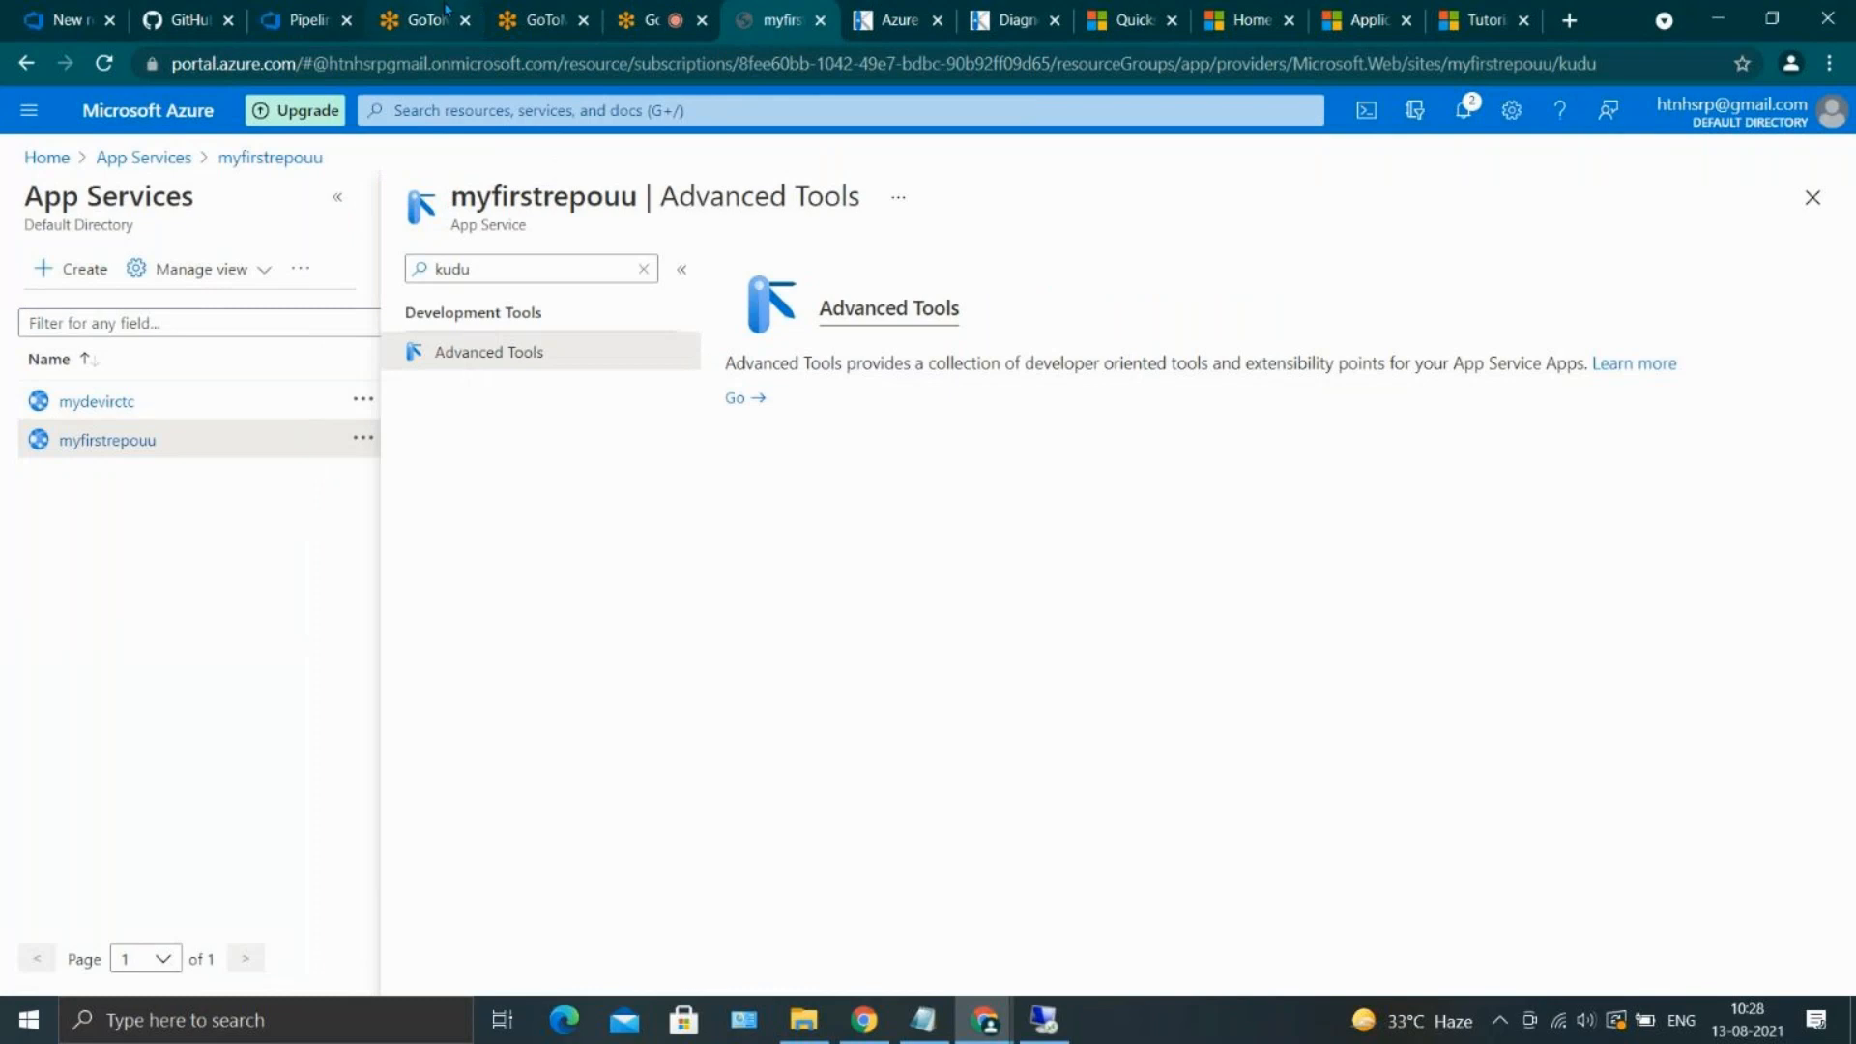
left_click(626, 16)
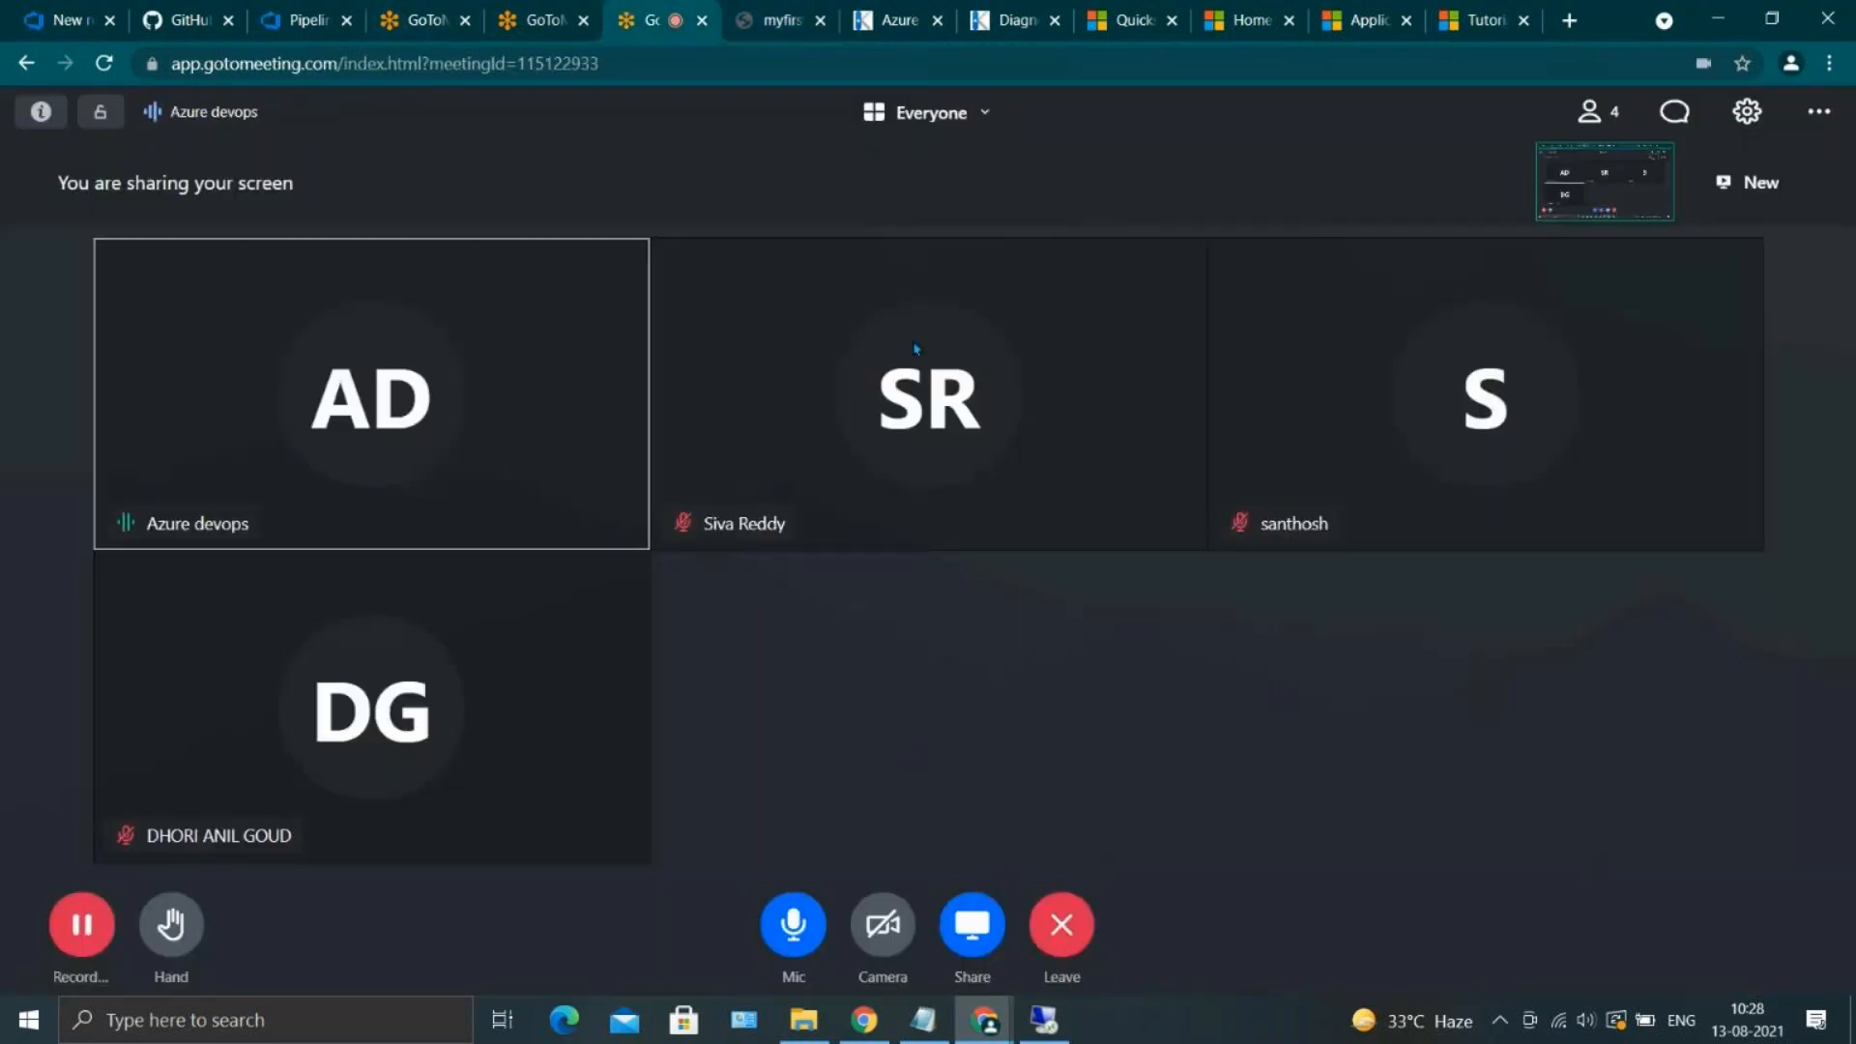
left_click(787, 11)
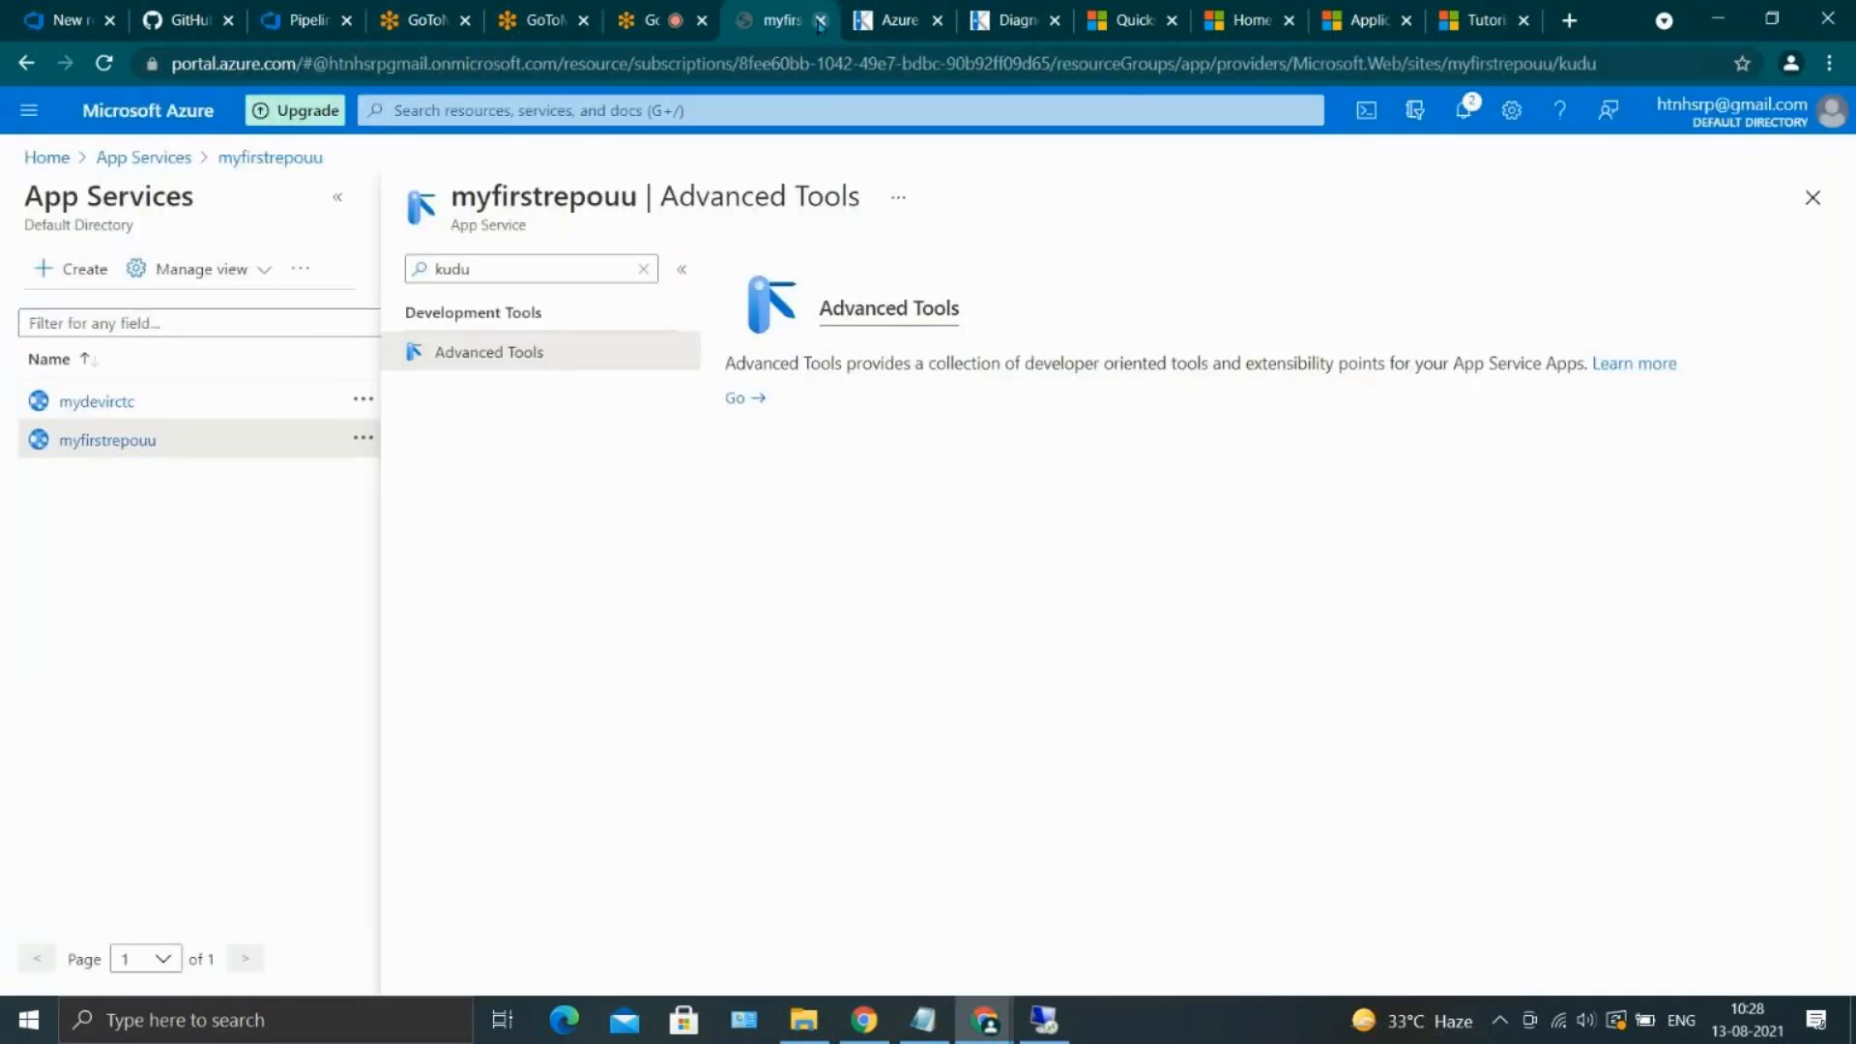
left_click(820, 19)
left_click(820, 20)
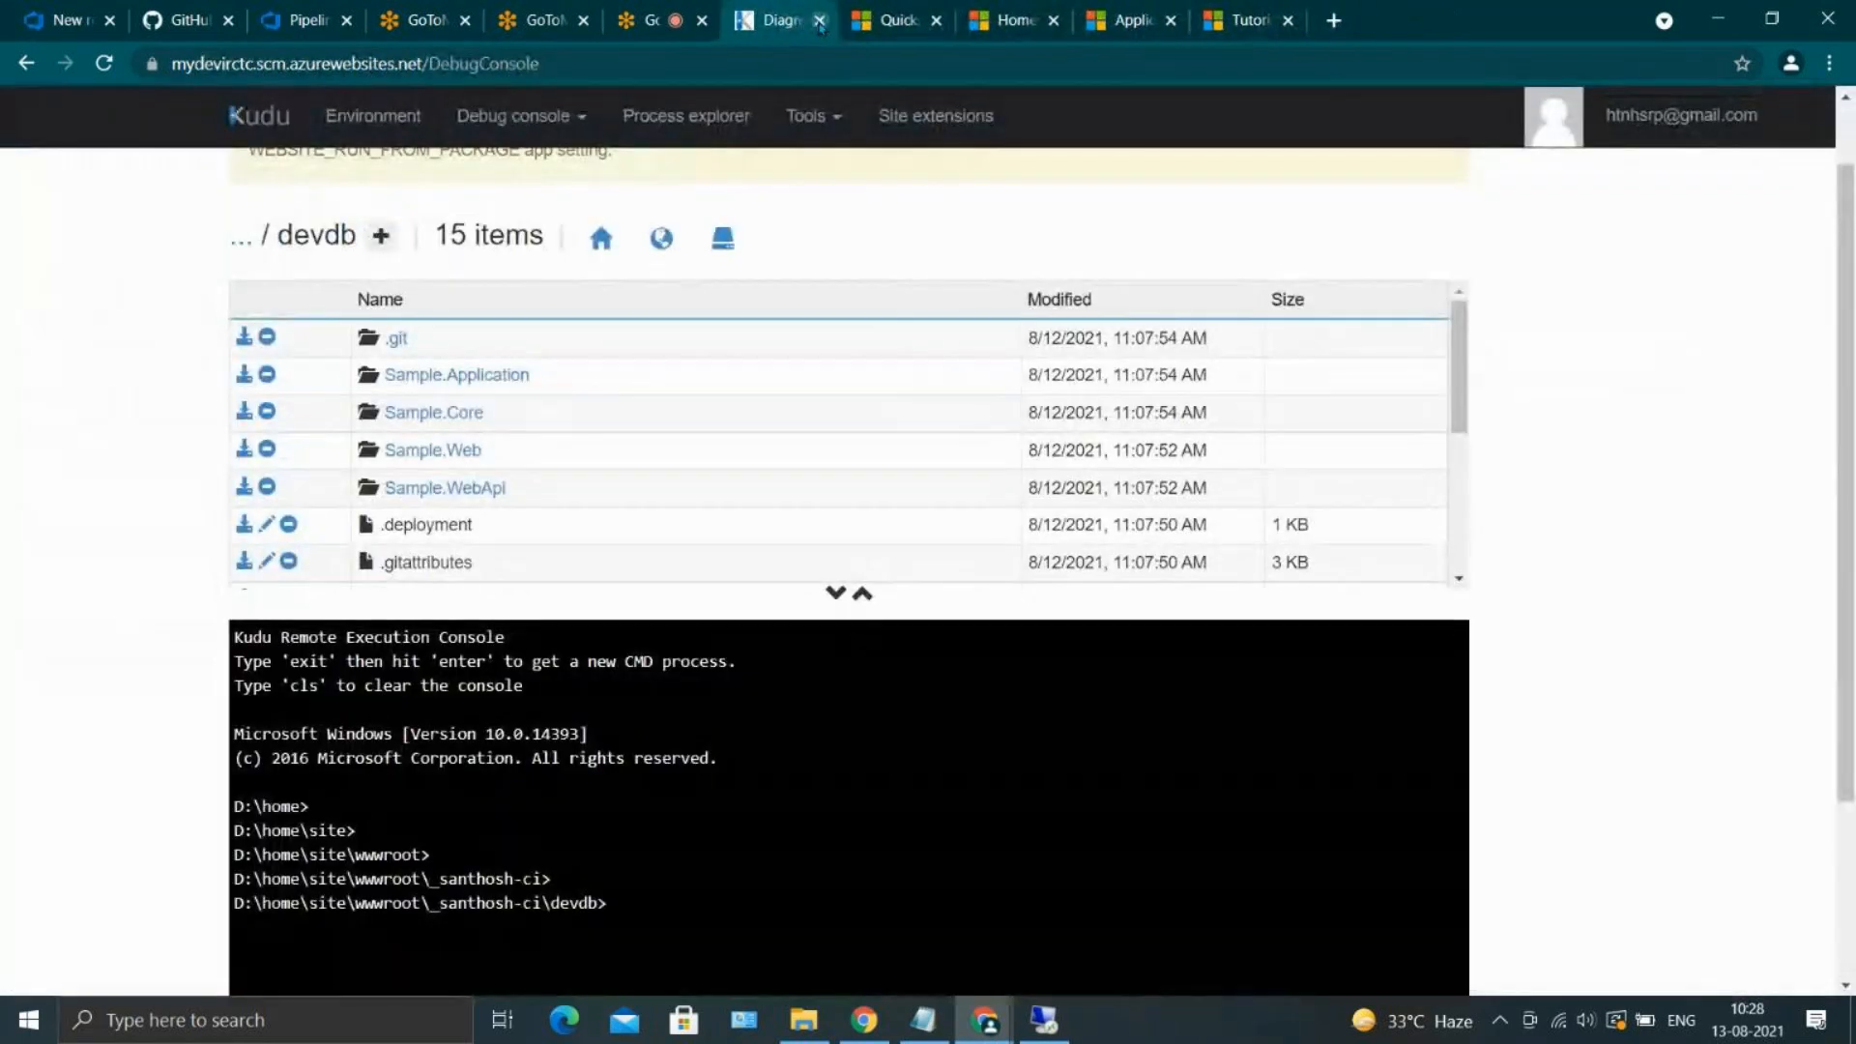
left_click(839, 20)
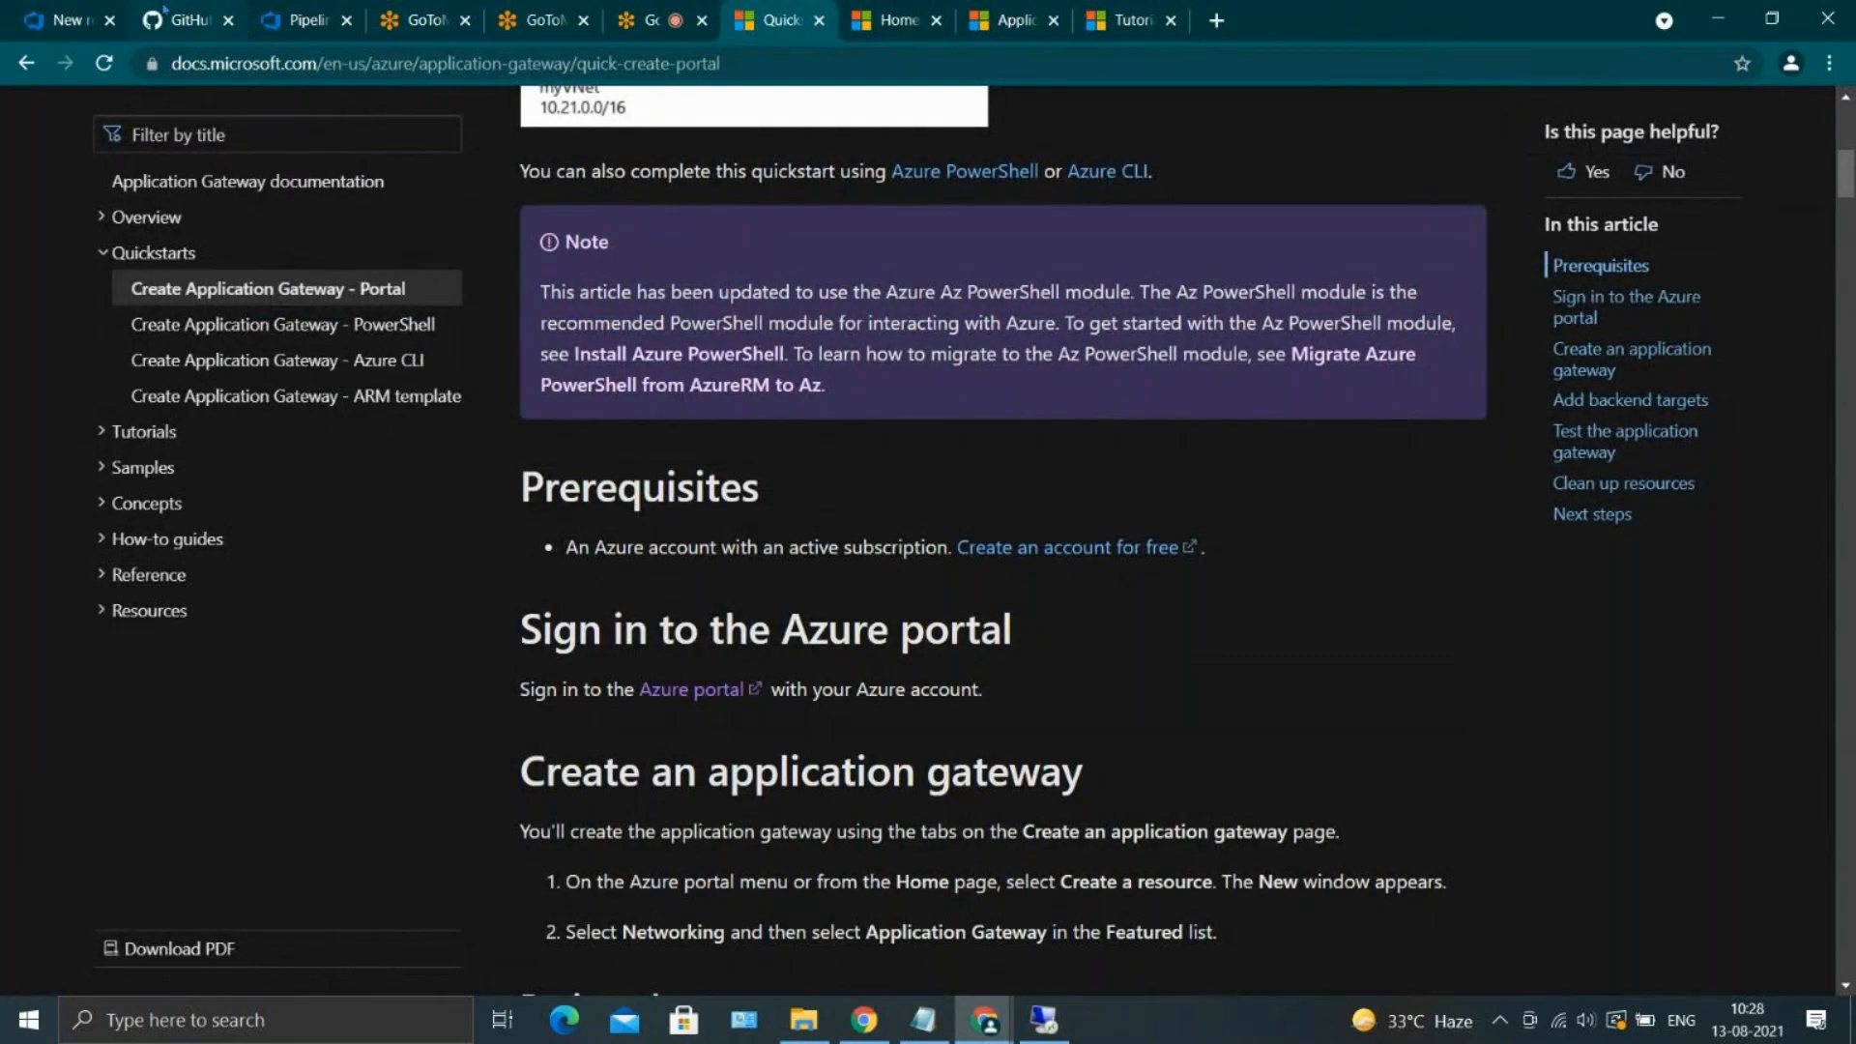
Return to the Azure DevOps page of Release-1's dev stage and open the release for editing
left_click(280, 12)
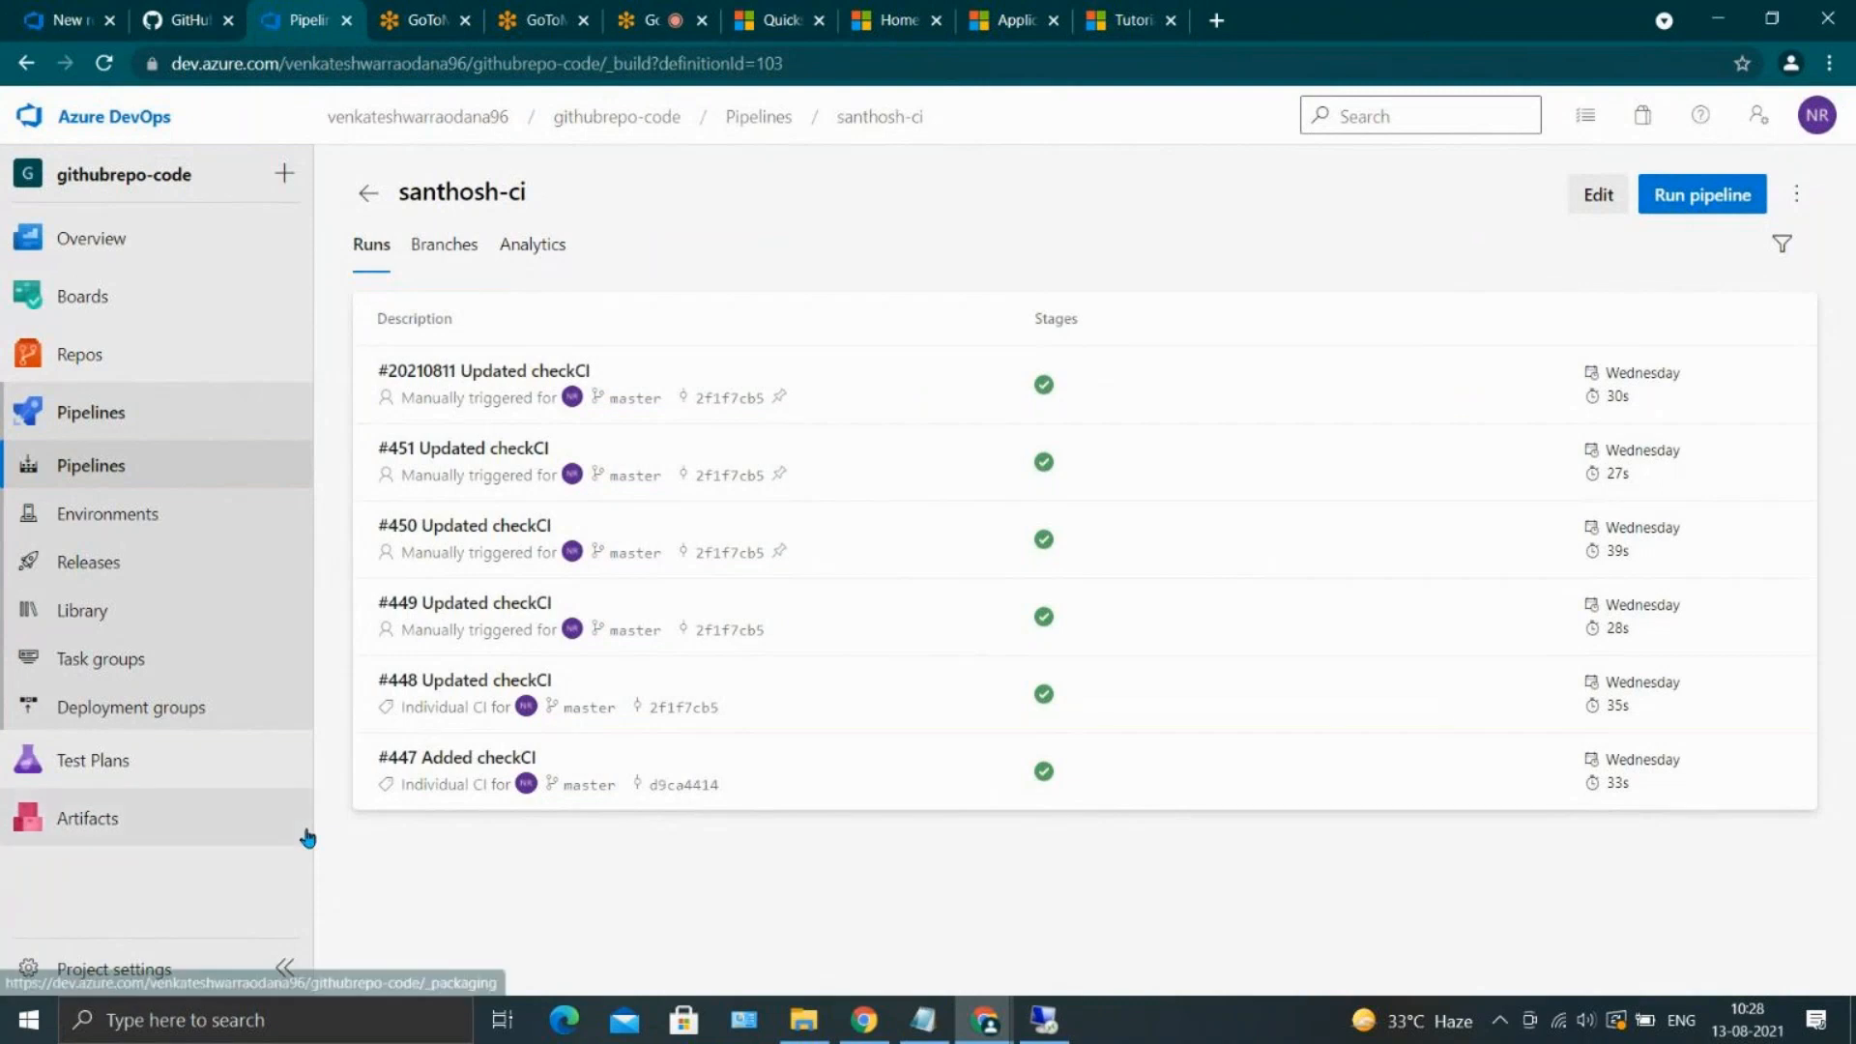
left_click(89, 19)
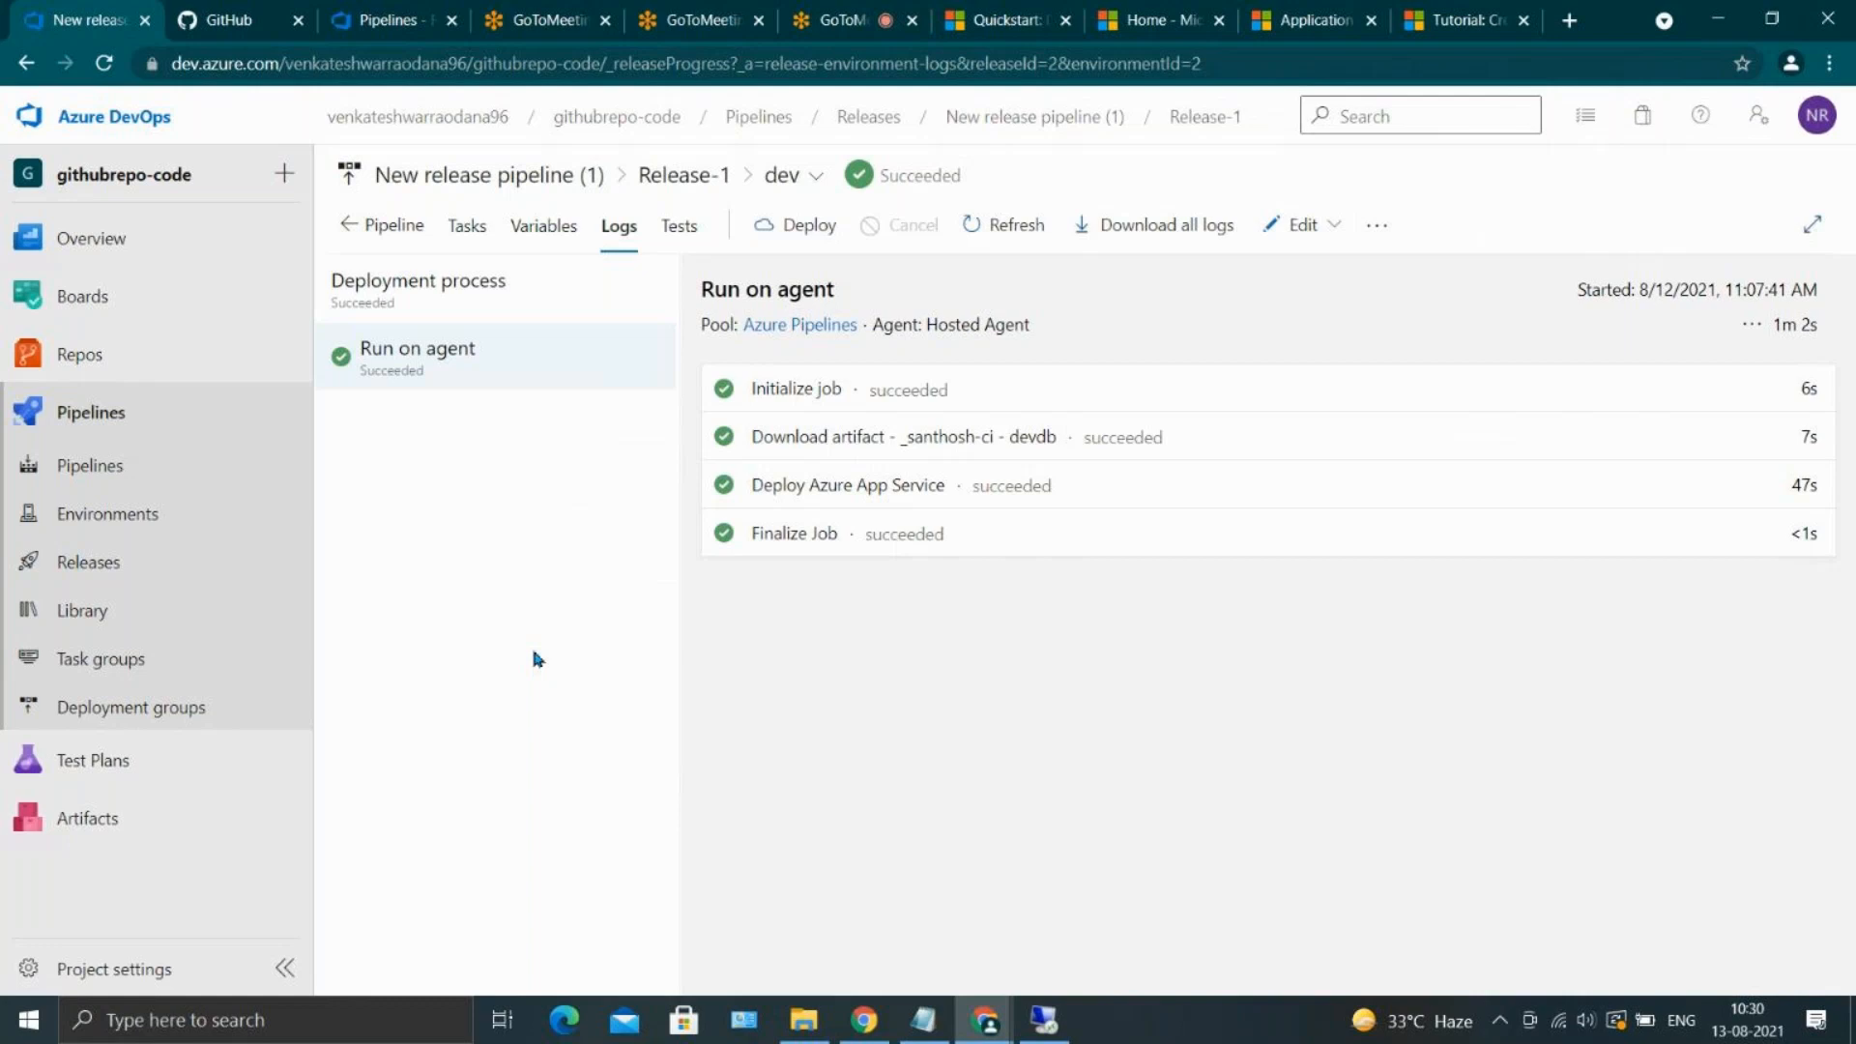
triple_click(534, 652)
left_click(617, 641)
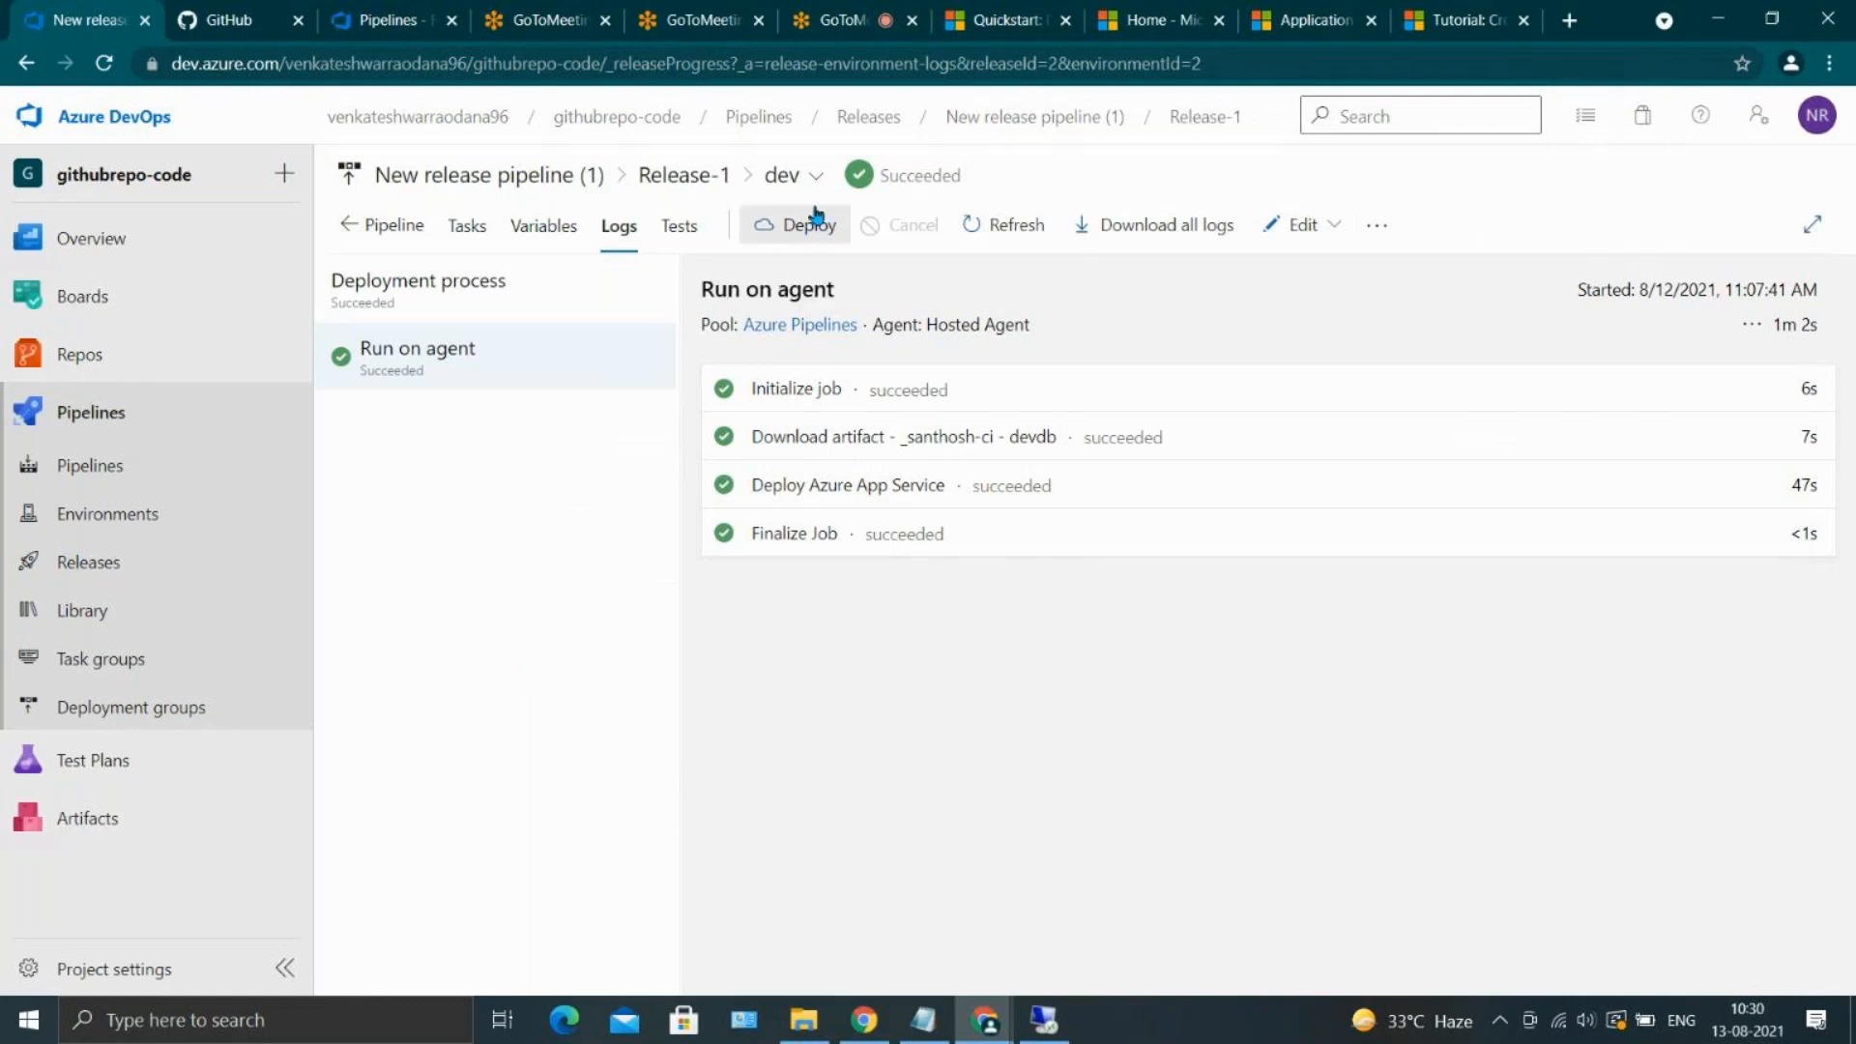
left_click(1264, 231)
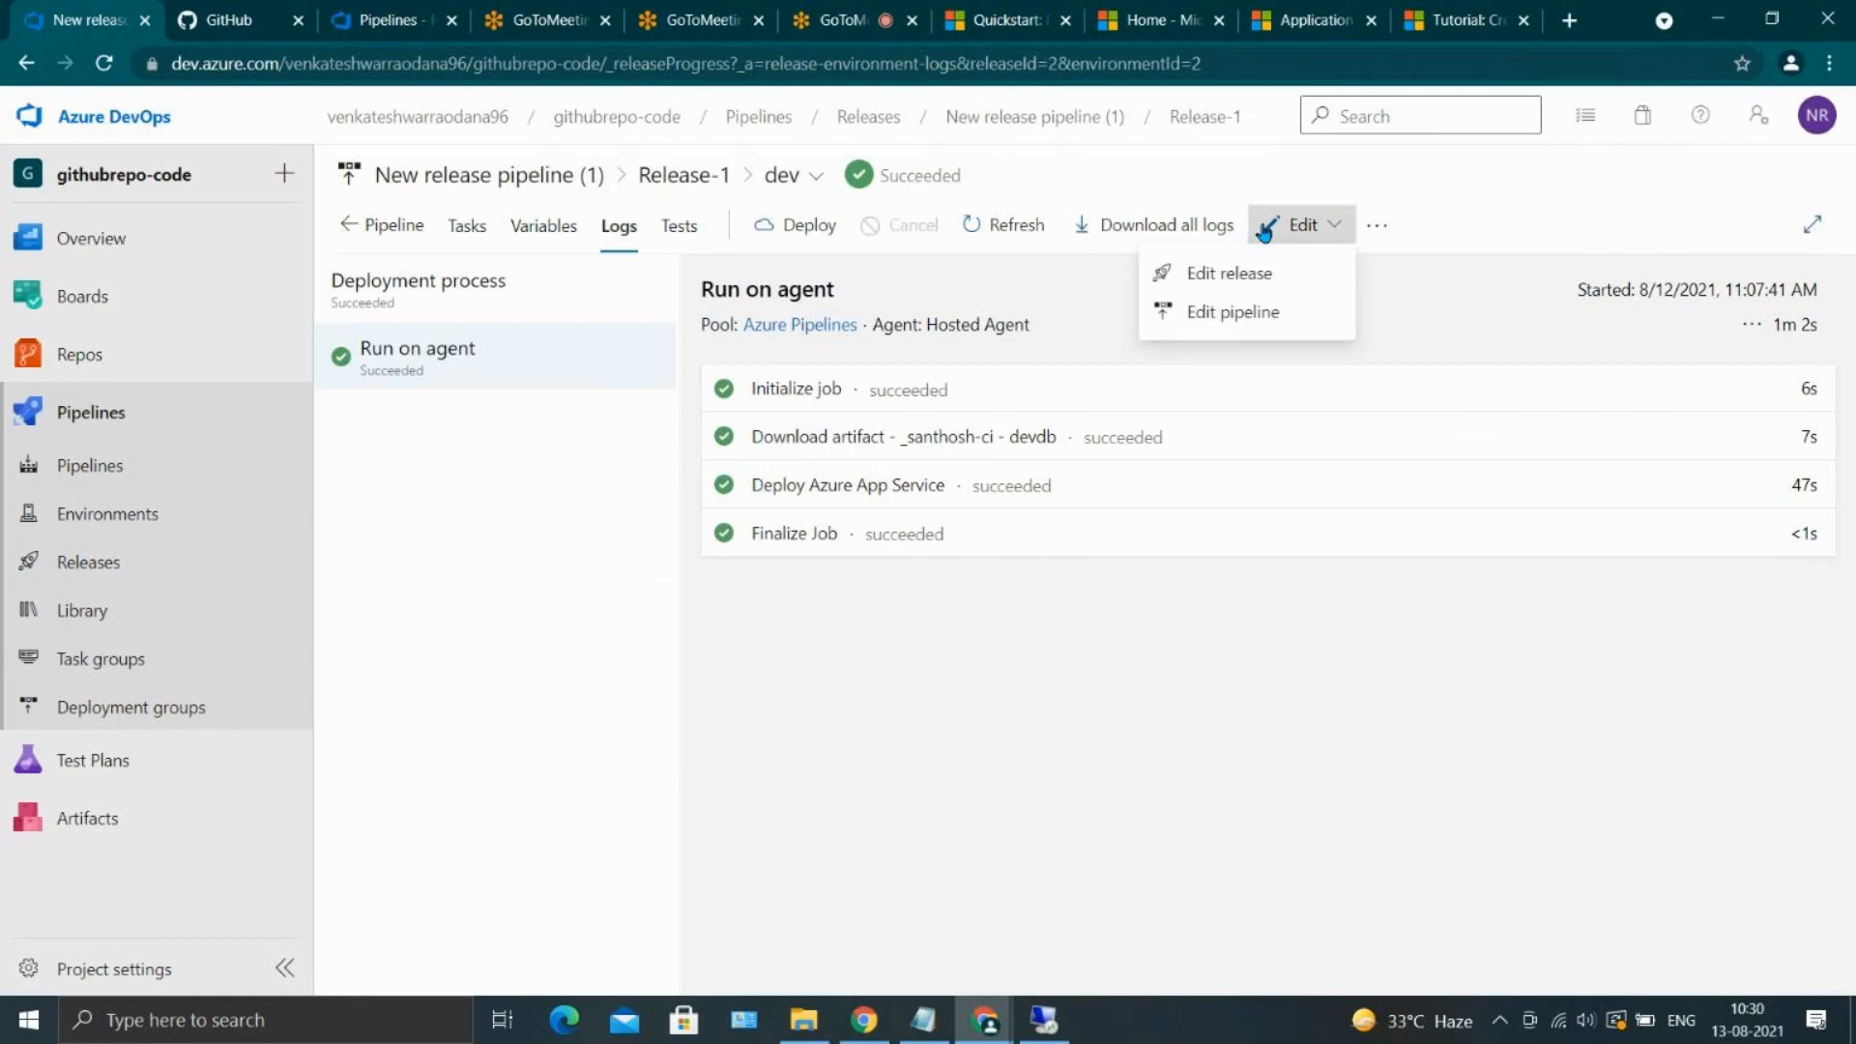
left_click(1224, 268)
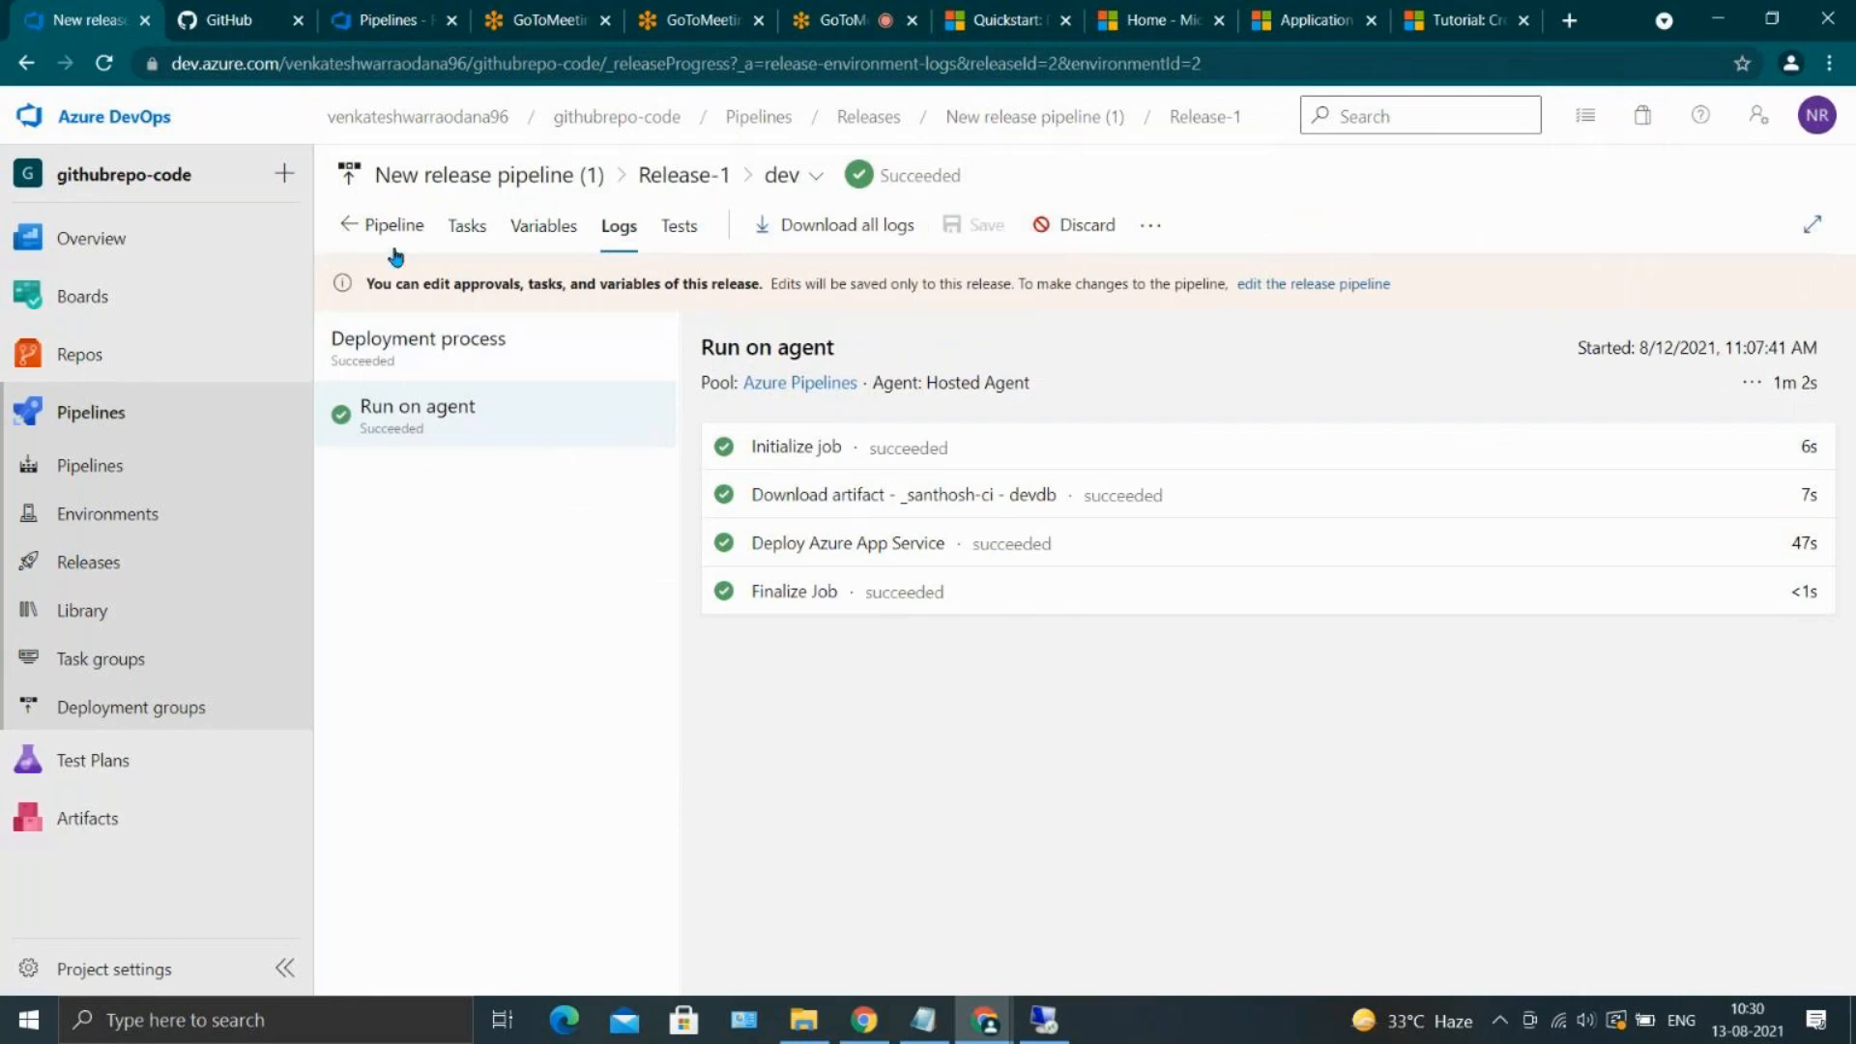
Examine the Deploy Azure App Service task in the release's dev stage, focusing on its Package or folder path
left_click(460, 235)
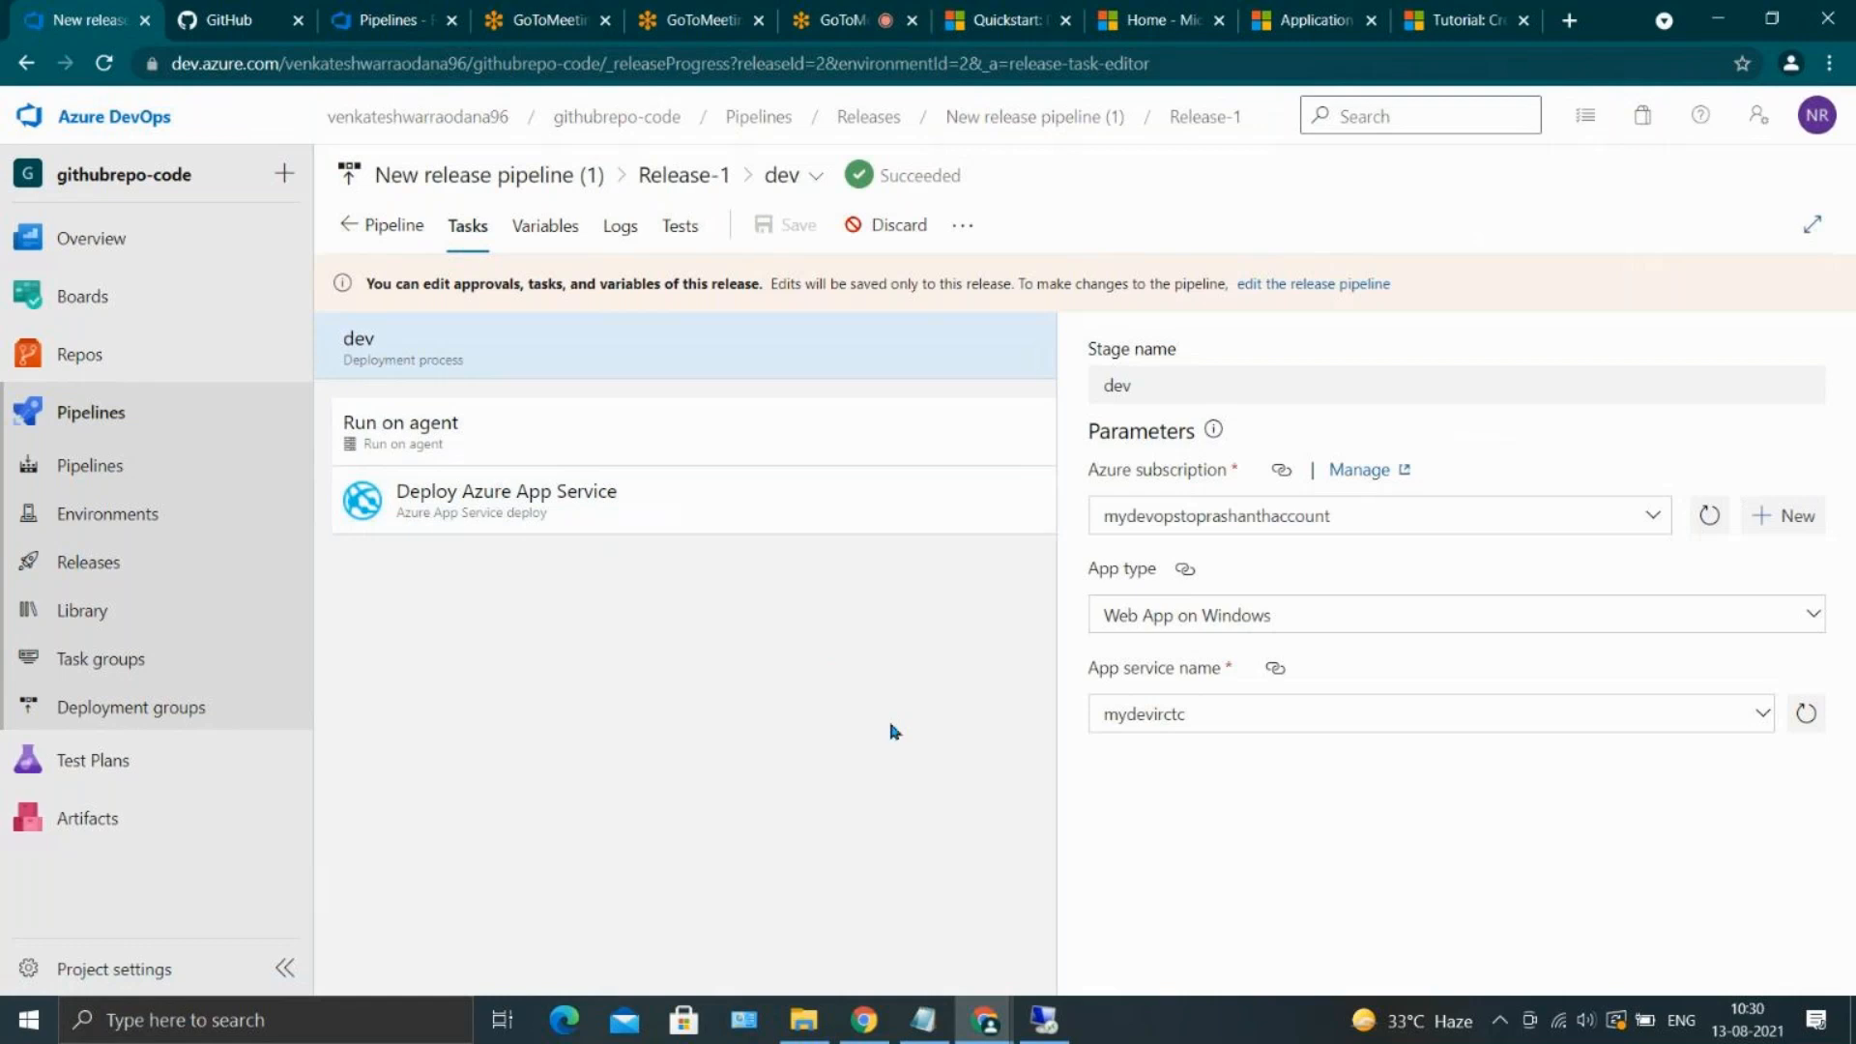
left_click(589, 527)
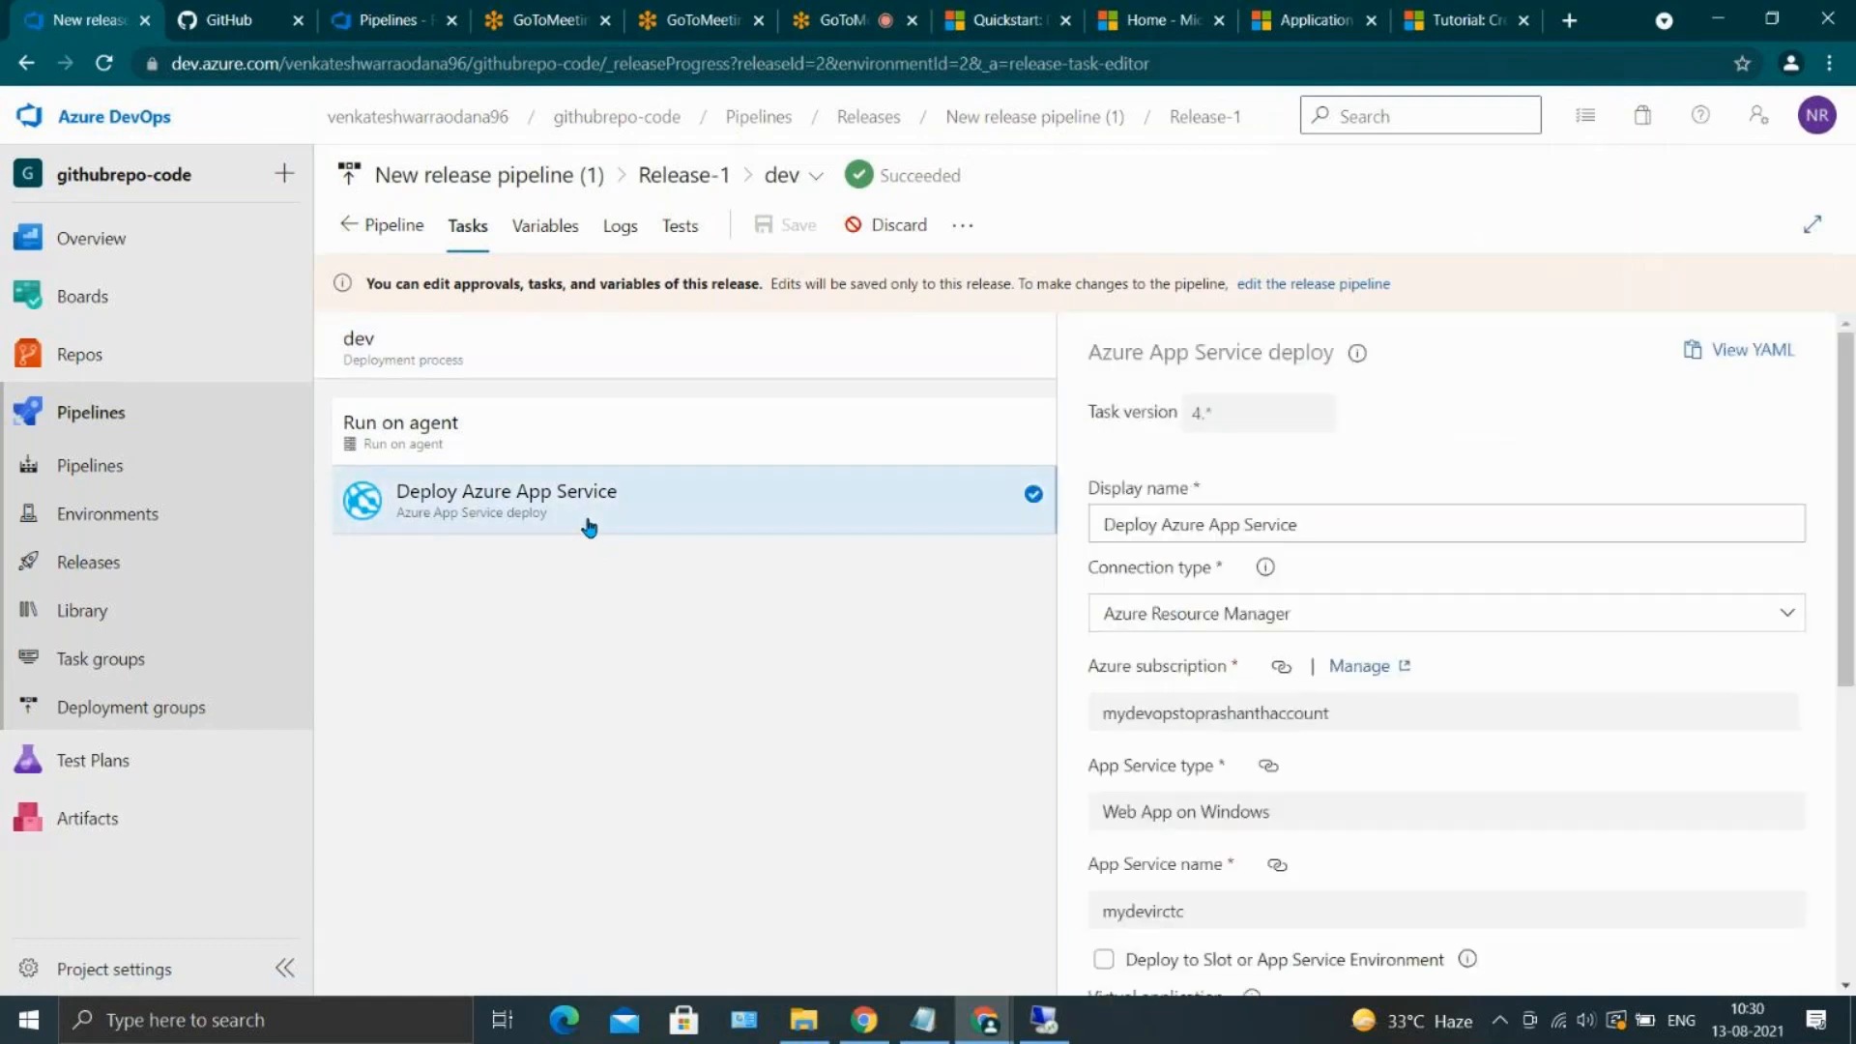
scroll(1427, 739, "down", 2)
scroll(1431, 749, "down", 1)
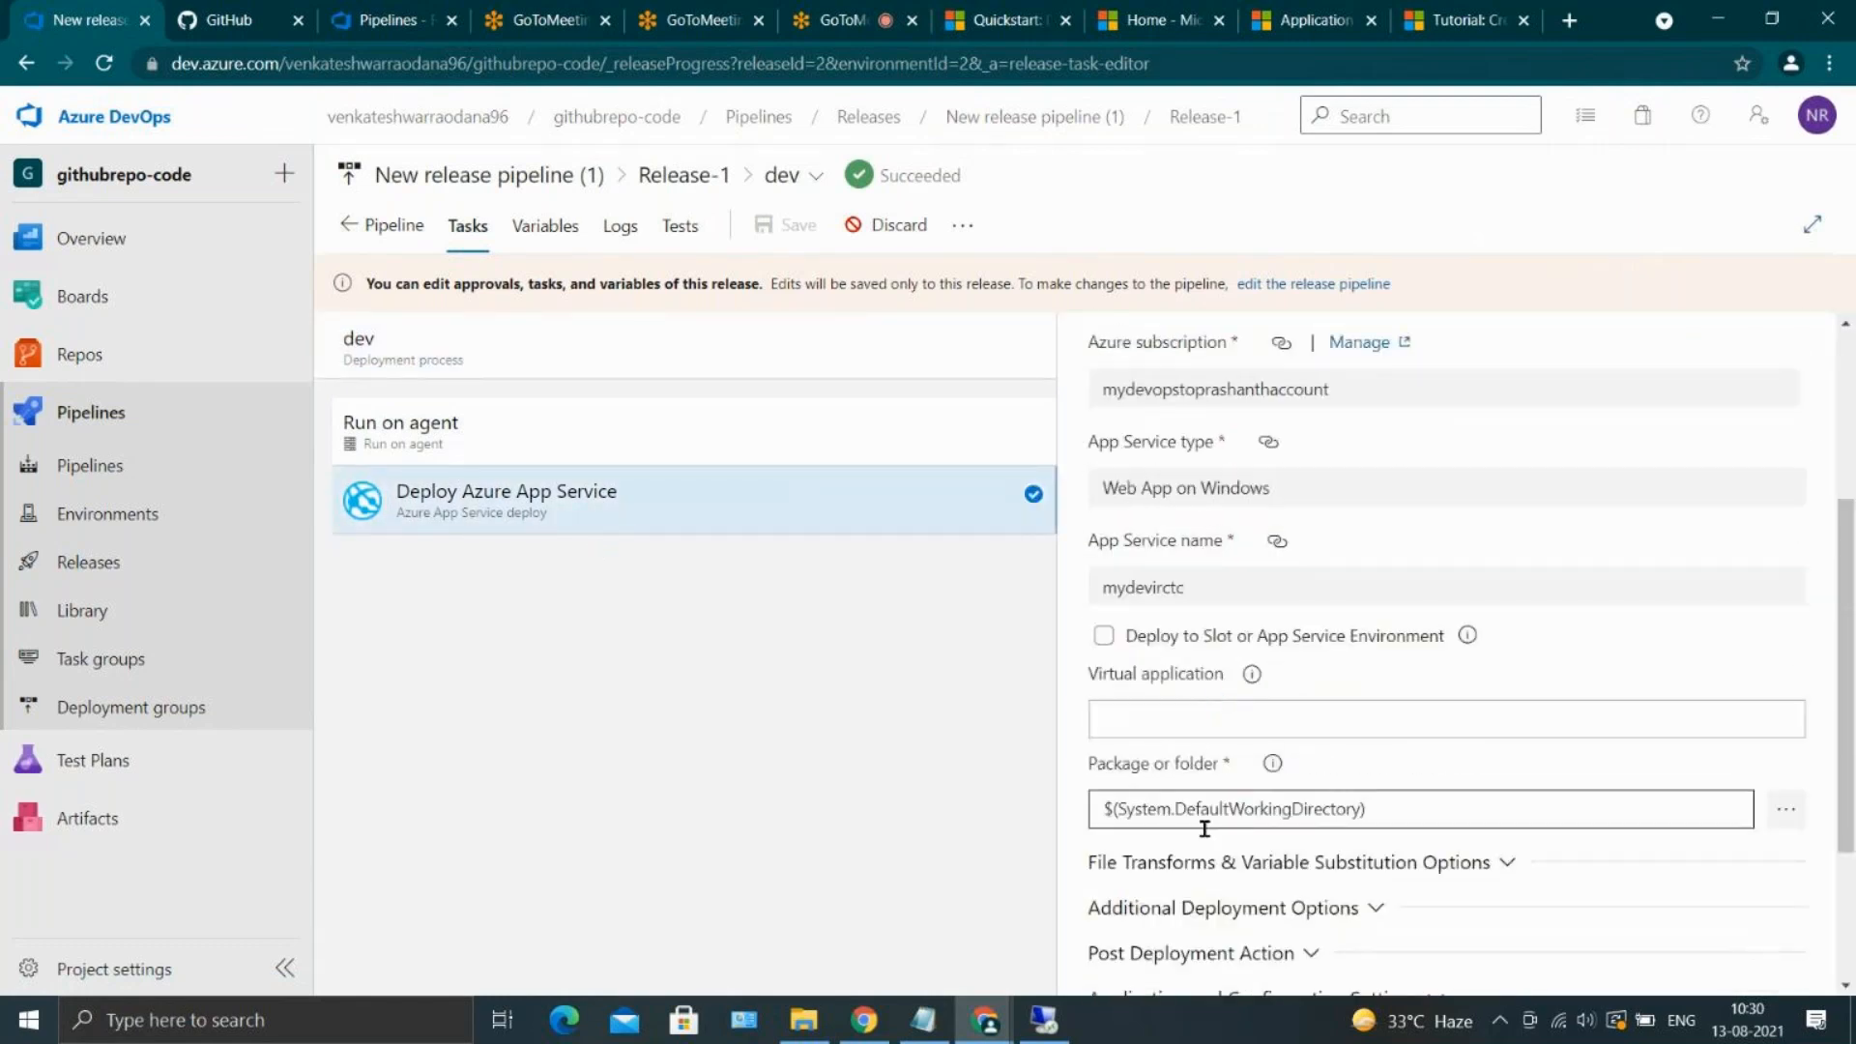
double_click(1161, 771)
left_click_drag(1367, 812, 1091, 799)
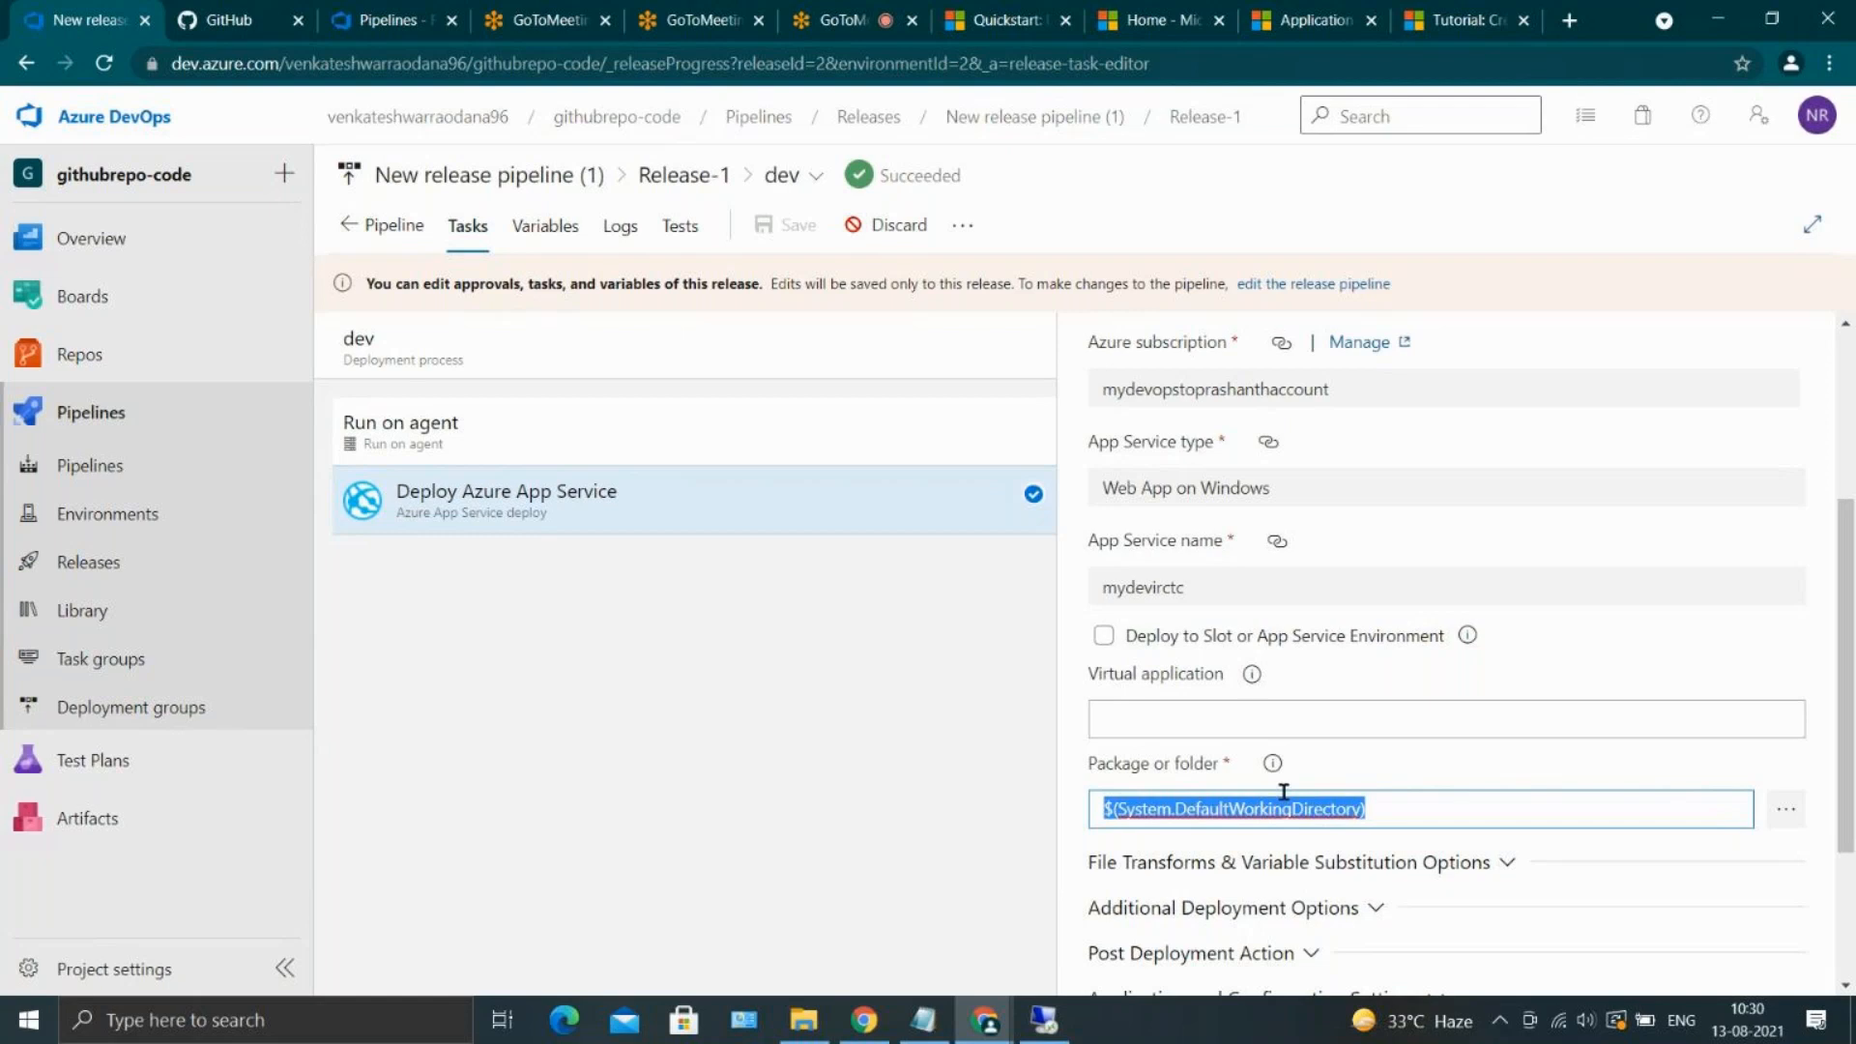
left_click(1383, 815)
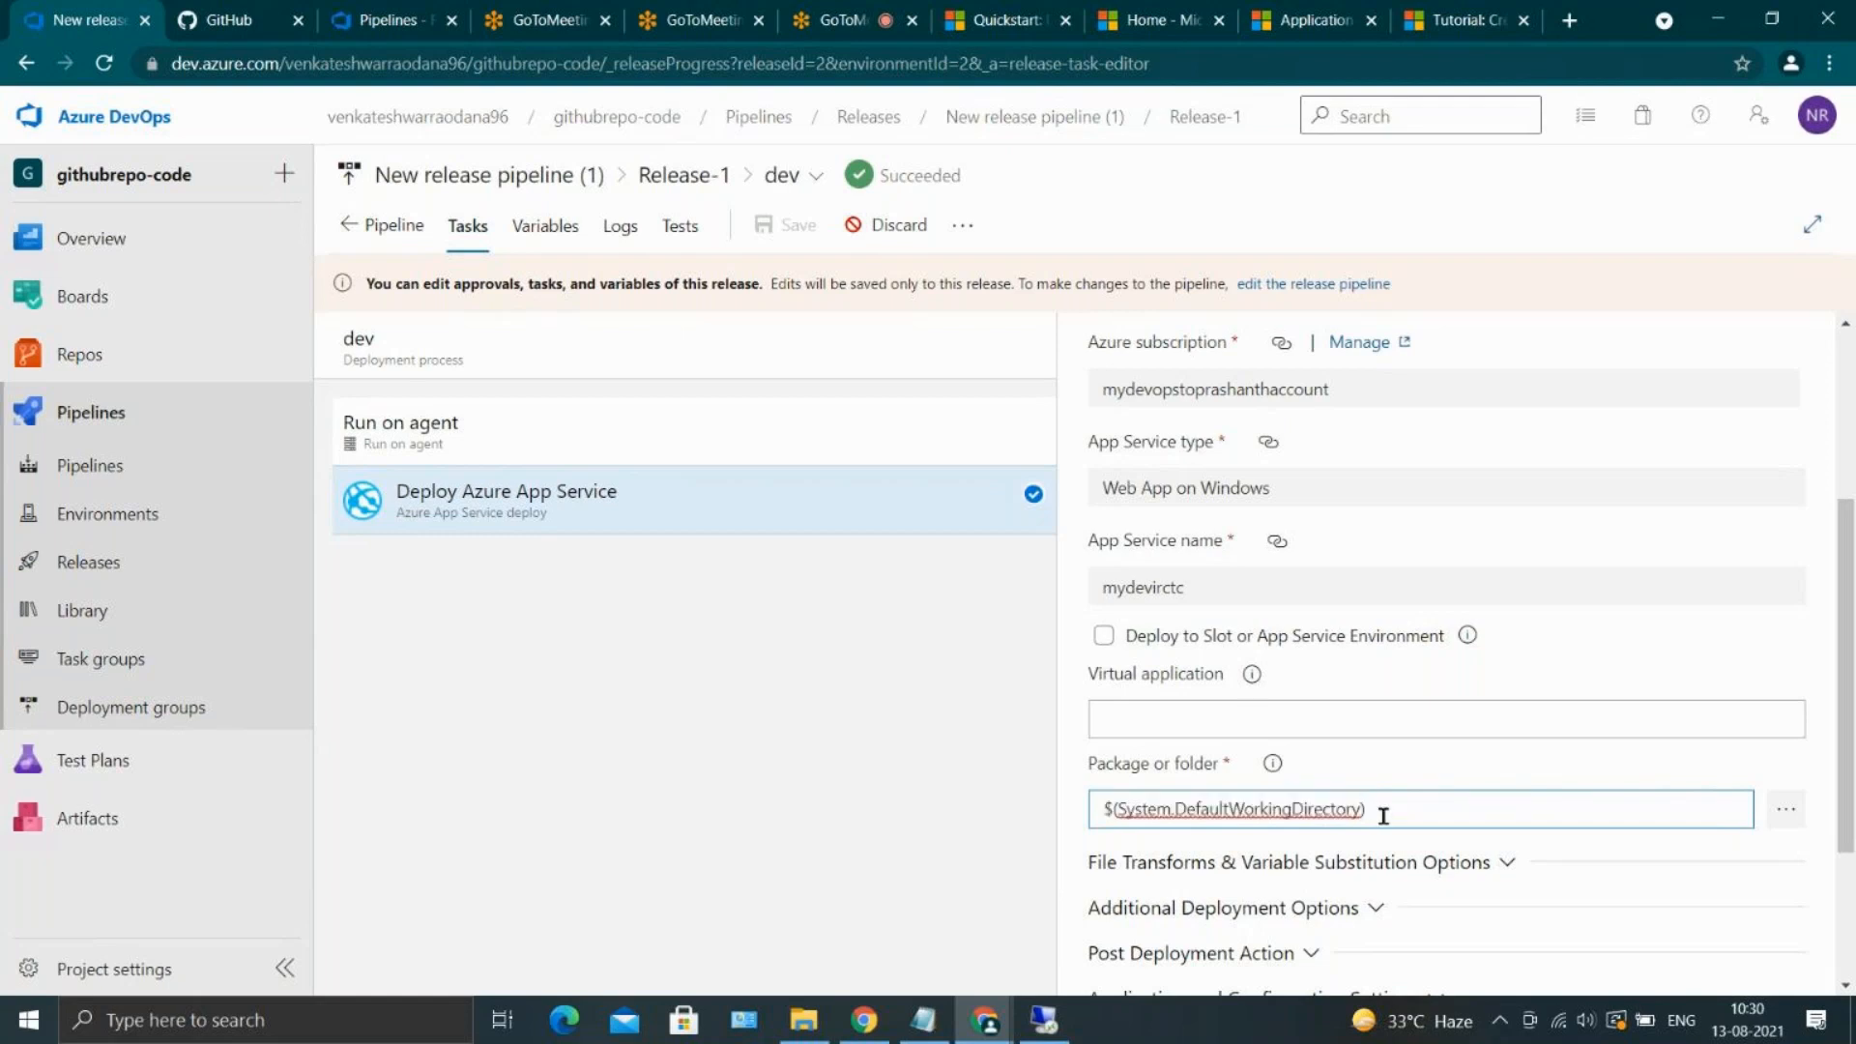
right_click(620, 746)
left_click(544, 620)
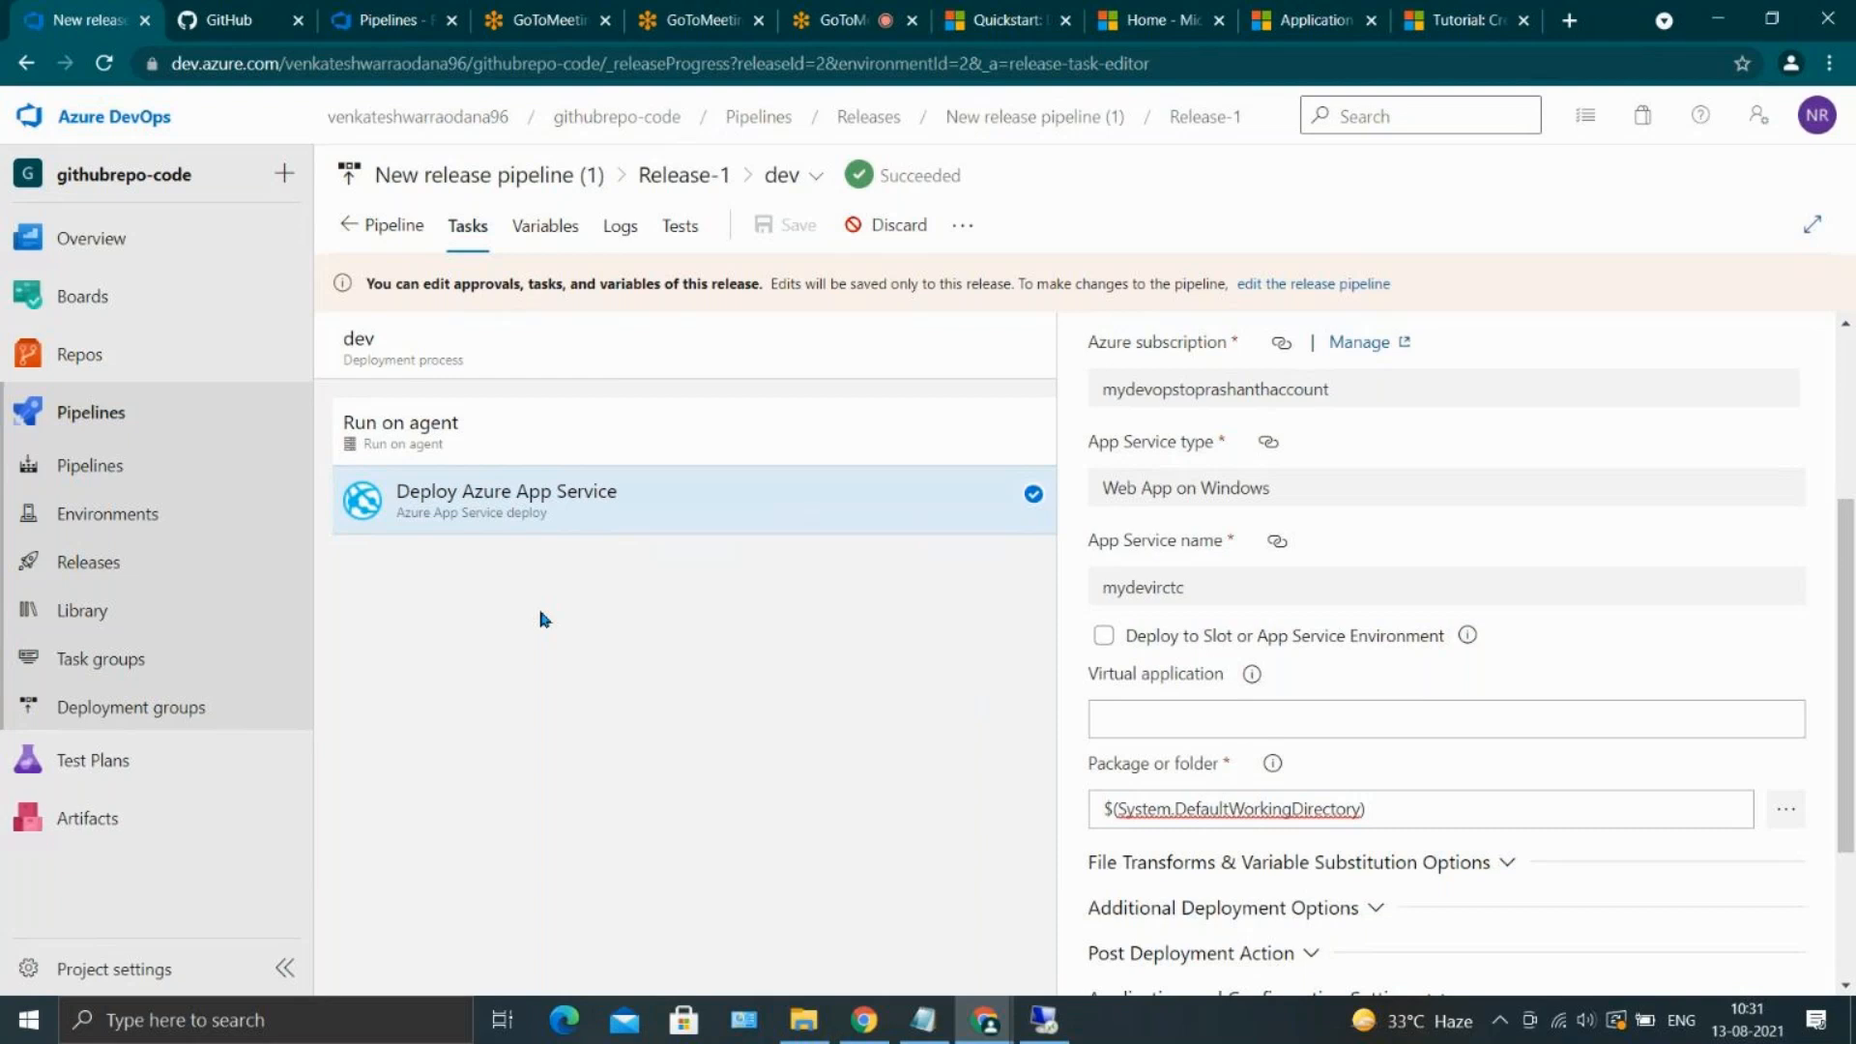
Add a release variable named env with the value dev and scope it to the dev stage
left_click(539, 238)
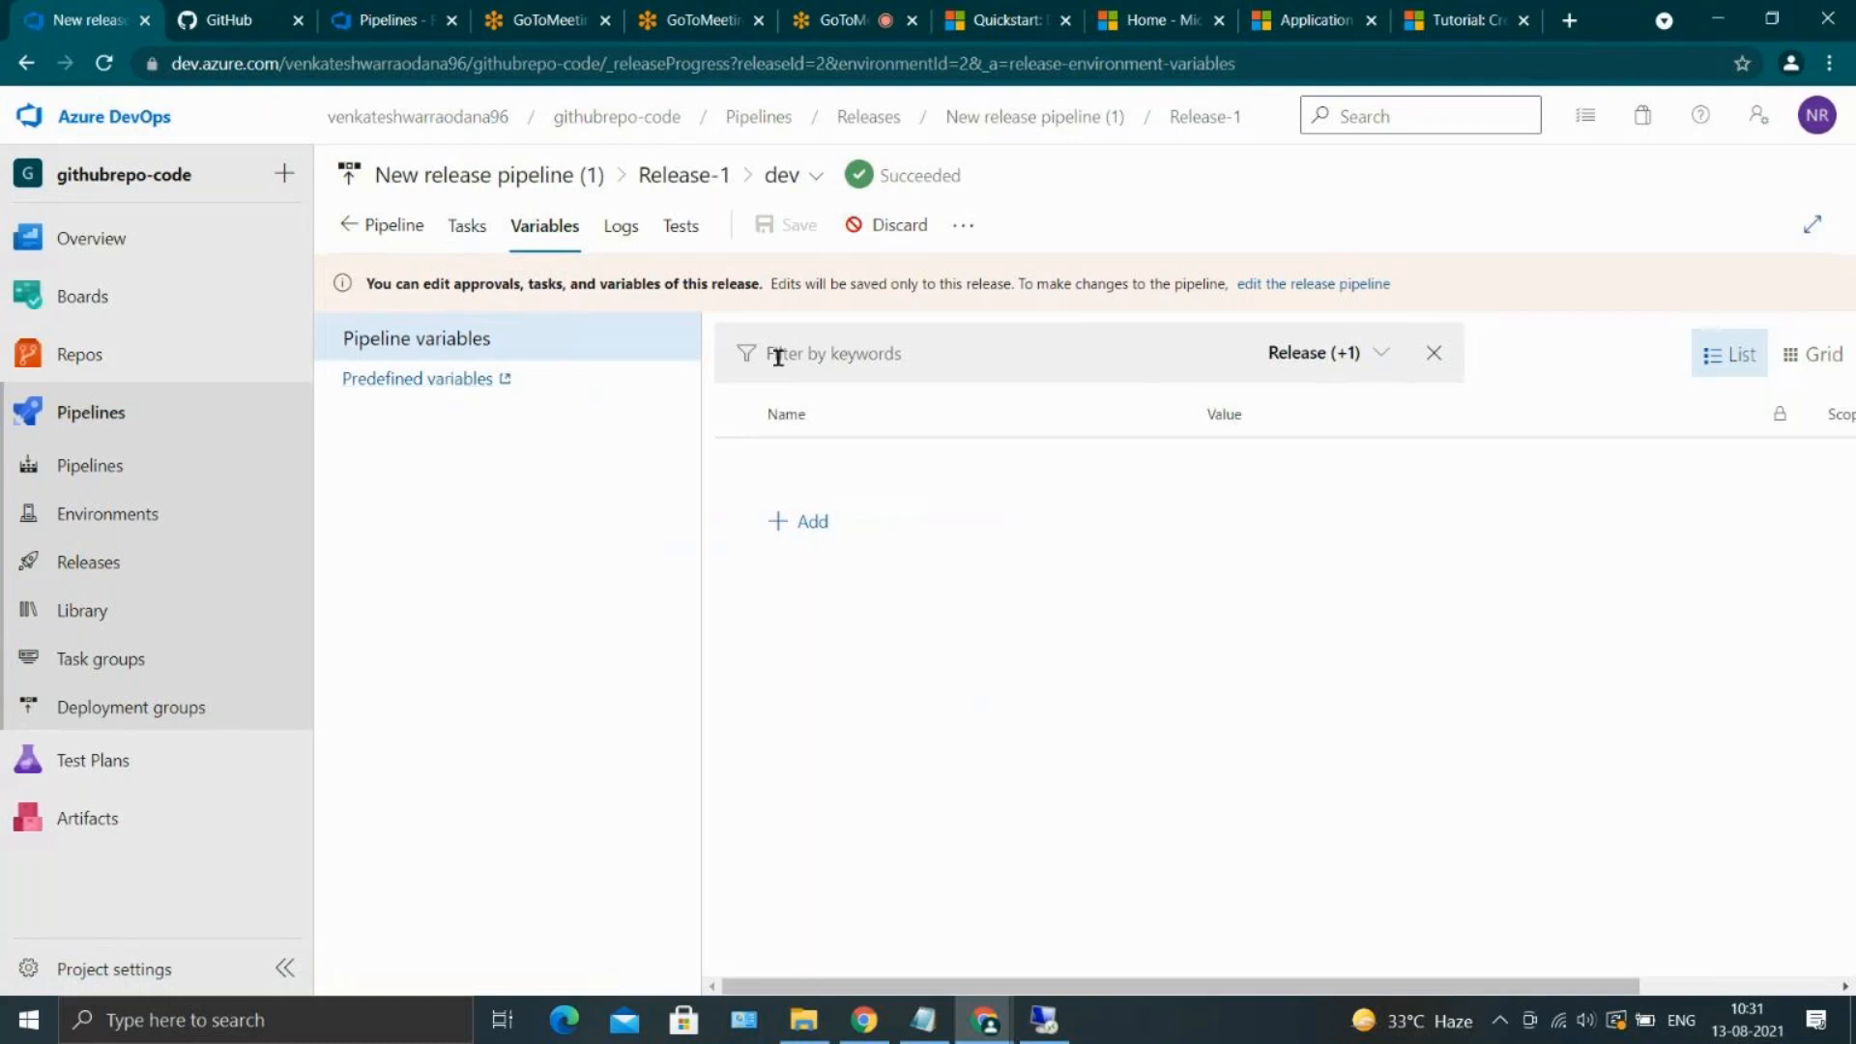
left_click(799, 520)
scroll(1337, 600, "right", 2)
scroll(1337, 600, "left", 2)
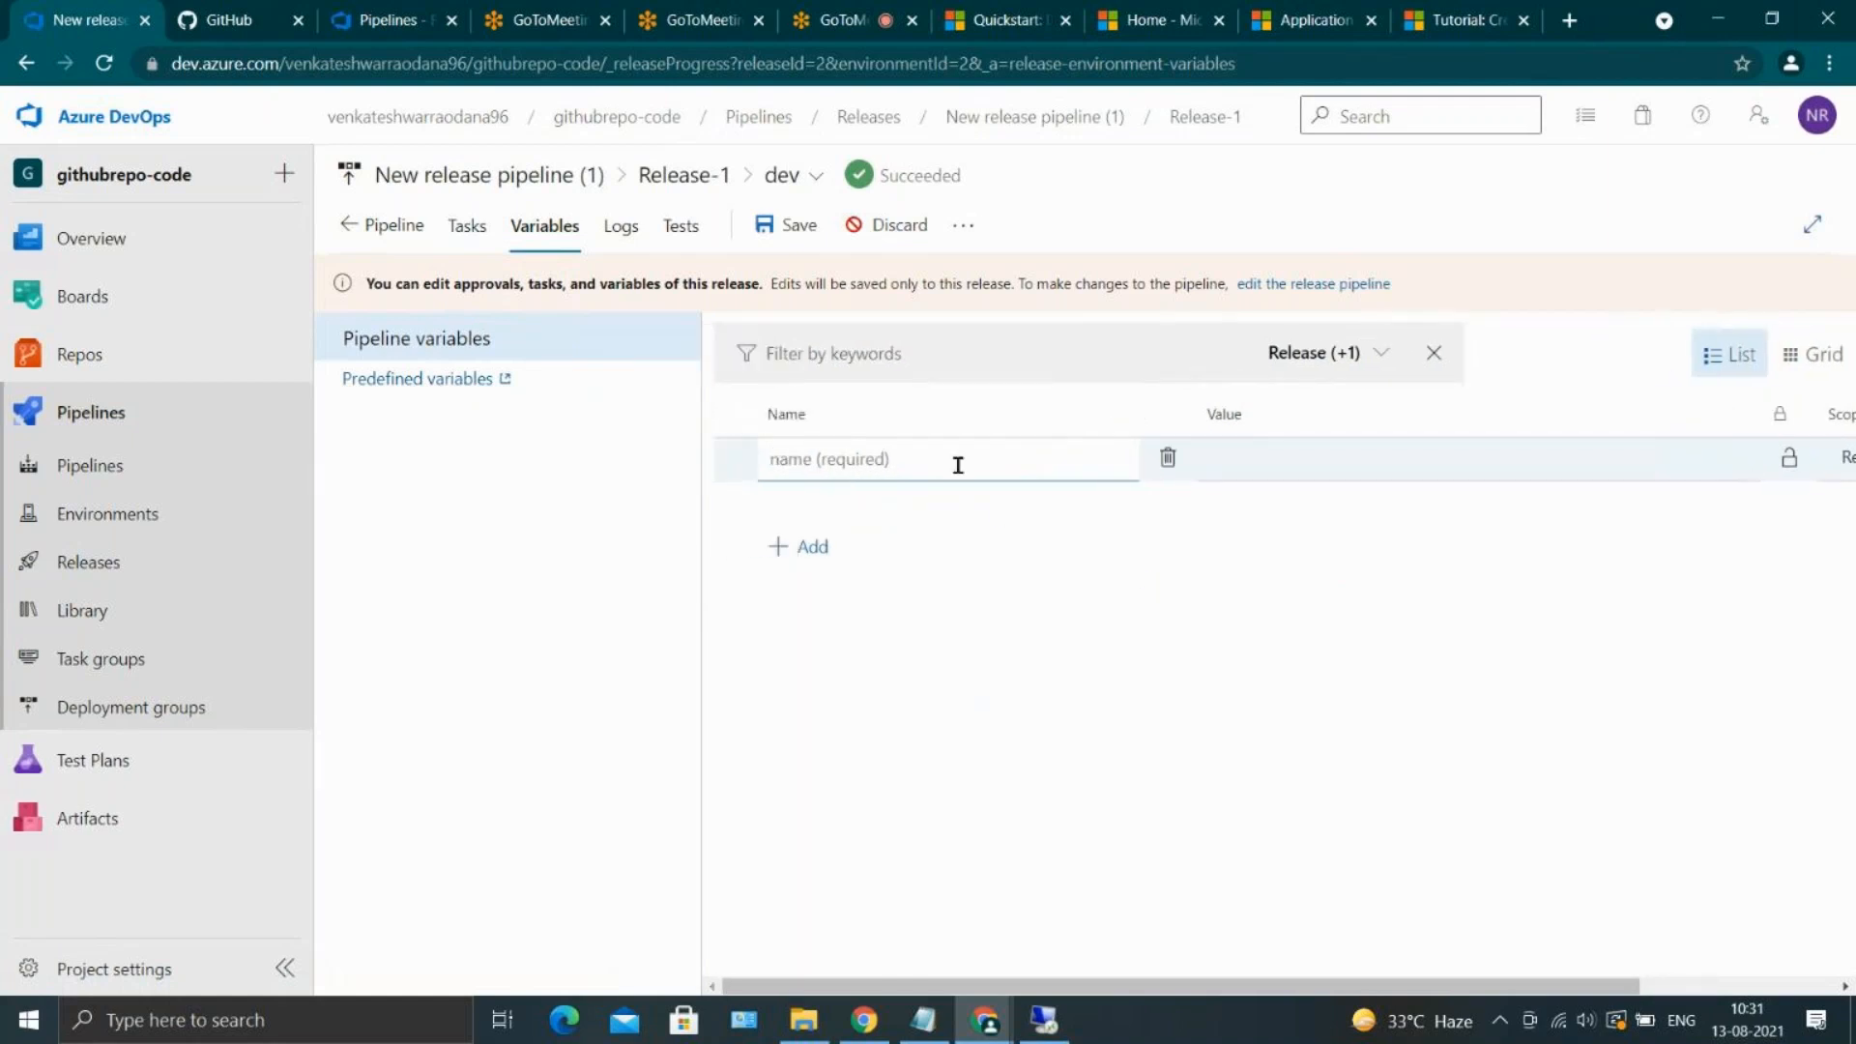
type("env")
left_click(1339, 455)
type("dev")
scroll(1697, 548, "right", 5)
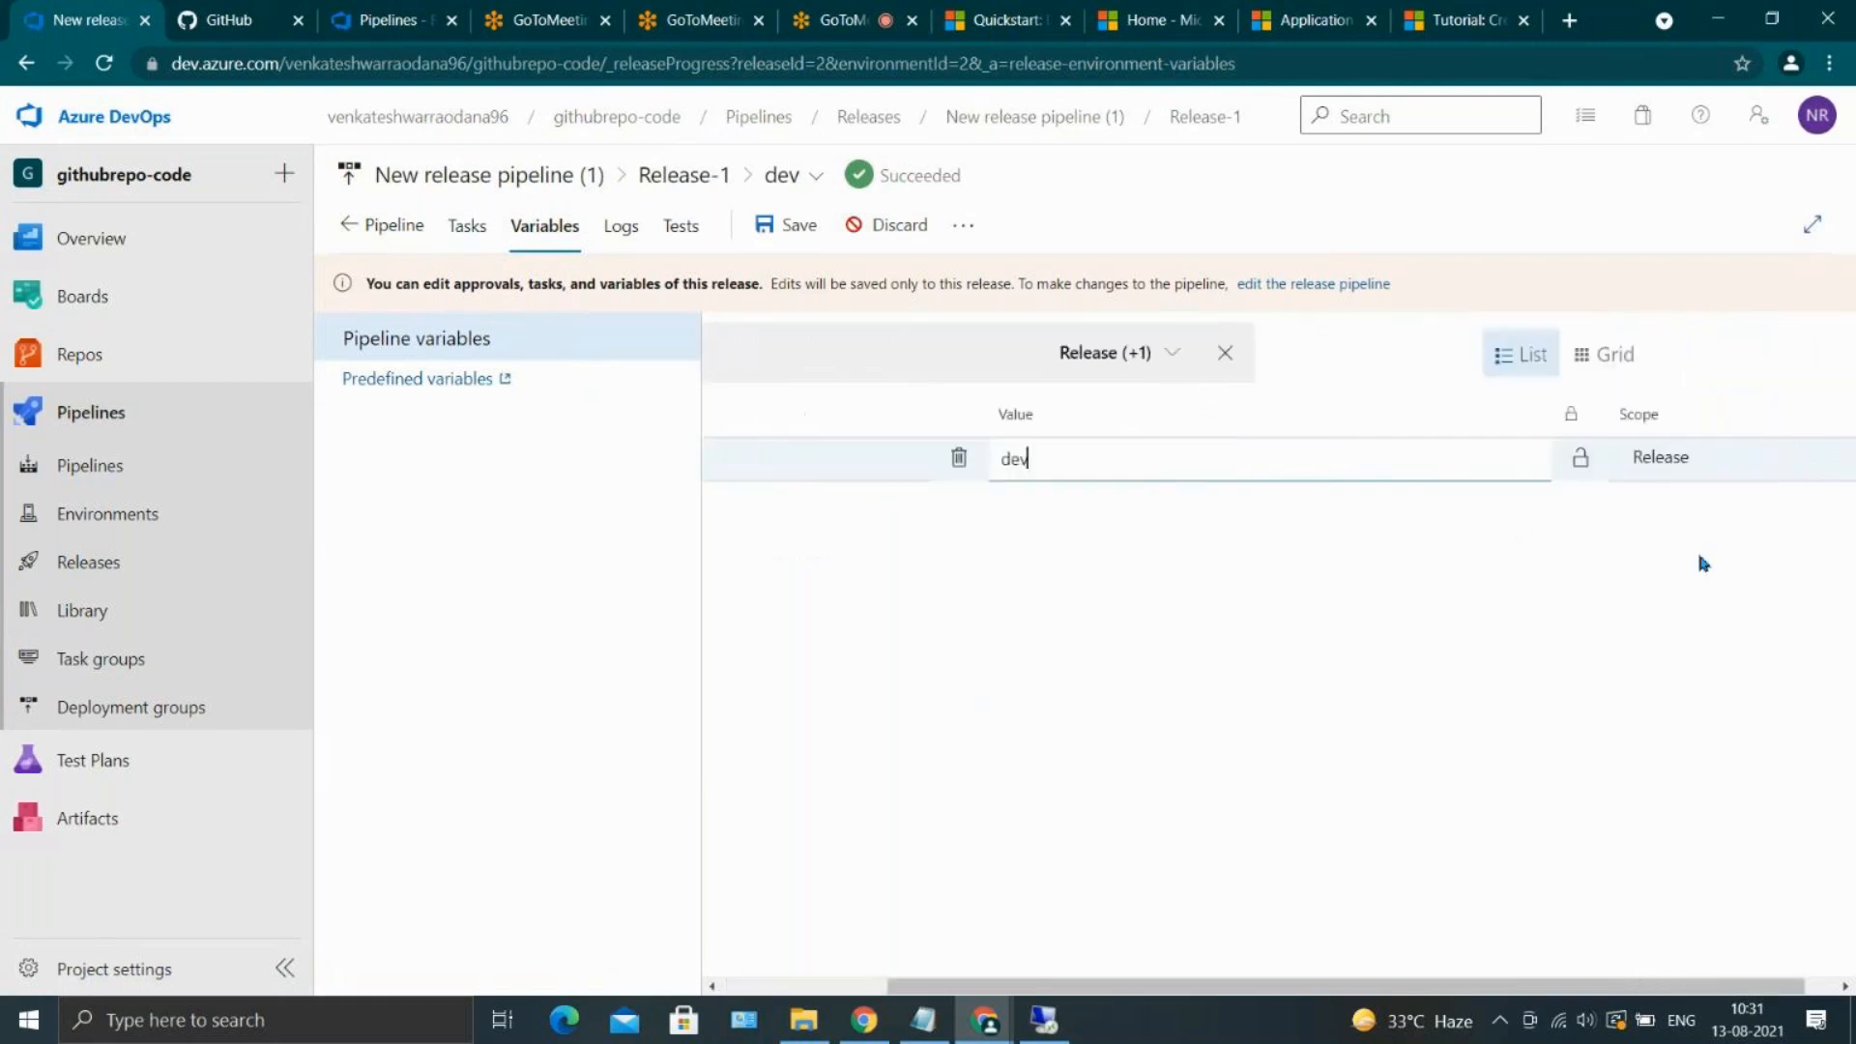
left_click(1683, 462)
left_click(1686, 537)
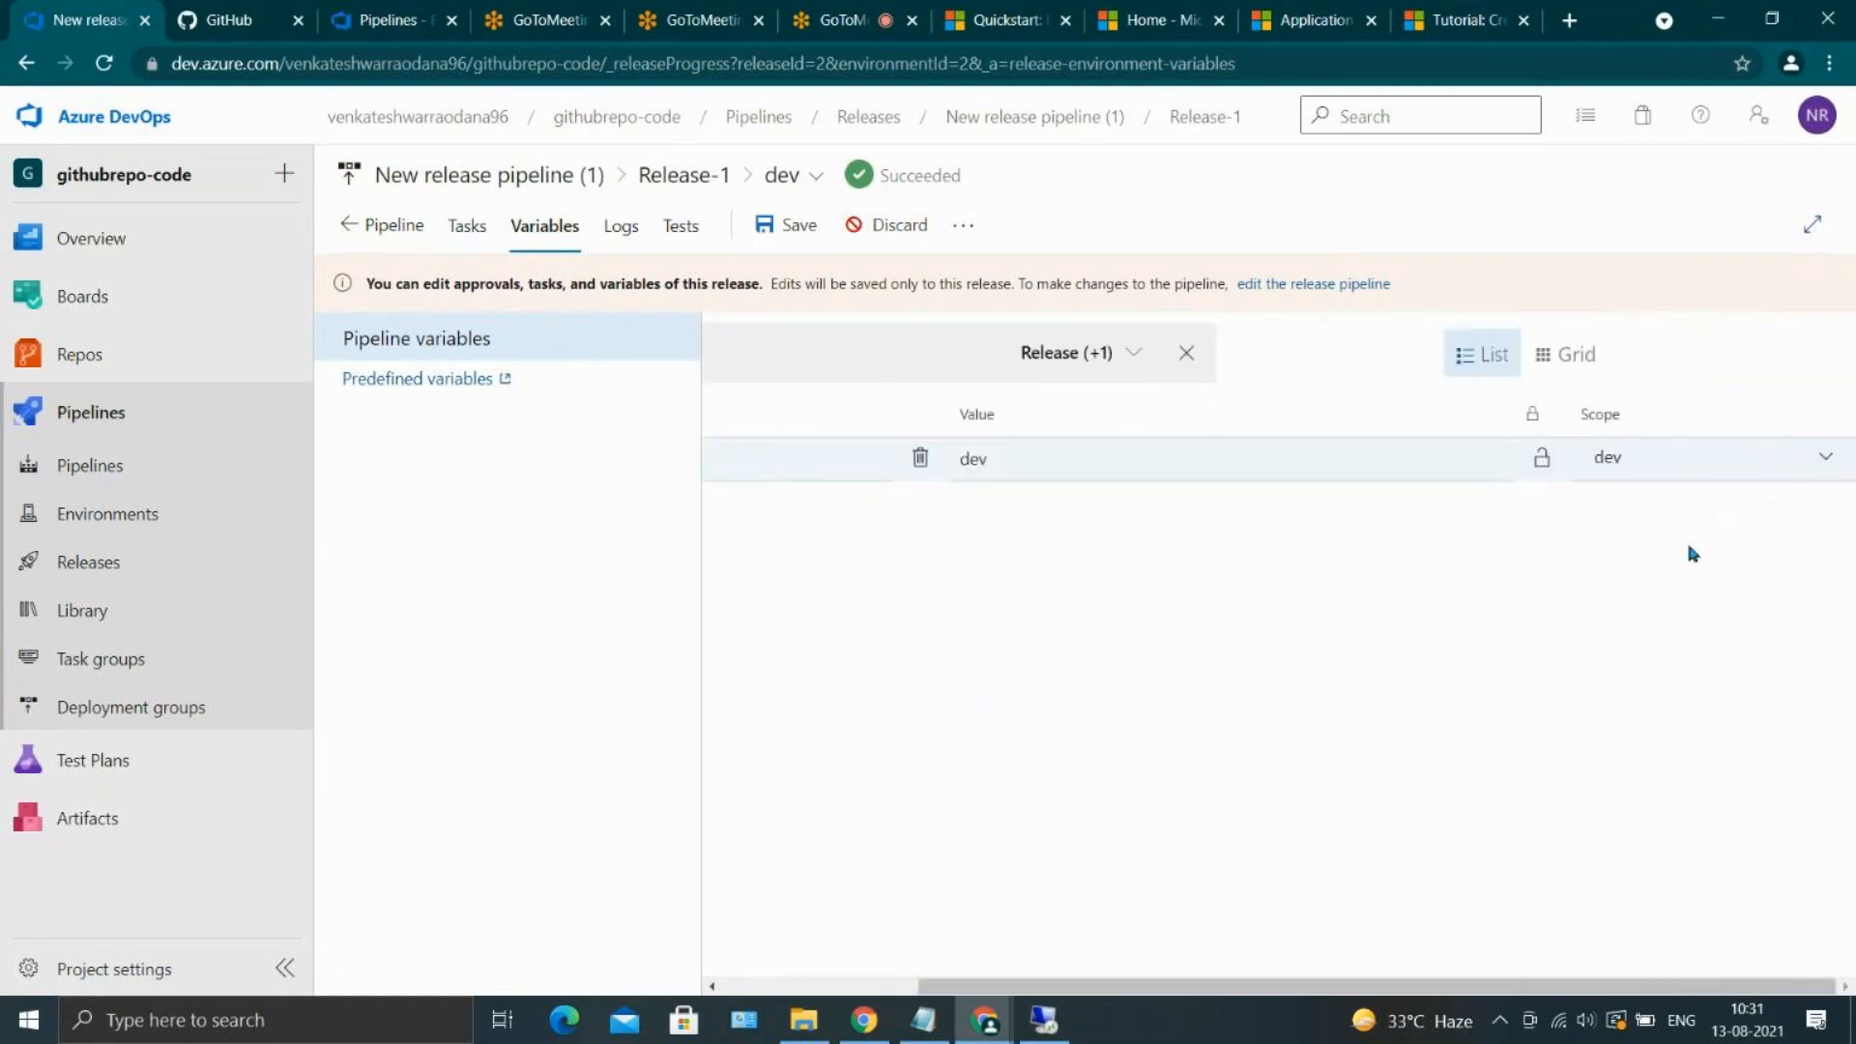
Add a second variable named env with the value qa, keeping its scope at Release
scroll(1189, 585, "left", 5)
left_click(806, 547)
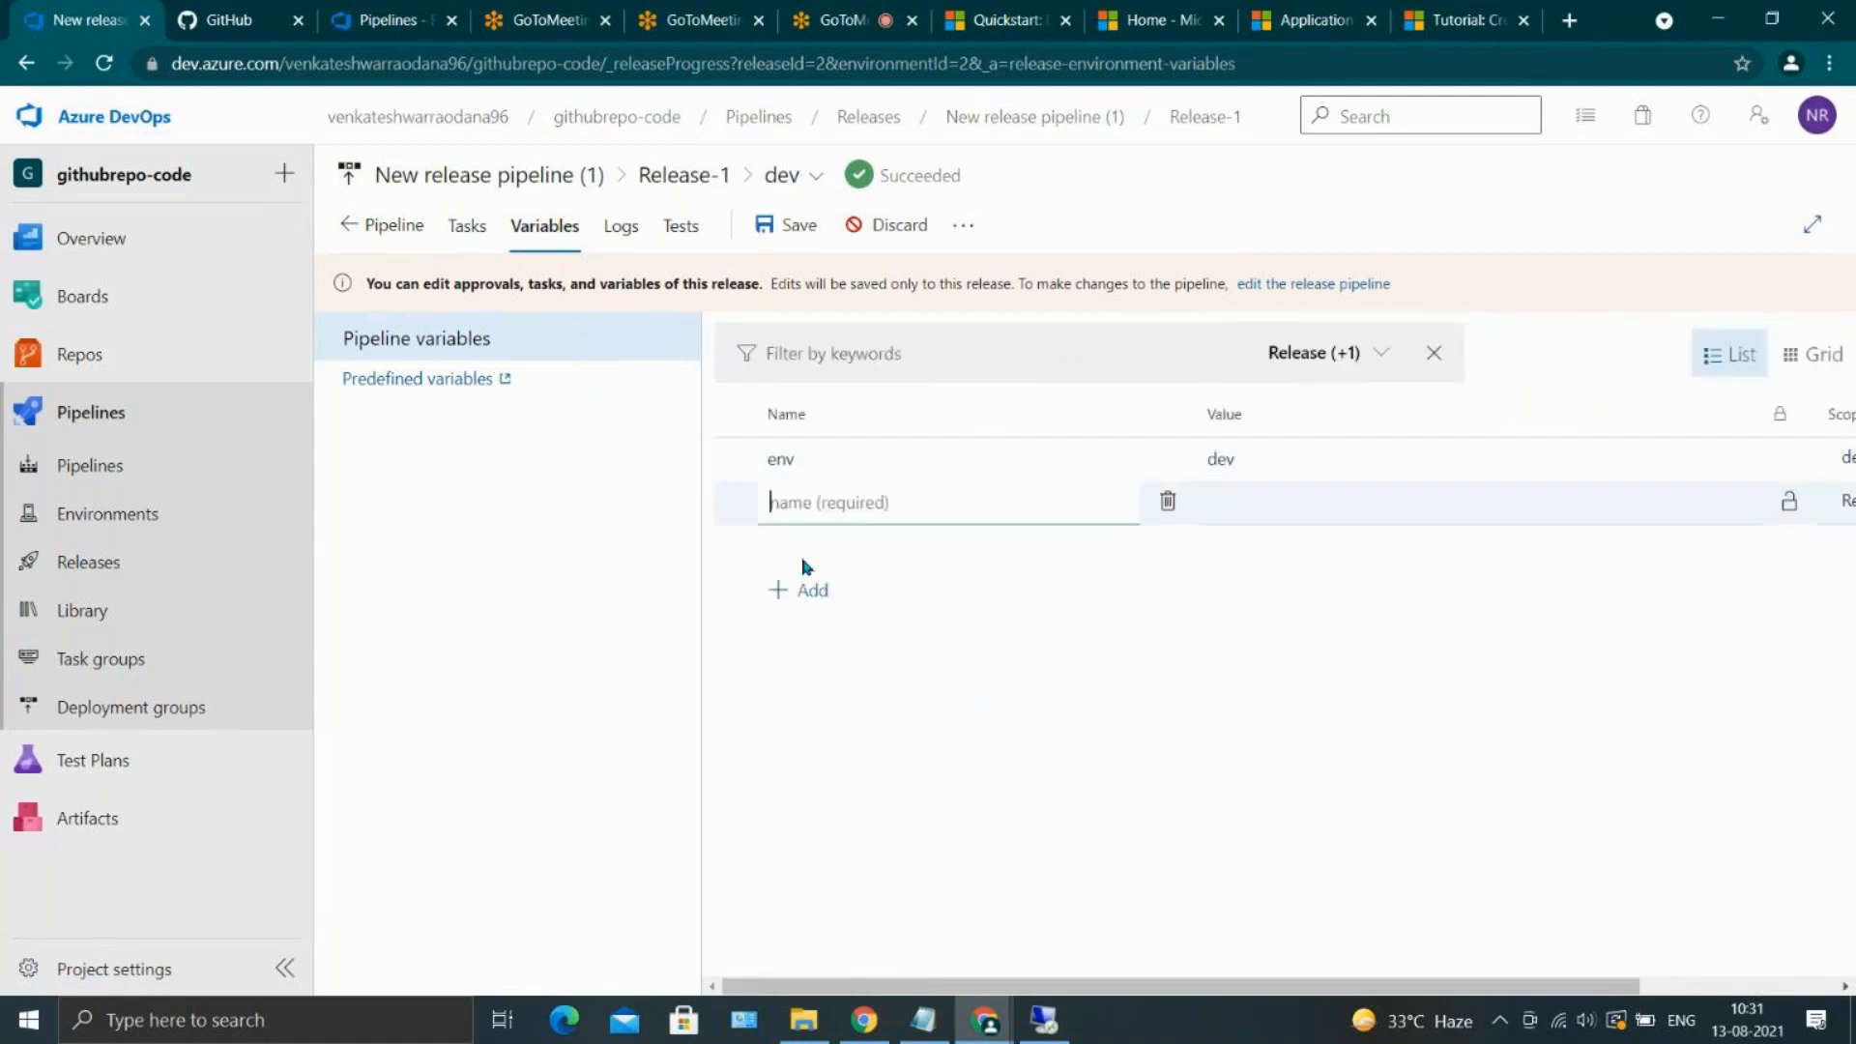
type("env")
left_click(1247, 501)
type("qa")
scroll(1247, 502, "right", 3)
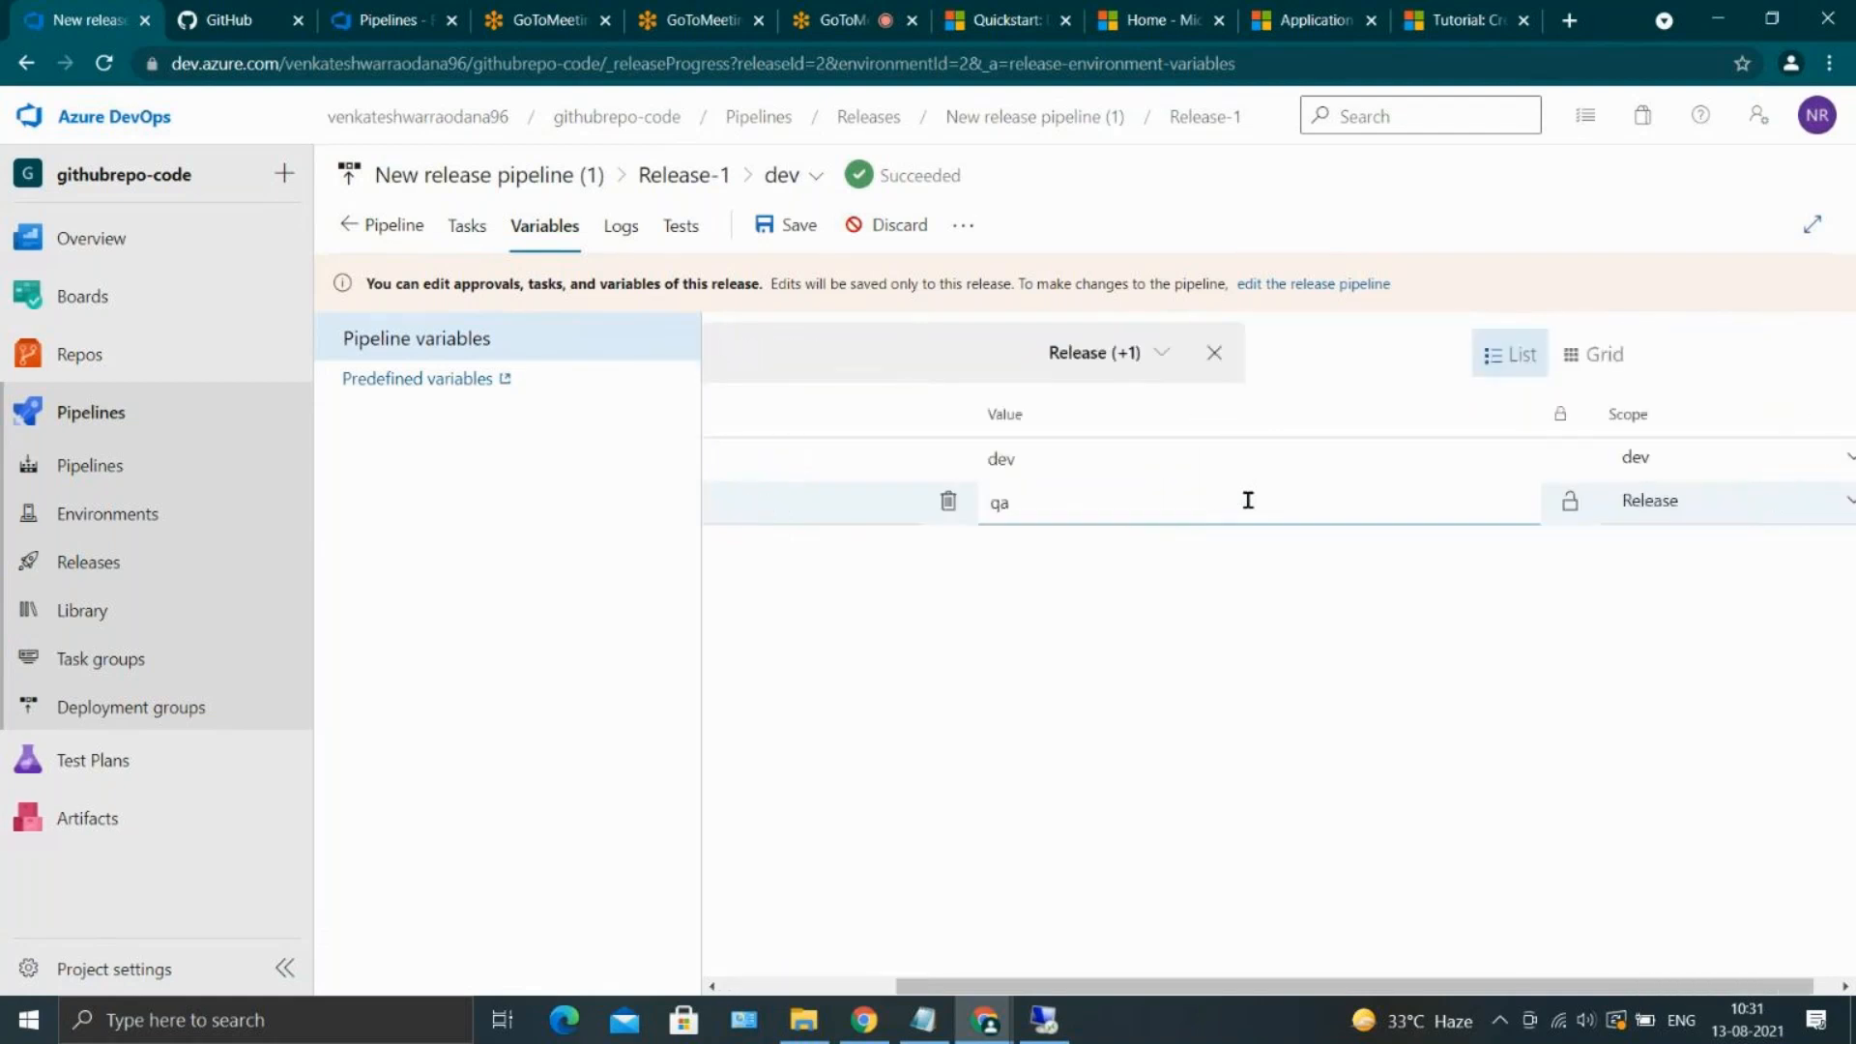
left_click(1715, 500)
left_click(1551, 600)
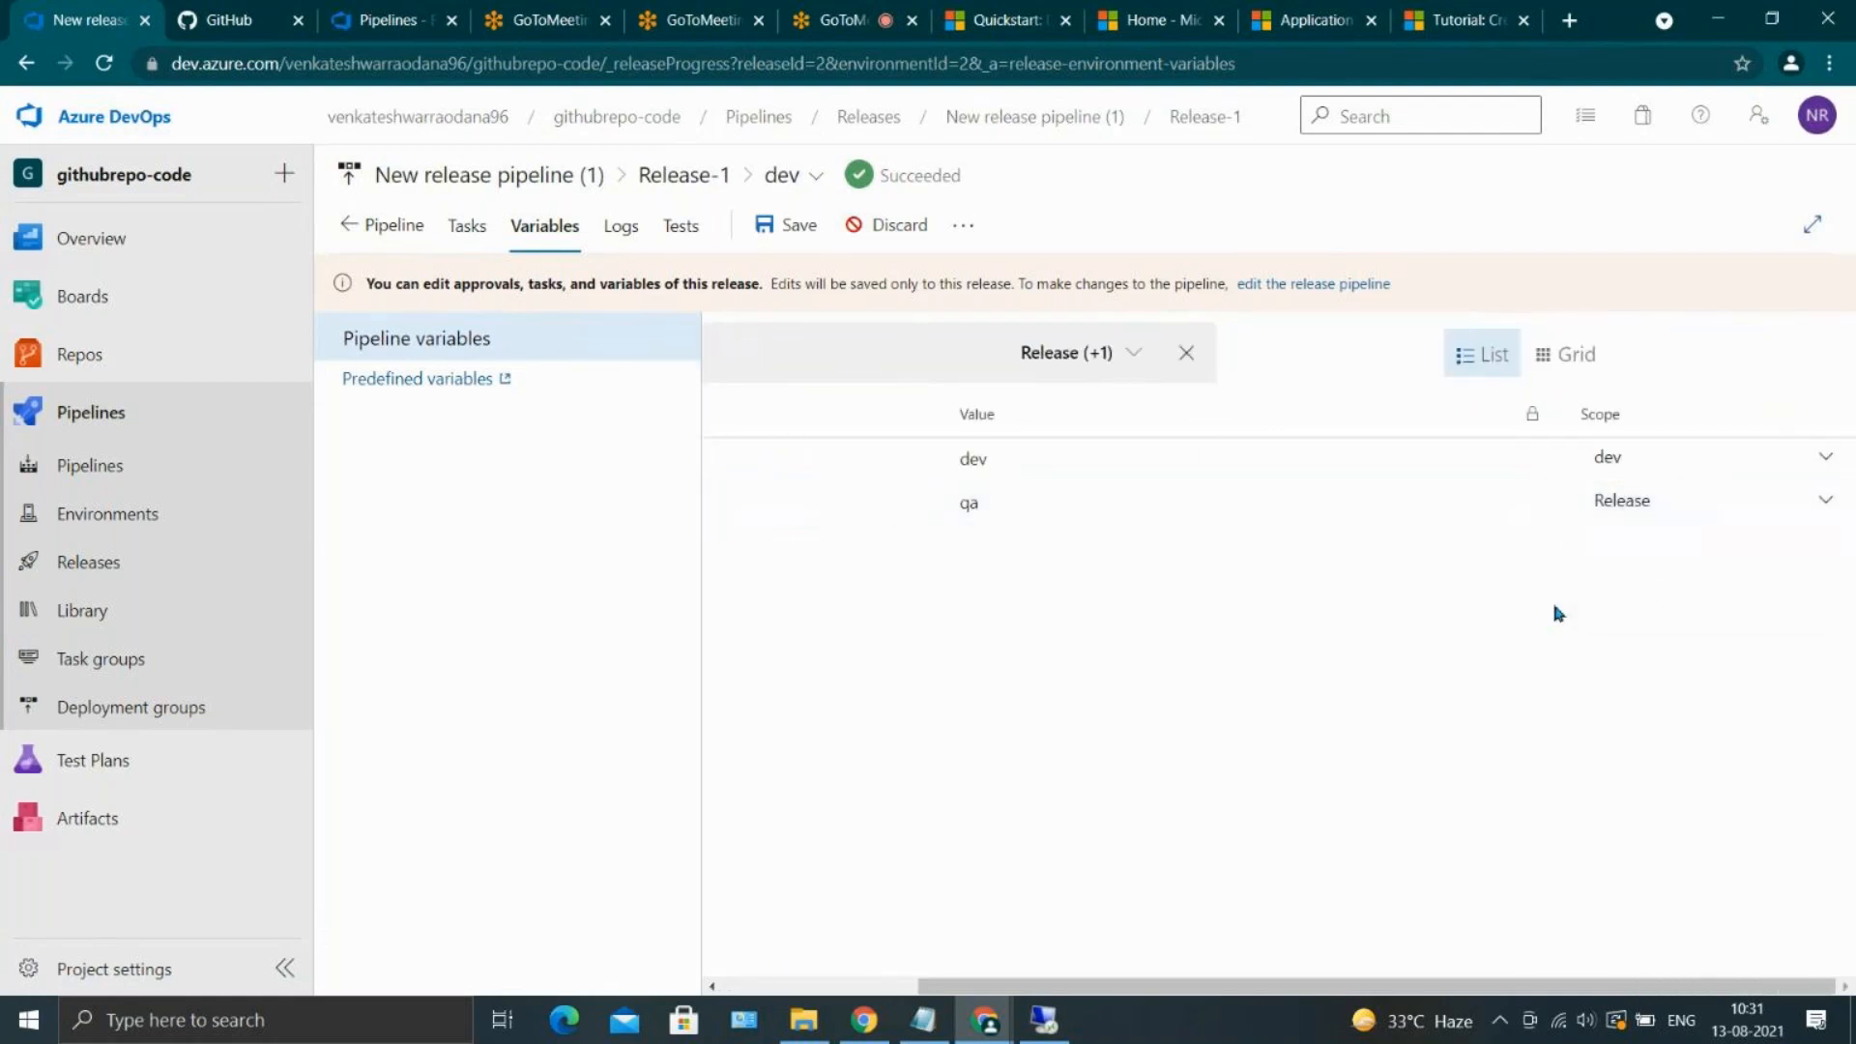
left_click(1689, 518)
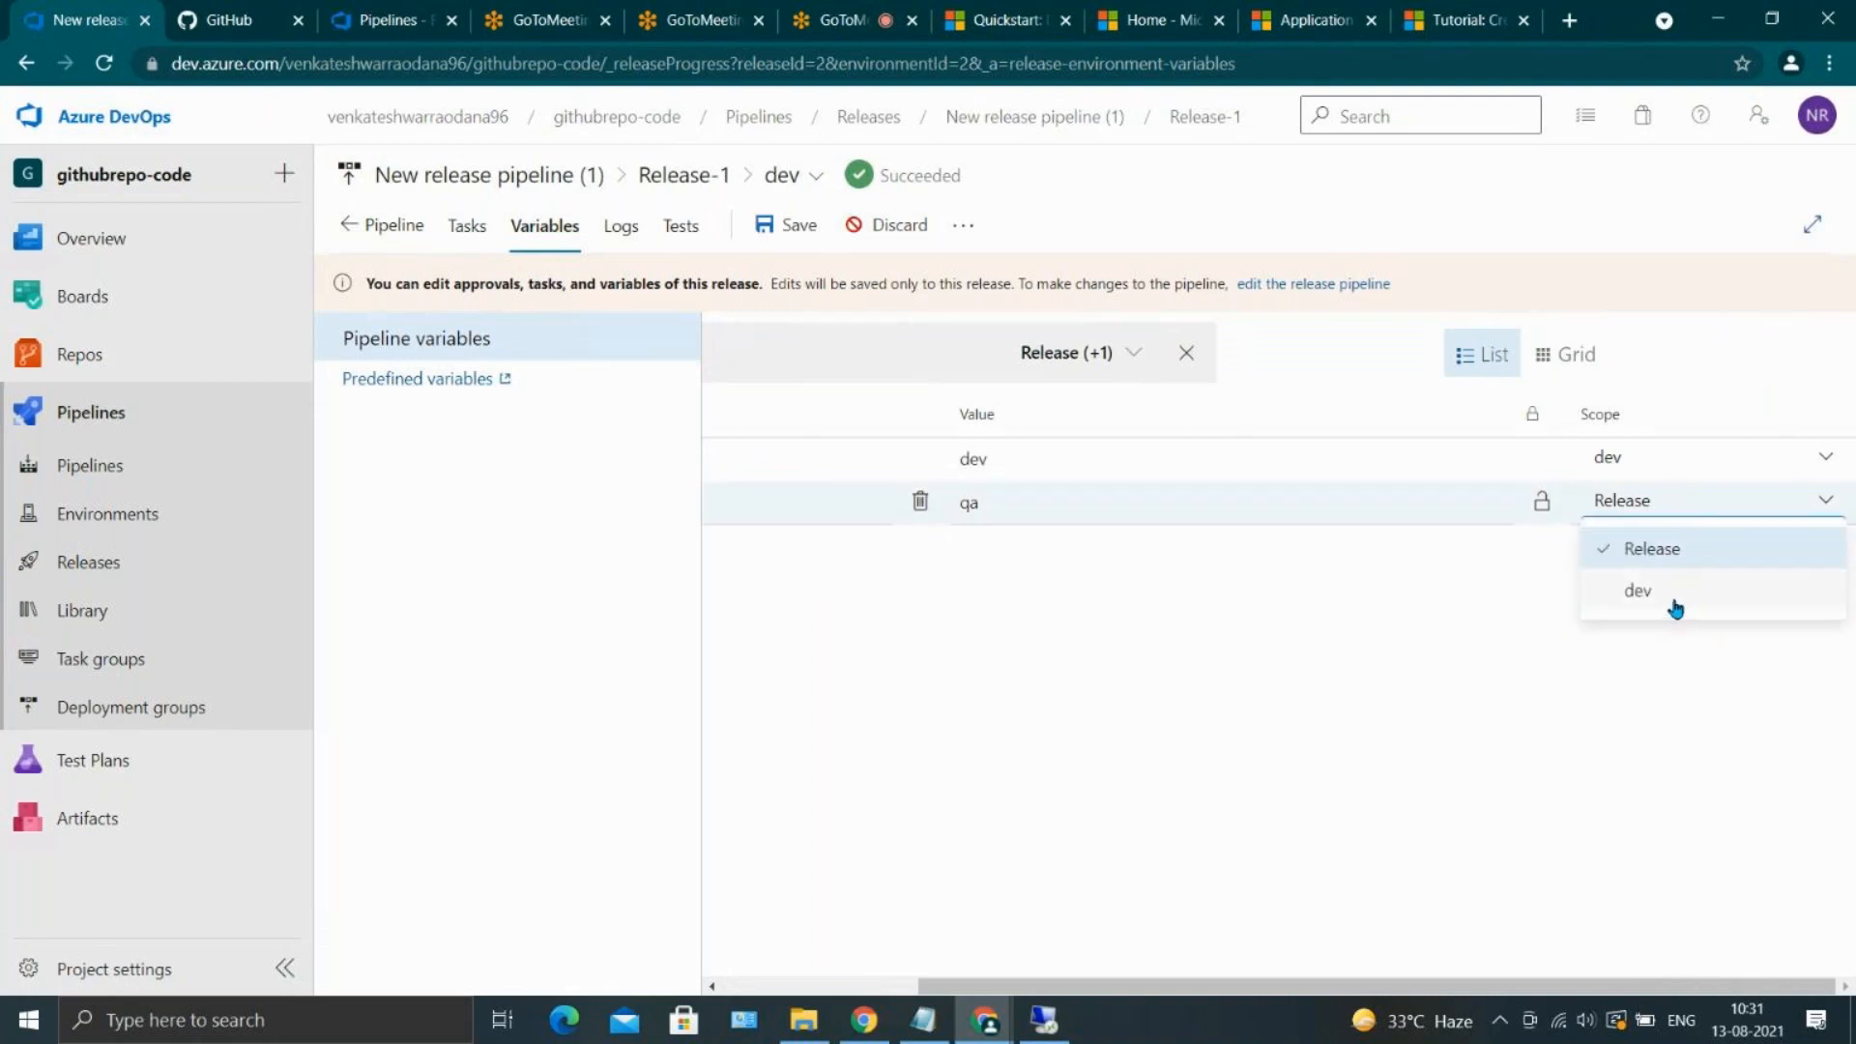
left_click(1566, 650)
scroll(1234, 580, "left", 3)
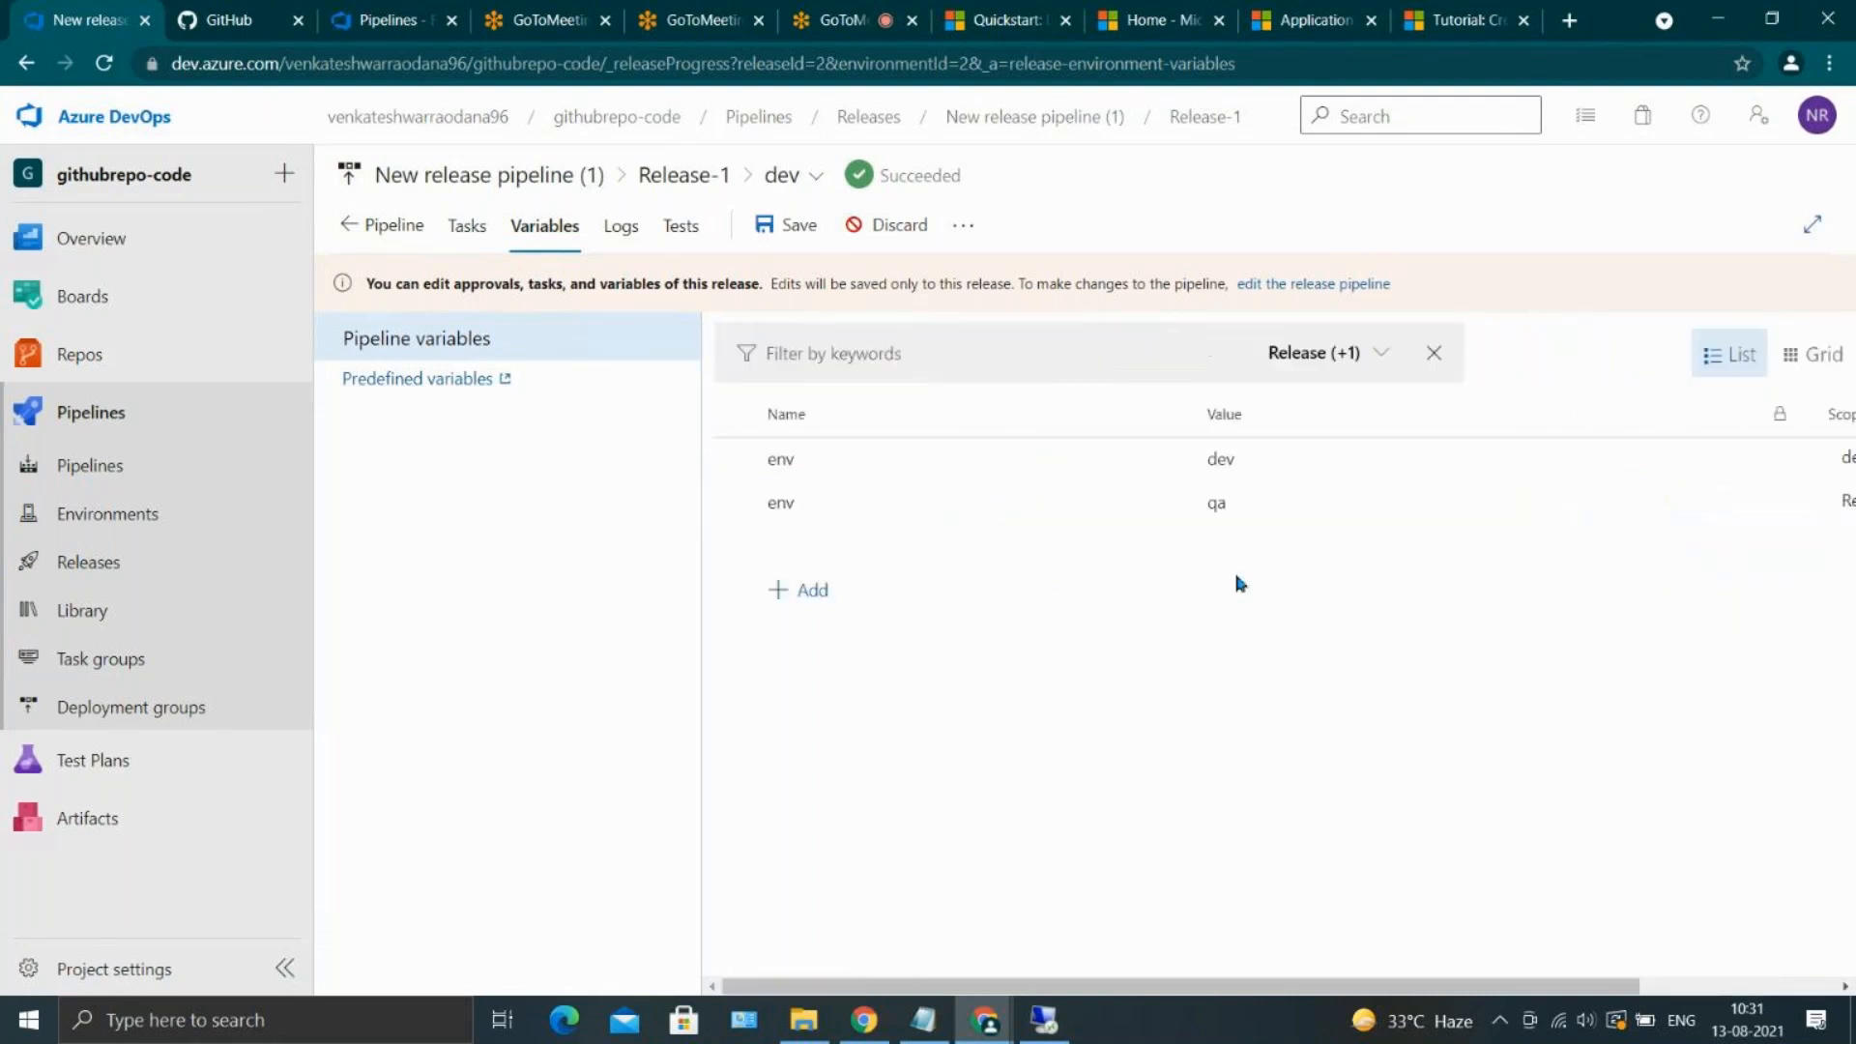
left_click(810, 503)
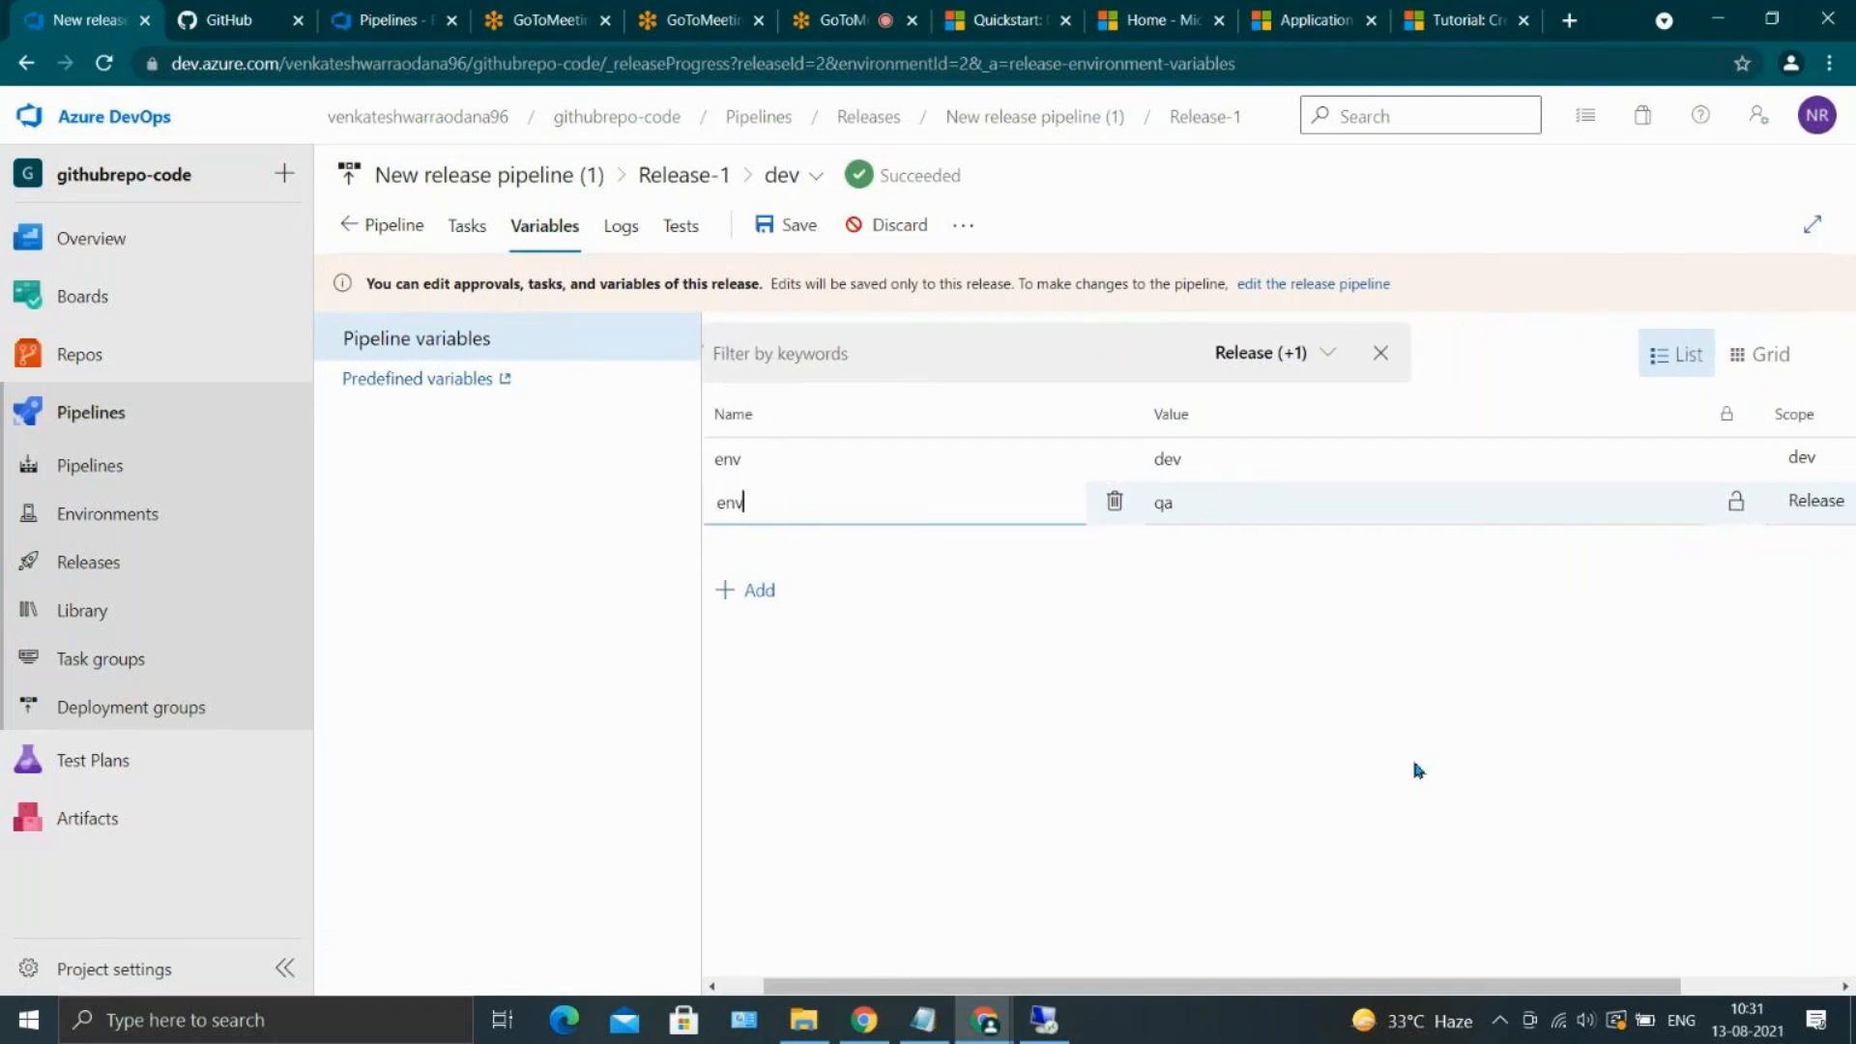
View the release variables as a grid, then return to the list and review their values and scopes
left_click(1628, 353)
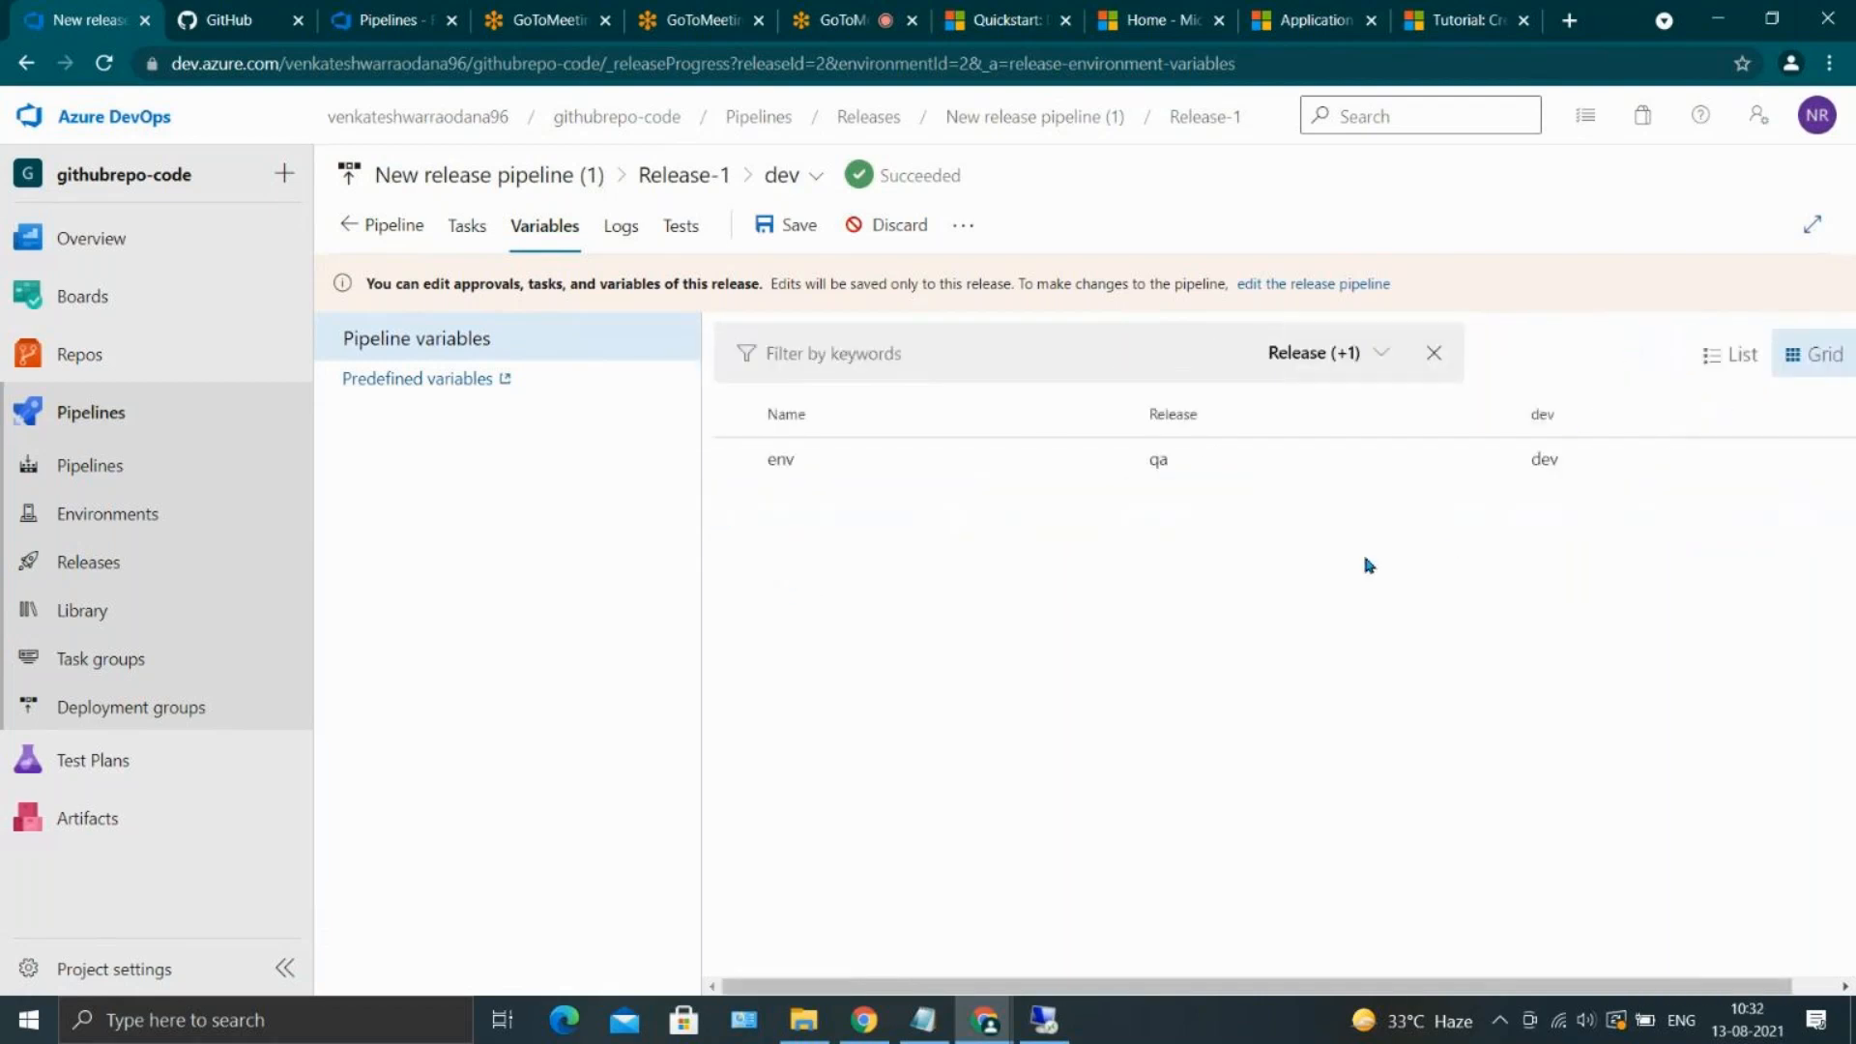
key("alt+Tab")
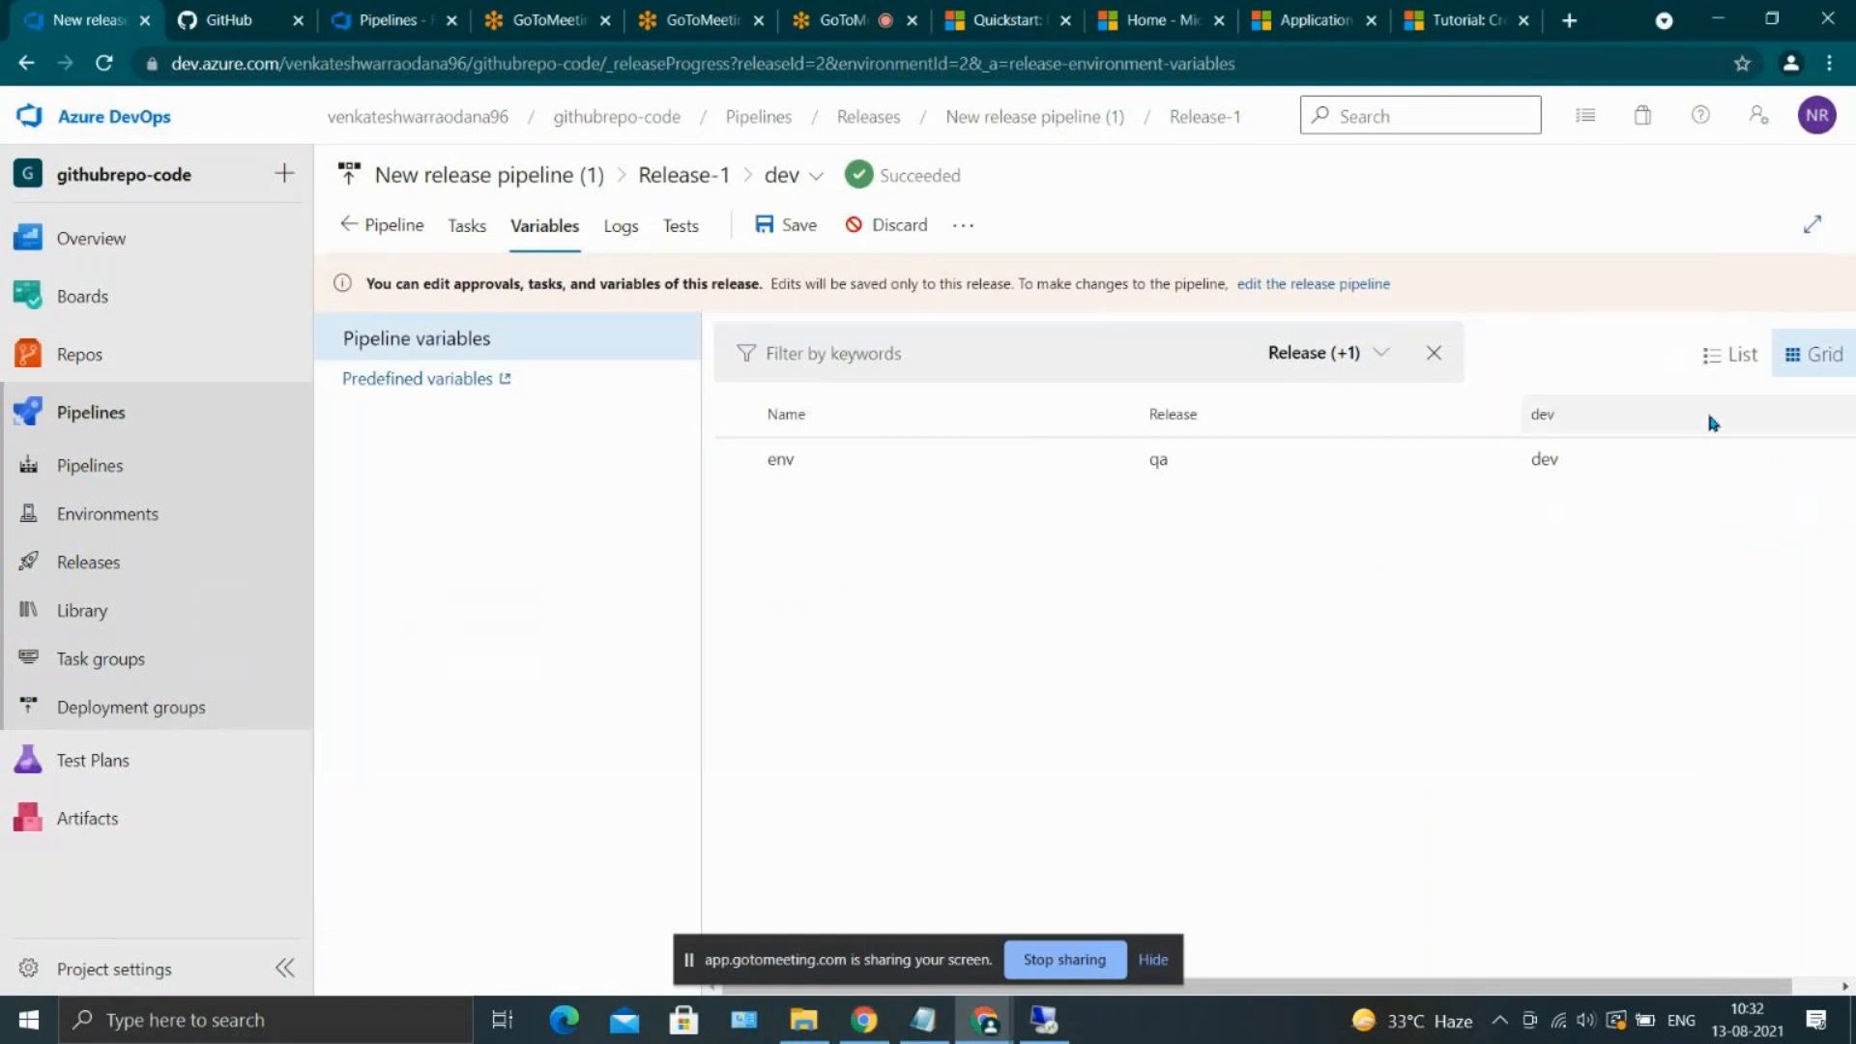
left_click(1727, 379)
scroll(1674, 751, "right", 3)
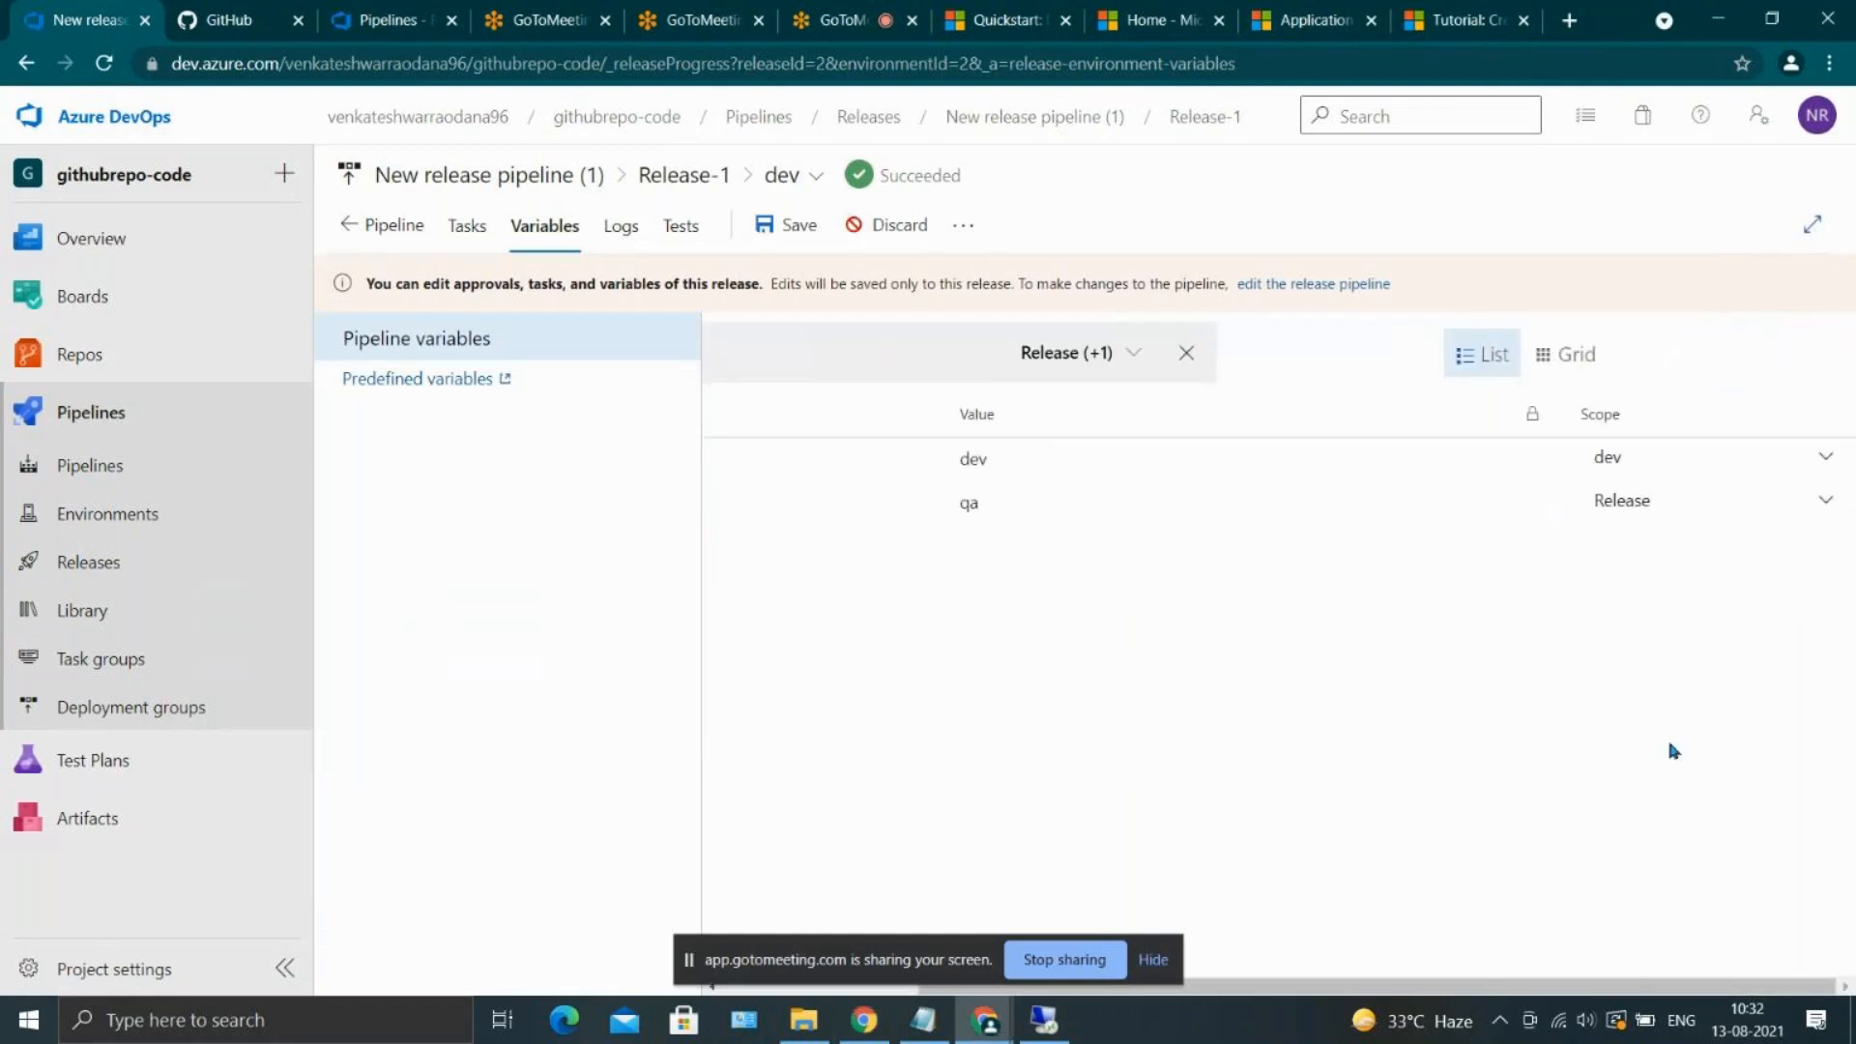
scroll(1674, 751, "left", 3)
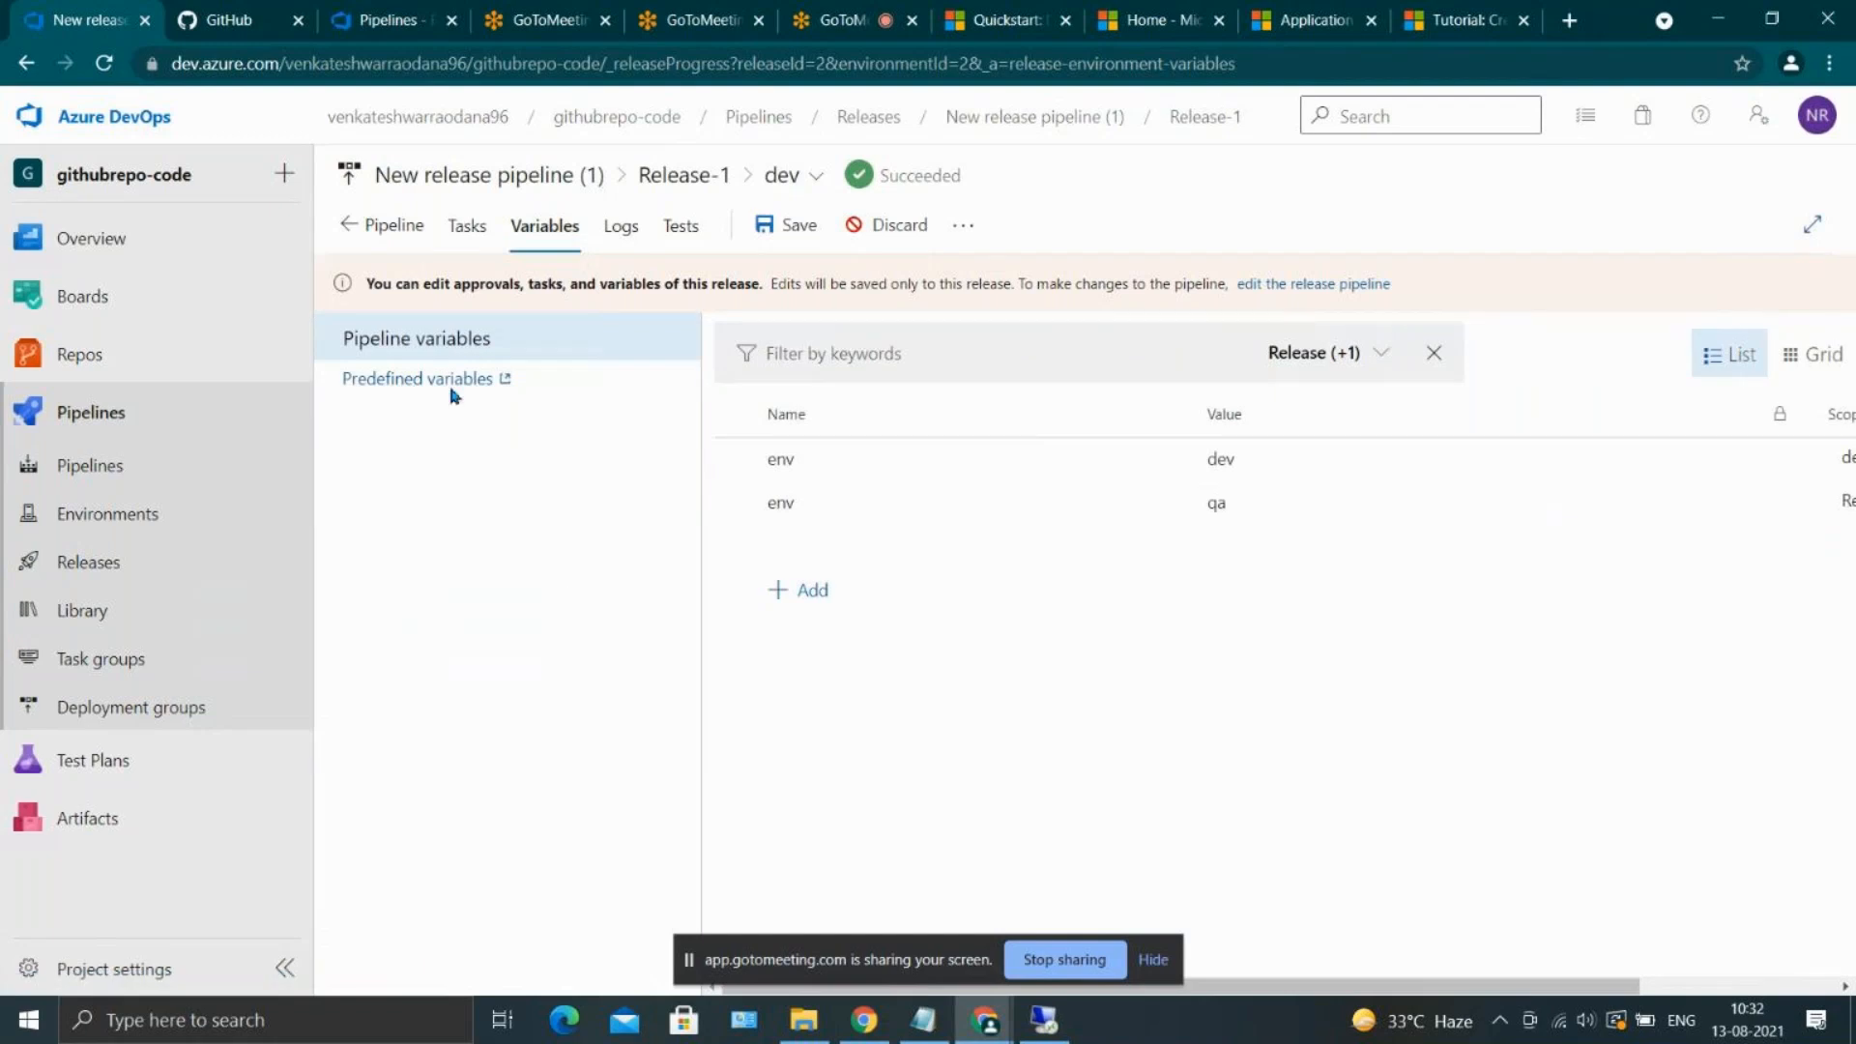
Leave Release-1 without saving and open the dev stage's tasks in New release pipeline (1) for editing
left_click(375, 232)
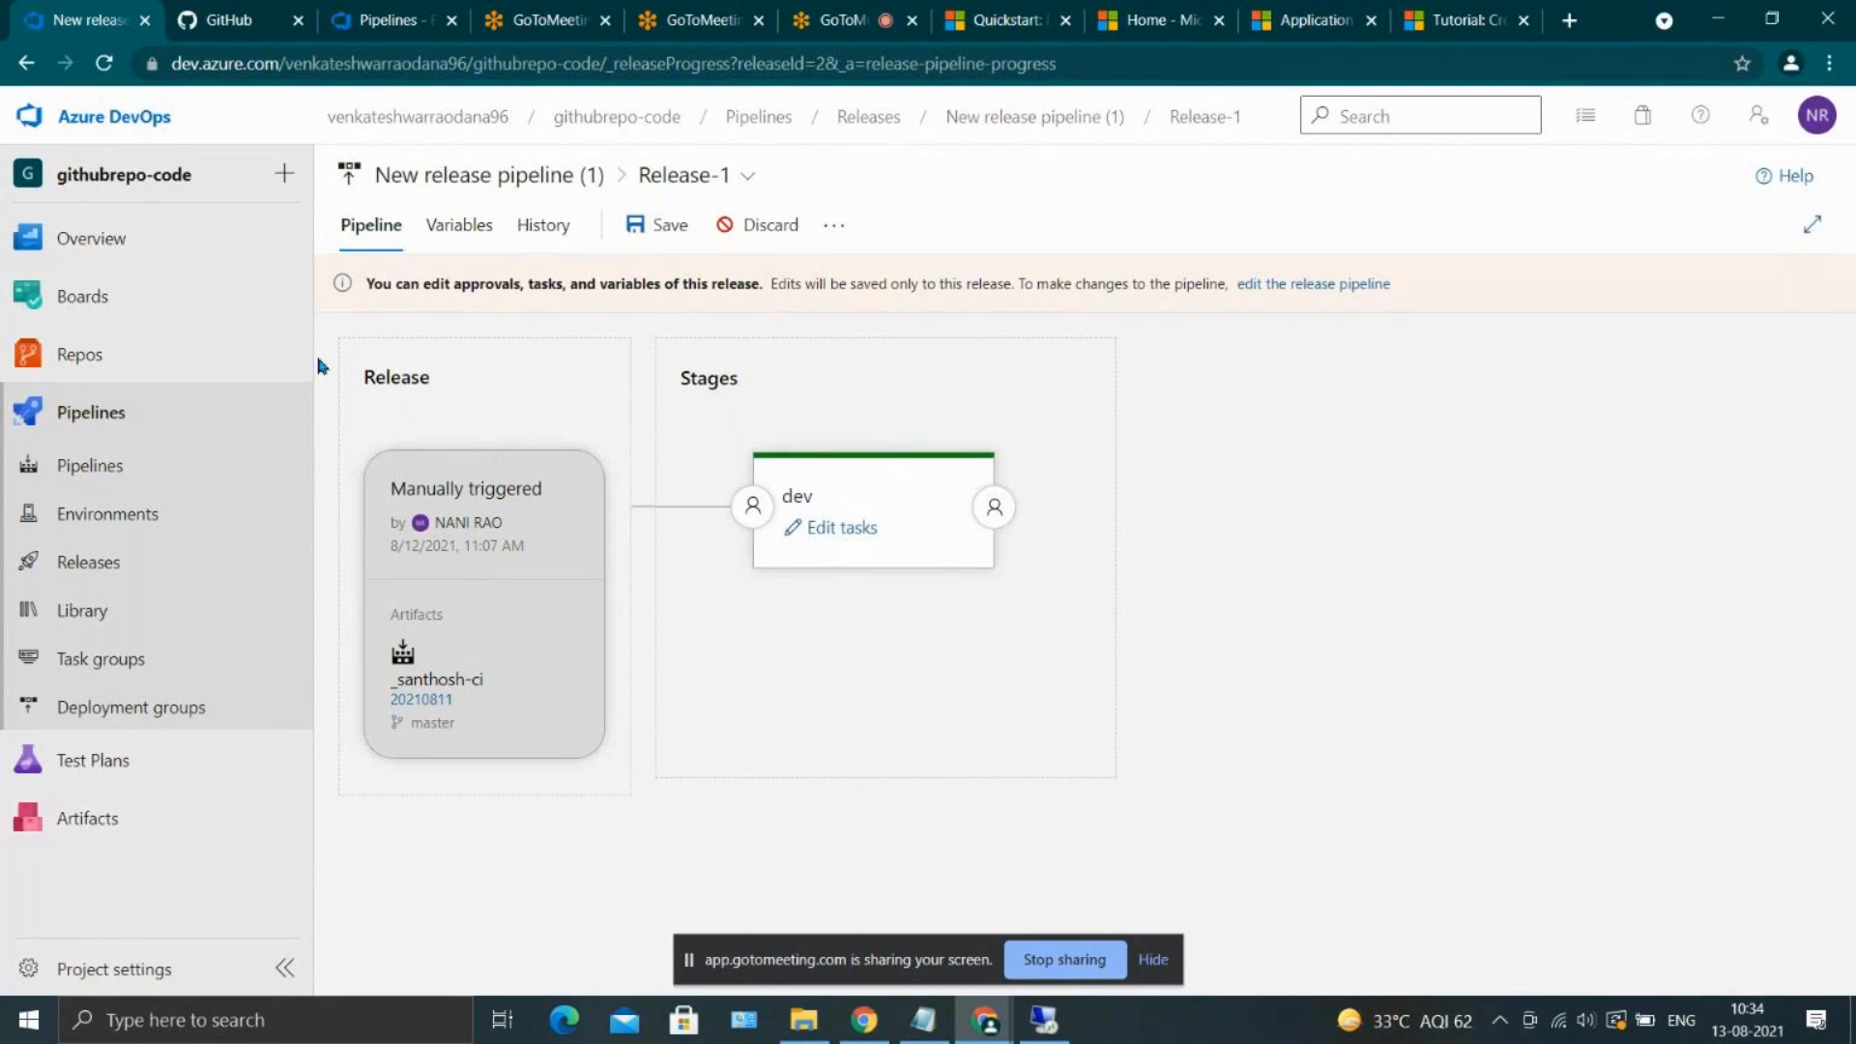
left_click(169, 578)
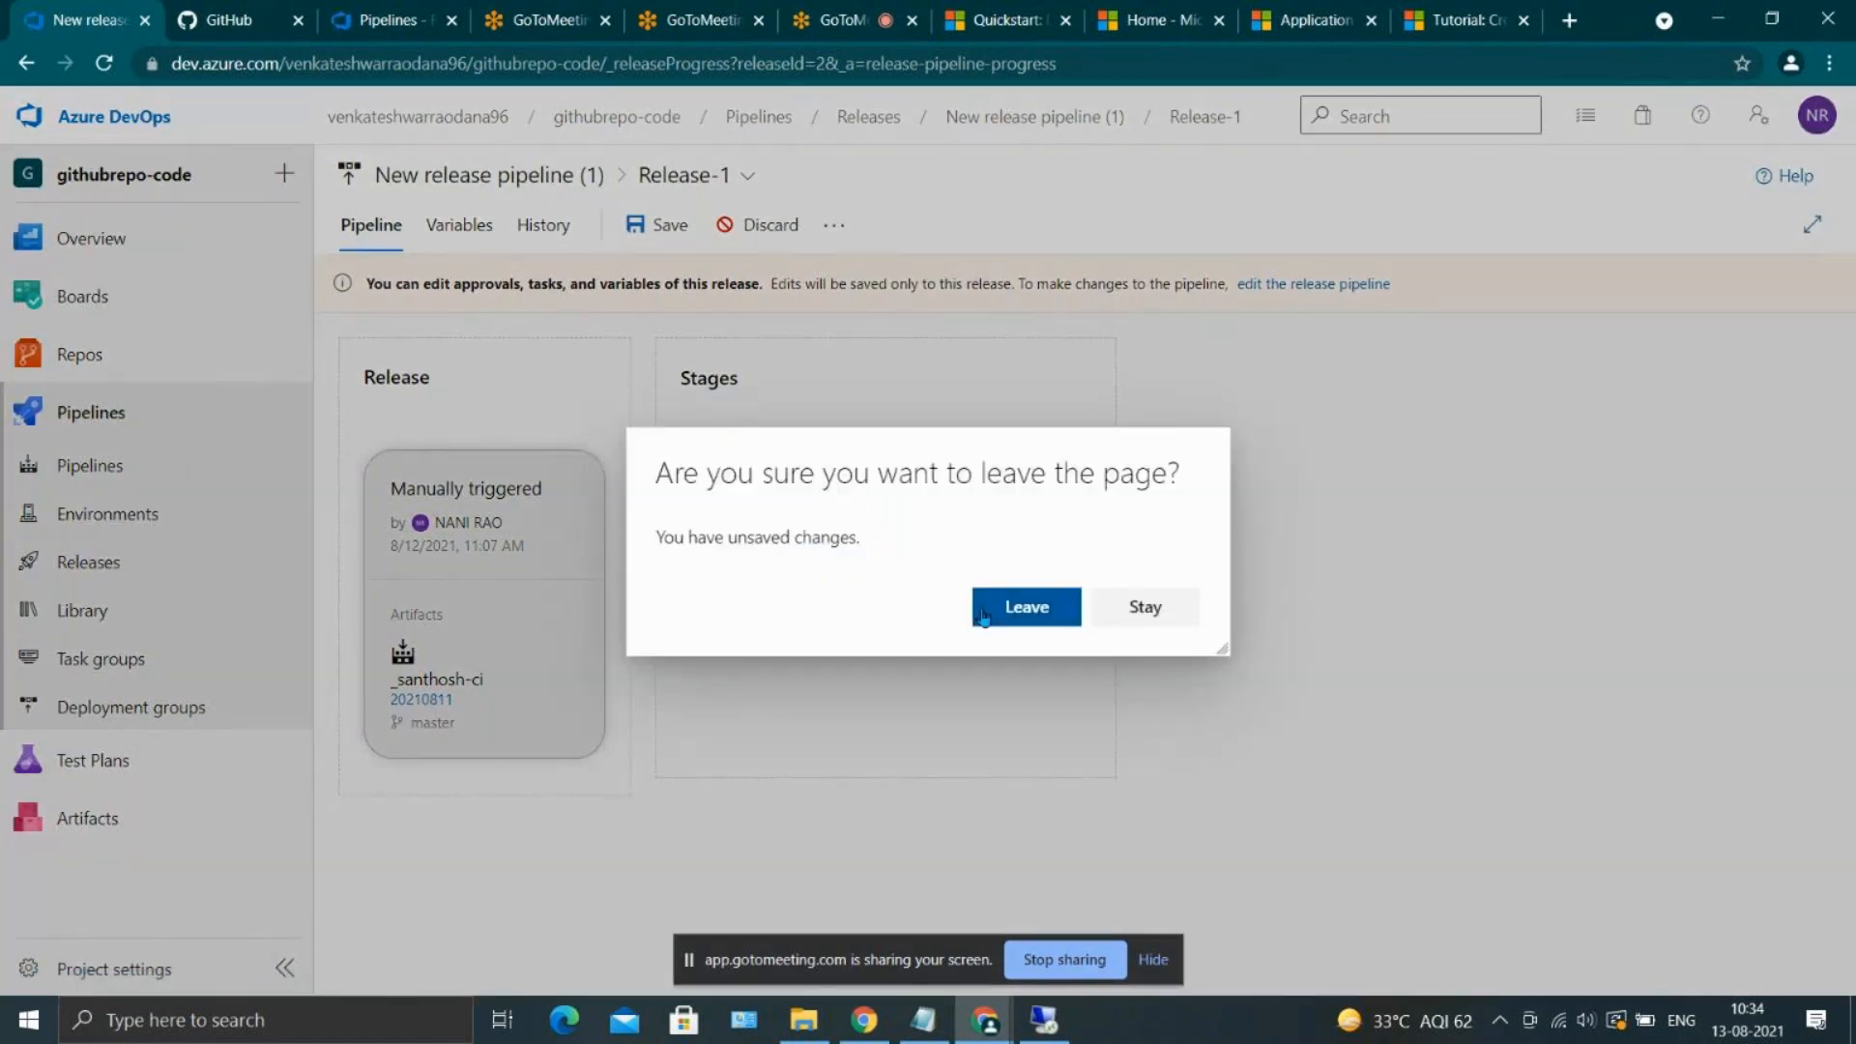
left_click(986, 611)
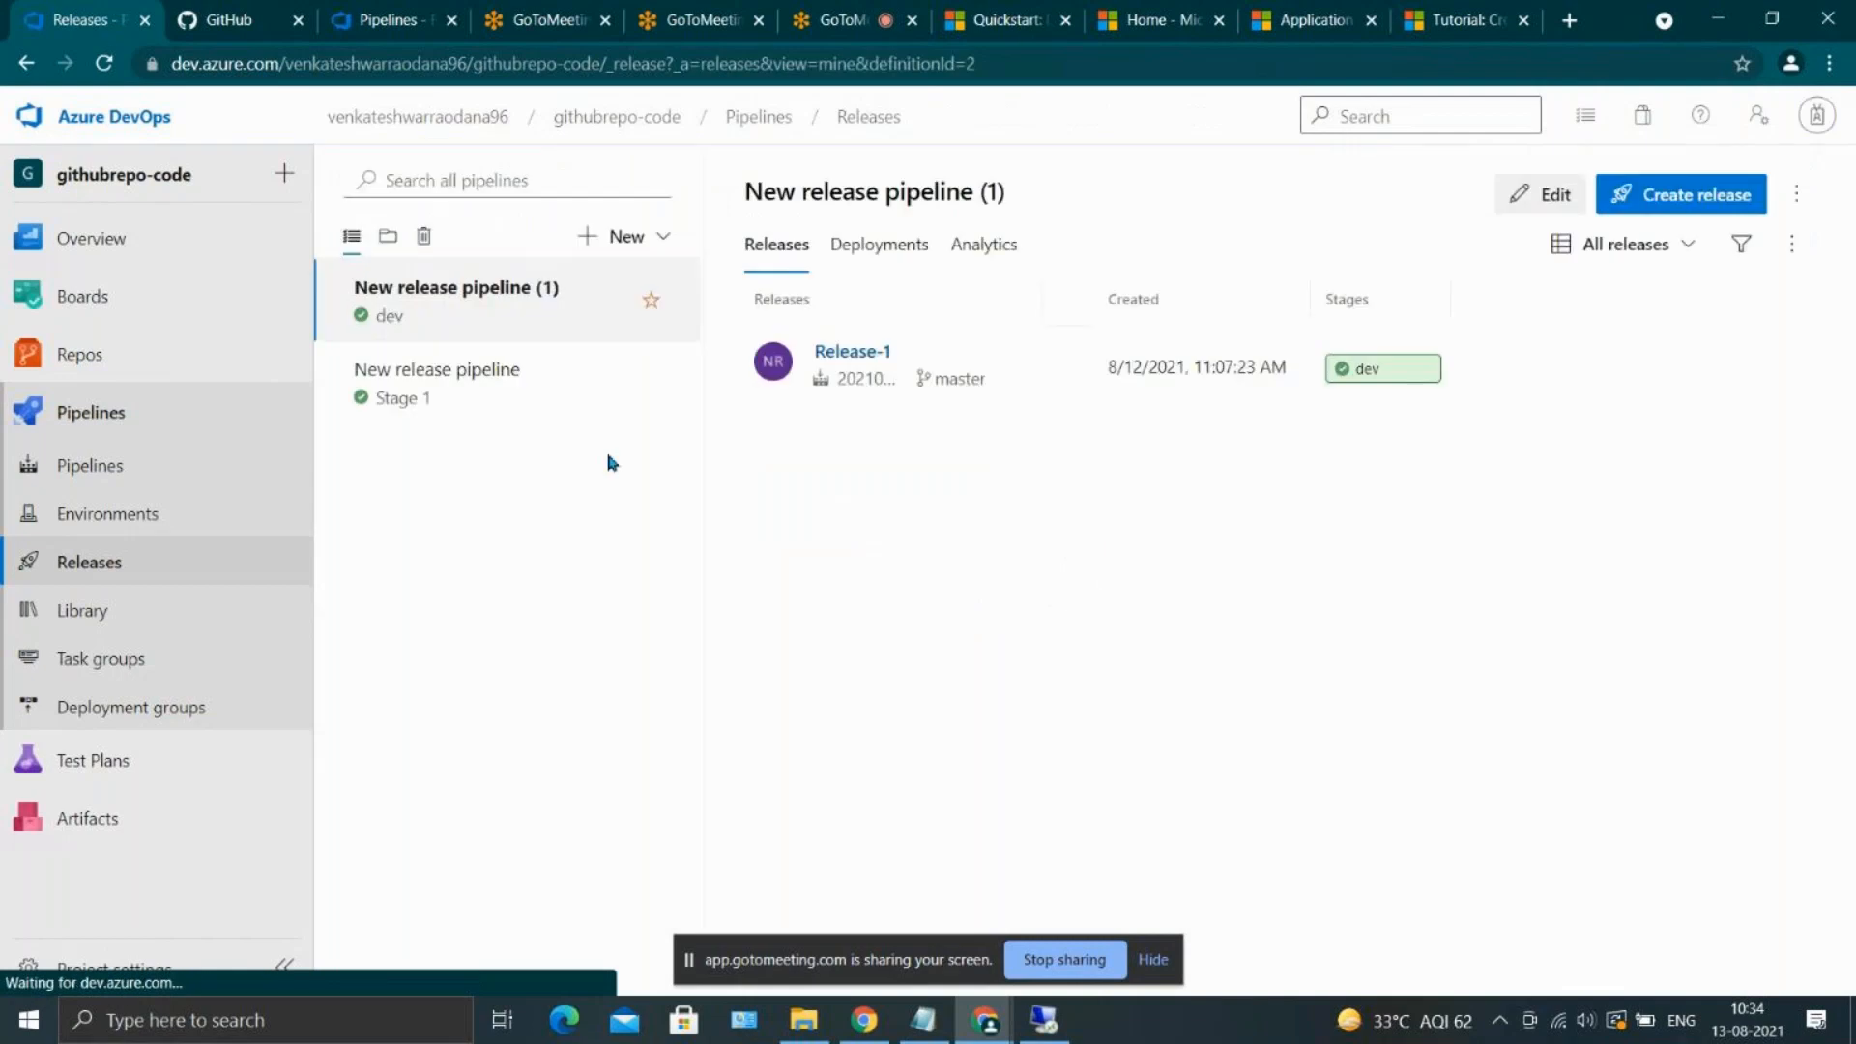
left_click(1540, 188)
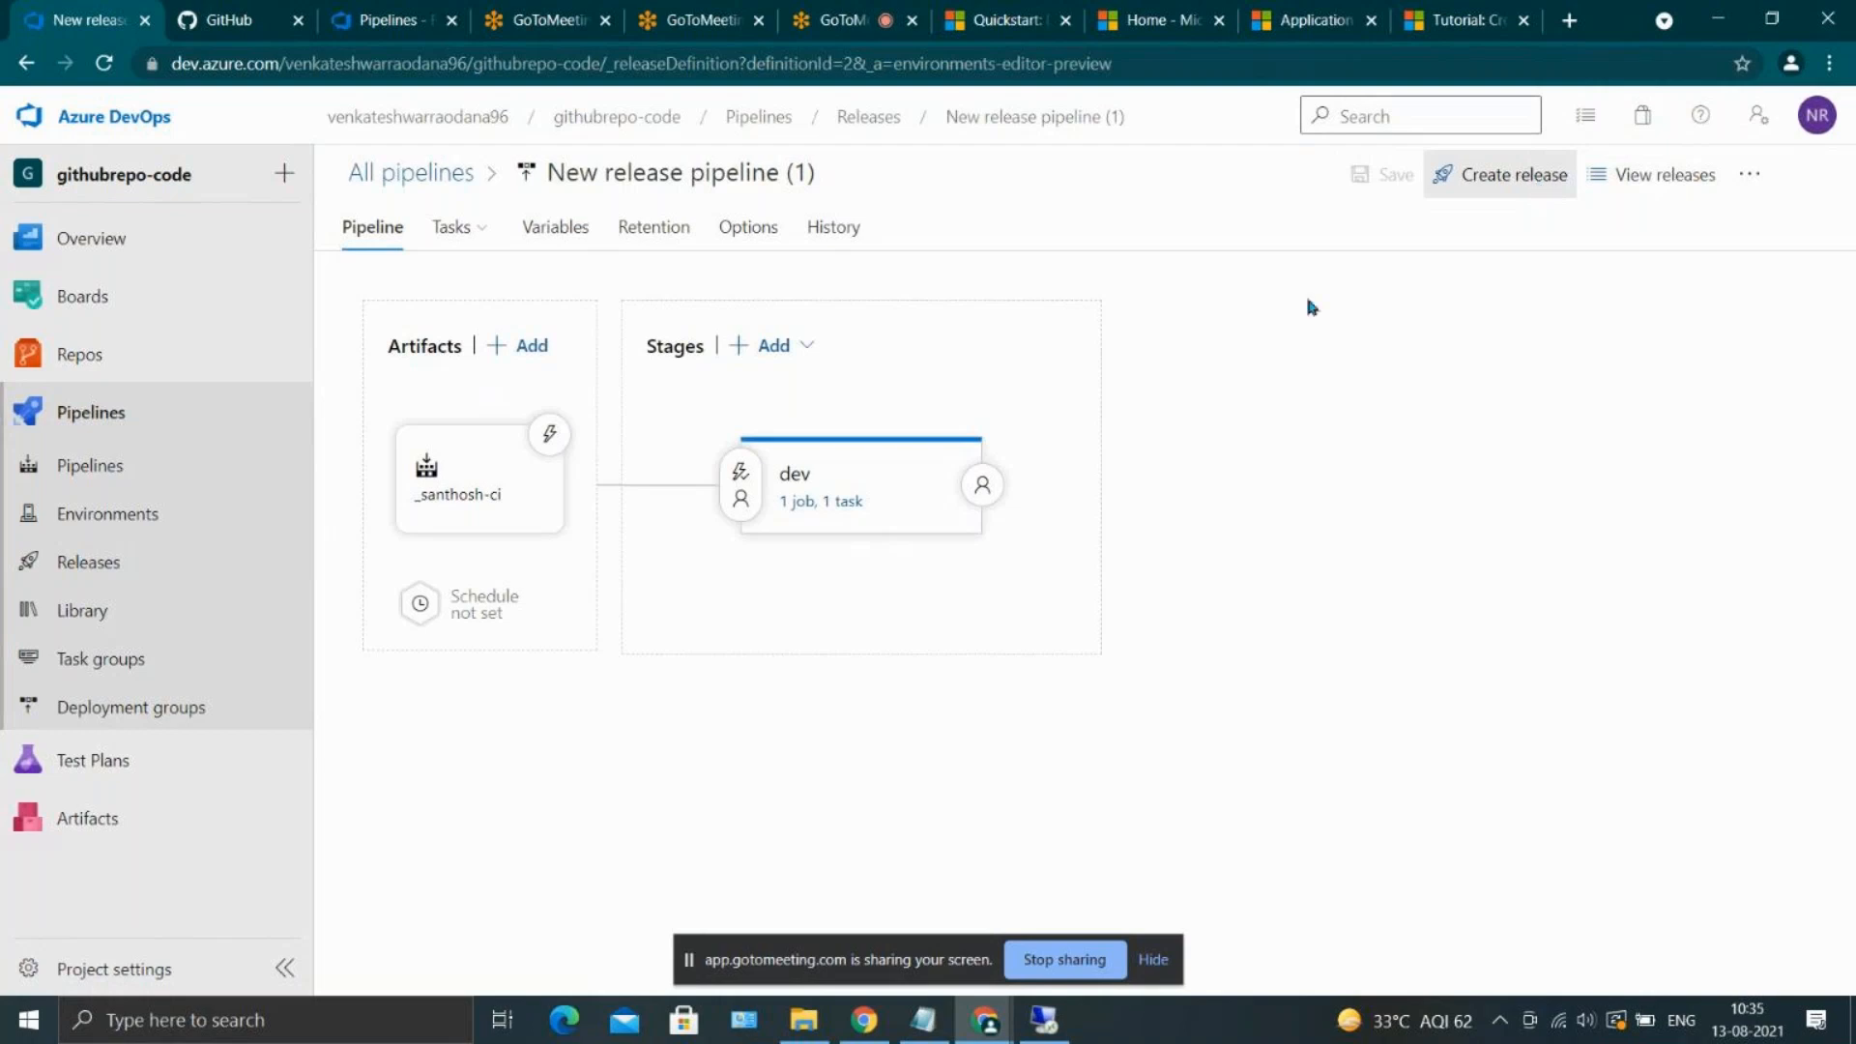
left_click(839, 501)
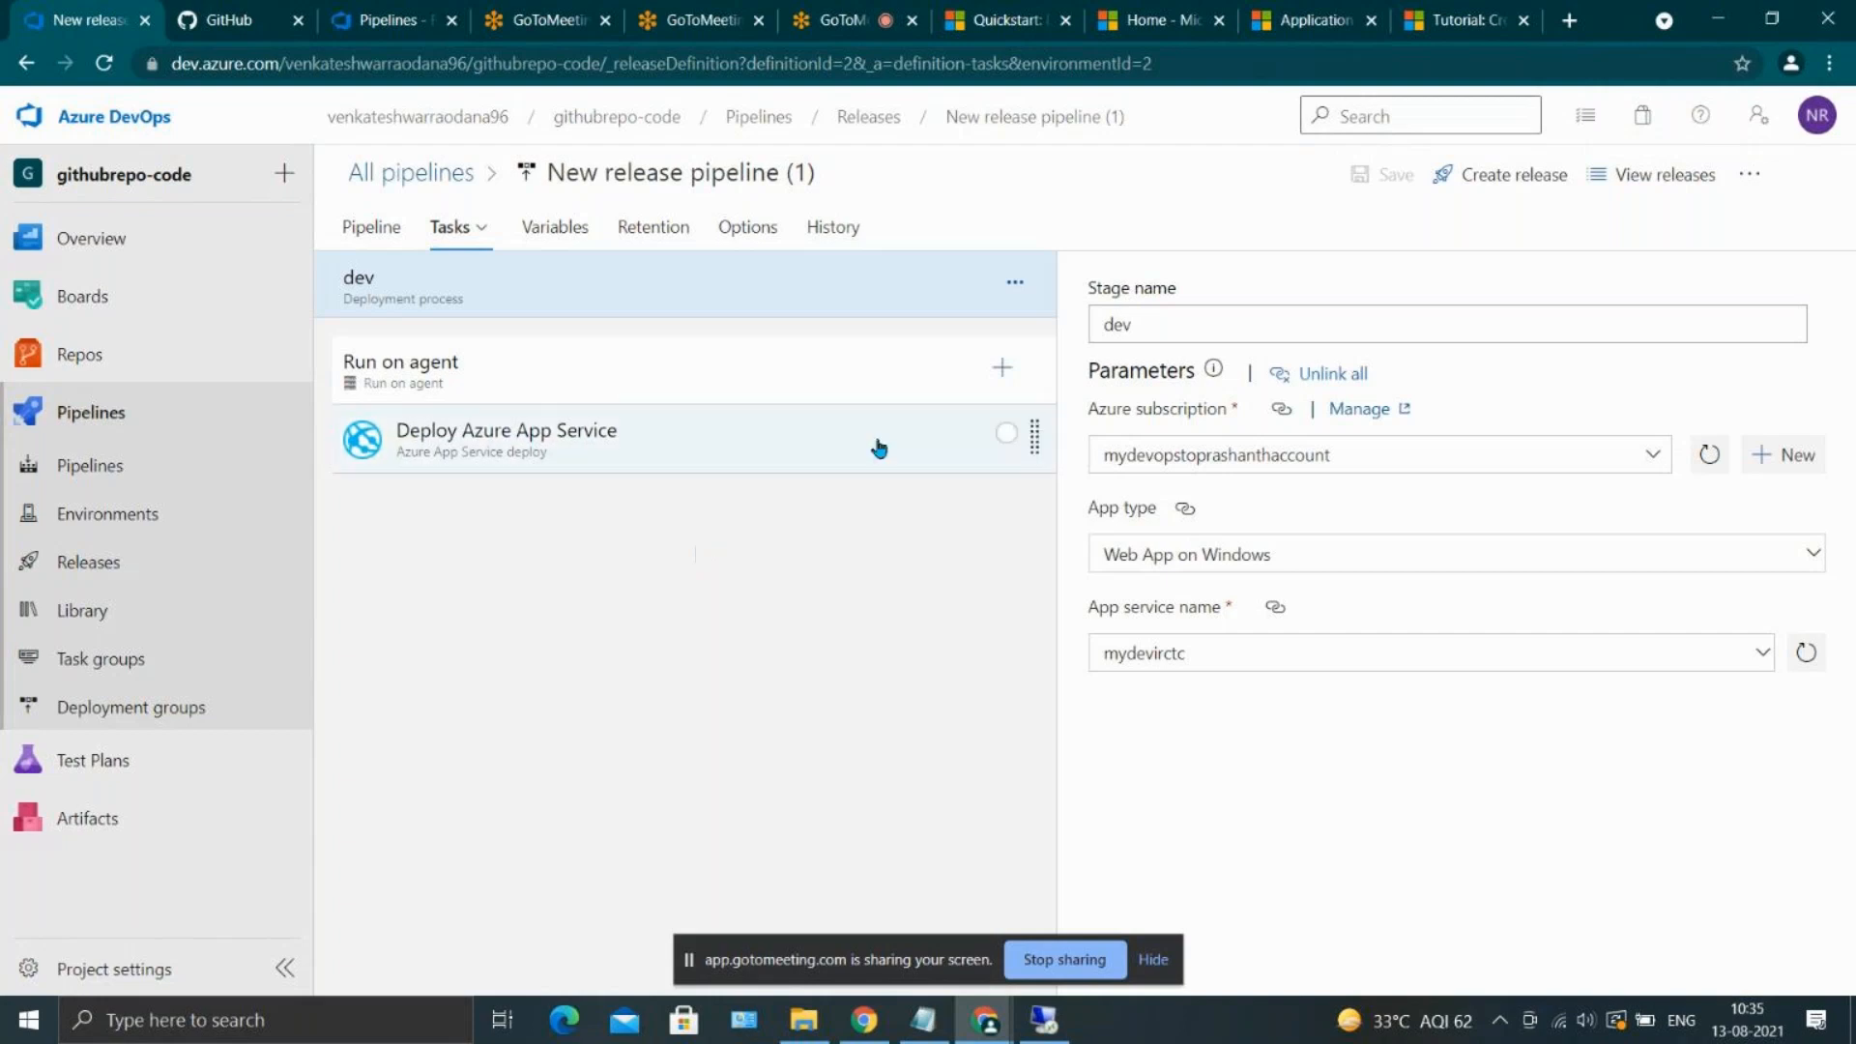
left_click(996, 365)
type("webapp")
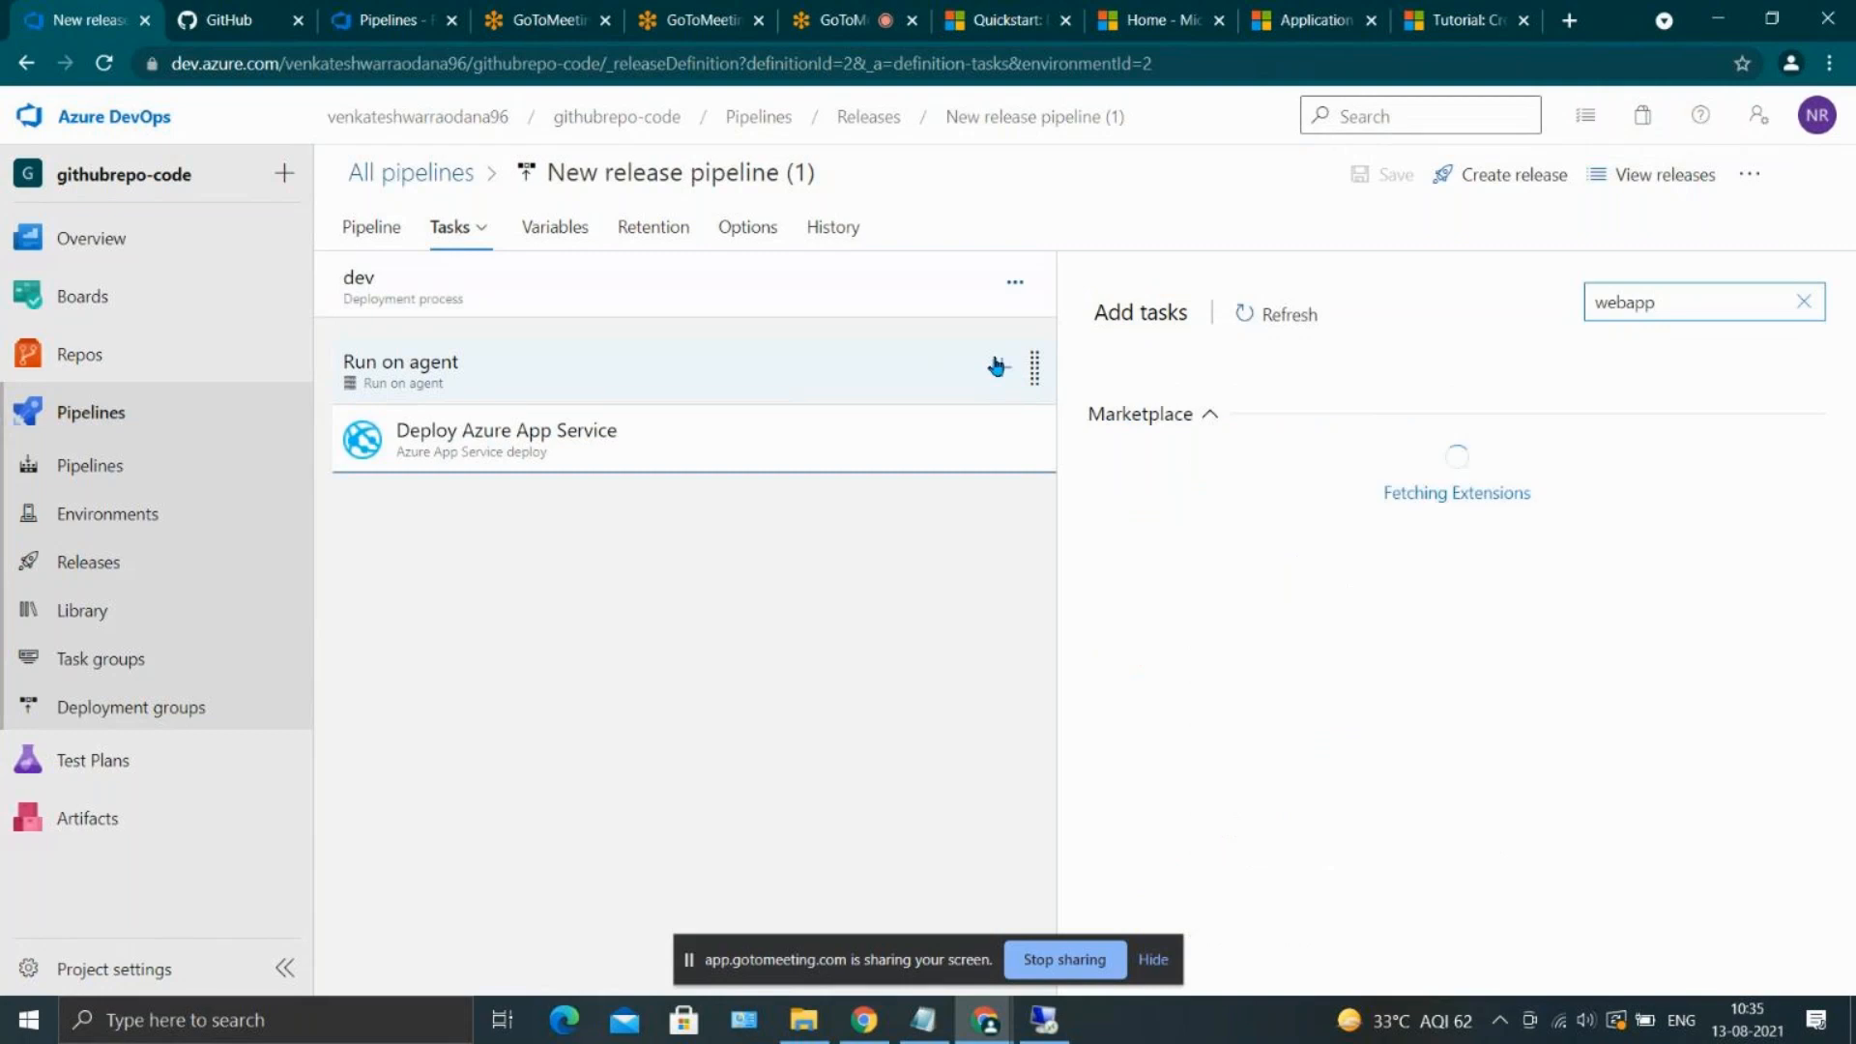
key("BackSpace")
key("BackSpace")
key("BackSpace")
key("BackSpace")
key("BackSpace")
key("BackSpace")
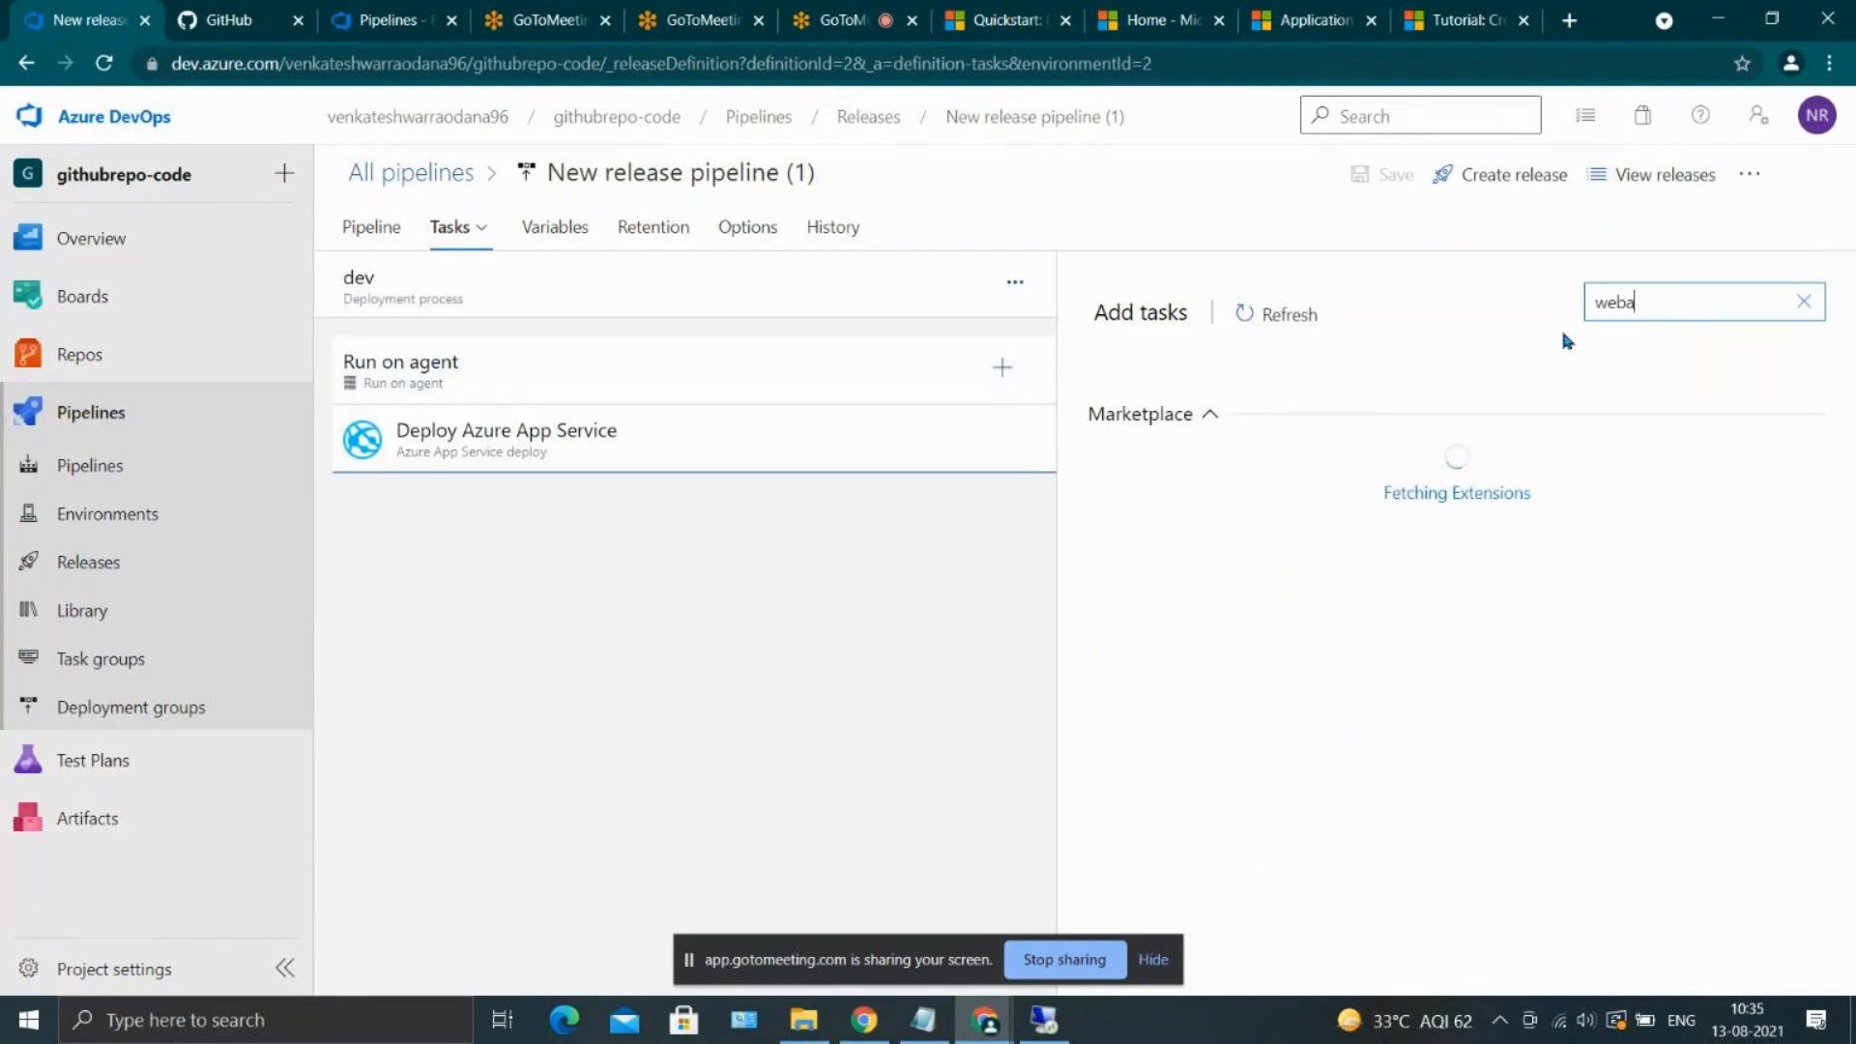
left_click(925, 571)
Clone the Deploy Azure App Service task in the dev stage and open the copy's settings
left_click(611, 456)
right_click(610, 456)
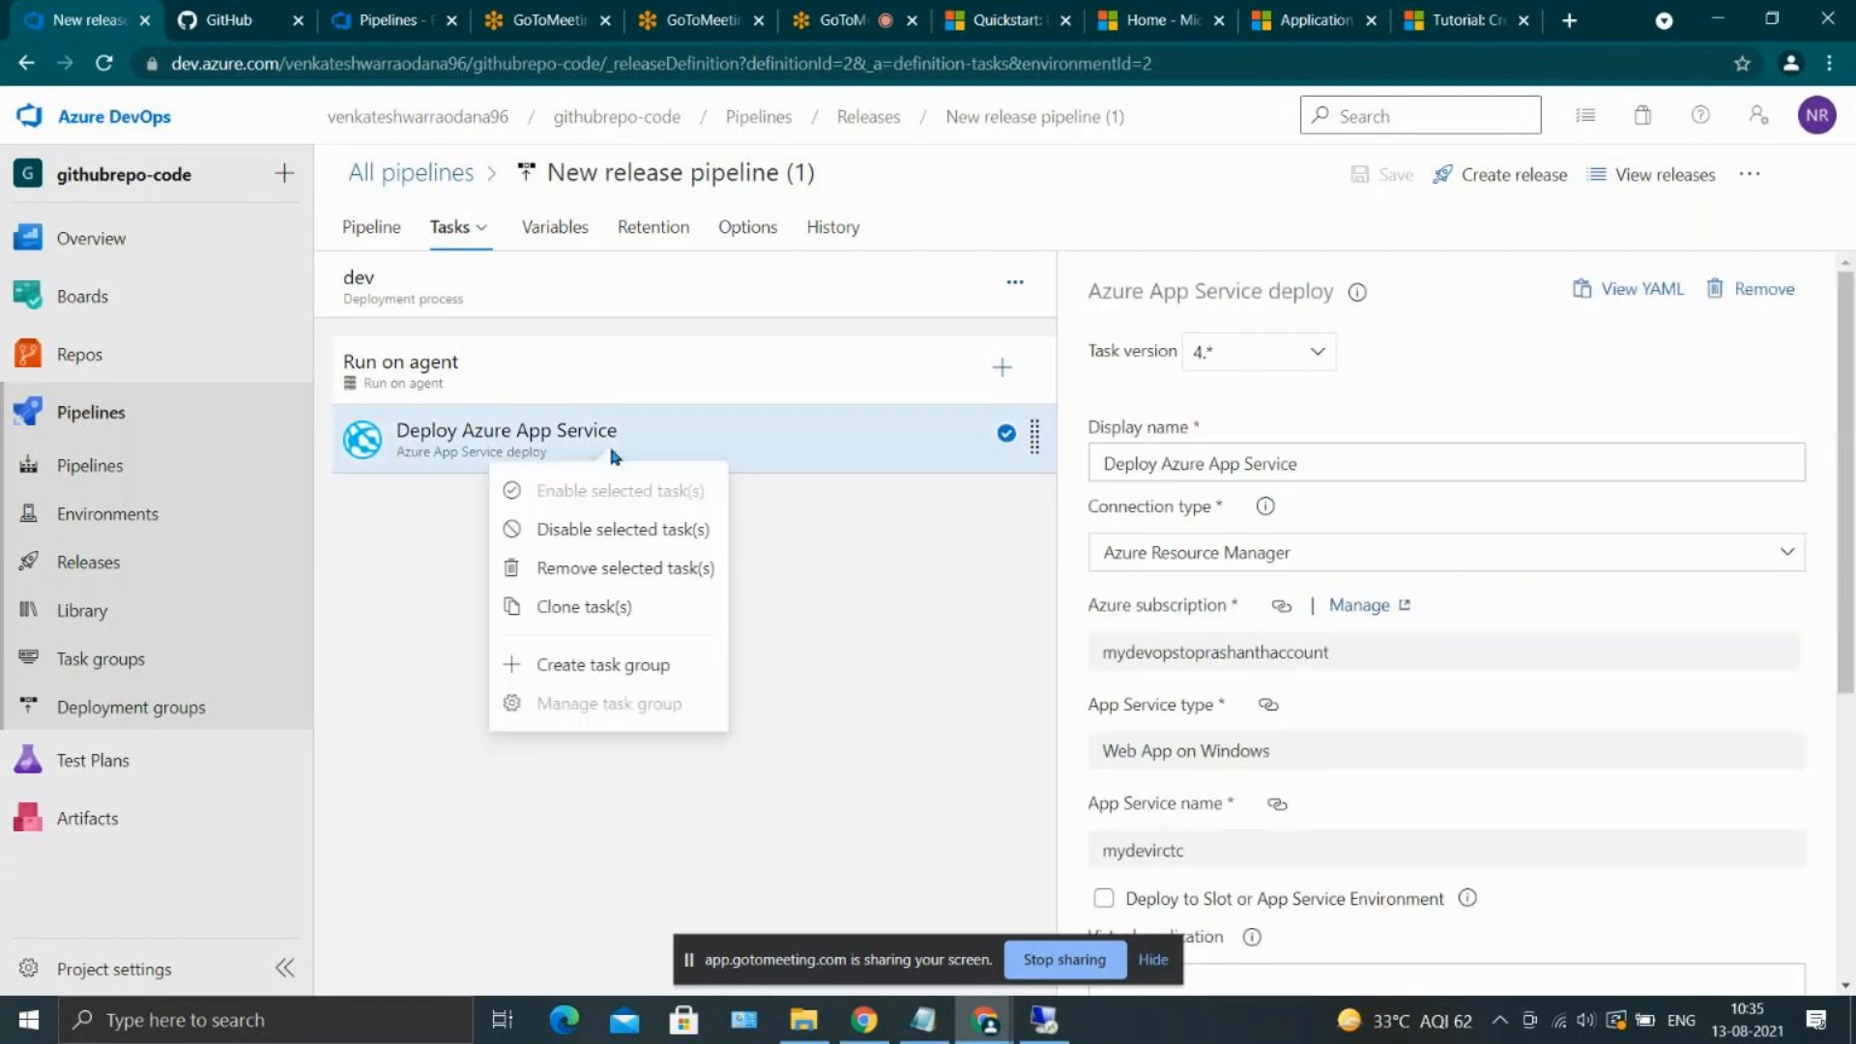
left_click(623, 607)
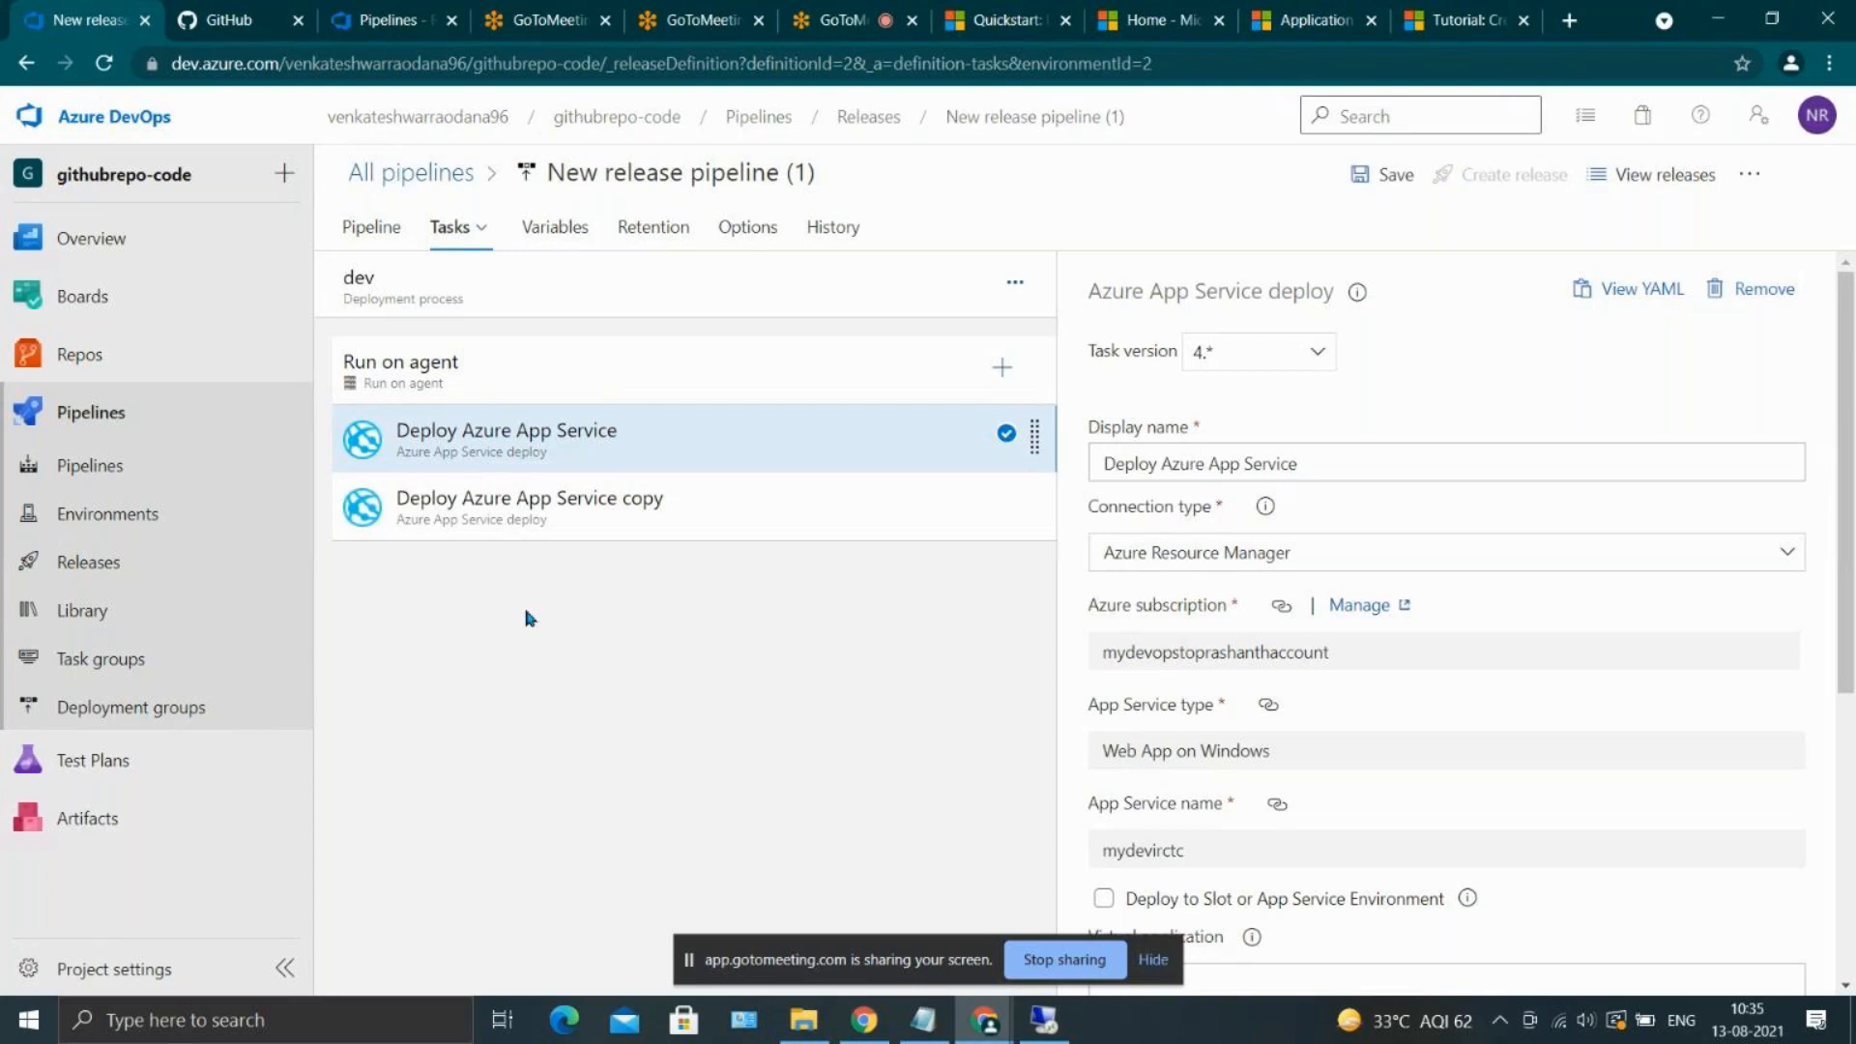
left_click(578, 491)
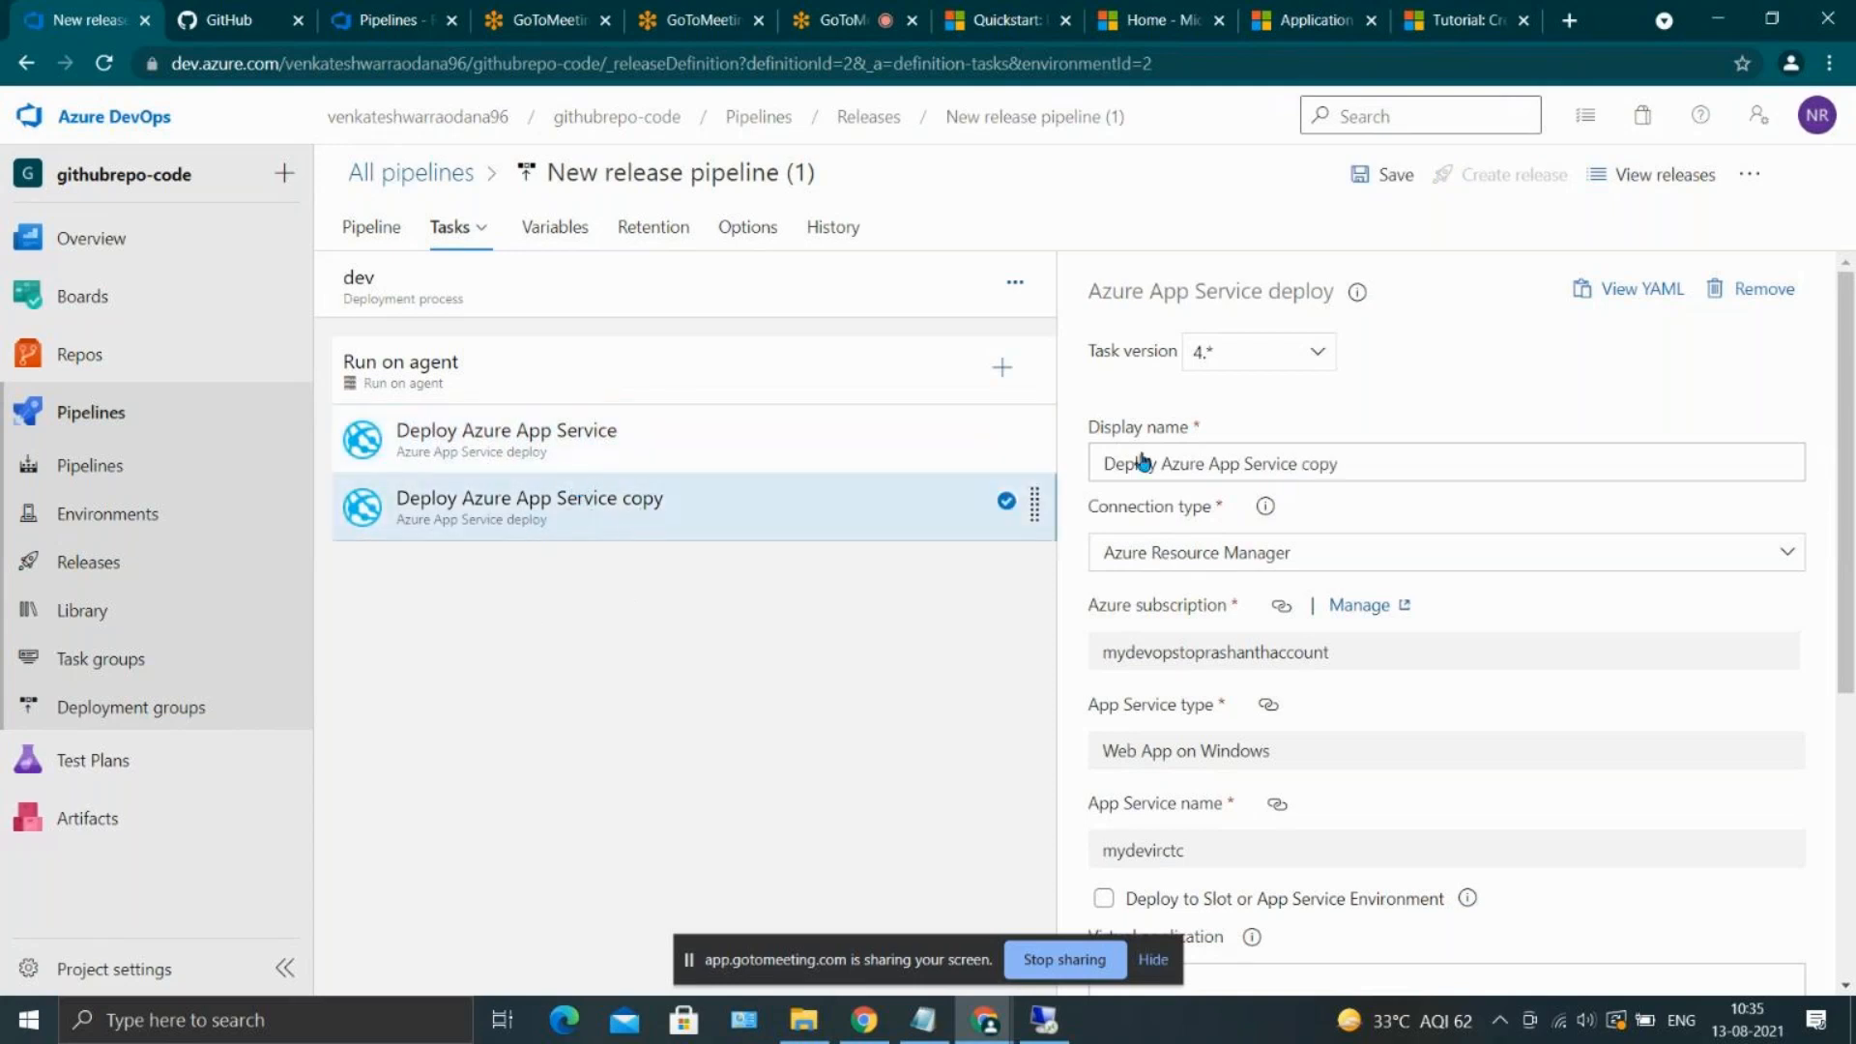
Change the copied task's display name to Deploy Azure App Service qa
left_click(1359, 457)
key("BackSpace")
key("BackSpace")
key("BackSpace")
key("BackSpace")
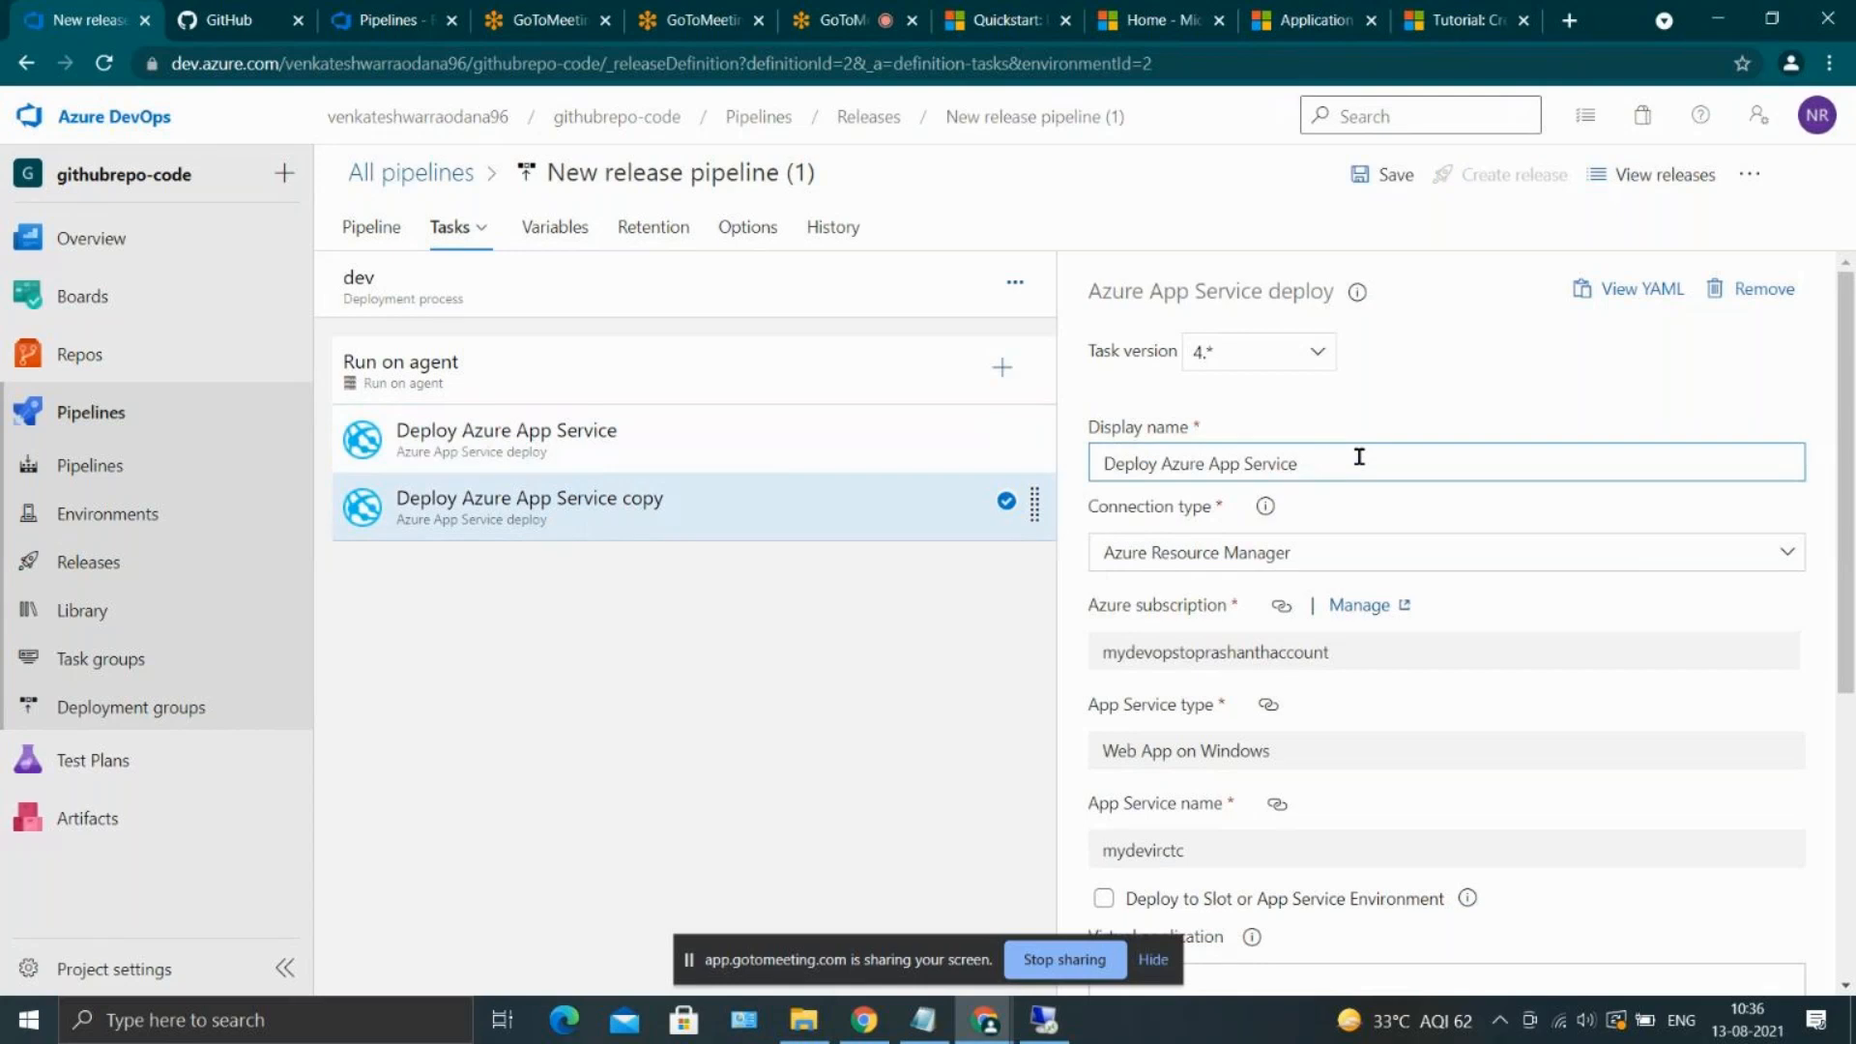
type("qa")
Examine the qa task's subscription, App Service type, App Service name and package settings, checking whether the App Service name can be edited
scroll(1262, 570, "down", 2)
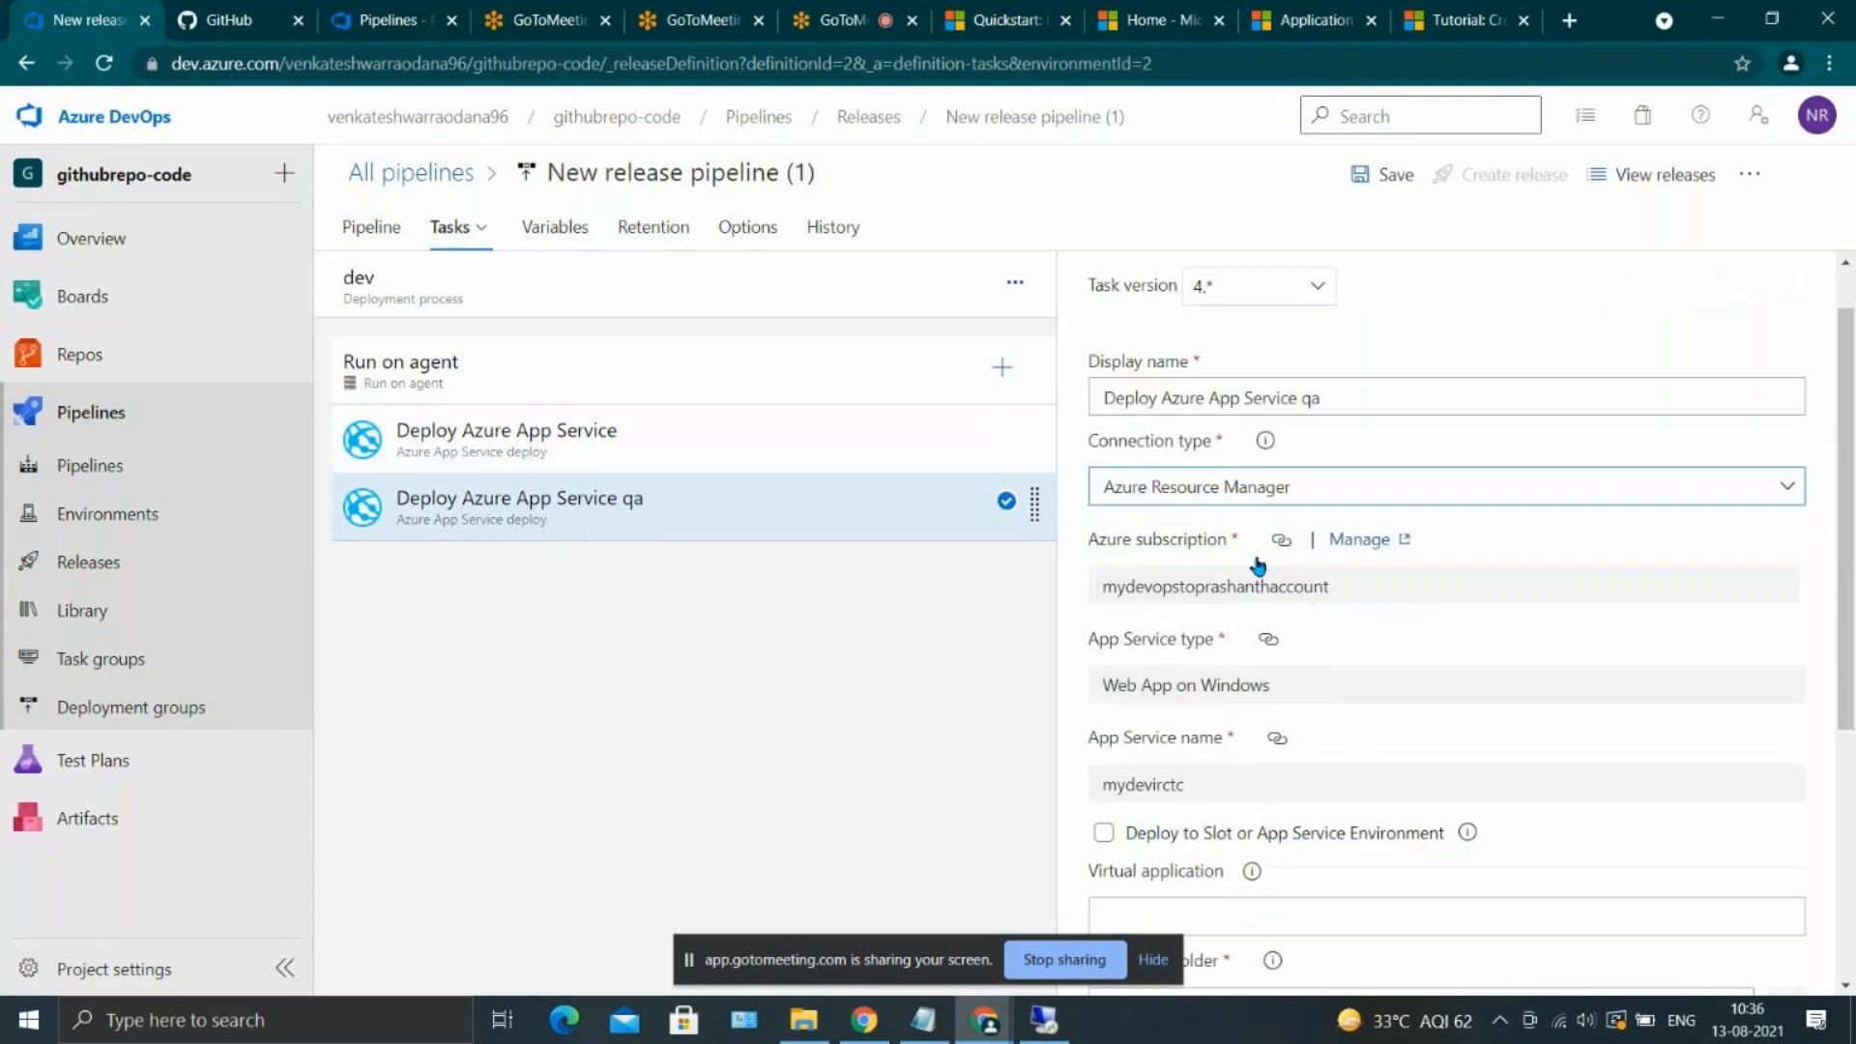
scroll(1278, 646, "down", 4)
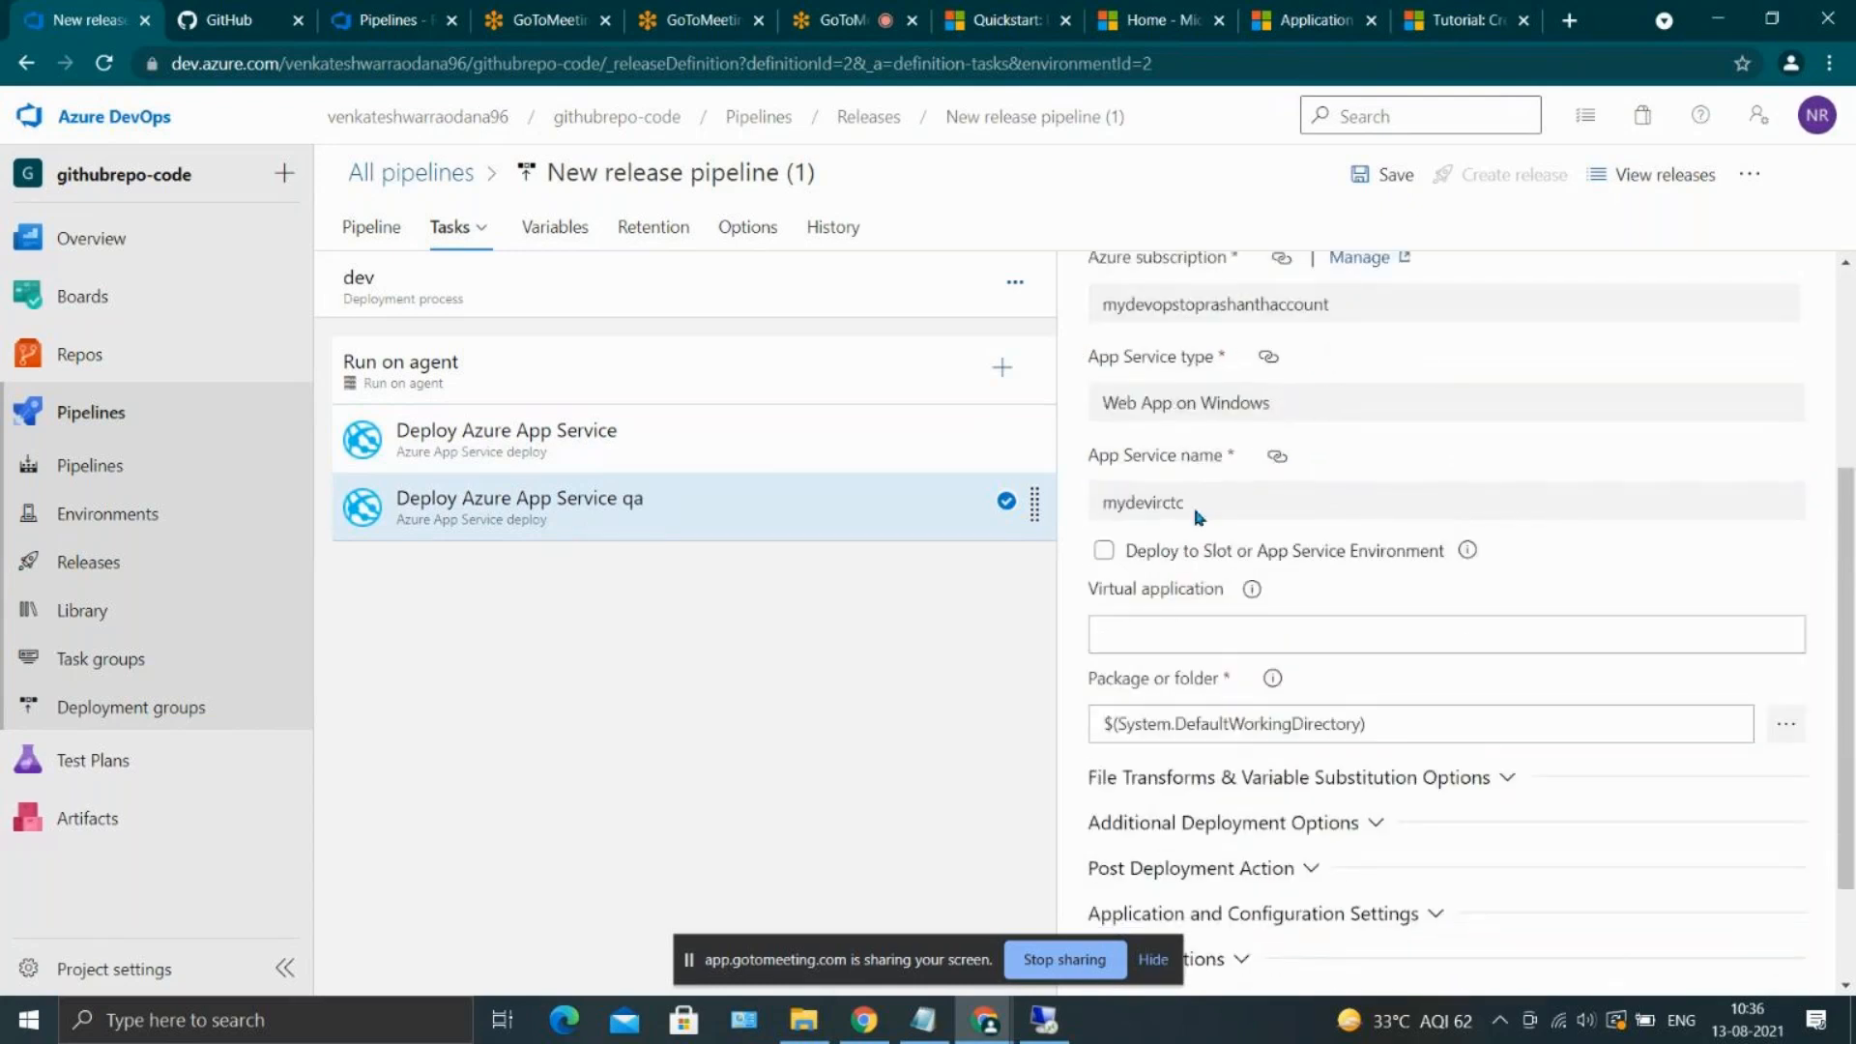
double_click(1201, 510)
left_click(1201, 510)
scroll(1380, 696, "up", 4)
scroll(1379, 696, "down", 2)
scroll(1379, 696, "down", 2)
scroll(1379, 696, "up", 4)
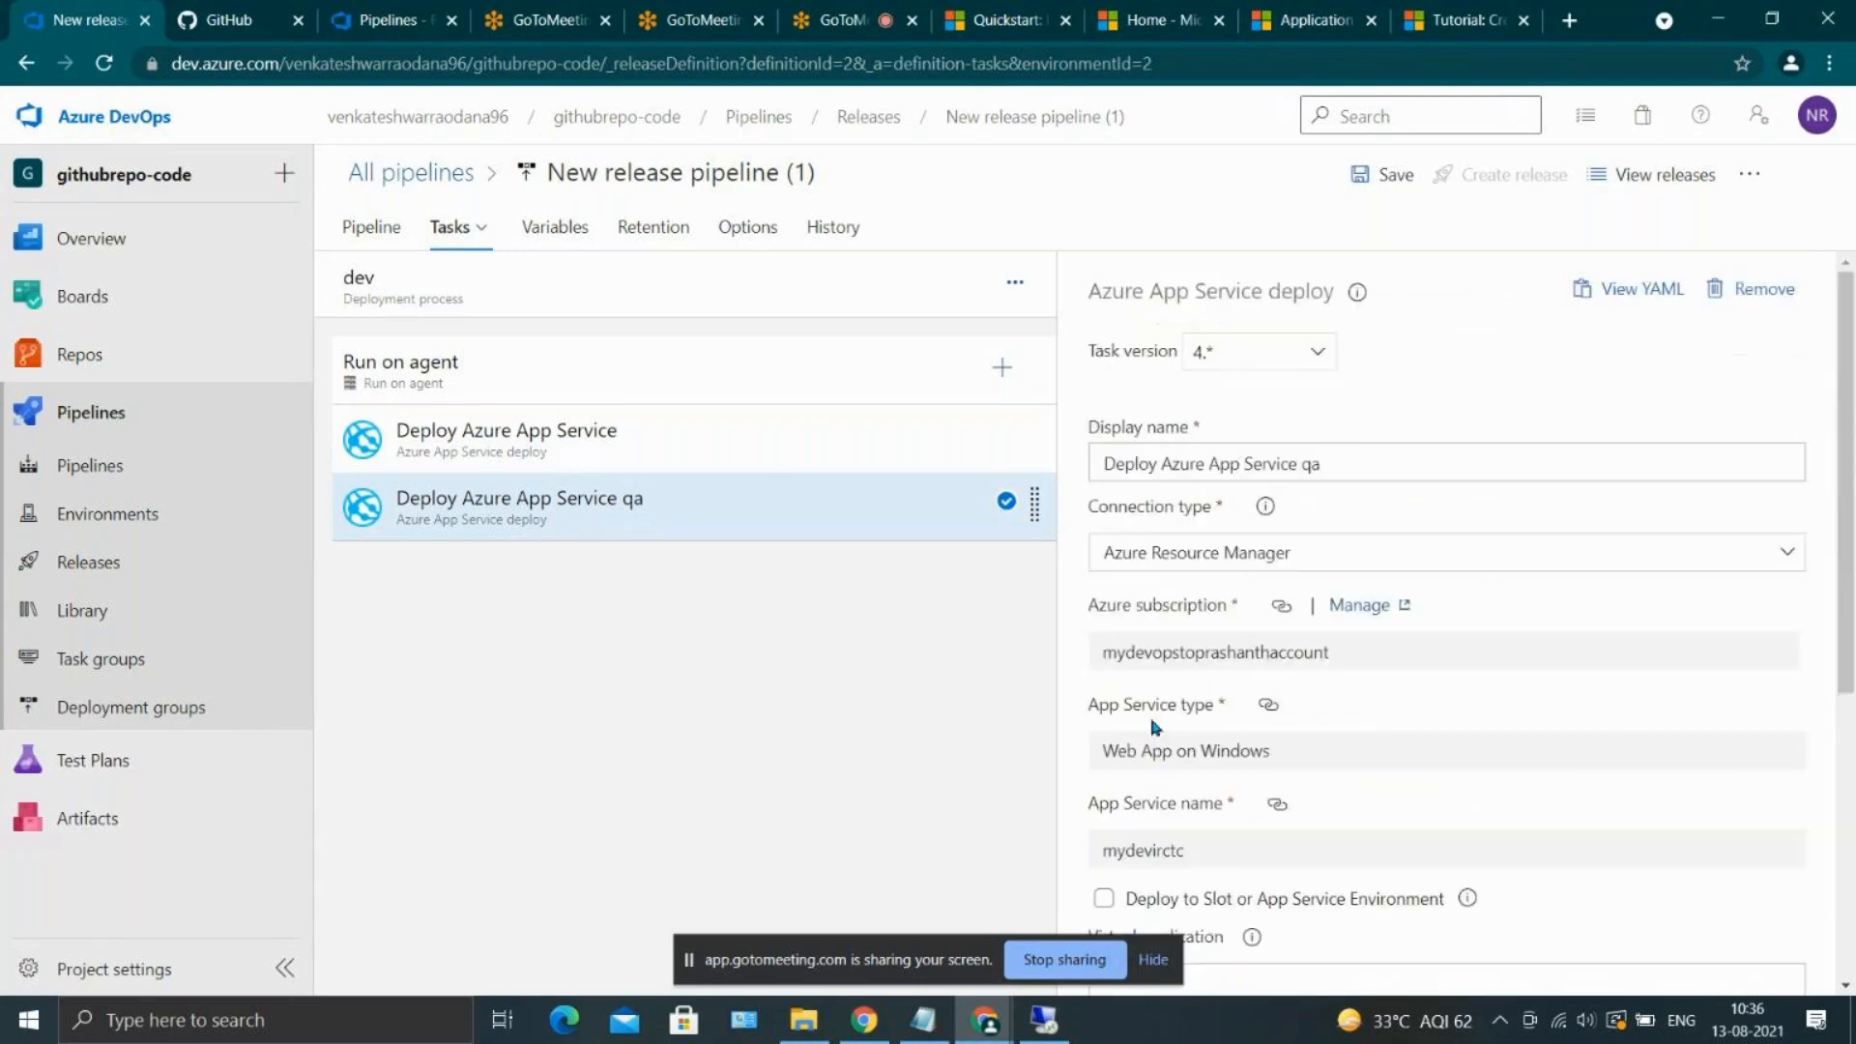
scroll(1396, 693, "down", 2)
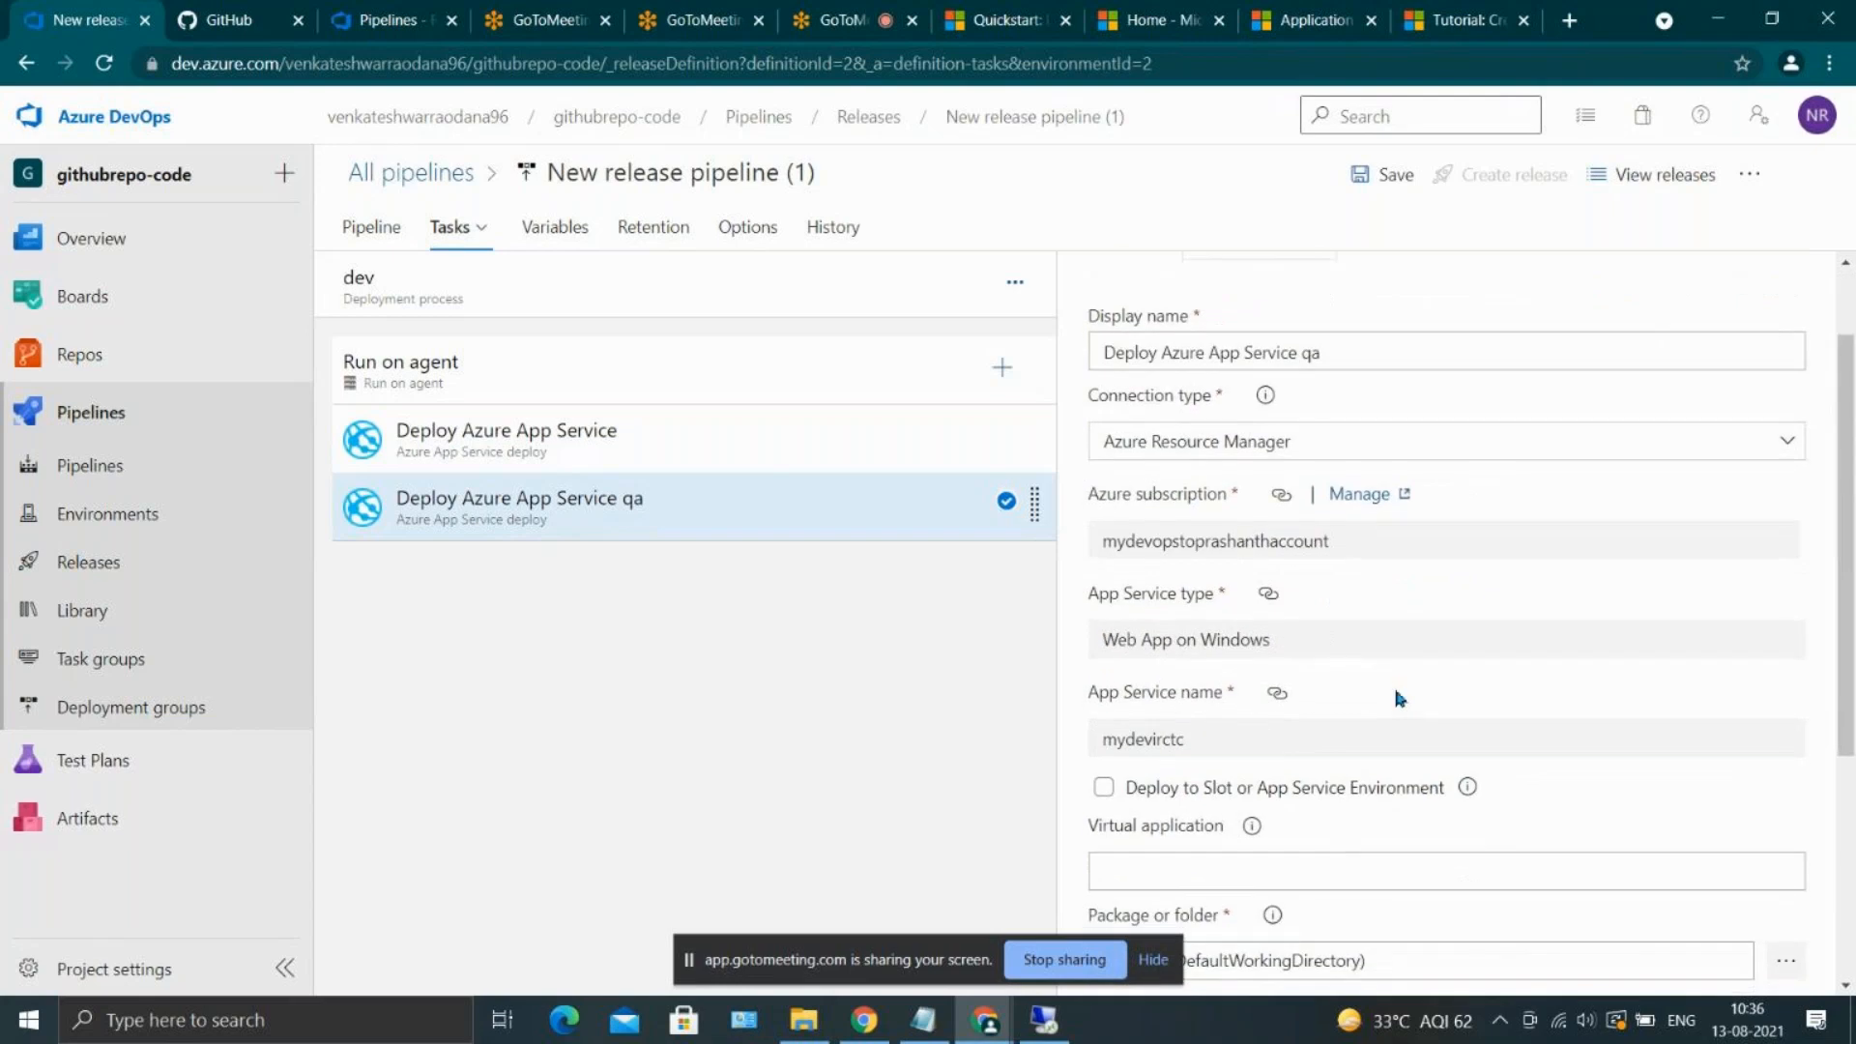
scroll(1396, 692, "up", 2)
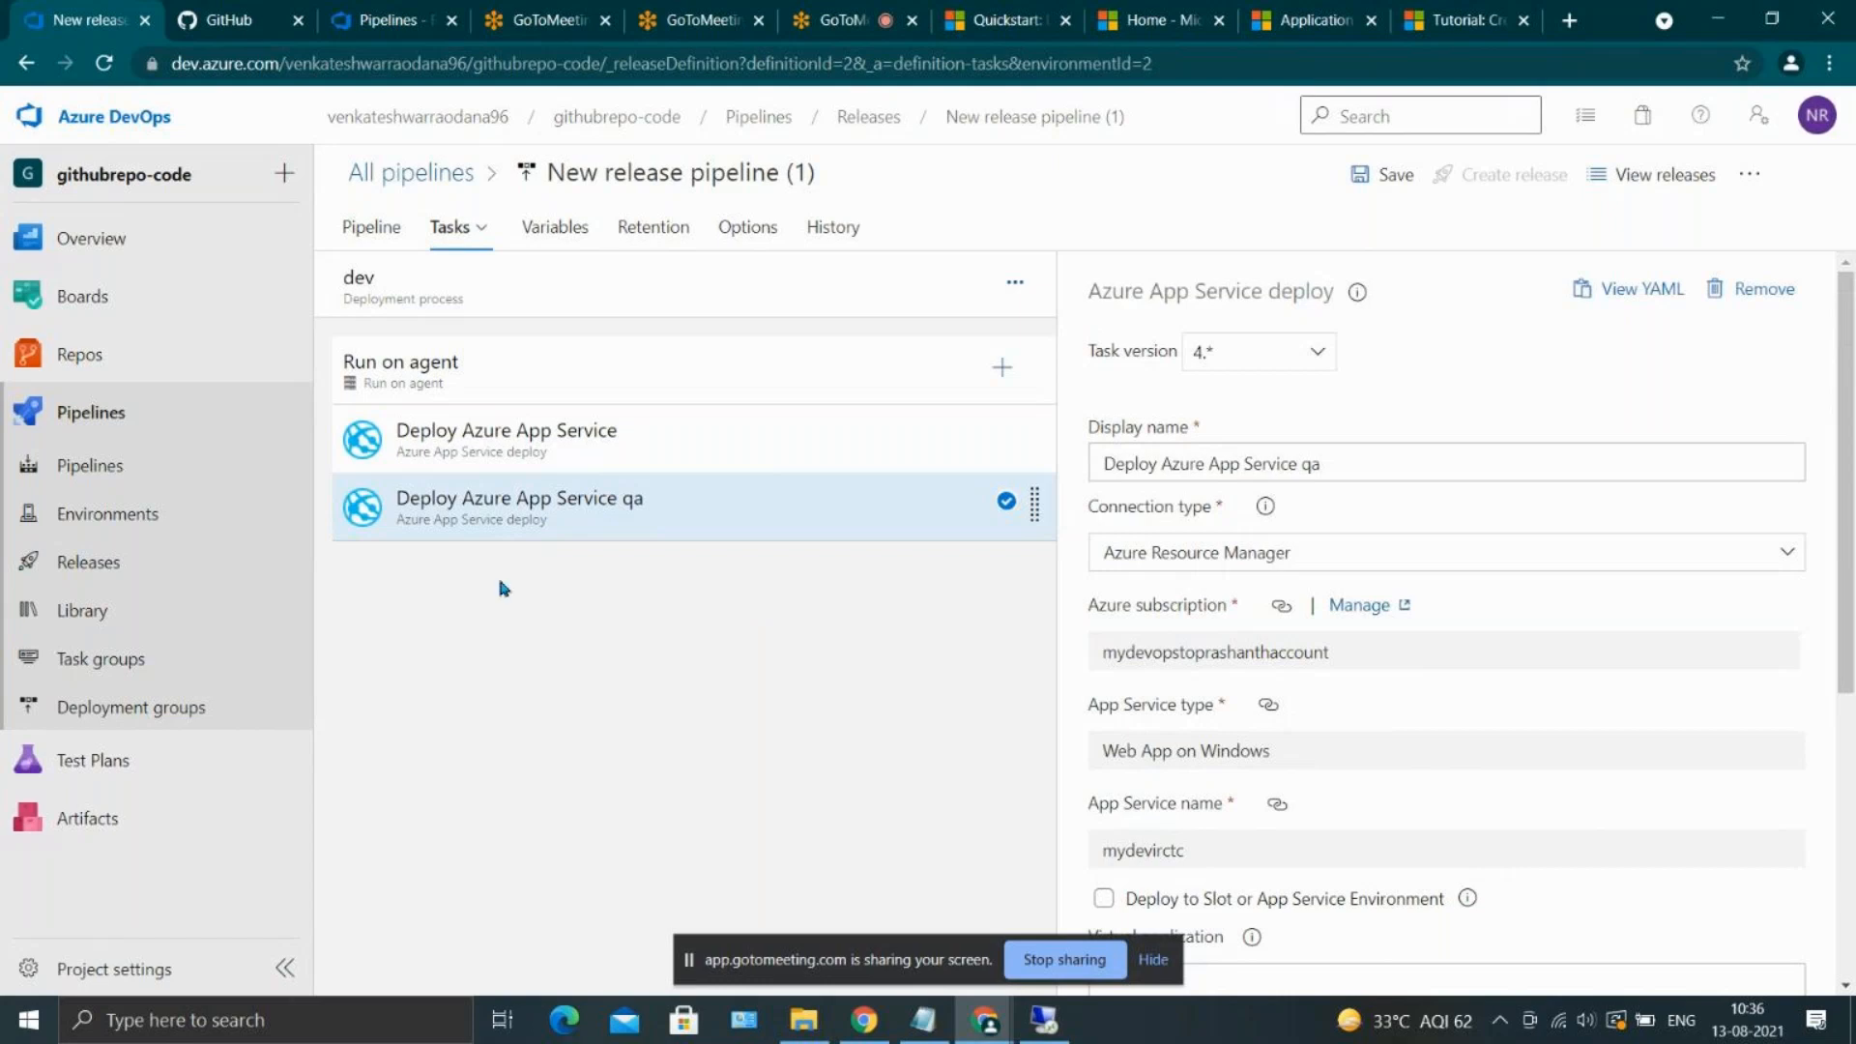
Keep the unsaved changes, return to the pipeline diagram and add a stage after dev with the Azure App Service deployment template
left_click(167, 584)
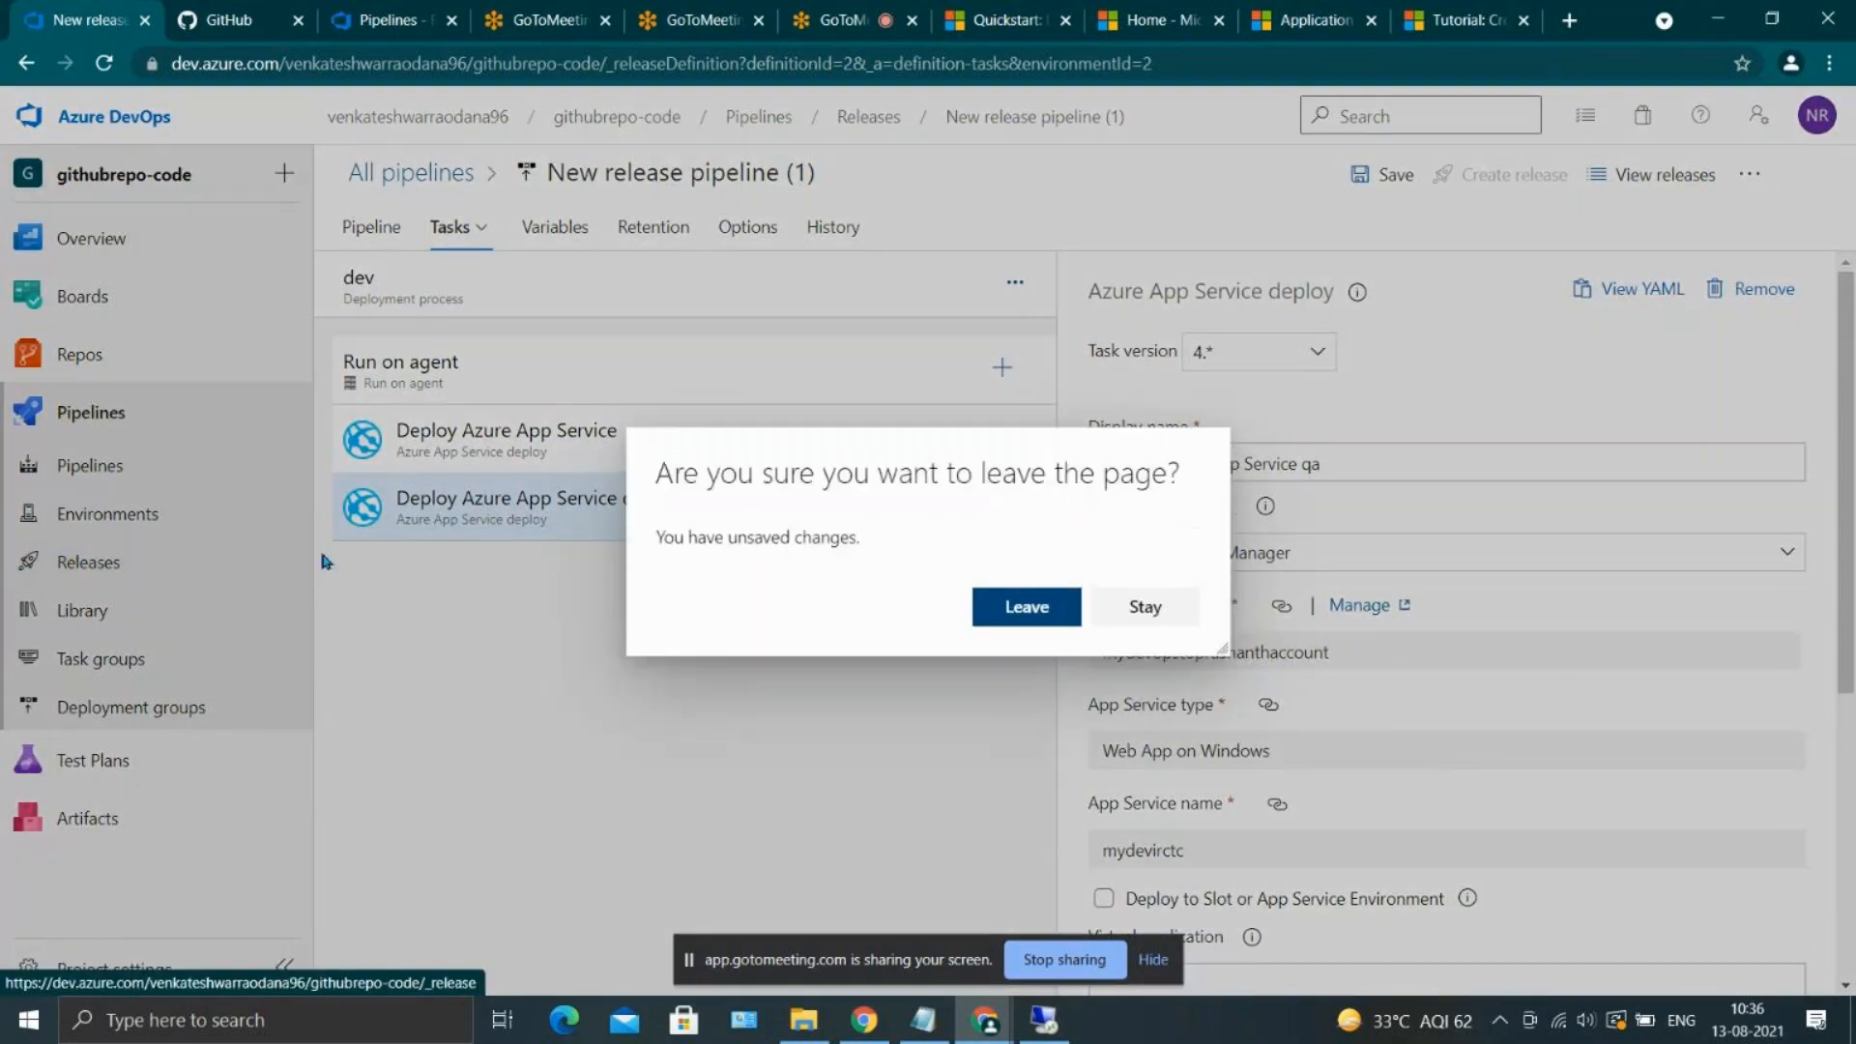
left_click(1126, 609)
left_click(350, 231)
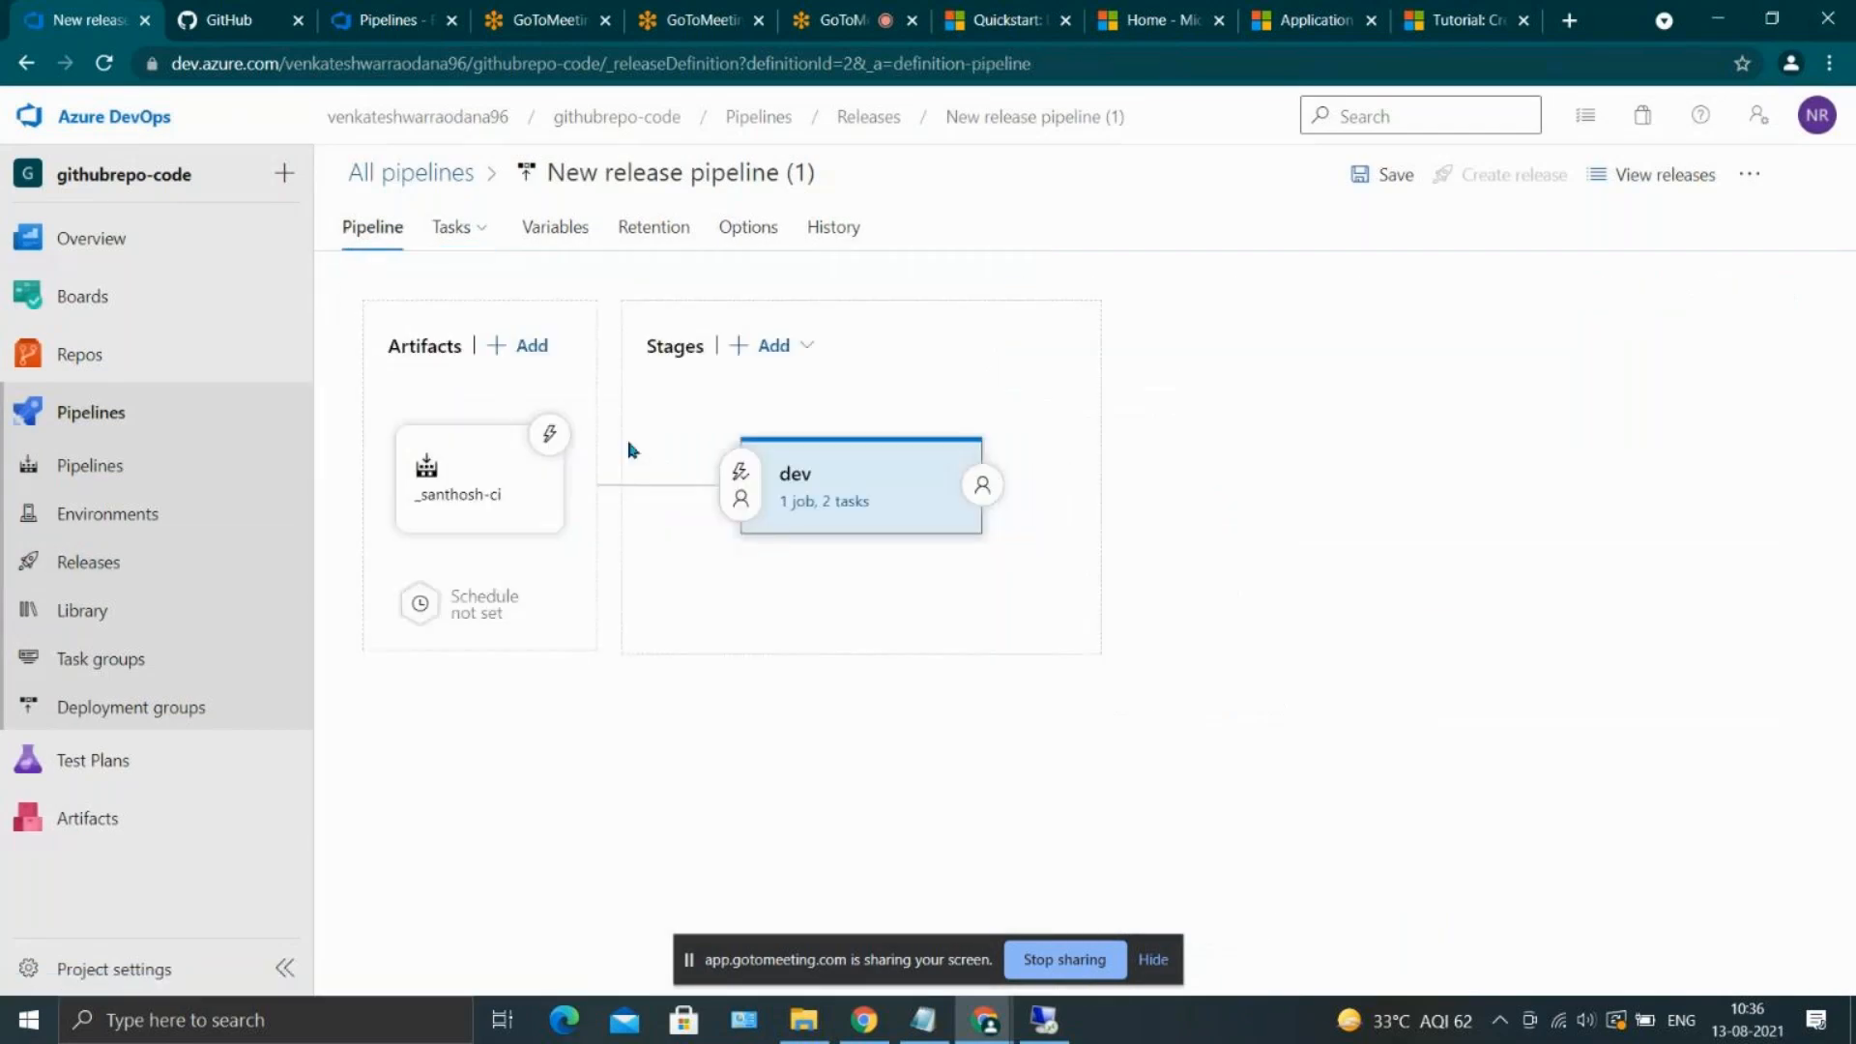
mouse_move(940, 483)
left_click(772, 346)
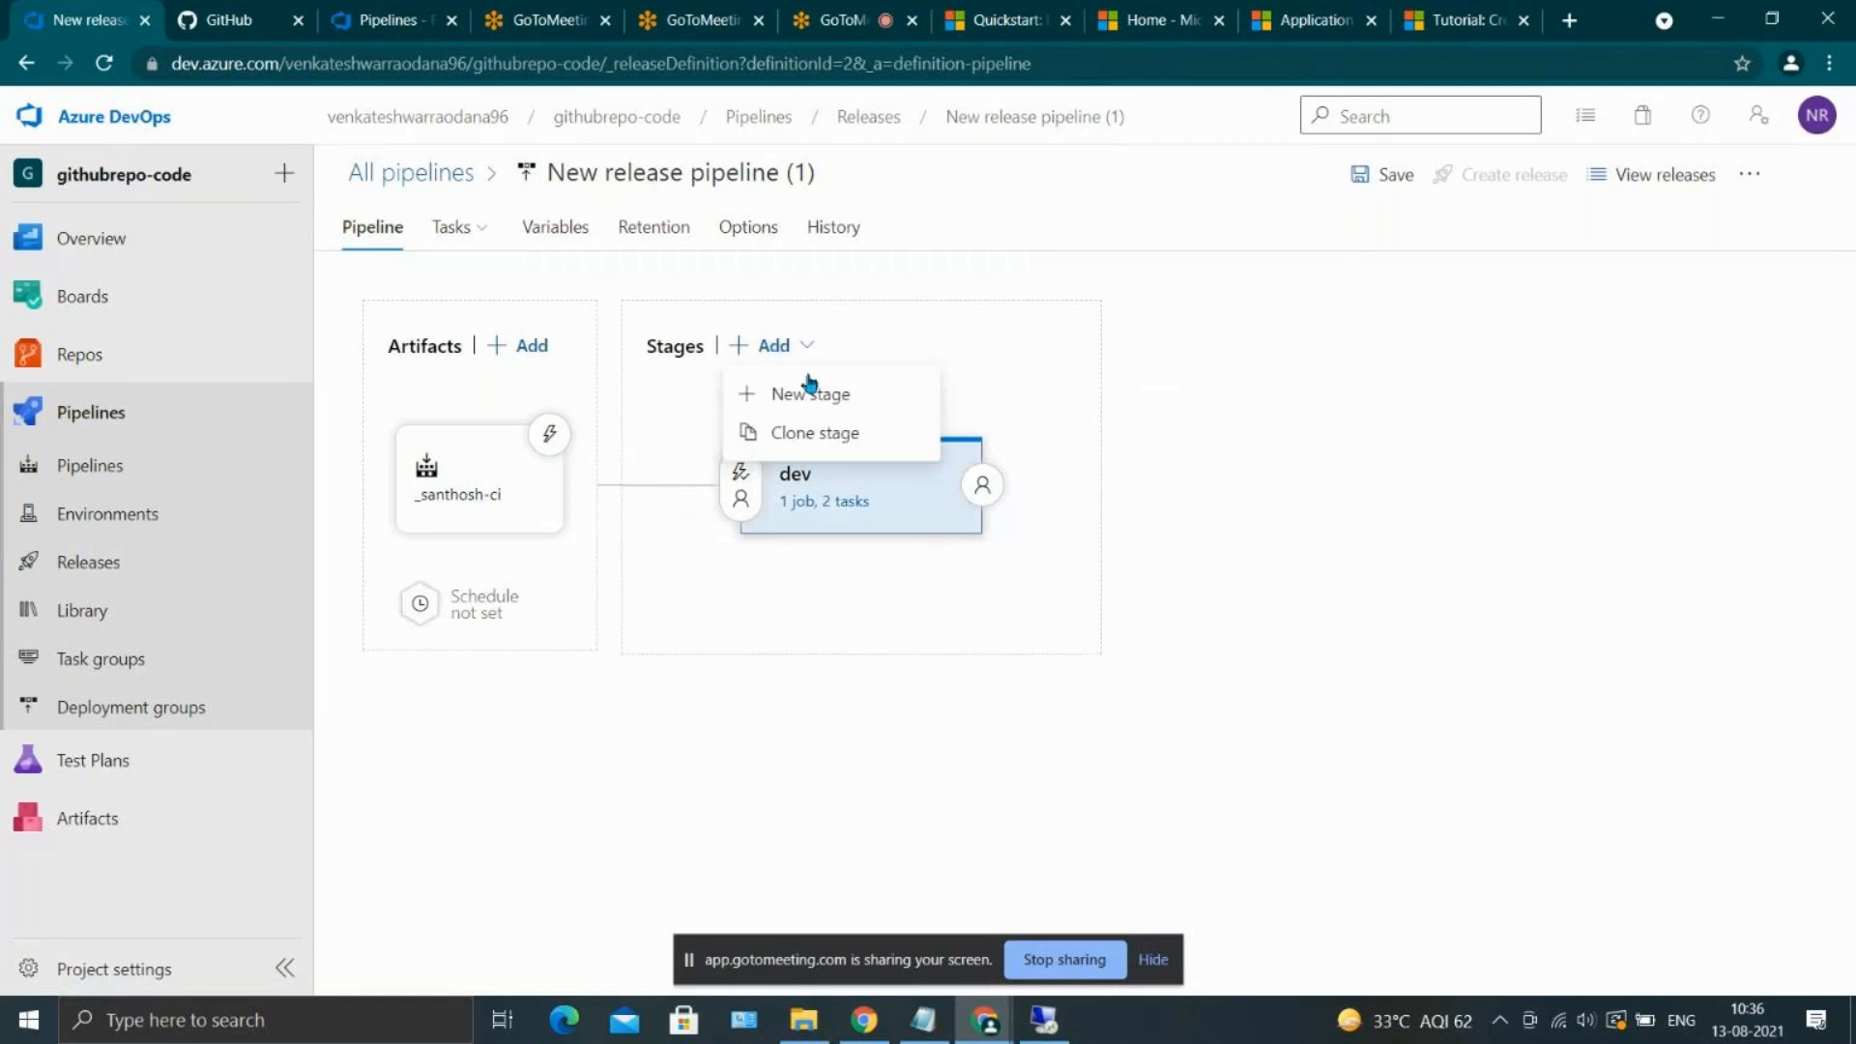
left_click(810, 393)
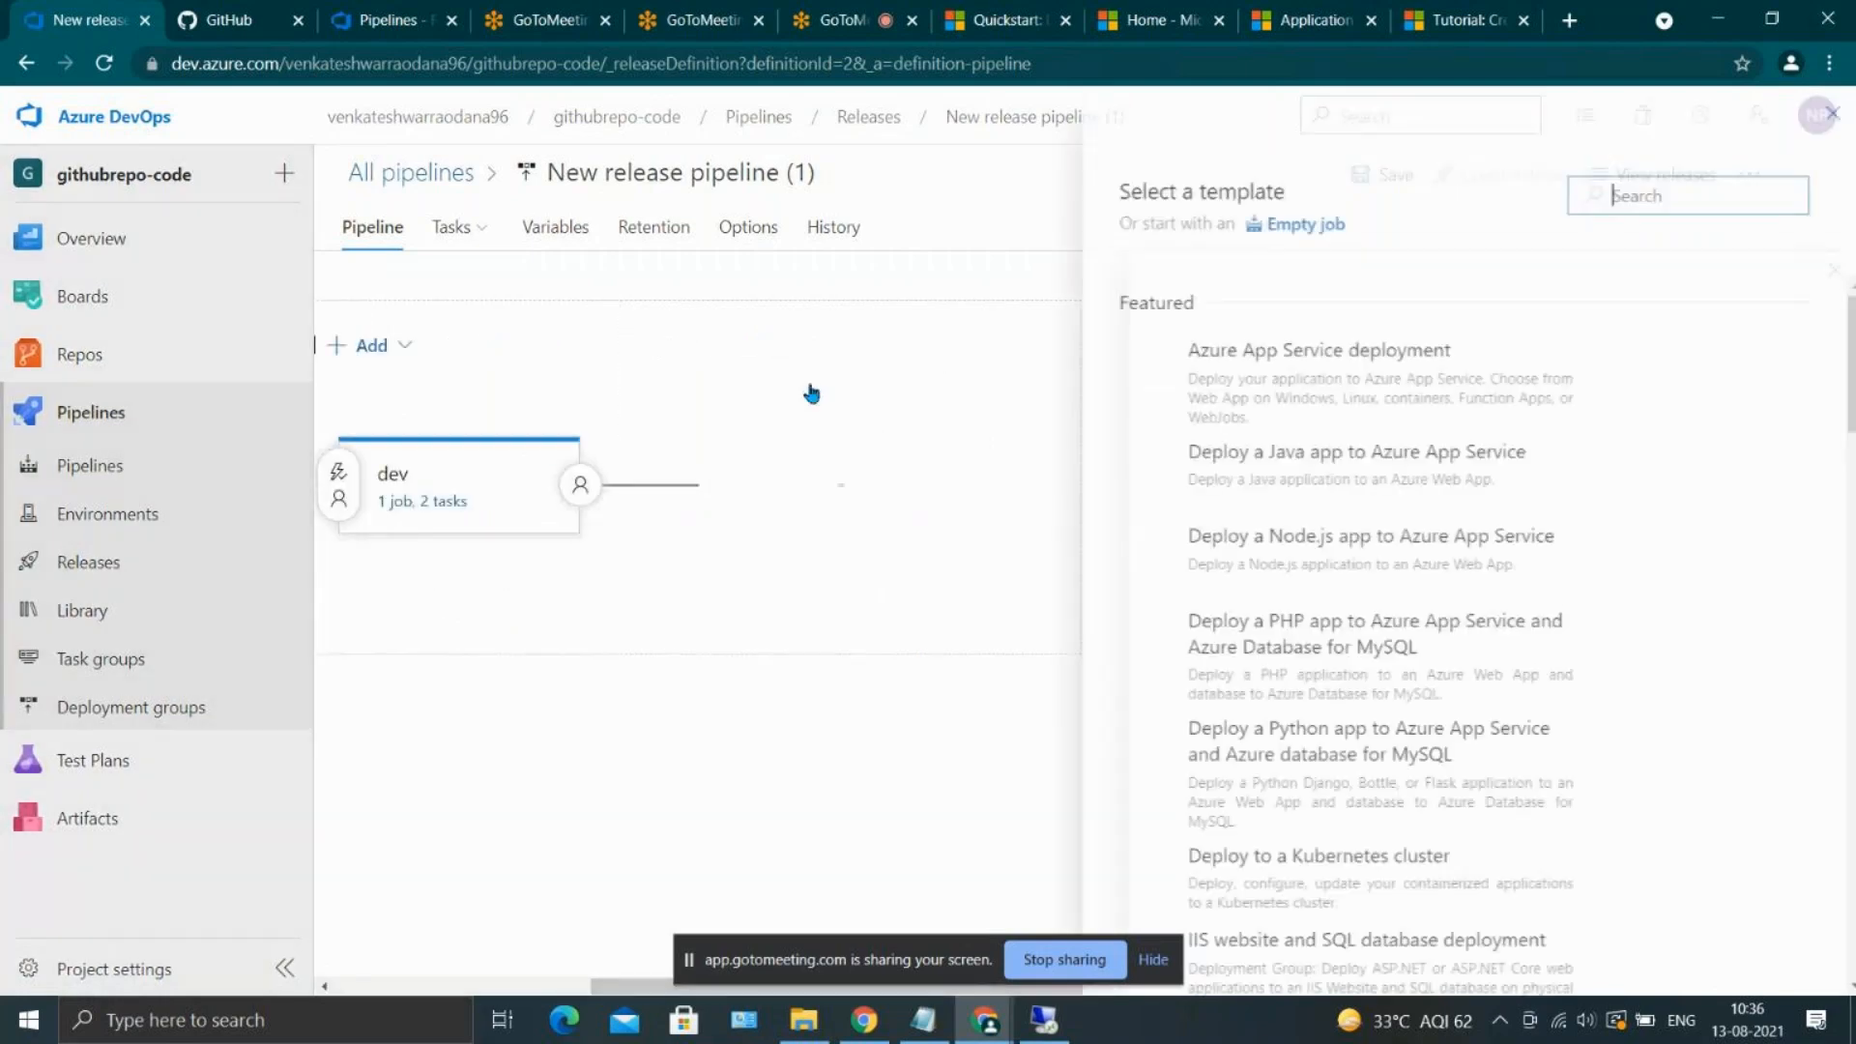
type("QA")
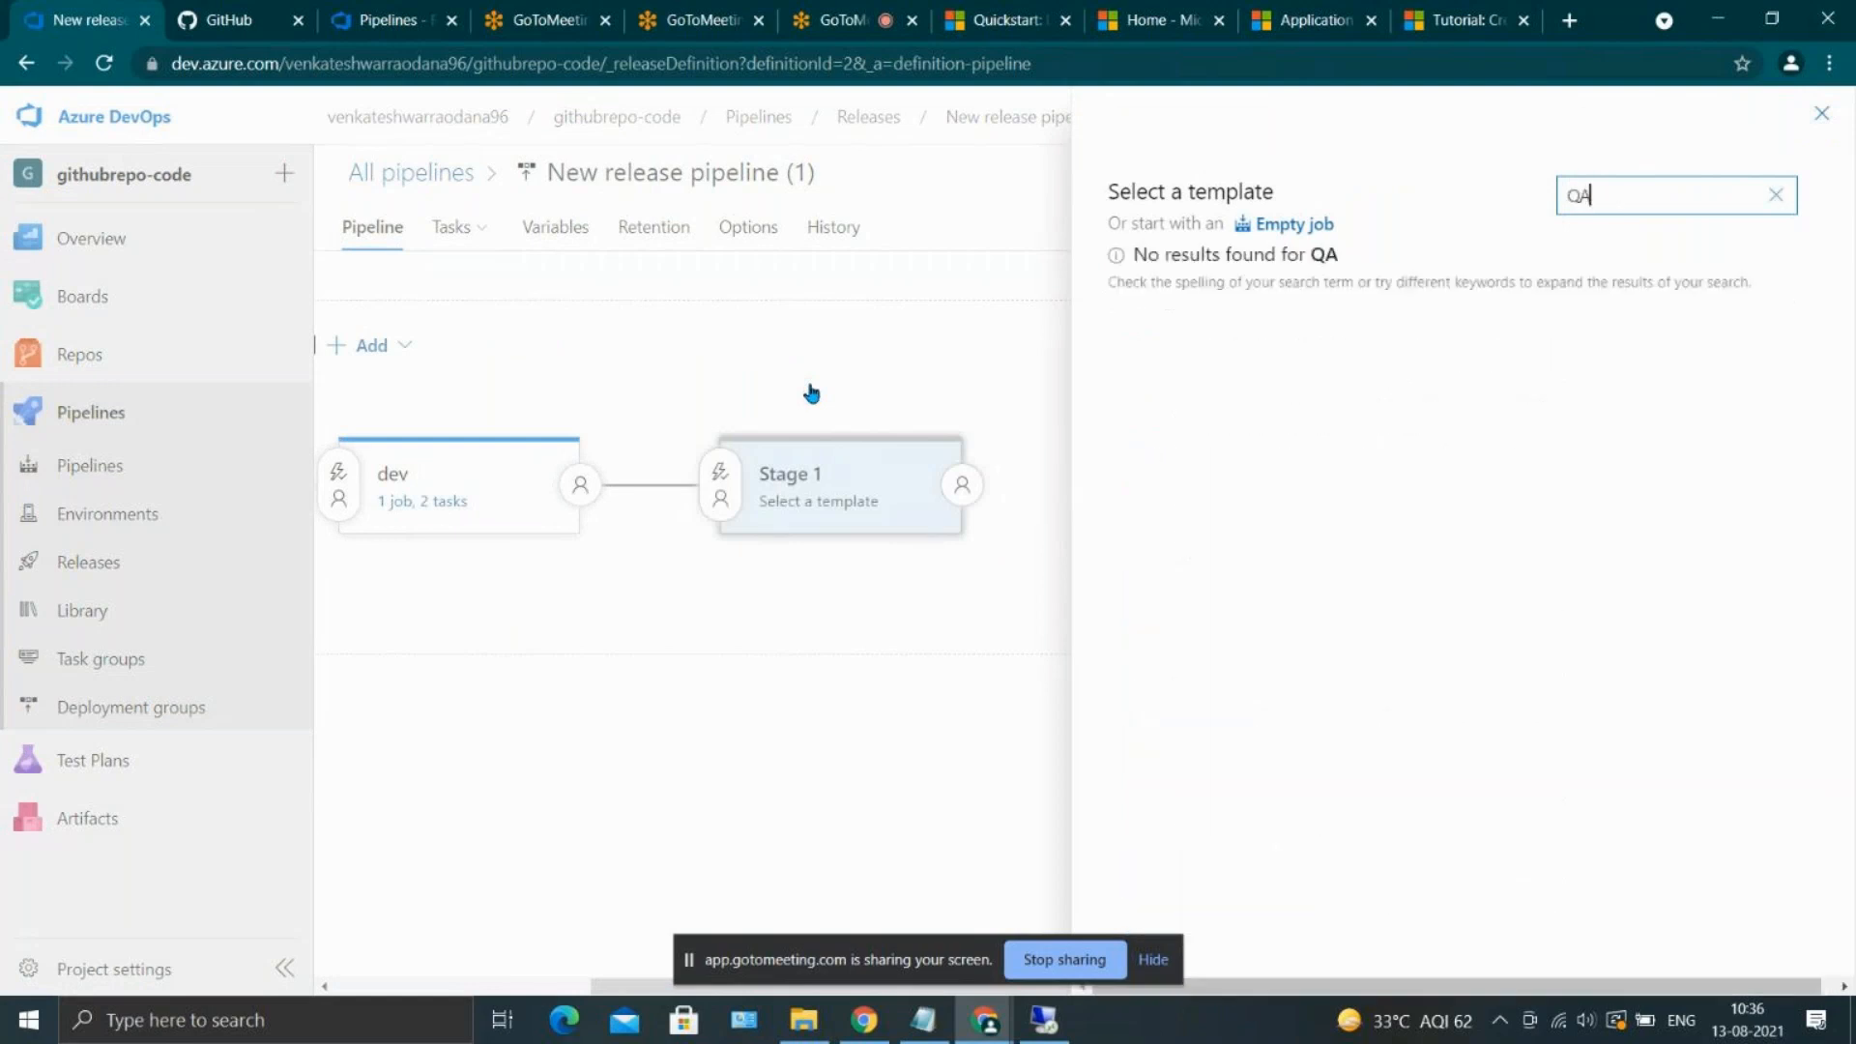
key("BackSpace")
key("BackSpace")
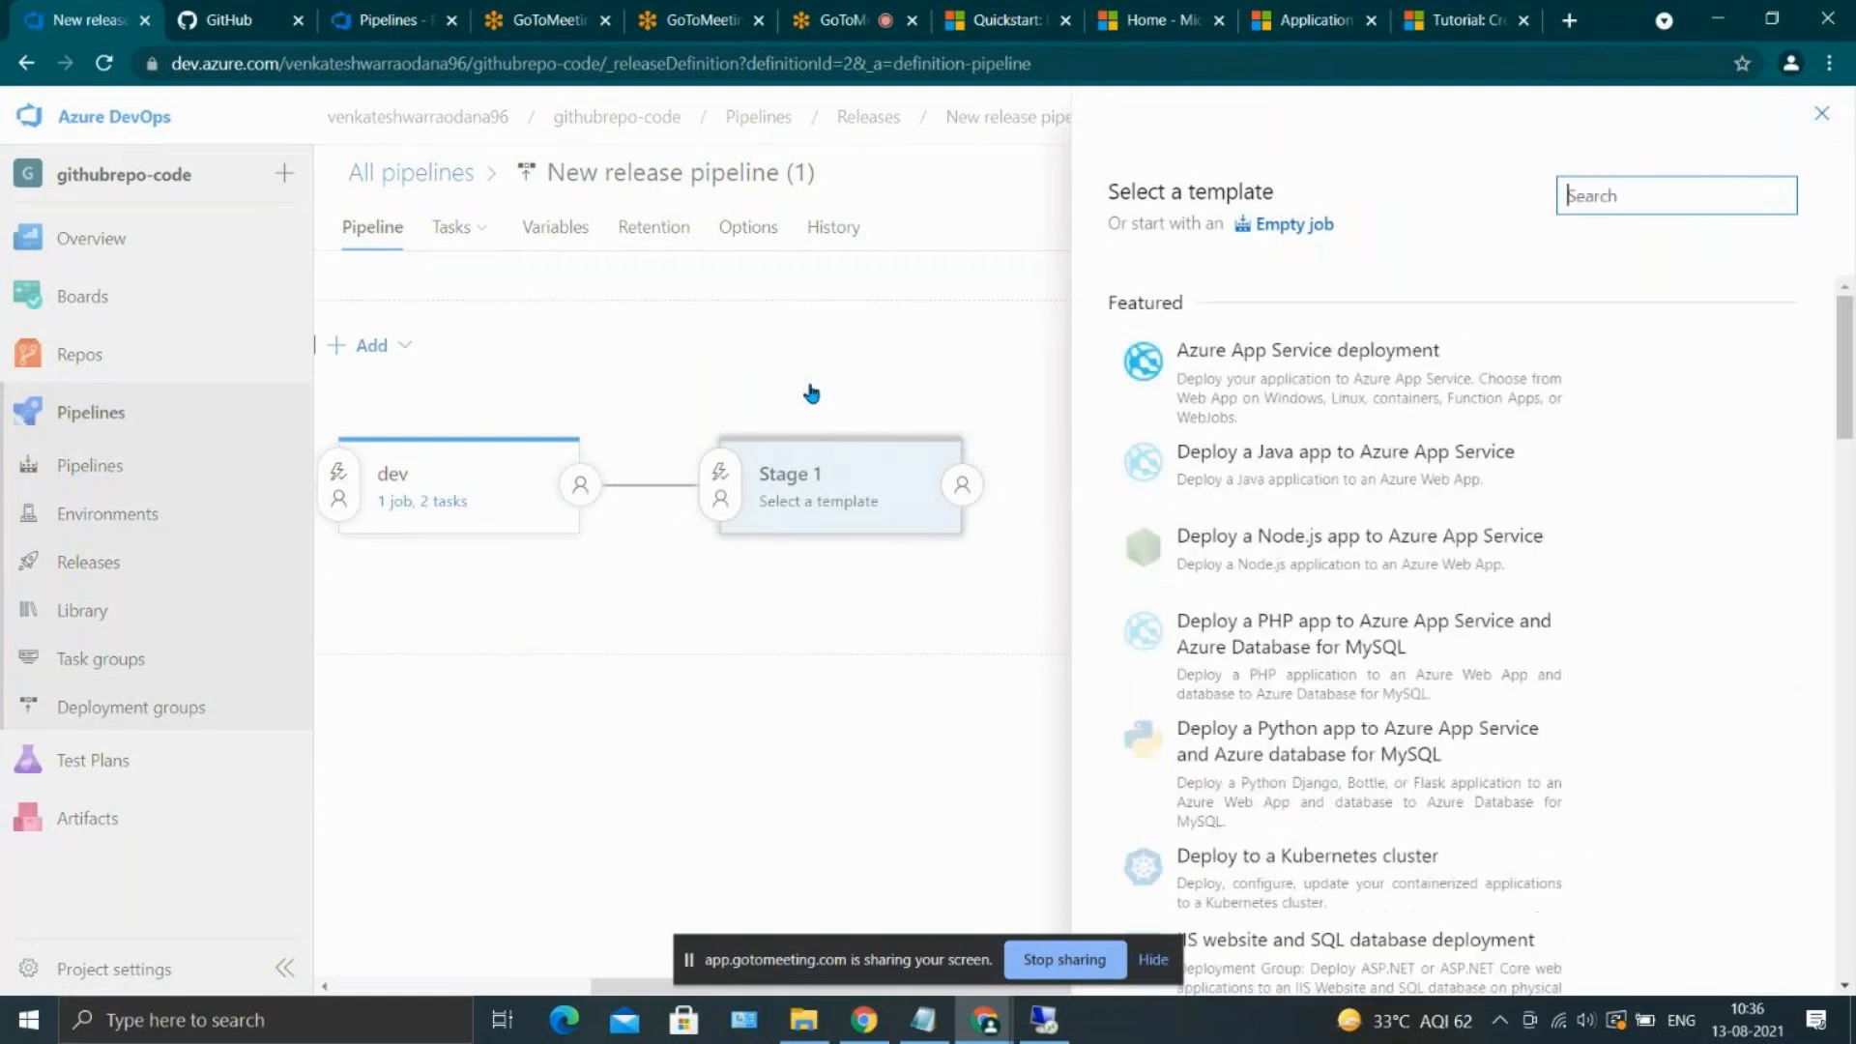
left_click(1328, 384)
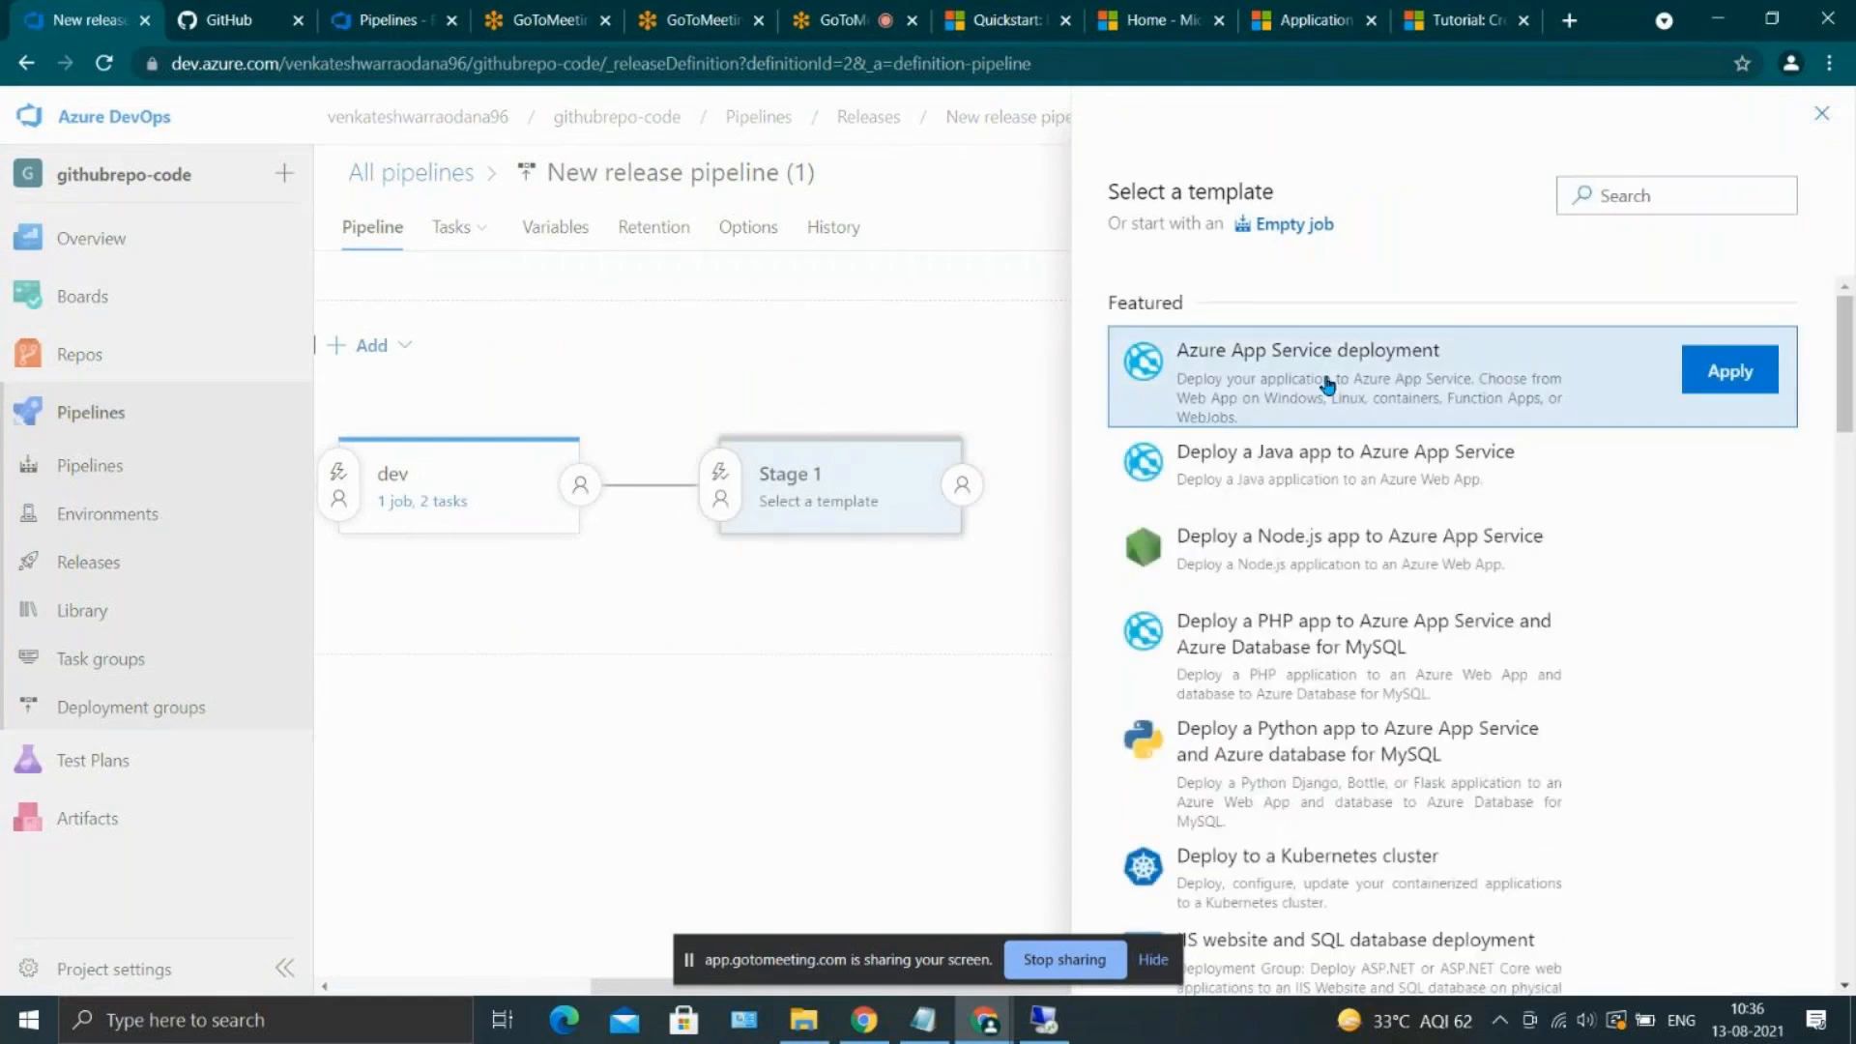
left_click(1740, 373)
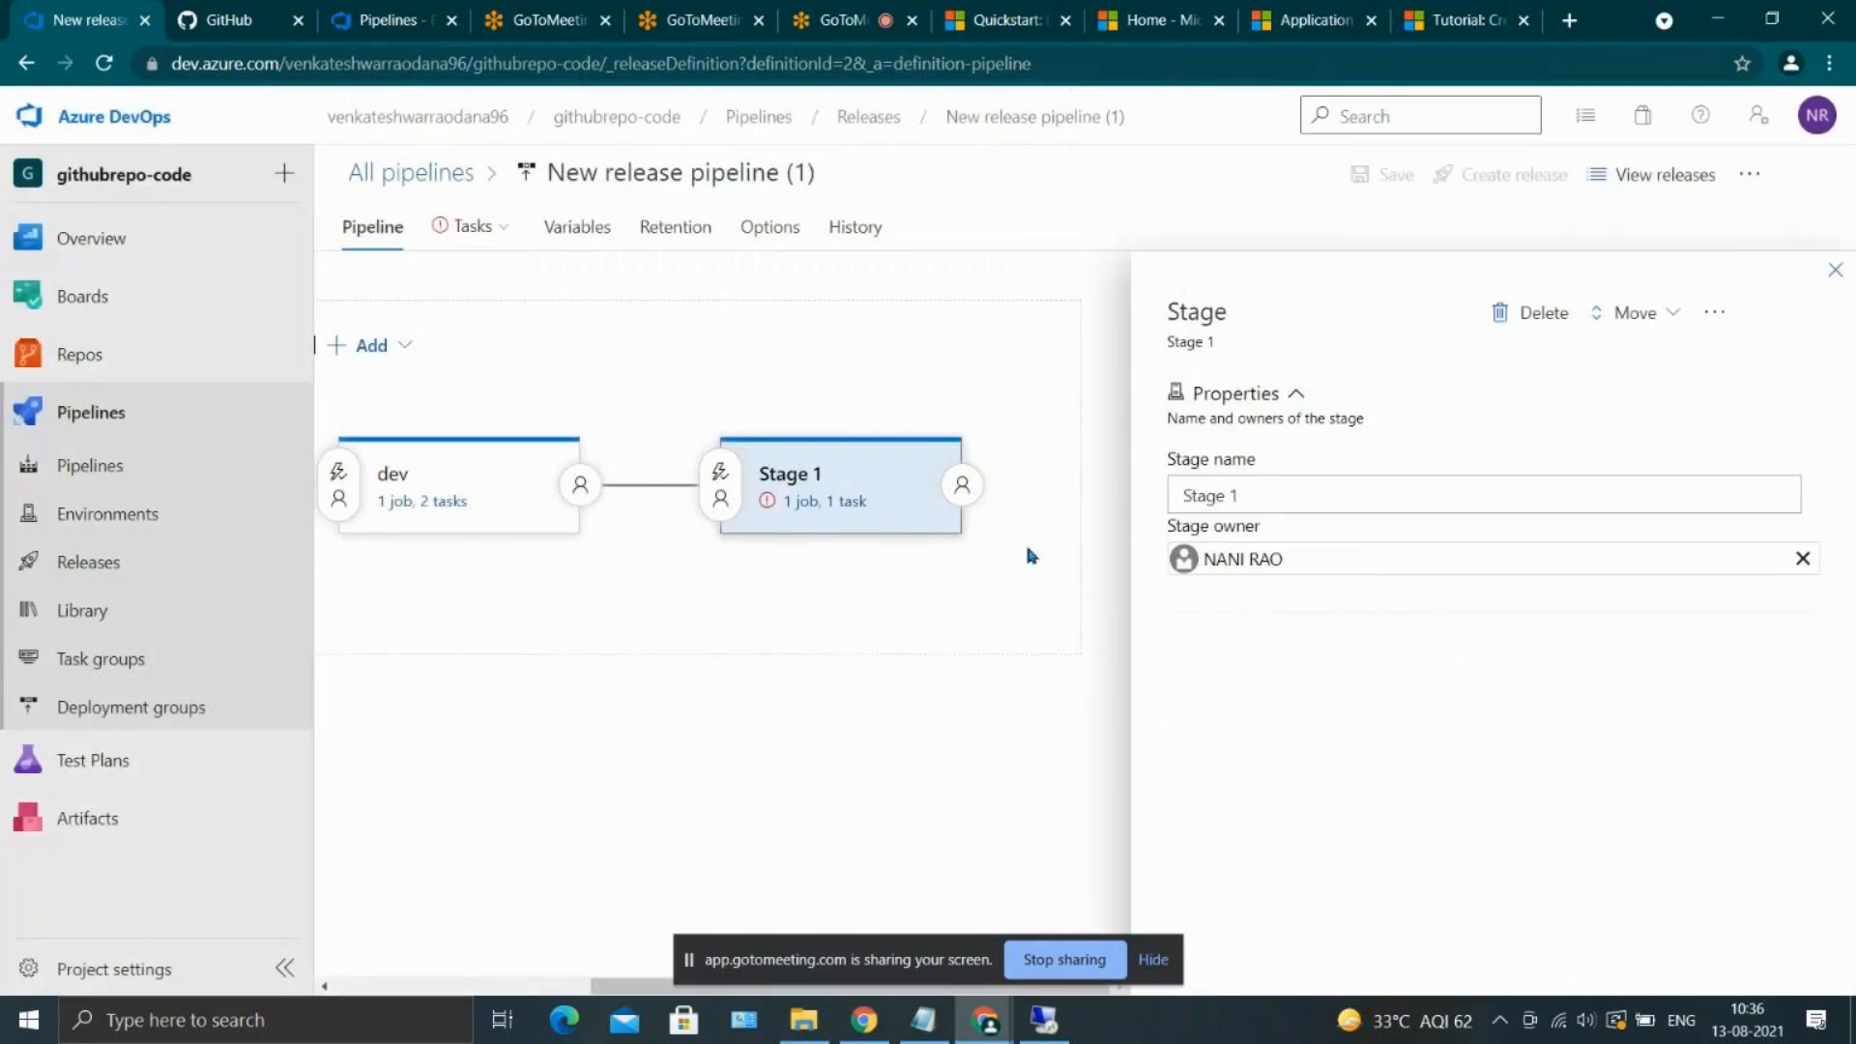
Name the new stage QA and close its properties
left_click(1260, 481)
double_click(1263, 478)
type("QA")
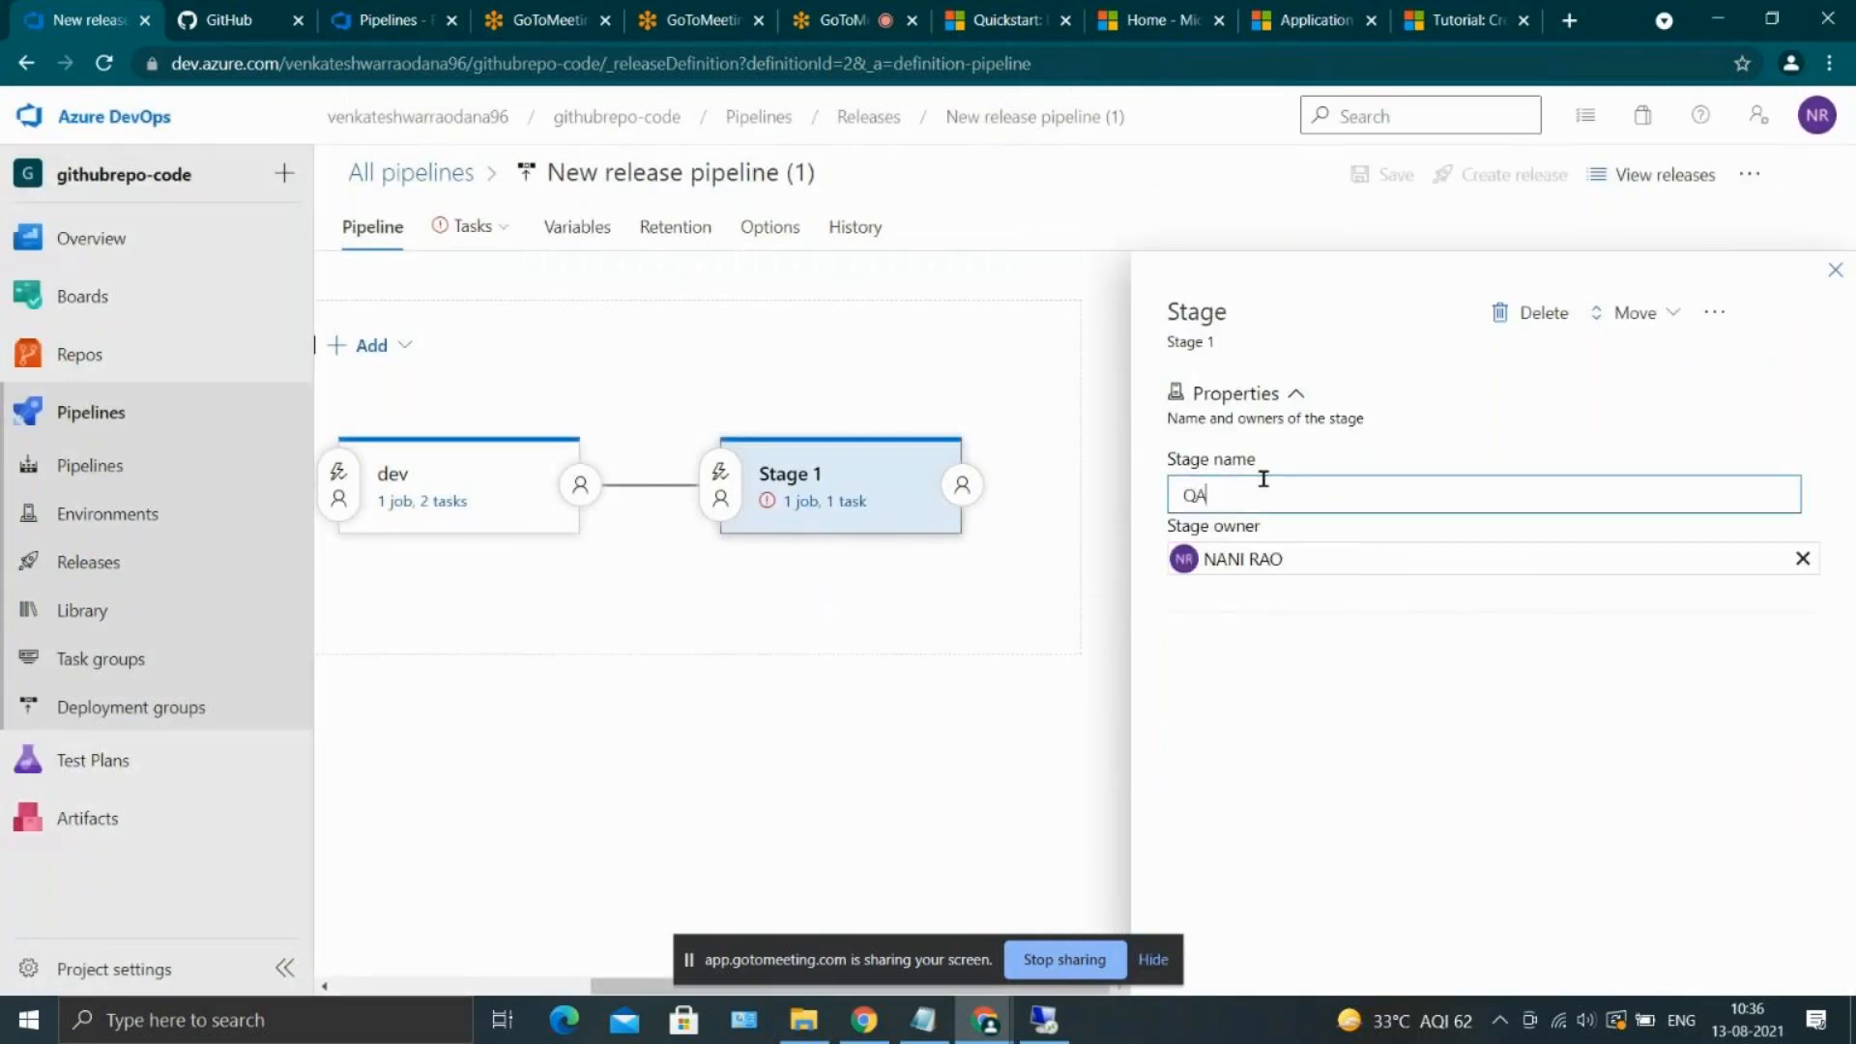
left_click(1835, 270)
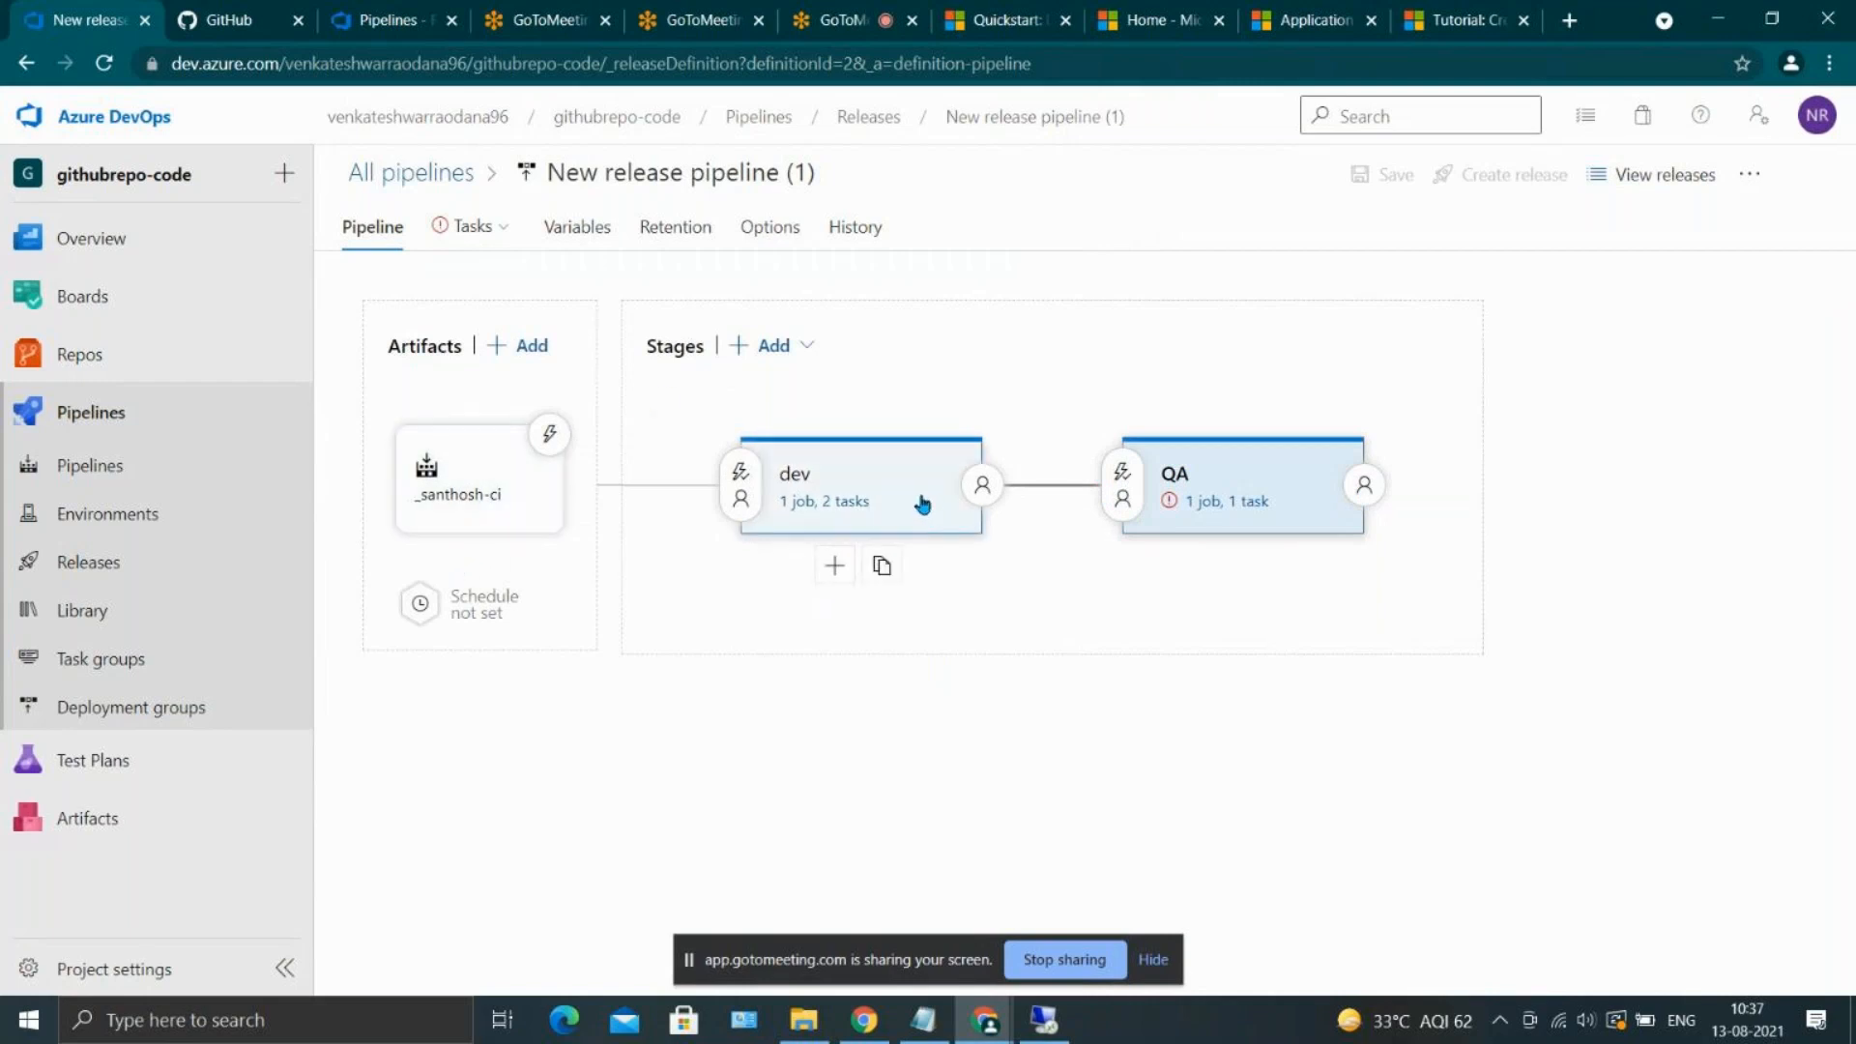
In the QA stage's tasks, set the Azure subscription to mydevopstoprashanthaccount and list the available App Service names
mouse_move(1290, 500)
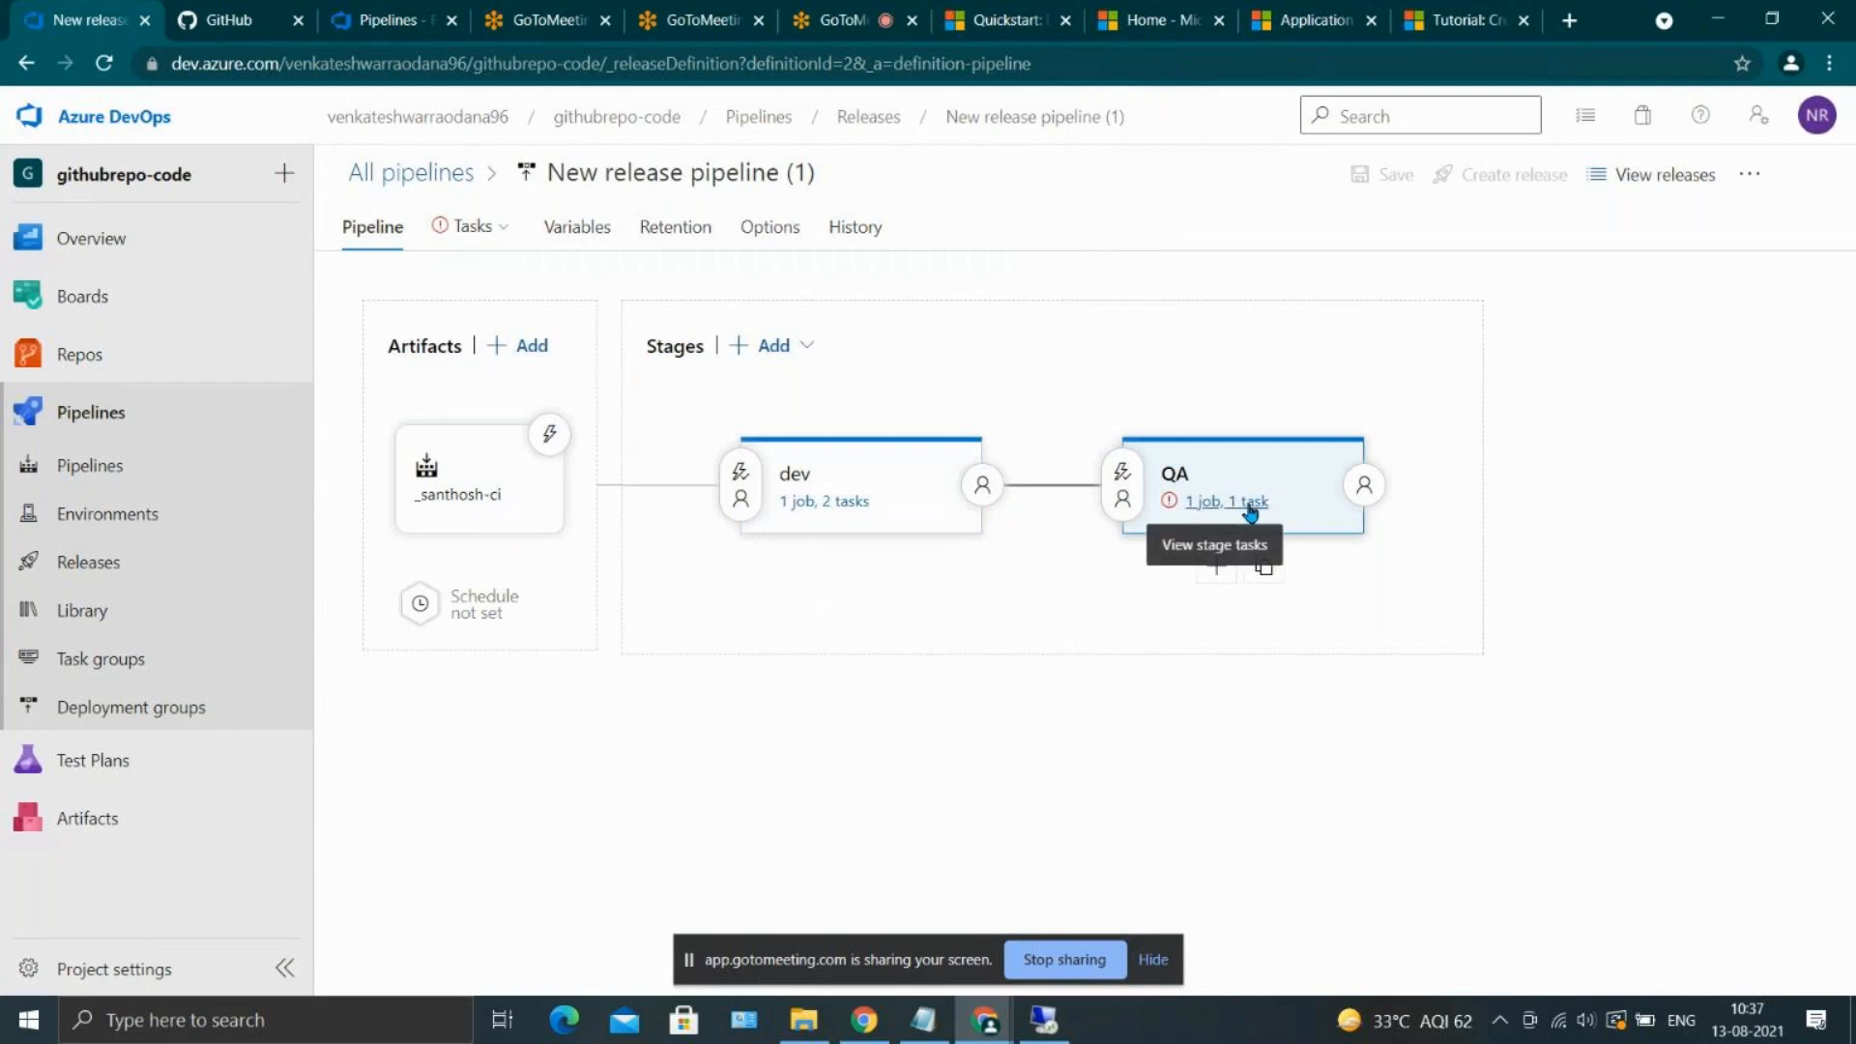
left_click(1250, 504)
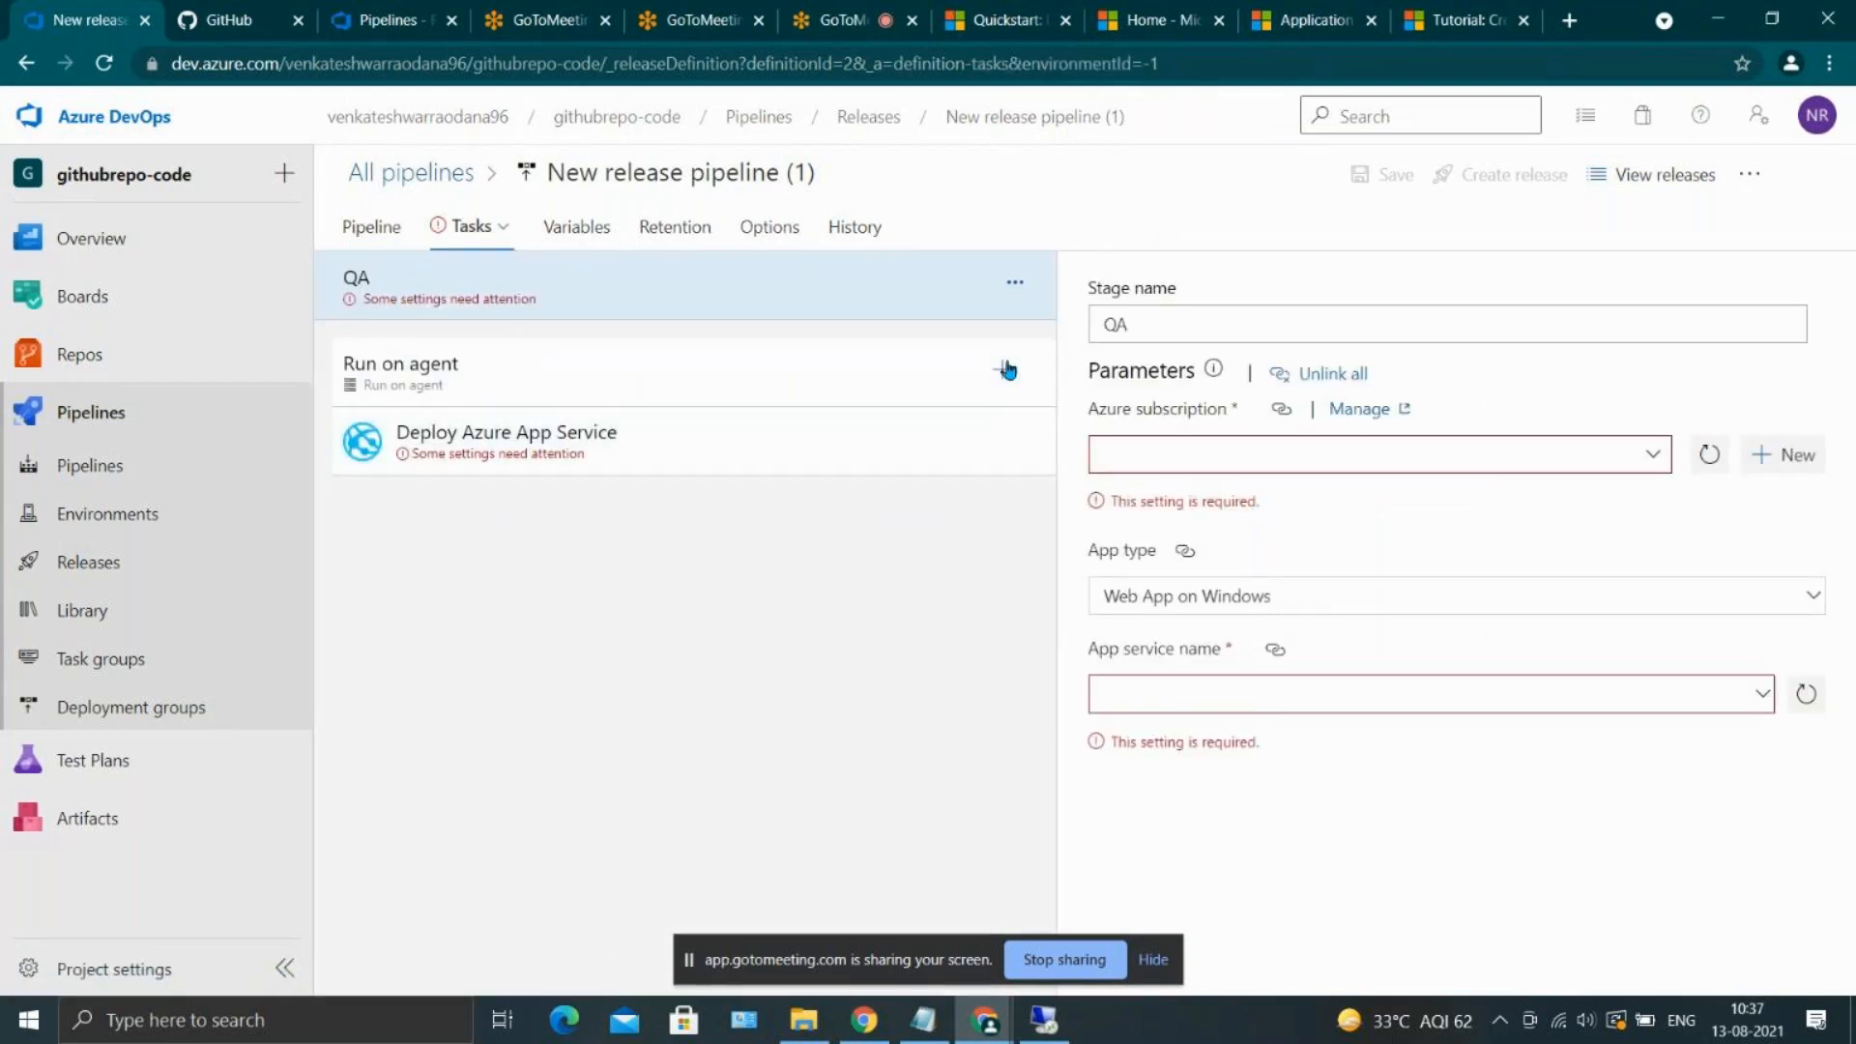
left_click(1654, 461)
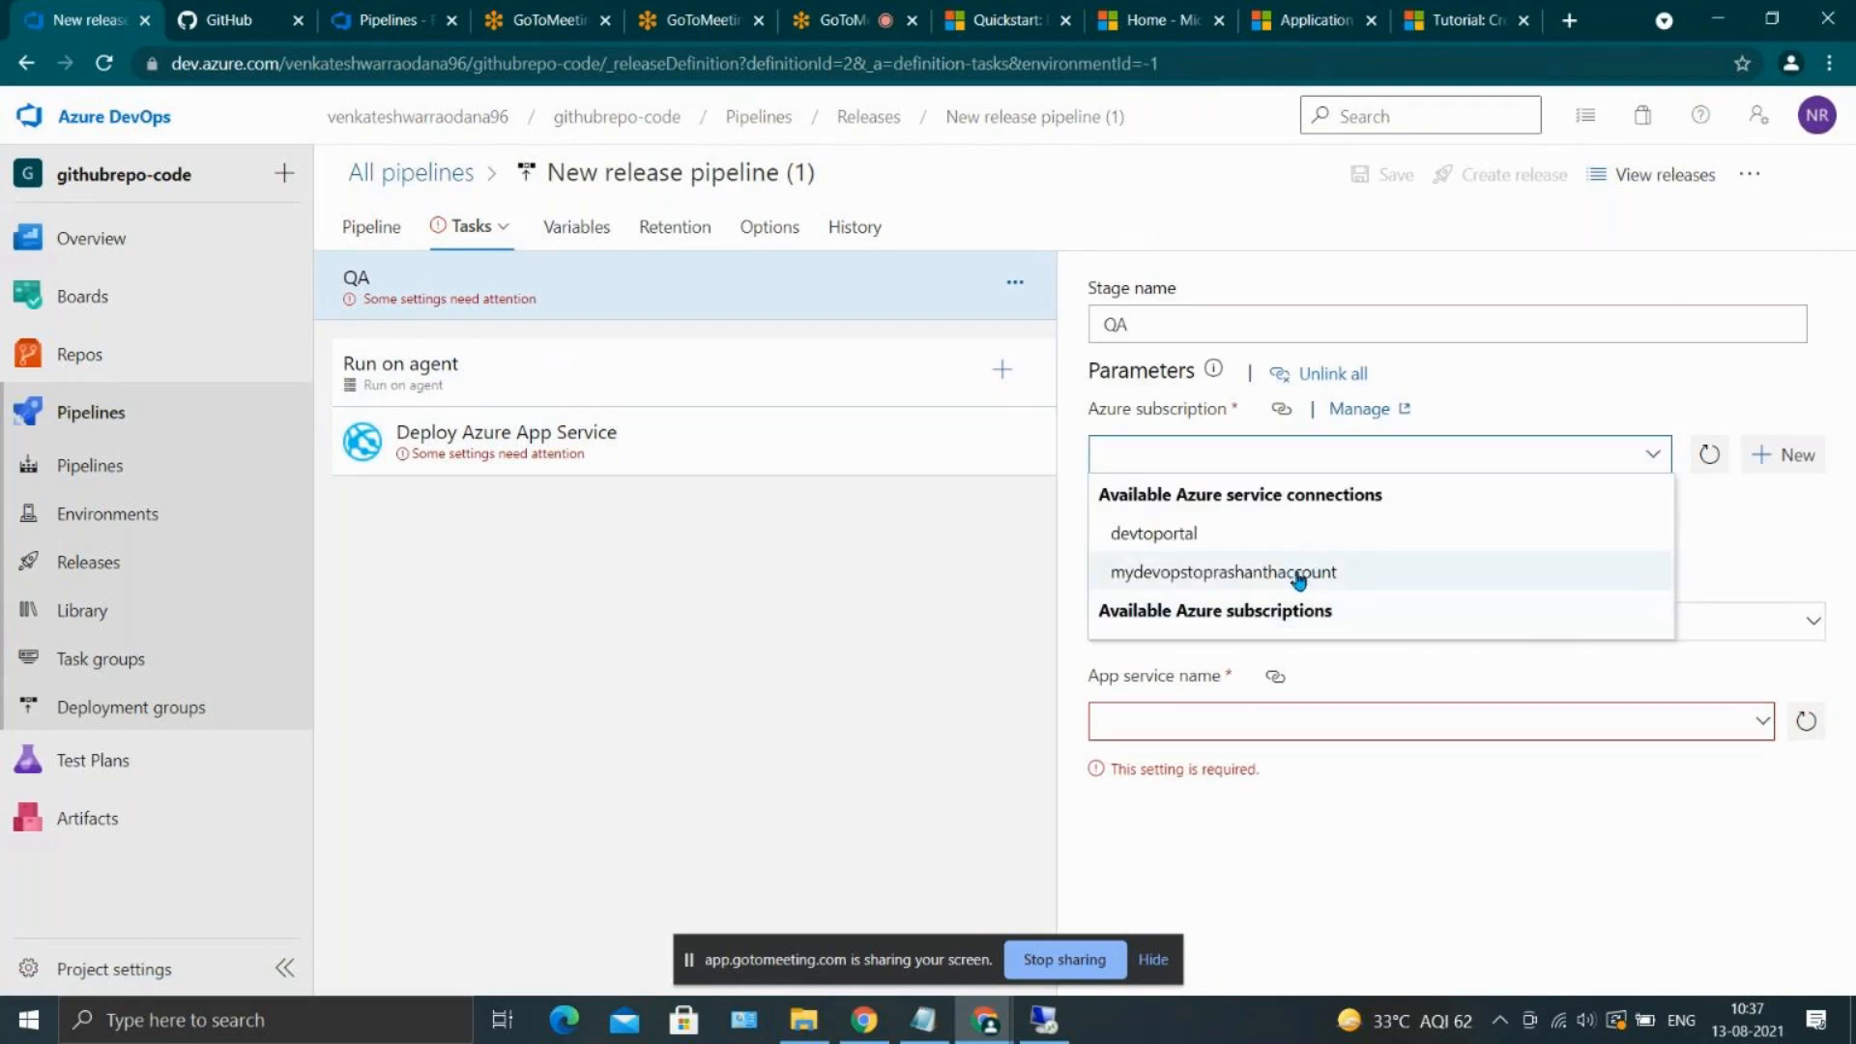
left_click(1299, 575)
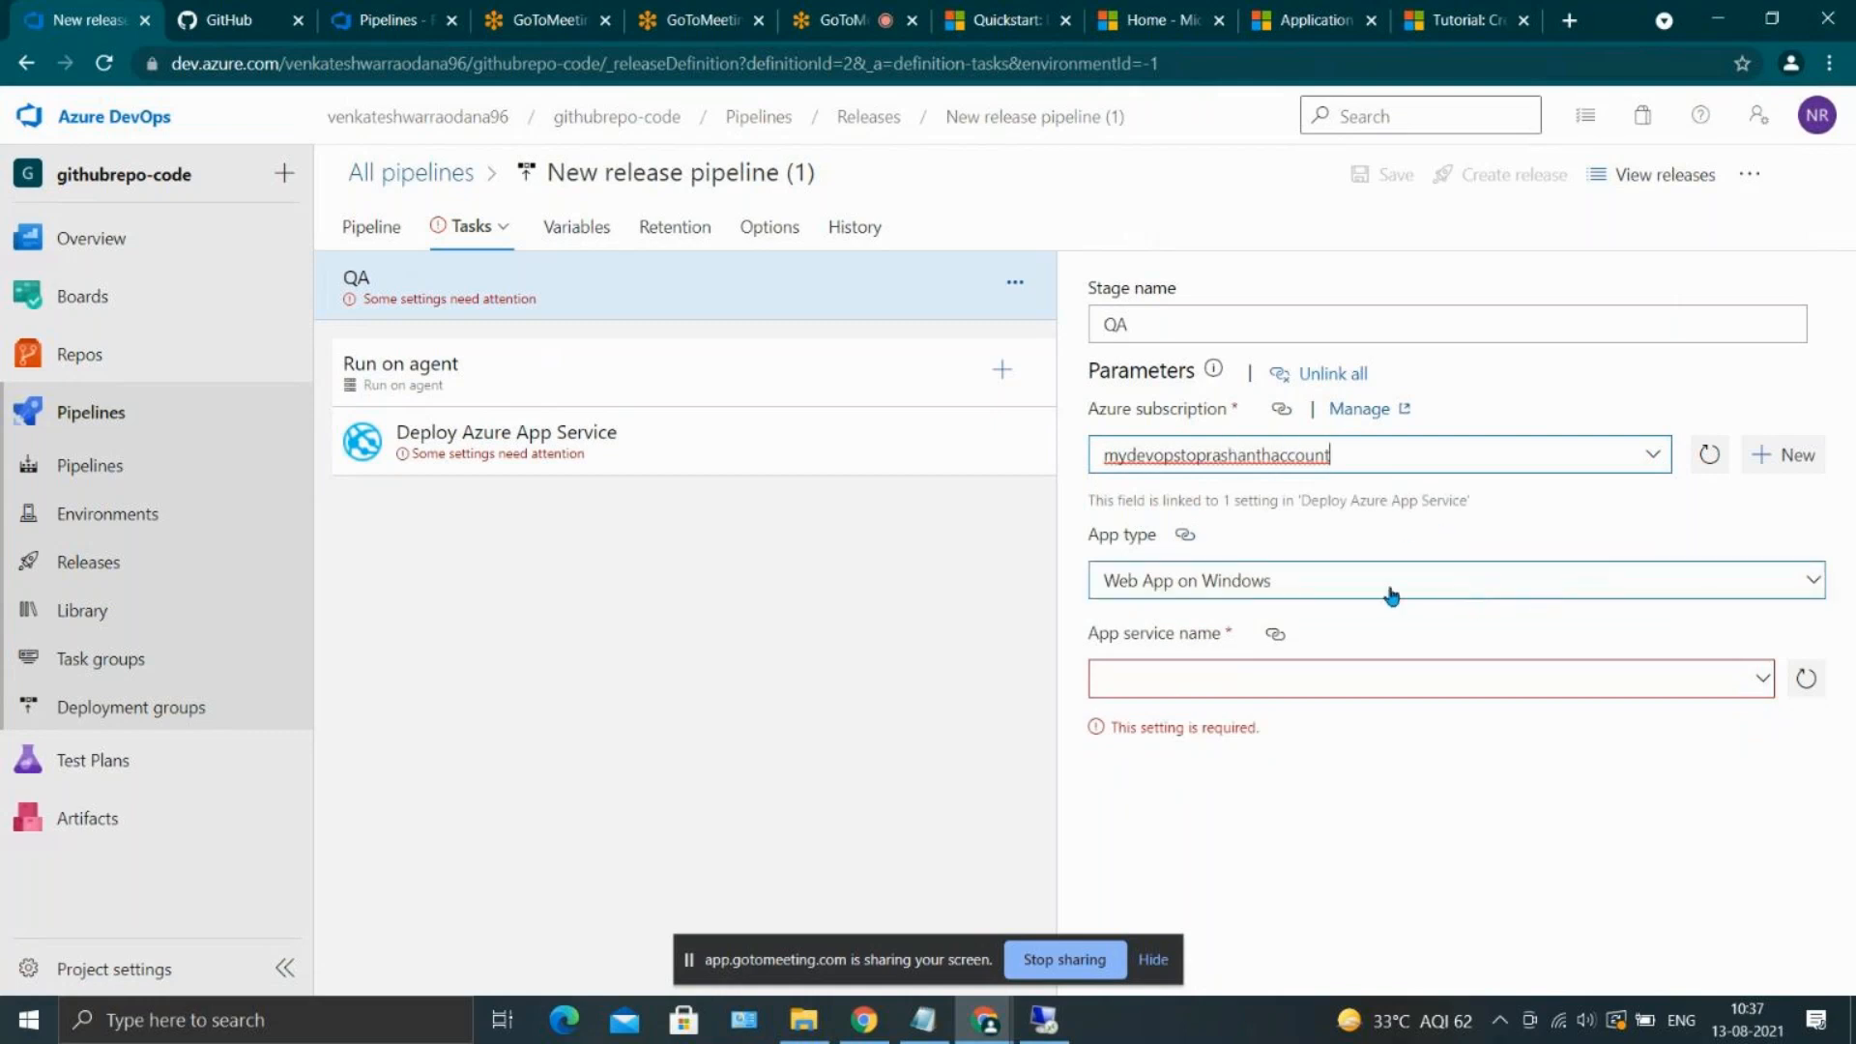
left_click(1757, 664)
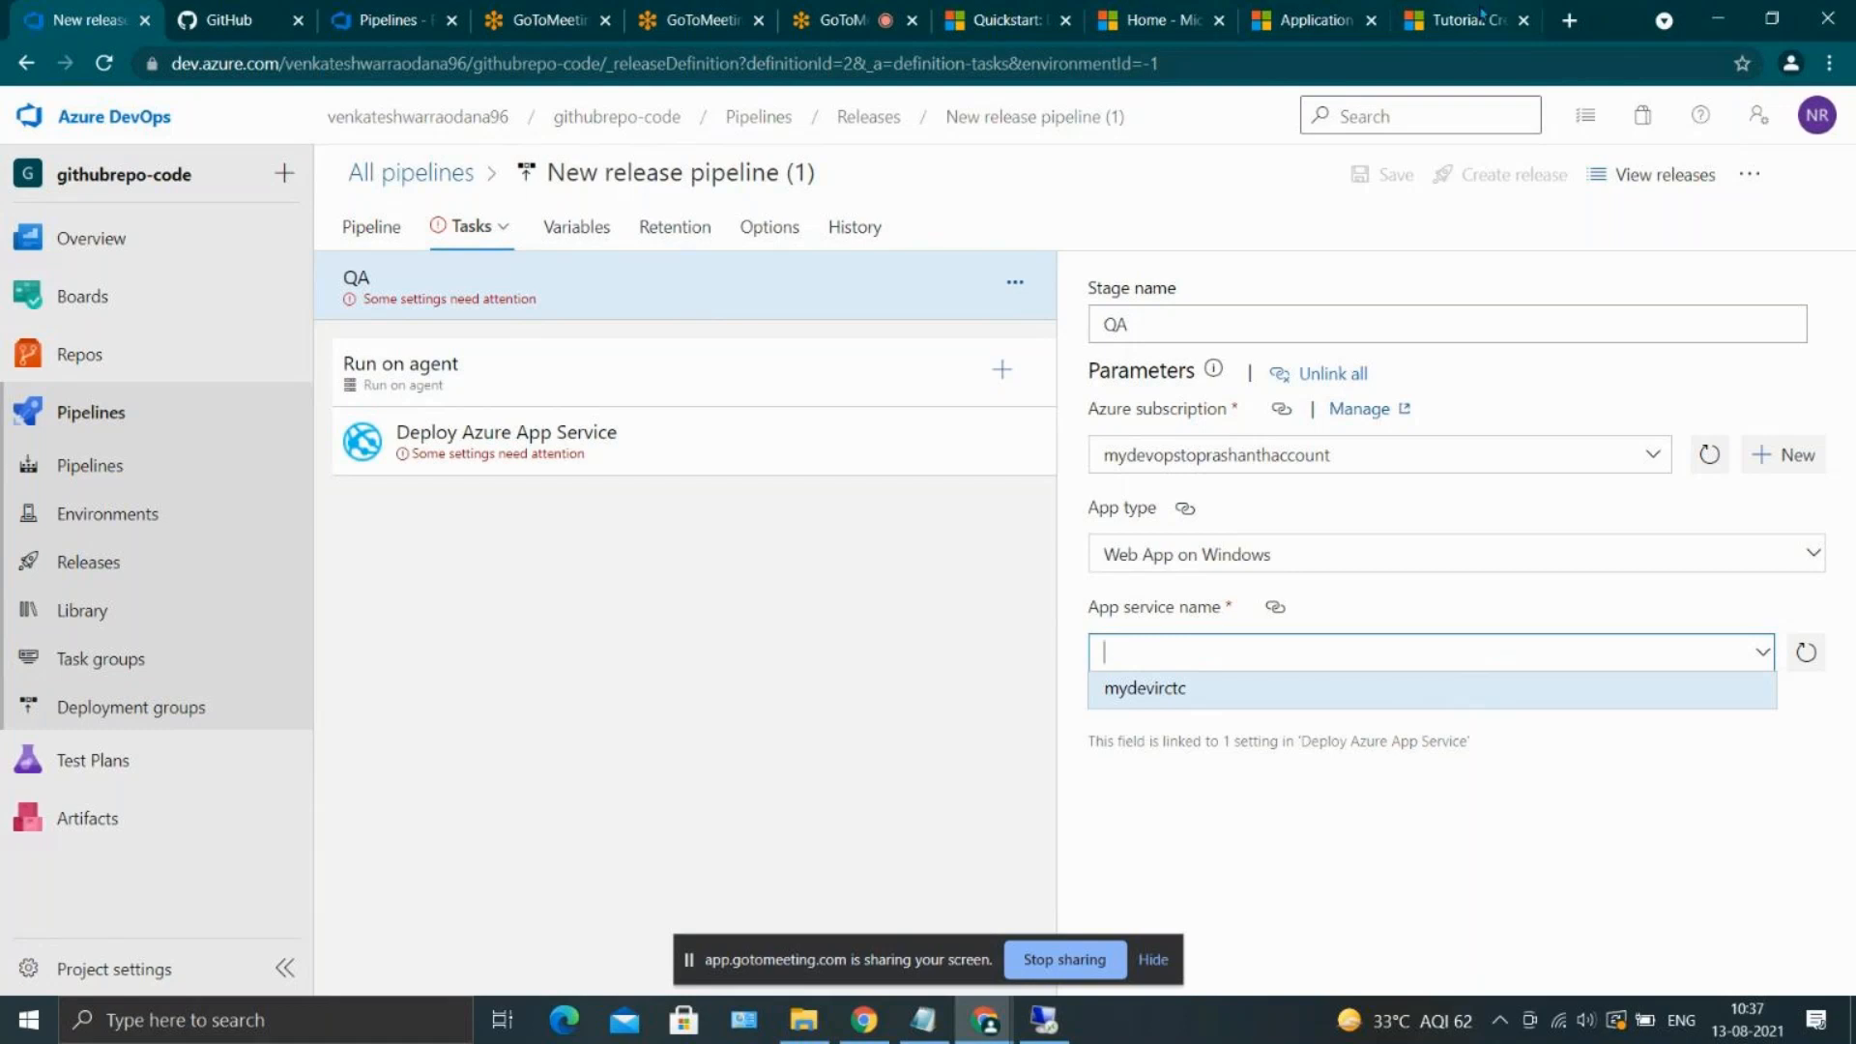
Open portal.azure.com in a new browser tab and start creating a web app under App Services
left_click(1569, 20)
type("portal.azure.com")
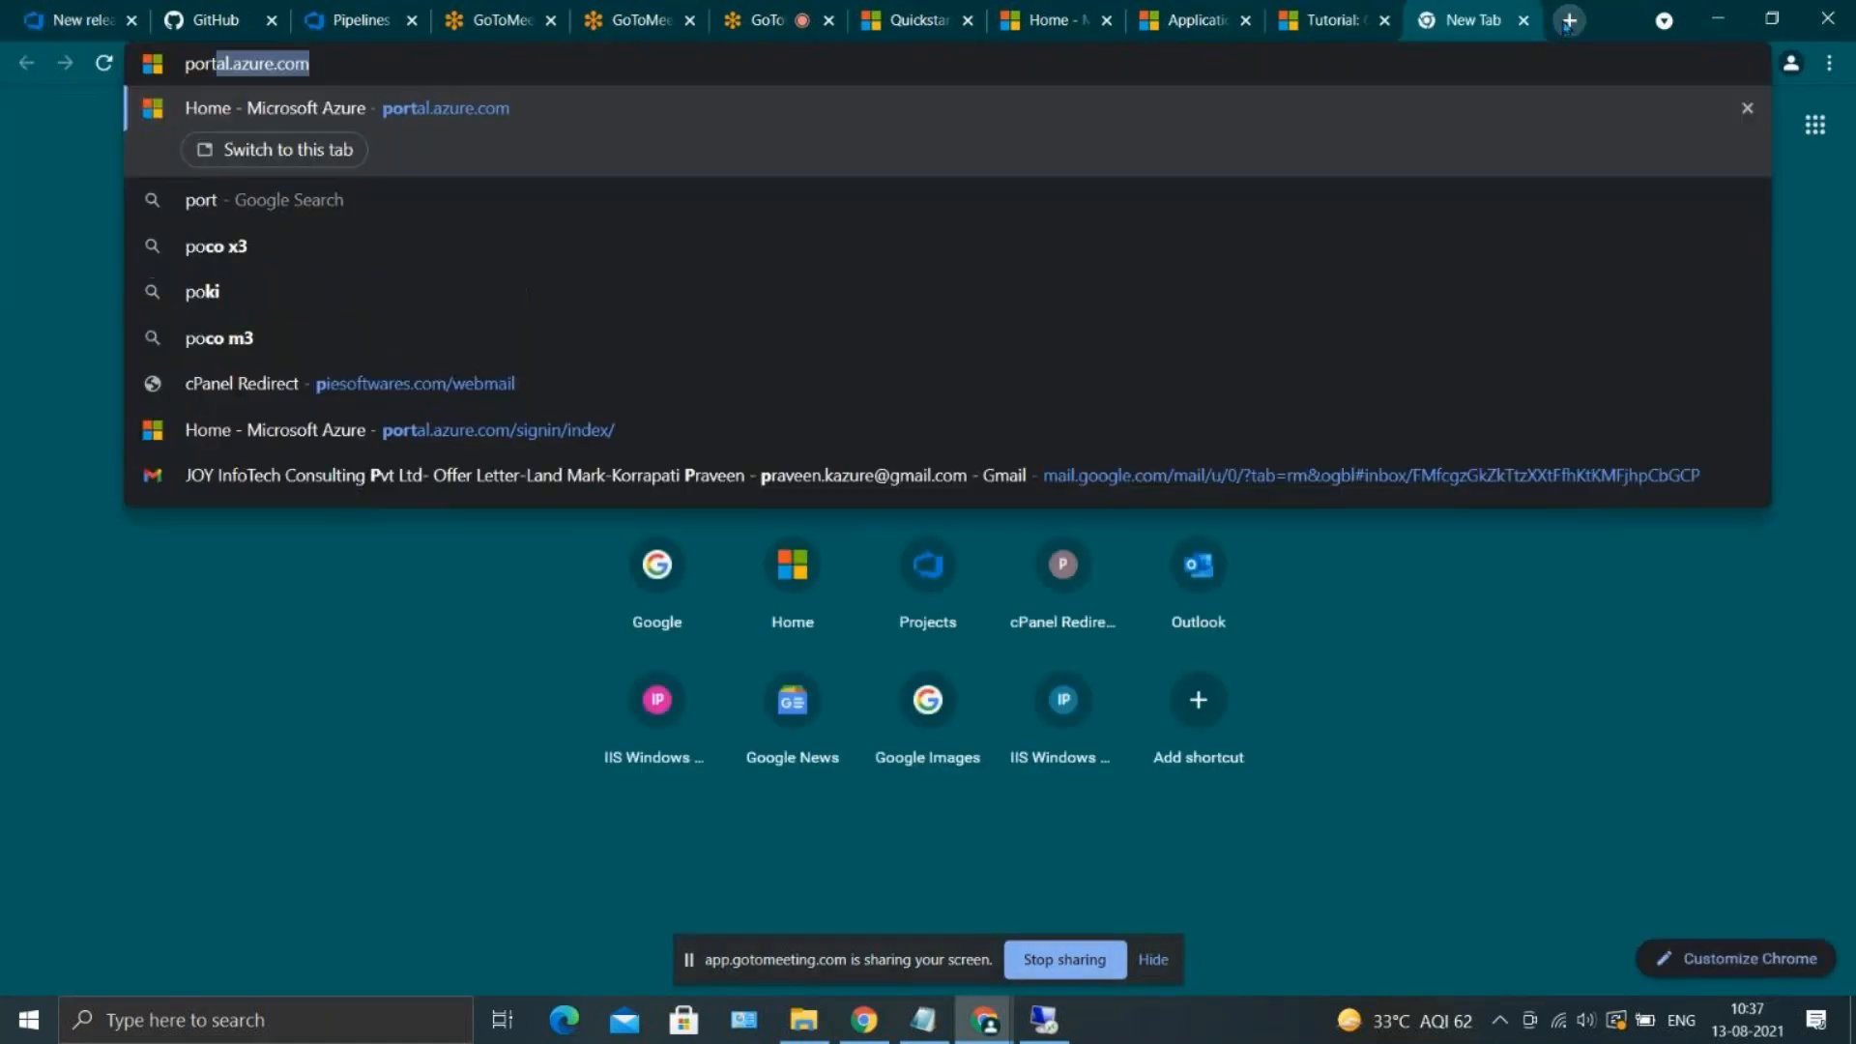
key("Return")
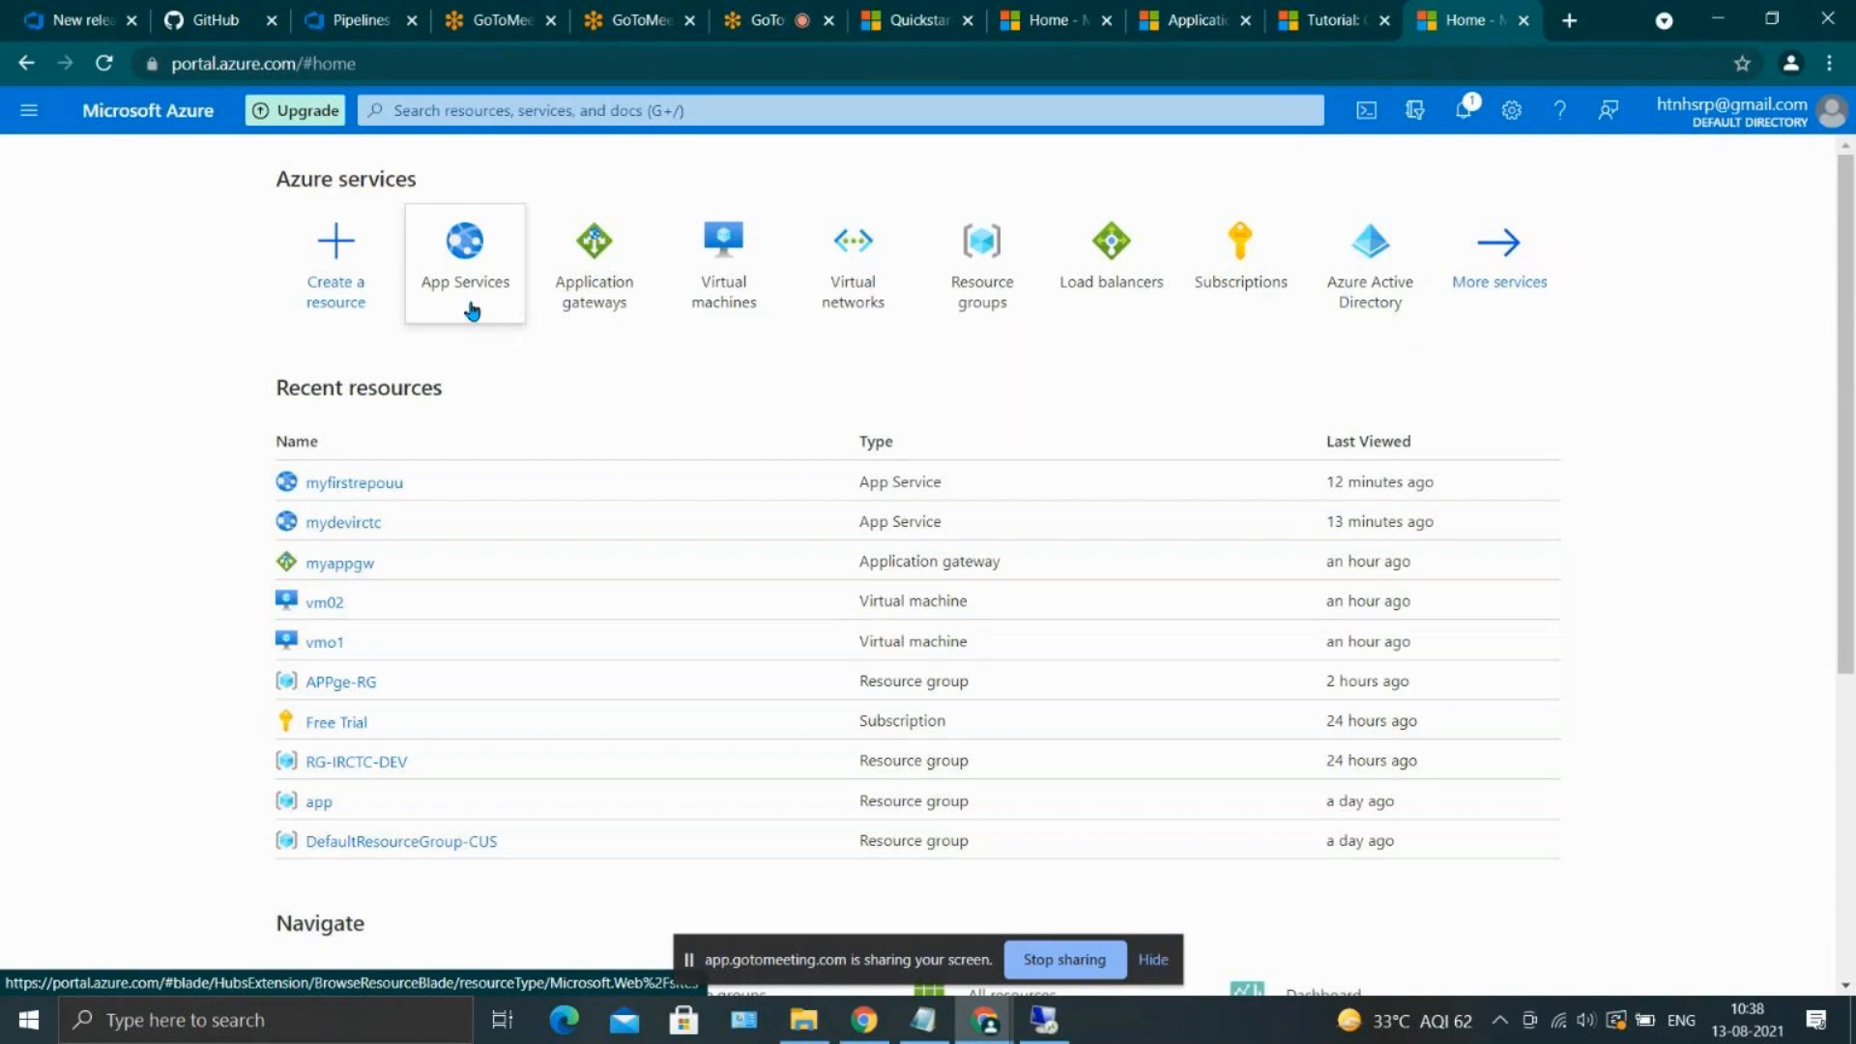
left_click(449, 243)
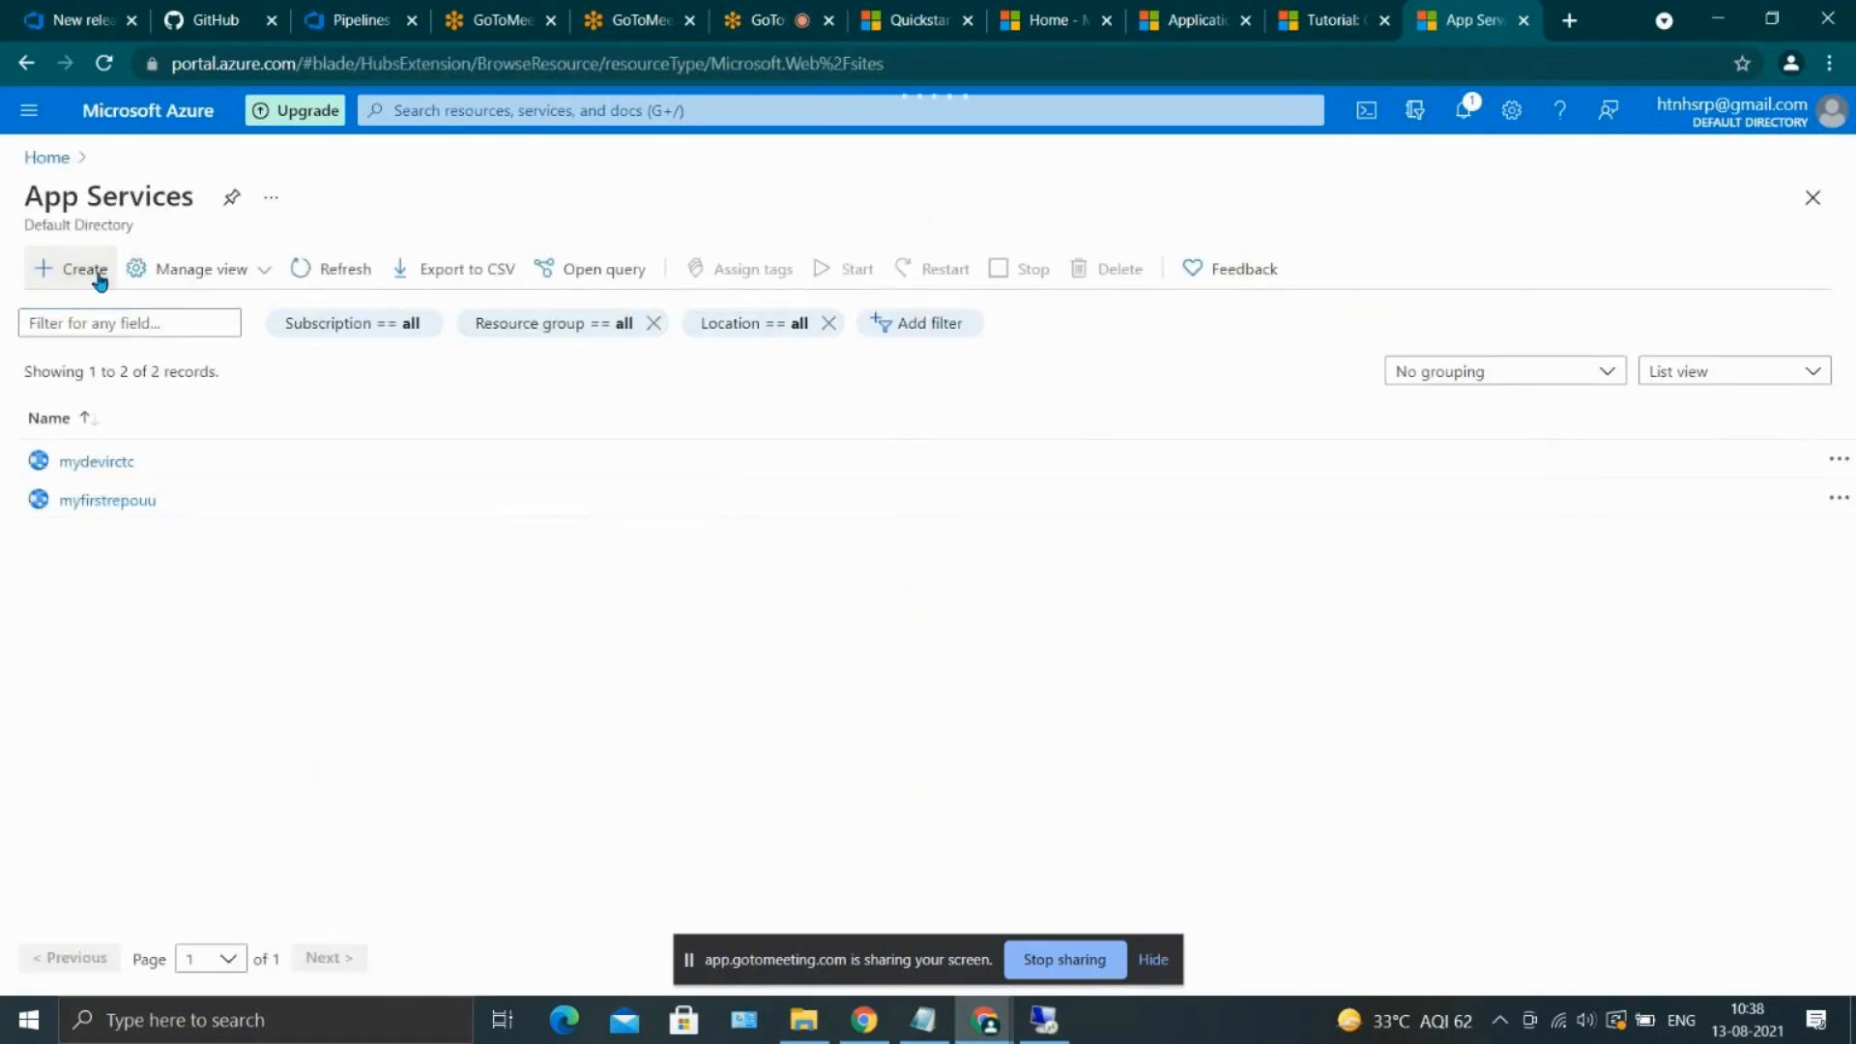
left_click(97, 276)
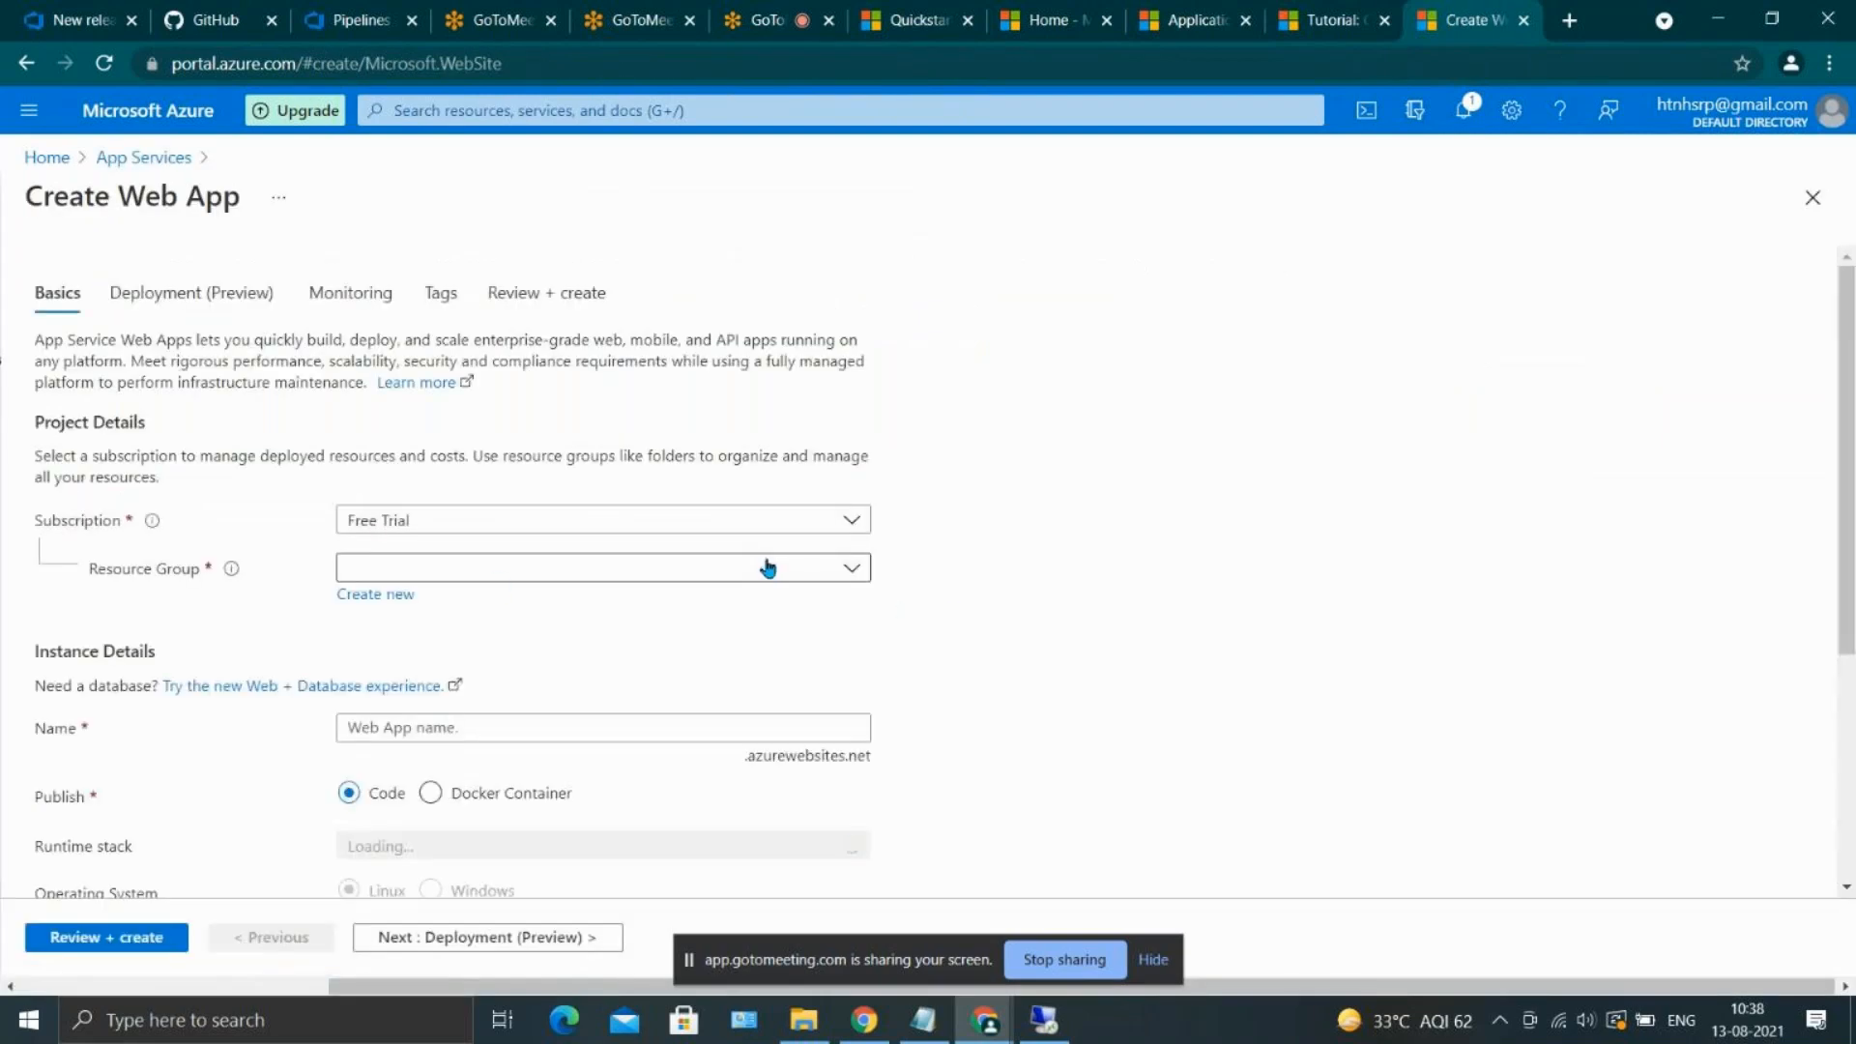
Assign the web app to the existing RG-IRCTC-DEV resource group and look over the other existing groups
left_click(768, 567)
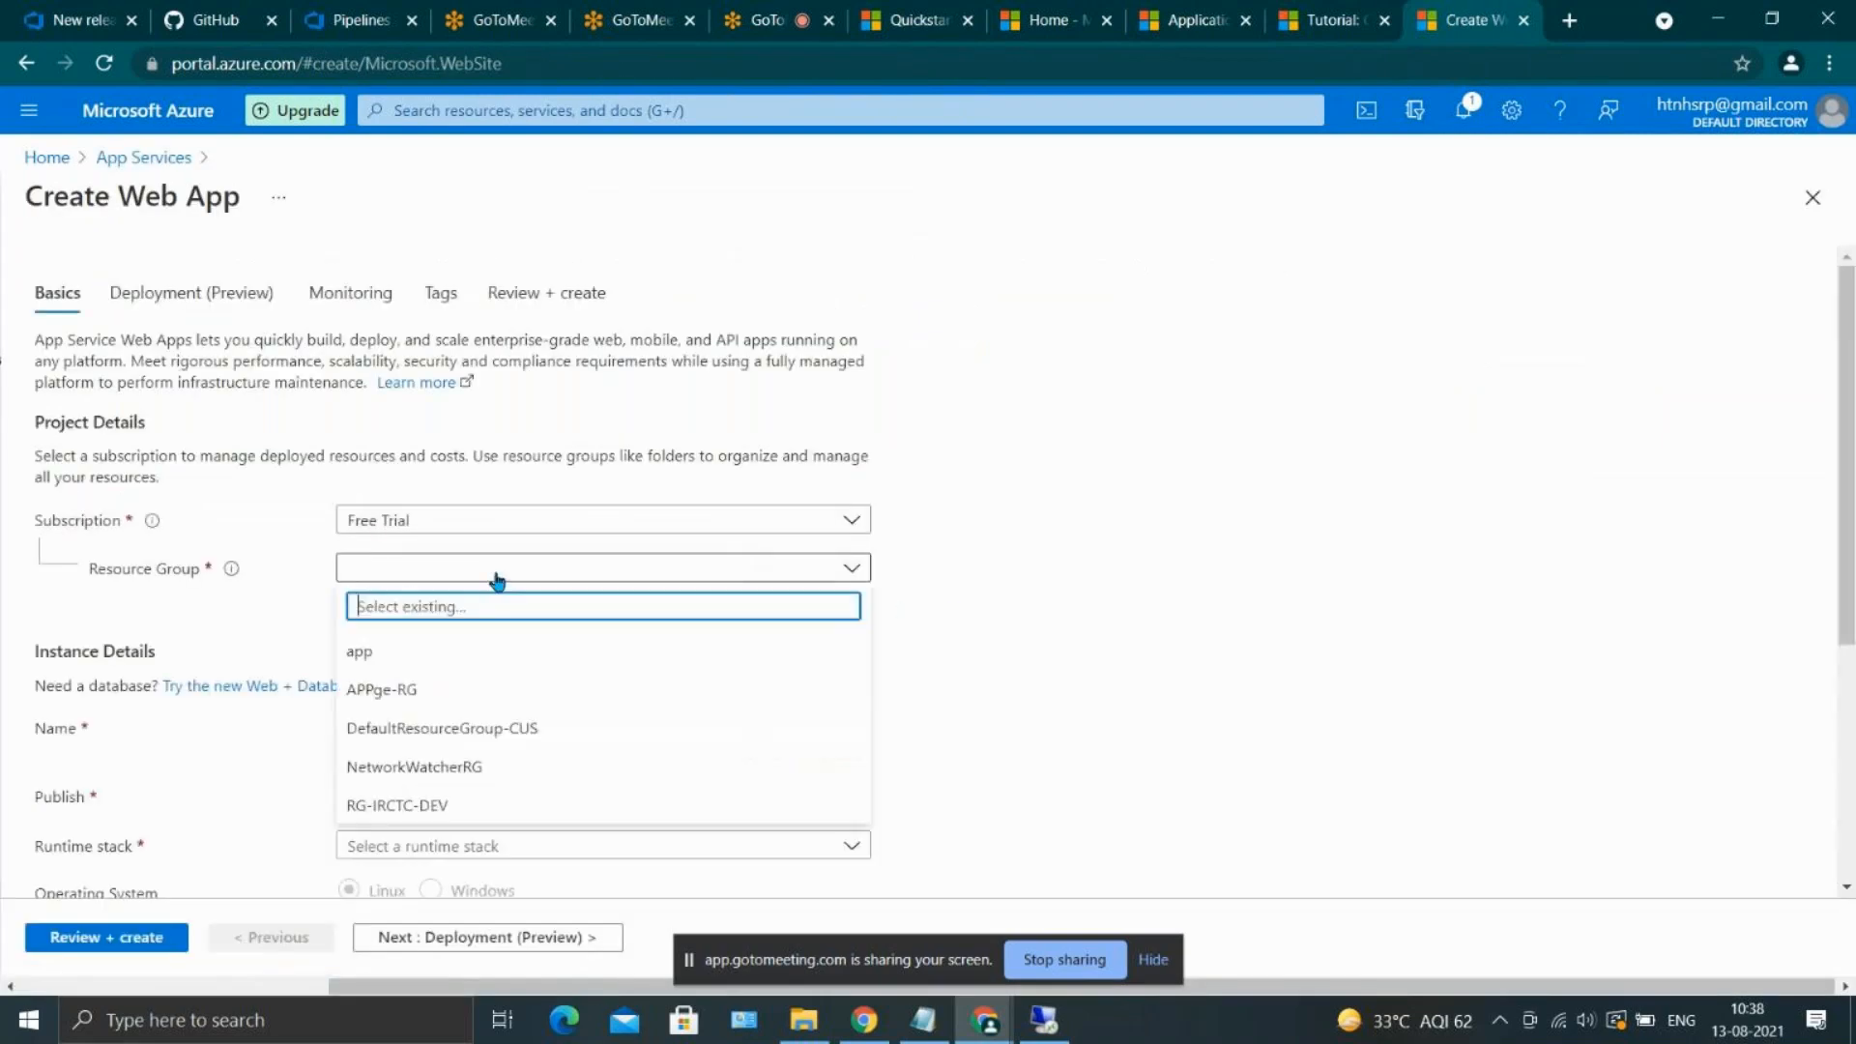
left_click(545, 802)
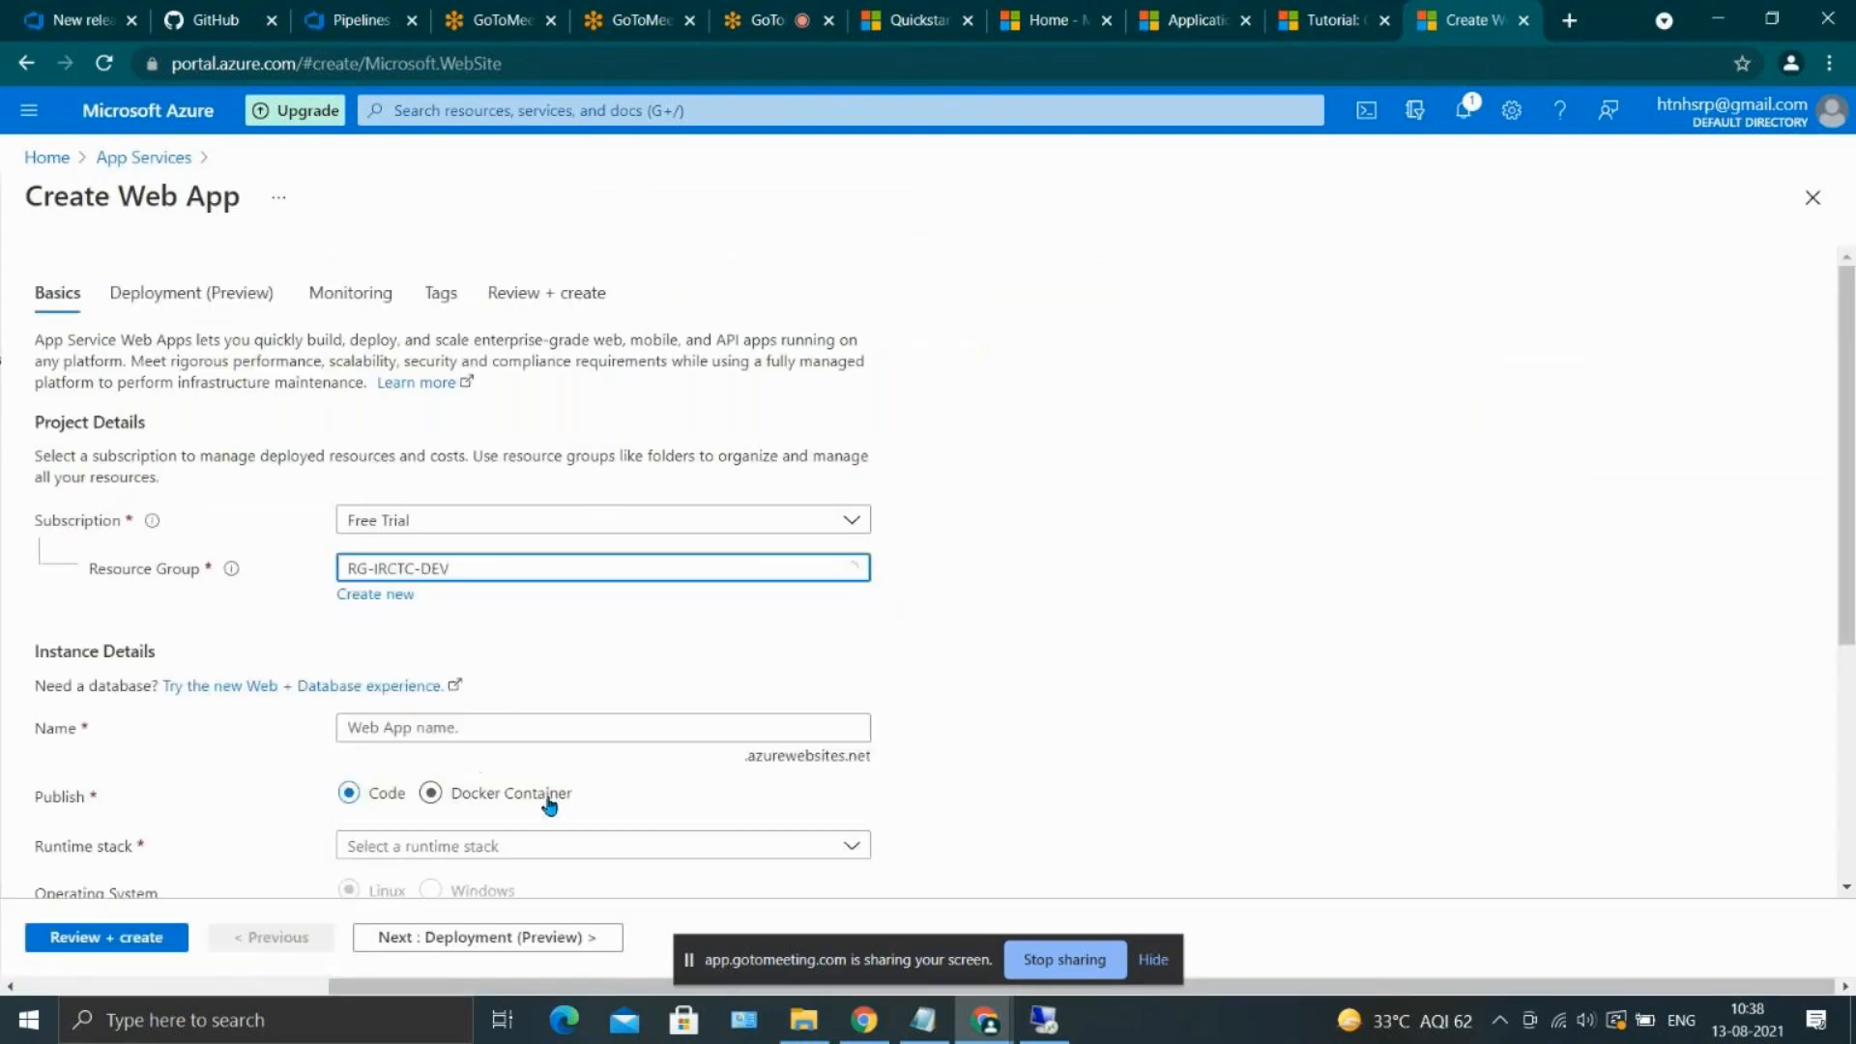
left_click(522, 577)
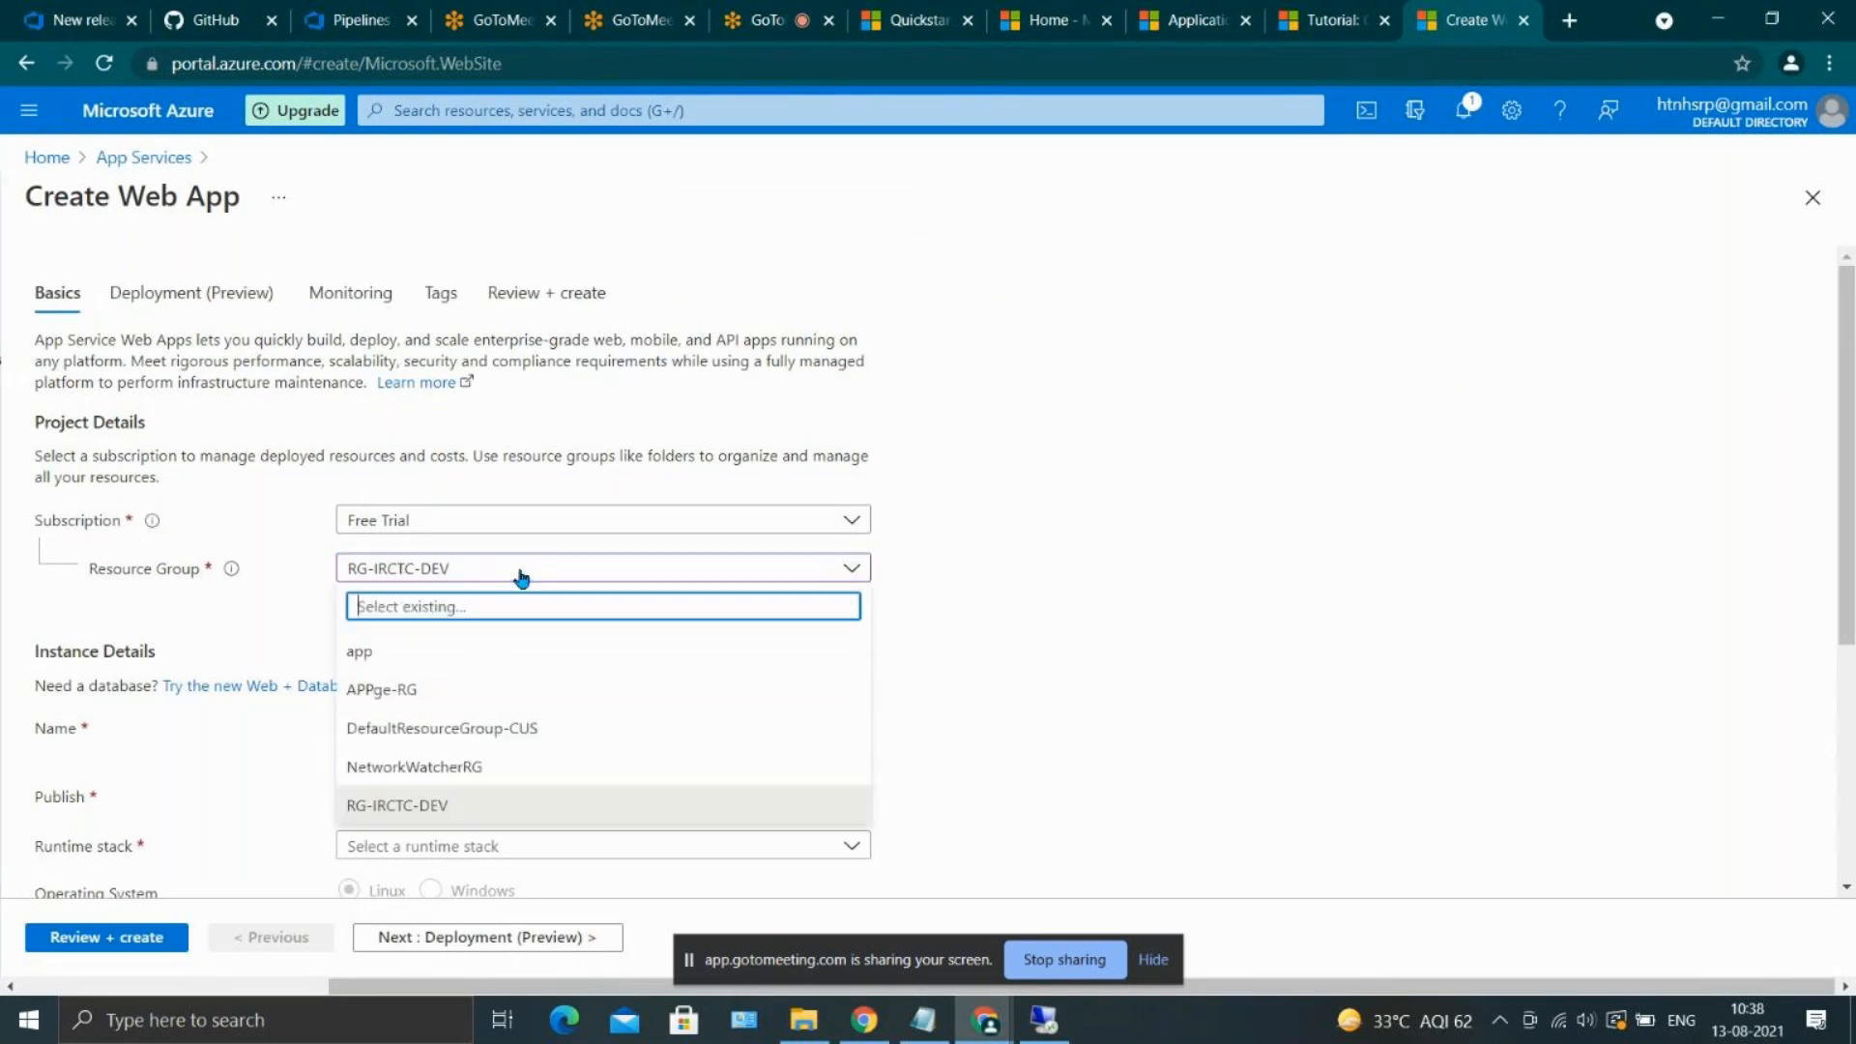
left_click(522, 577)
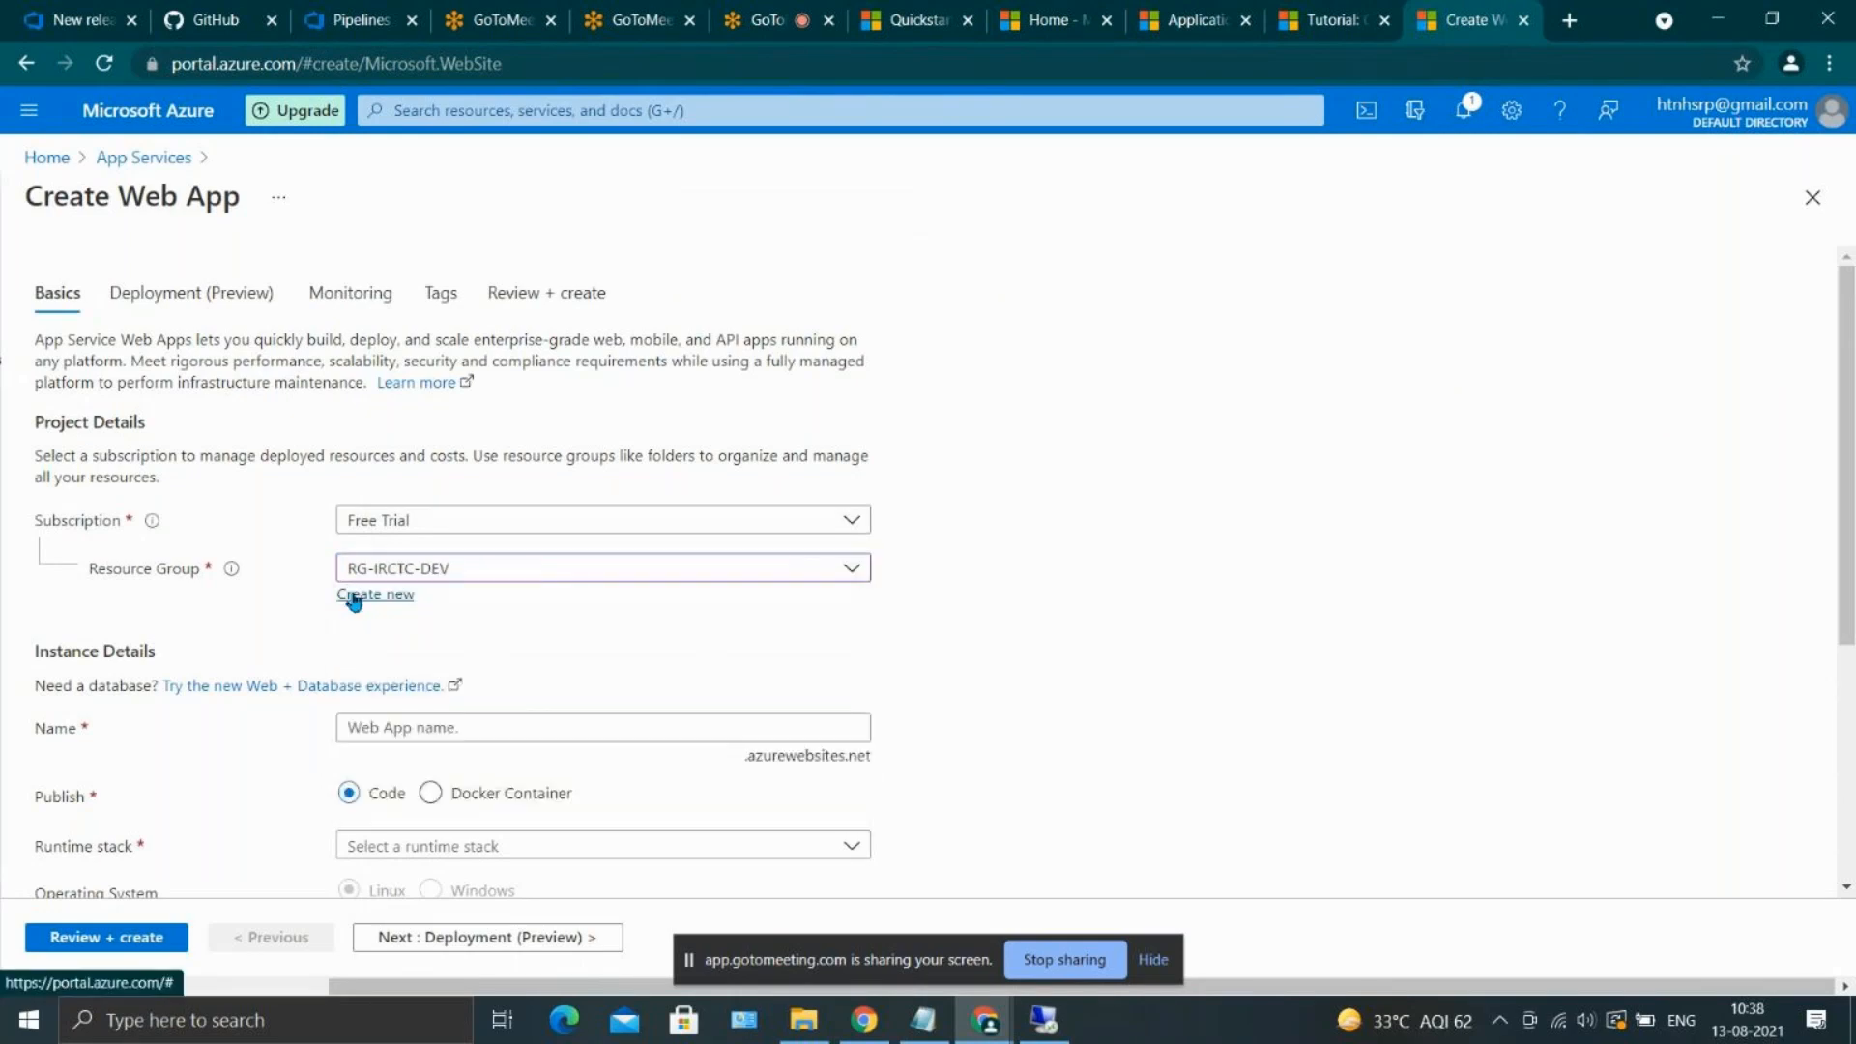
Create a new resource group named RG-IRCTC-QA for the web app
left_click(353, 598)
type("RG")
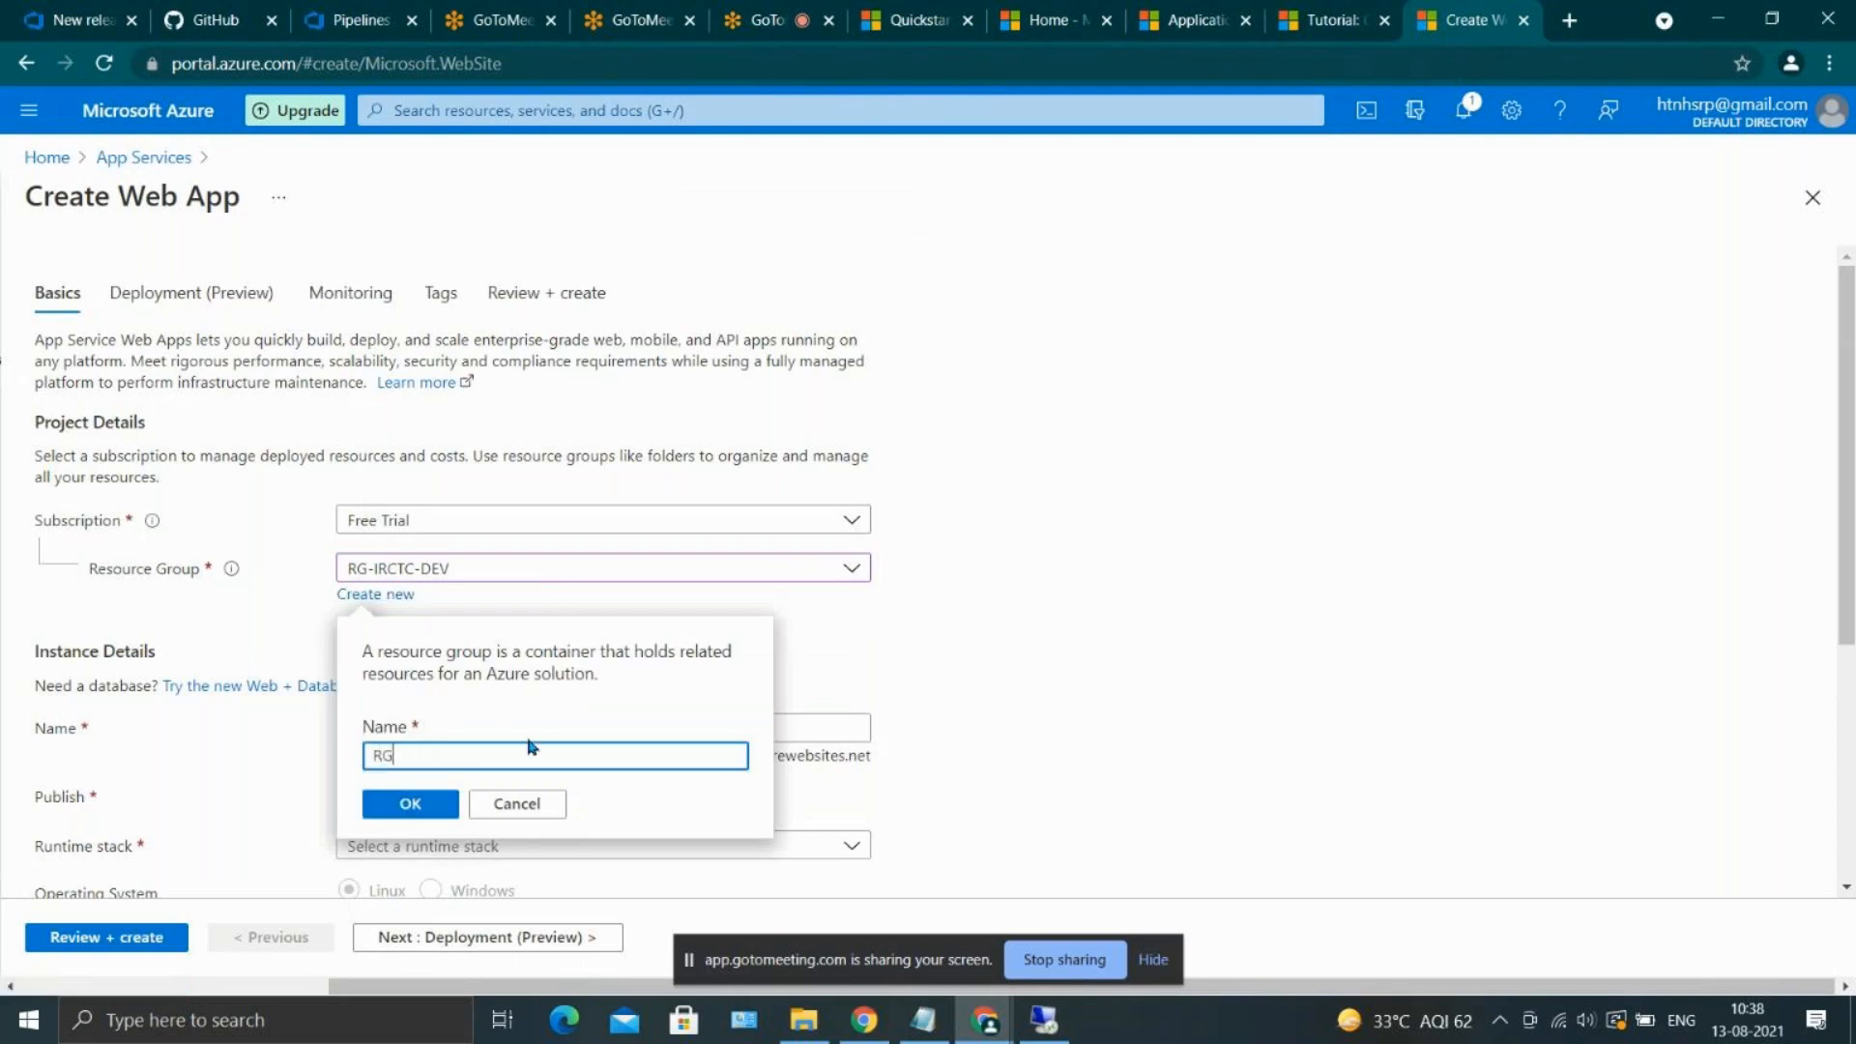
type("-IRCTC-QA")
left_click(433, 805)
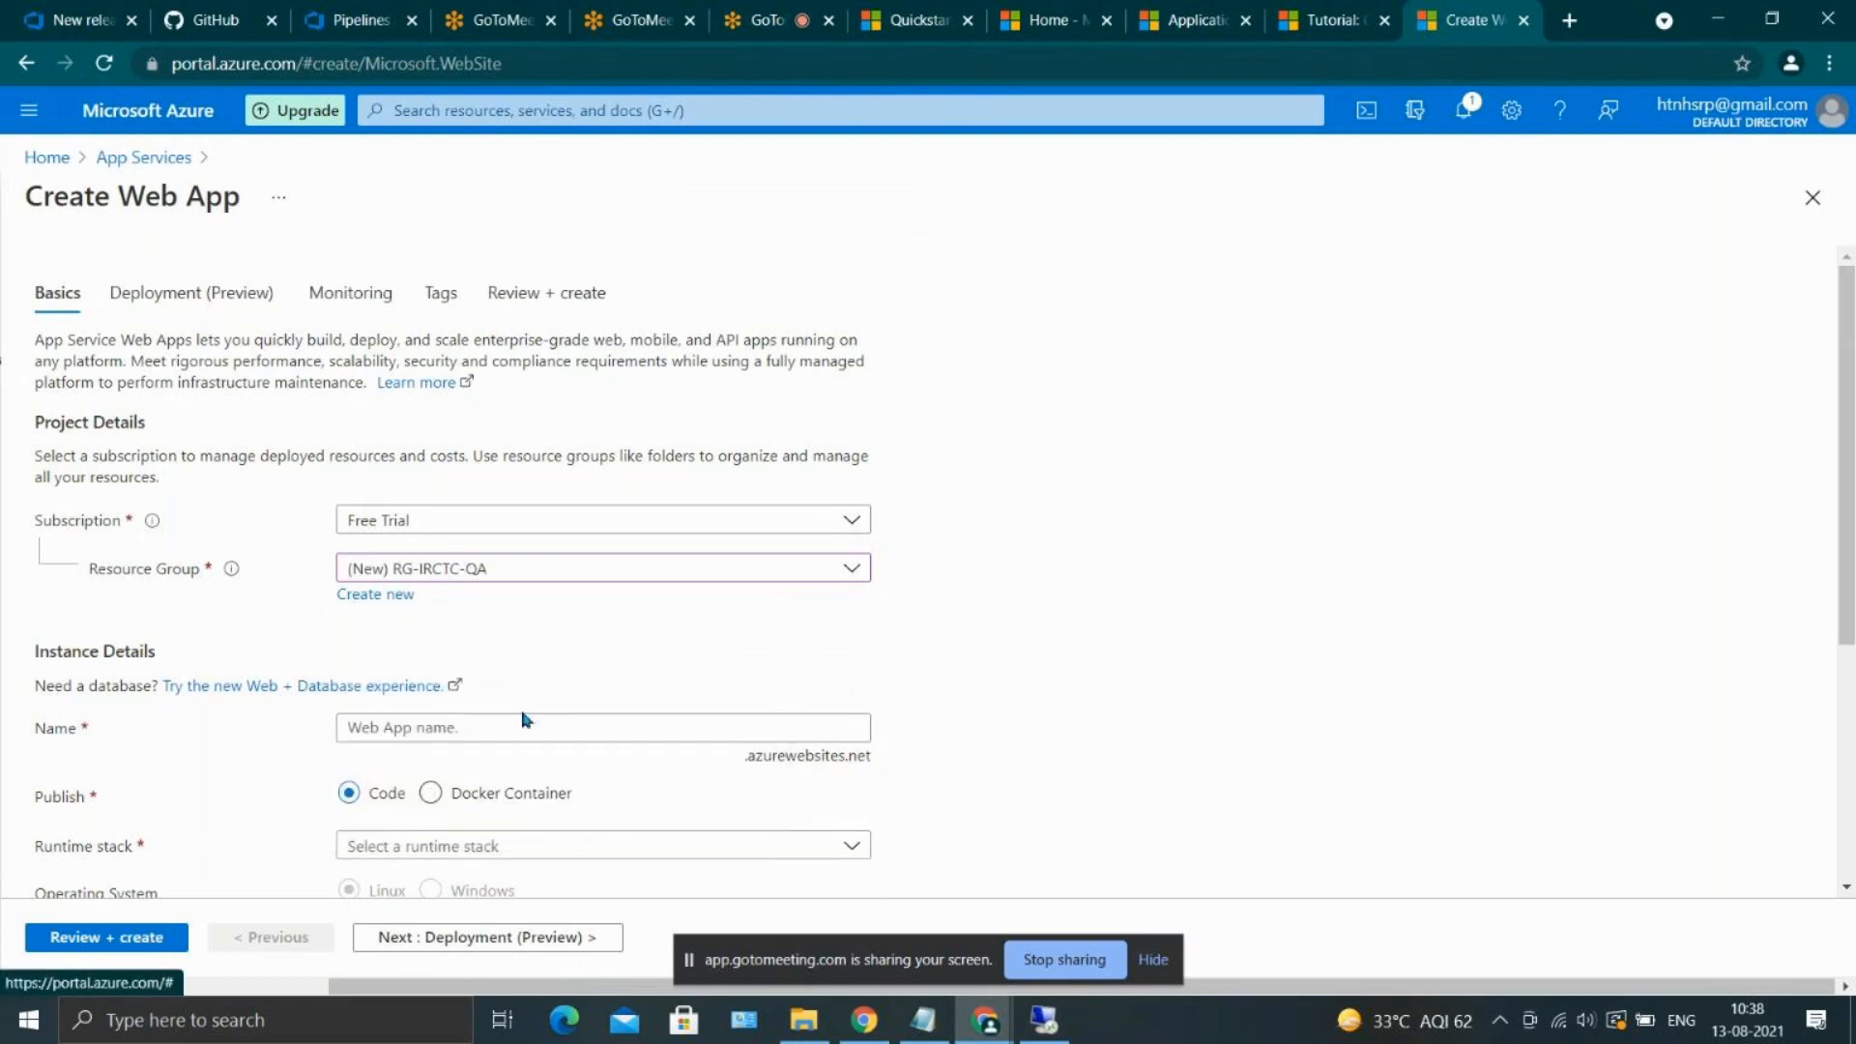
Enter myqairct as the web app's name in the instance details
scroll(525, 720, "down", 2)
scroll(525, 721, "down", 1)
left_click(379, 576)
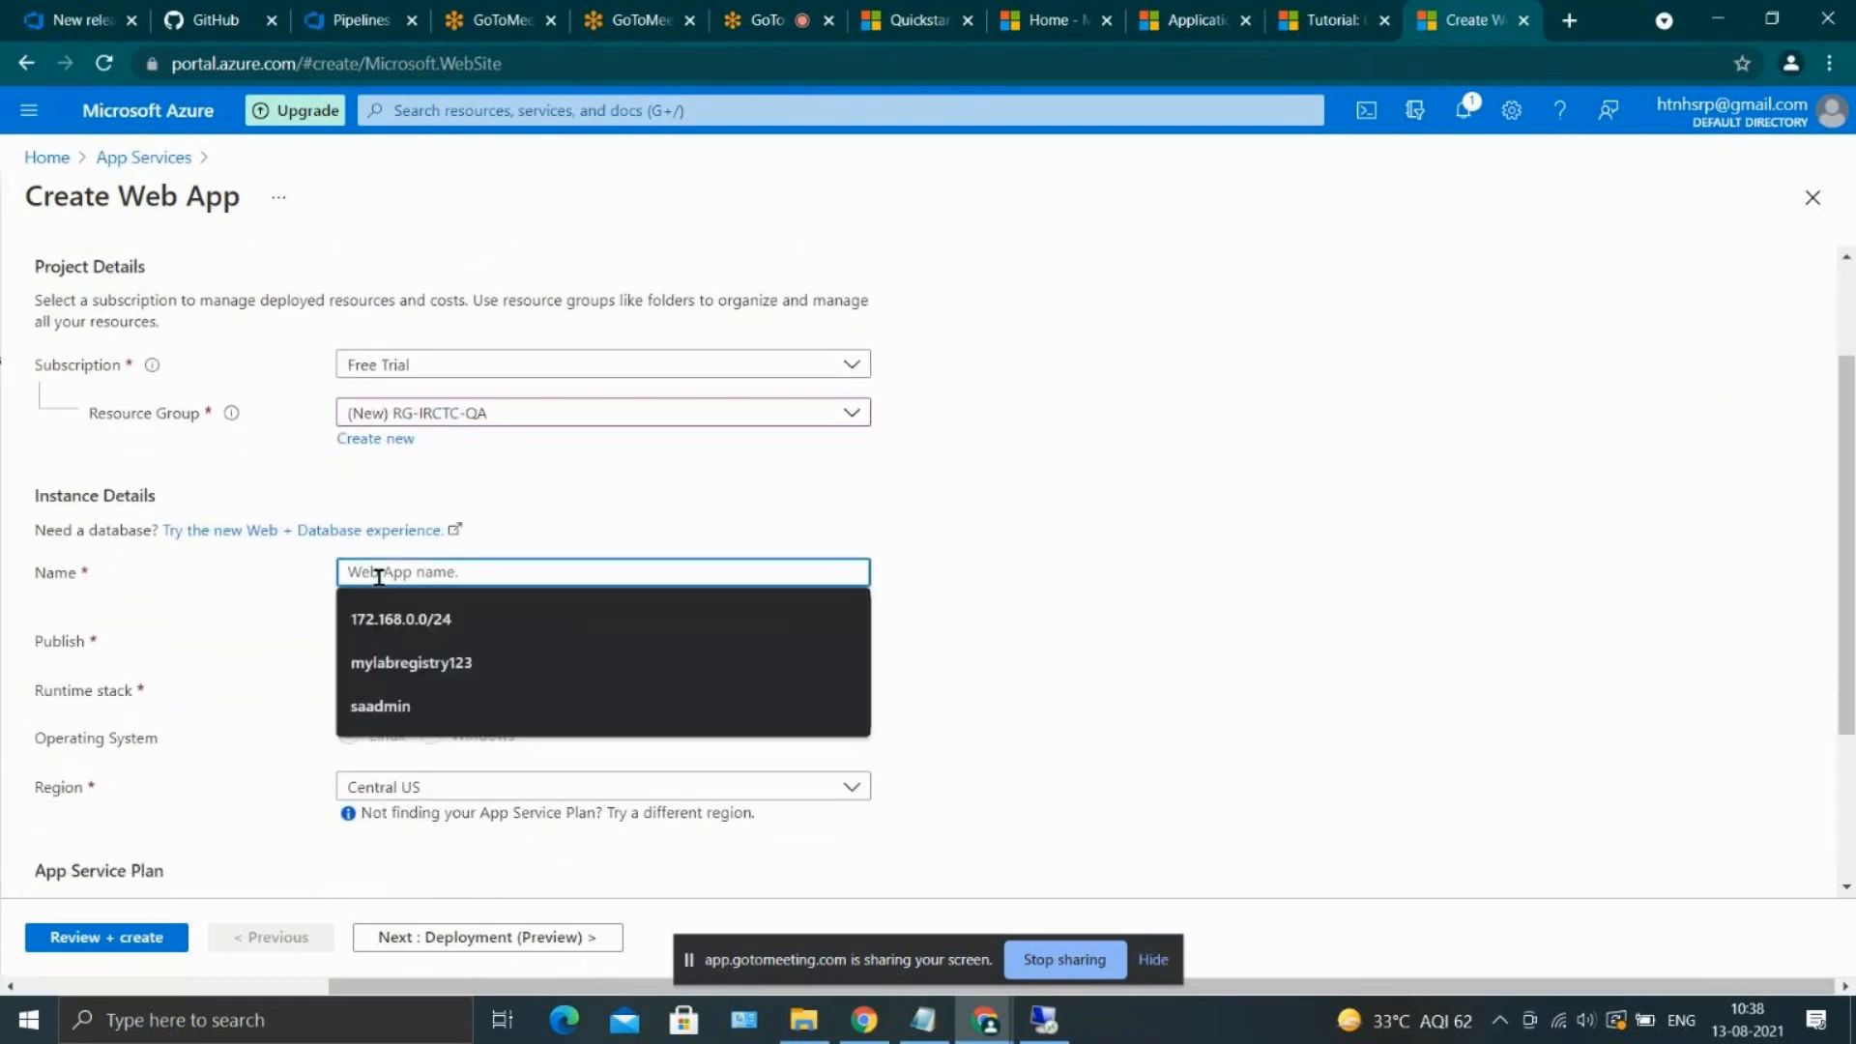
type("my")
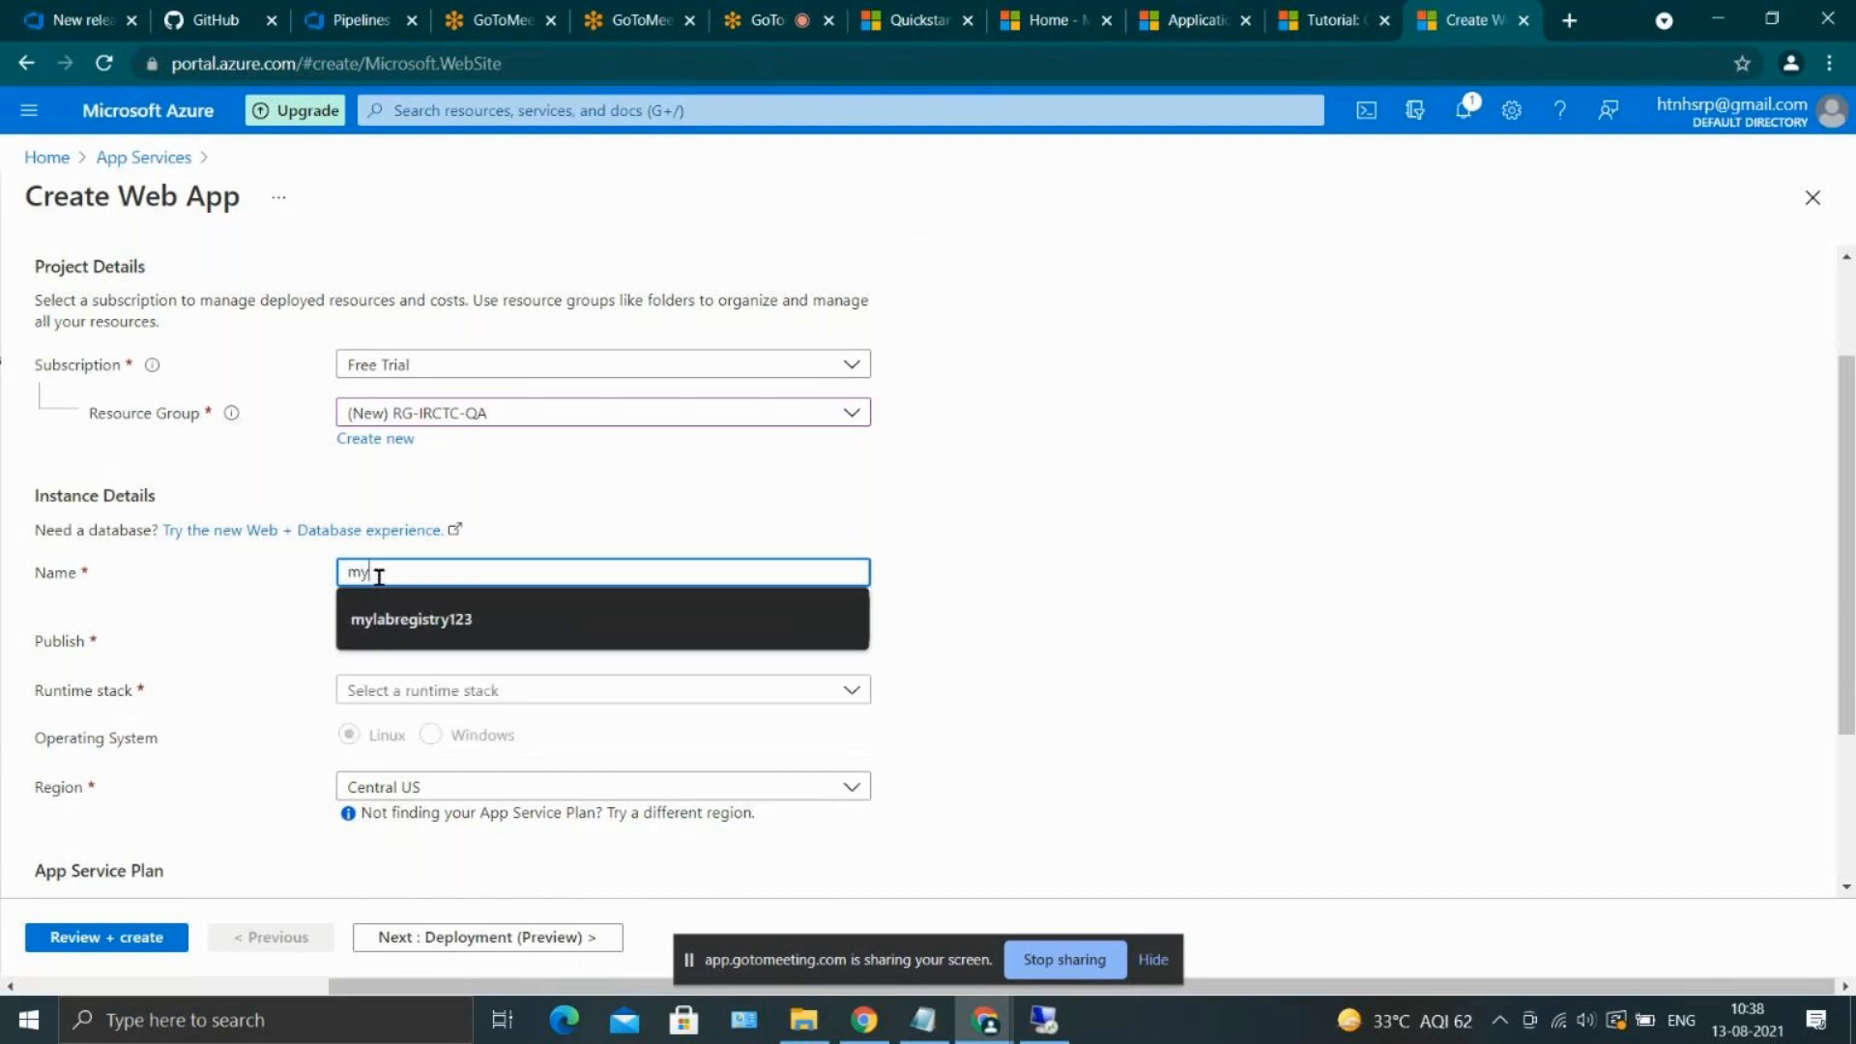
type("qairct")
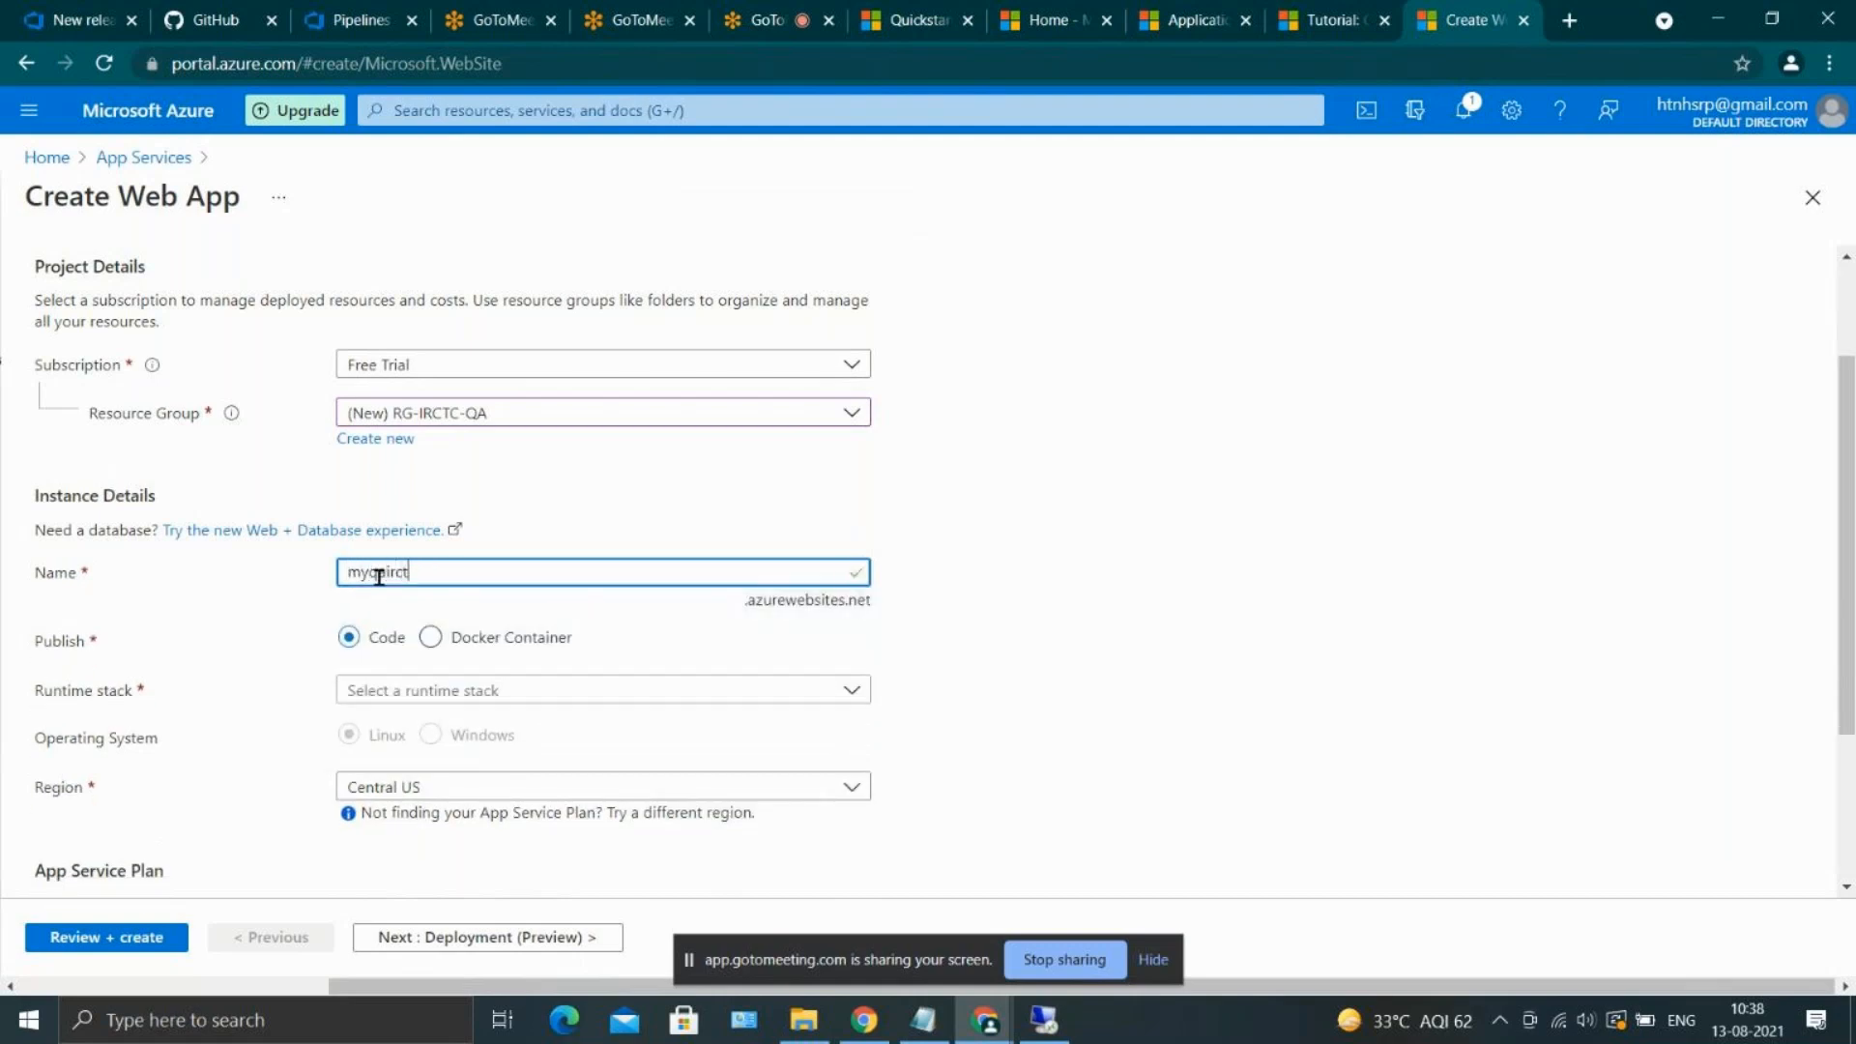
scroll(1048, 629, "down", 1)
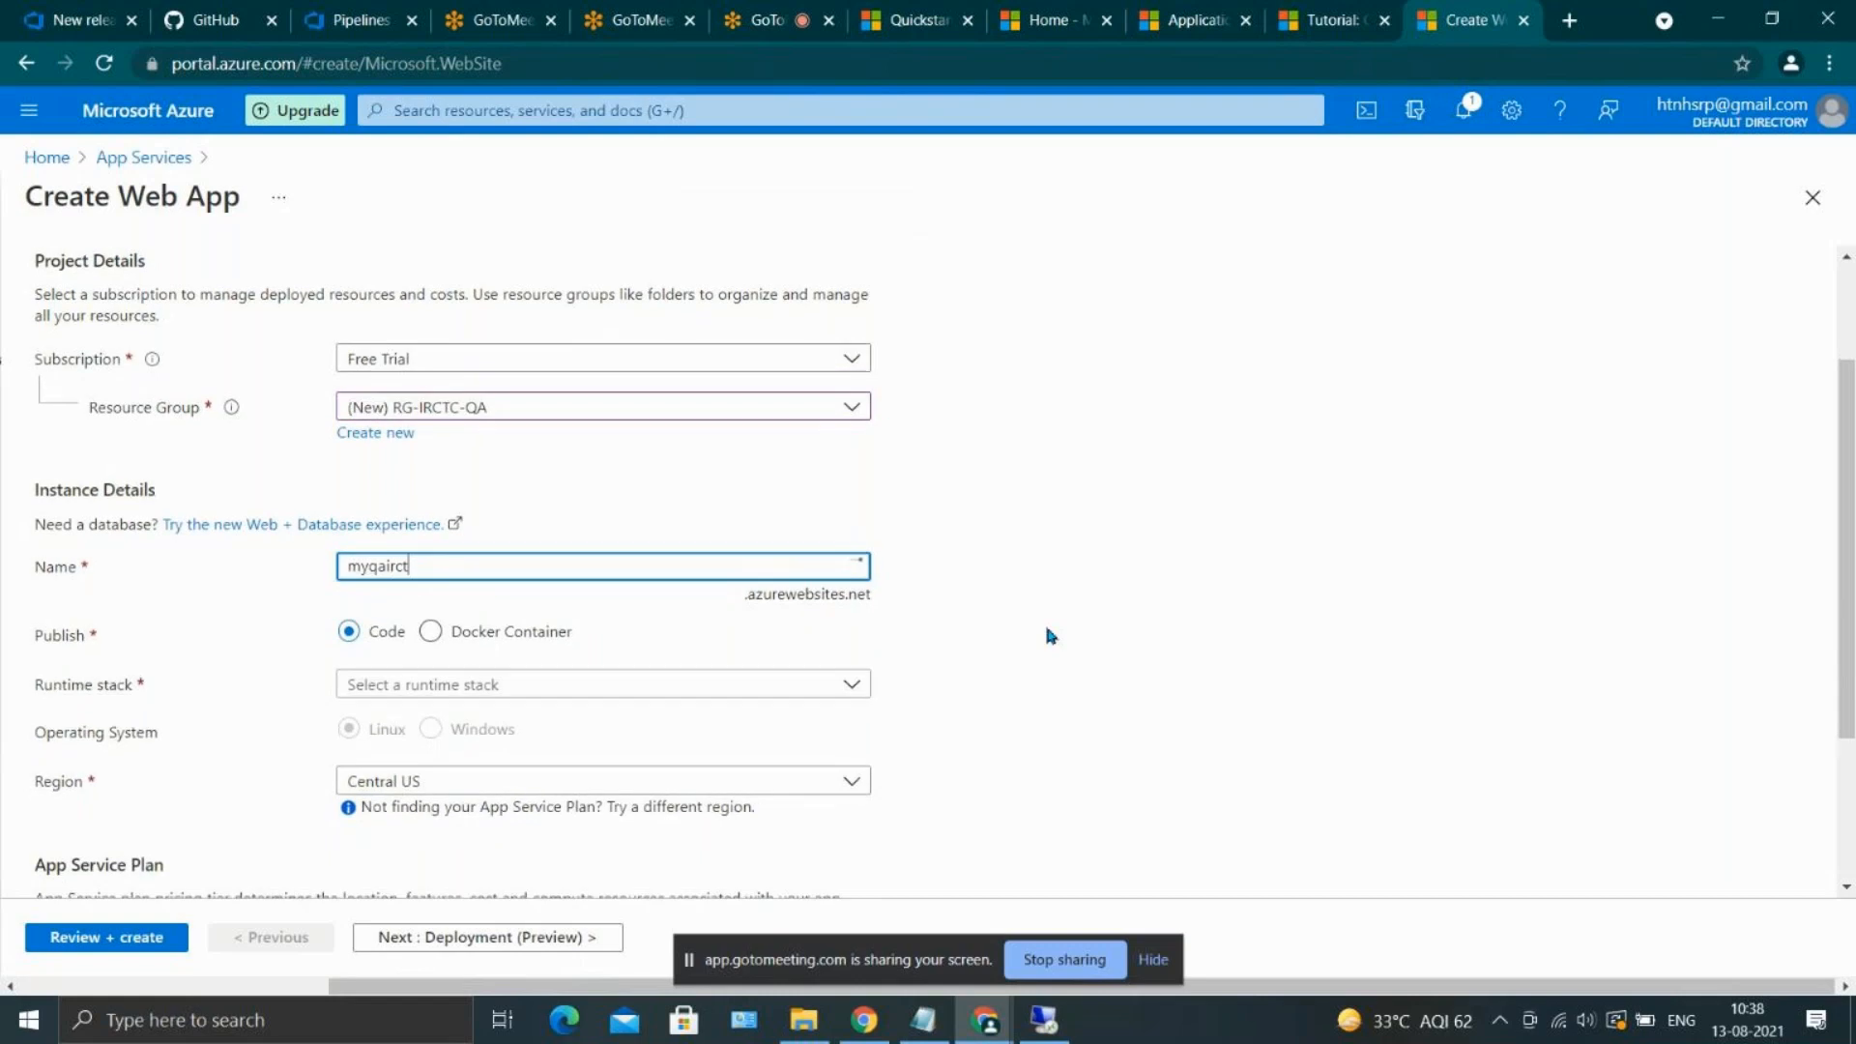
Choose ASP.NET V4.8 as the web app's runtime stack, keeping the other settings, and create the web app
scroll(1044, 621, "down", 3)
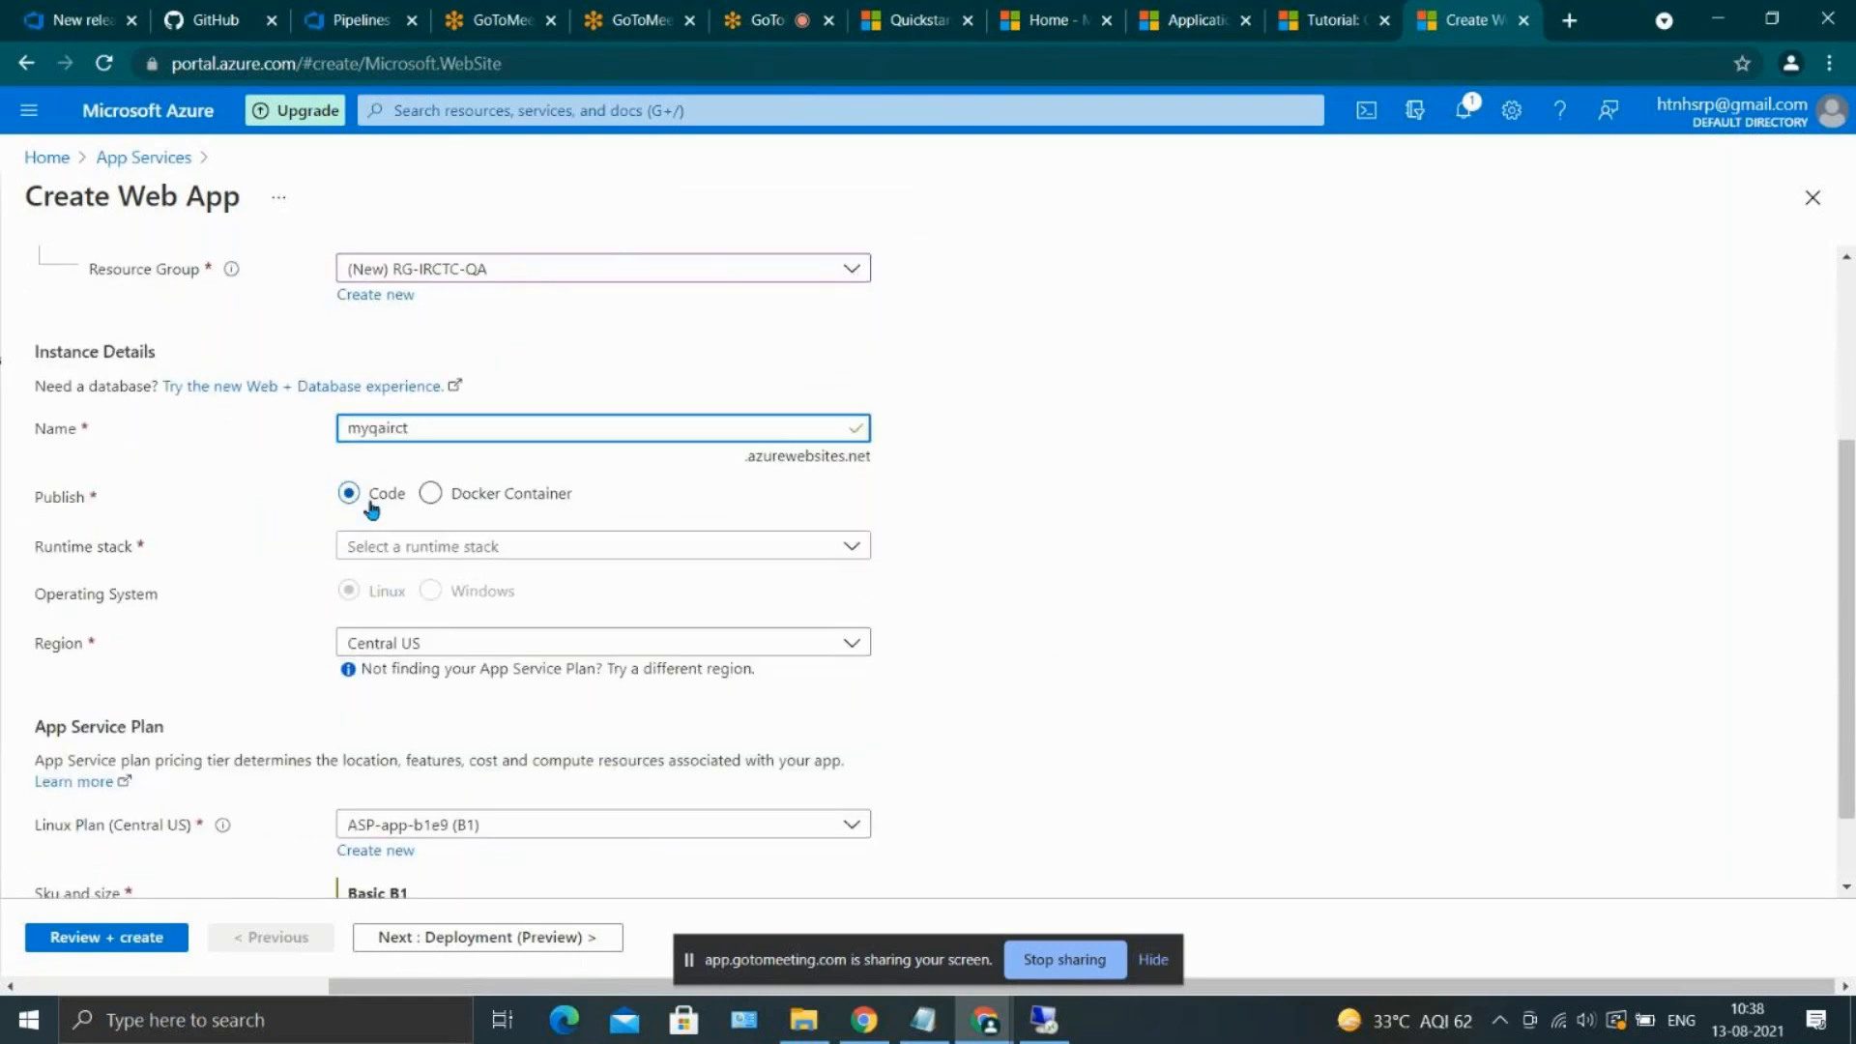
left_click(444, 546)
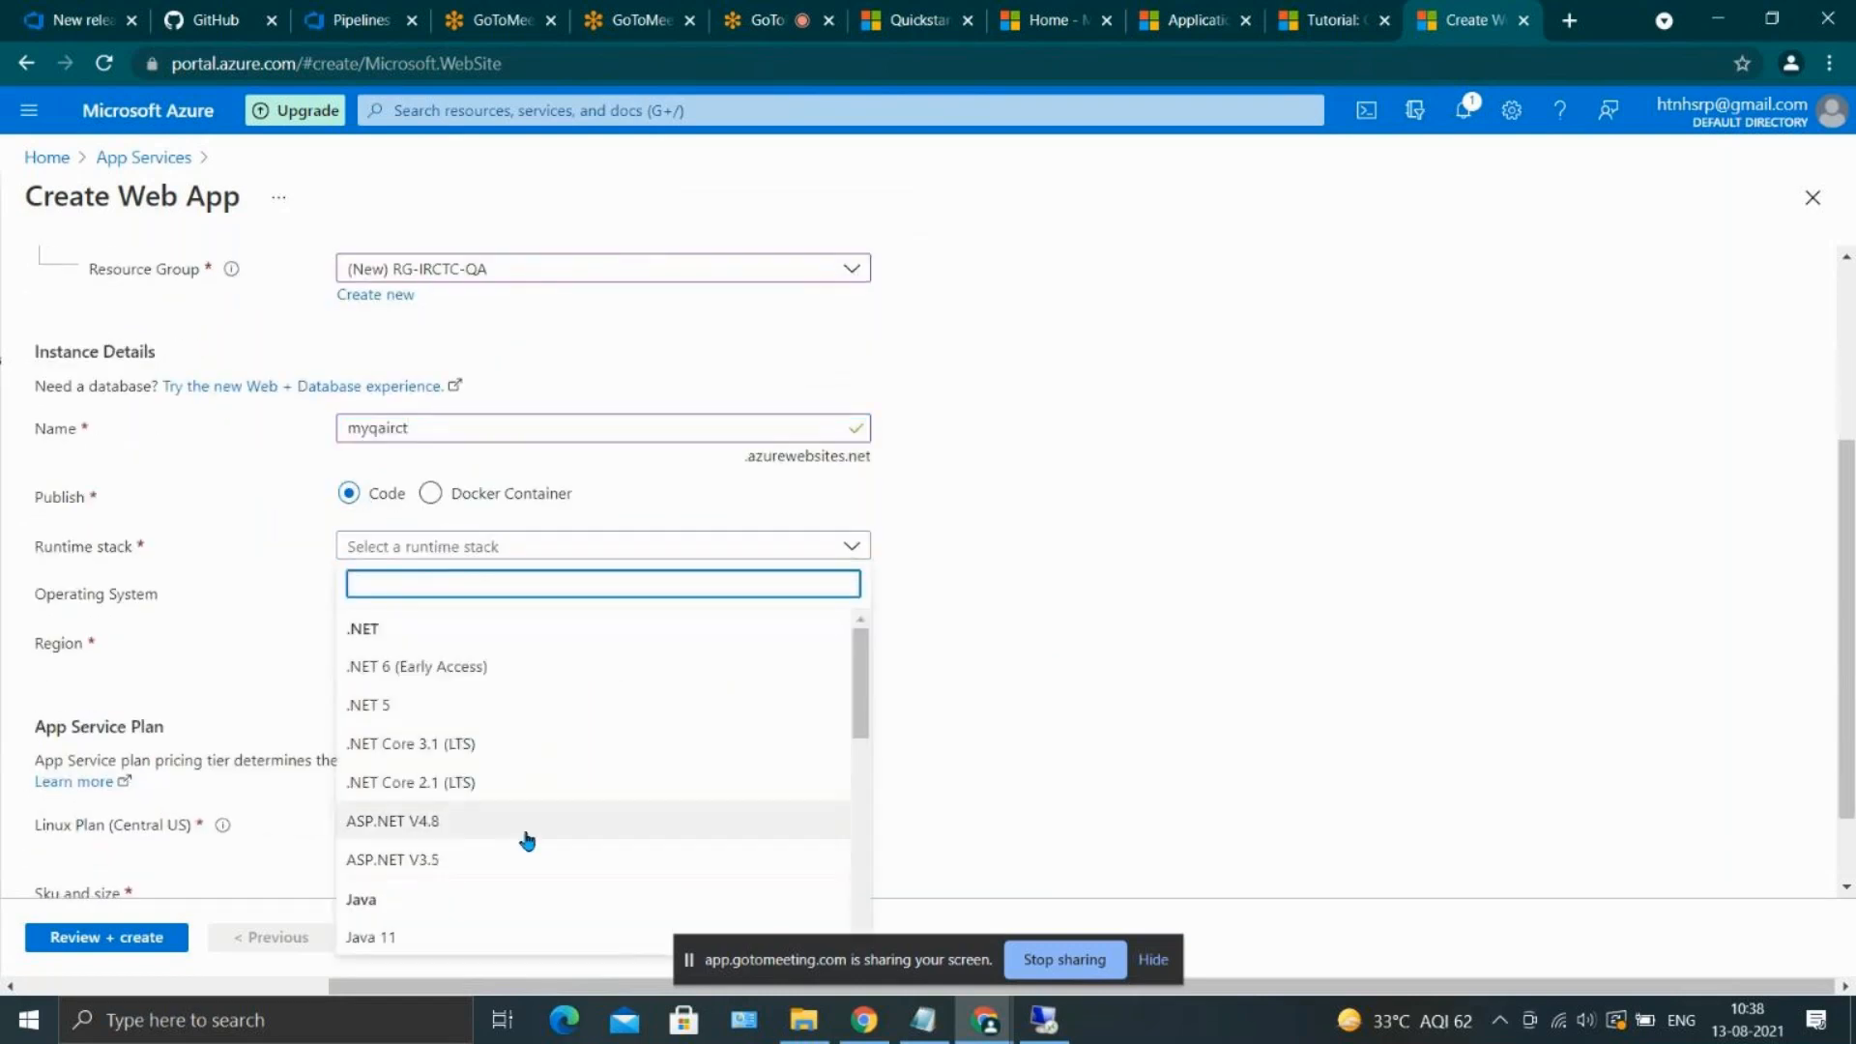
left_click(520, 837)
scroll(522, 842, "down", 2)
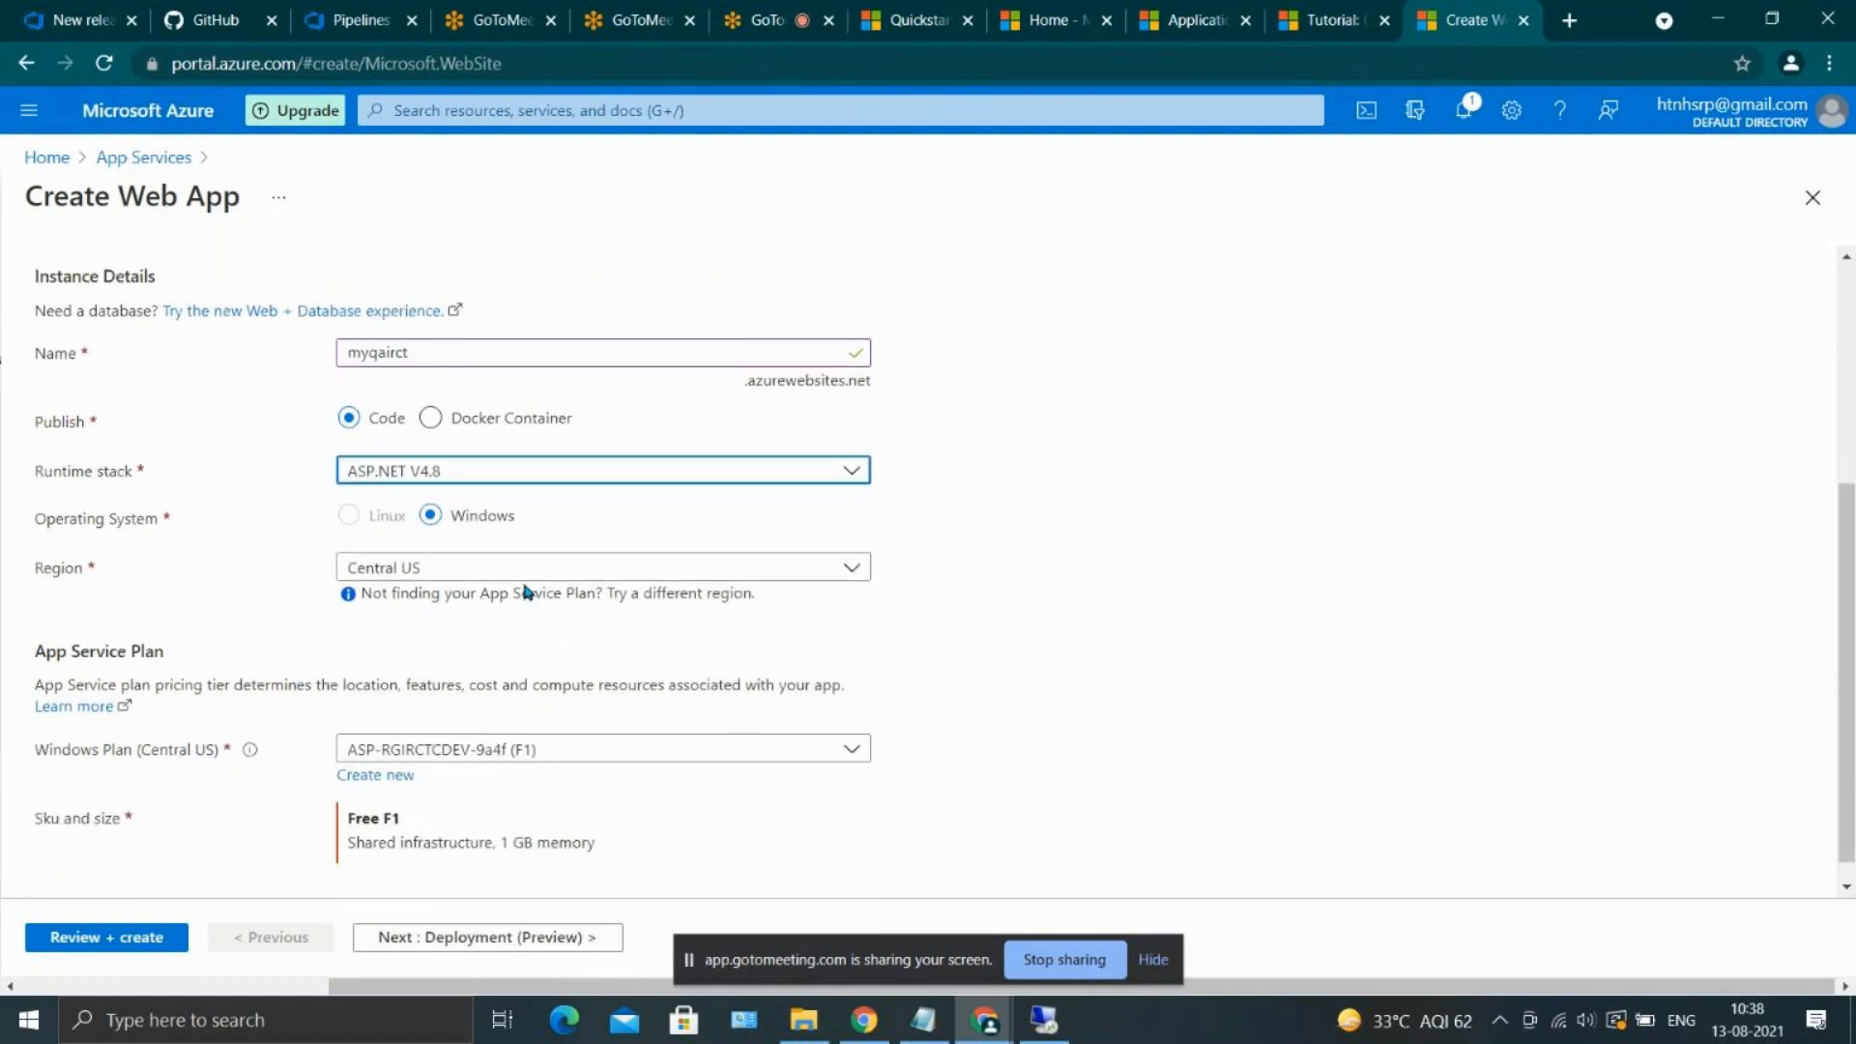
scroll(526, 592, "down", 1)
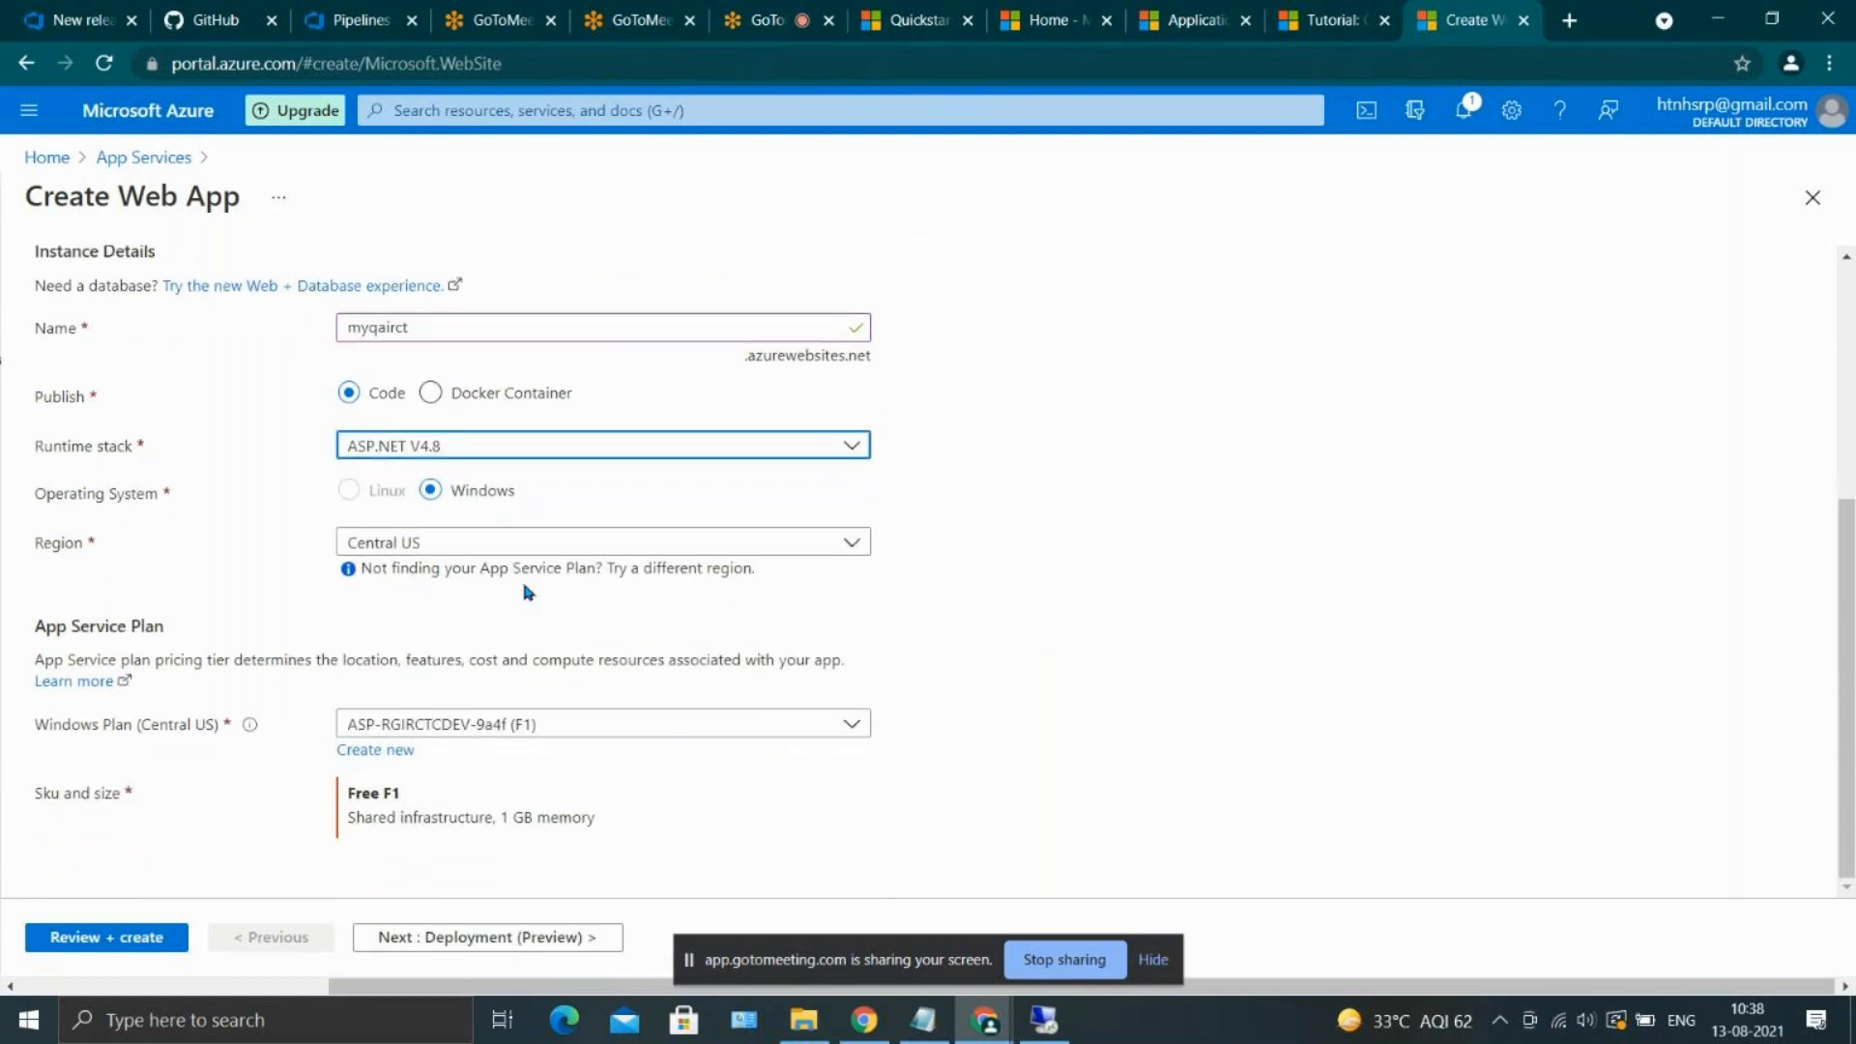
left_click(164, 945)
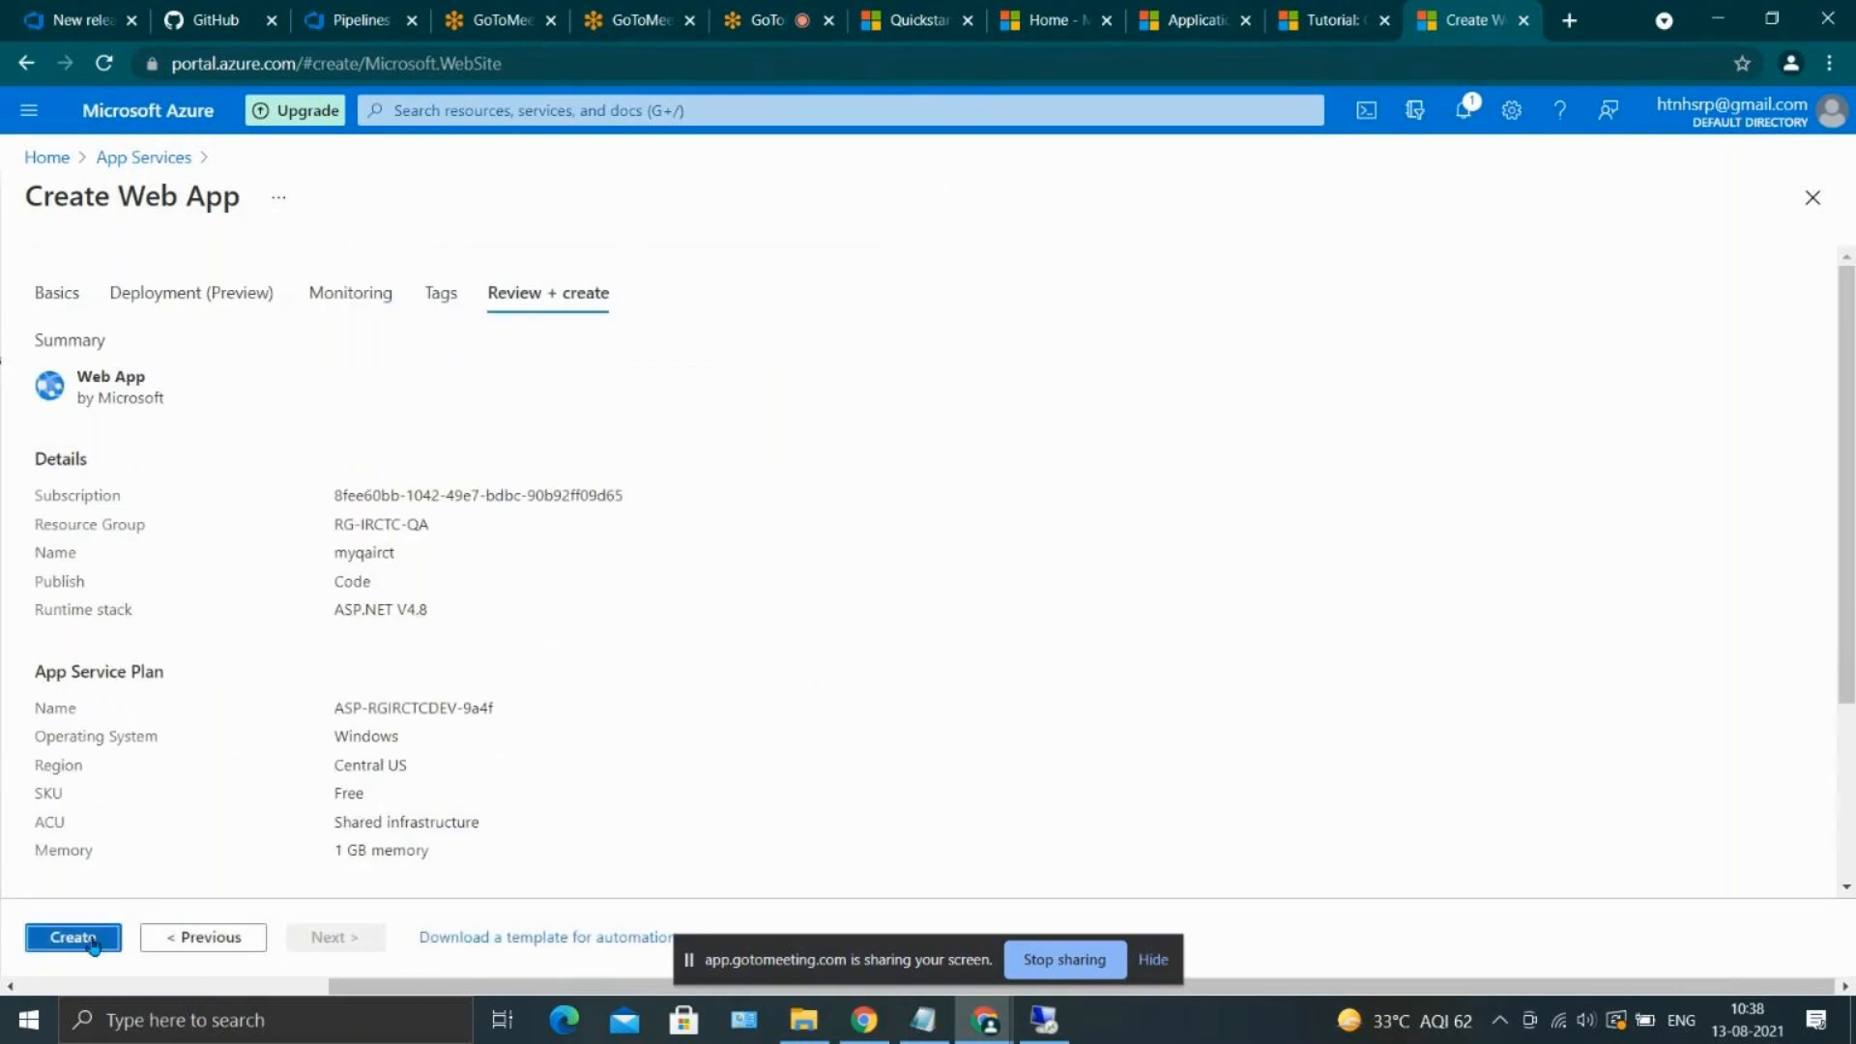
left_click(92, 940)
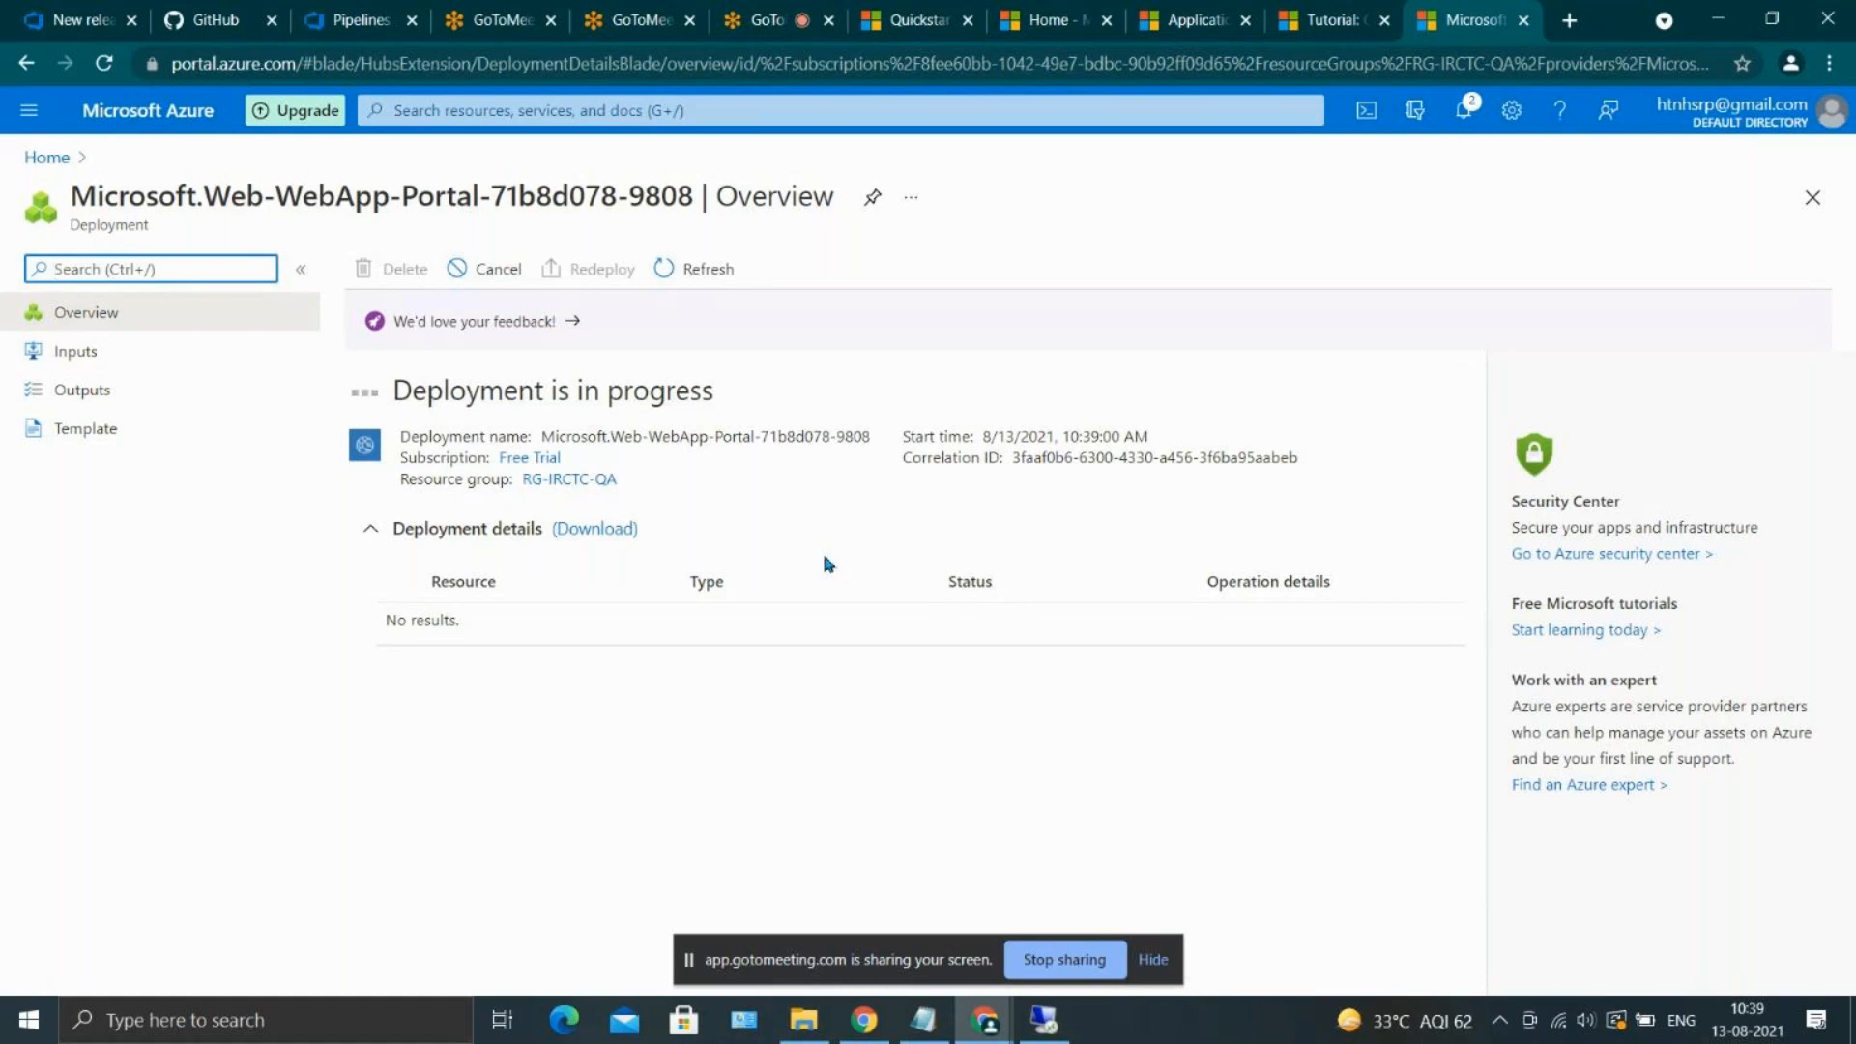
left_click(825, 558)
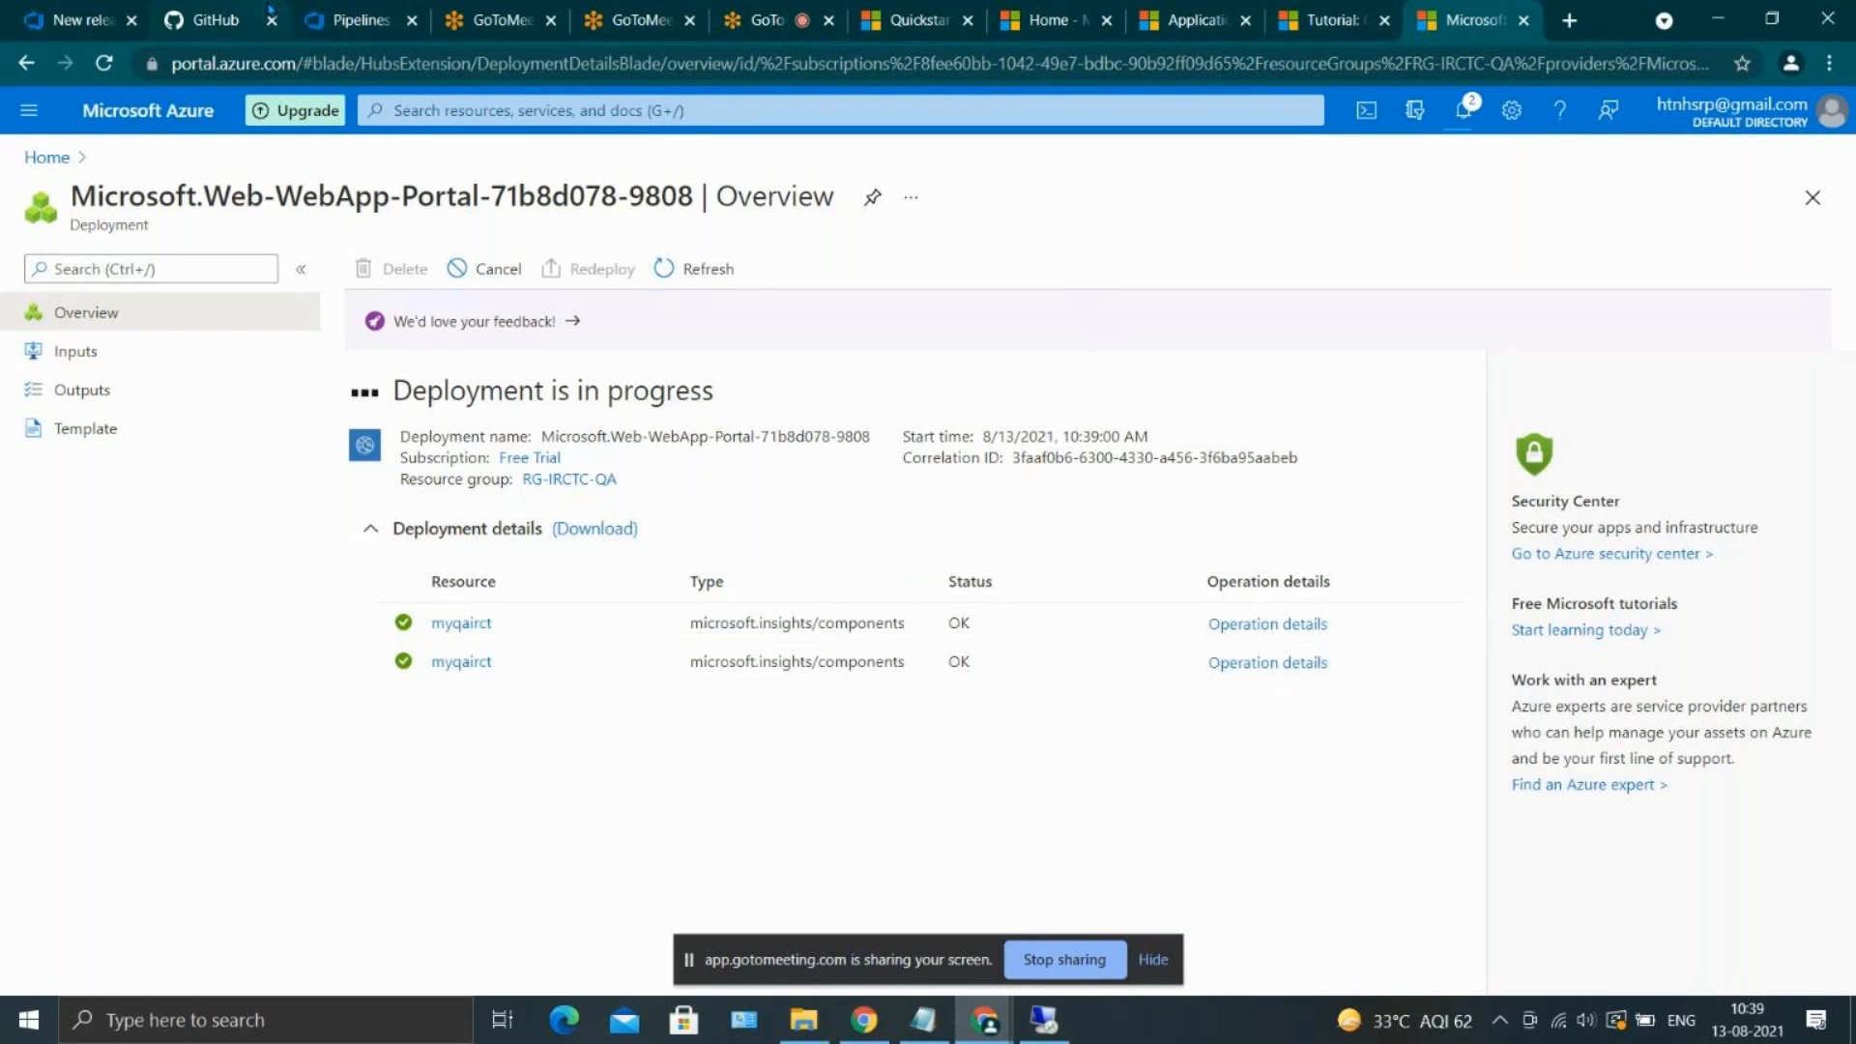
Check the QA stage's missing App Service setting in Azure DevOps and the web app's deployment status in the Azure portal notifications
left_click(348, 19)
left_click(82, 11)
left_click(648, 553)
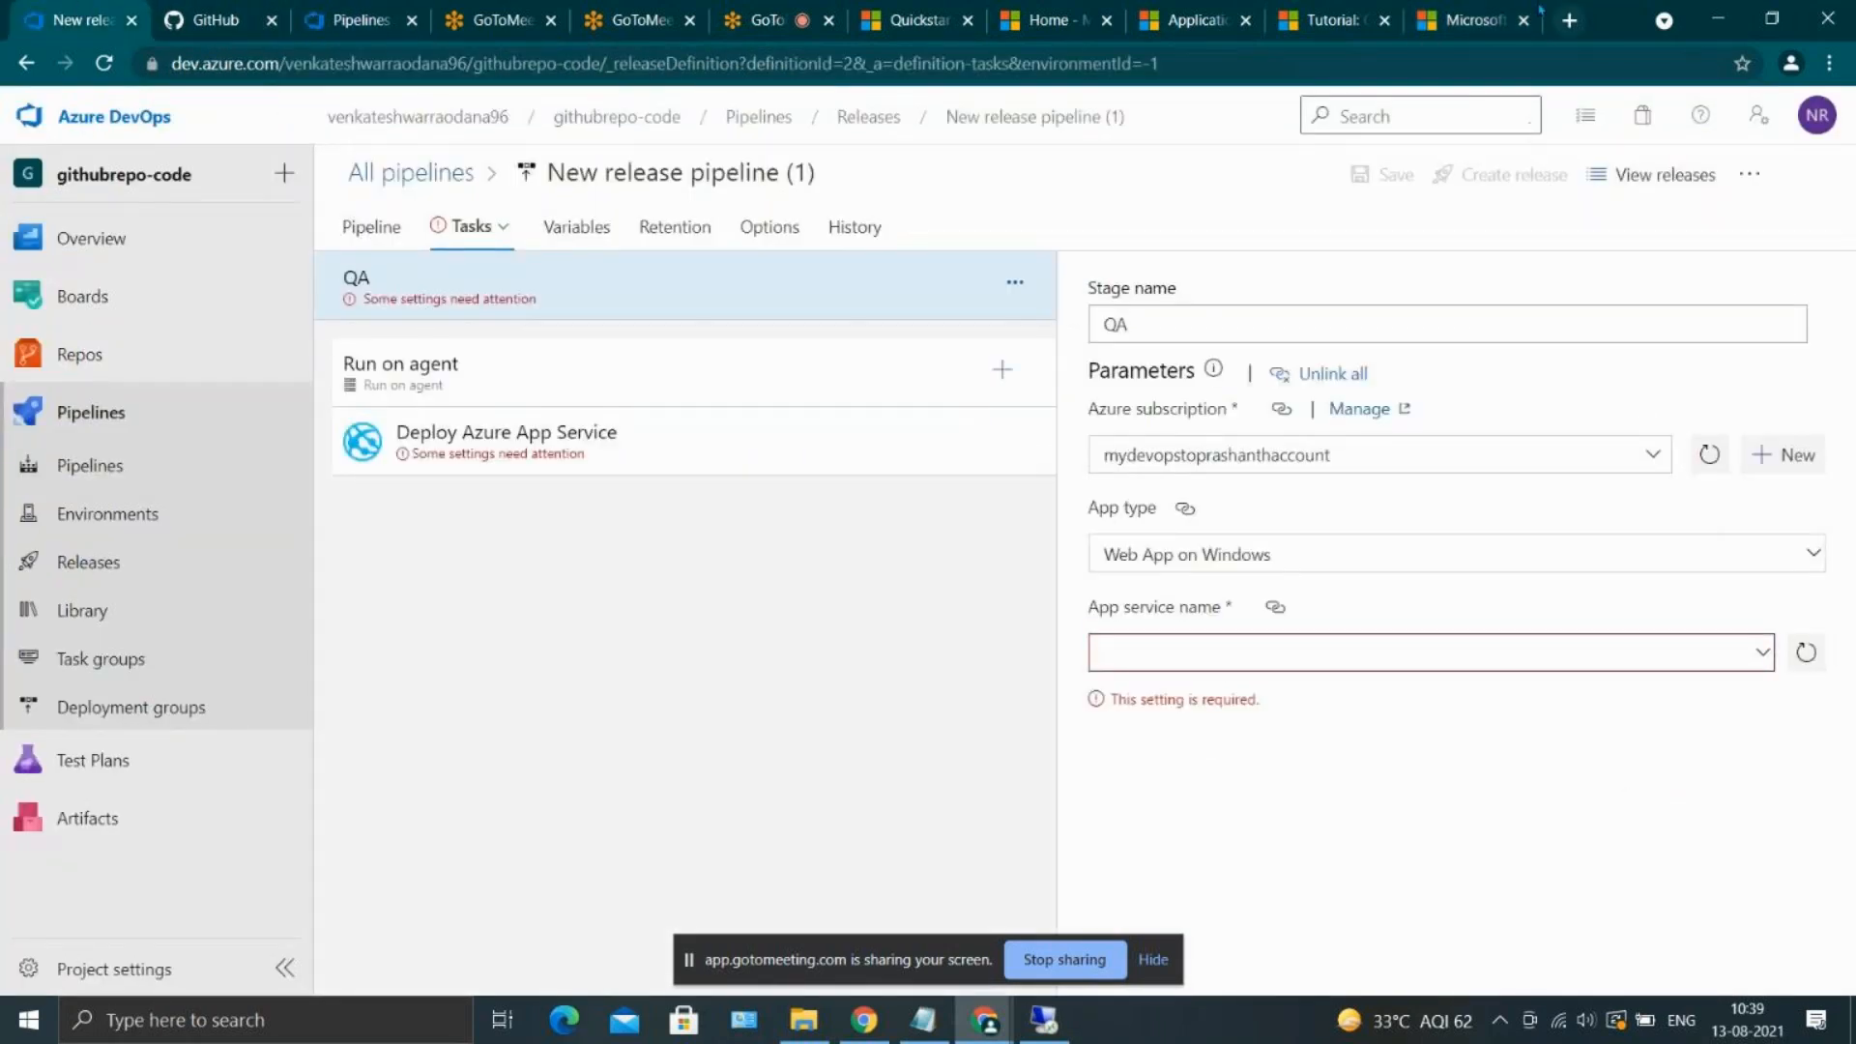
left_click(1460, 11)
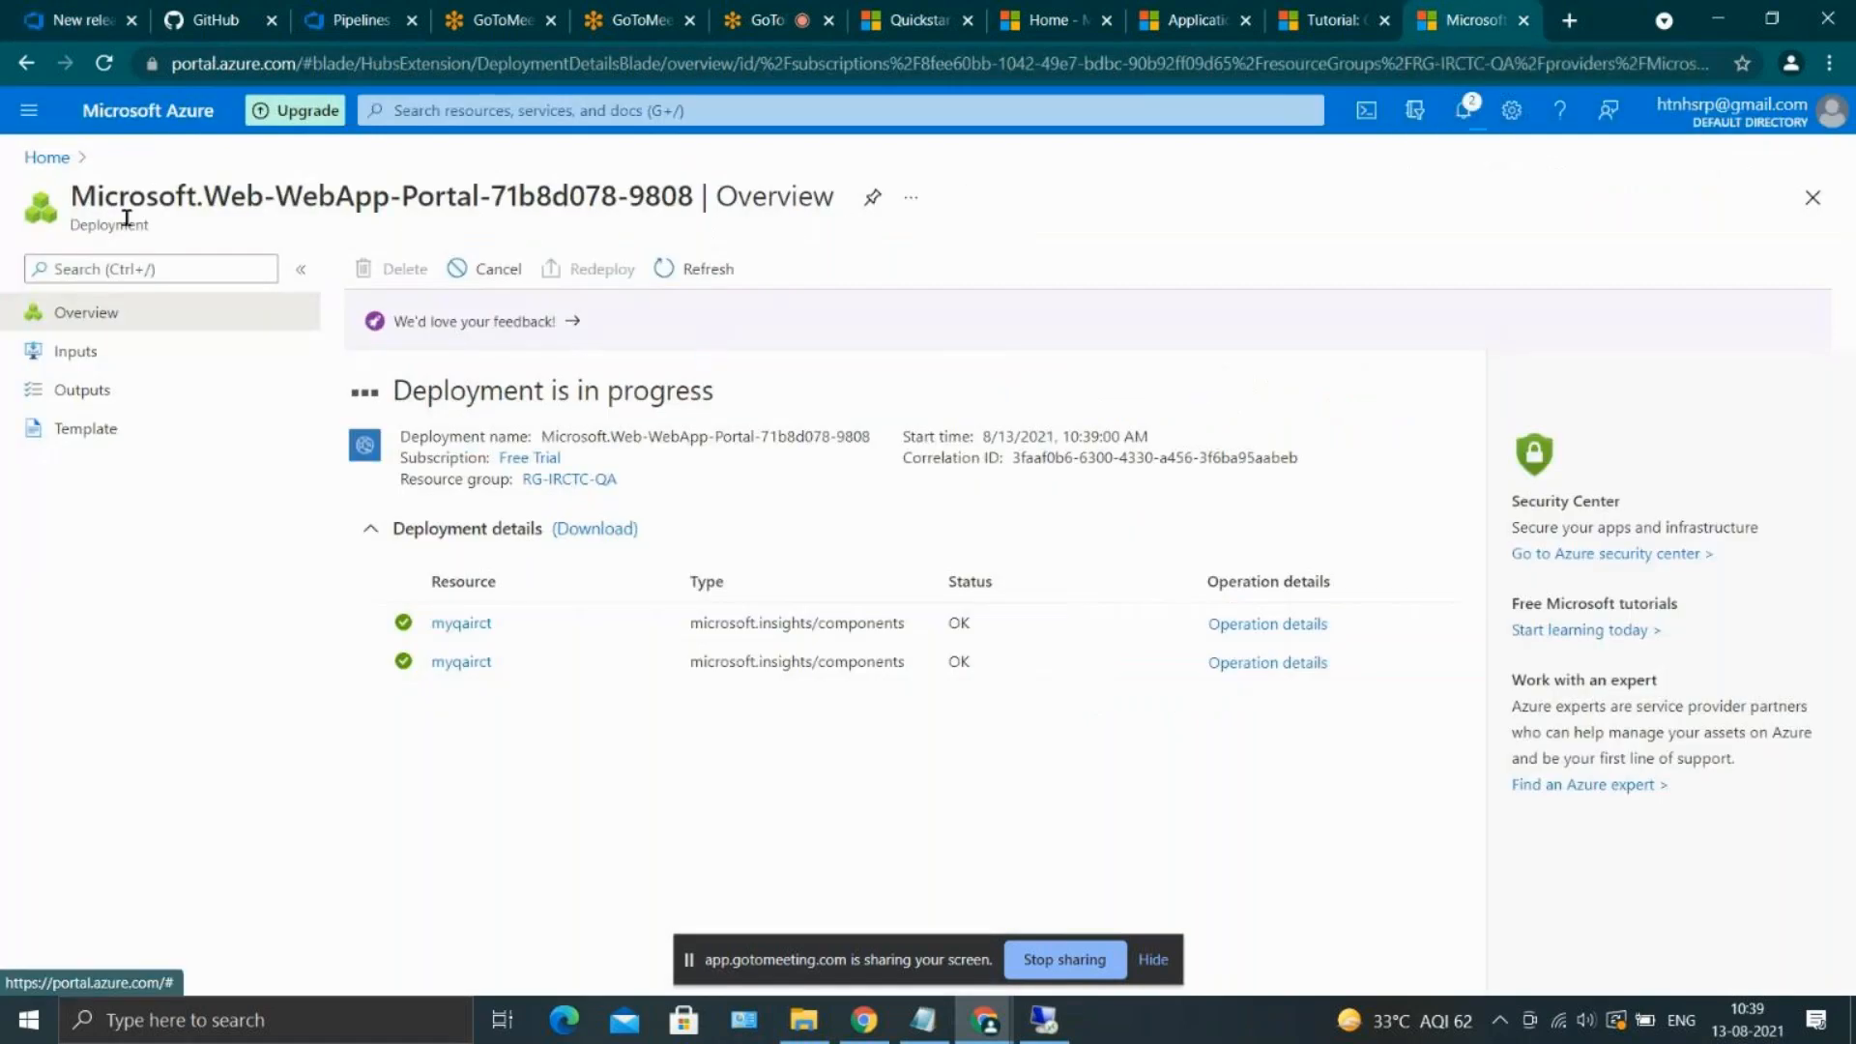
left_click(60, 164)
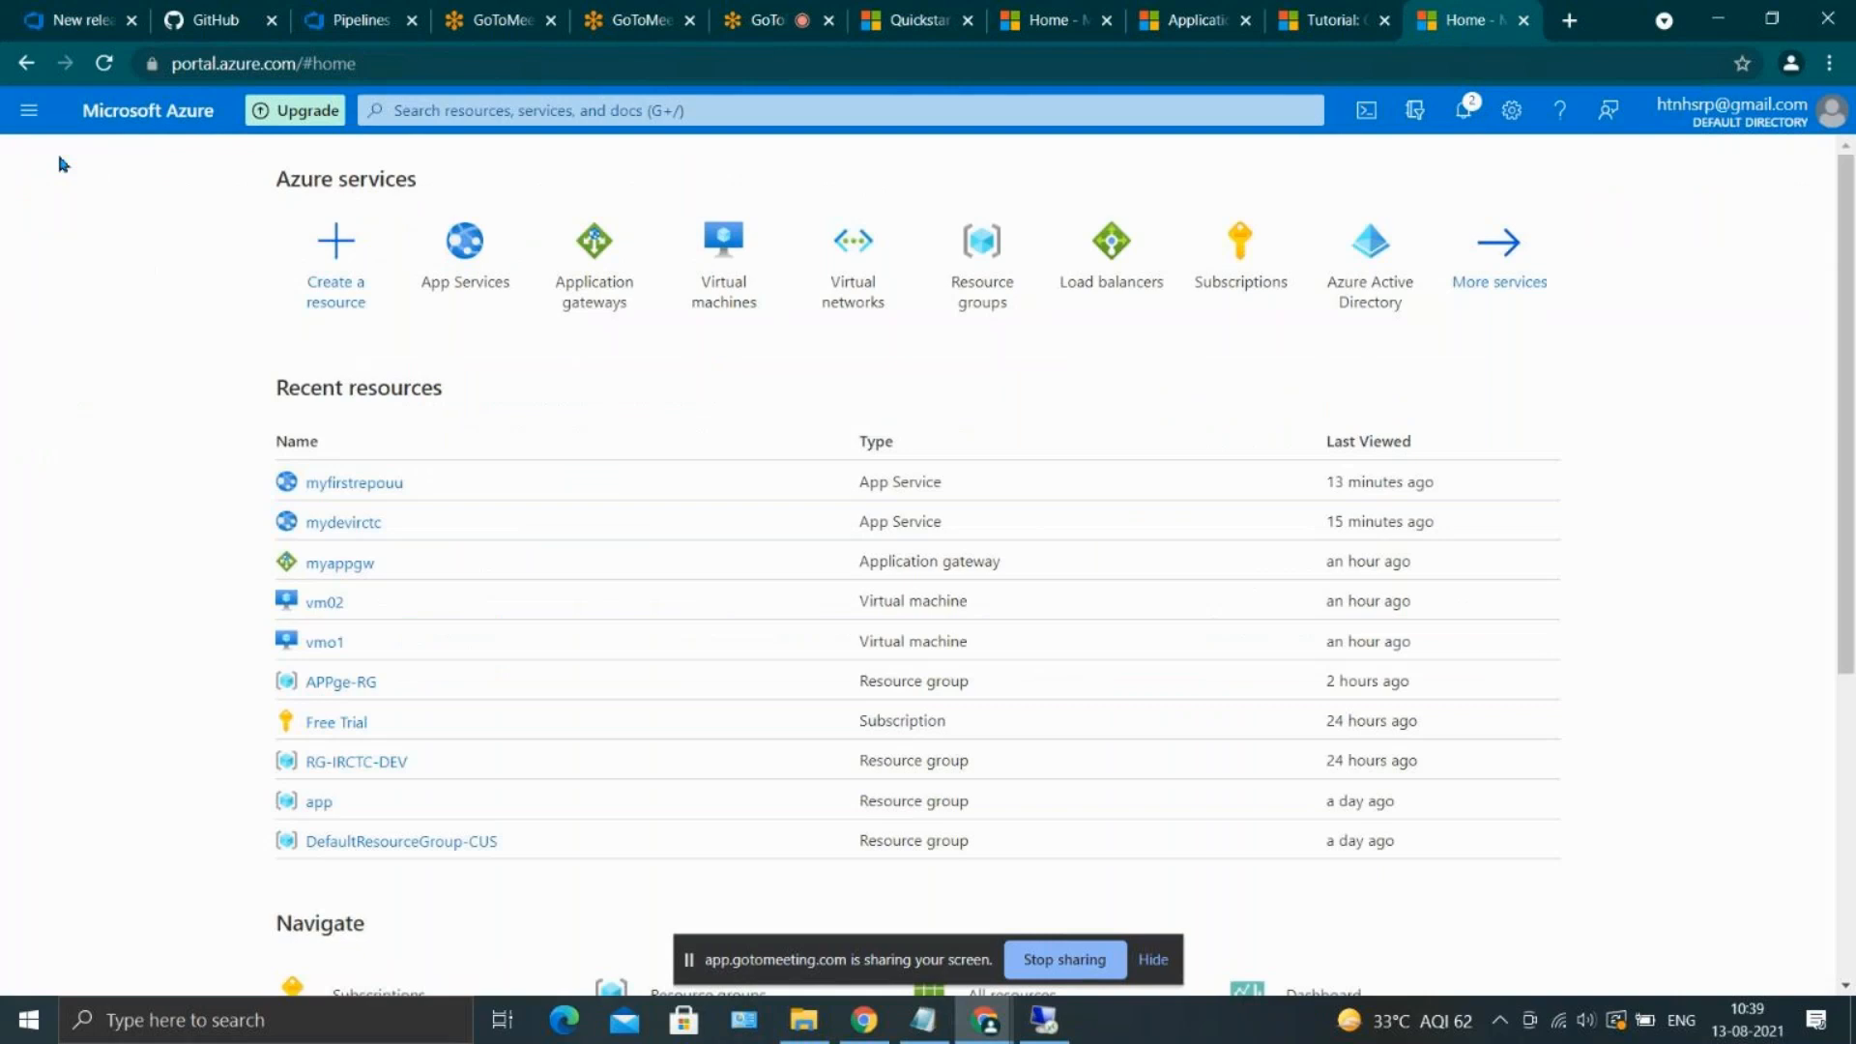
left_click(1465, 113)
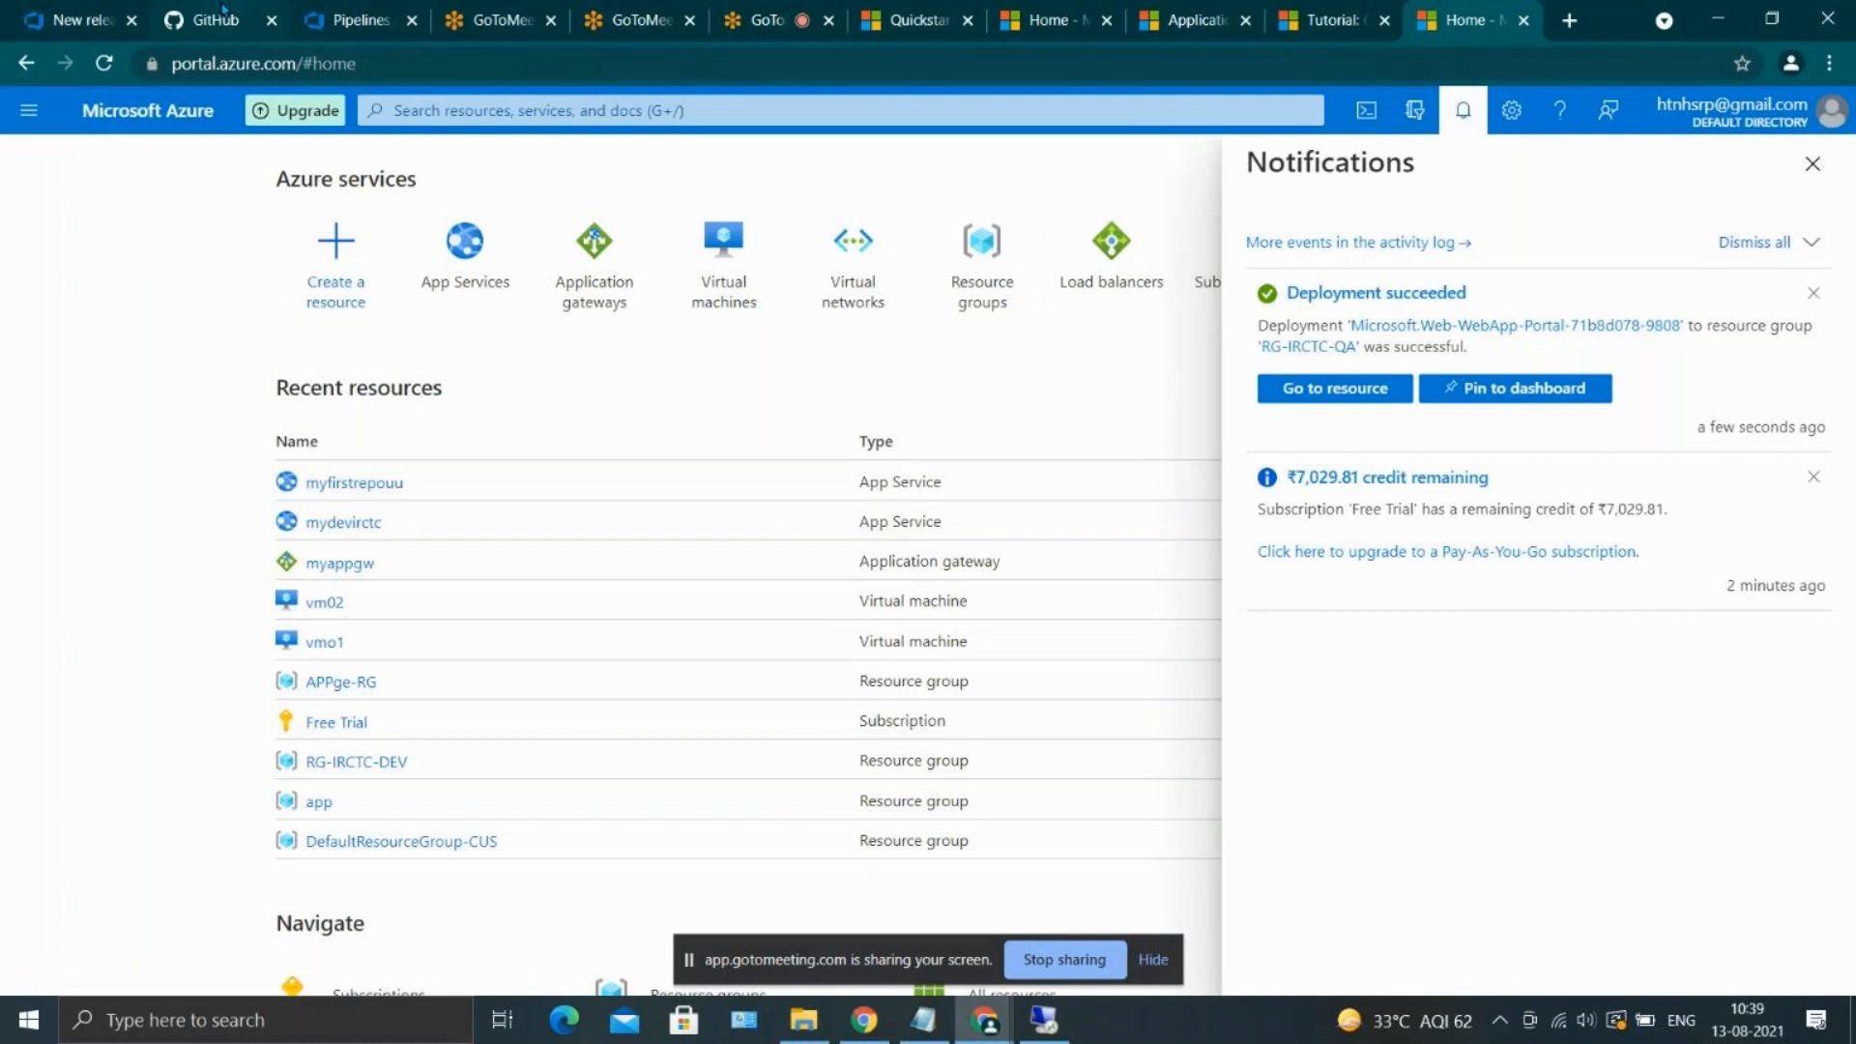
Reload the release pipeline in Azure DevOps, discarding the unsaved changes, and open its diagram of artifacts and stages
left_click(77, 19)
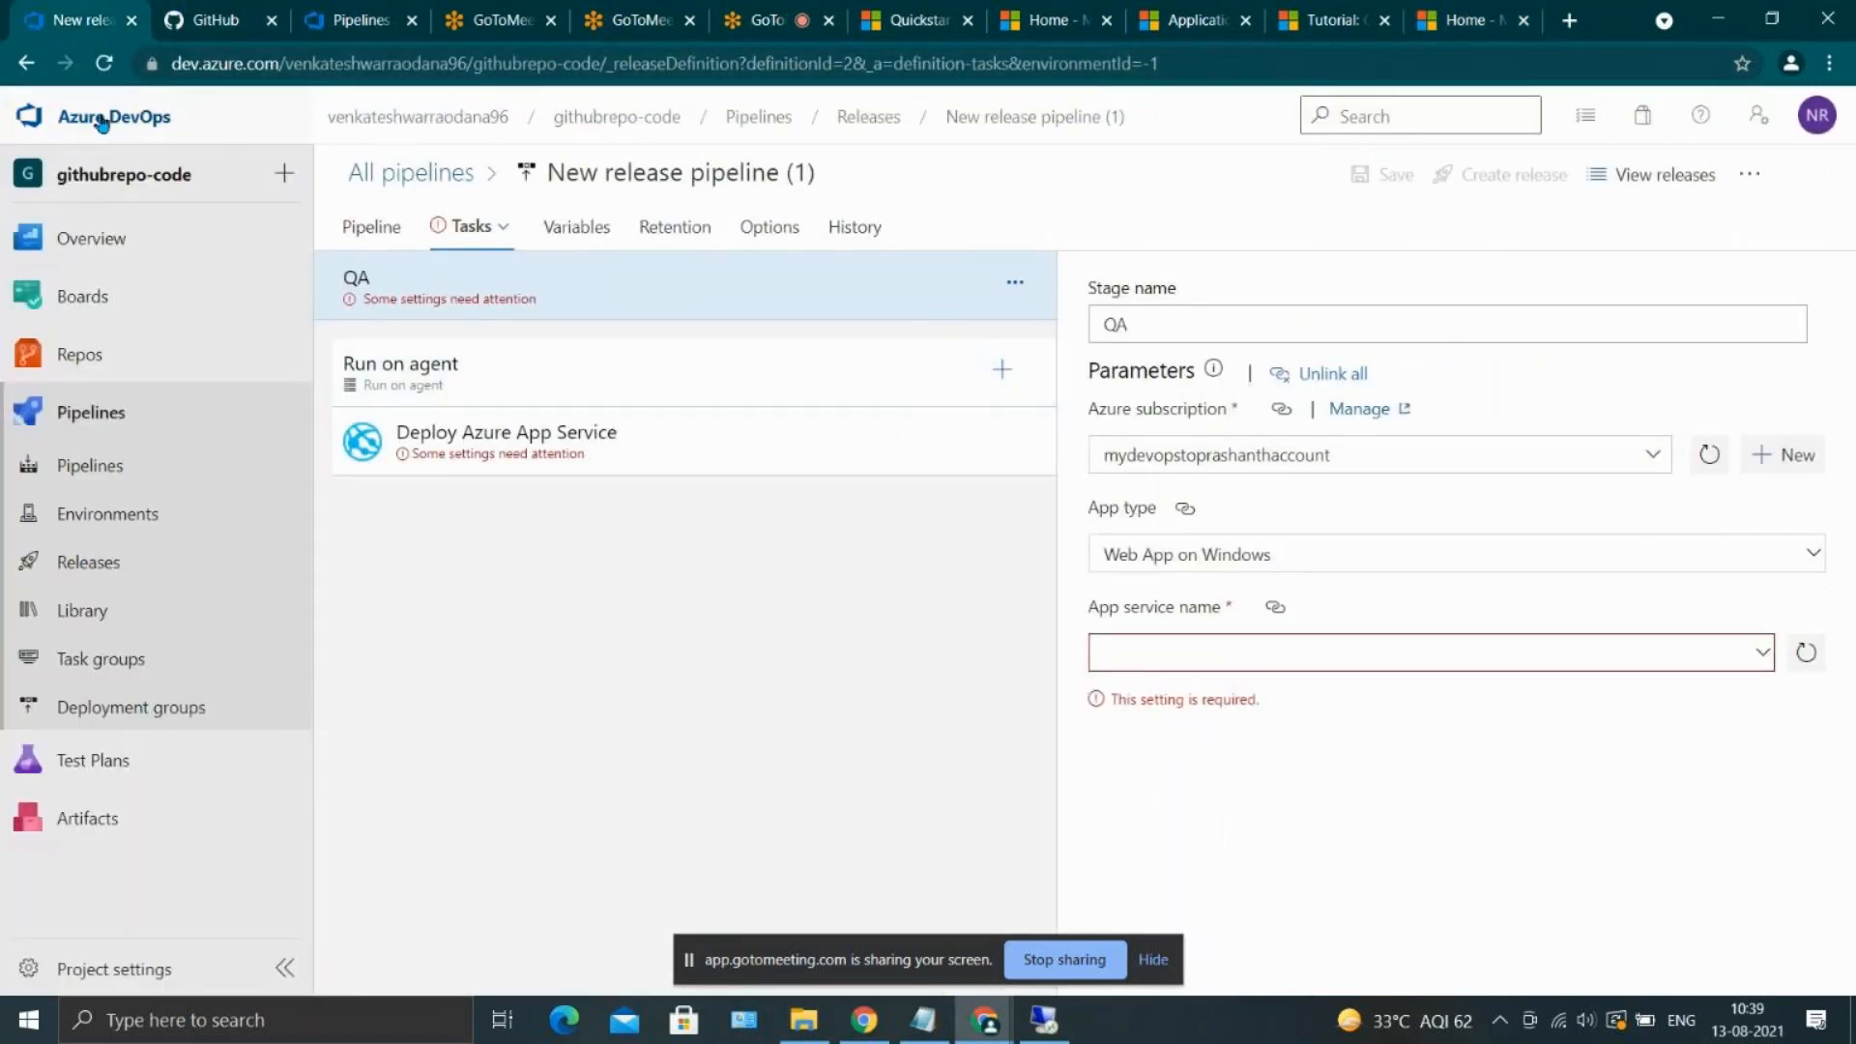
left_click(104, 63)
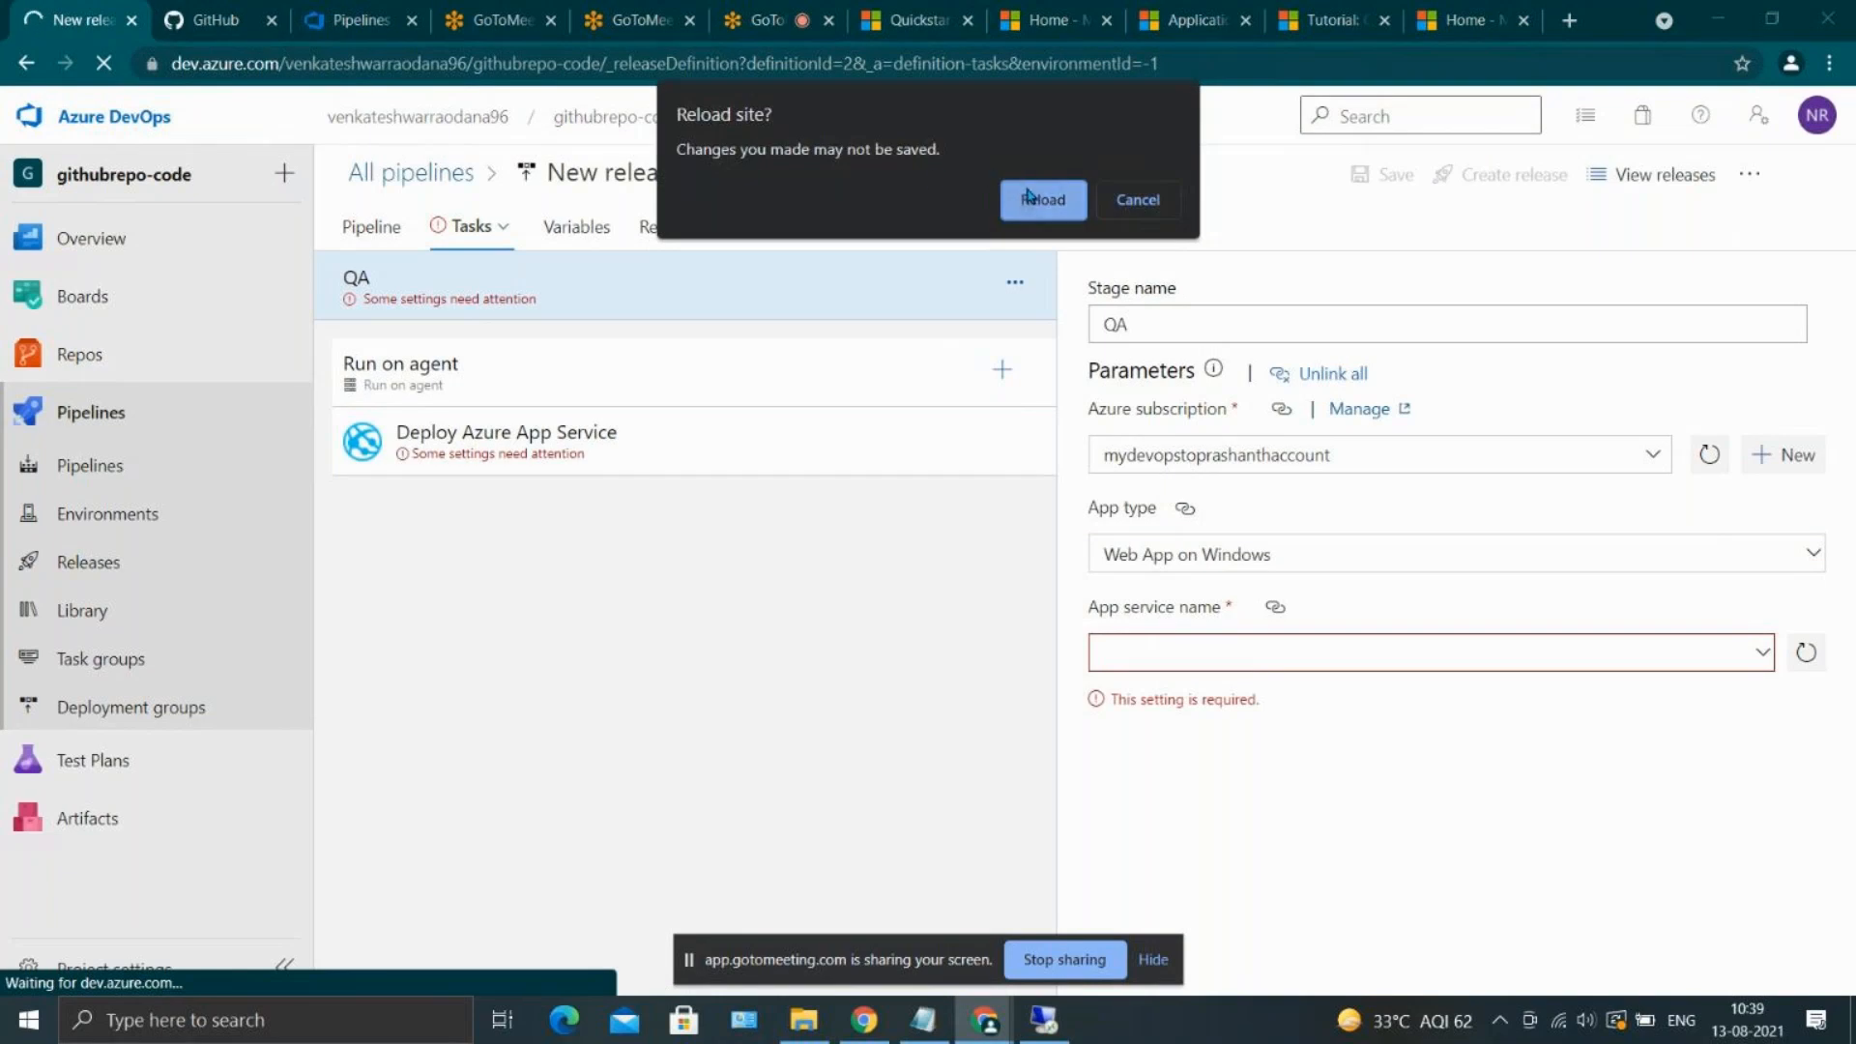
left_click(1030, 196)
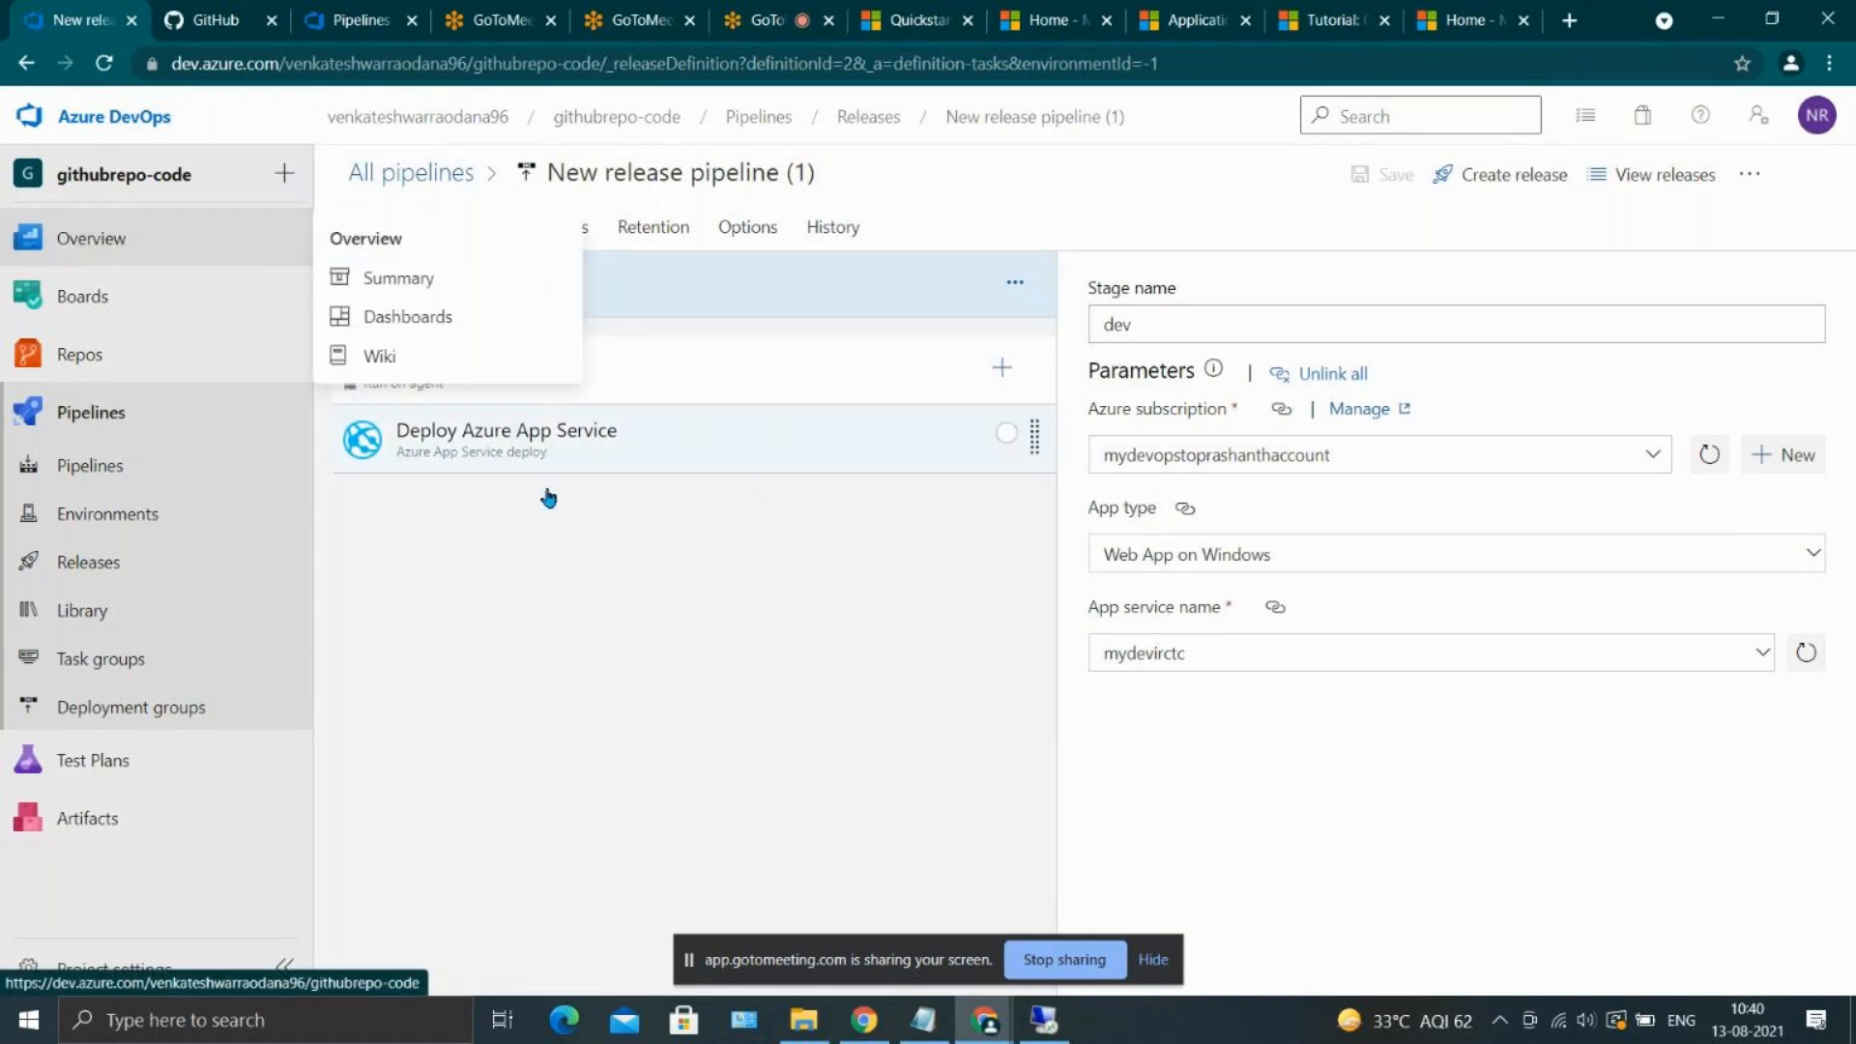
left_click(373, 228)
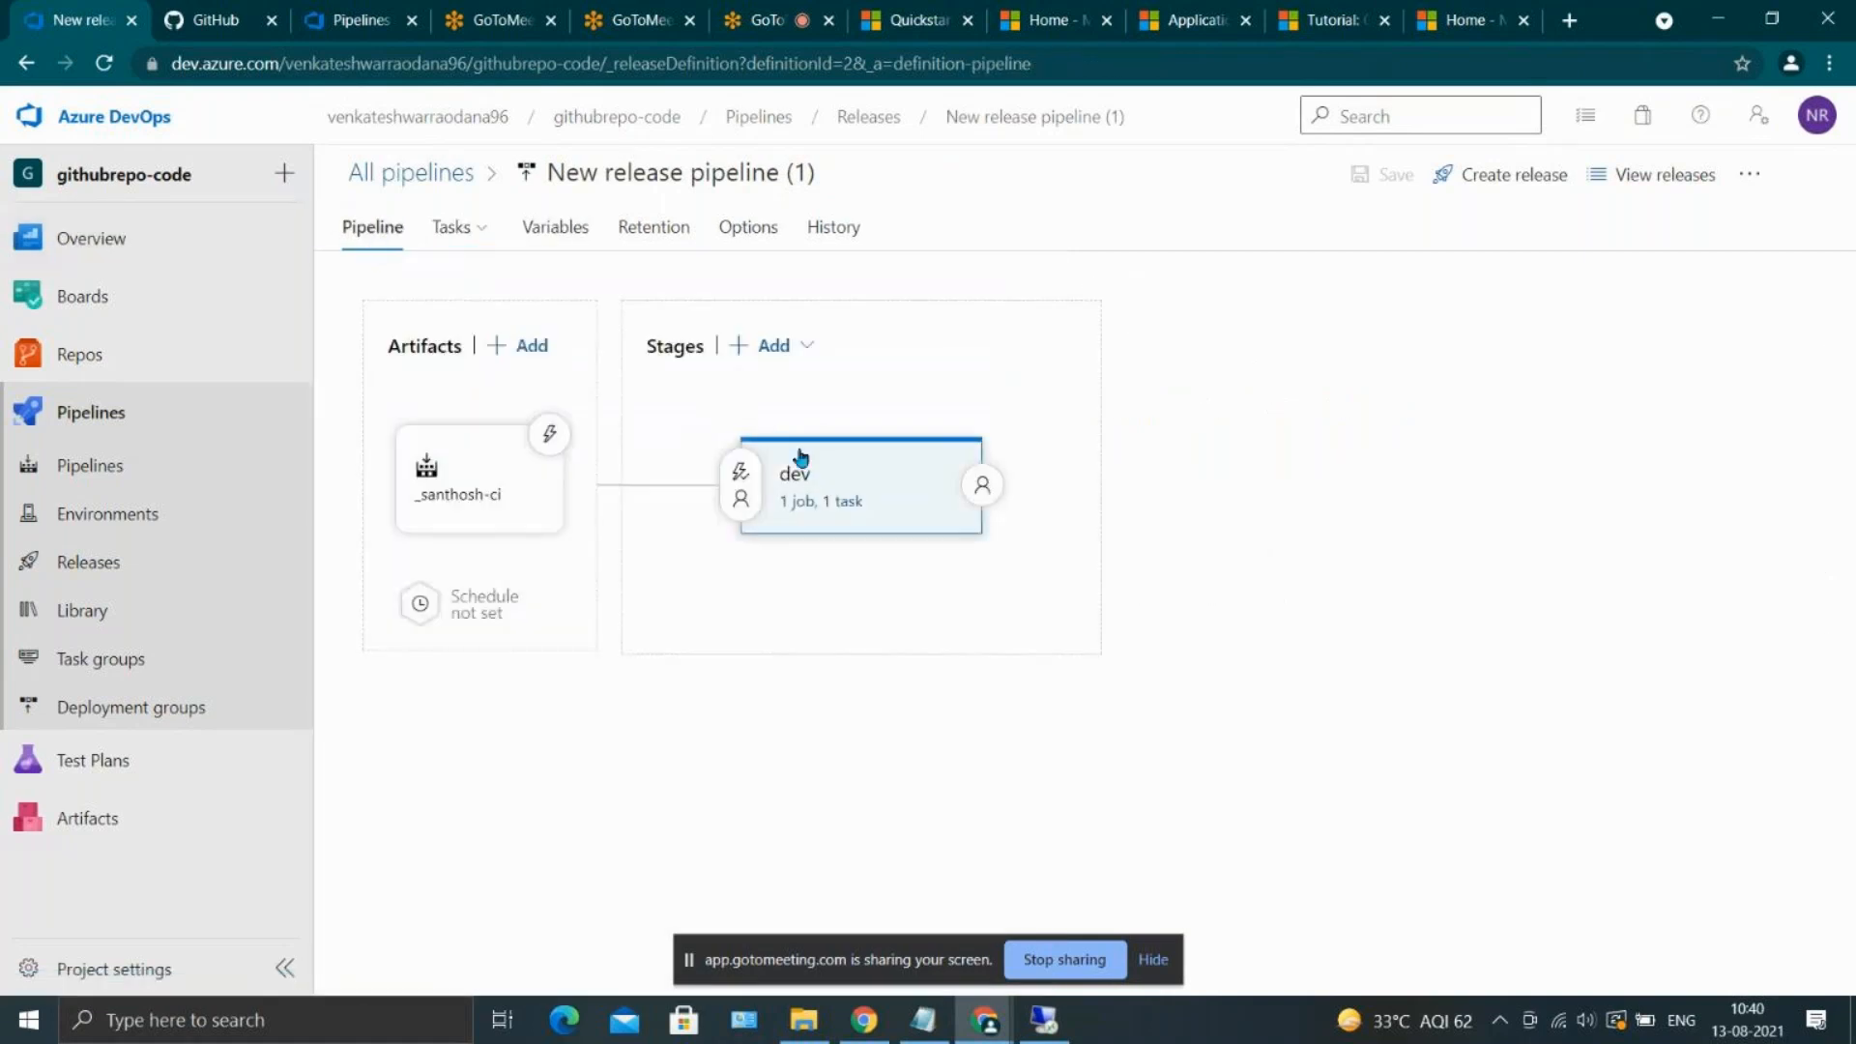
left_click(744, 347)
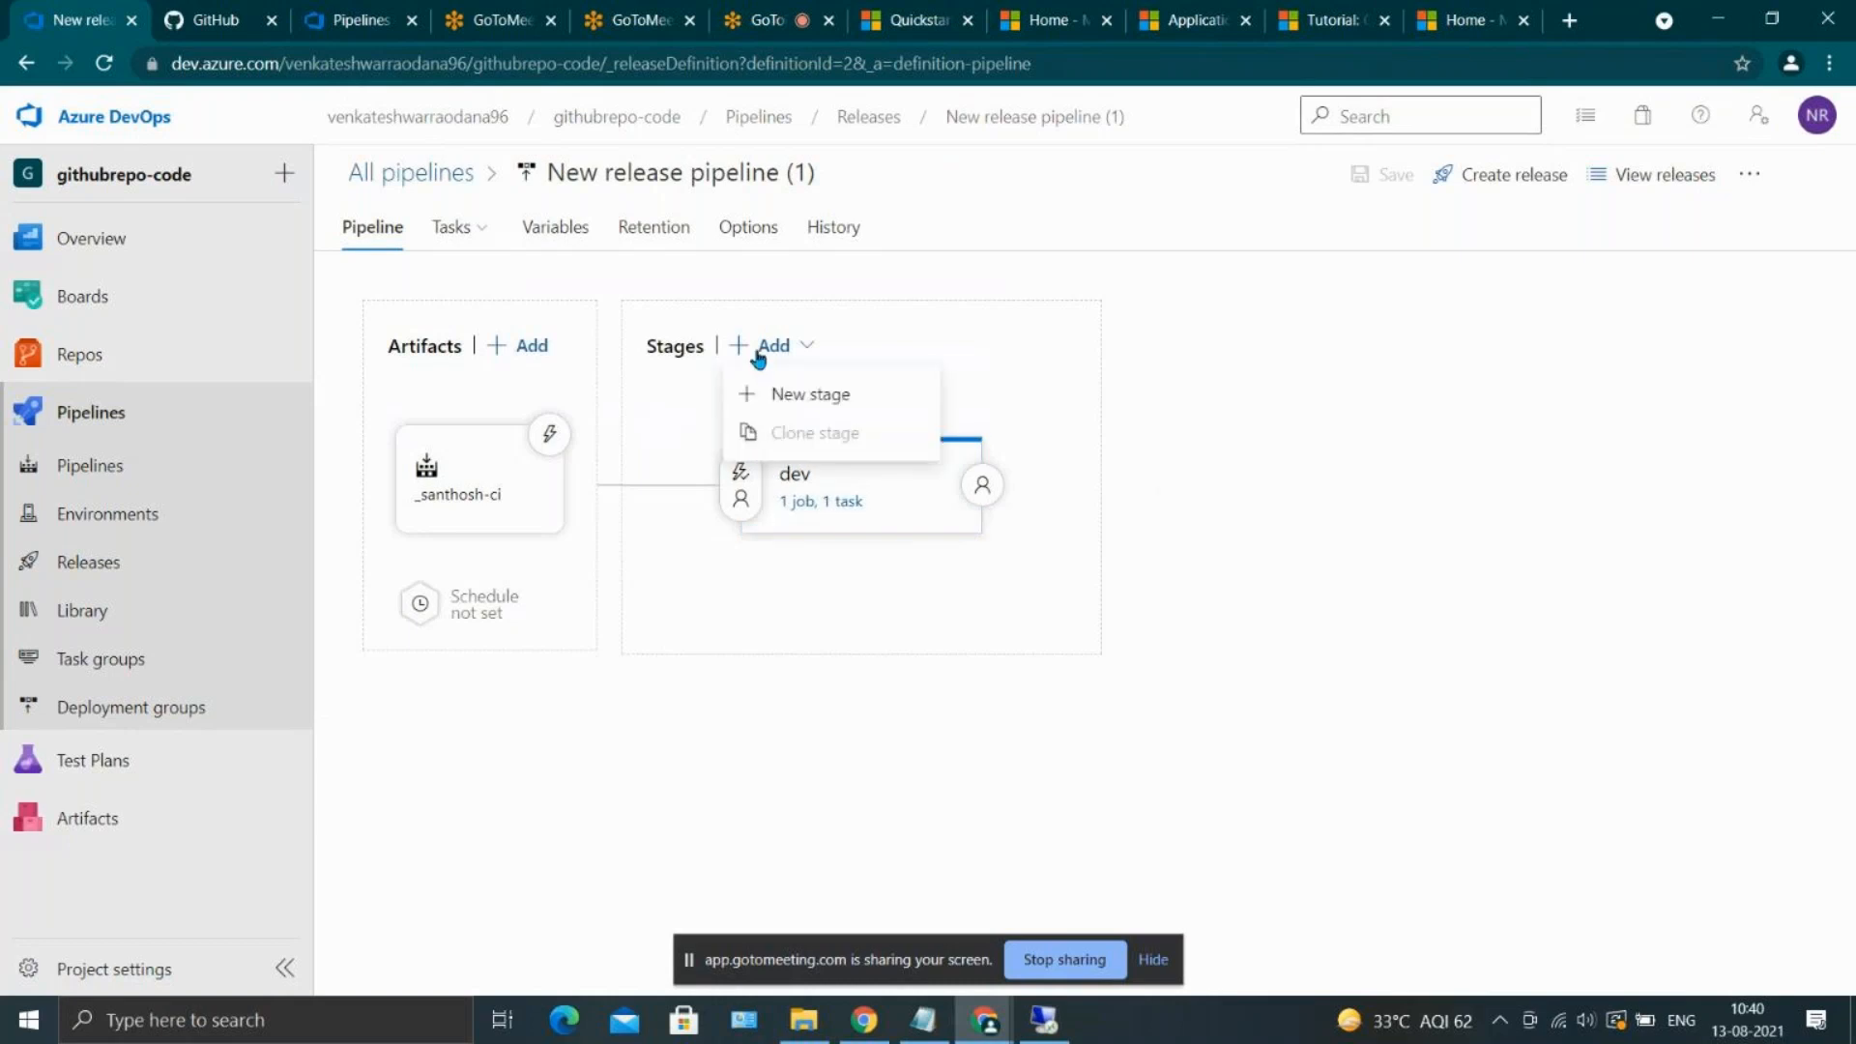
left_click(810, 392)
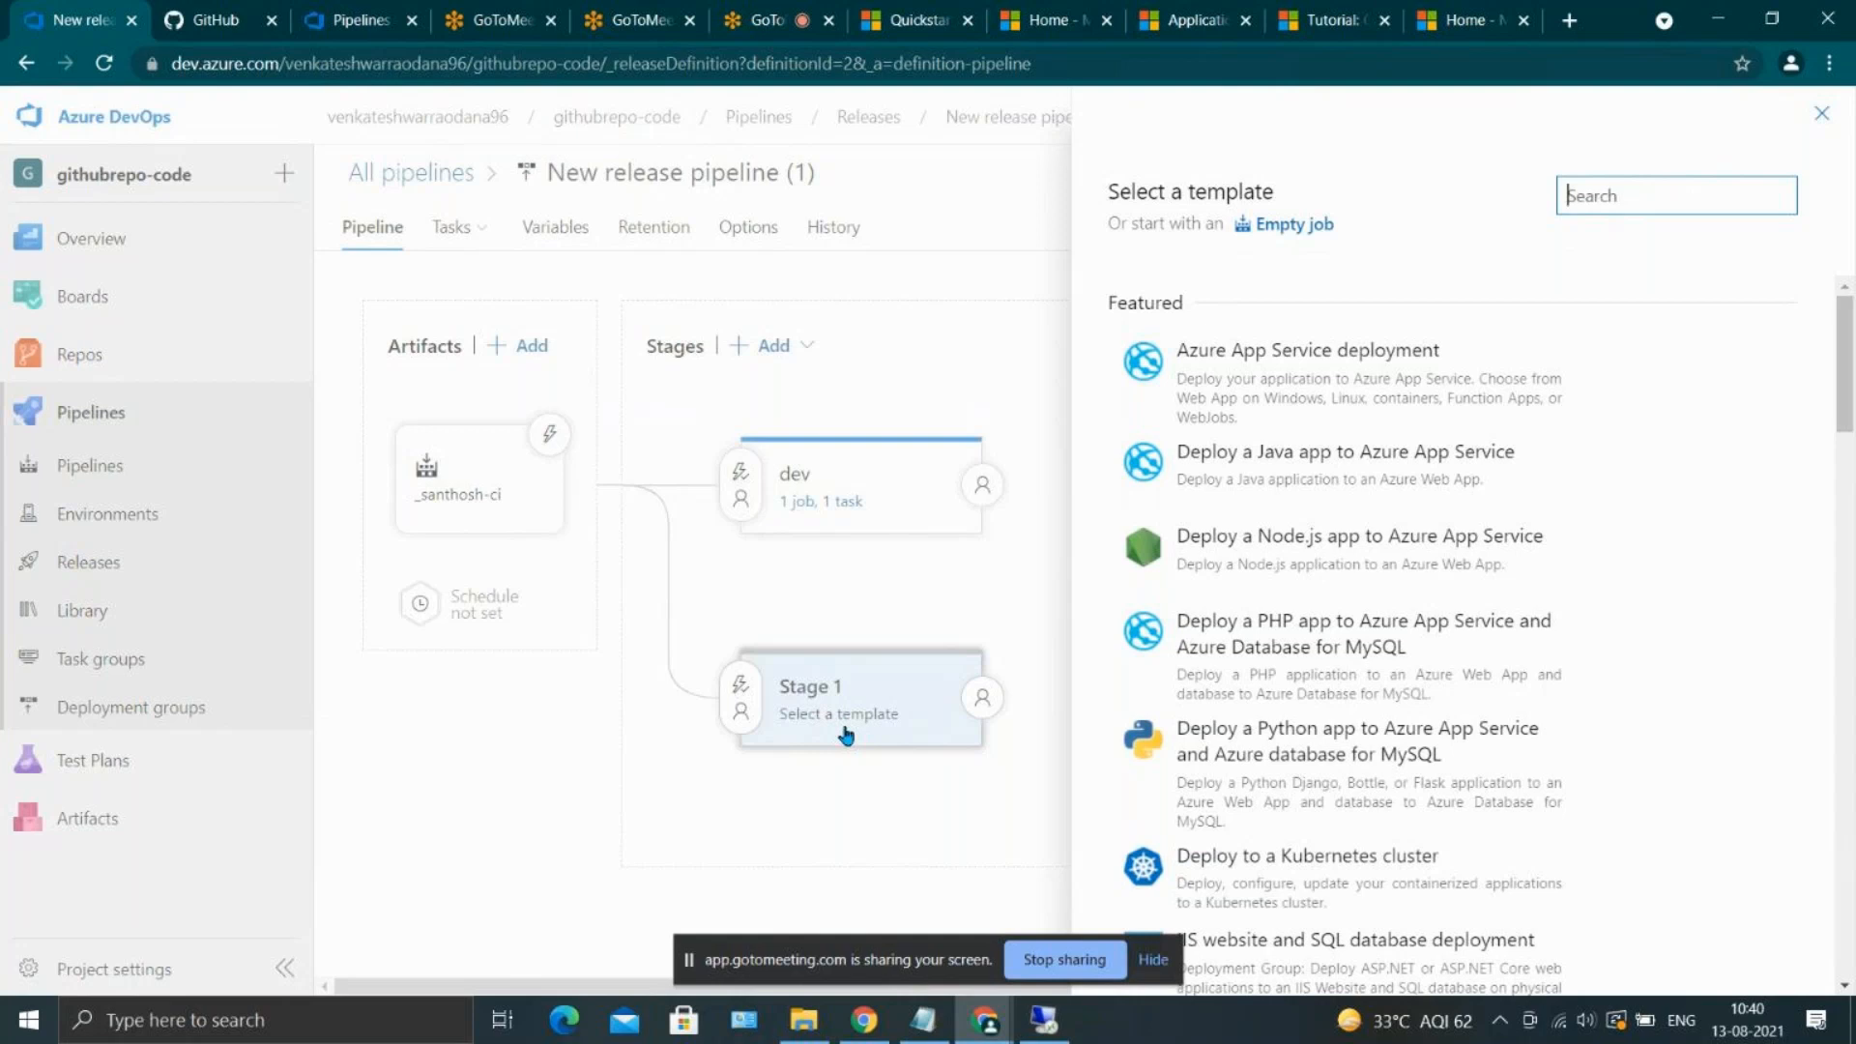
left_click(1825, 115)
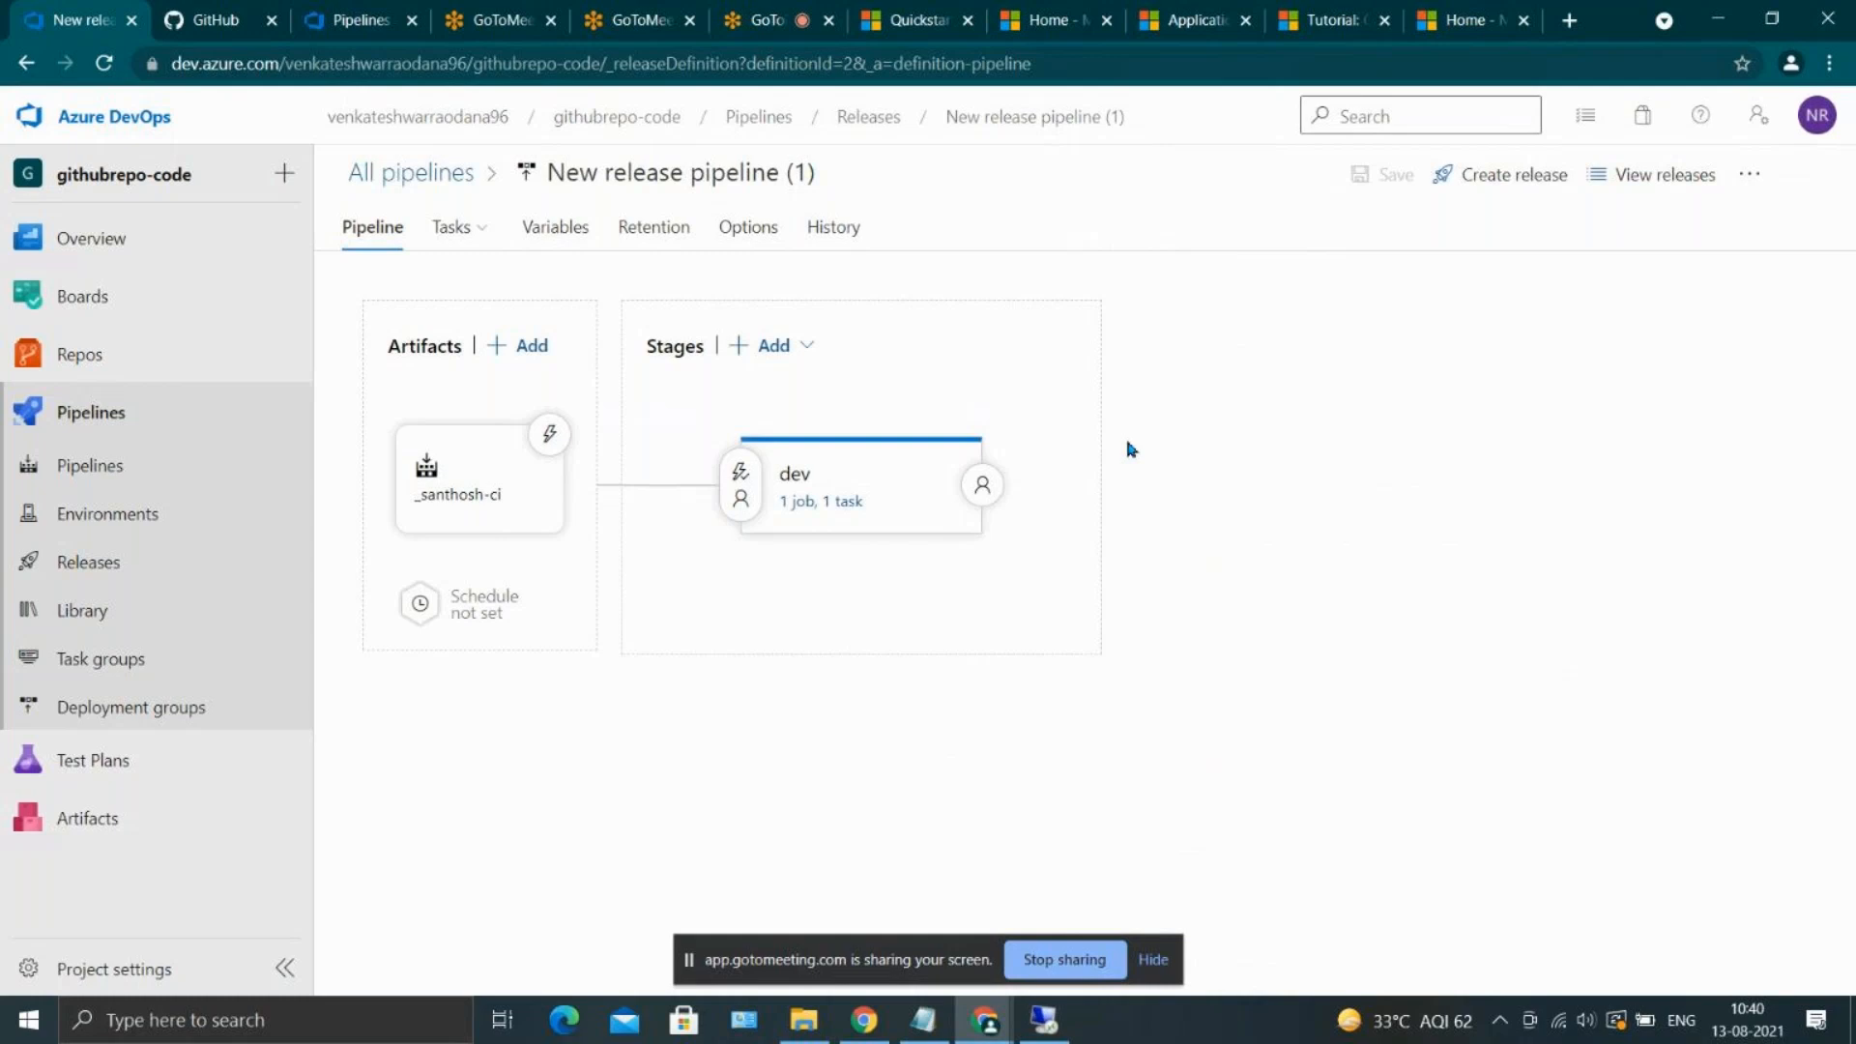
Add a stage named QA alongside dev, using the Azure App Service deployment template
mouse_move(790, 470)
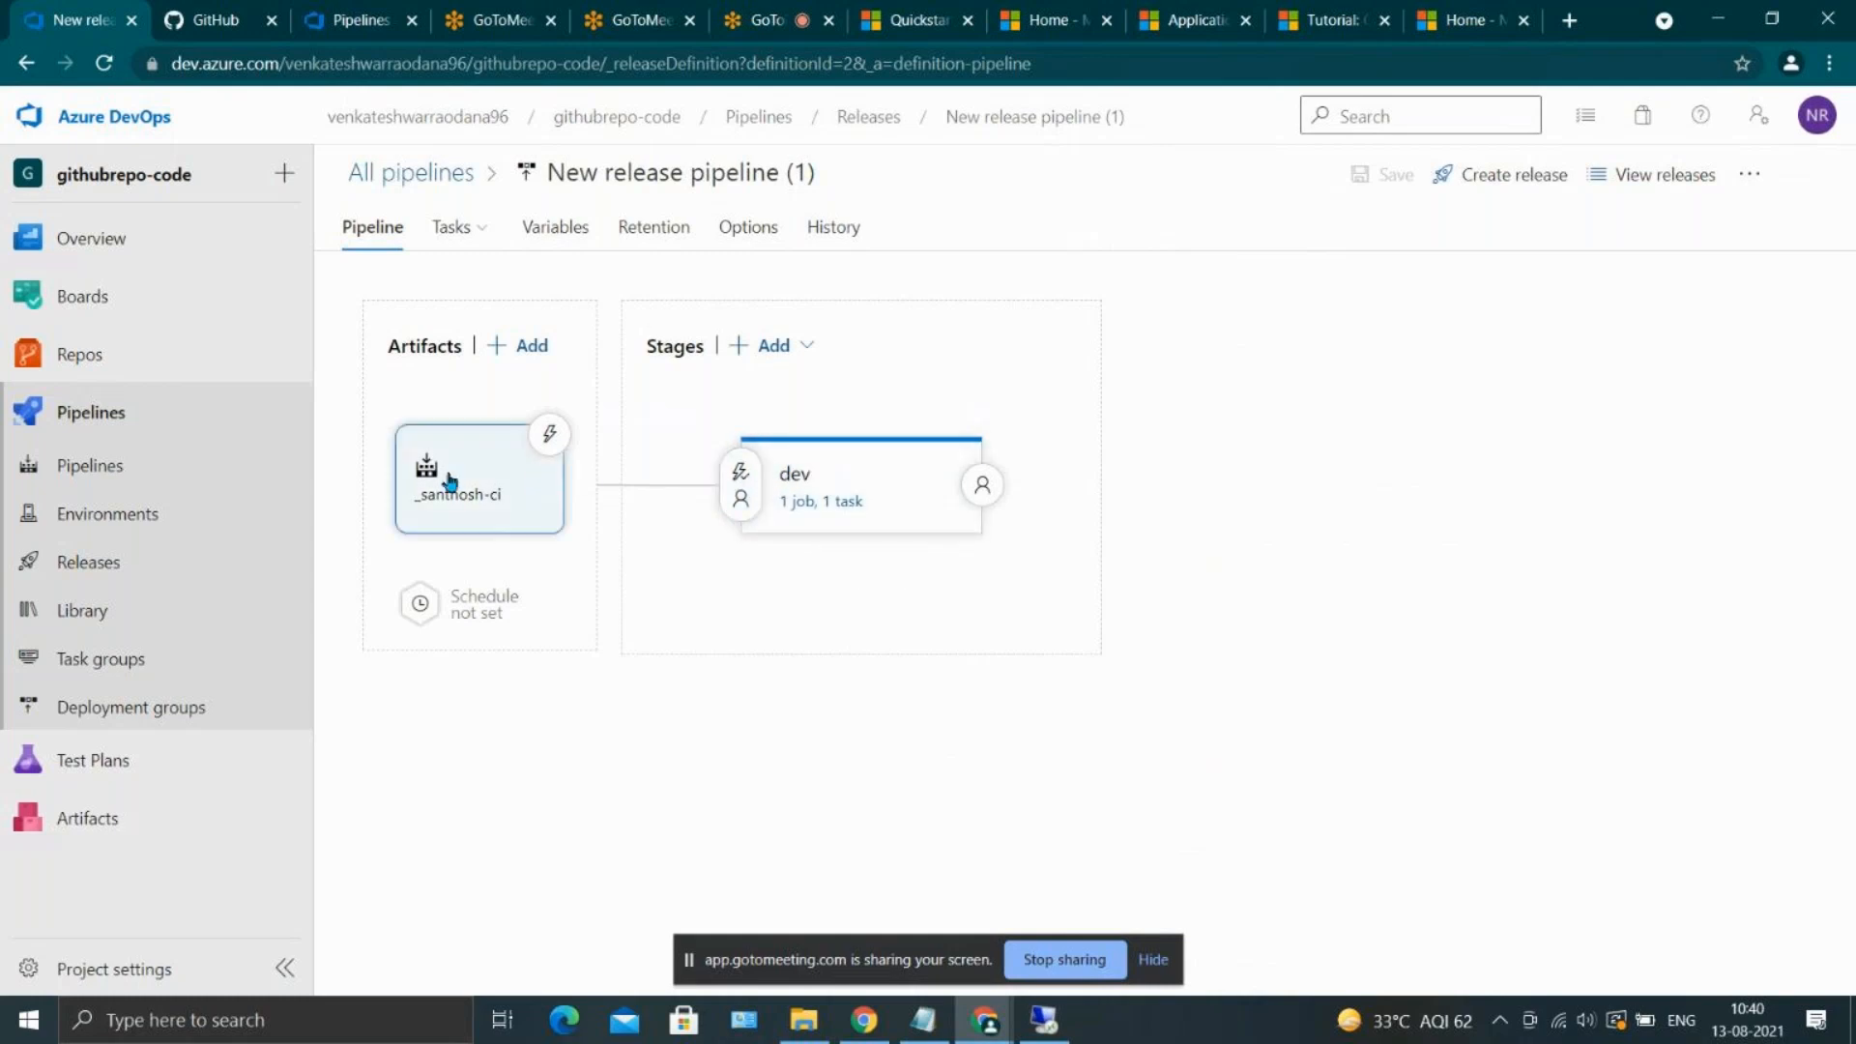
mouse_move(846, 455)
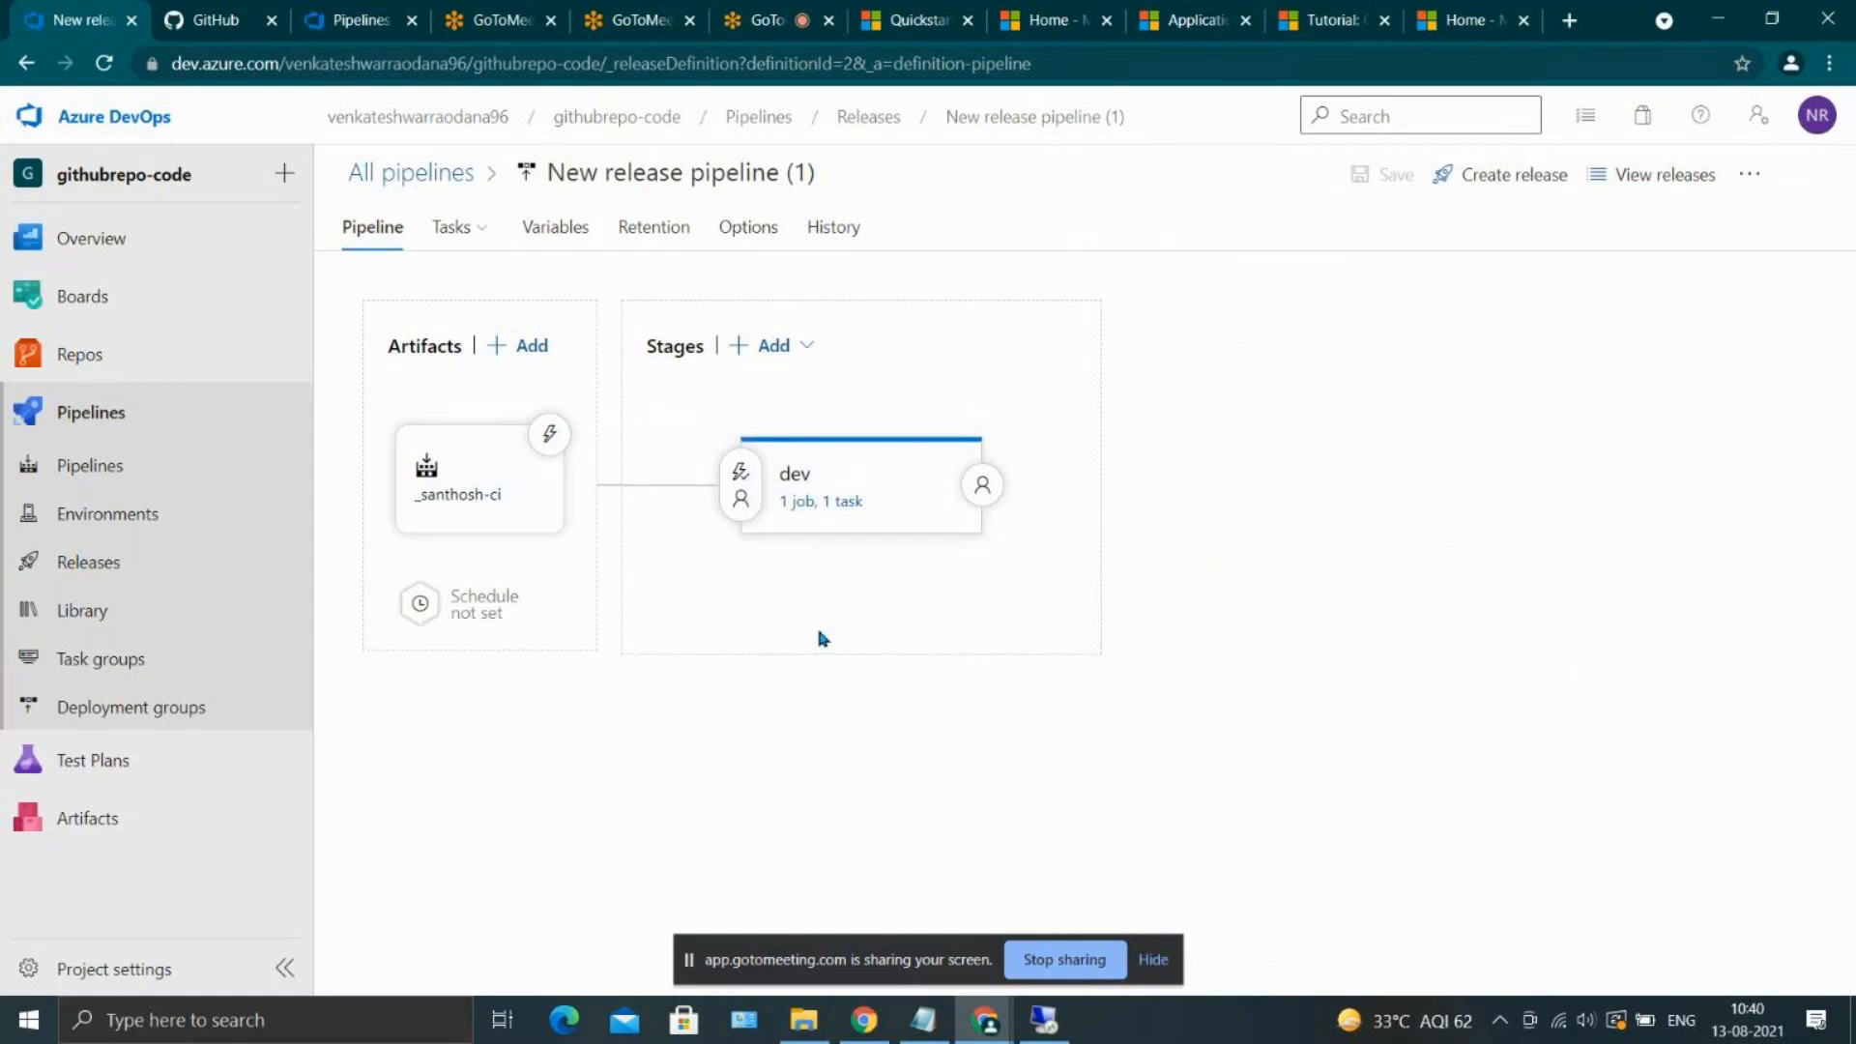
left_click(770, 345)
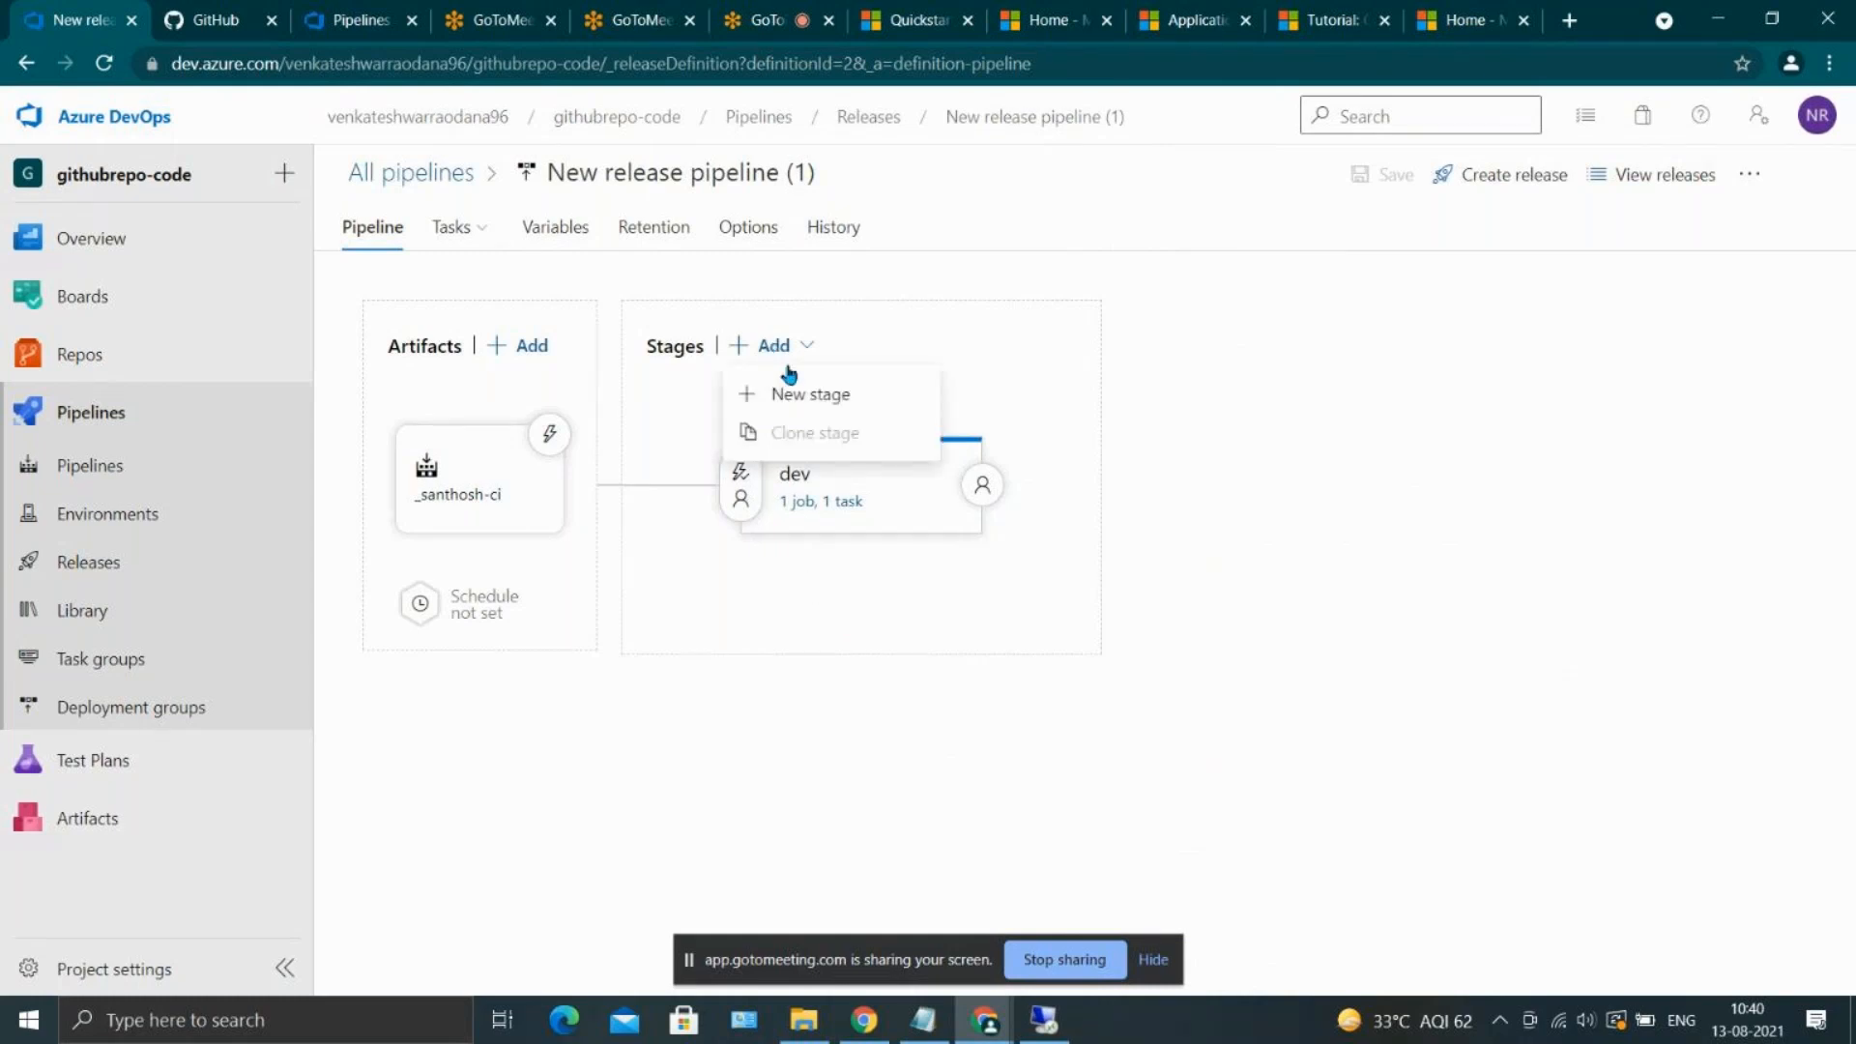
left_click(795, 394)
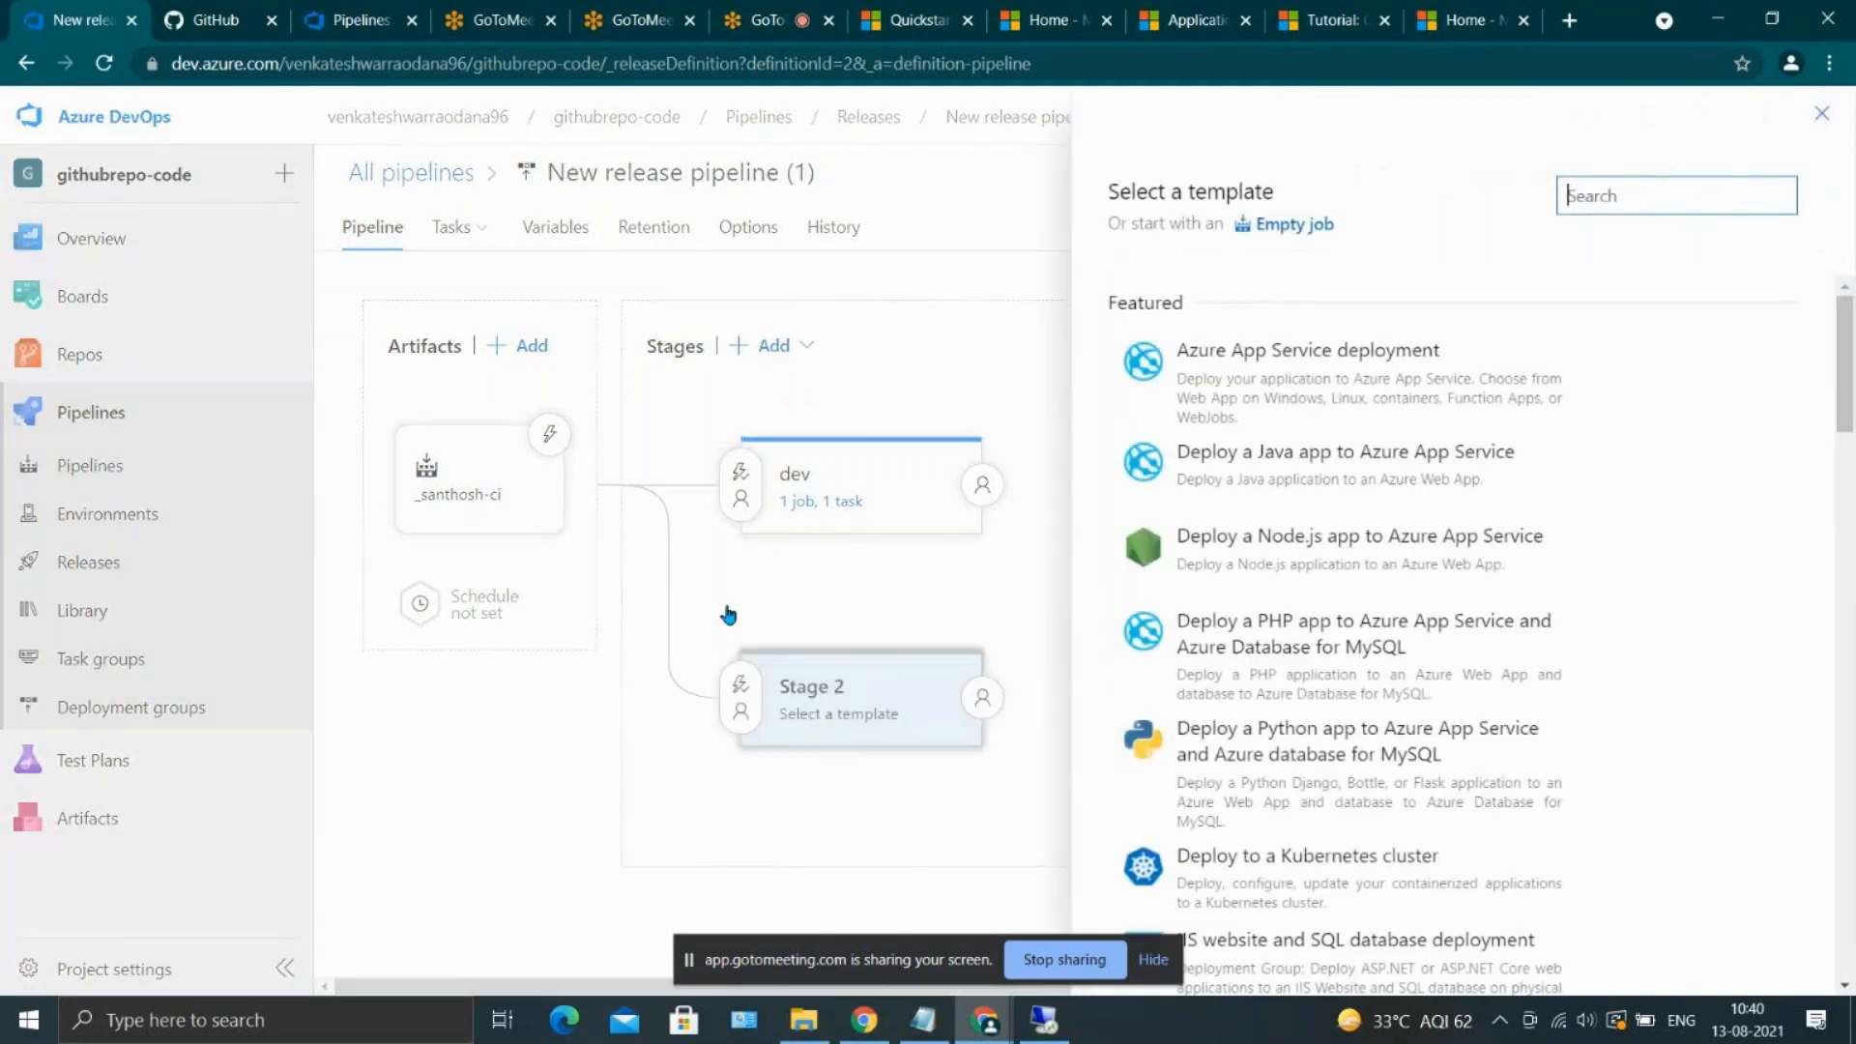
mouse_move(1252, 447)
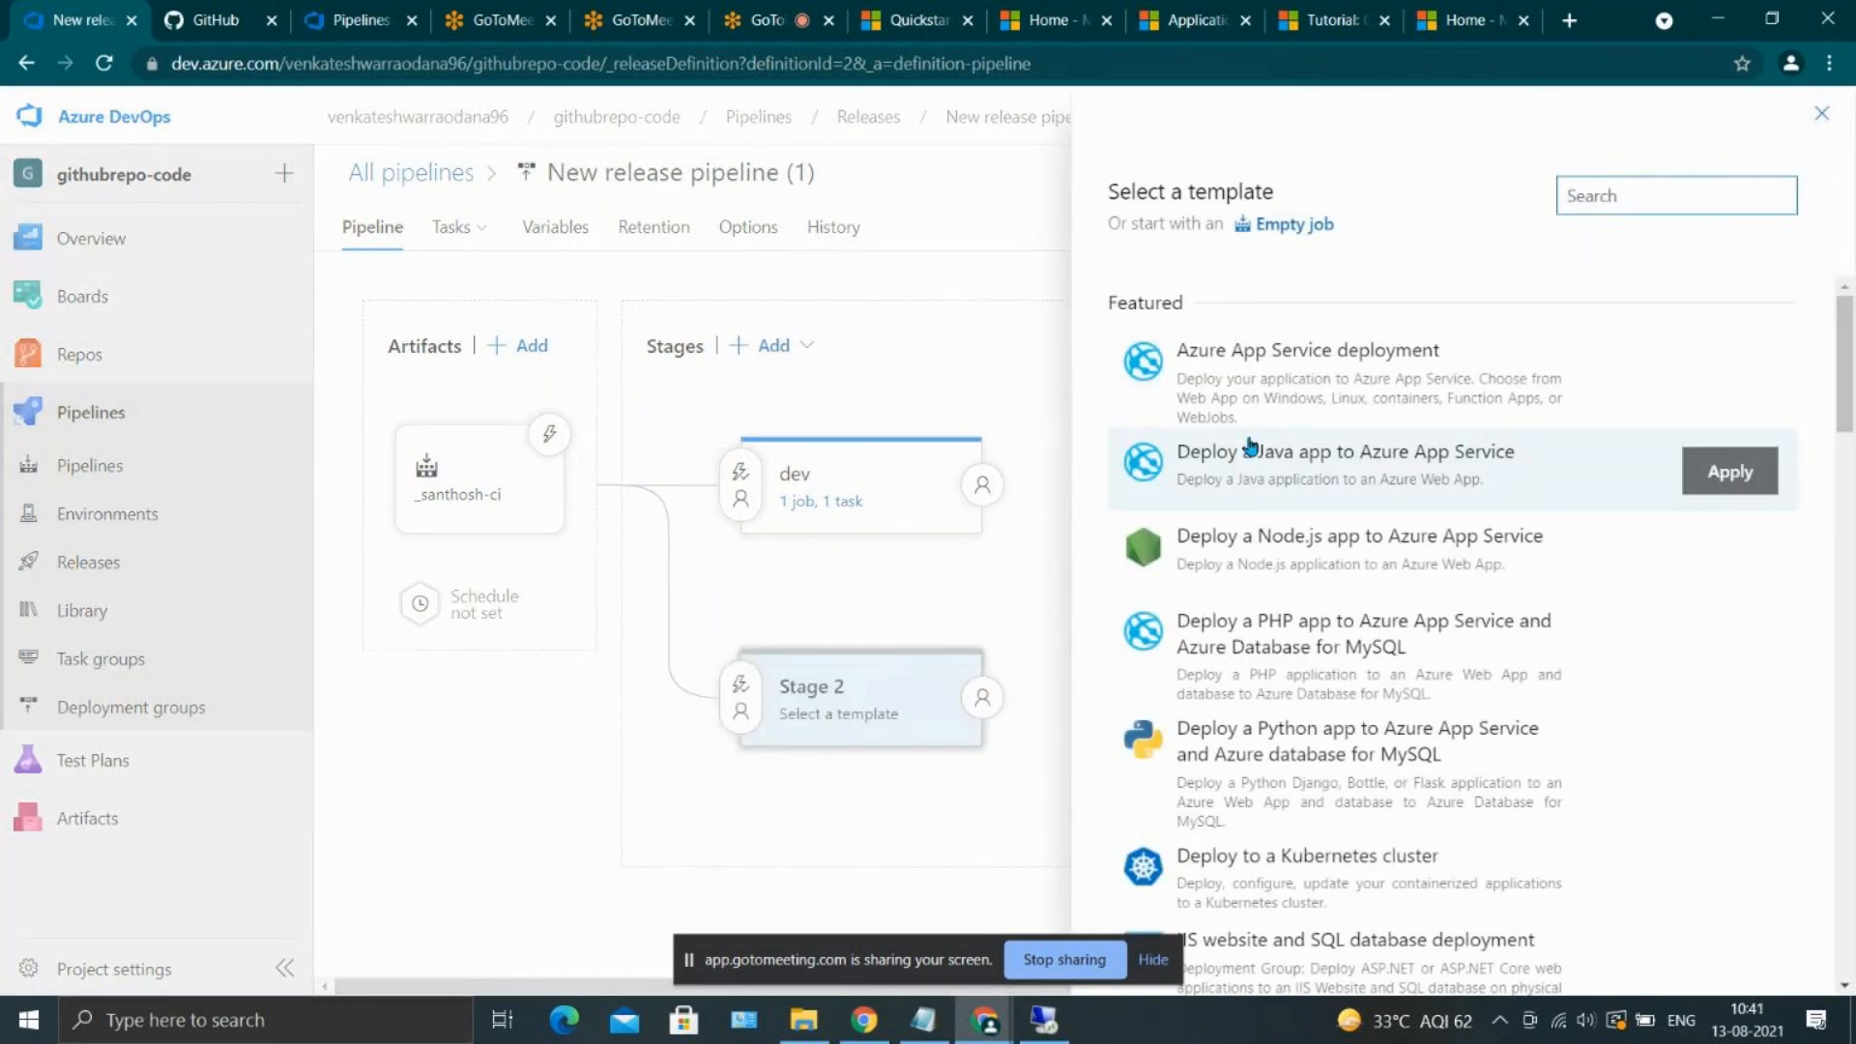
left_click(1769, 383)
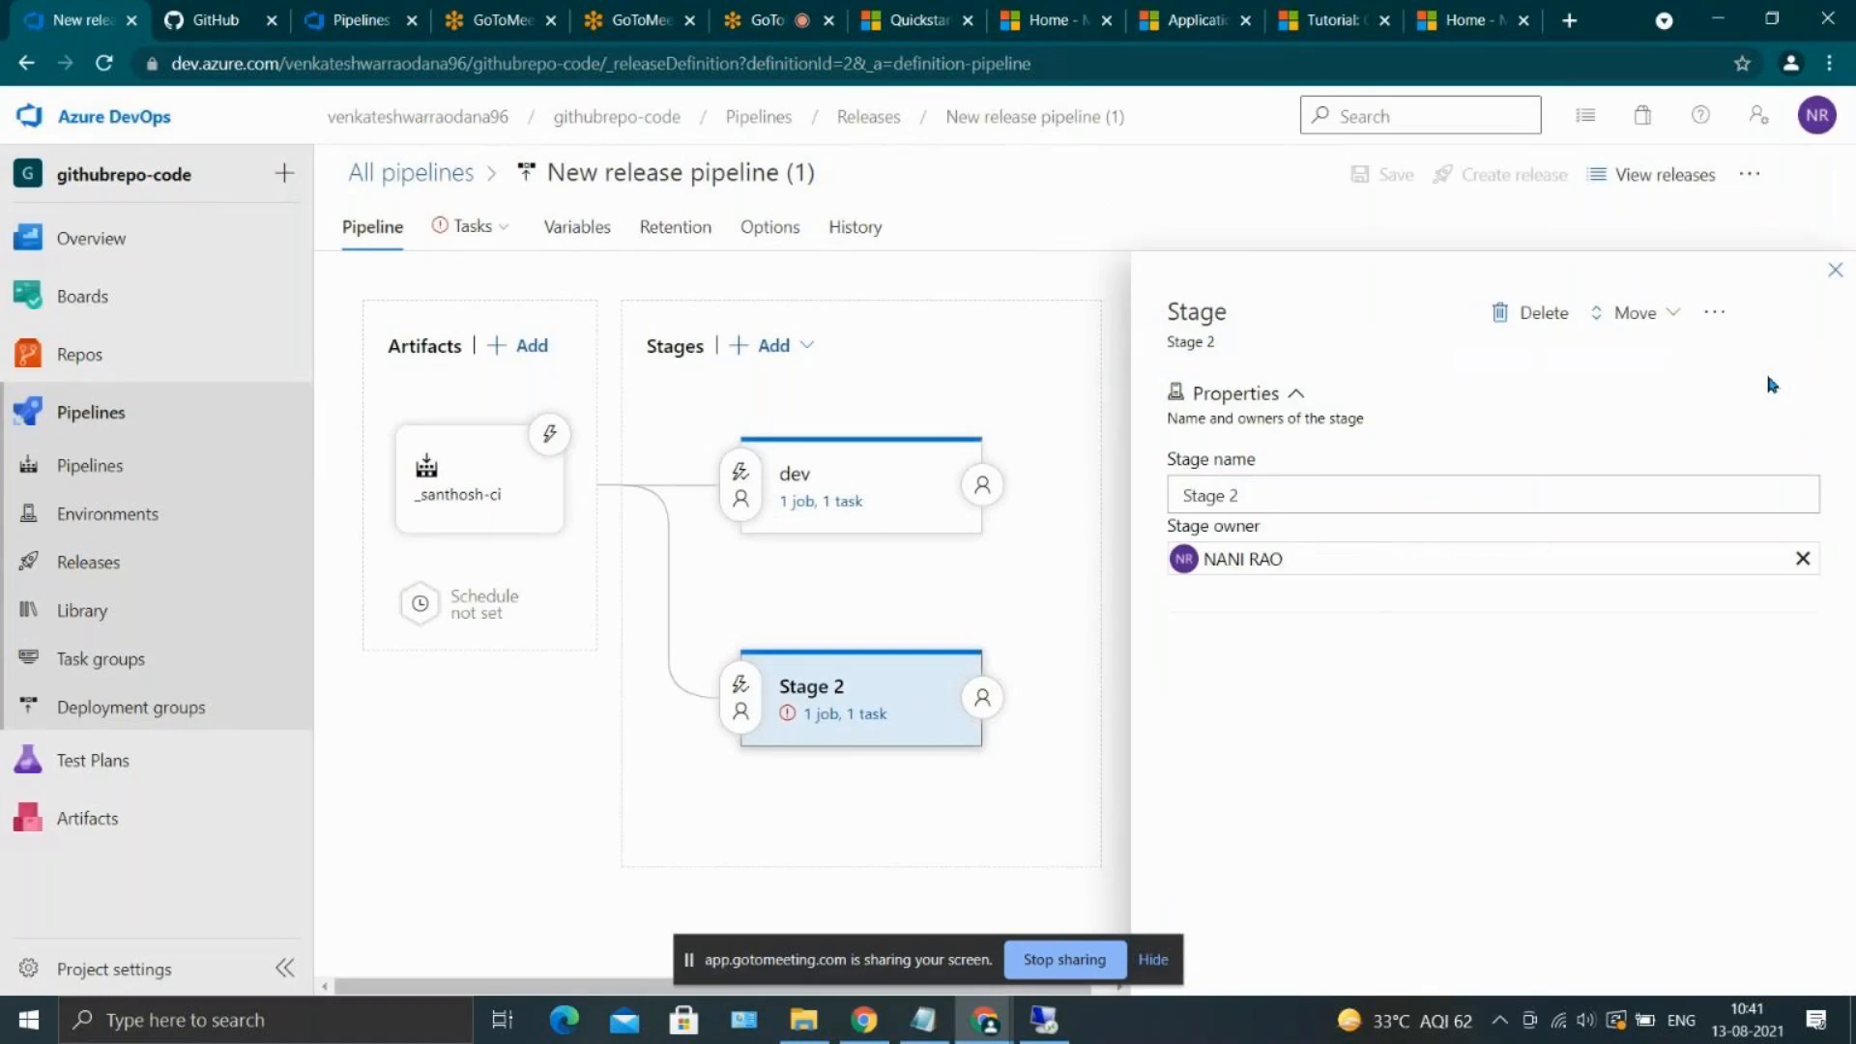
left_click(1464, 483)
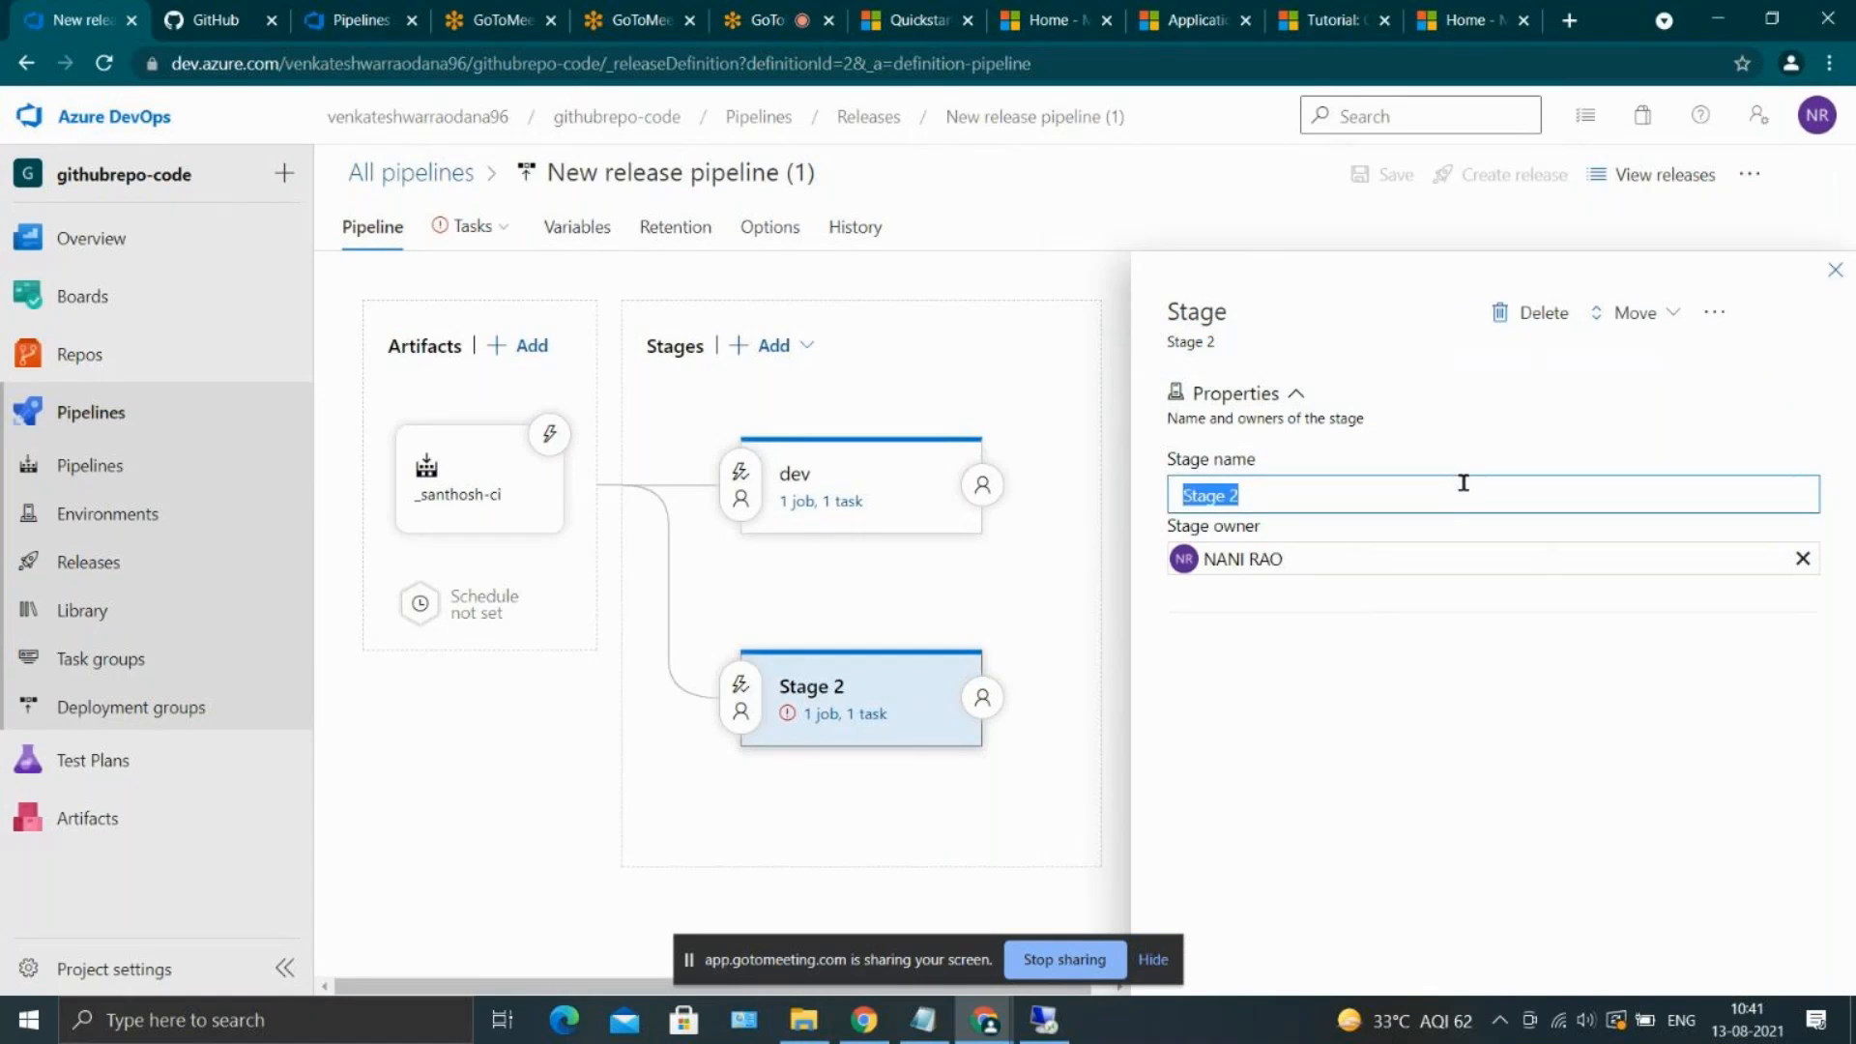
type("QA")
left_click(1835, 270)
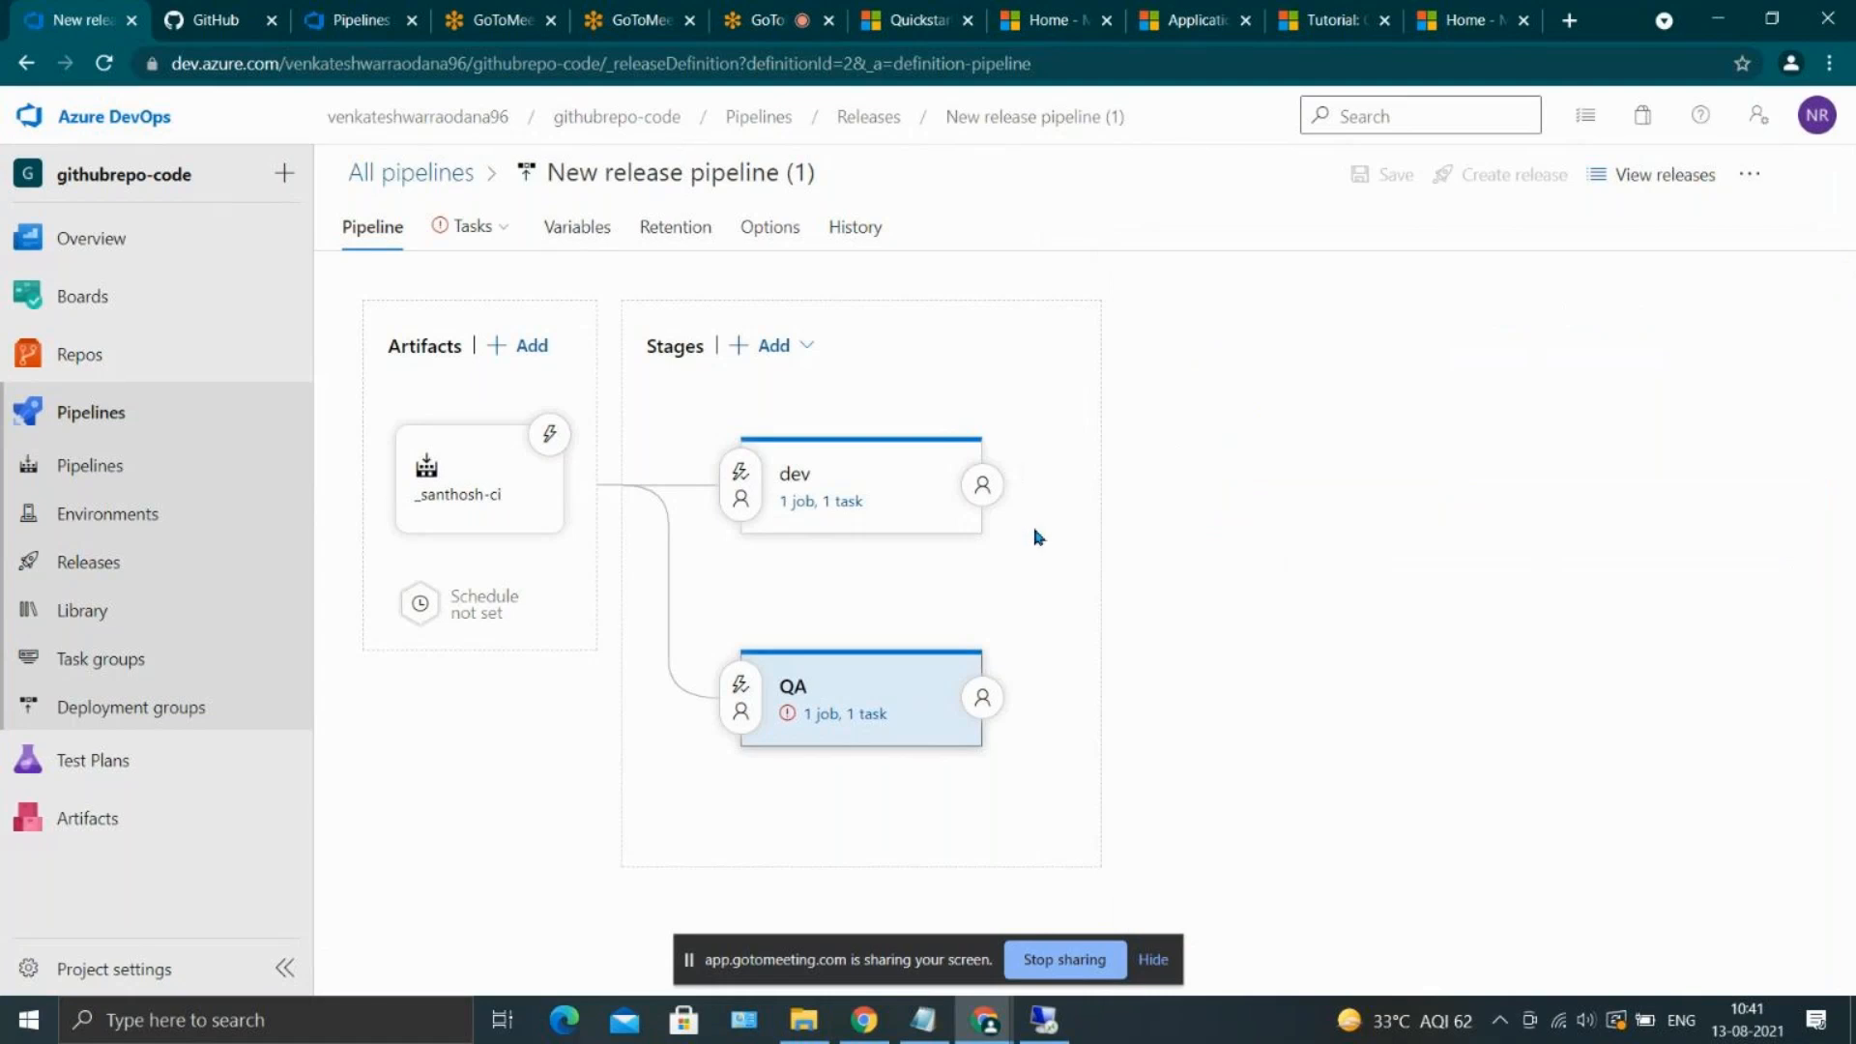
Add a stage named PROD following the QA stage, using the Azure App Service deployment template
left_click(760, 344)
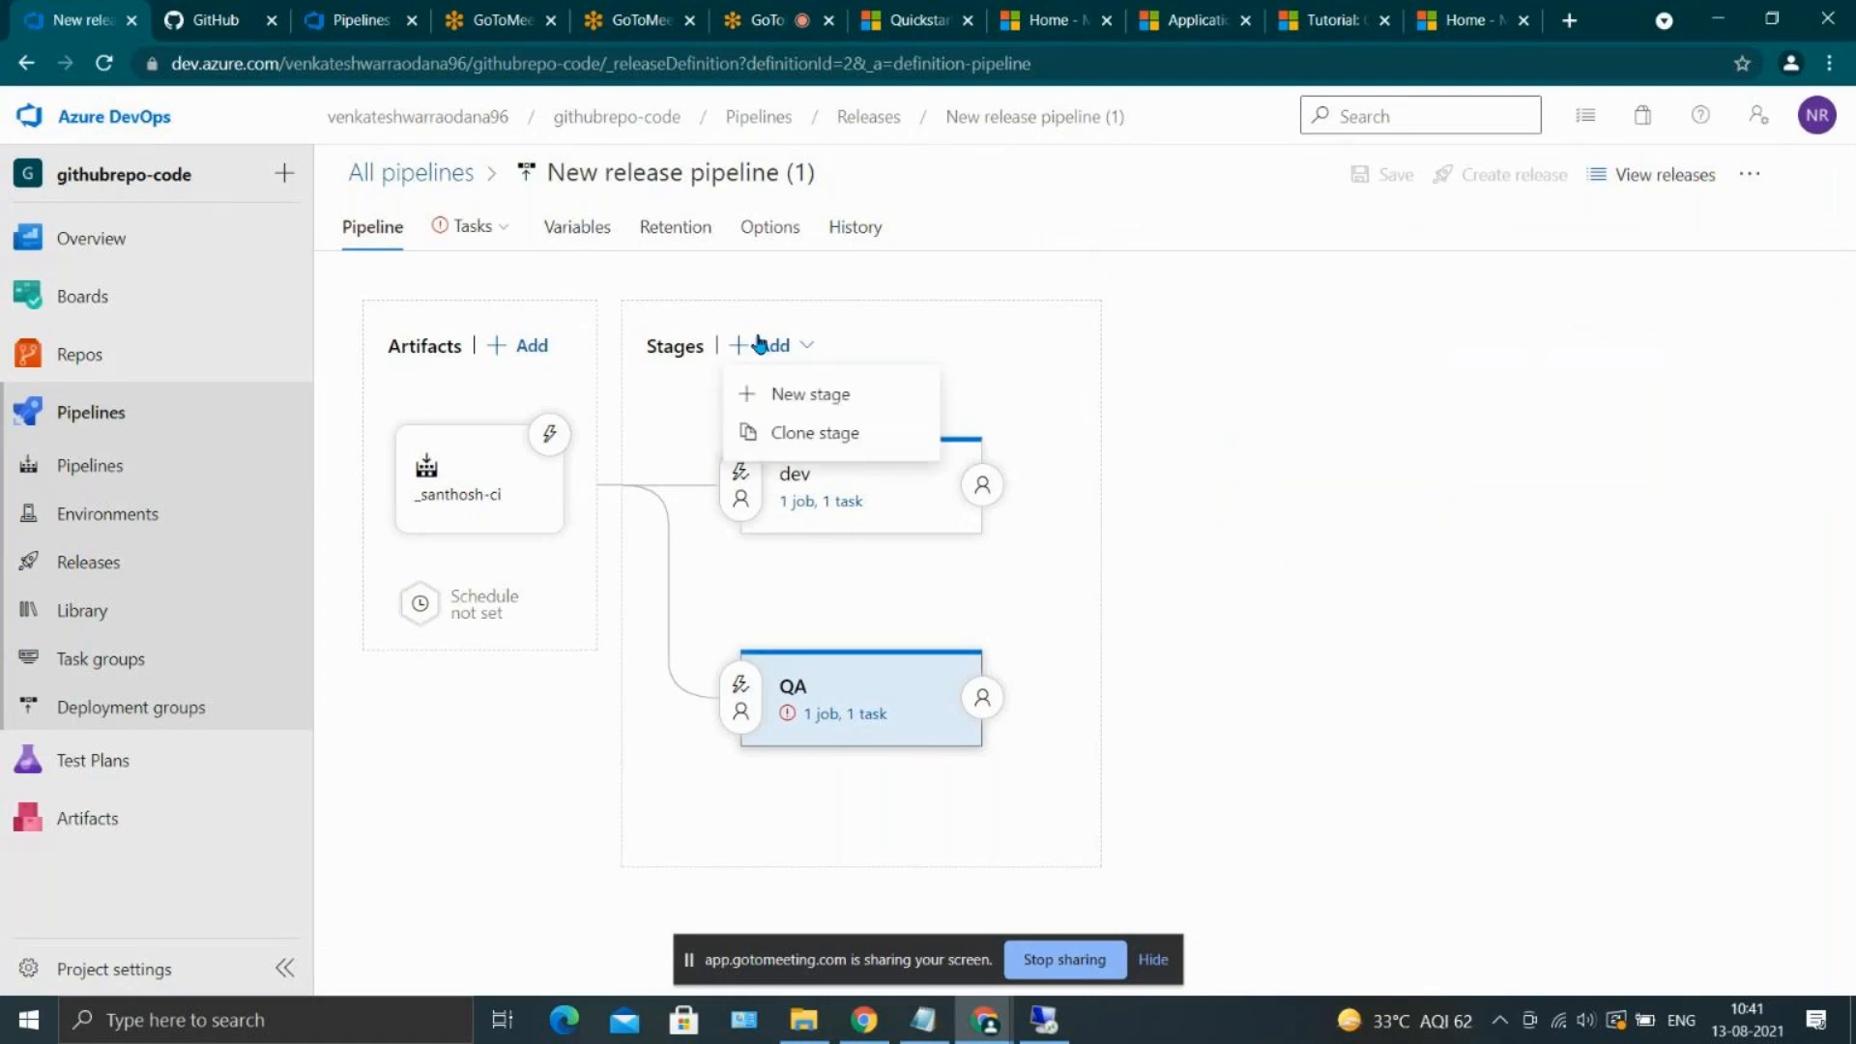
left_click(820, 406)
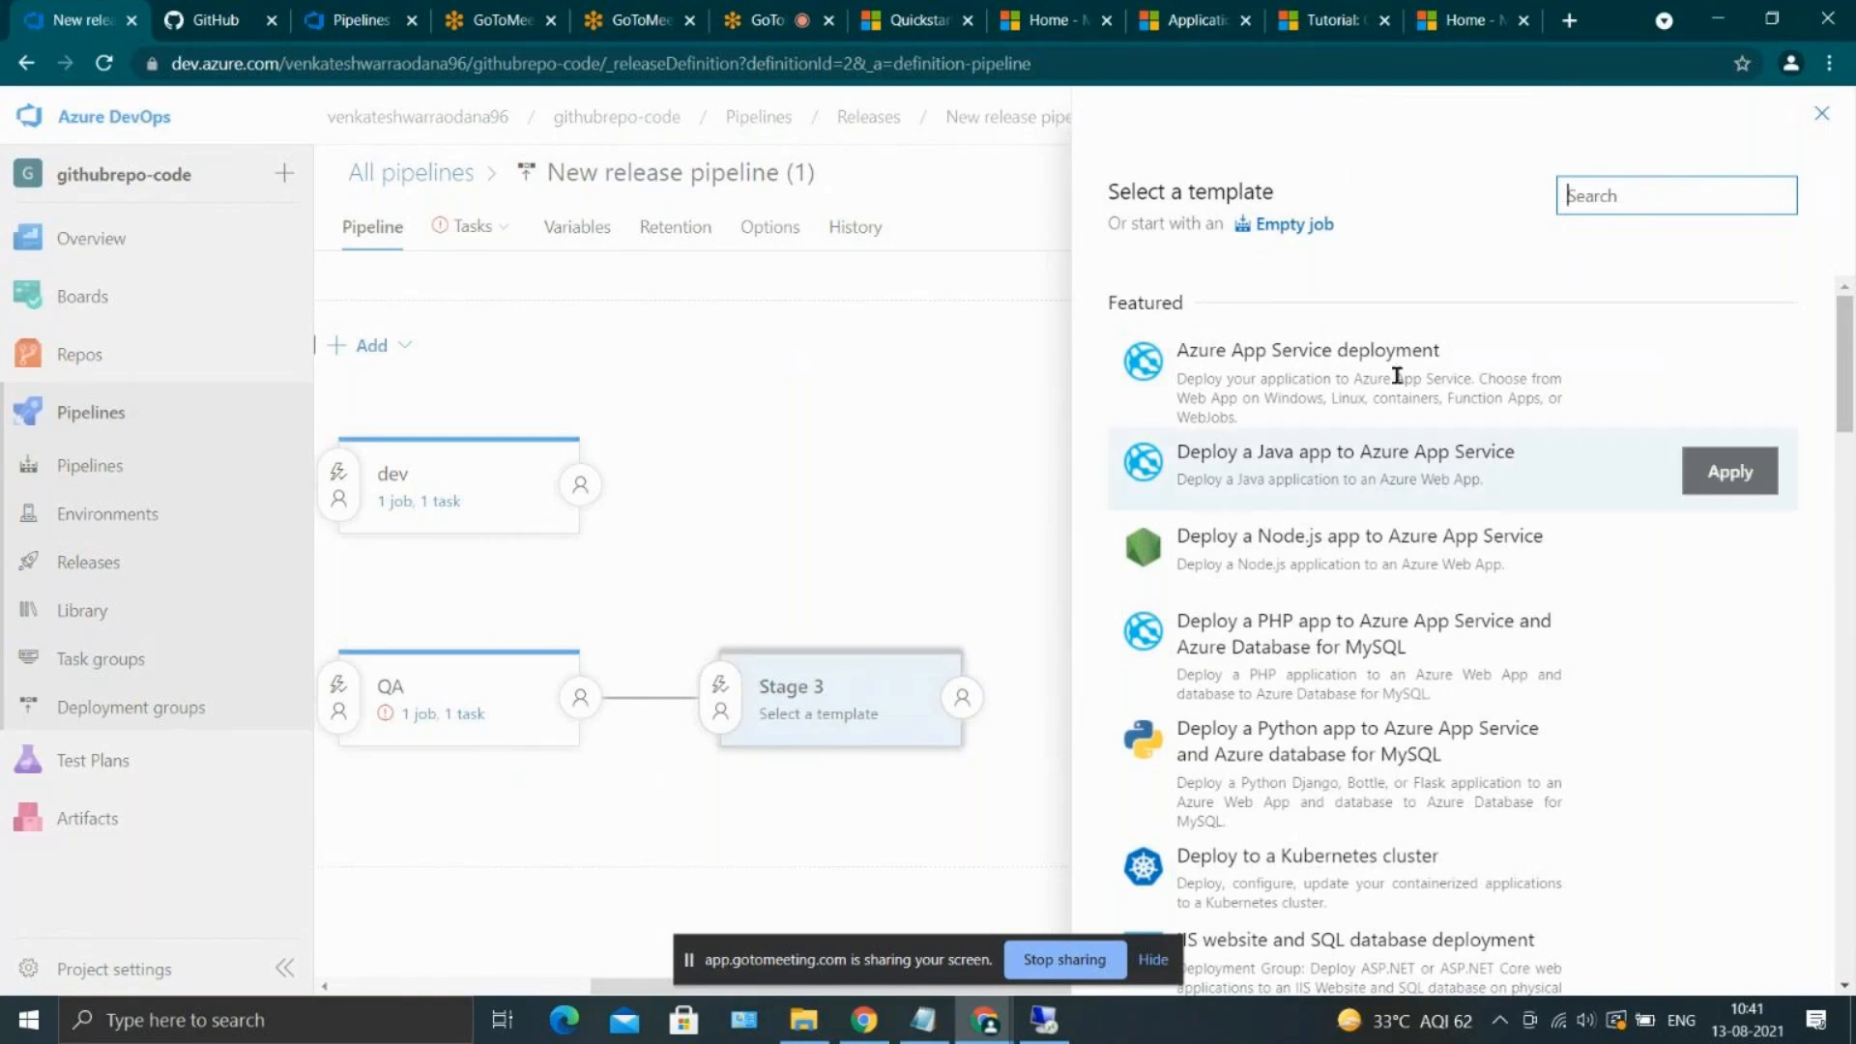
type("pro")
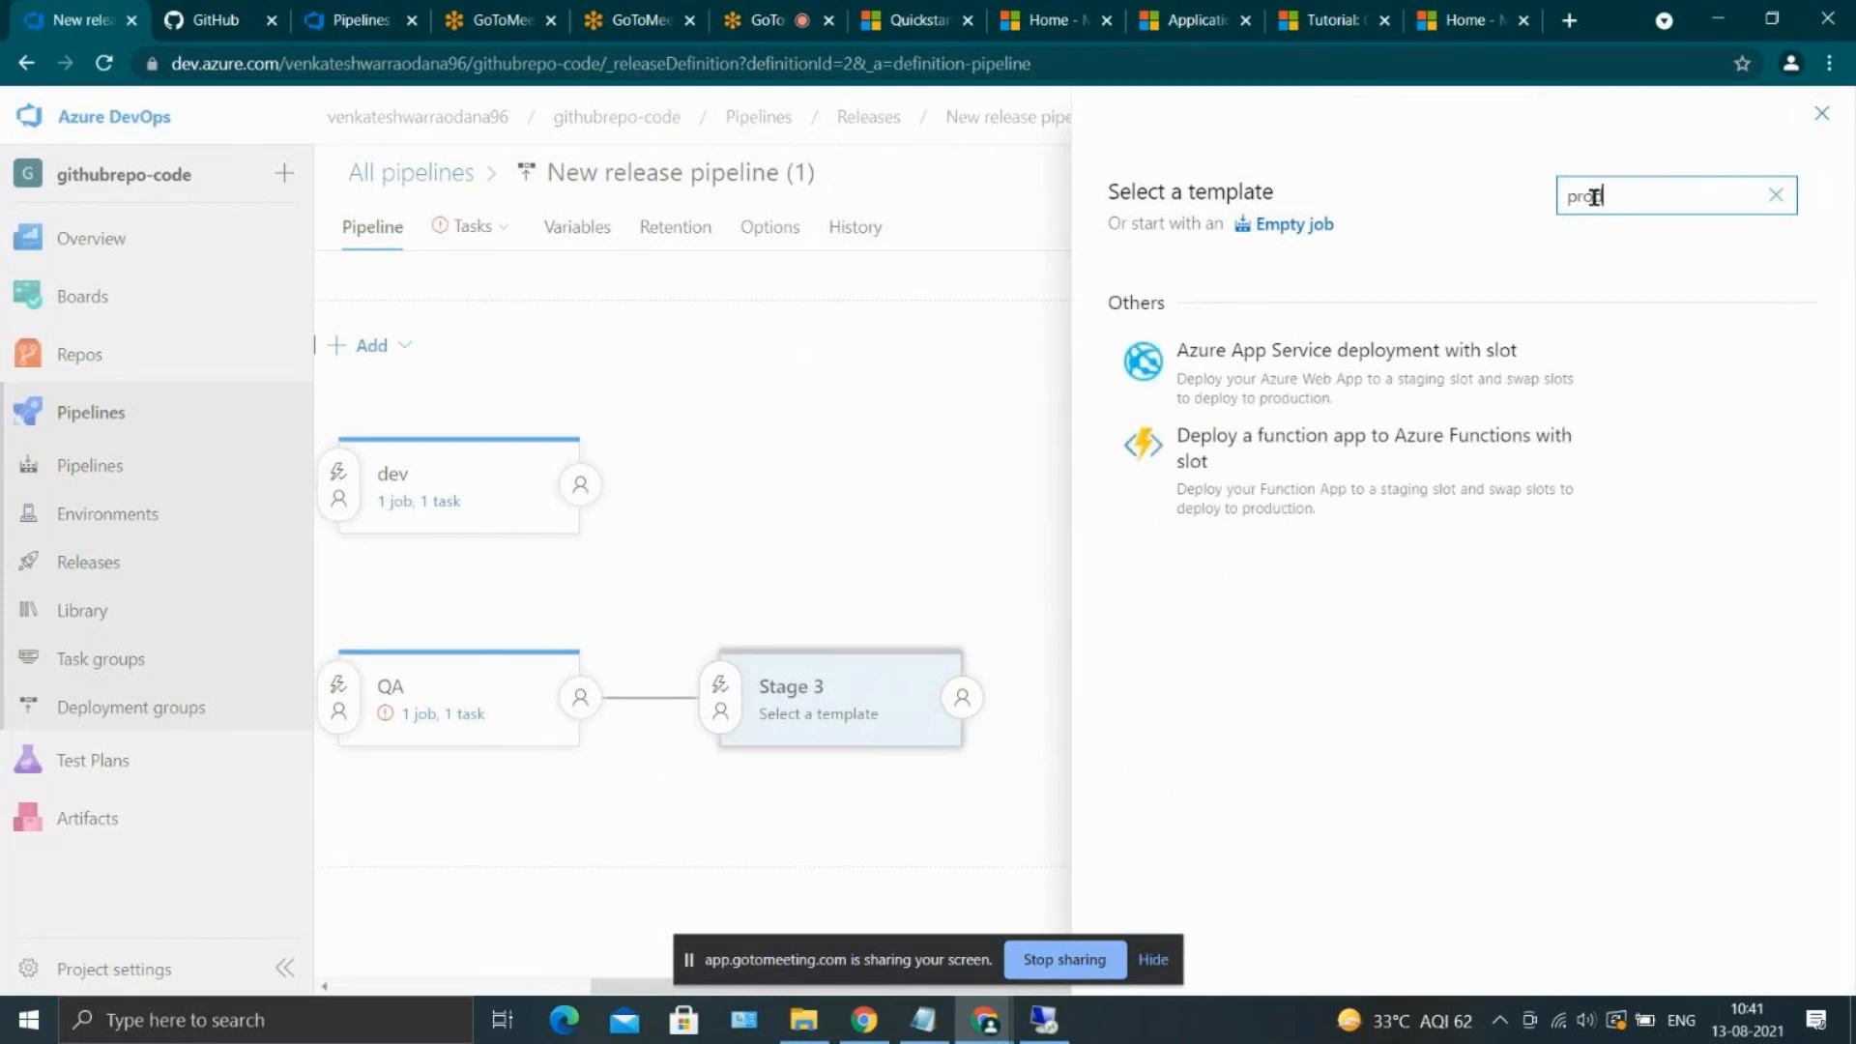
type("d")
key("BackSpace")
key("BackSpace")
mouse_move(1421, 354)
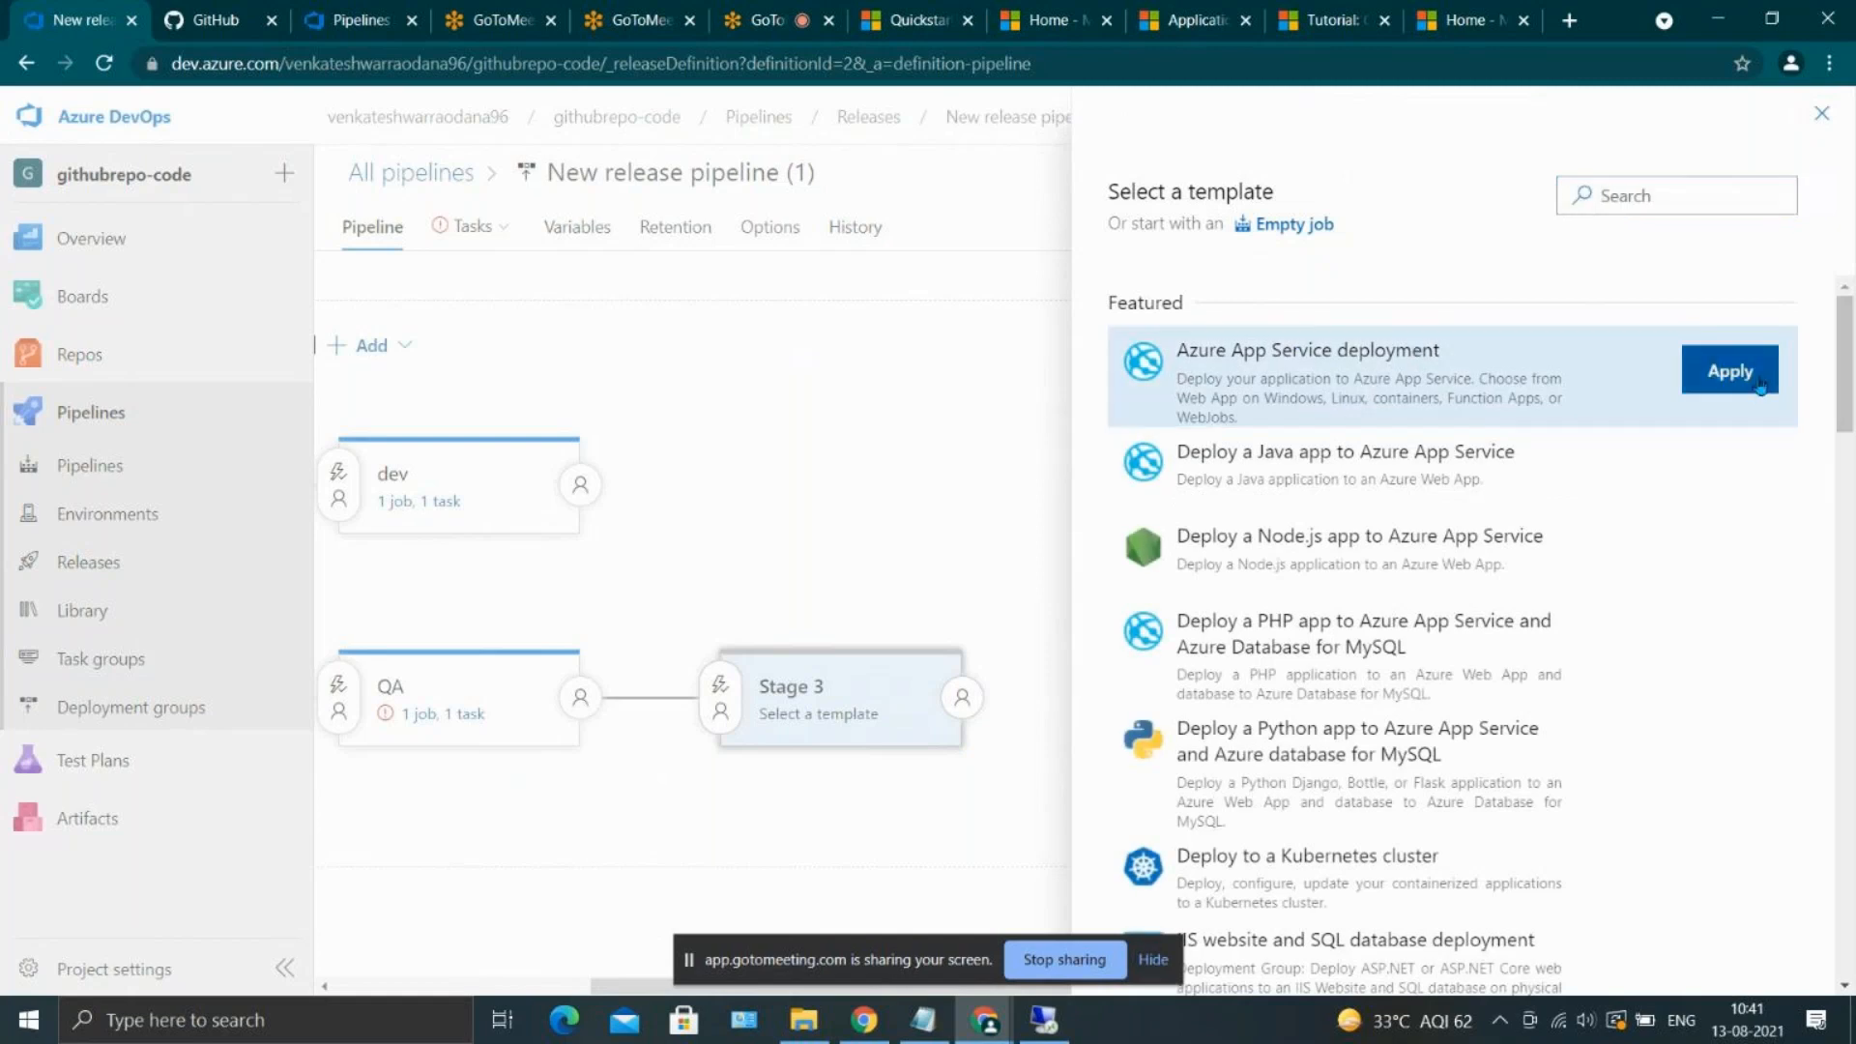
left_click(1730, 371)
triple_click(1438, 506)
type("PROD")
left_click(1832, 266)
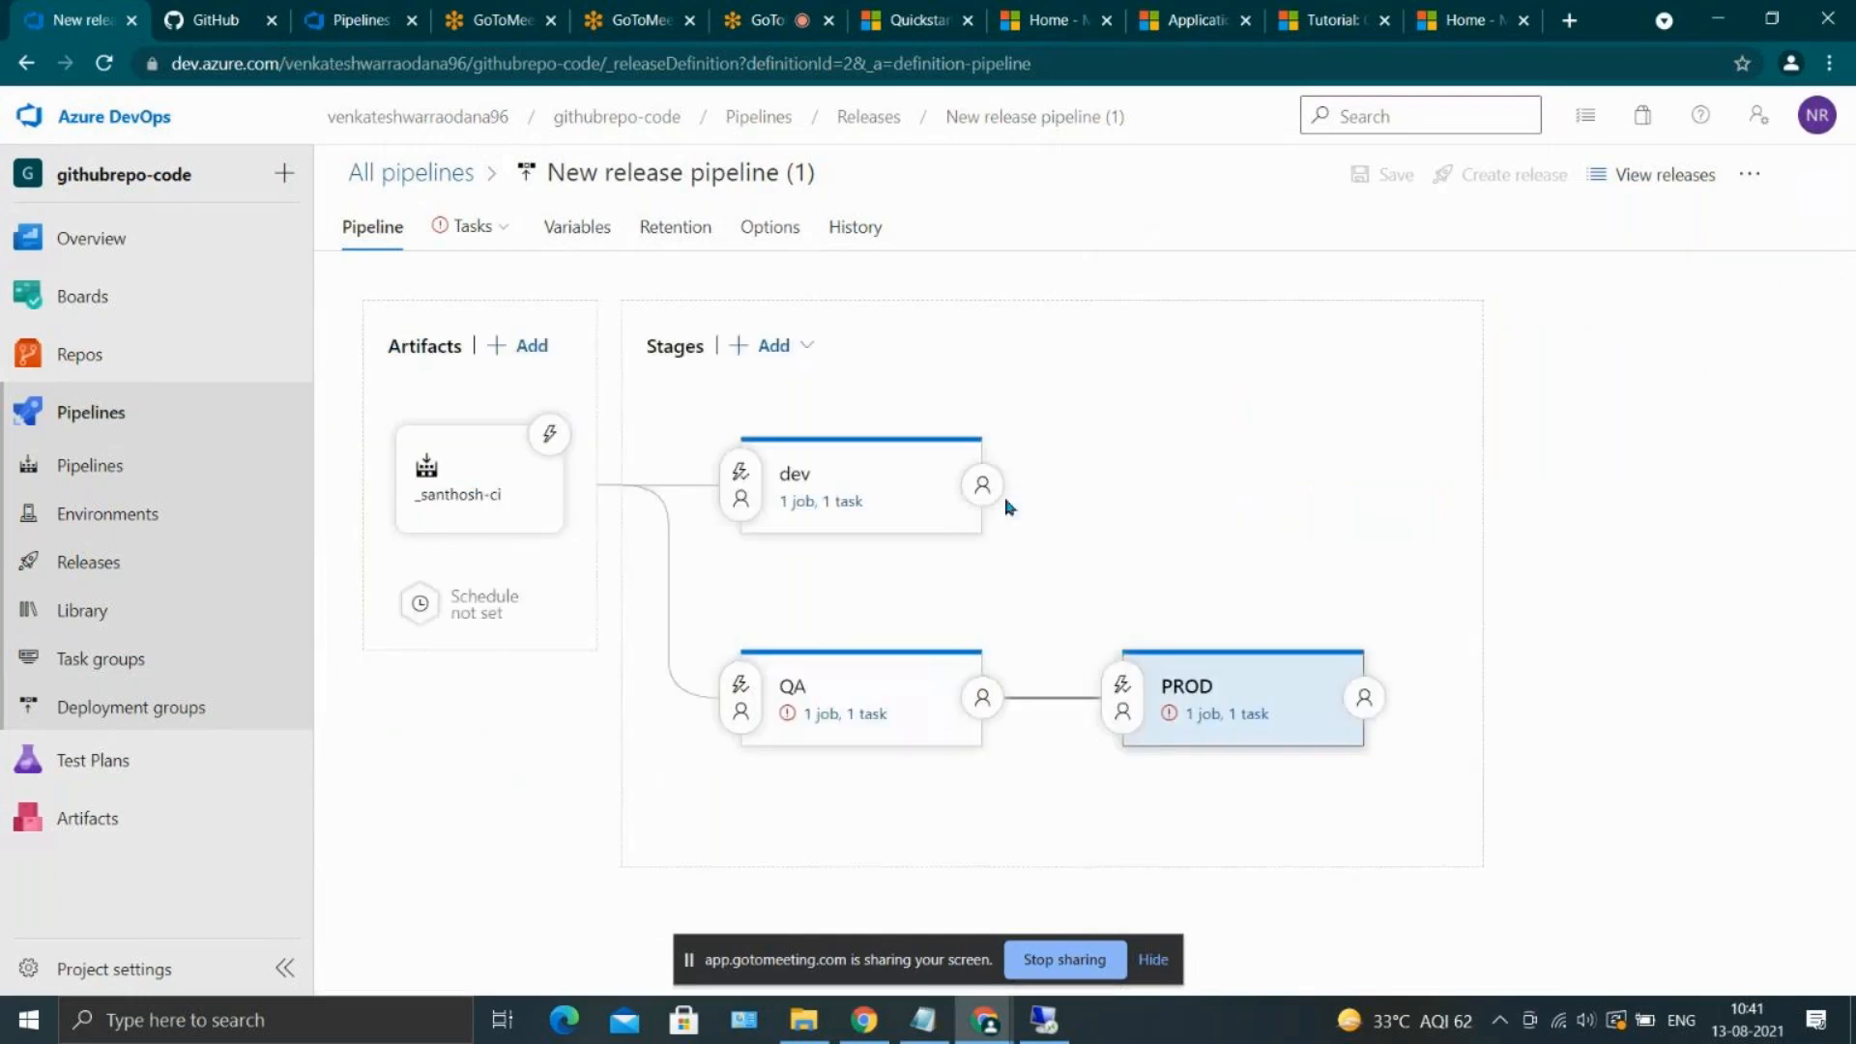
Add a stage named QA directly after dev, using the Azure App Service deployment template
mouse_move(894, 508)
left_click(817, 565)
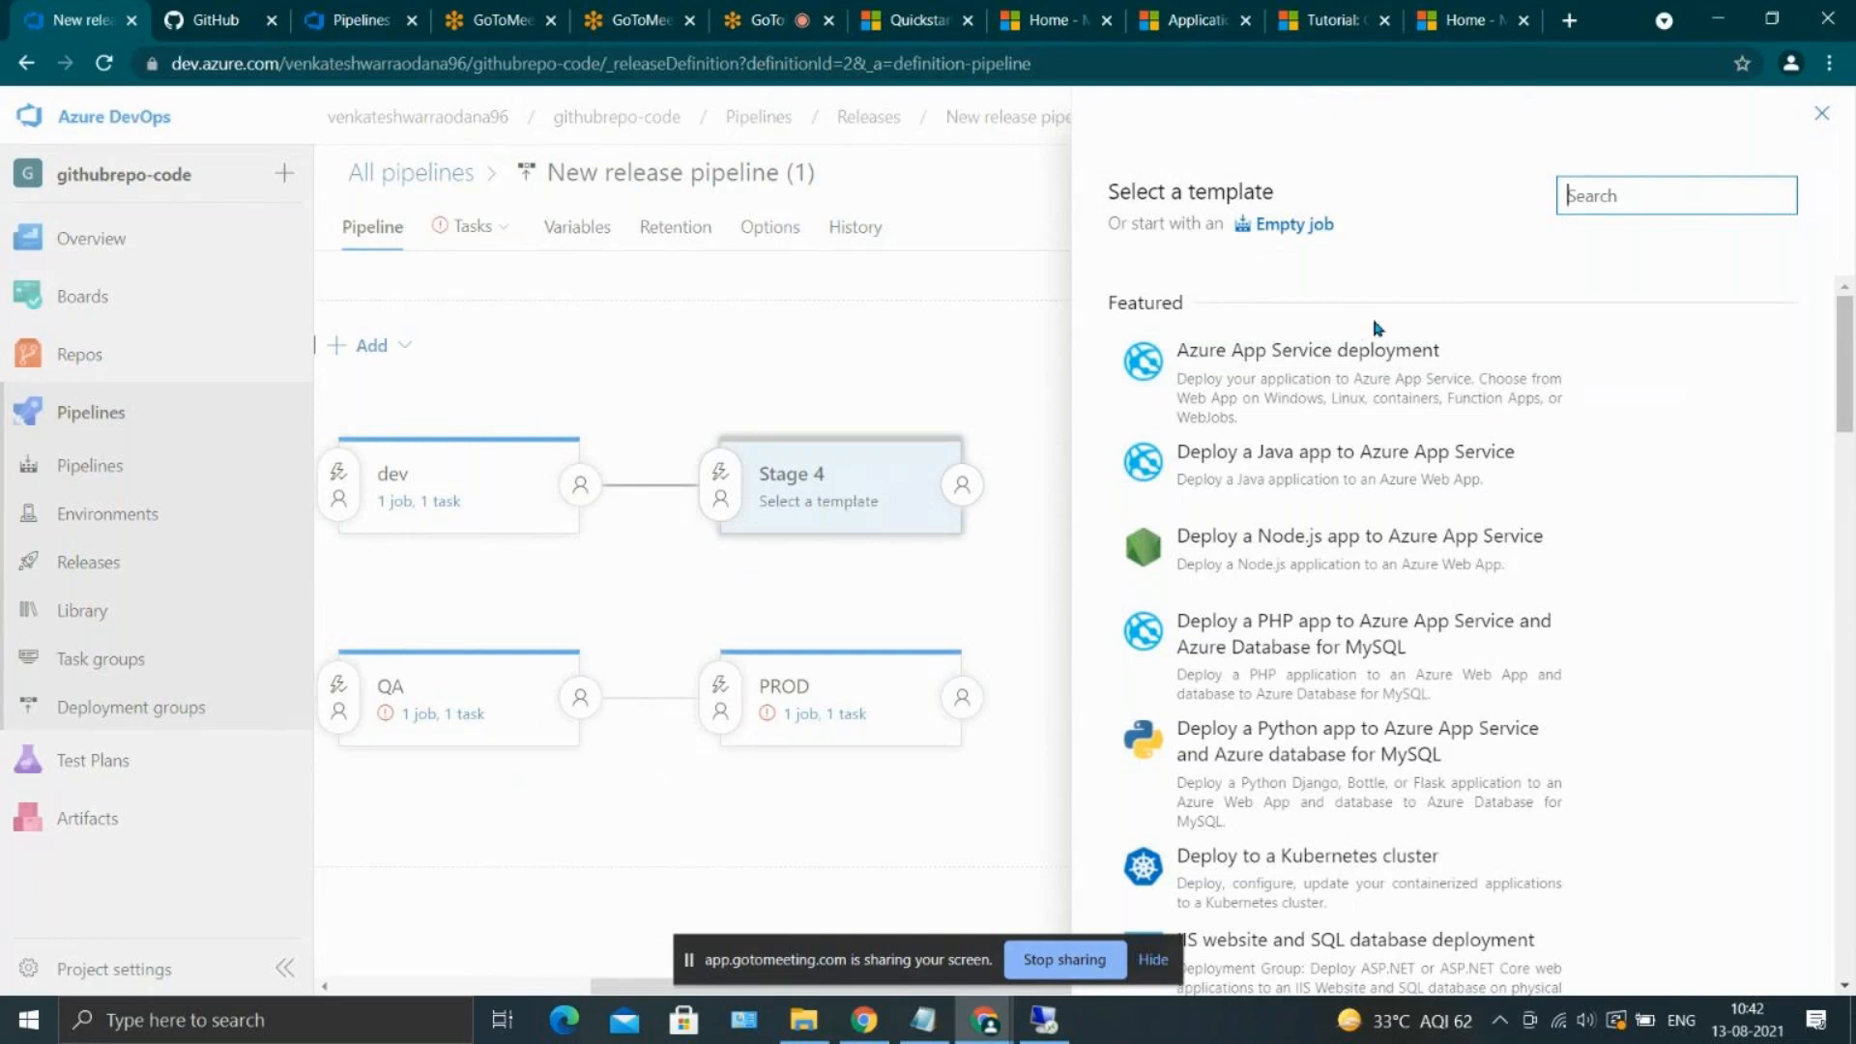
left_click(1377, 348)
left_click(1743, 370)
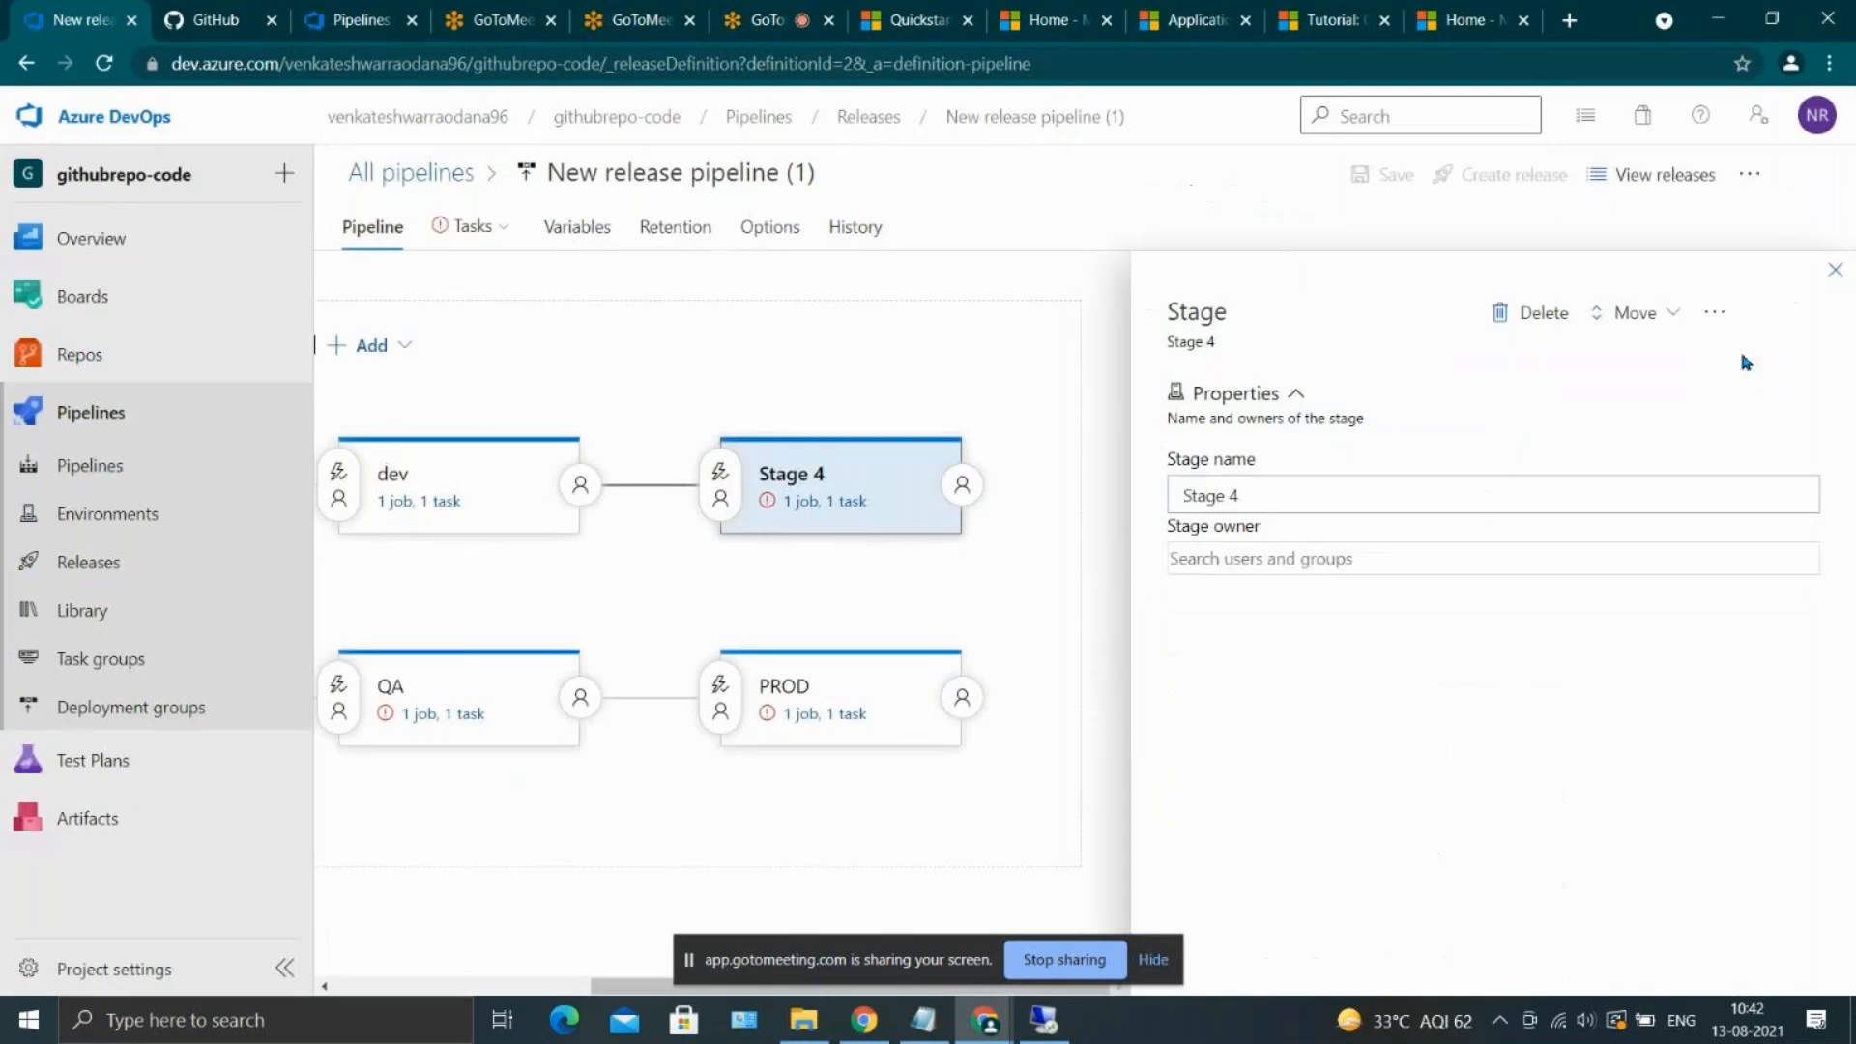
left_click(1231, 497)
key("ctrl+a")
type("P")
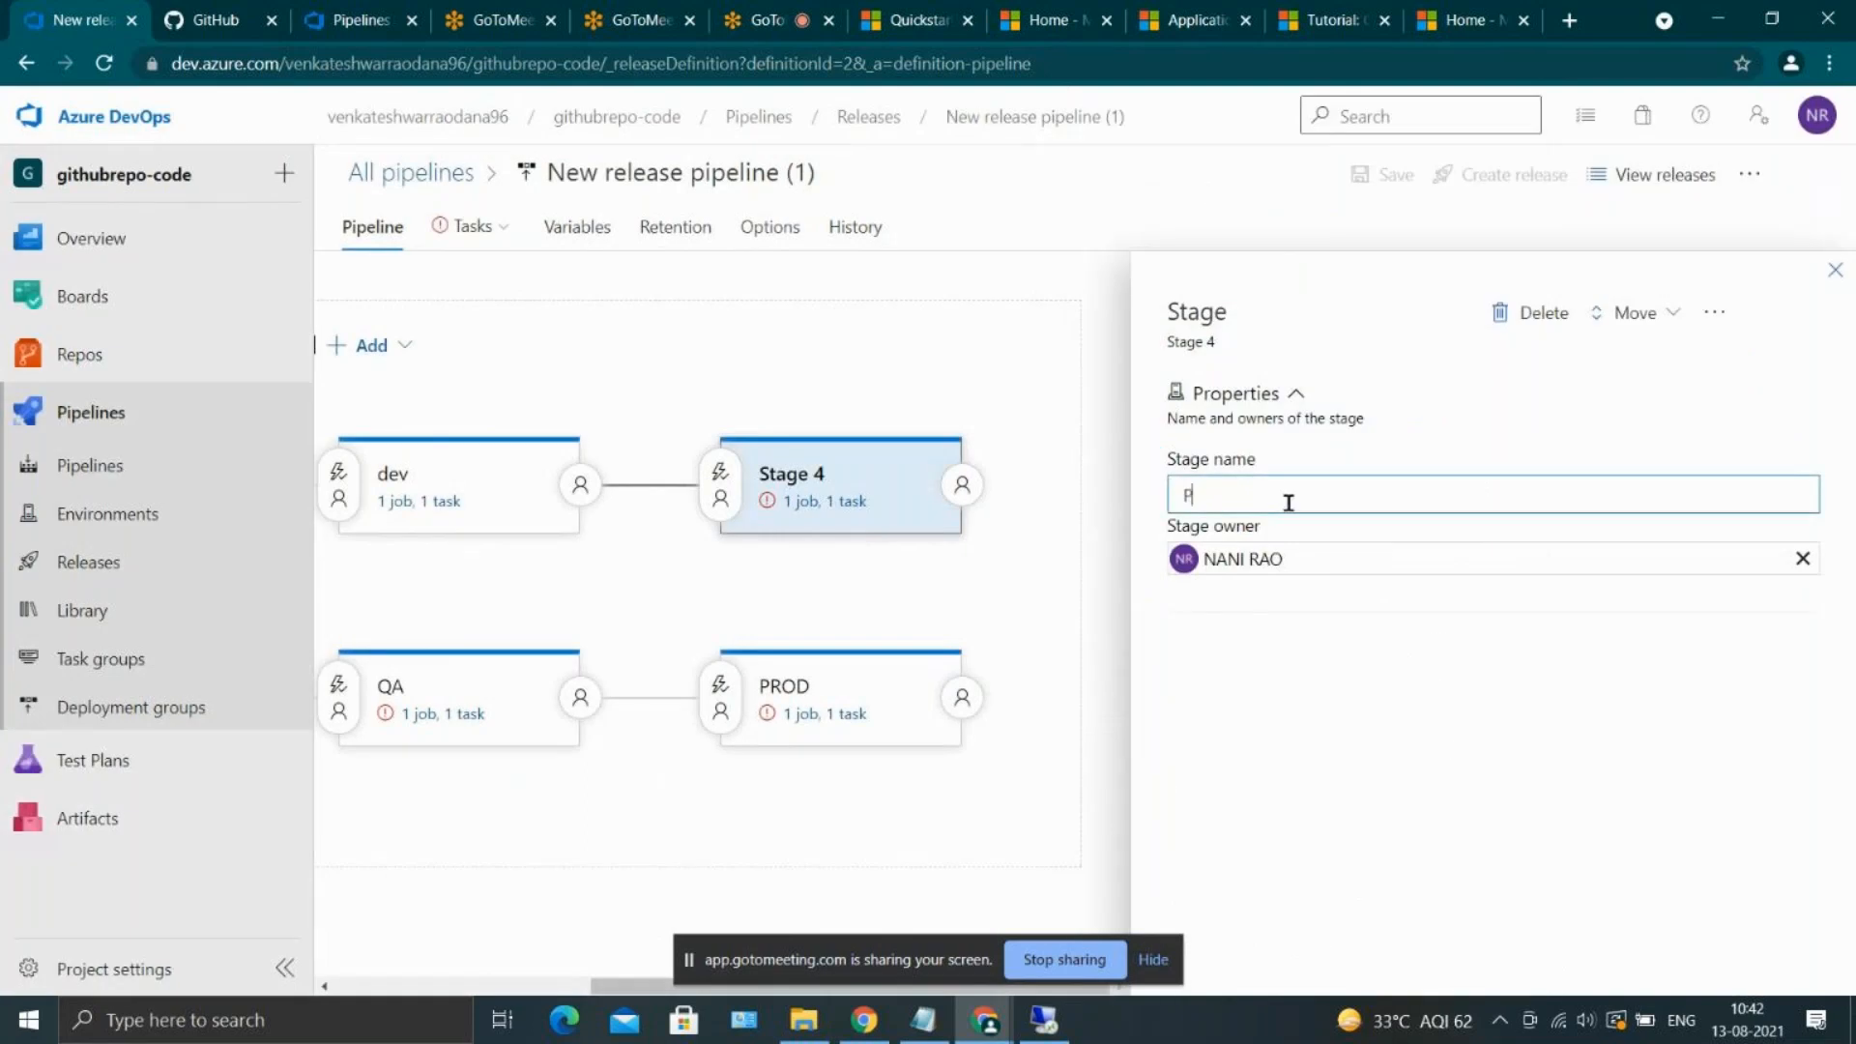
key("BackSpace")
type("QA")
left_click(1834, 270)
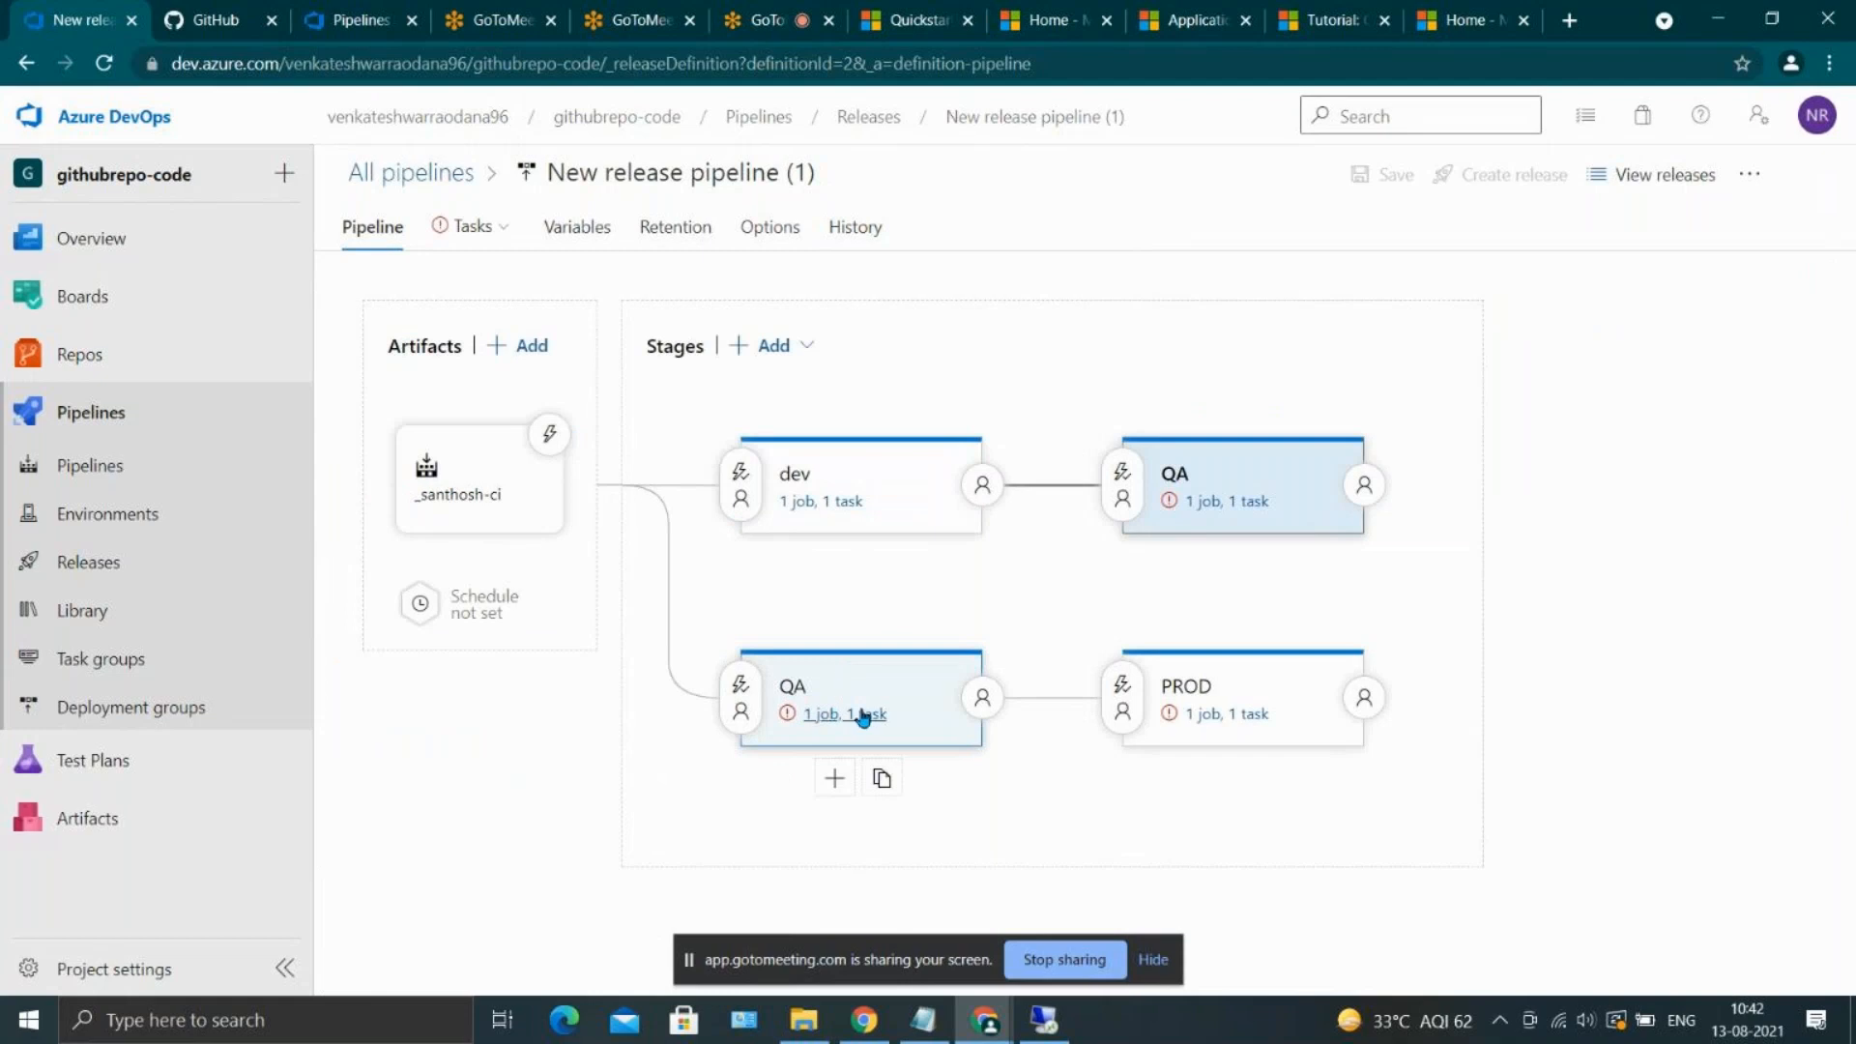
left_click(890, 705)
right_click(890, 698)
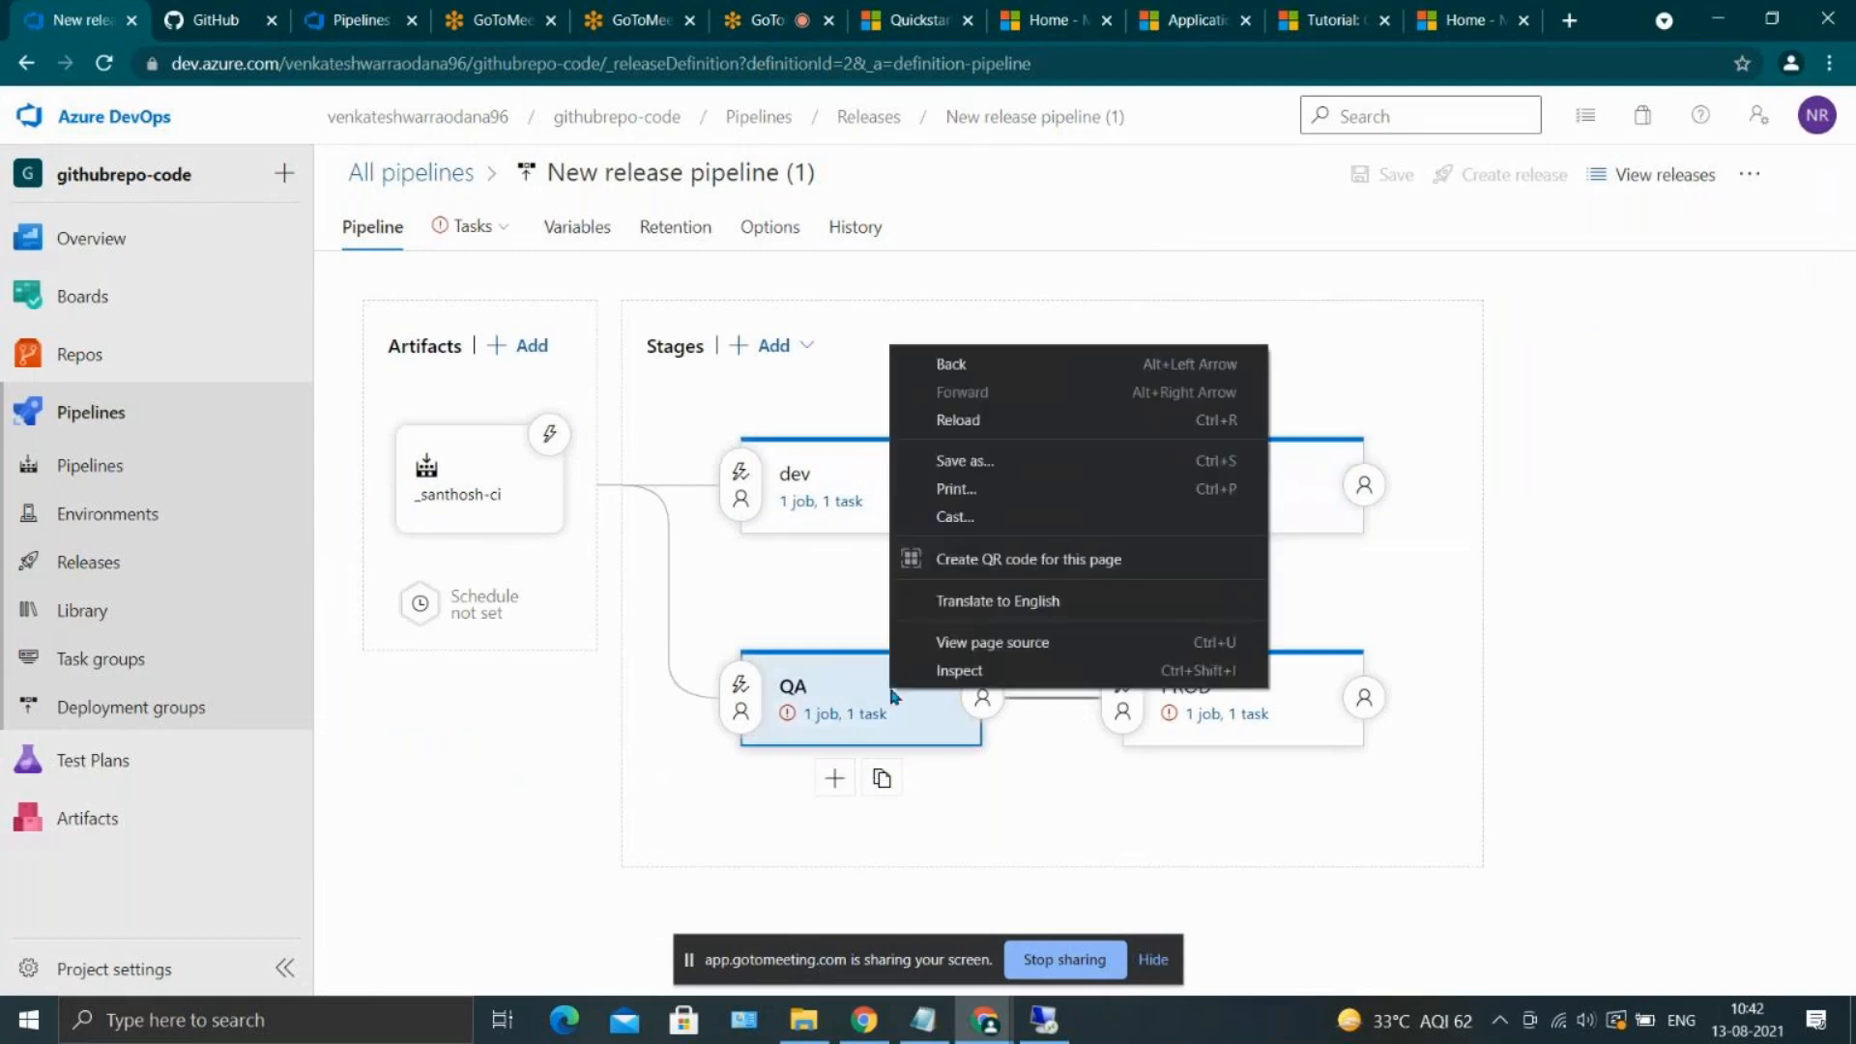
left_click(1006, 851)
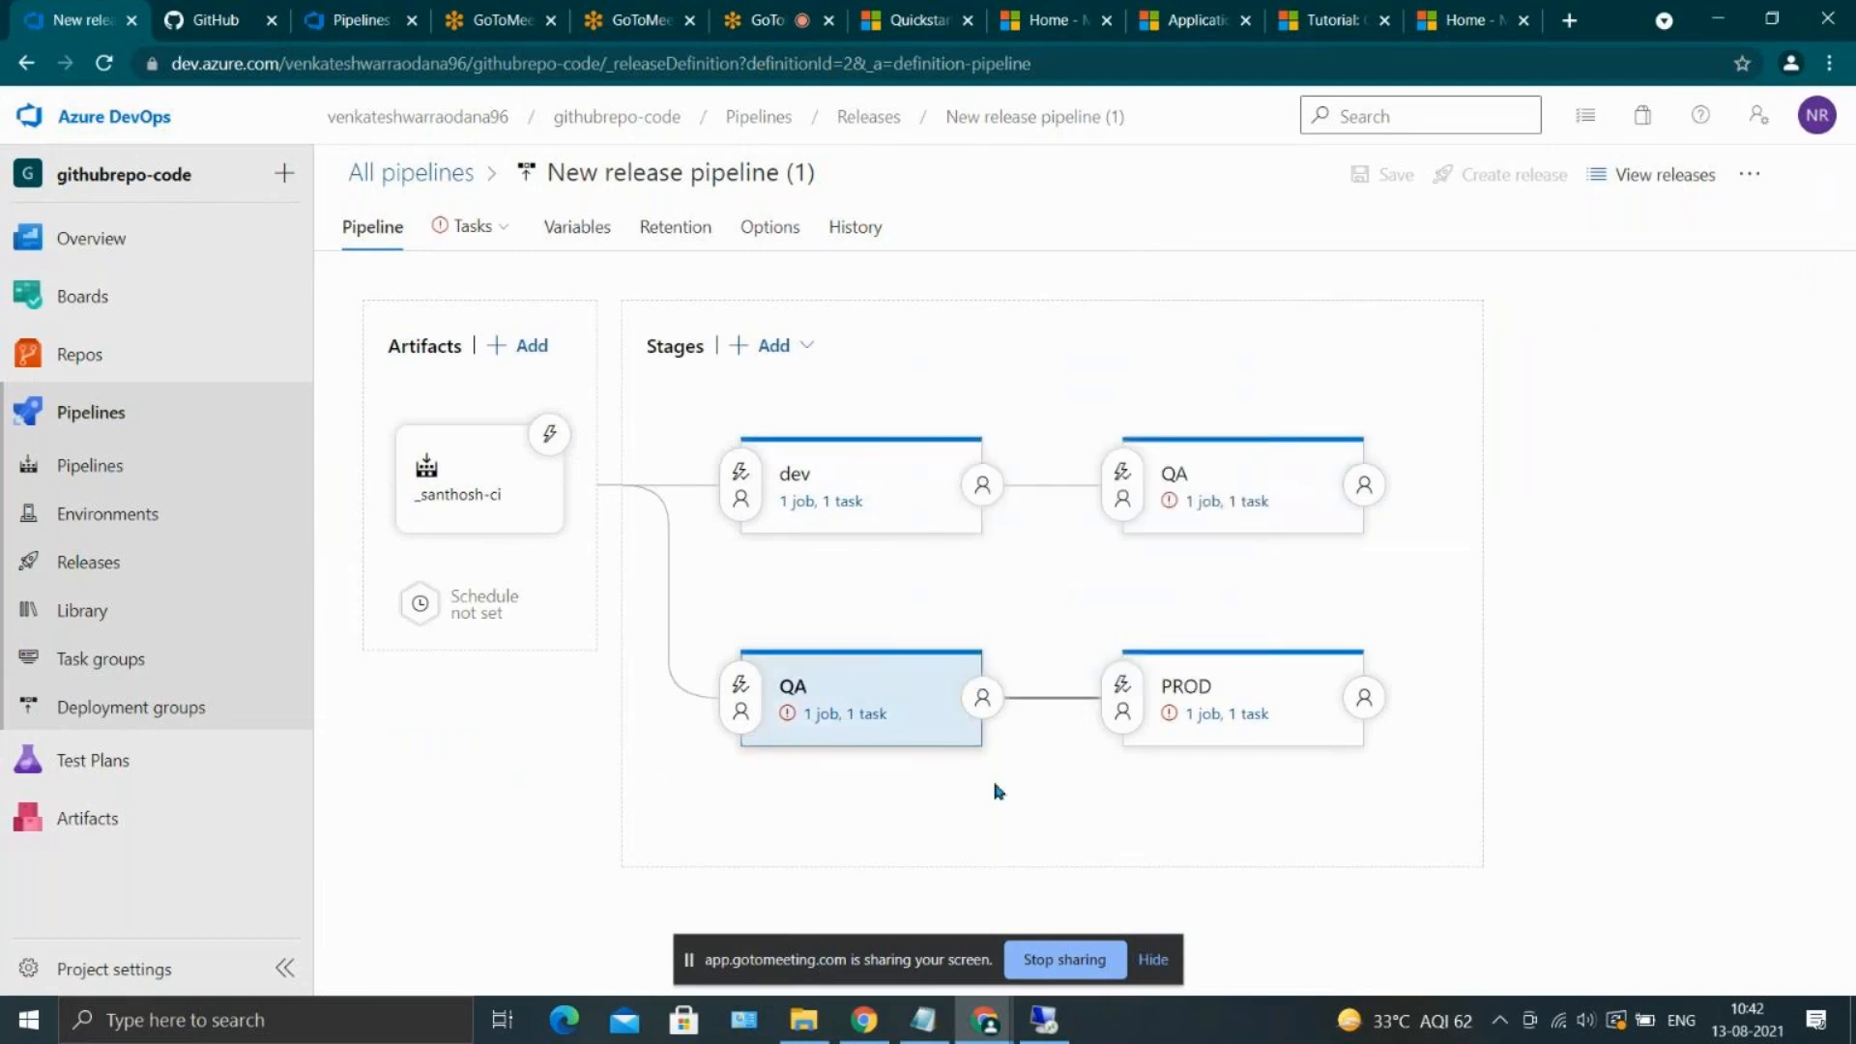
left_click(983, 697)
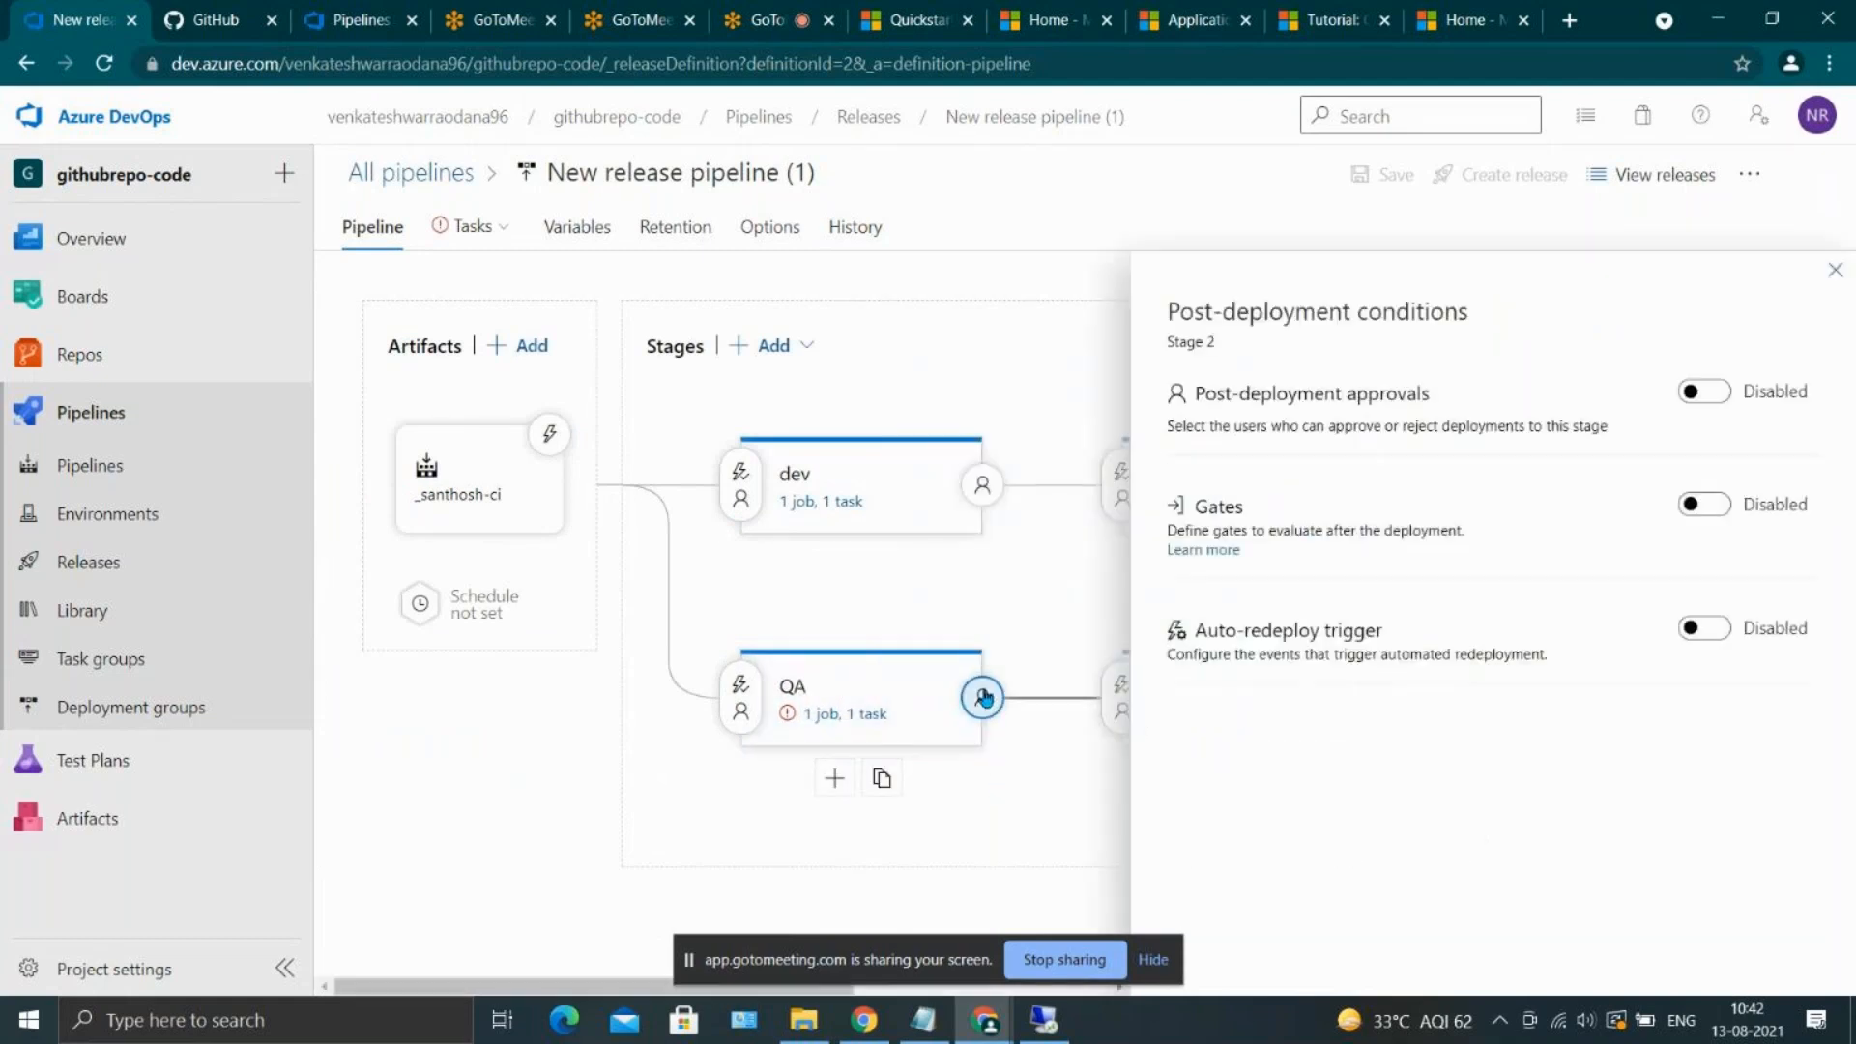
left_click(1835, 274)
mouse_move(870, 701)
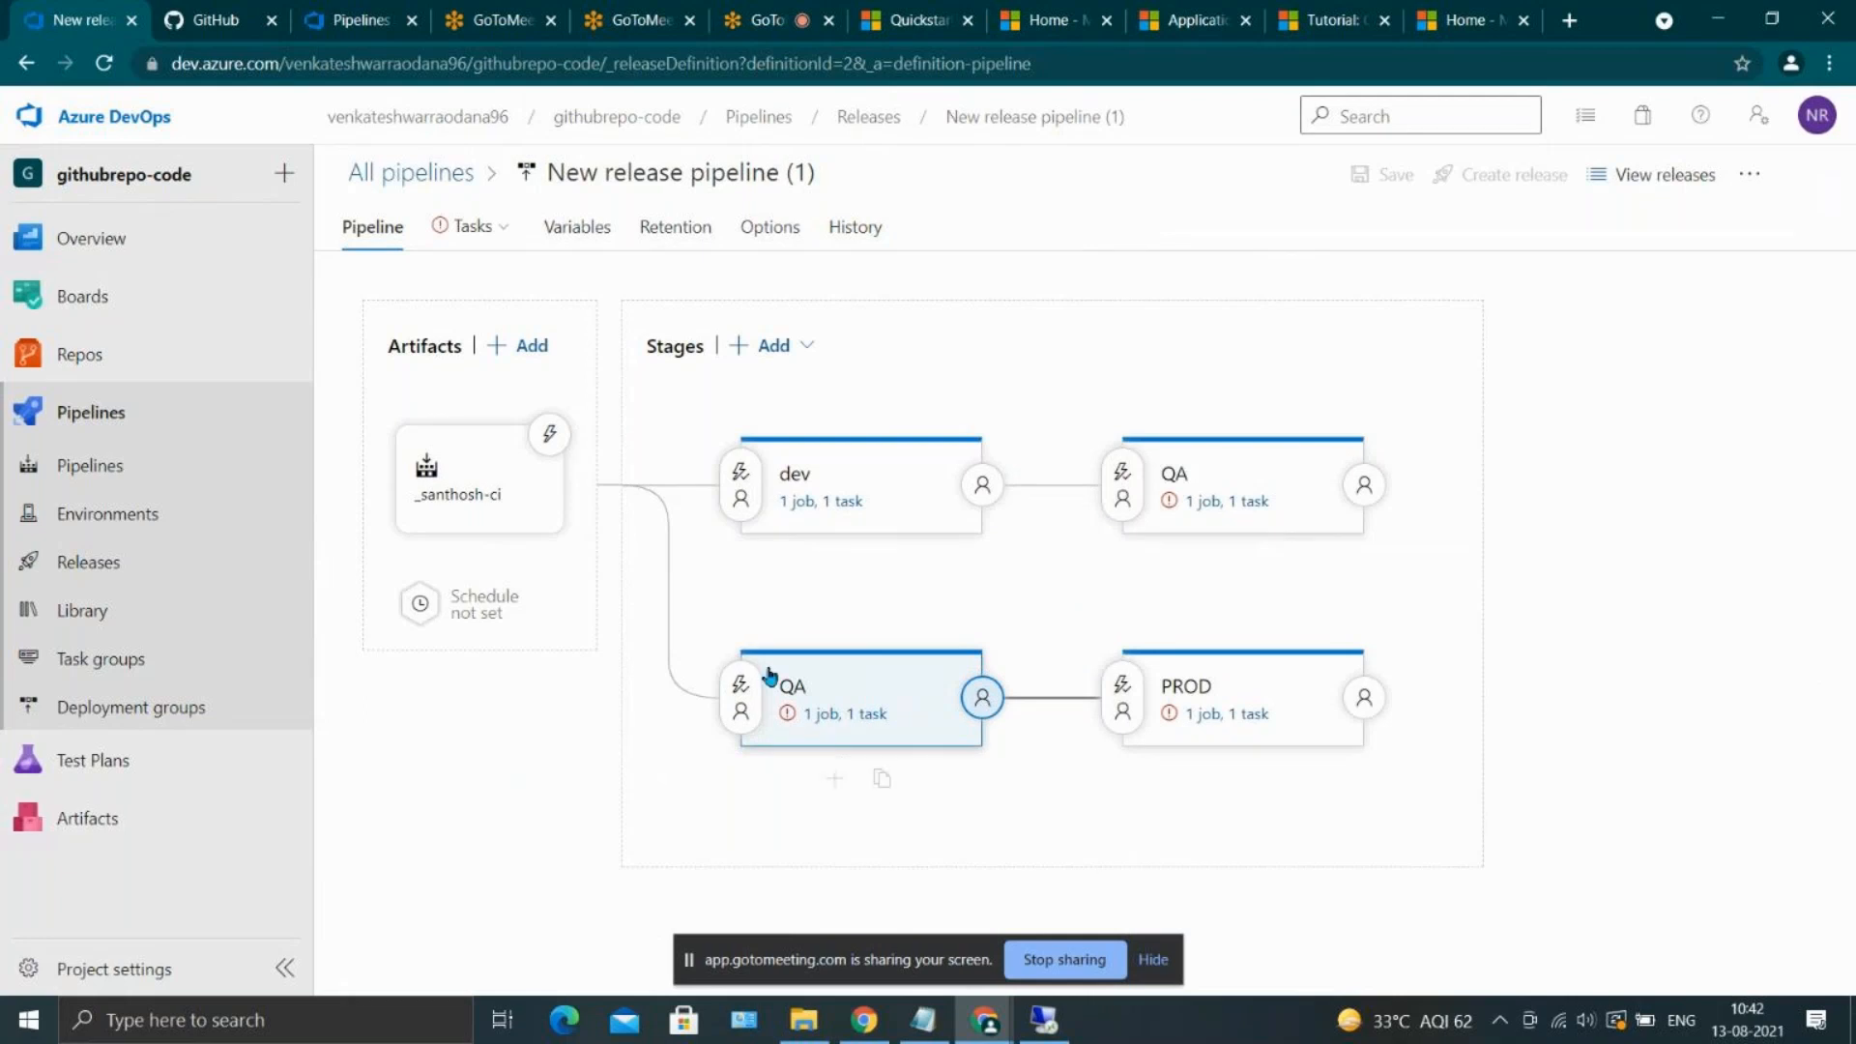
mouse_move(948, 552)
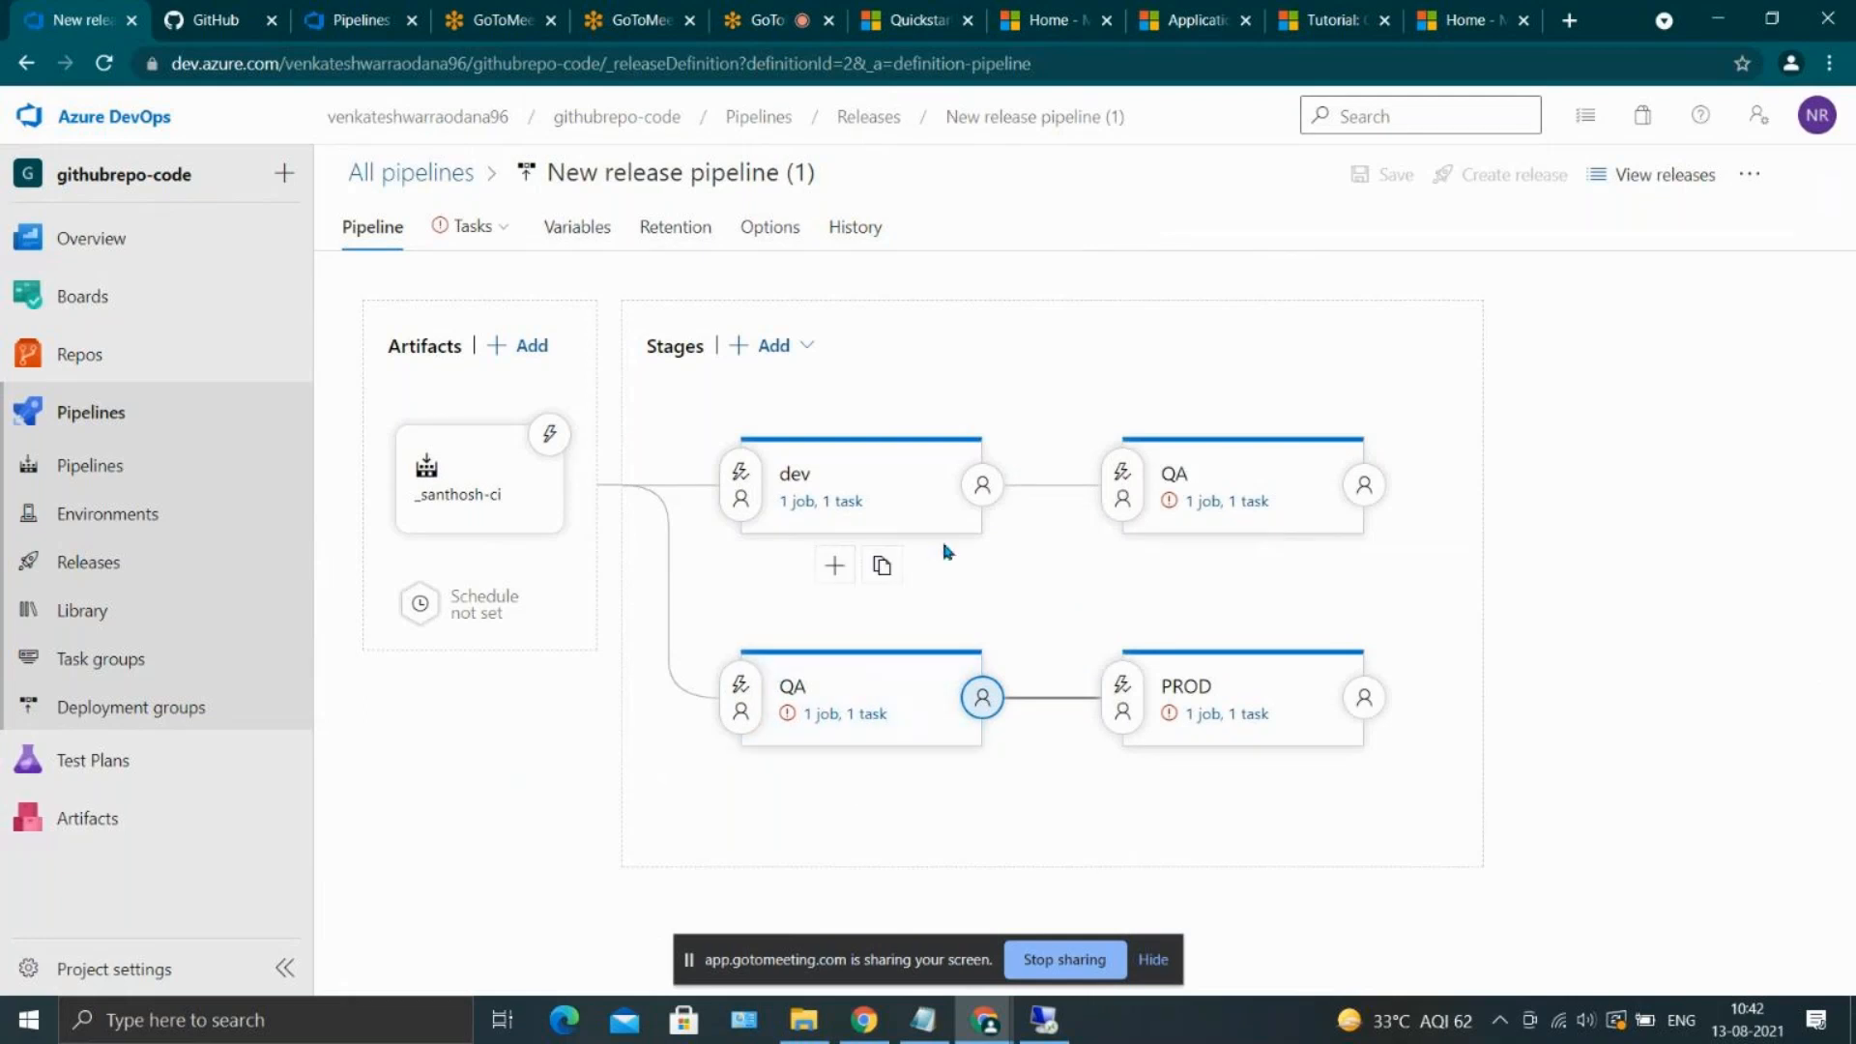
left_click(778, 345)
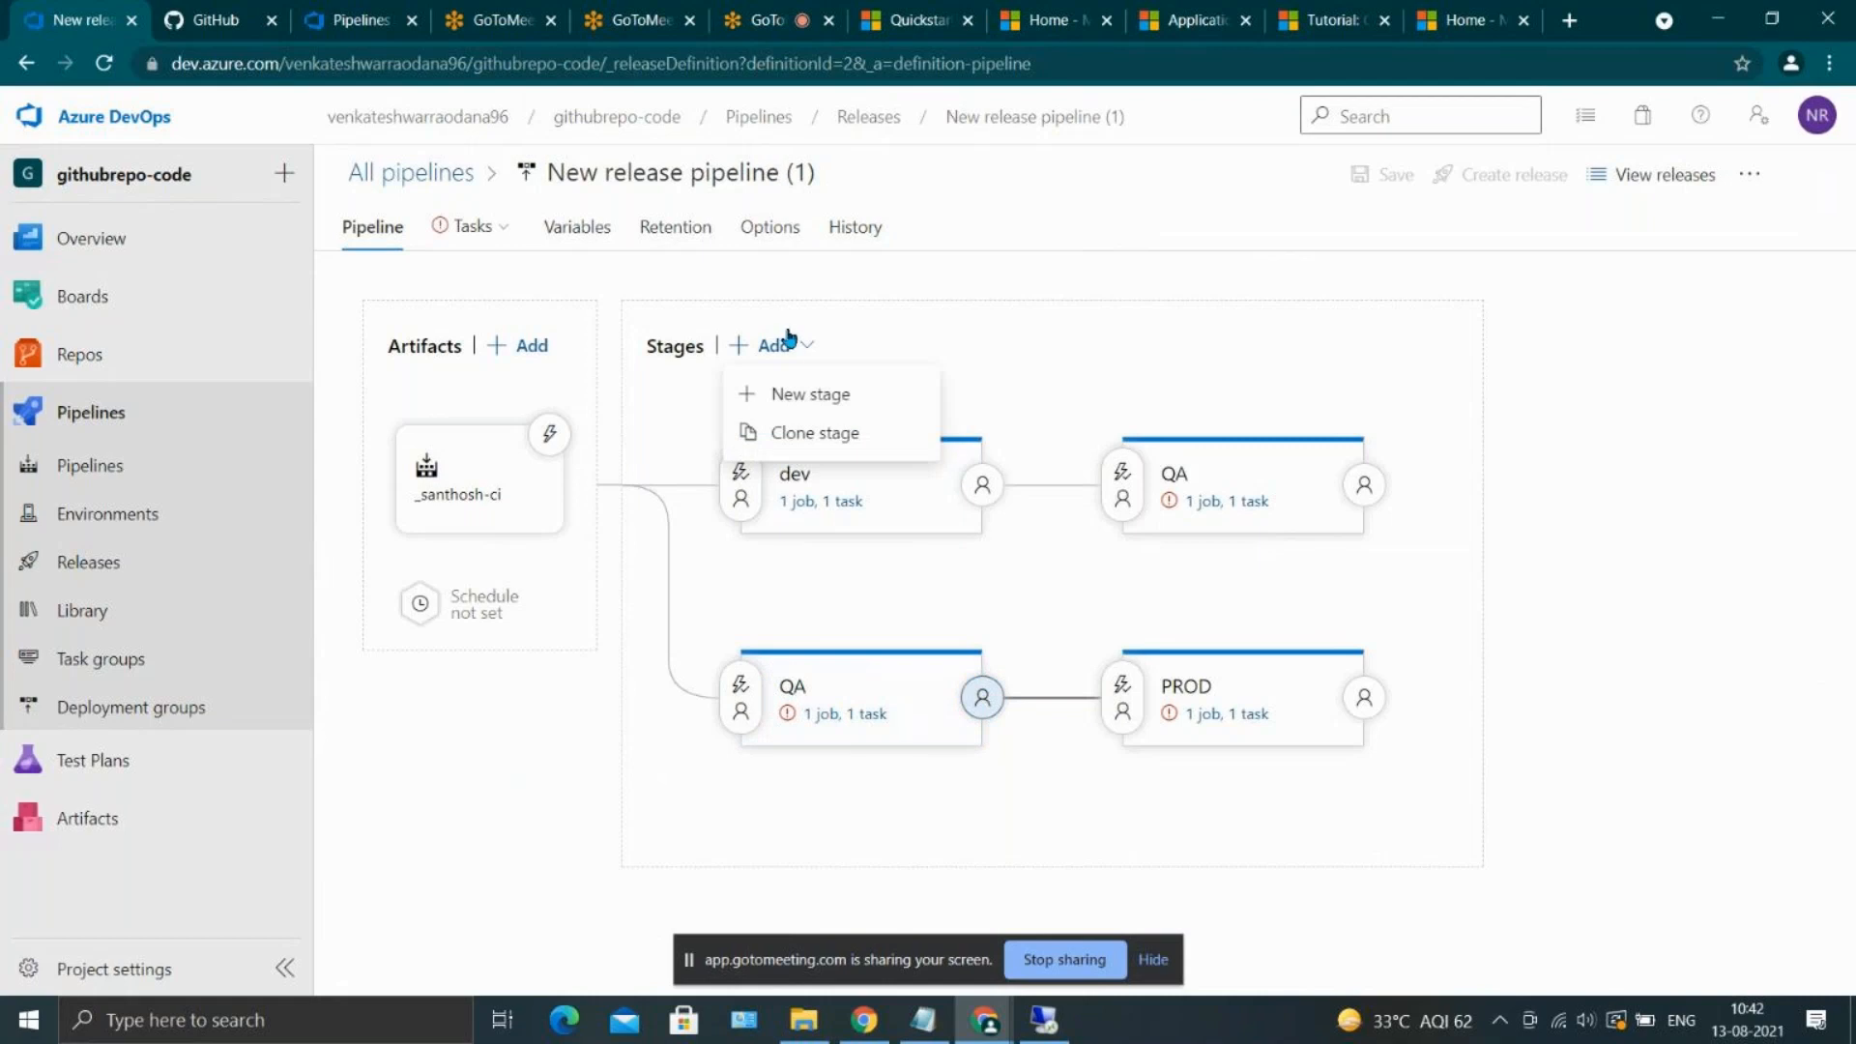
left_click(1006, 307)
Delete the PROD stage and the duplicate QA stage that runs parallel to dev
mouse_move(1318, 667)
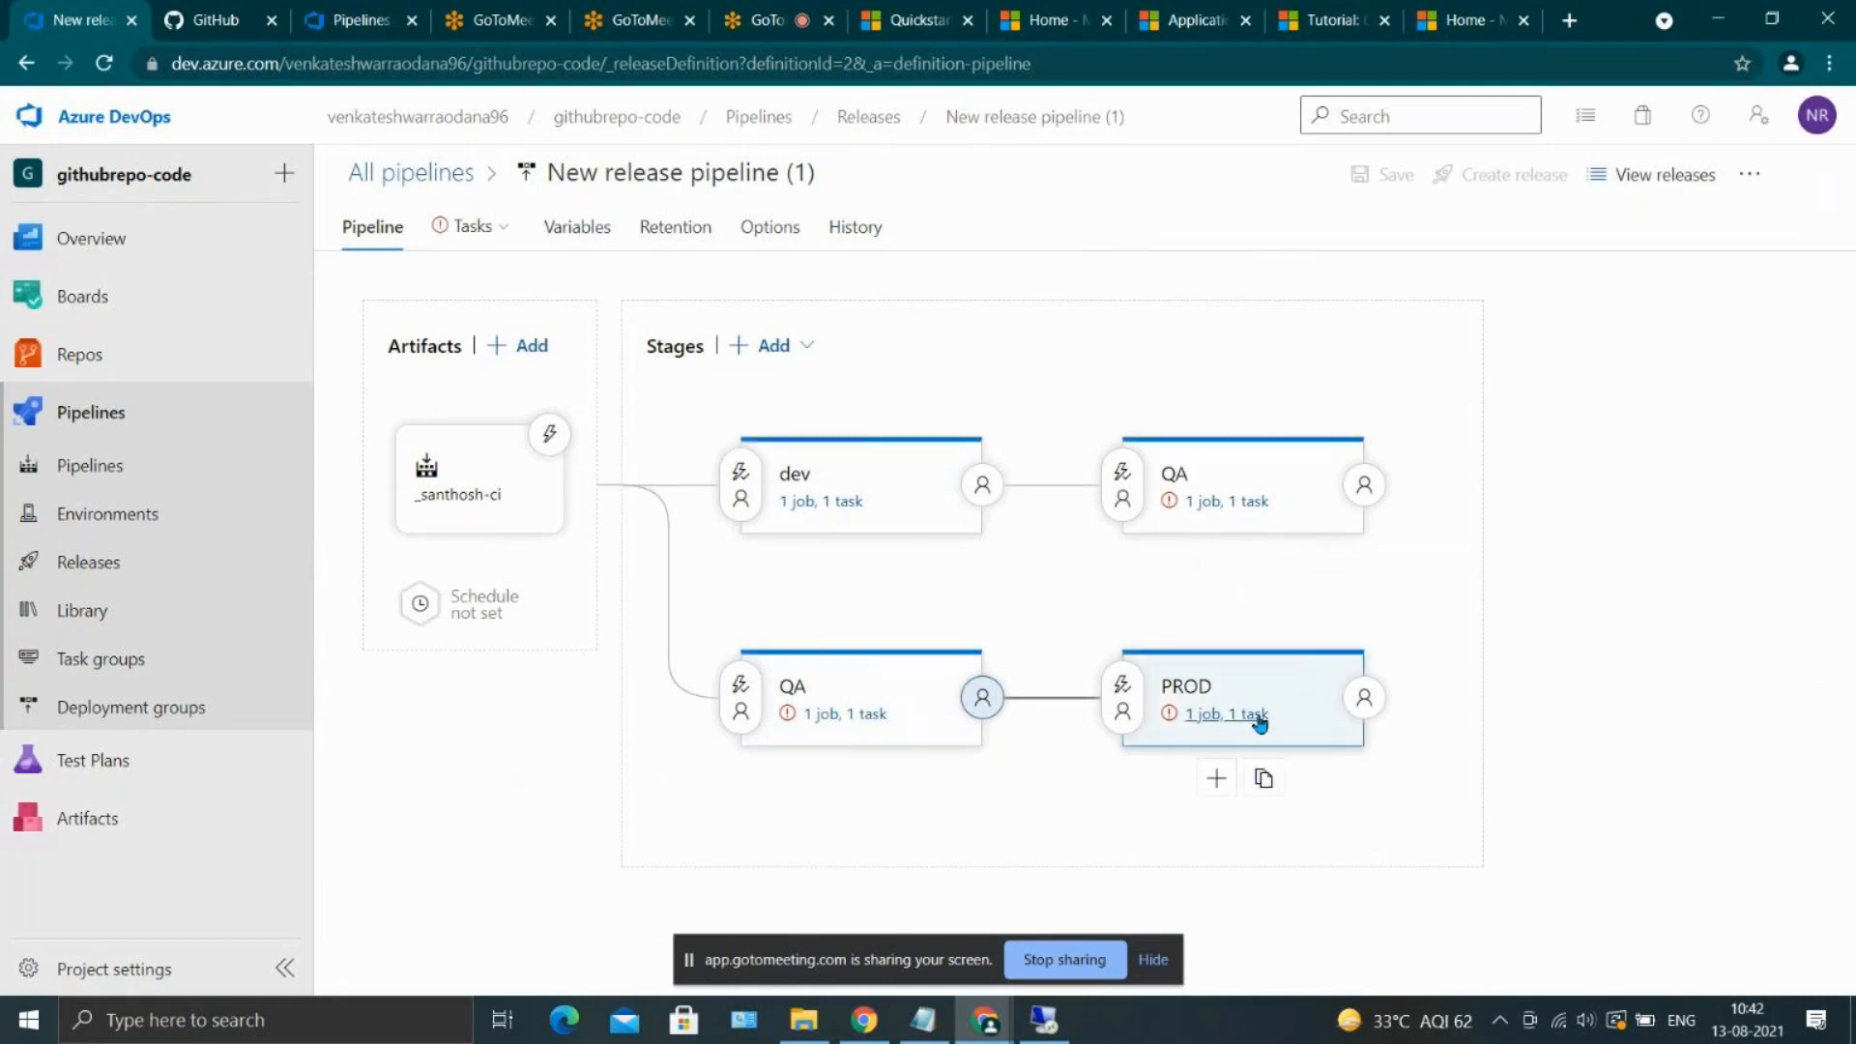
left_click(1285, 680)
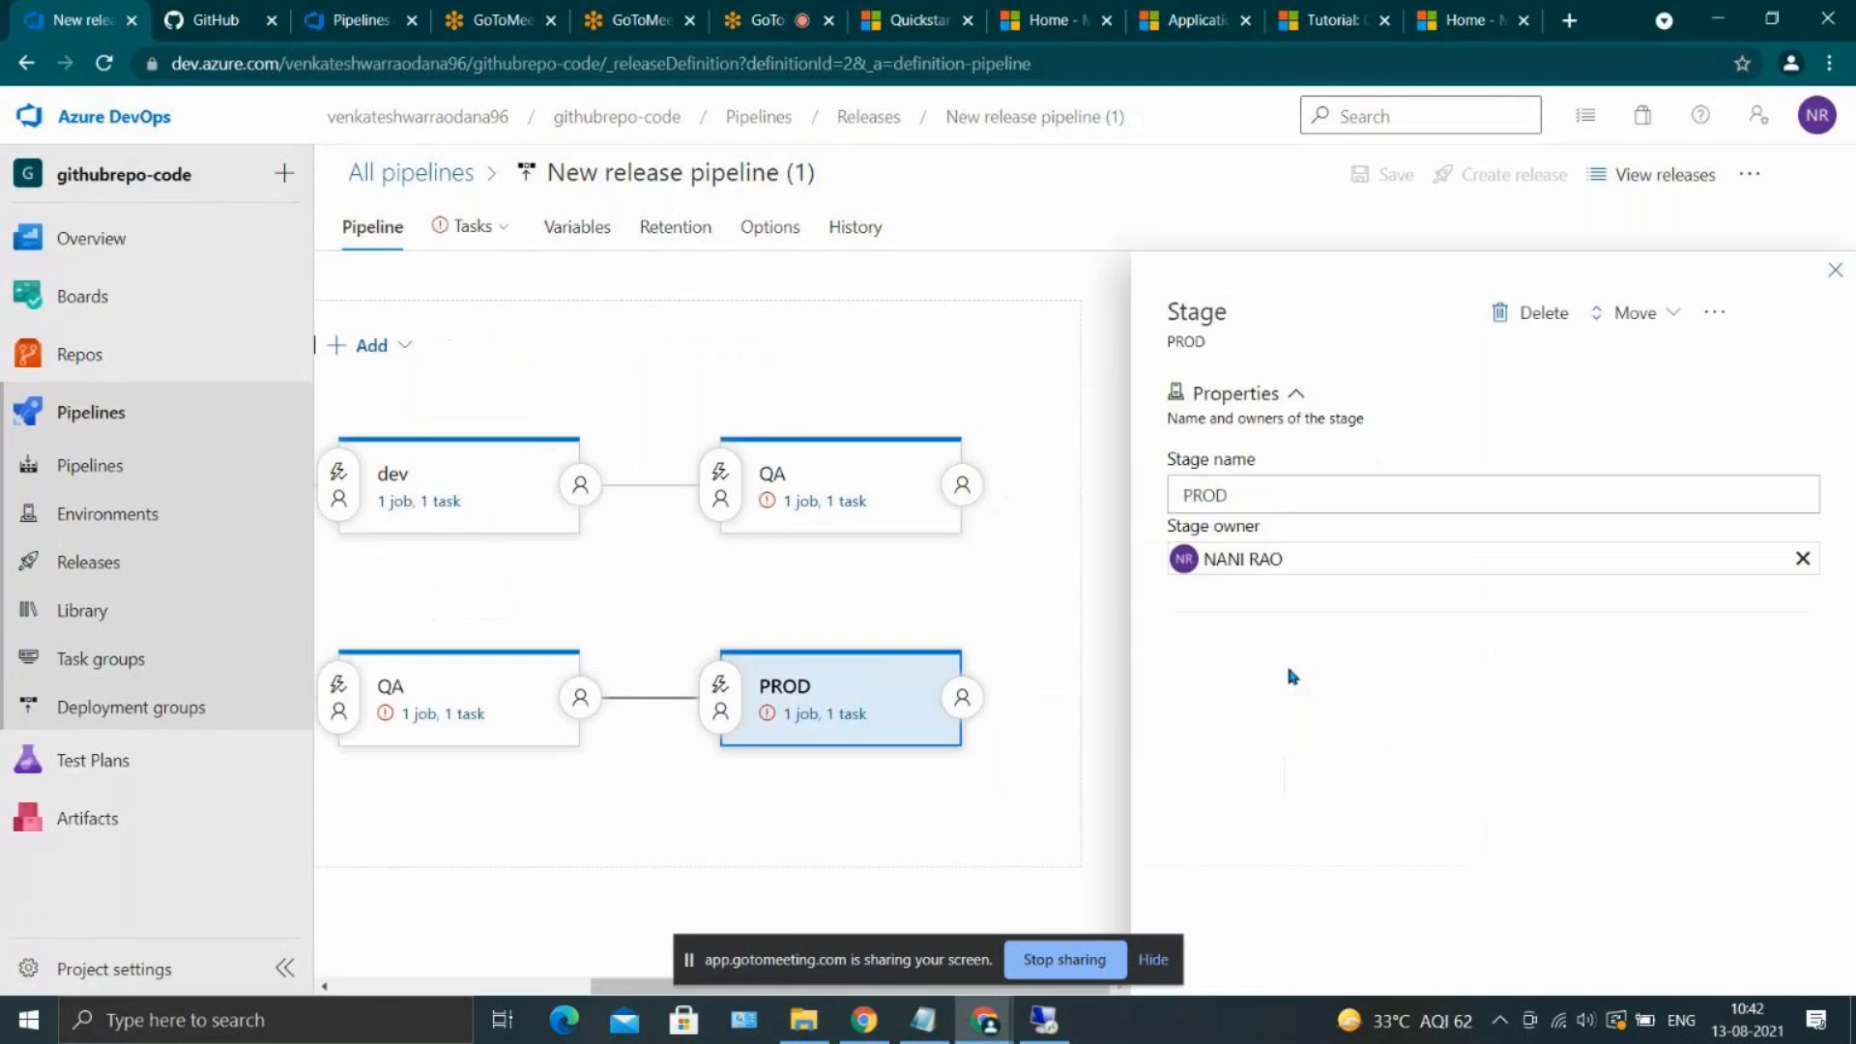
left_click(1539, 312)
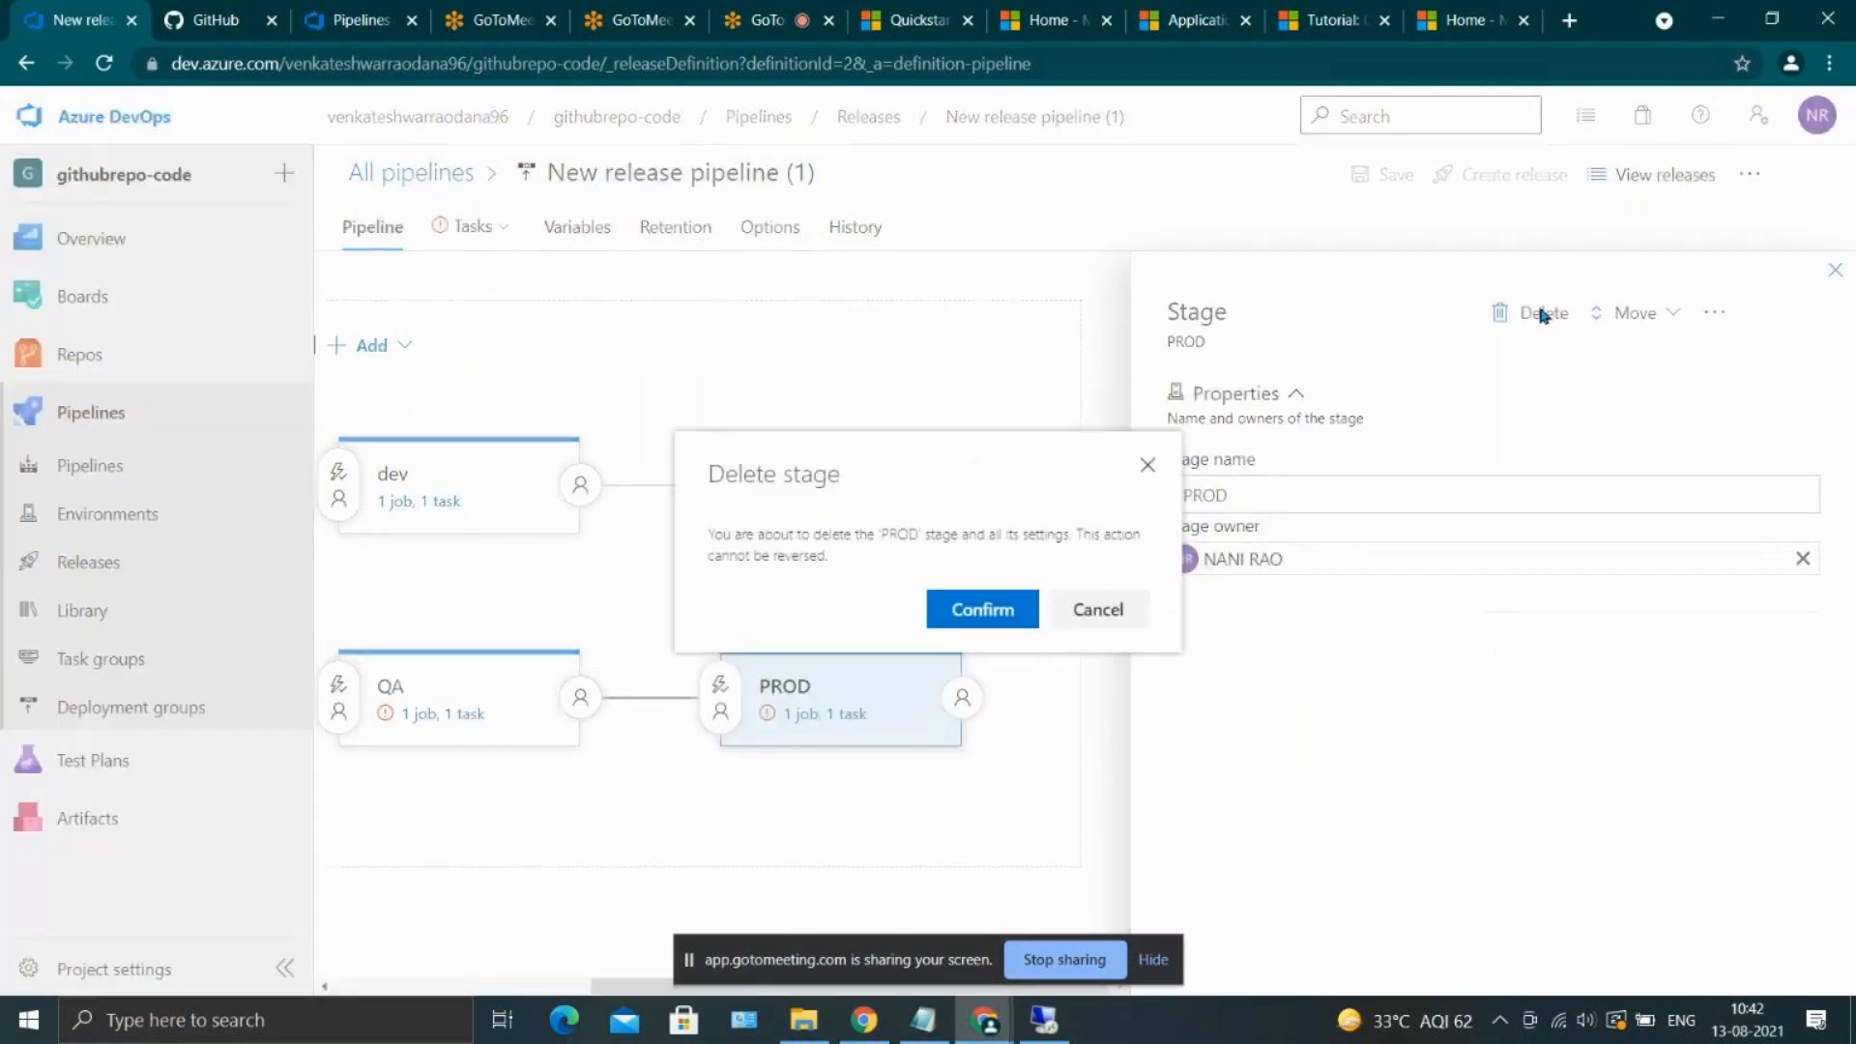
left_click(938, 611)
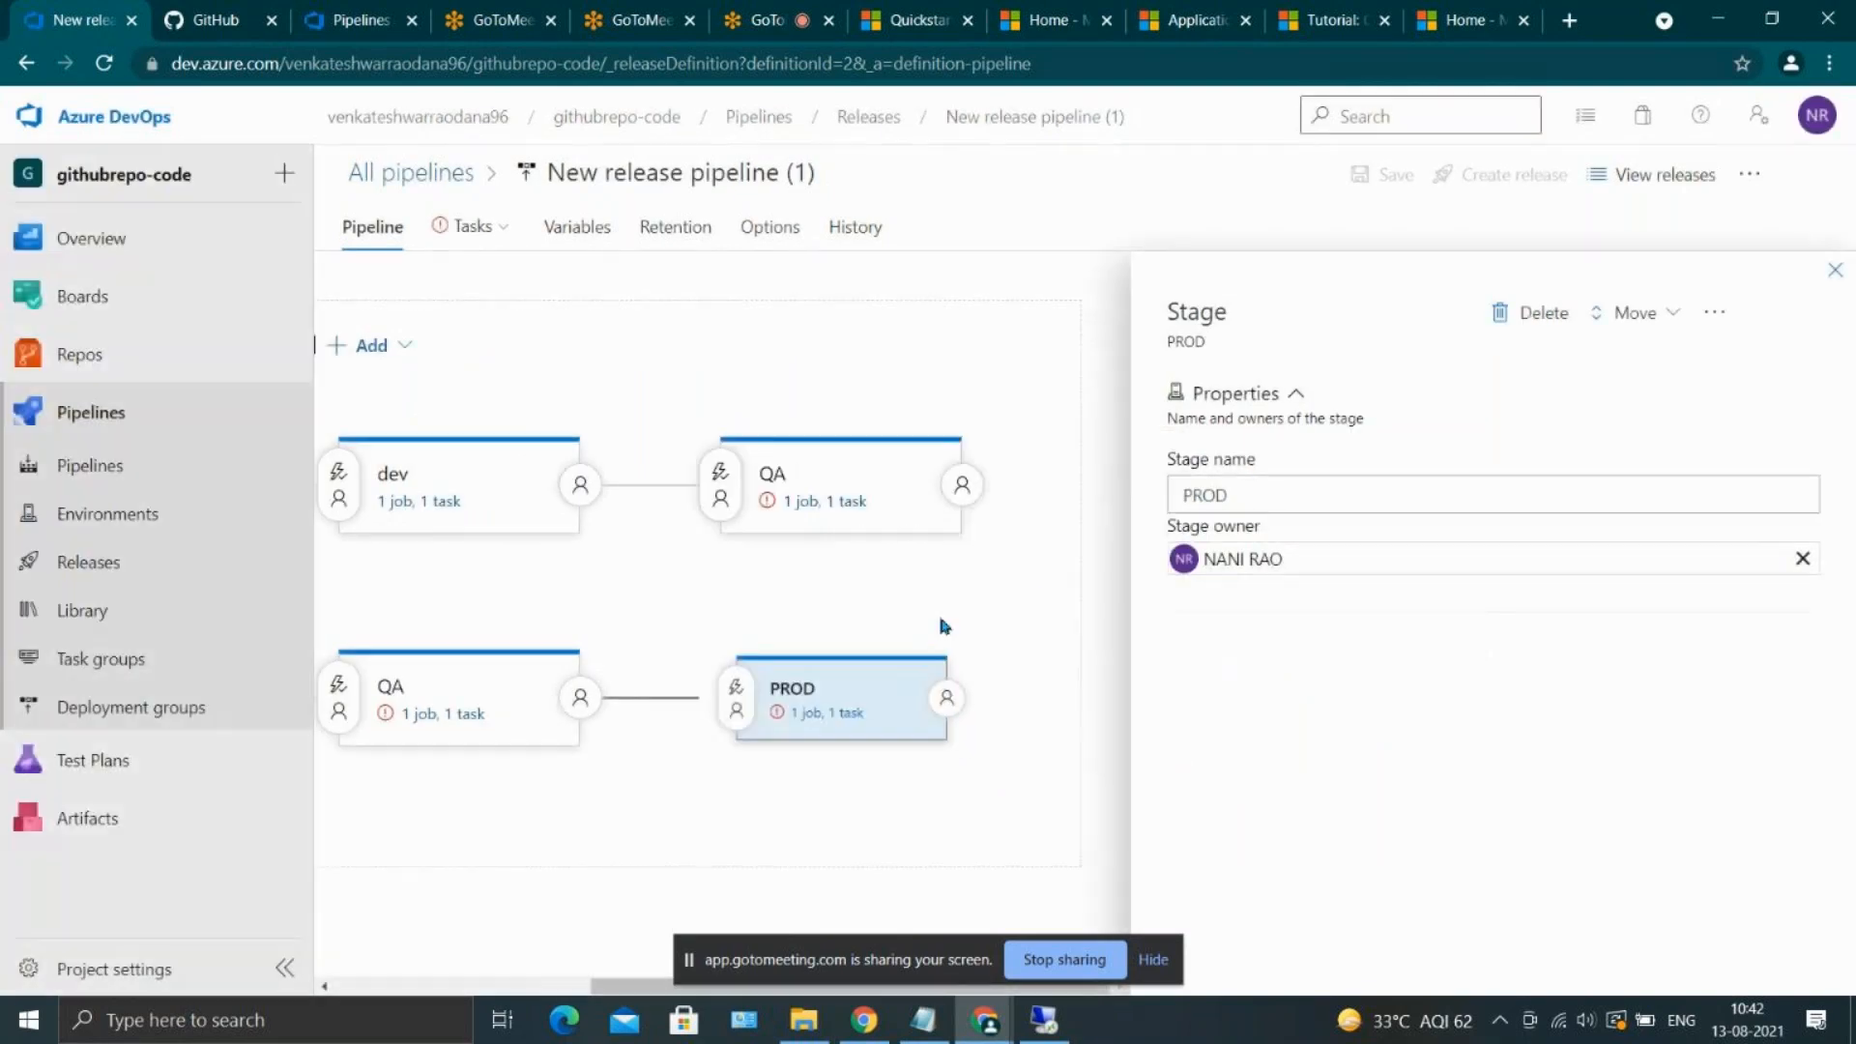
left_click(861, 675)
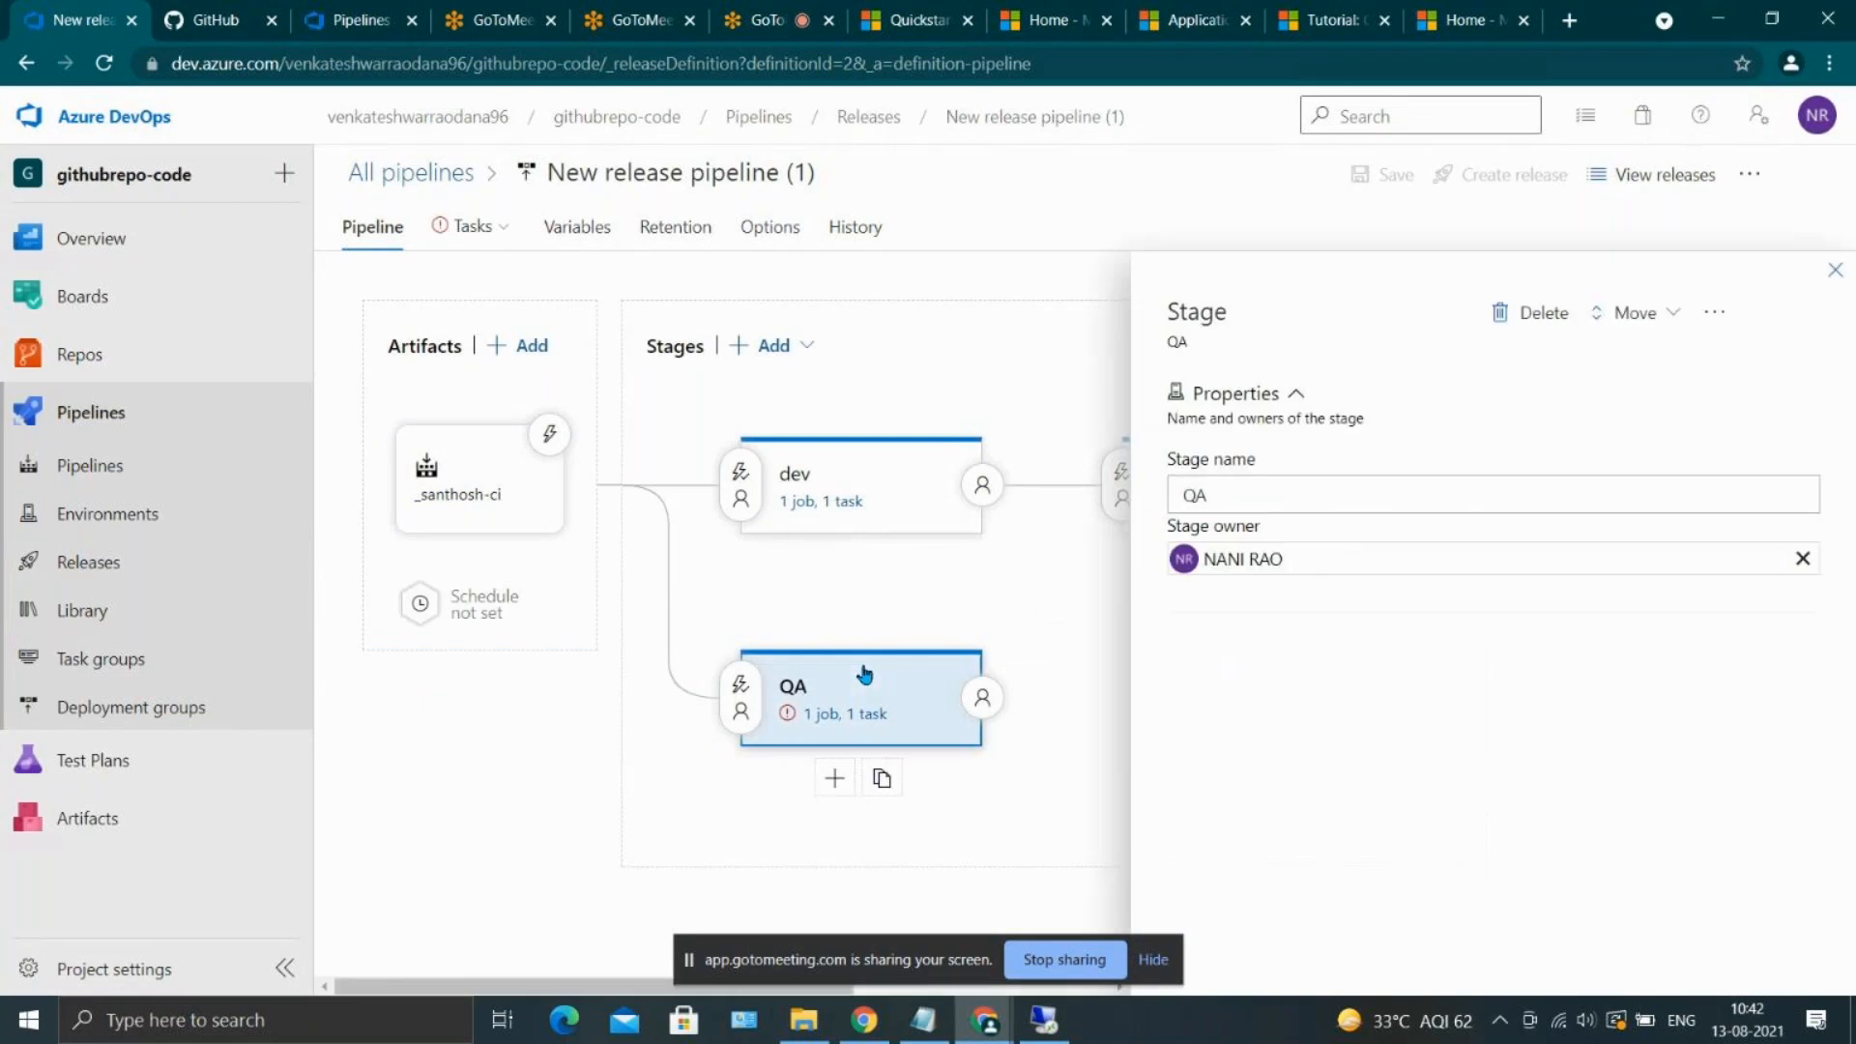
left_click(1508, 325)
left_click(995, 618)
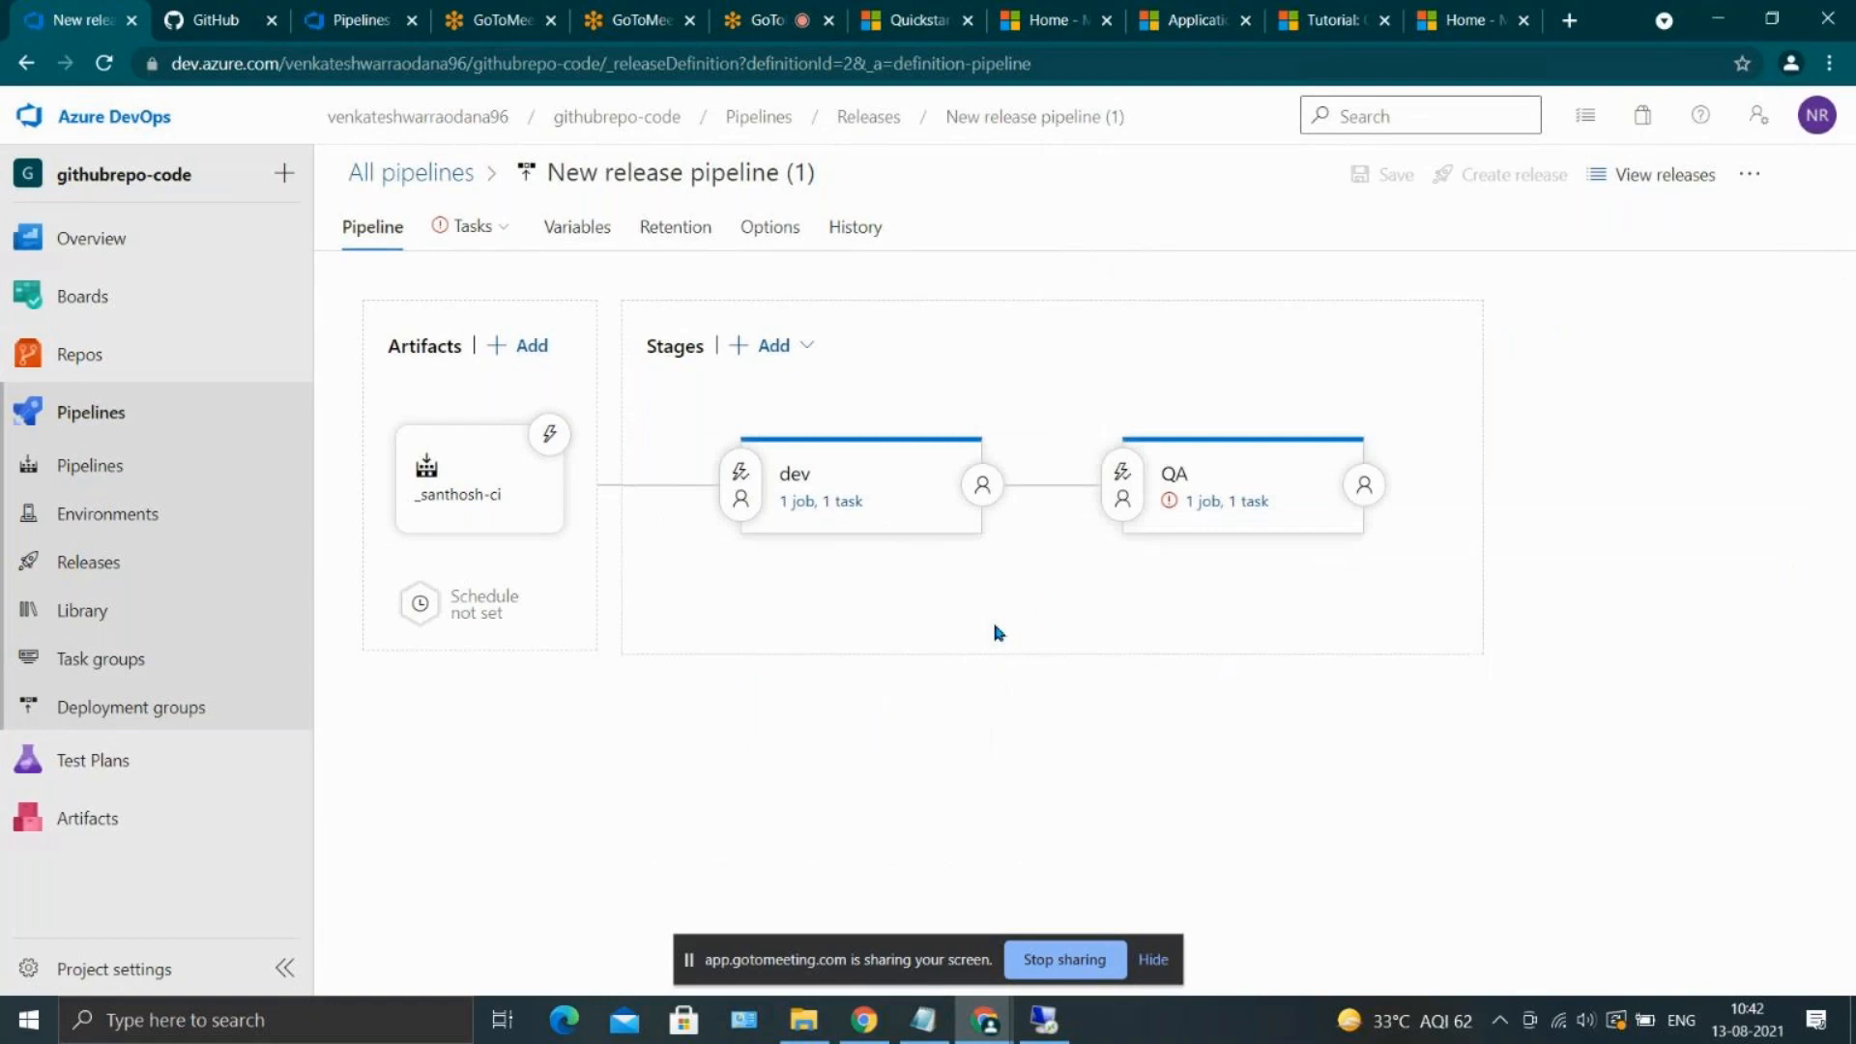
mouse_move(936, 512)
mouse_move(1203, 474)
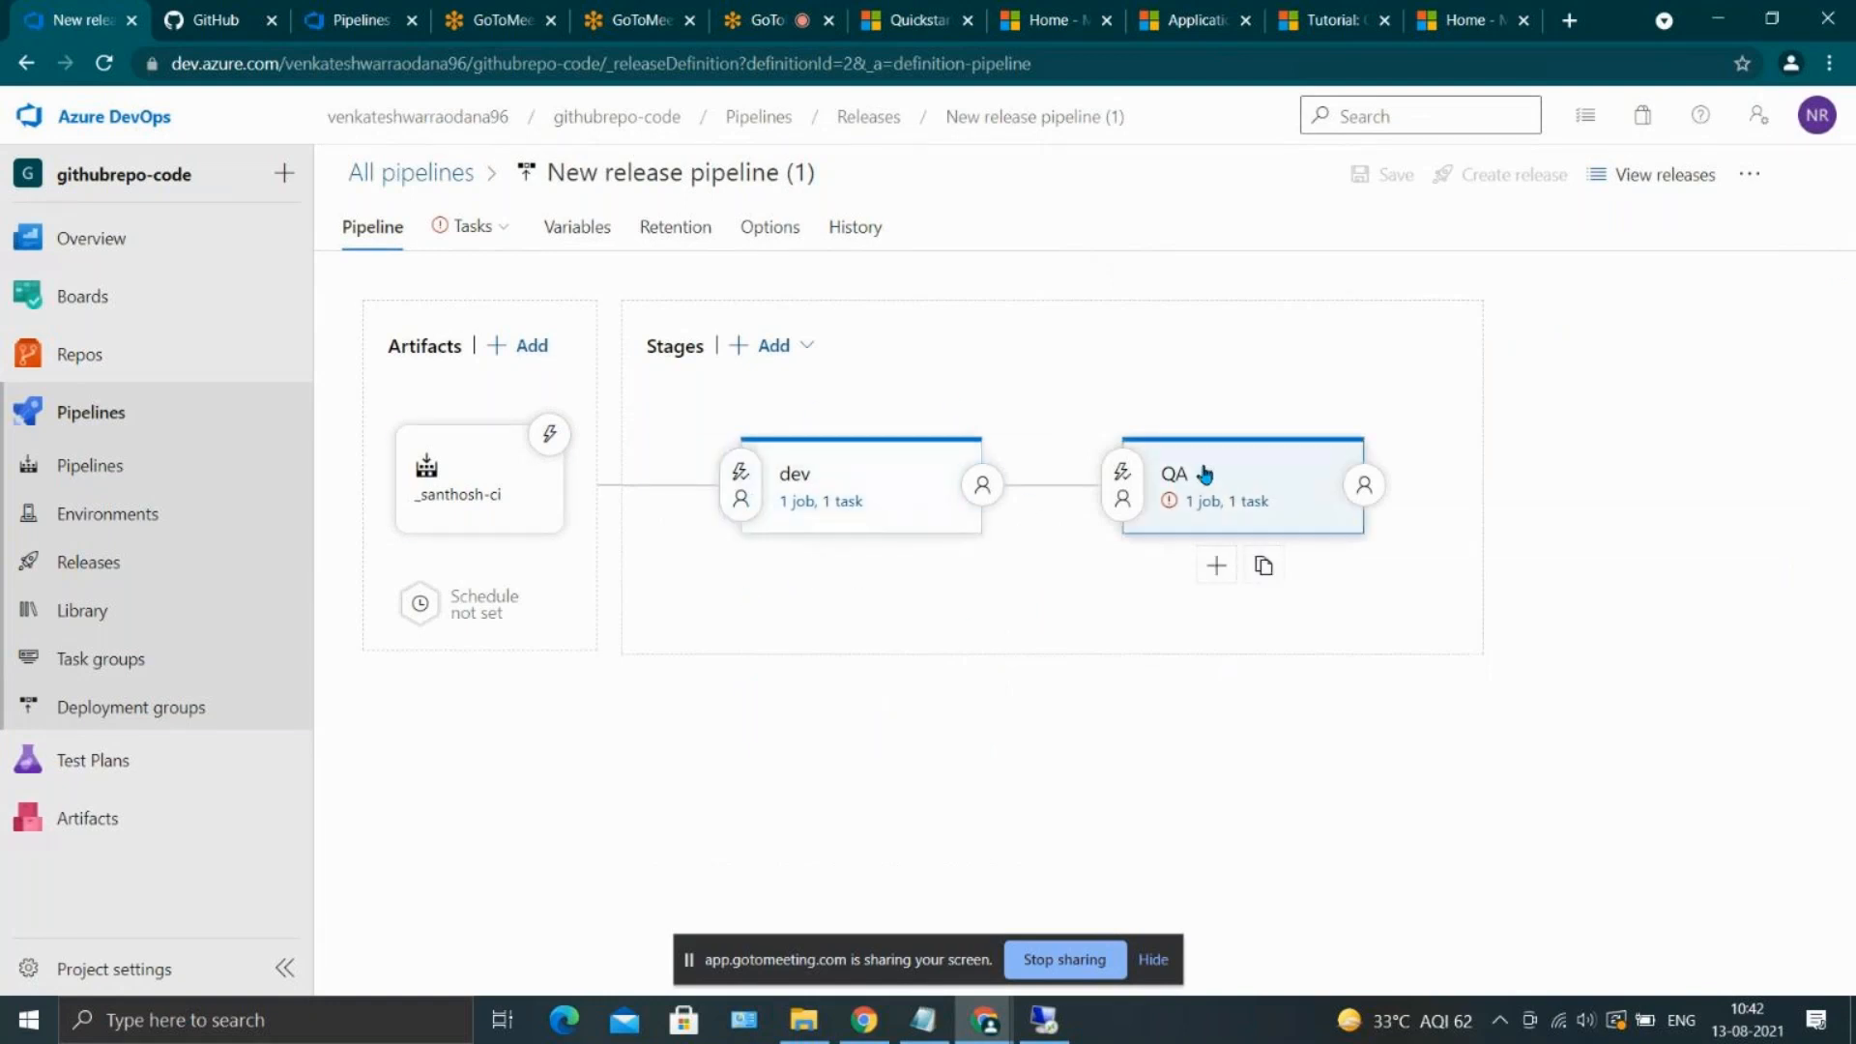
left_click(1236, 474)
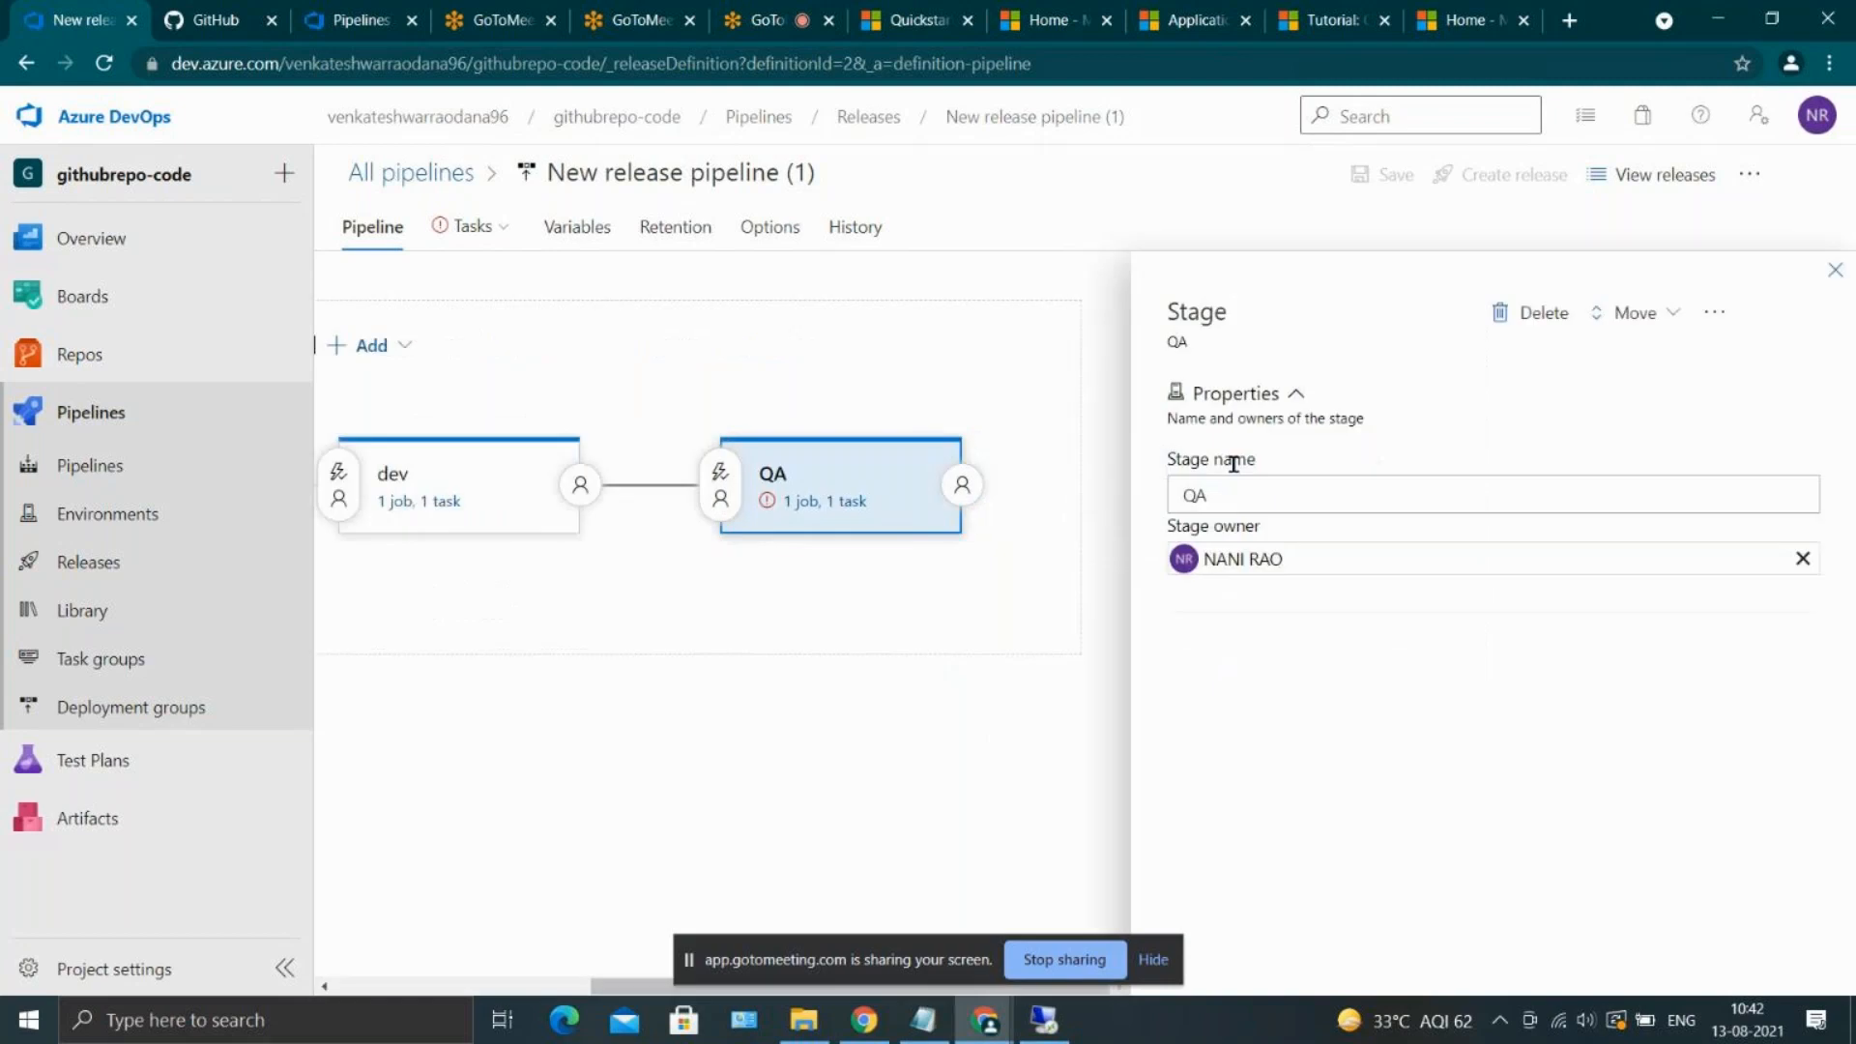
left_click(1835, 270)
left_click(1303, 462)
left_click(1835, 272)
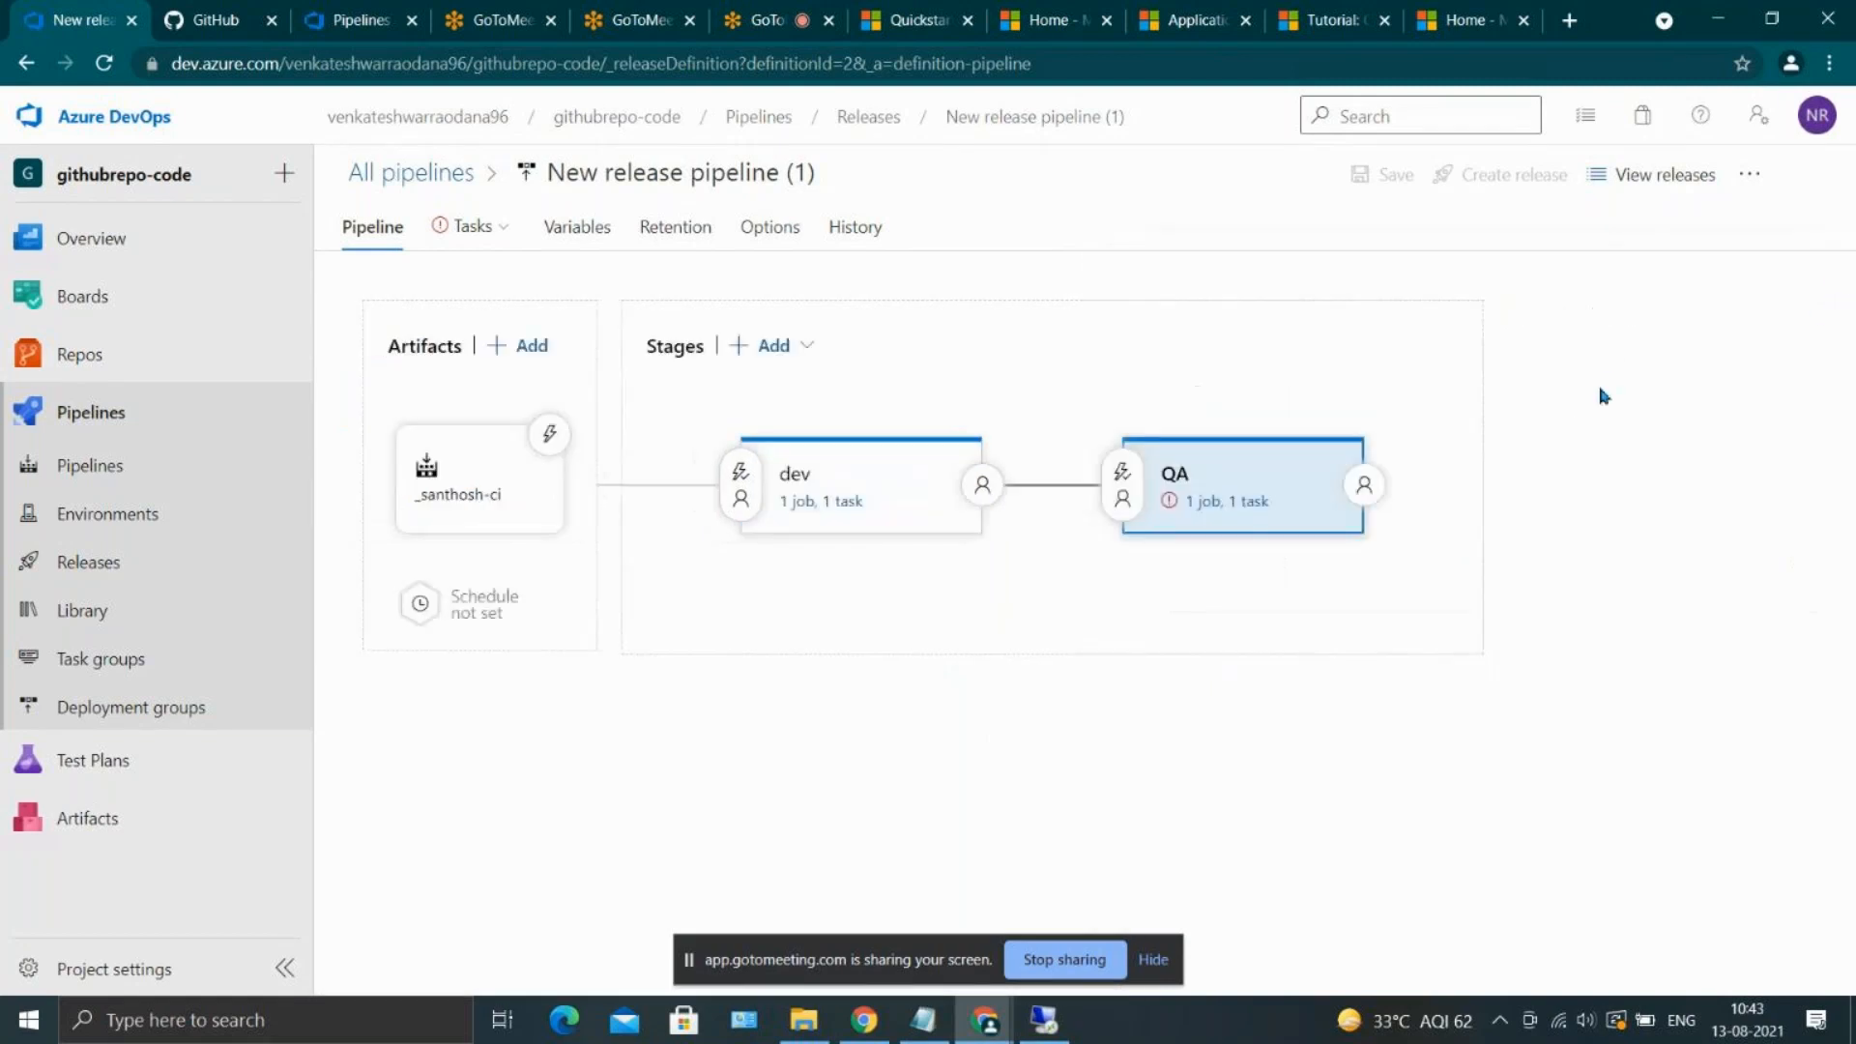
Configure the QA stage's tasks with Azure subscription mydevopstoprashanthaccount and app service myqairct, and save the release pipeline
left_click(1209, 505)
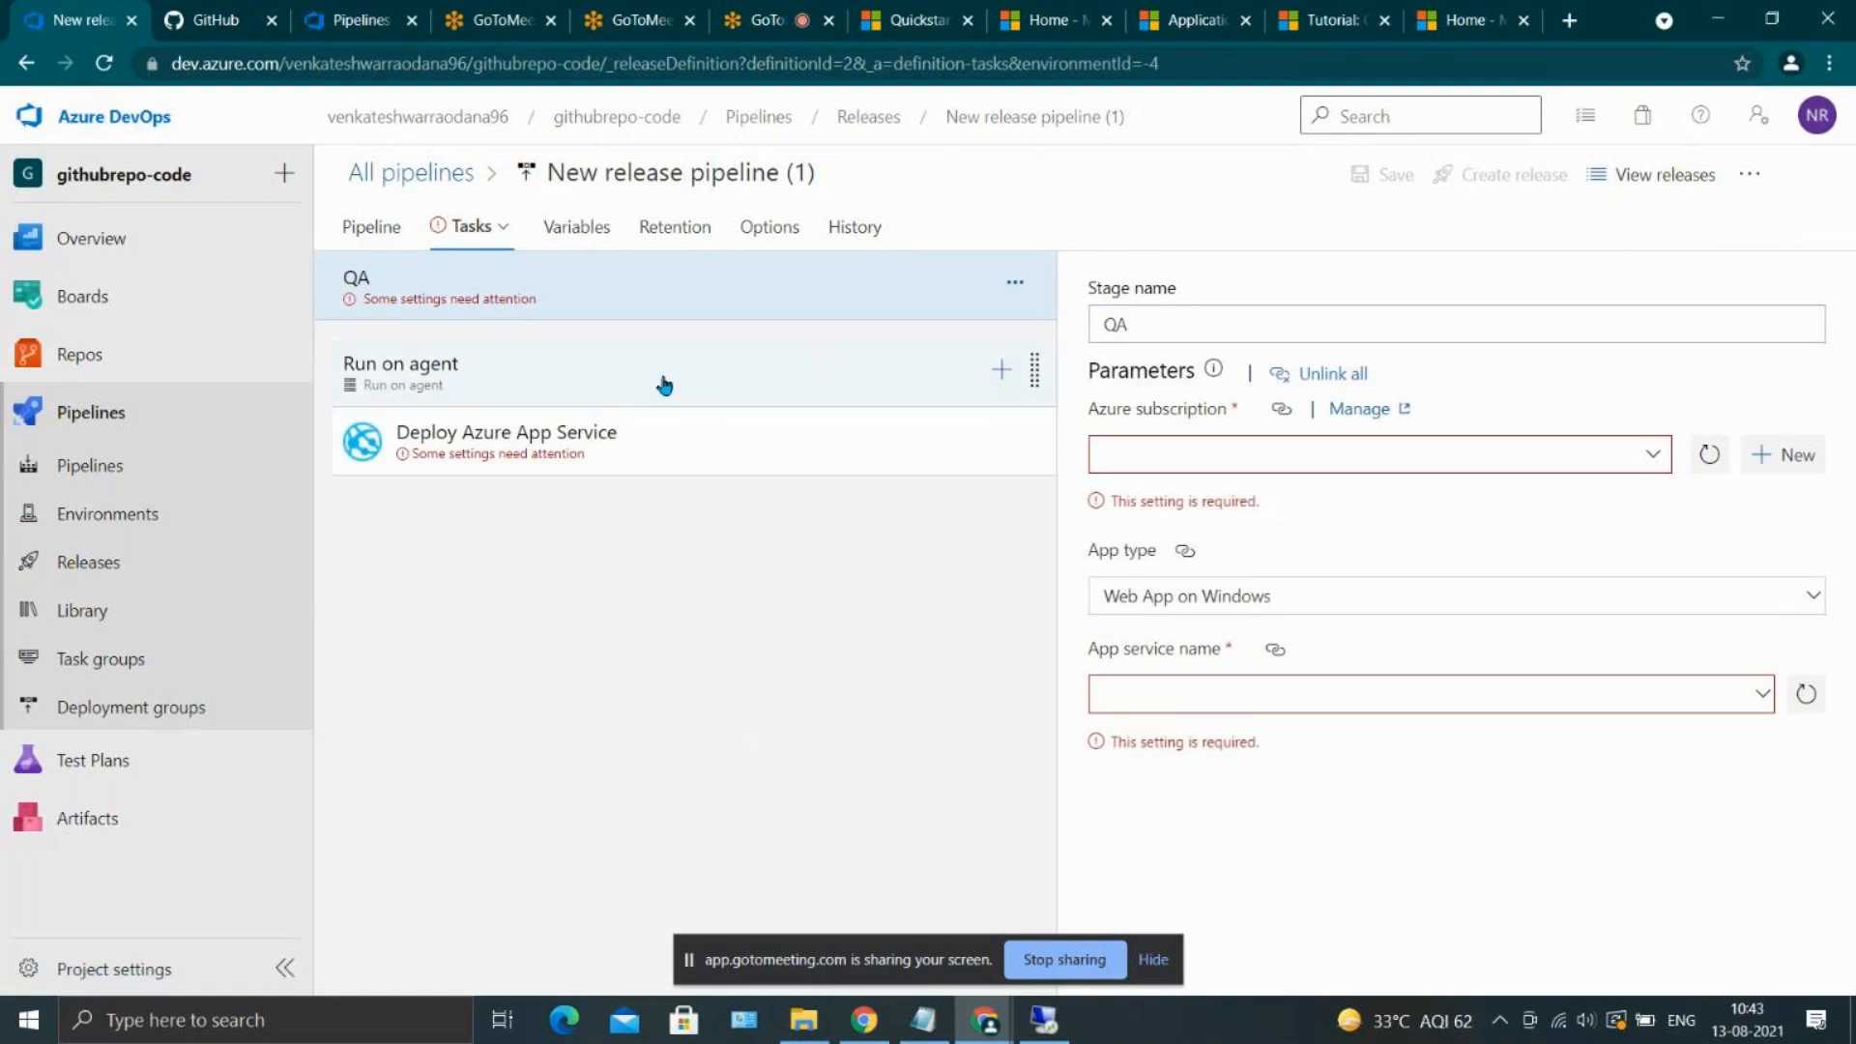
left_click(1643, 468)
left_click(1458, 566)
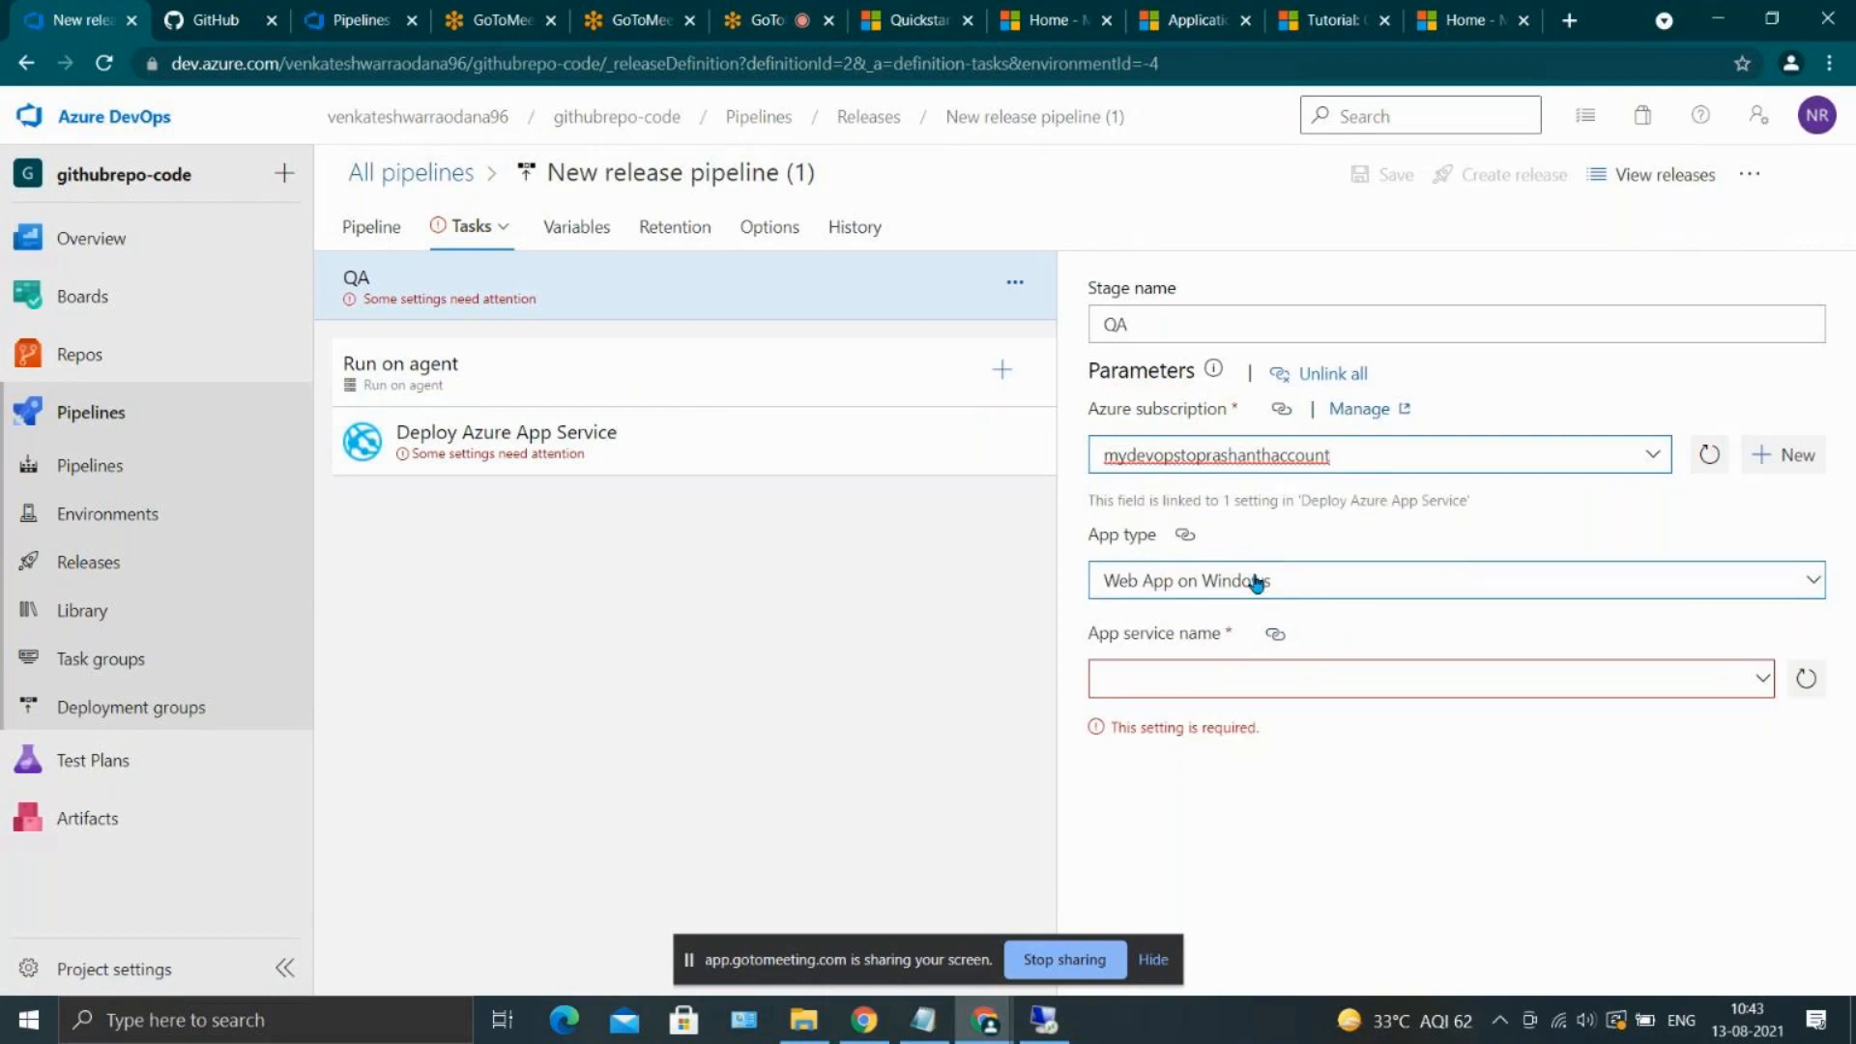
left_click(1761, 689)
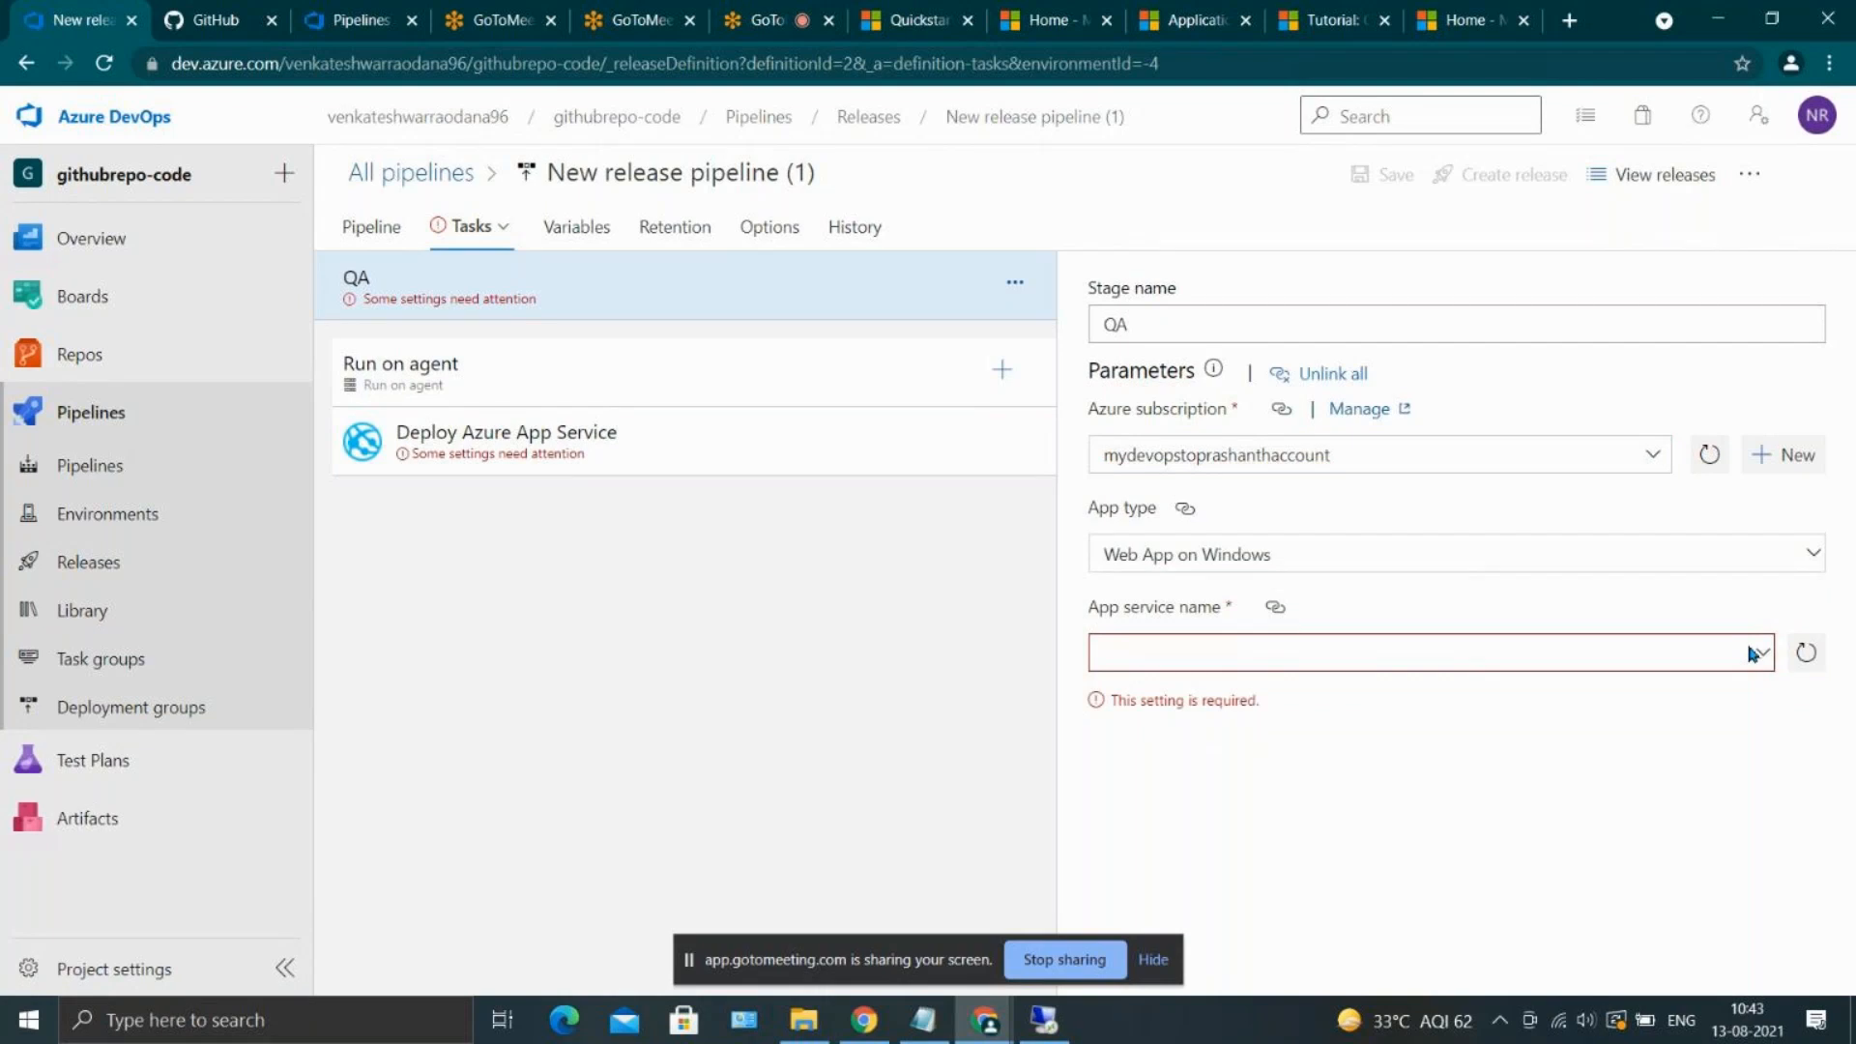
left_click(1755, 653)
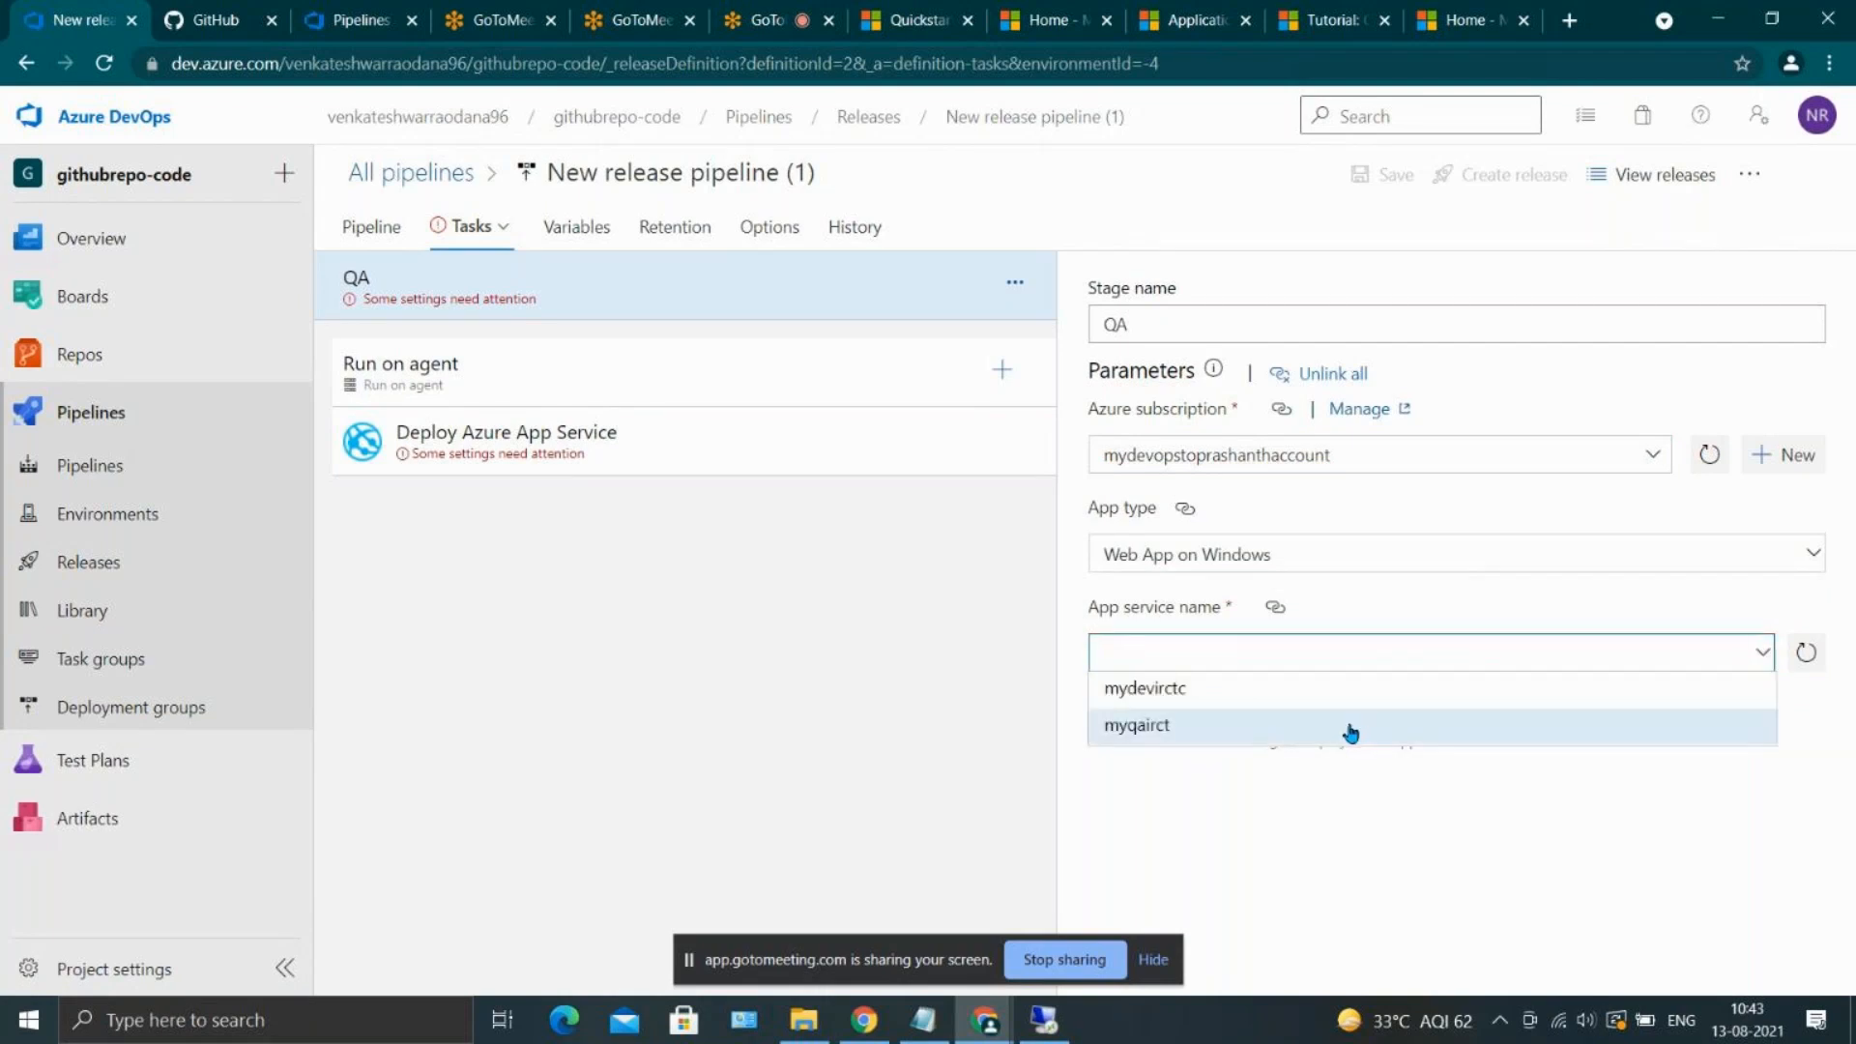
left_click(1351, 732)
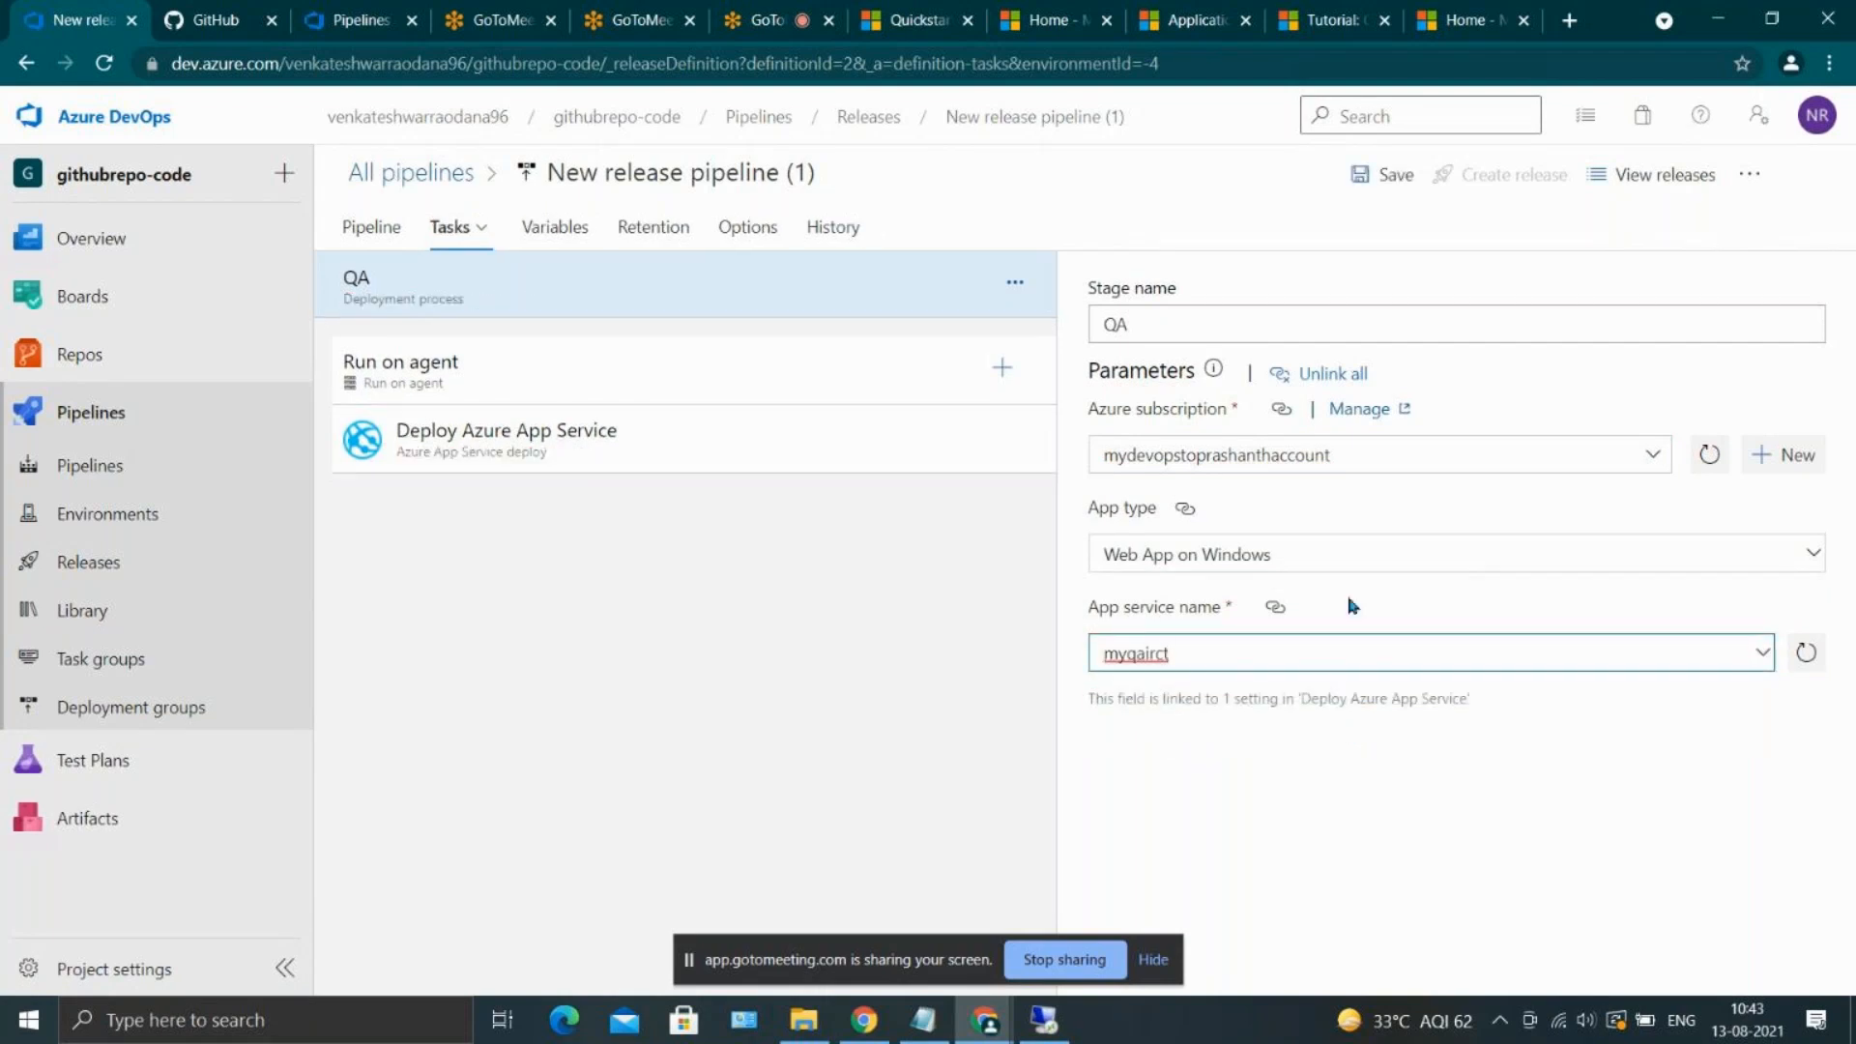
left_click(1388, 193)
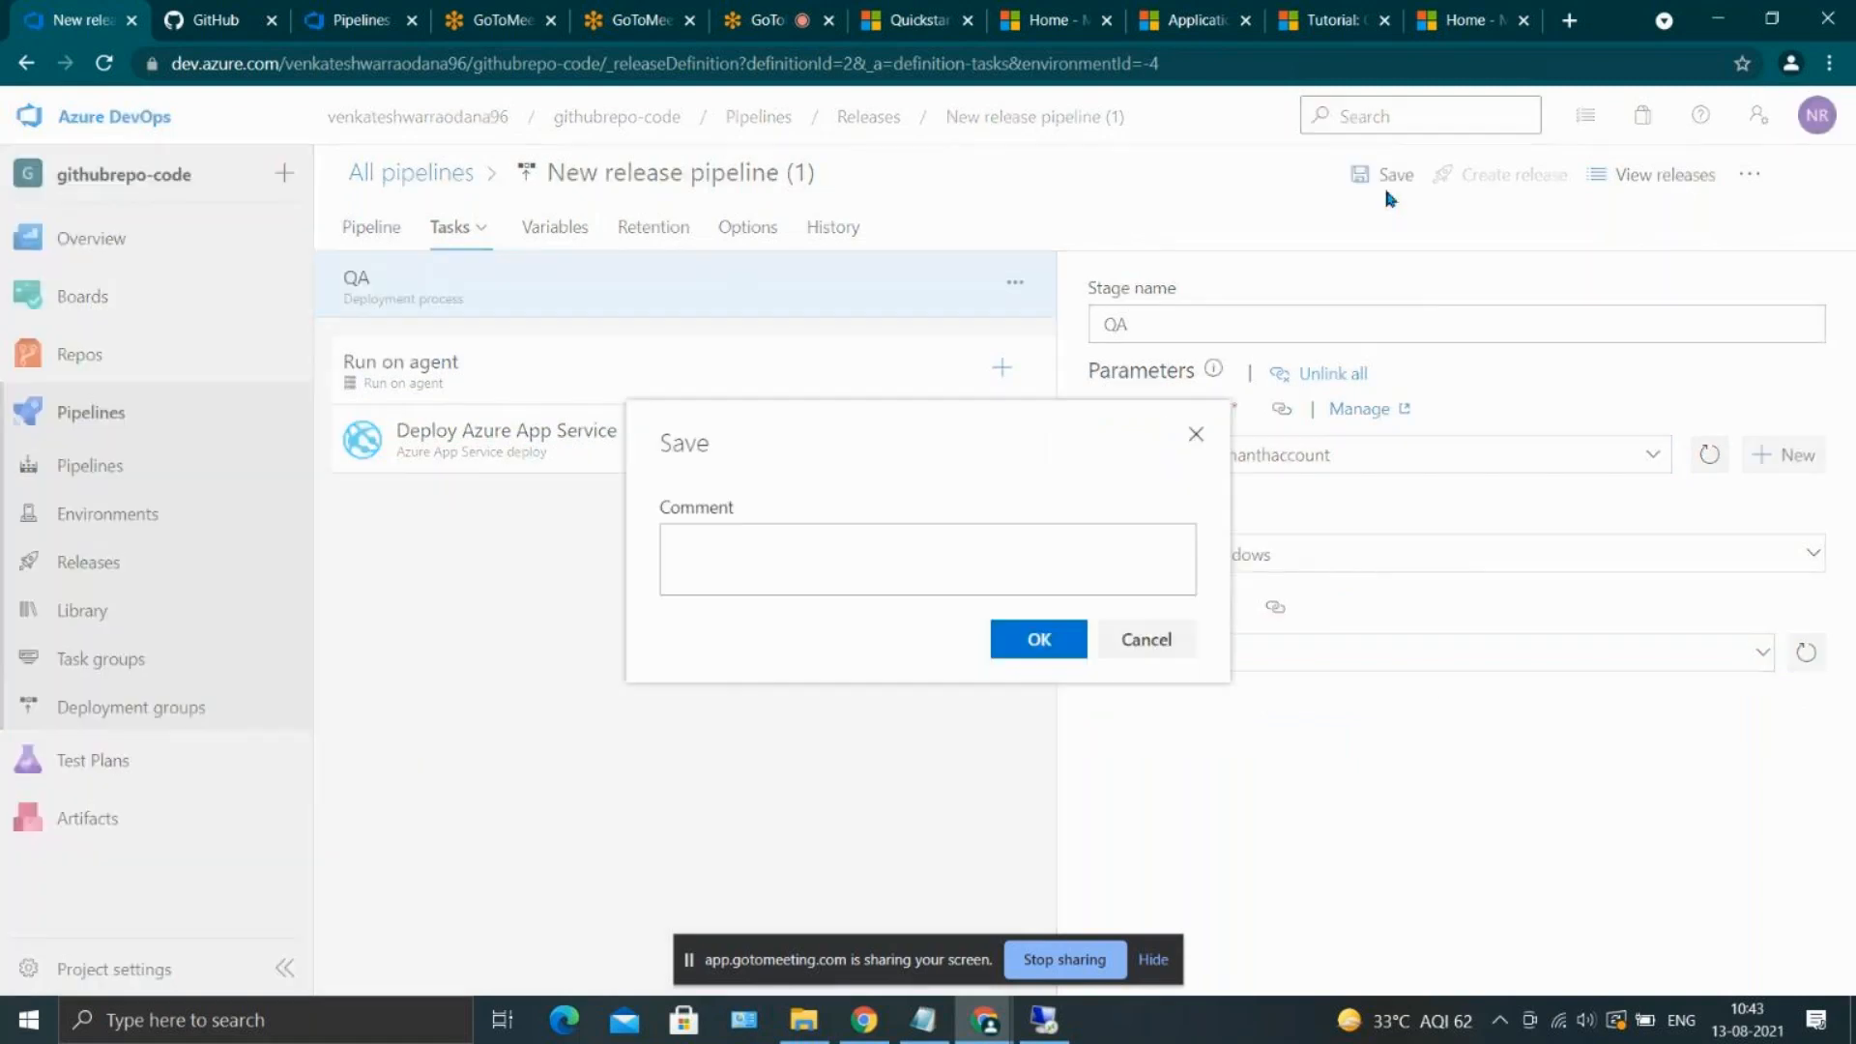
left_click(1058, 640)
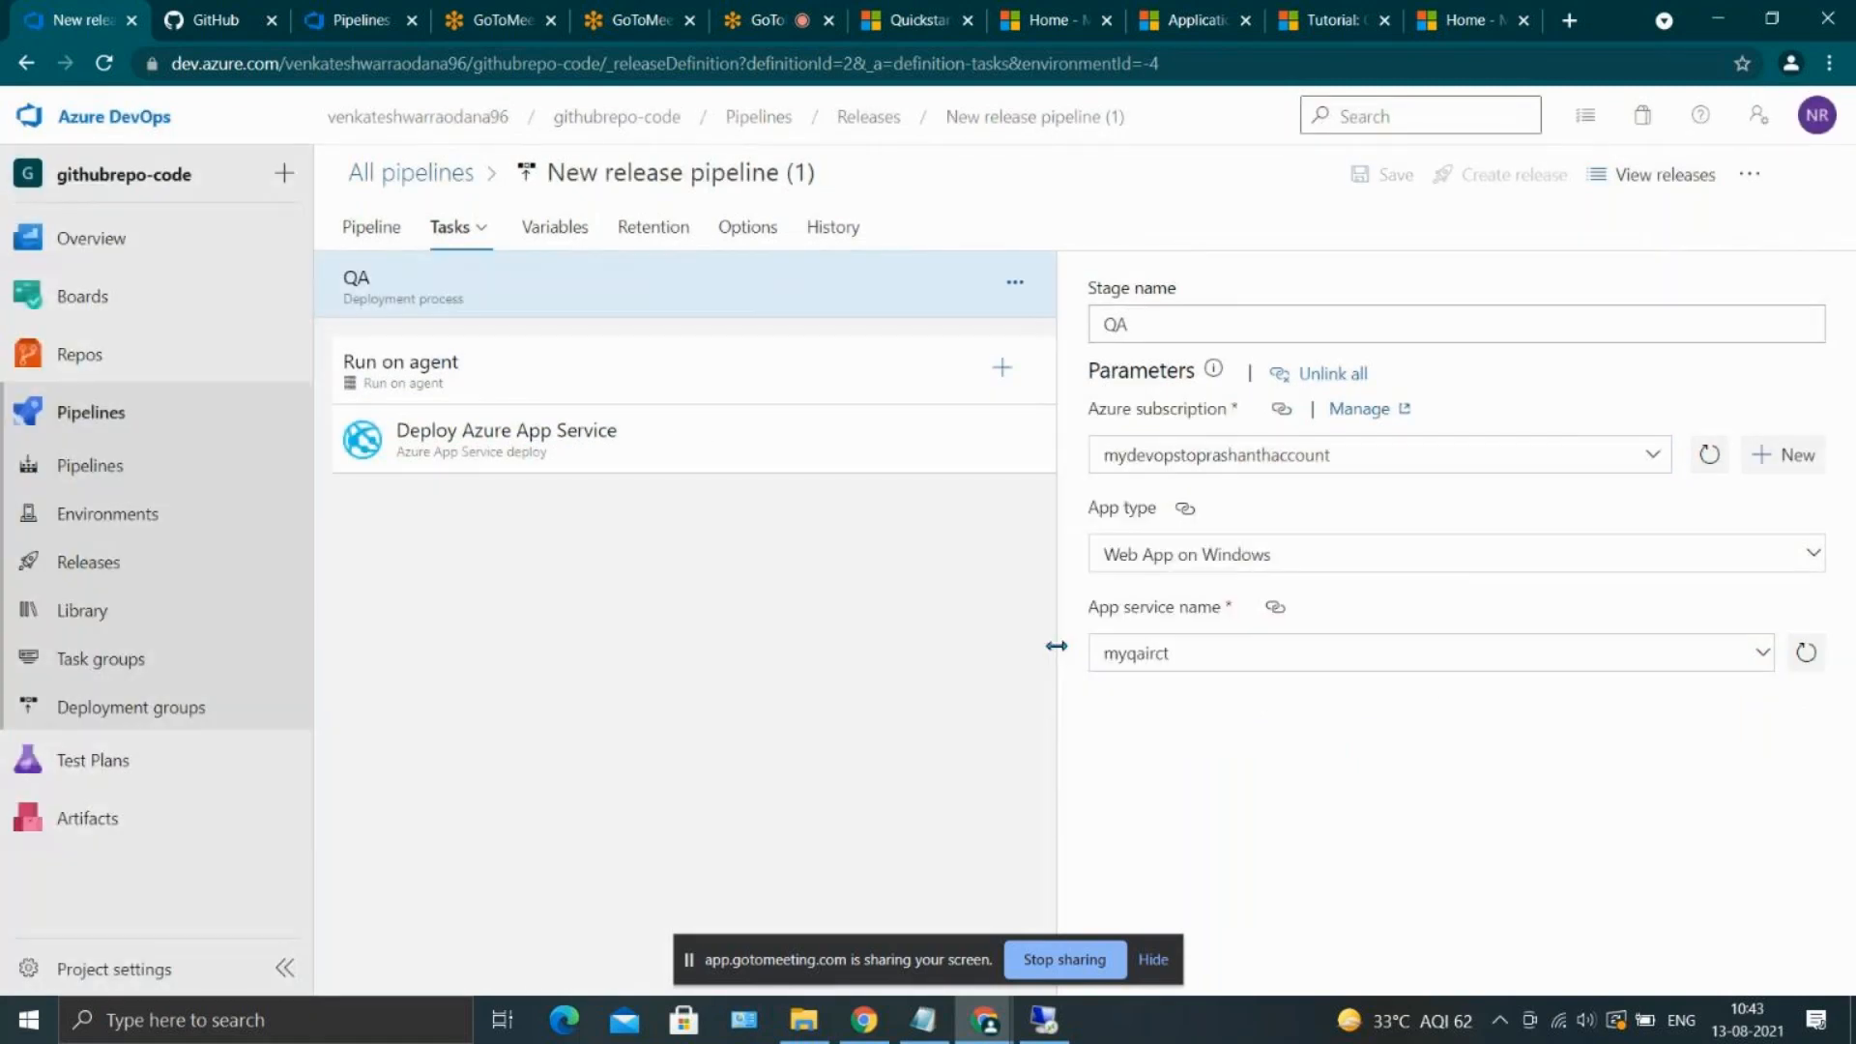
Review the release pipeline's stage diagram, and examine the tasks and continuous integration triggers of the santhosh-ci build pipeline
left_click(392, 232)
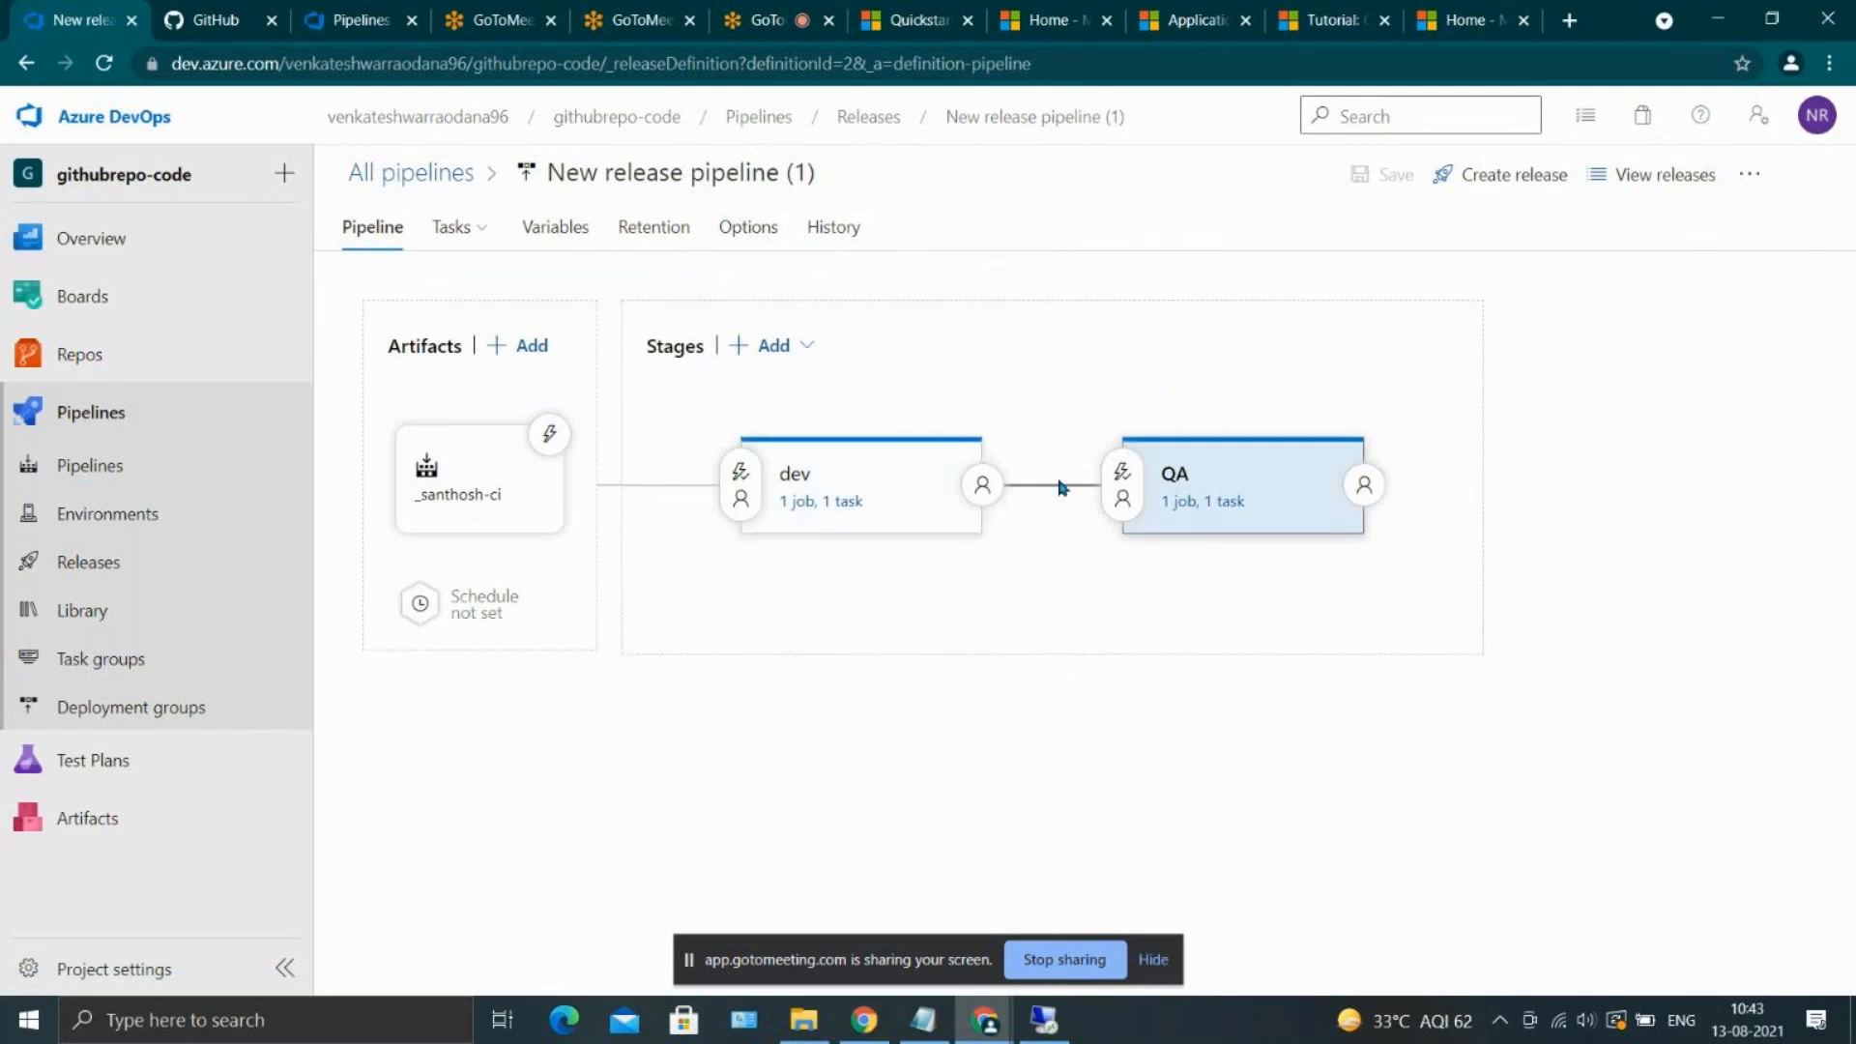
left_click(175, 466)
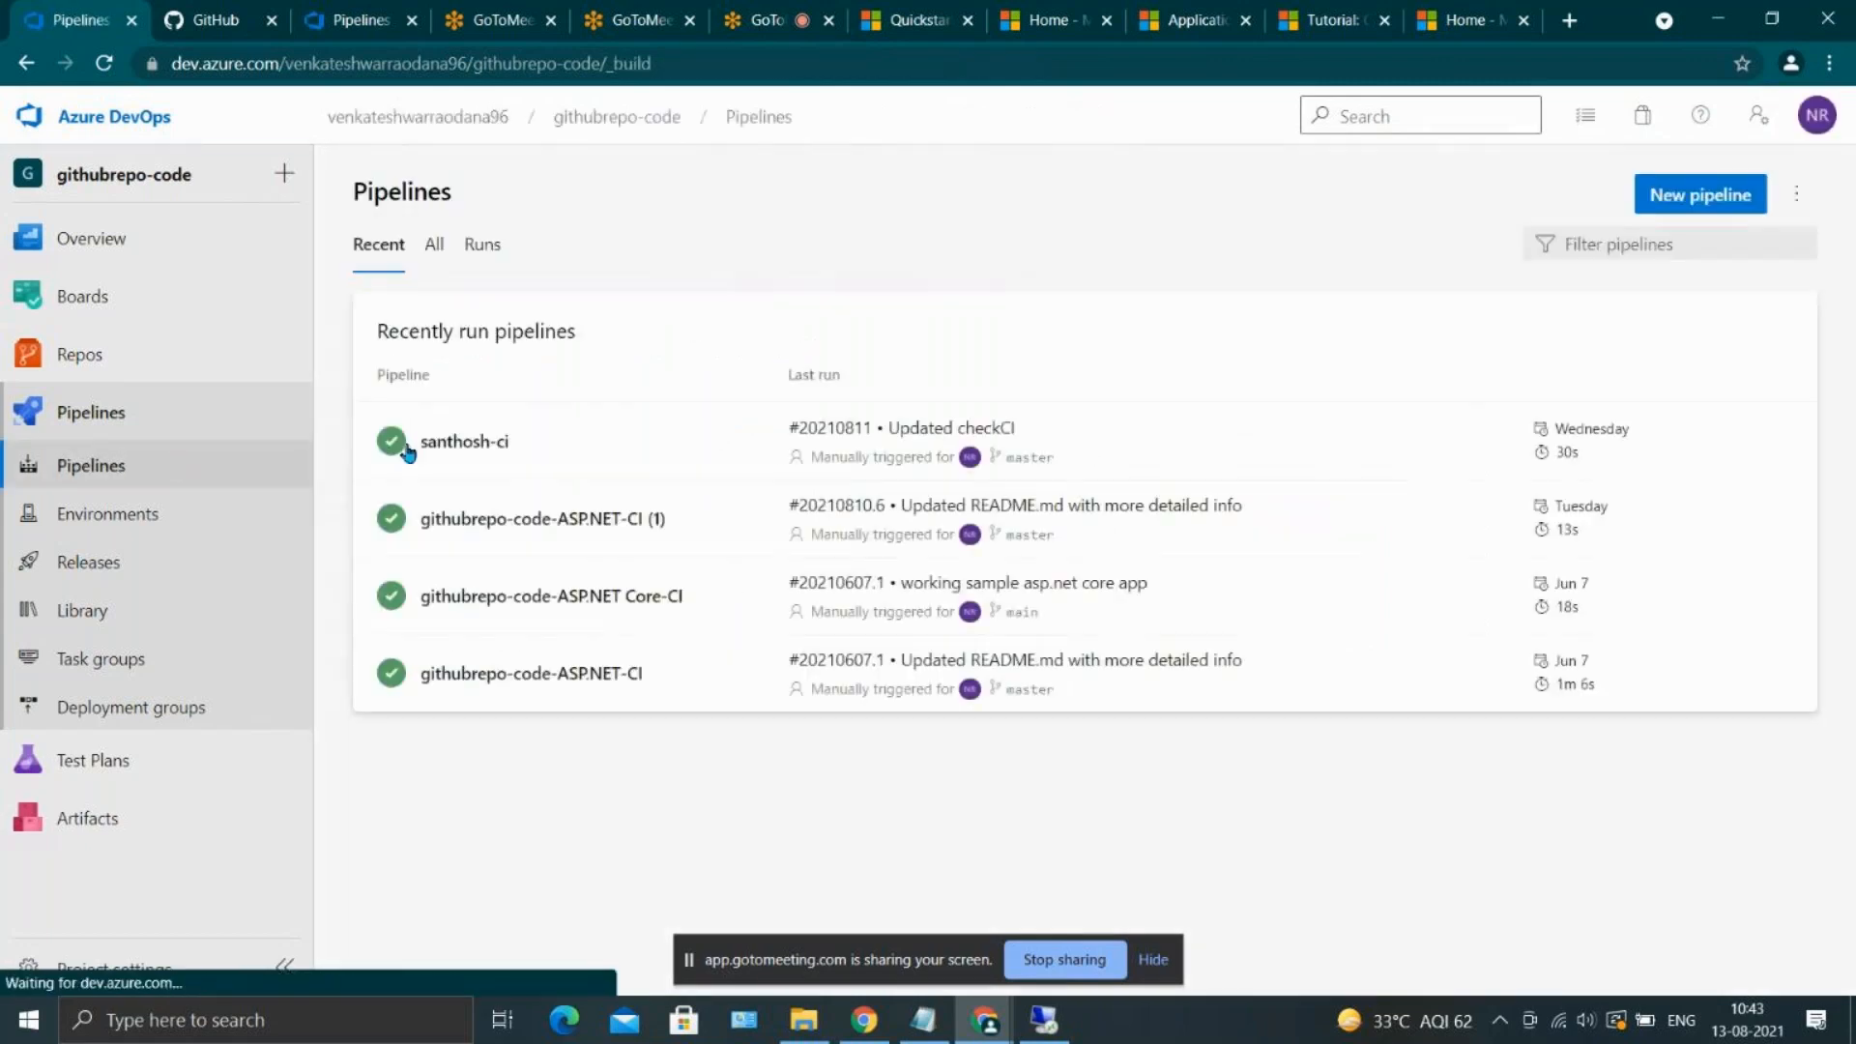
left_click(590, 428)
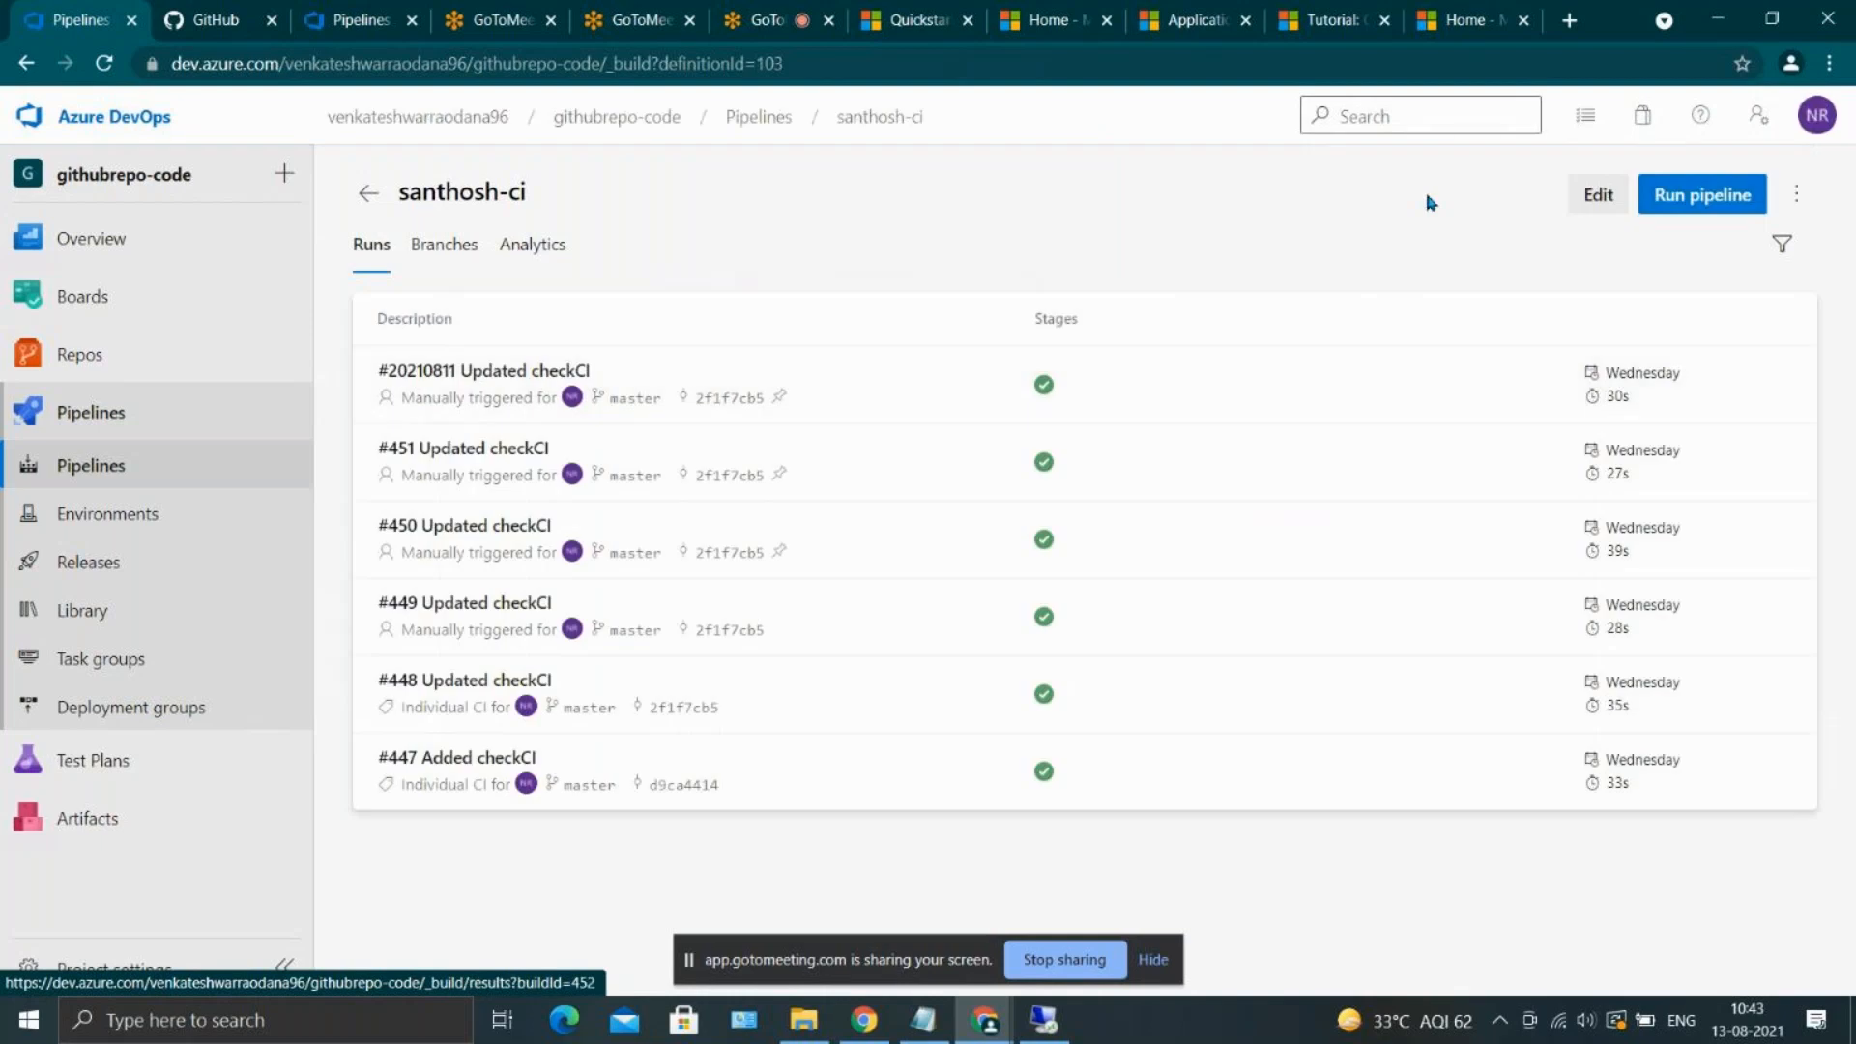
left_click(1622, 189)
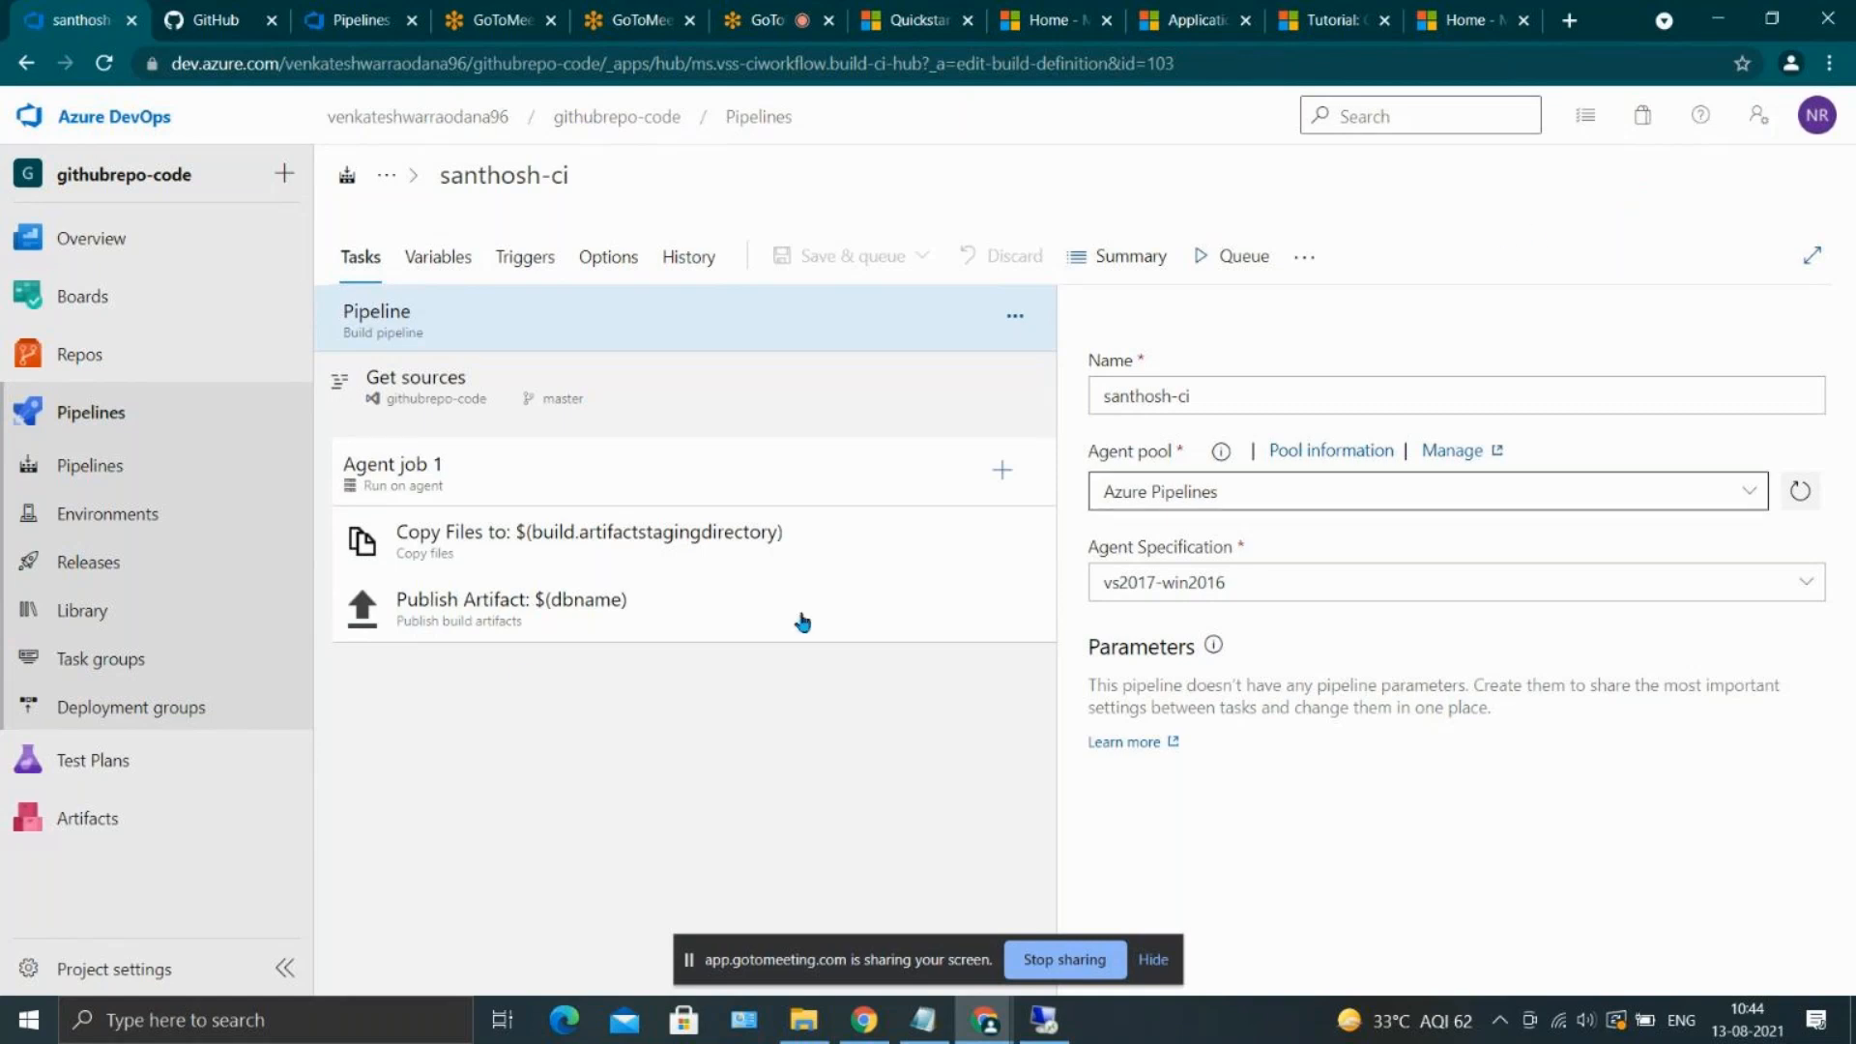
left_click(477, 256)
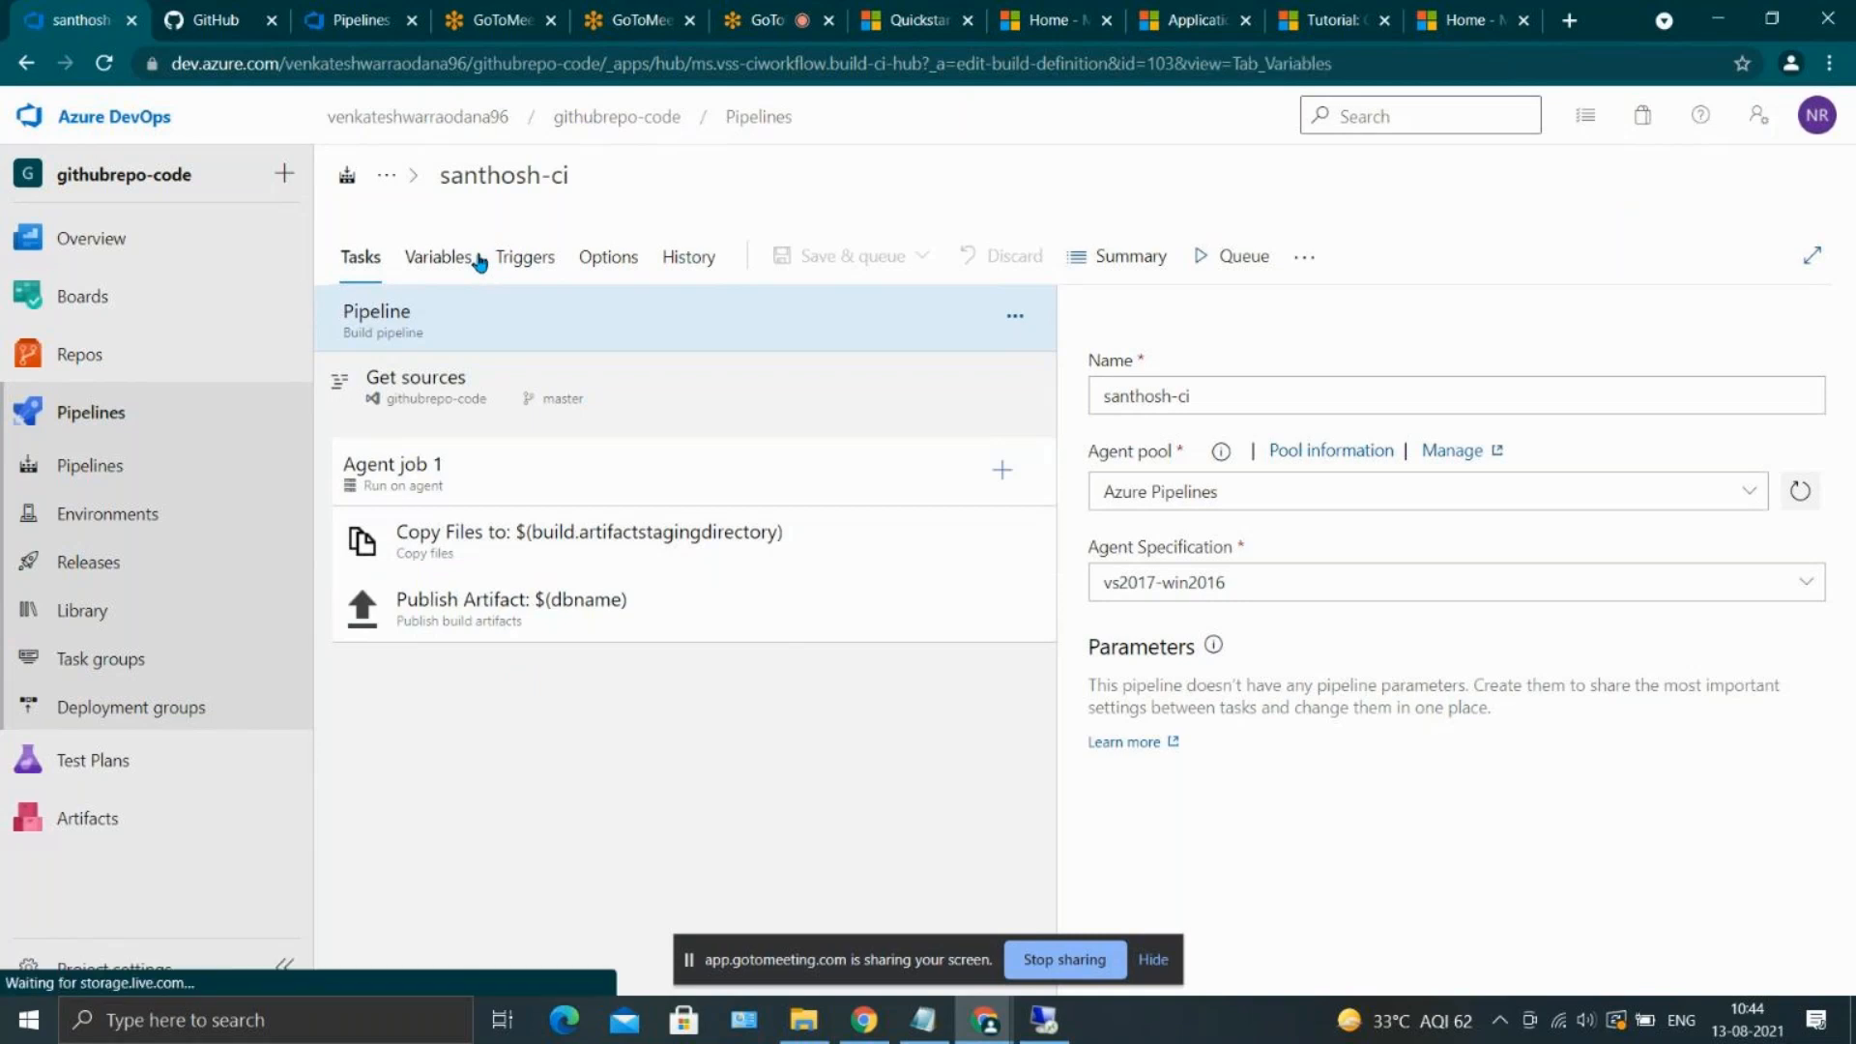
left_click(503, 264)
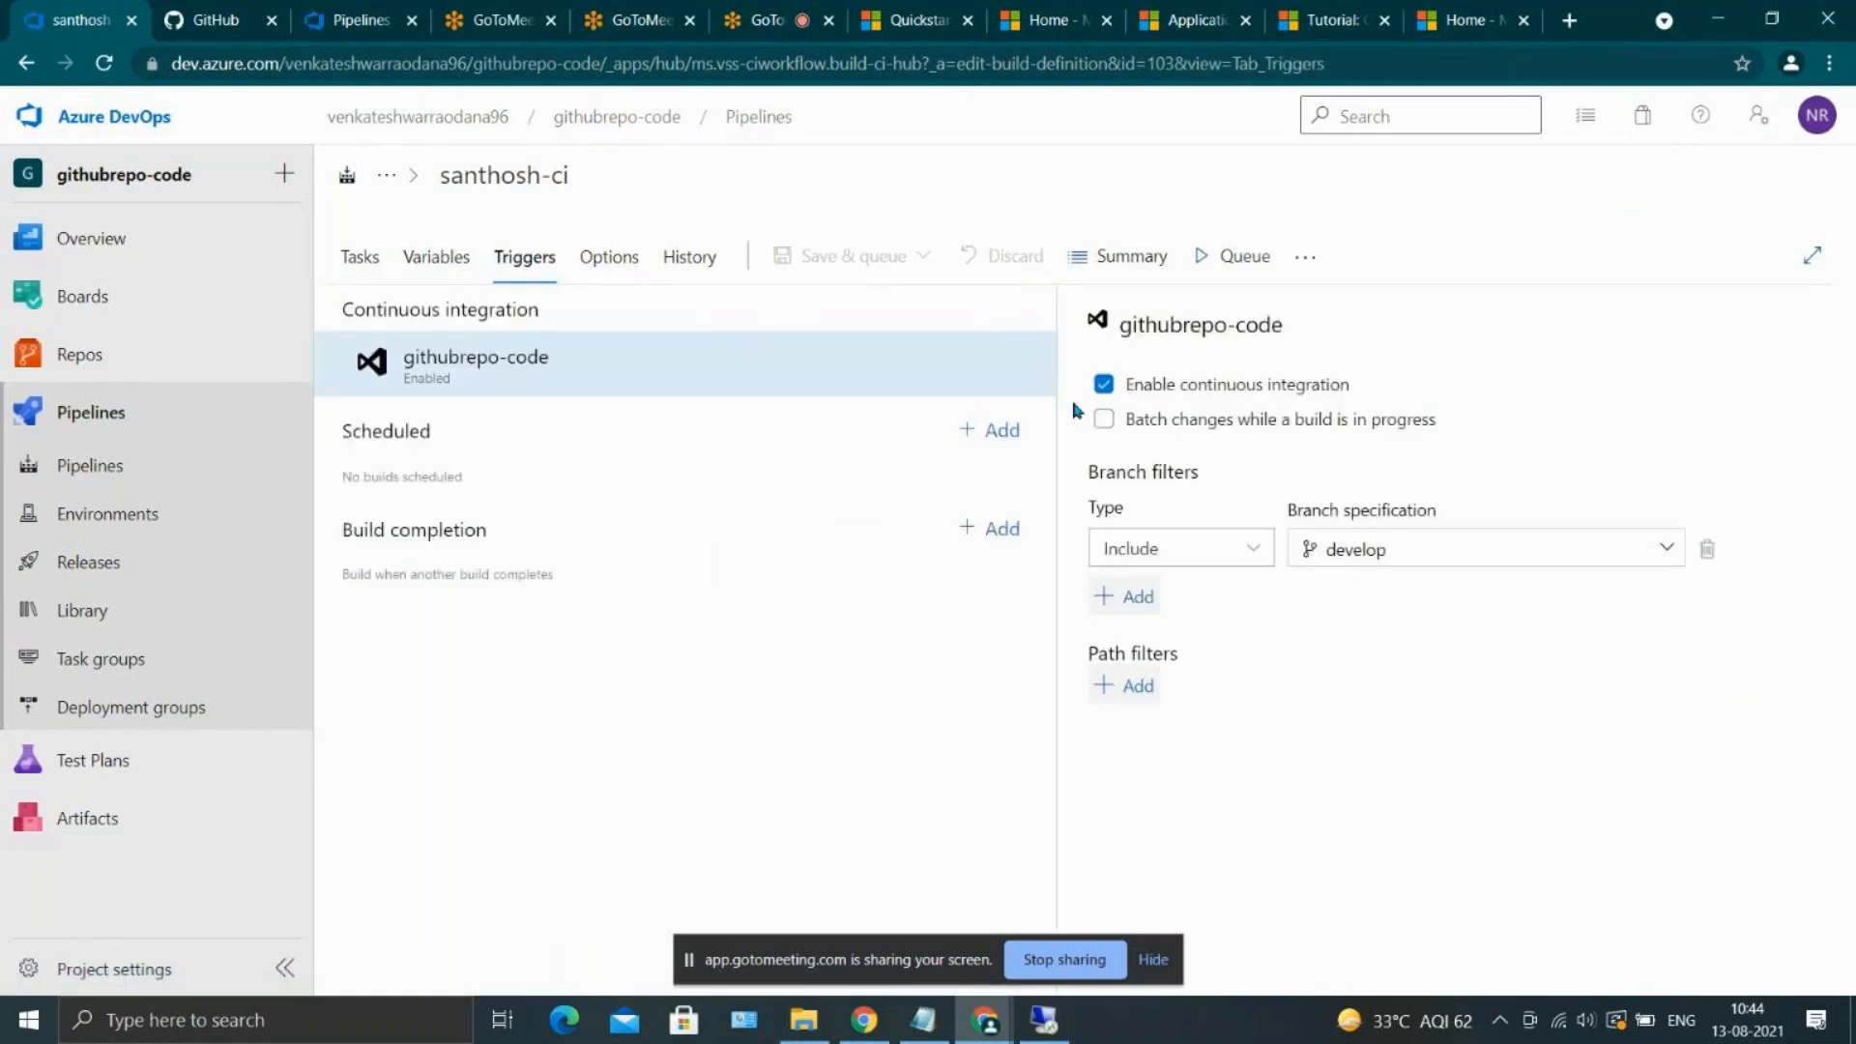
Reopen the release pipeline for editing and enable the continuous deployment trigger on the _santhosh-ci artifact
left_click(154, 584)
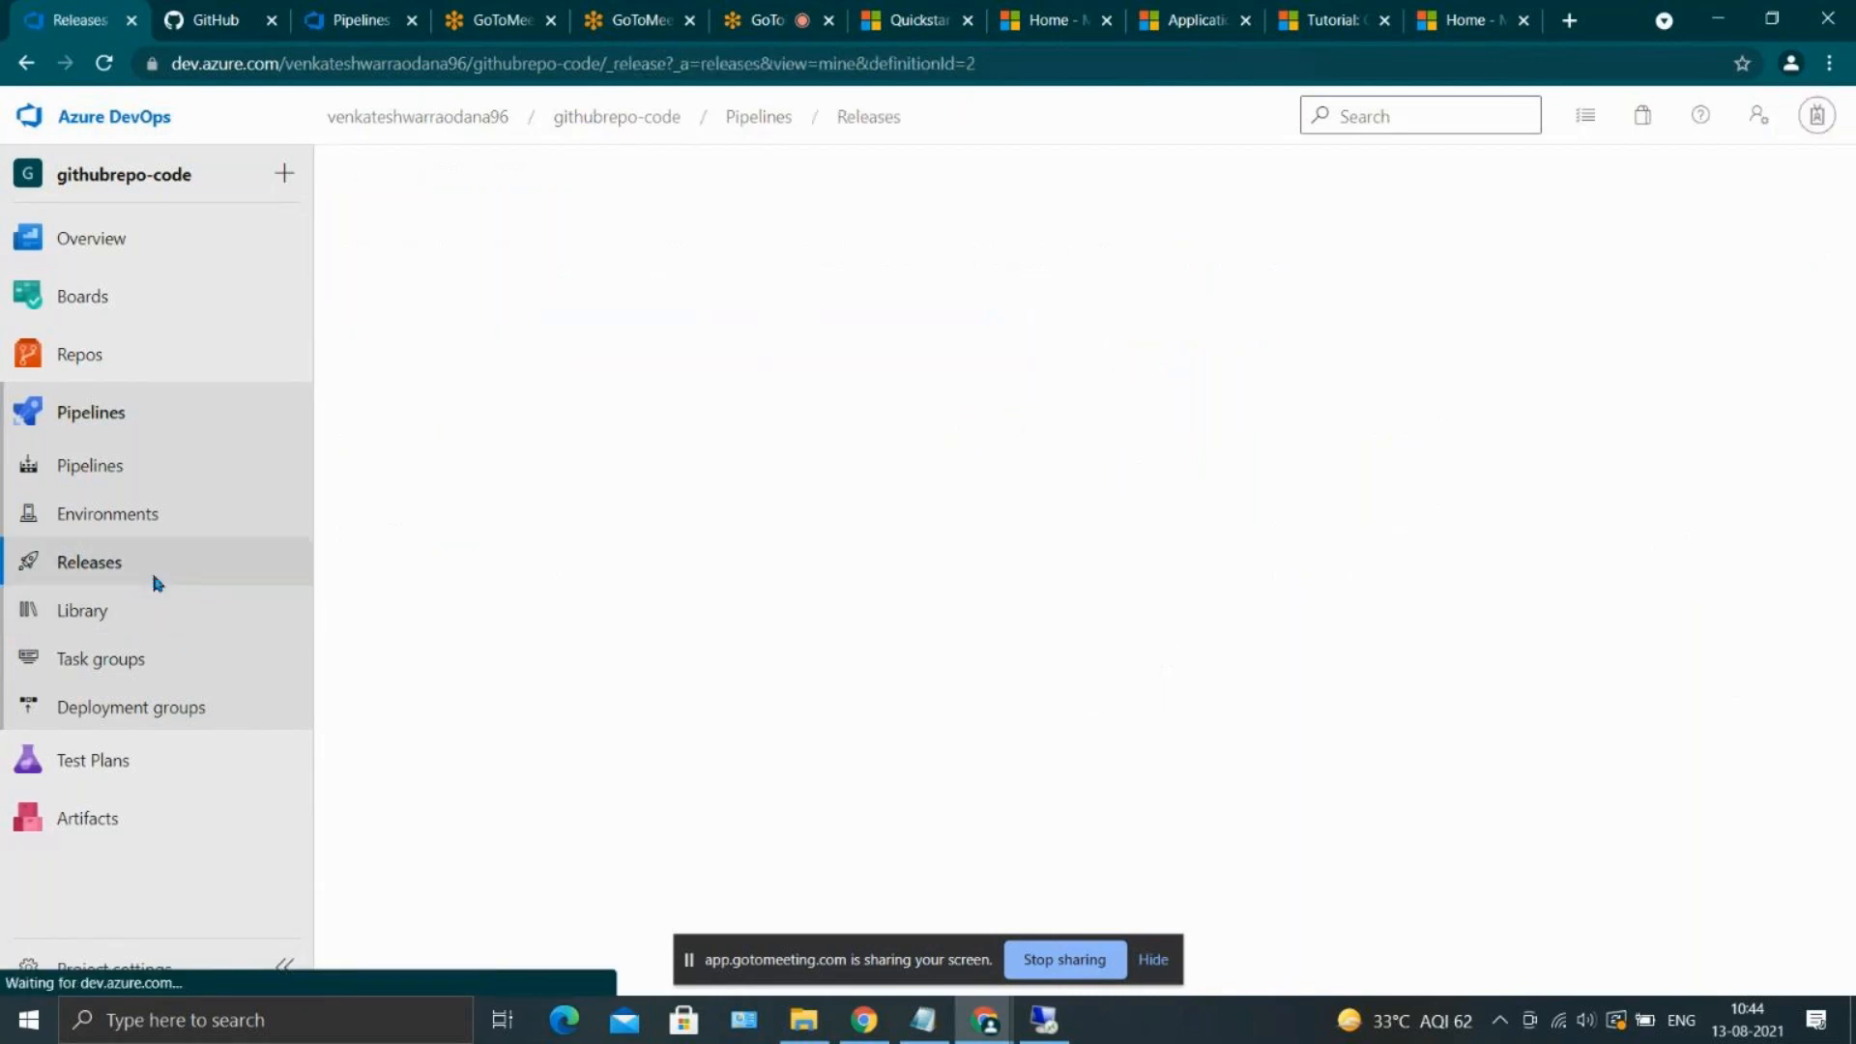
left_click(1542, 194)
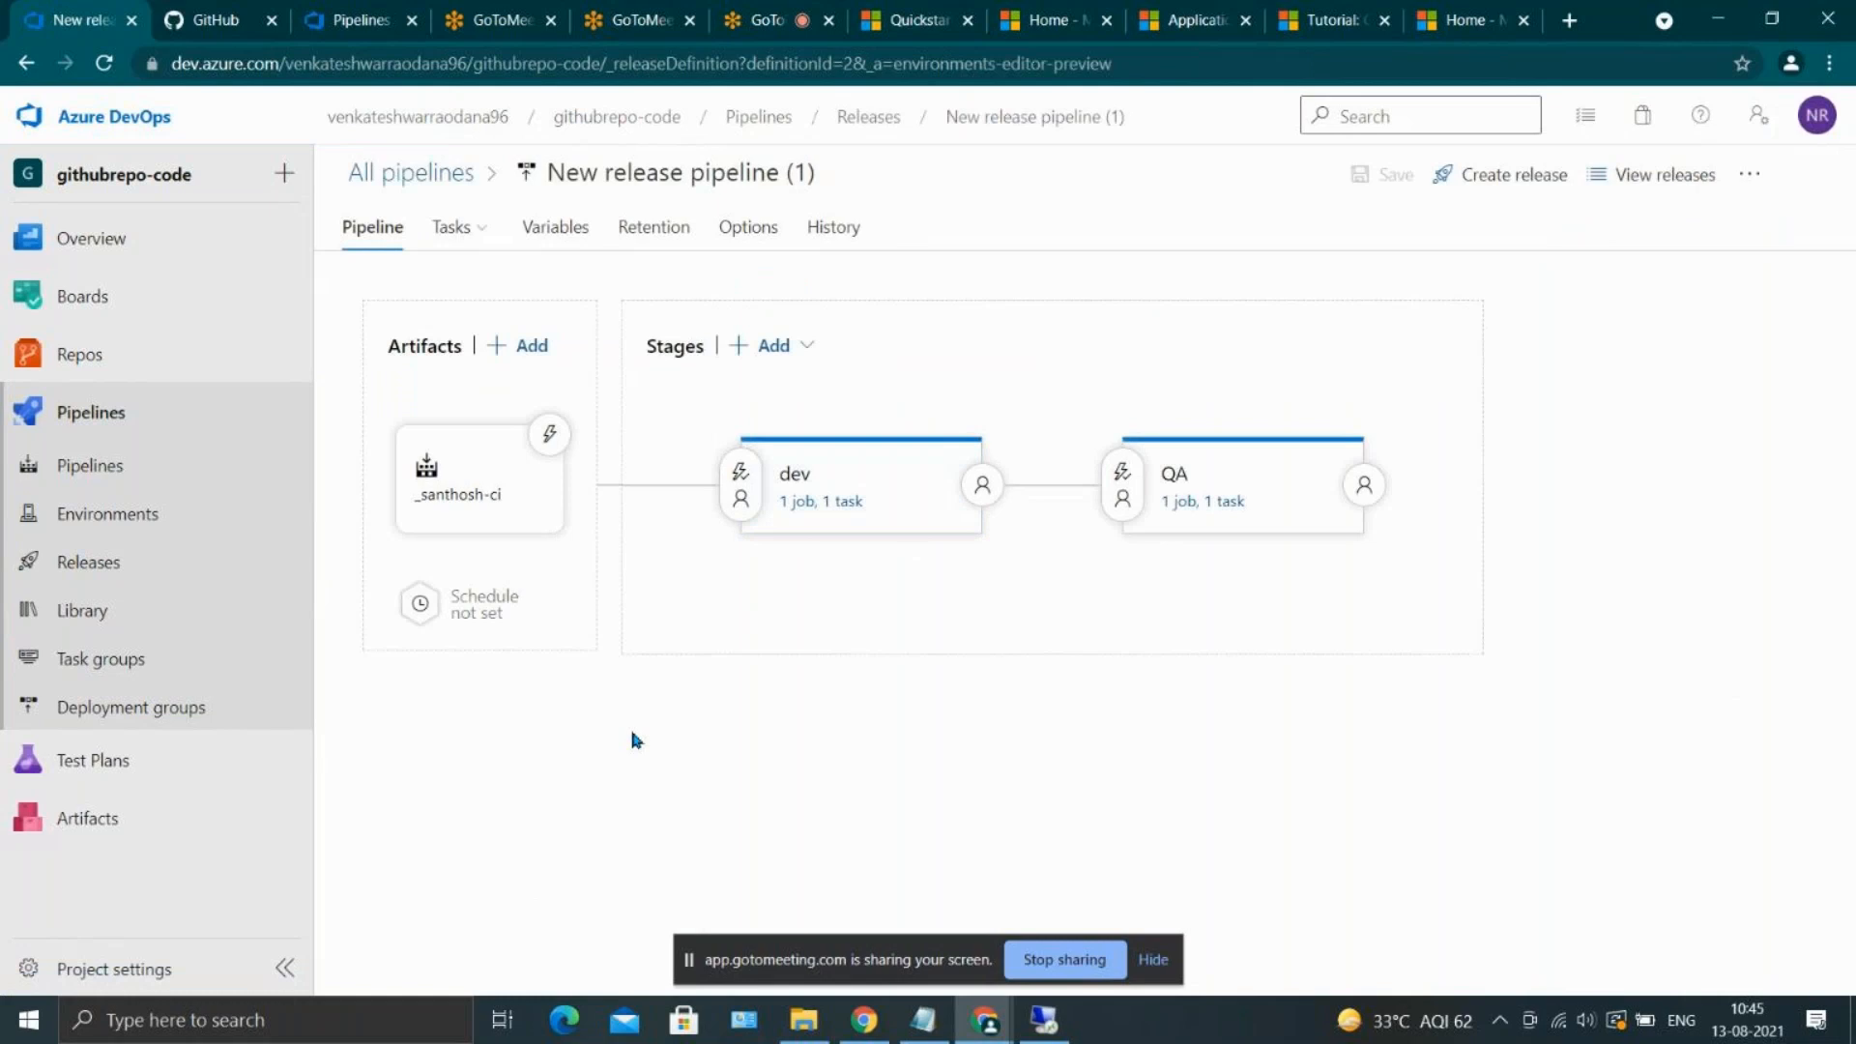
left_click(447, 227)
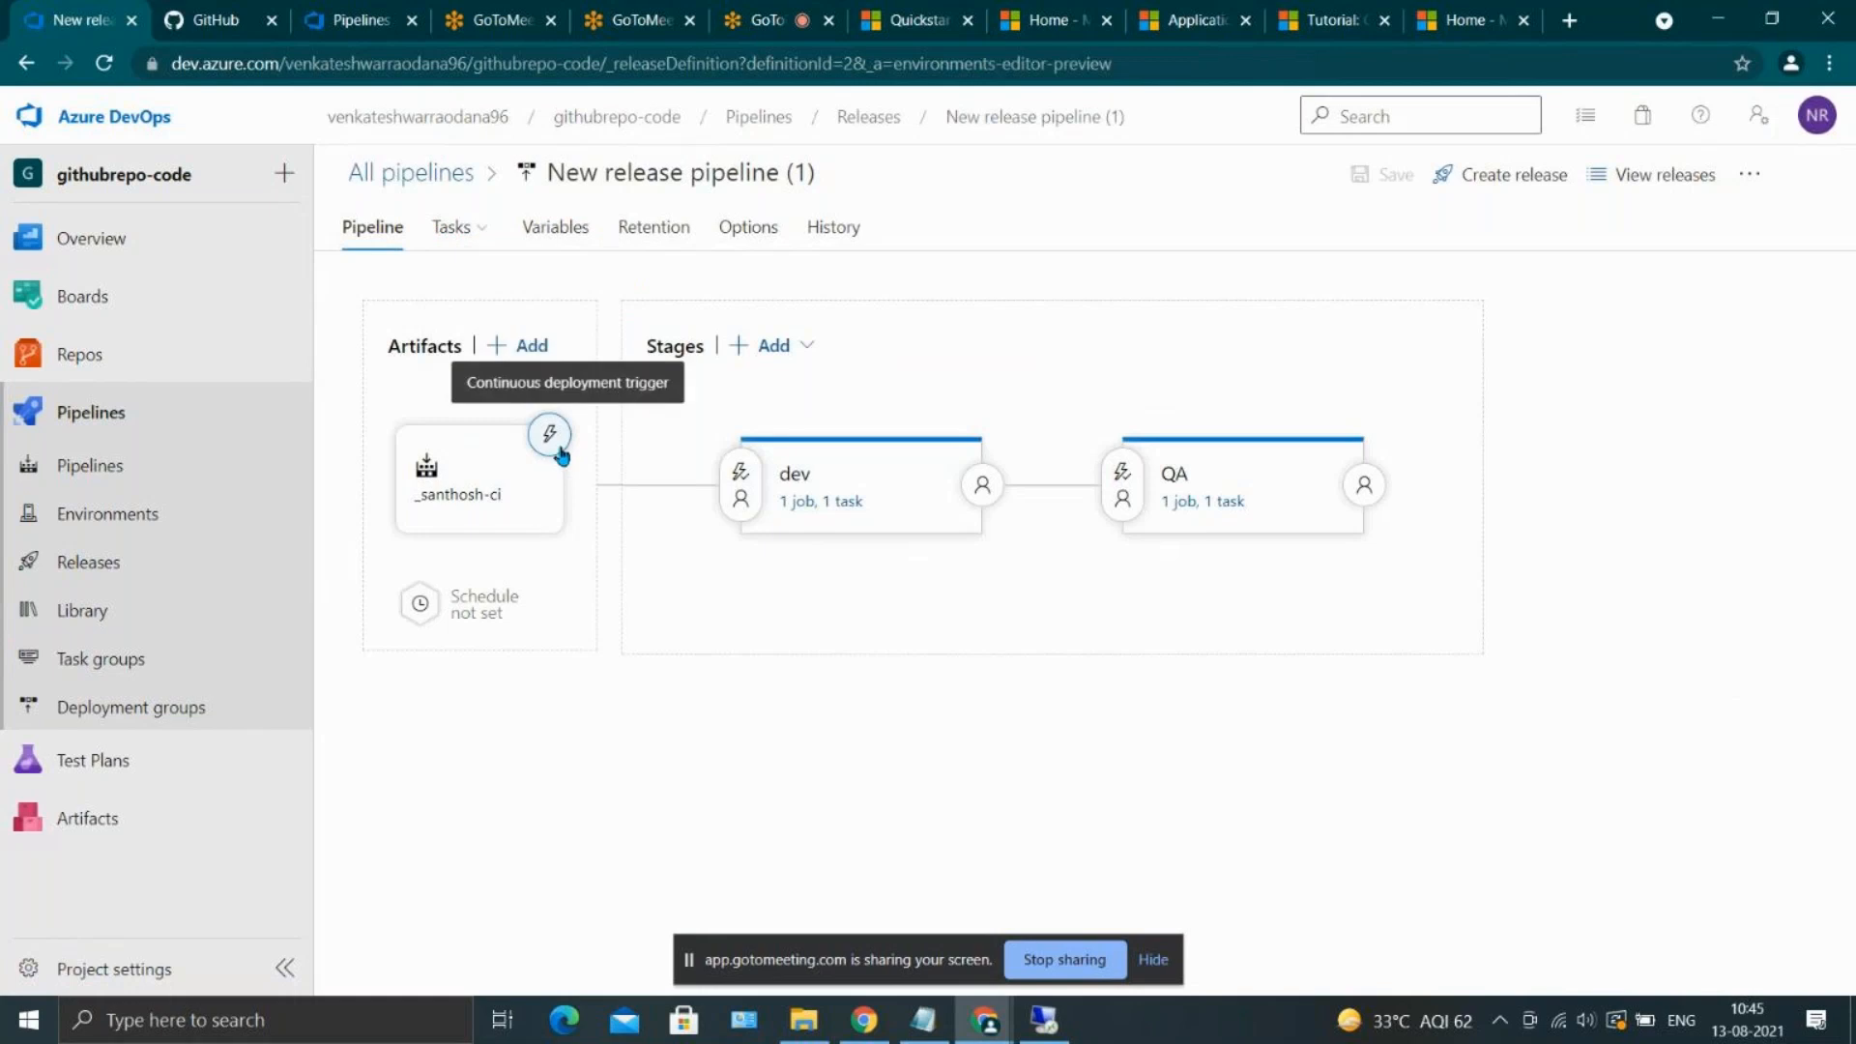
left_click(560, 453)
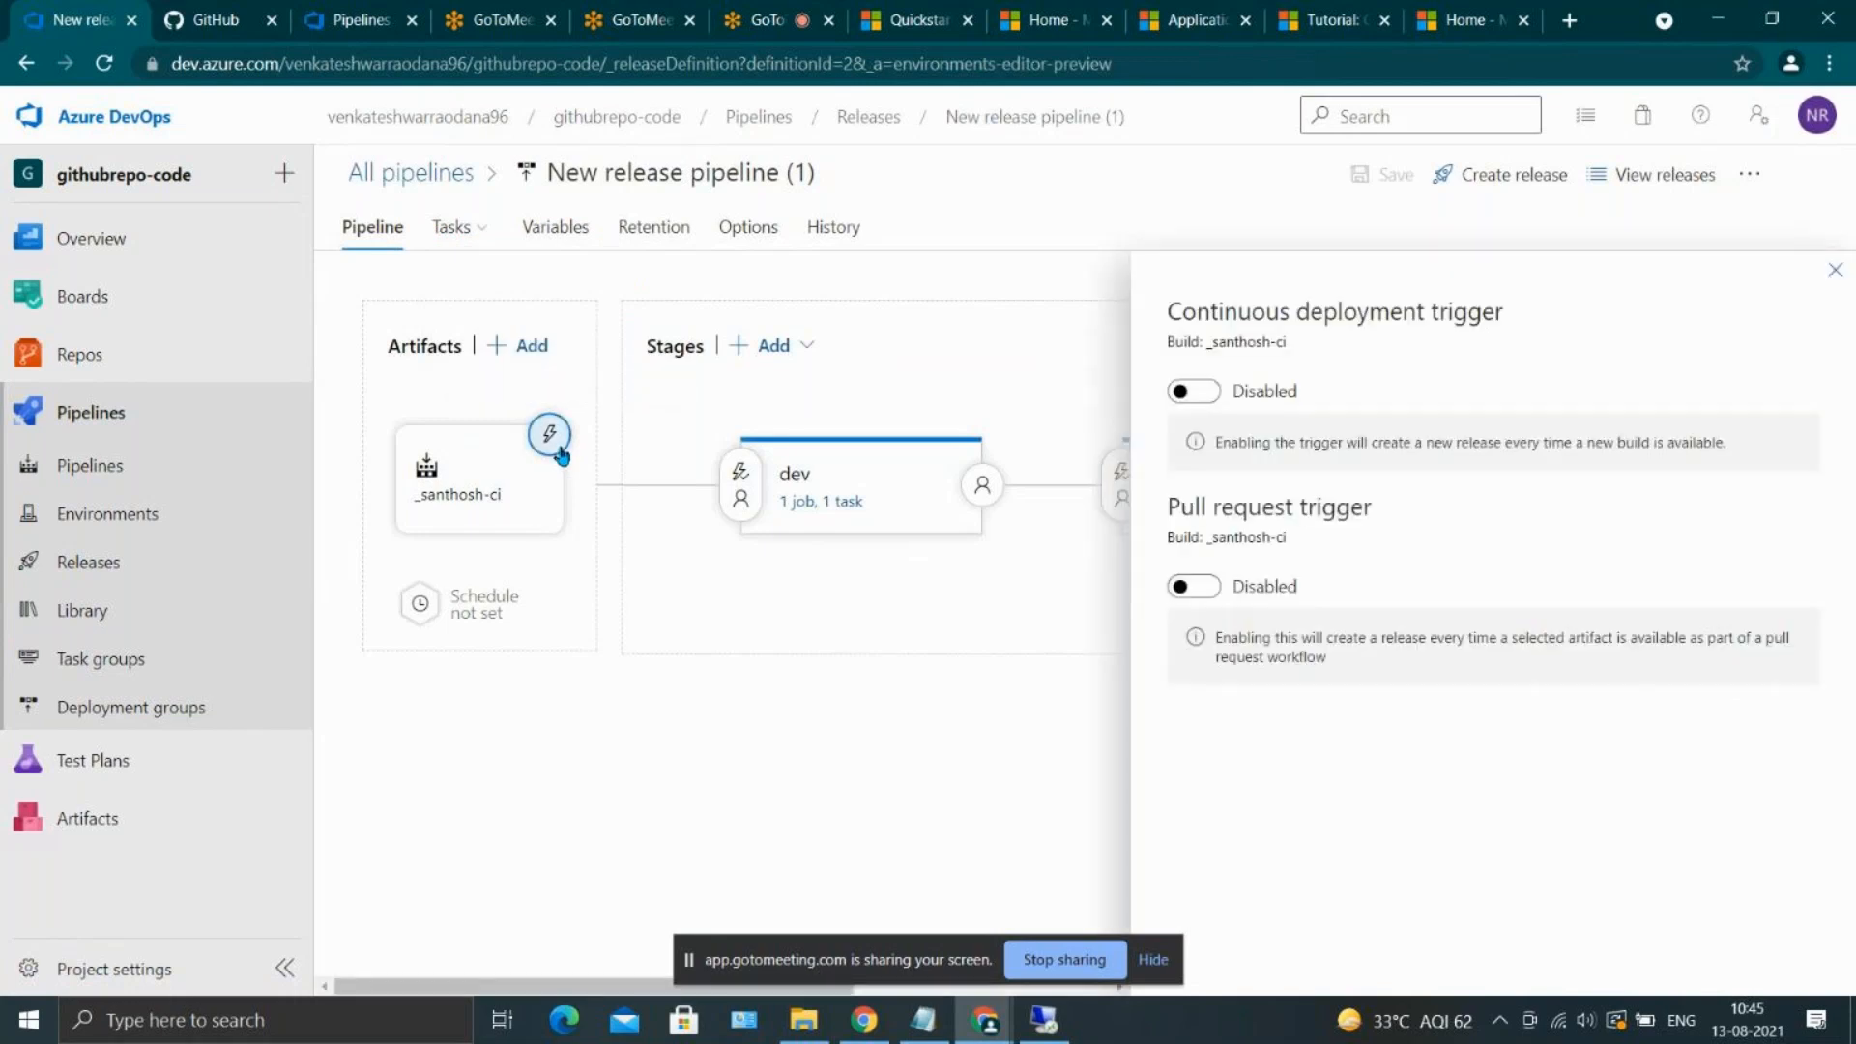
left_click(1217, 406)
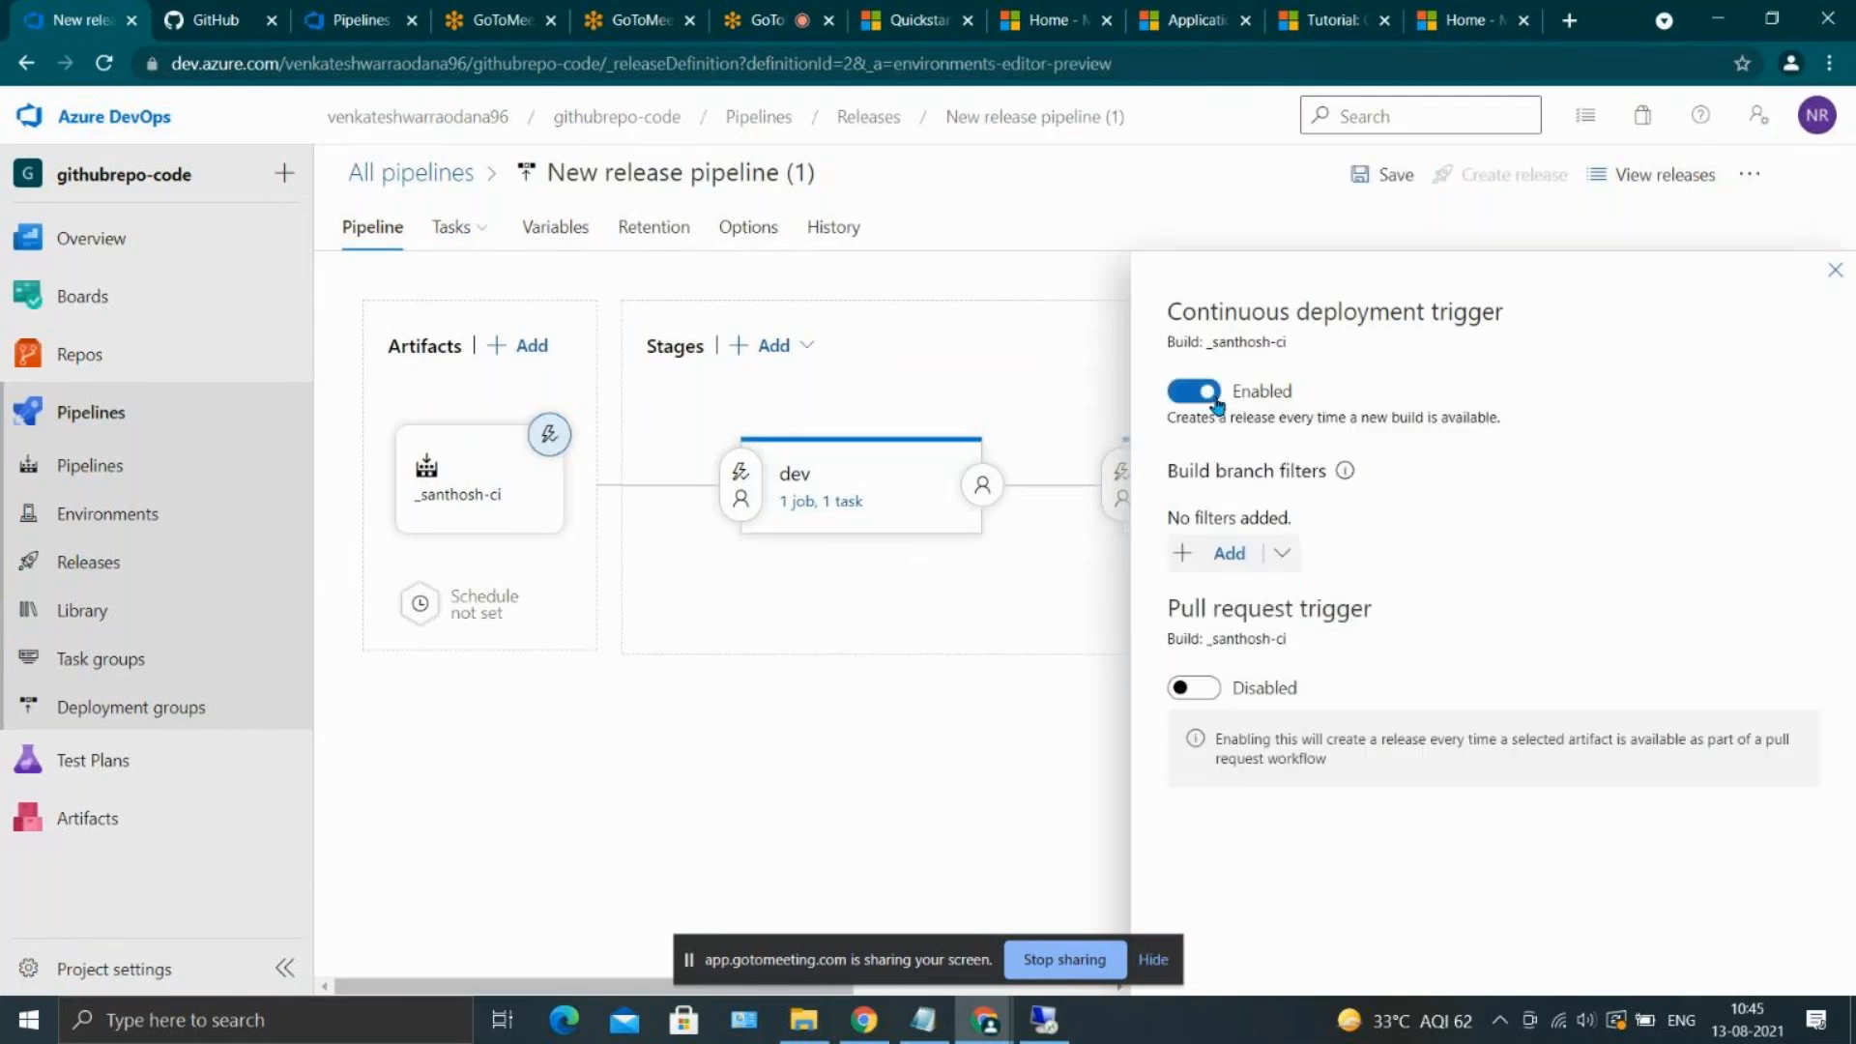
left_click(1835, 272)
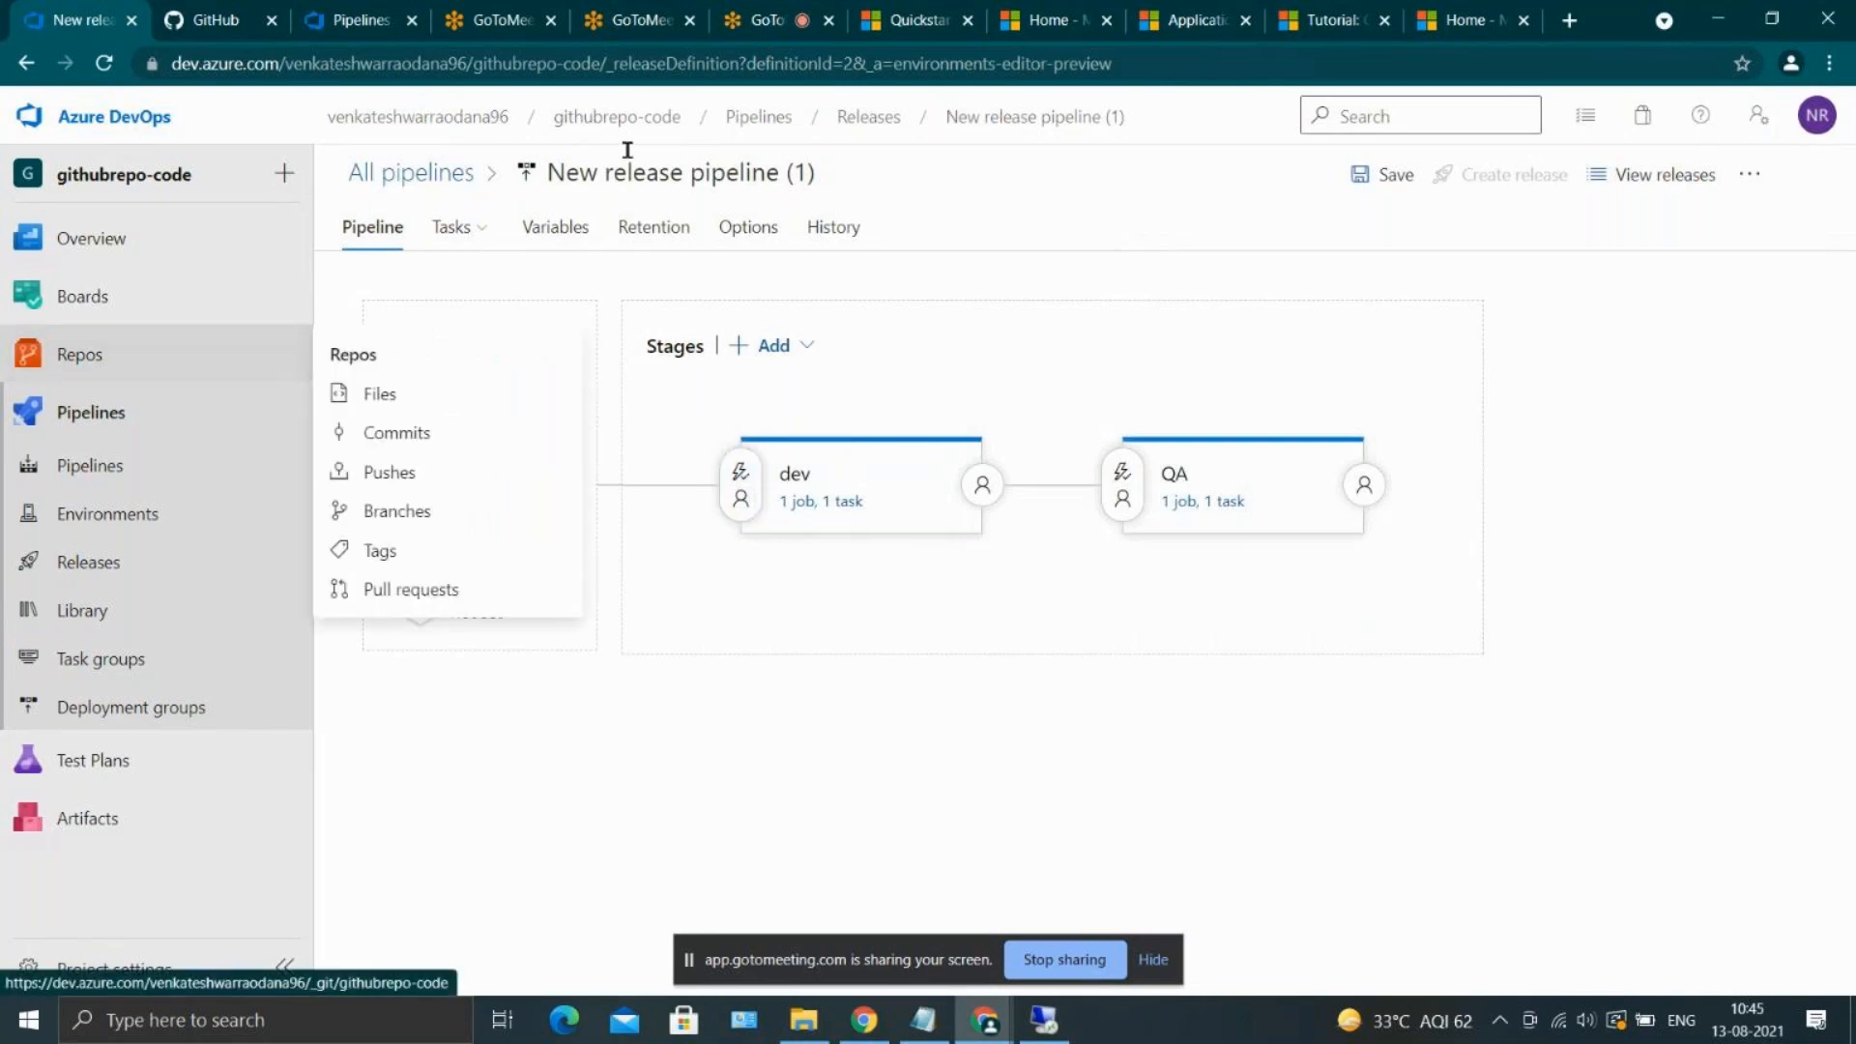
Create a new file named checkCICD in the githubrepo-code repository and commit it to the master branch
left_click(372, 17)
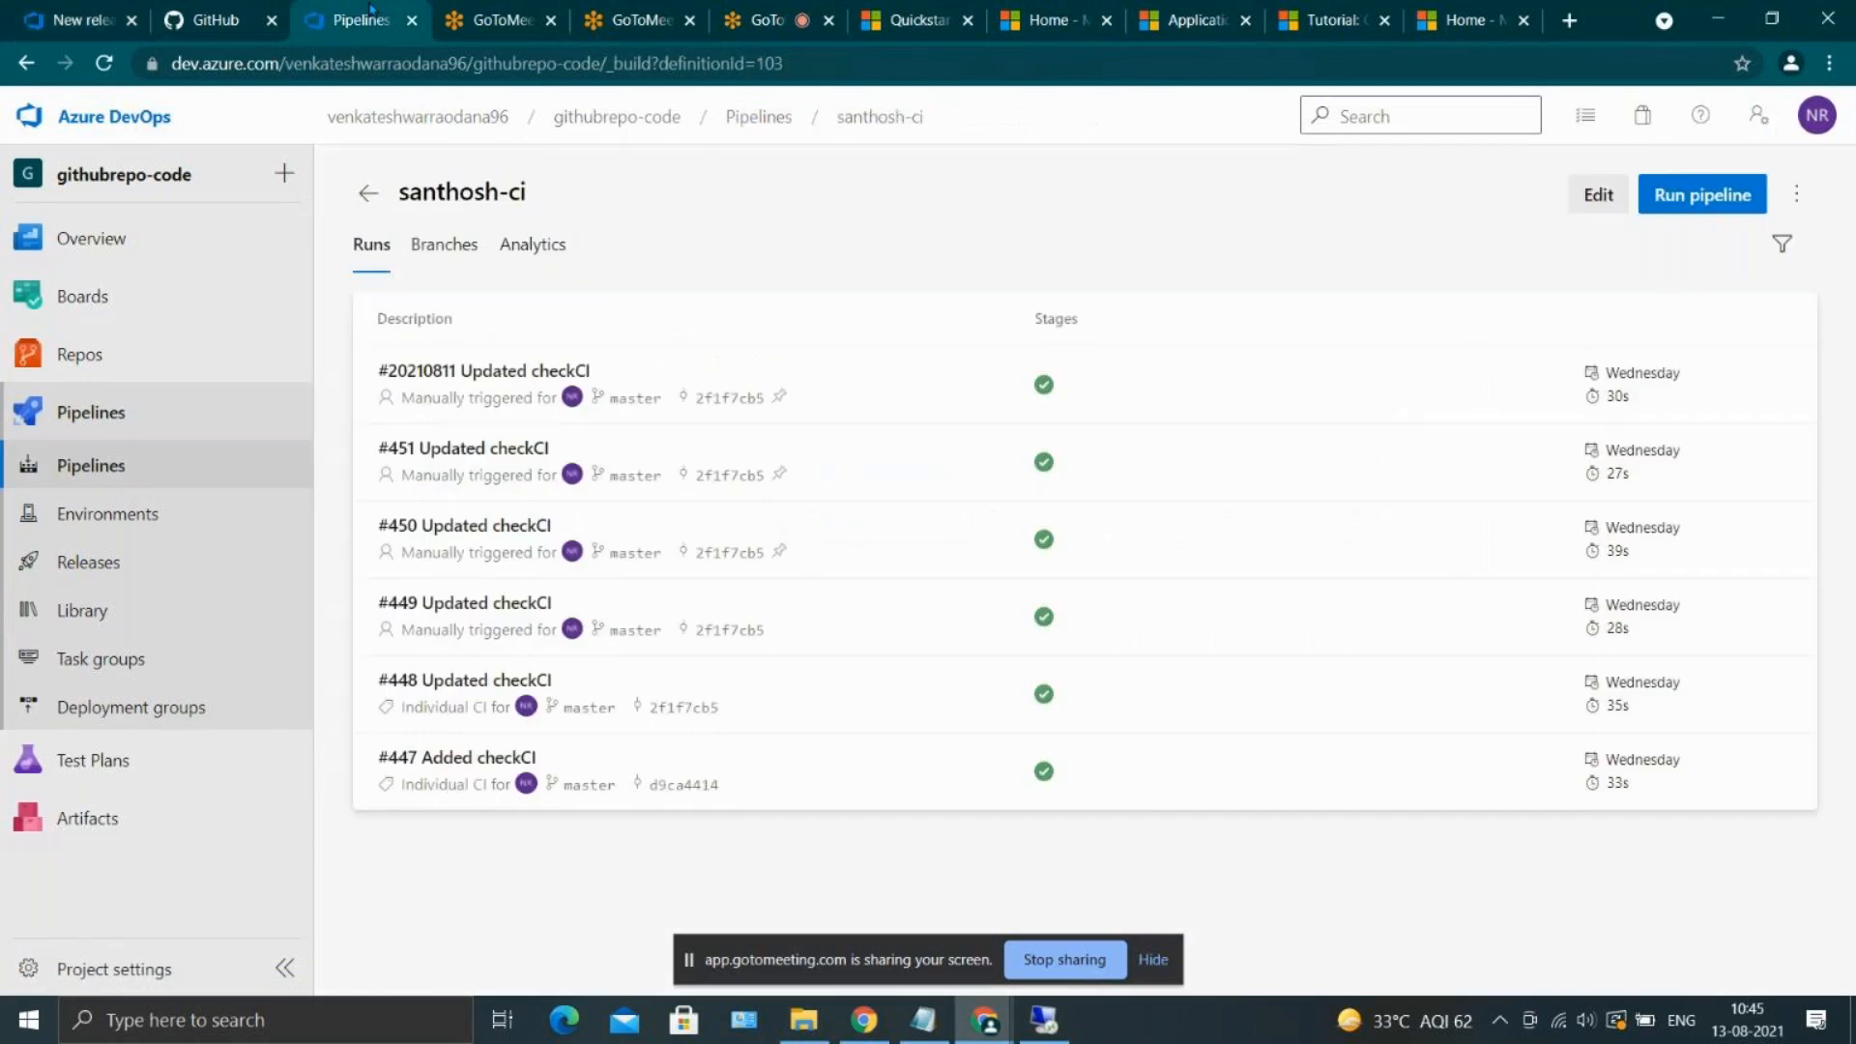
left_click(92, 358)
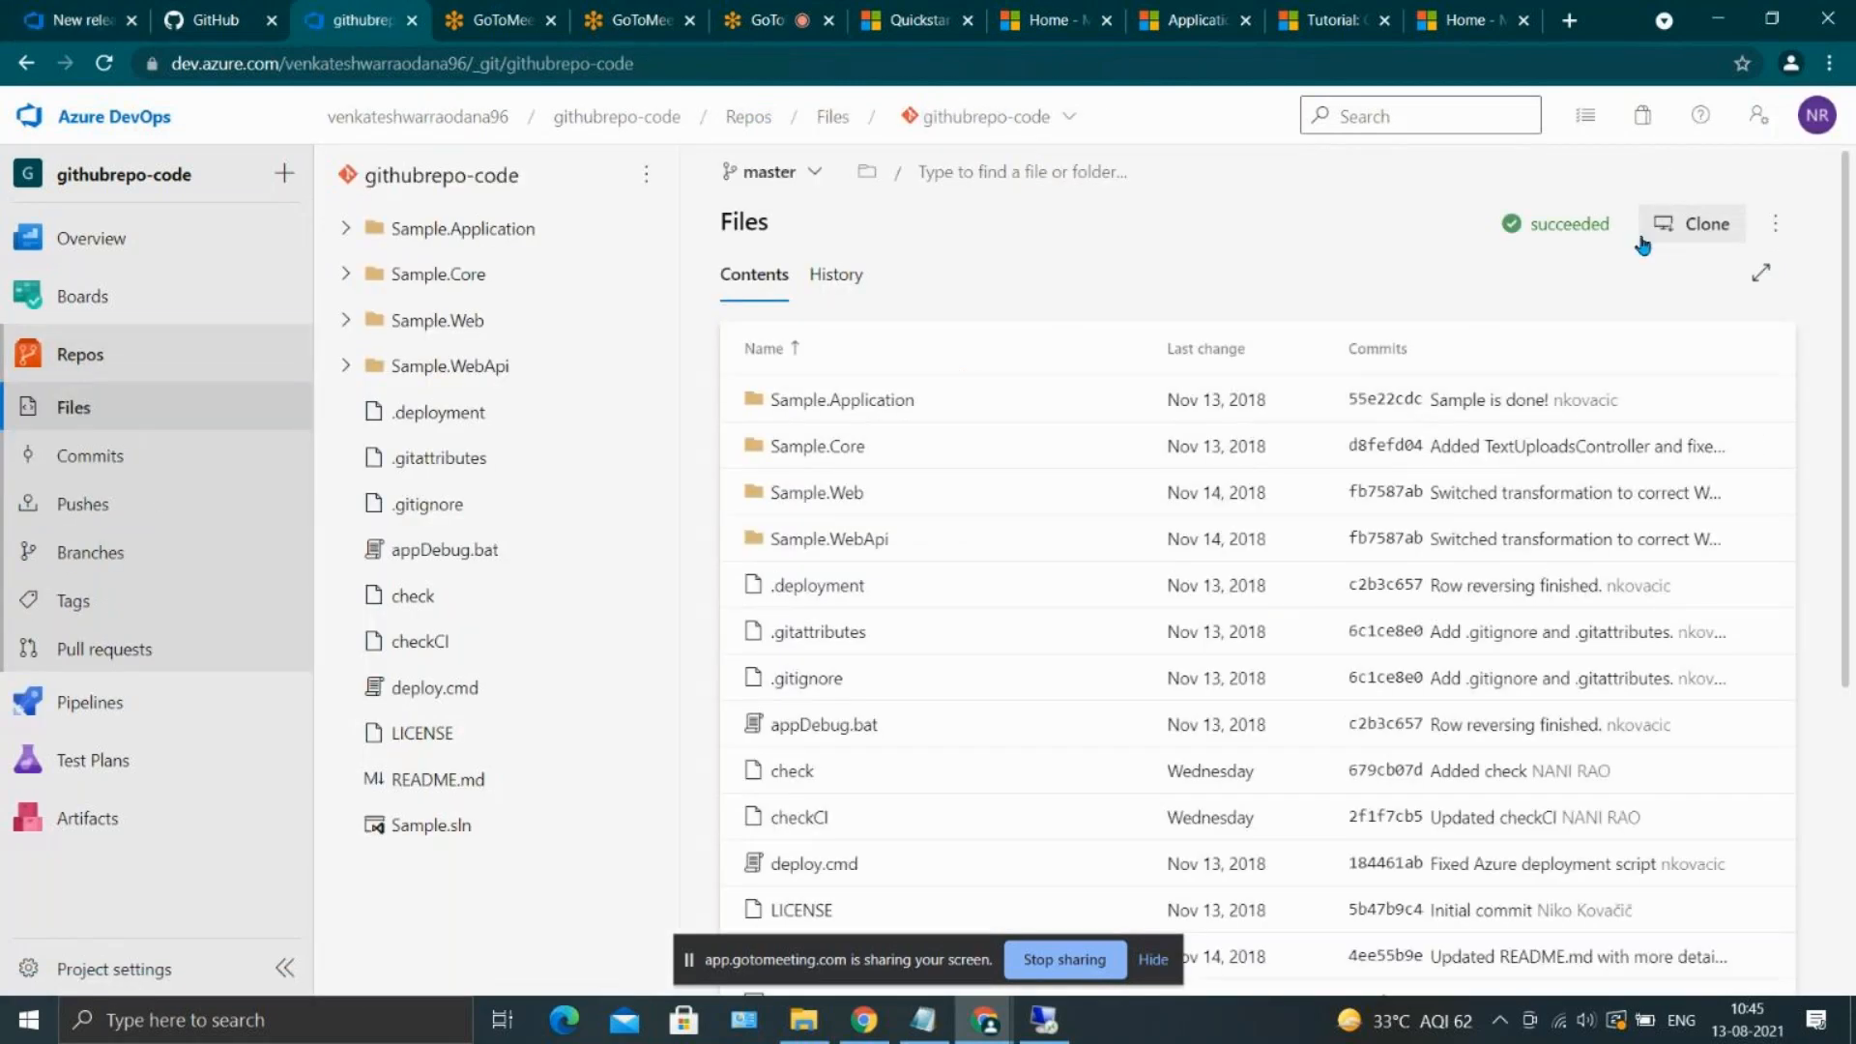
left_click(645, 175)
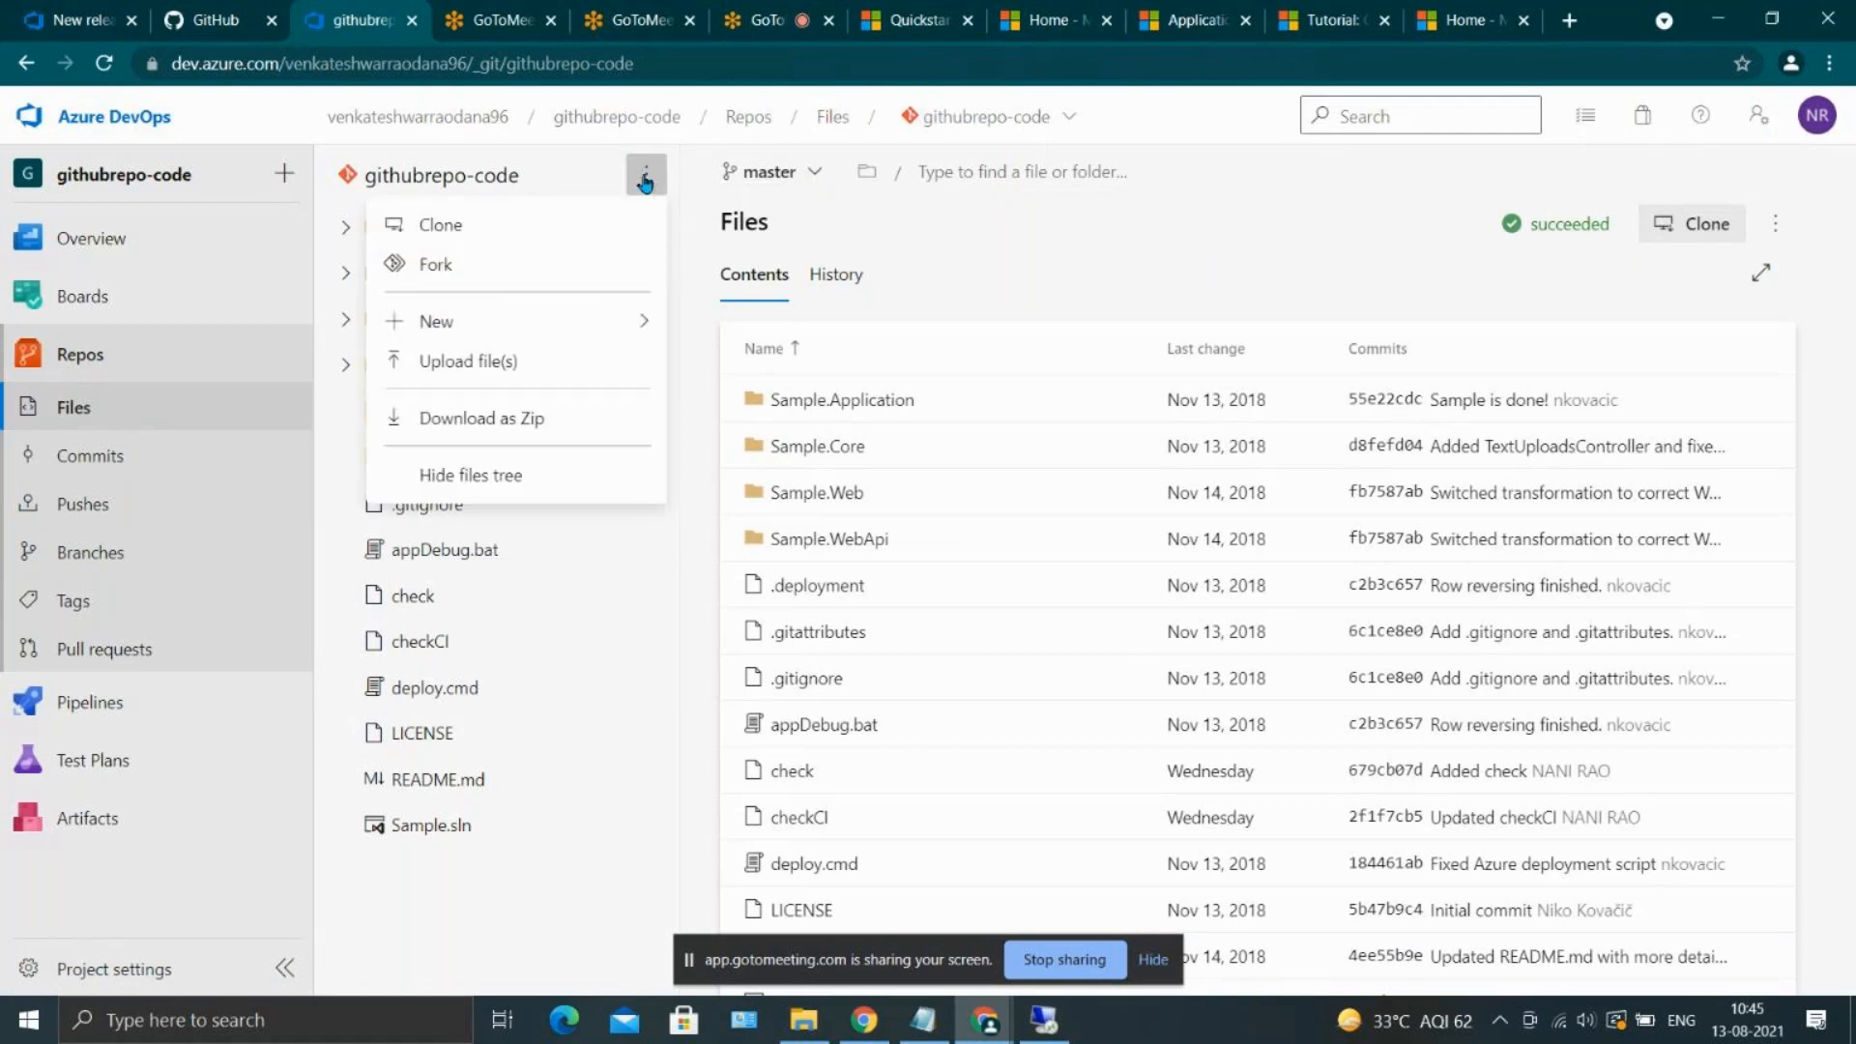
mouse_move(588, 319)
left_click(741, 331)
type("chec")
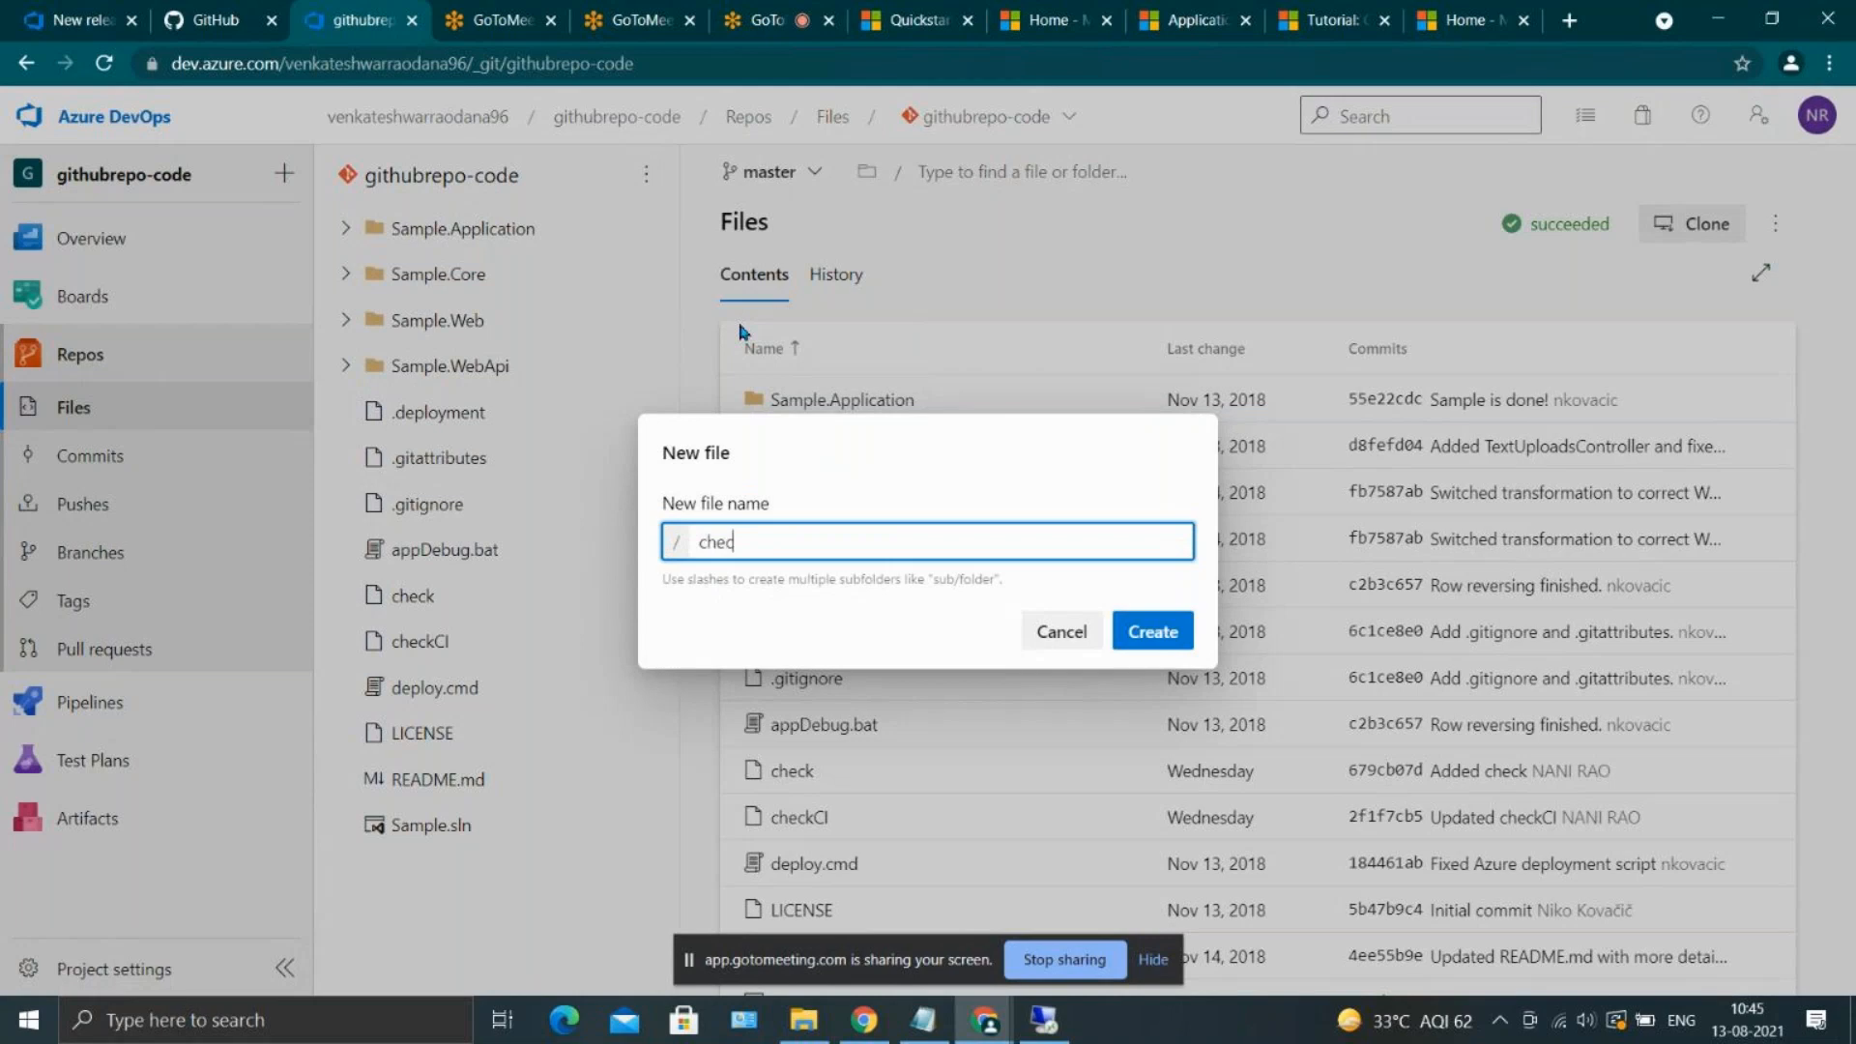
type("kCICD")
left_click(1181, 640)
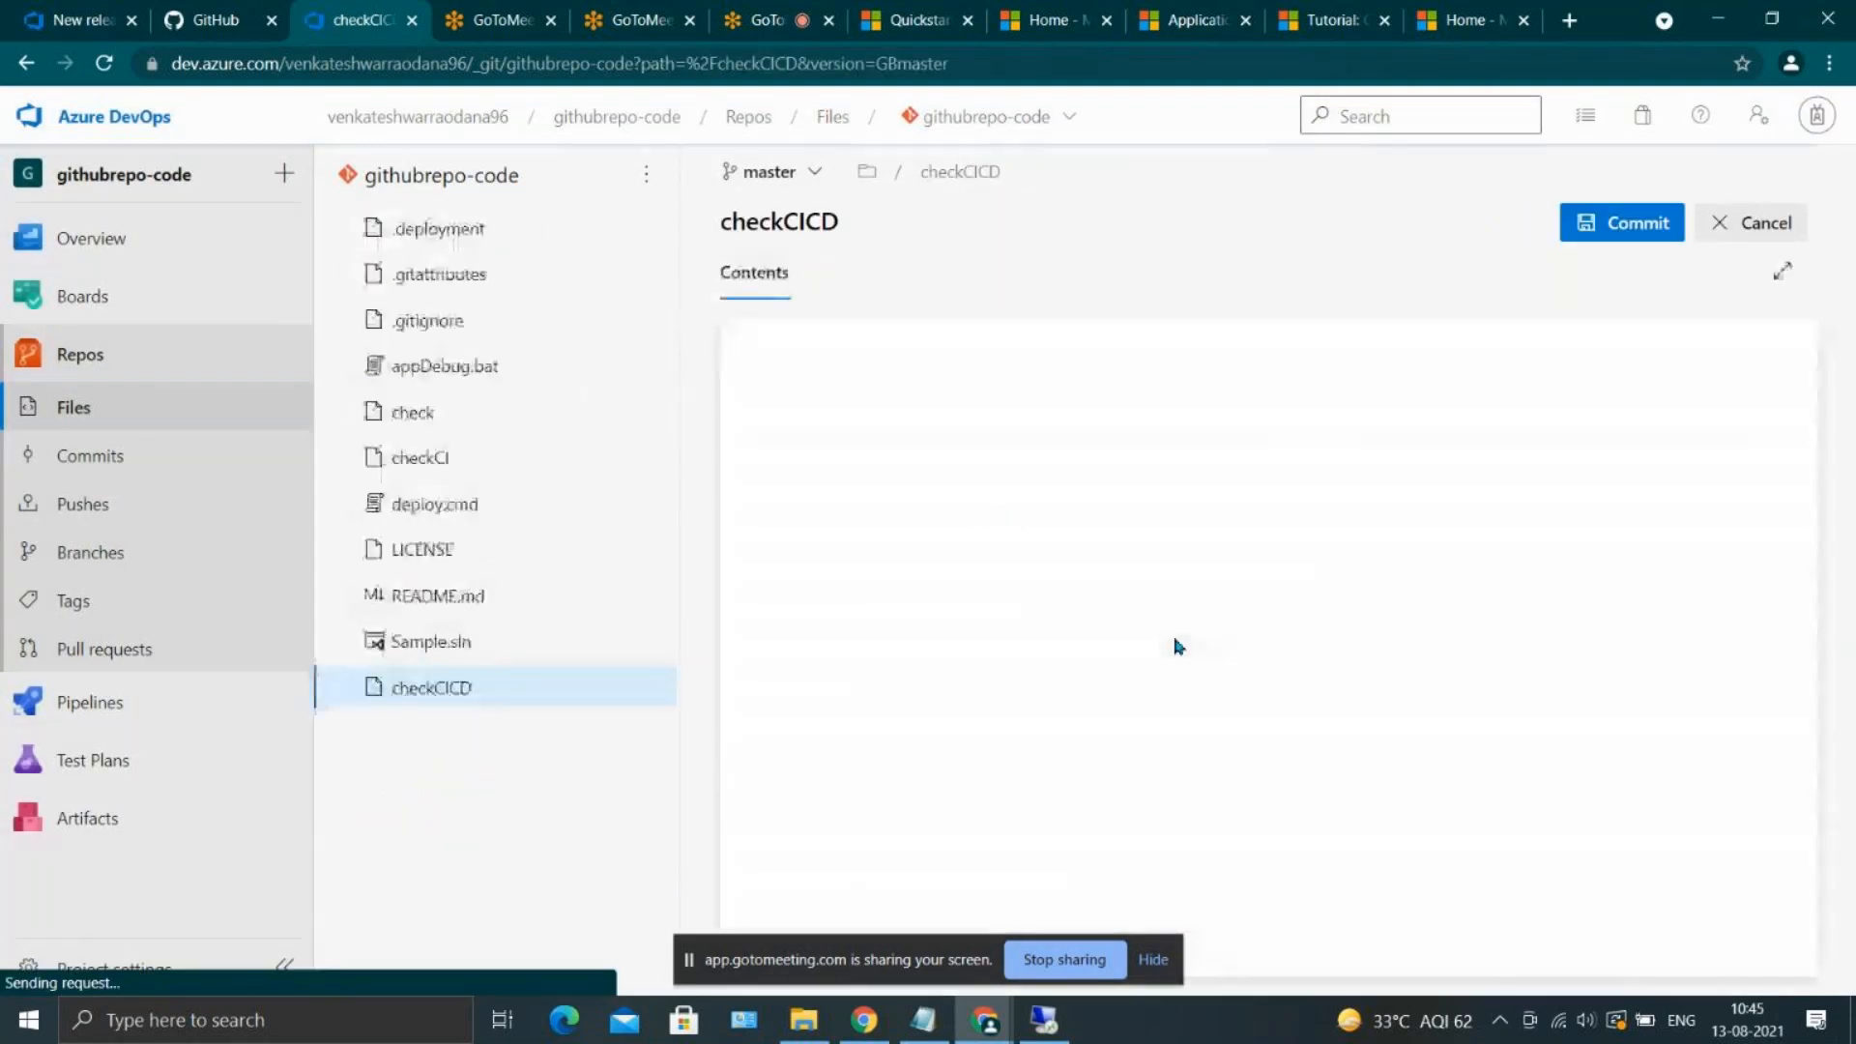
left_click(1570, 244)
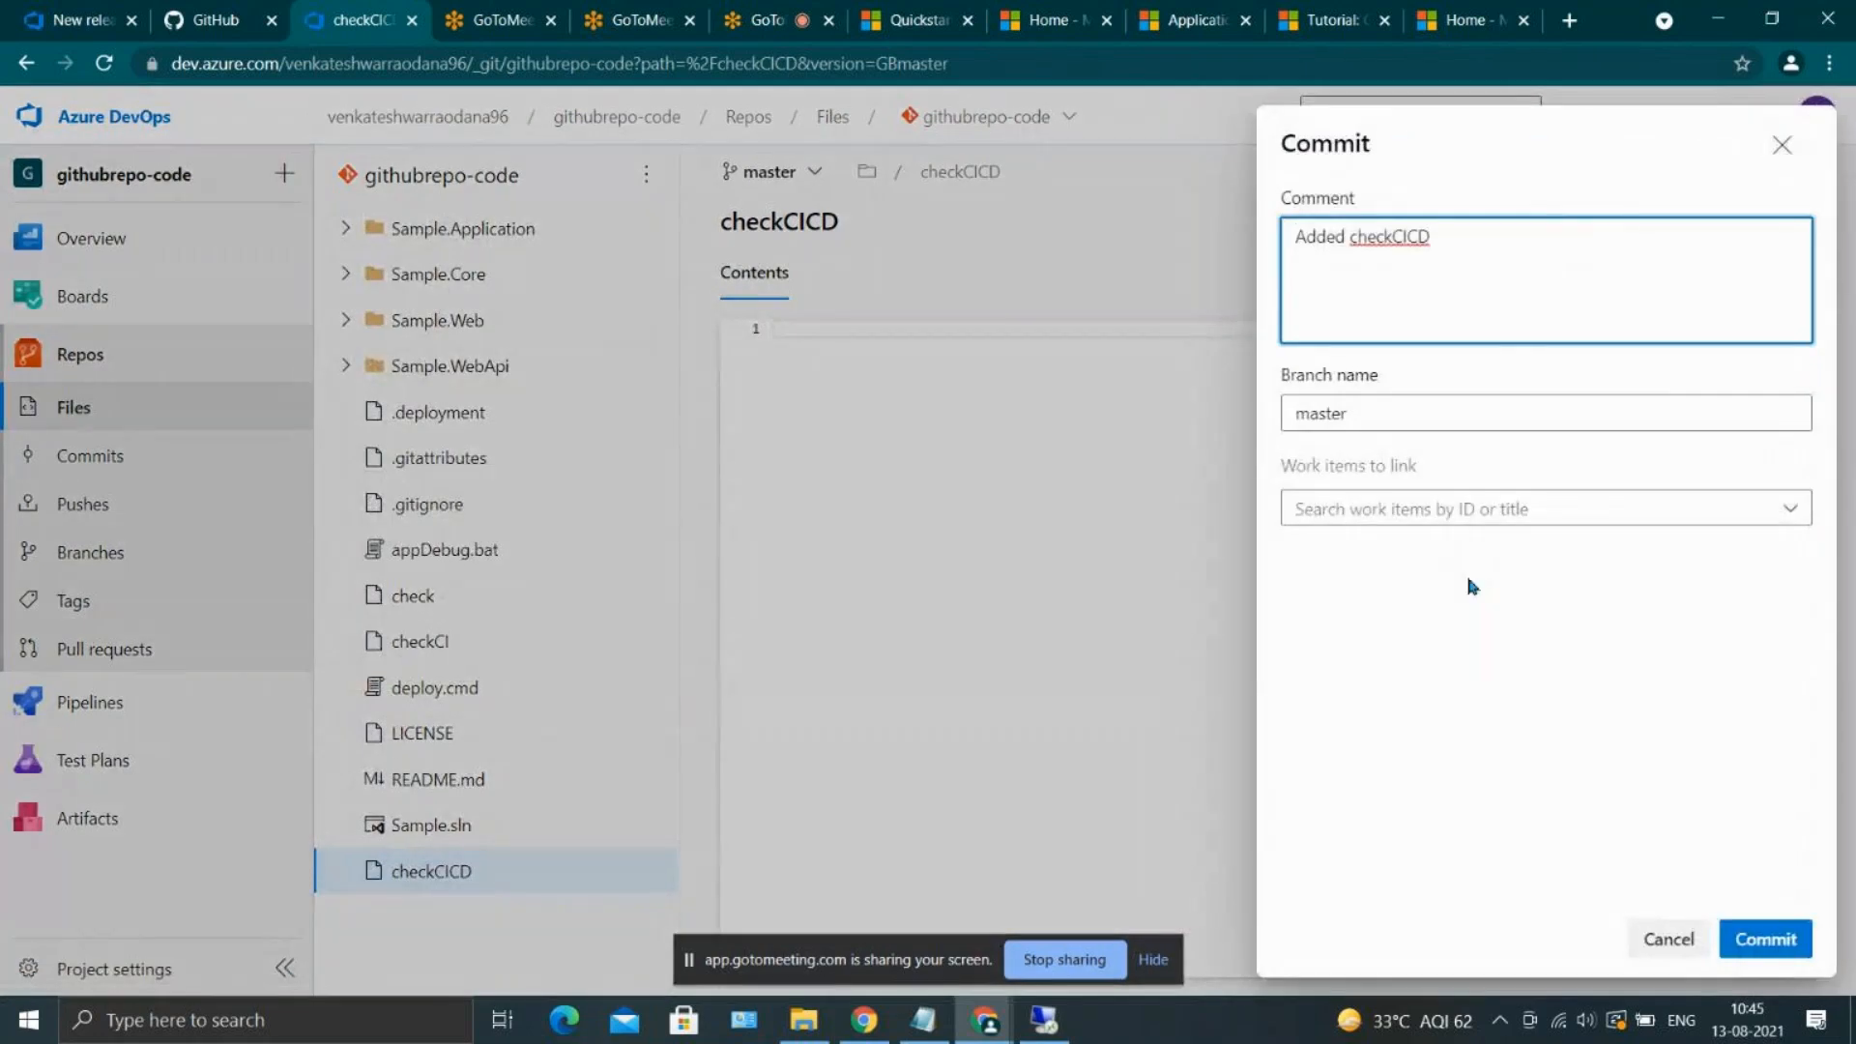
left_click(1737, 941)
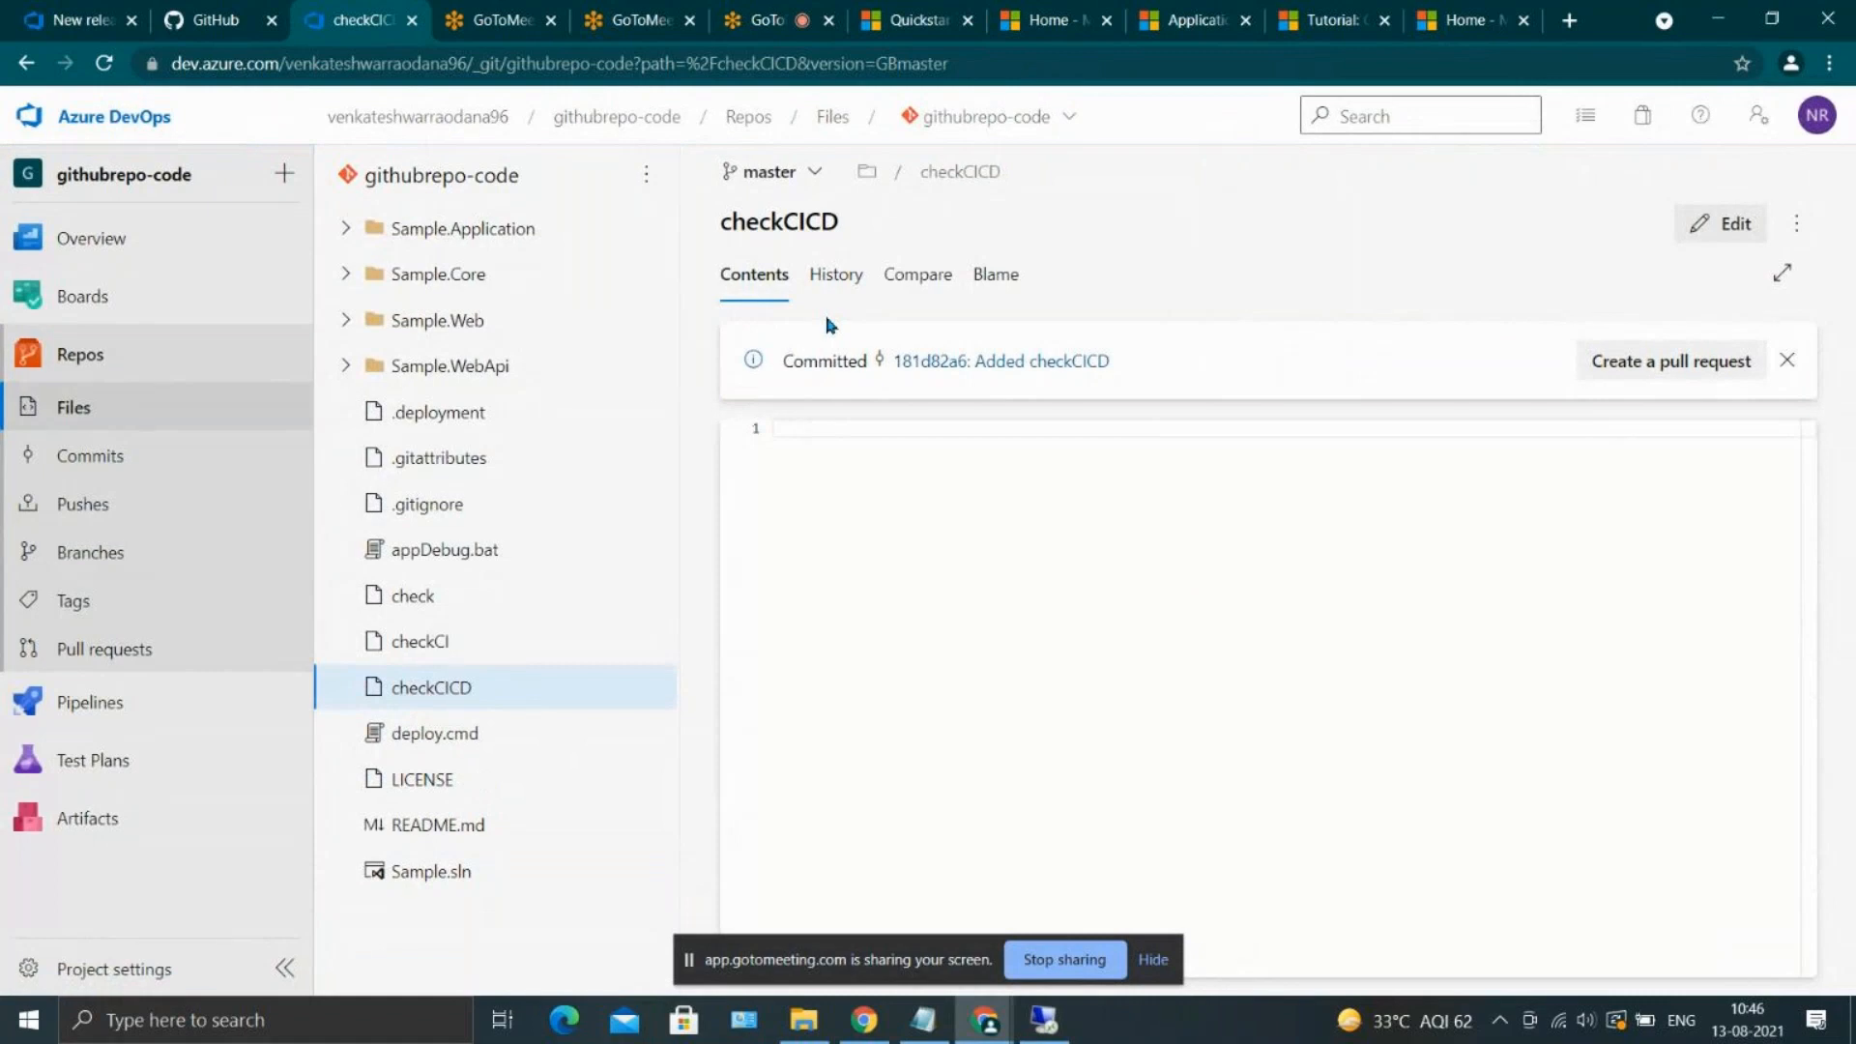
Check the build pipelines and releases for a newly triggered run, and examine the repository's branches and files
left_click(124, 723)
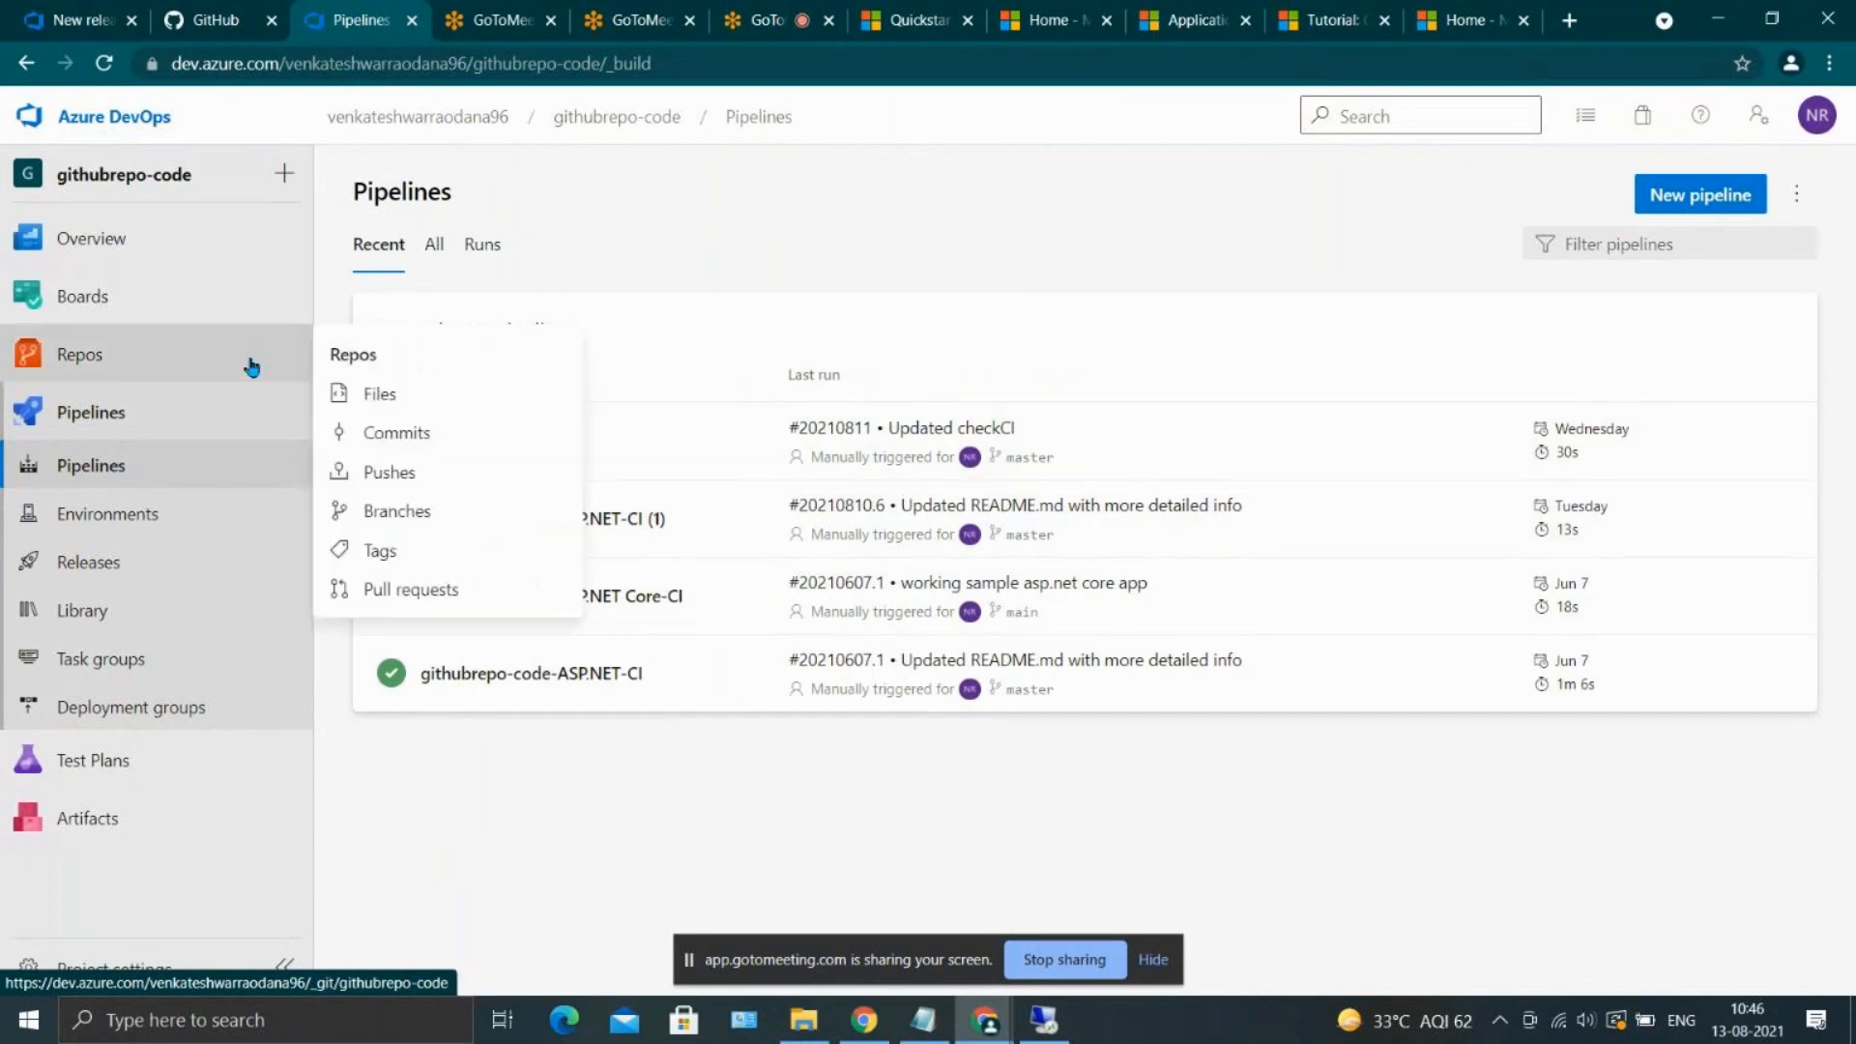
left_click(147, 97)
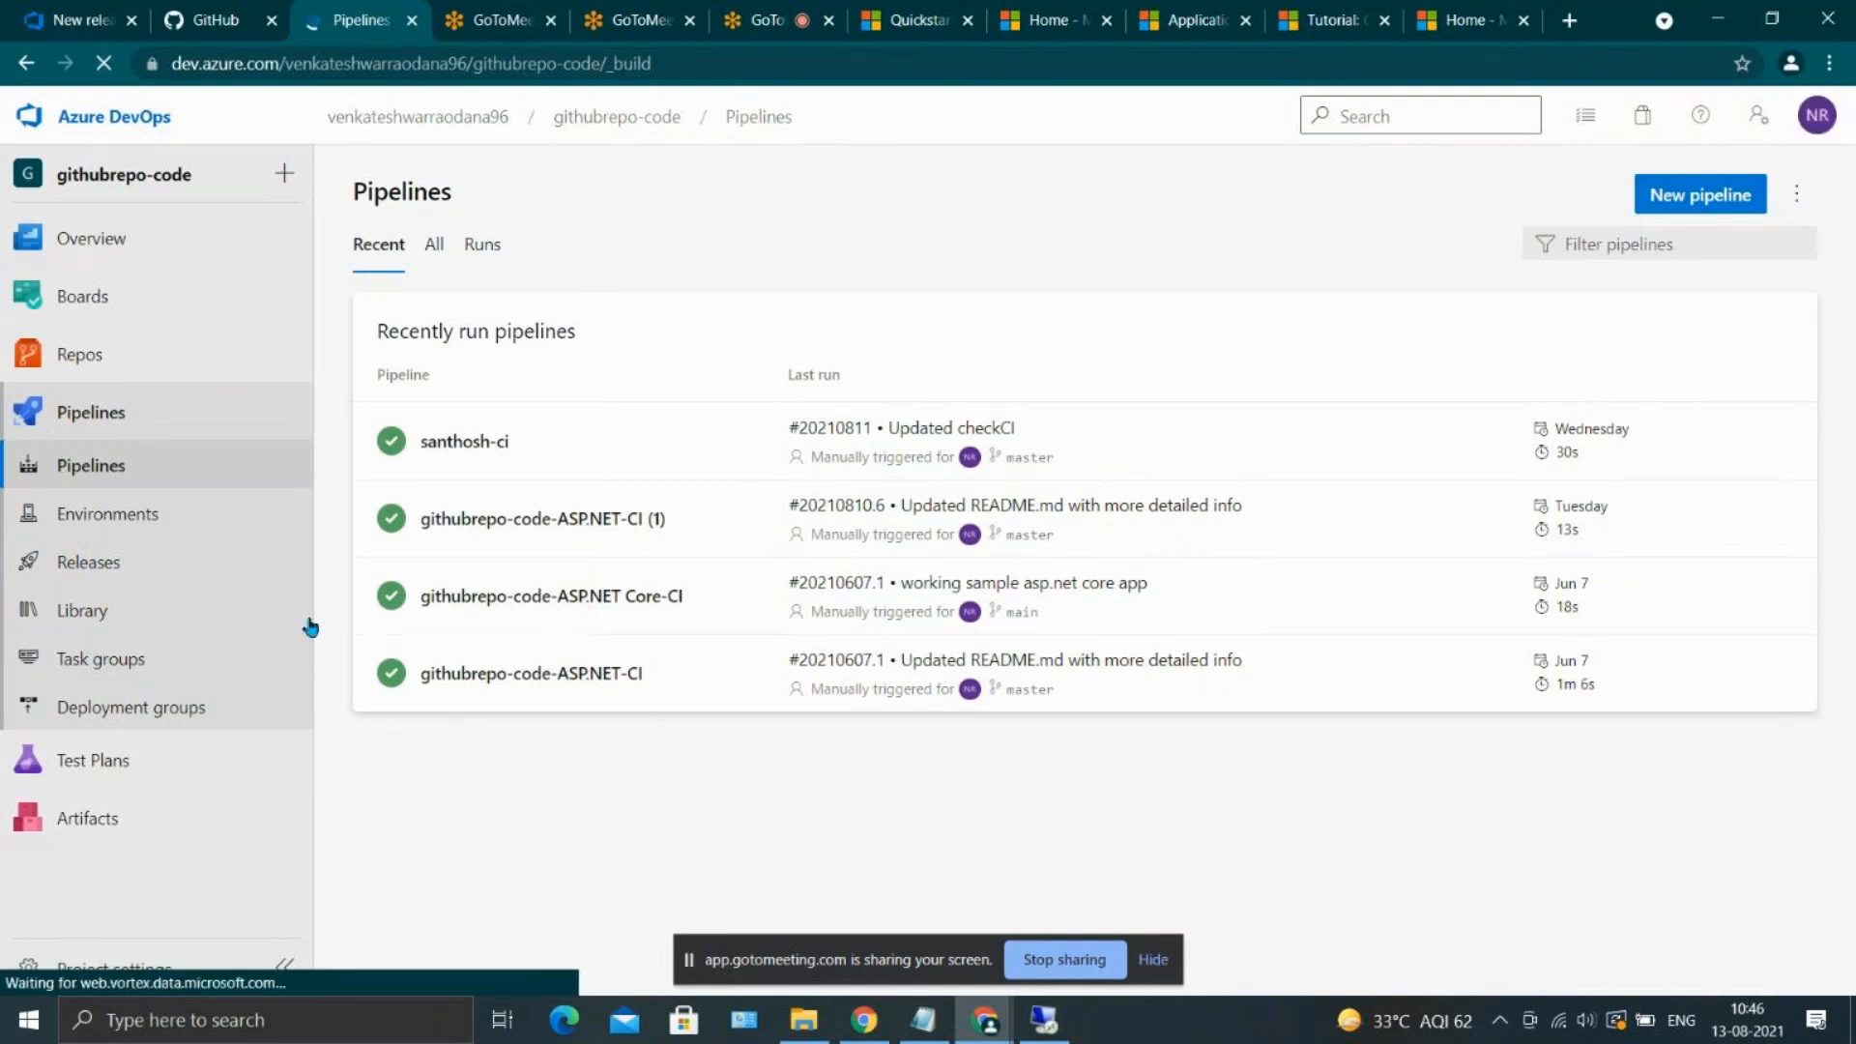
left_click(163, 553)
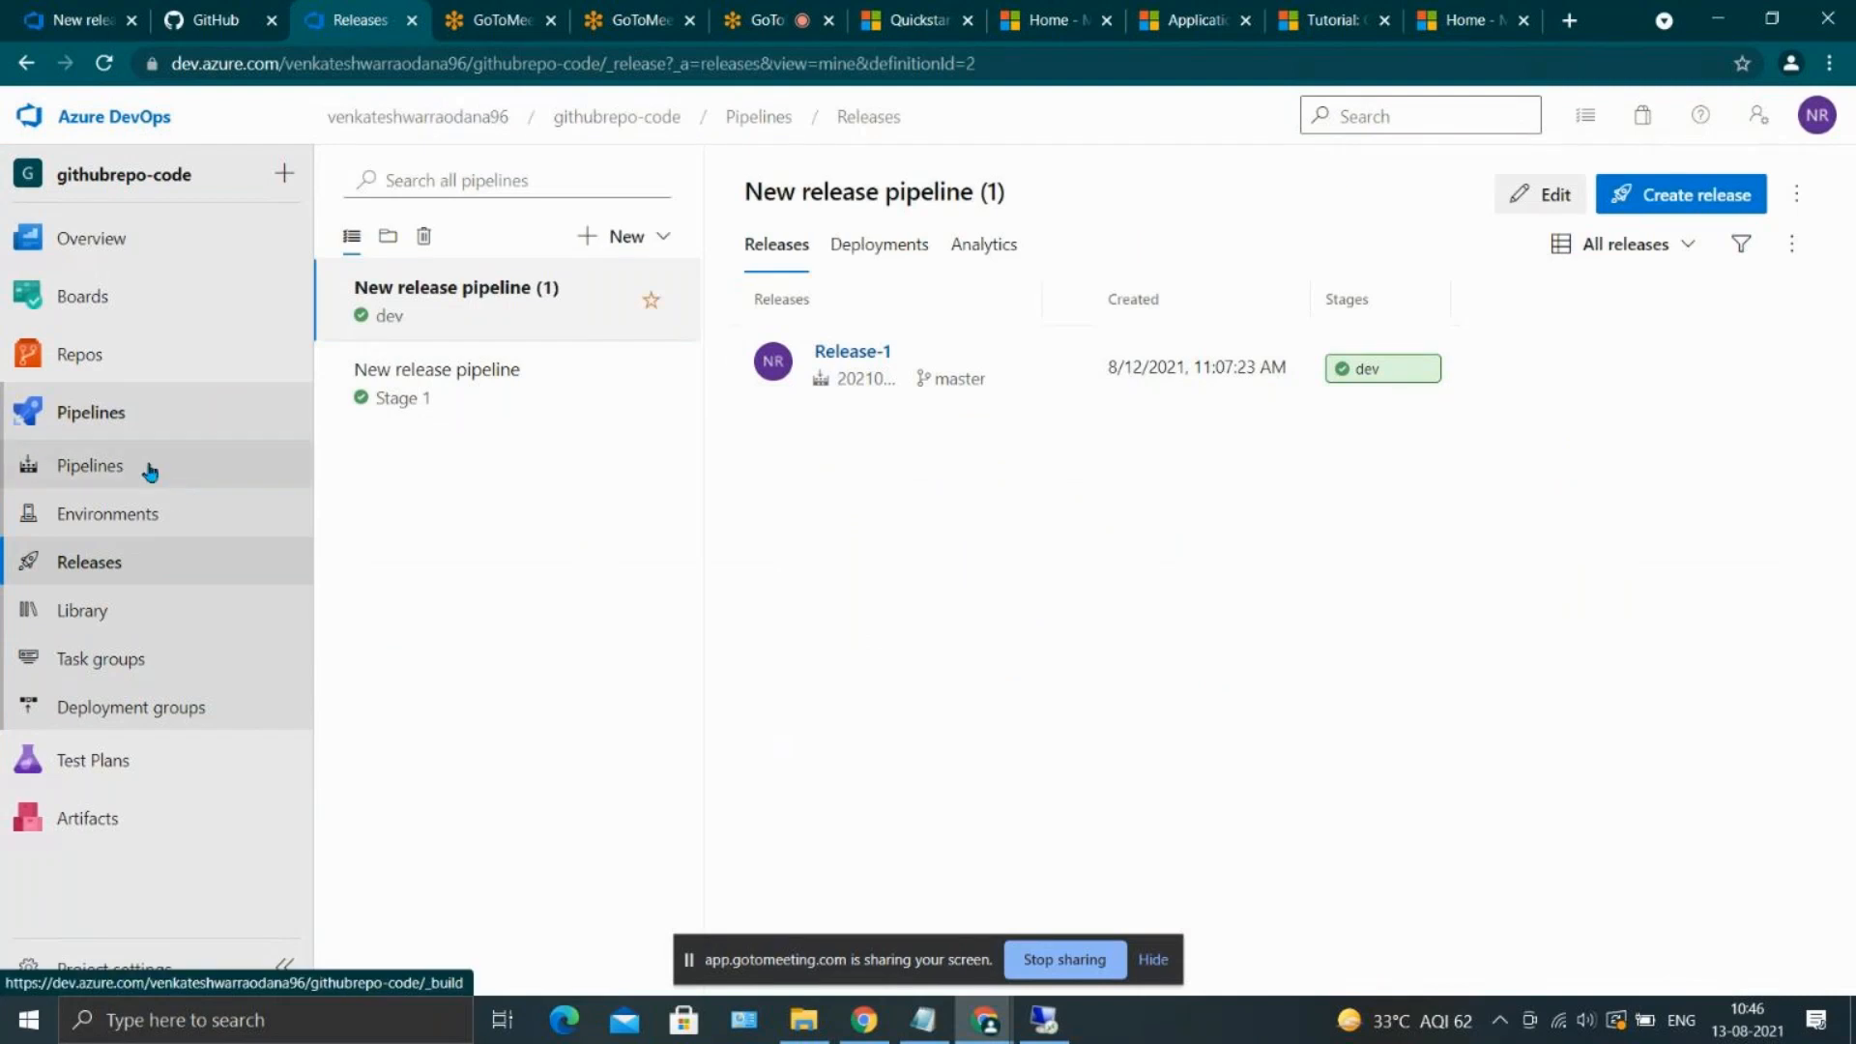
left_click(112, 413)
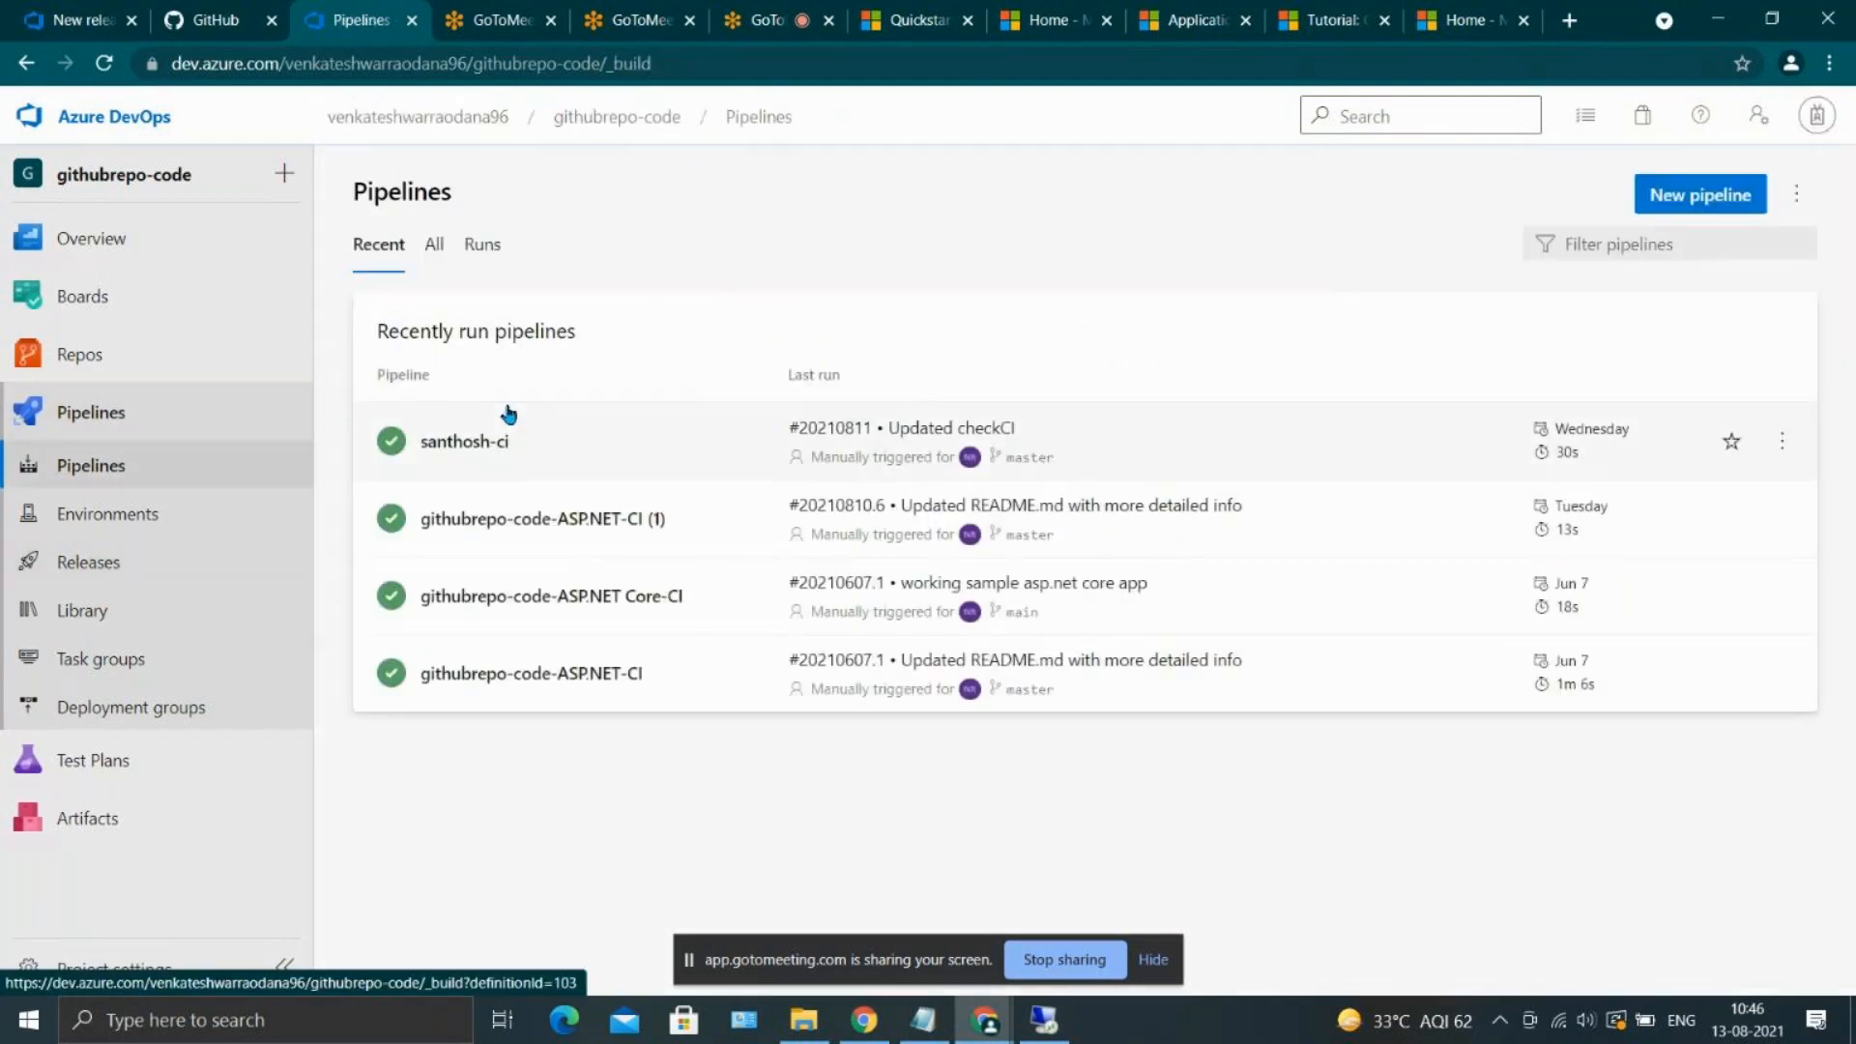
left_click(177, 368)
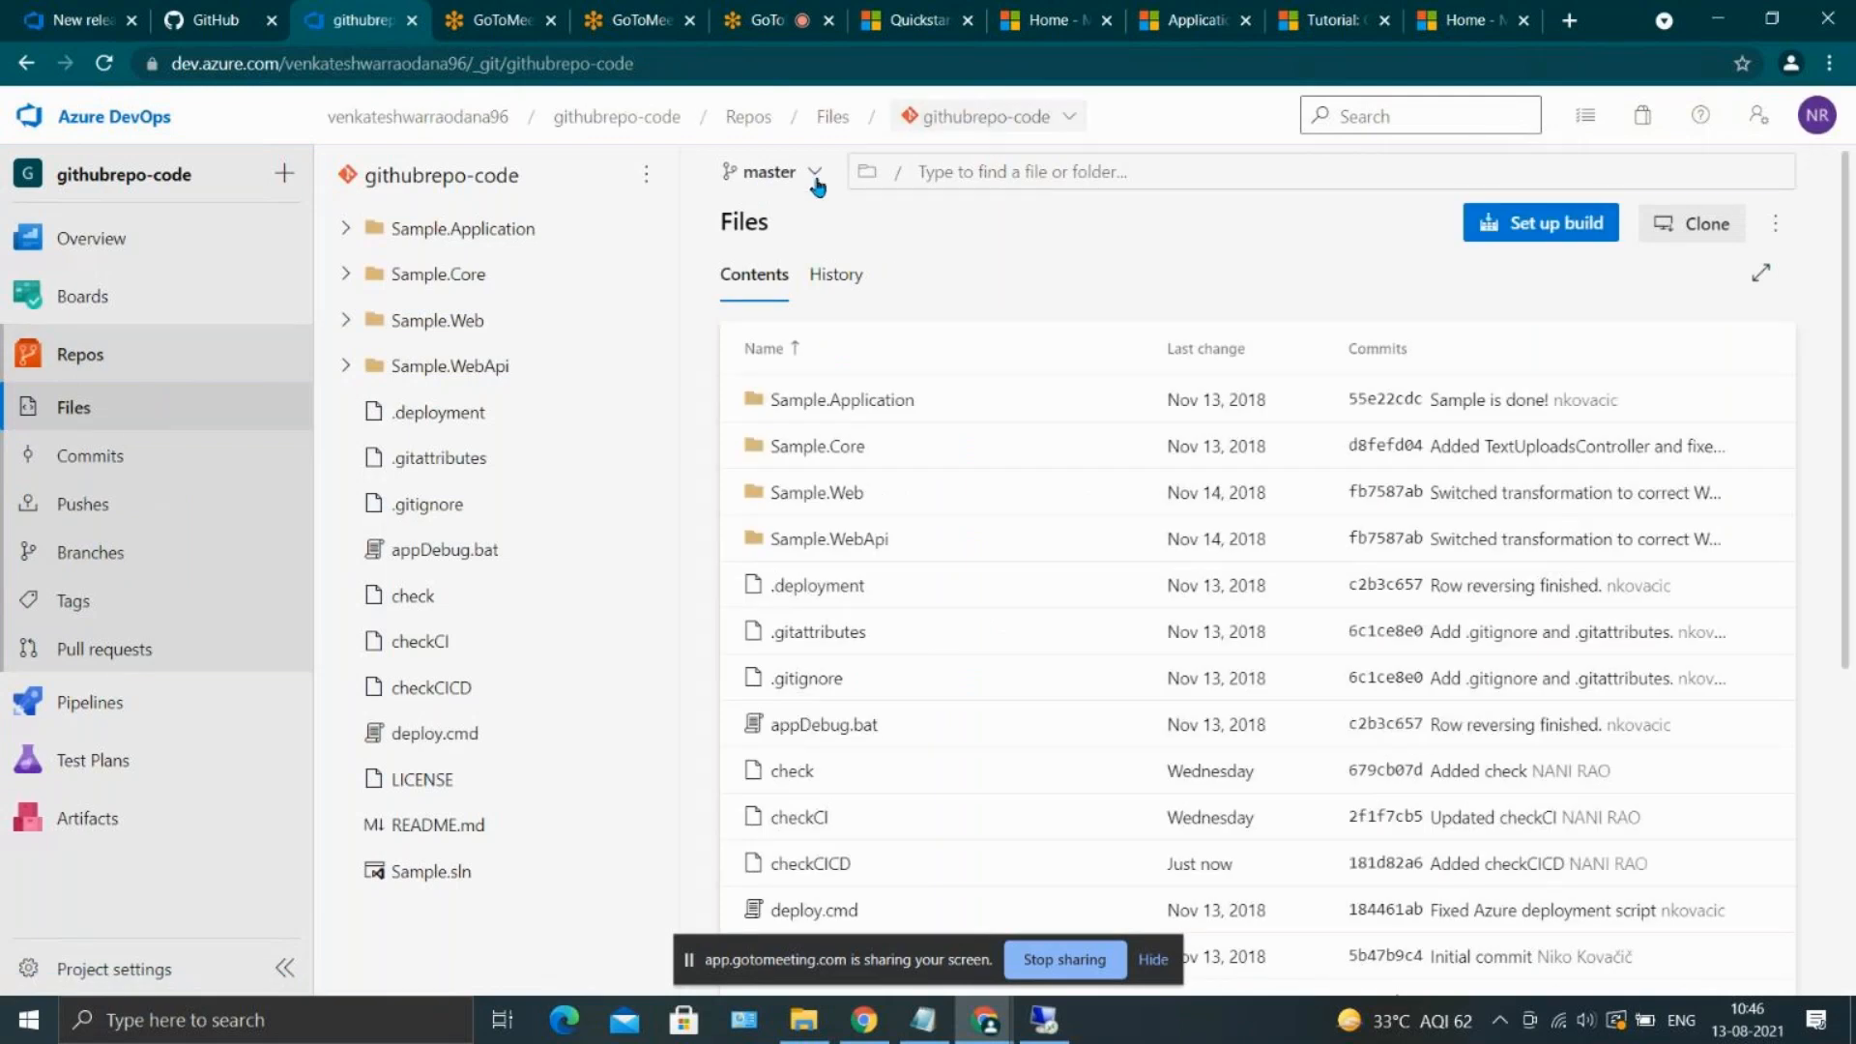
left_click(773, 186)
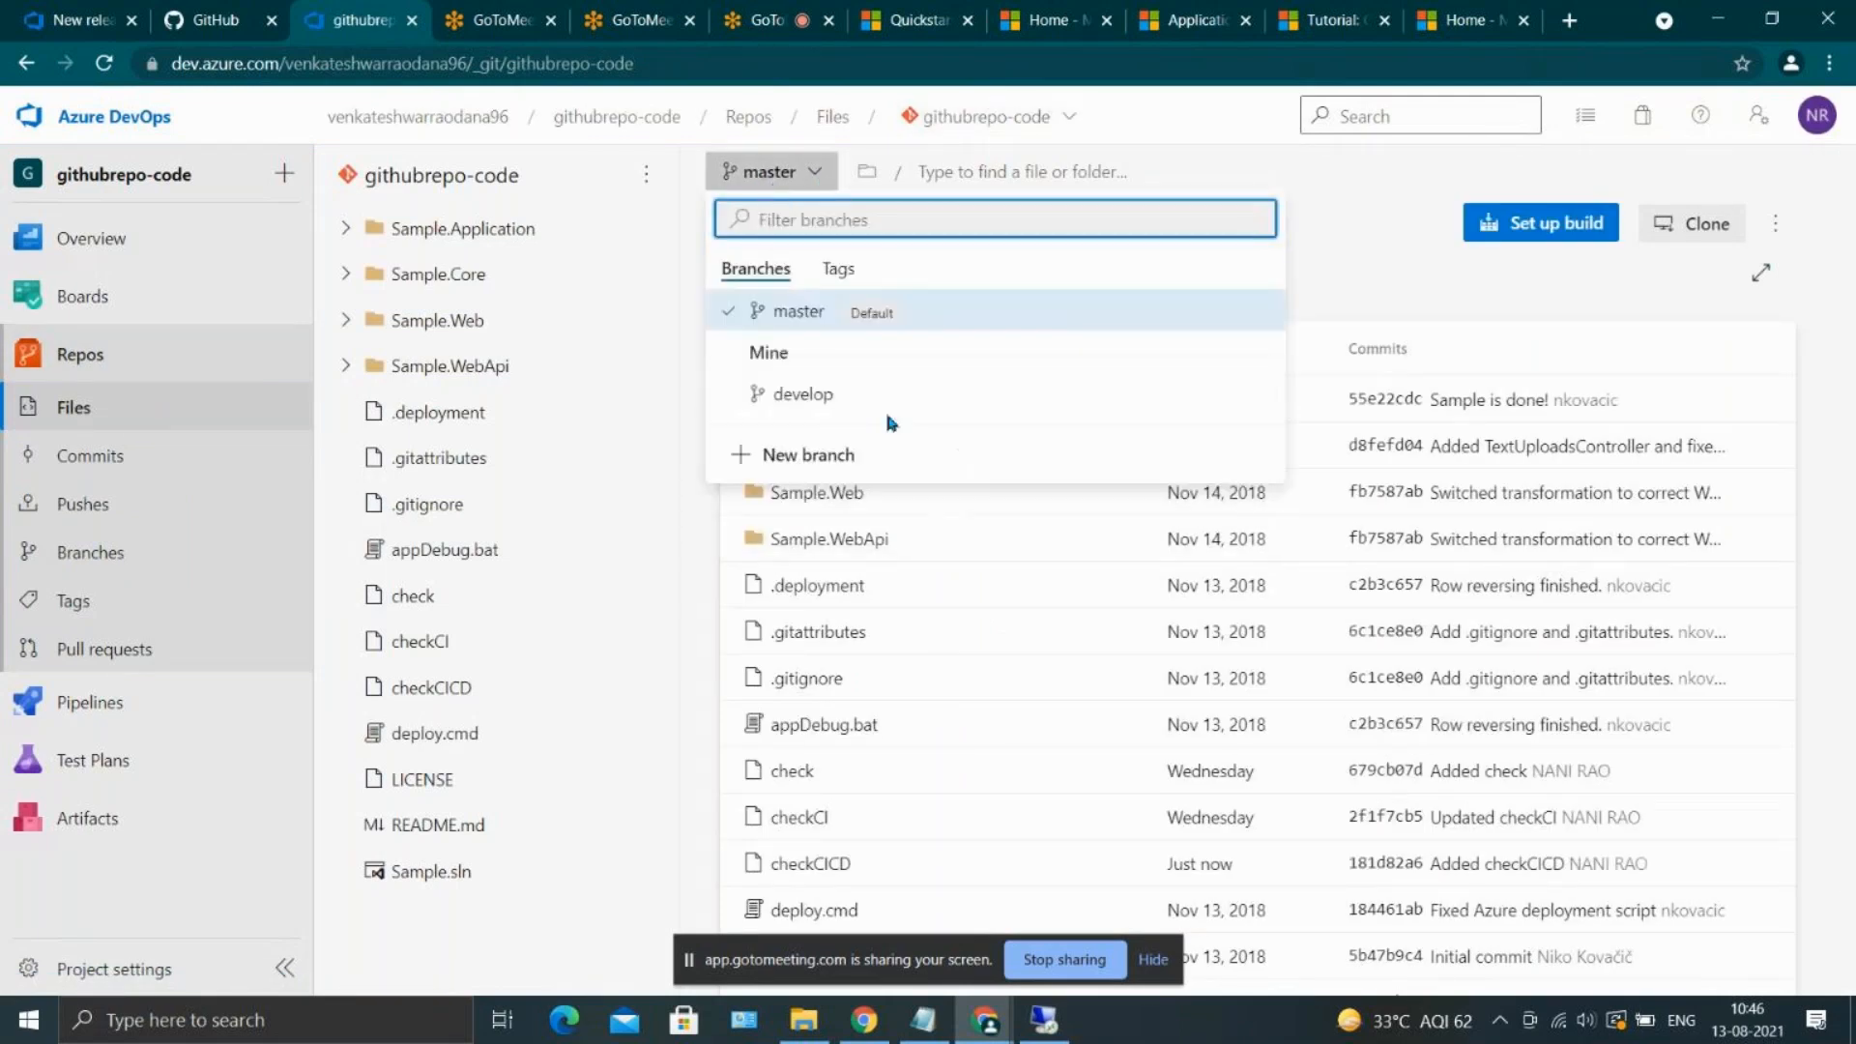
left_click(1330, 223)
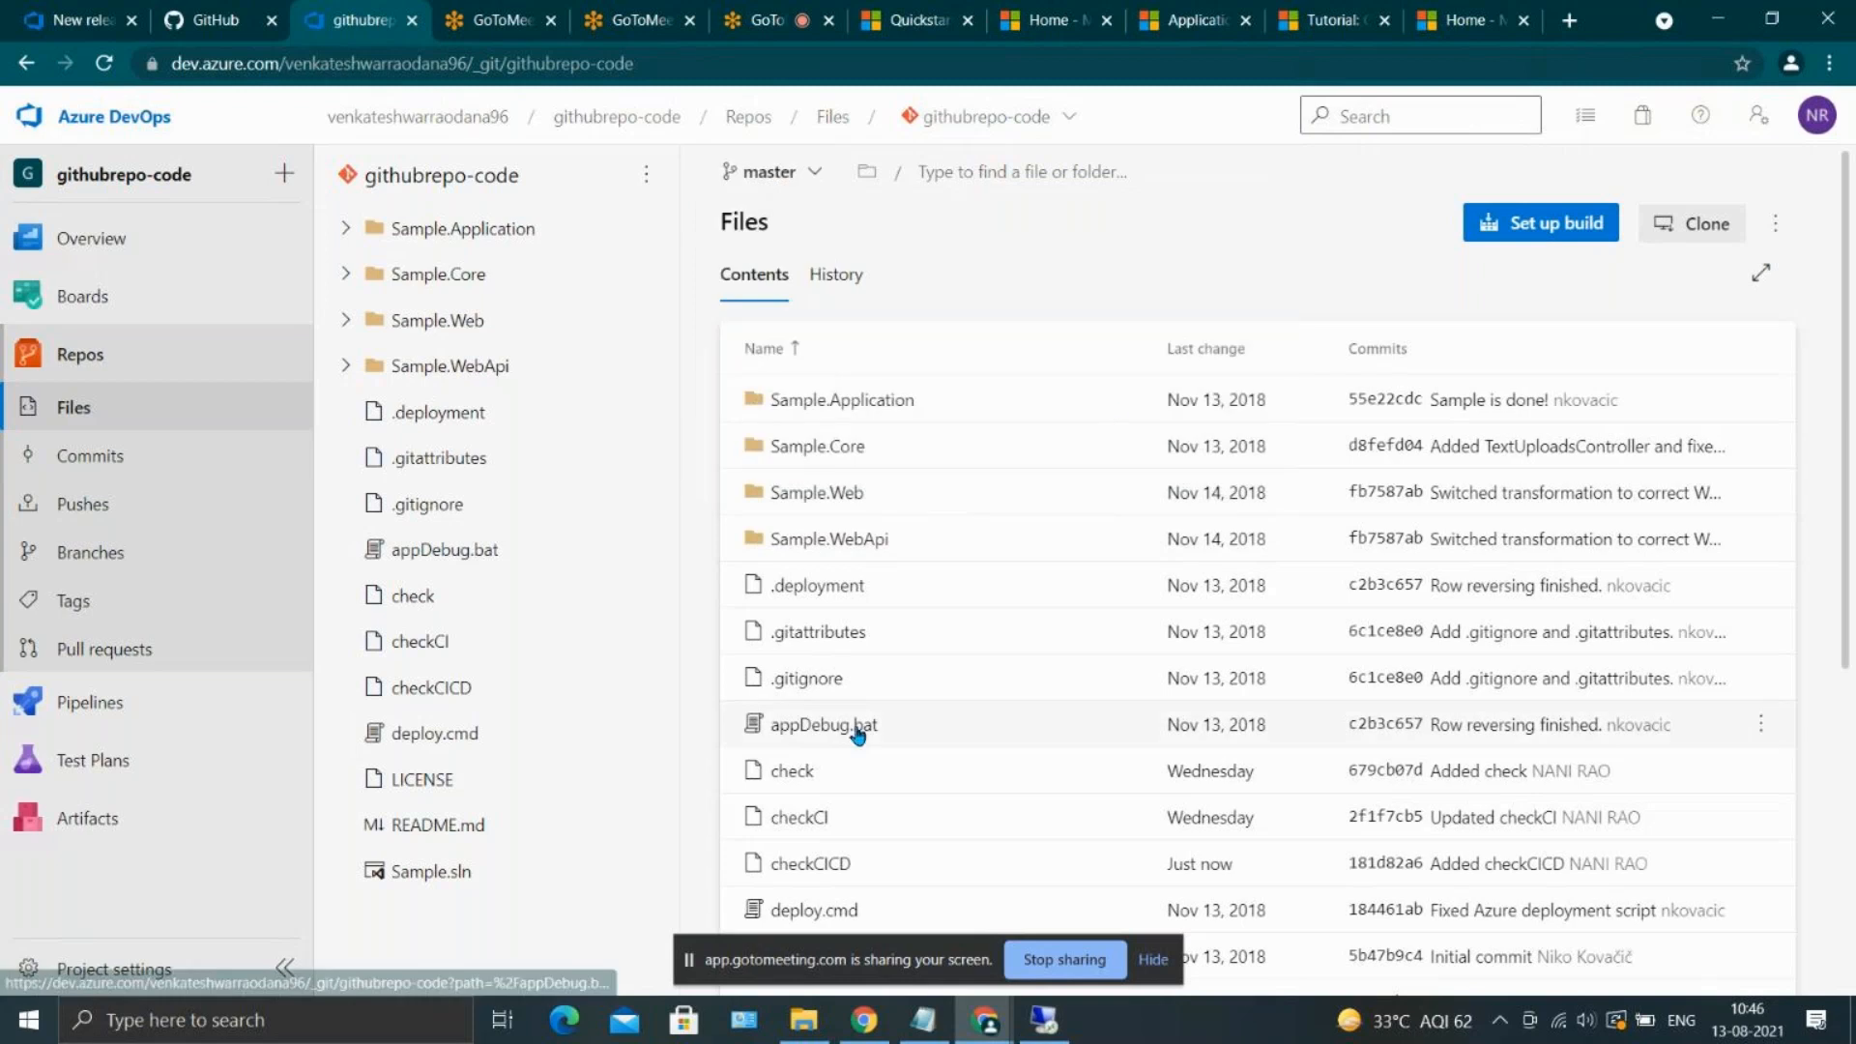
scroll(857, 729, "down", 3)
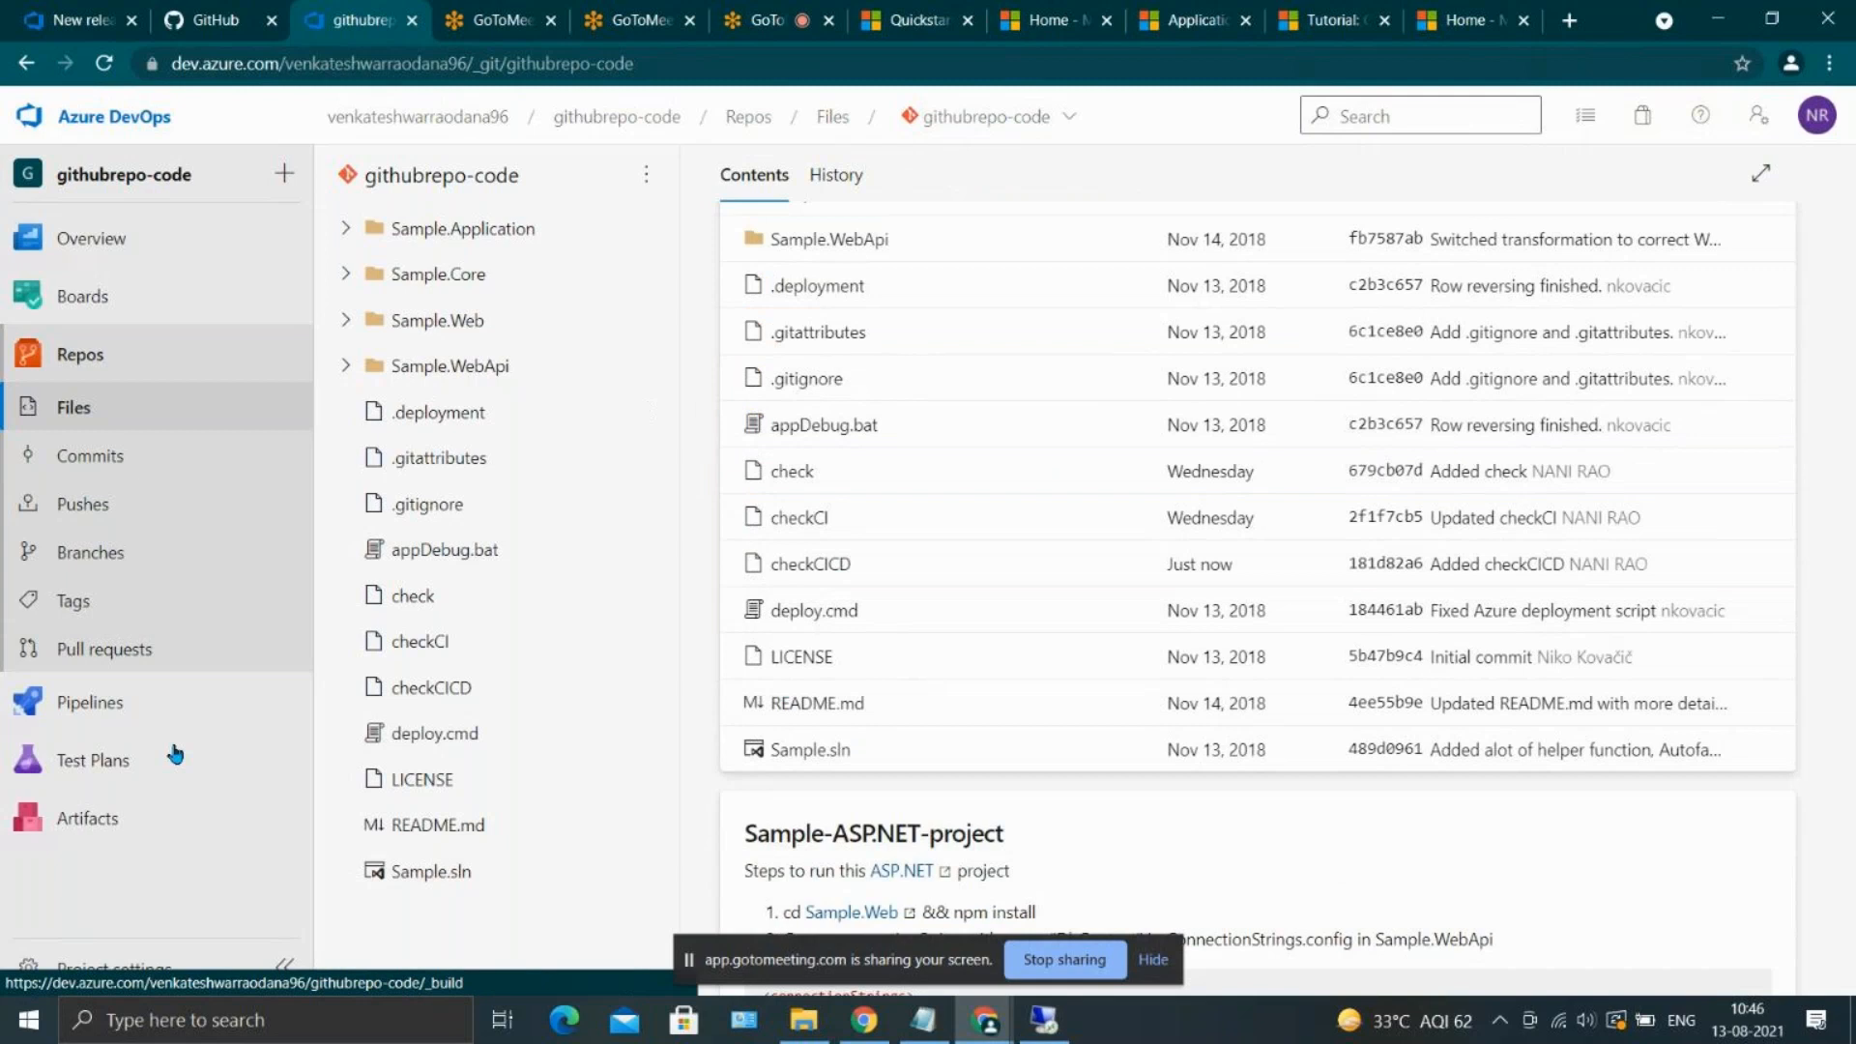
Edit the santhosh-ci build pipeline, set its continuous integration branch filter to include master, and save it
left_click(91, 703)
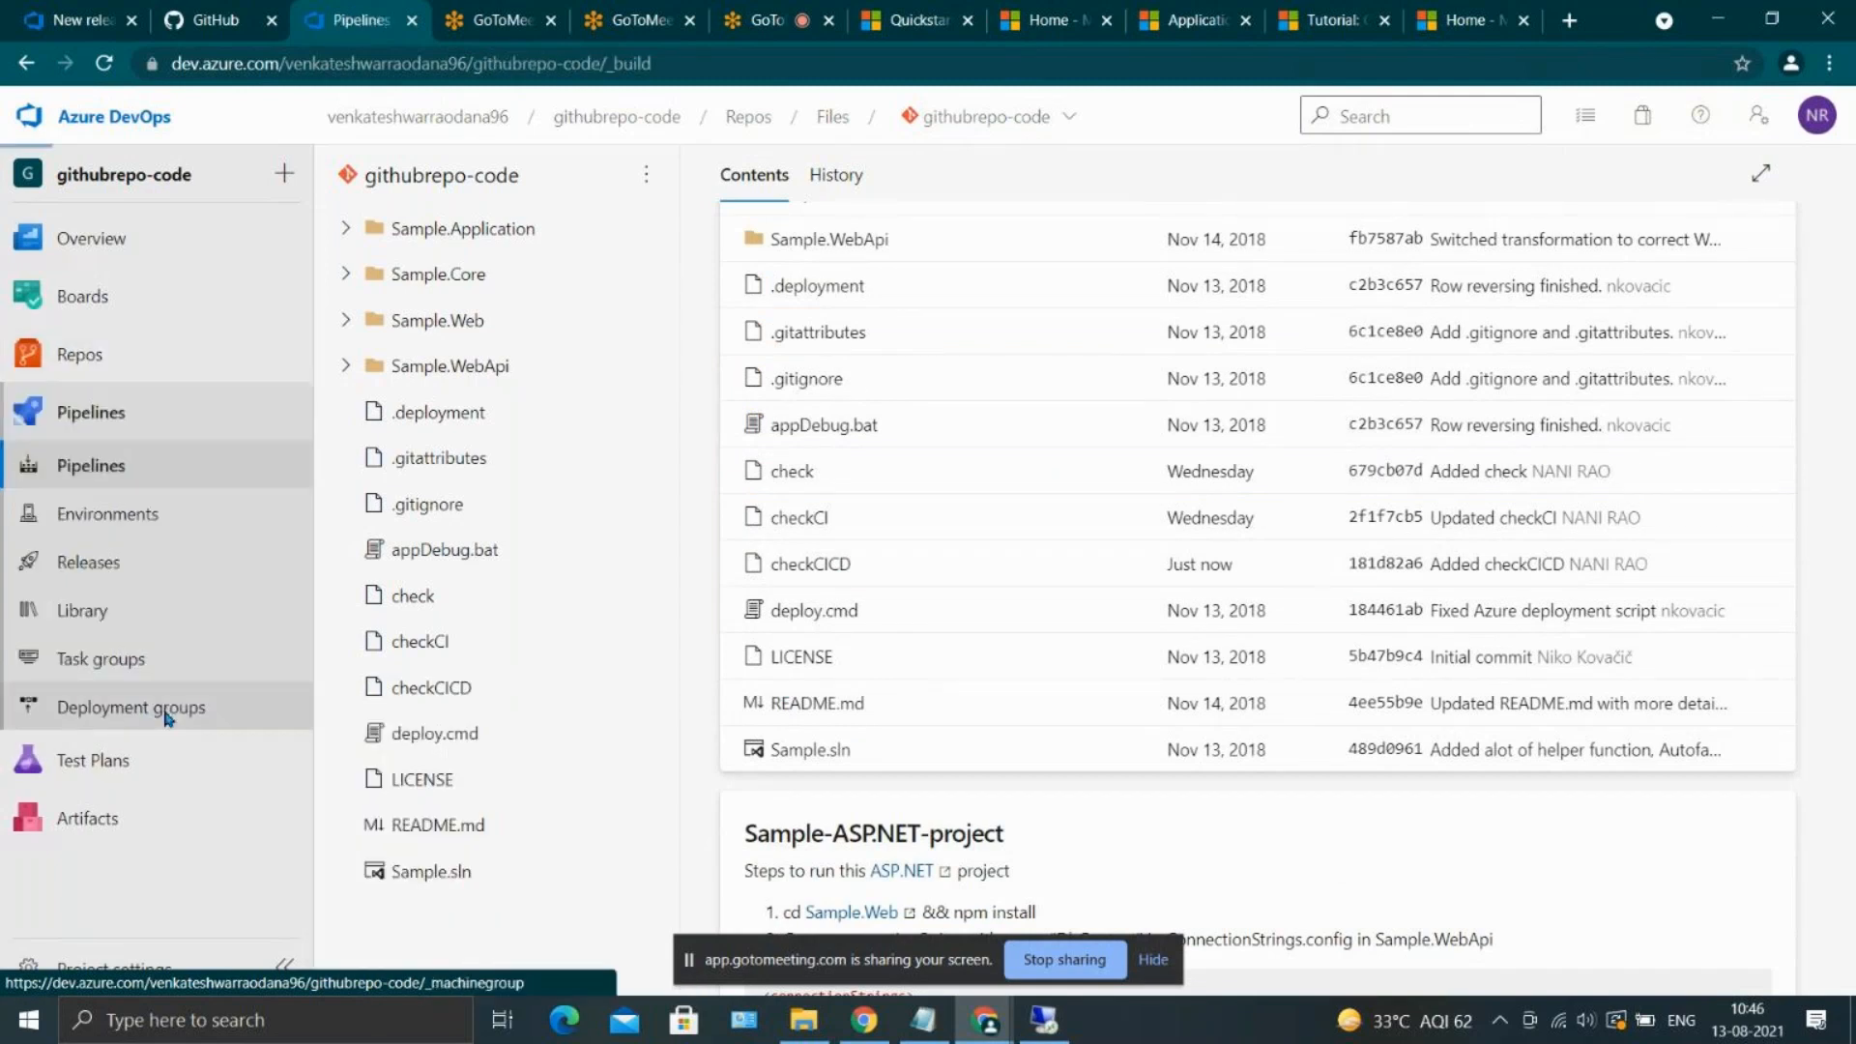
left_click(472, 450)
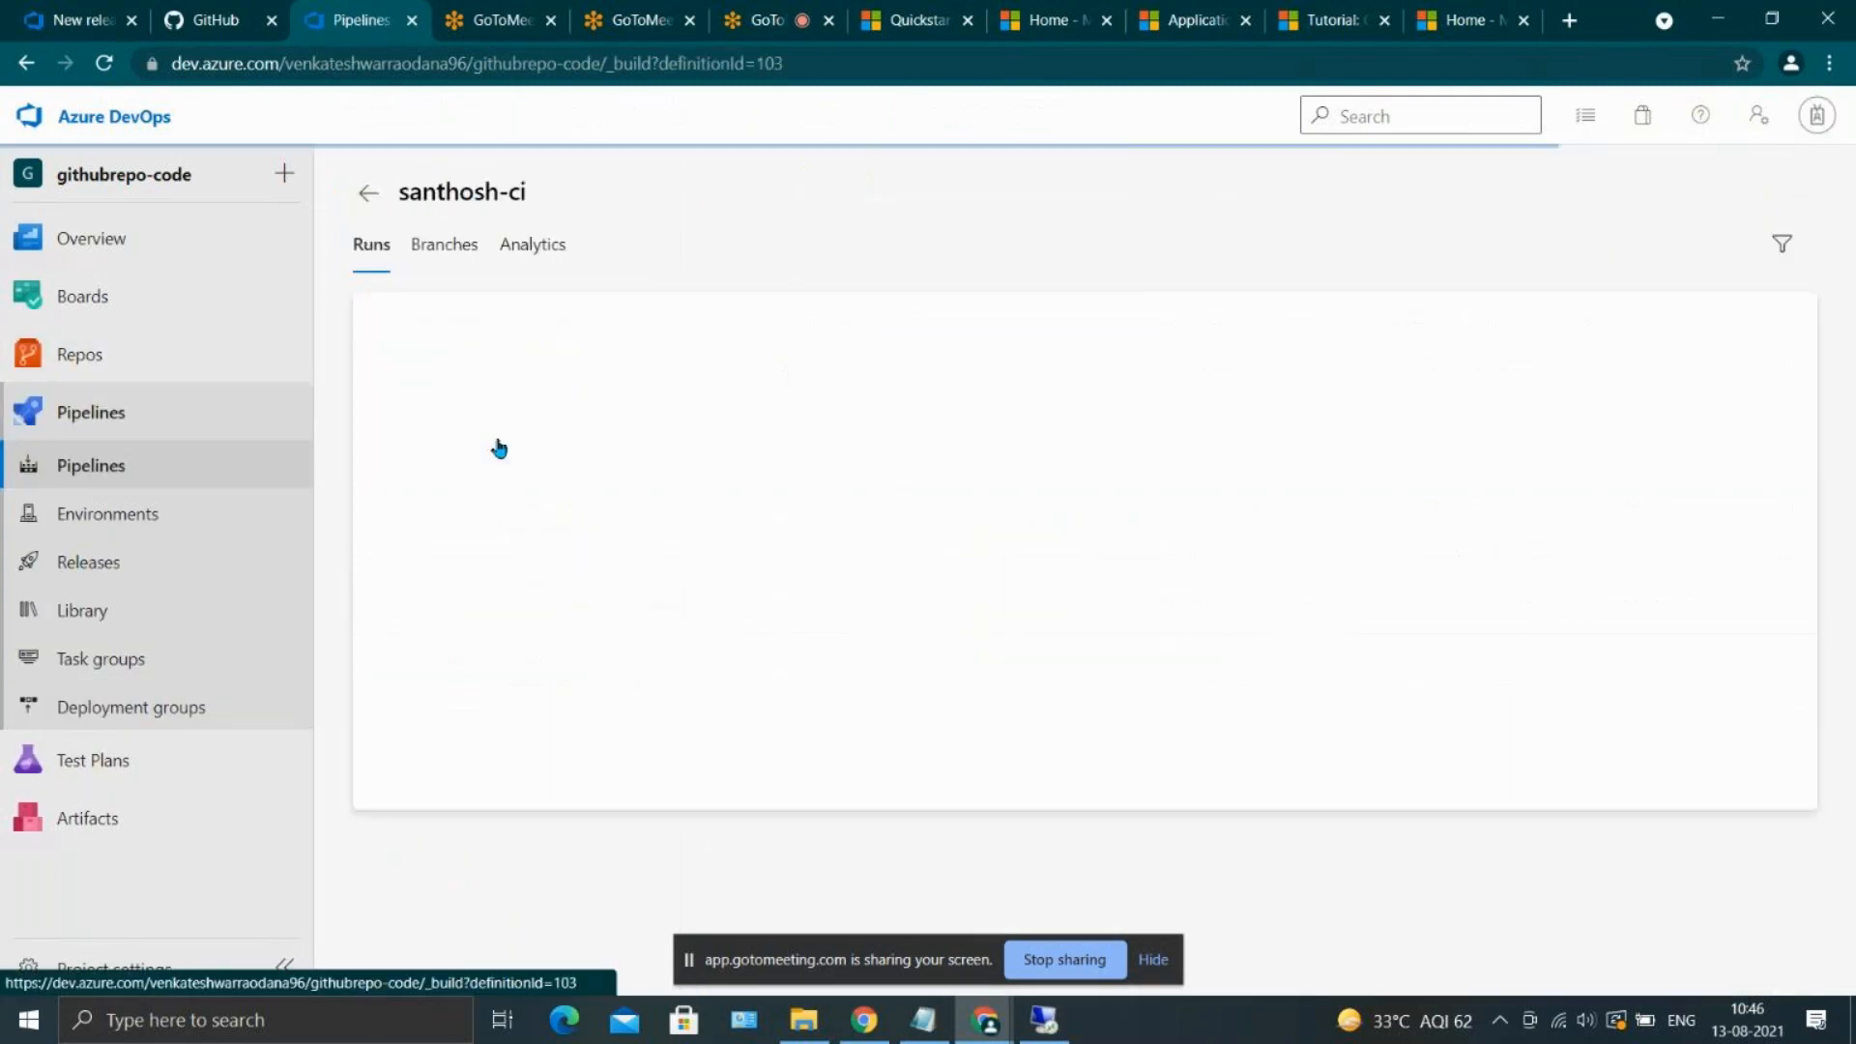
left_click(1586, 196)
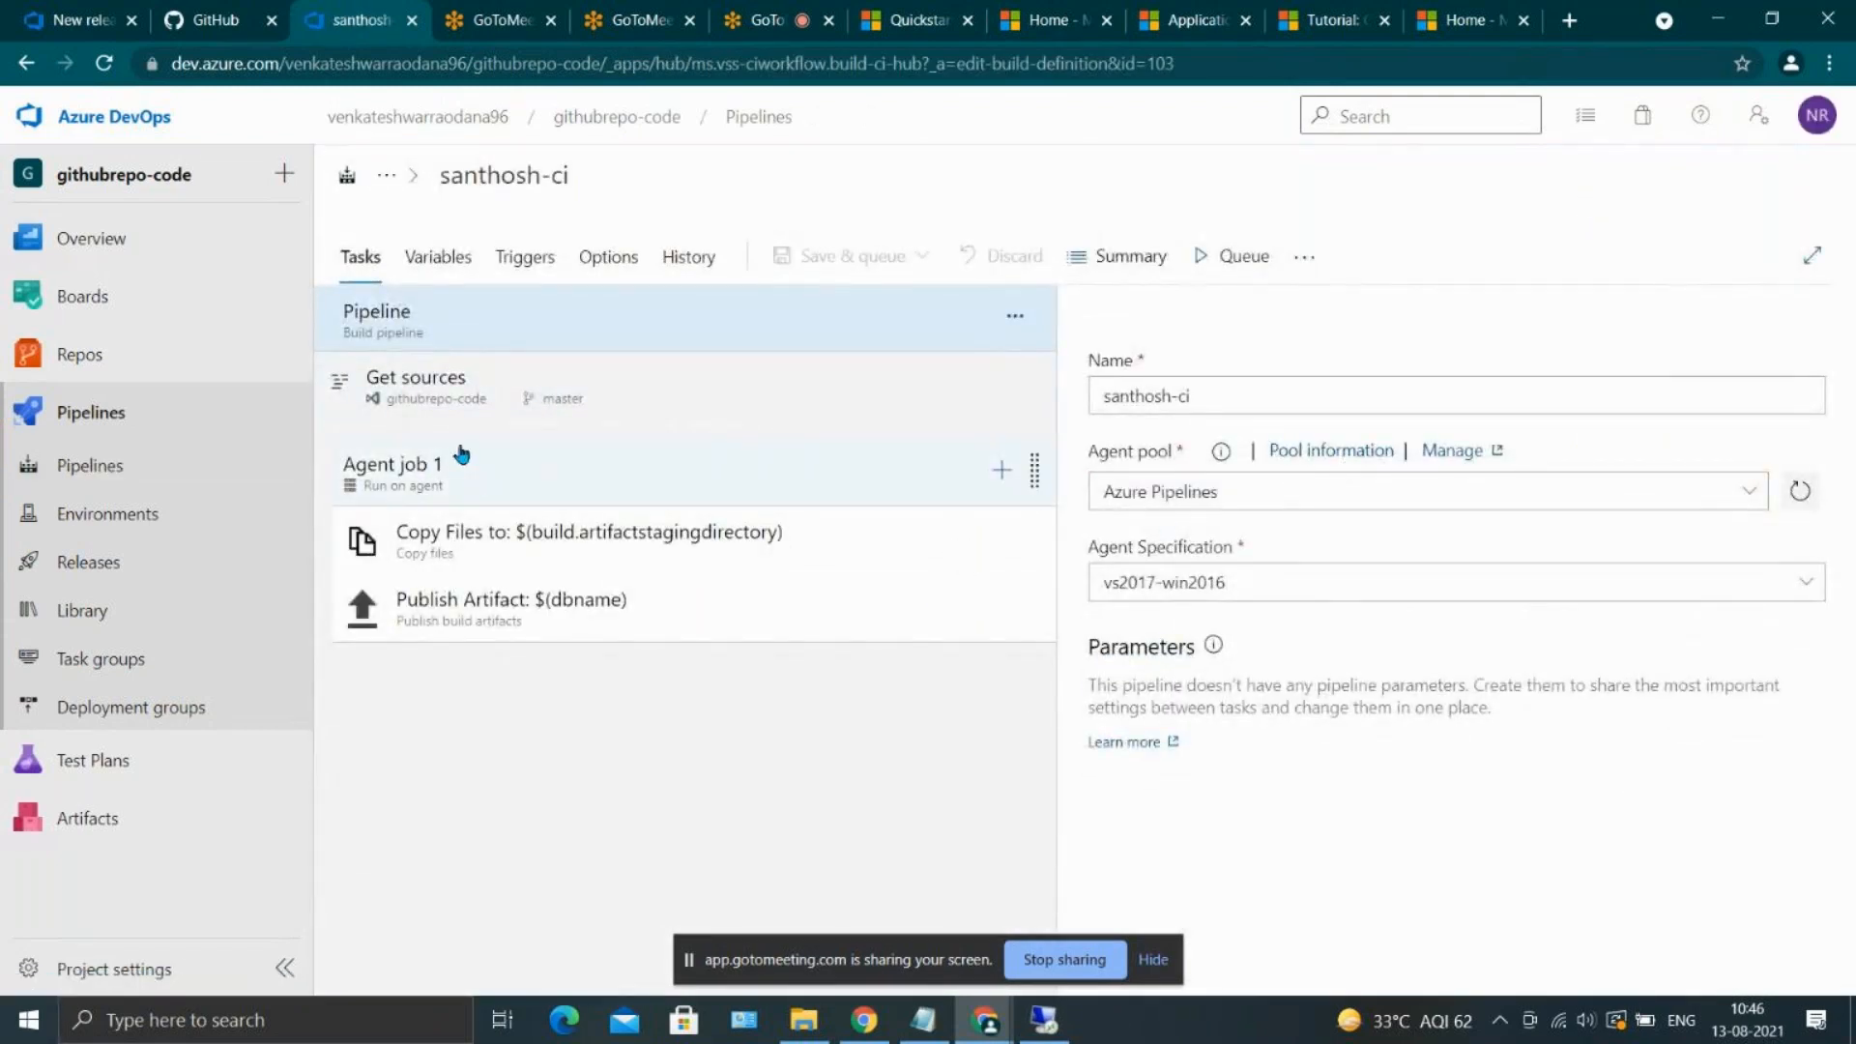
left_click(440, 379)
scroll(1296, 477, "down", 3)
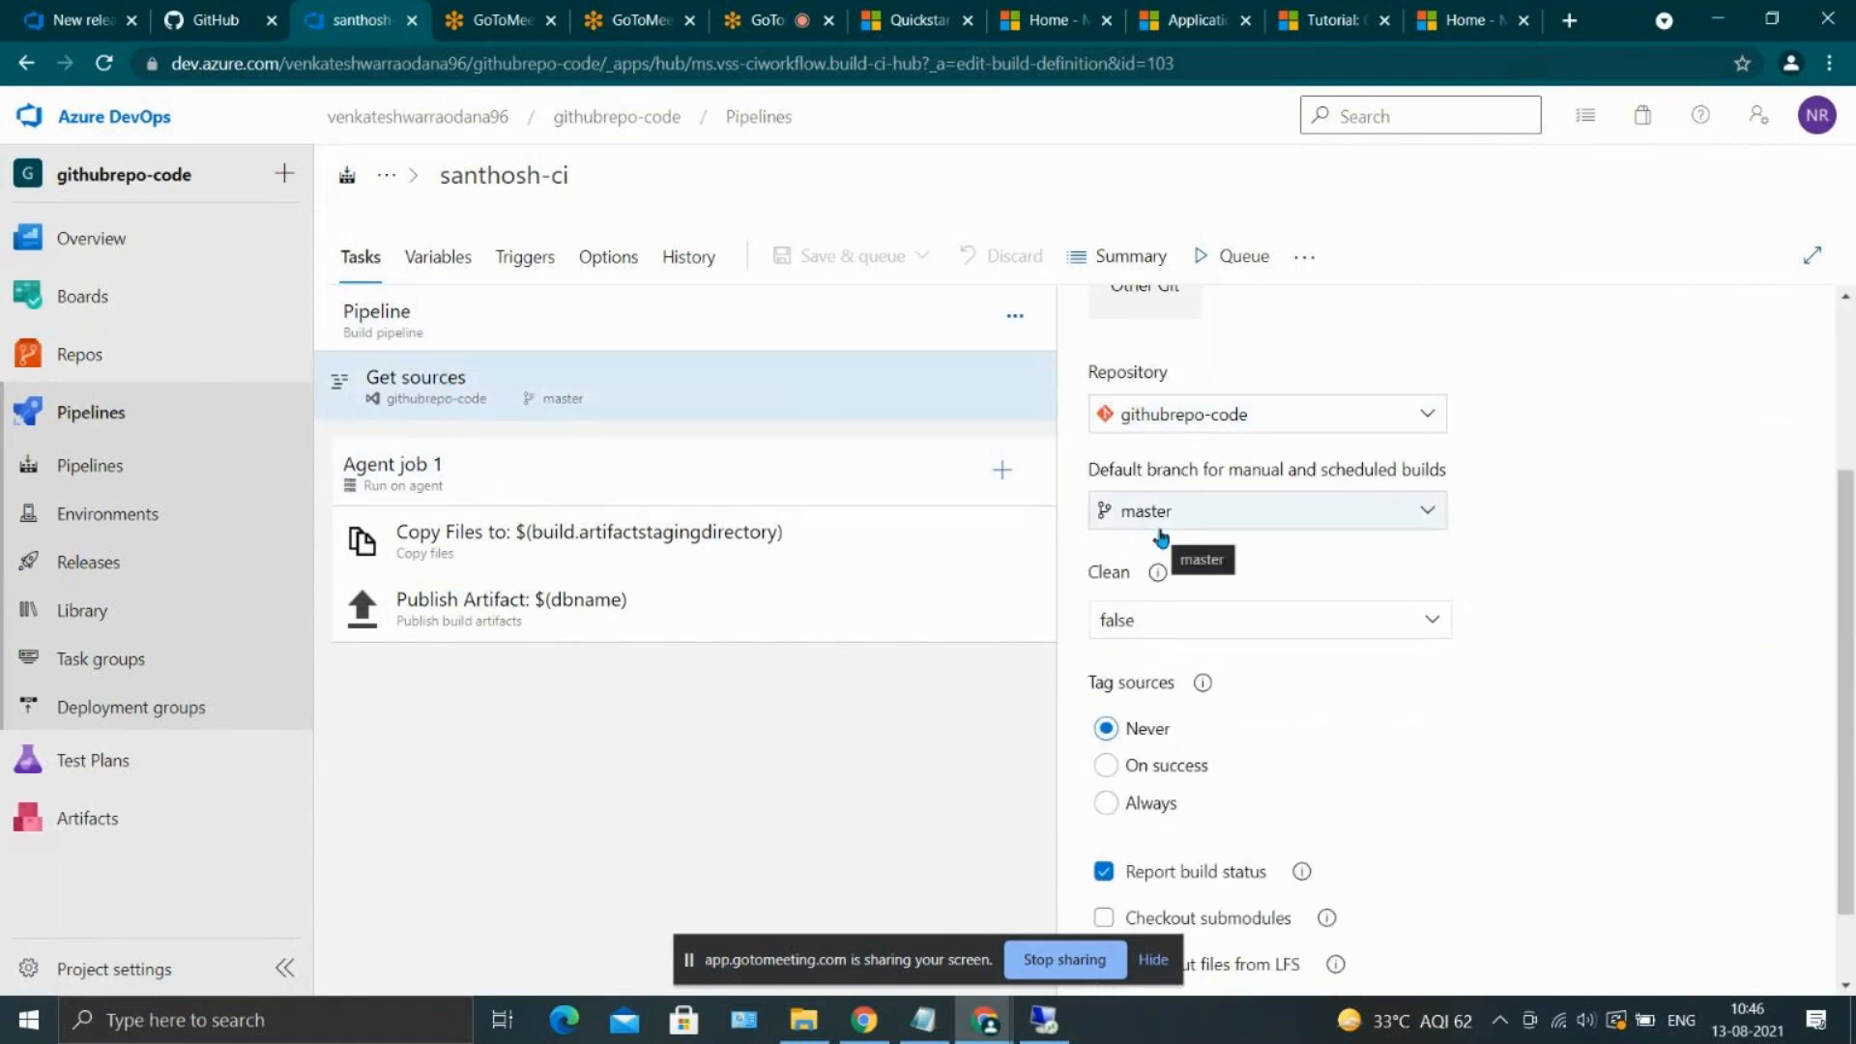
left_click(527, 256)
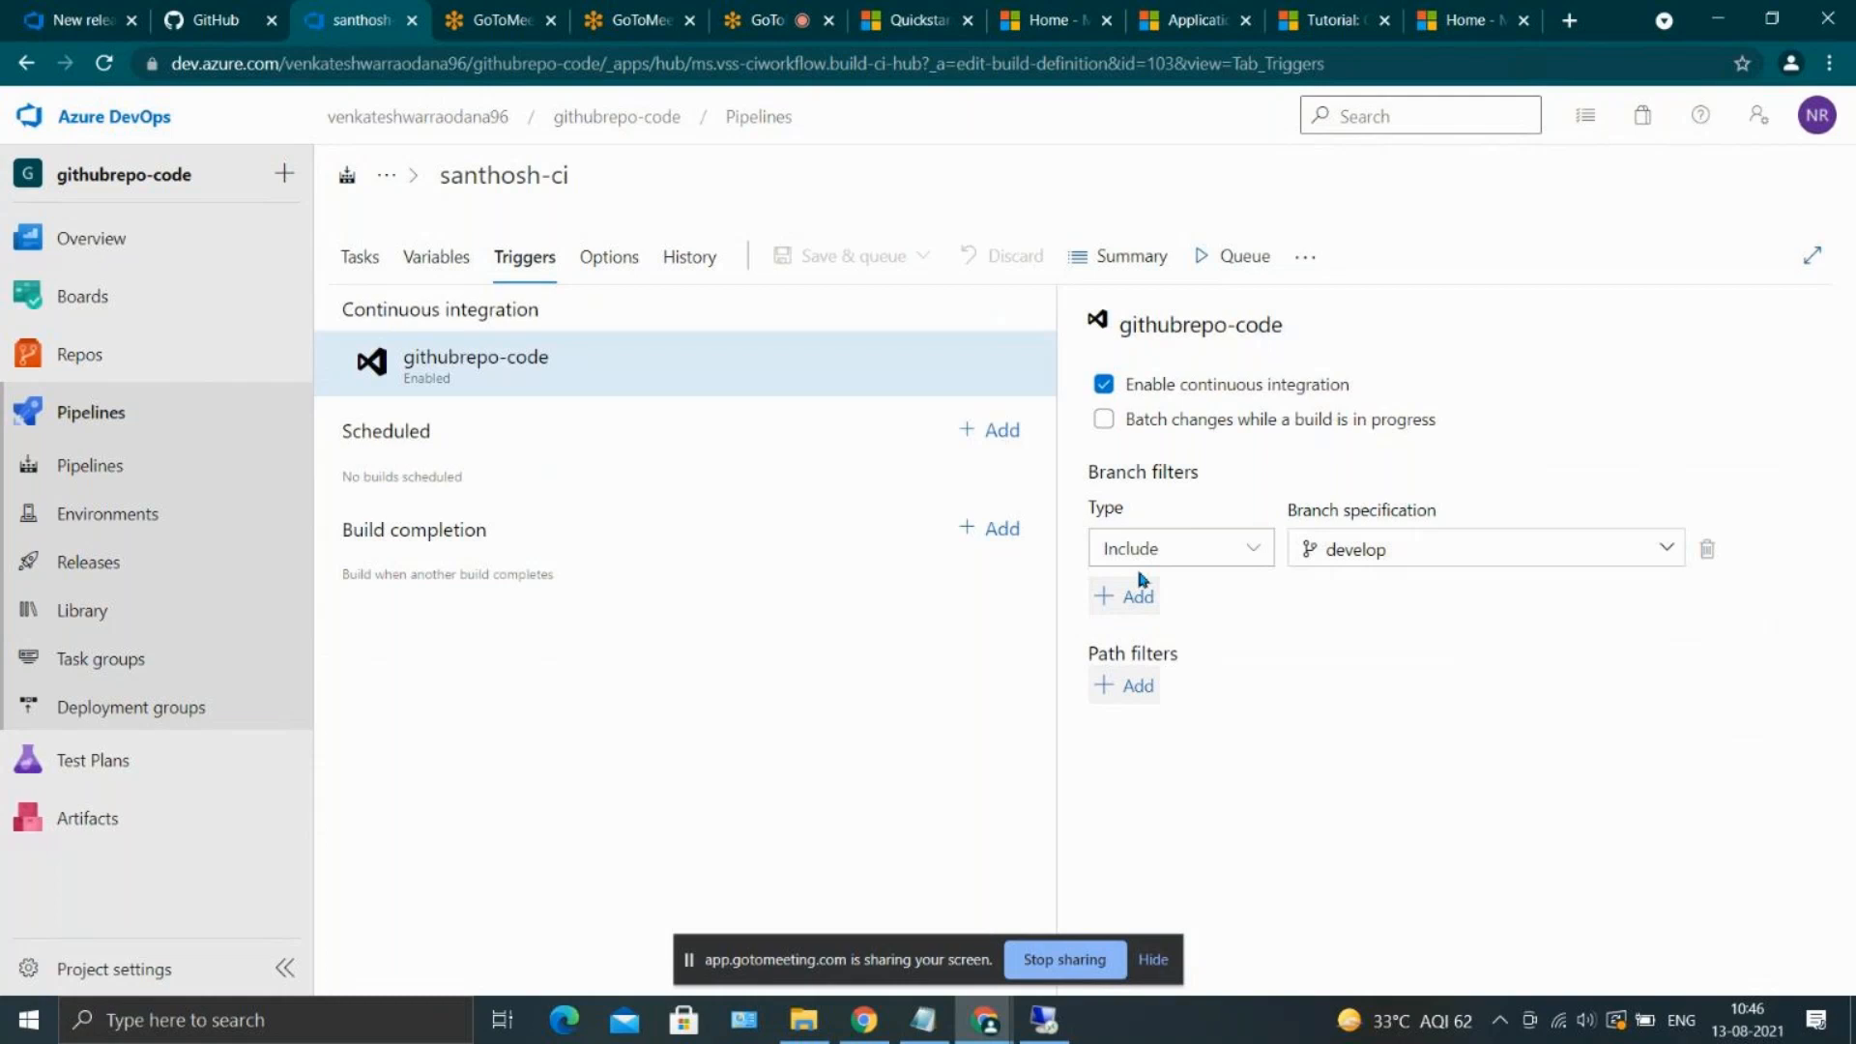
left_click(1385, 539)
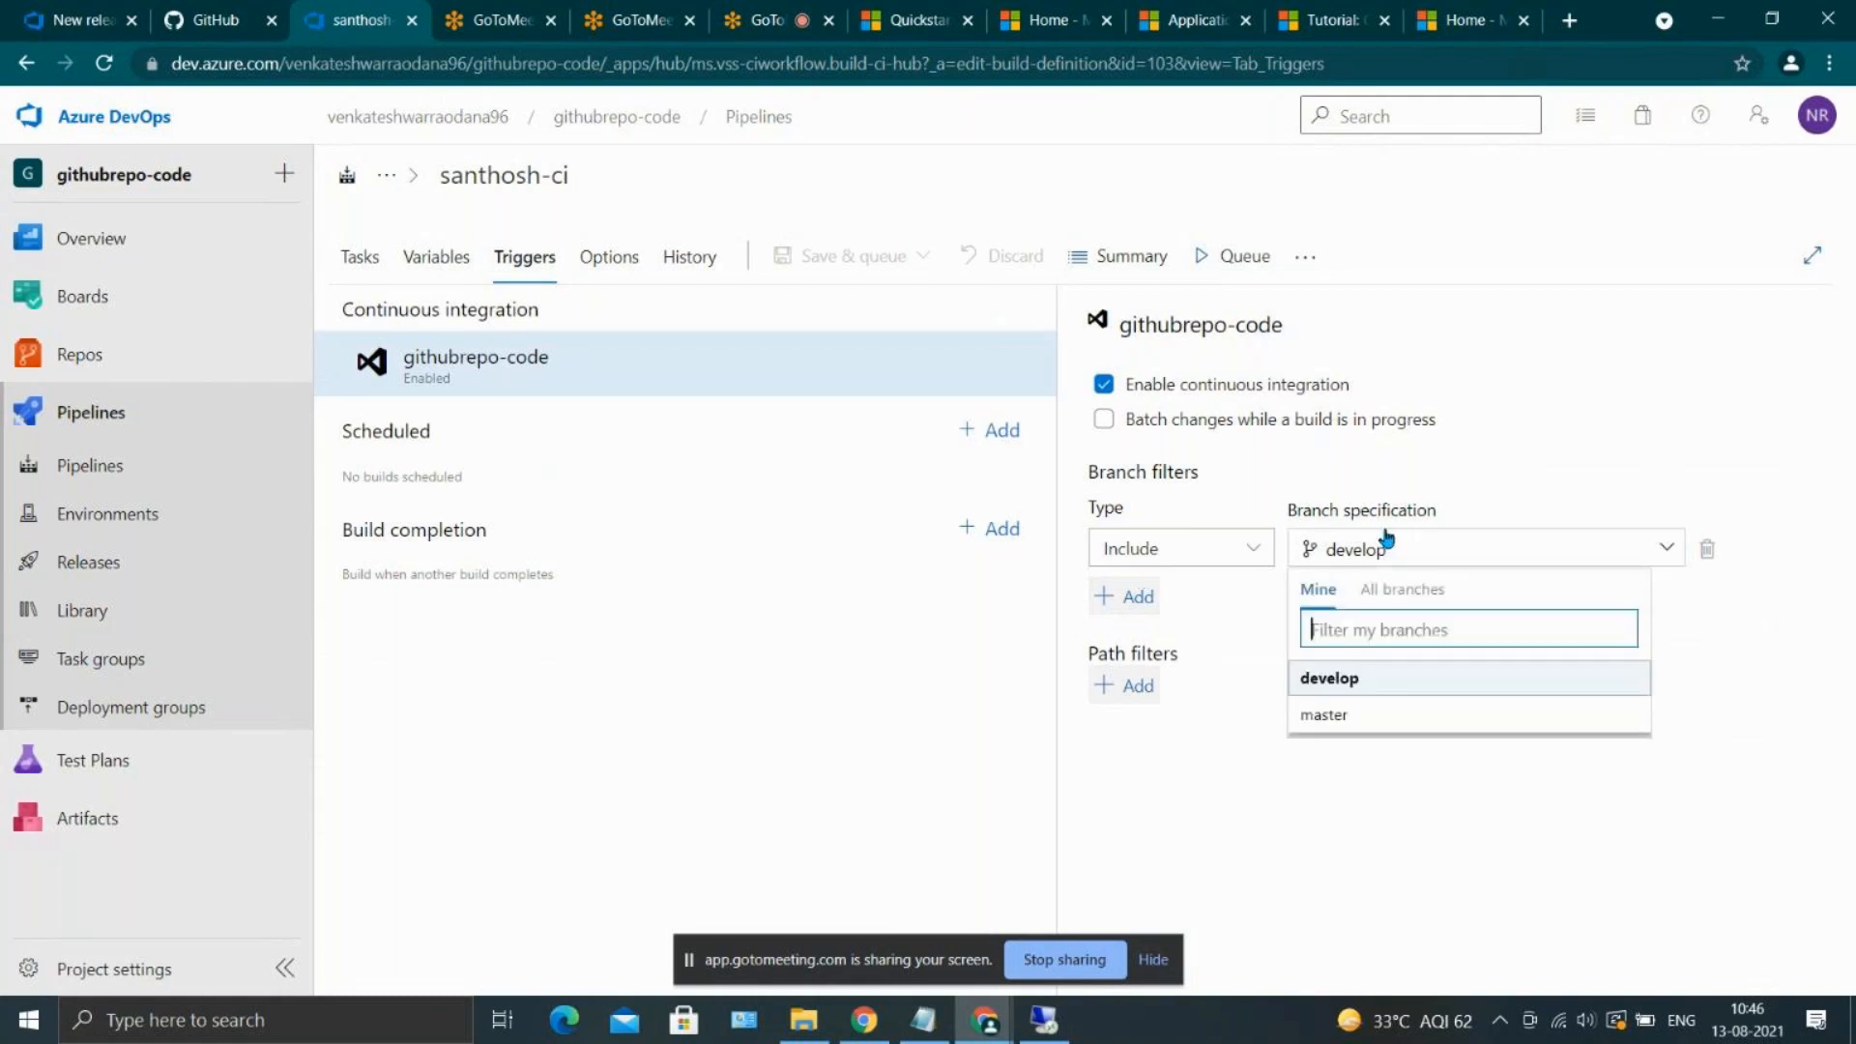
left_click(1438, 714)
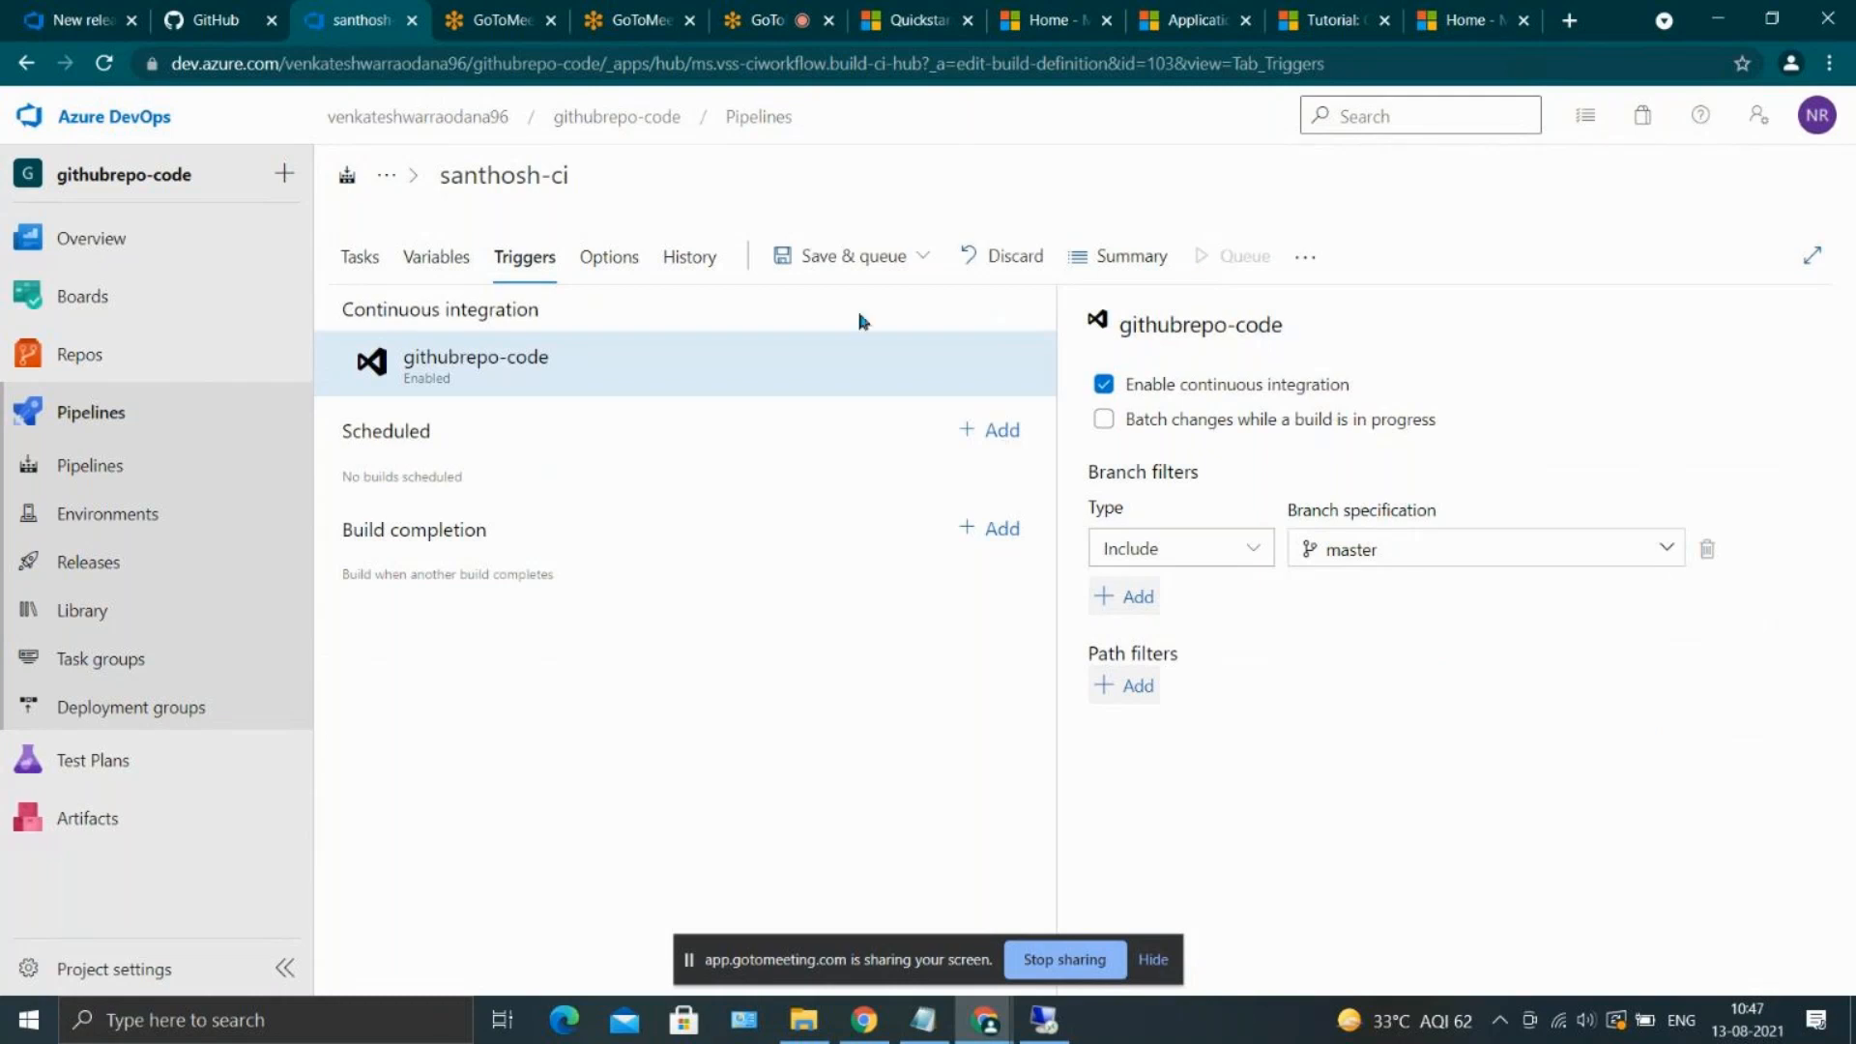
left_click(847, 256)
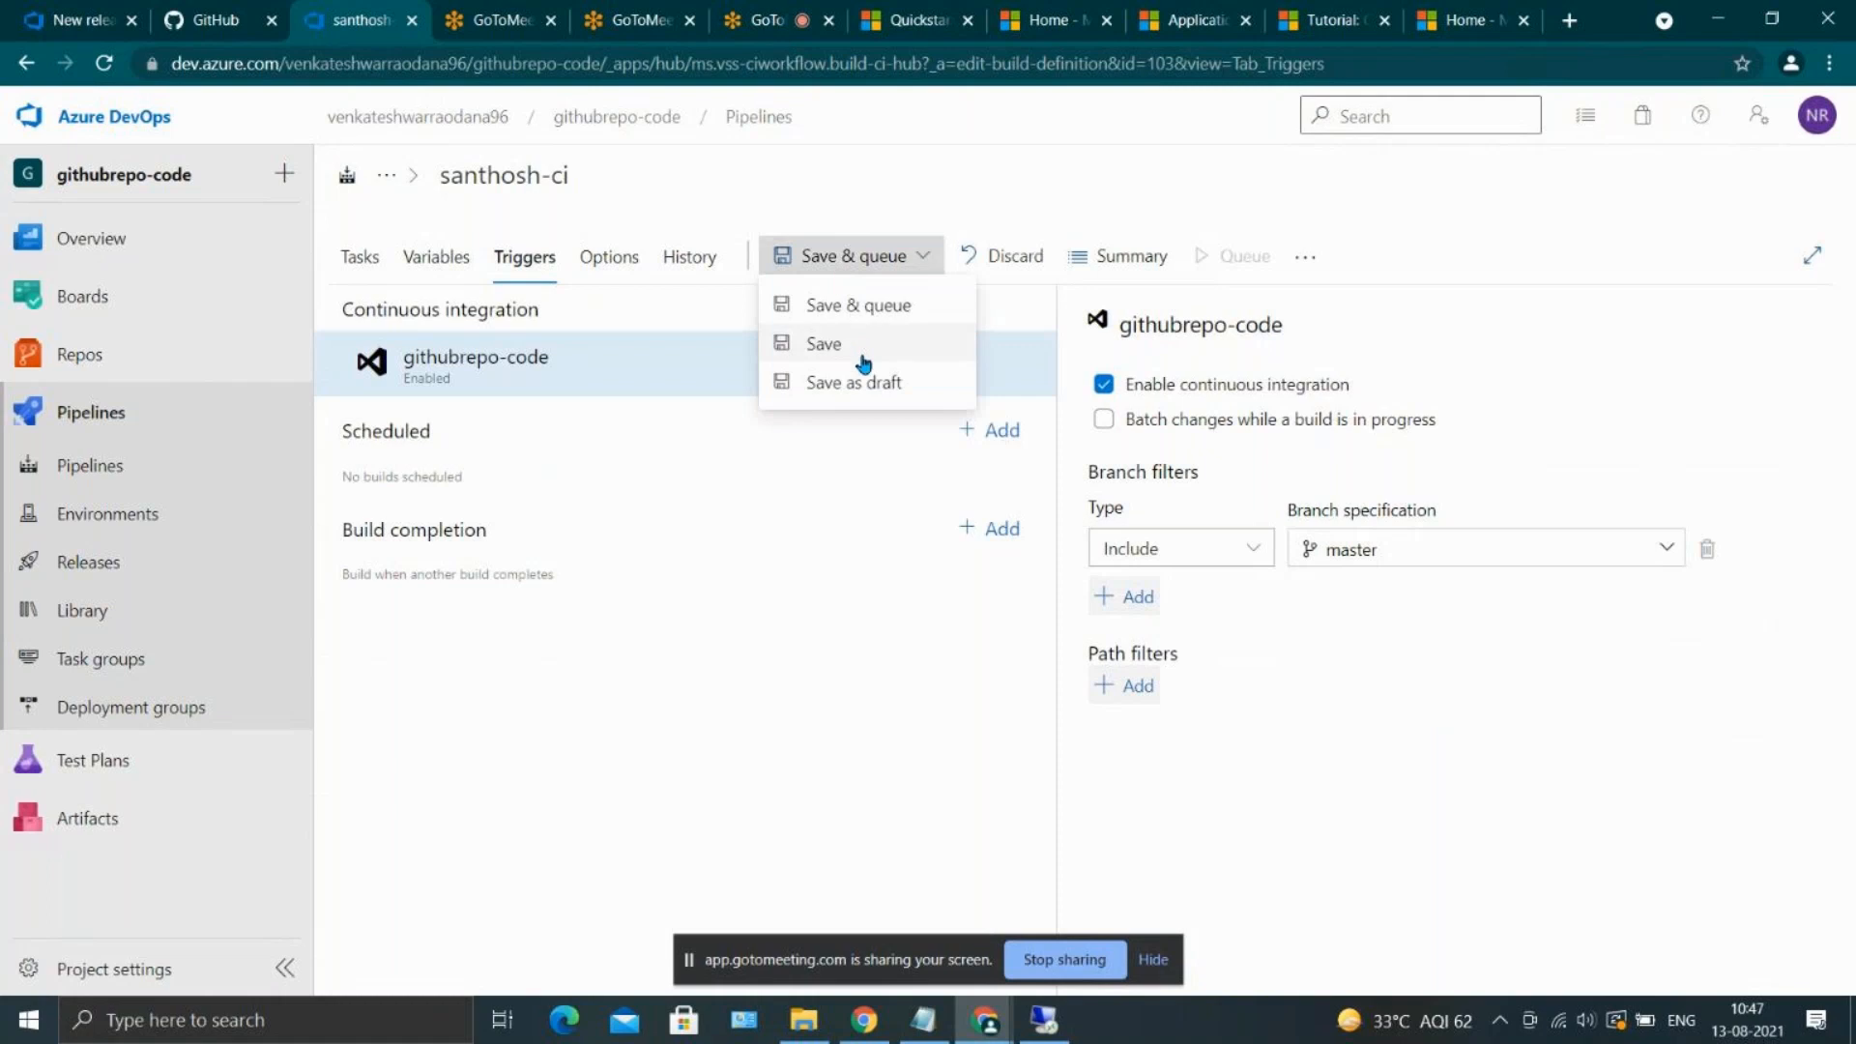
left_click(863, 358)
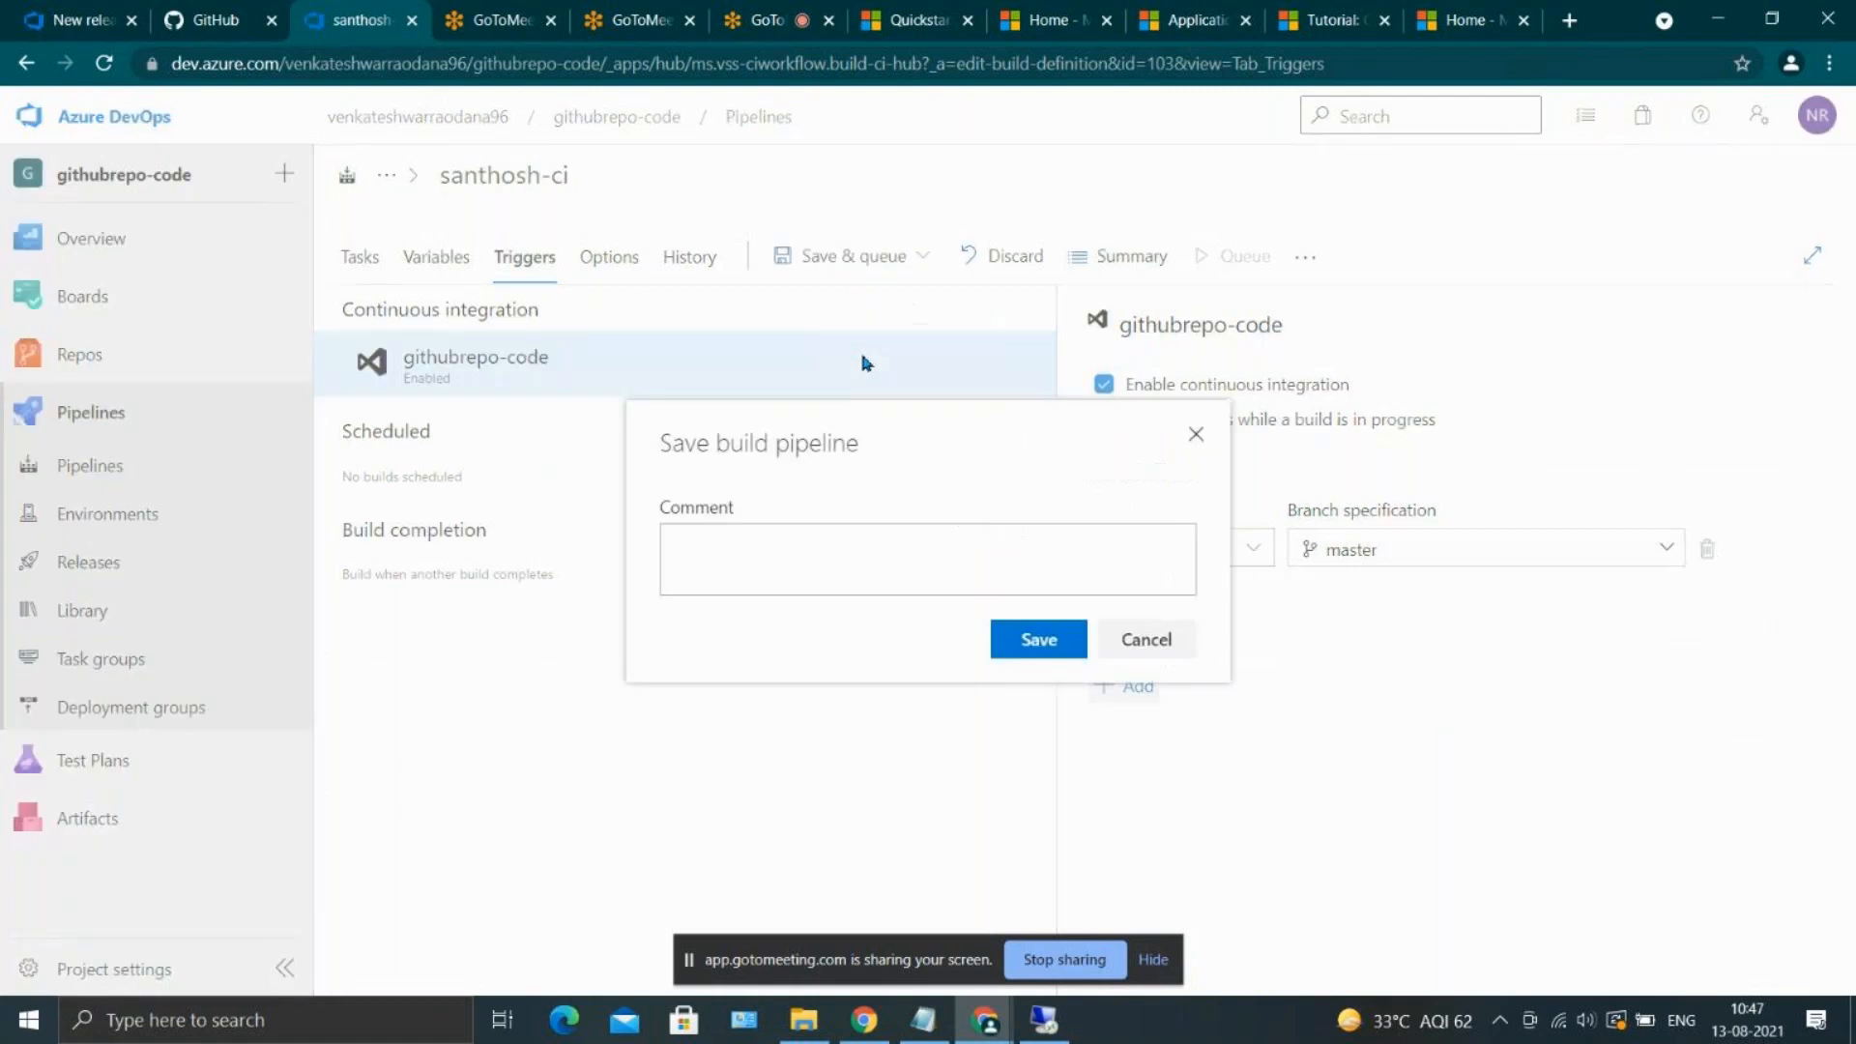
left_click(1034, 640)
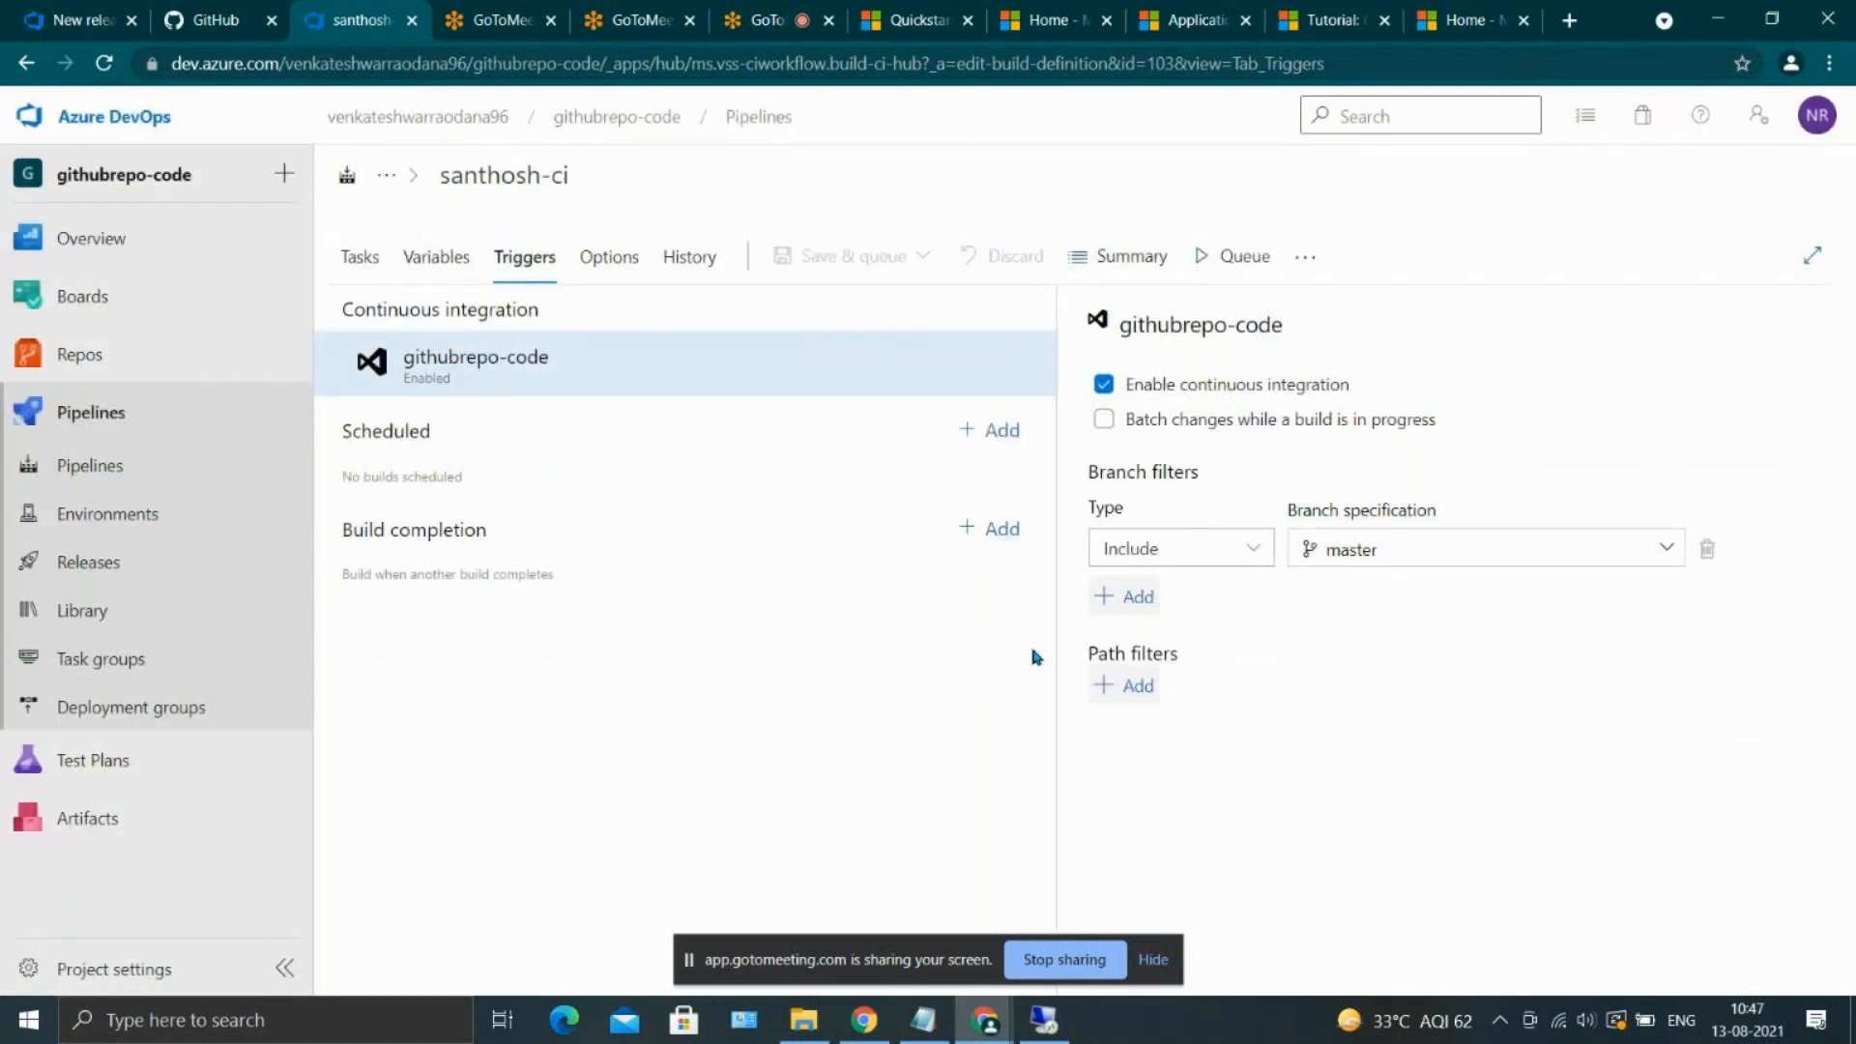
Delete the checkCICD file from the githubrepo-code repository and commit the deletion to master
left_click(154, 371)
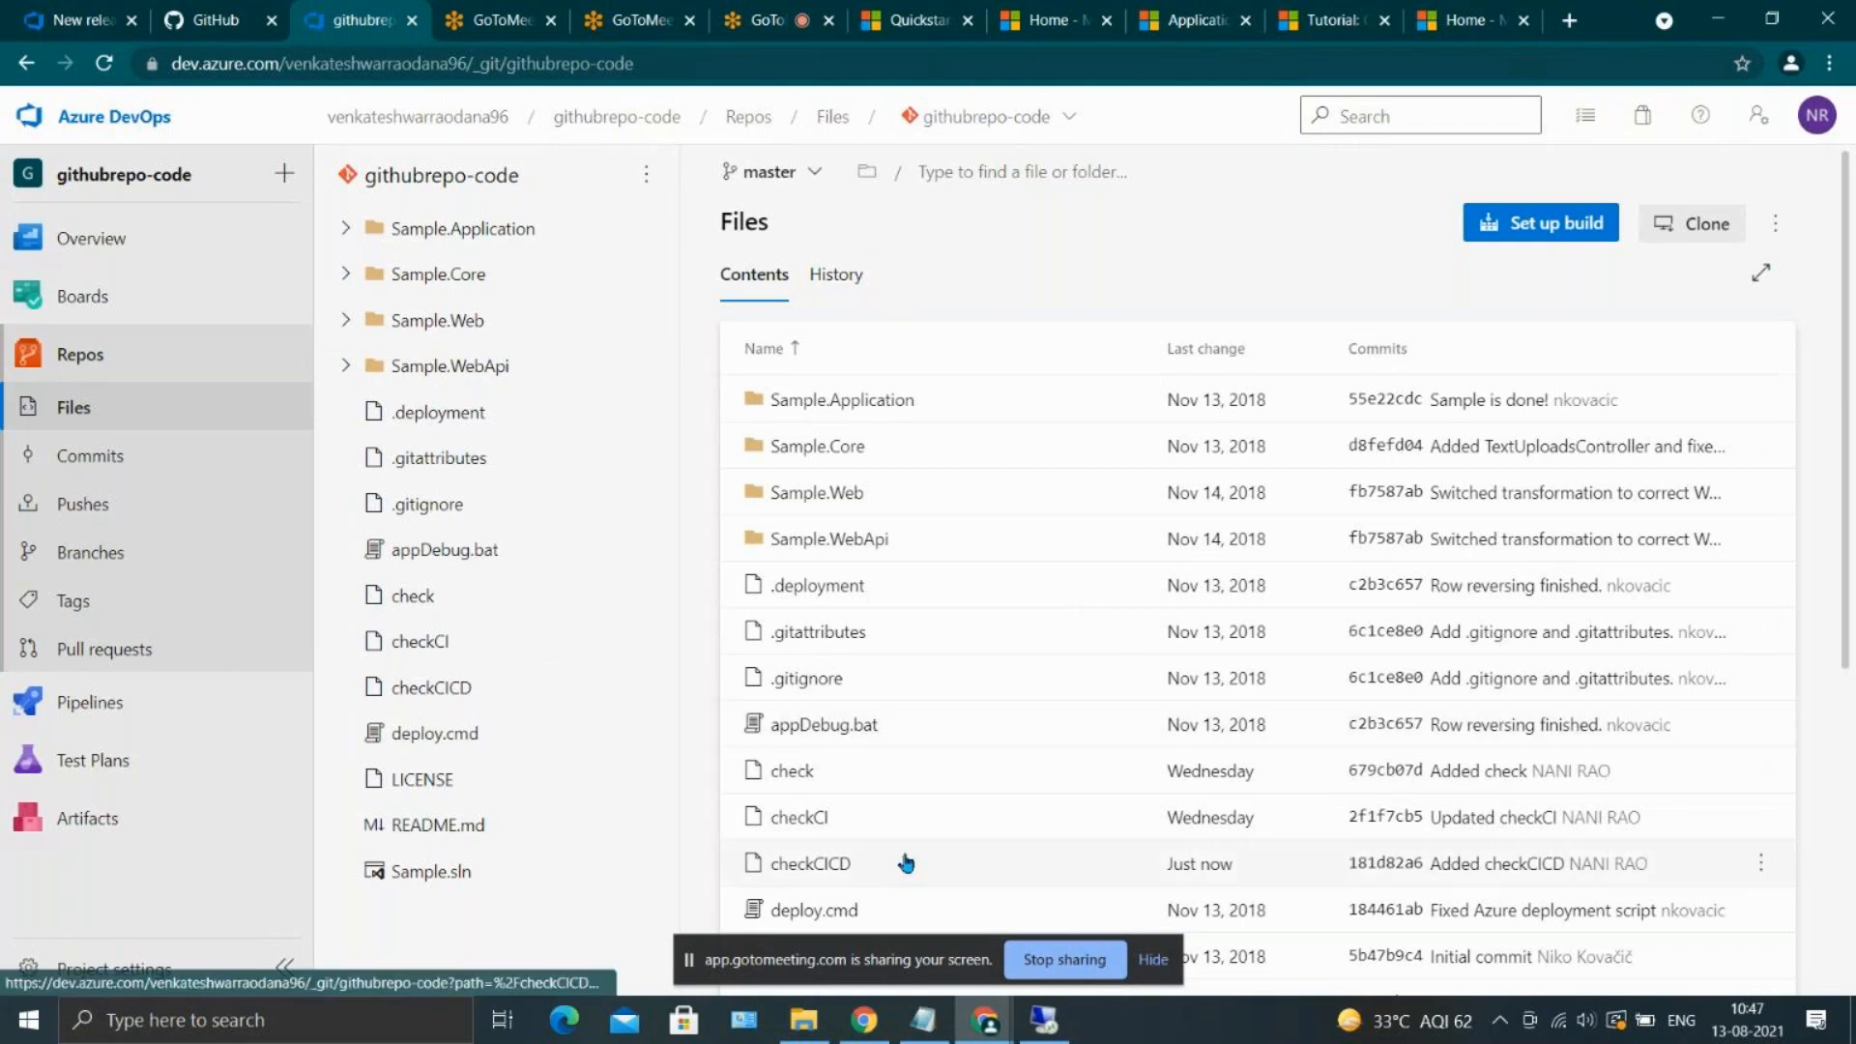
left_click(1760, 861)
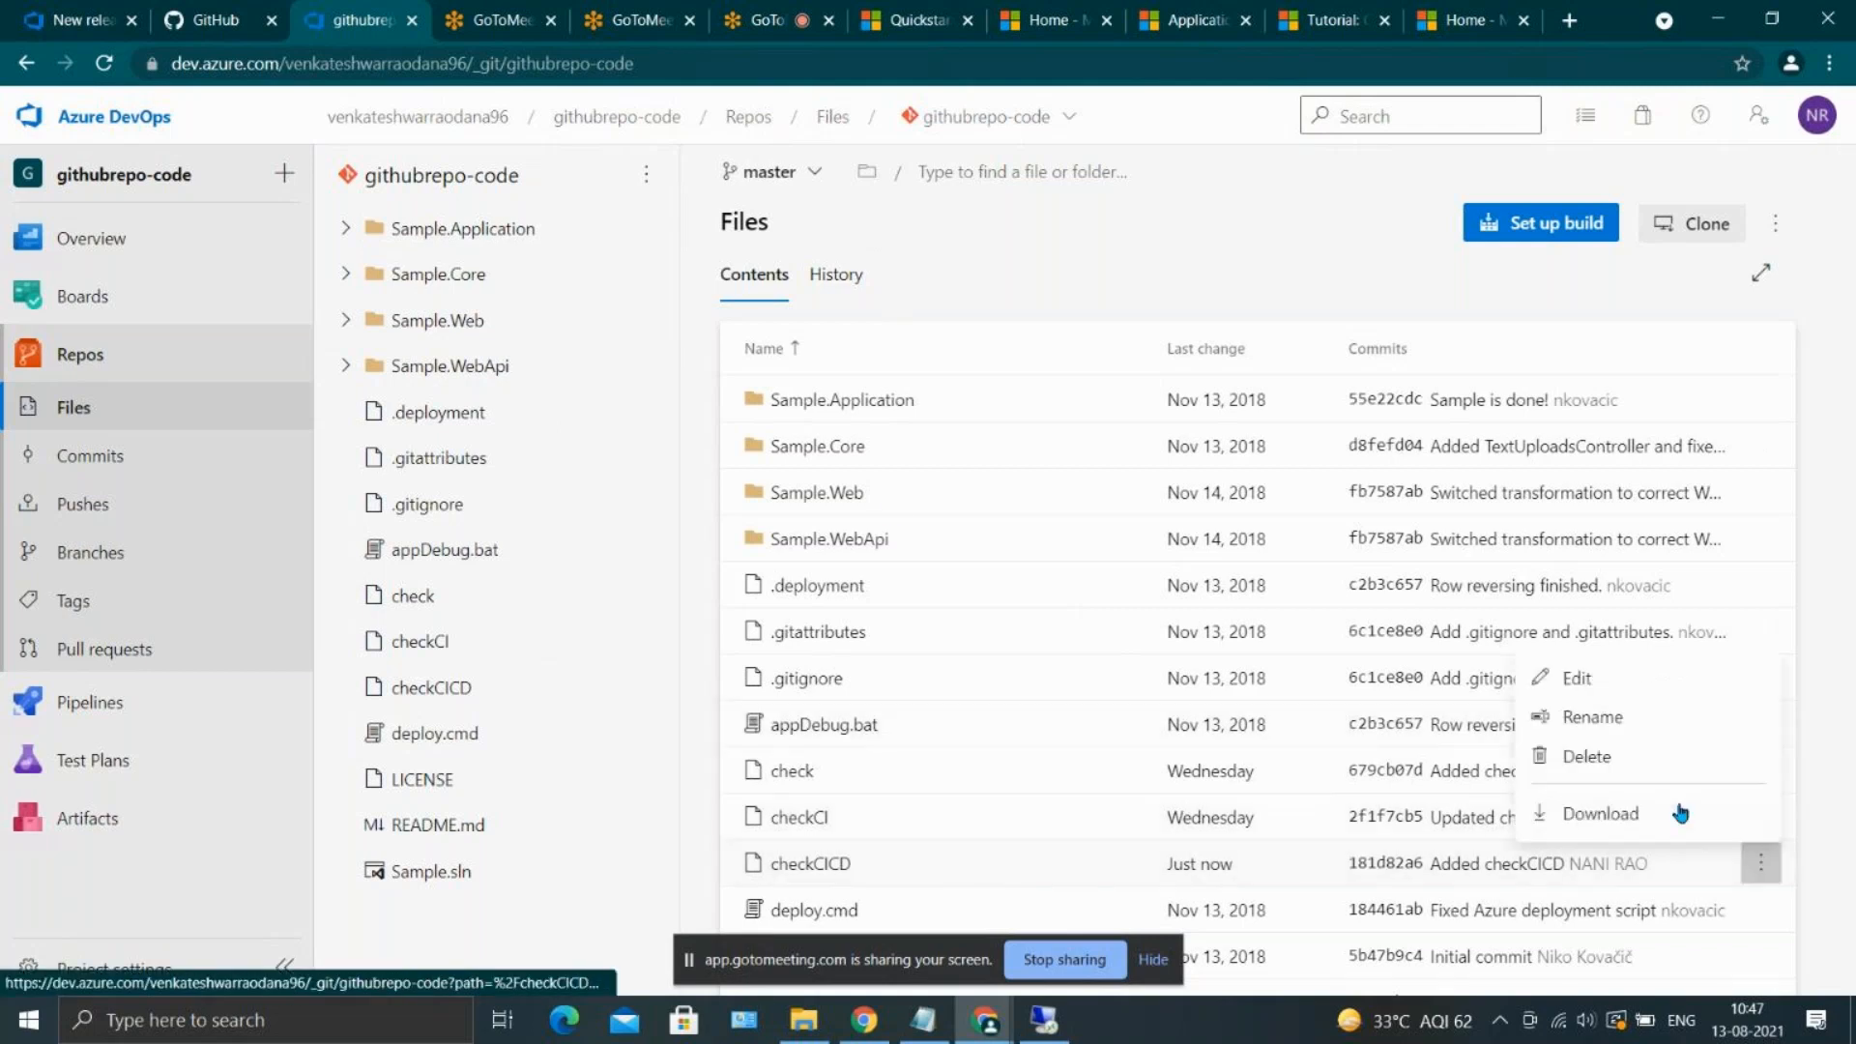
left_click(1620, 757)
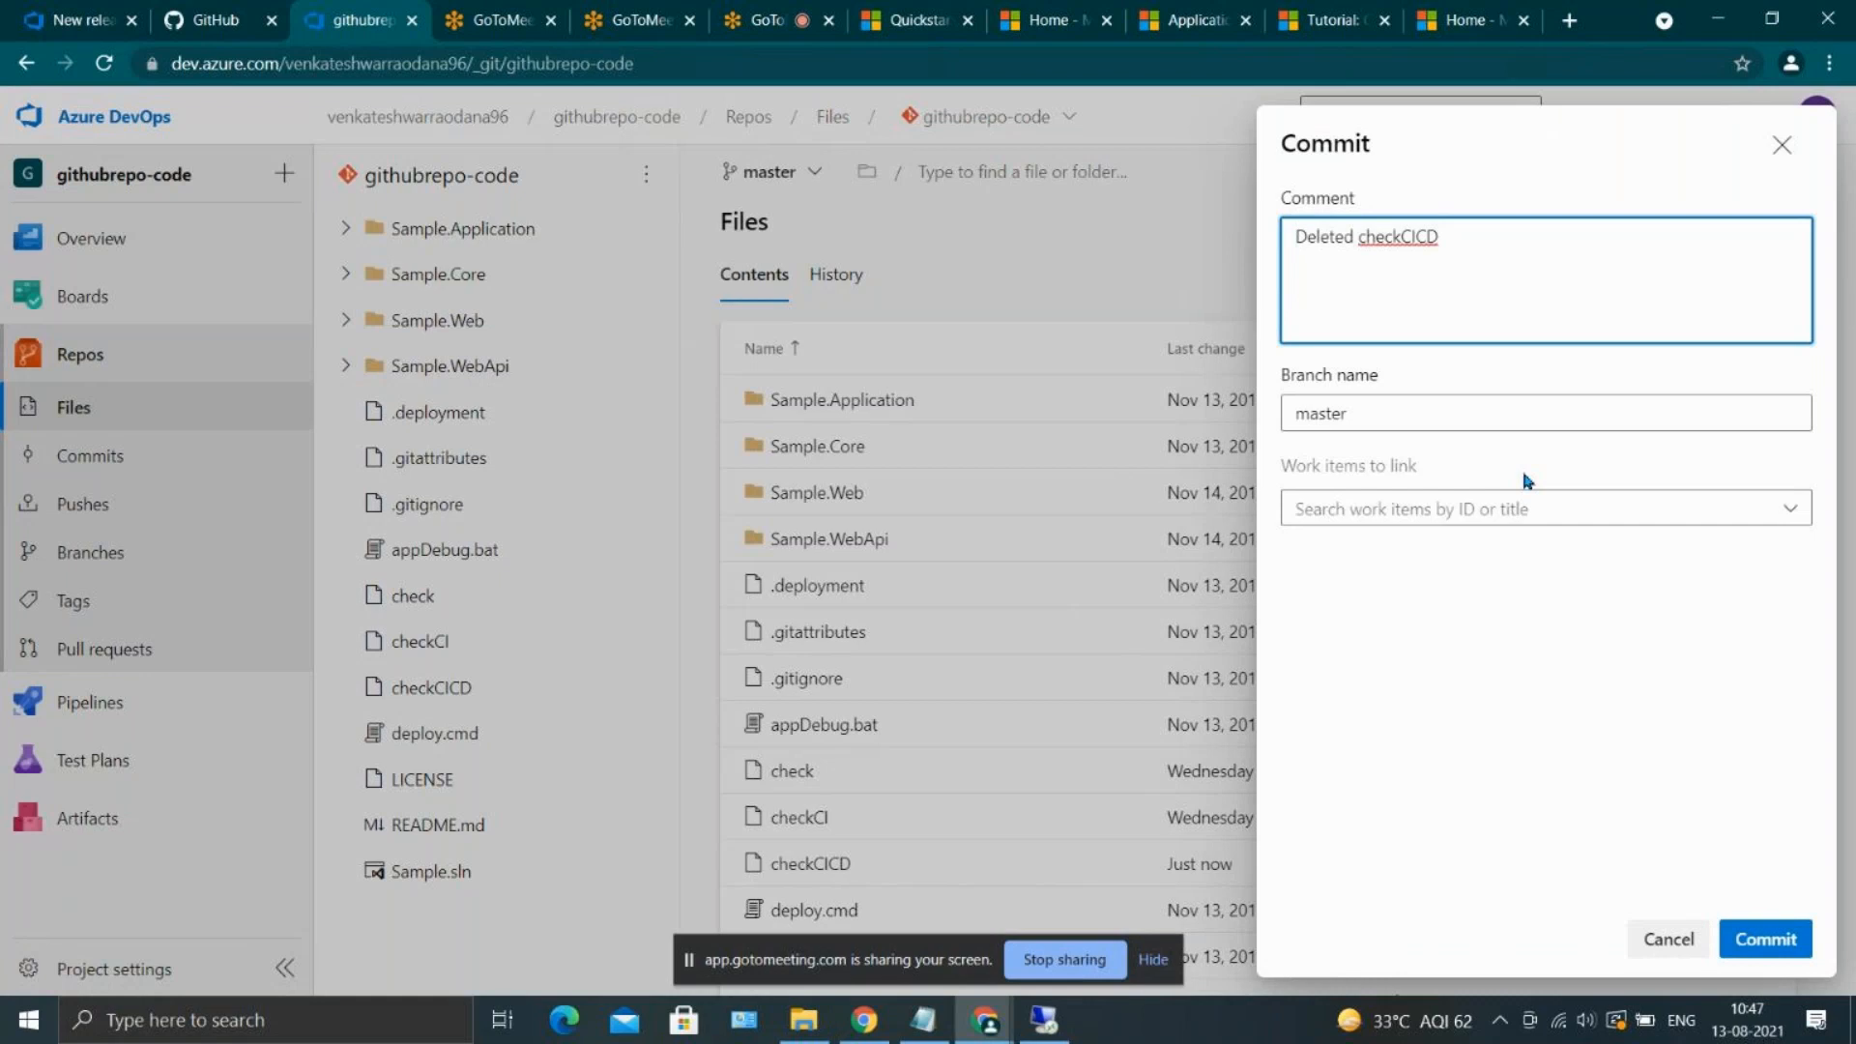
left_click(1766, 957)
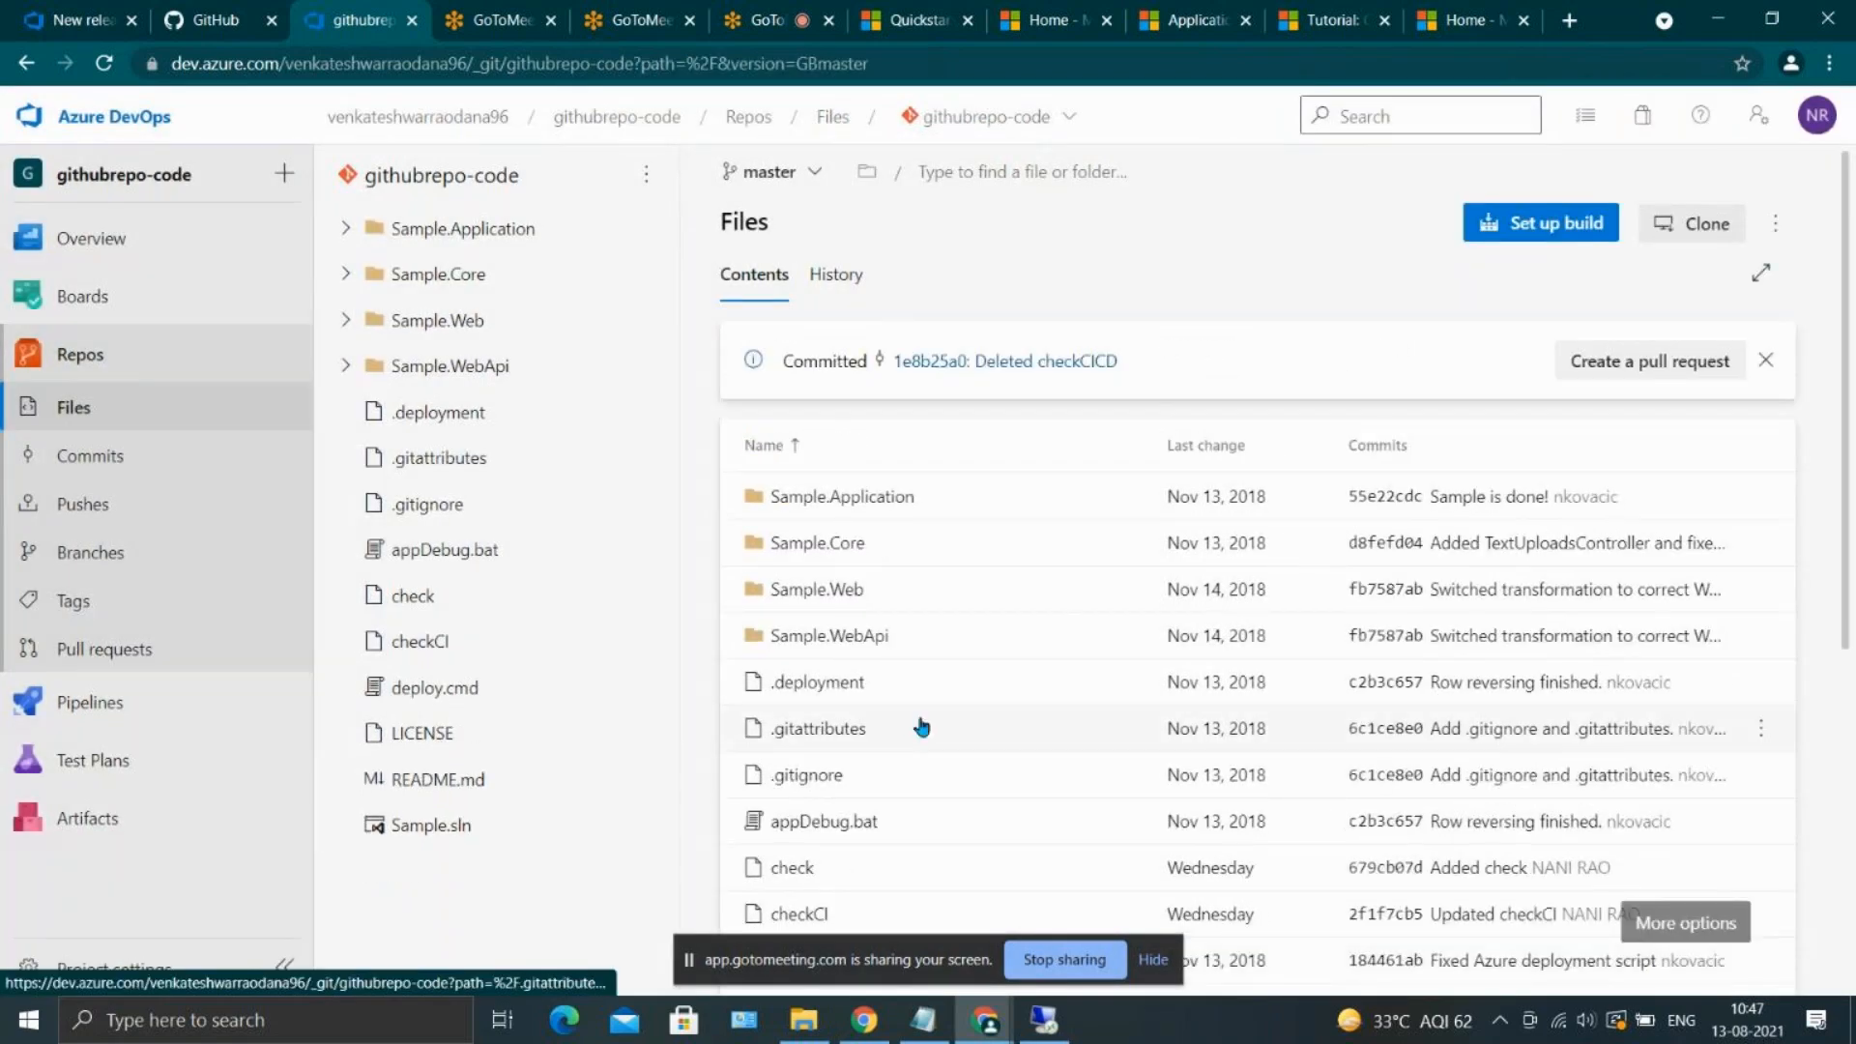
Leave the release pipeline editor without saving its changes and check the recently run build pipelines
left_click(82, 19)
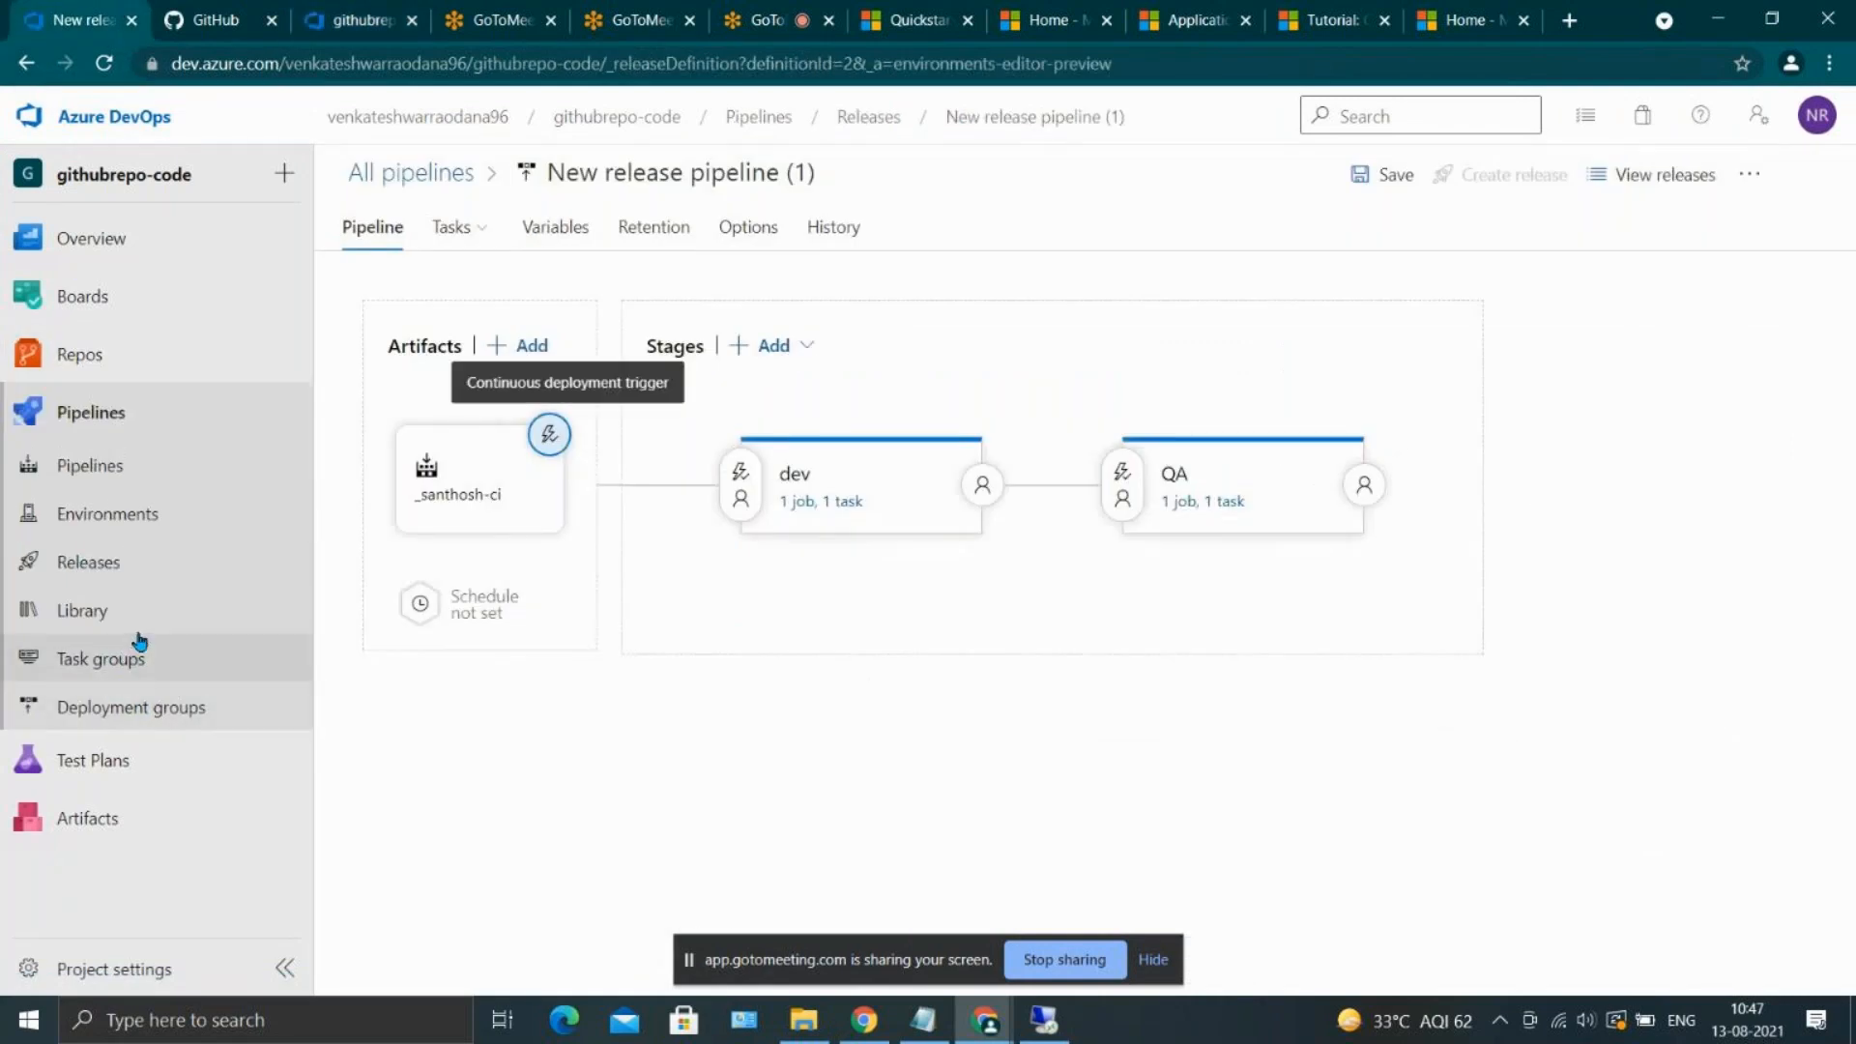
left_click(166, 481)
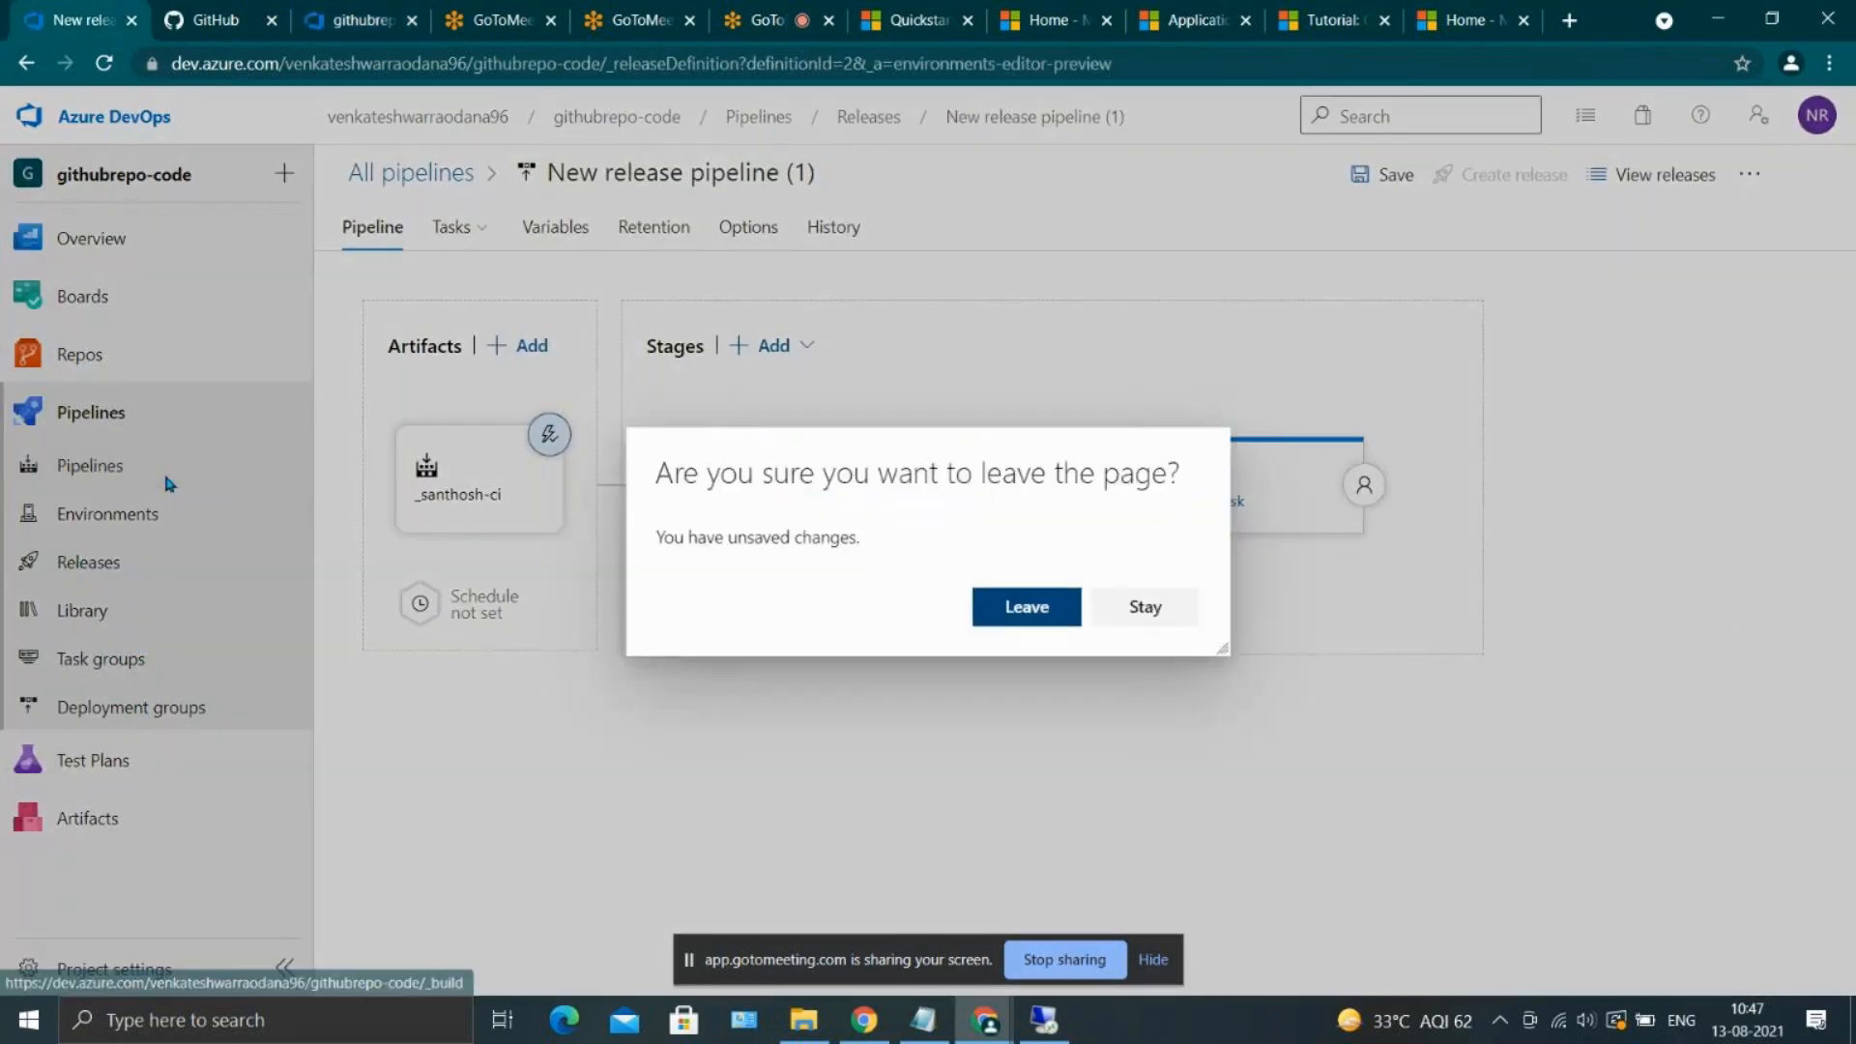
left_click(1044, 596)
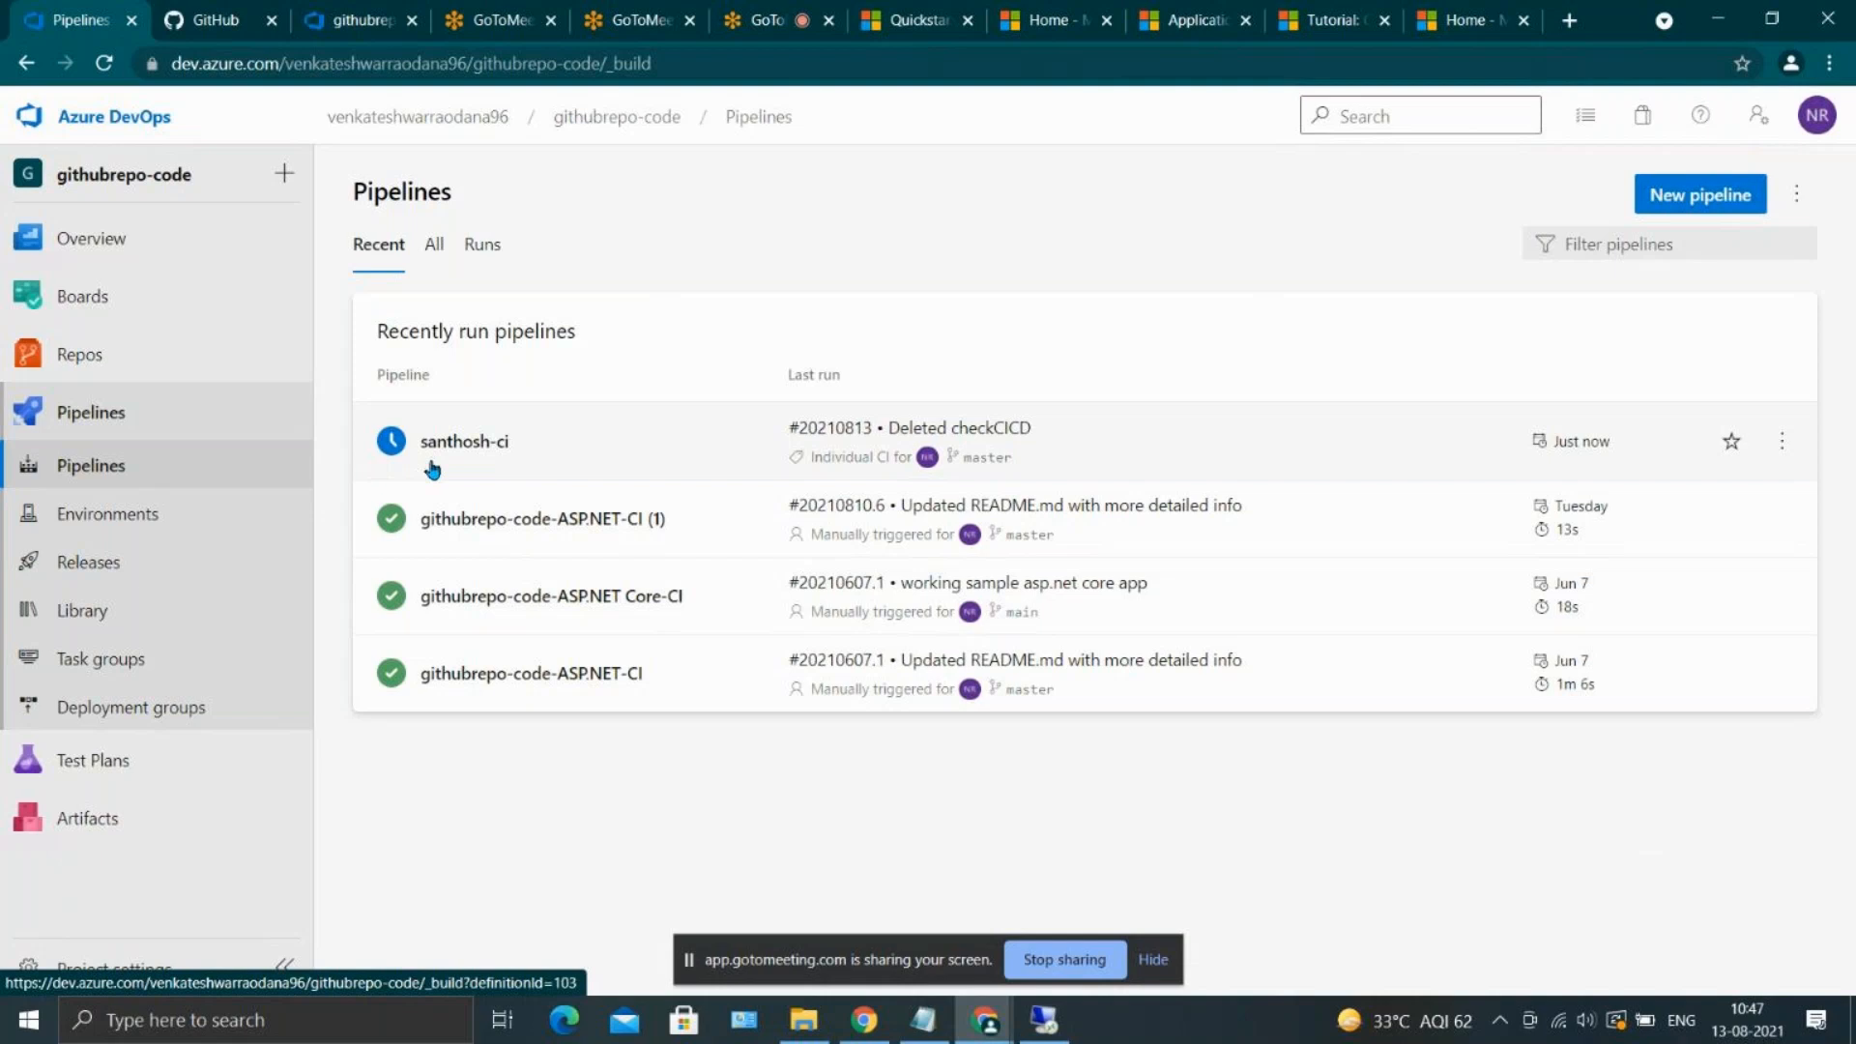
Enable the continuous deployment trigger on the _santhosh-ci artifact in New release pipeline (1) and save the pipeline
left_click(201, 574)
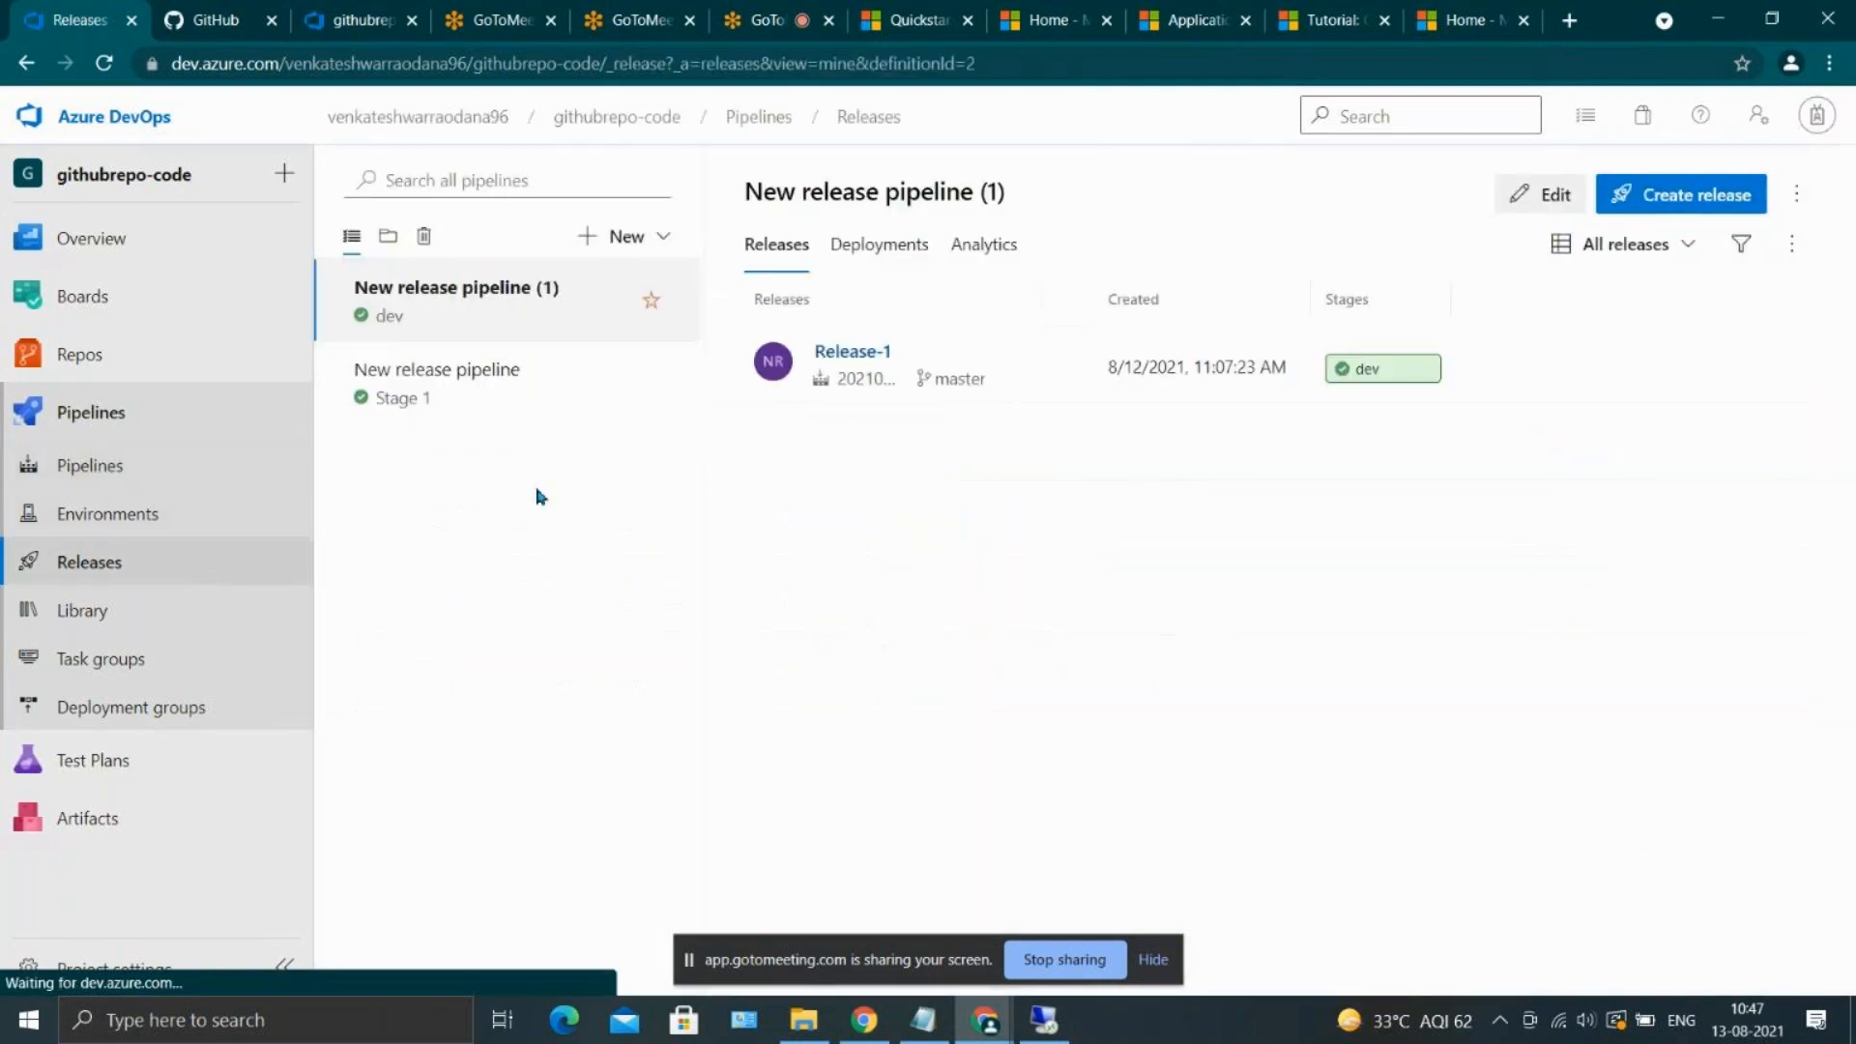
left_click(1545, 194)
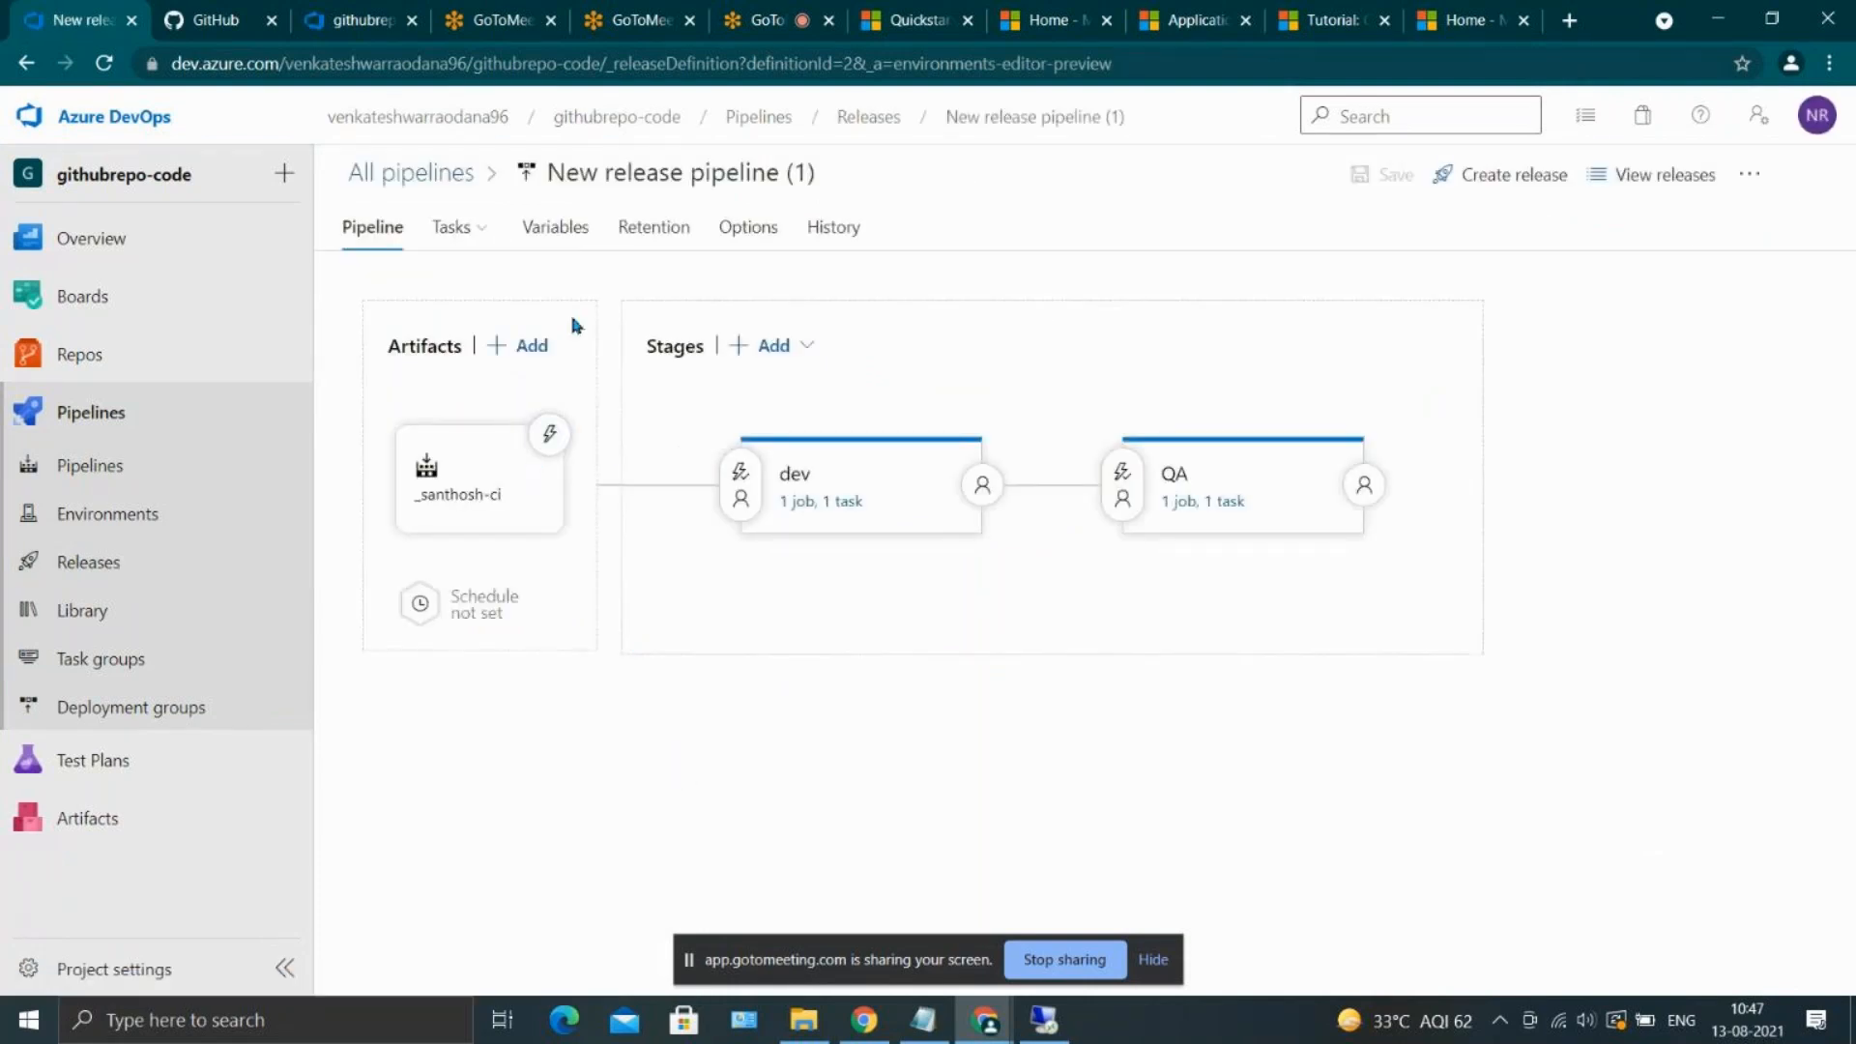
left_click(551, 437)
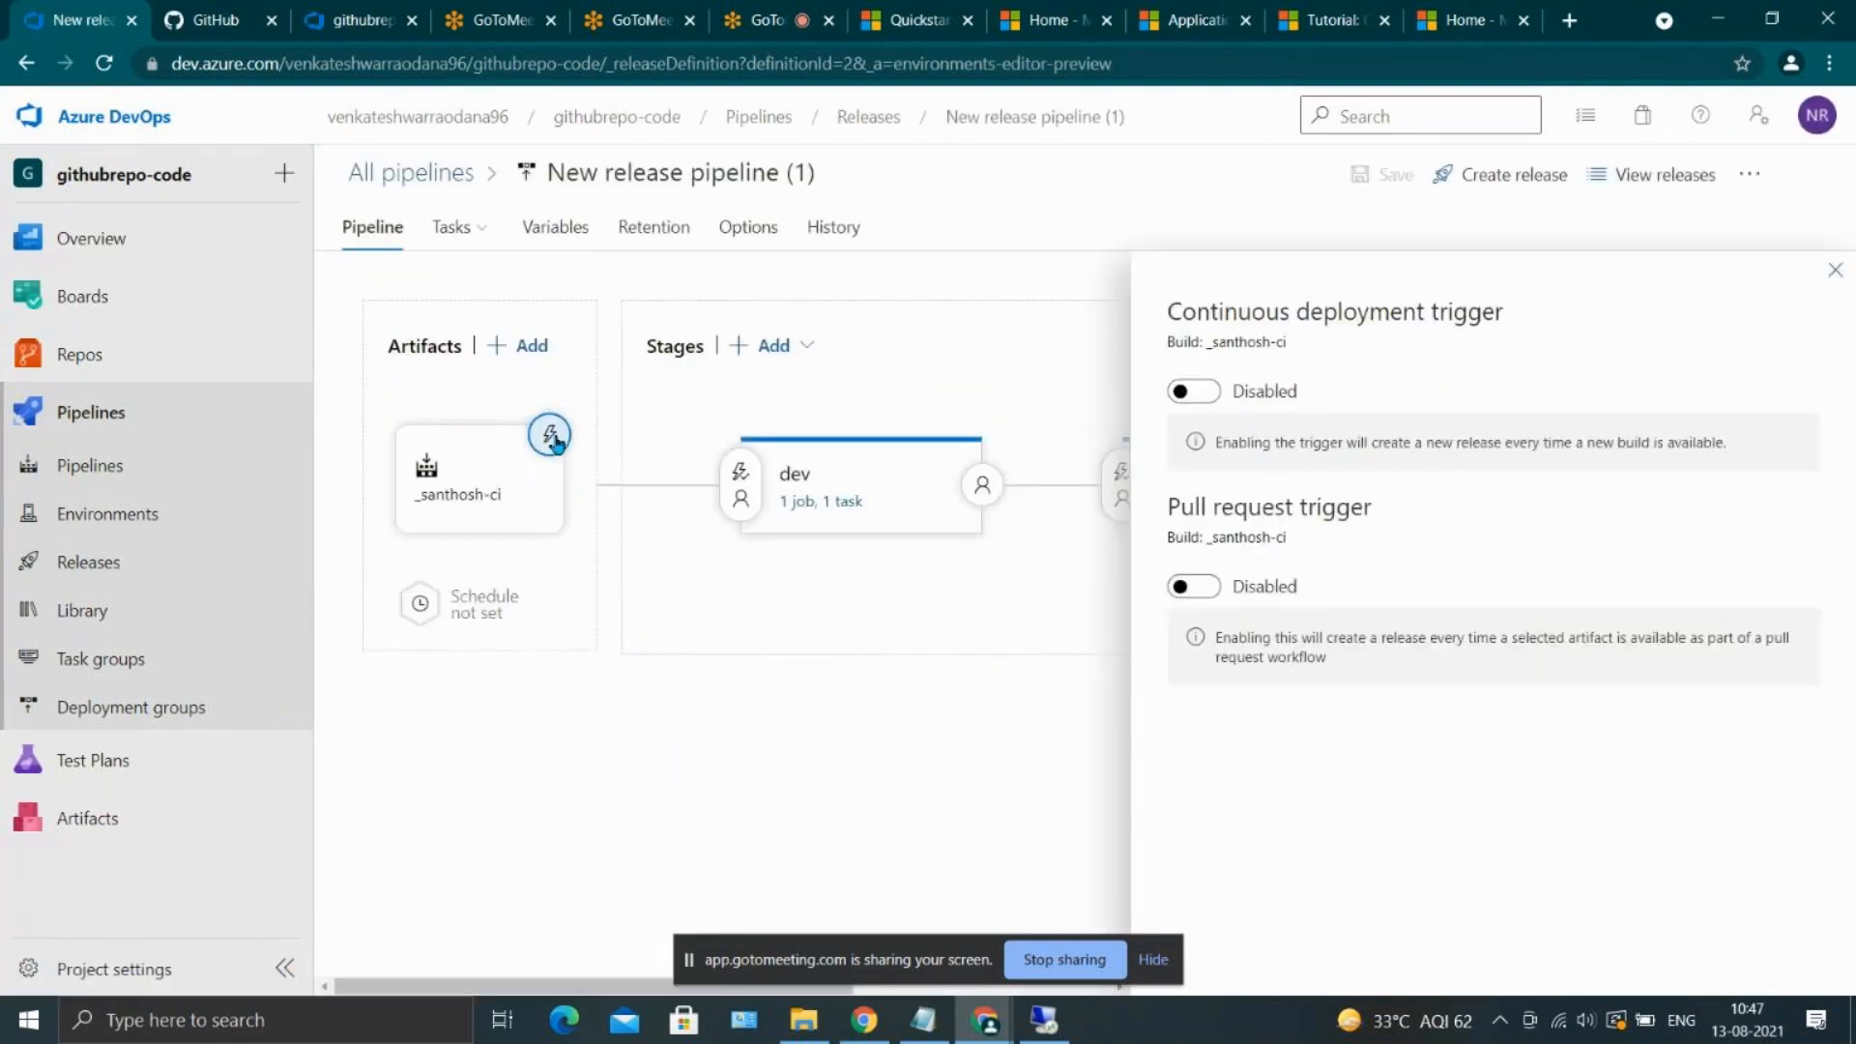
left_click(1191, 391)
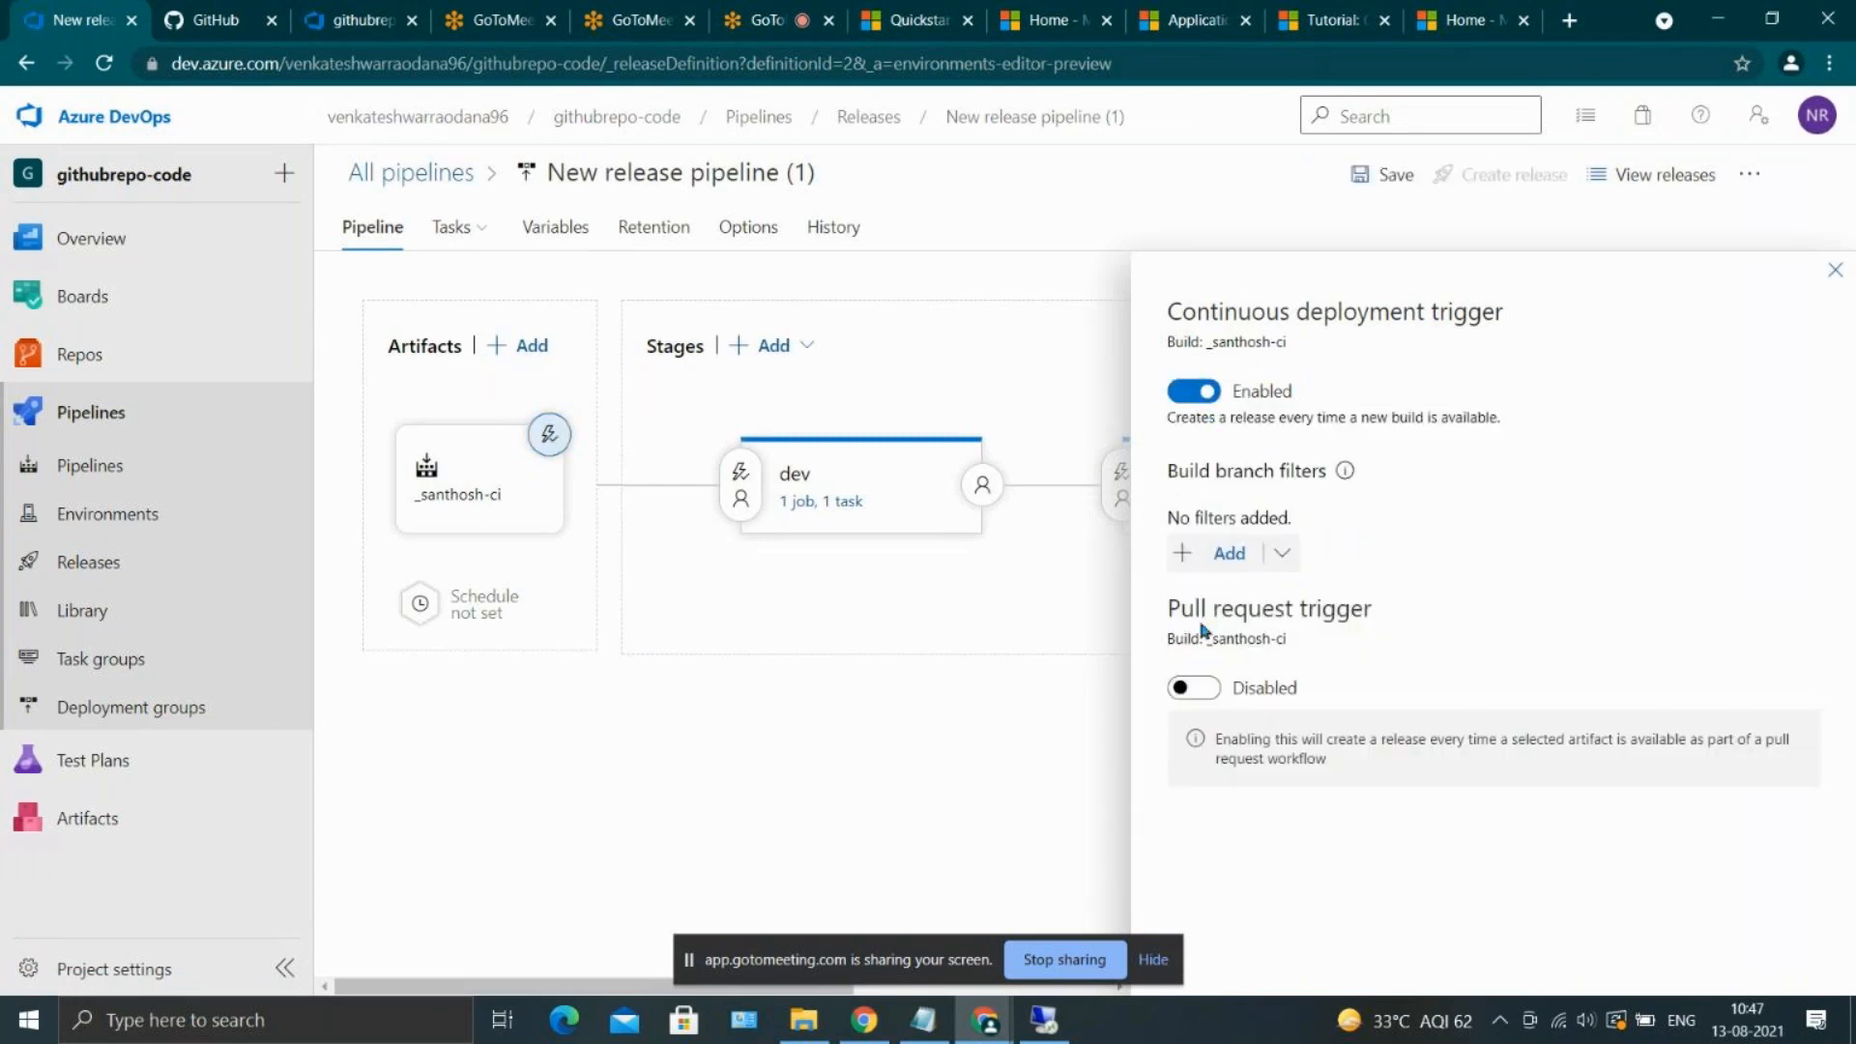
left_click(1384, 174)
left_click(1039, 639)
left_click(1827, 278)
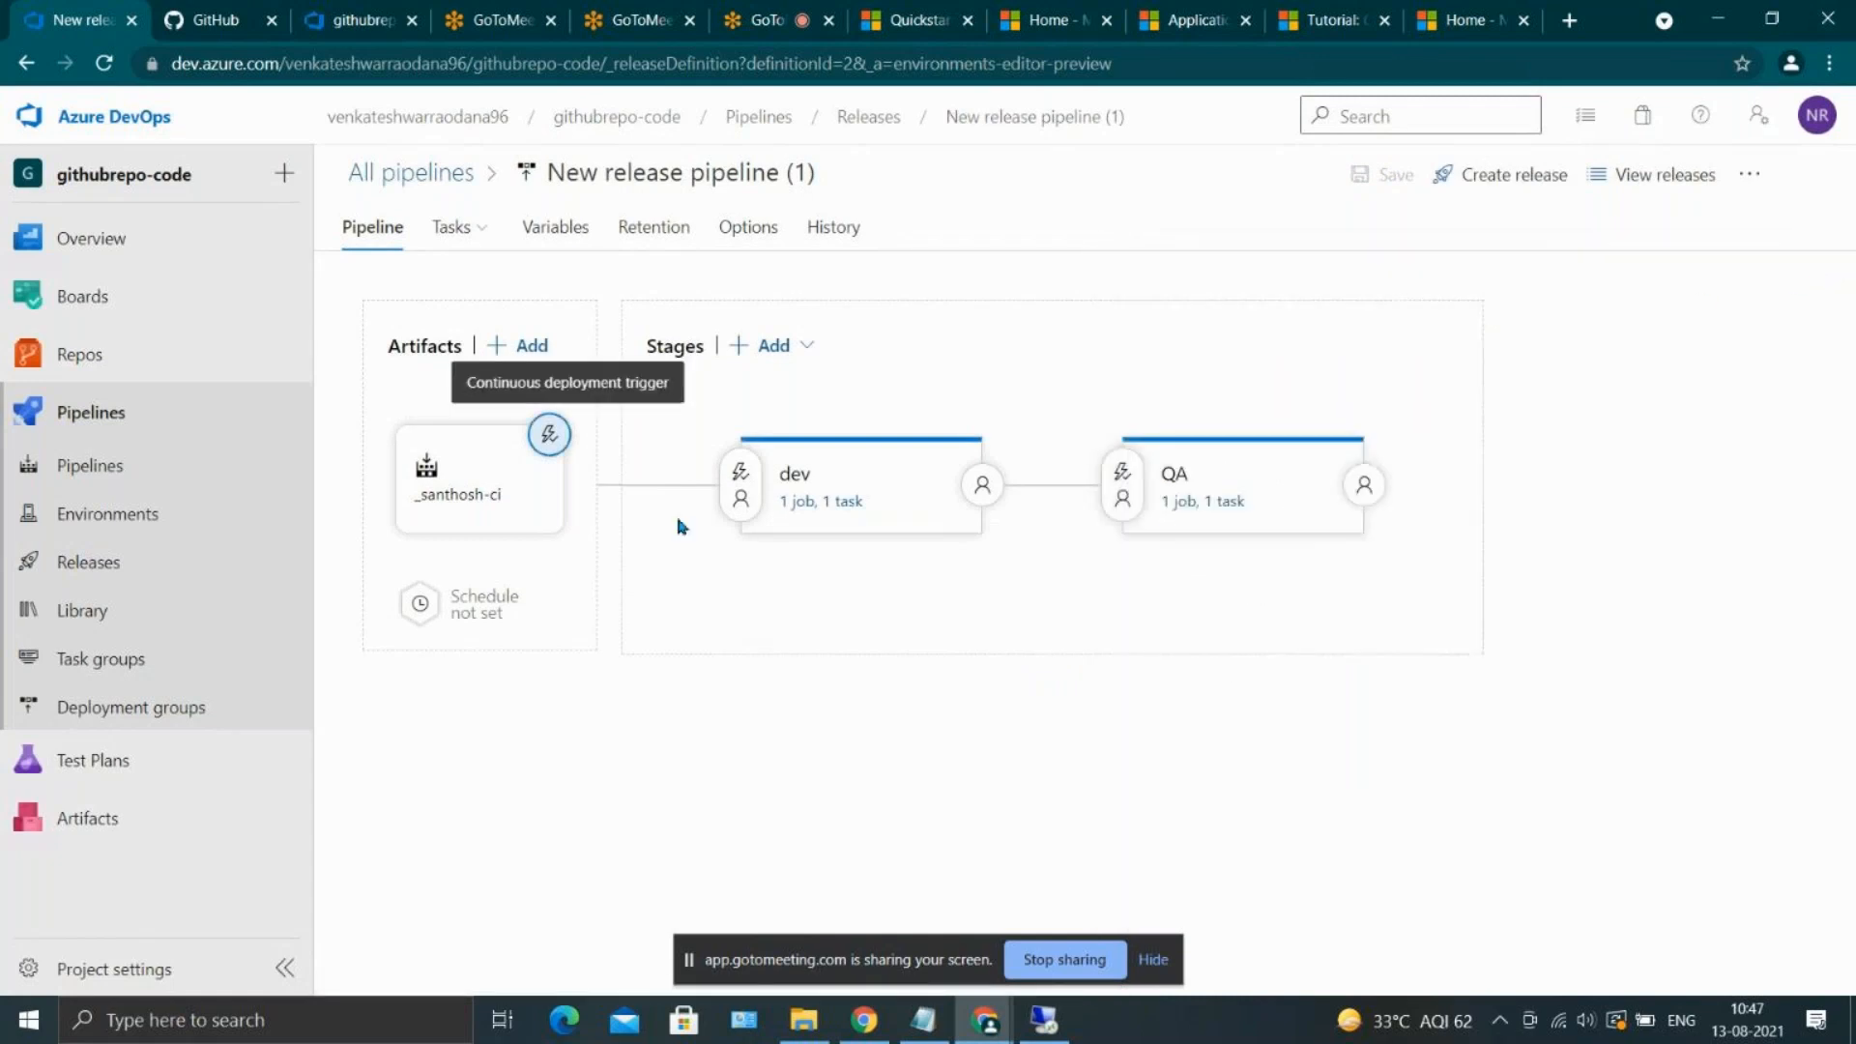
Check the santhosh-ci build run for the checkCICD deletion
left_click(138, 410)
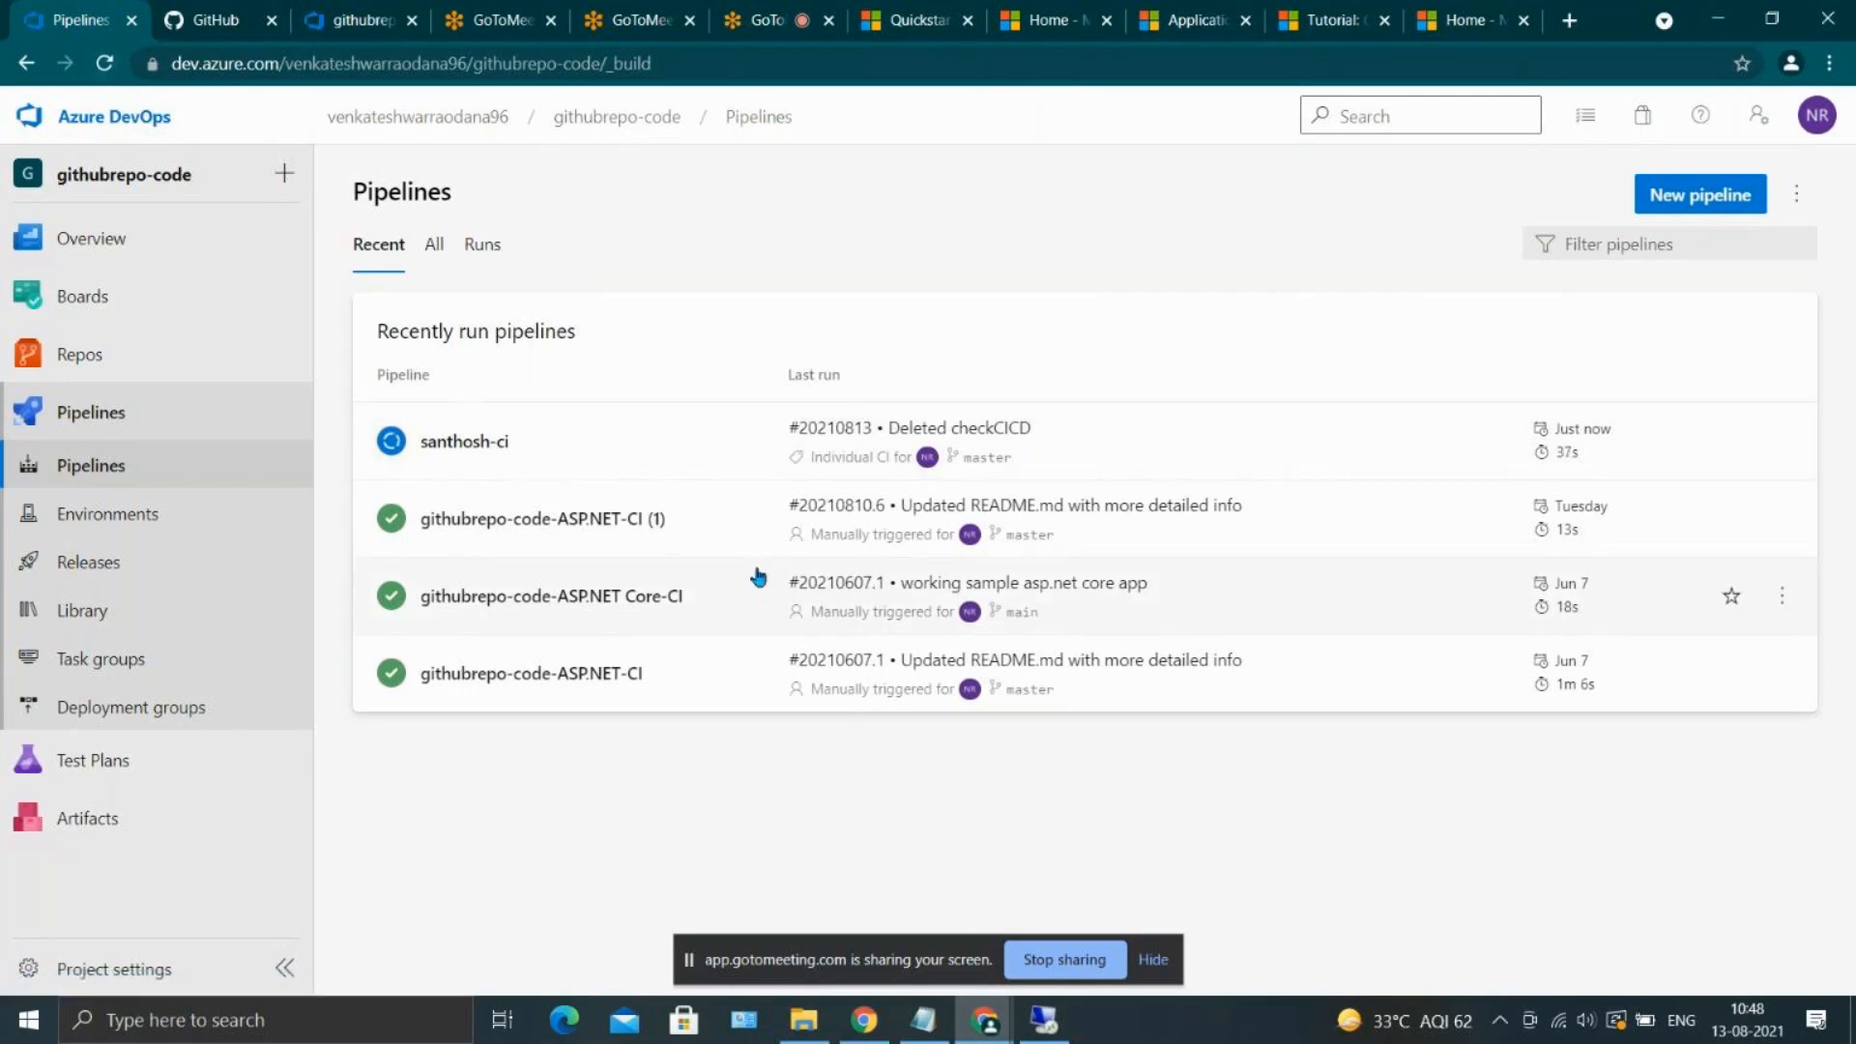
left_click(487, 446)
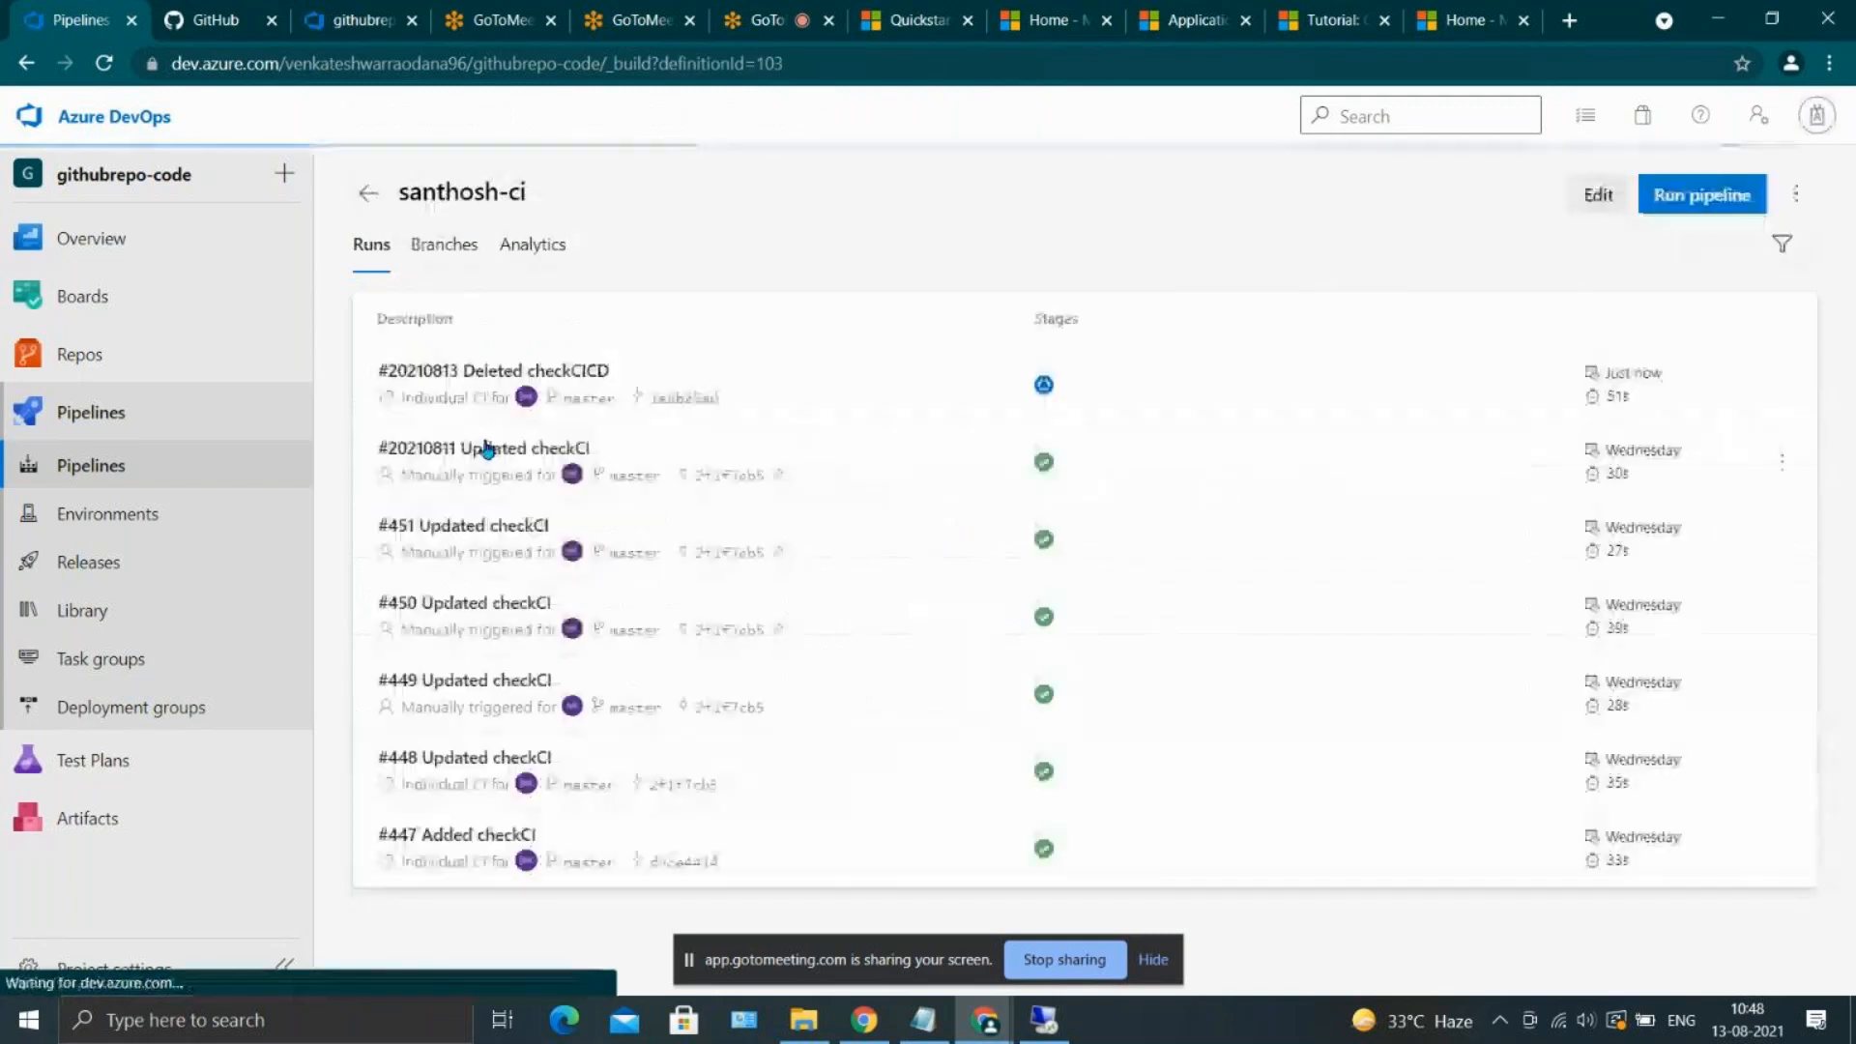
left_click(617, 371)
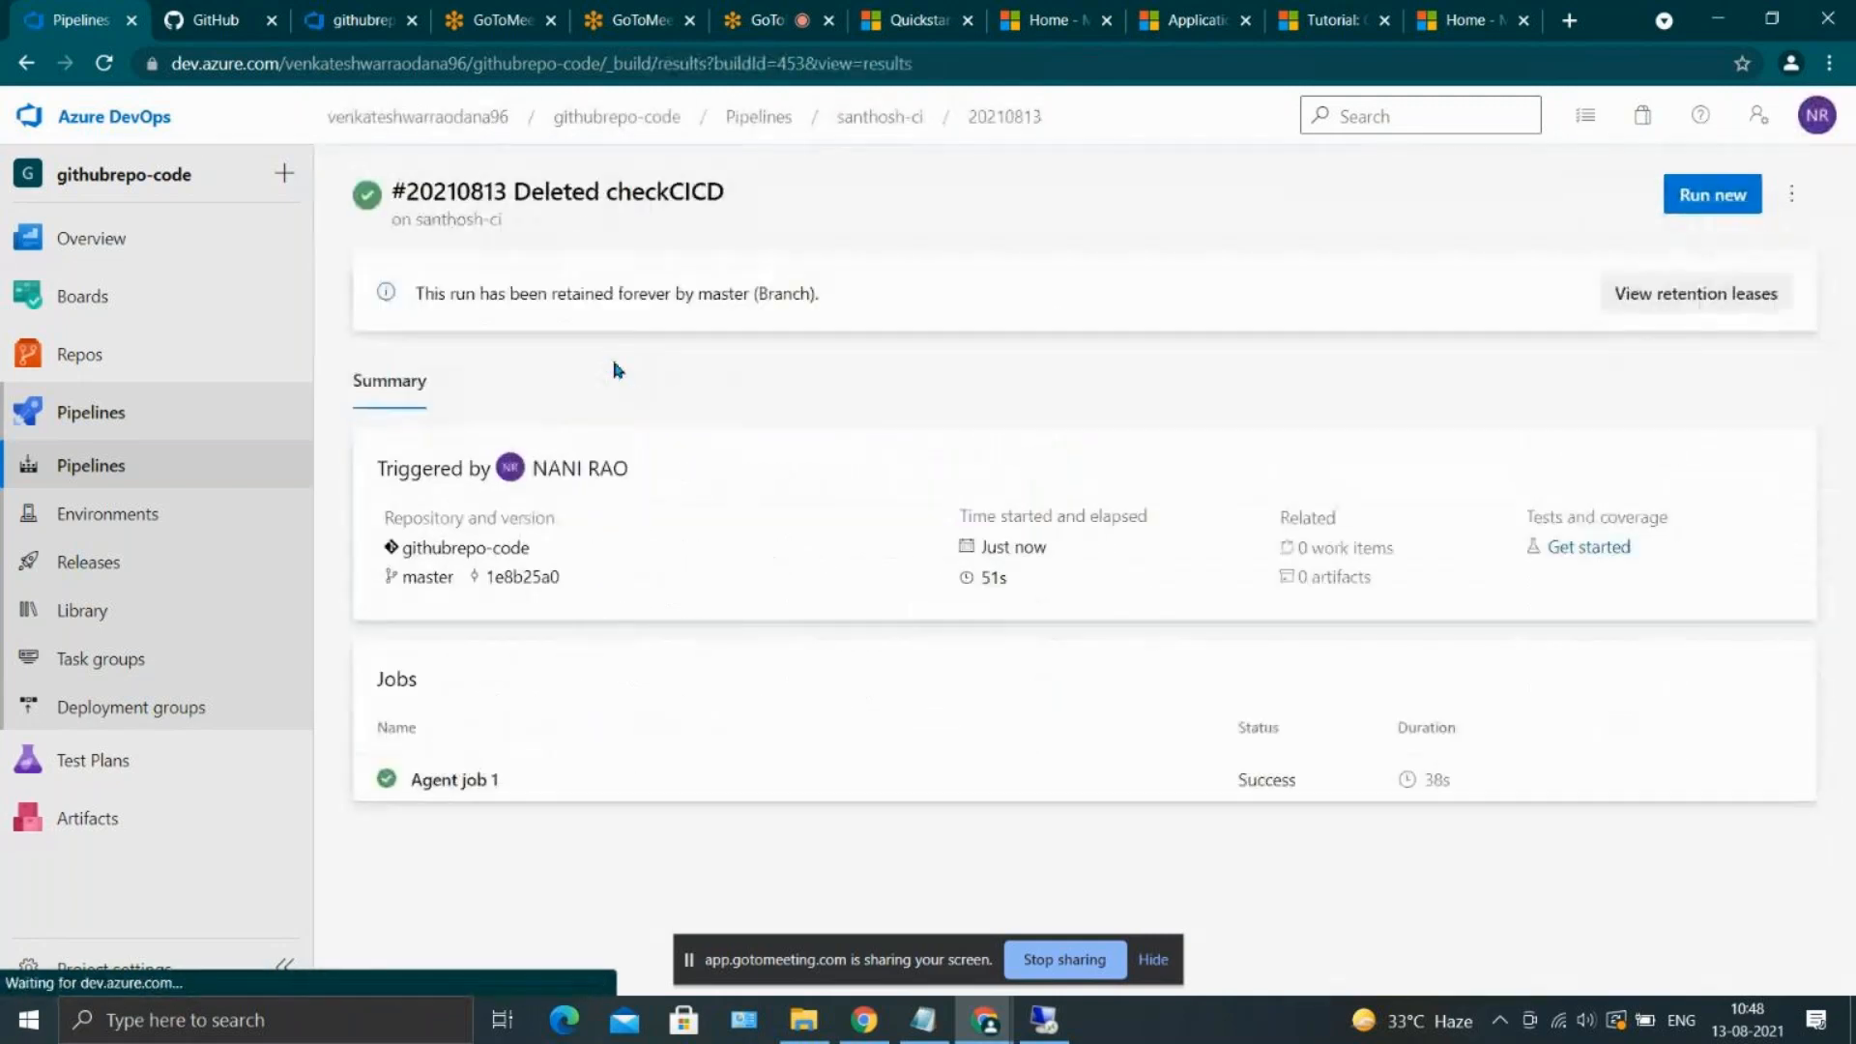
Open Release-2 of New release pipeline (1) and examine its triggering artifact and the progress of the dev and QA stages
left_click(164, 578)
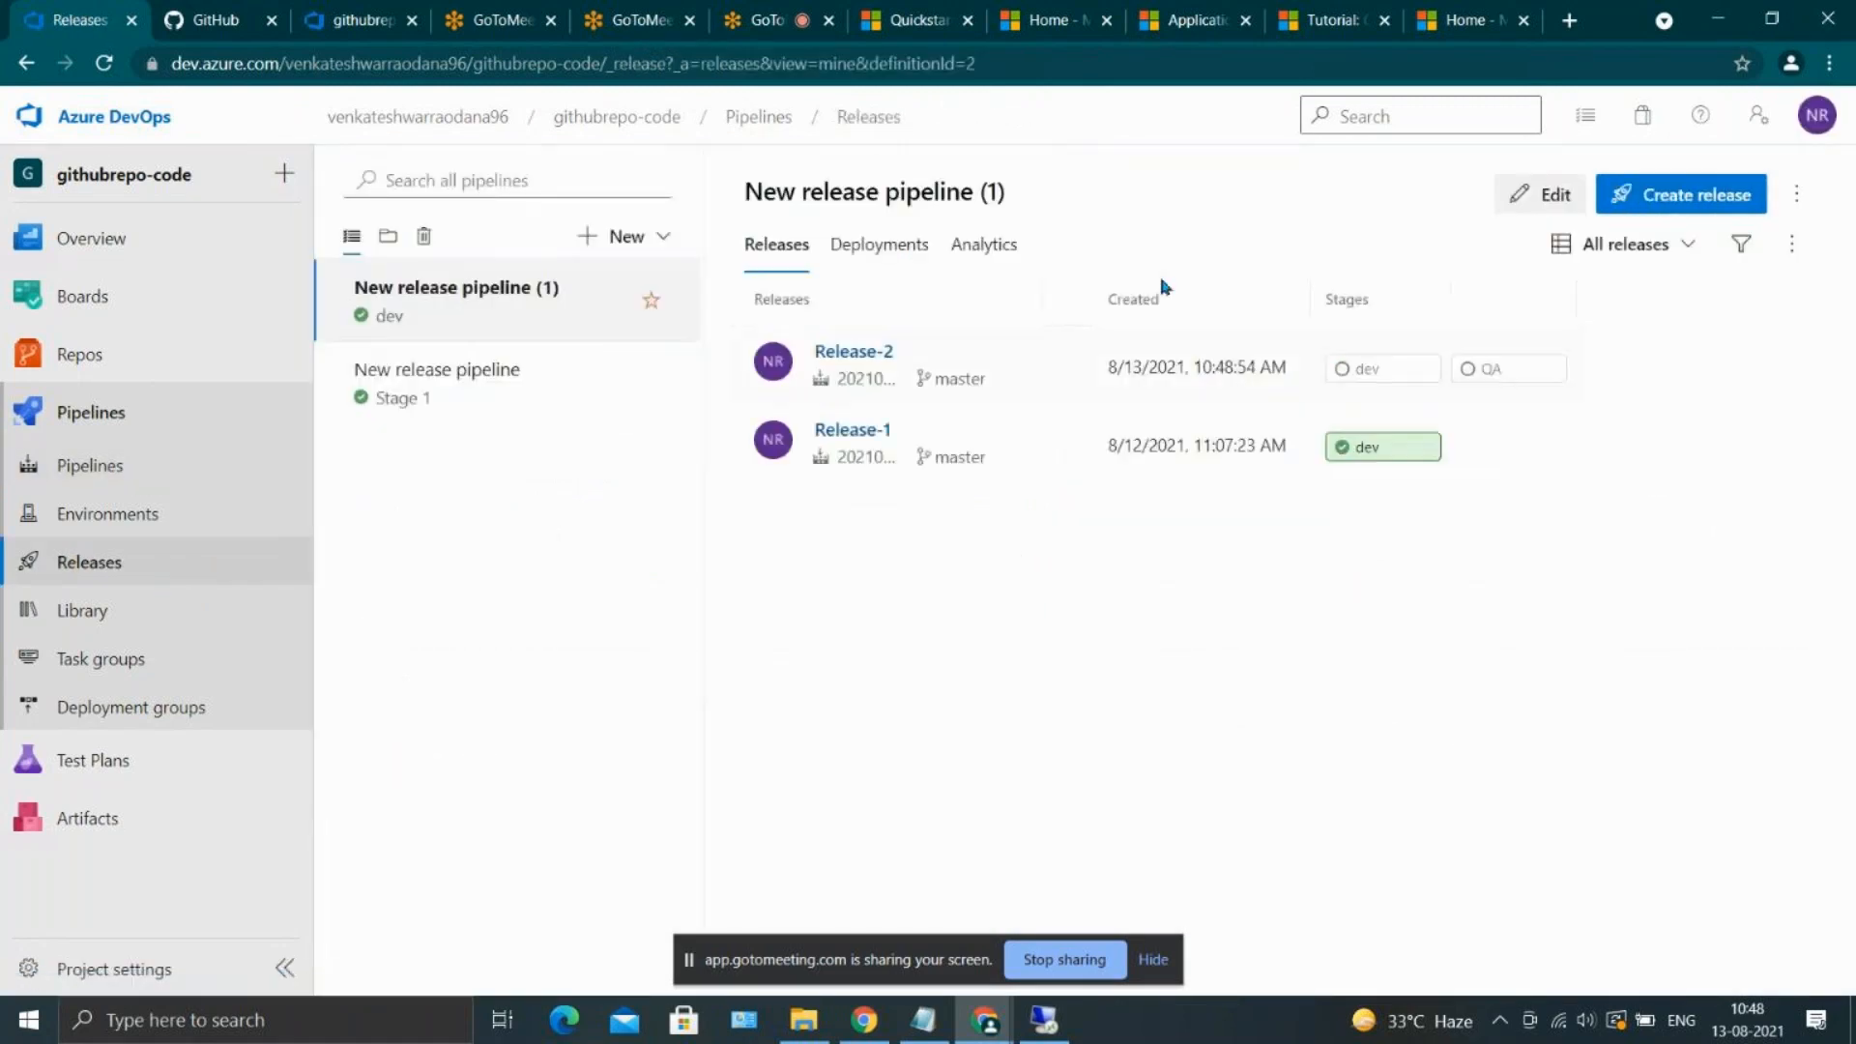
mouse_move(1363, 368)
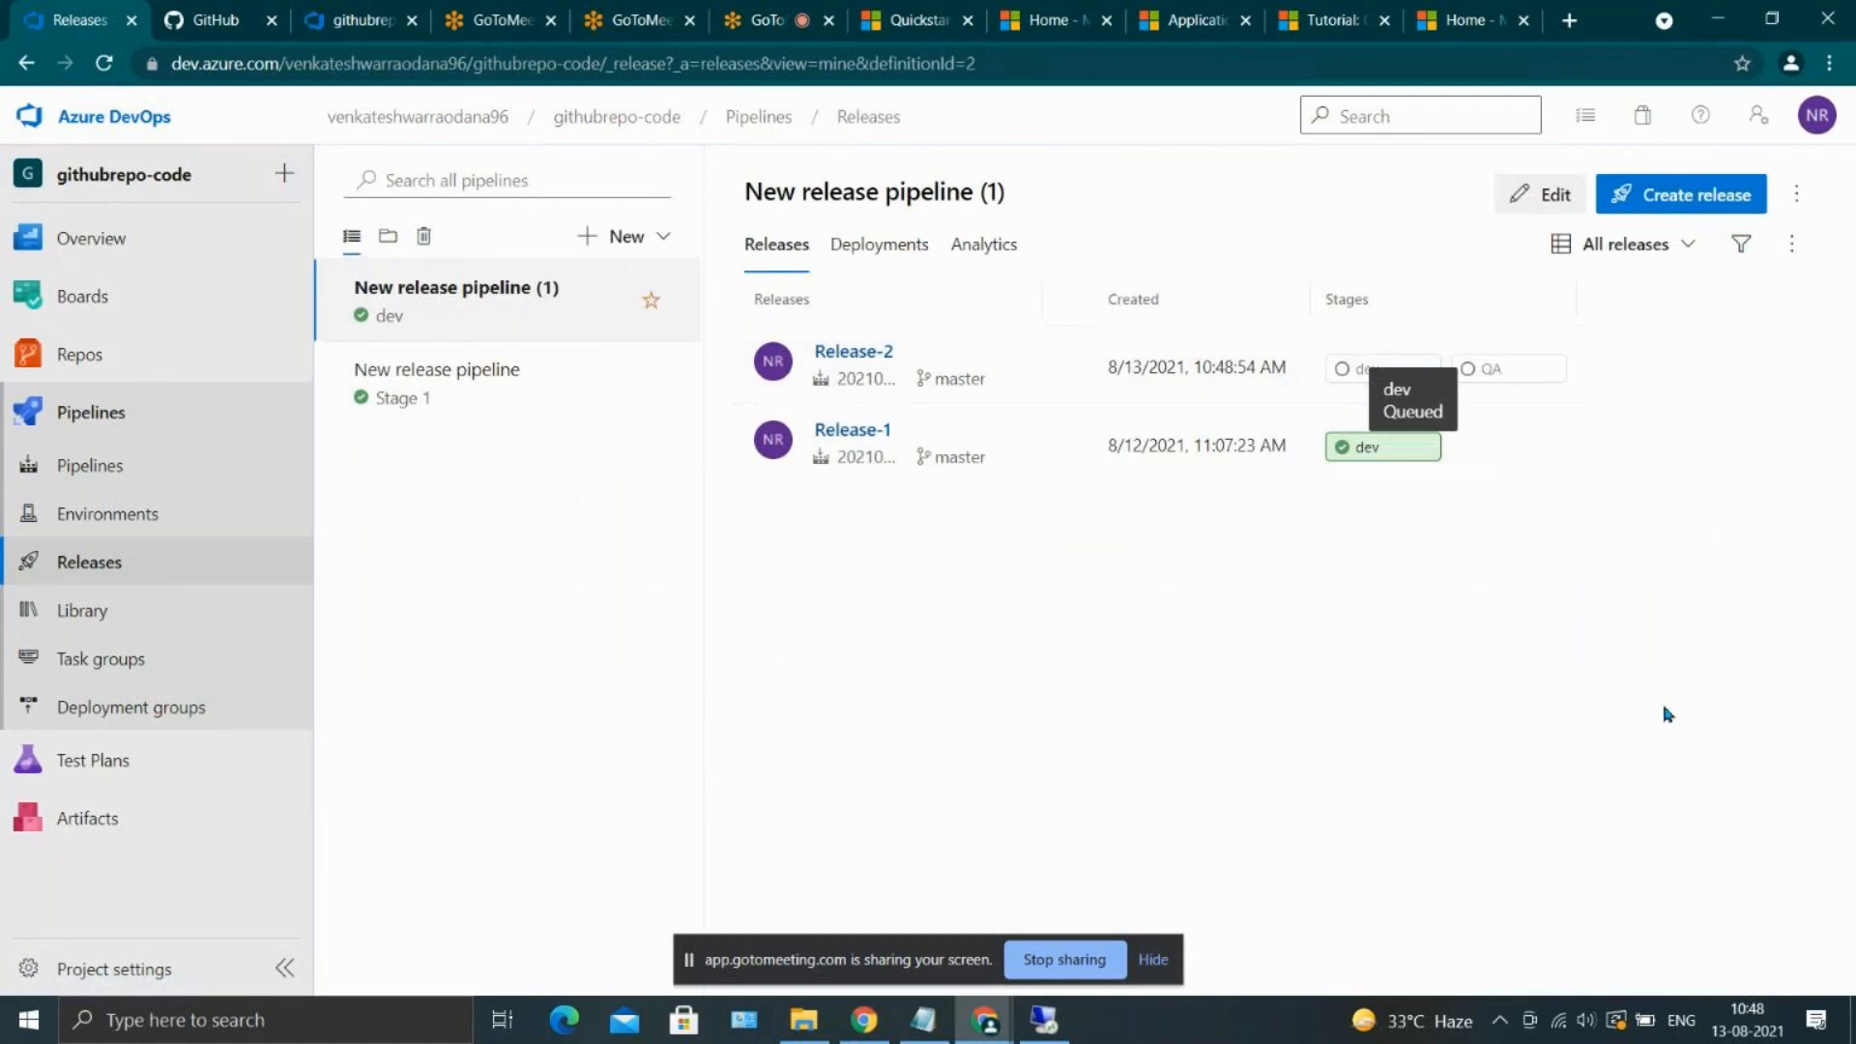
left_click(828, 353)
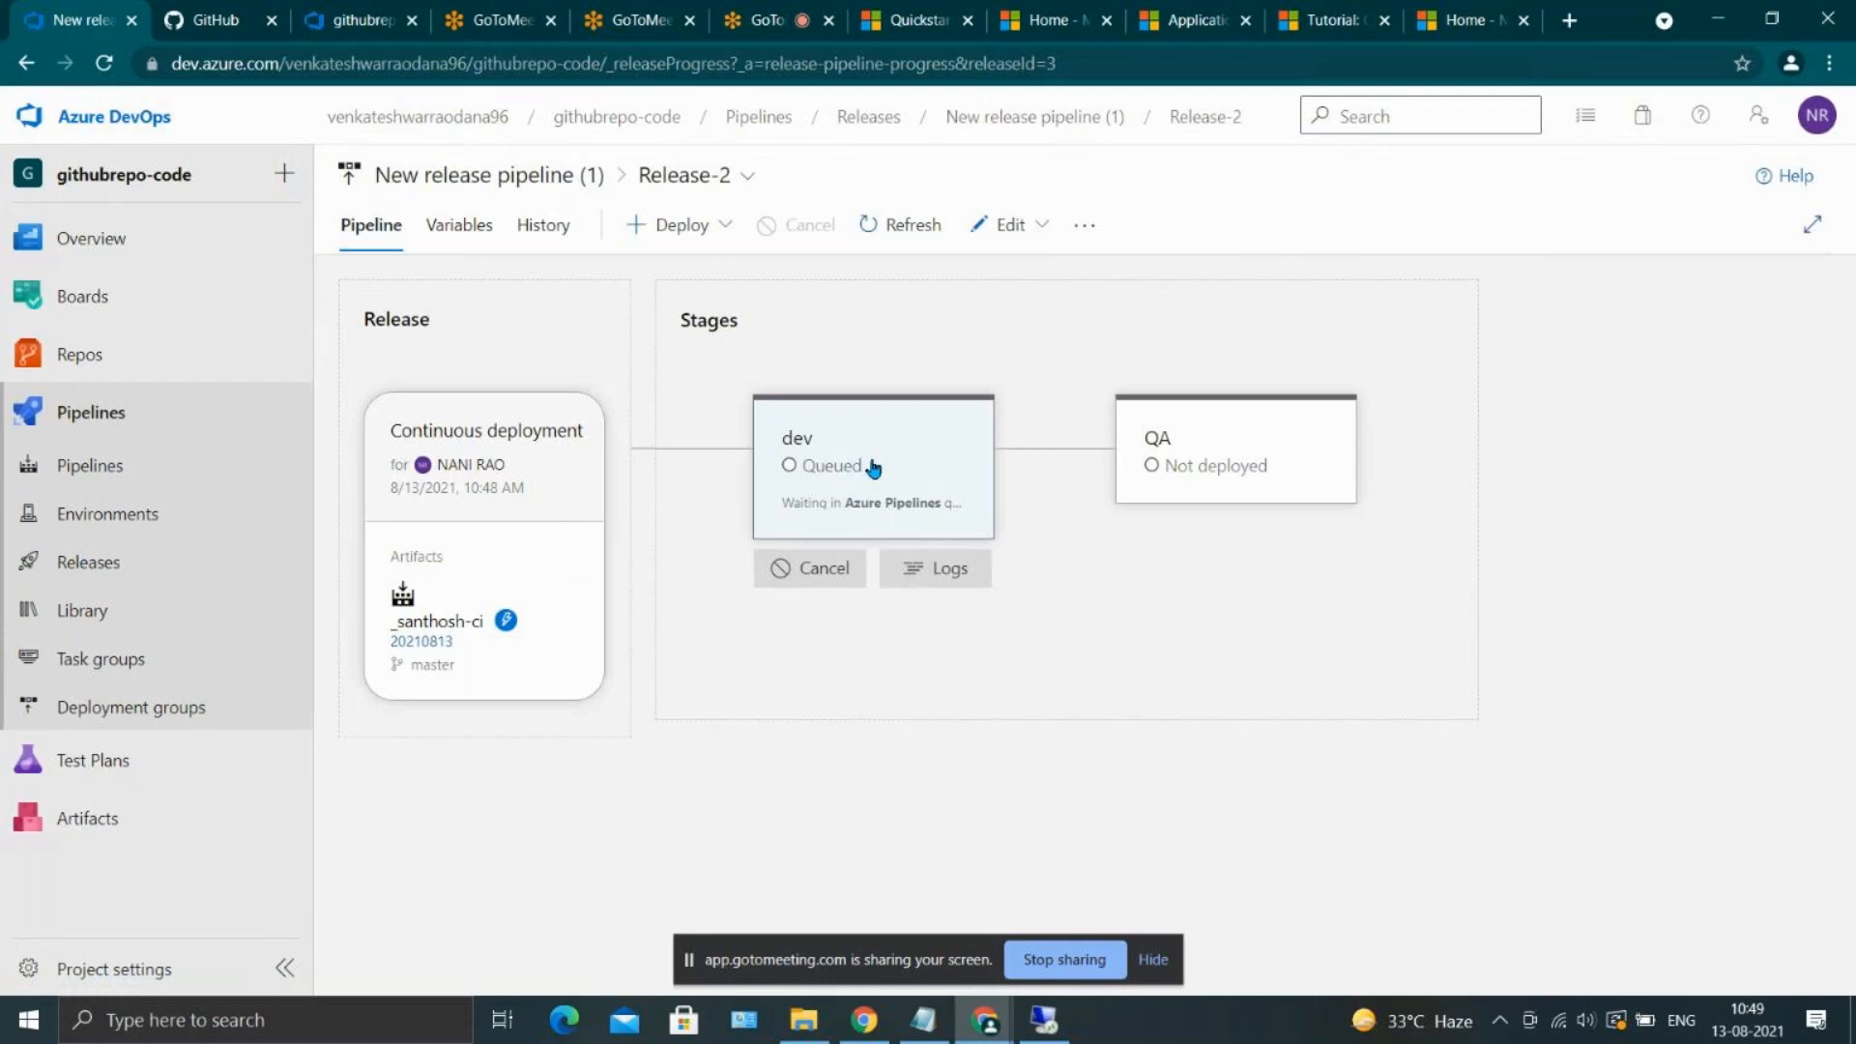
mouse_move(512, 621)
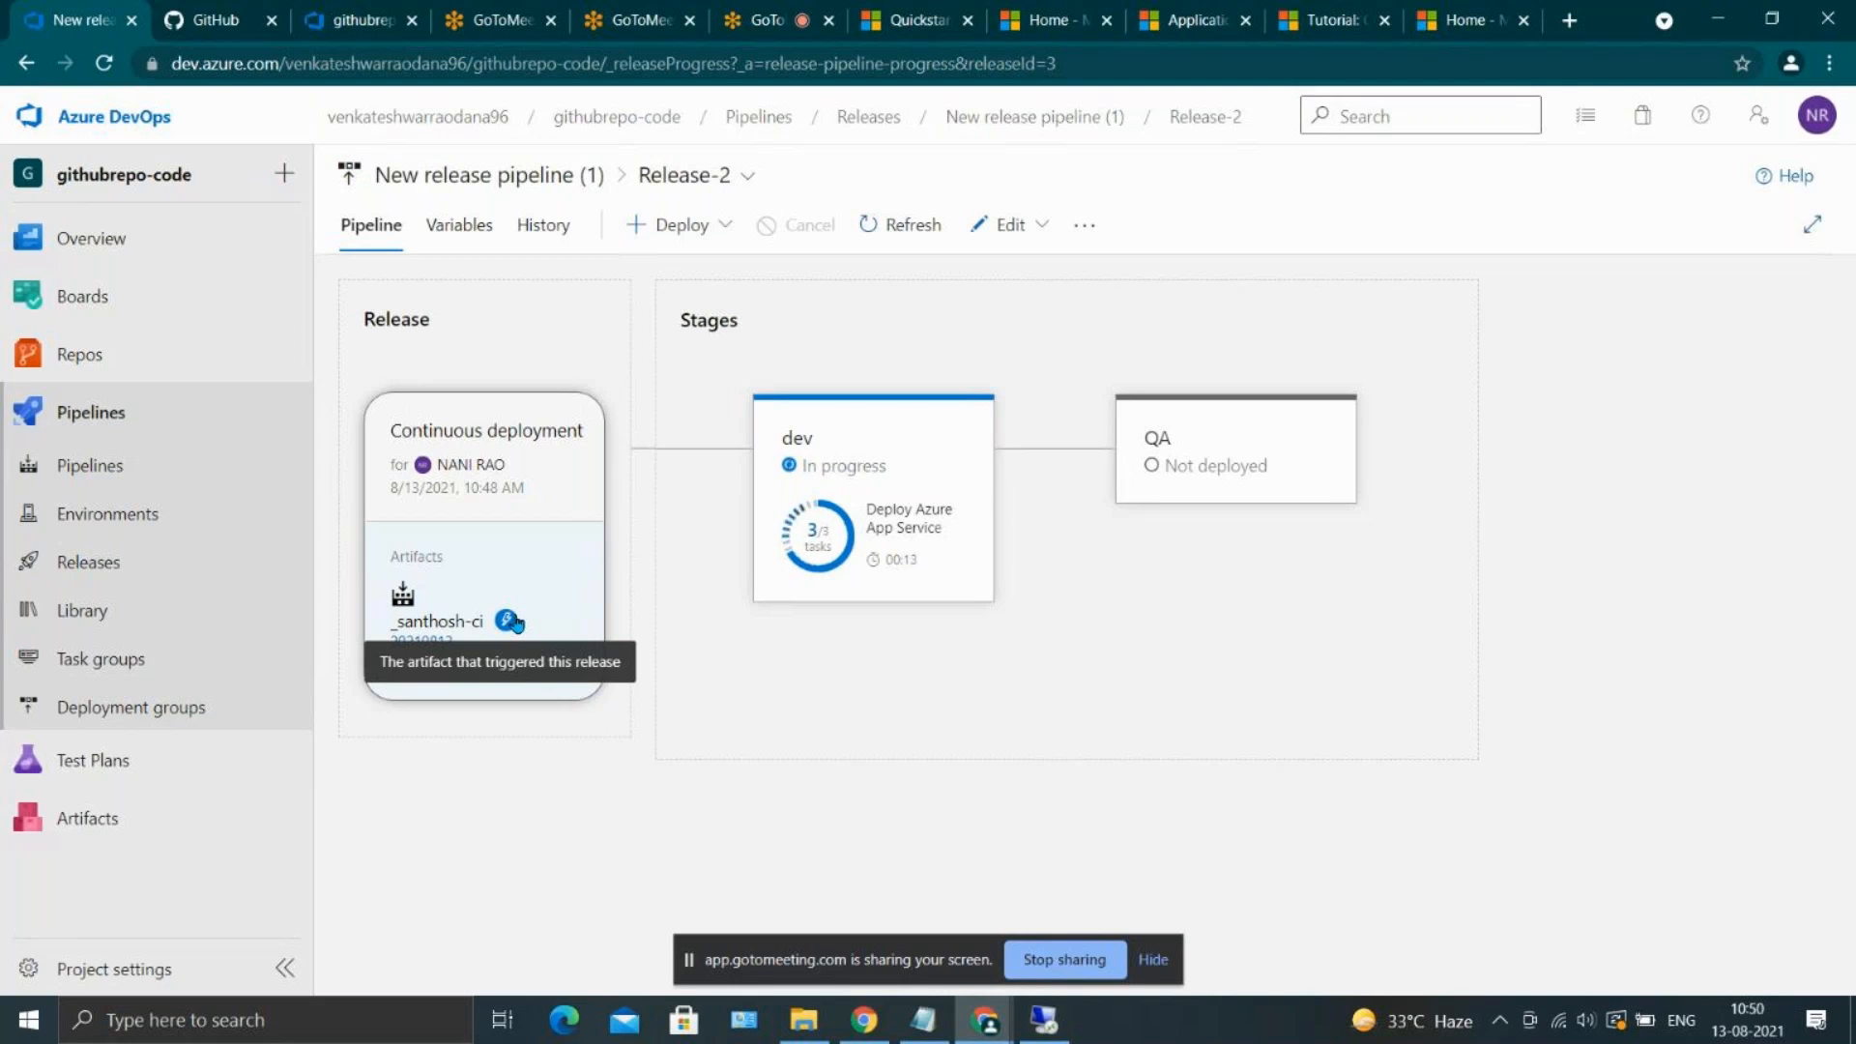
mouse_move(878, 406)
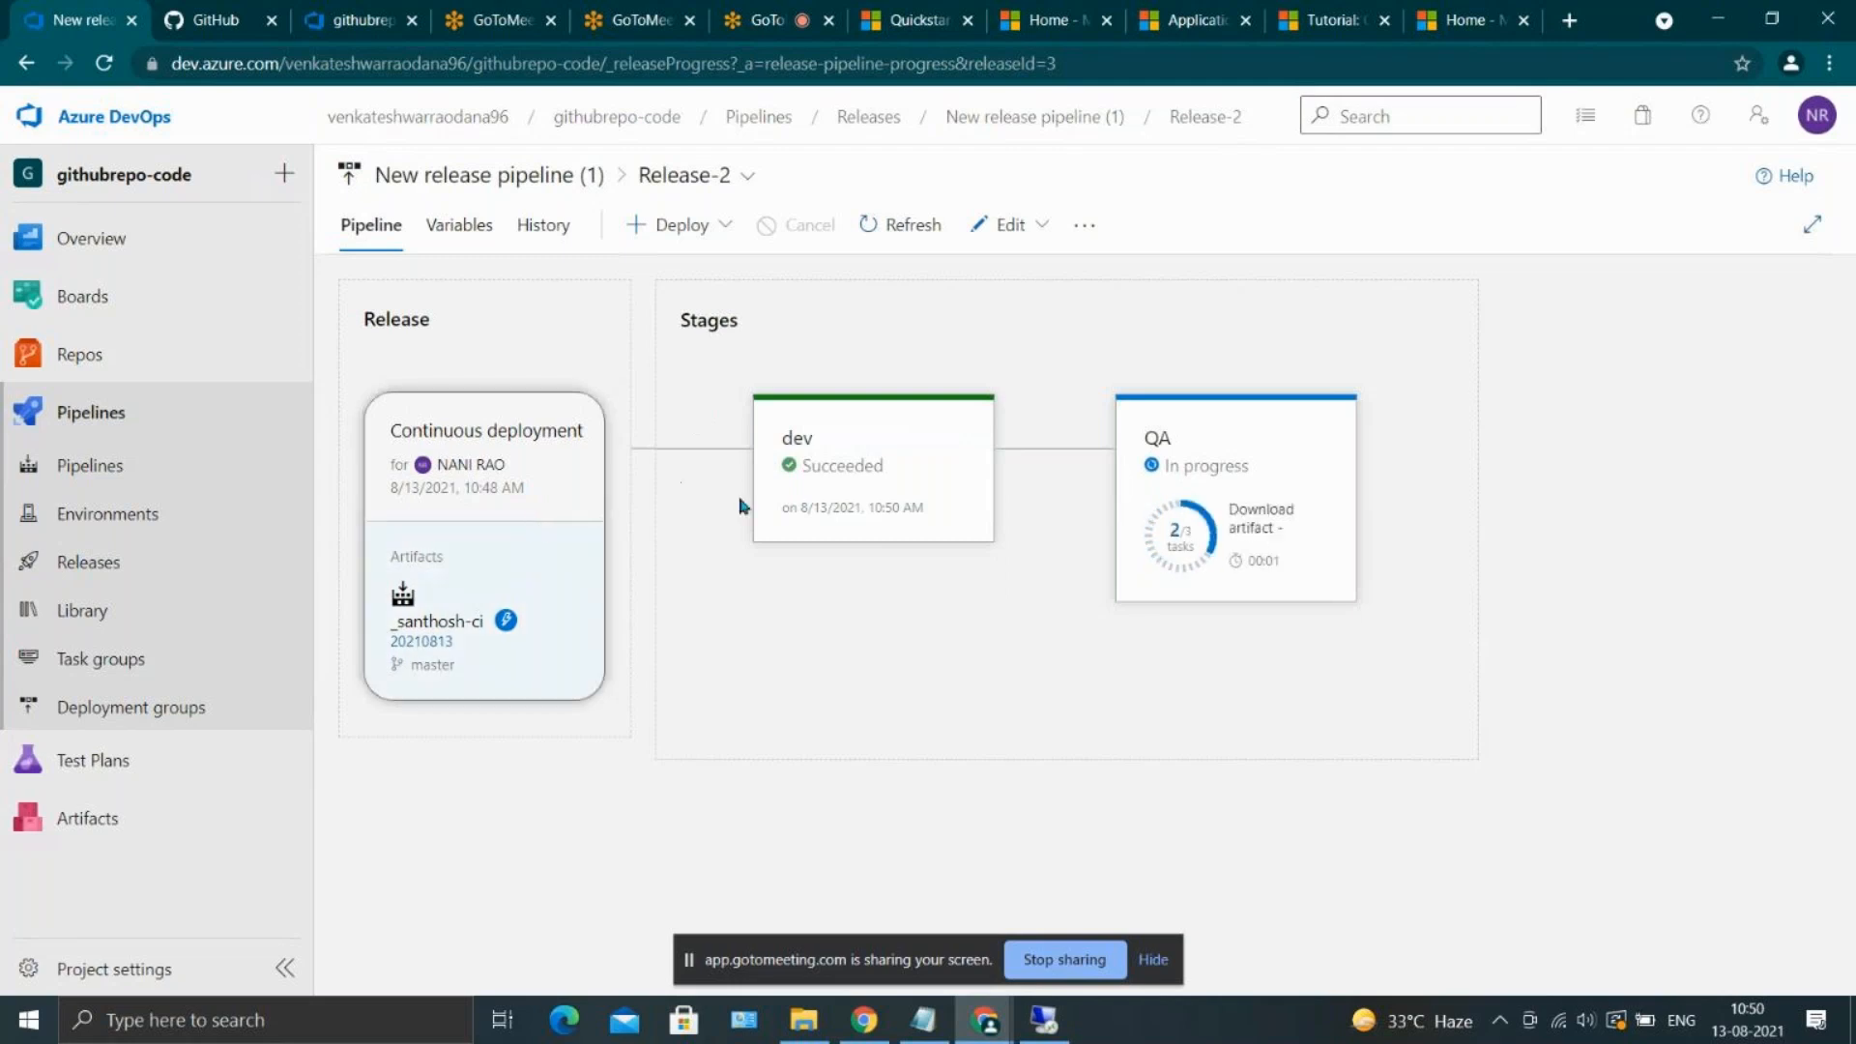
mouse_move(875, 513)
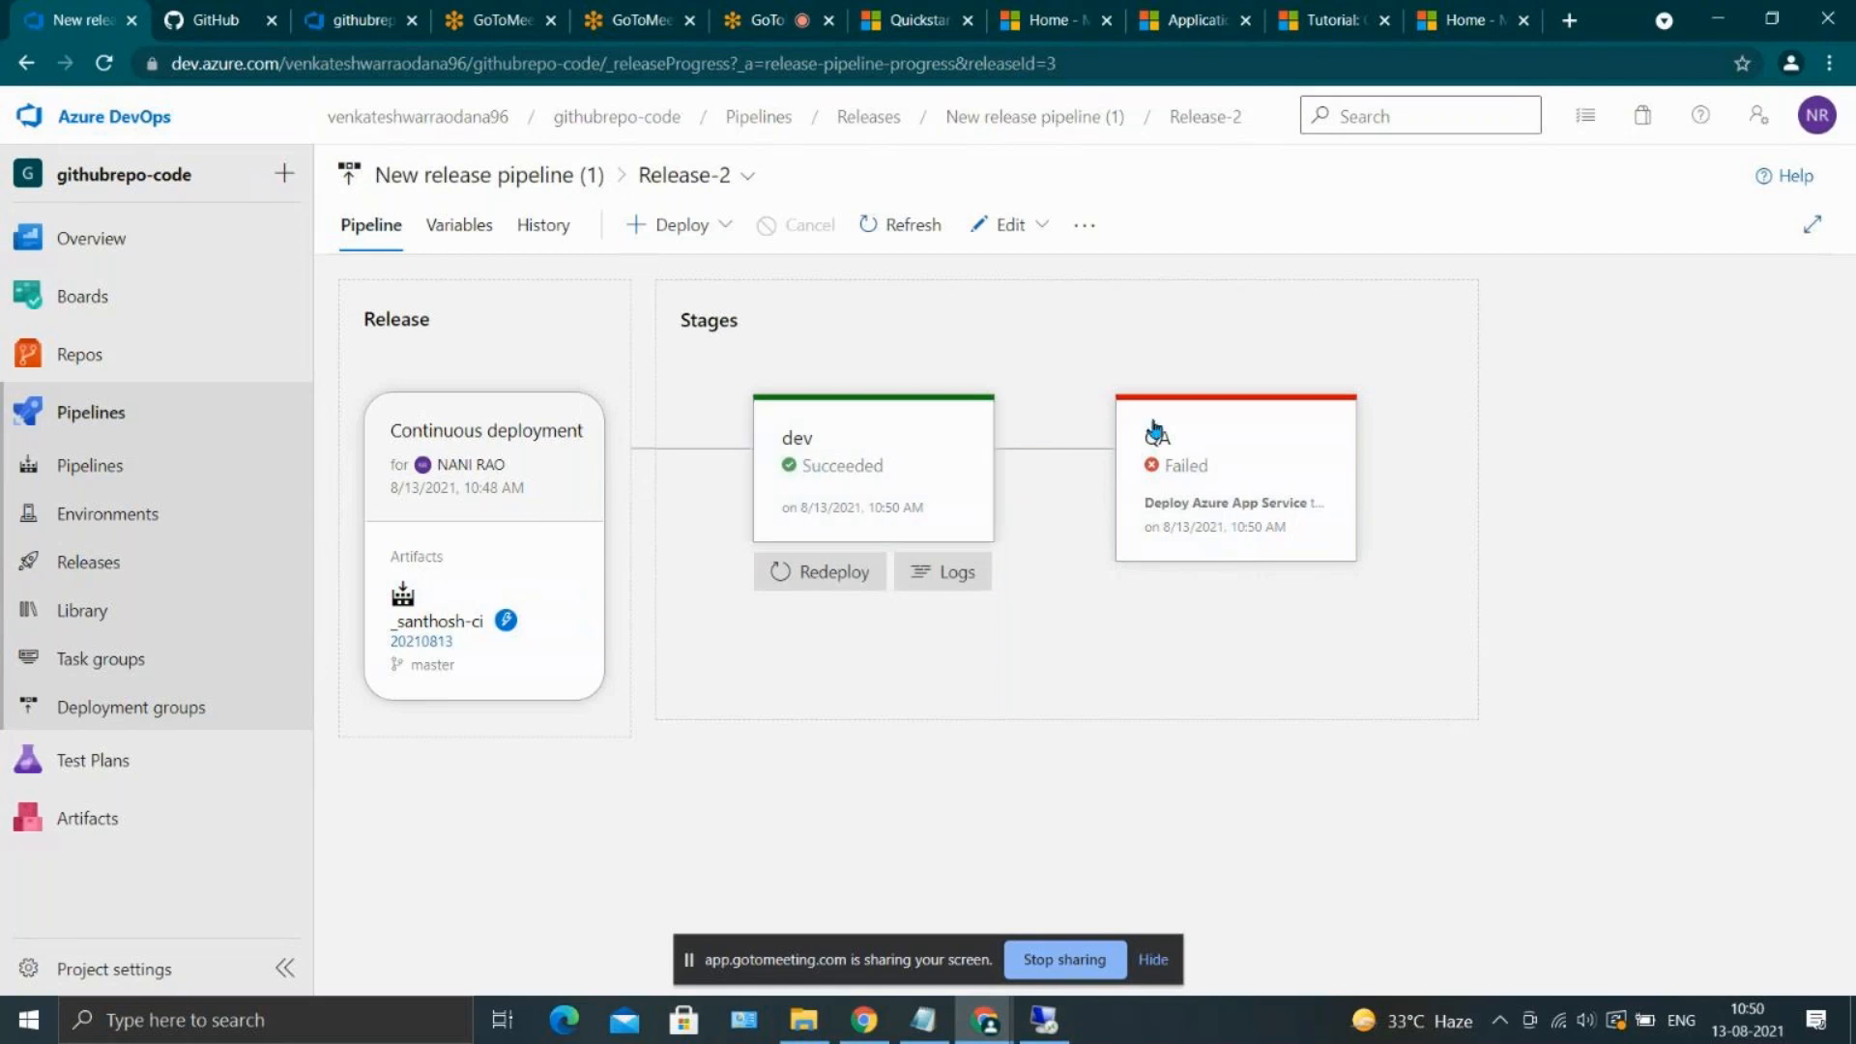
mouse_move(1231, 445)
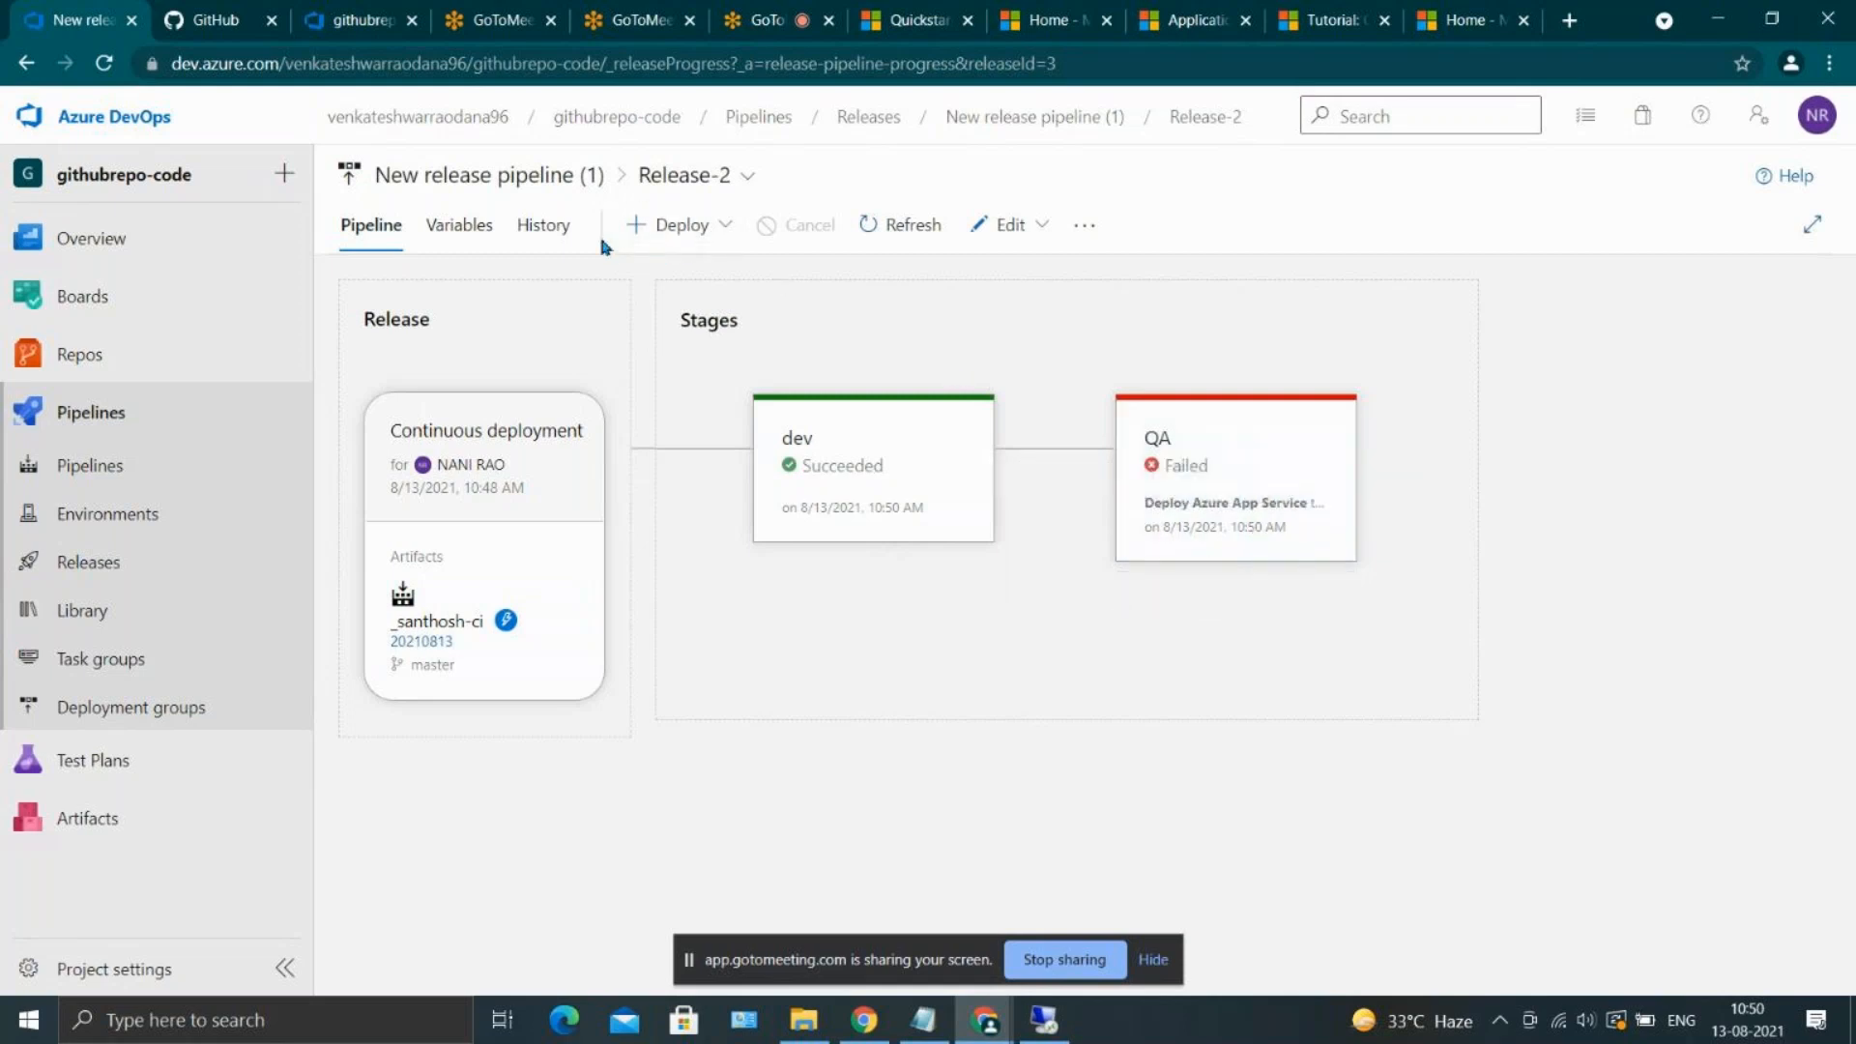
Open Release-2 for editing and bring up the package settings of the QA stage's Deploy Azure App Service task
left_click(1009, 225)
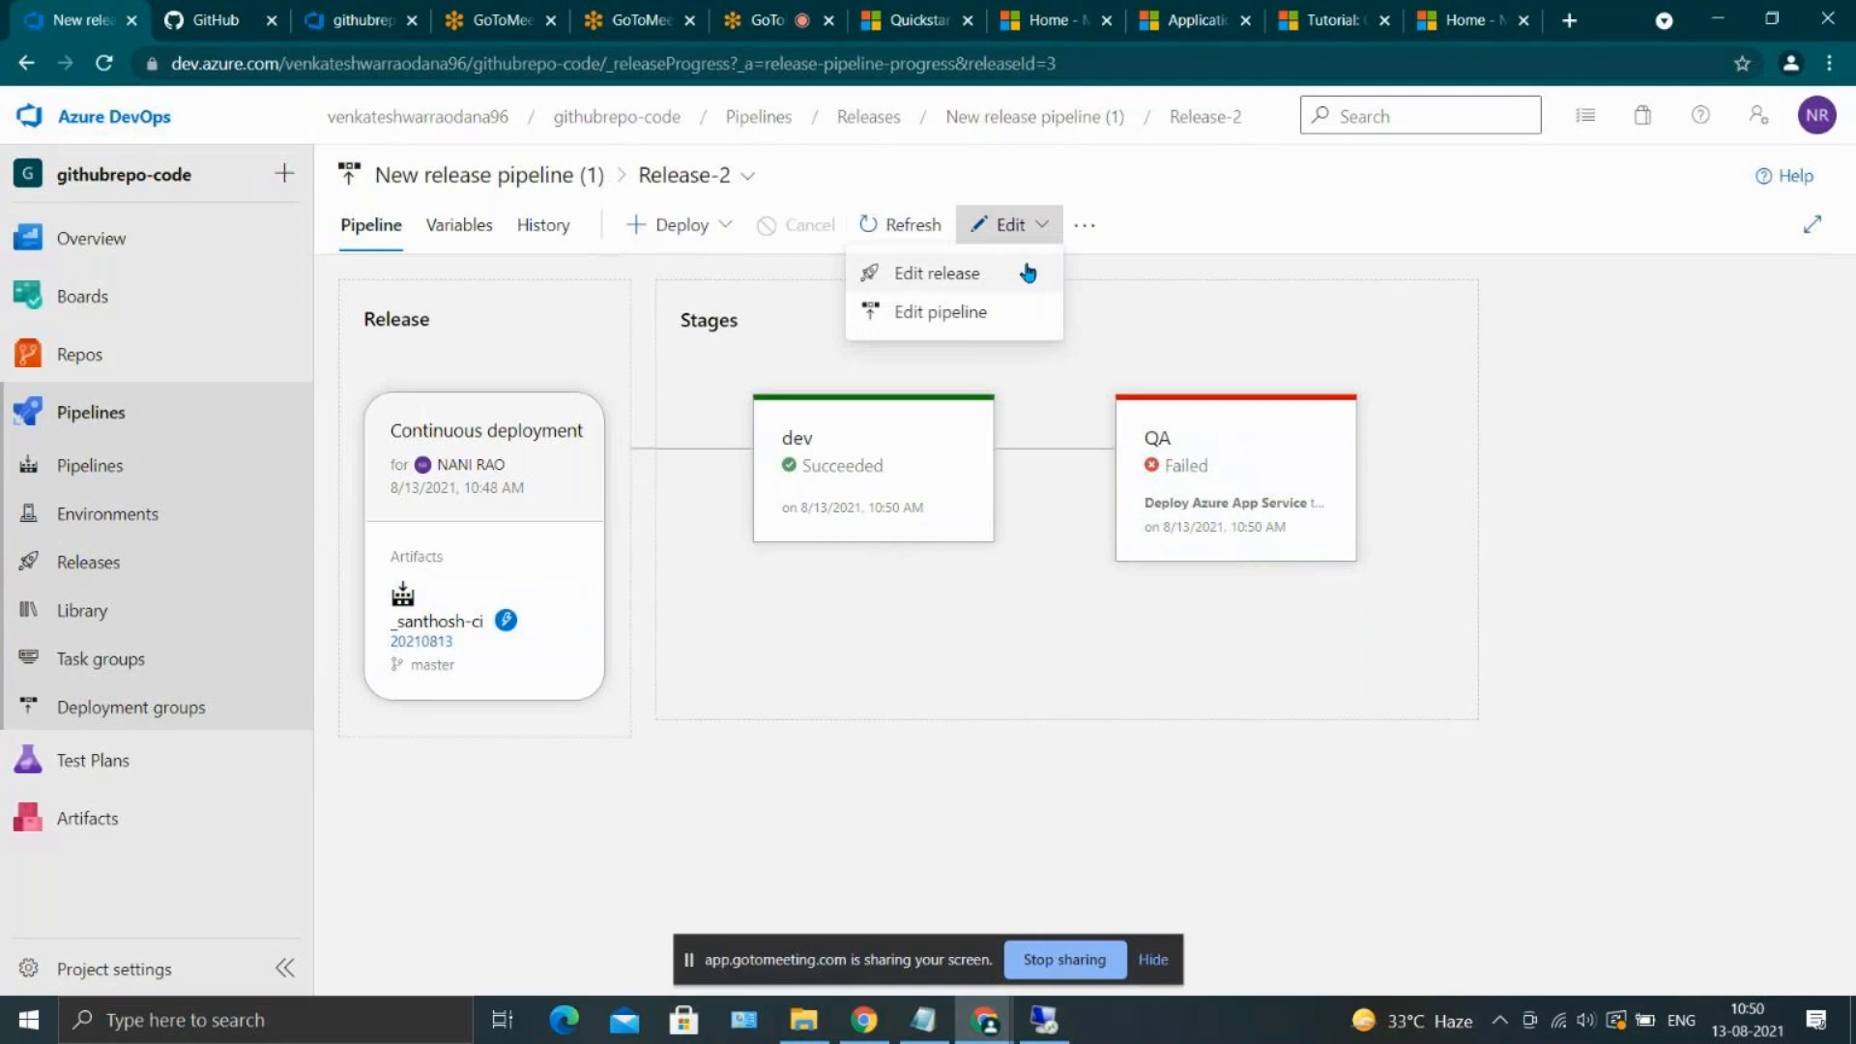
left_click(1028, 274)
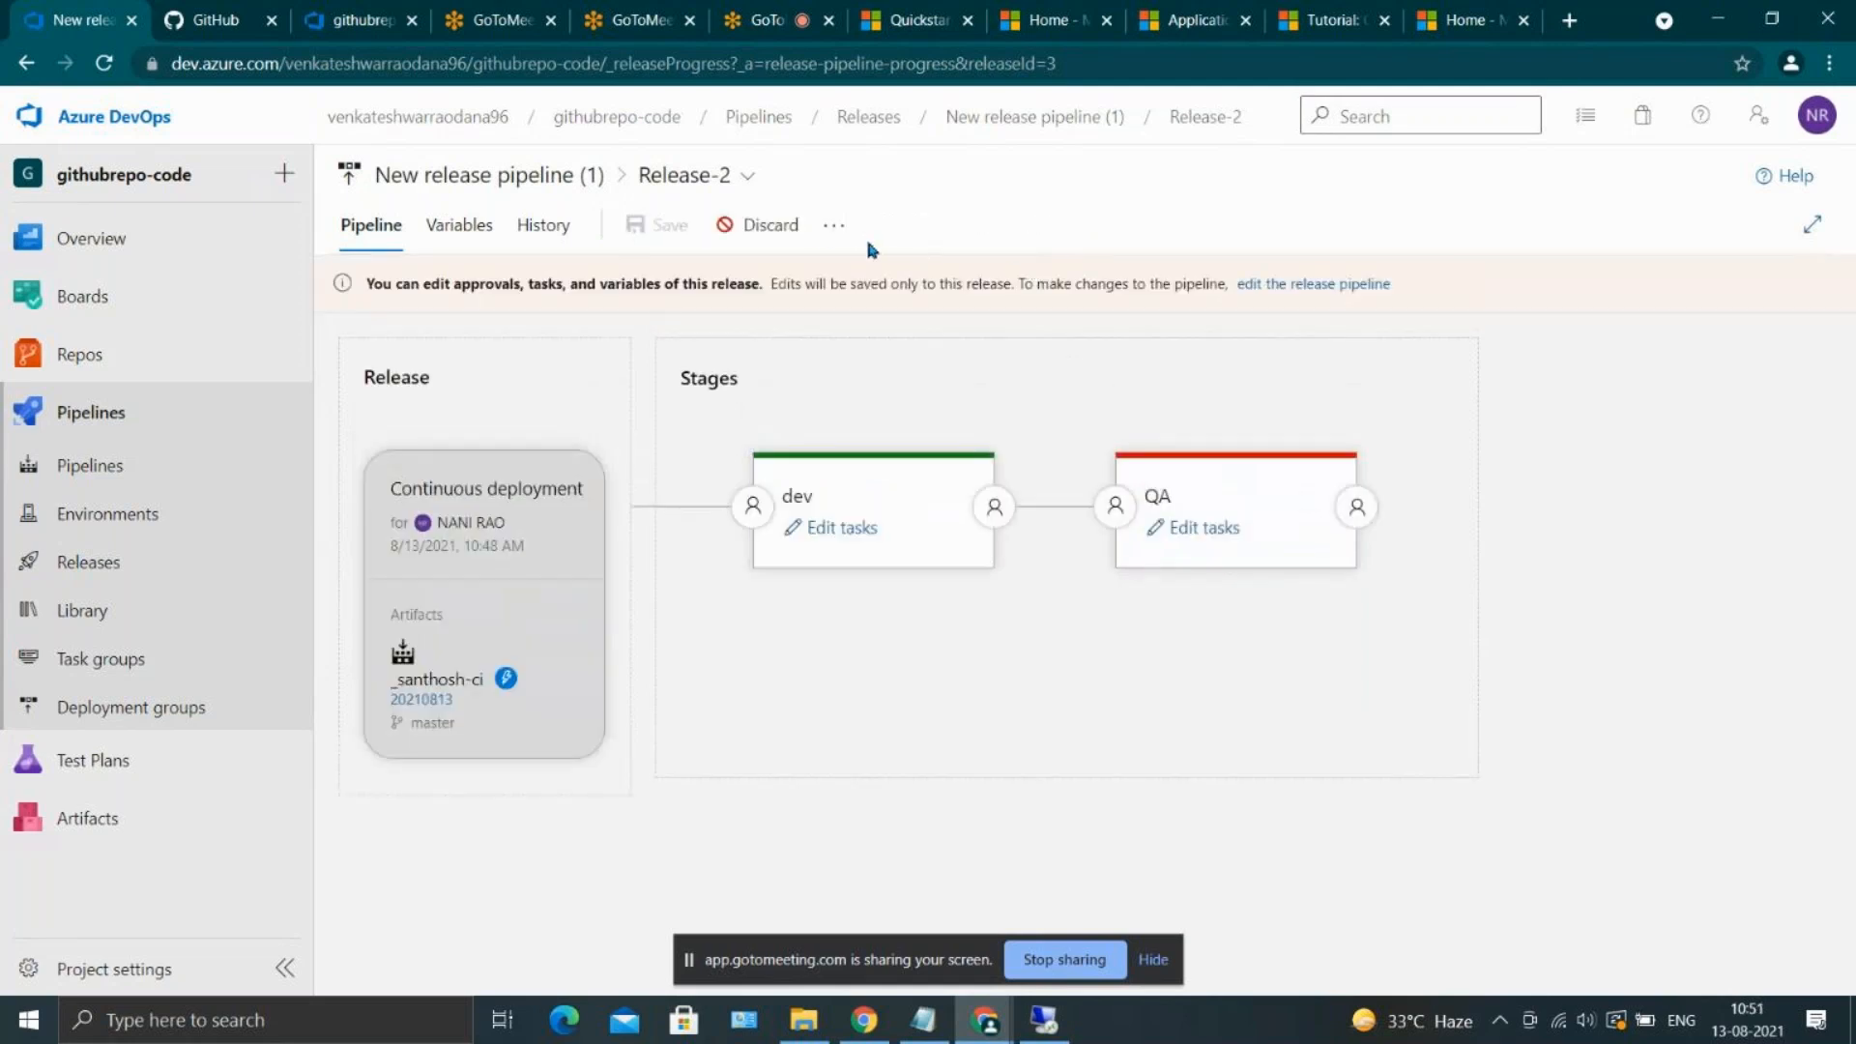
left_click(1161, 530)
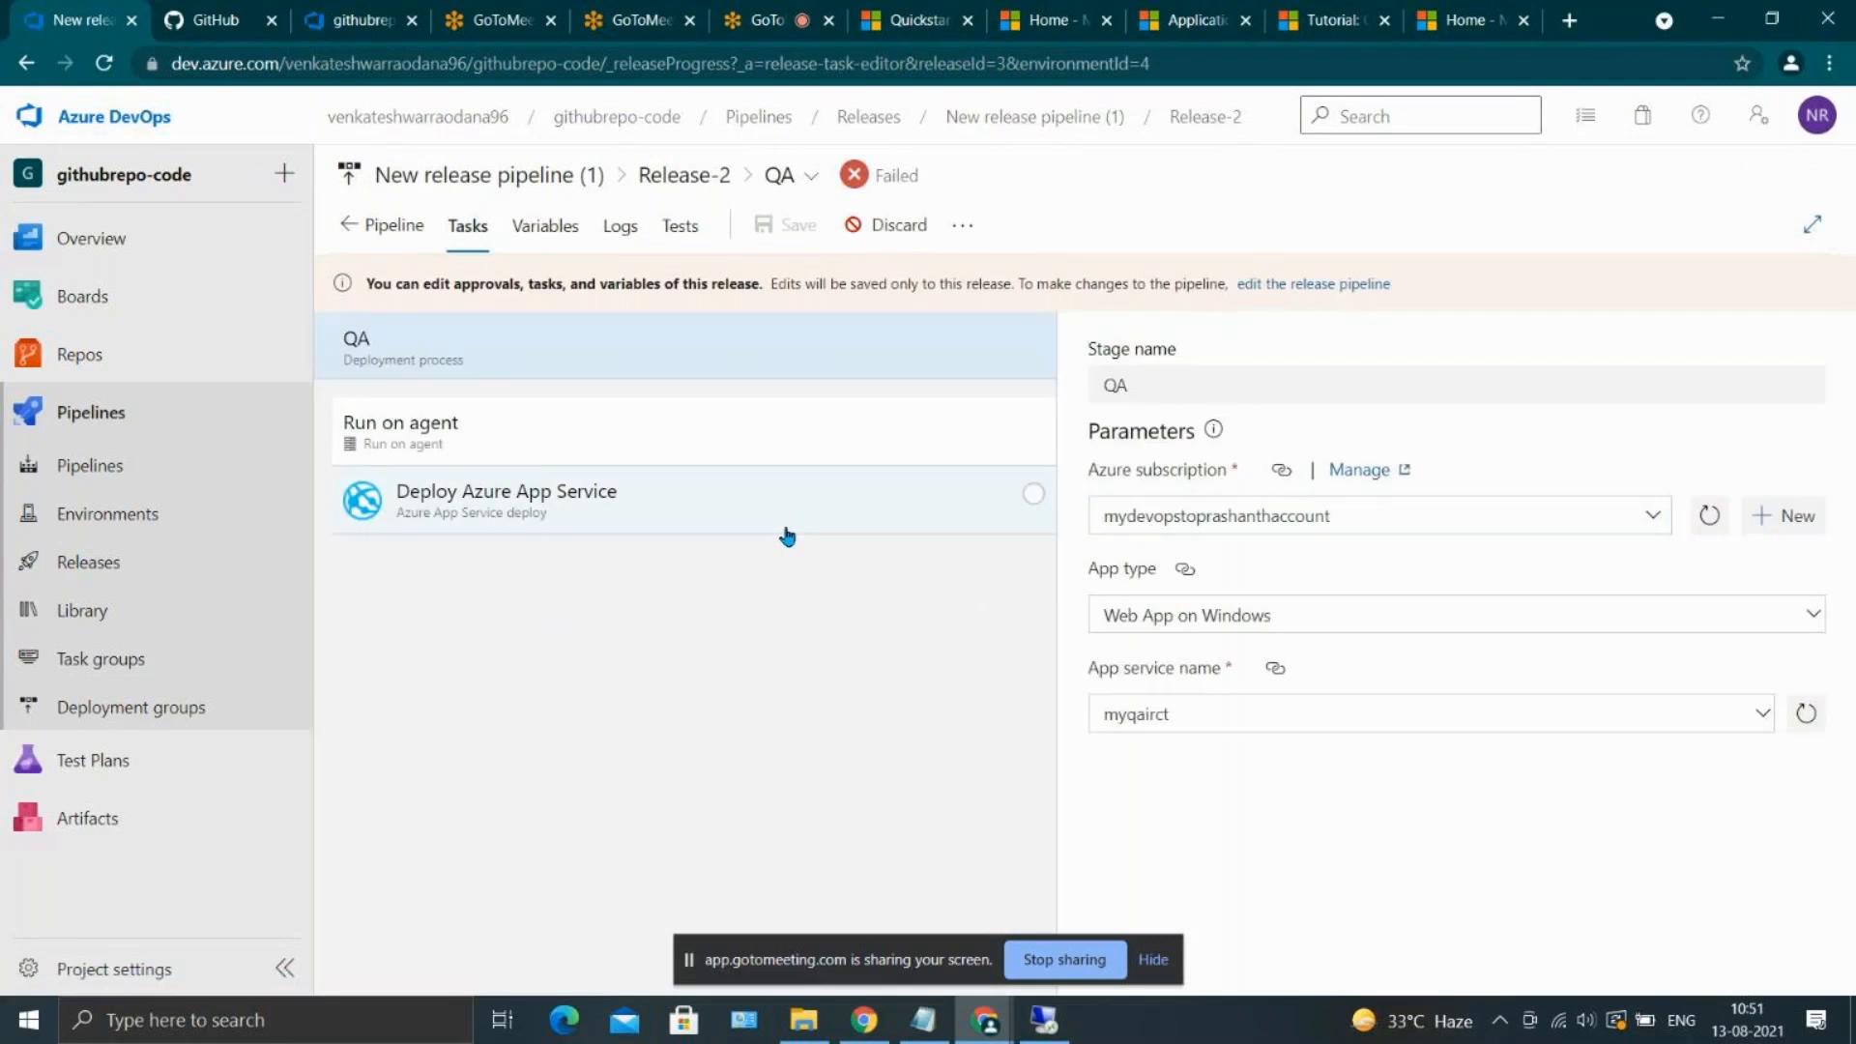
left_click(788, 534)
scroll(1300, 665, "down", 2)
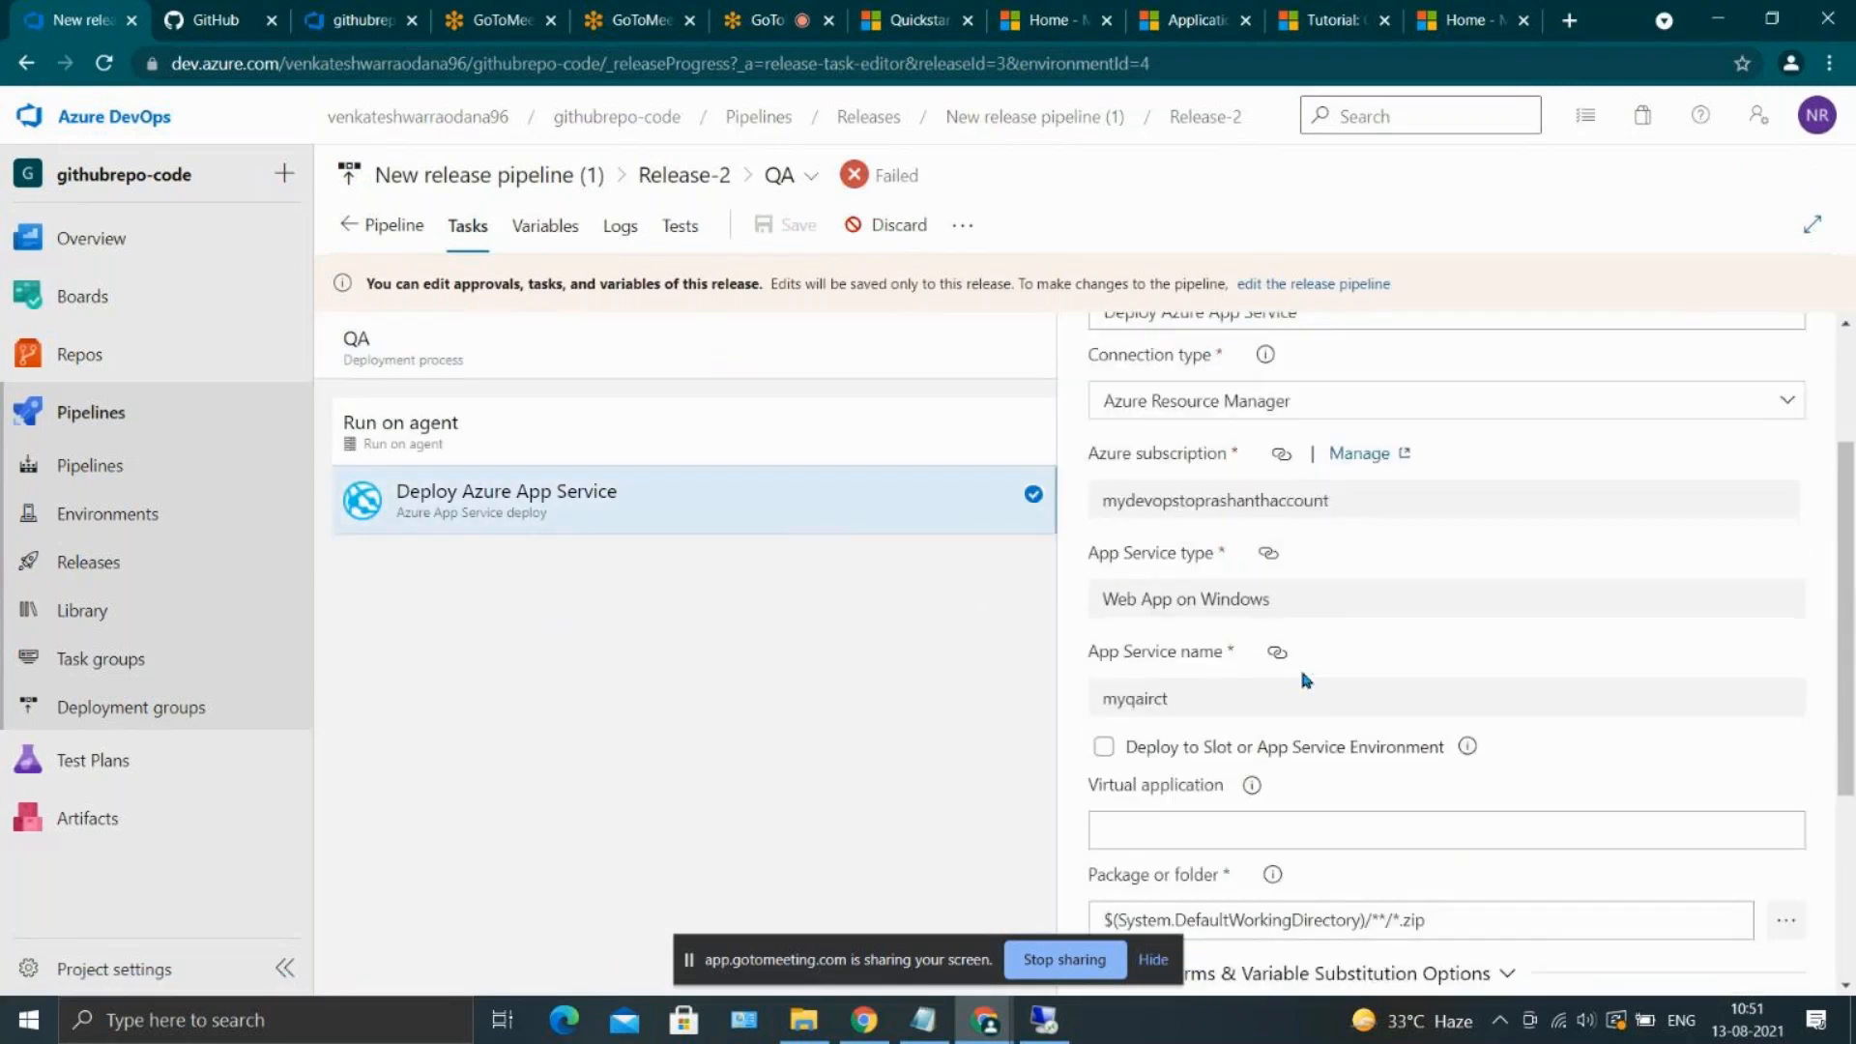
scroll(1305, 679, "down", 3)
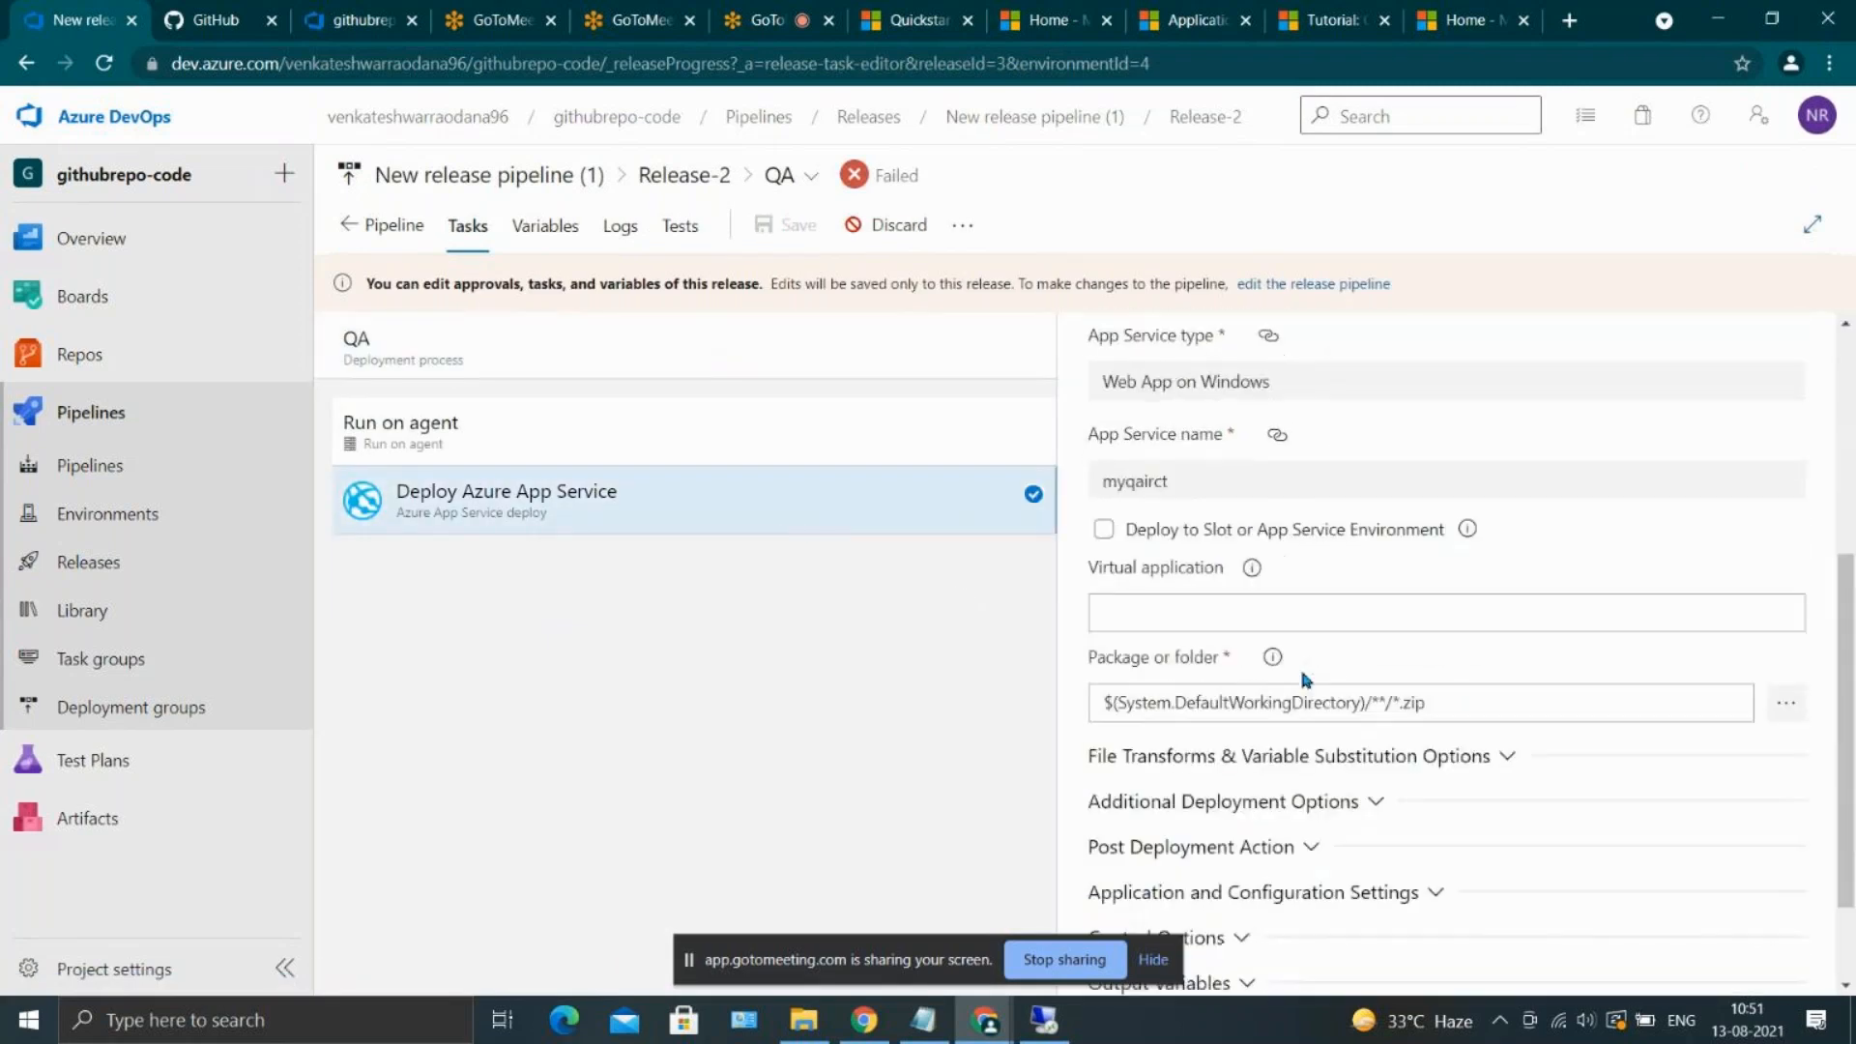
Set the QA deployment task's package or folder to $(System.DefaultWorkingDirectory)/**/ and save the release
left_click(1452, 690)
key("BackSpace")
key("BackSpace")
key("BackSpace")
key("BackSpace")
key("BackSpace")
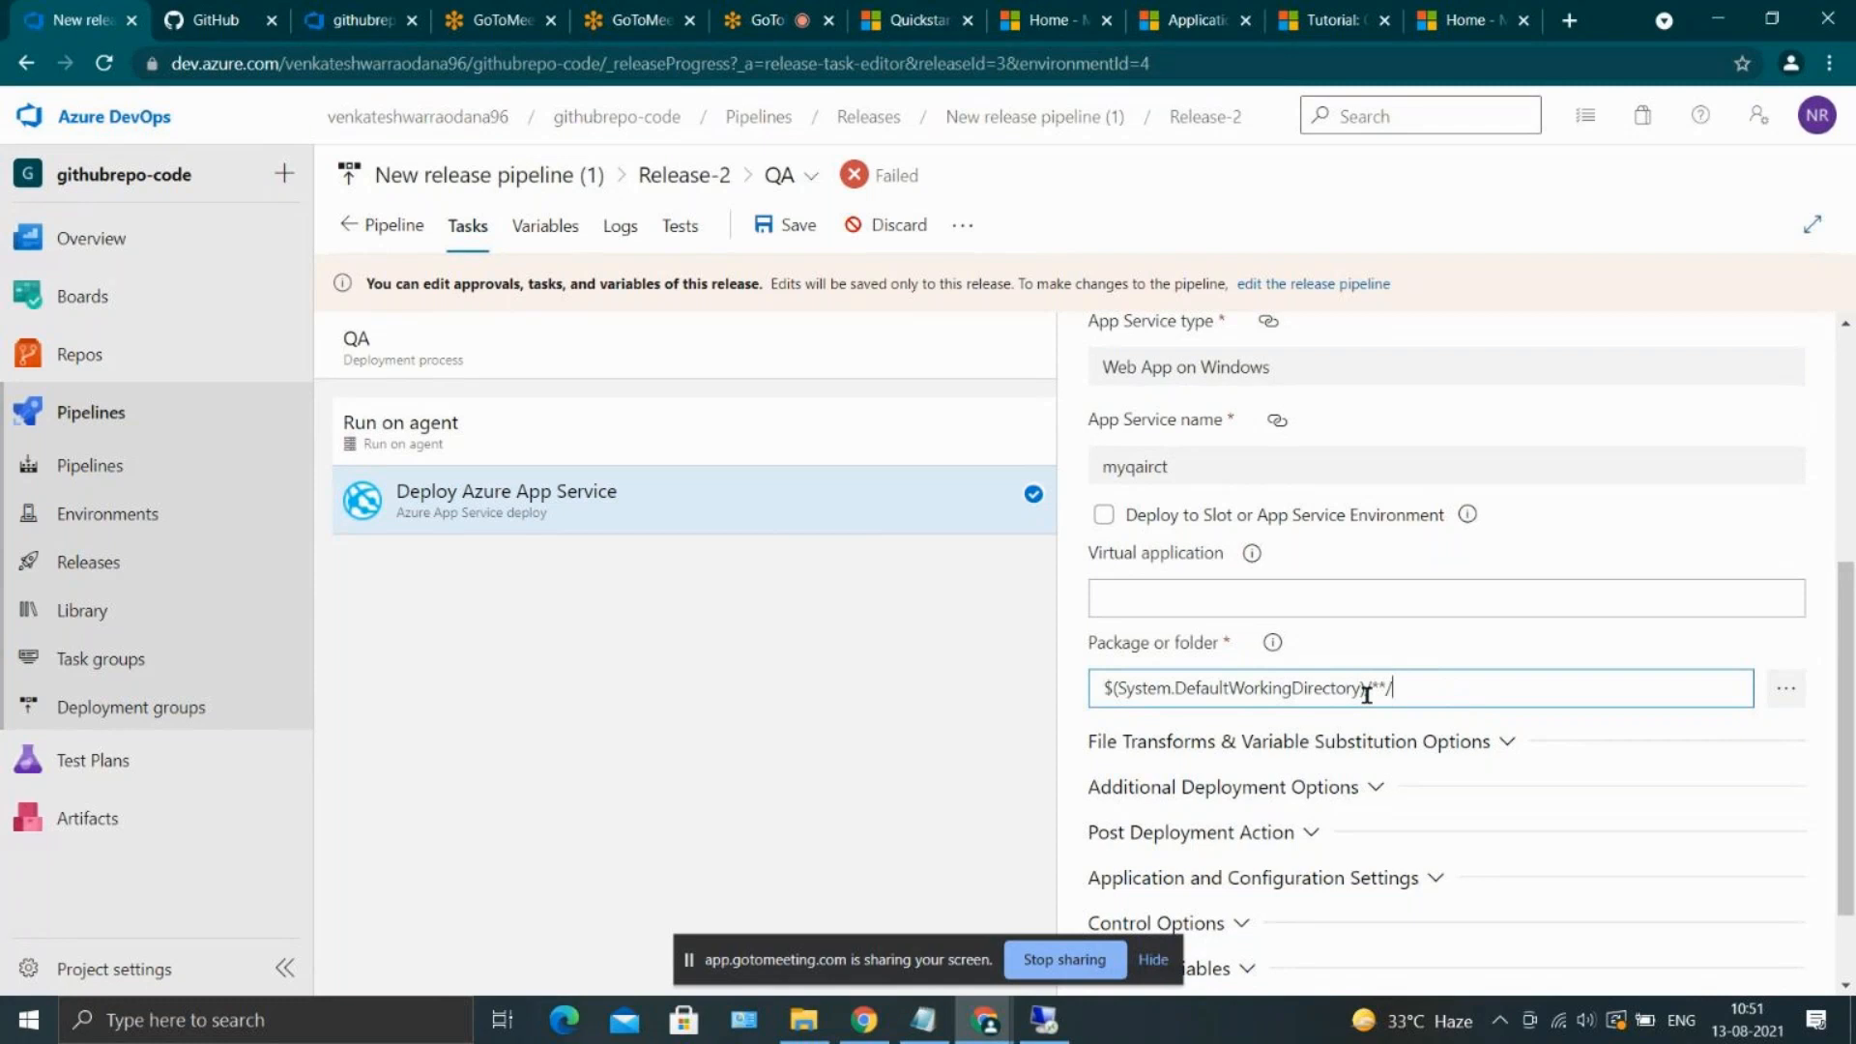
left_click_drag(1366, 692, 1080, 690)
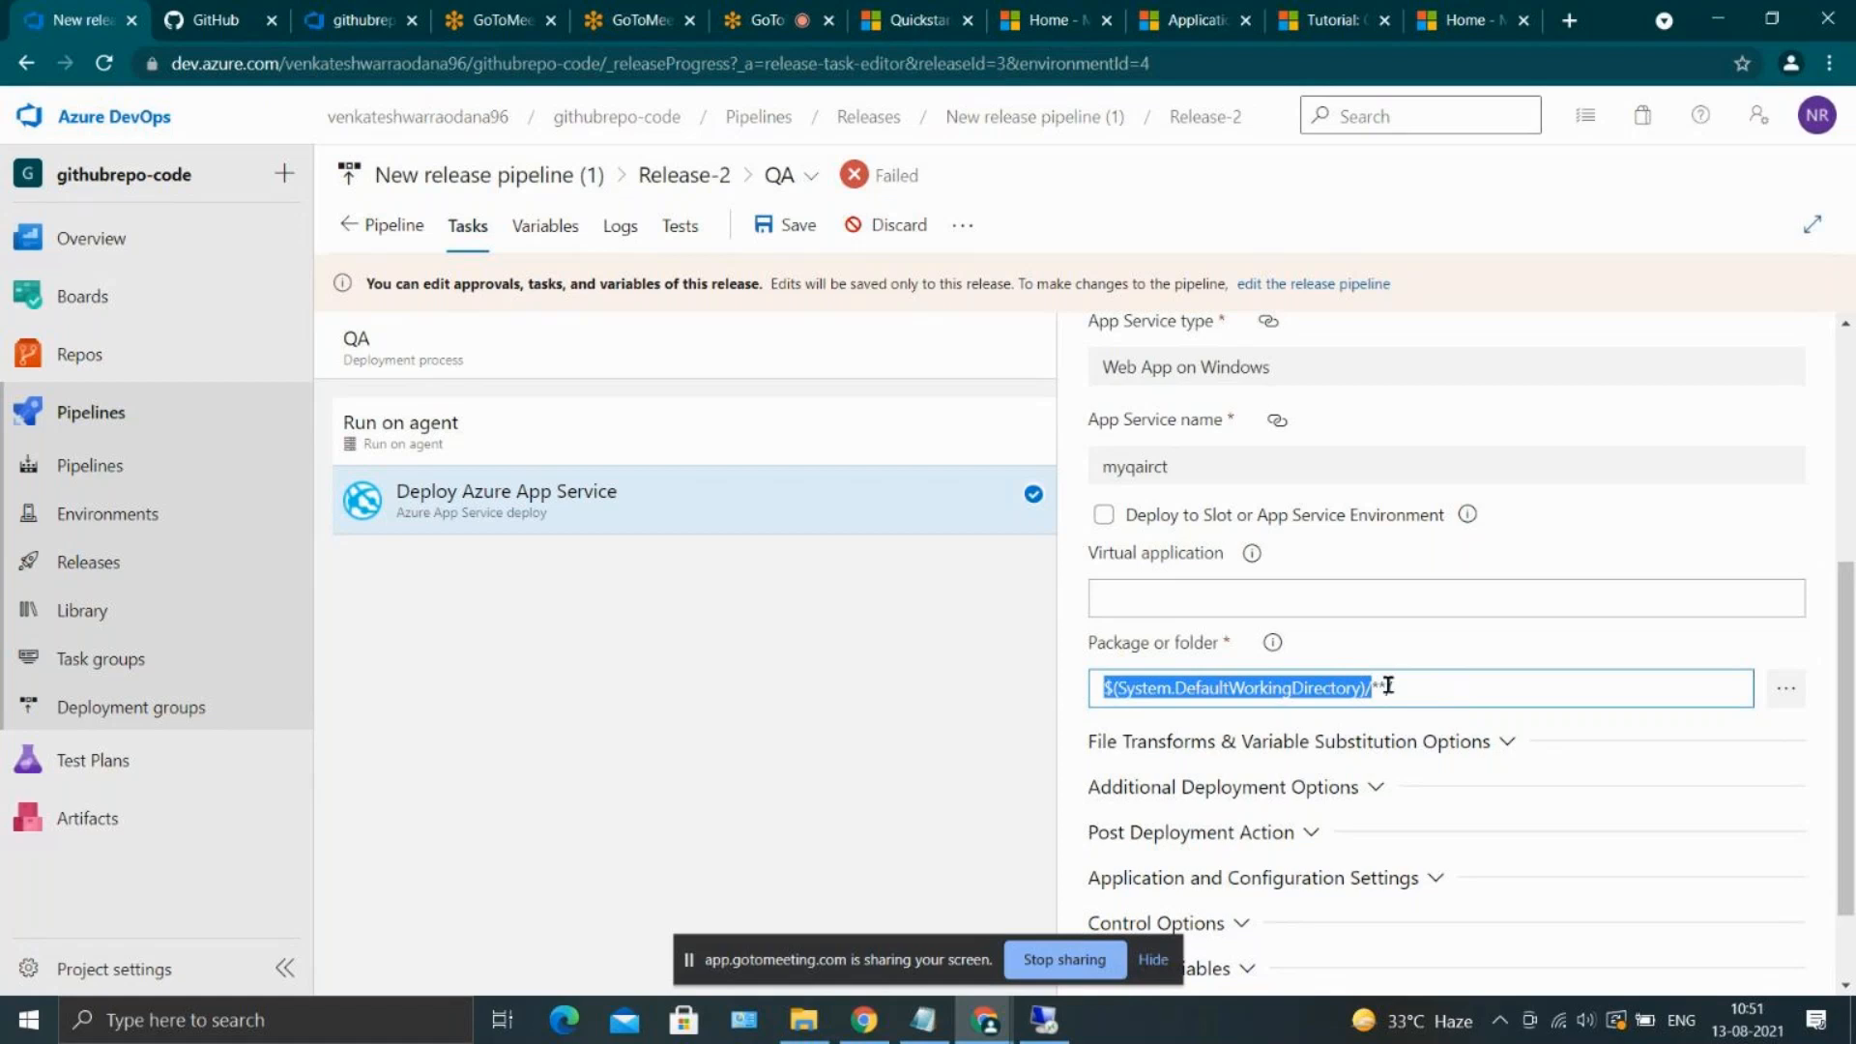
left_click(1388, 686)
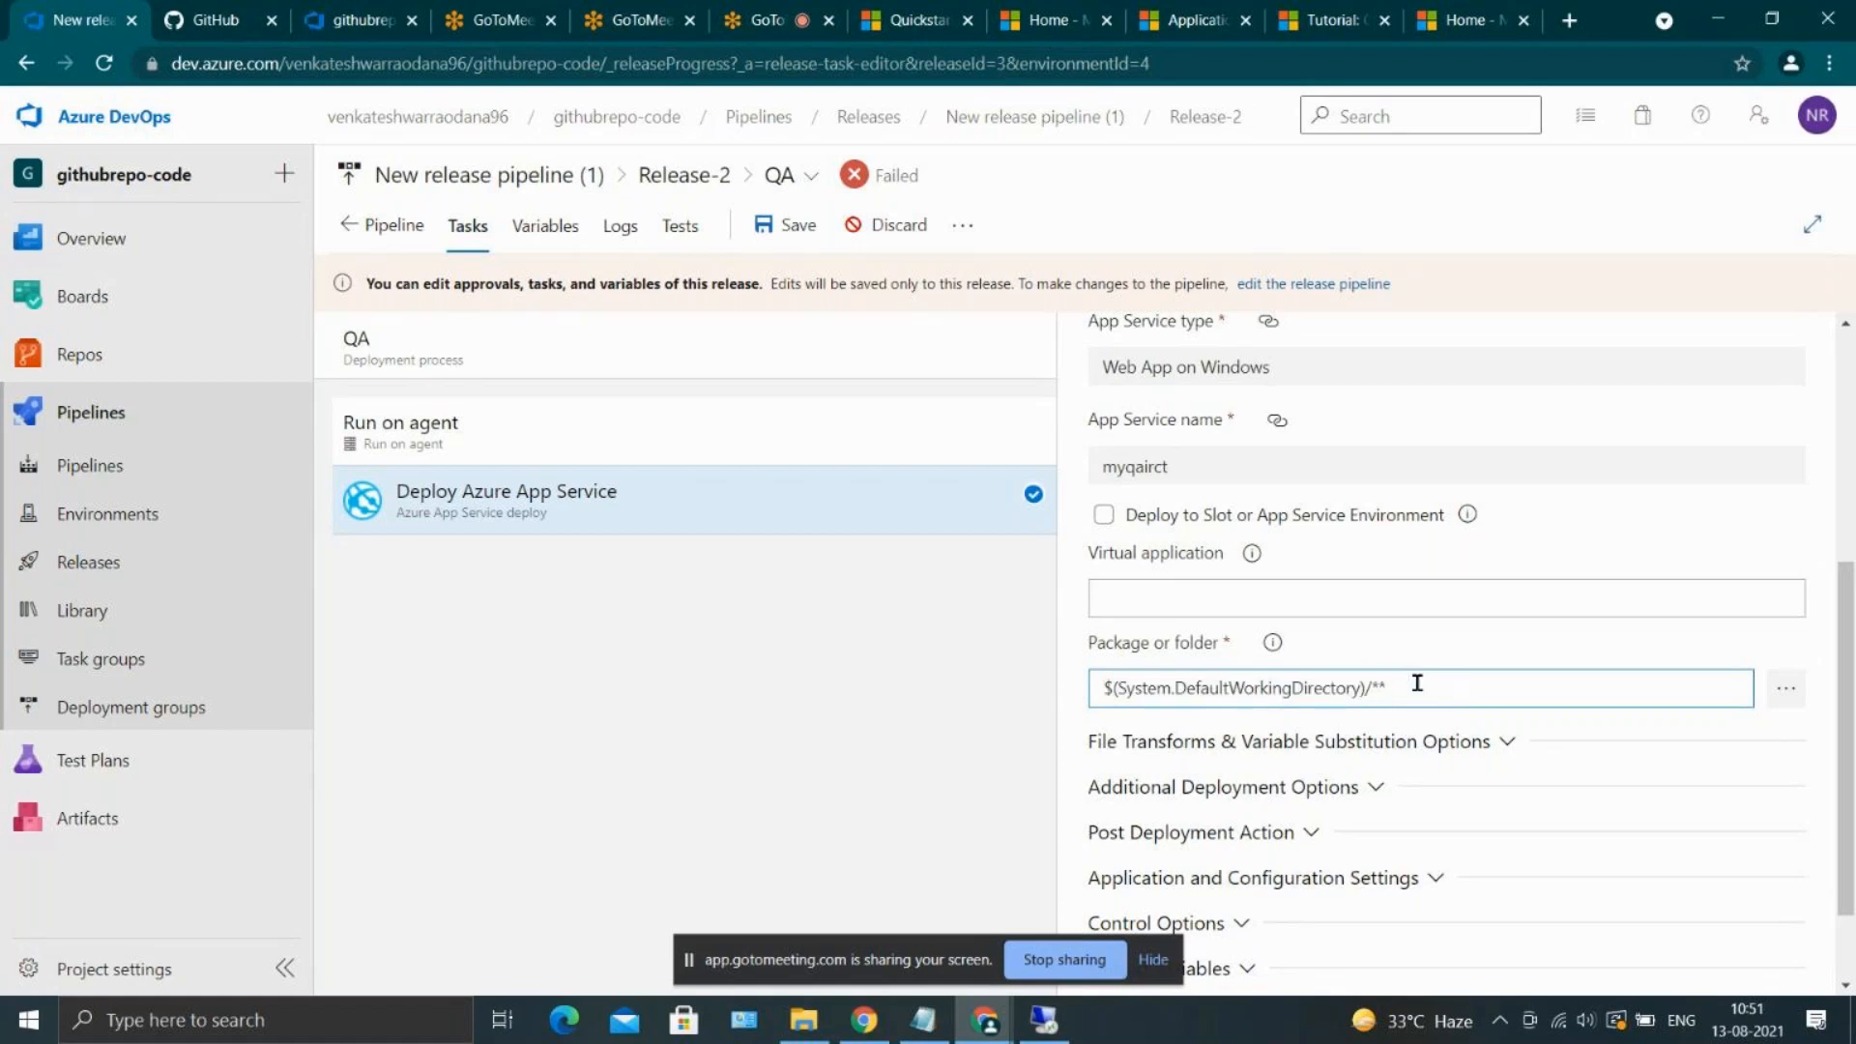
type("/")
double_click(1332, 690)
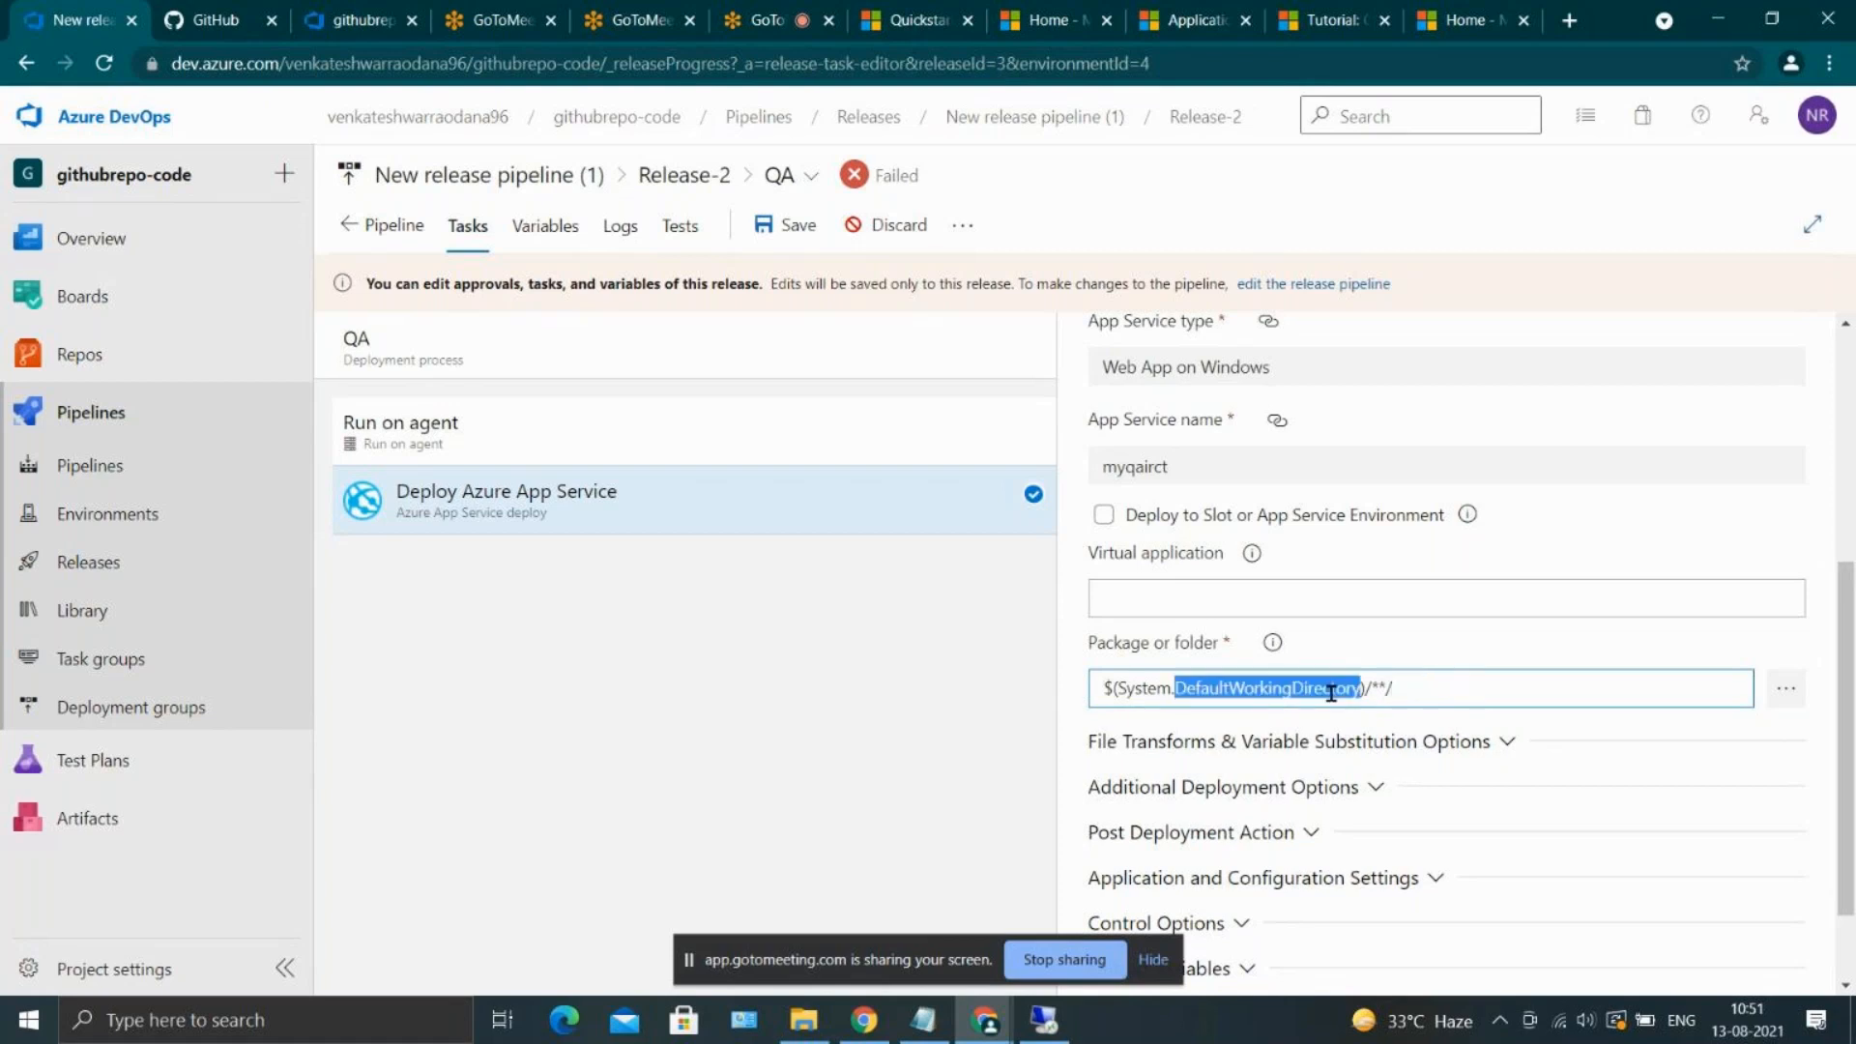
left_click(1385, 687)
type("*")
left_click(1404, 689)
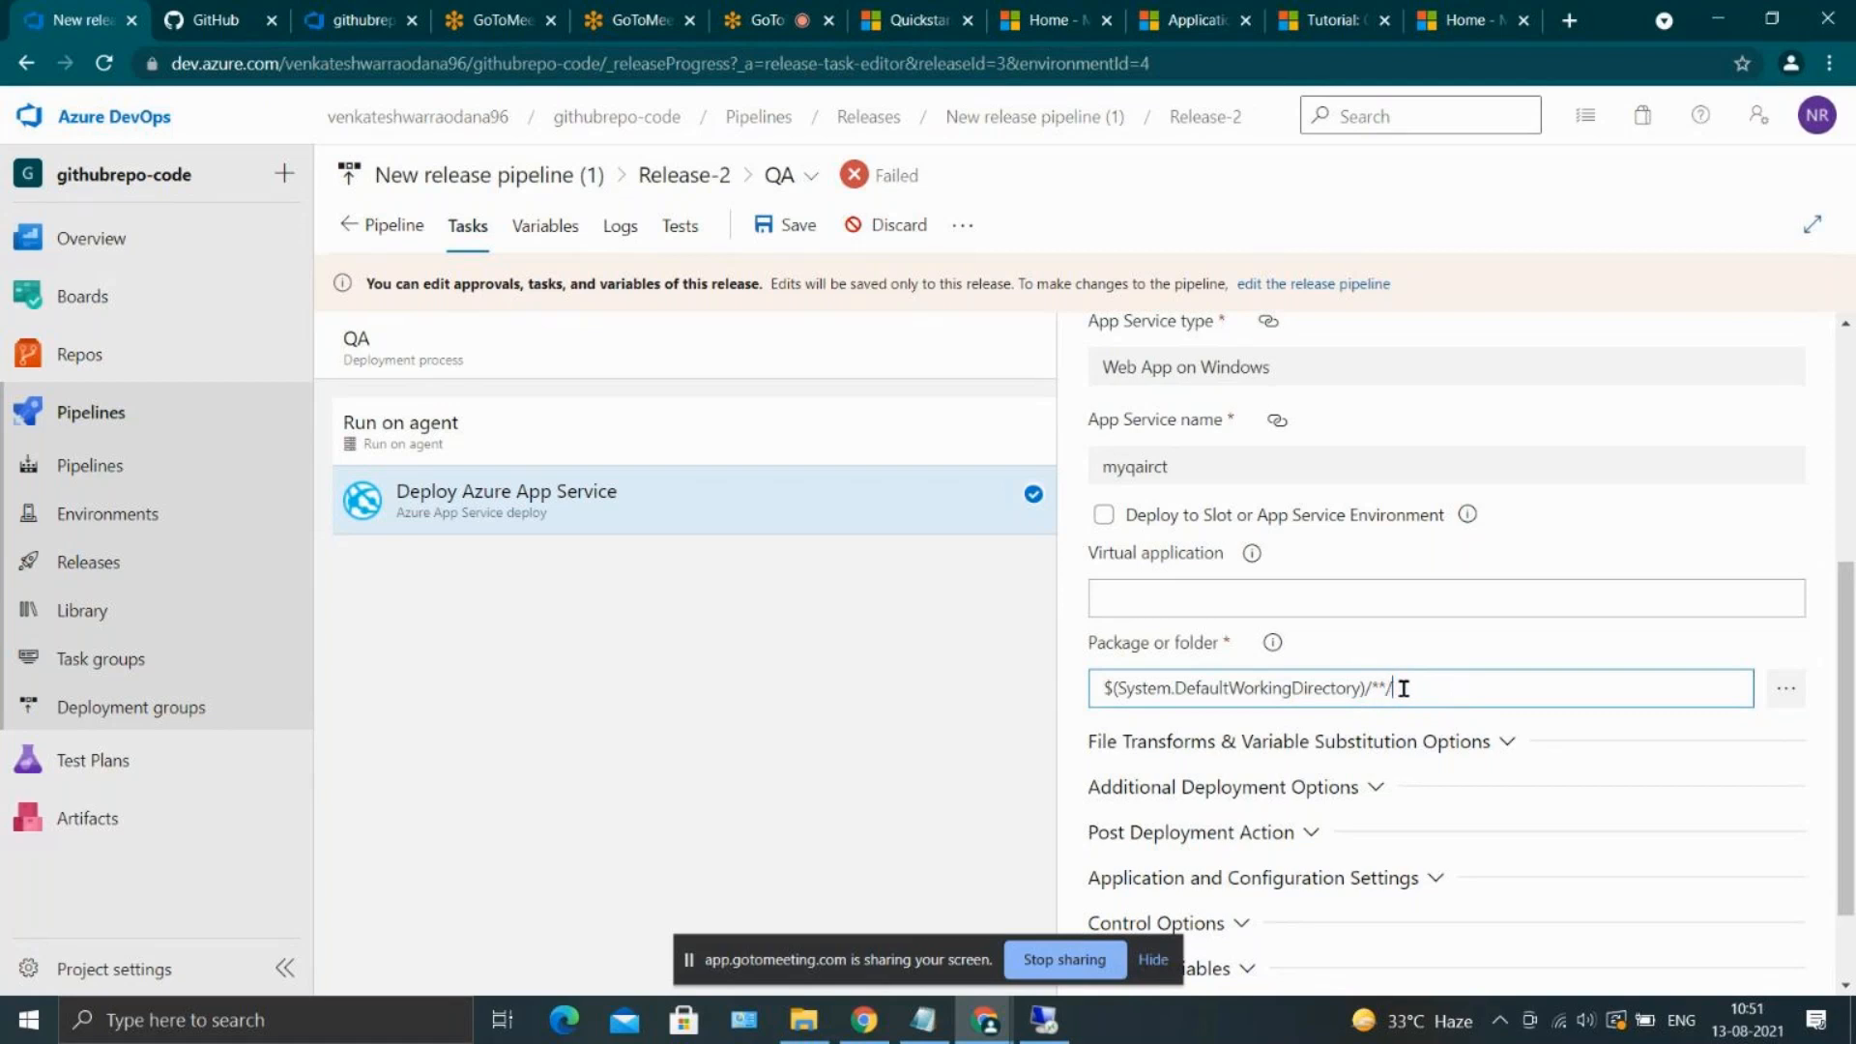
left_click(780, 226)
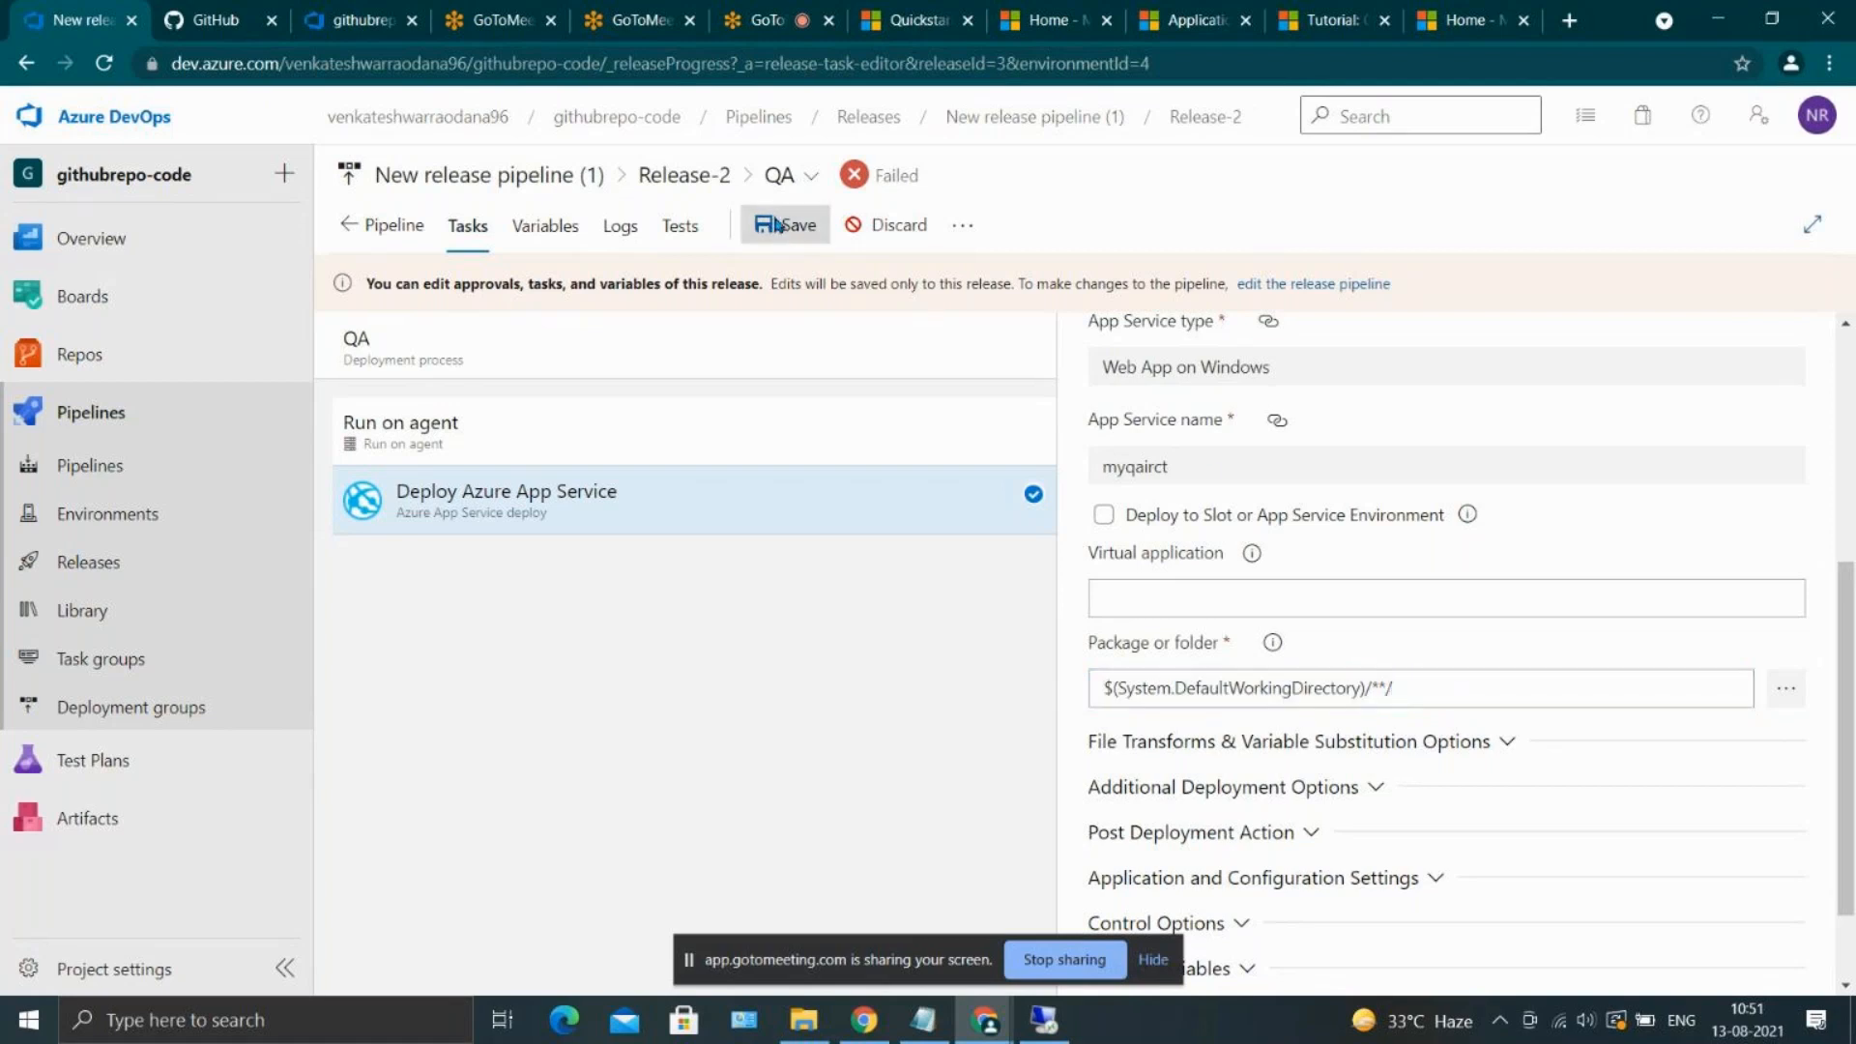
left_click(1040, 667)
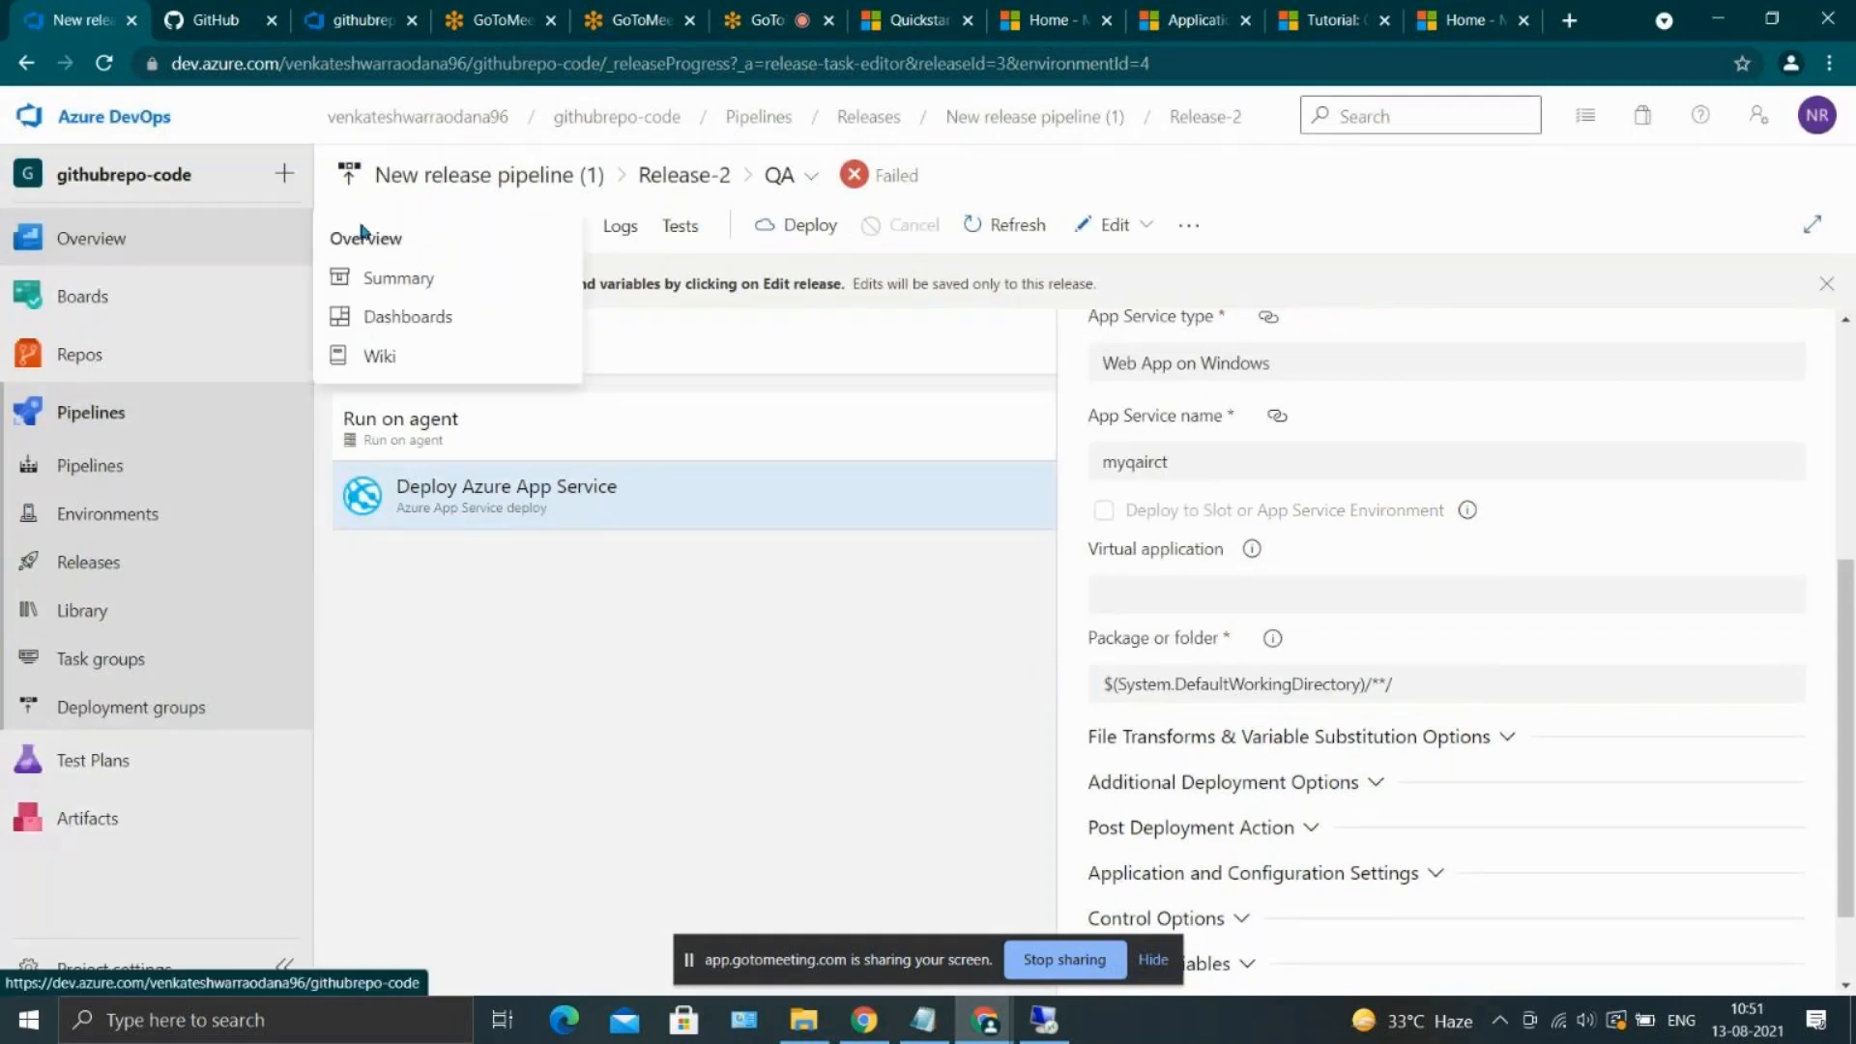
Return to the Release-2 stage overview and redeploy the QA stage
left_click(368, 225)
mouse_move(1223, 599)
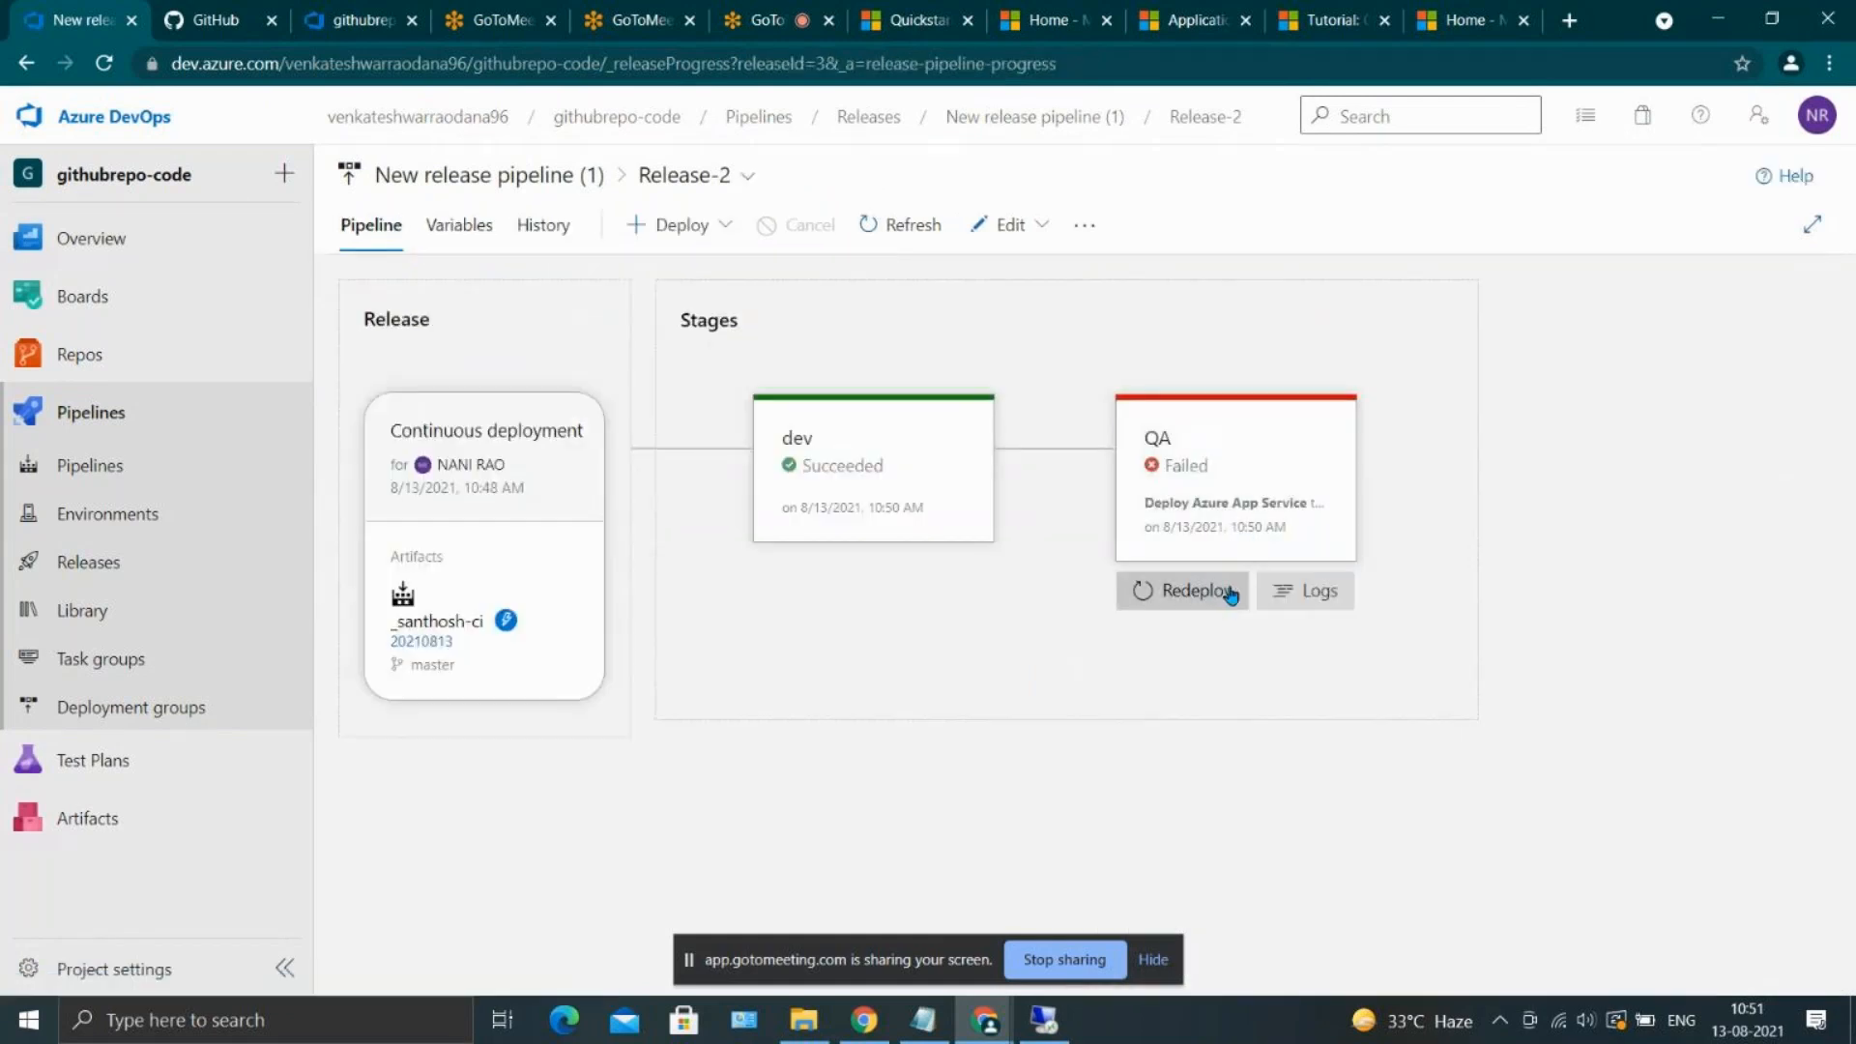
left_click(1223, 597)
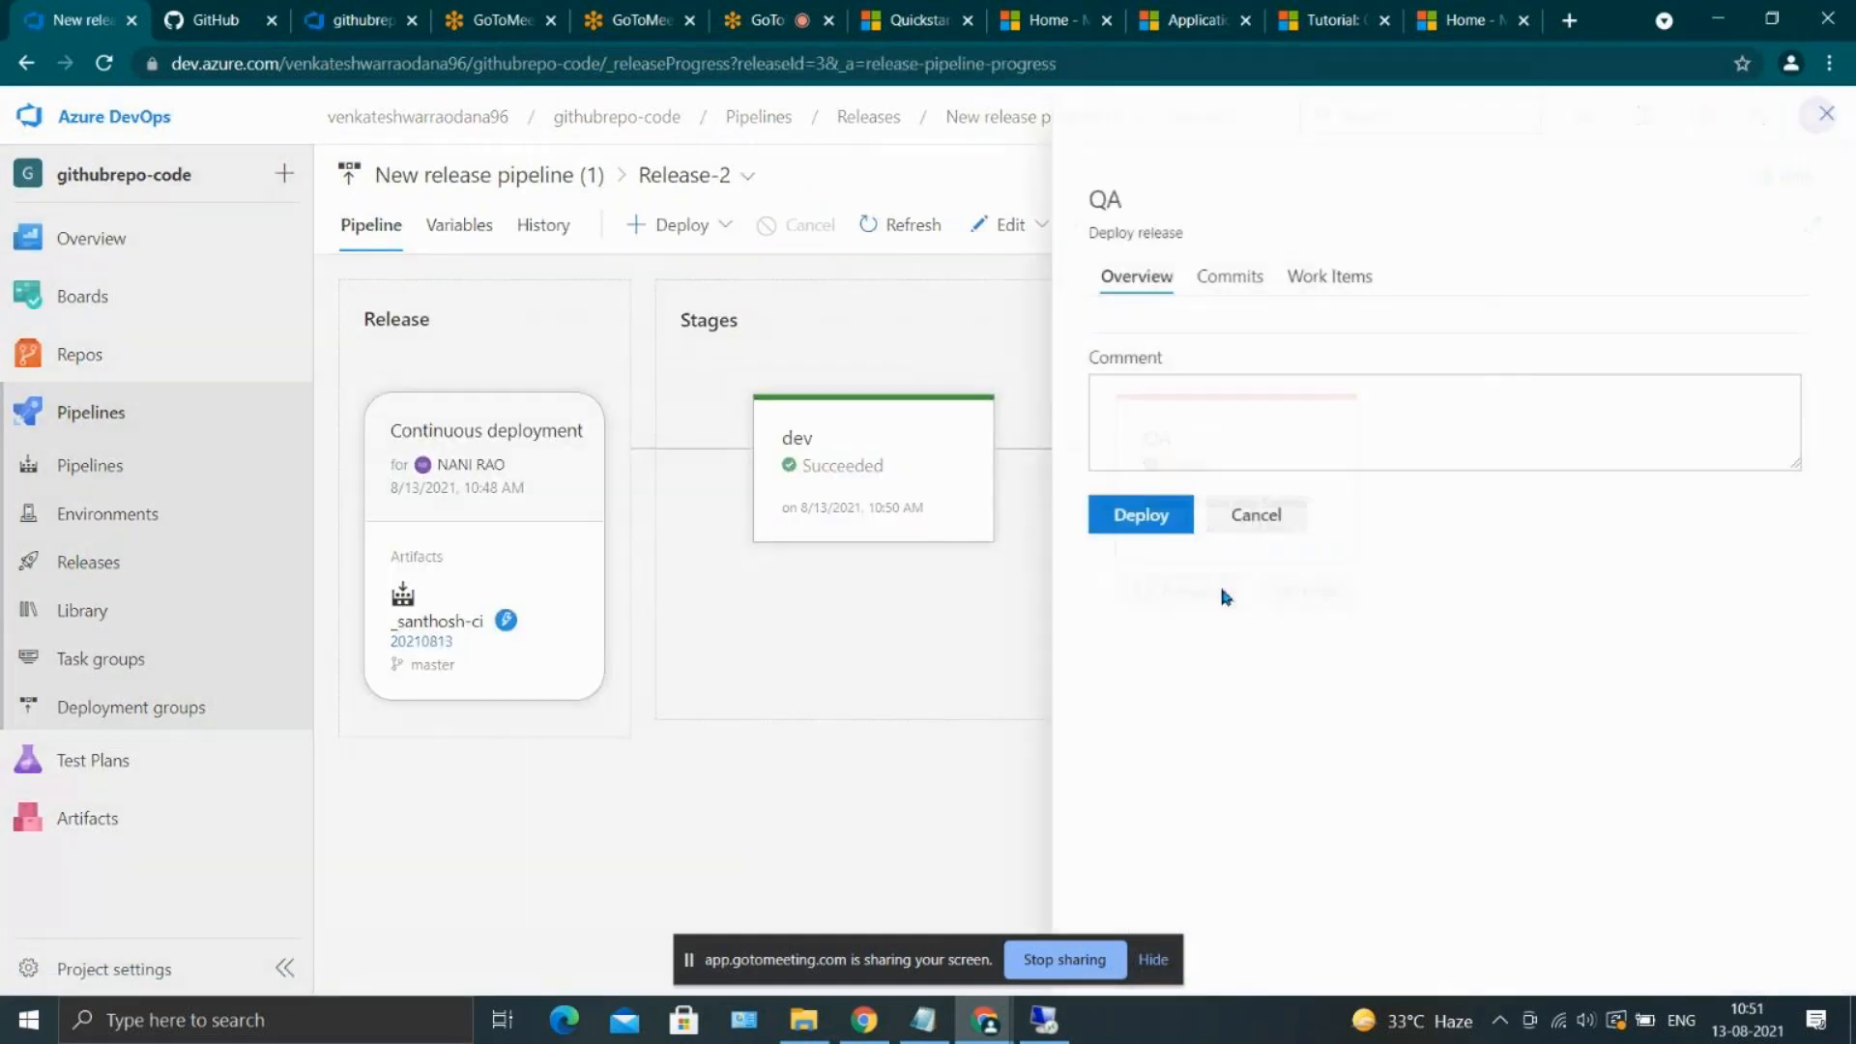
left_click(1163, 799)
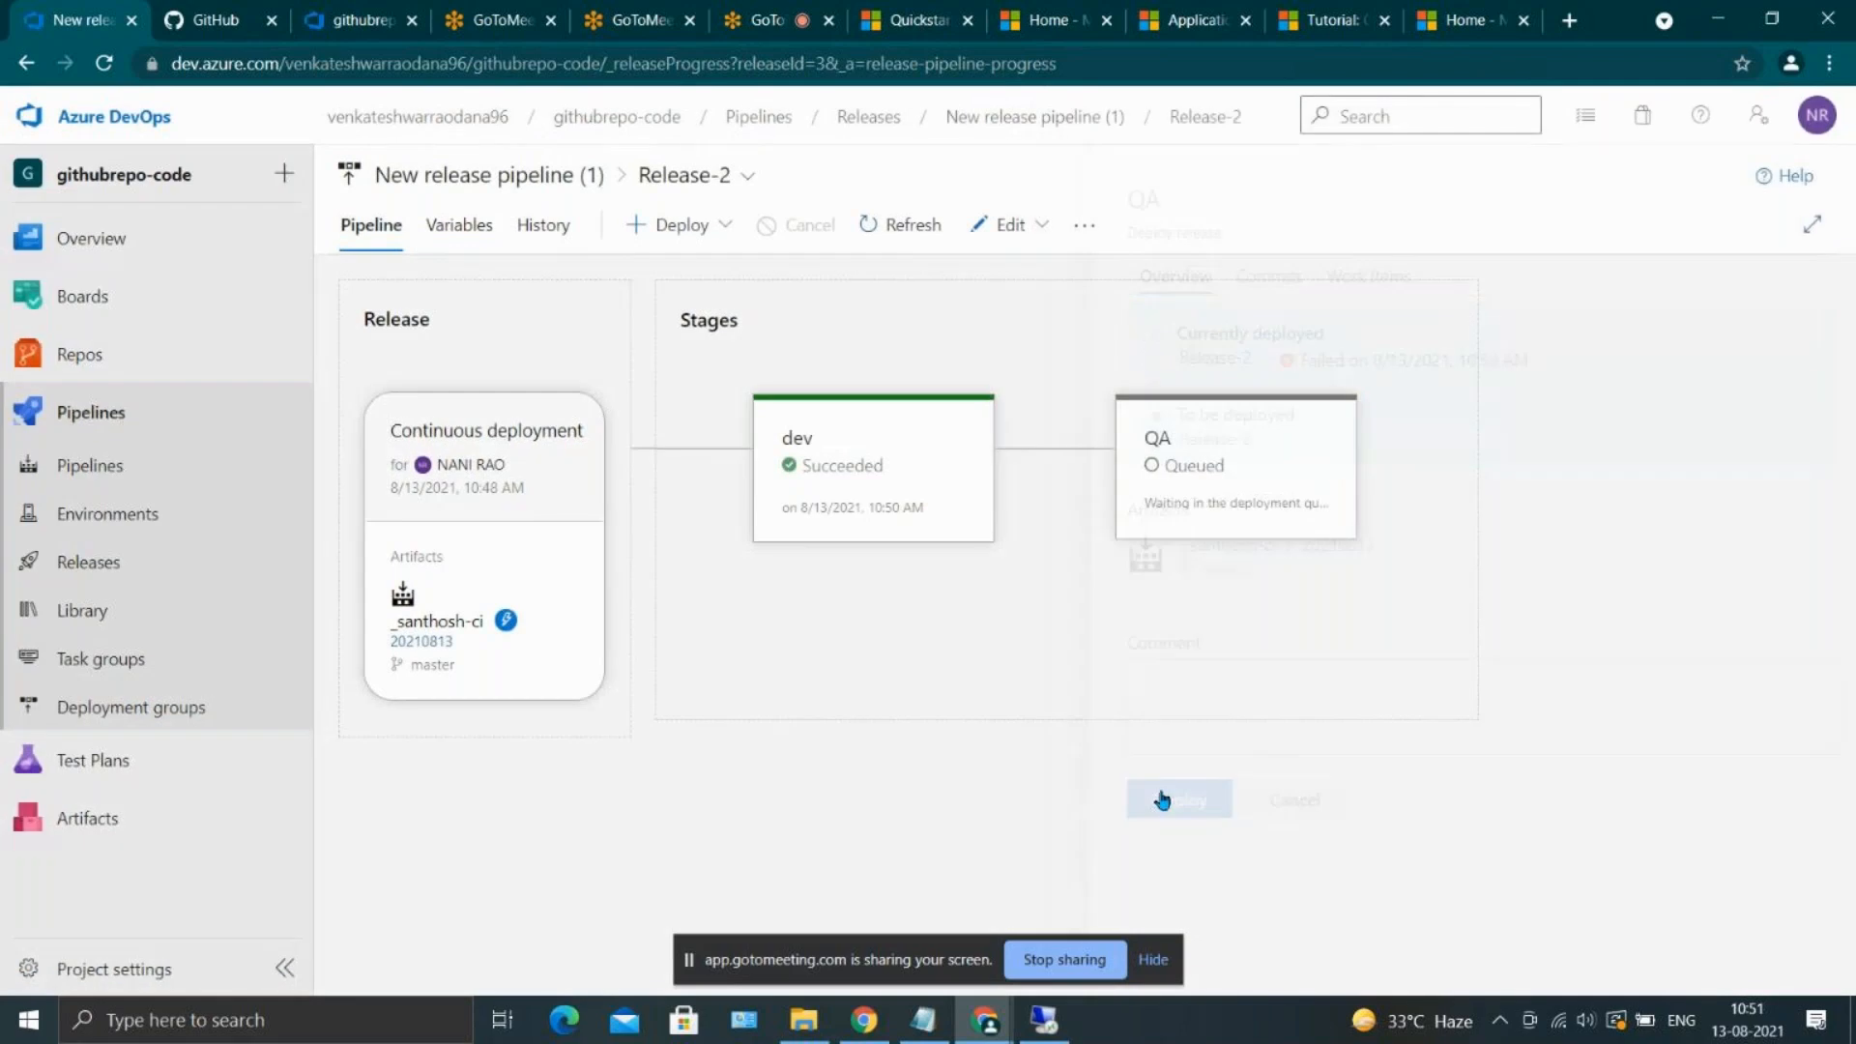
mouse_move(1305, 527)
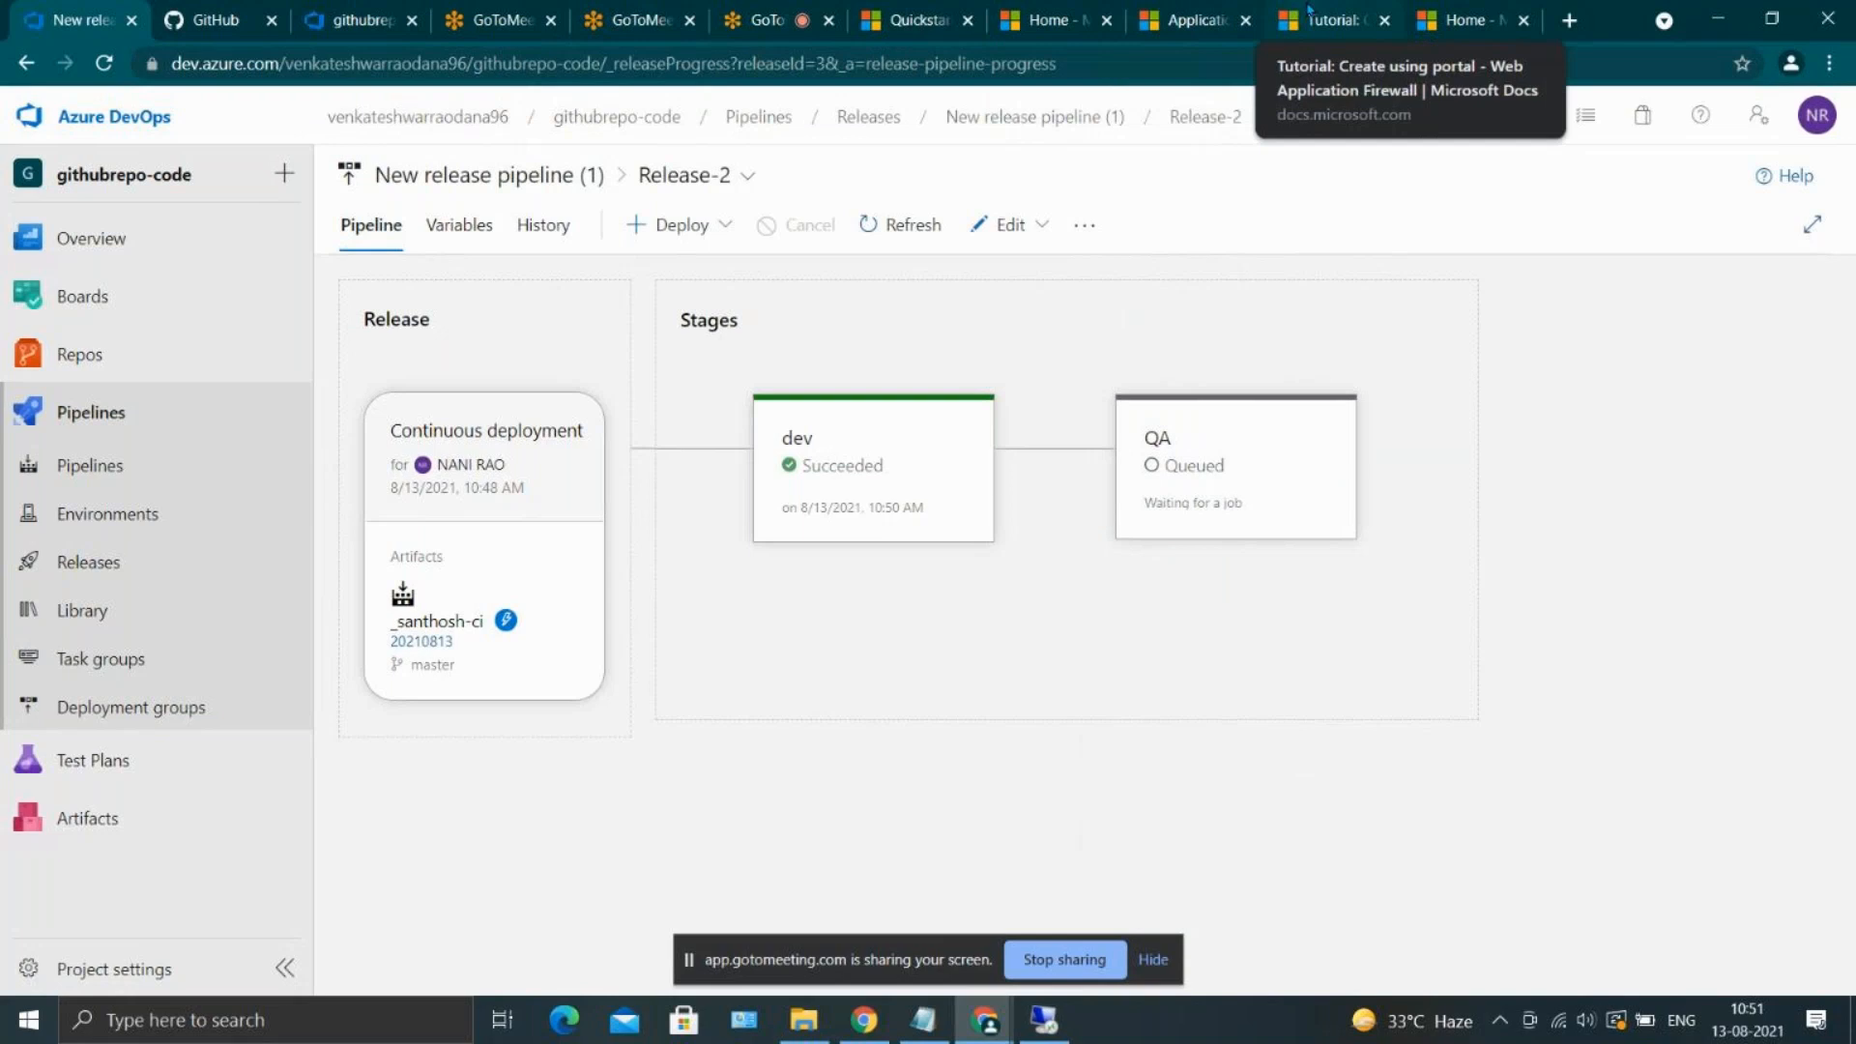
Switch to the Azure portal, find the myqairct app service's Advanced Tools by searching for kudu, and launch its Kudu site
left_click(1460, 19)
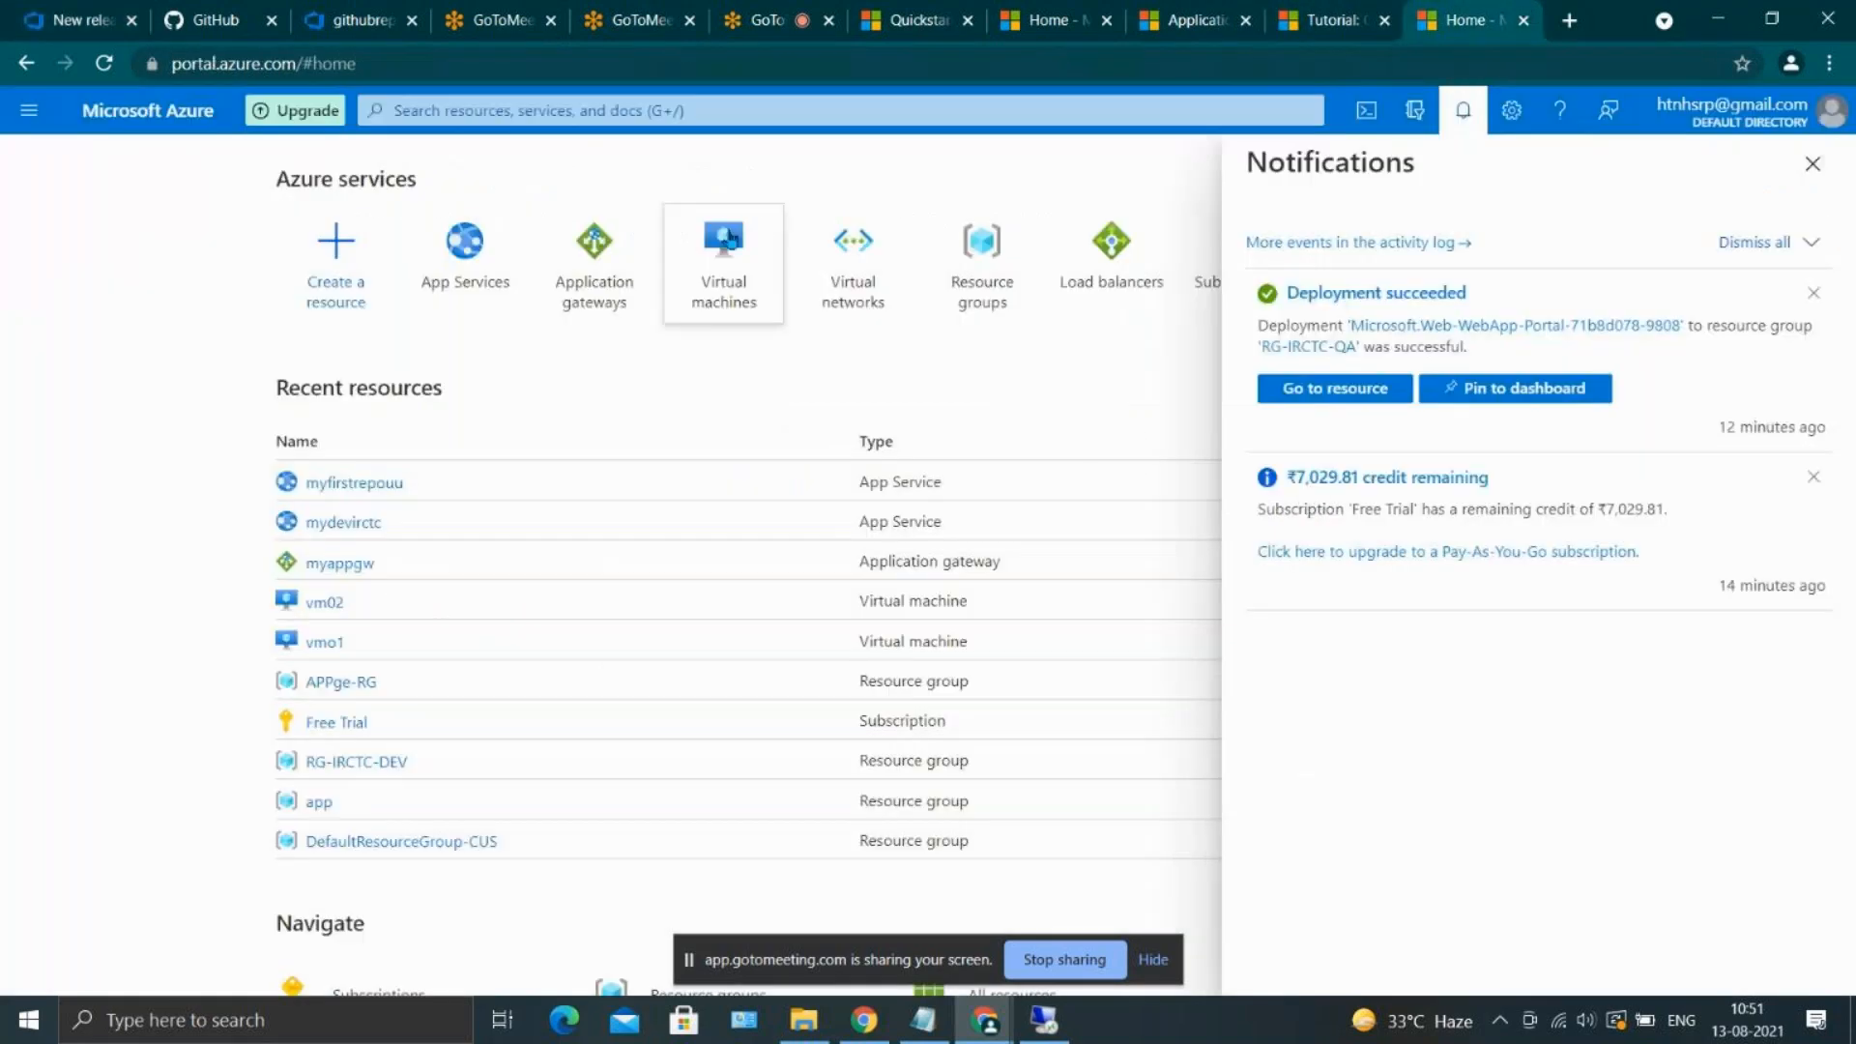
left_click(465, 243)
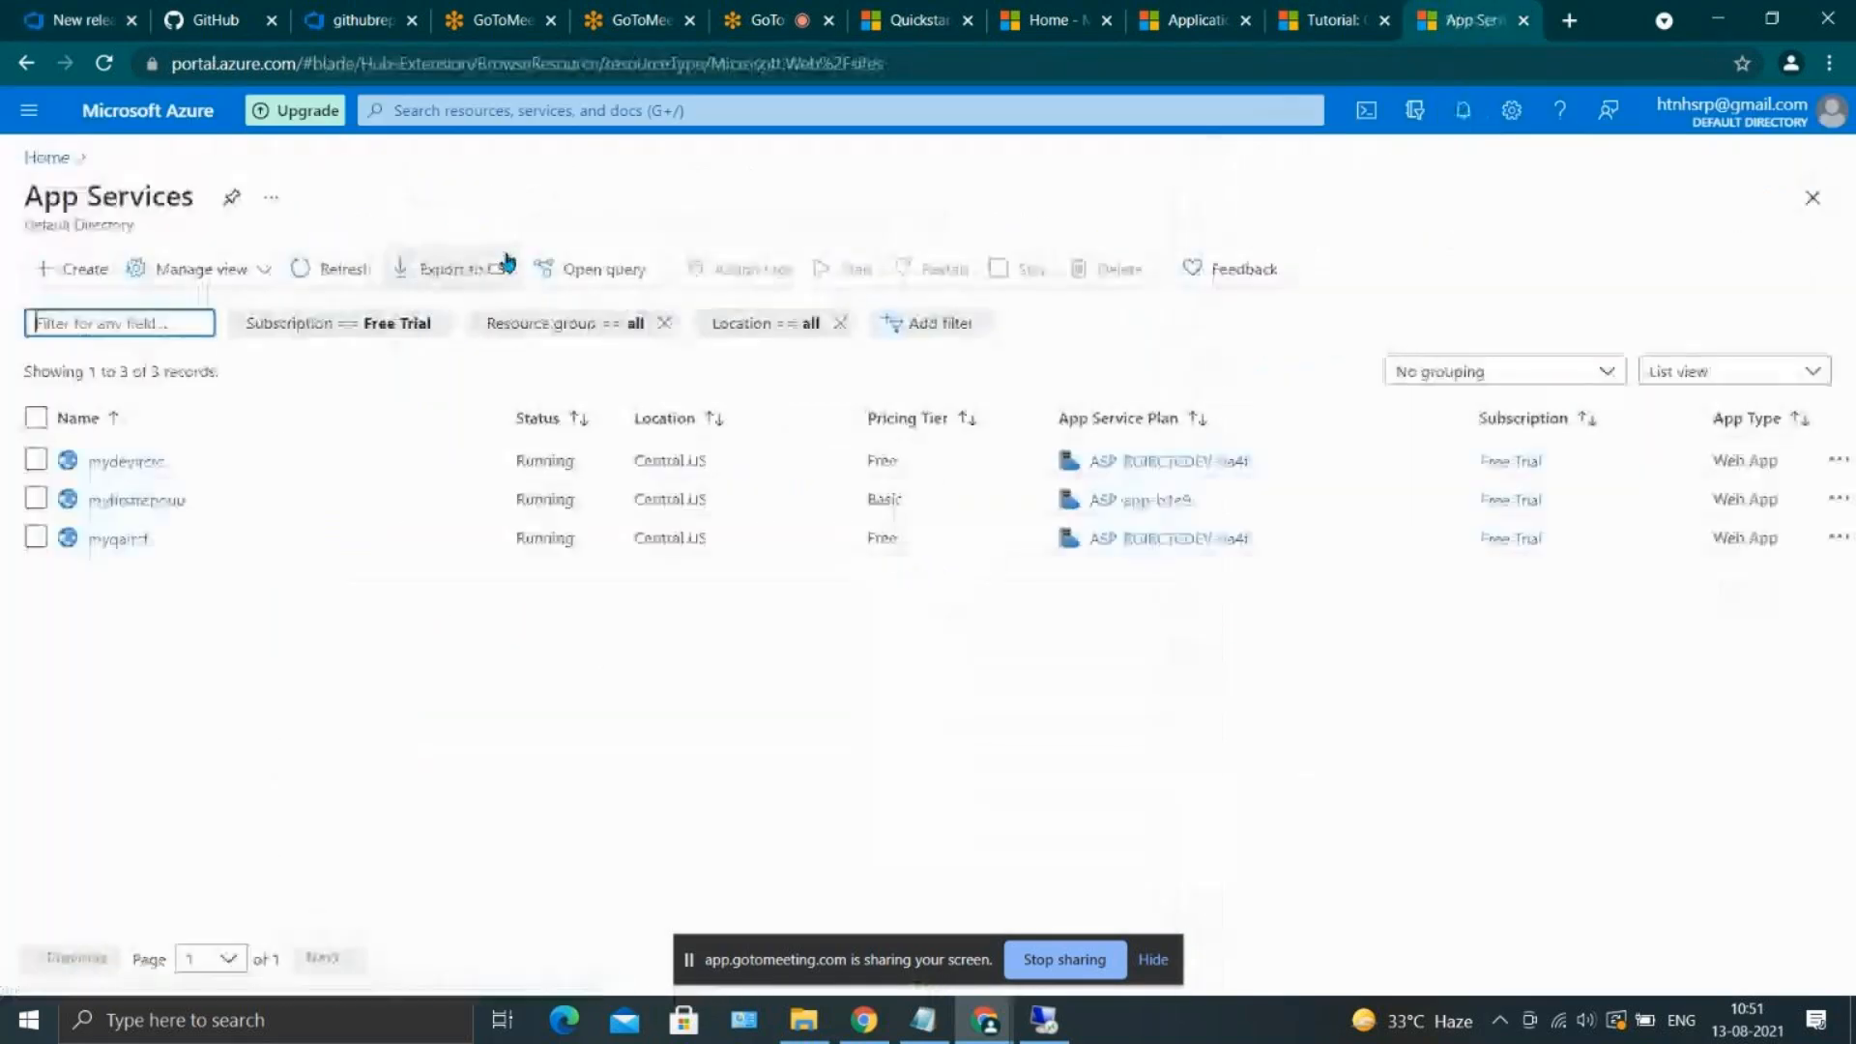
left_click(118, 538)
left_click(567, 257)
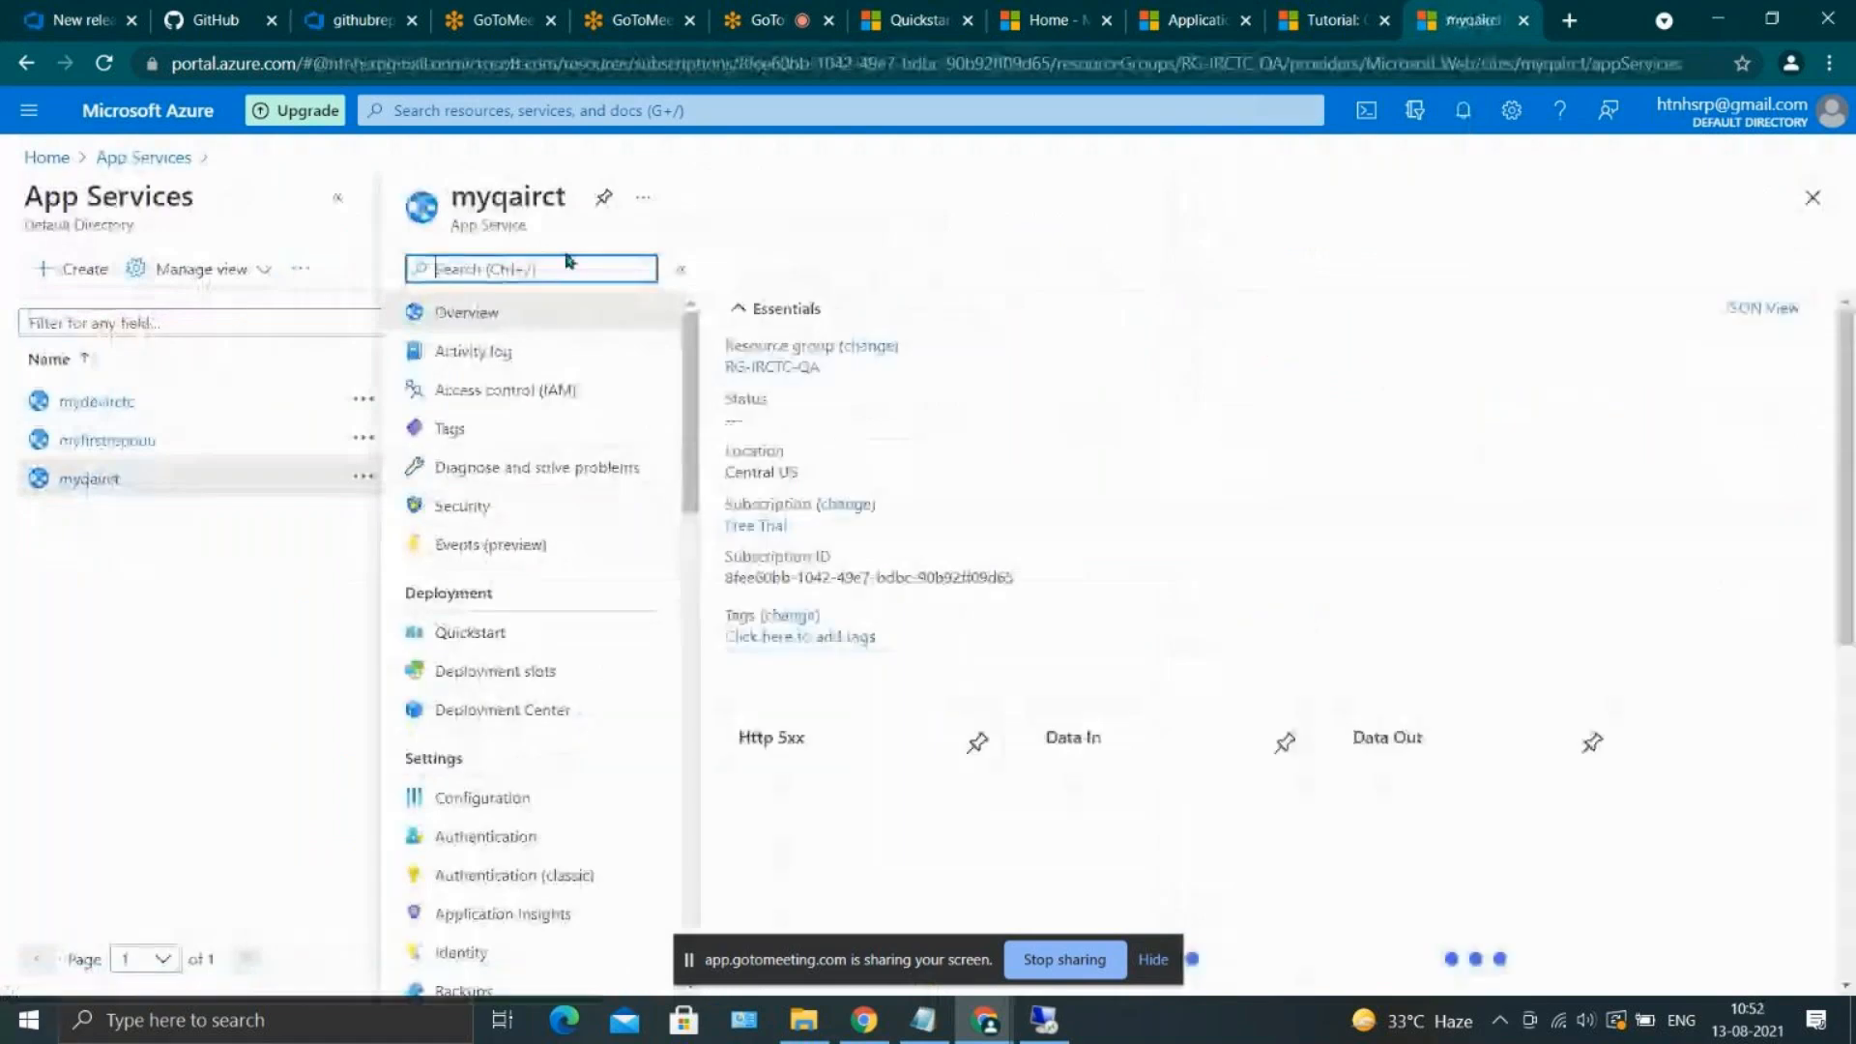
type("kudu")
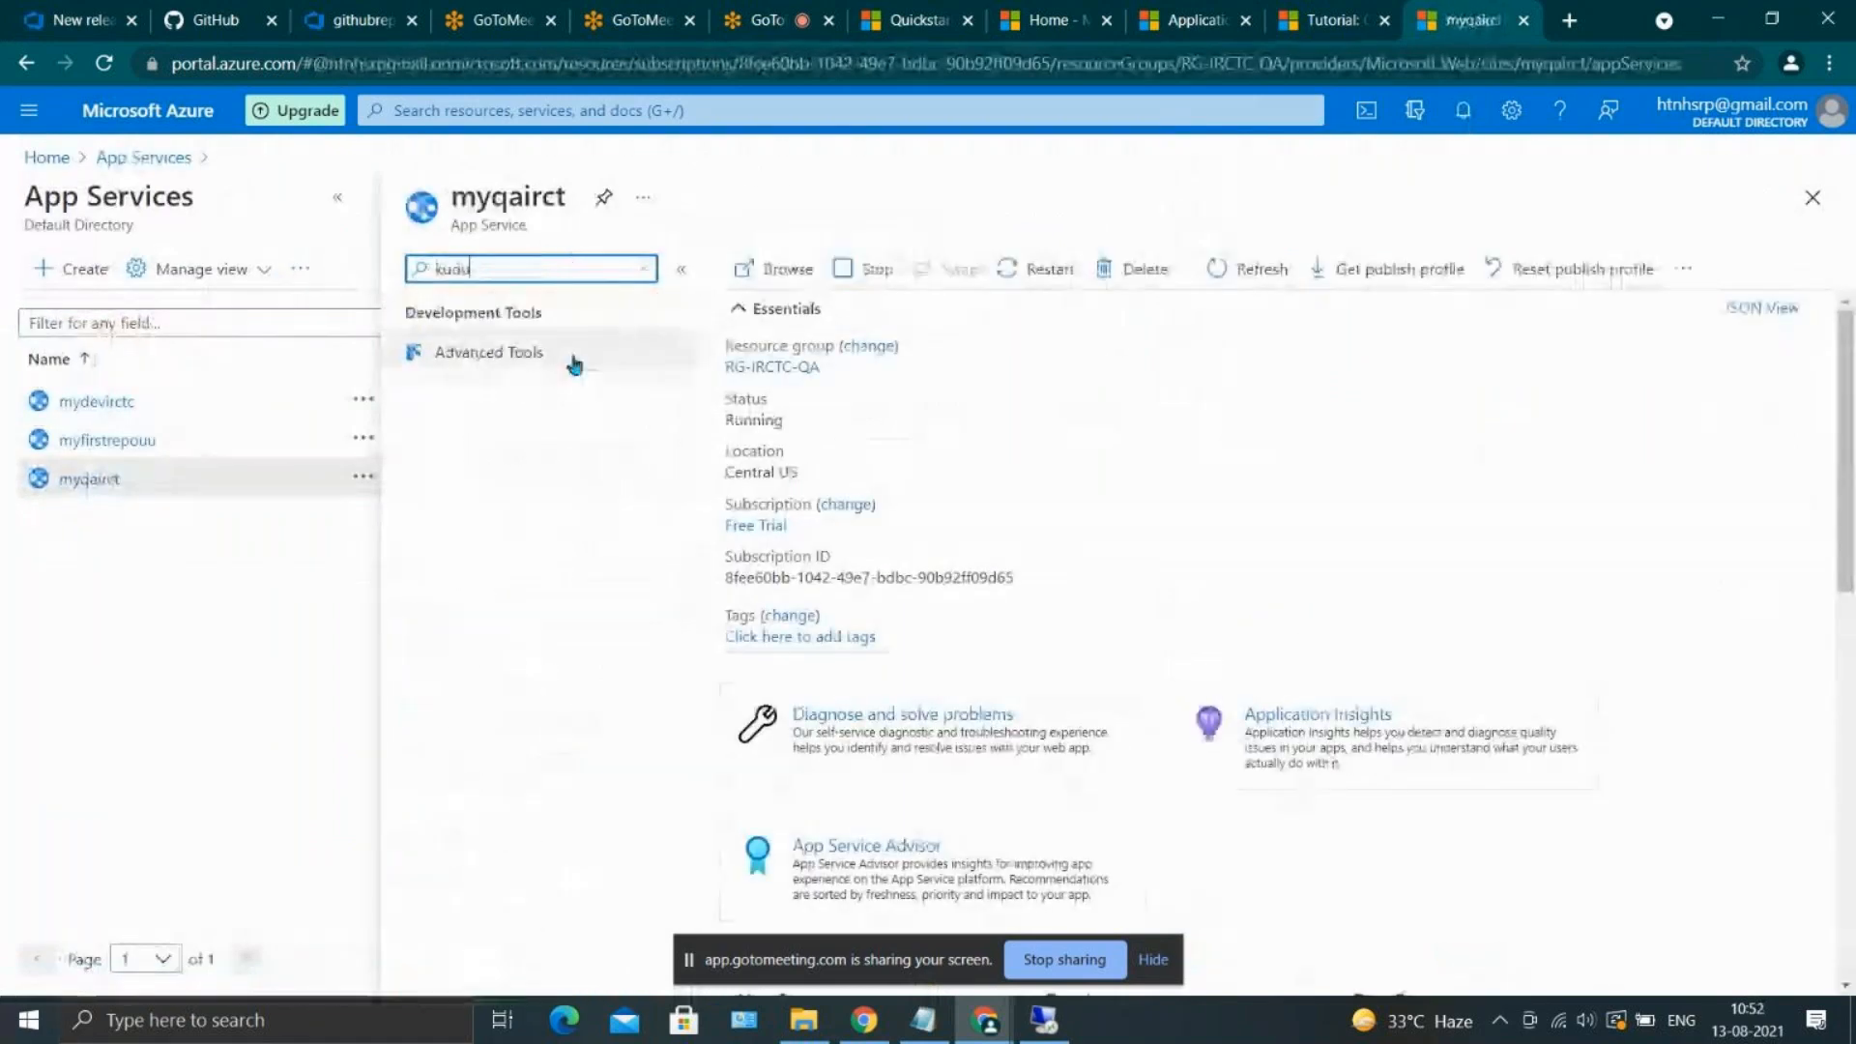
left_click(573, 356)
left_click(732, 399)
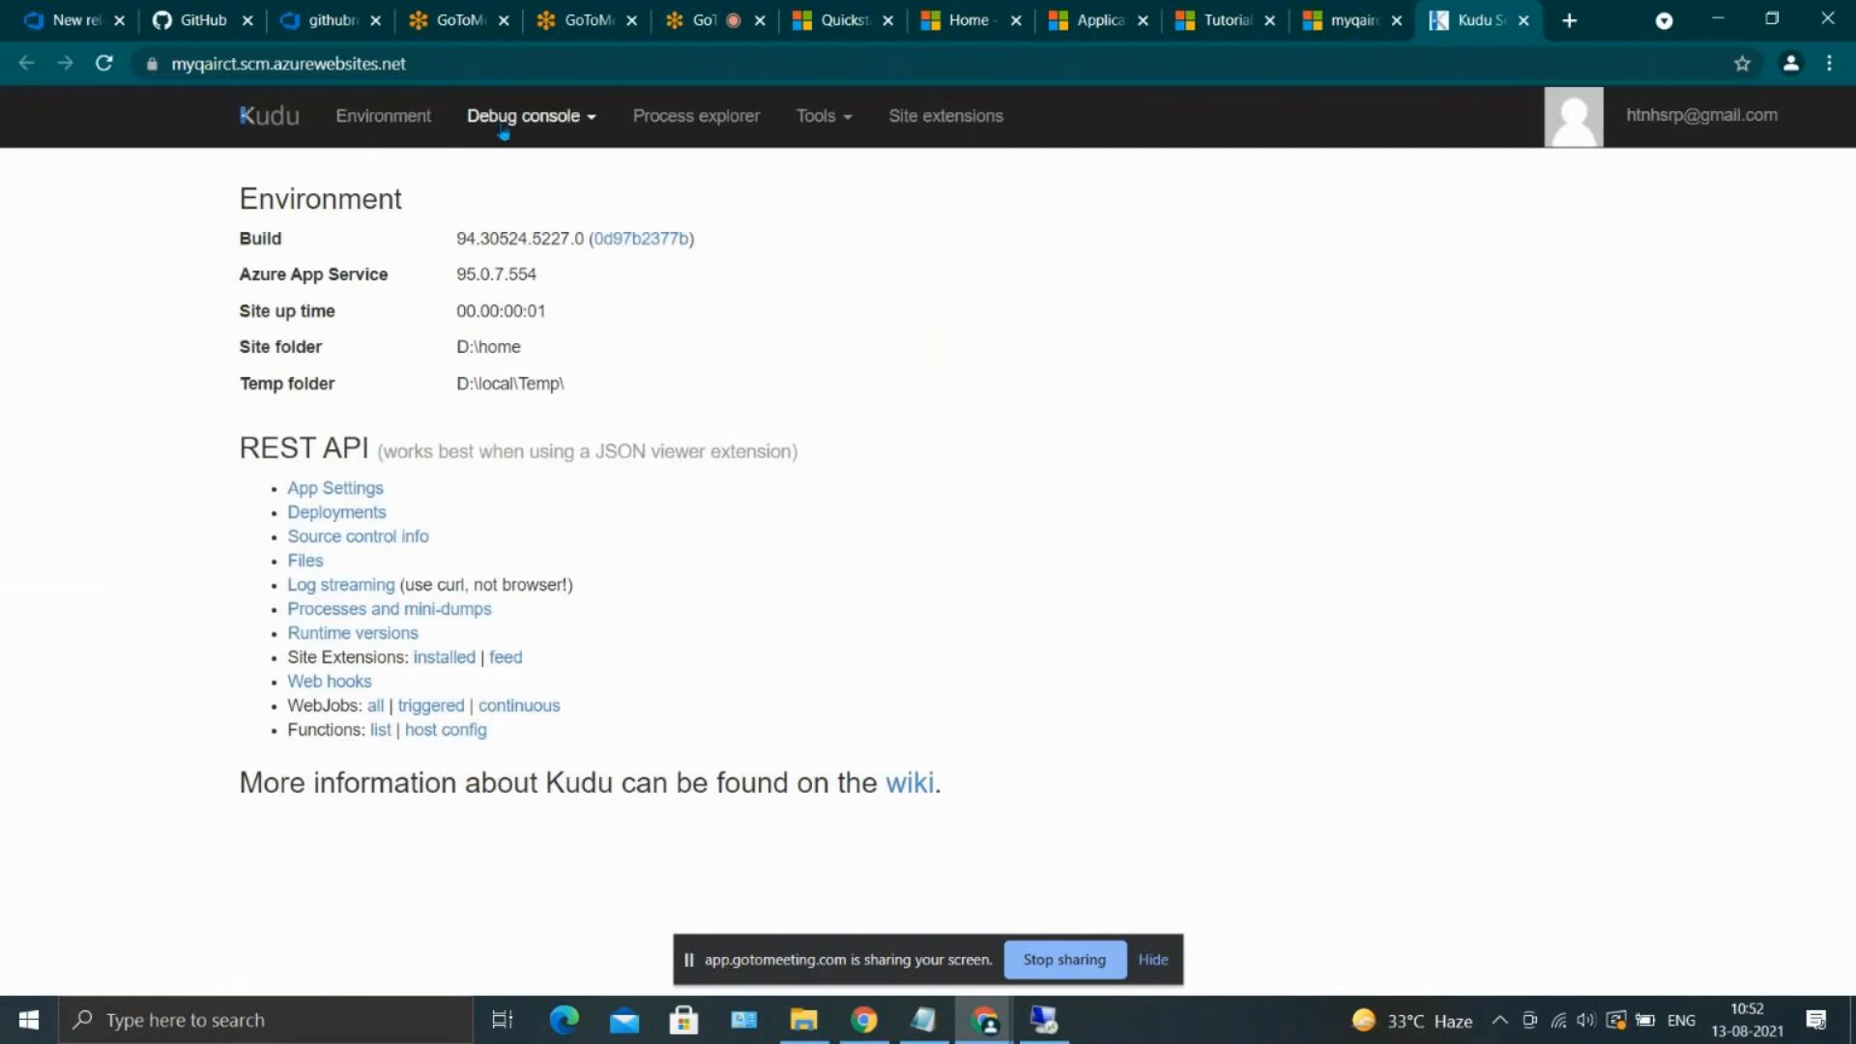
Inspect the site/wwwroot folder in Kudu's CMD debug console, and return to Release-2 in Azure DevOps to check the QA deployment
left_click(503, 129)
left_click(557, 180)
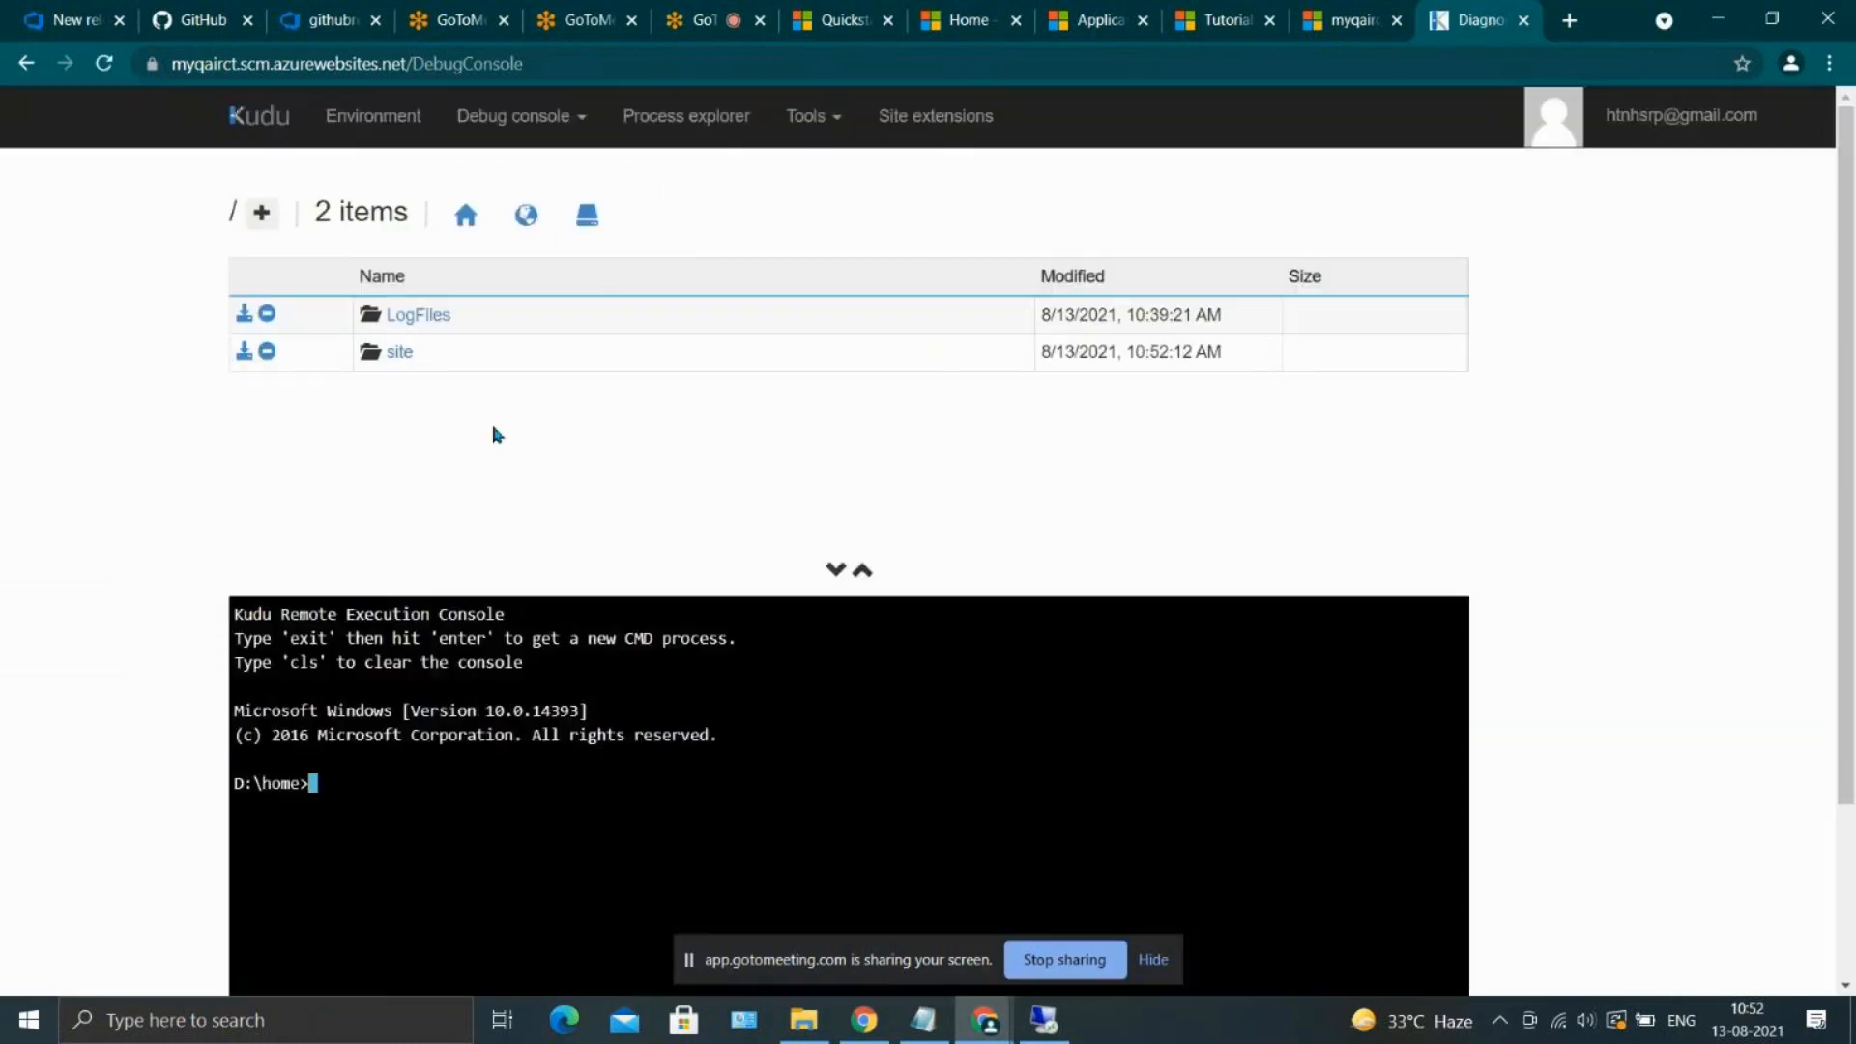
left_click(400, 352)
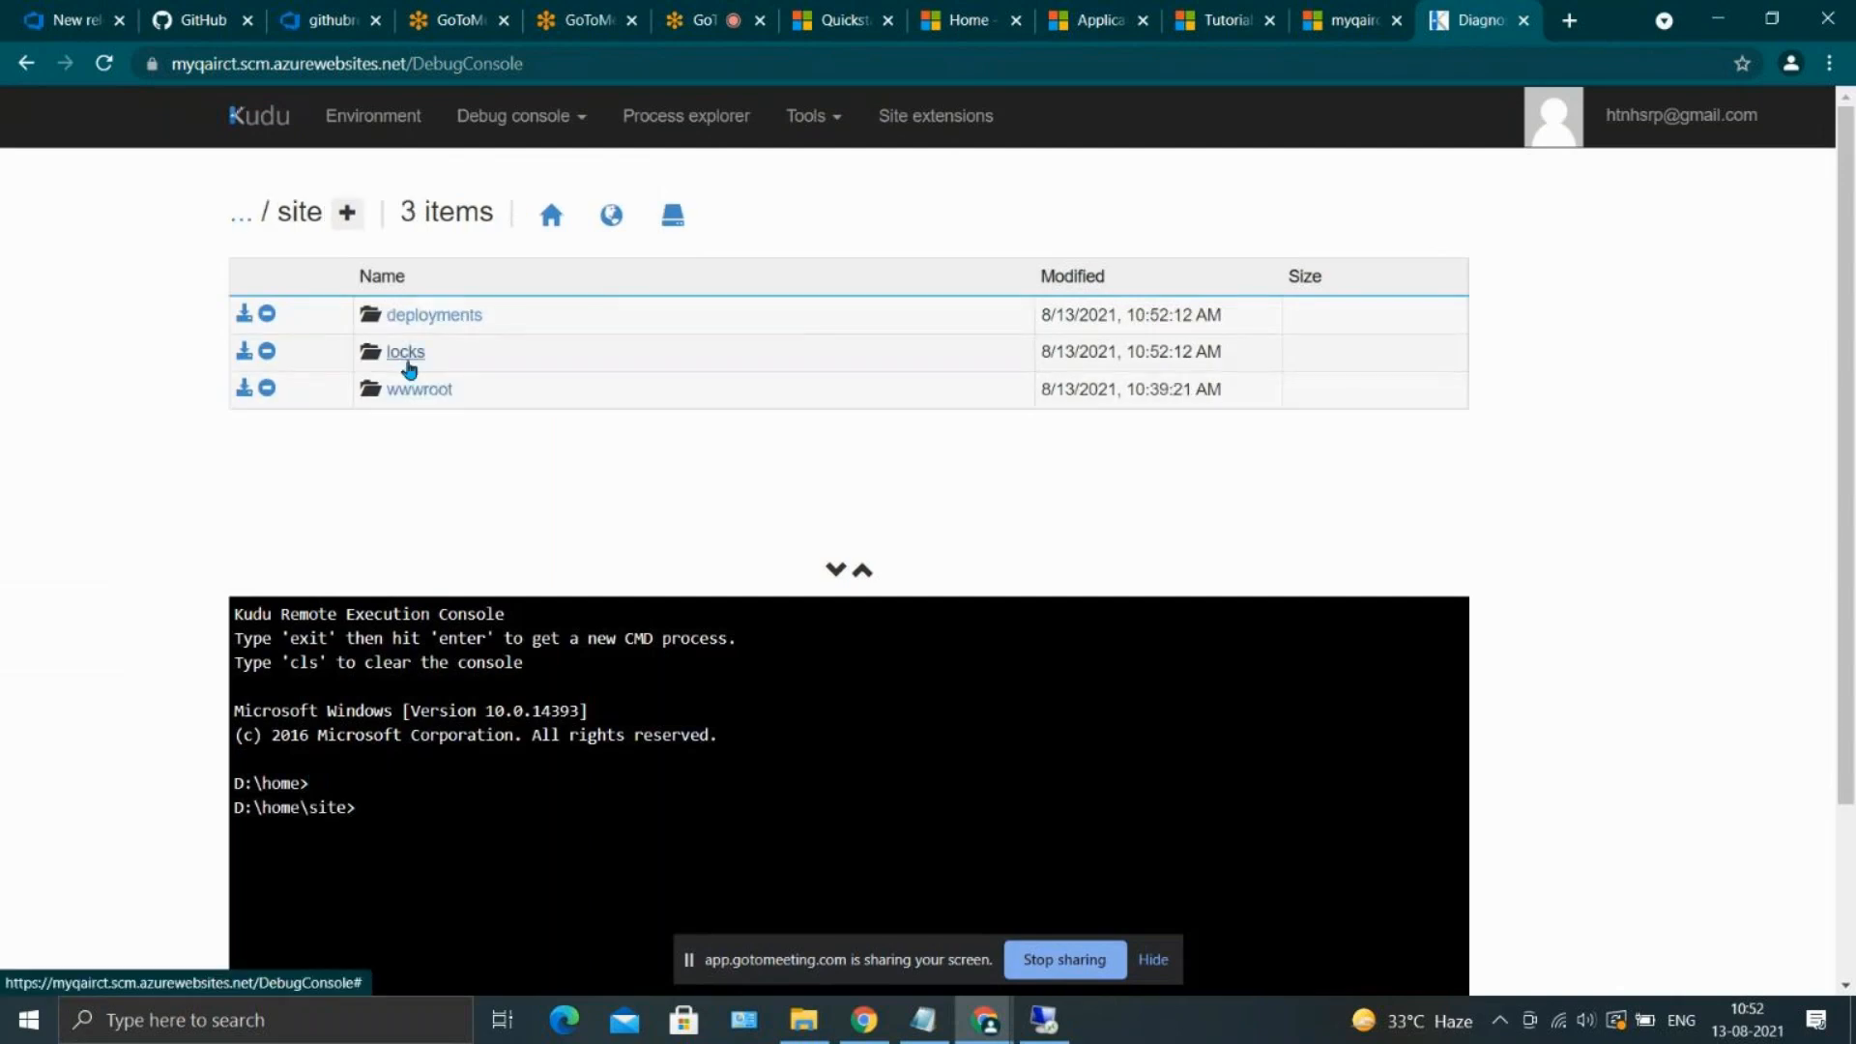
left_click(410, 387)
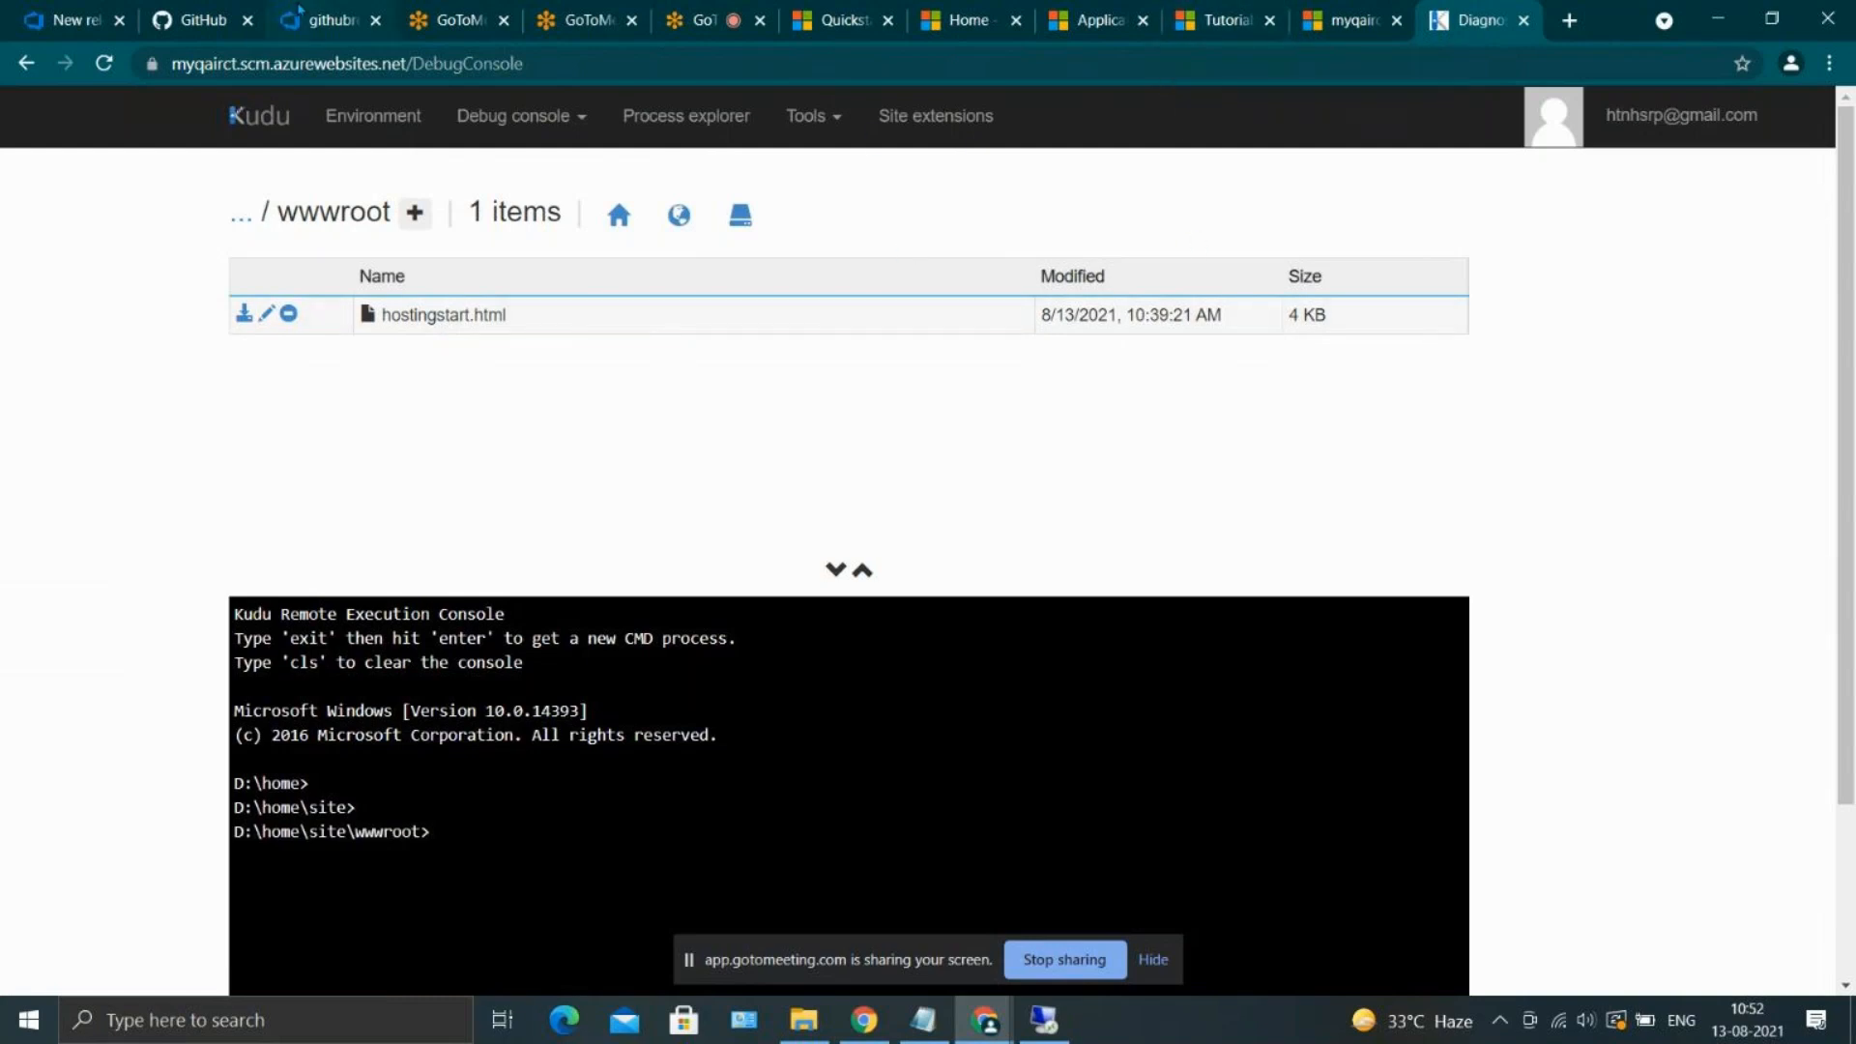
left_click(301, 12)
left_click(67, 20)
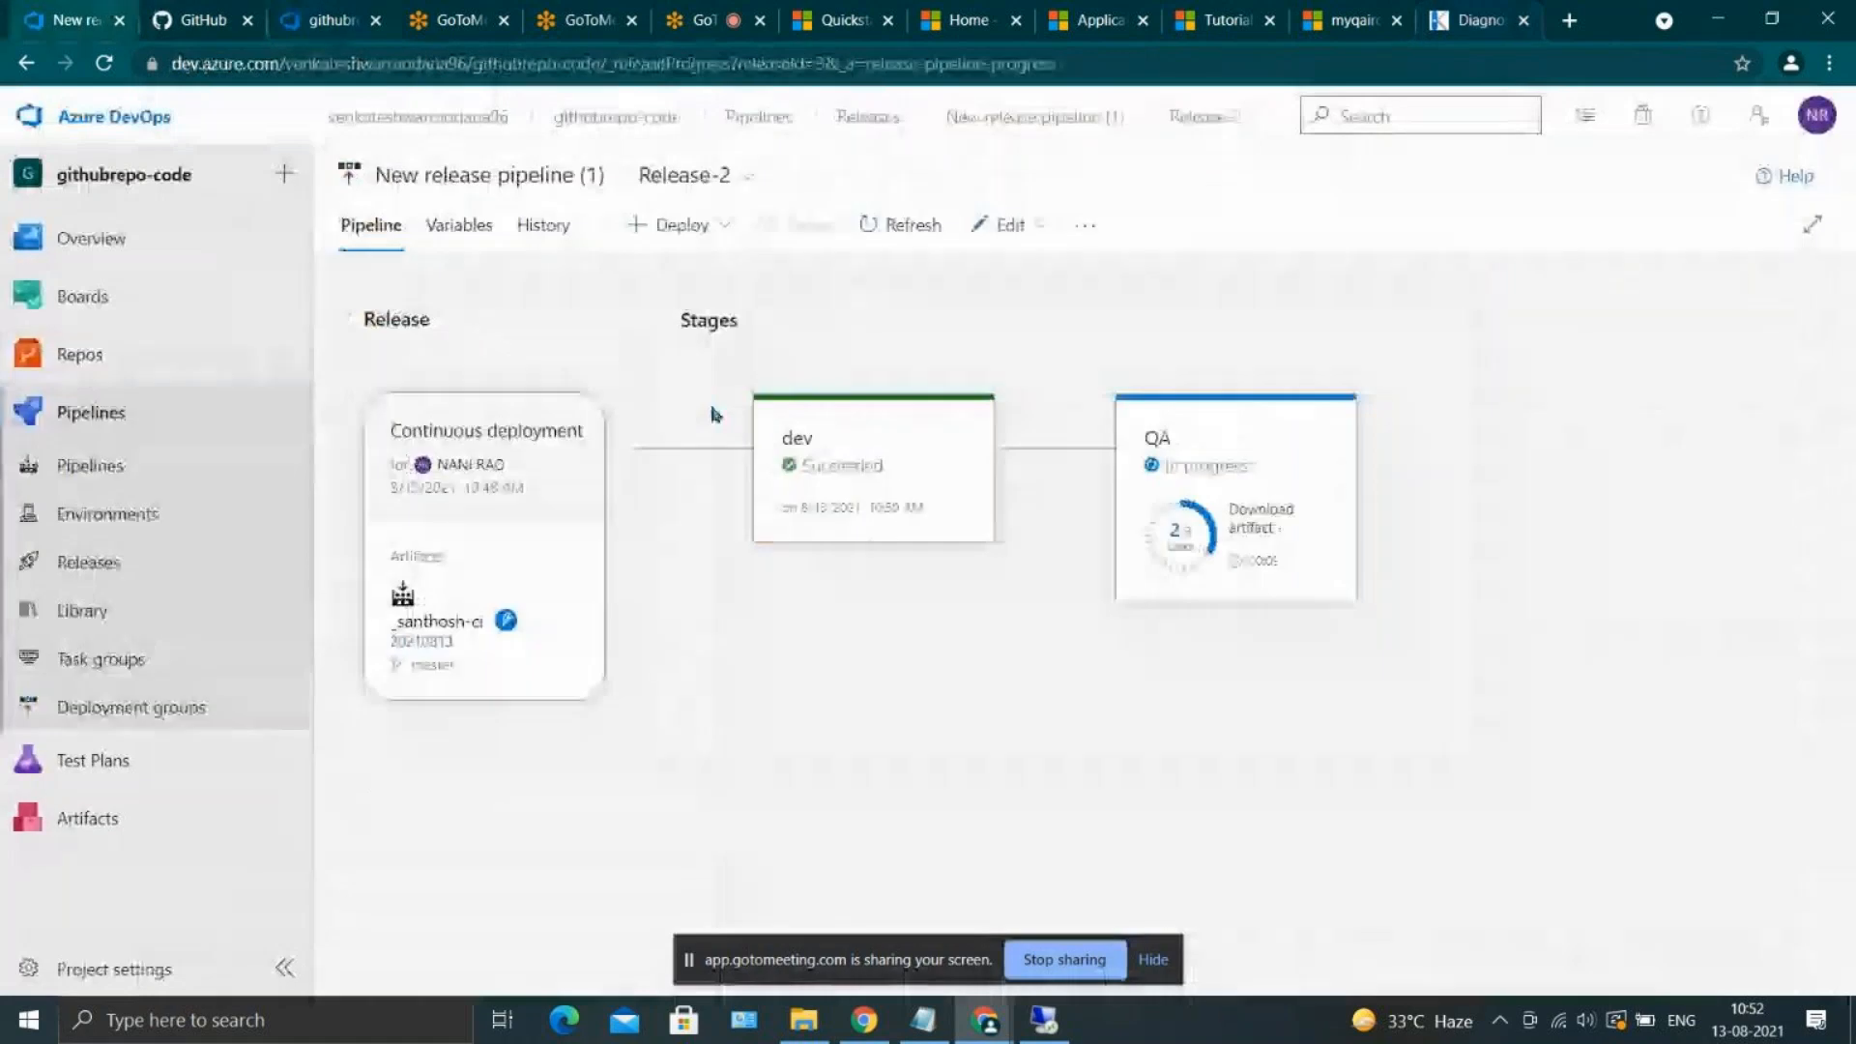
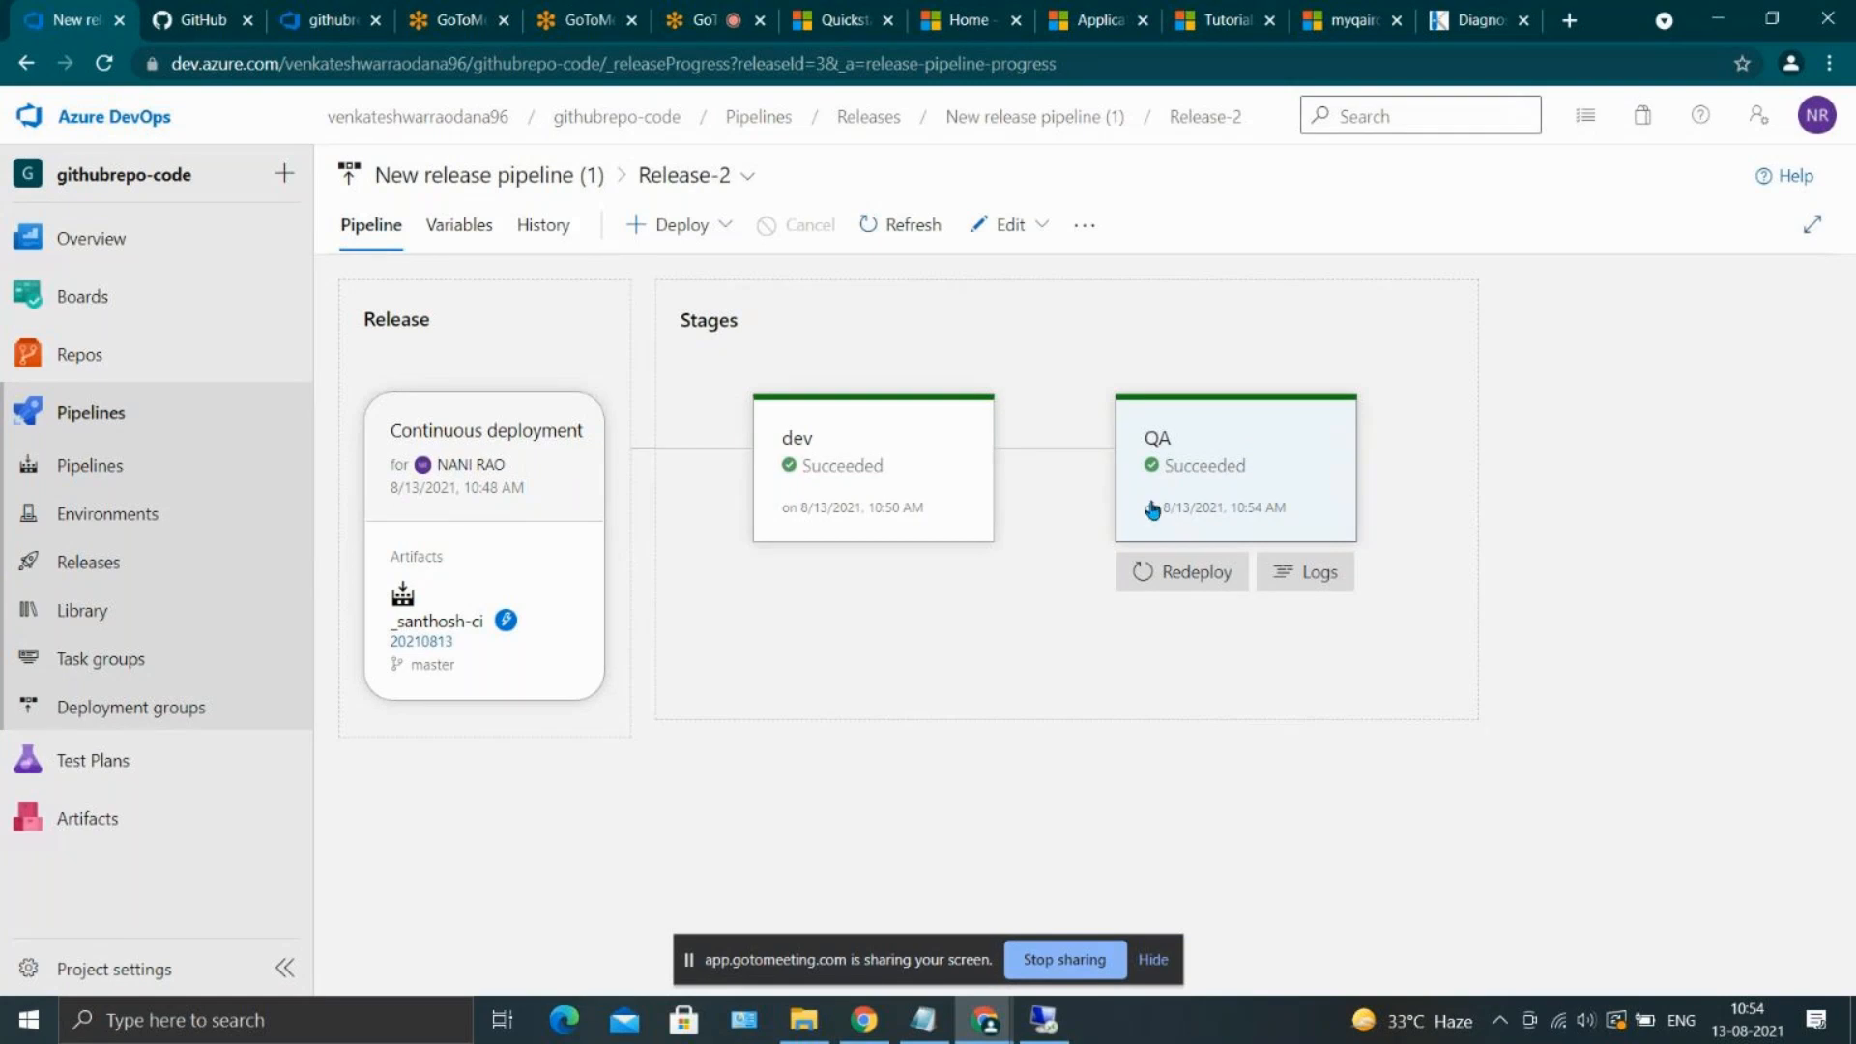
Reload the myqairct Kudu debug console and go into site/wwwroot/_santhosh-ci/devdb to review the deployed files
left_click(1470, 19)
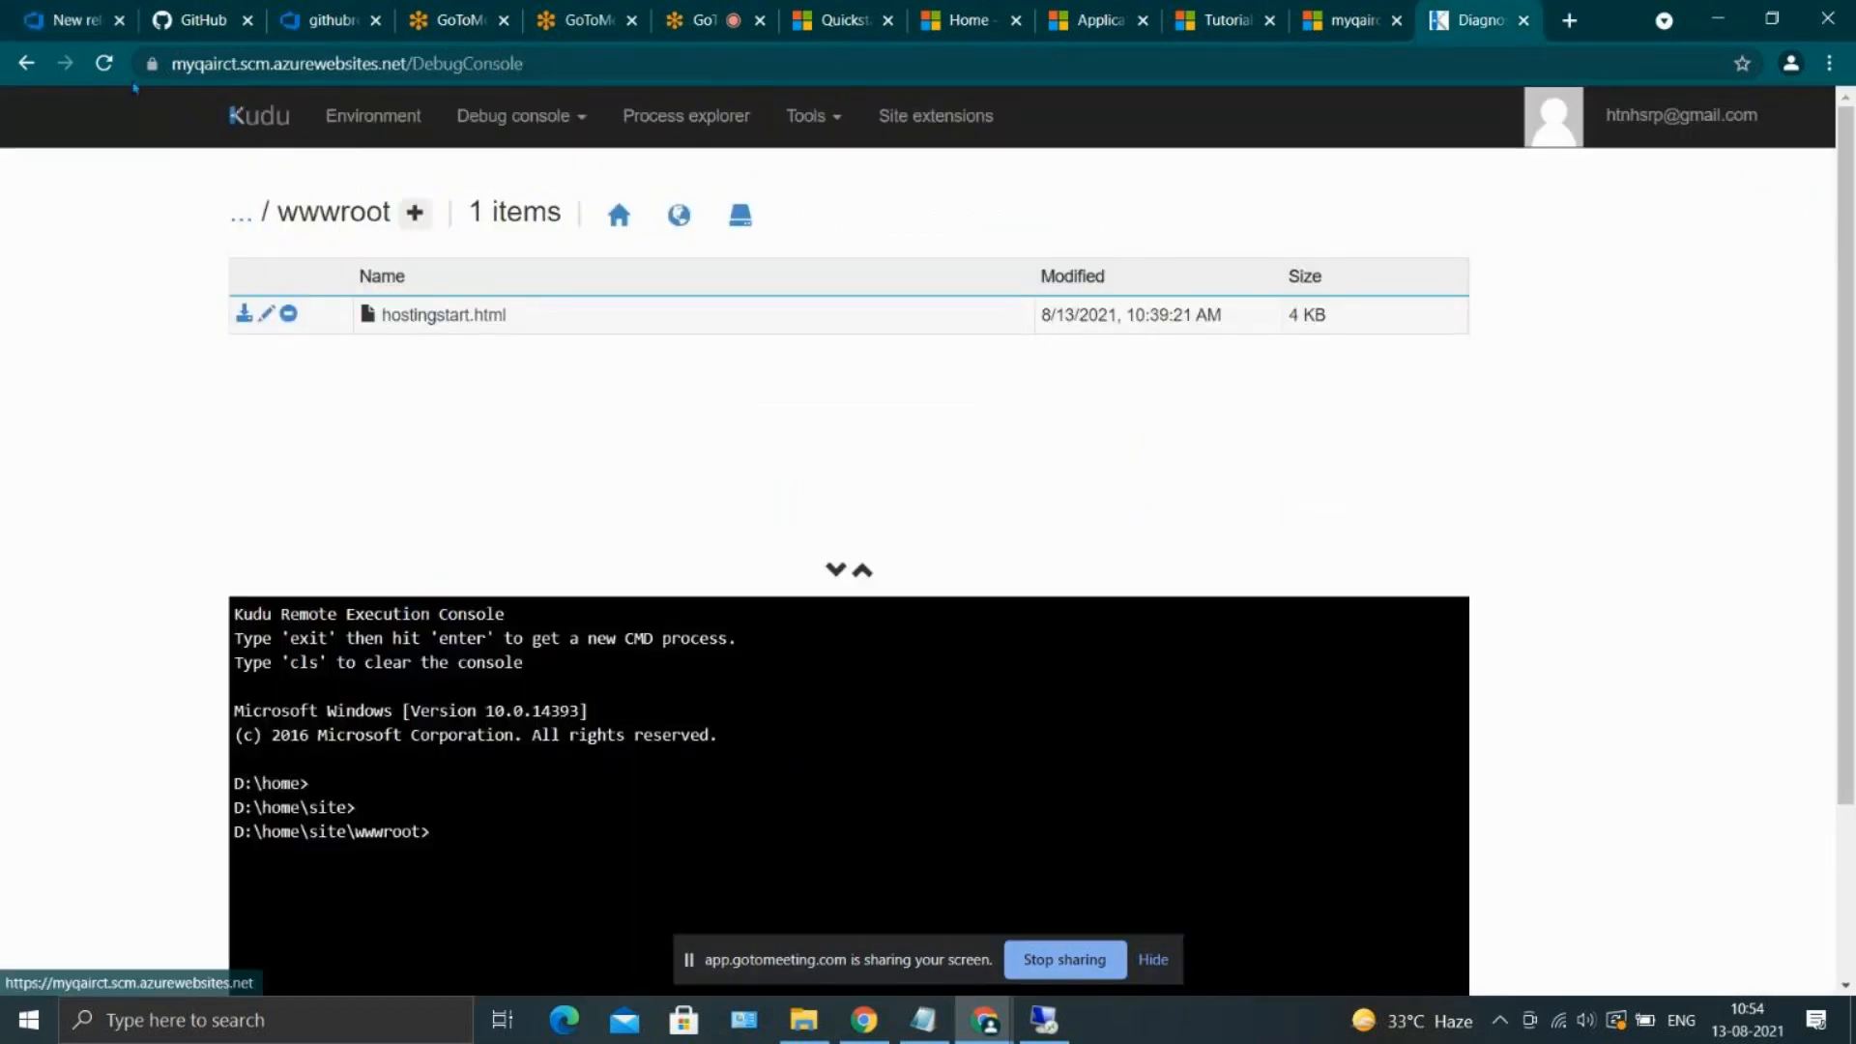
left_click(105, 65)
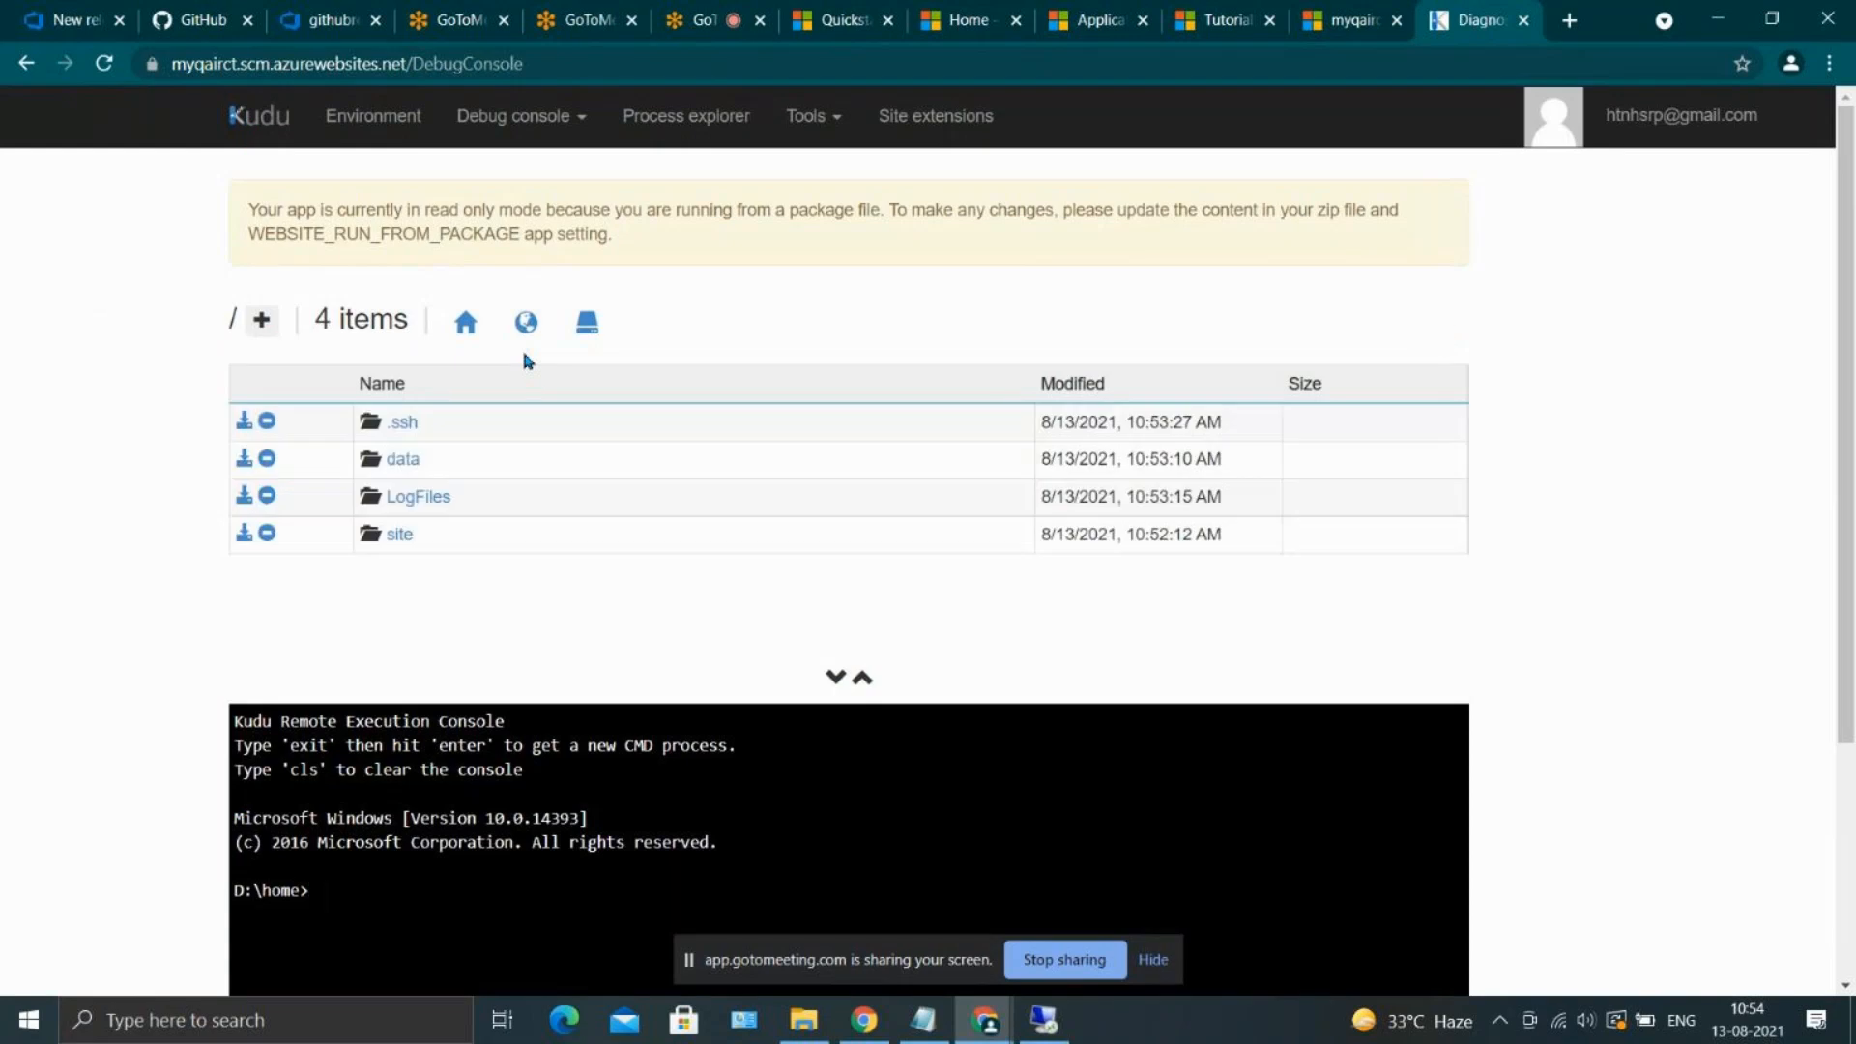
left_click(396, 533)
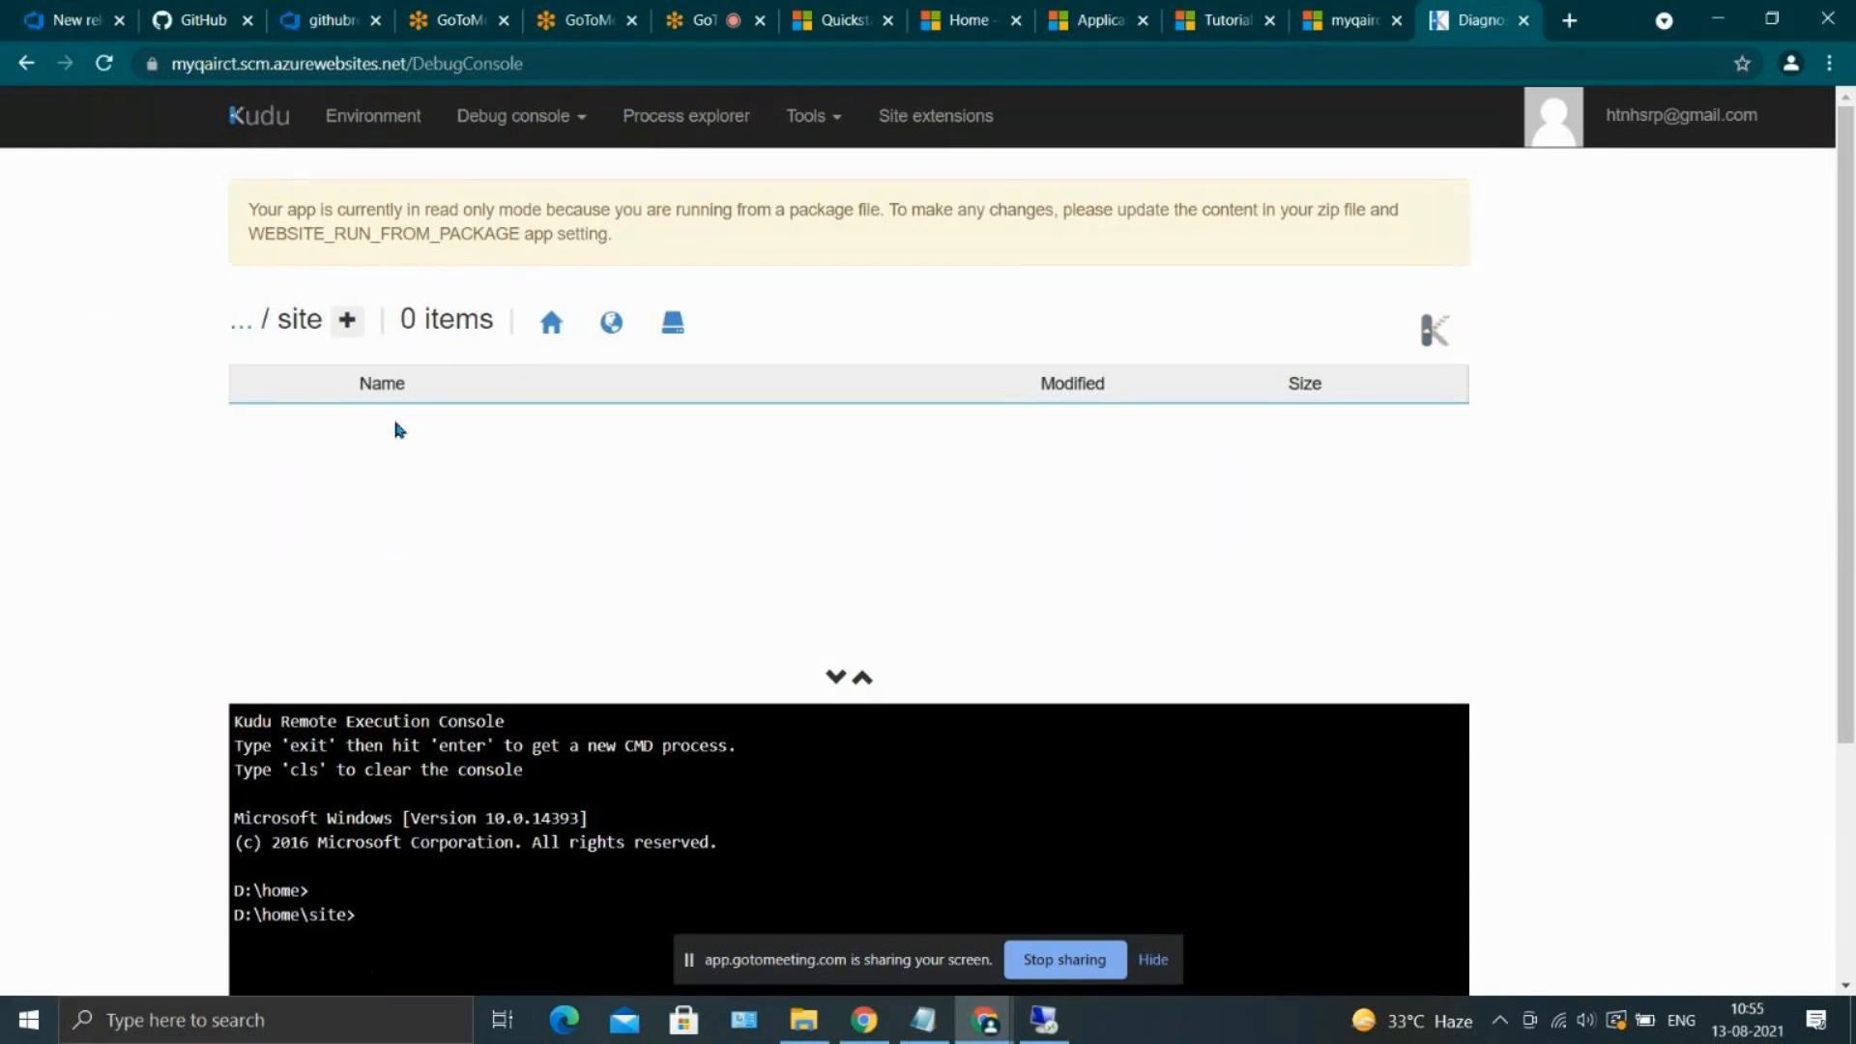
scroll(397, 435, "down", 2)
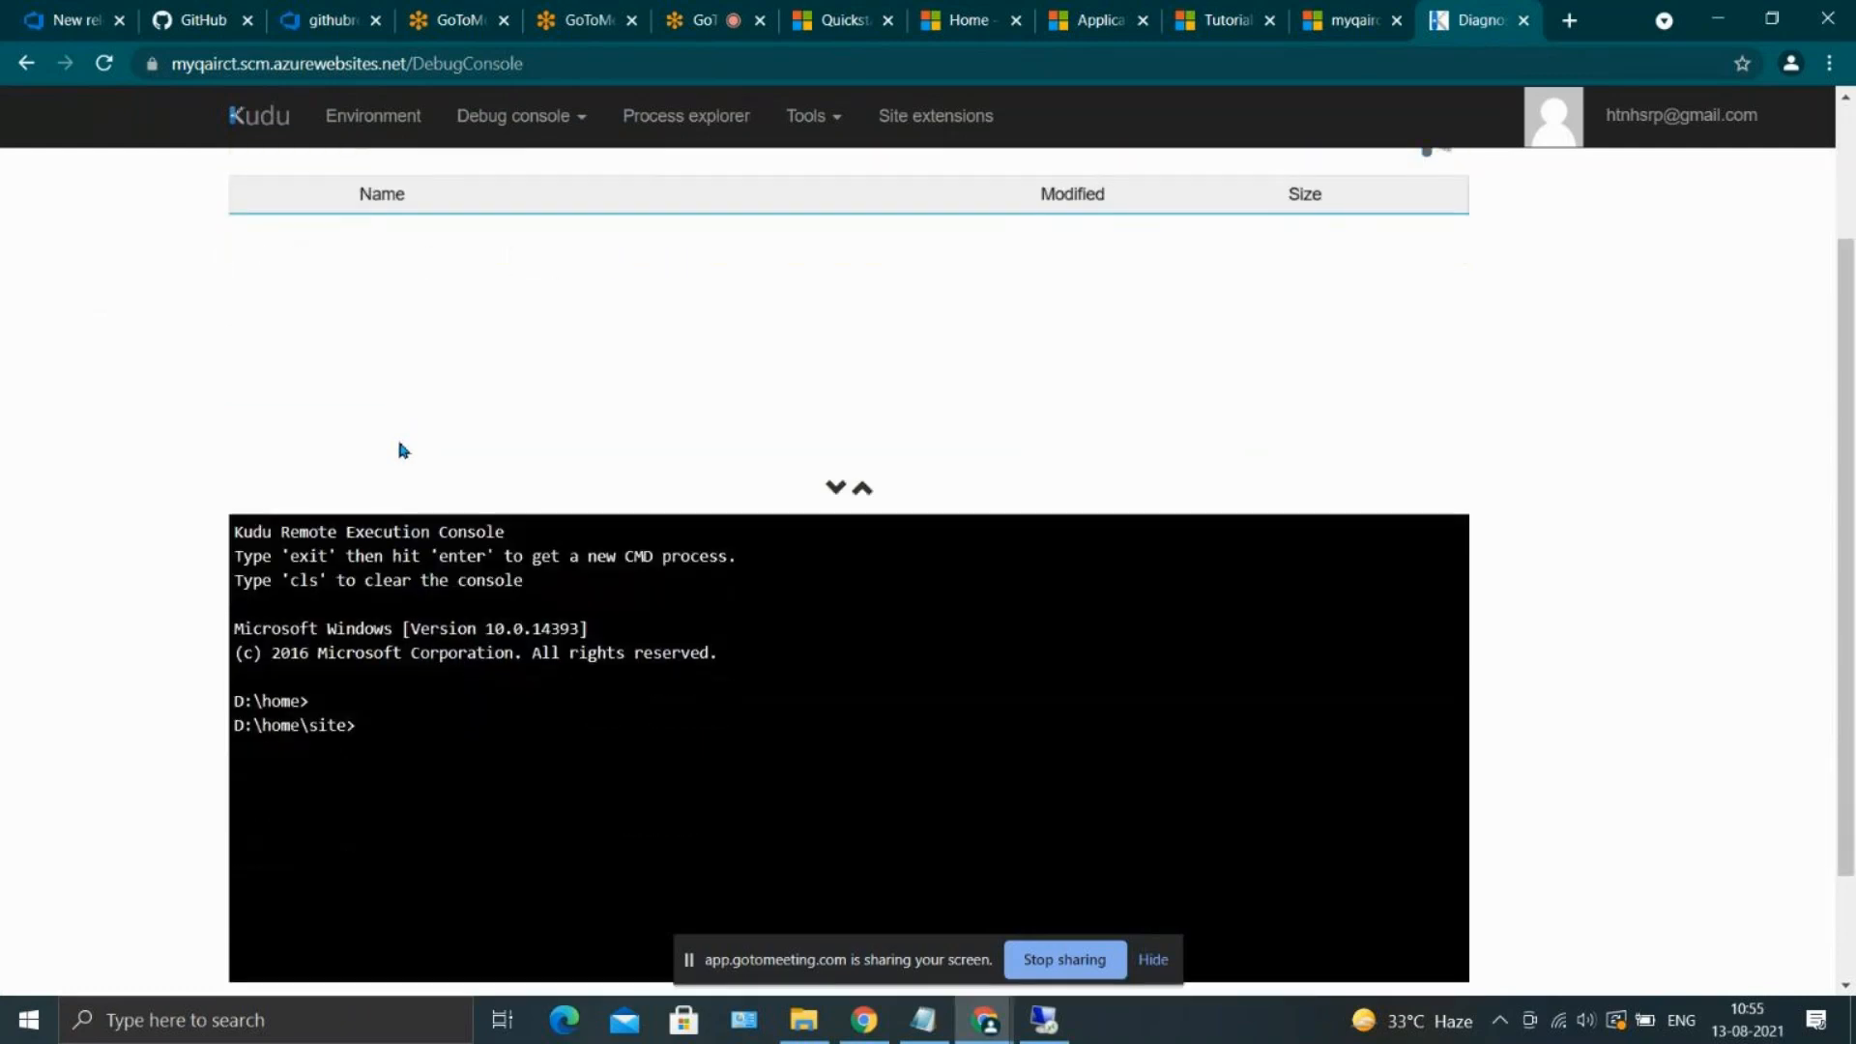
left_click(414, 328)
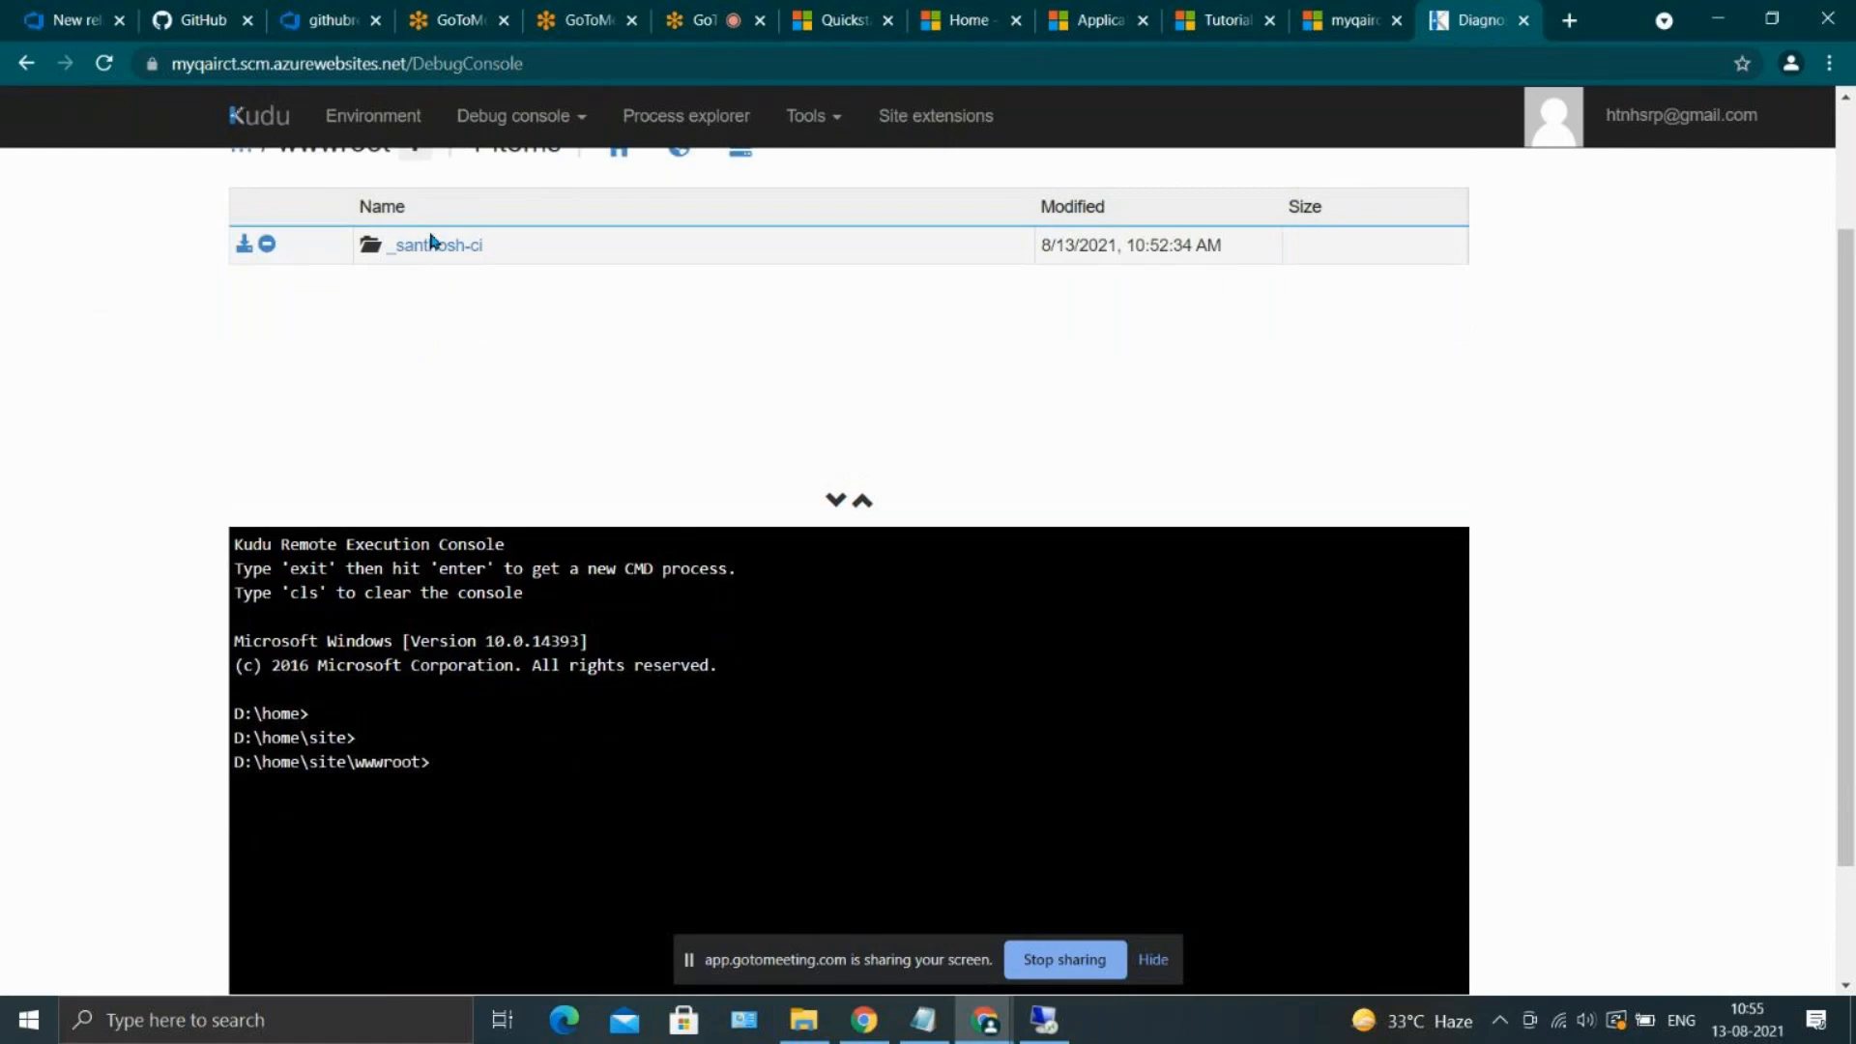
left_click(430, 247)
left_click(410, 245)
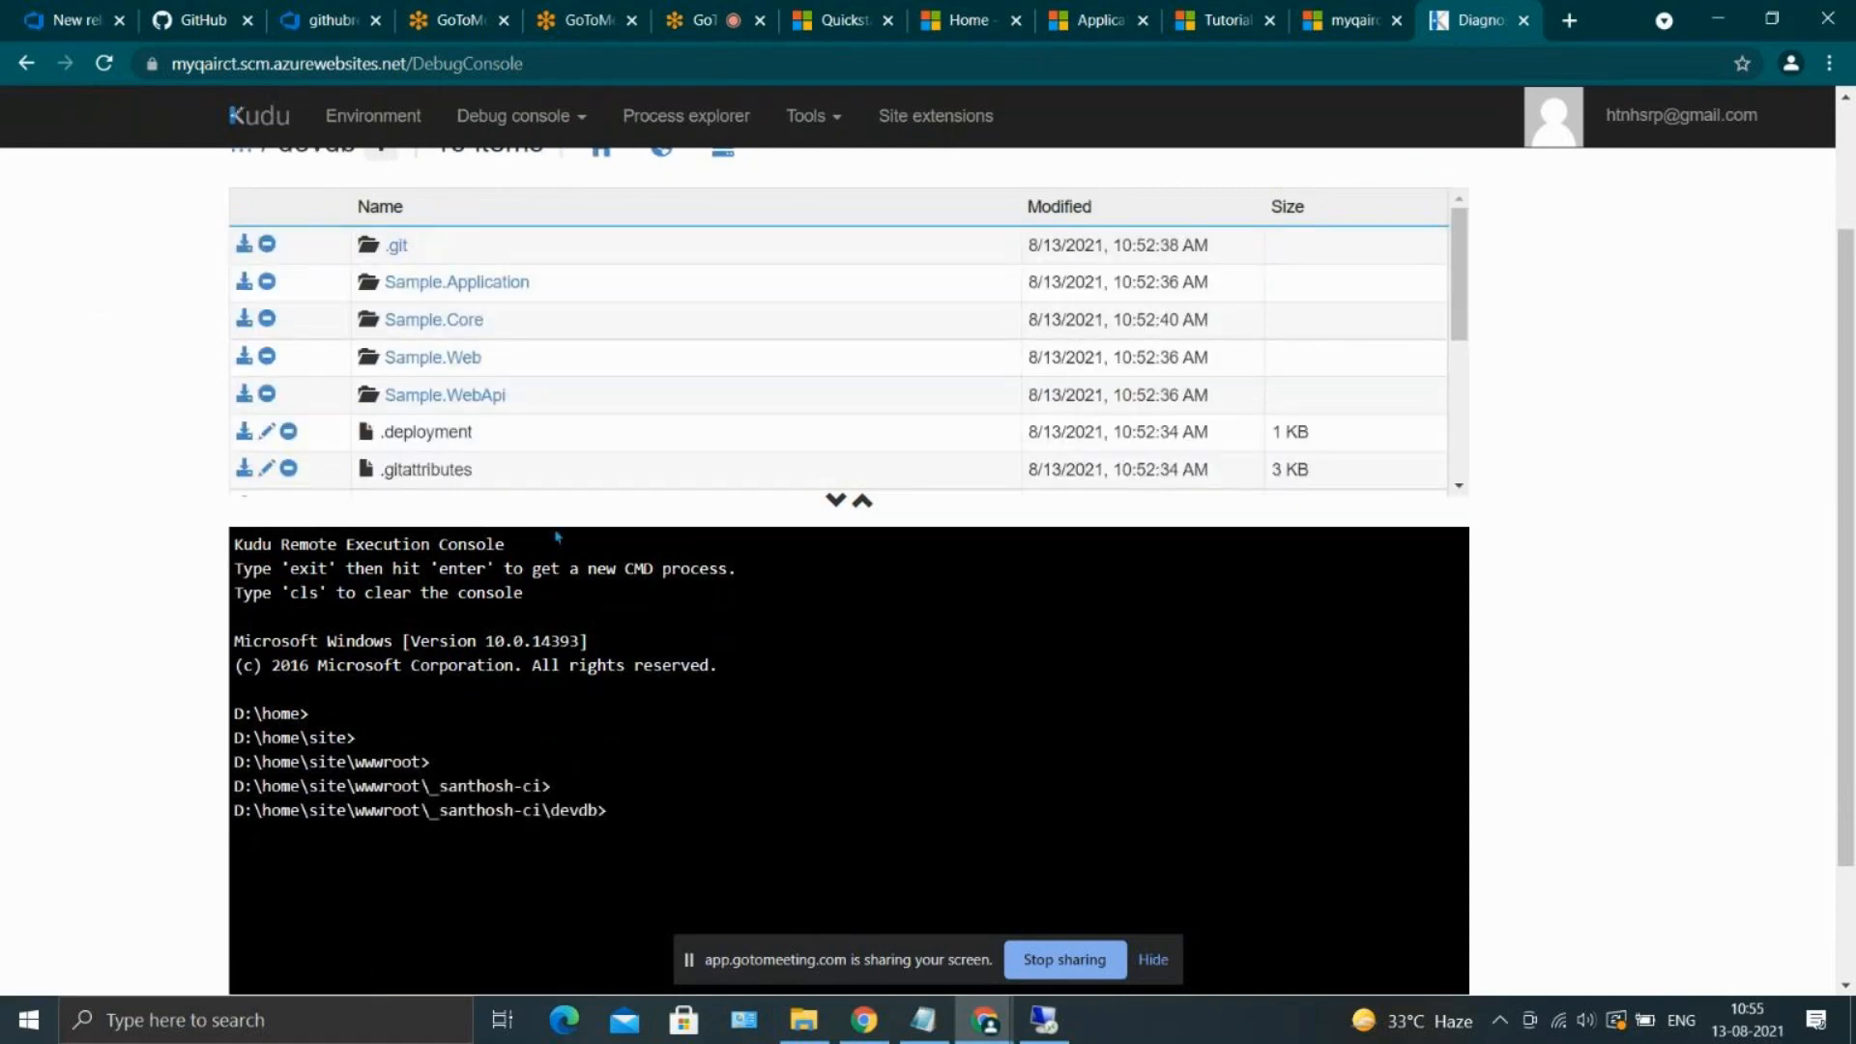
scroll(557, 538, "down", 1)
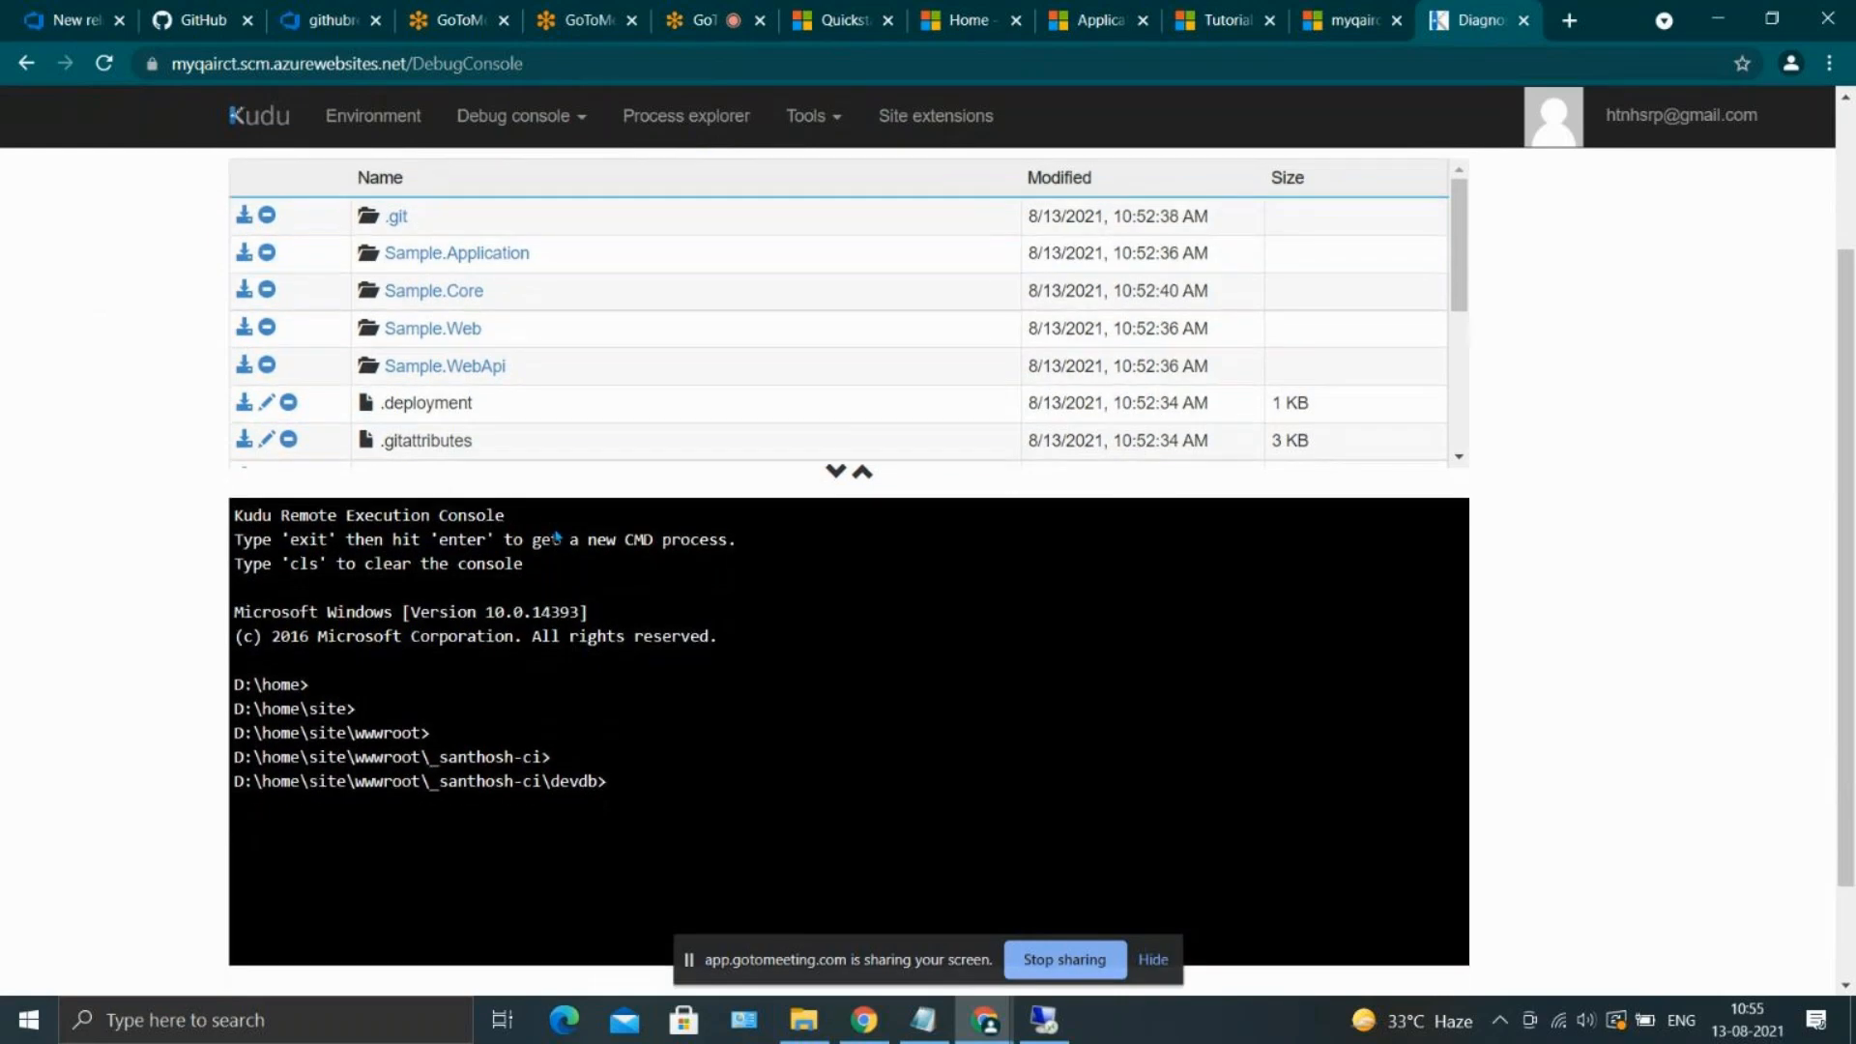
scroll(519, 336, "down", 3)
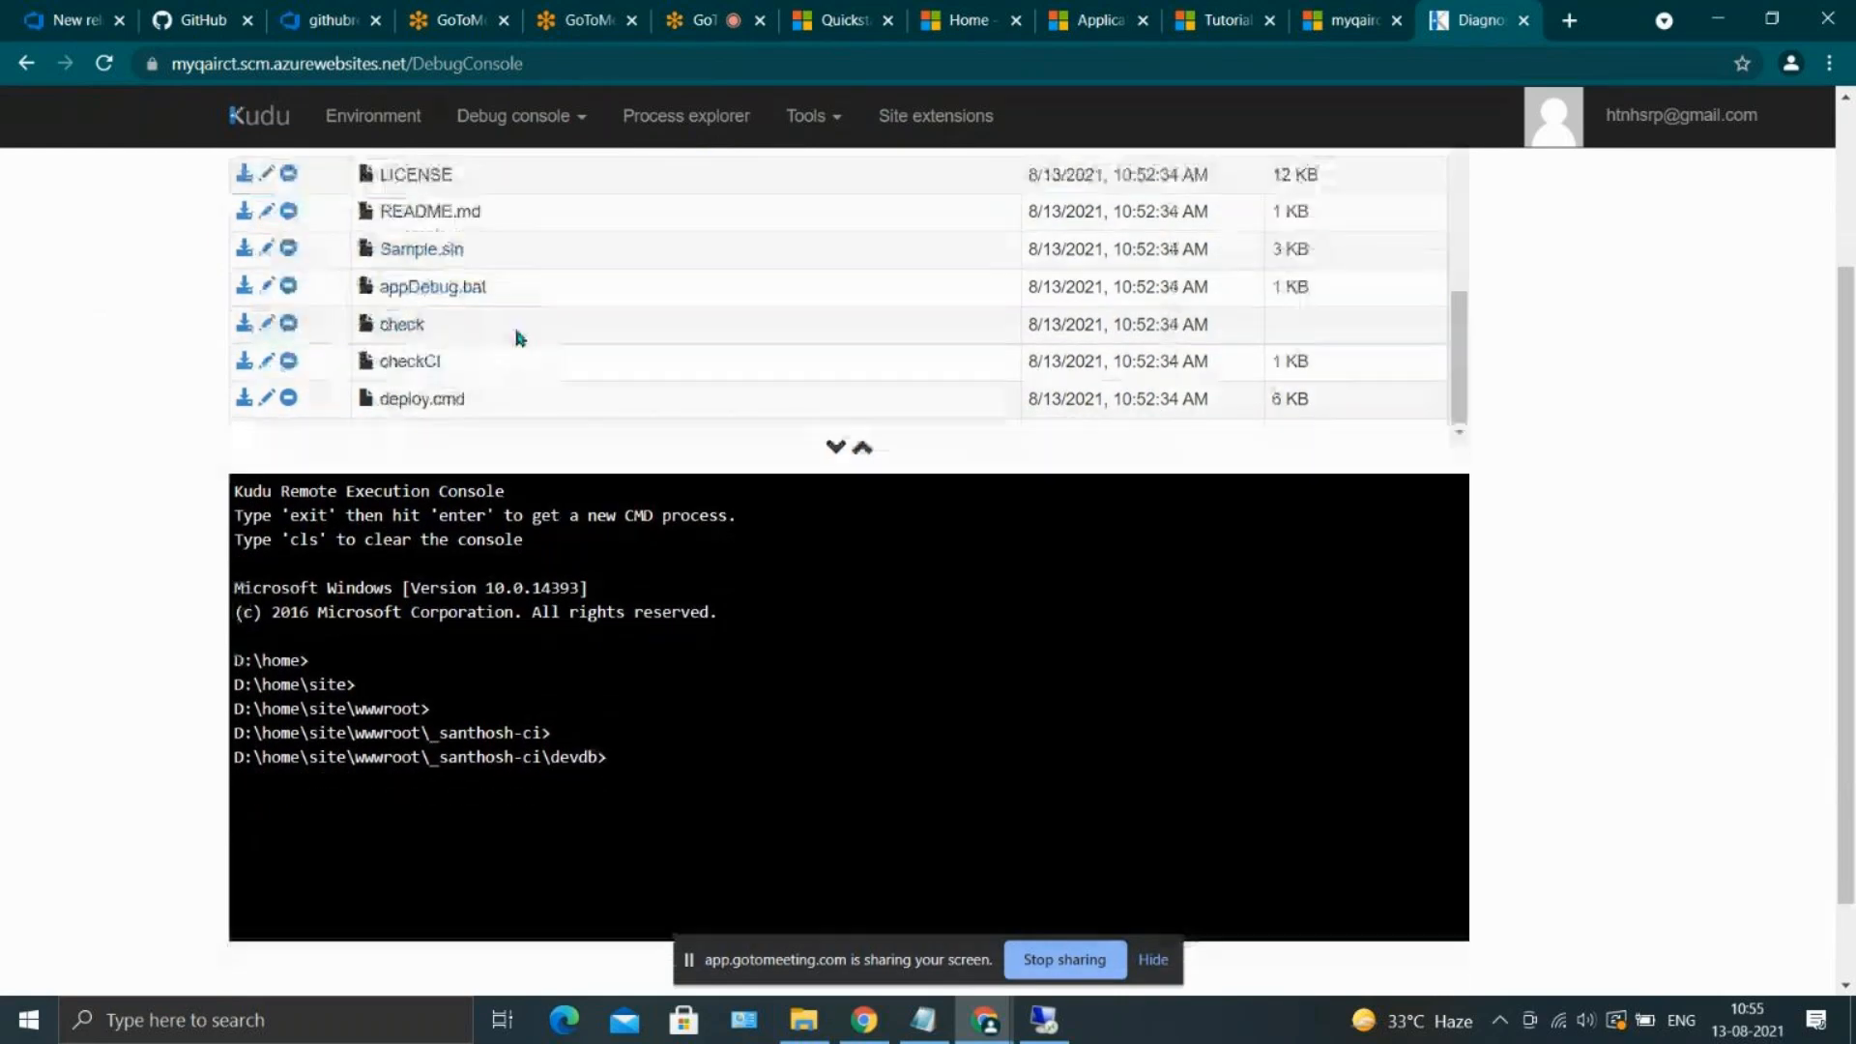
scroll(507, 342, "up", 1)
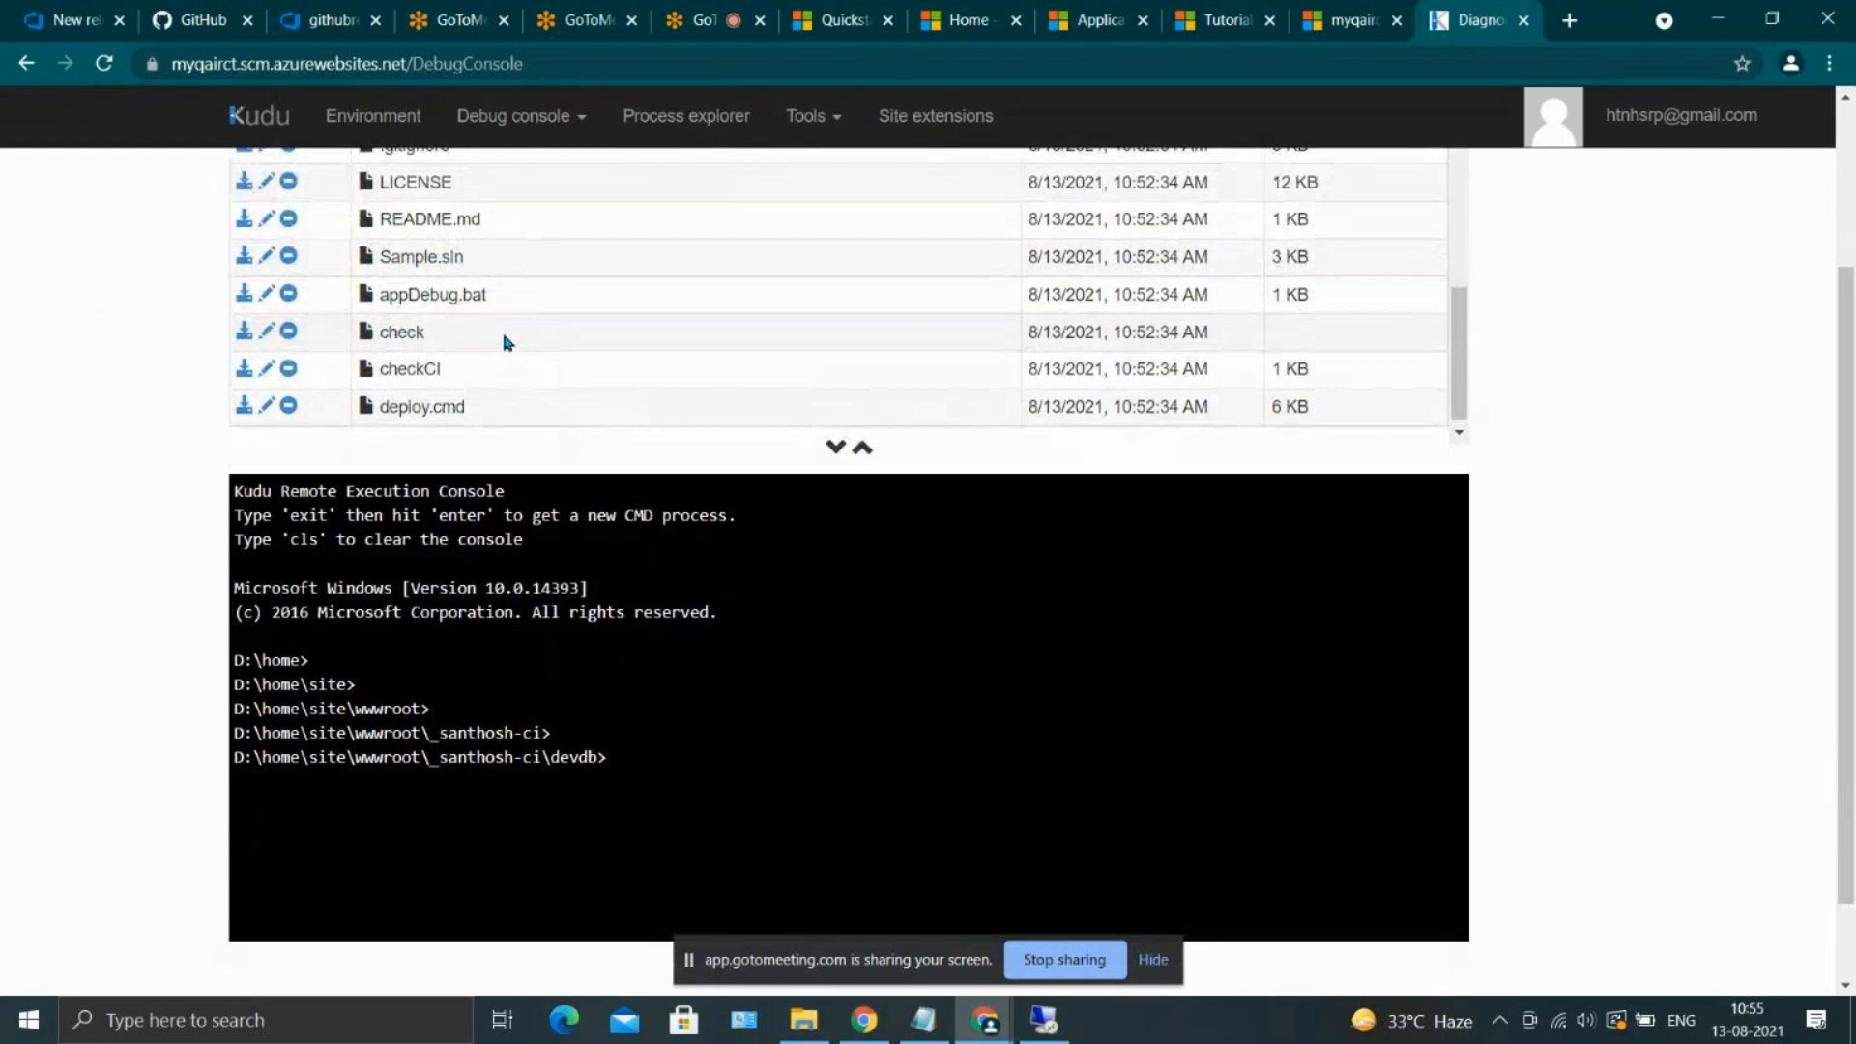
scroll(493, 344, "up", 1)
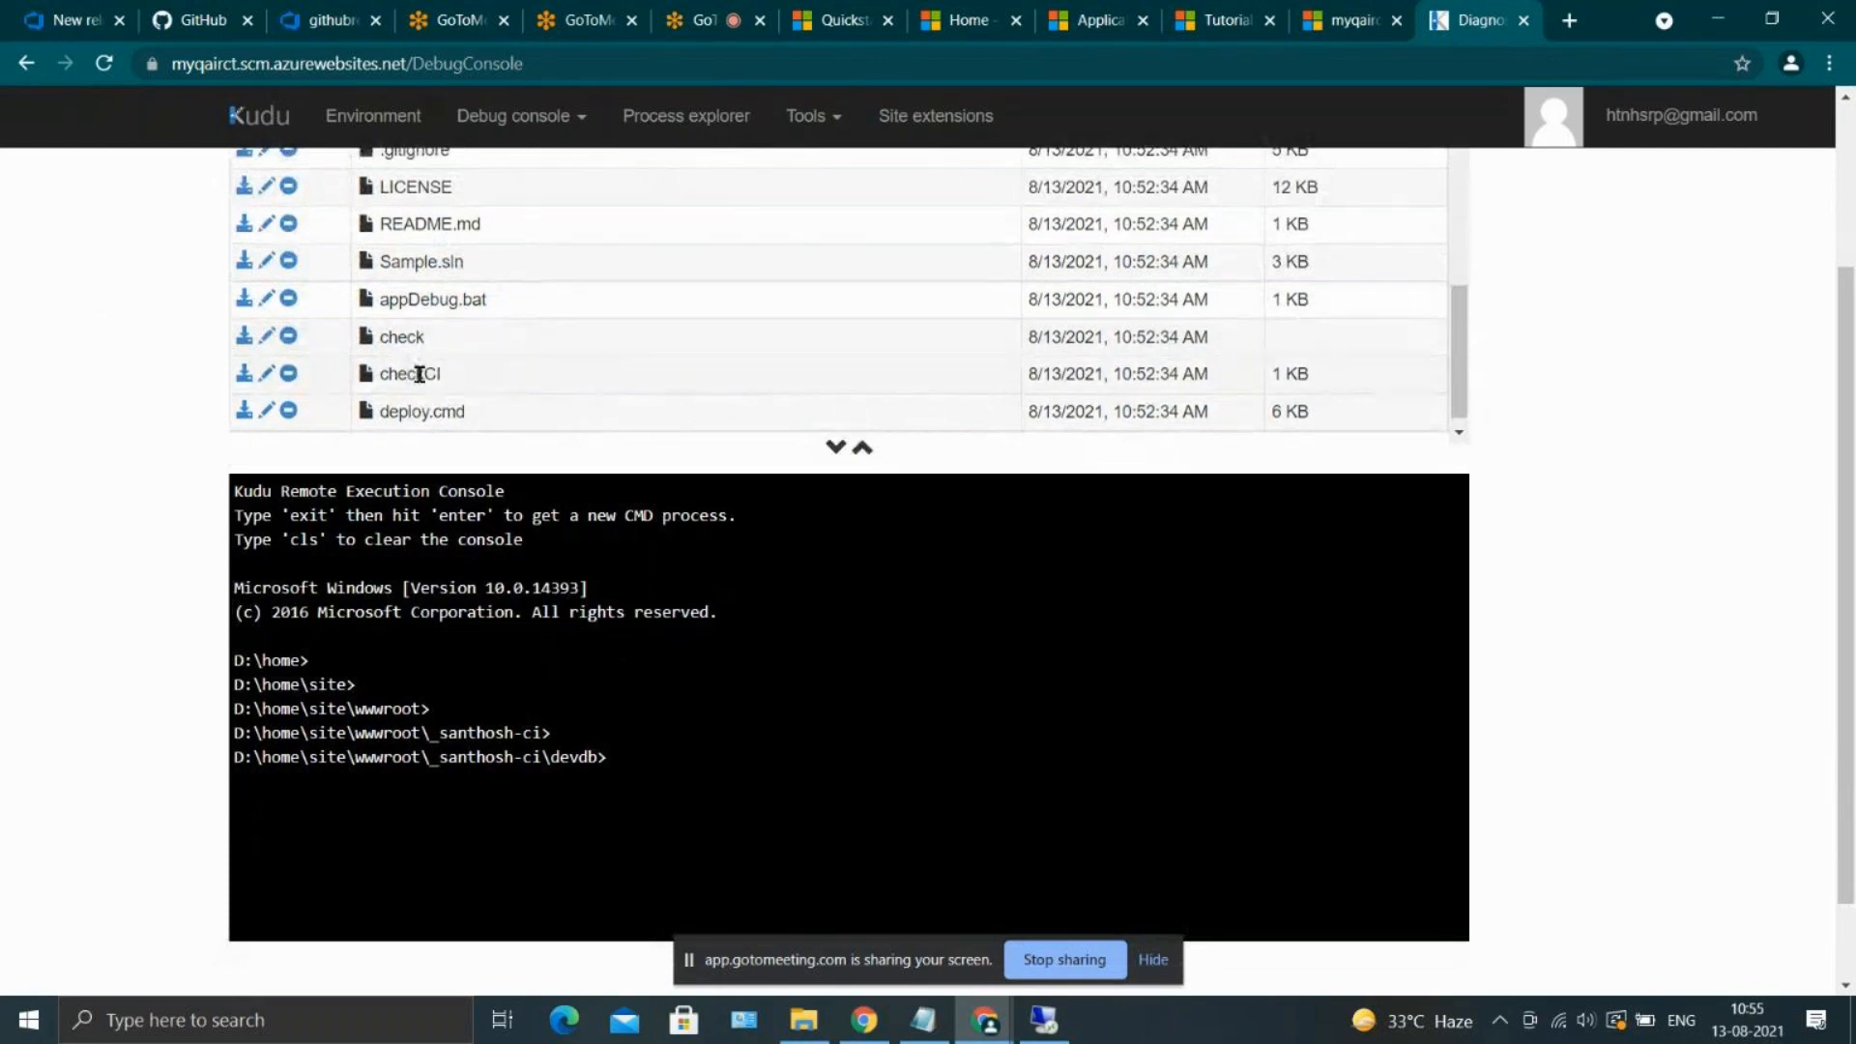
scroll(611, 290, "up", 2)
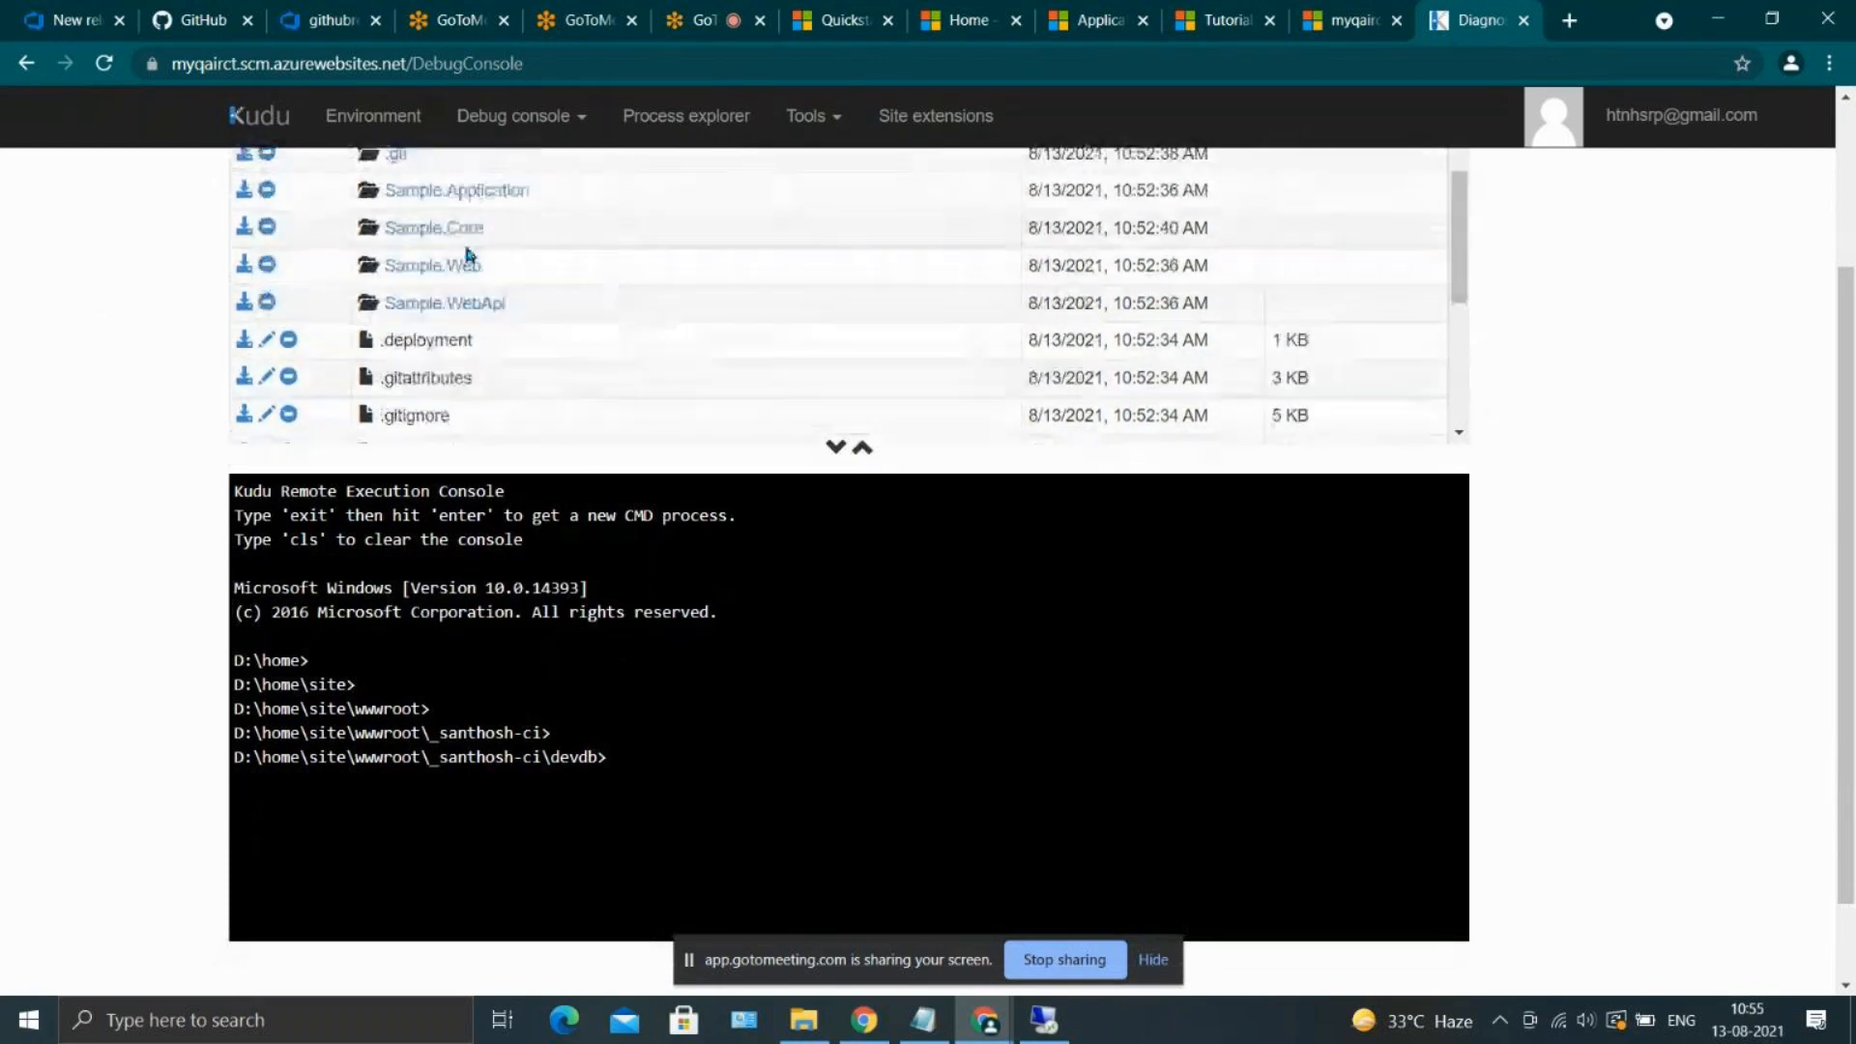
Try to delete the checkCI file from the devdb folder in Kudu
scroll(658, 319, "down", 2)
double_click(428, 359)
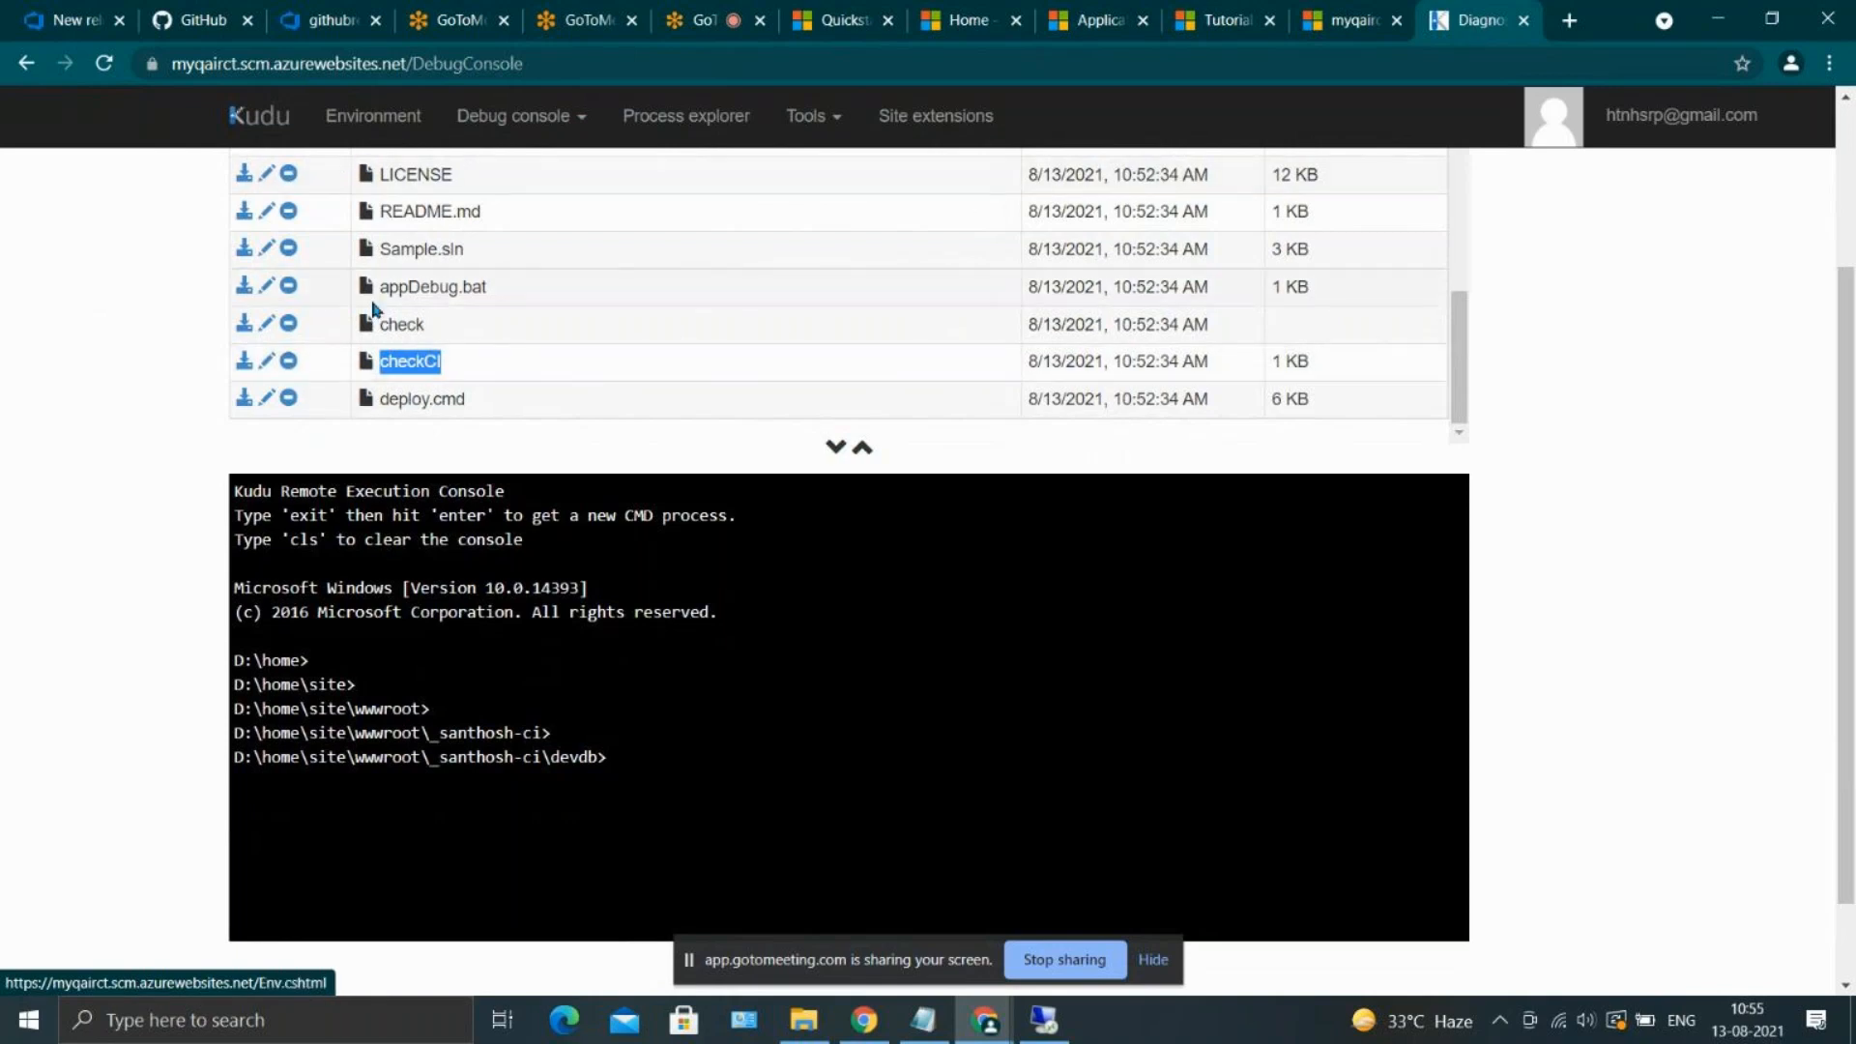
left_click(289, 362)
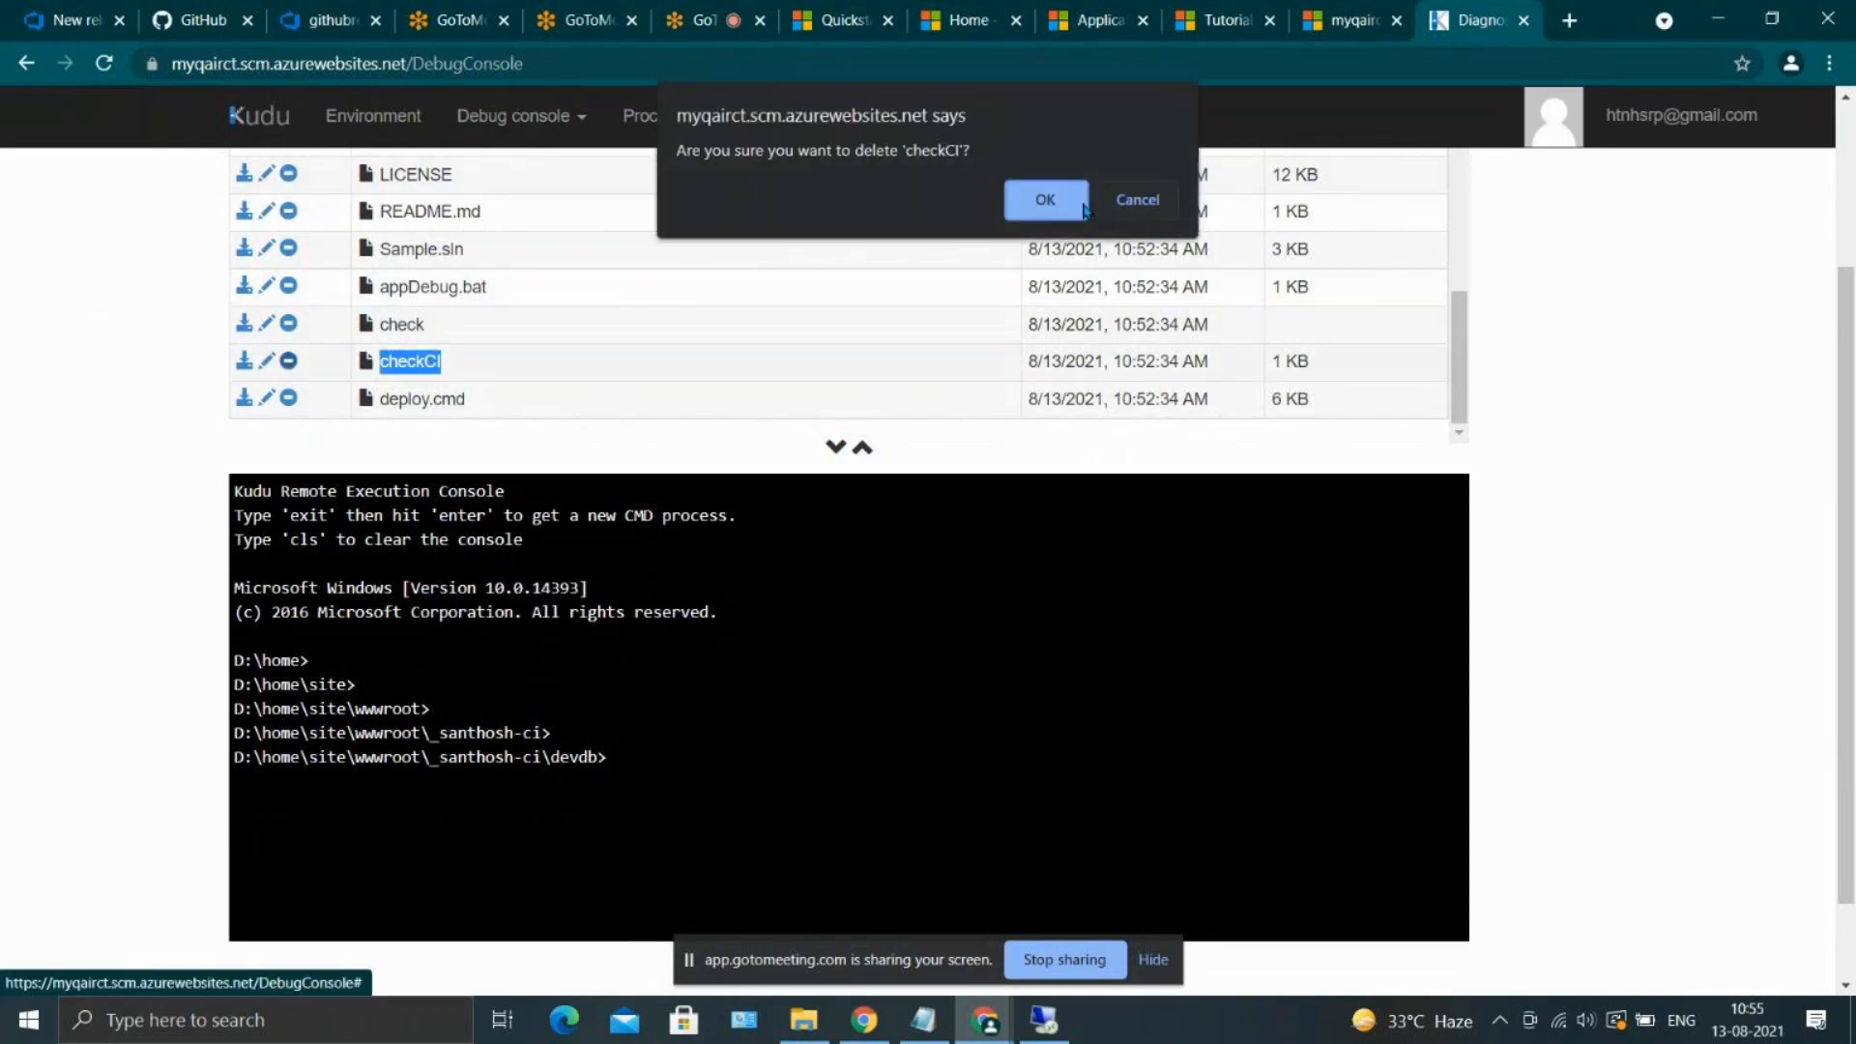
left_click(1073, 211)
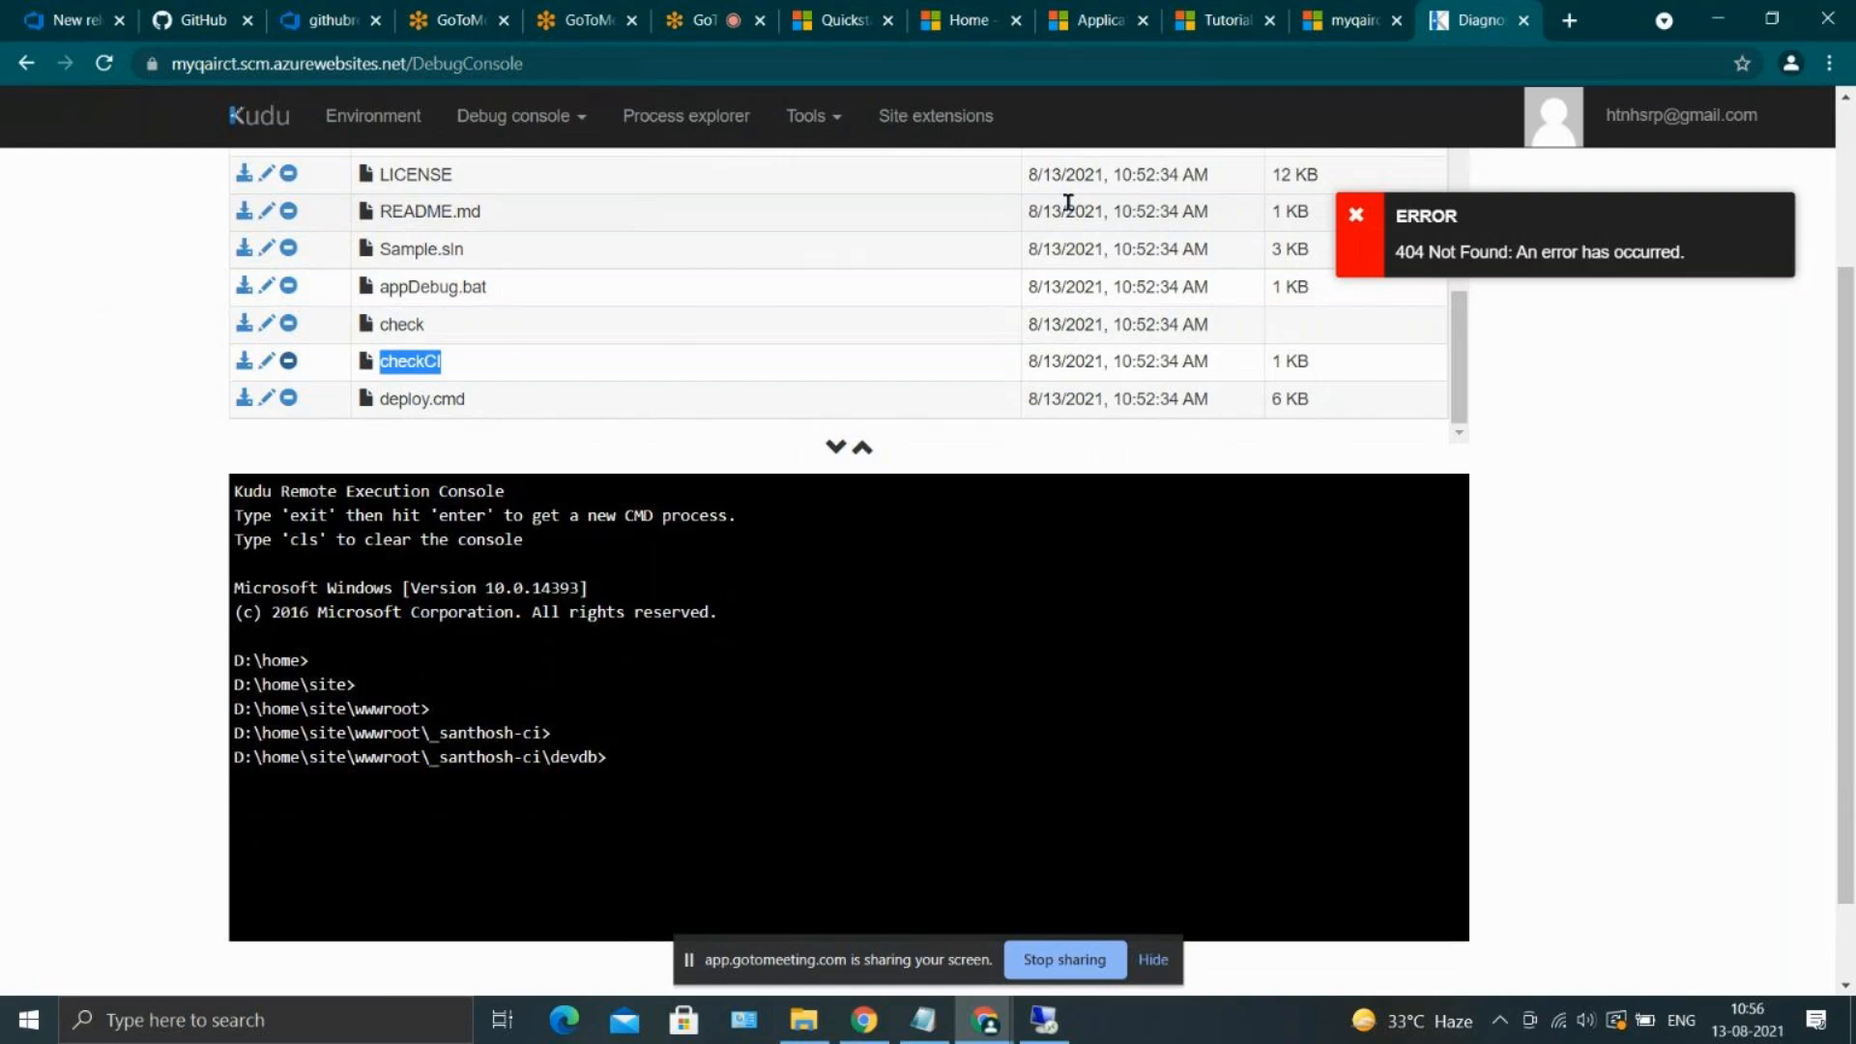
Read the notice above the devdb file list in Kudu and look through the folder's contents
scroll(998, 228, "up", 3)
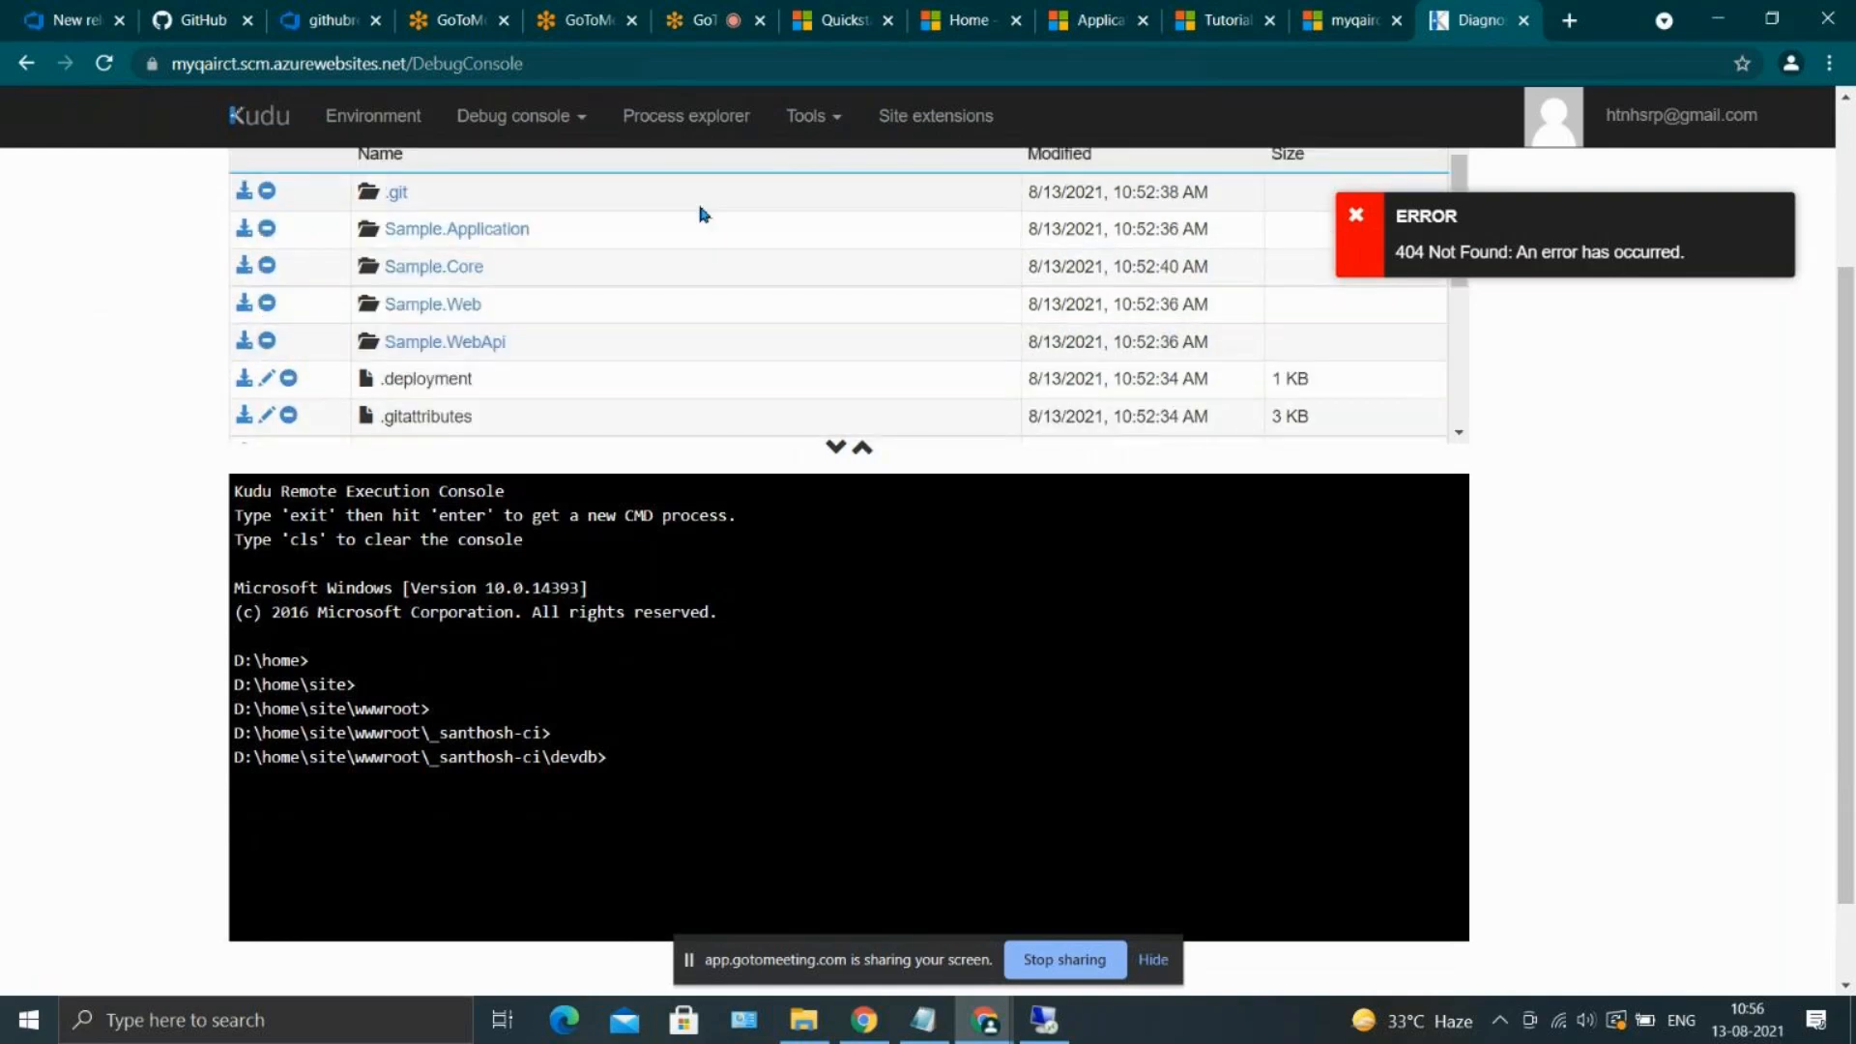
scroll(701, 213, "up", 3)
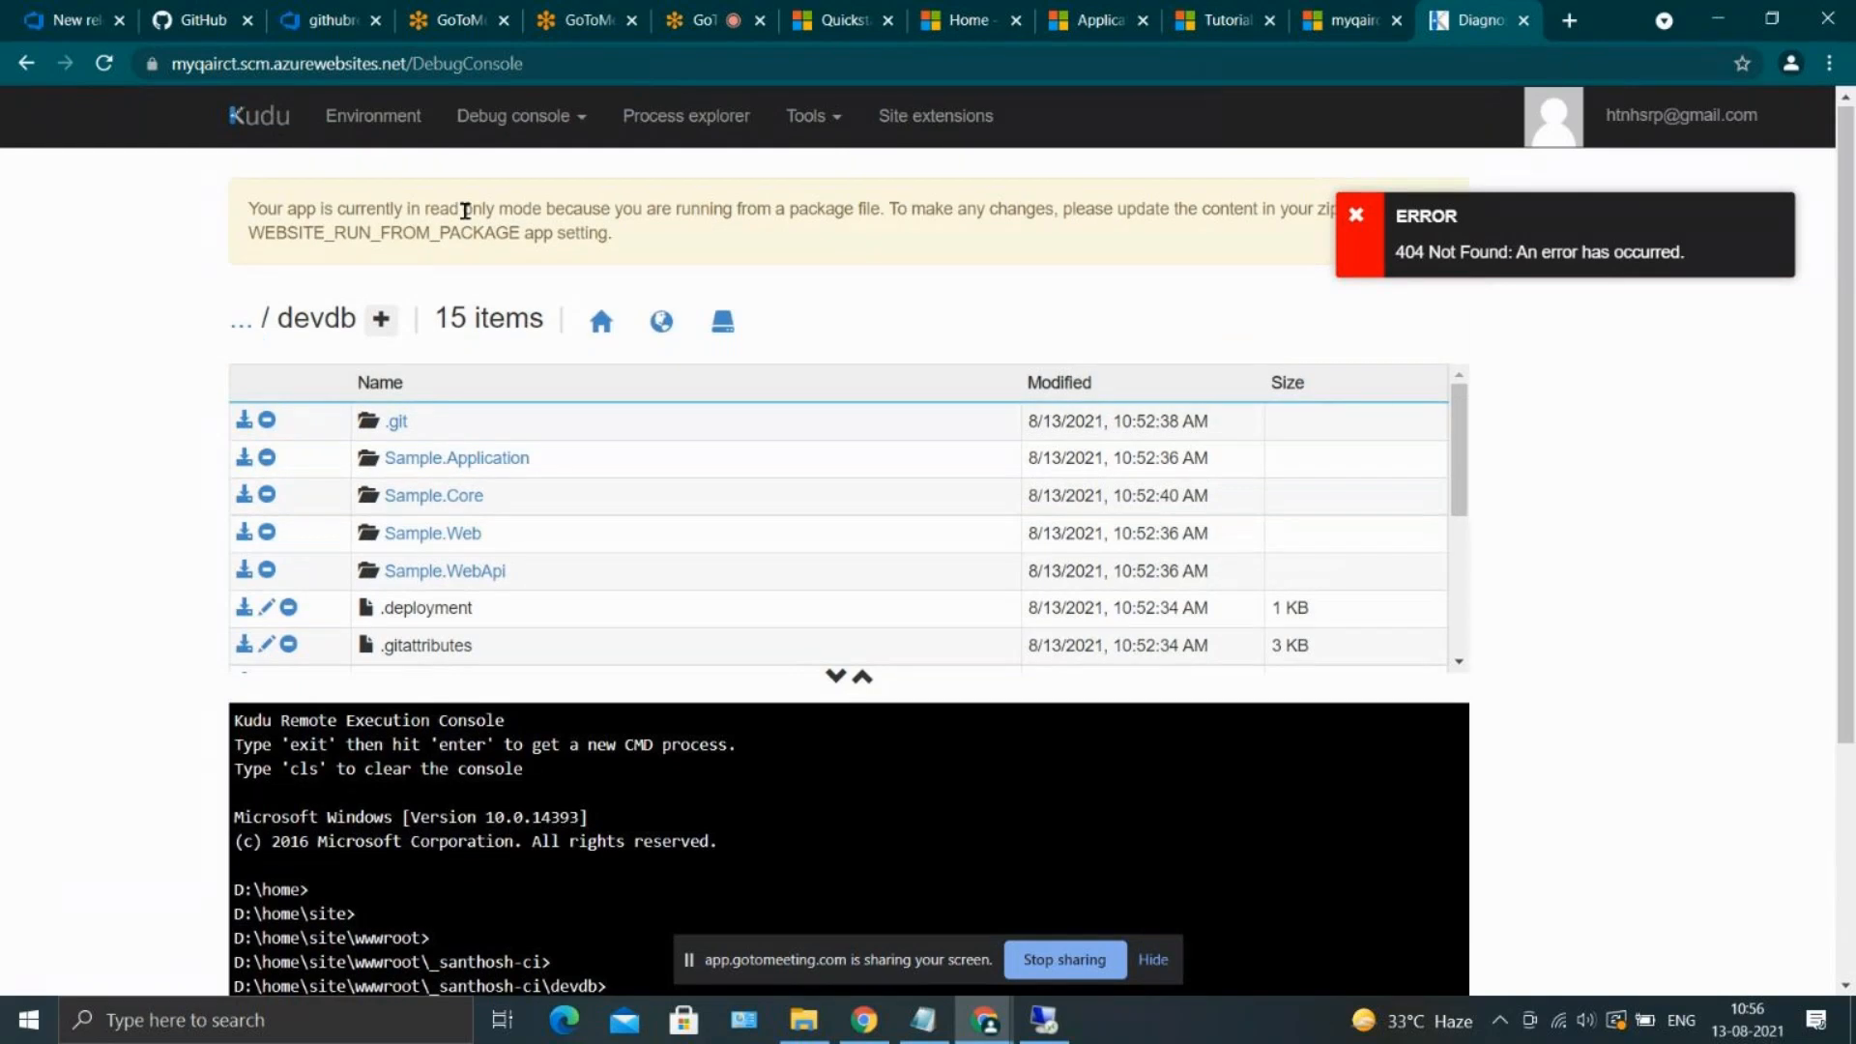
scroll(346, 328, "down", 4)
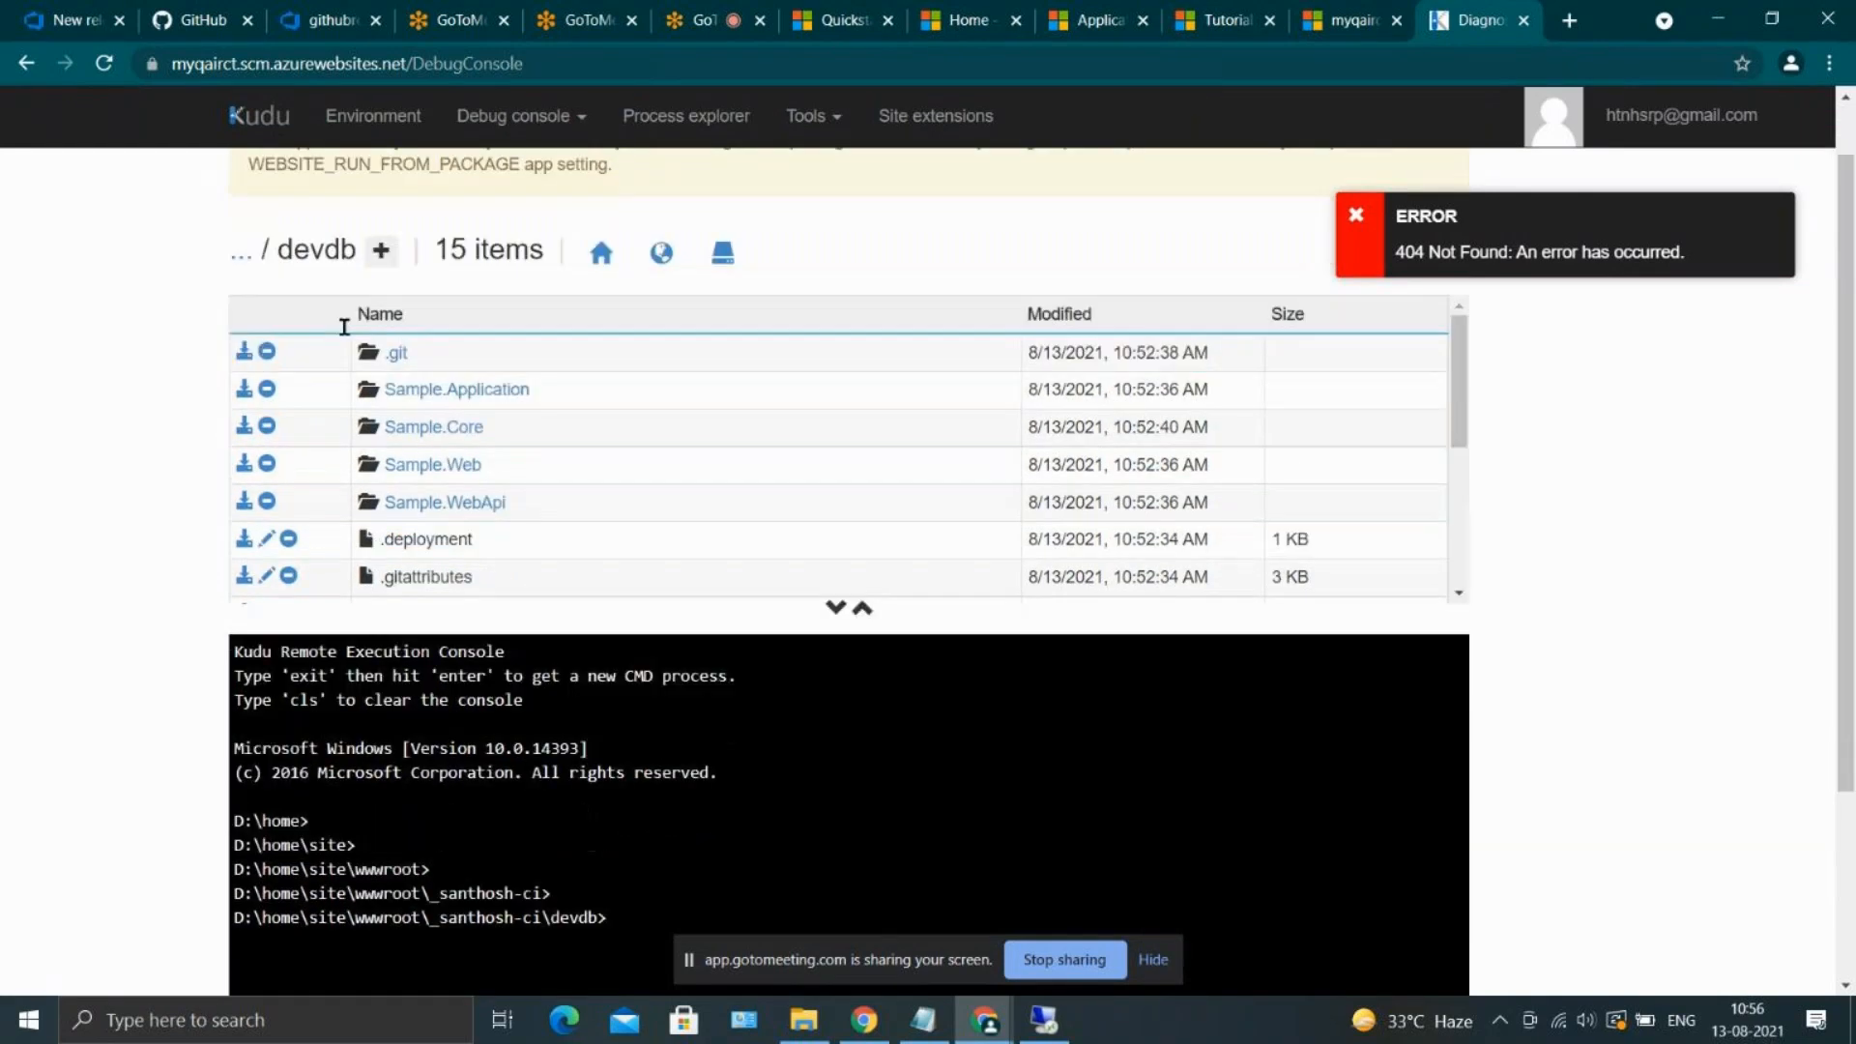
scroll(415, 290, "up", 1)
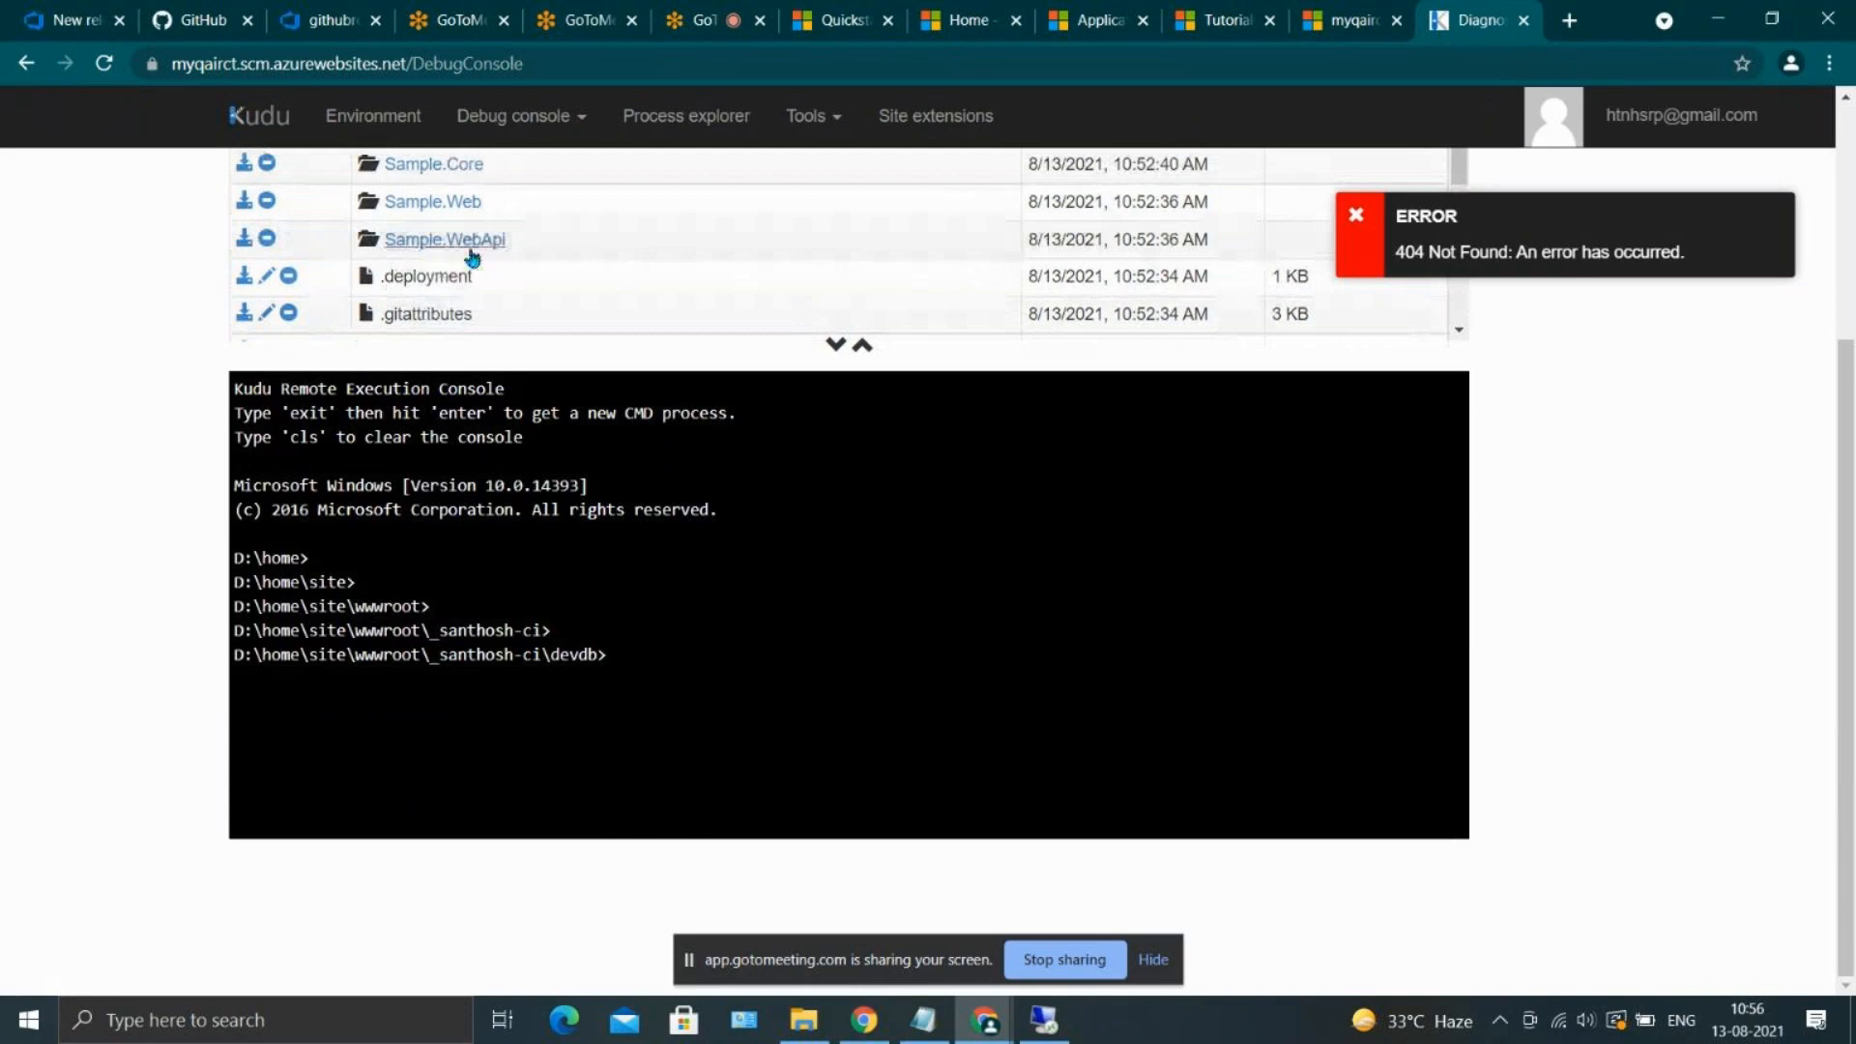
scroll(473, 256, "up", 3)
scroll(474, 258, "up", 1)
scroll(471, 542, "down", 3)
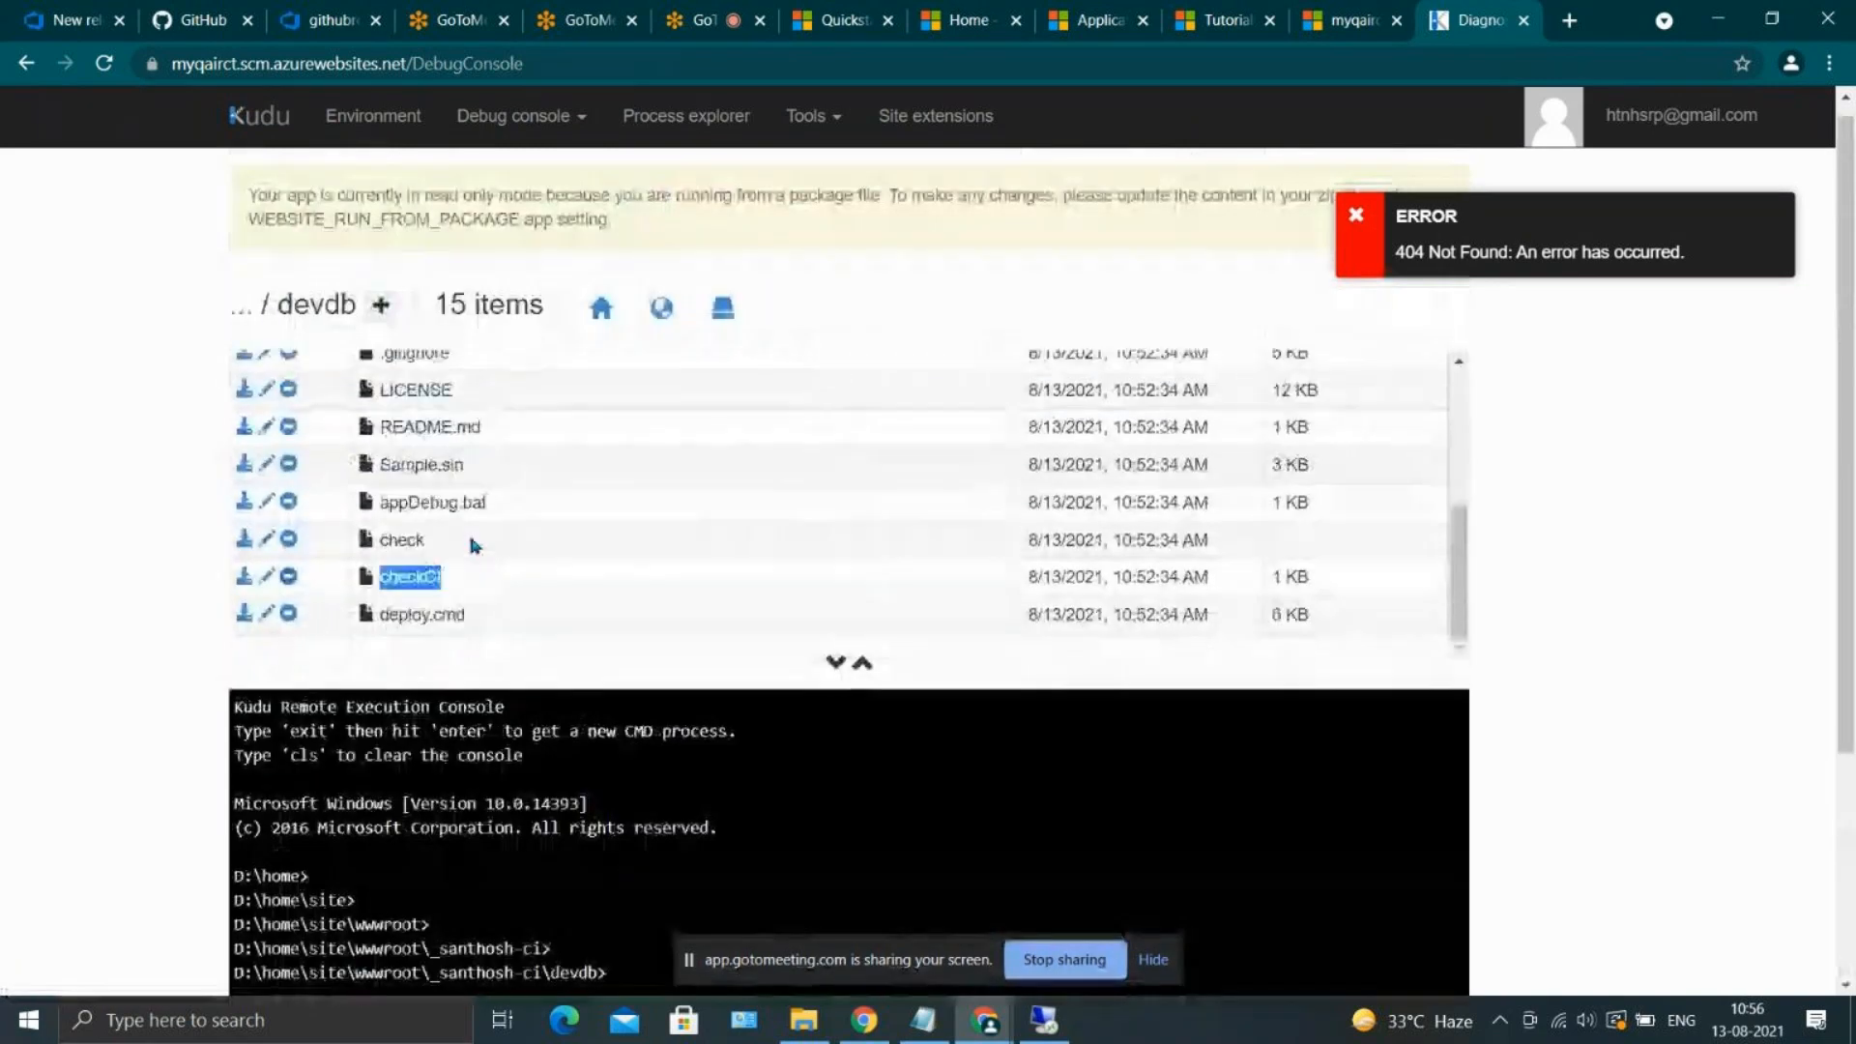
Try to add the text "Hi" to checkCI in Kudu and save it, and close the file editor
left_click(269, 579)
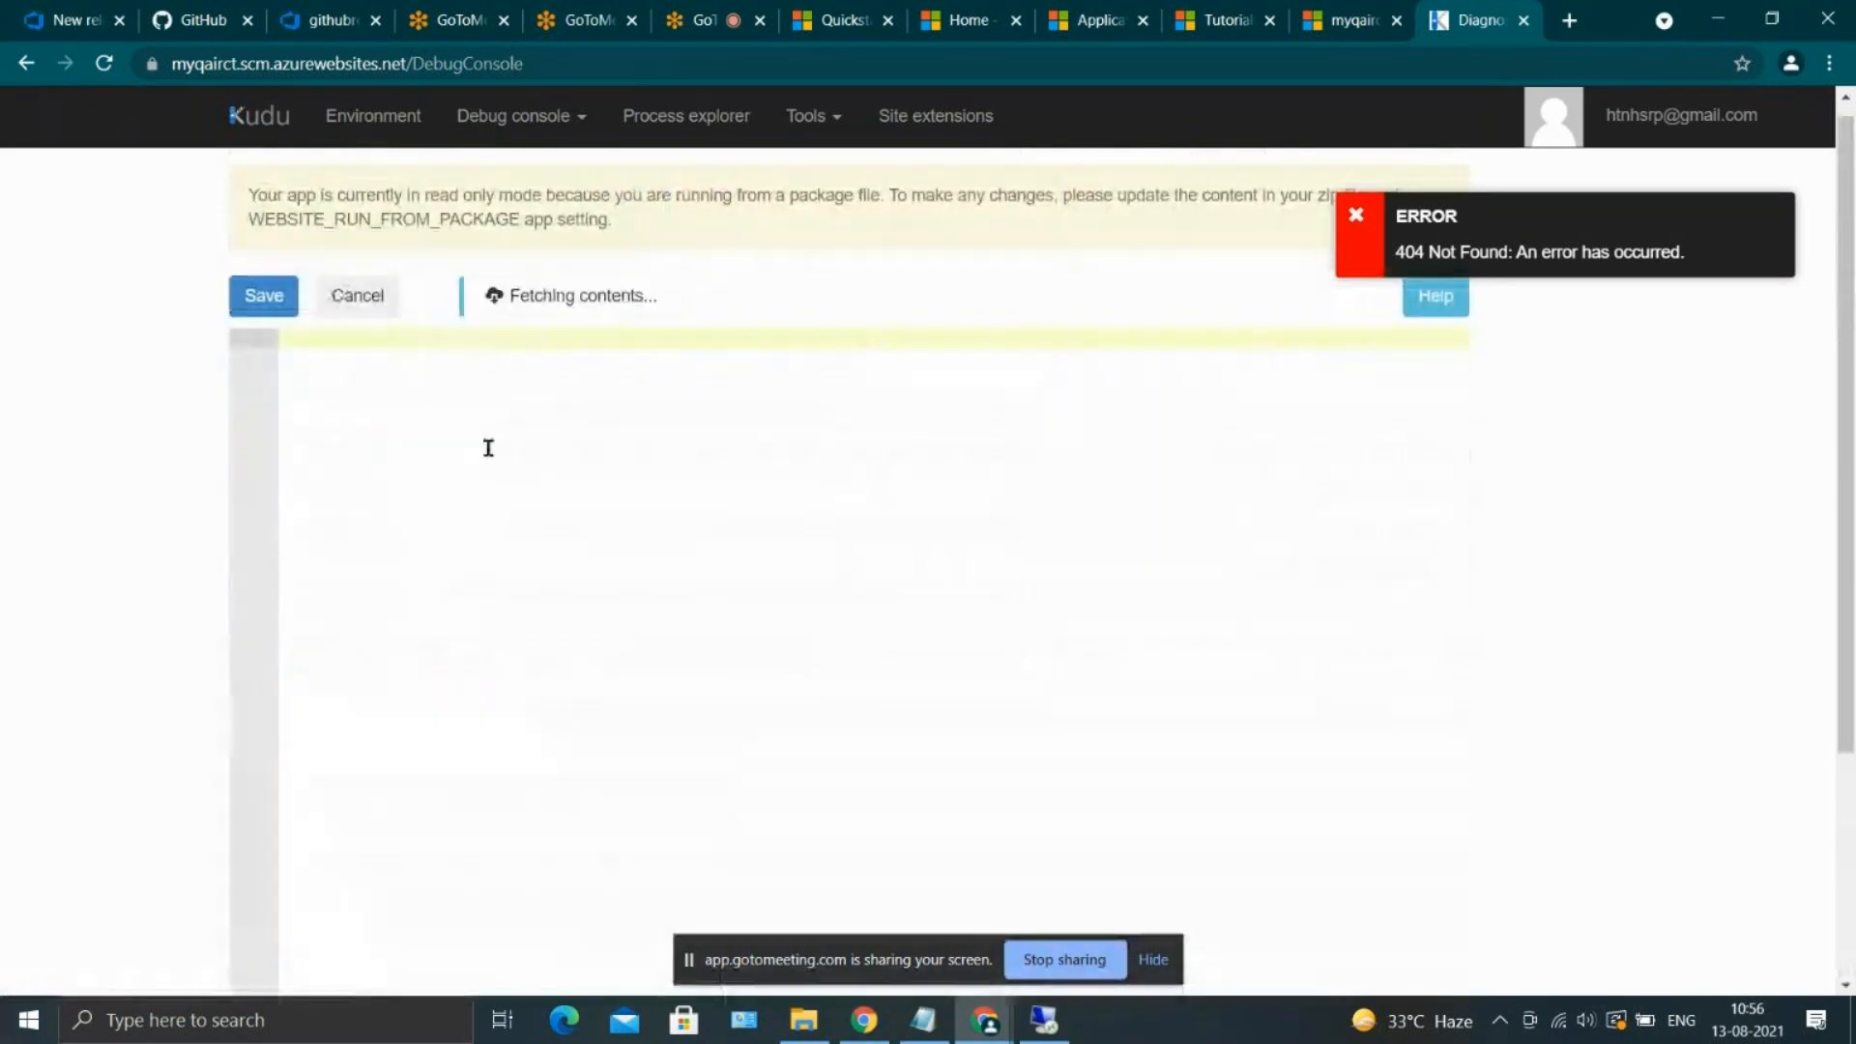
type("H")
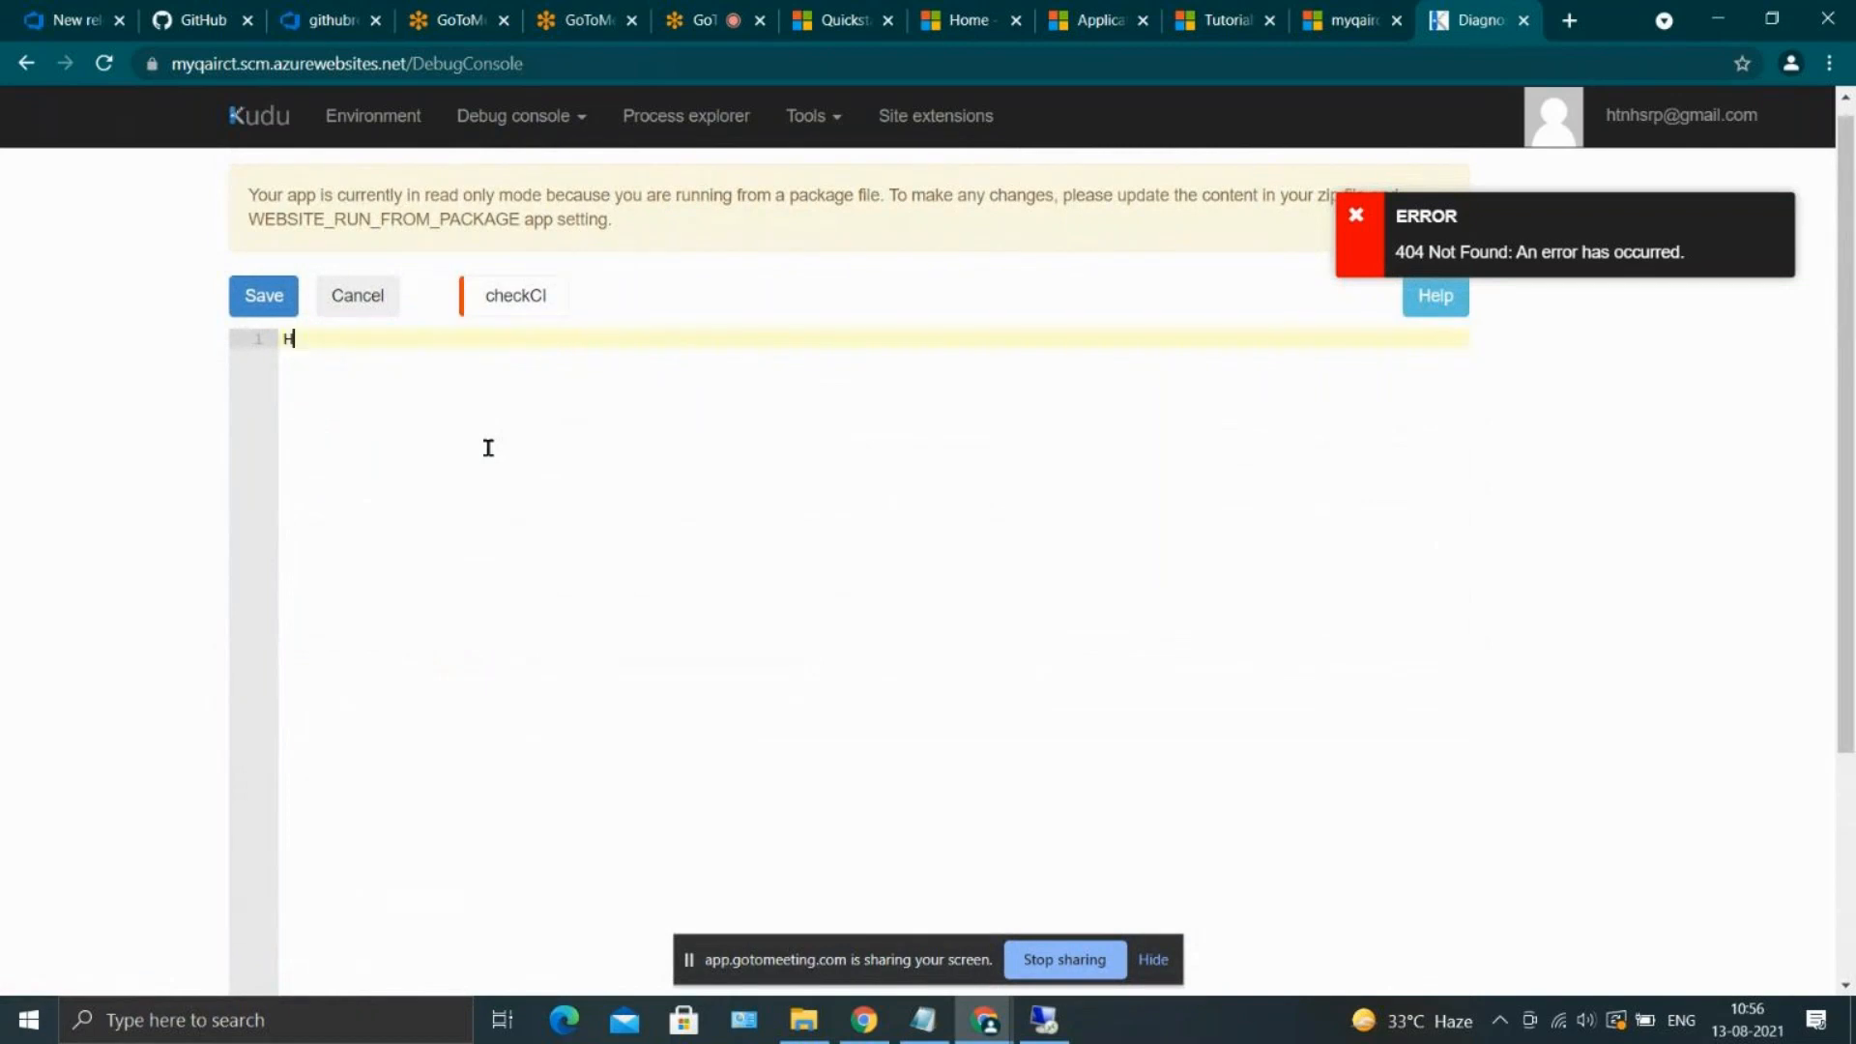
type("i")
left_click(287, 311)
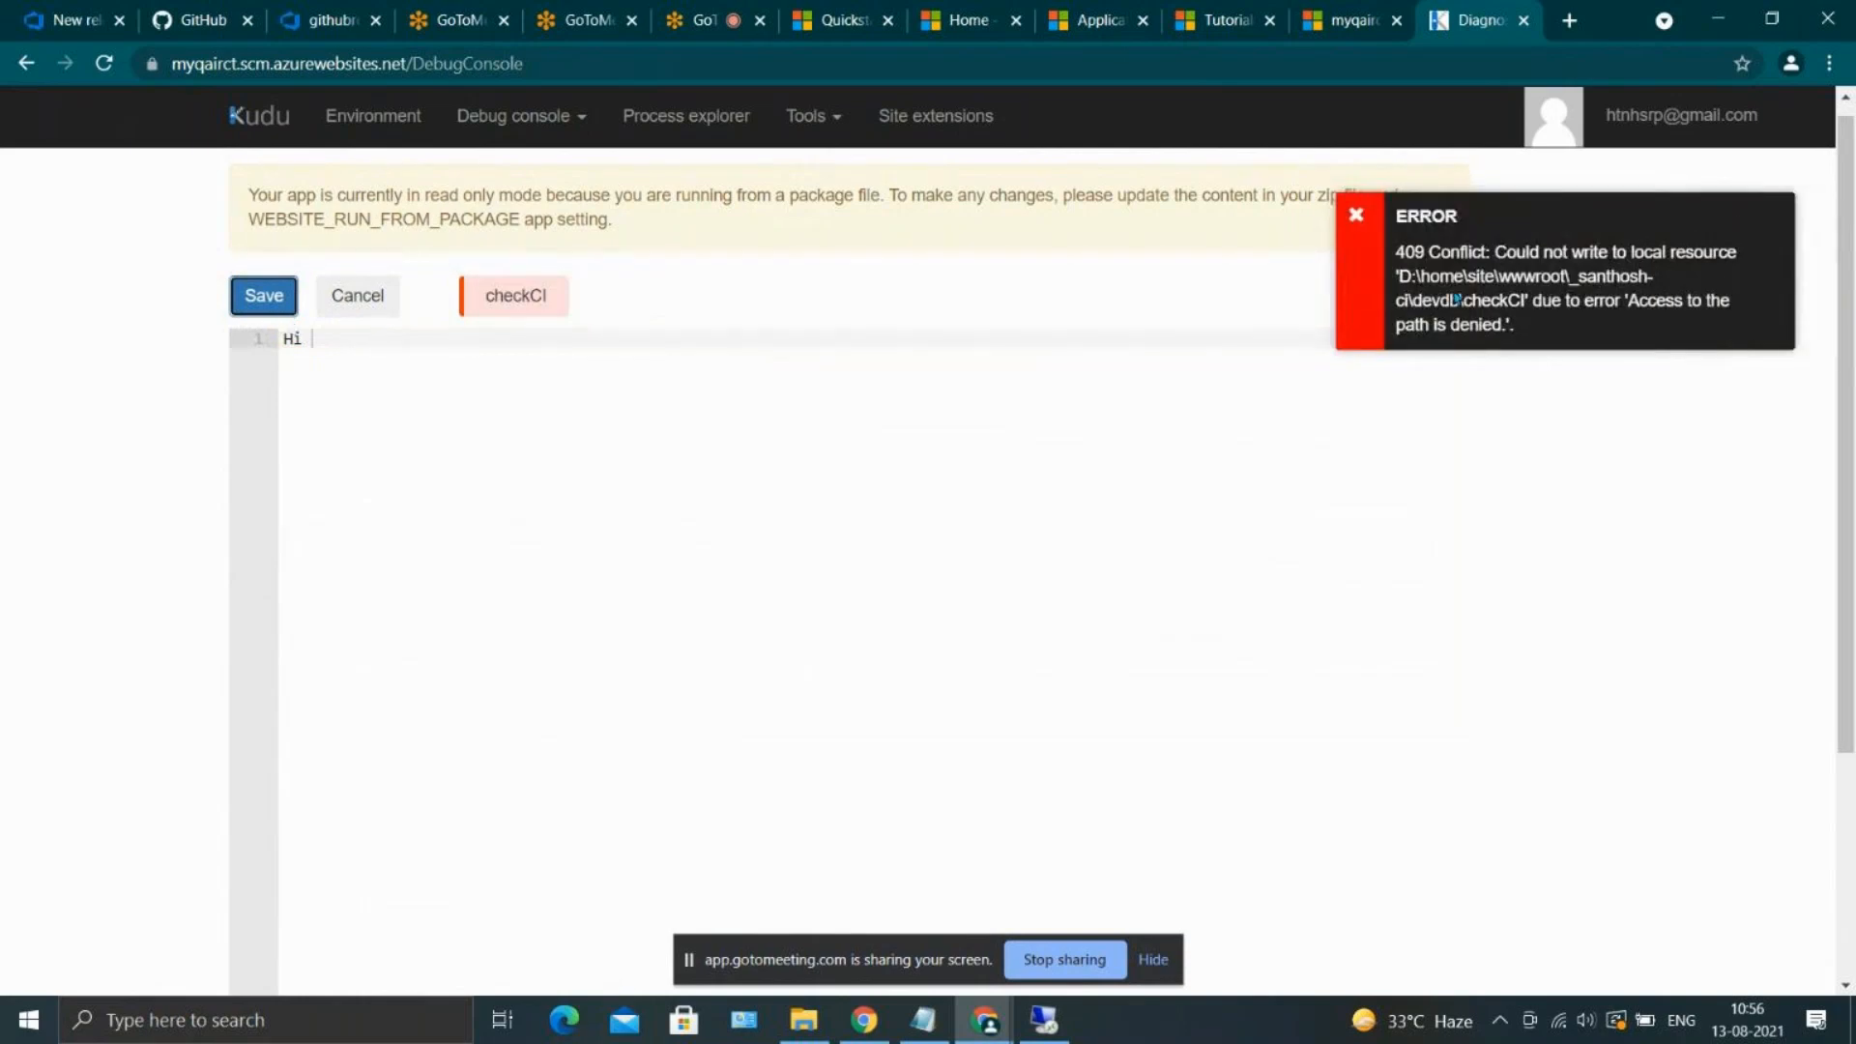
triple_click(1608, 298)
left_click(1276, 426)
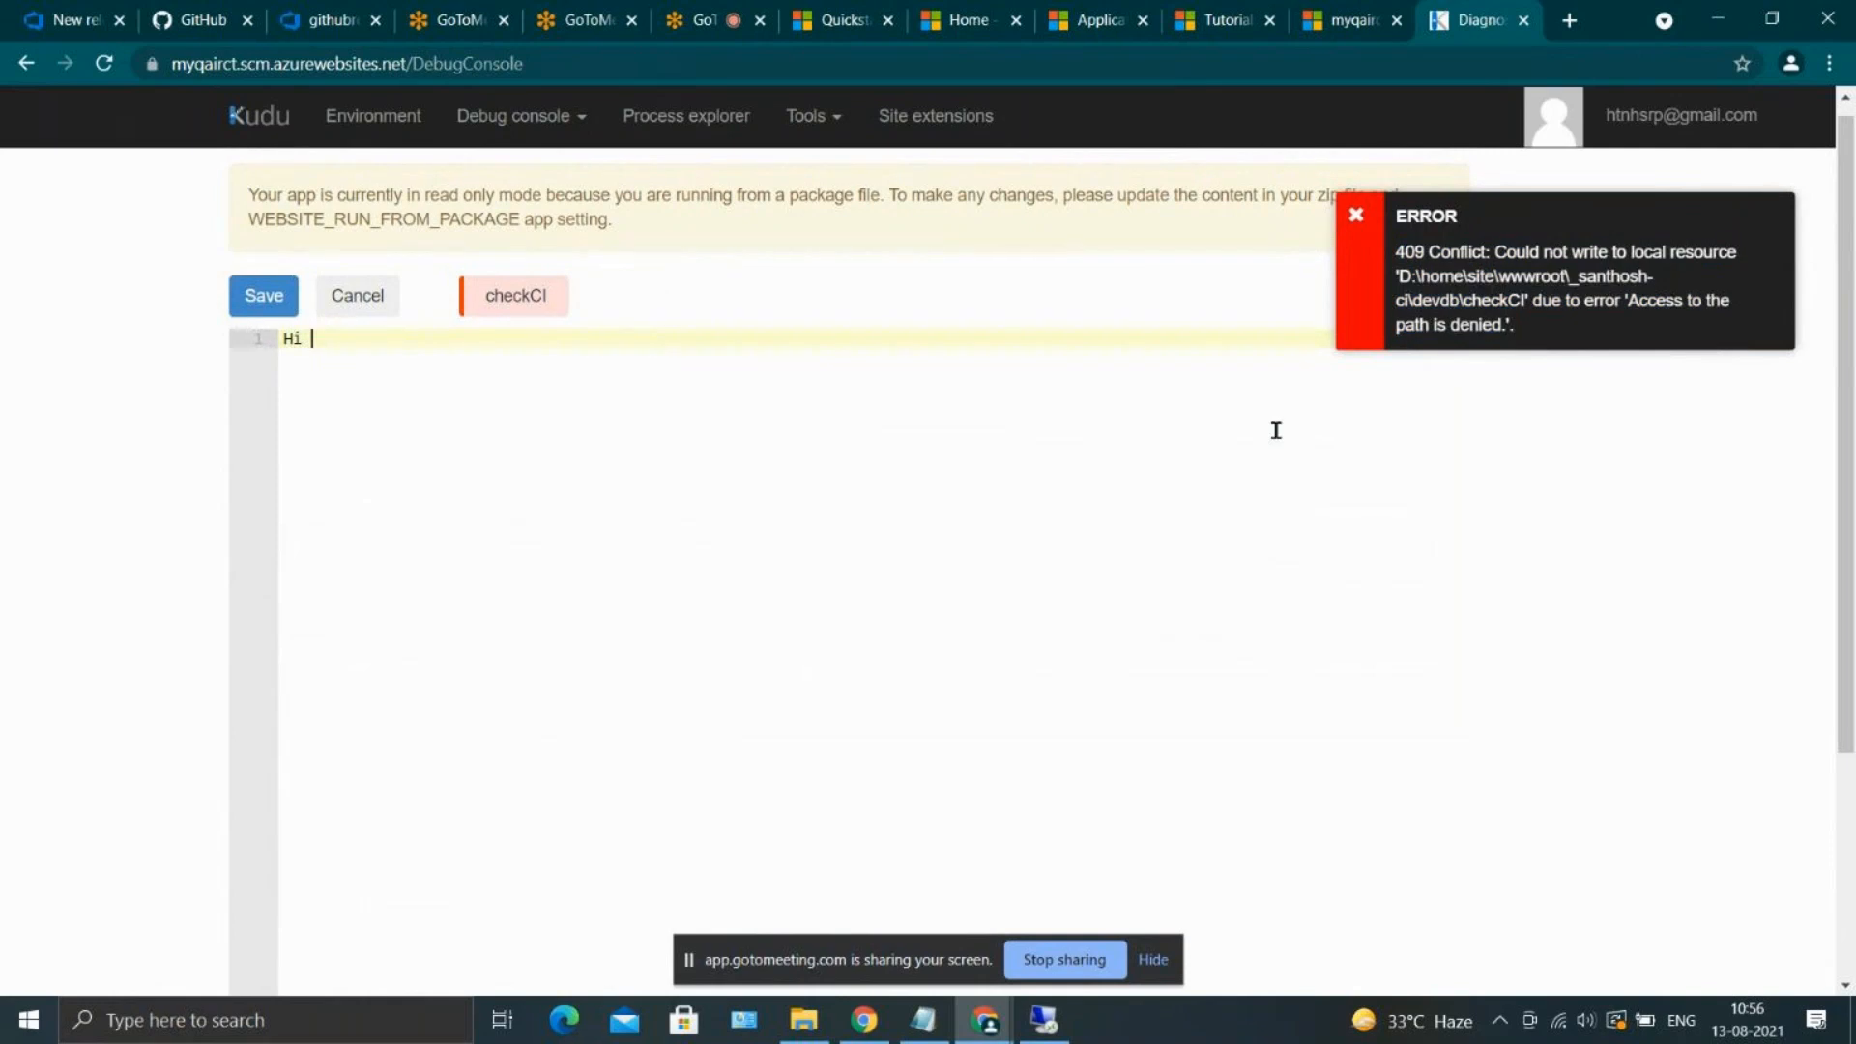
left_click(380, 303)
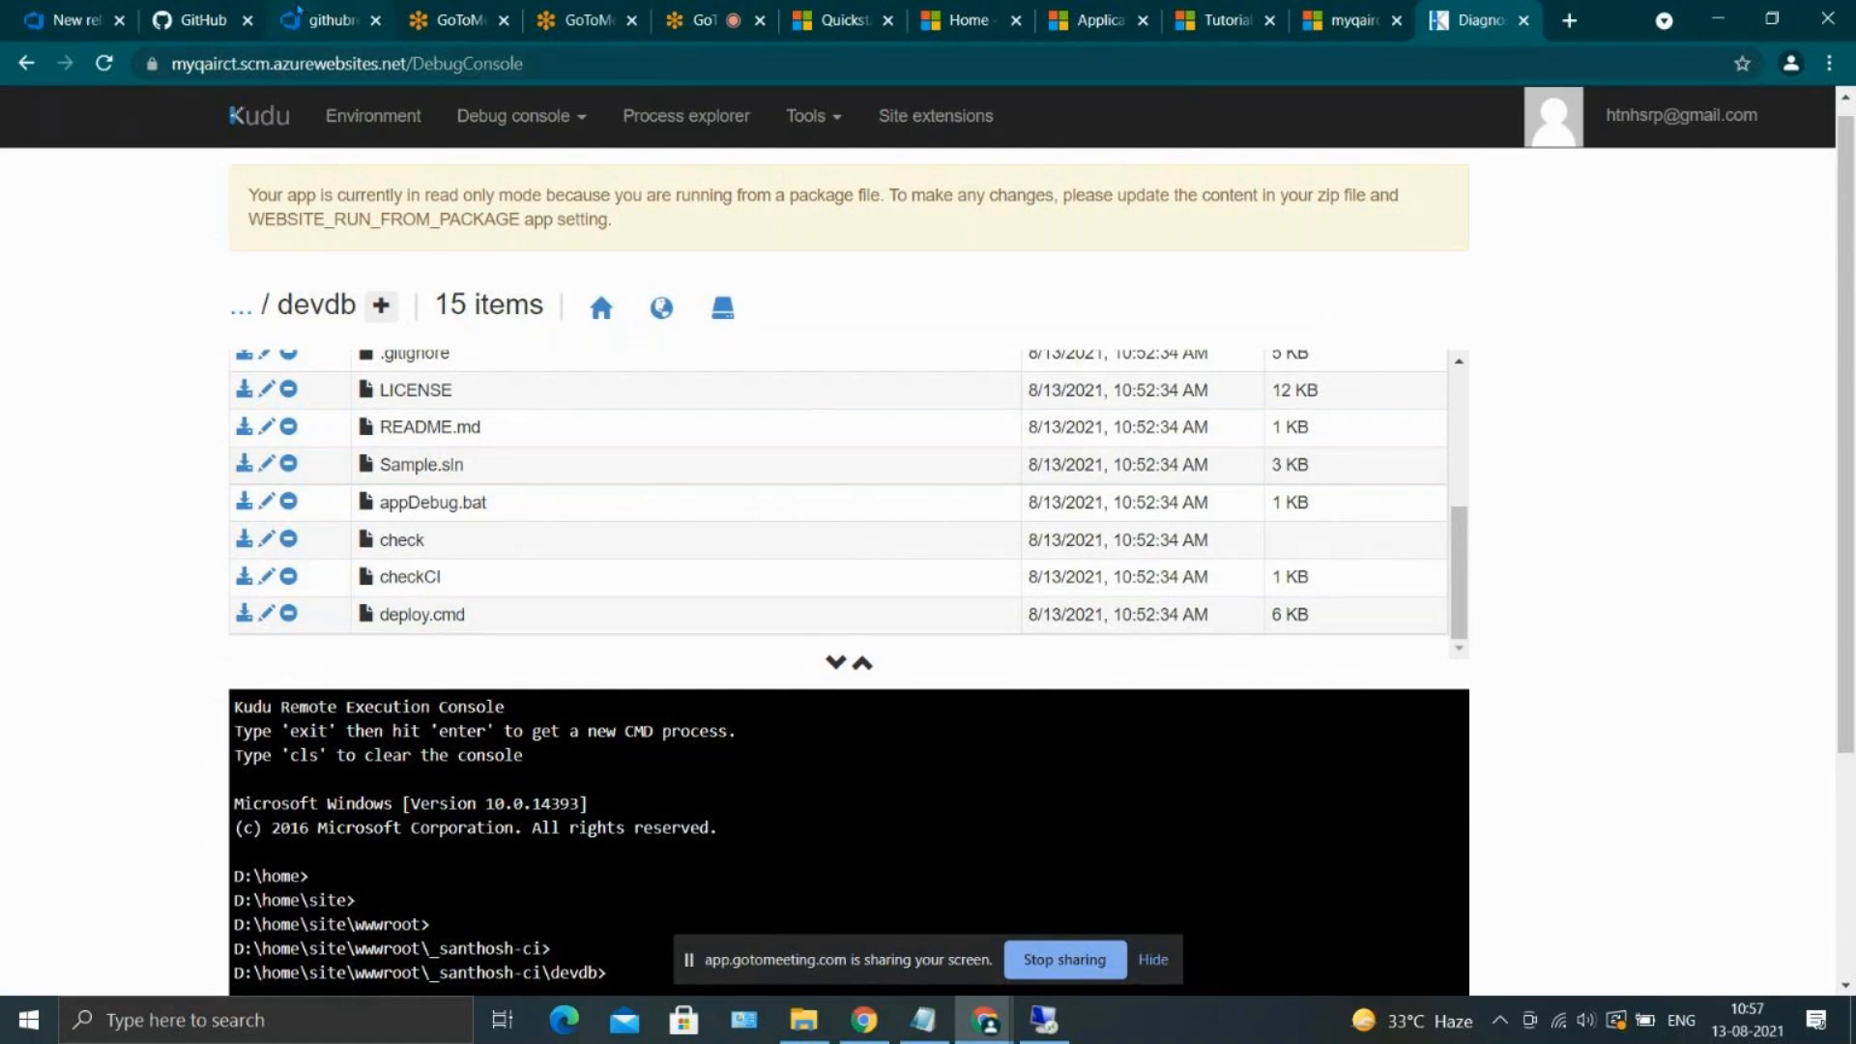
Switch to Azure DevOps, delete checkCI from githubrepo-code's master branch with a commit, and check the santhosh-ci build in the pipelines list
left_click(311, 20)
left_click(112, 352)
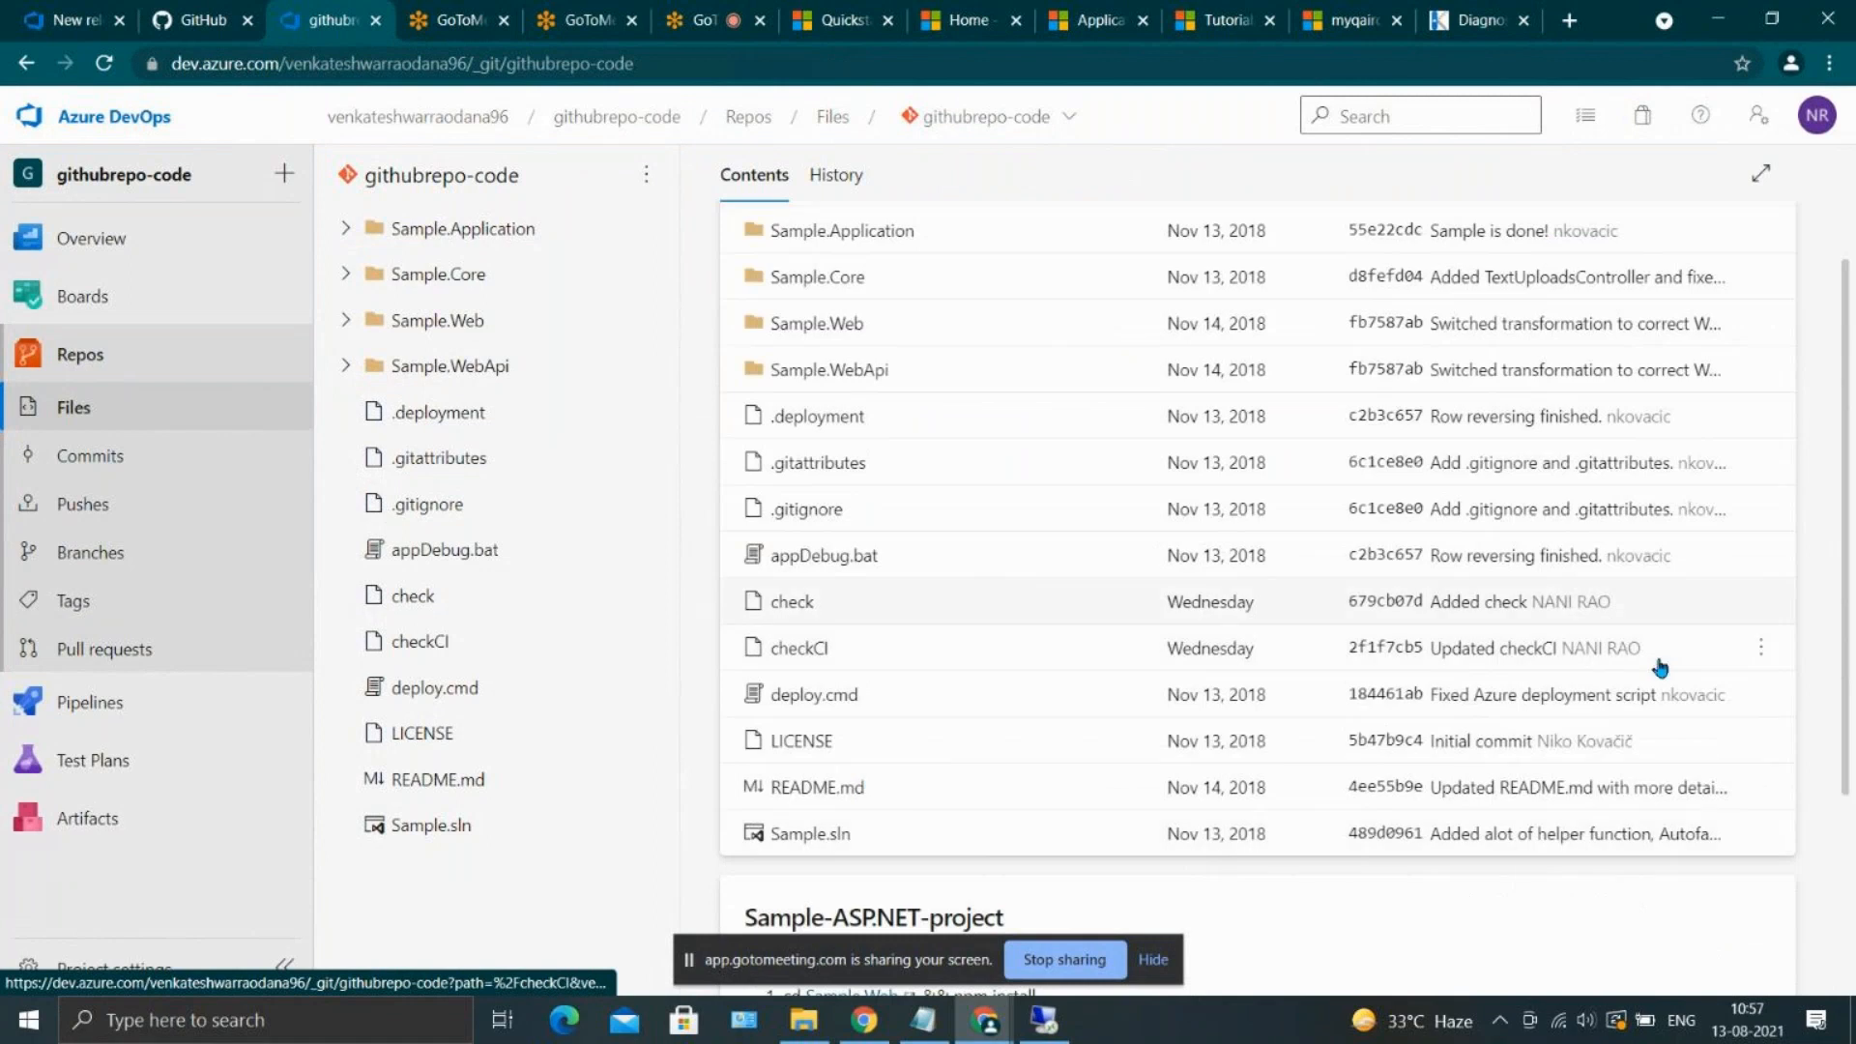
left_click(1761, 647)
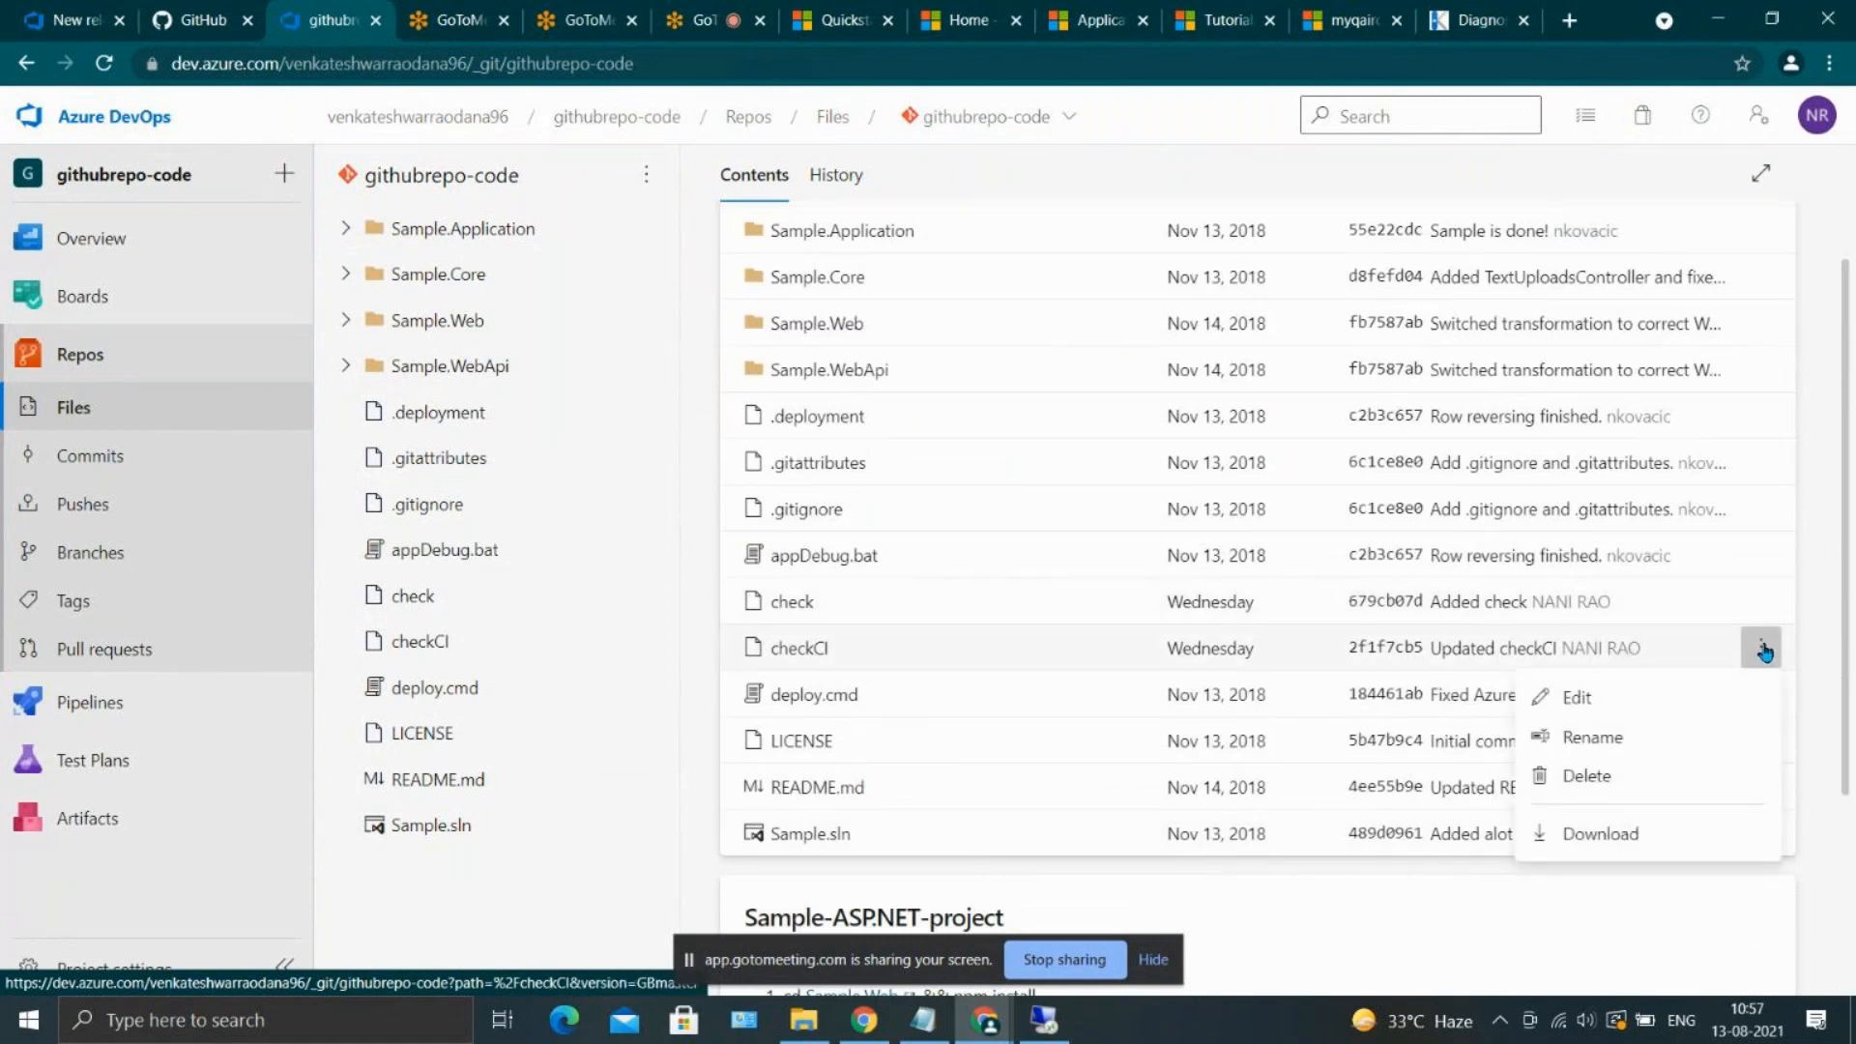
left_click(1643, 770)
left_click(1761, 940)
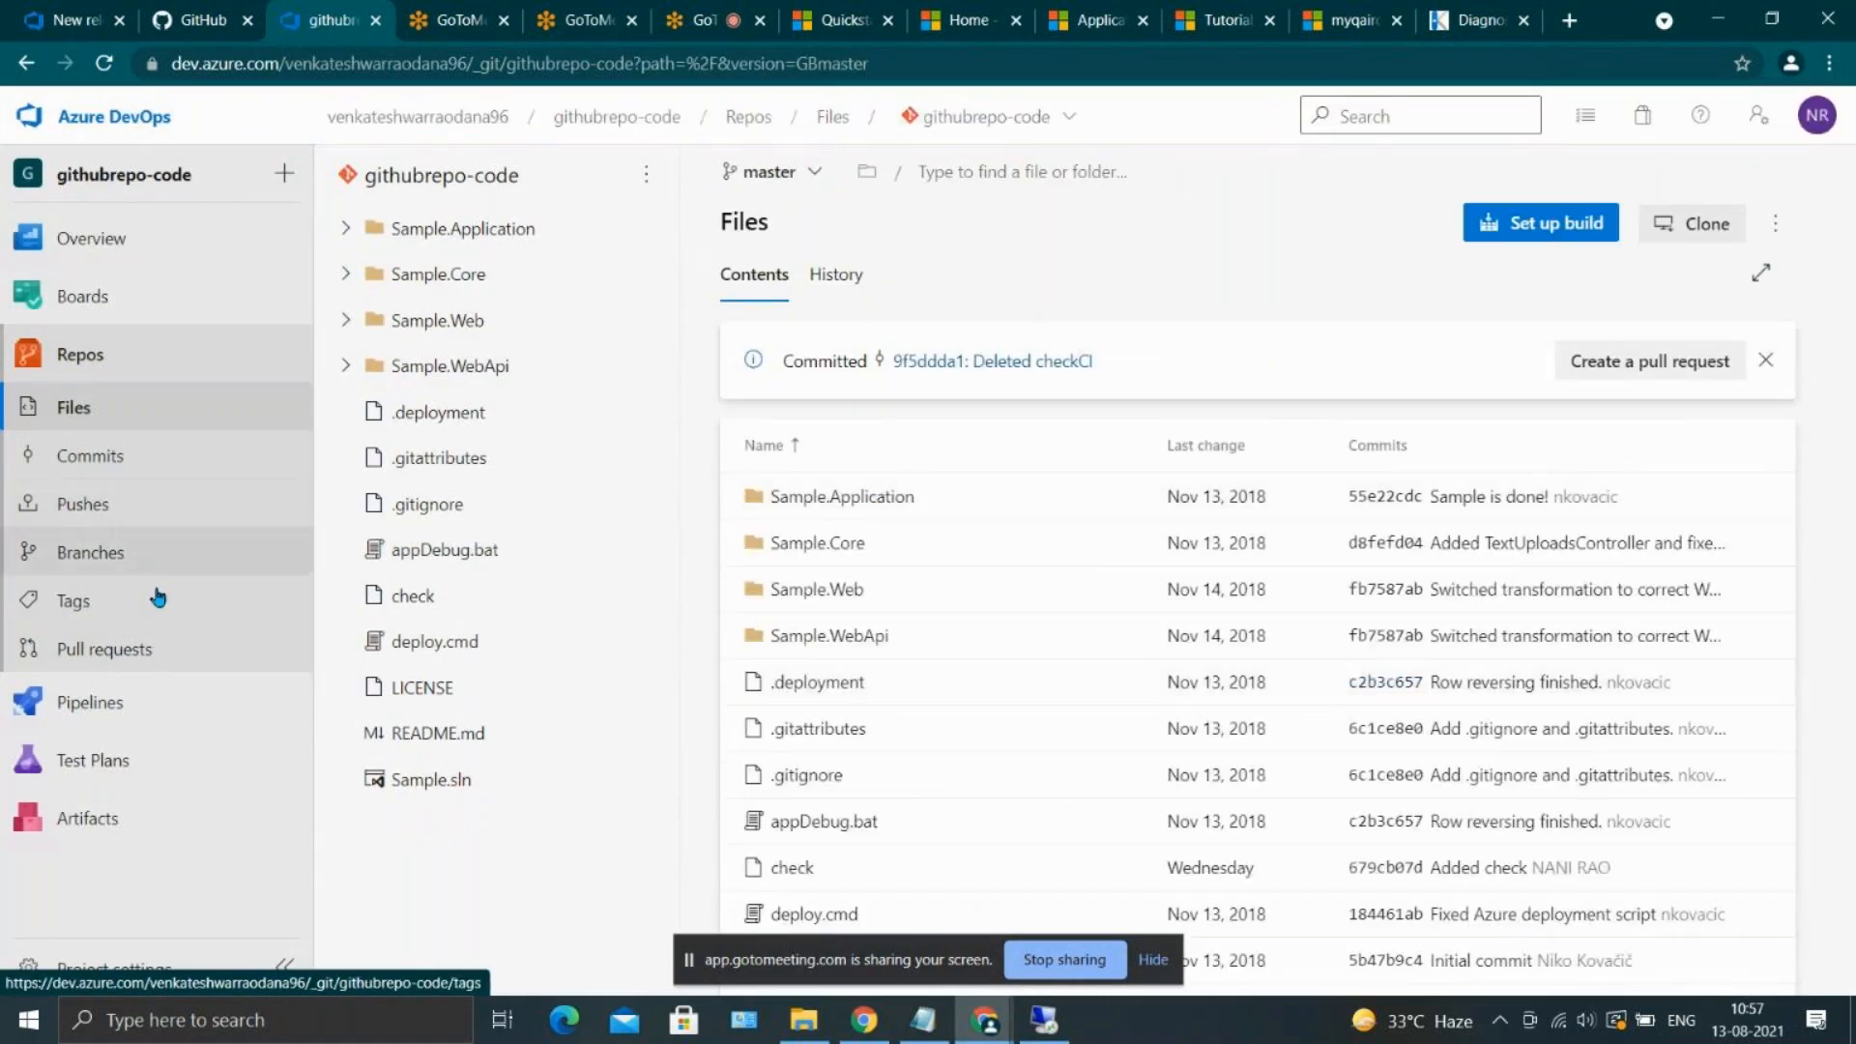
left_click(211, 700)
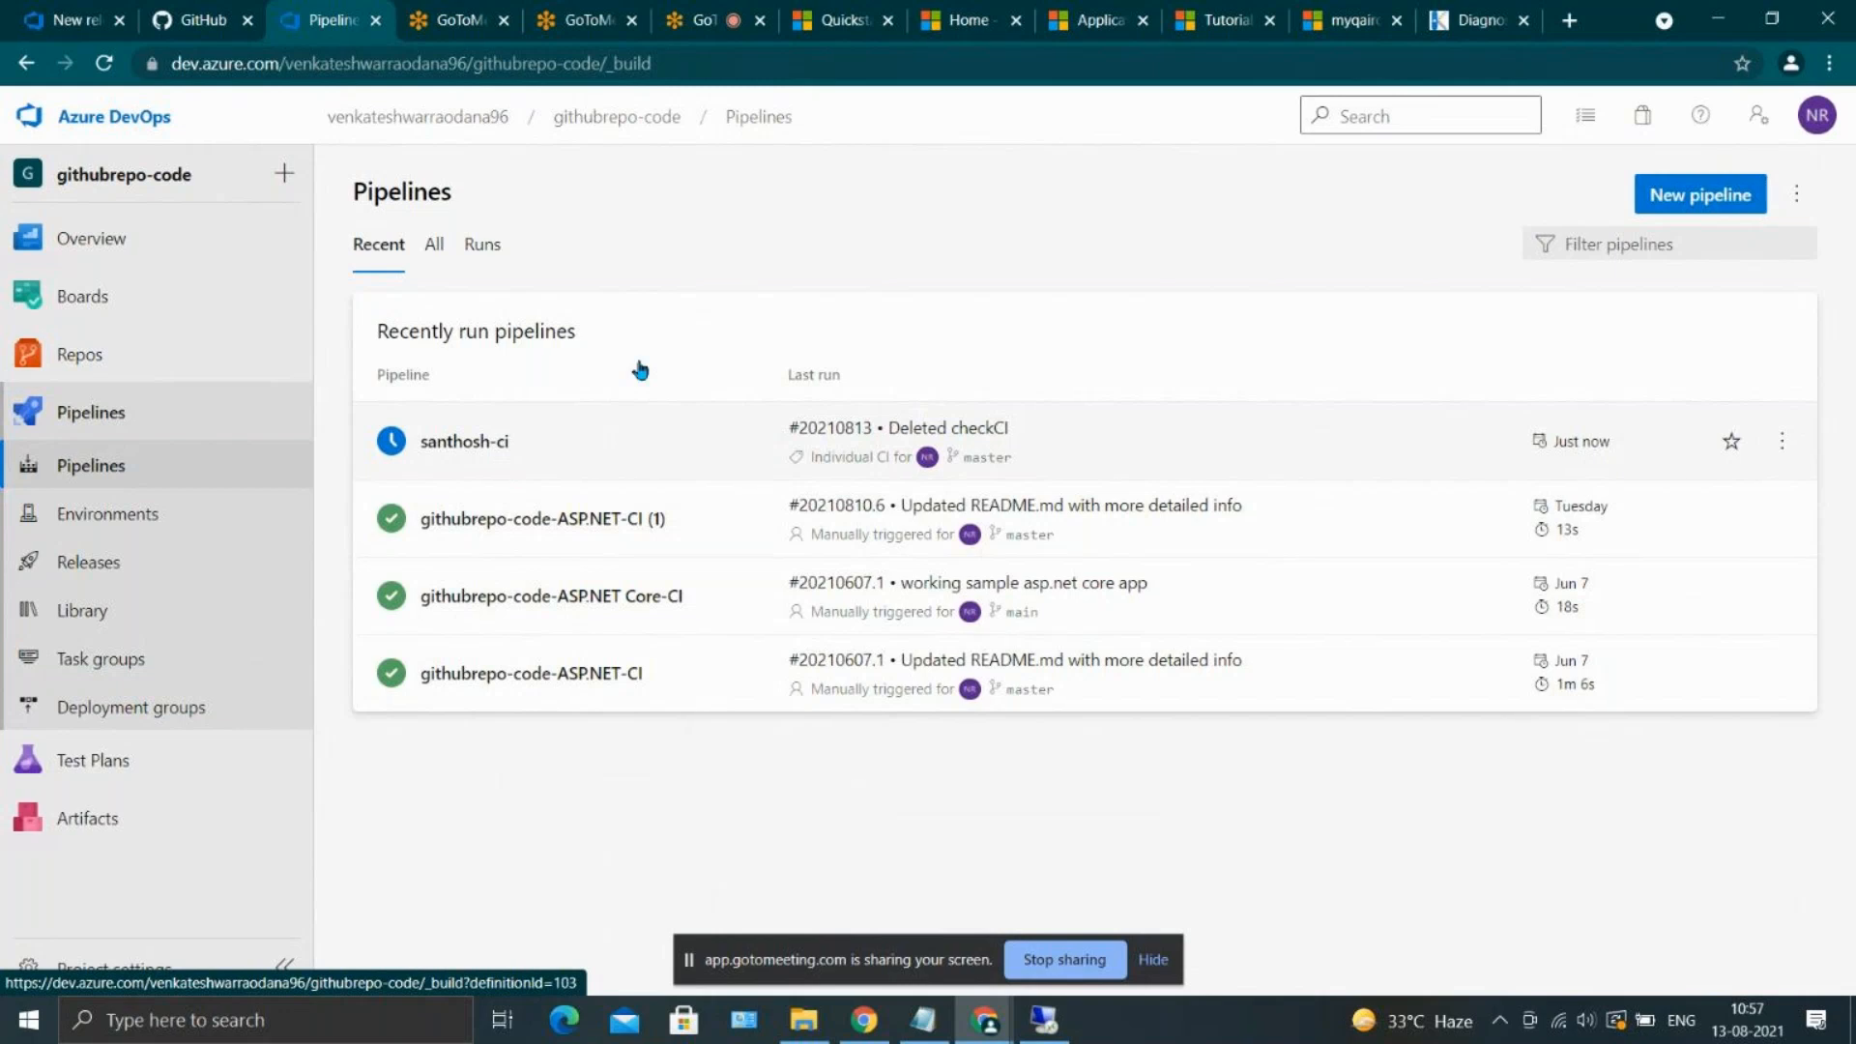
Switch to the Azure portal, show the overview of the myqairct App Service, and copy its URL
left_click(1434, 11)
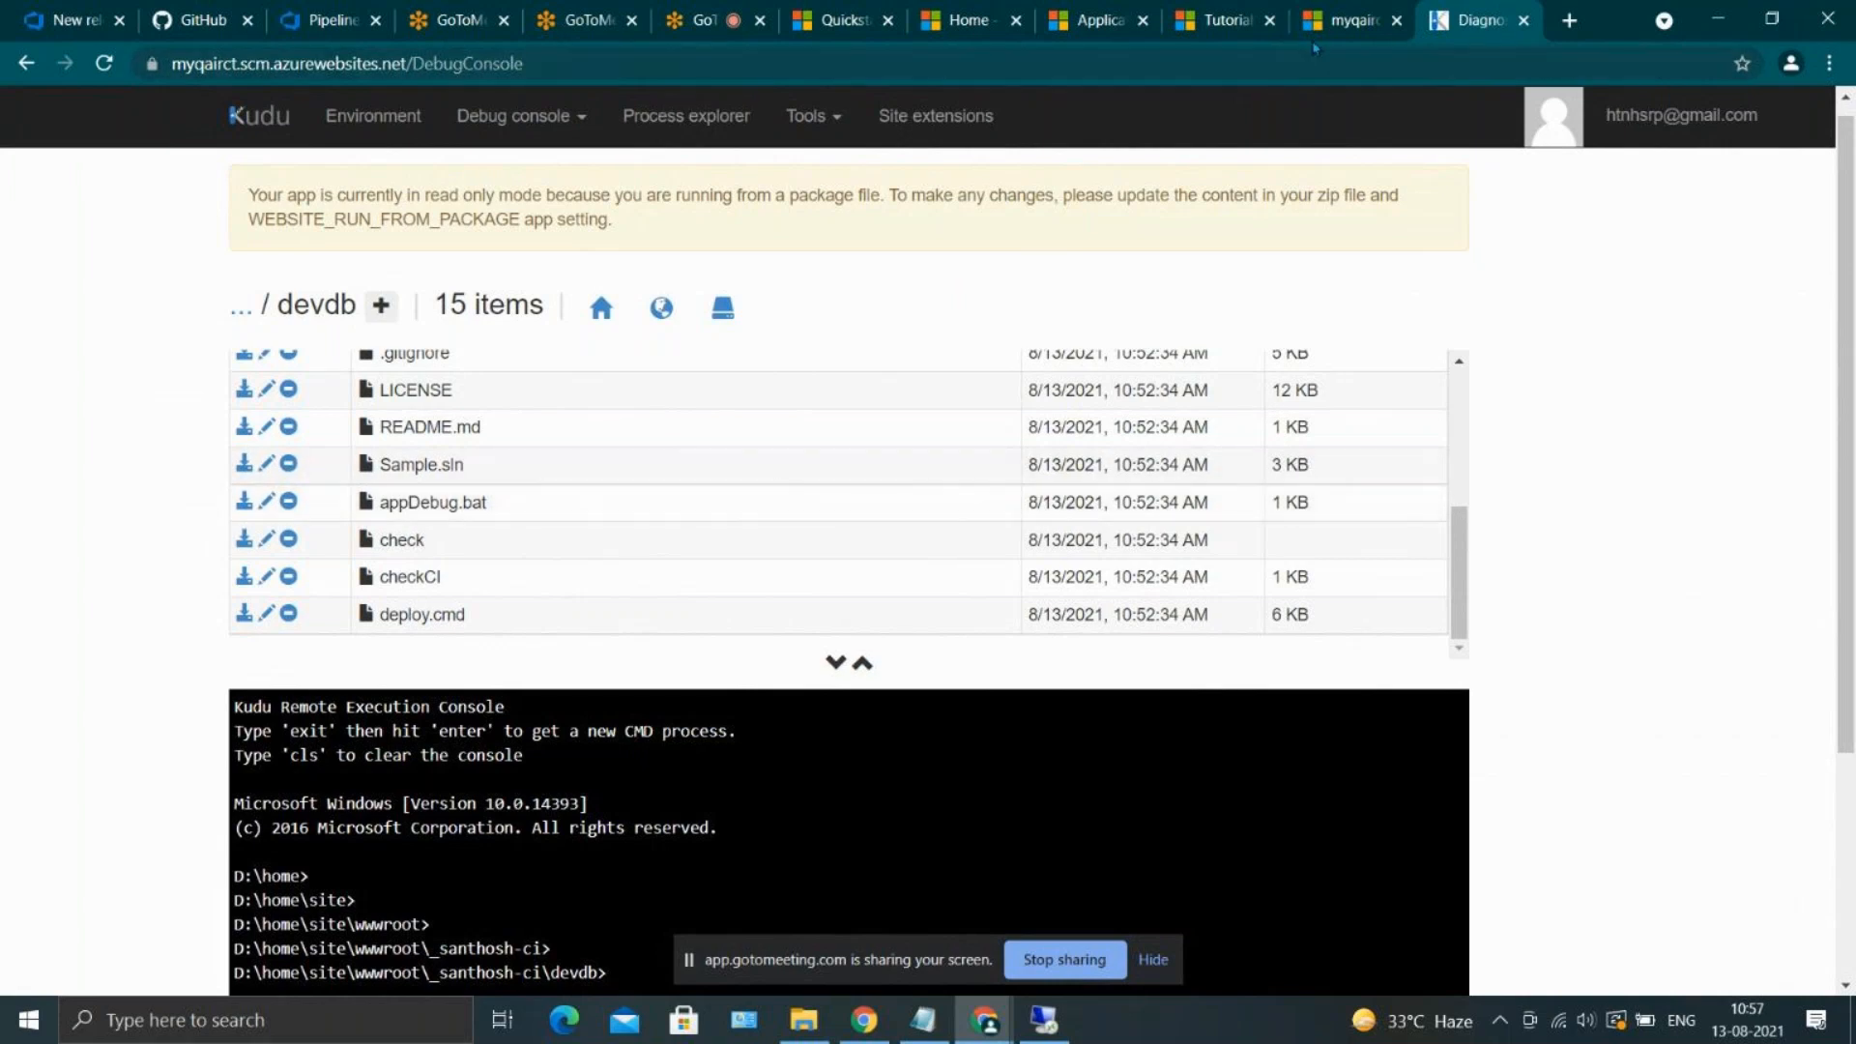
left_click(1337, 14)
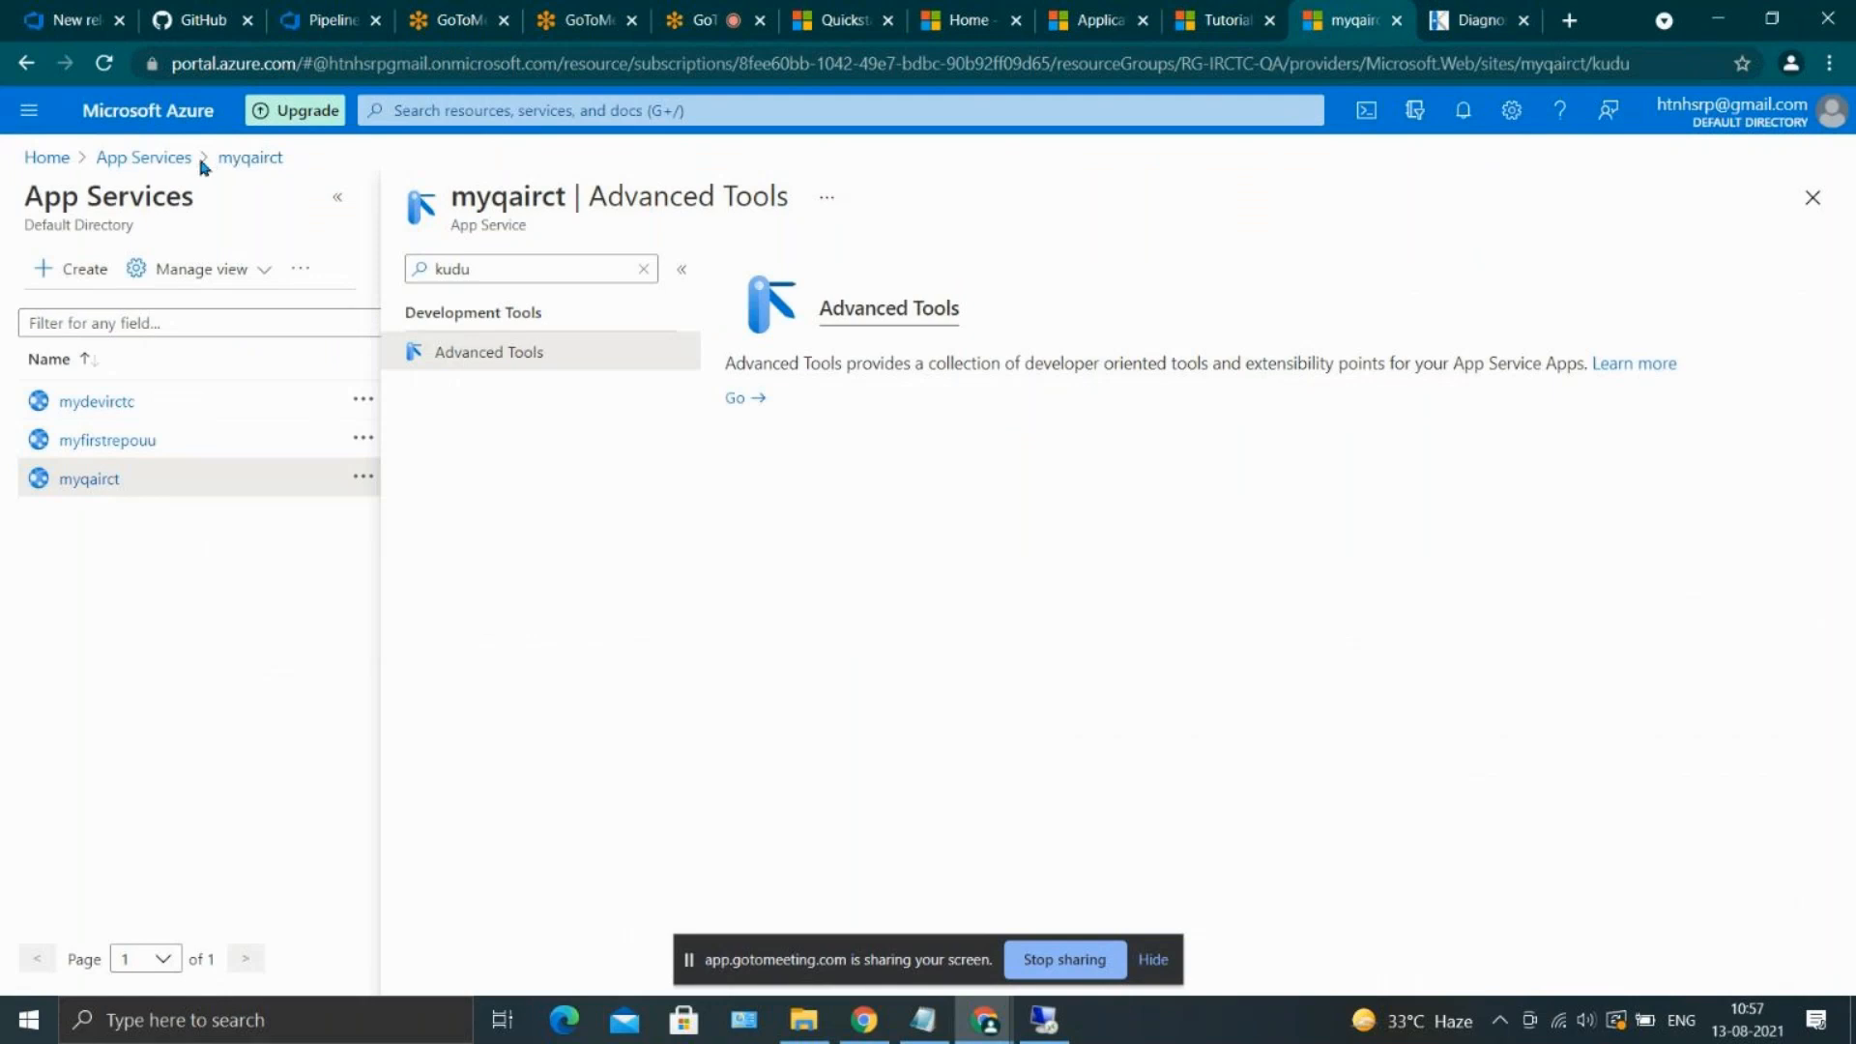
left_click(83, 479)
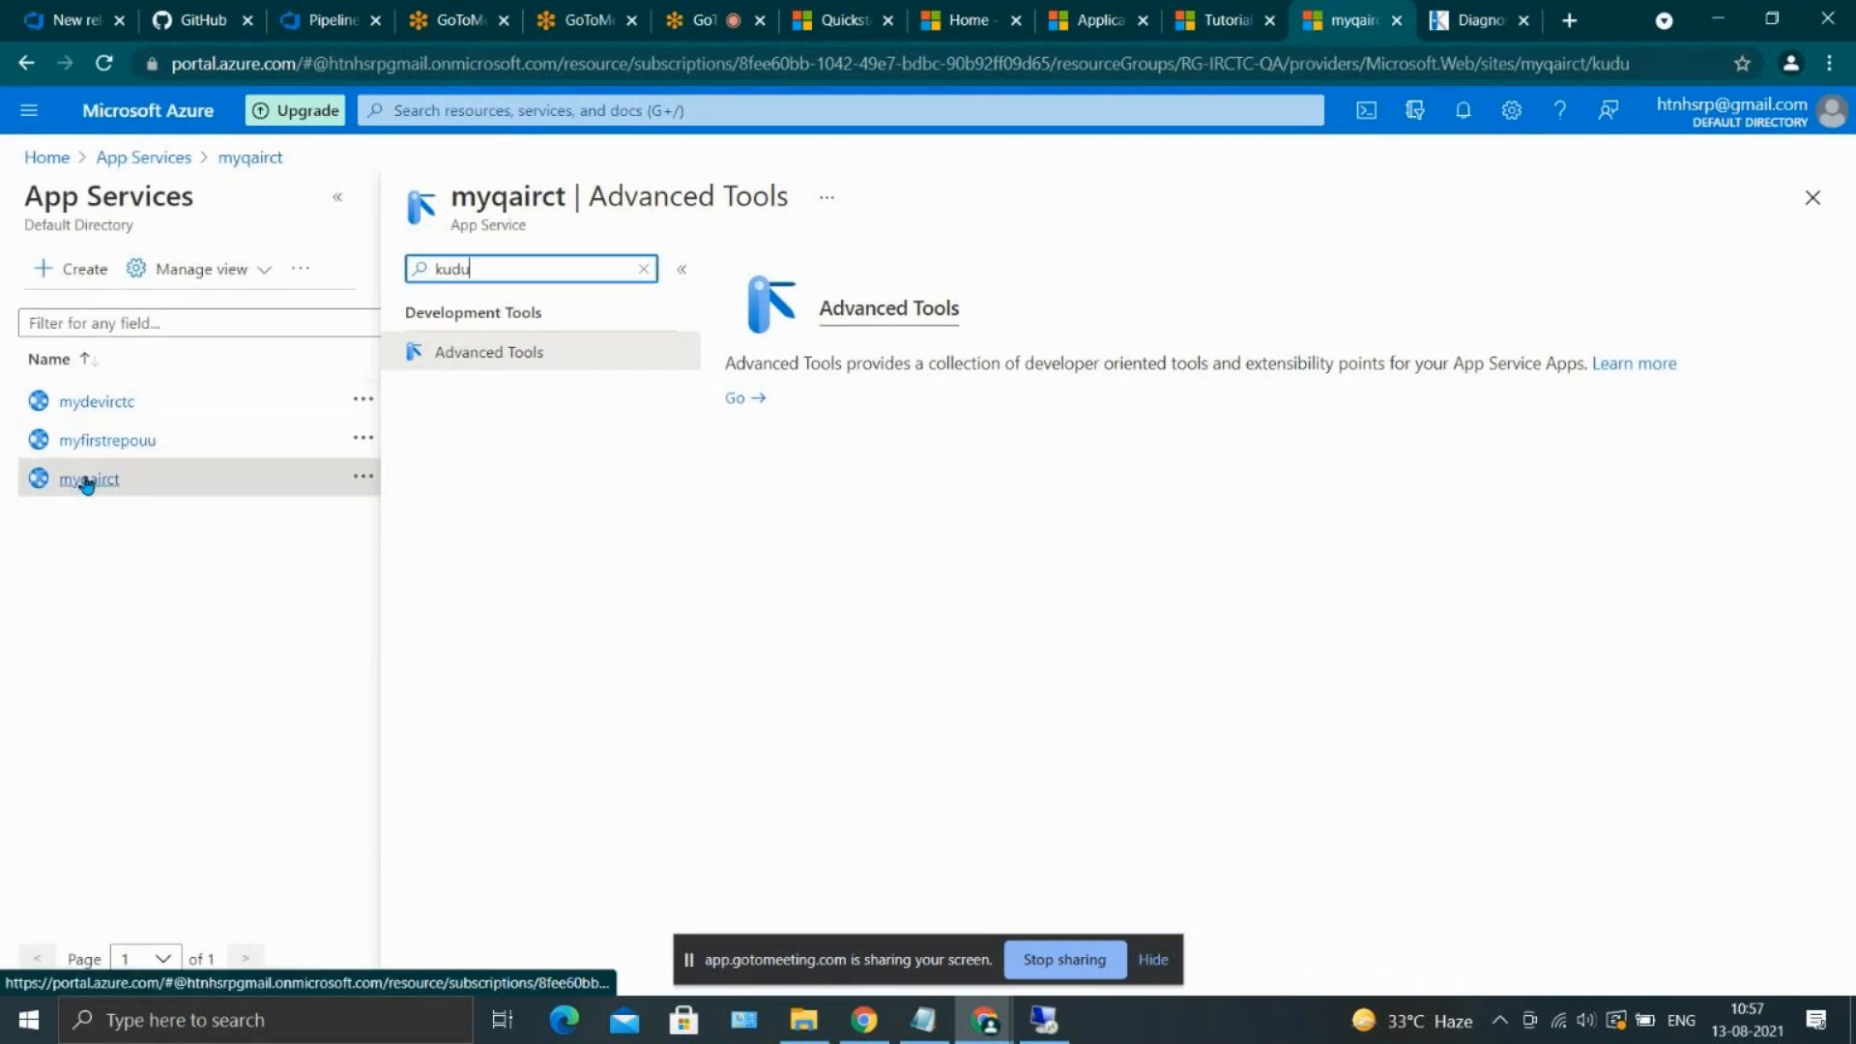
left_click(642, 269)
left_click(580, 316)
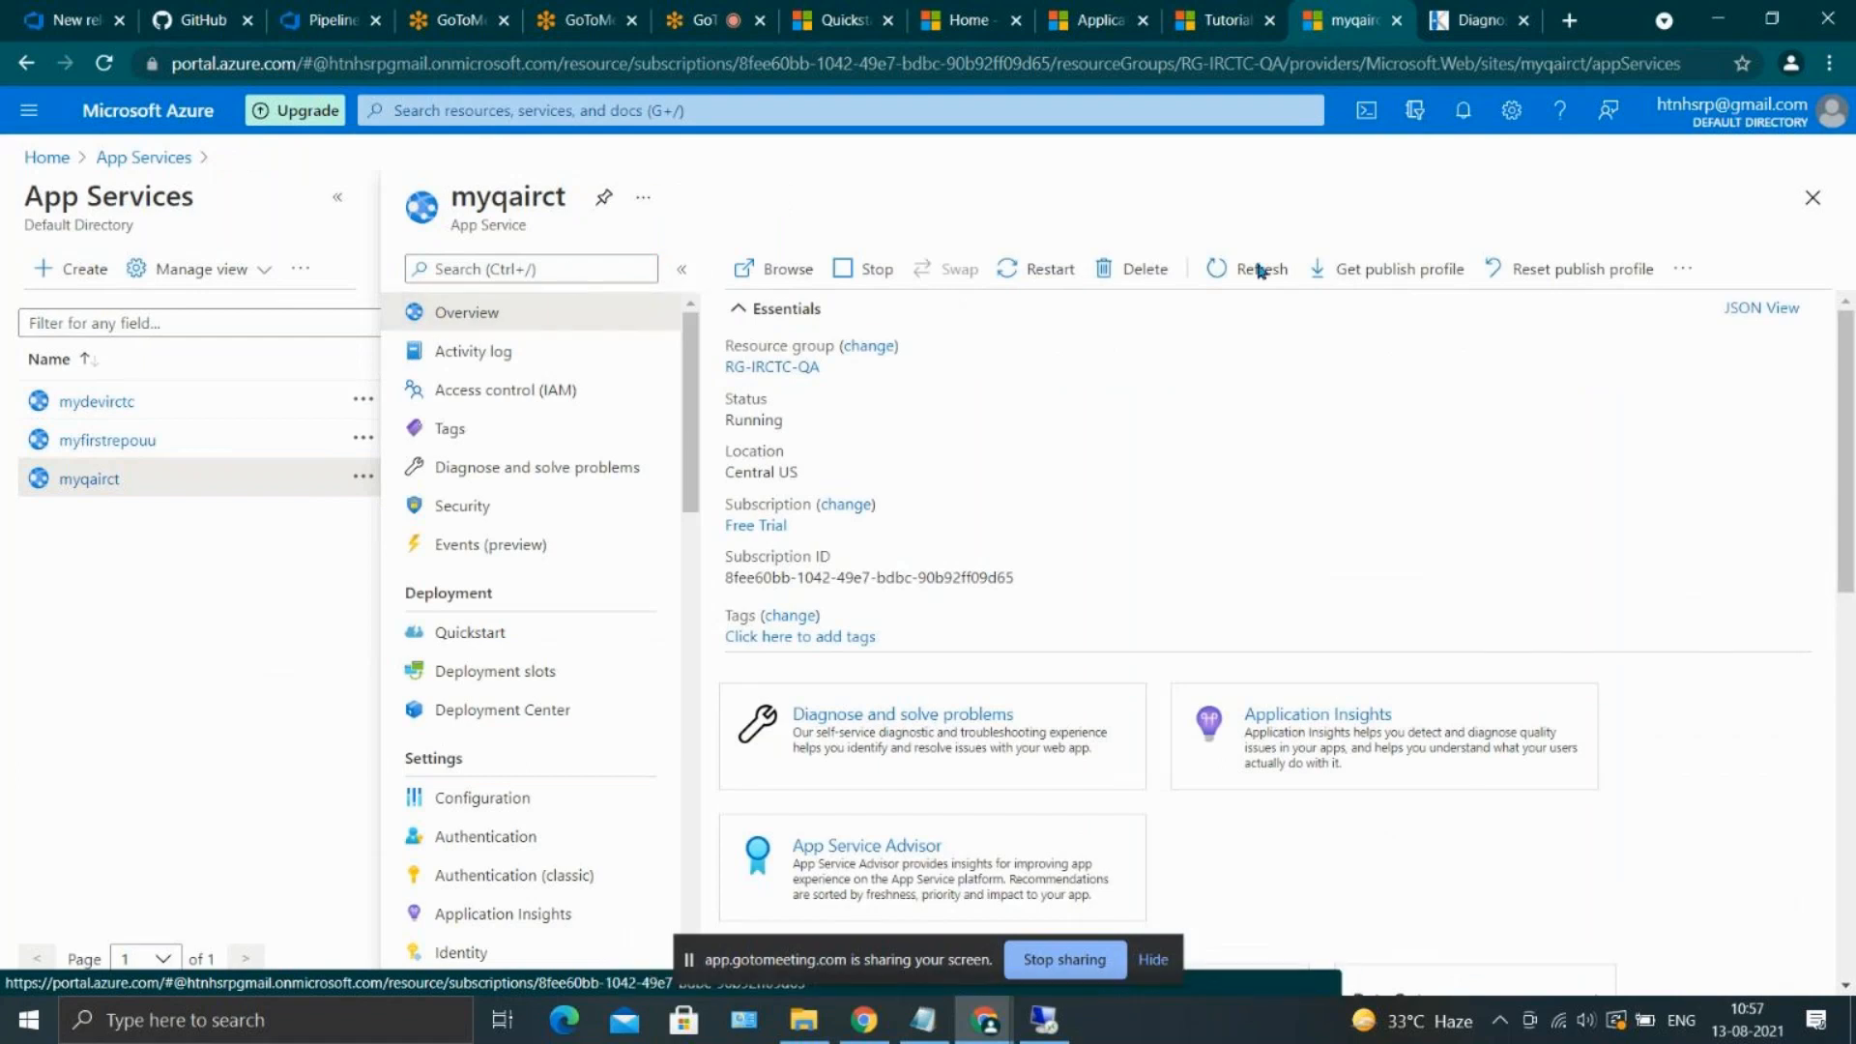
left_click(1545, 383)
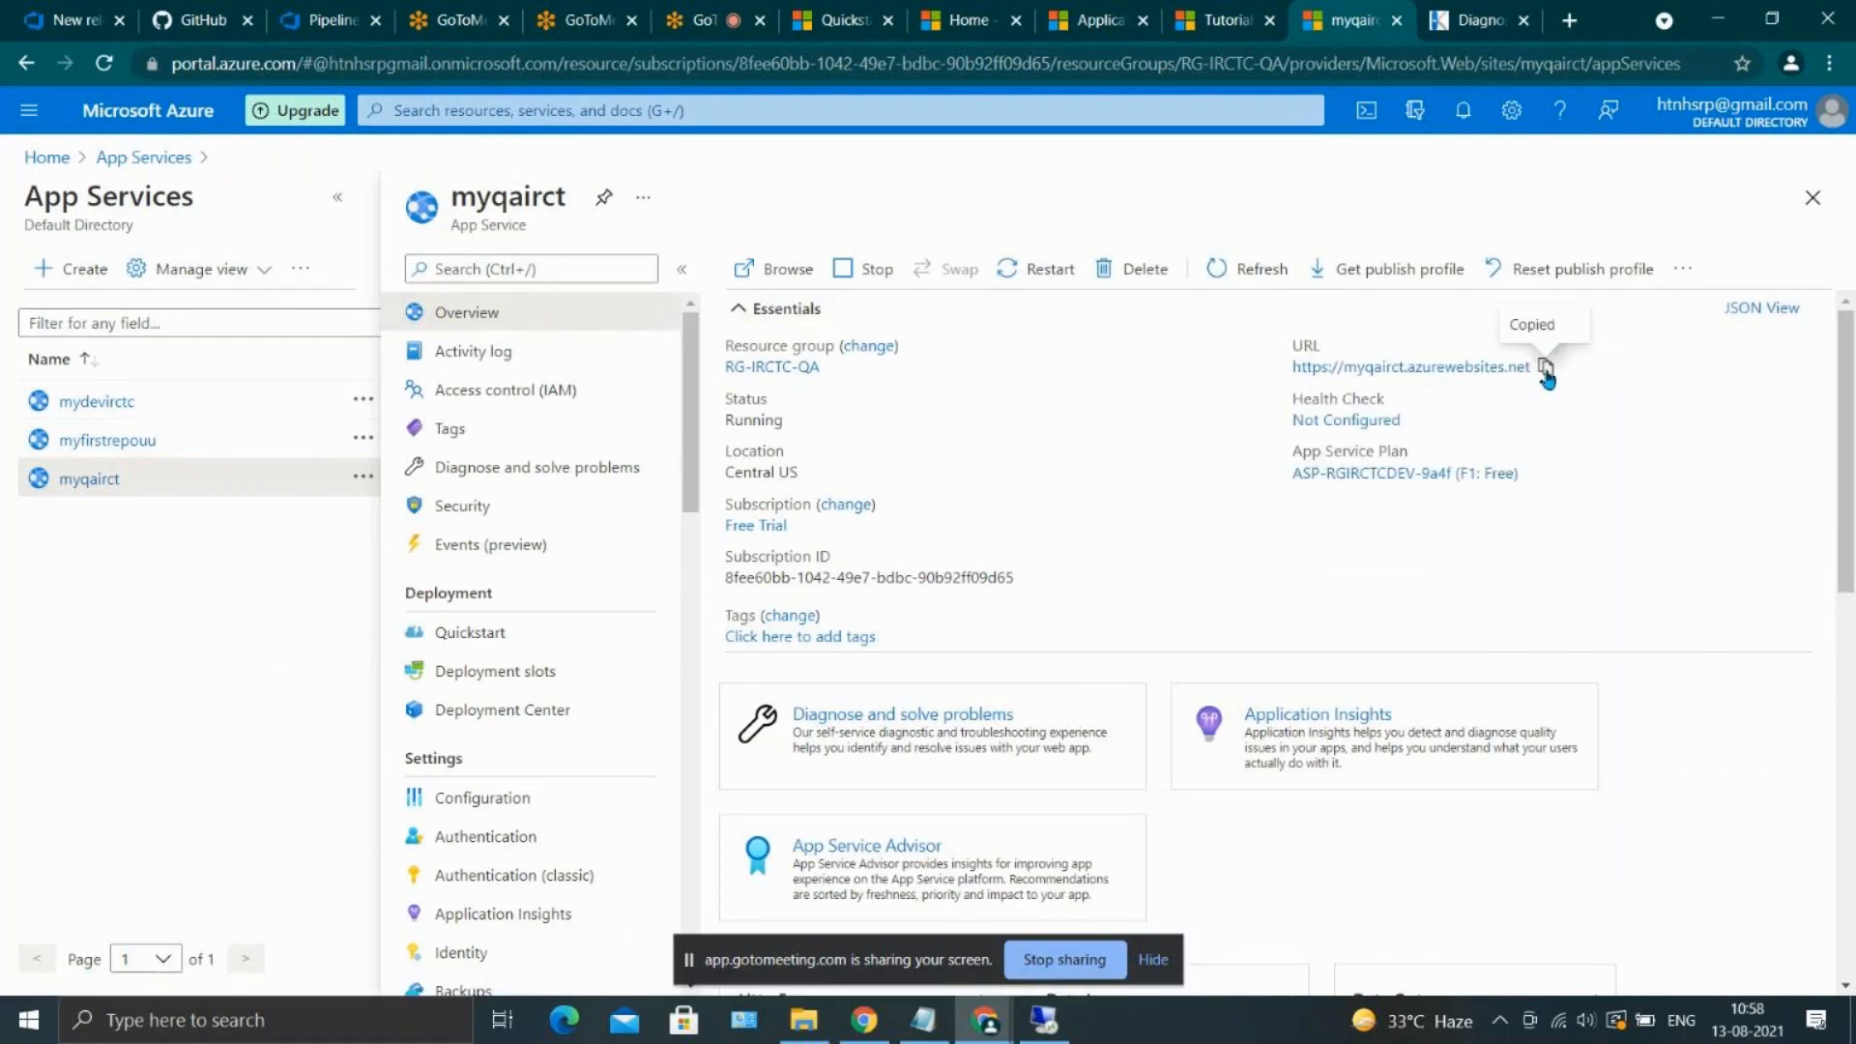
left_click(1569, 21)
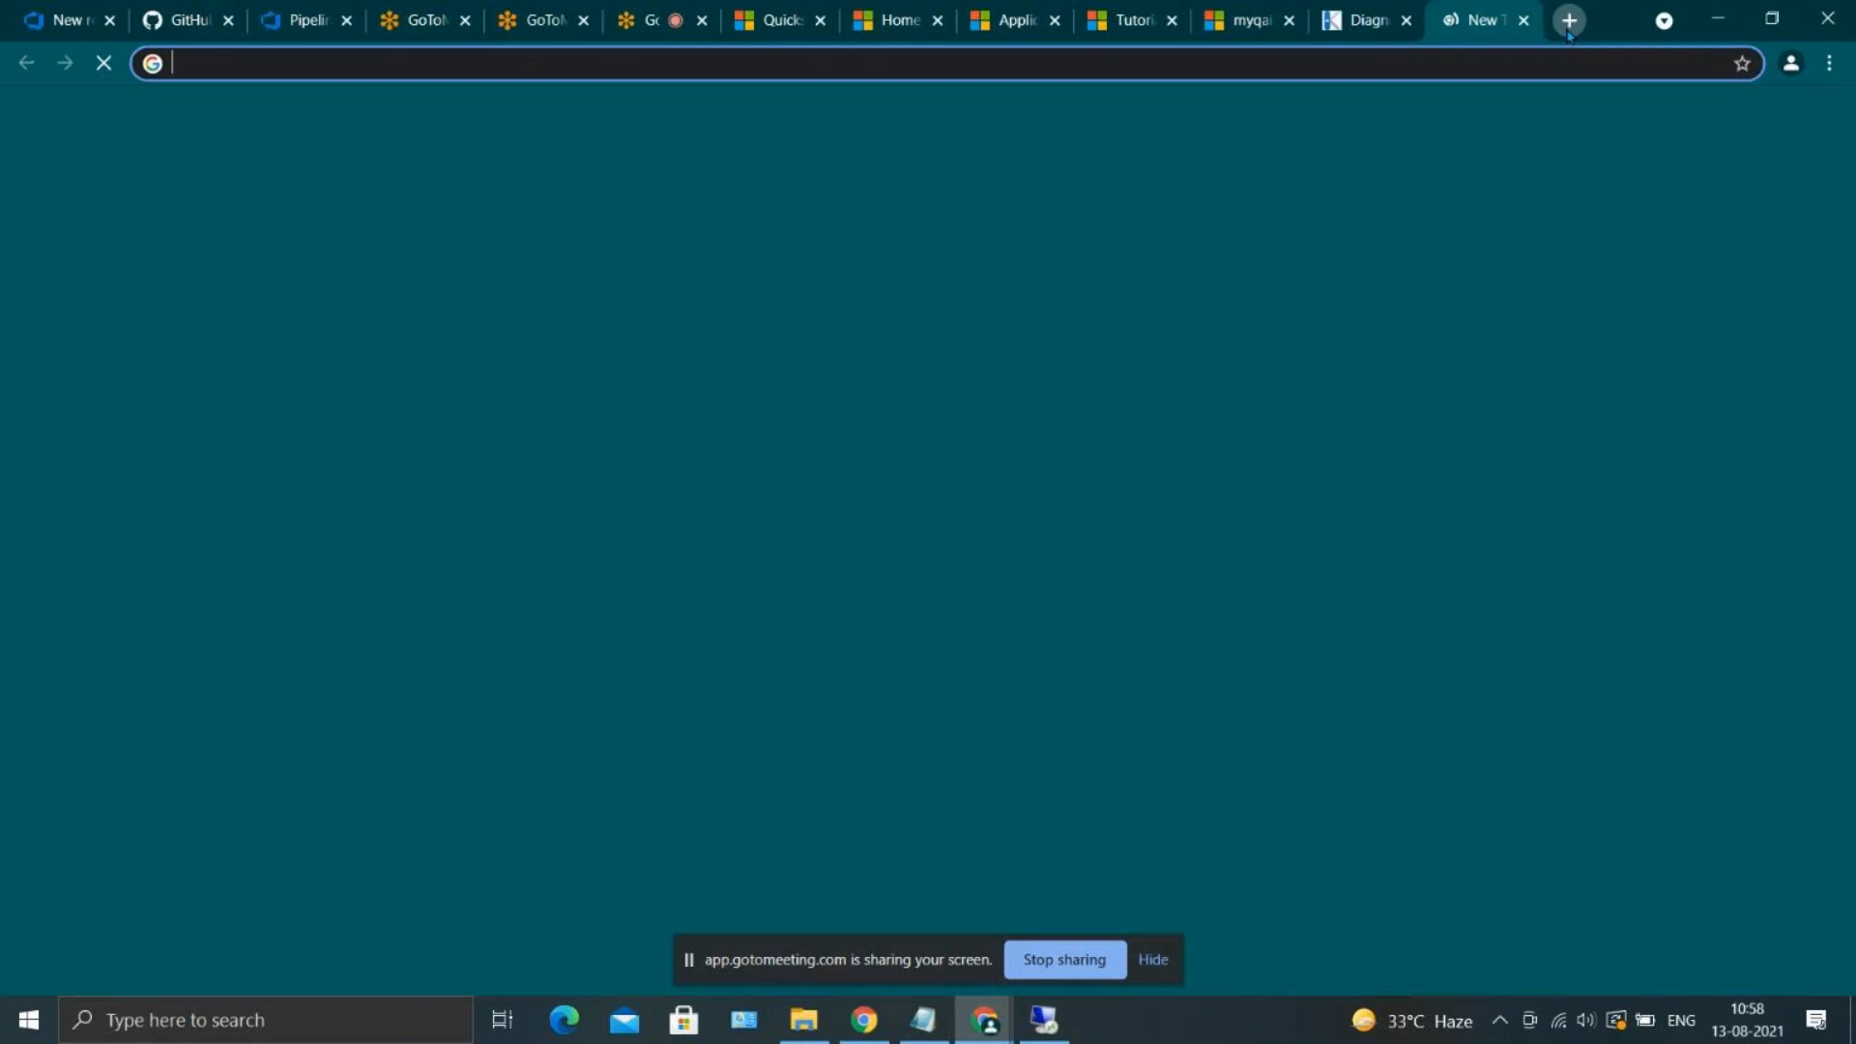
key("ctrl+v")
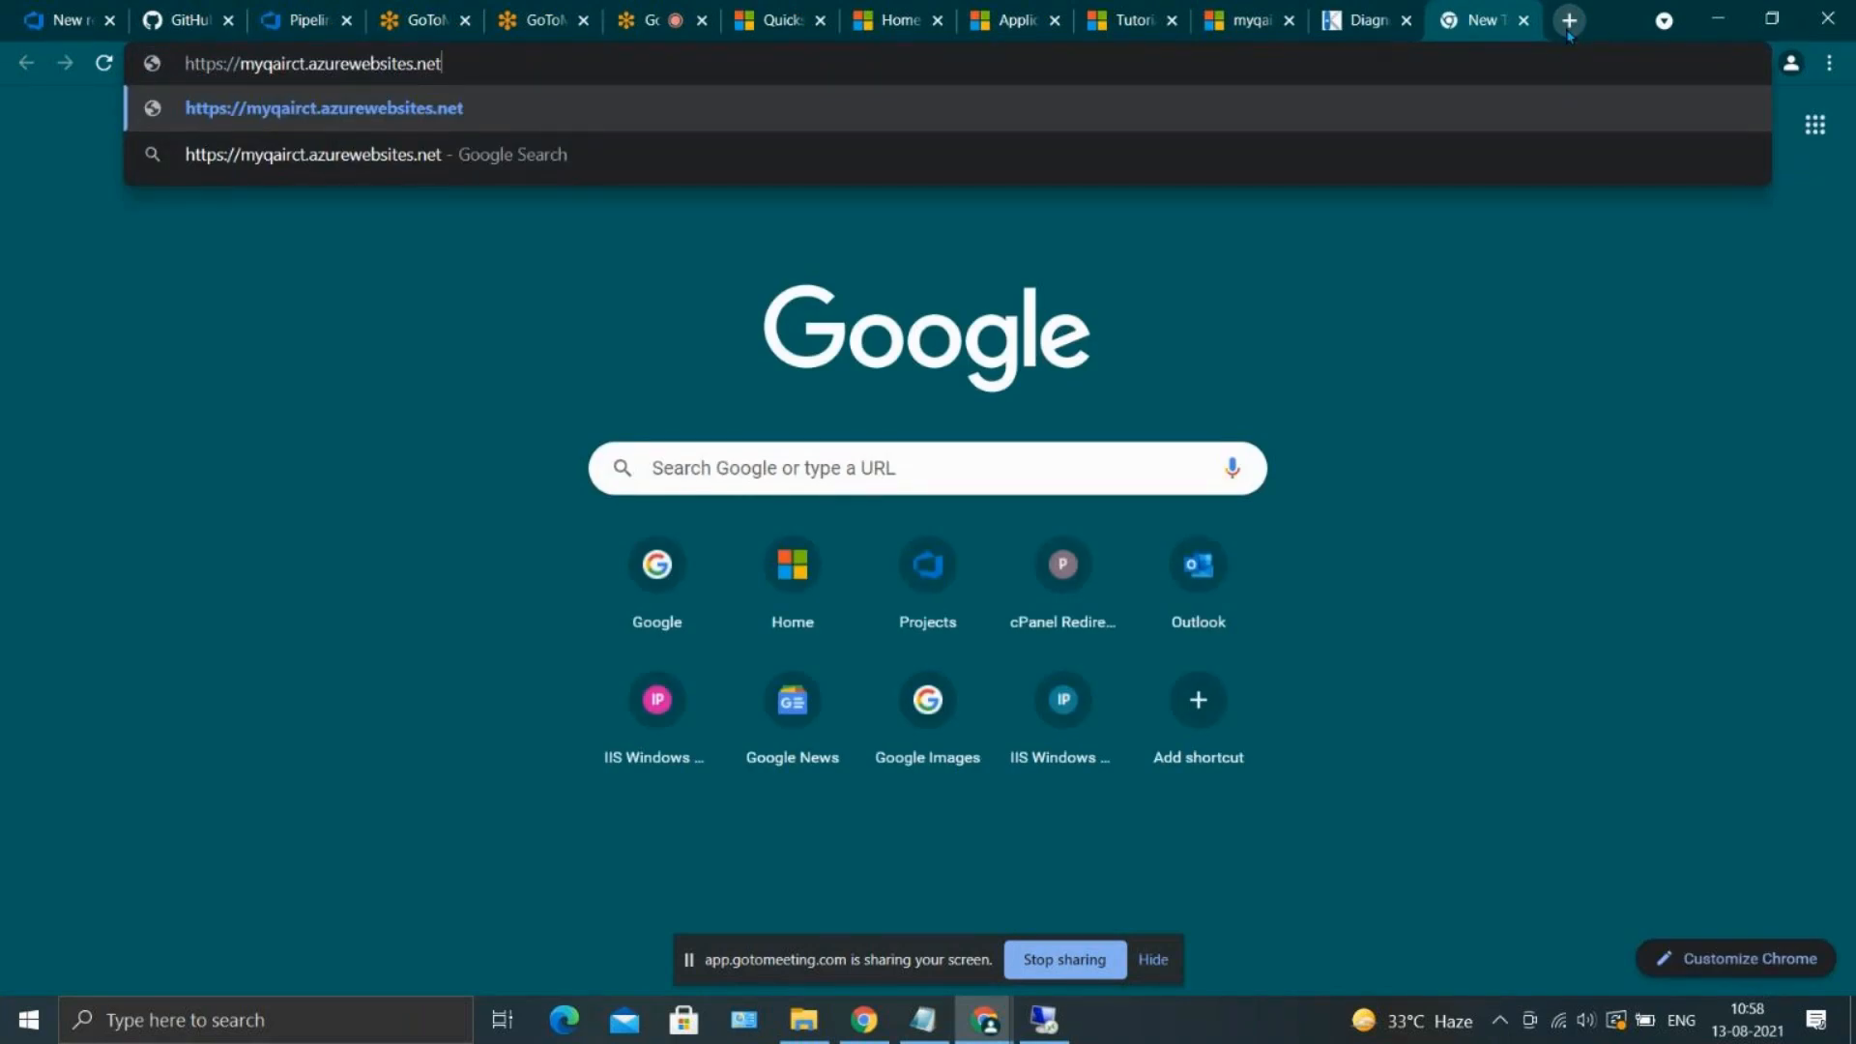
key("Left")
key("Left")
key("Left")
key("Left")
key("Left")
key("Left")
key("Left")
key("Left")
key("Left")
type("scm.")
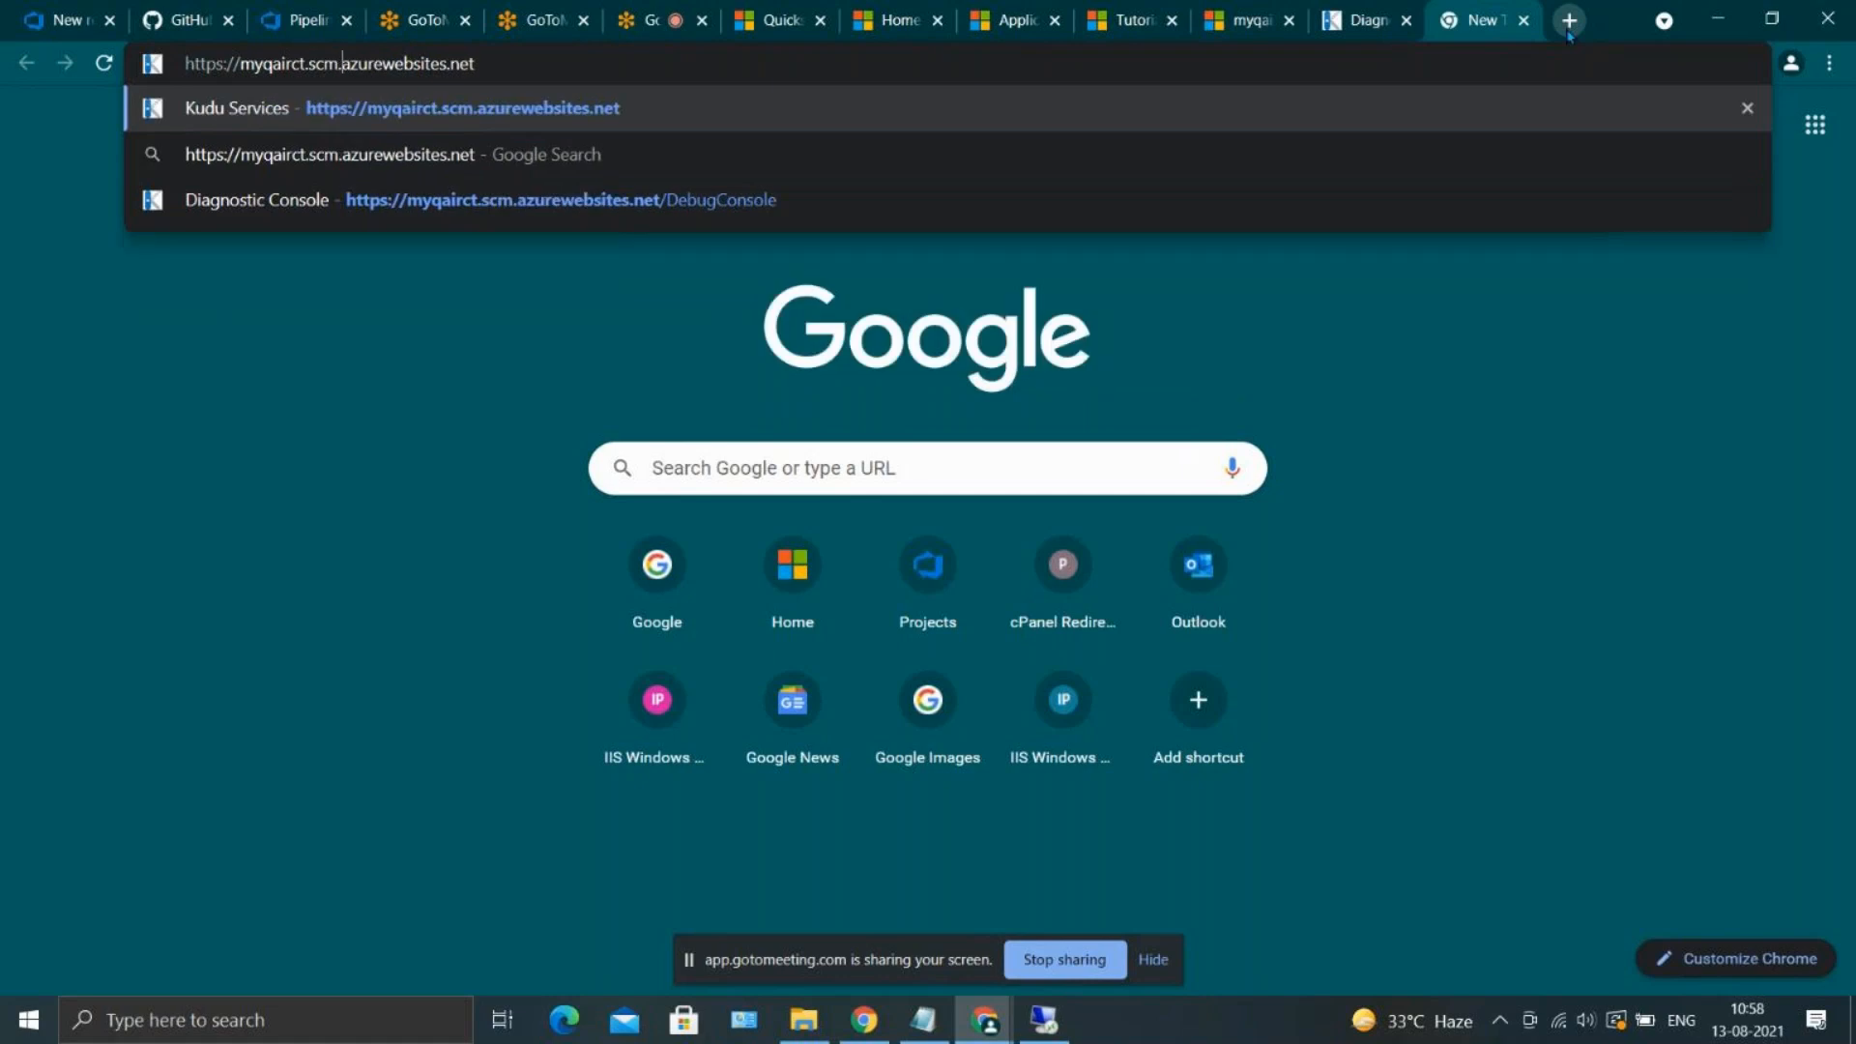
key("Return")
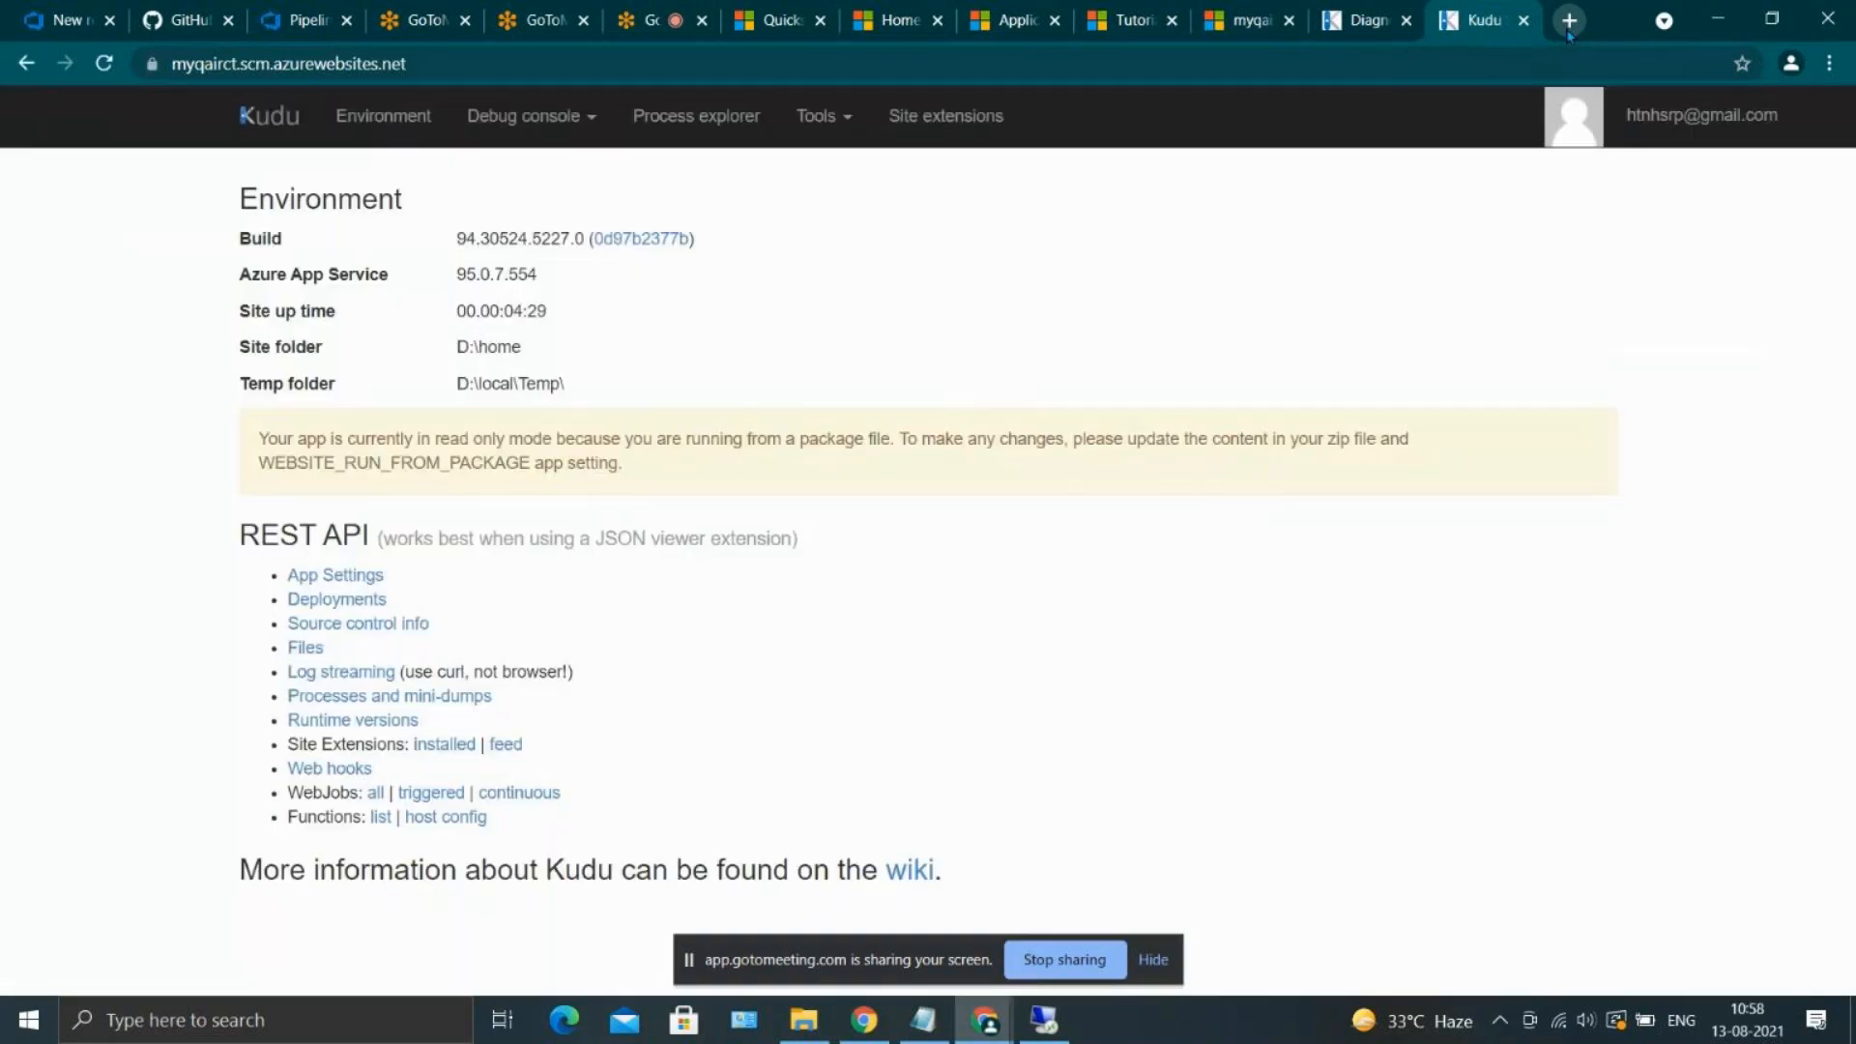
Compare the two open Kudu pages of myqairct, close both, and look over the app's overview in the Azure portal
left_click(1384, 11)
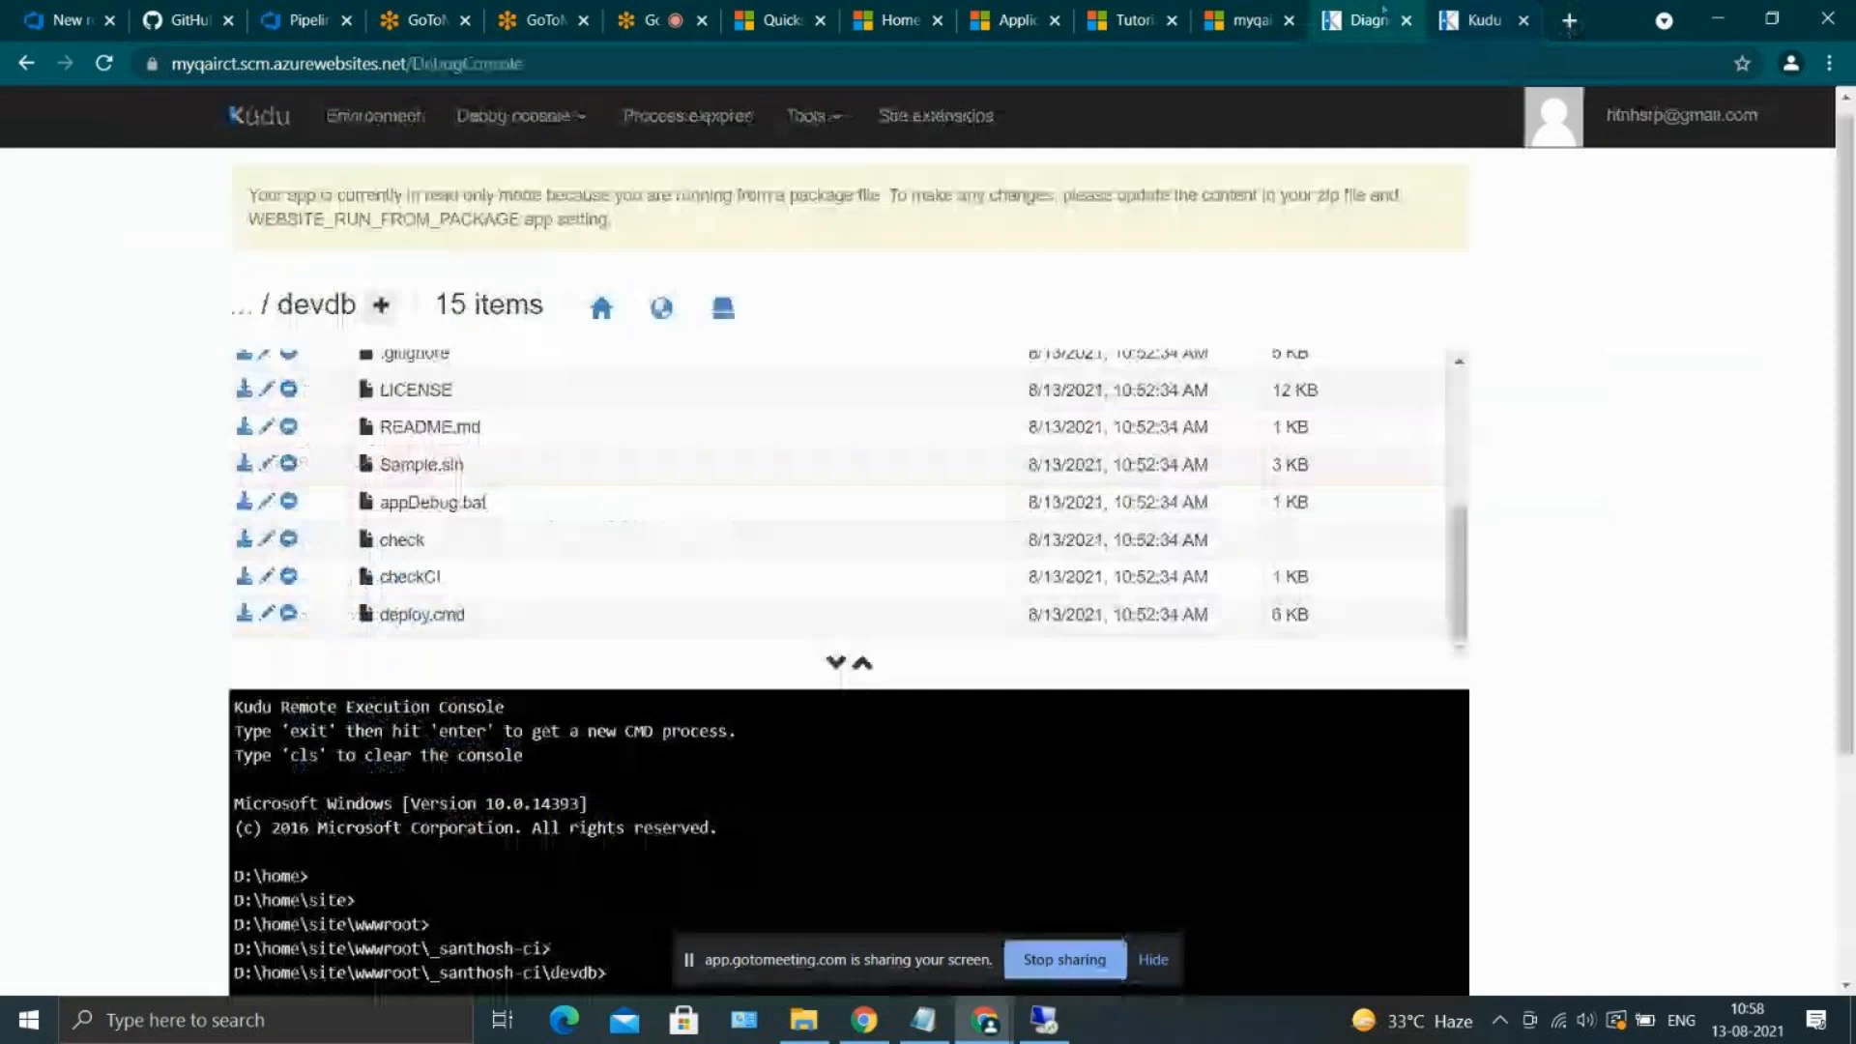
left_click(1437, 12)
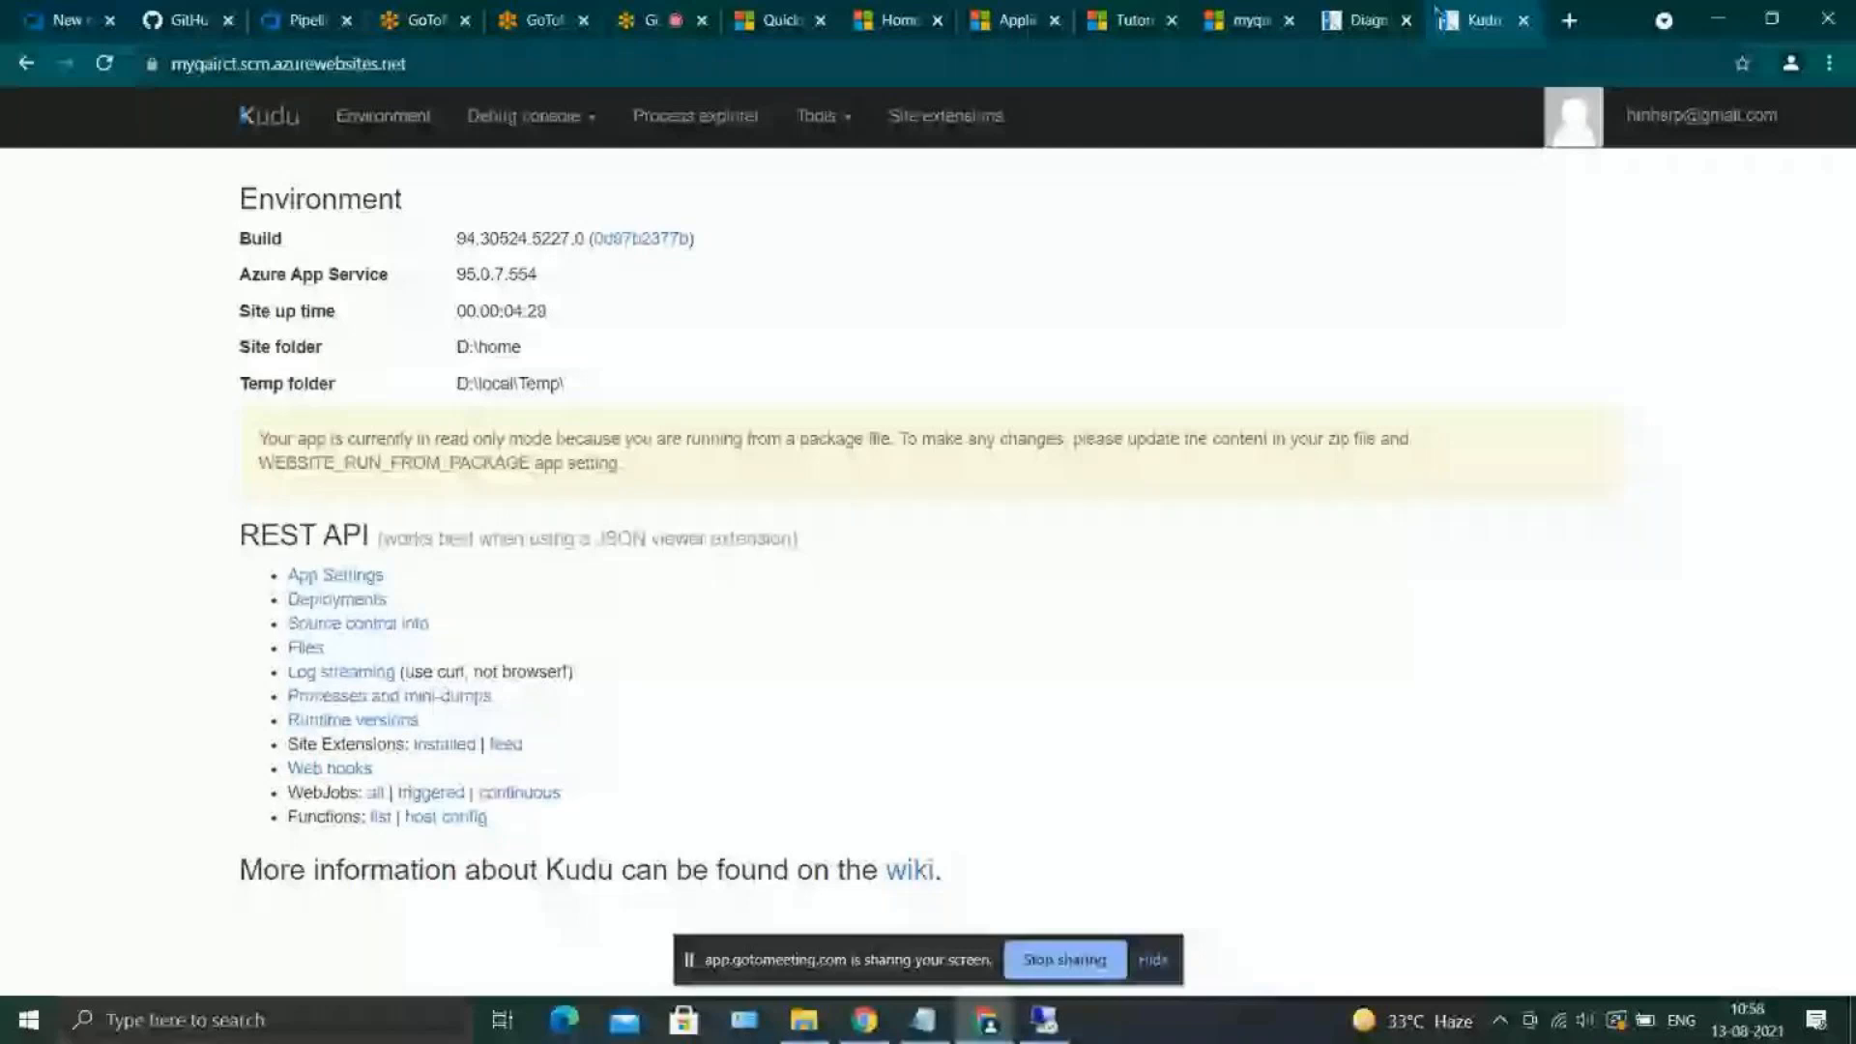
left_click(1523, 21)
left_click(1524, 20)
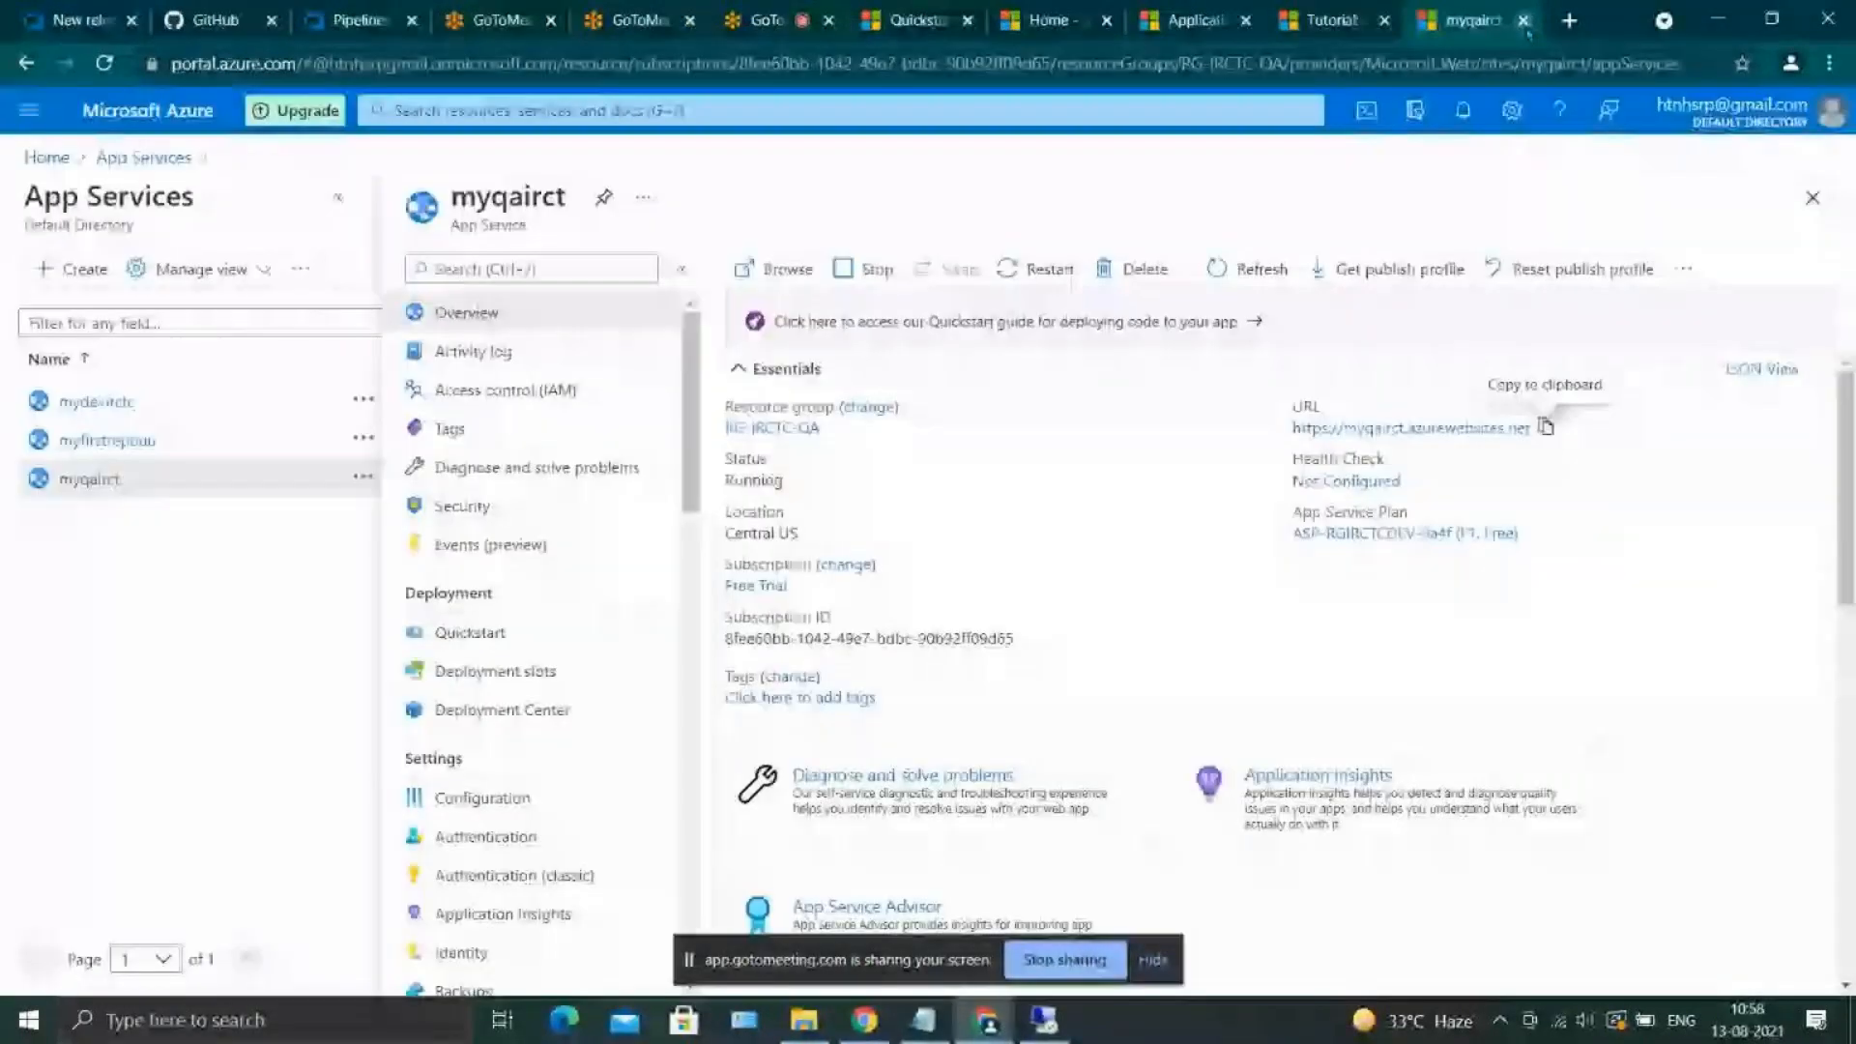
scroll(1056, 437, "down", 1)
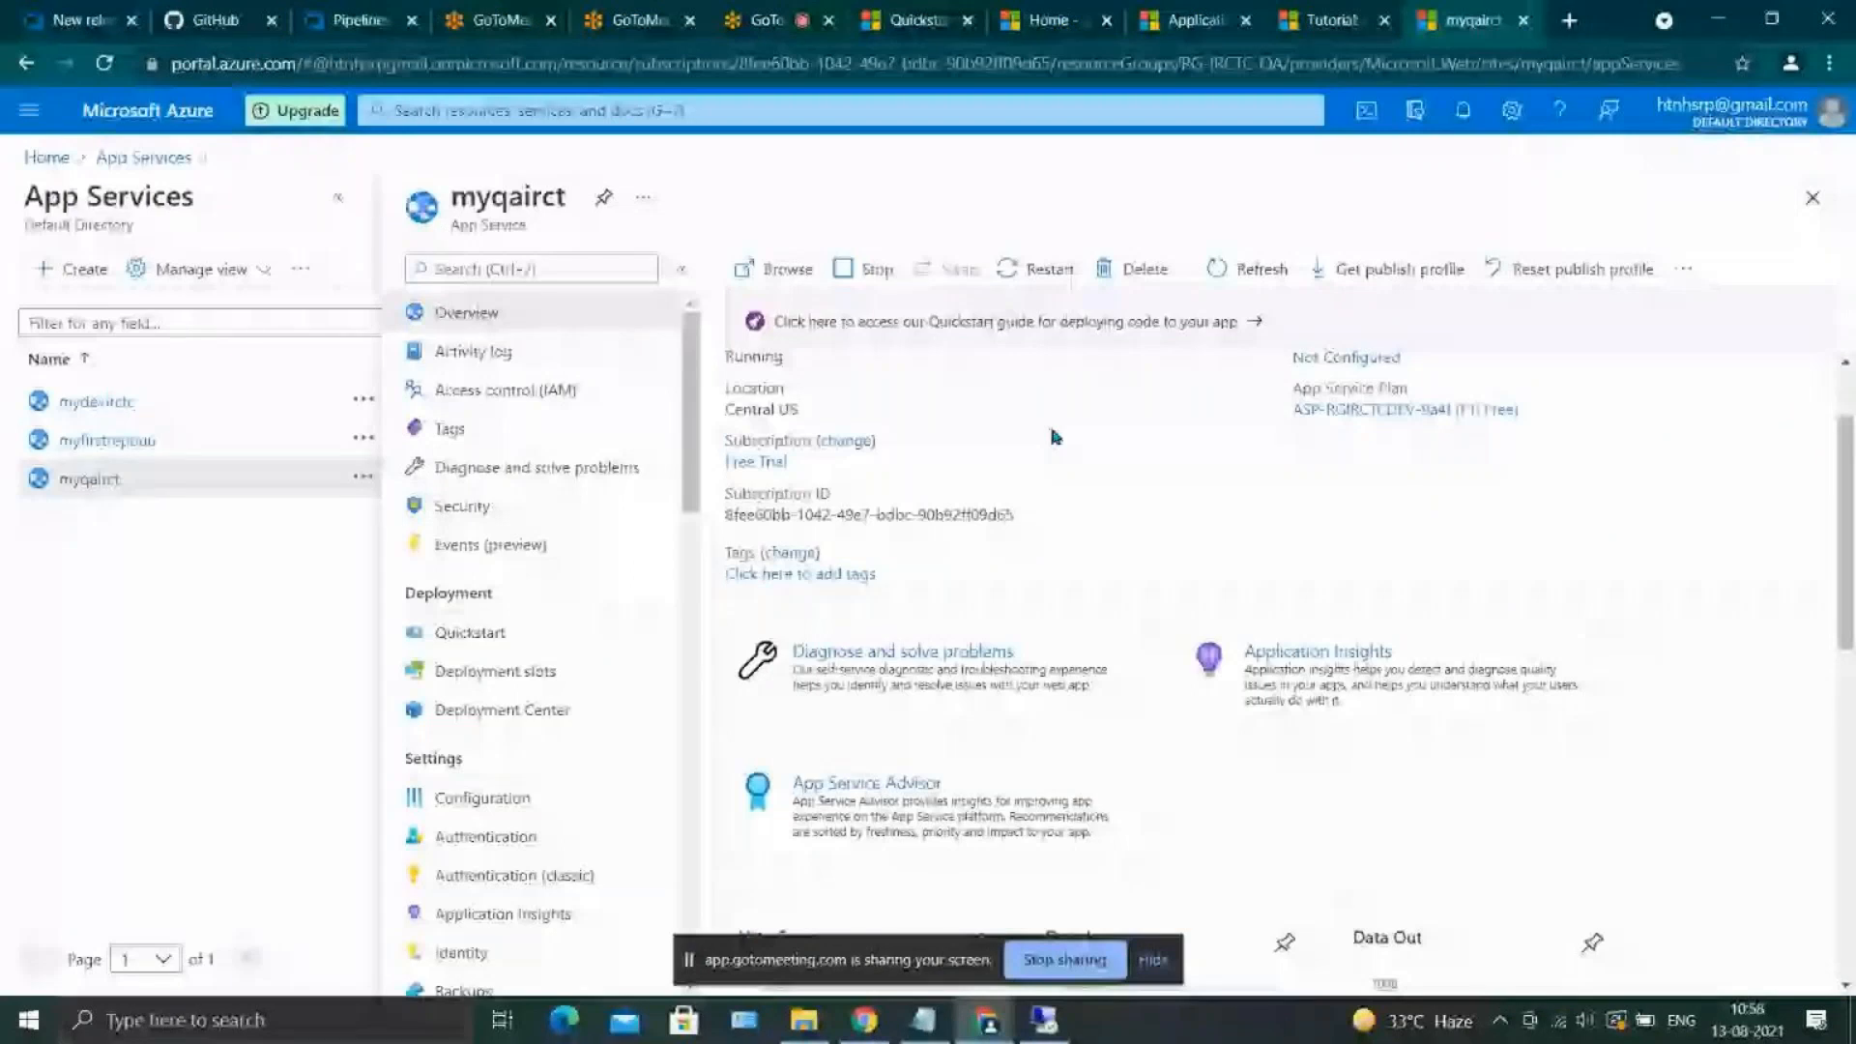
Switch to Azure DevOps and open Release-3 of New release pipeline (1) to check its dev and QA stages
left_click(358, 21)
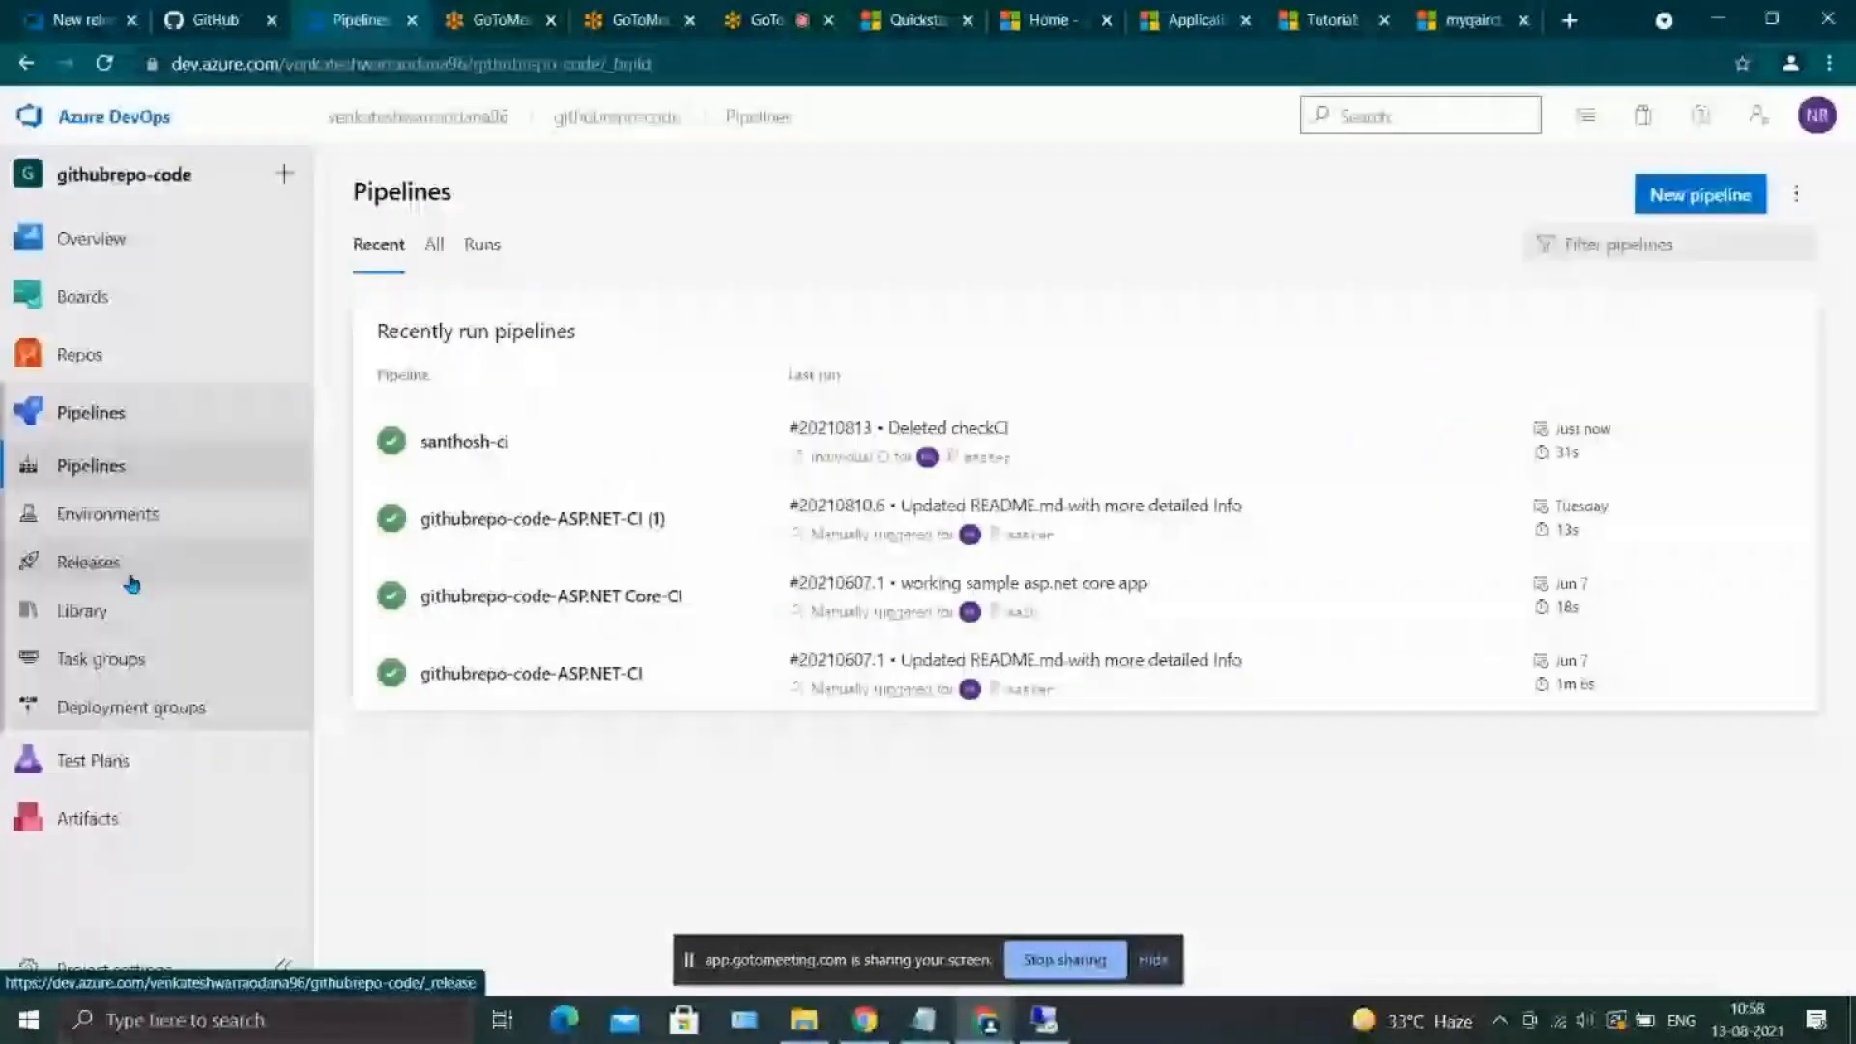
left_click(131, 583)
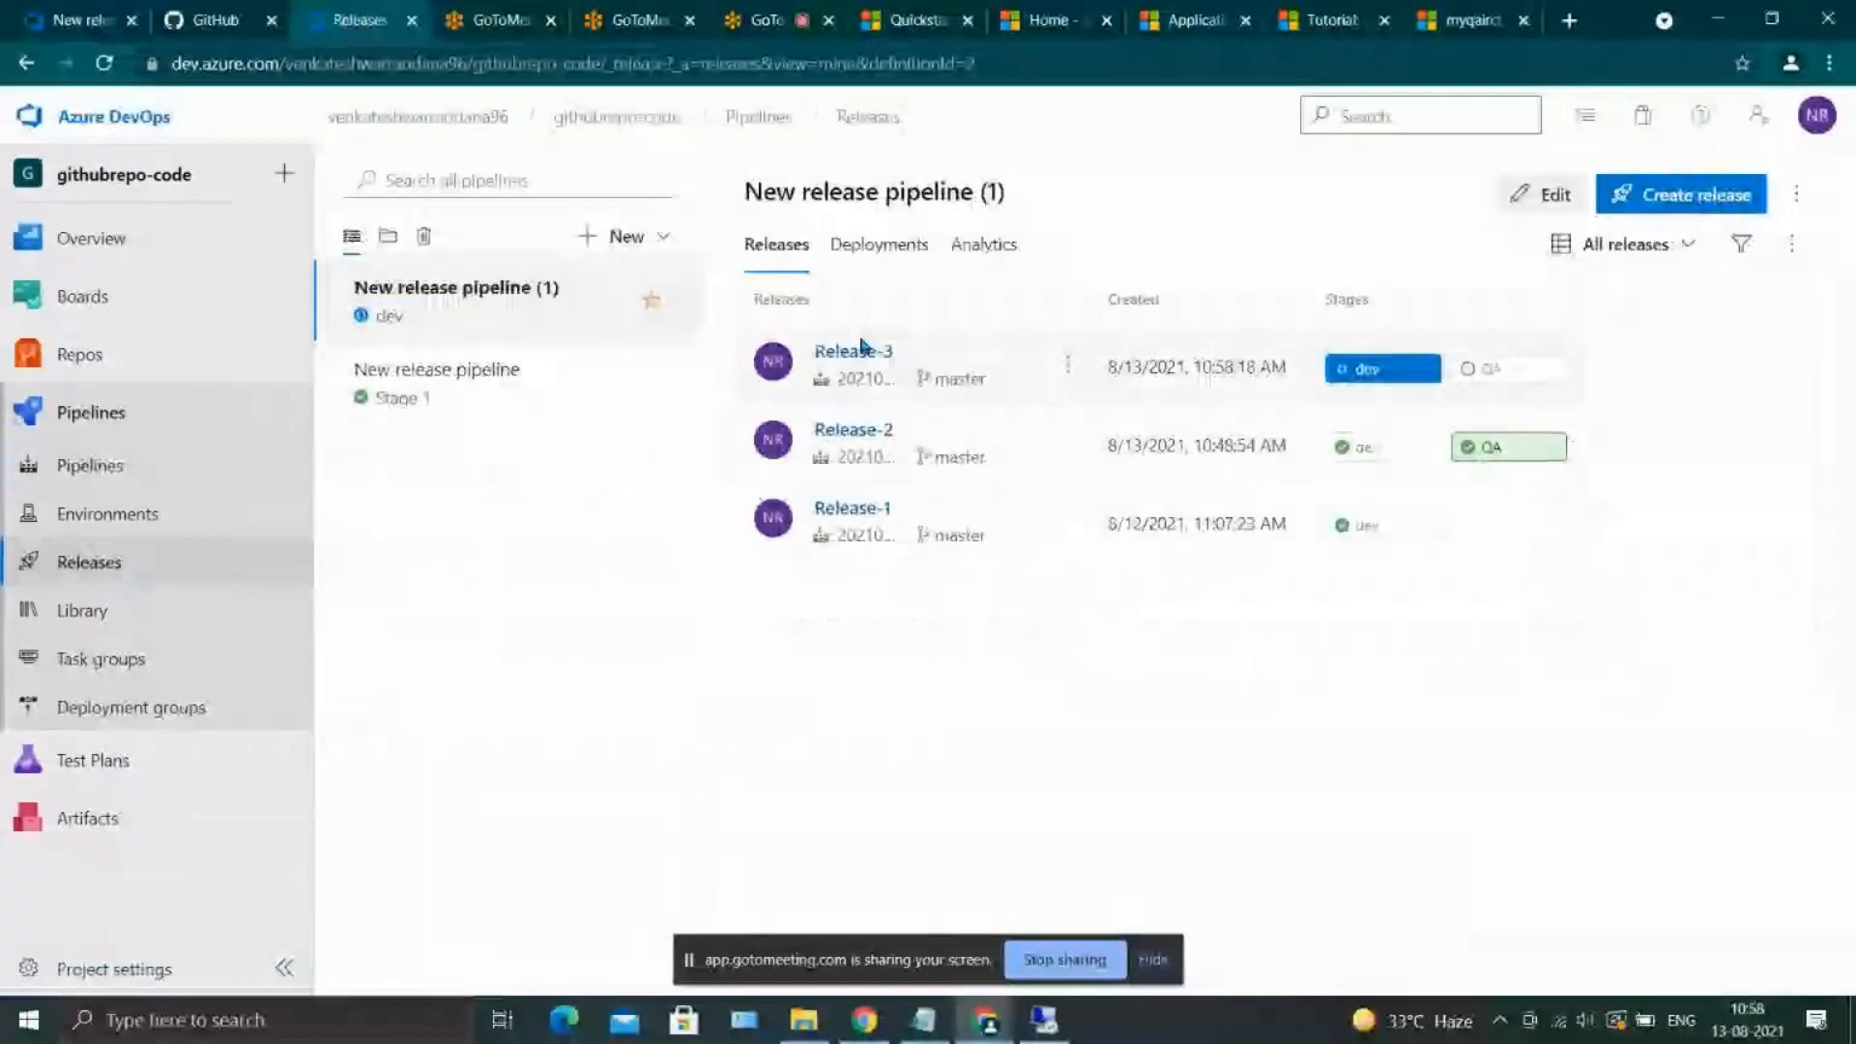
left_click(887, 354)
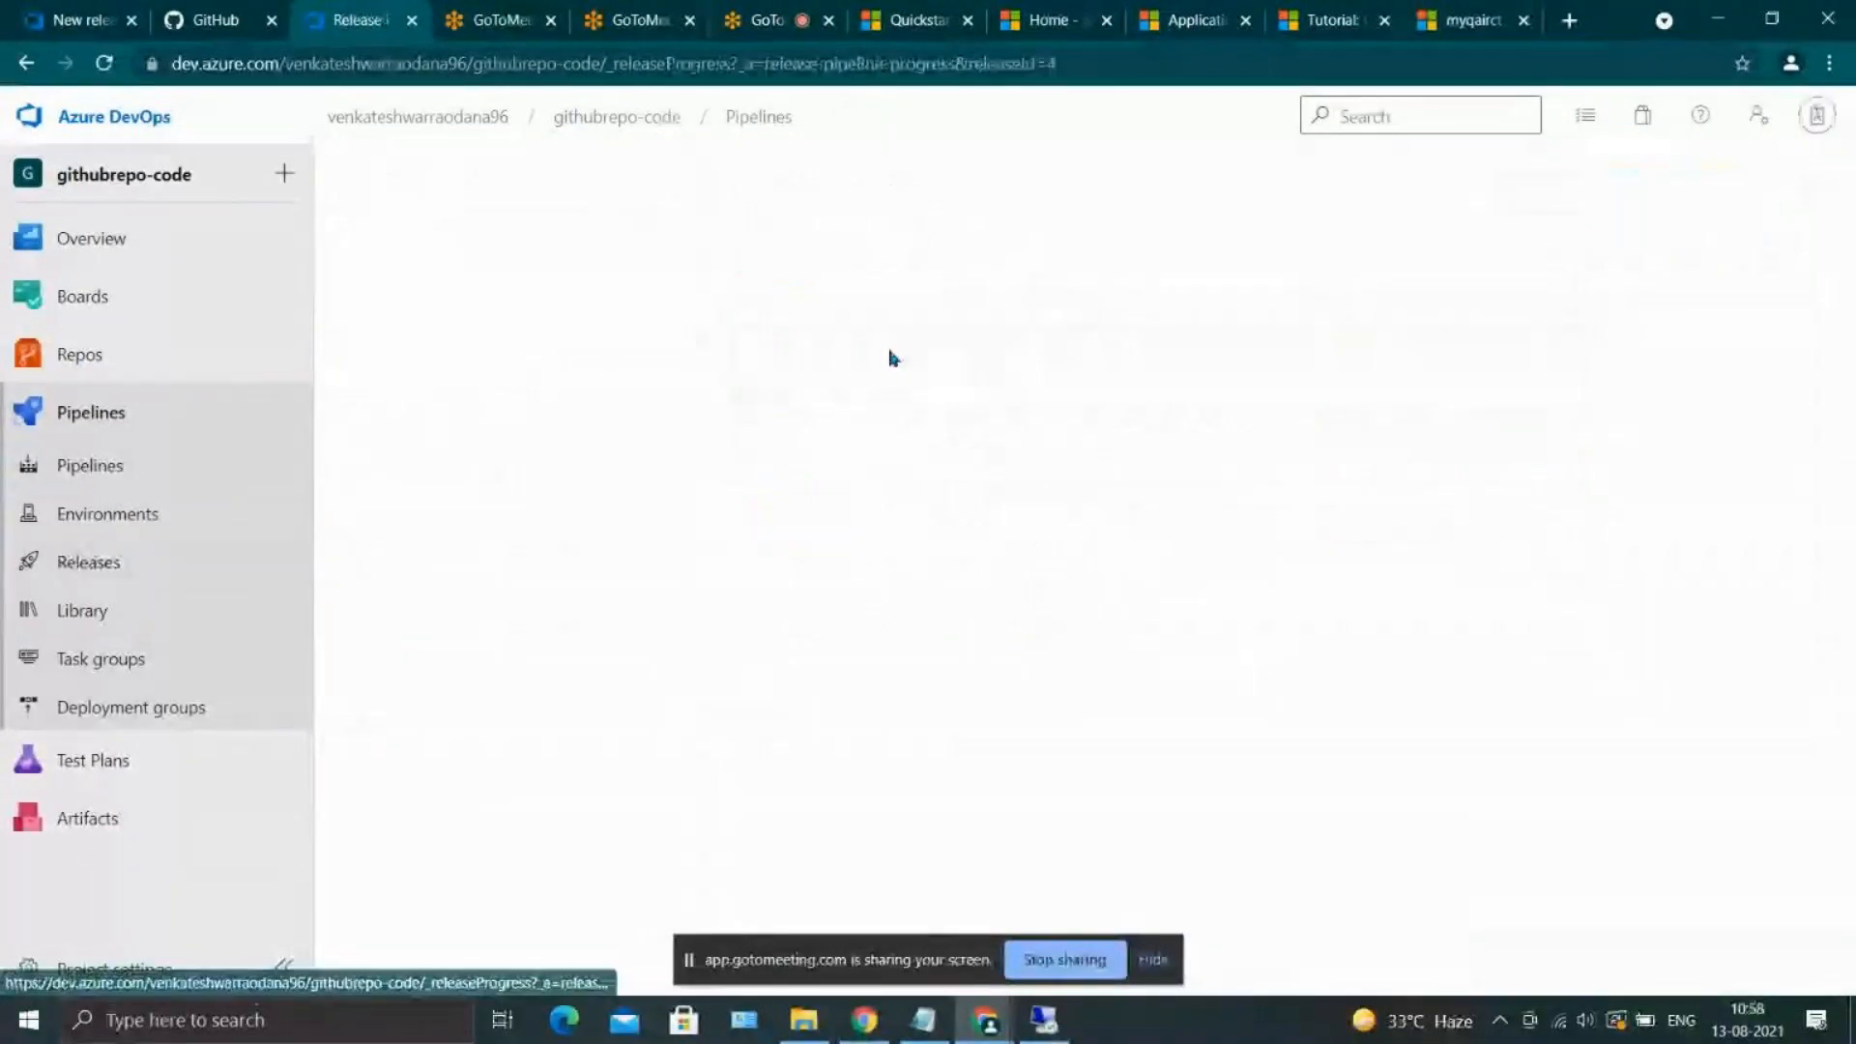
mouse_move(991, 485)
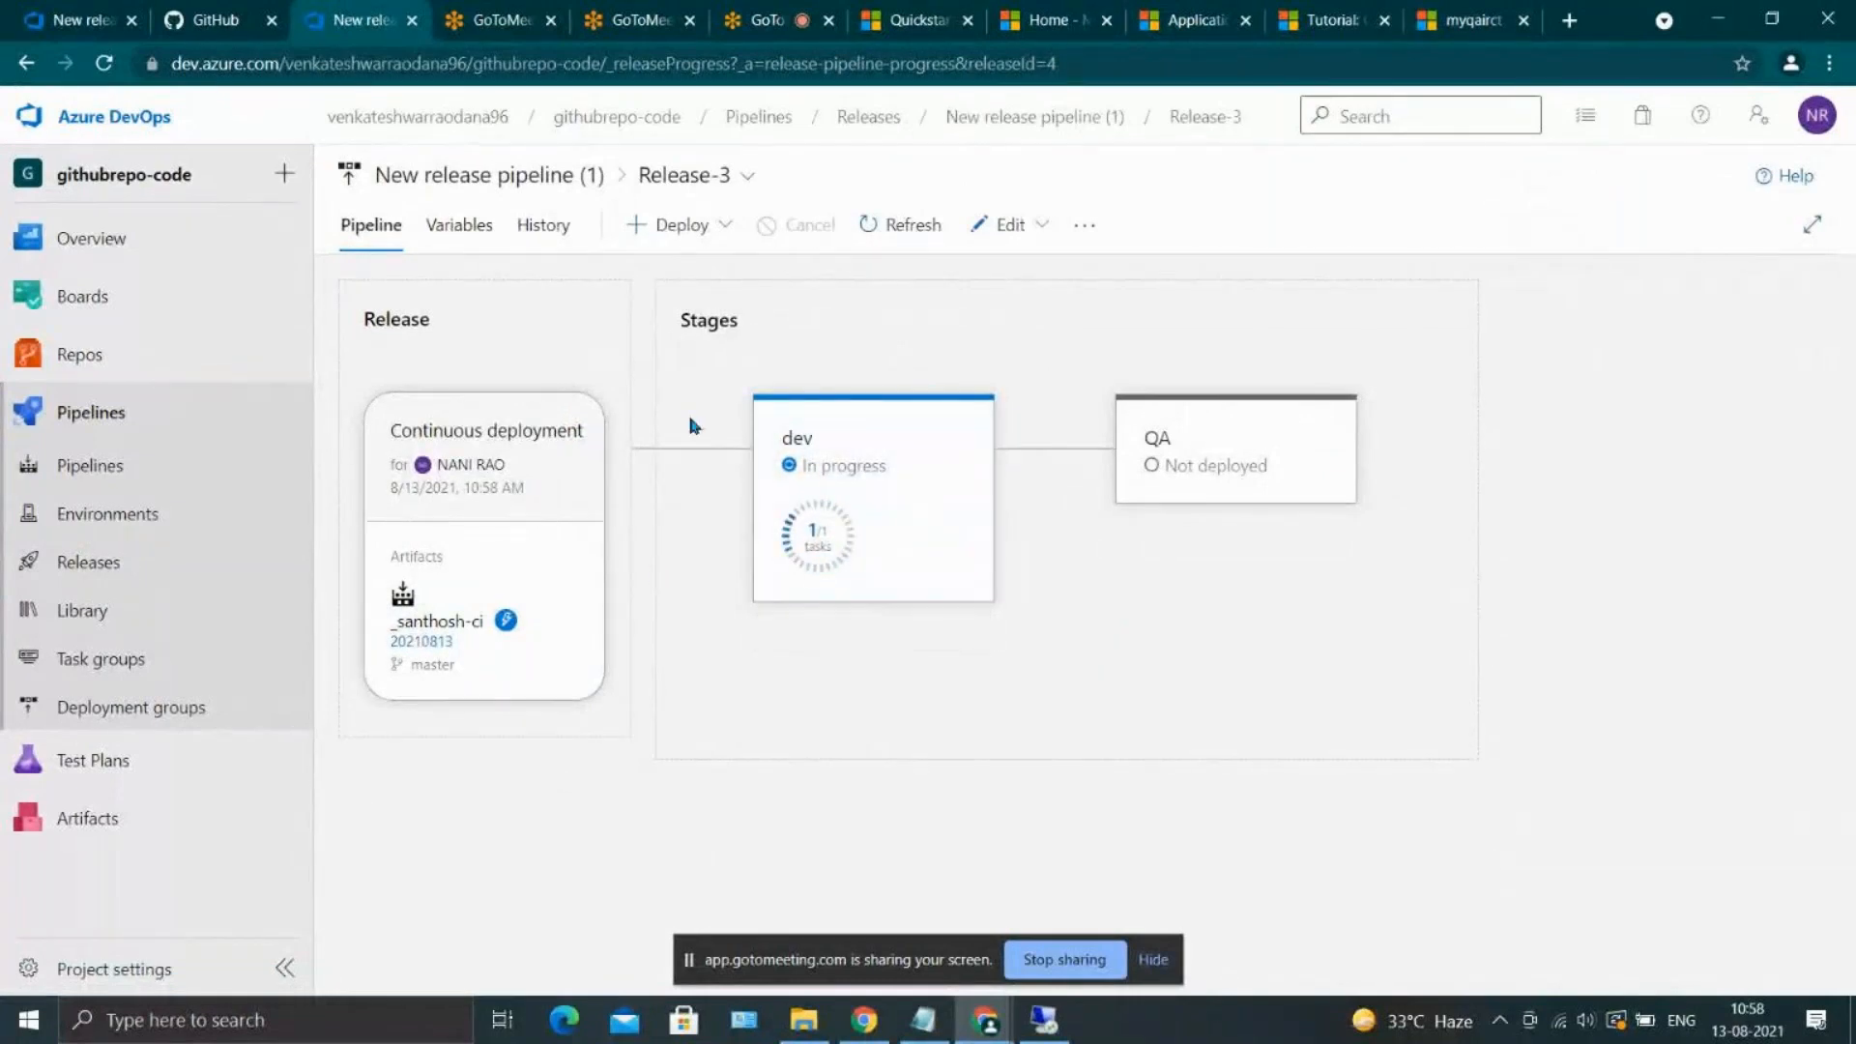
Open Release-3 for editing, review the QA stage's deployment tasks, and return to the releases list without changing anything
left_click(1012, 244)
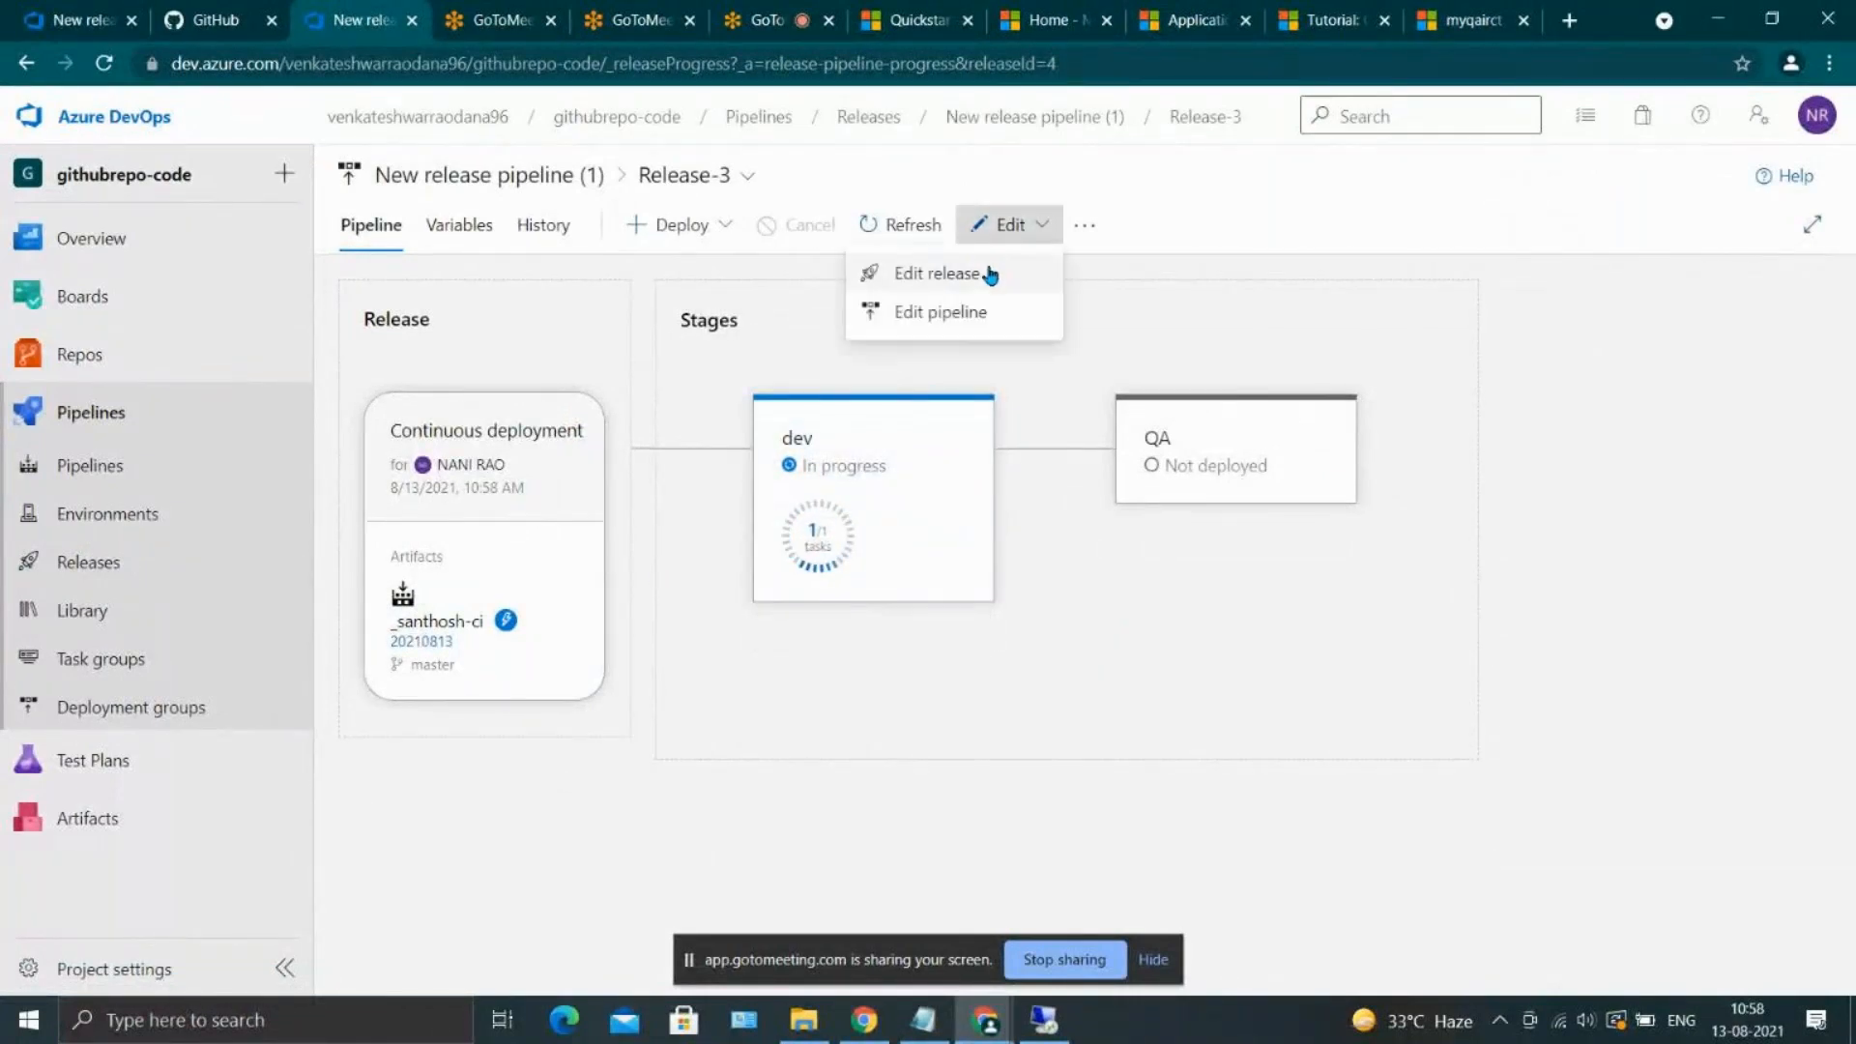
left_click(990, 274)
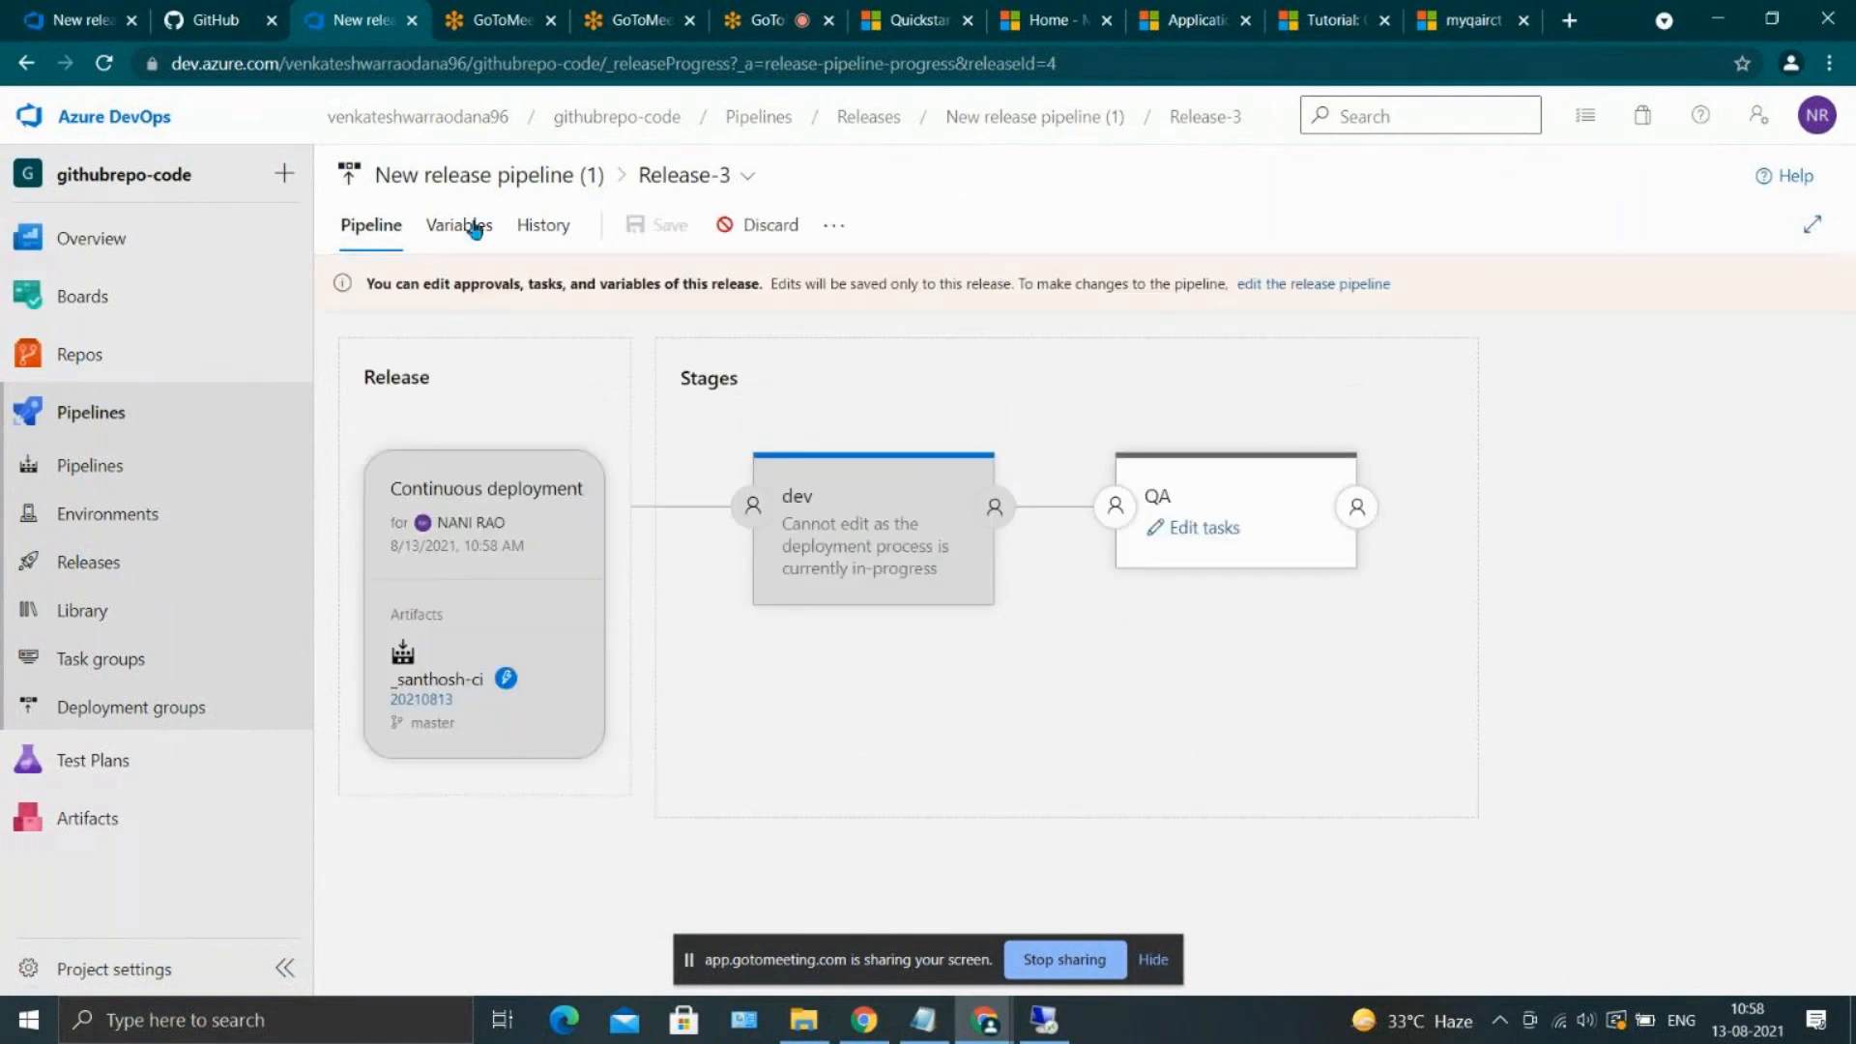
left_click(533, 228)
left_click(386, 232)
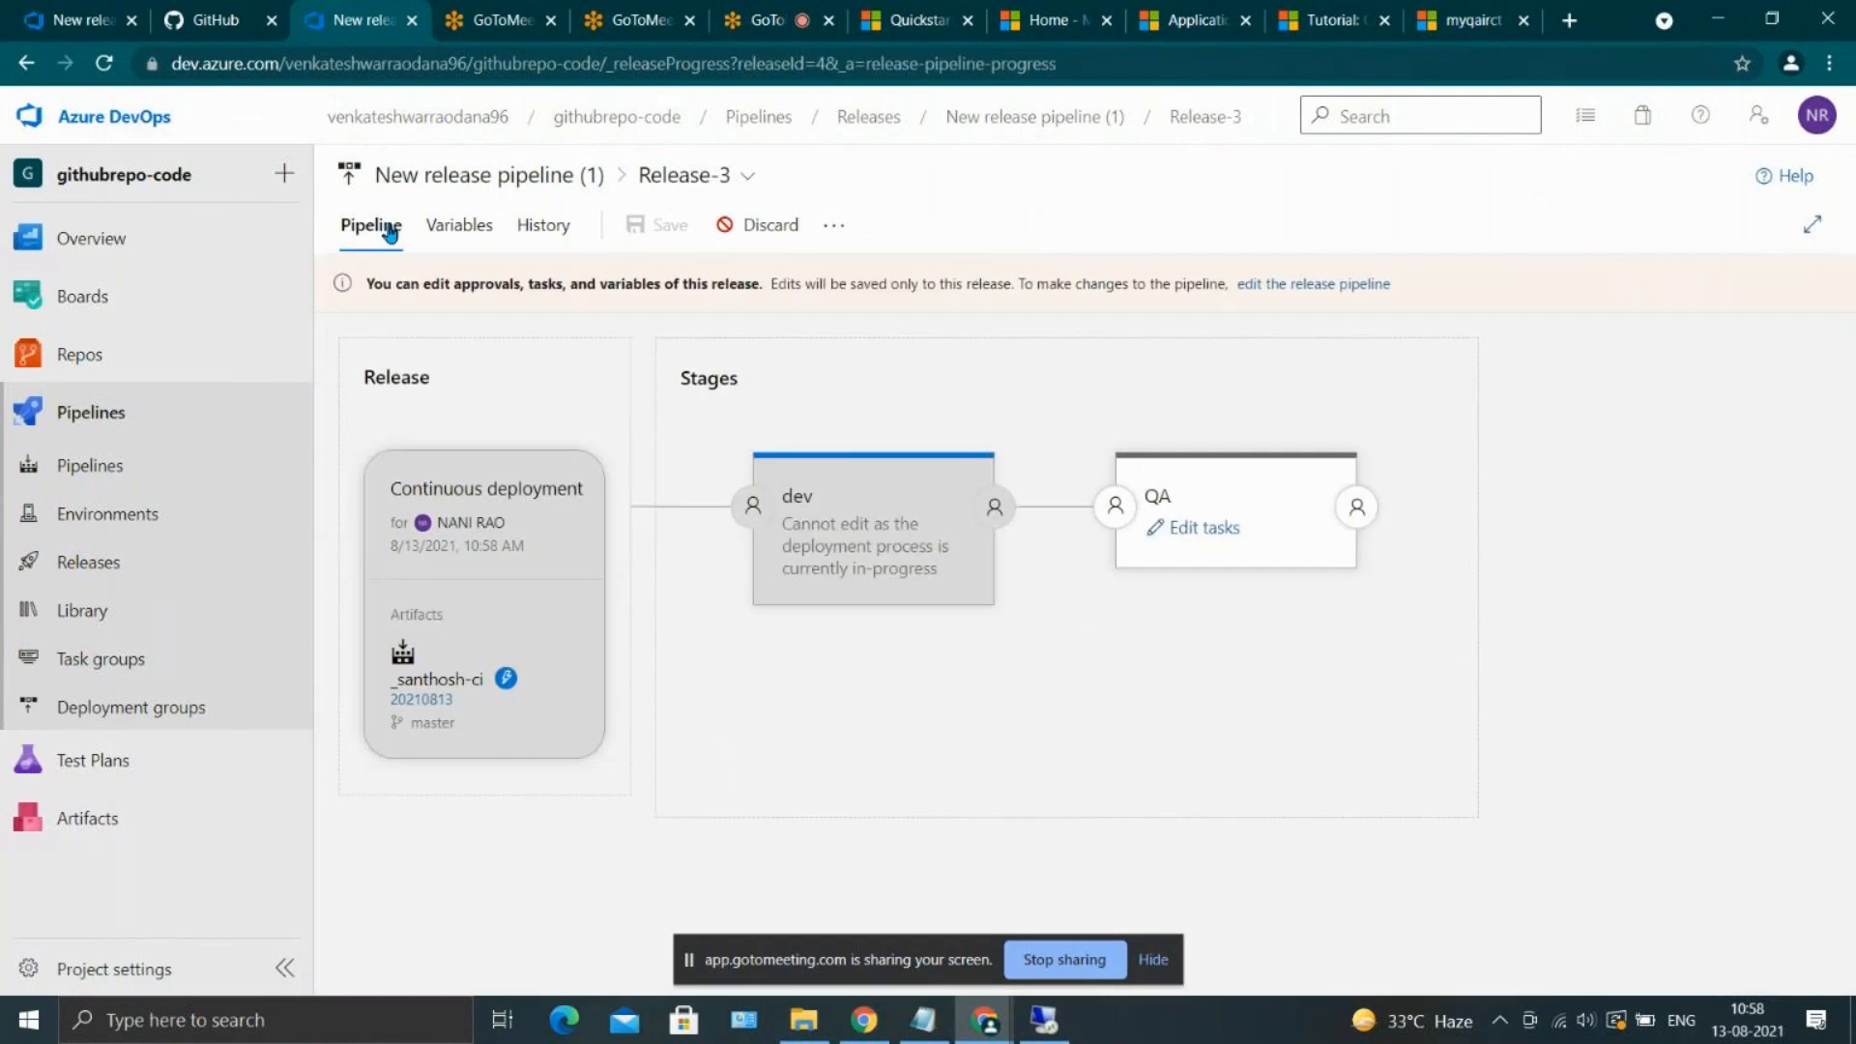
left_click(1183, 529)
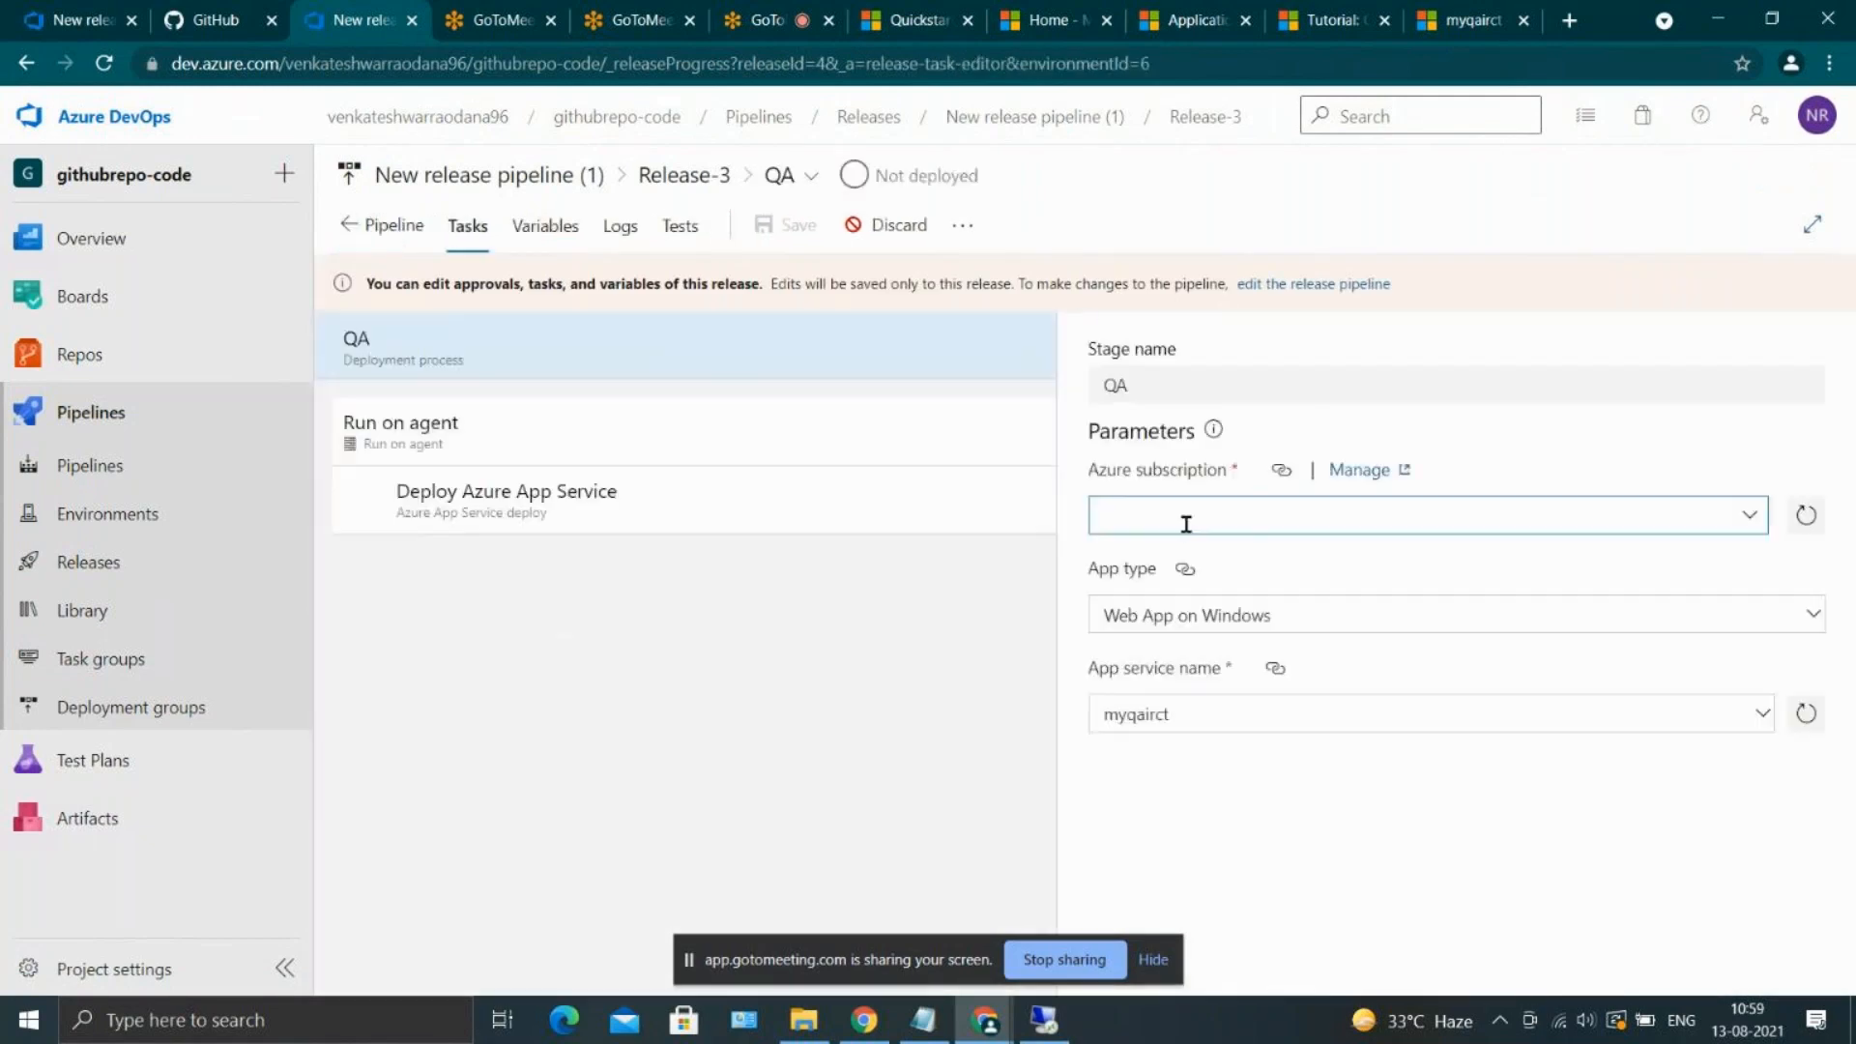
left_click(350, 232)
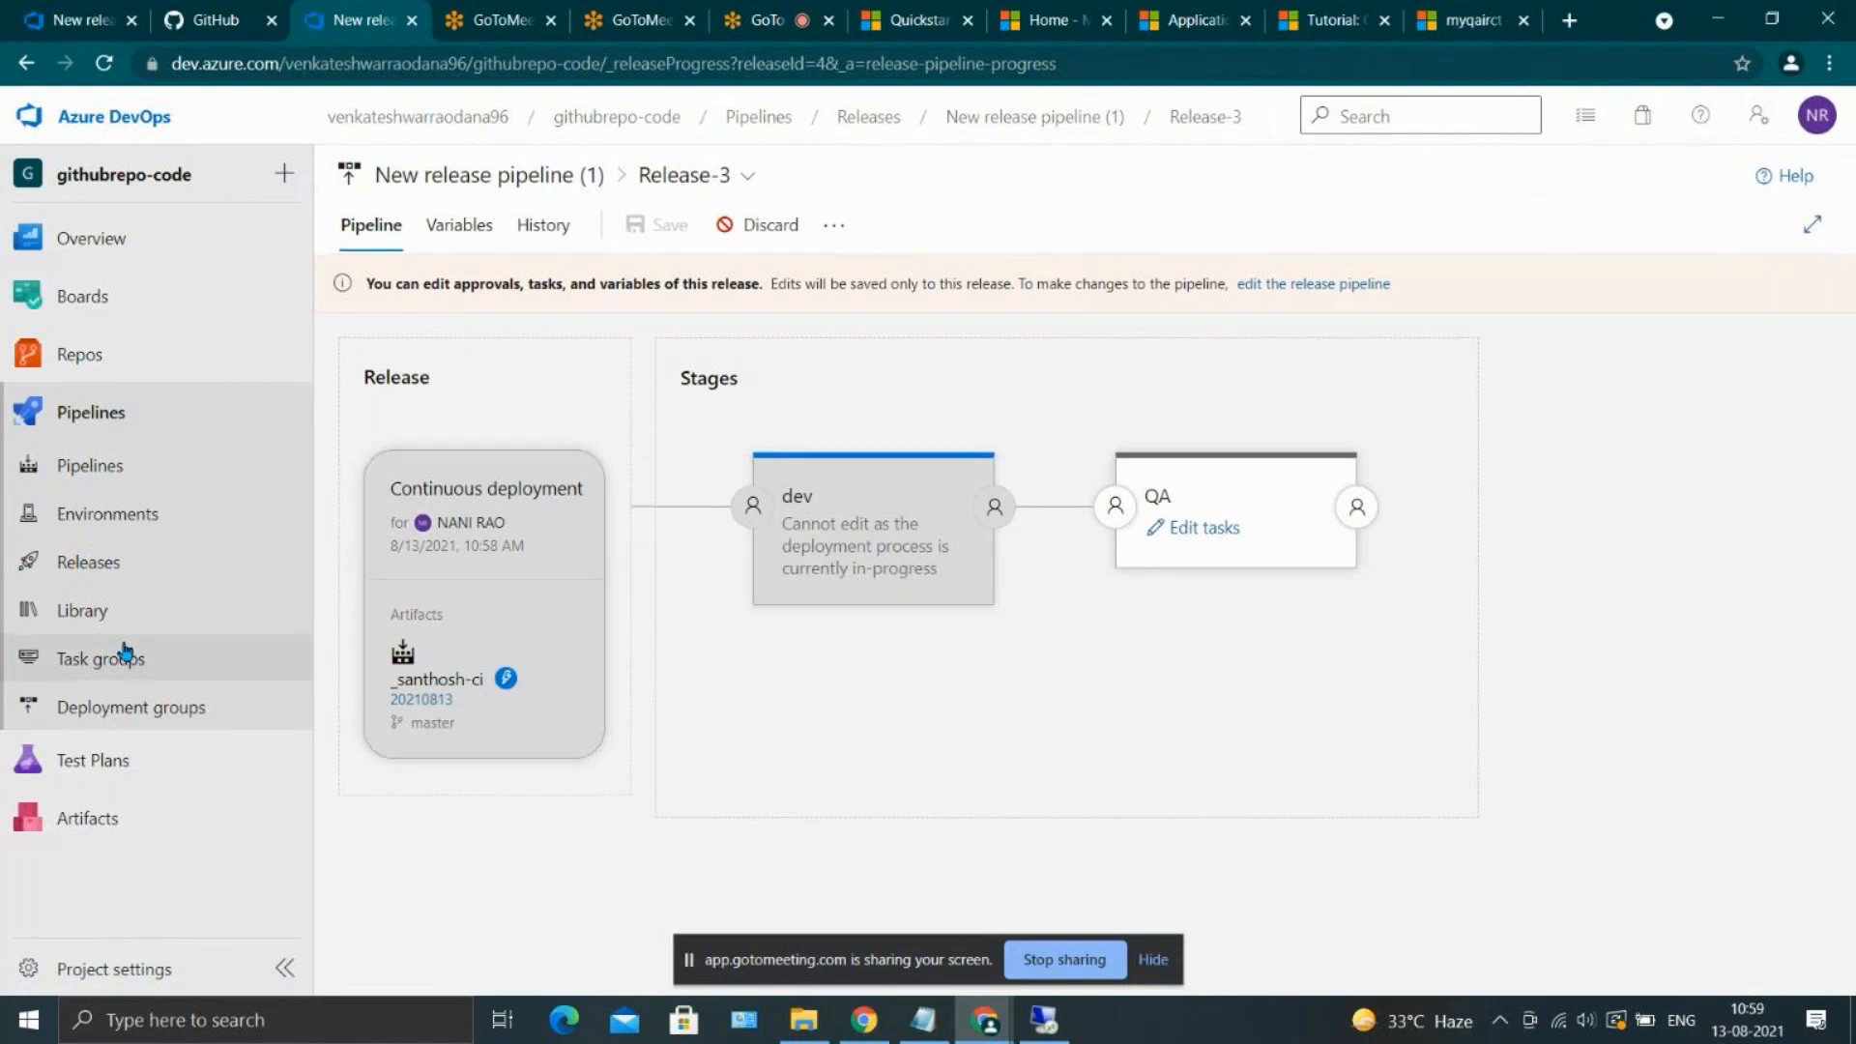
left_click(134, 583)
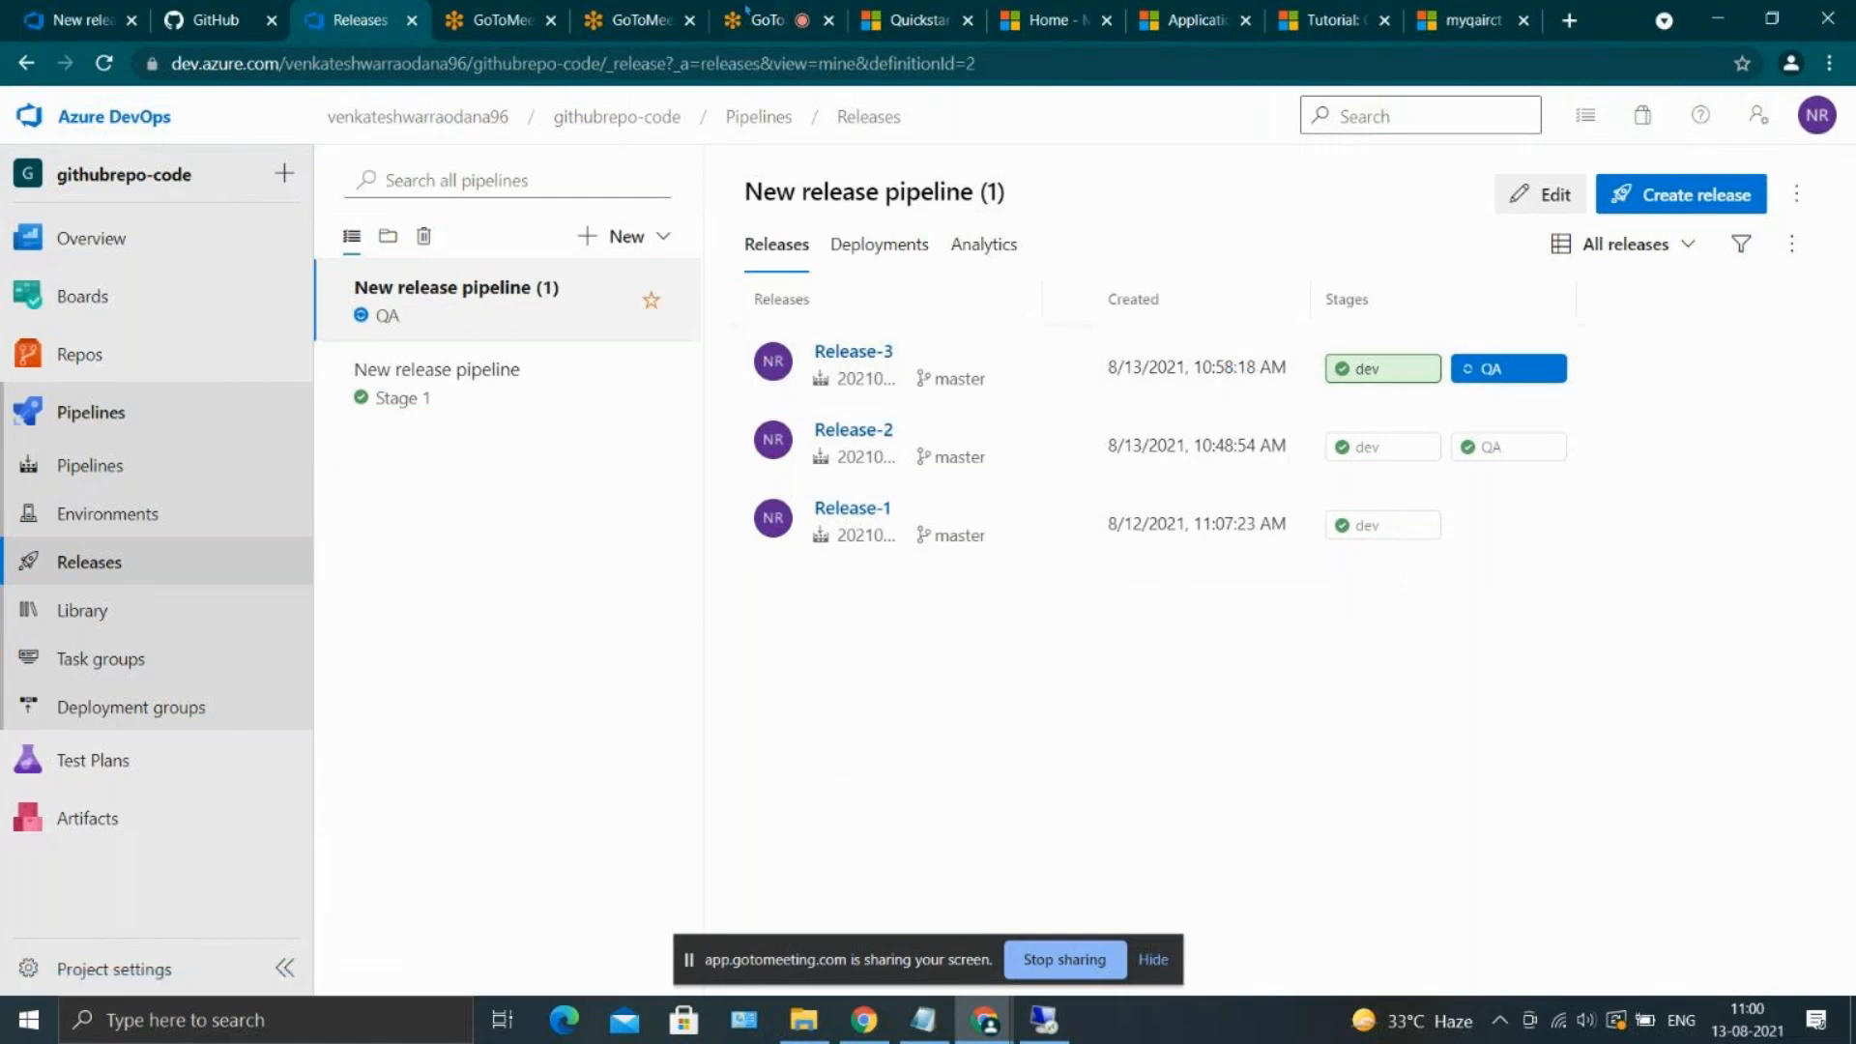
Copy the mydevirctc App Service's URL from the Azure portal and open its Kudu site at mydevirctc.scm.azurewebsites.net in a new tab
left_click(1334, 19)
left_click(1468, 20)
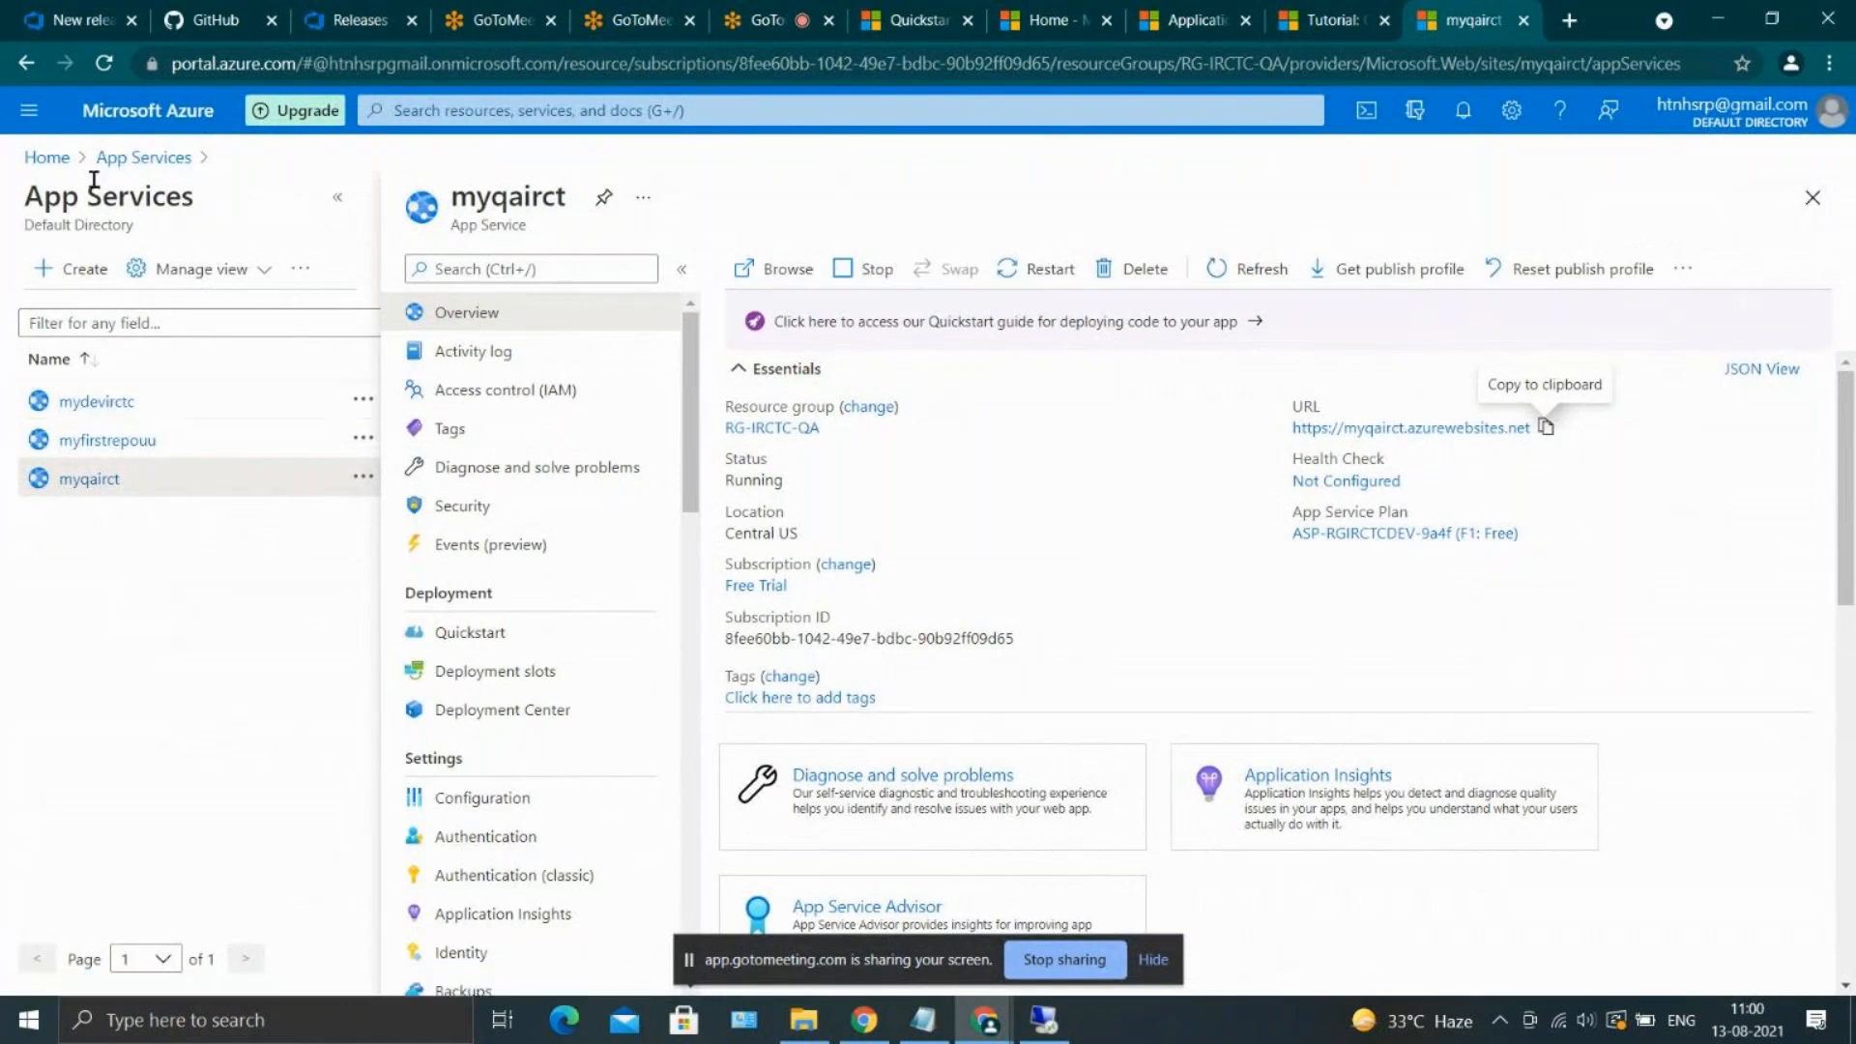
left_click(92, 401)
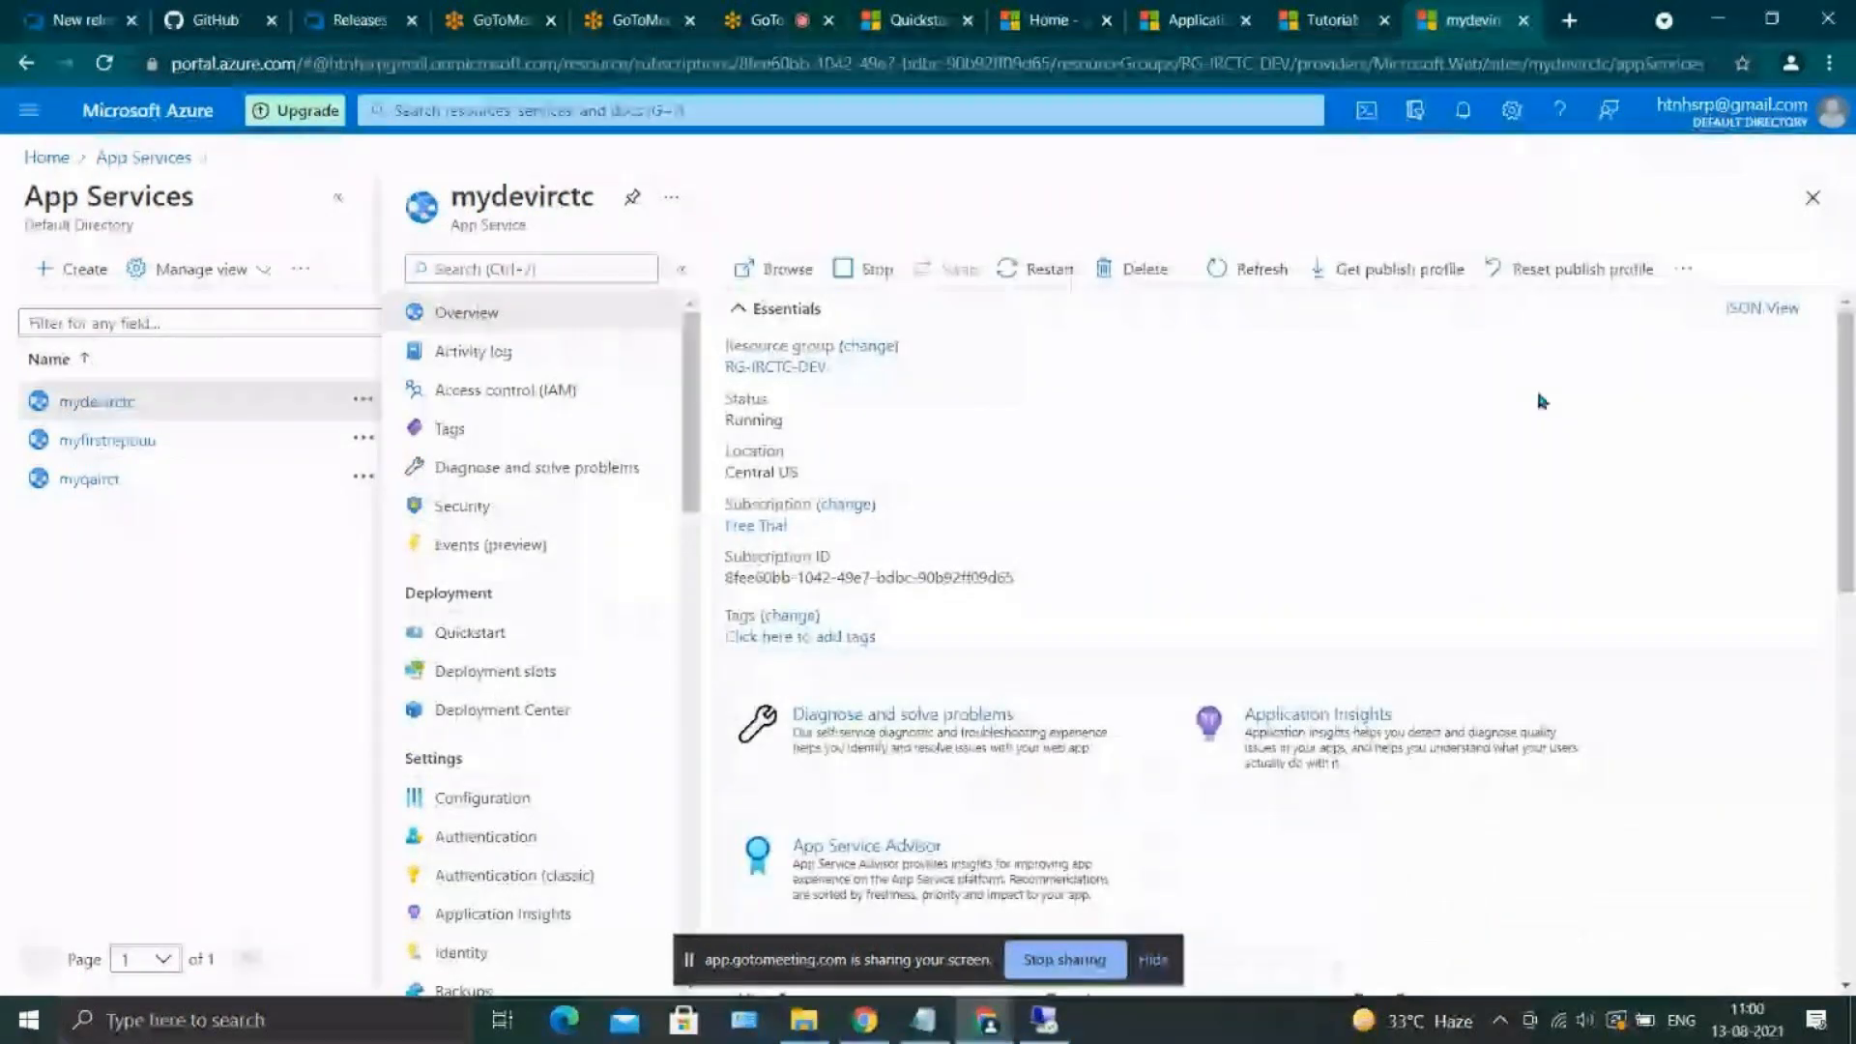
left_click(1571, 23)
type("https://mydevirctc.azurewebsites.net")
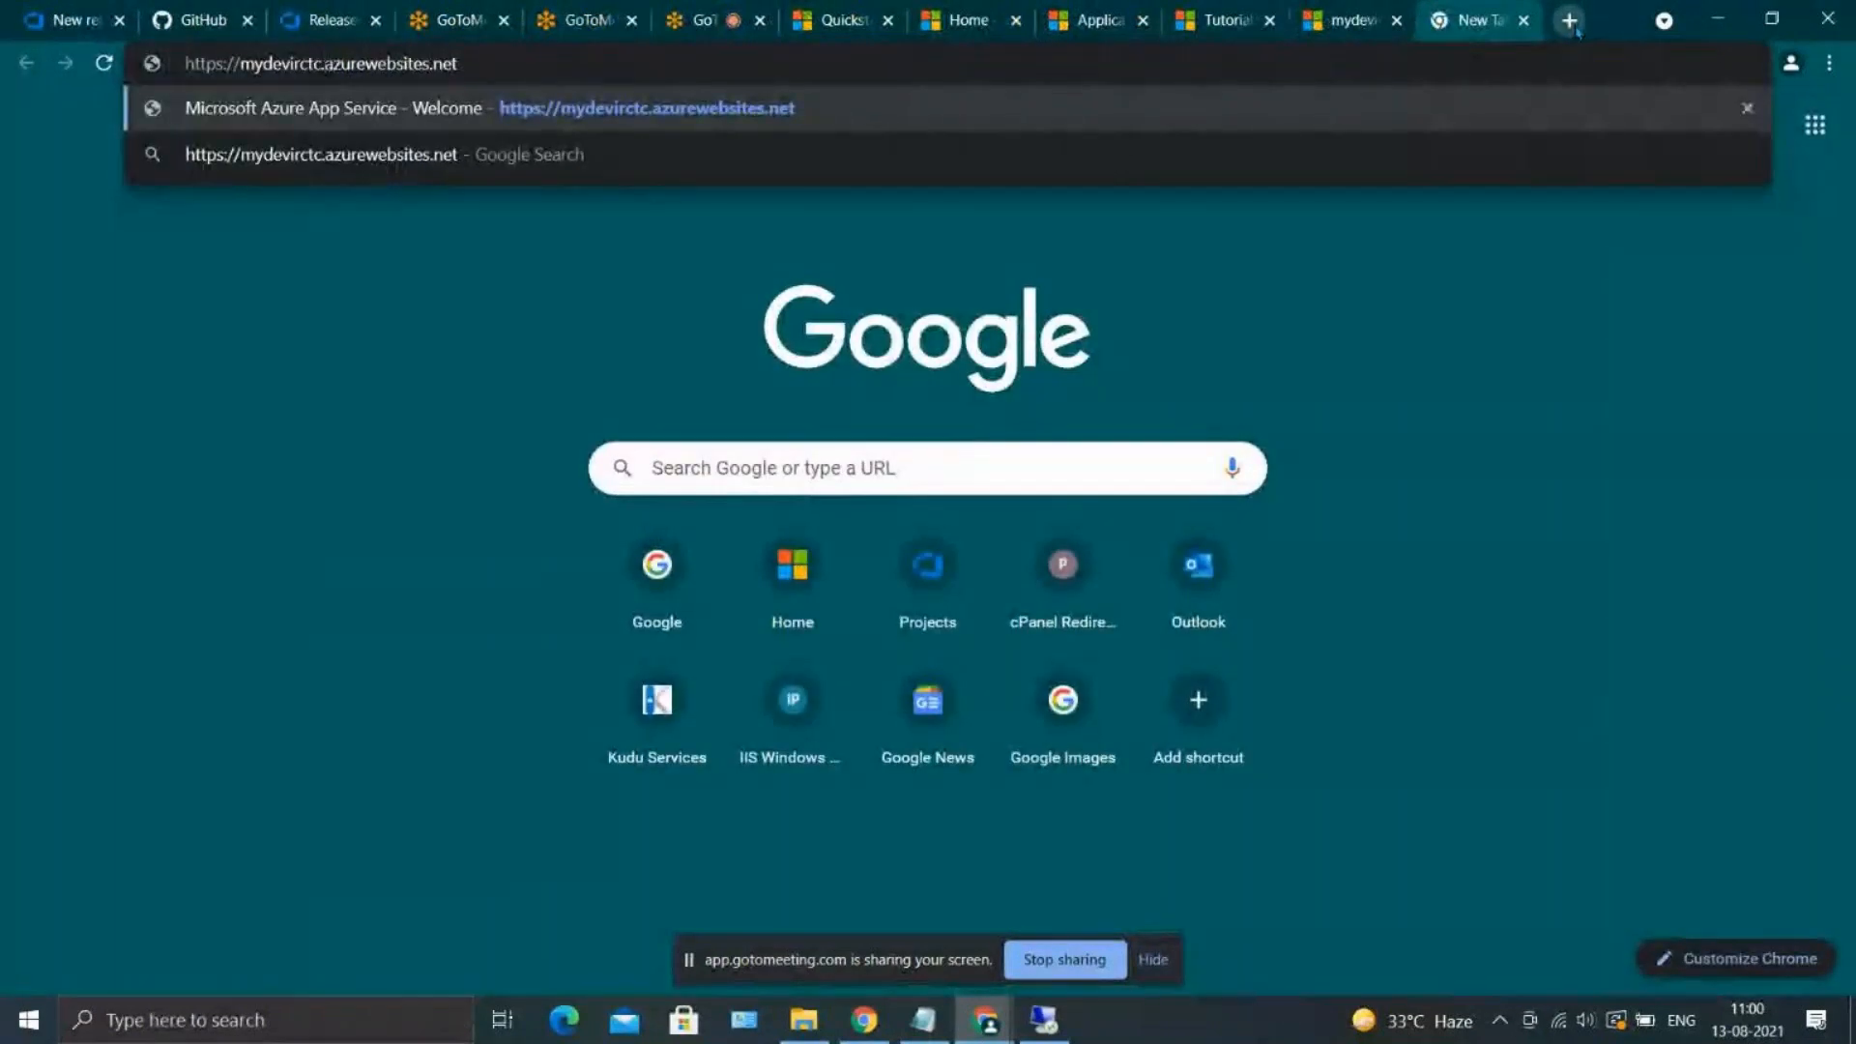
key("ctrl+Left")
key("ctrl+Left")
type("scm.")
key("Return")
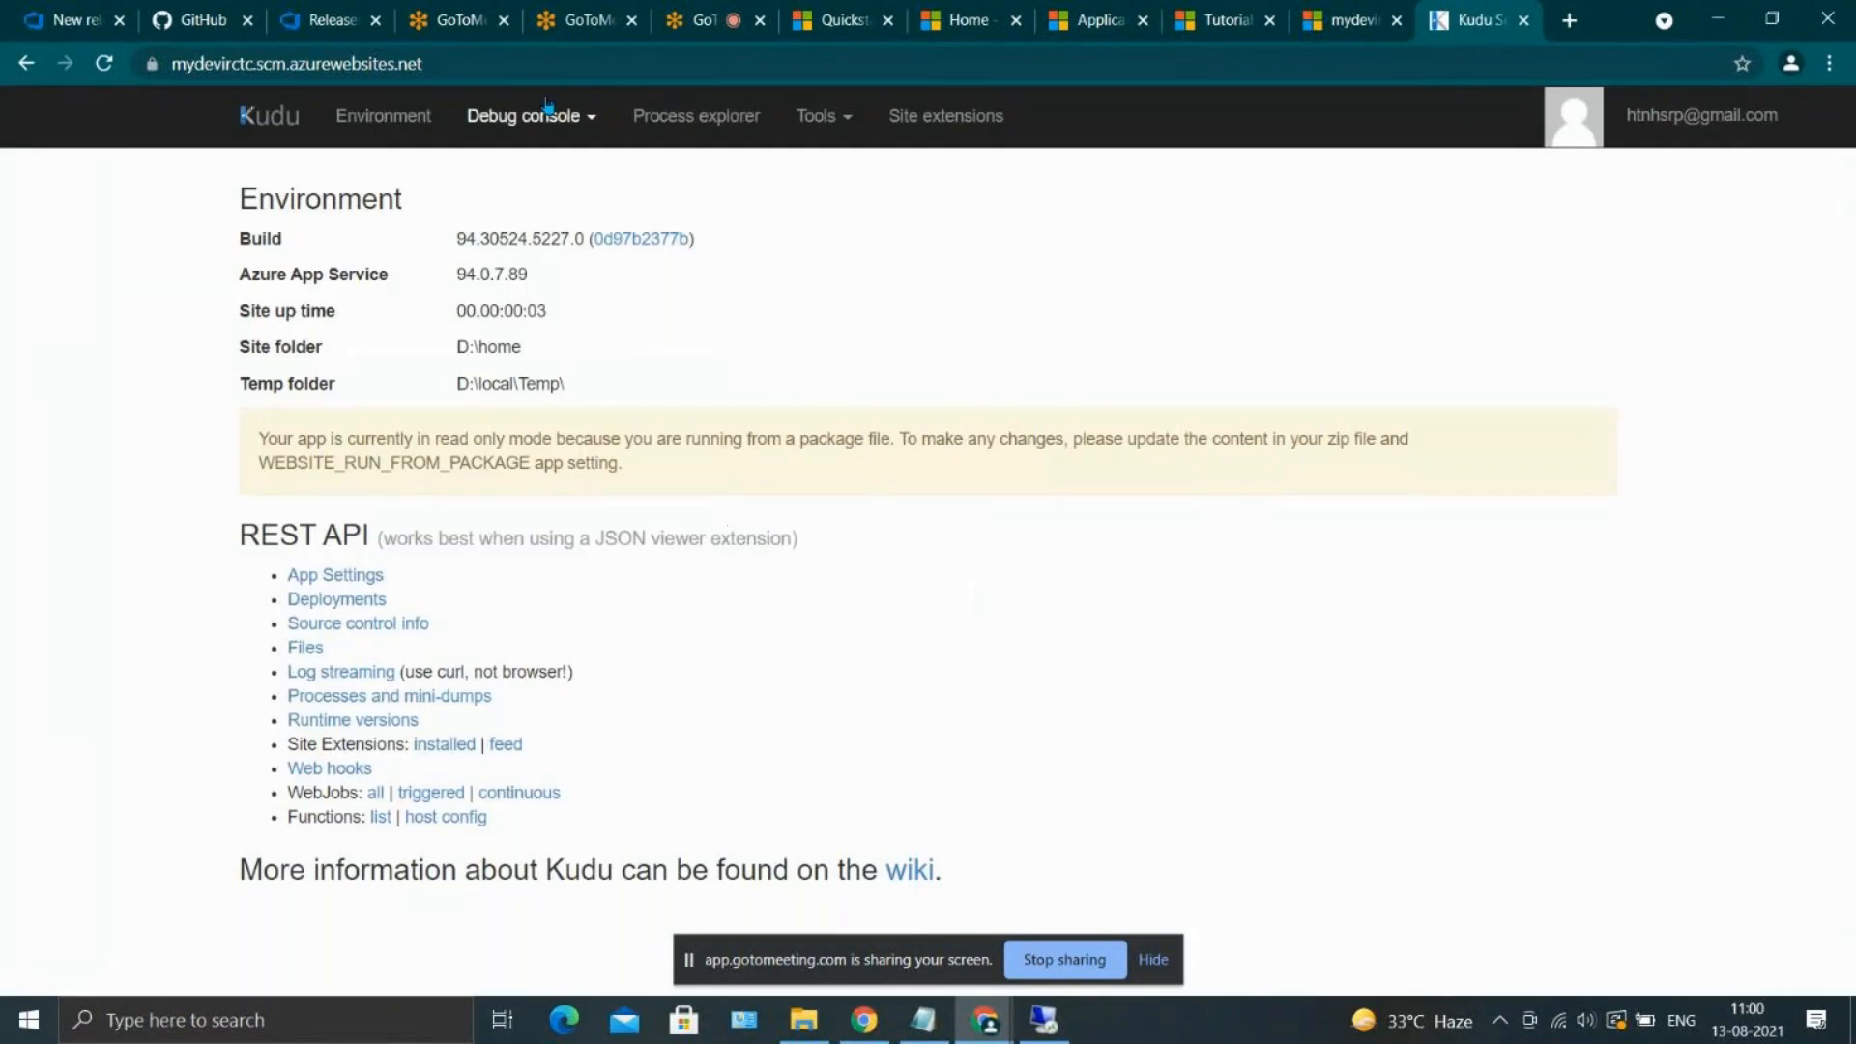
Open Kudu's CMD debug console for mydevirctc and browse to the site/wwwroot/_santhosh-ci/devdb folder
left_click(541, 114)
left_click(544, 172)
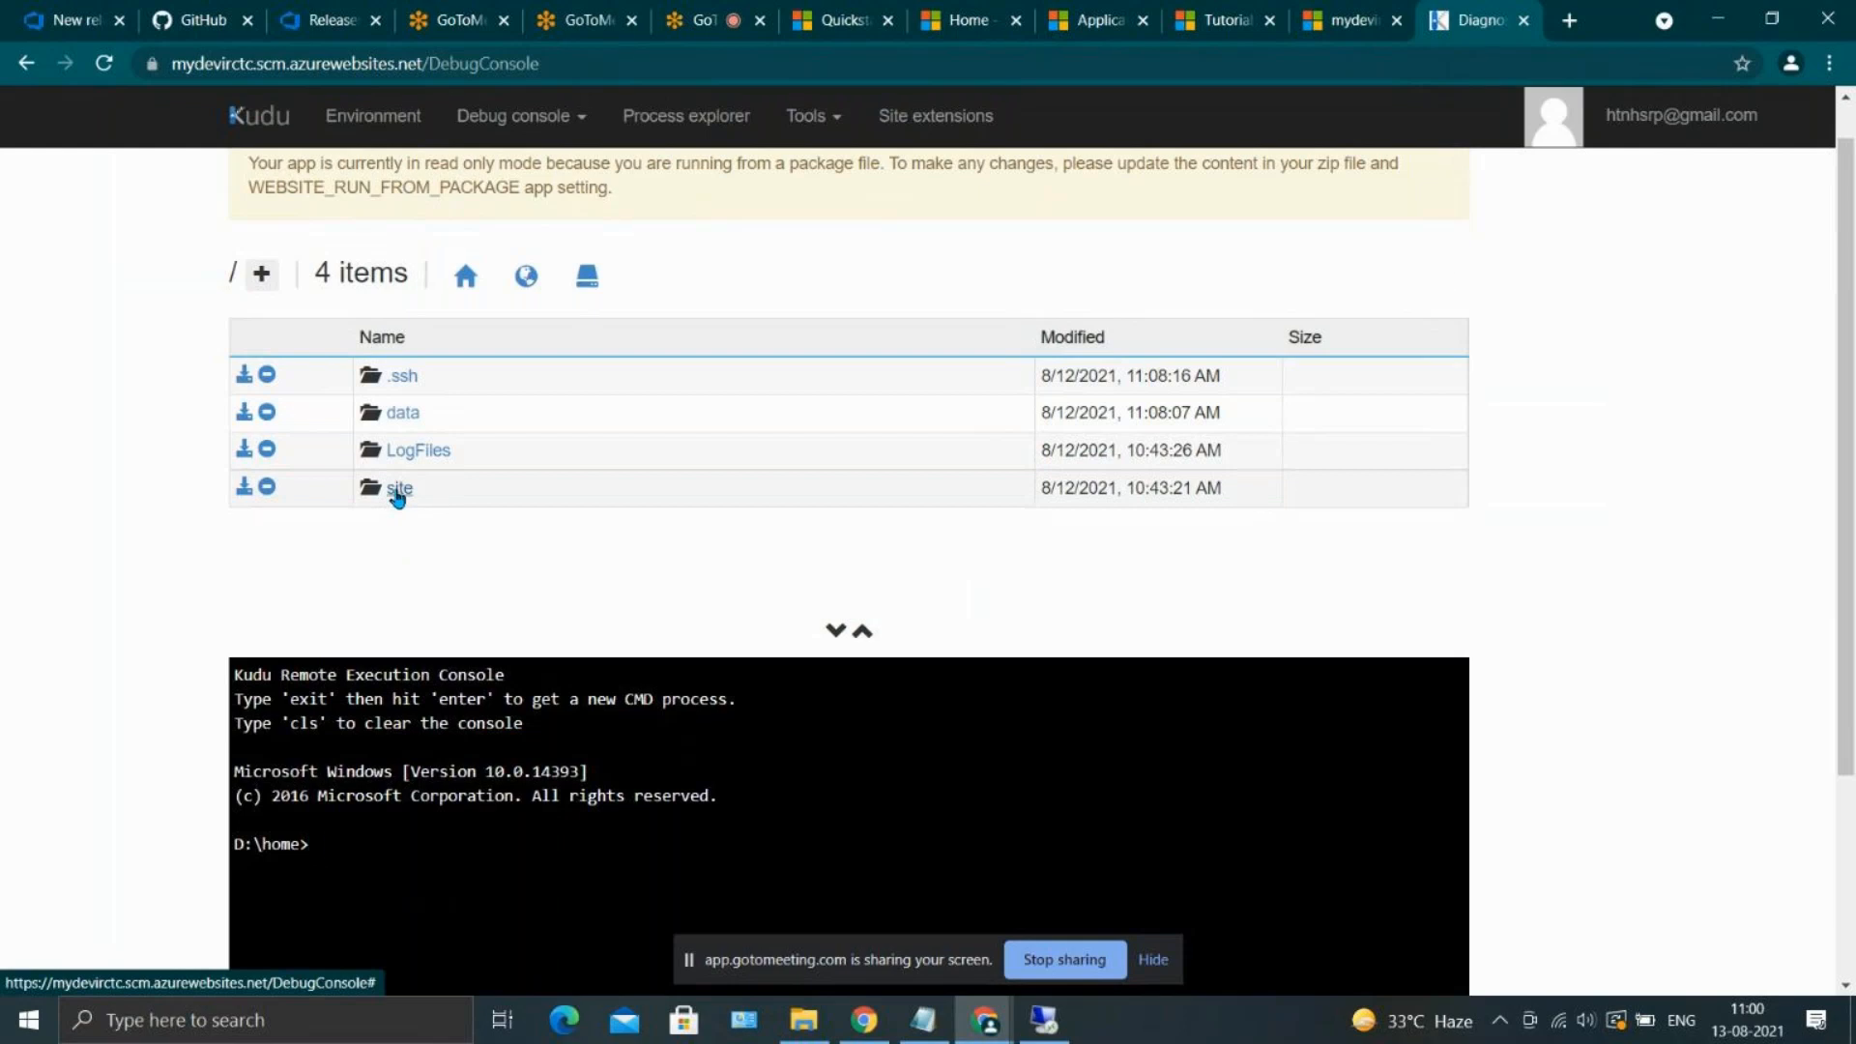
left_click(399, 488)
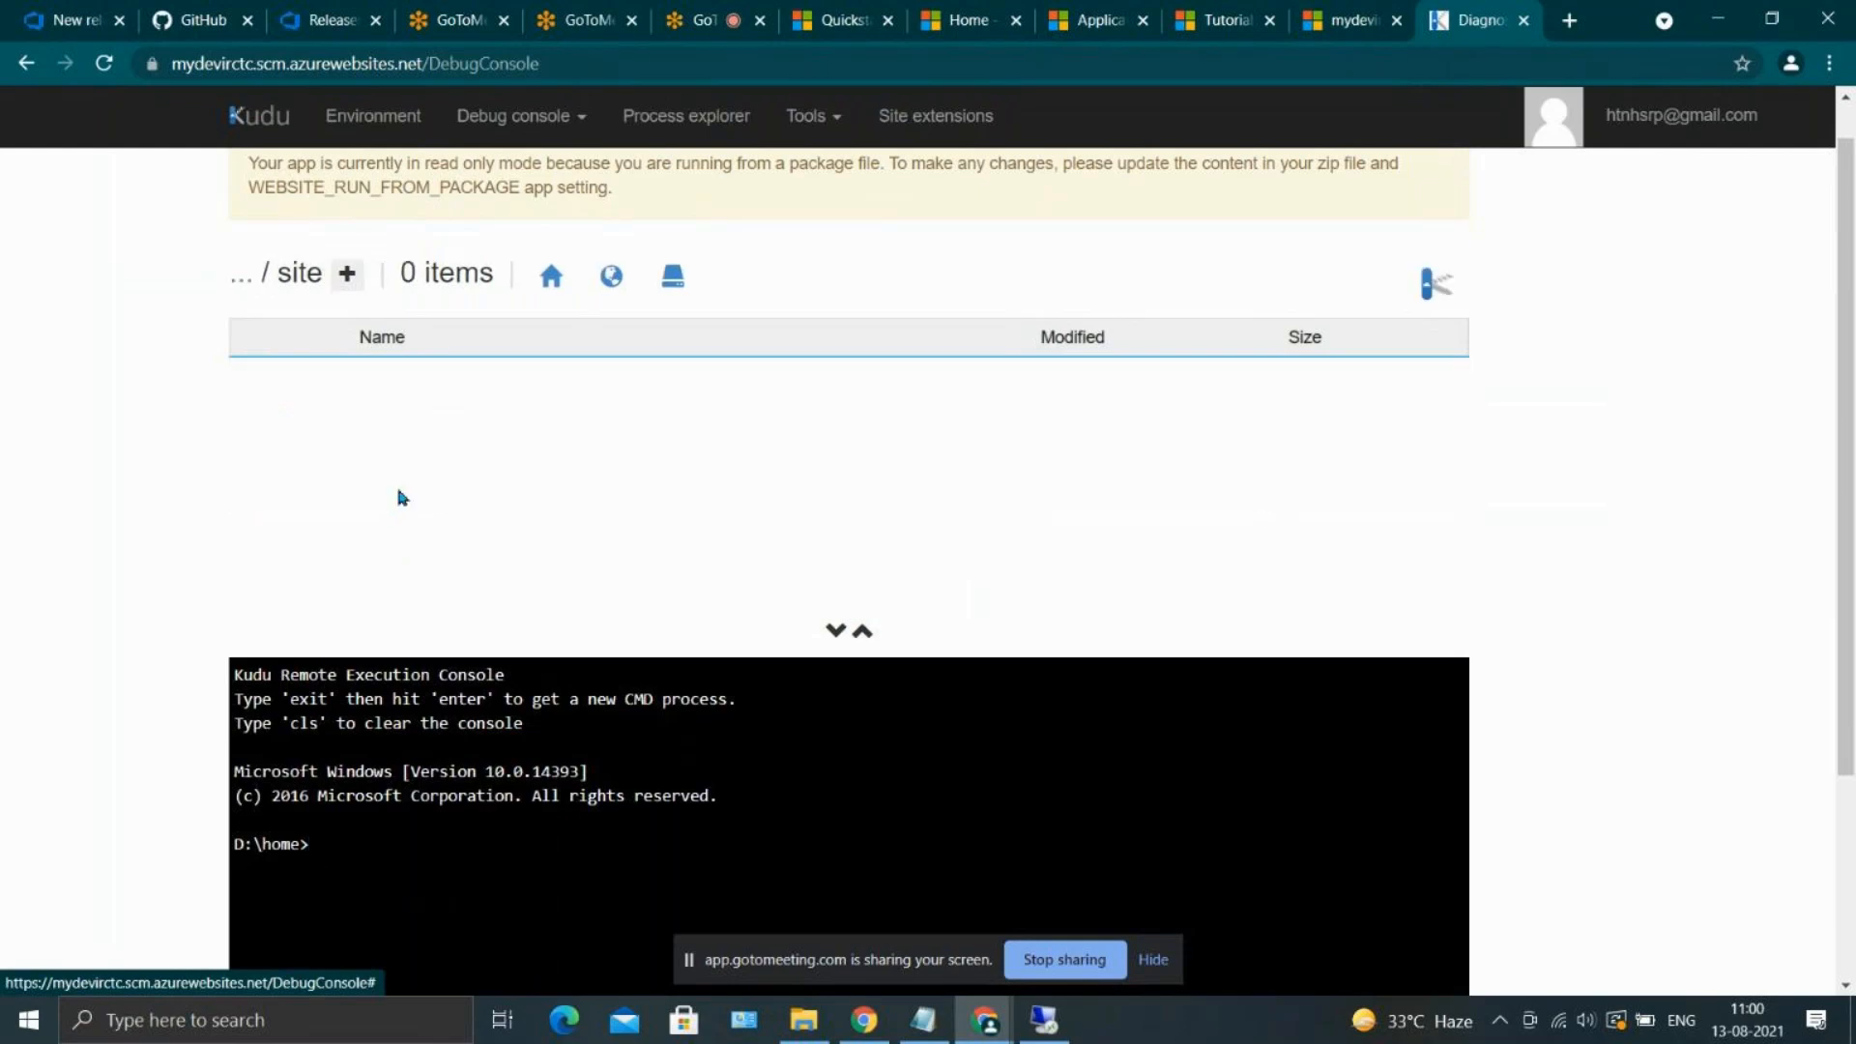
left_click_drag(326, 868, 280, 868)
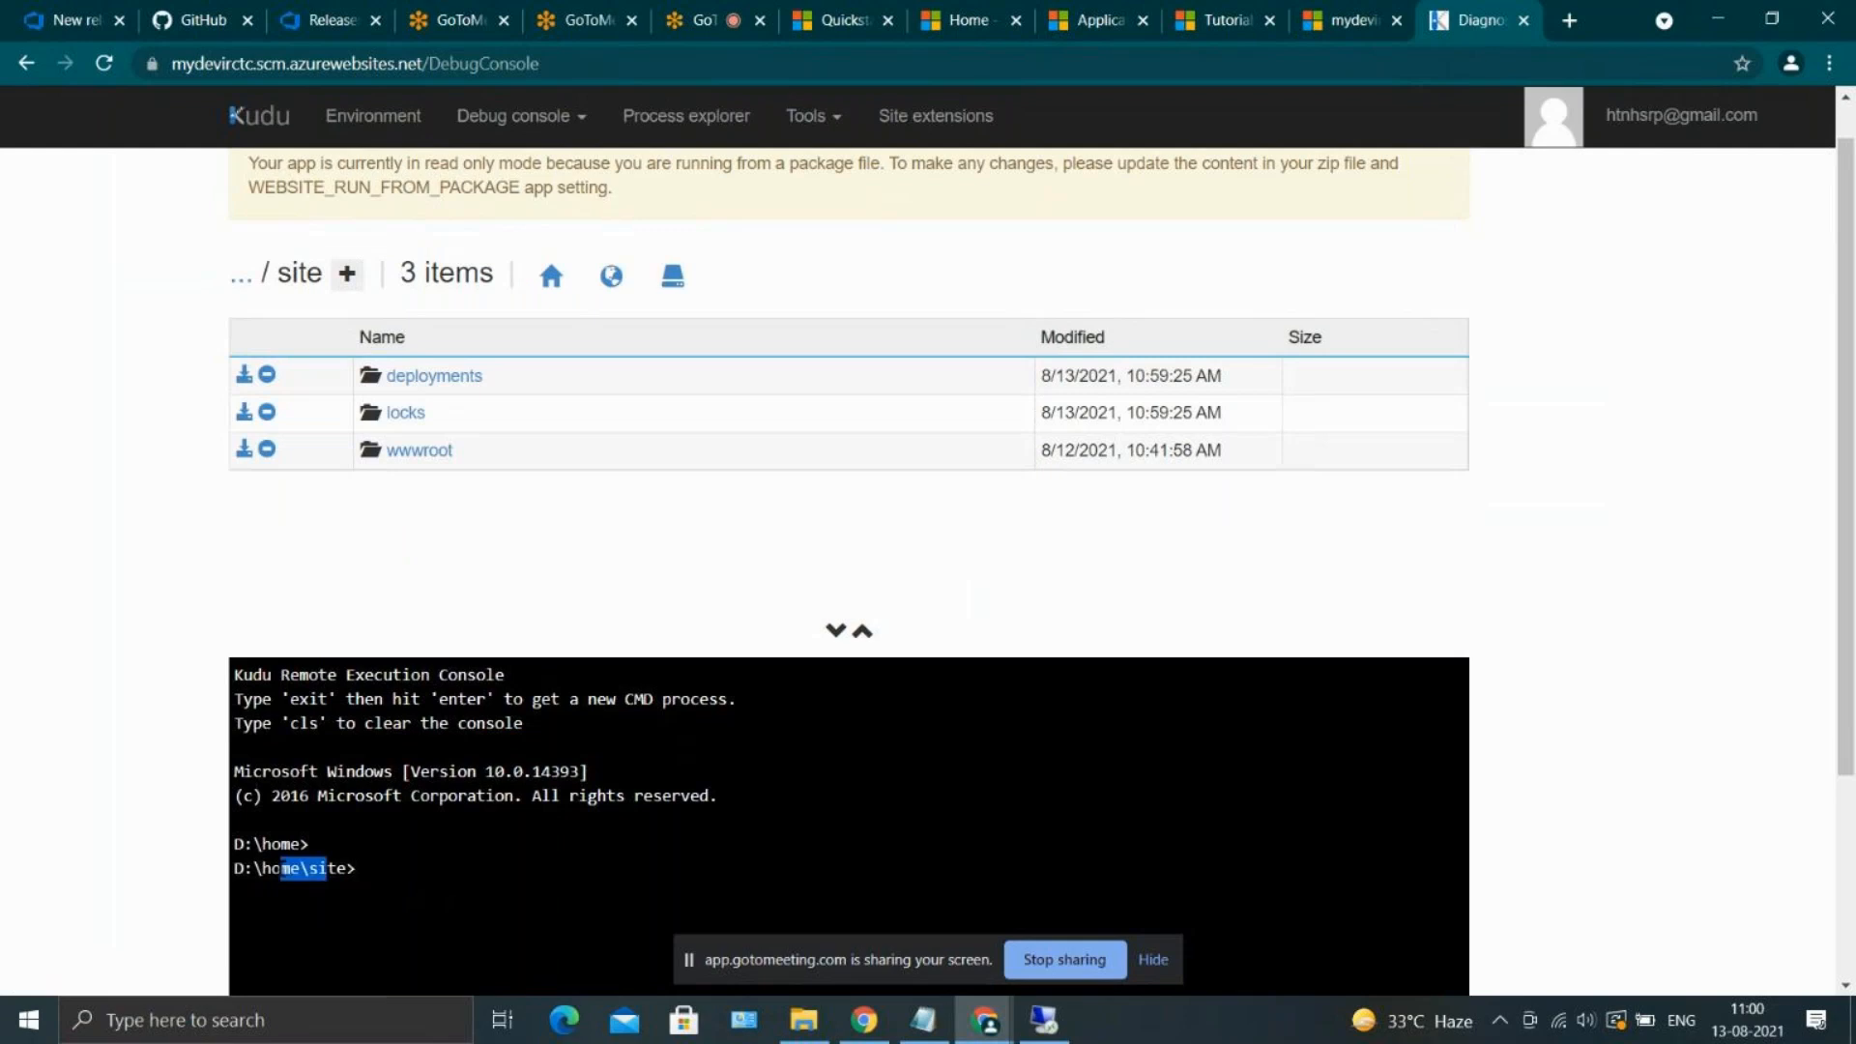
left_click(285, 868)
left_click(399, 453)
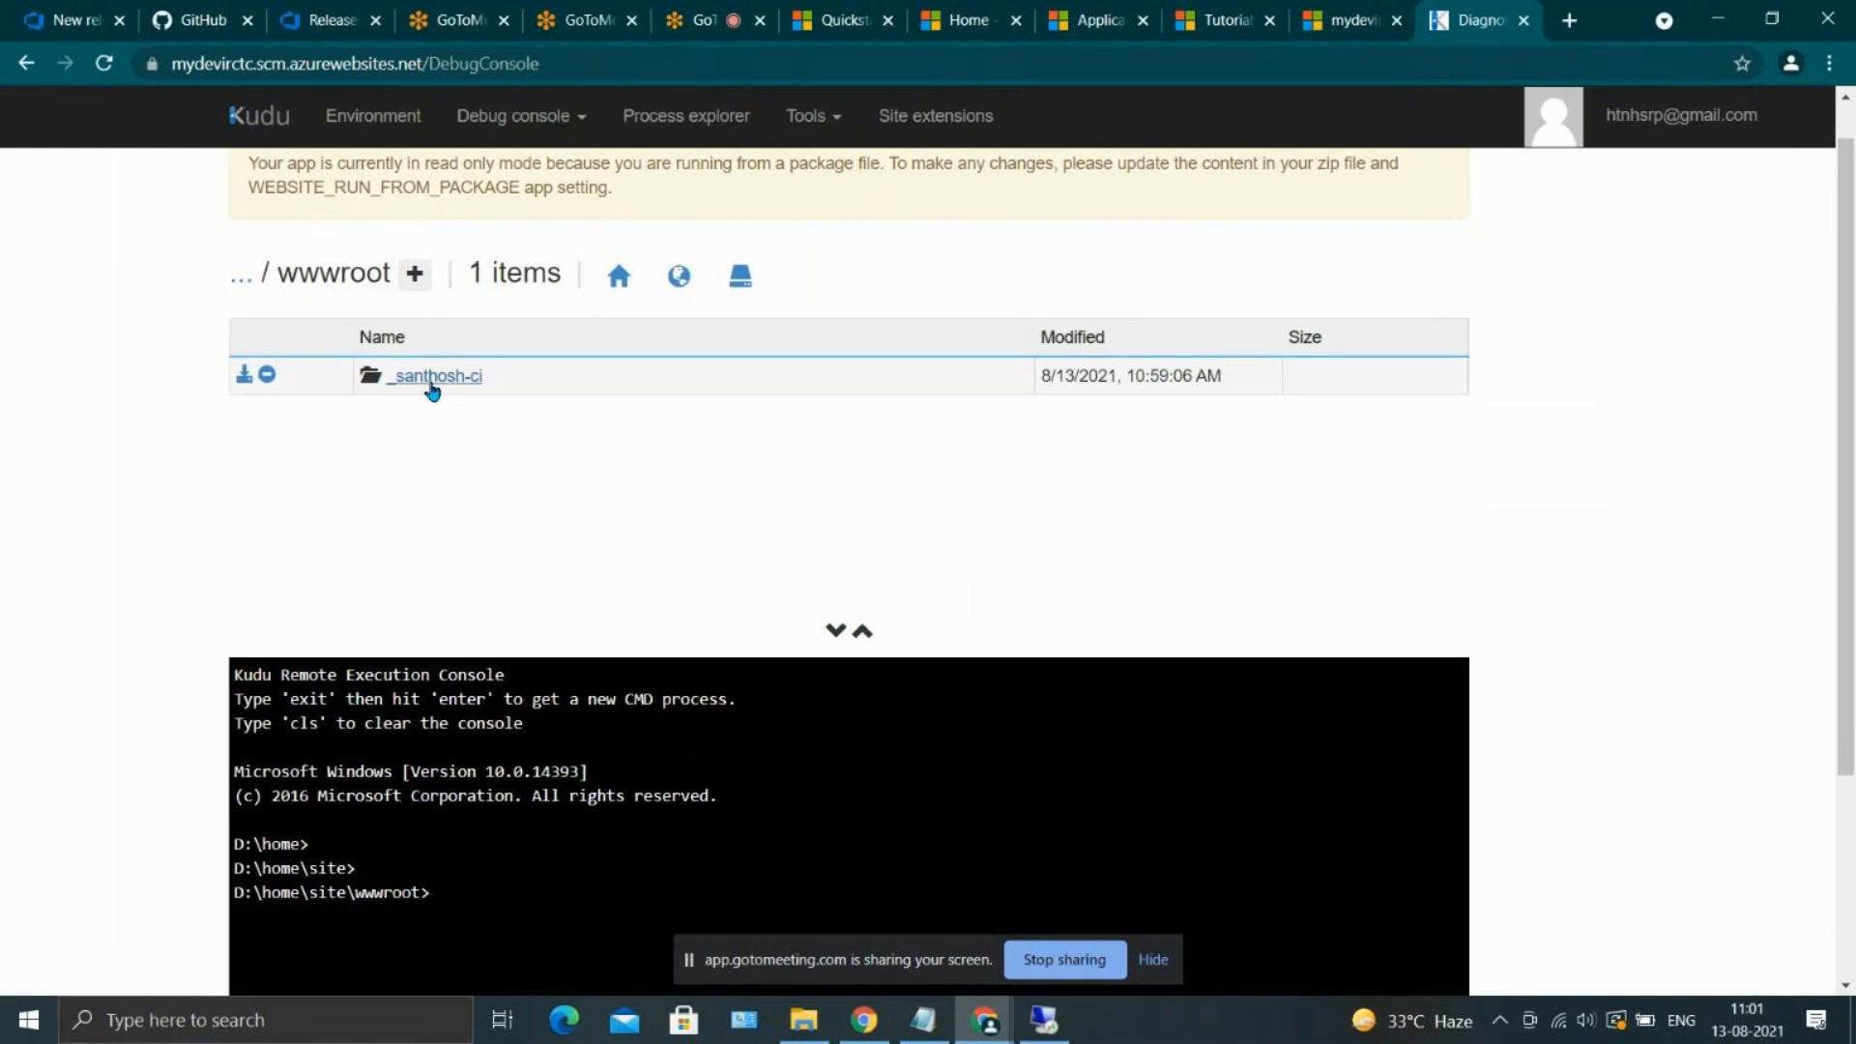
left_click(429, 378)
left_click(429, 378)
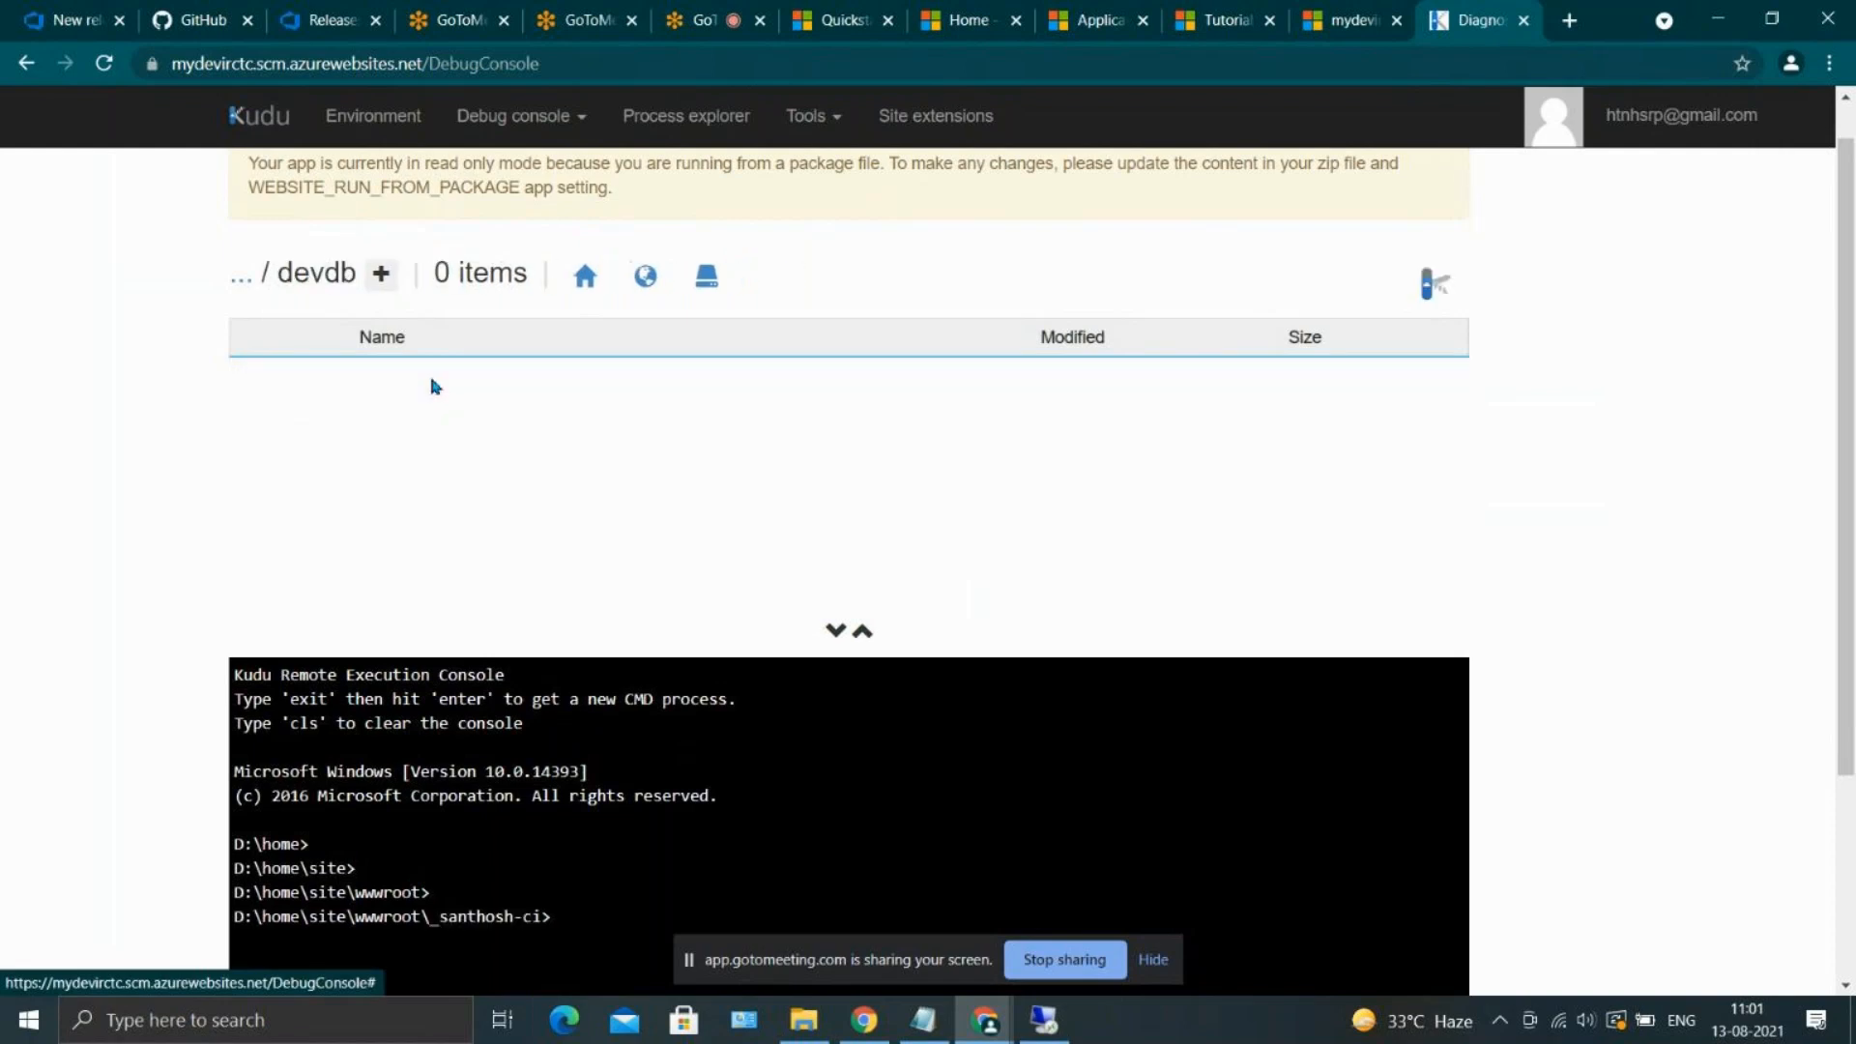
Look through the devdb folder's files for checkCI, and switch to Azure DevOps to check the stages of Release-3
scroll(599, 524, "down", 3)
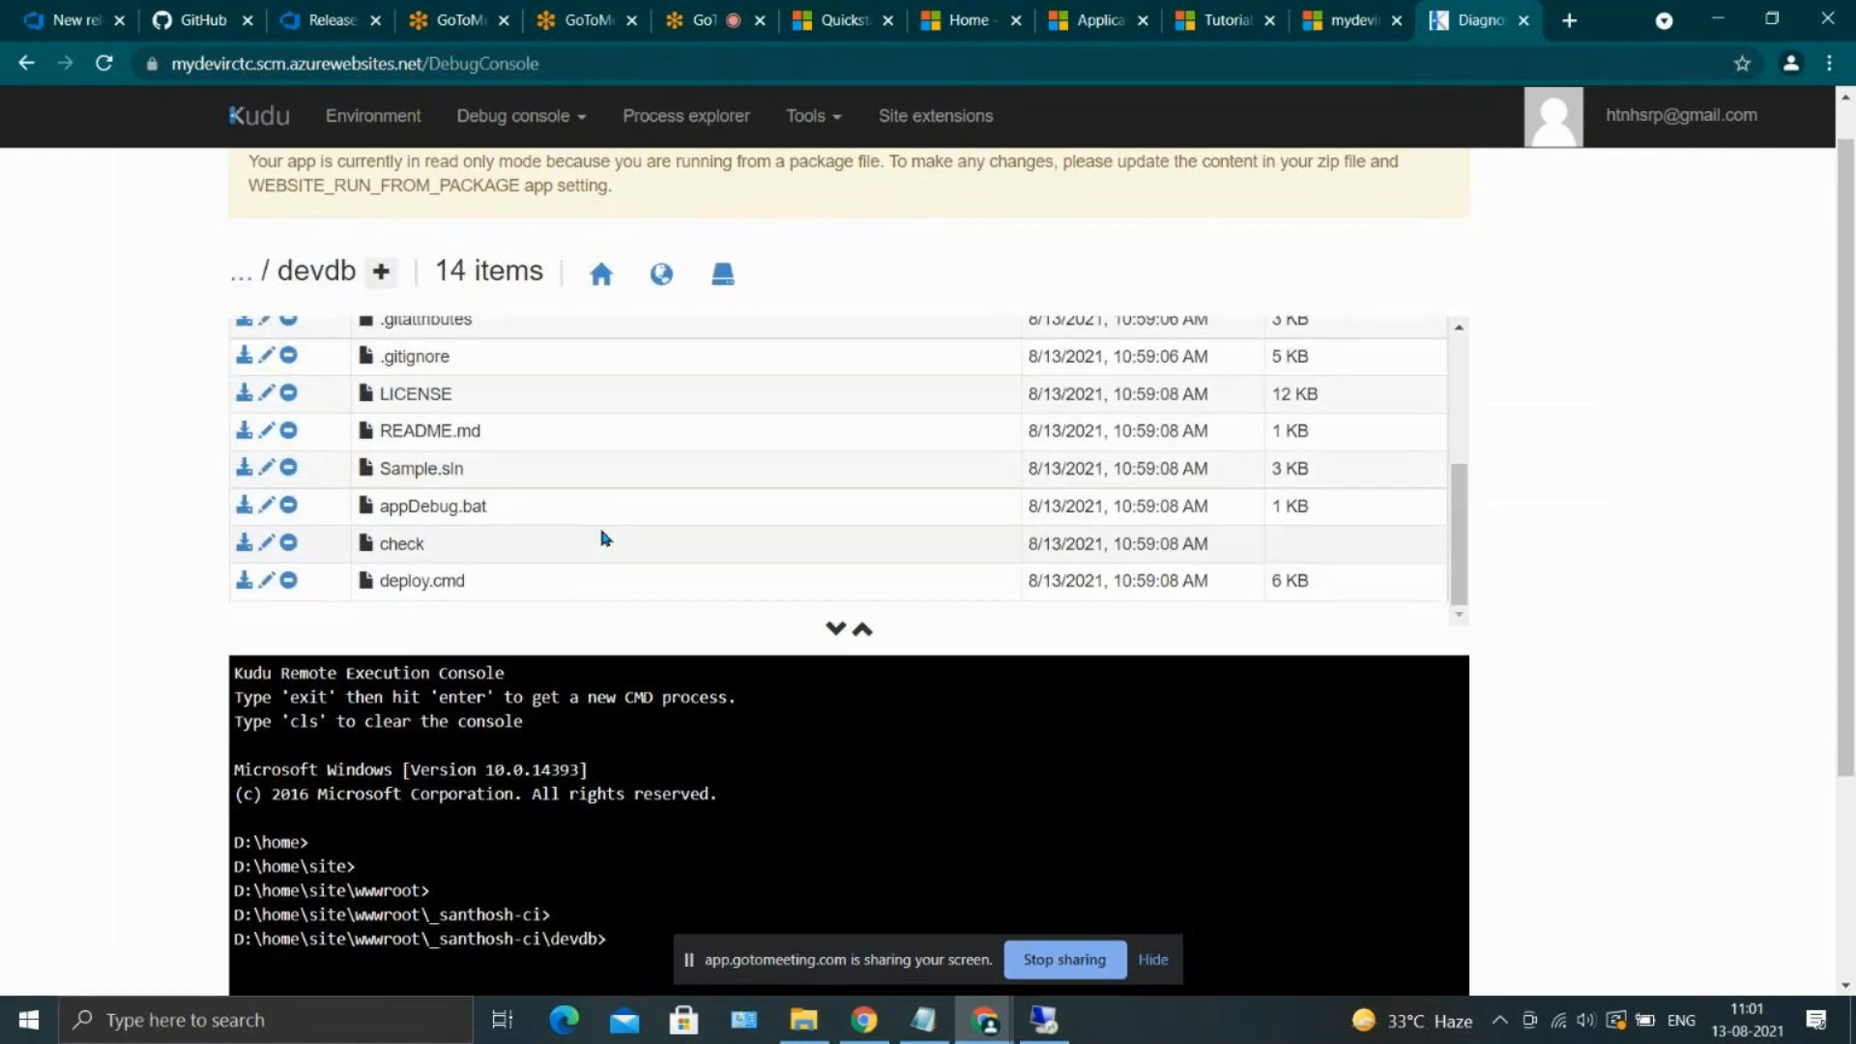
scroll(600, 532, "down", 1)
scroll(561, 440, "up", 3)
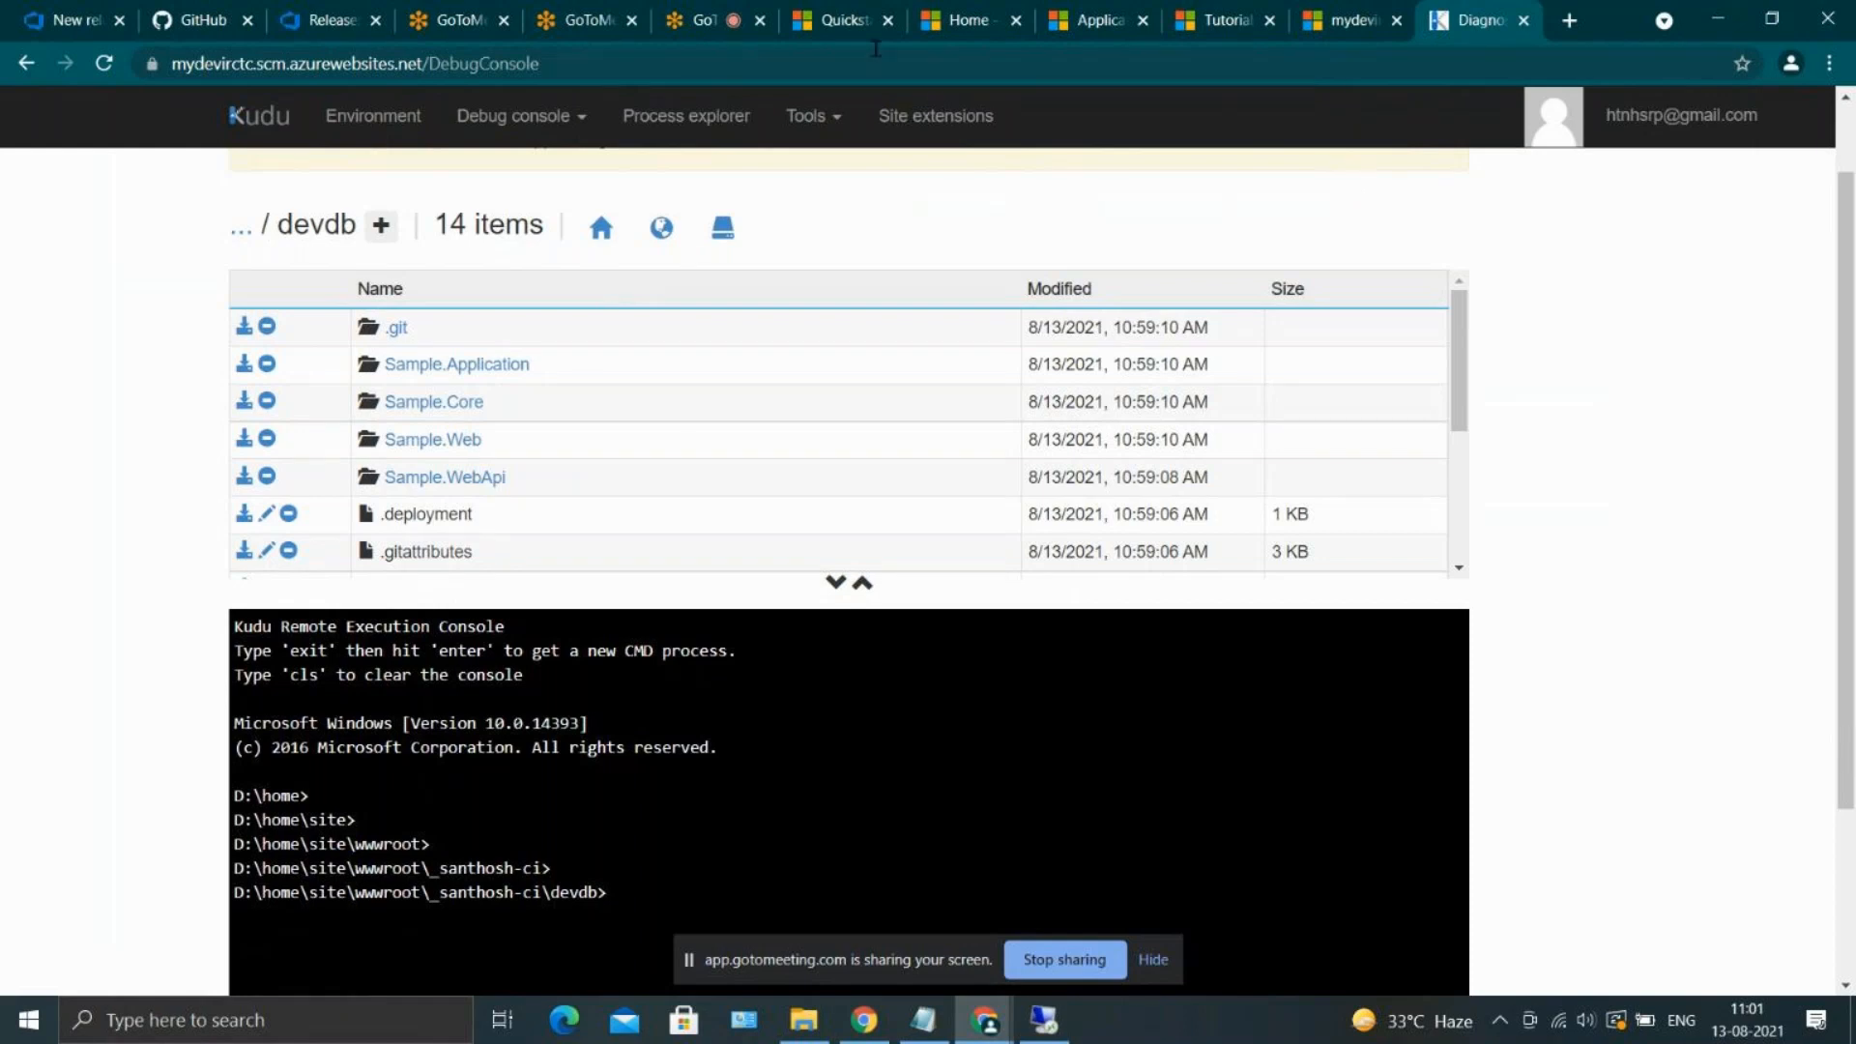
left_click(275, 10)
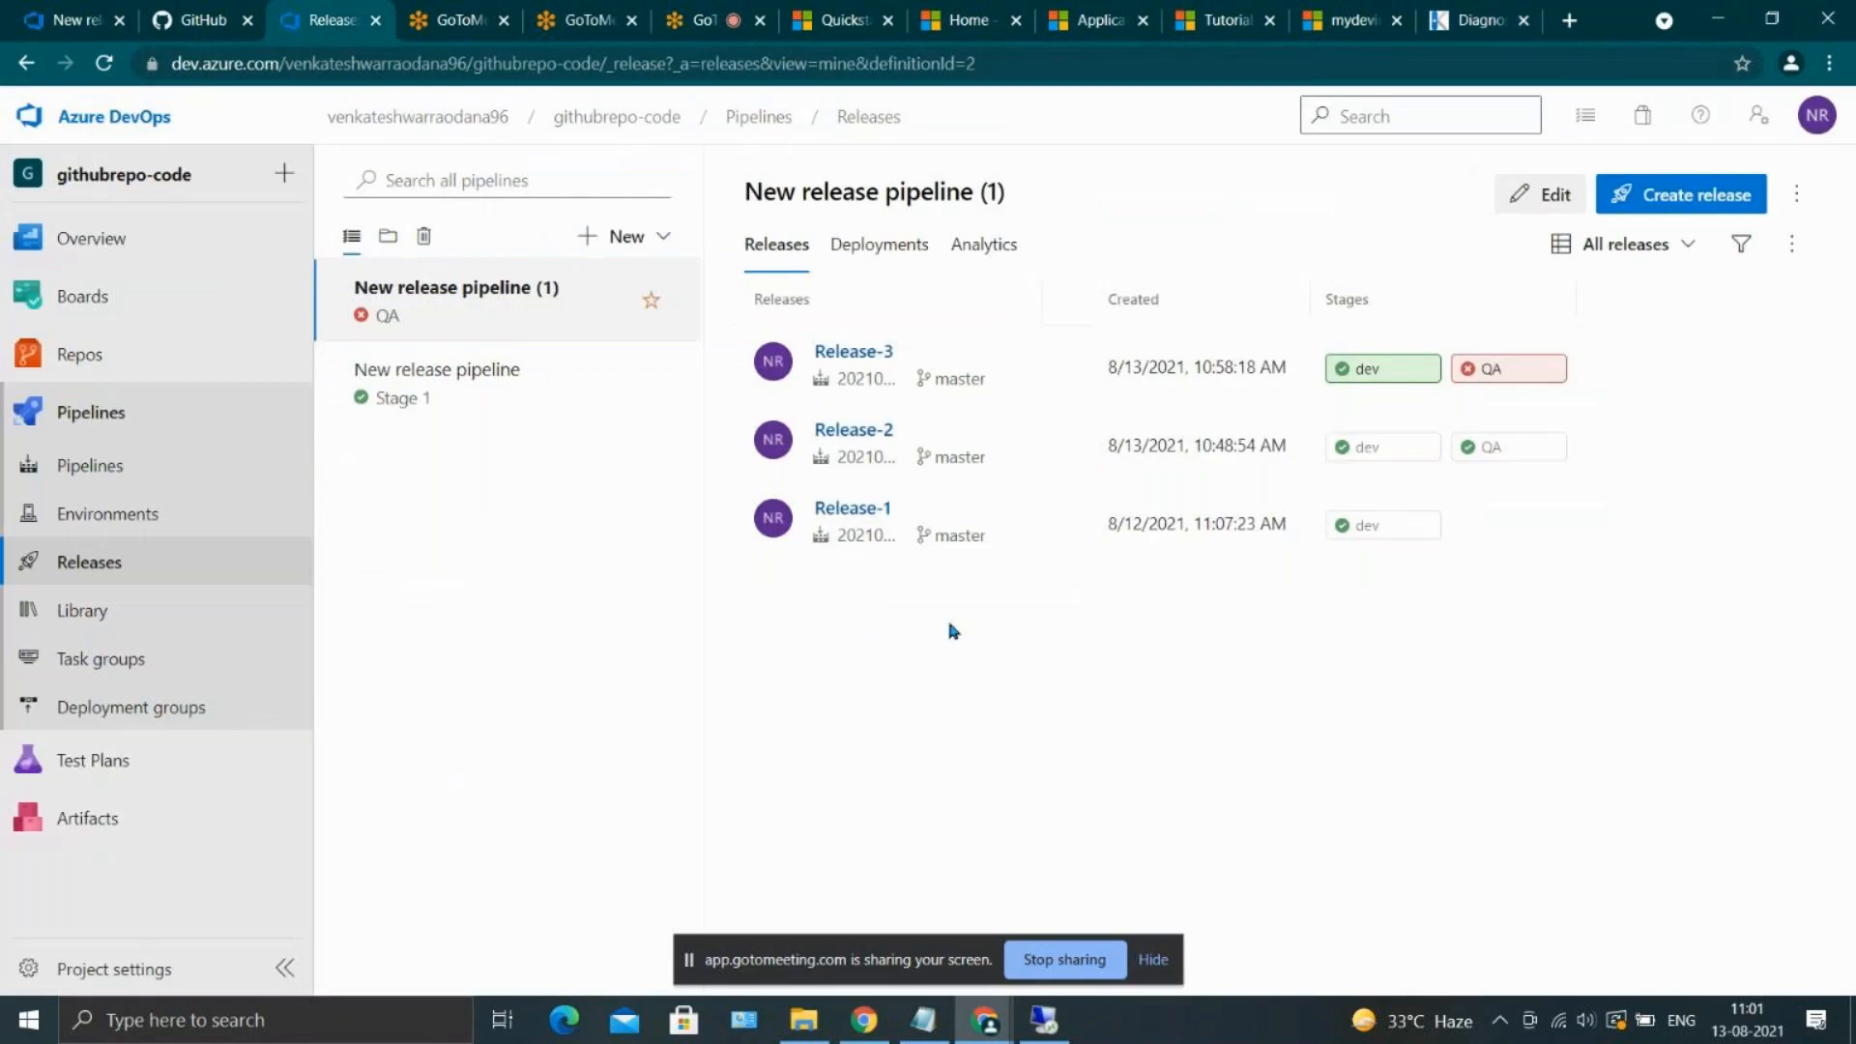
Inspect the Deploy Azure App Service error log and the tasks of Release-3's QA stage, and return to the release's stage overview
left_click(1466, 386)
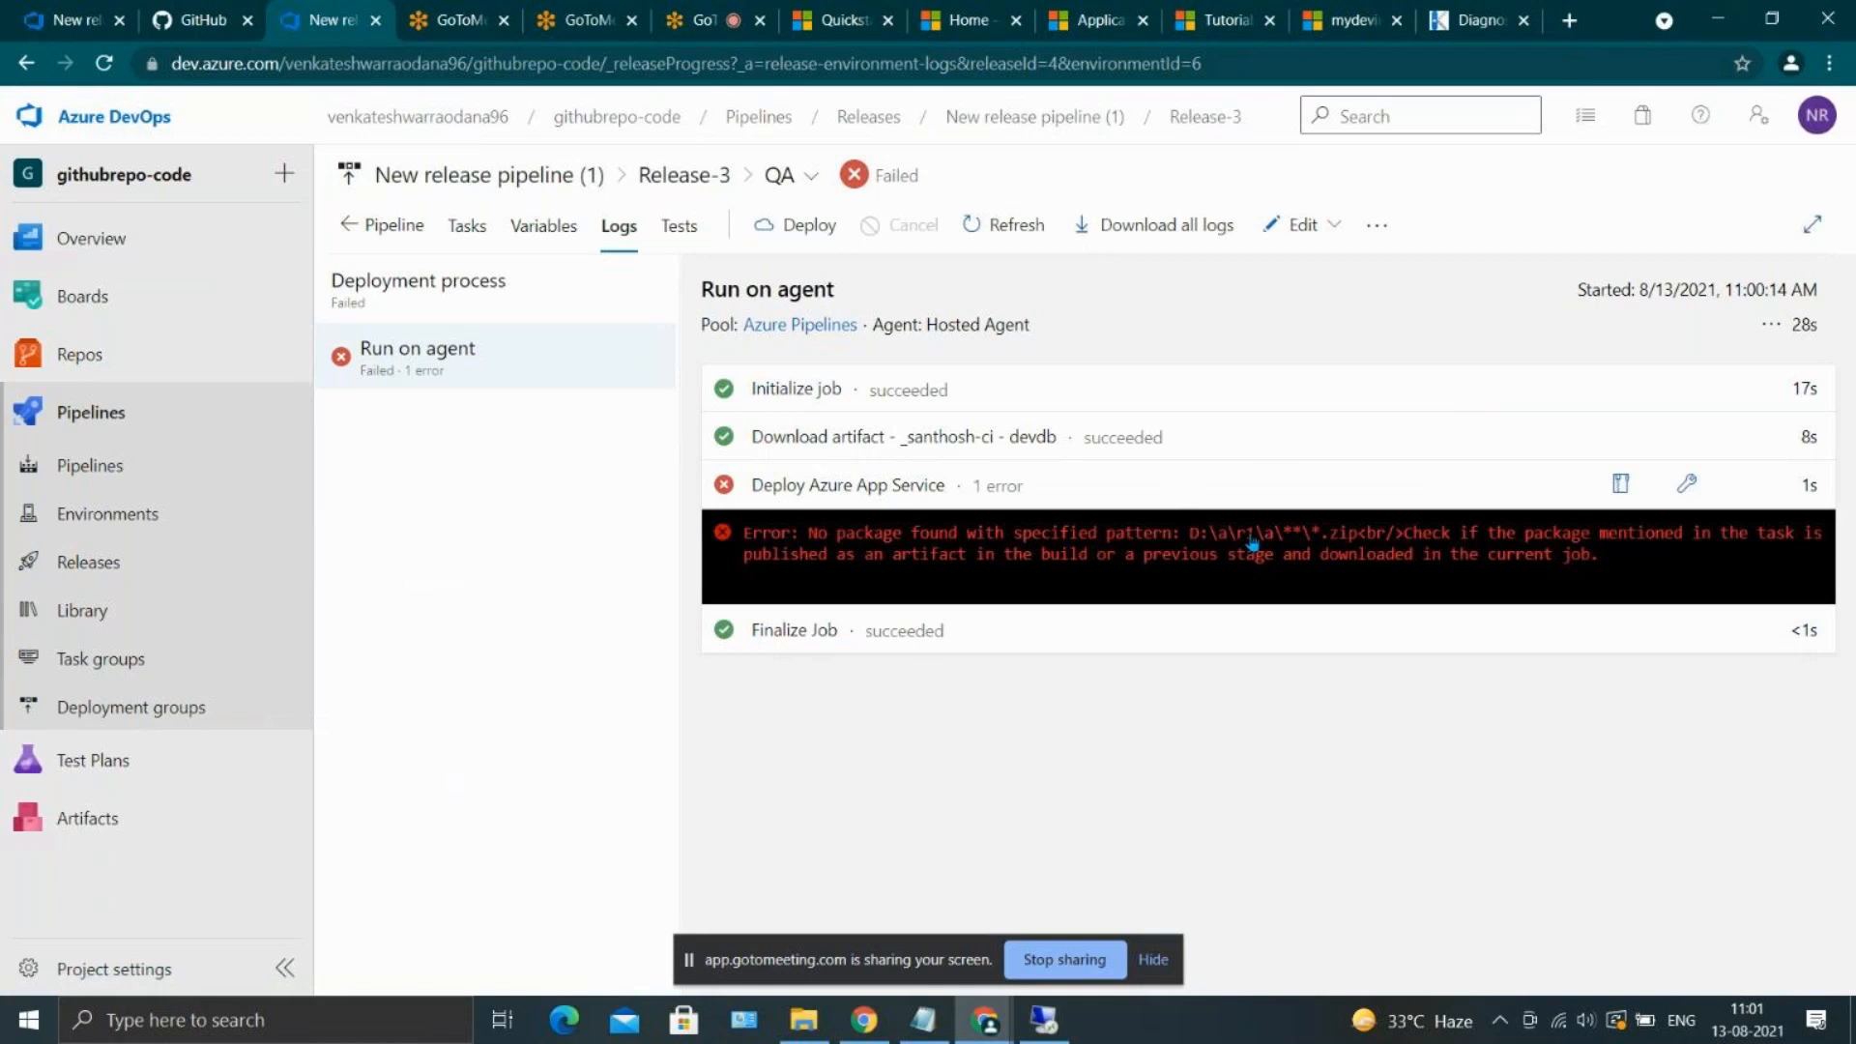
left_click_drag(1358, 537, 1205, 541)
left_click(1205, 541)
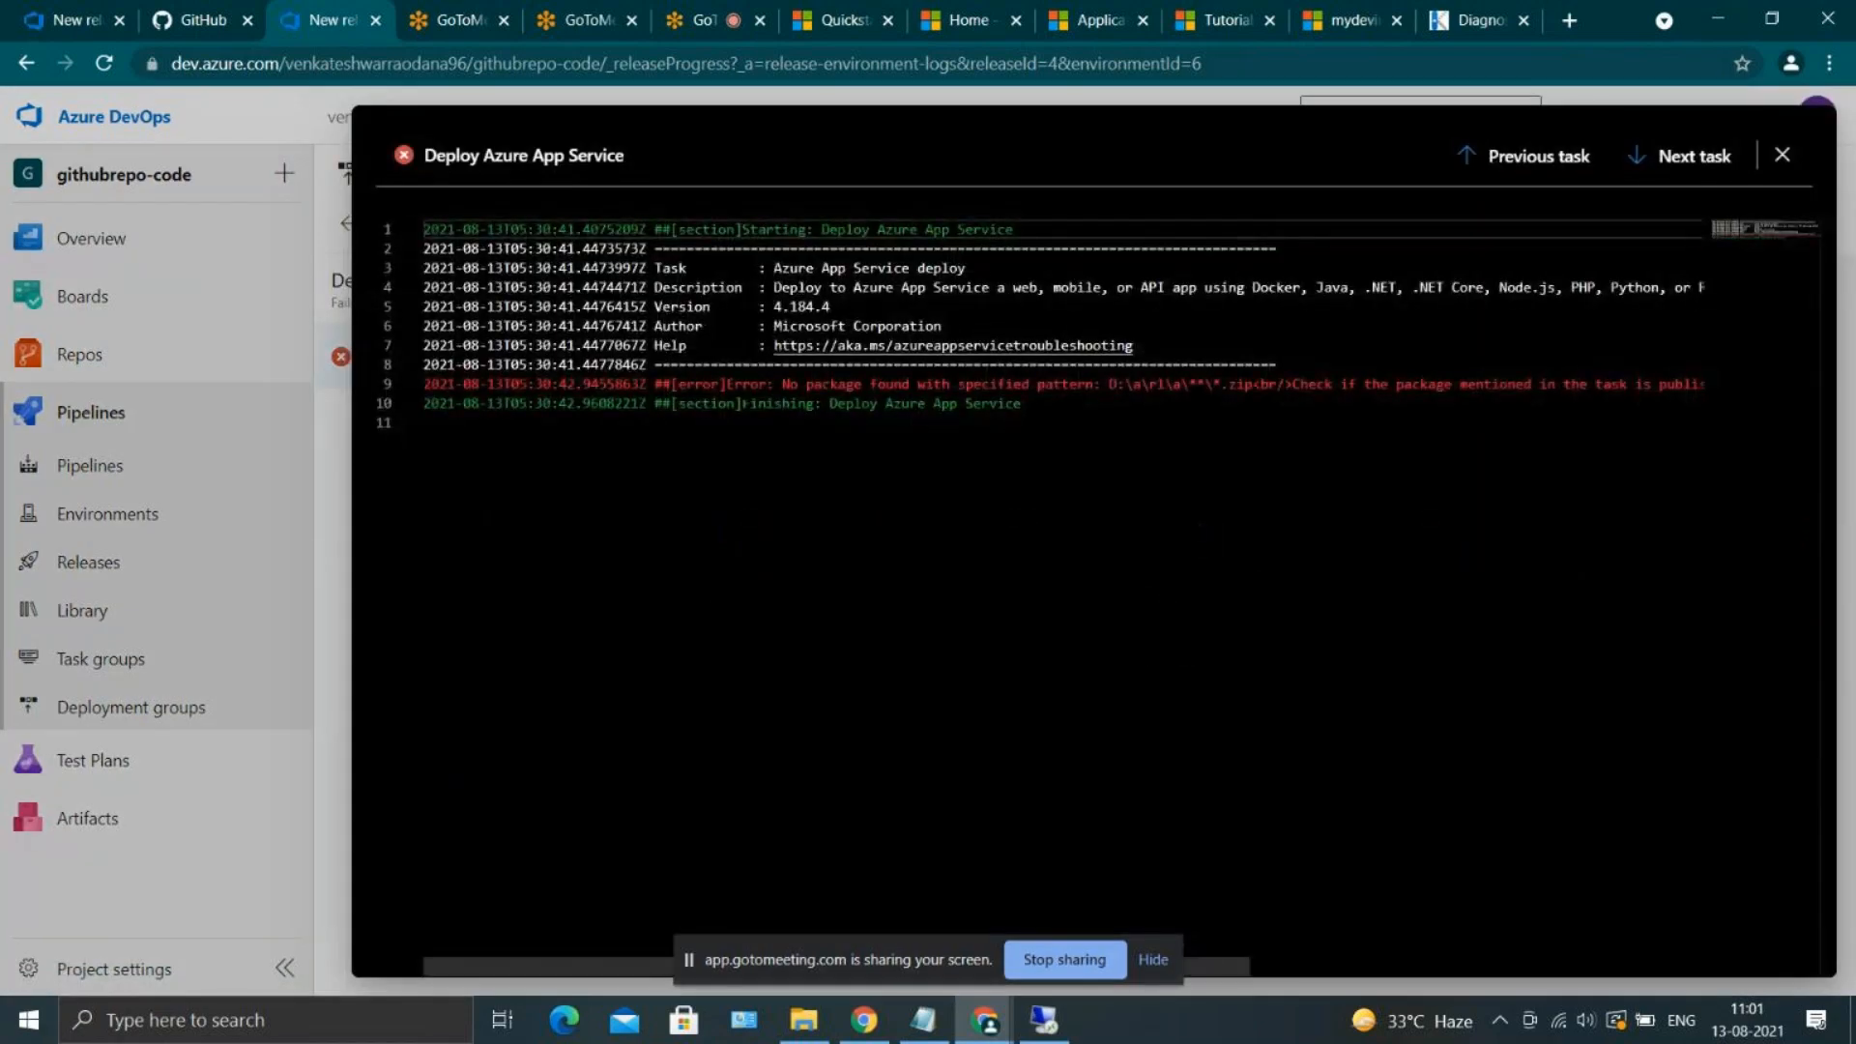
left_click(1786, 153)
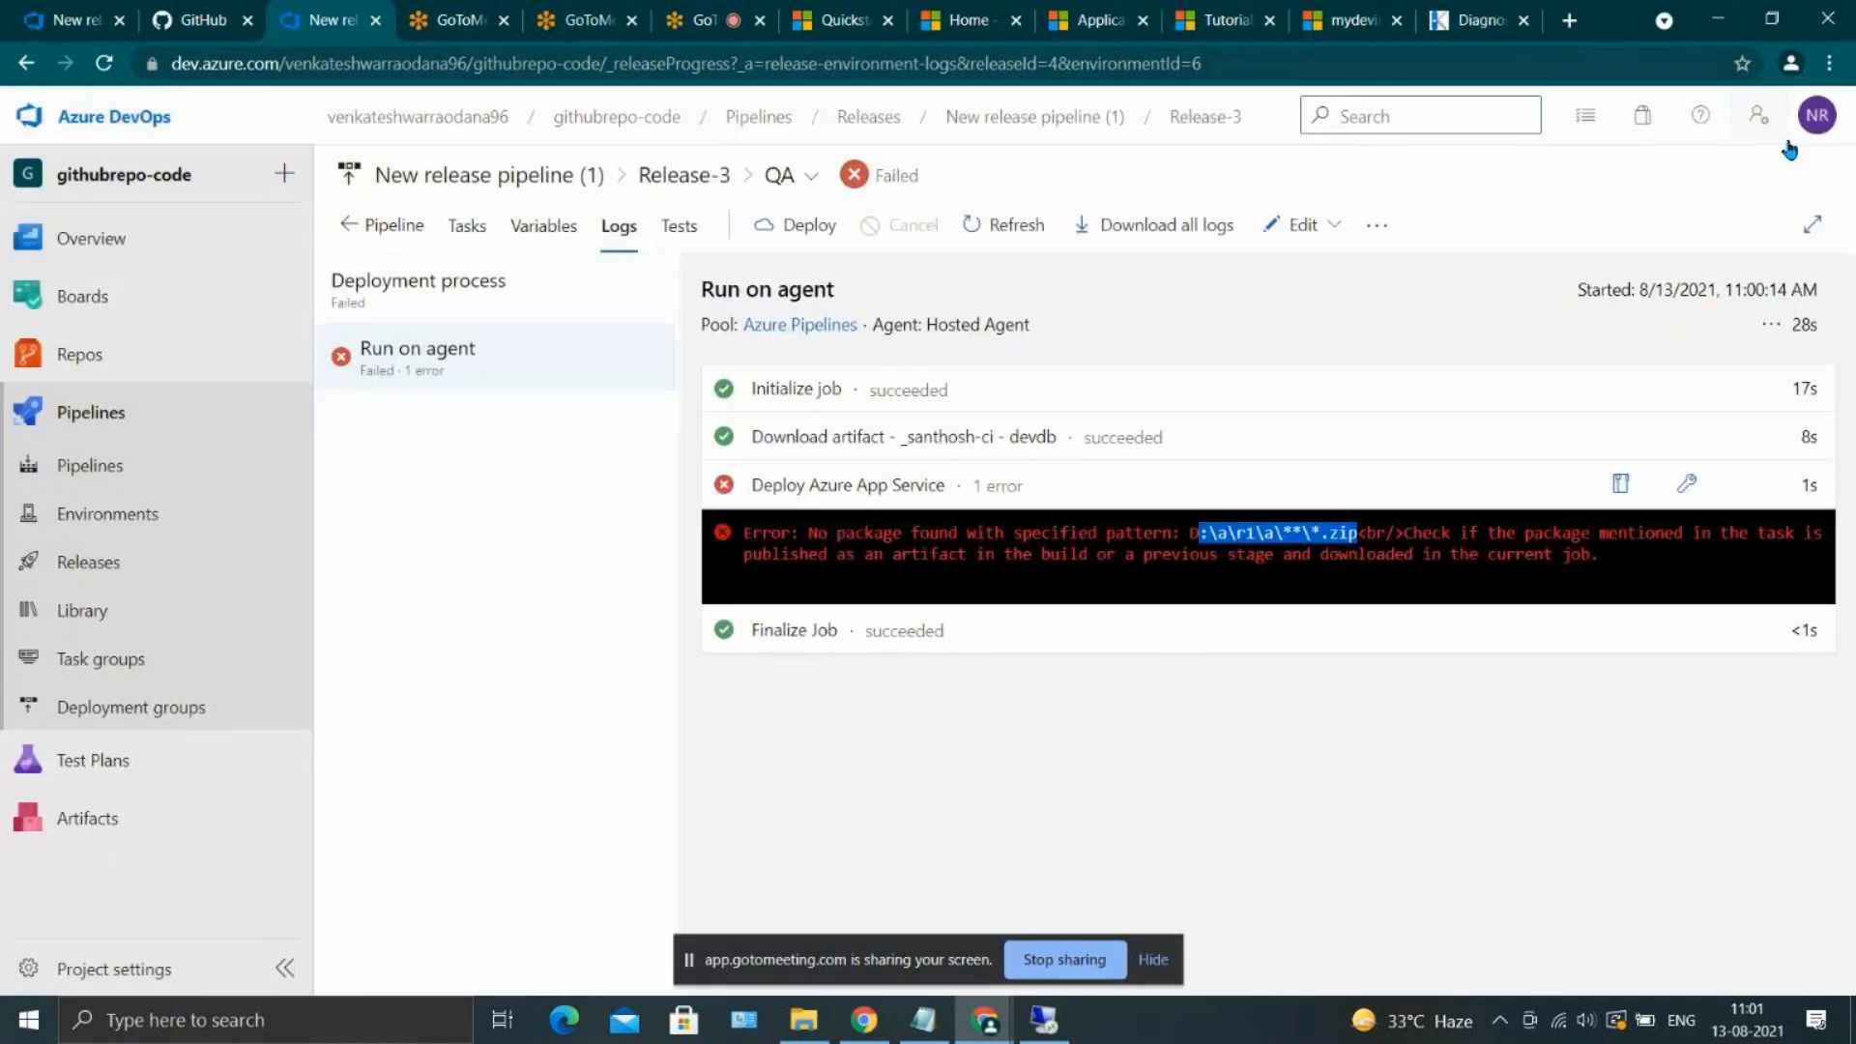
left_click(513, 226)
left_click(469, 225)
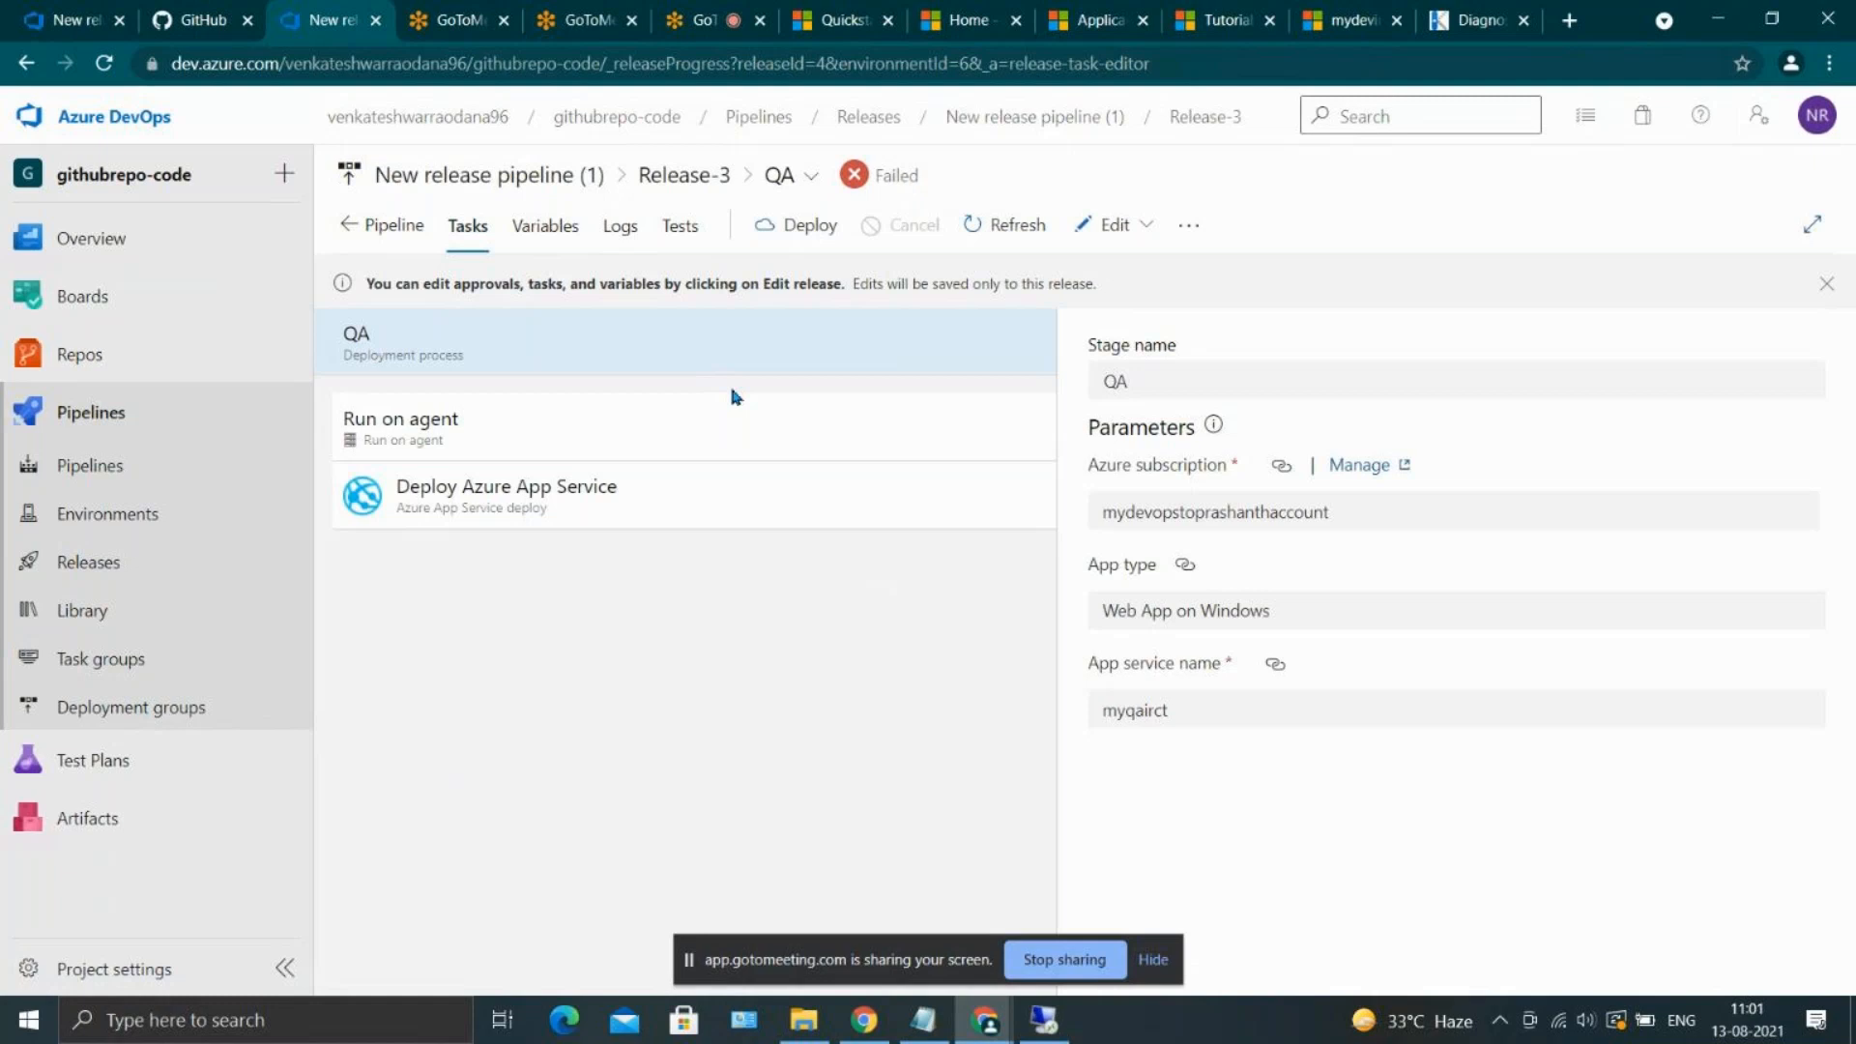
left_click(406, 228)
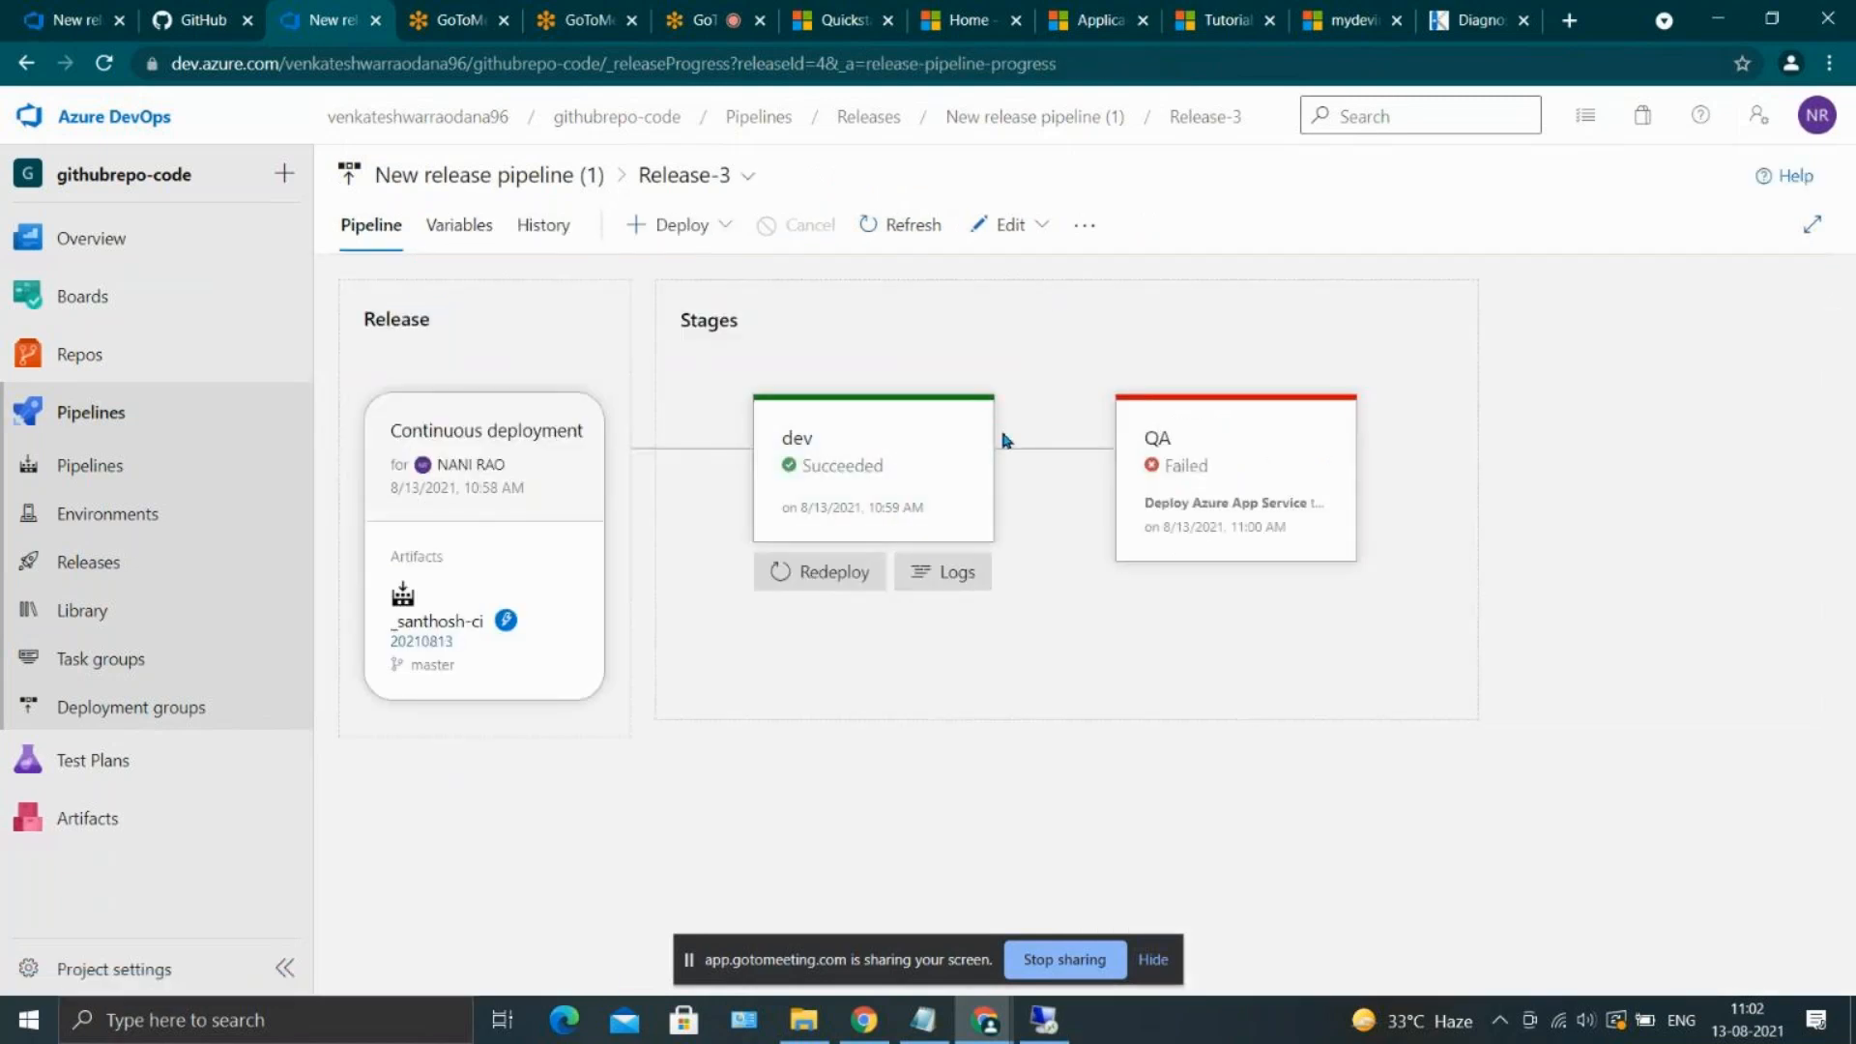
Open Release-3 for editing and enable pre-deployment approvals on the QA stage with the account owner as approver
left_click(1008, 224)
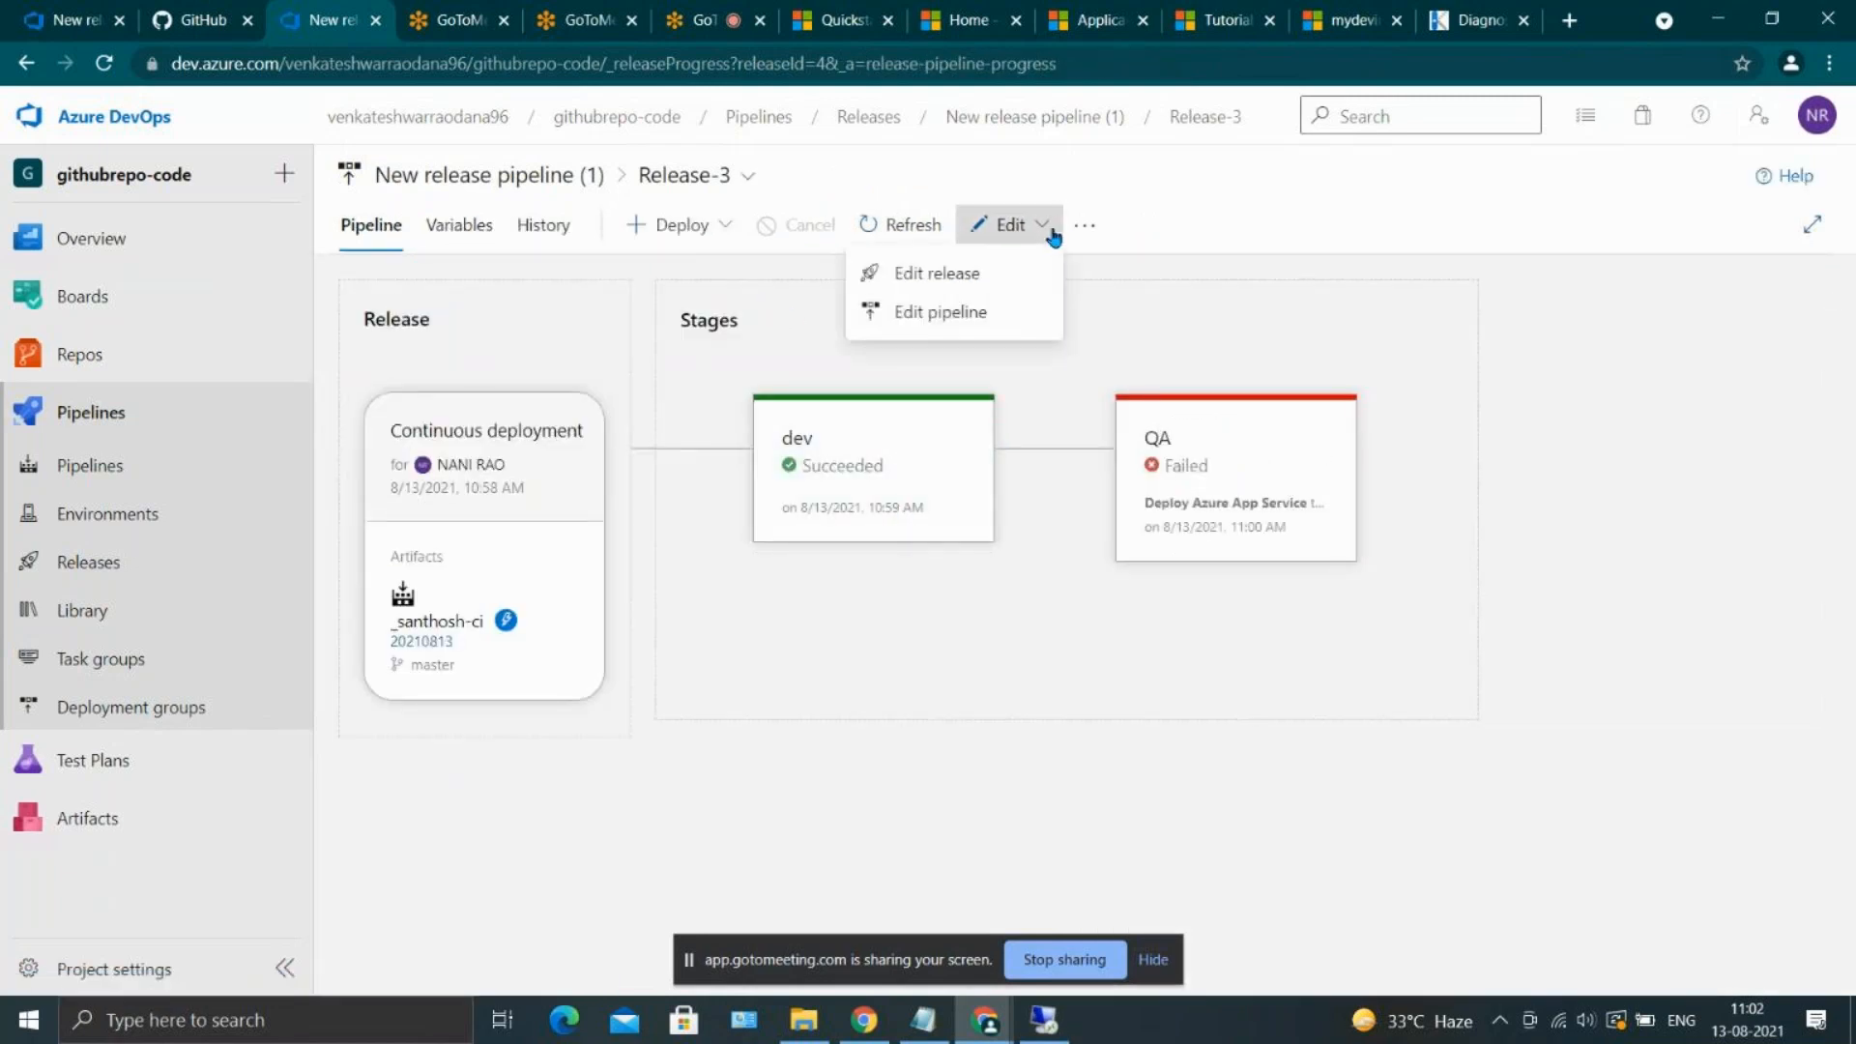
left_click(1007, 273)
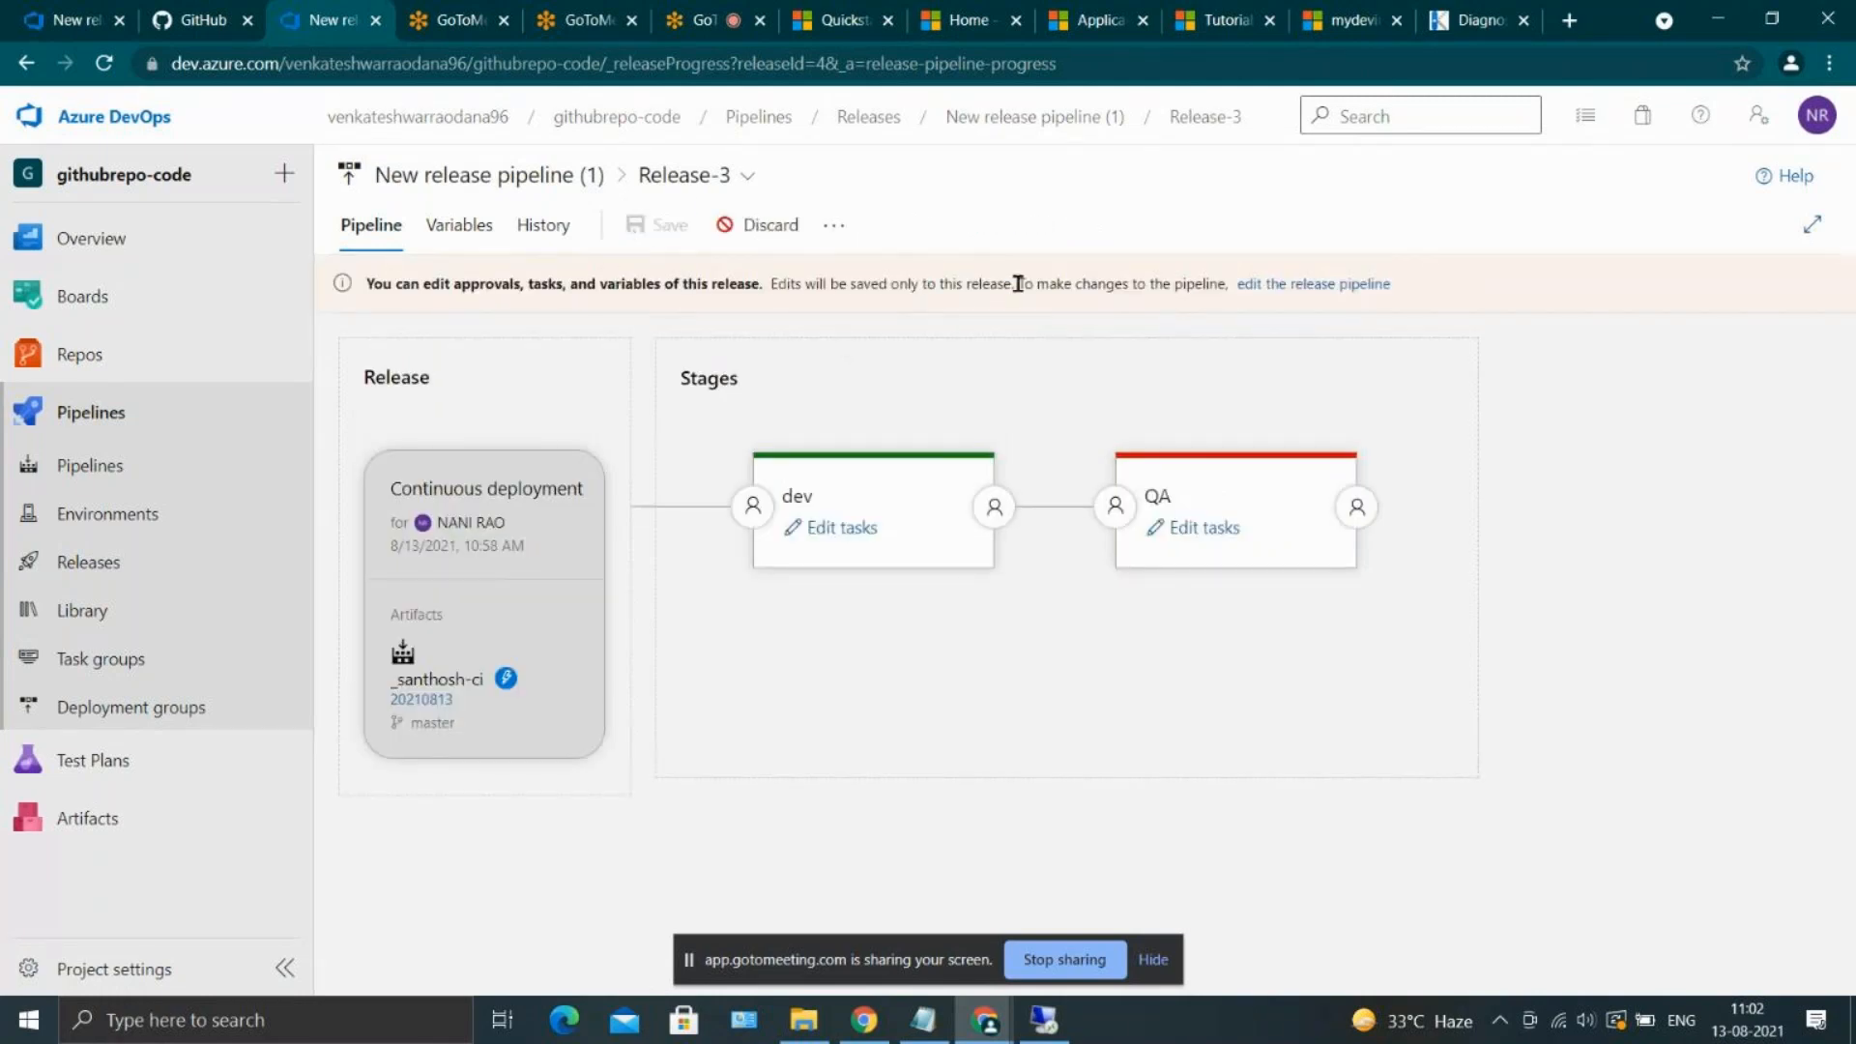
left_click(490, 228)
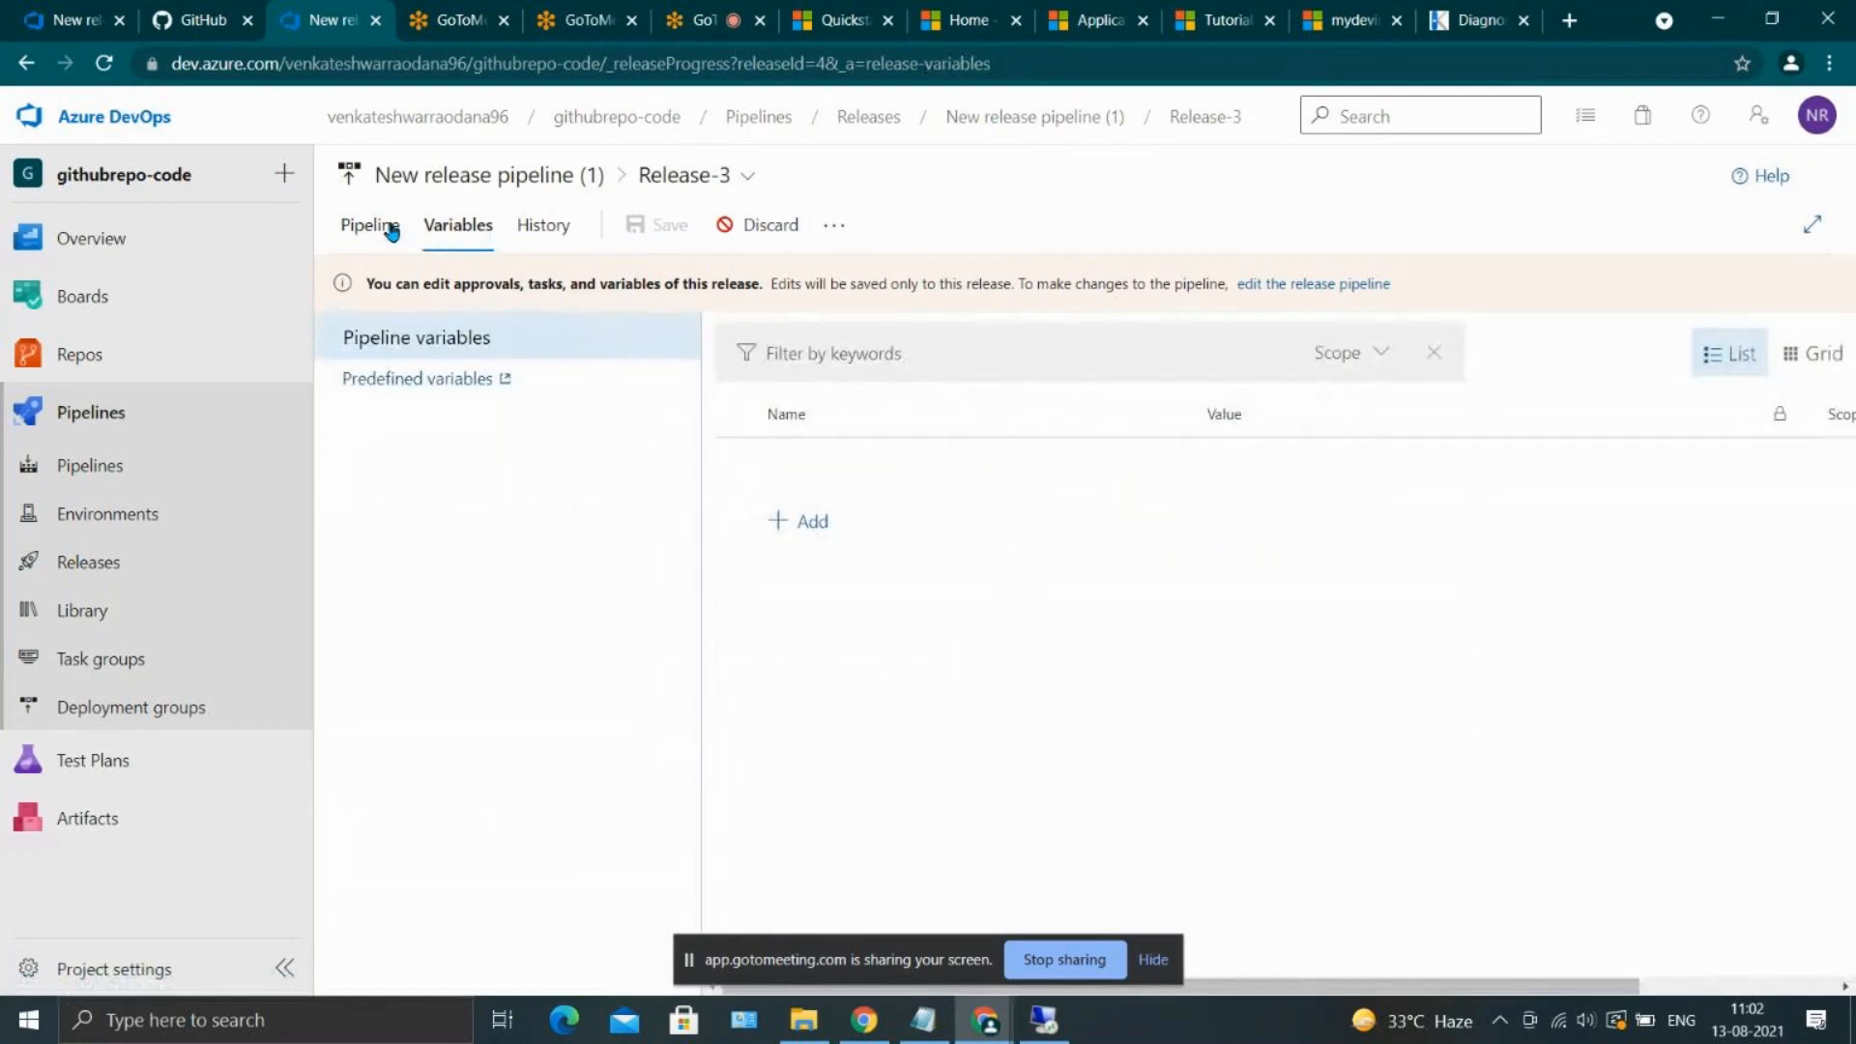
left_click(387, 228)
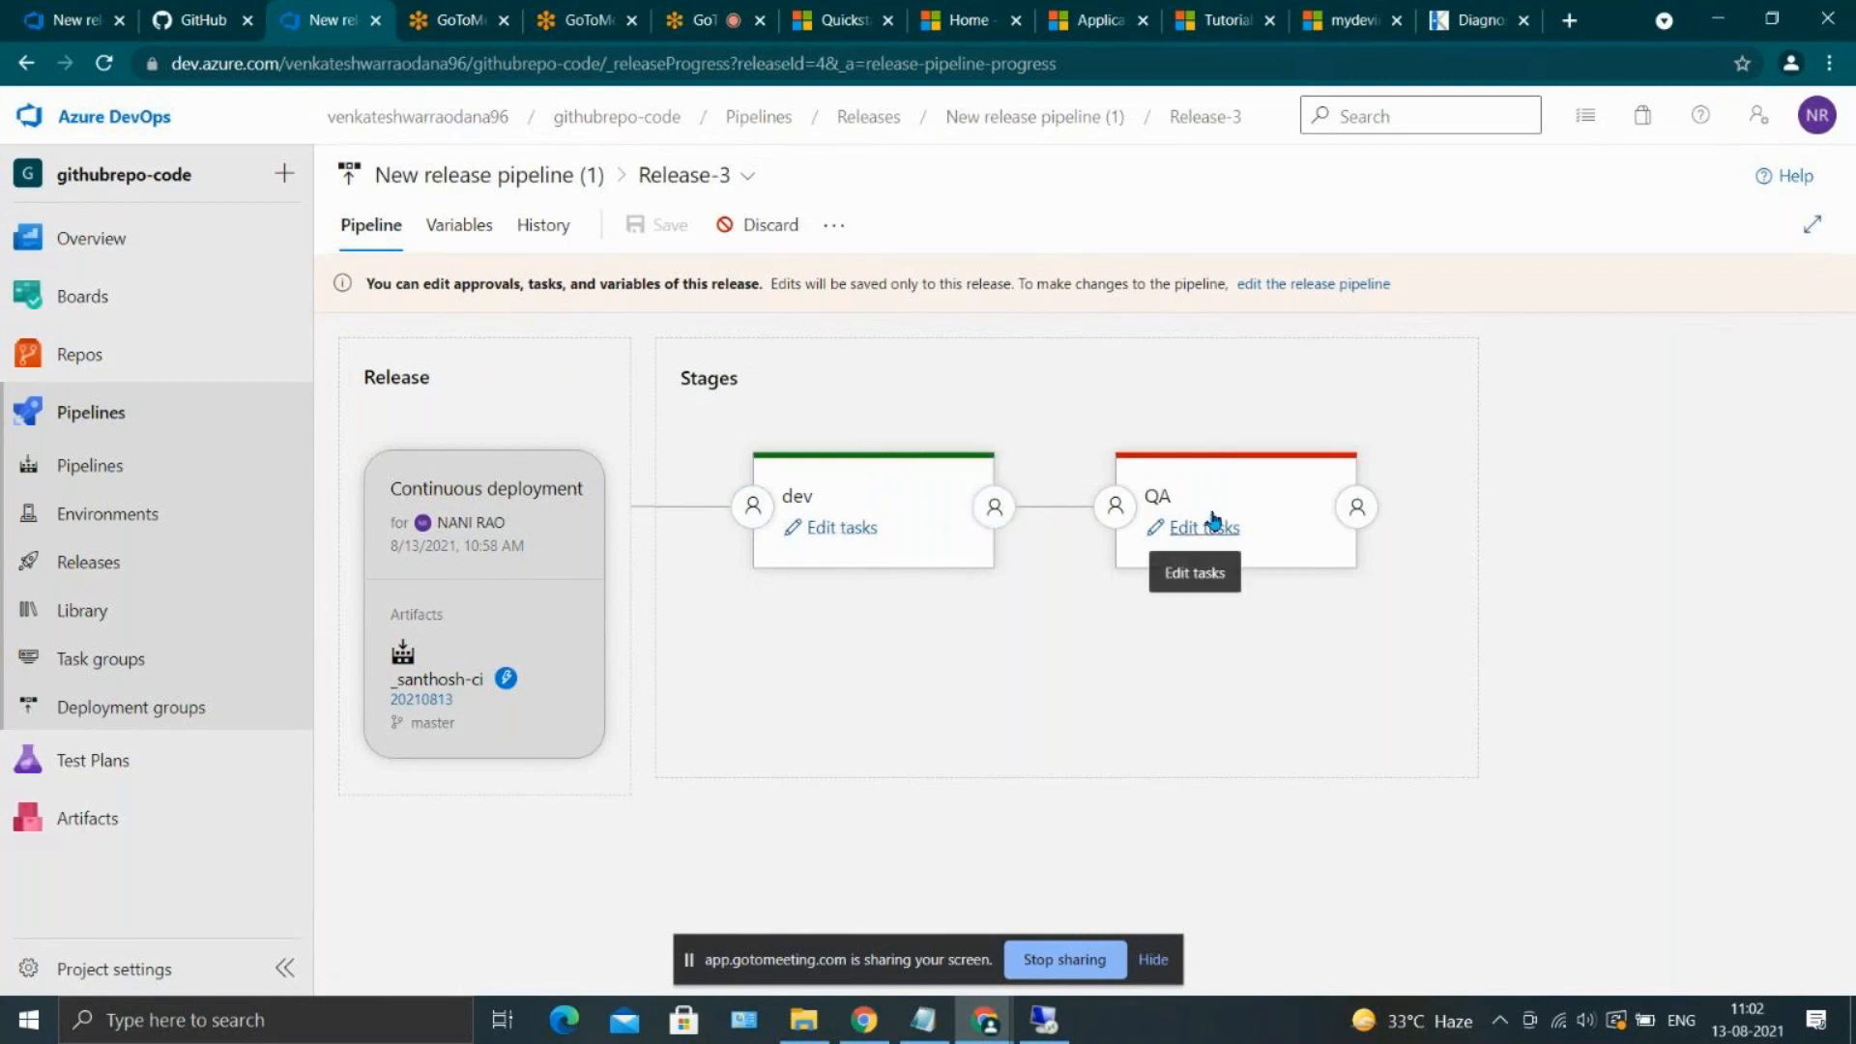
left_click(1113, 507)
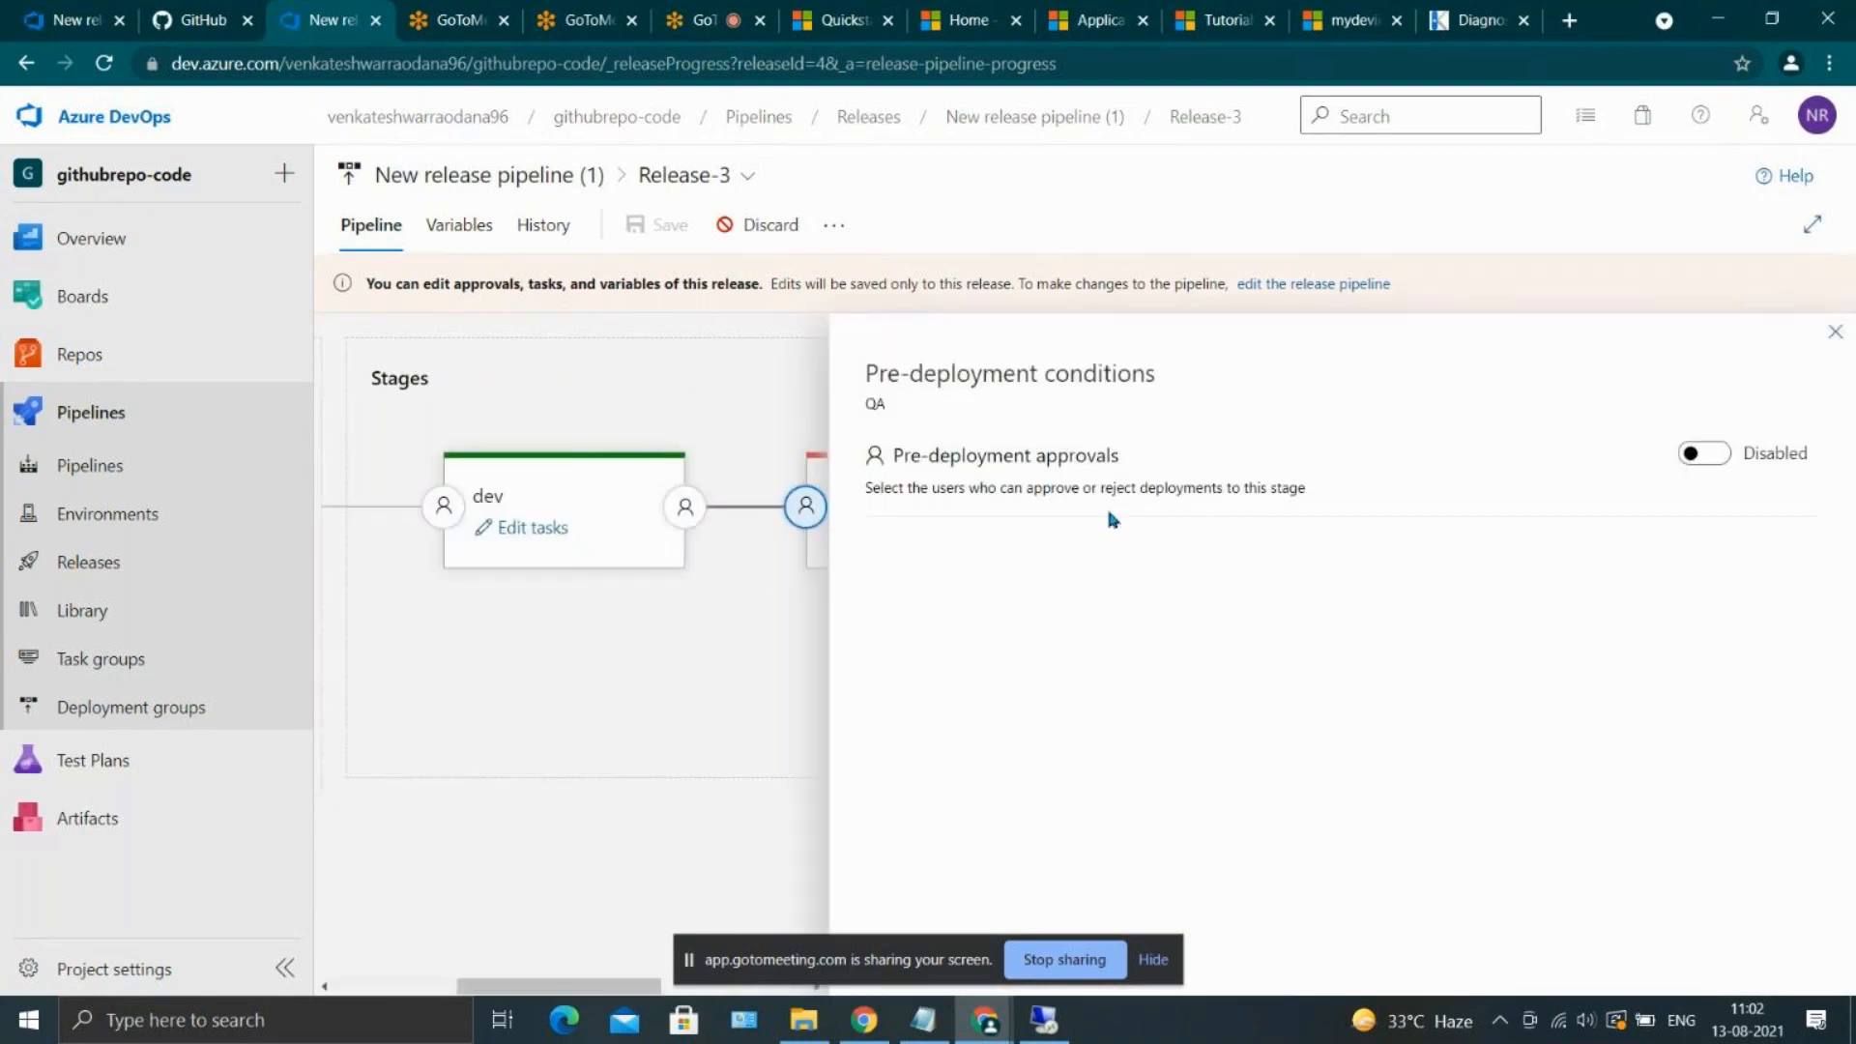
left_click(1709, 454)
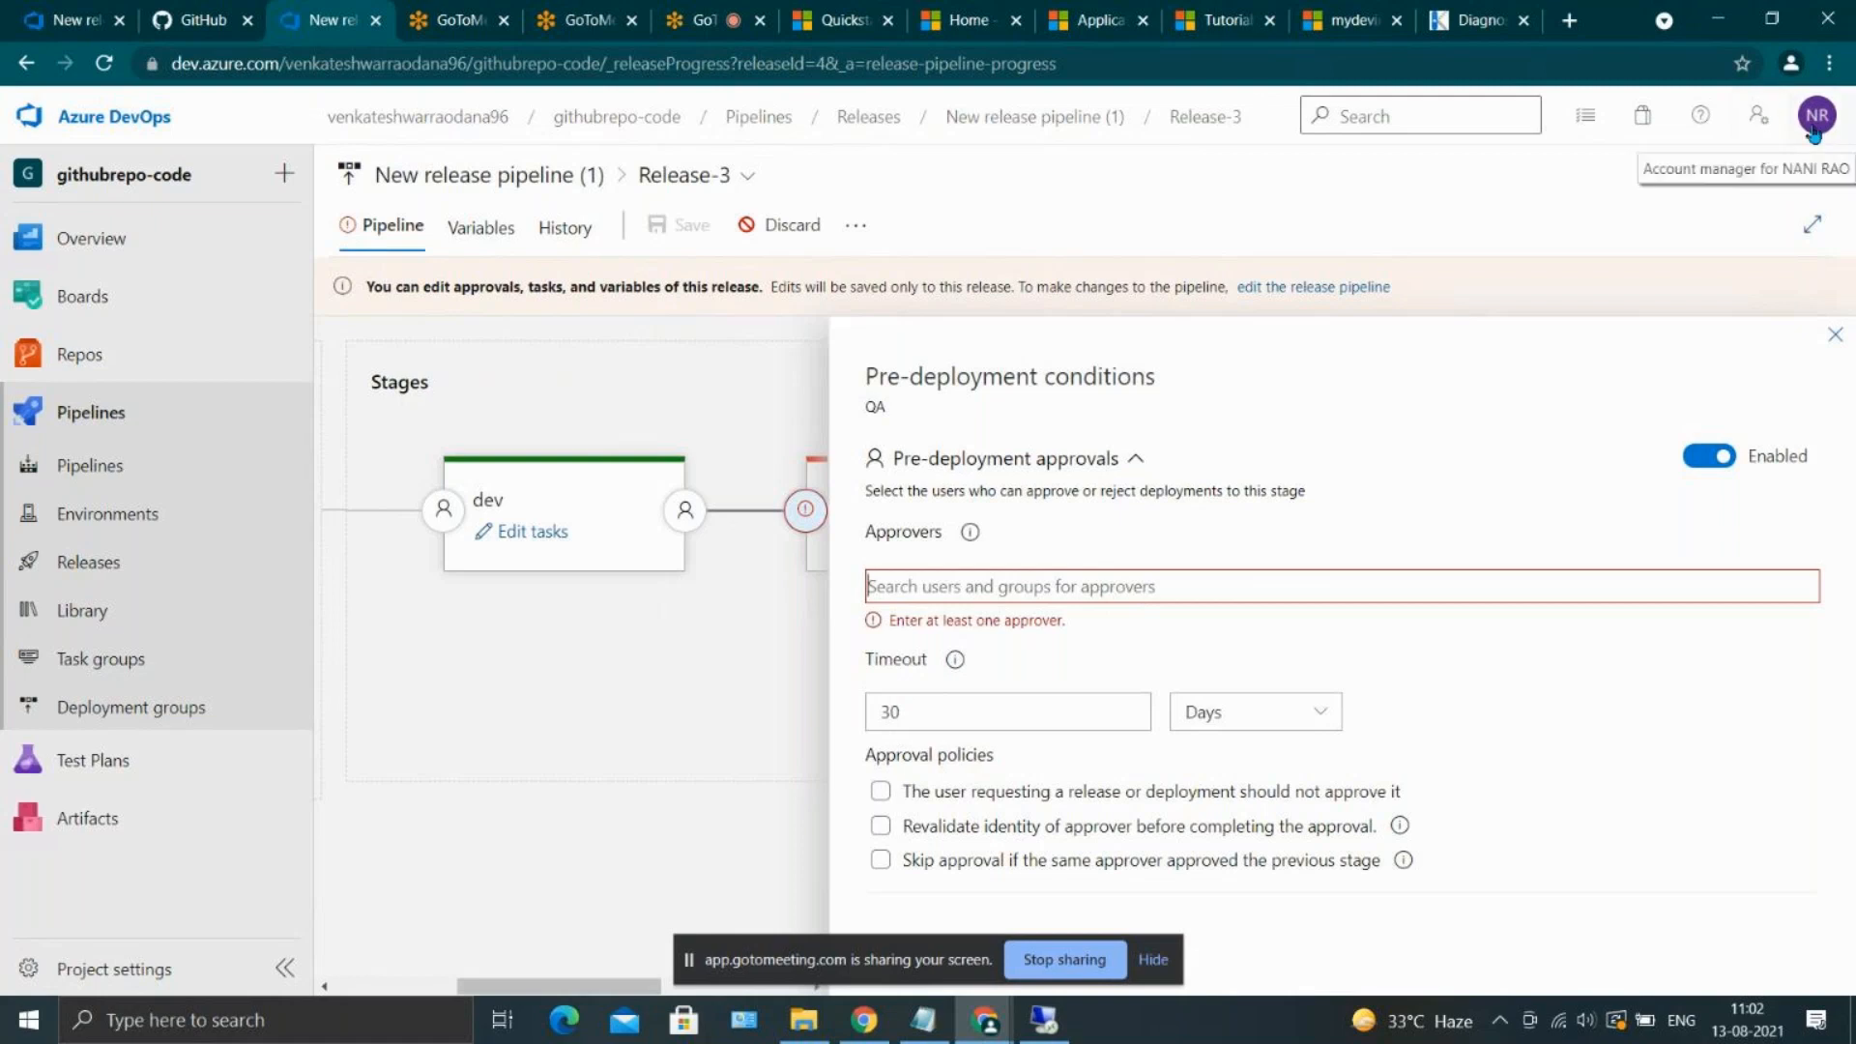
type("nani")
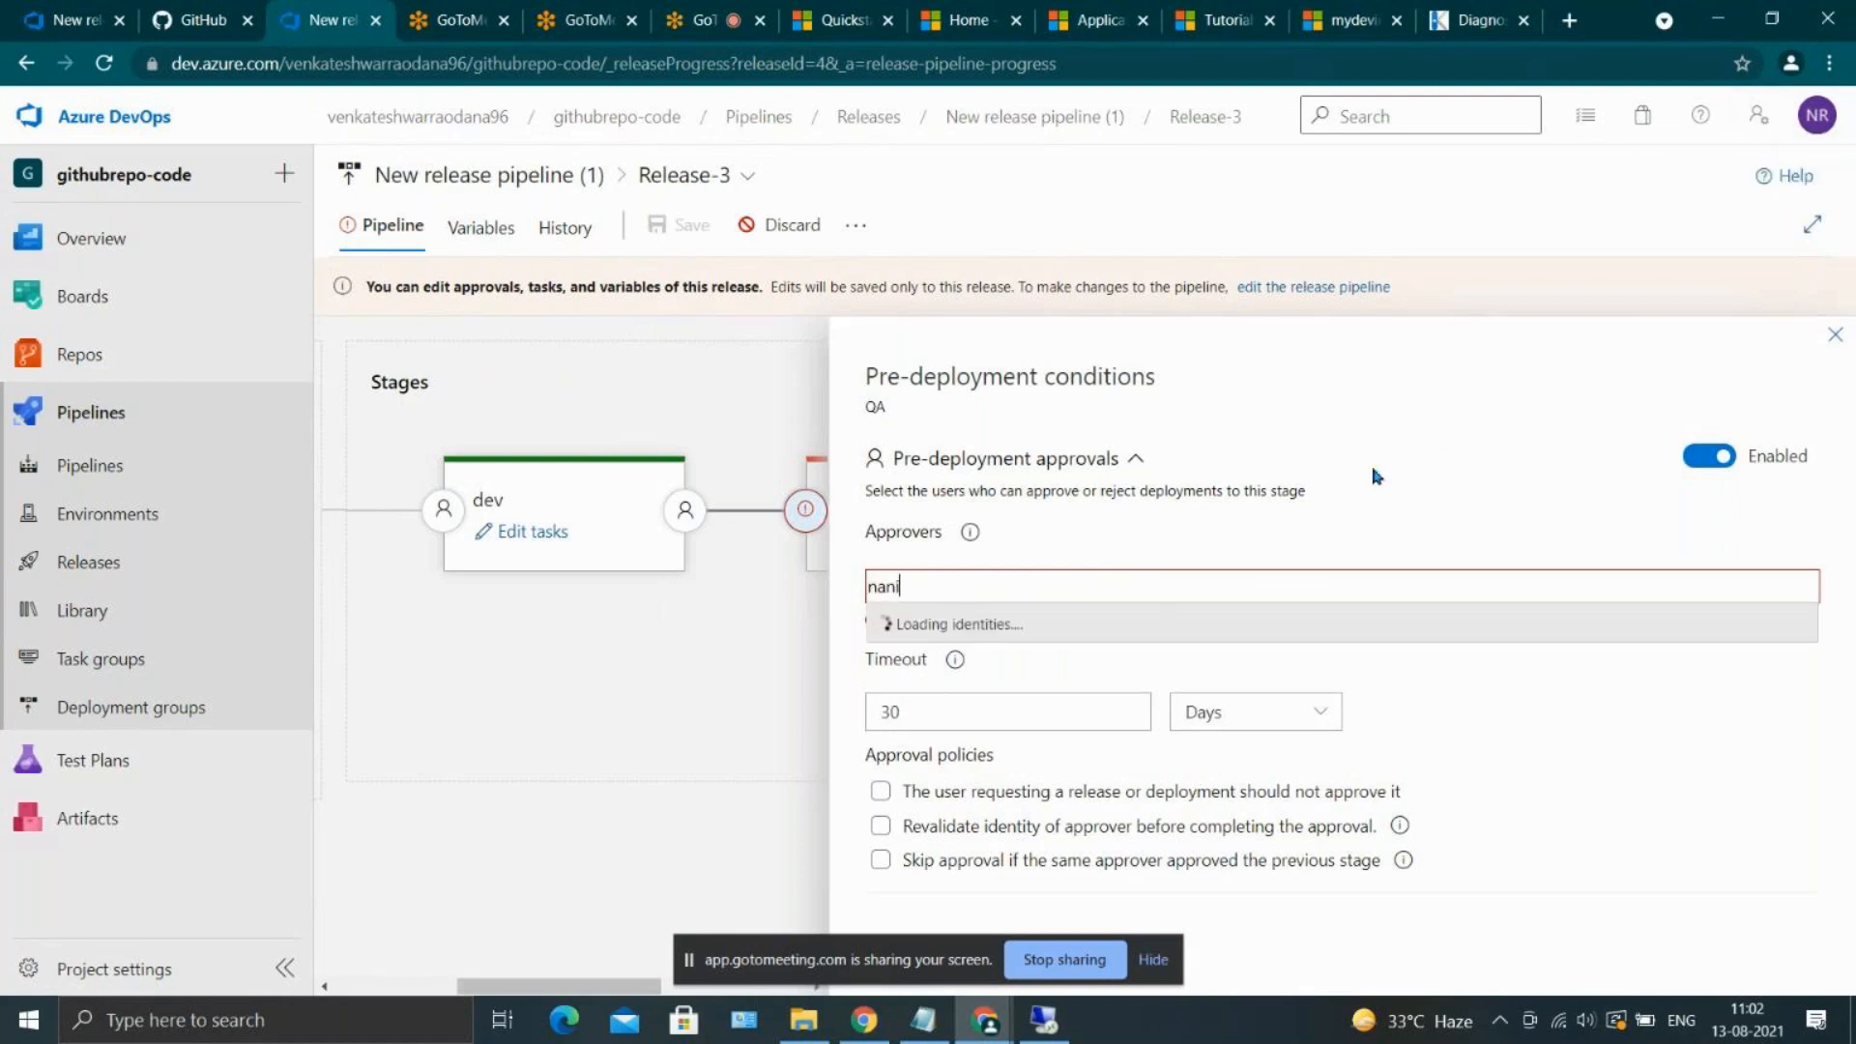
left_click(1158, 626)
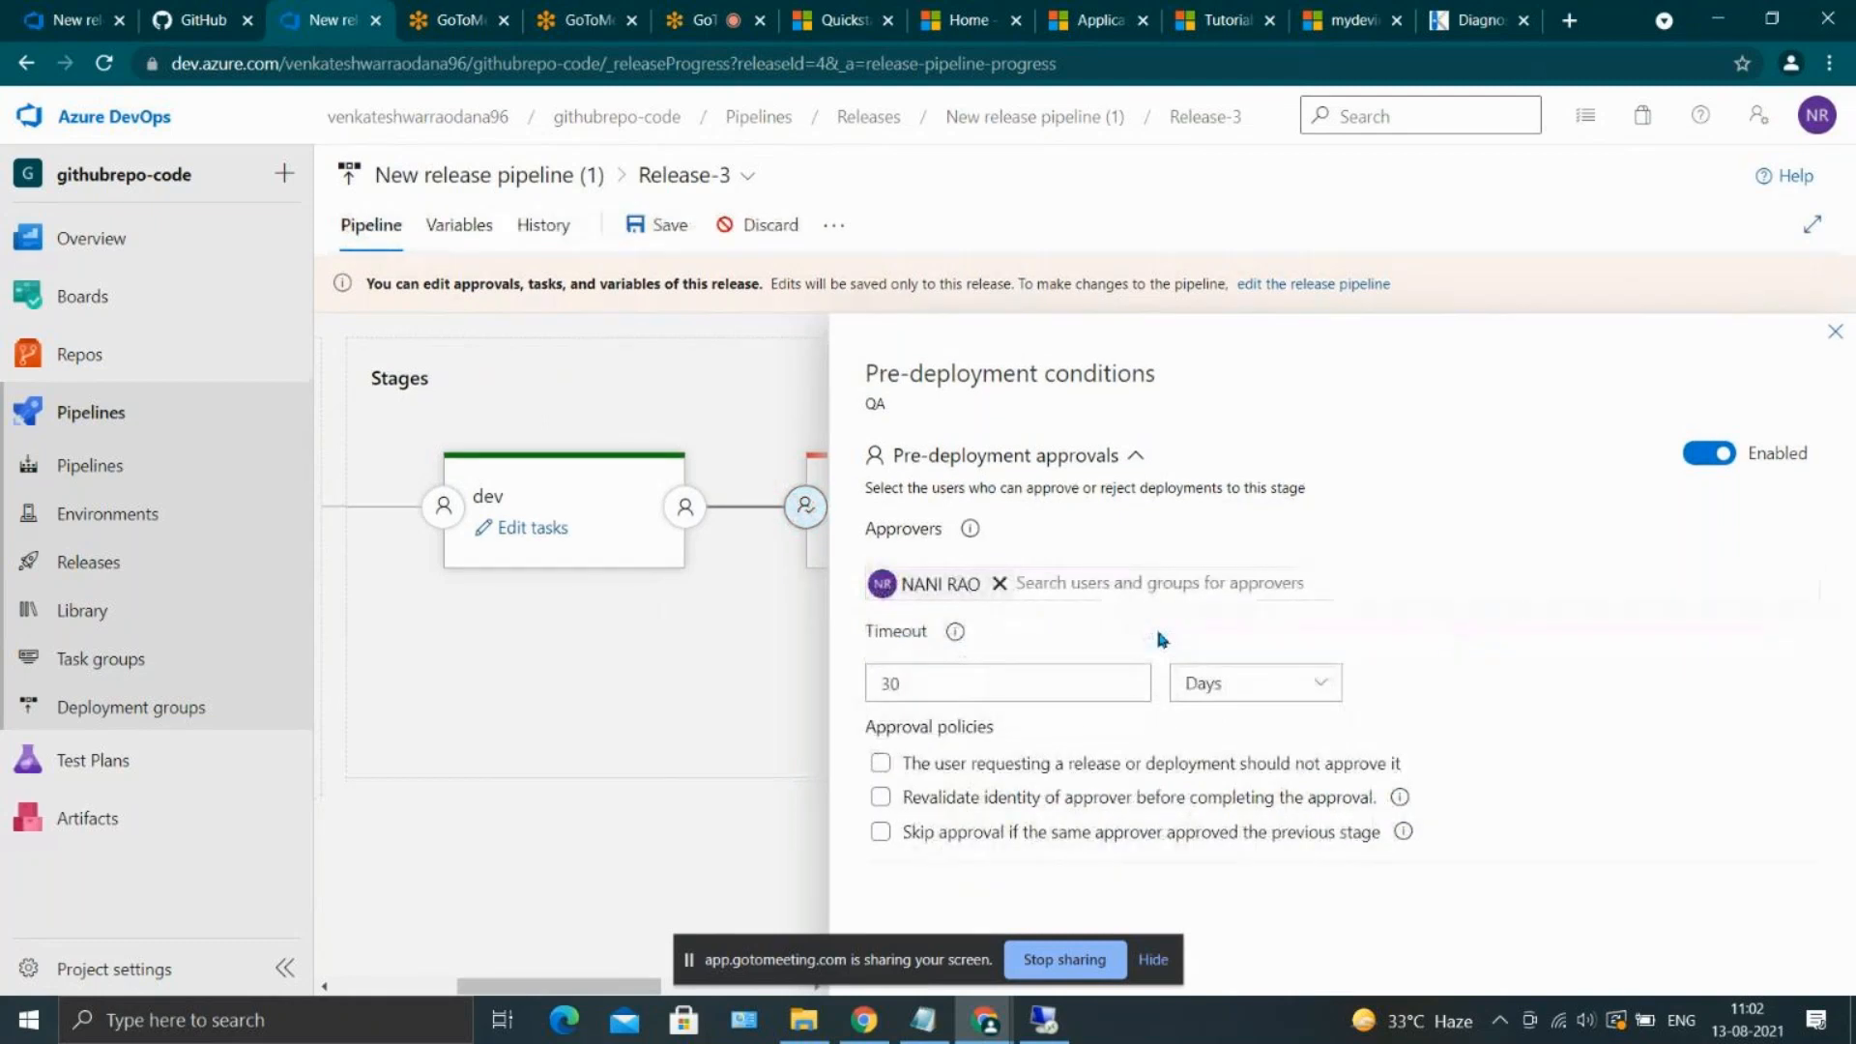
Review the approval timeout's units and help text, hide the screen-sharing notice, and close QA's pre-deployment conditions
left_click(959, 671)
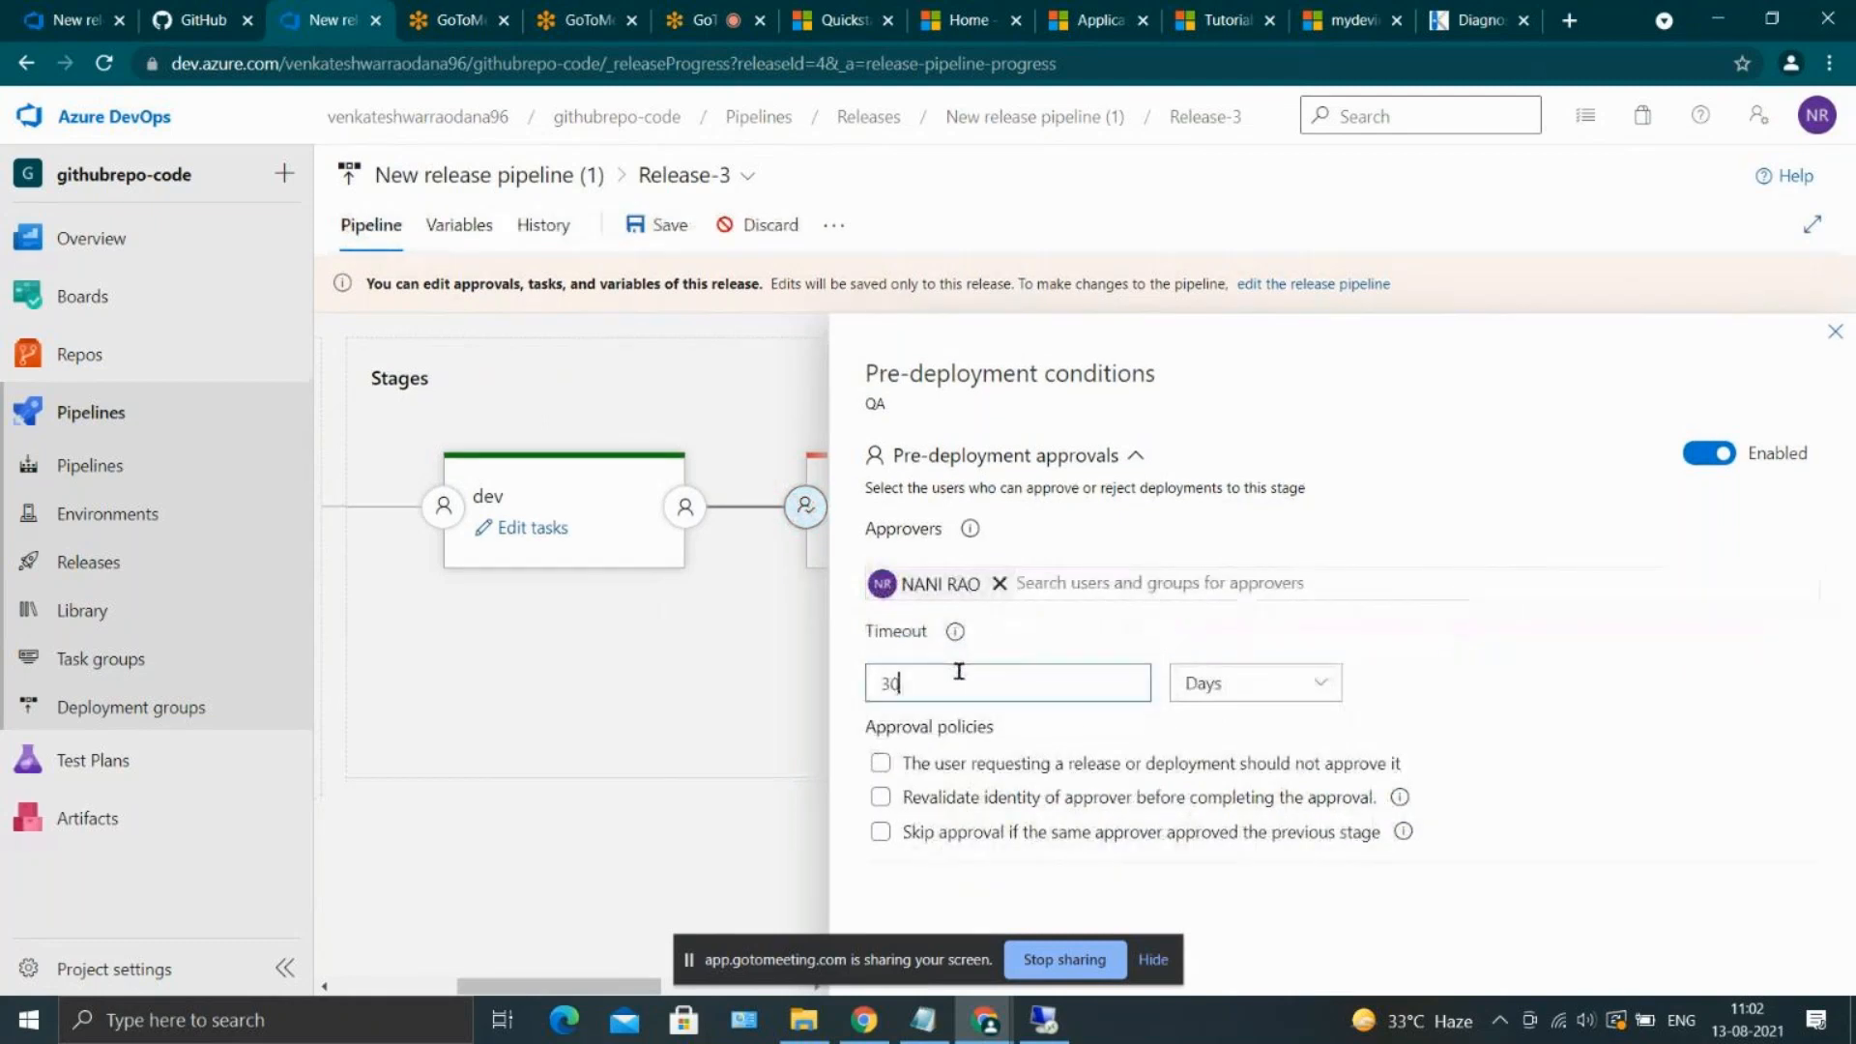
left_click(1267, 682)
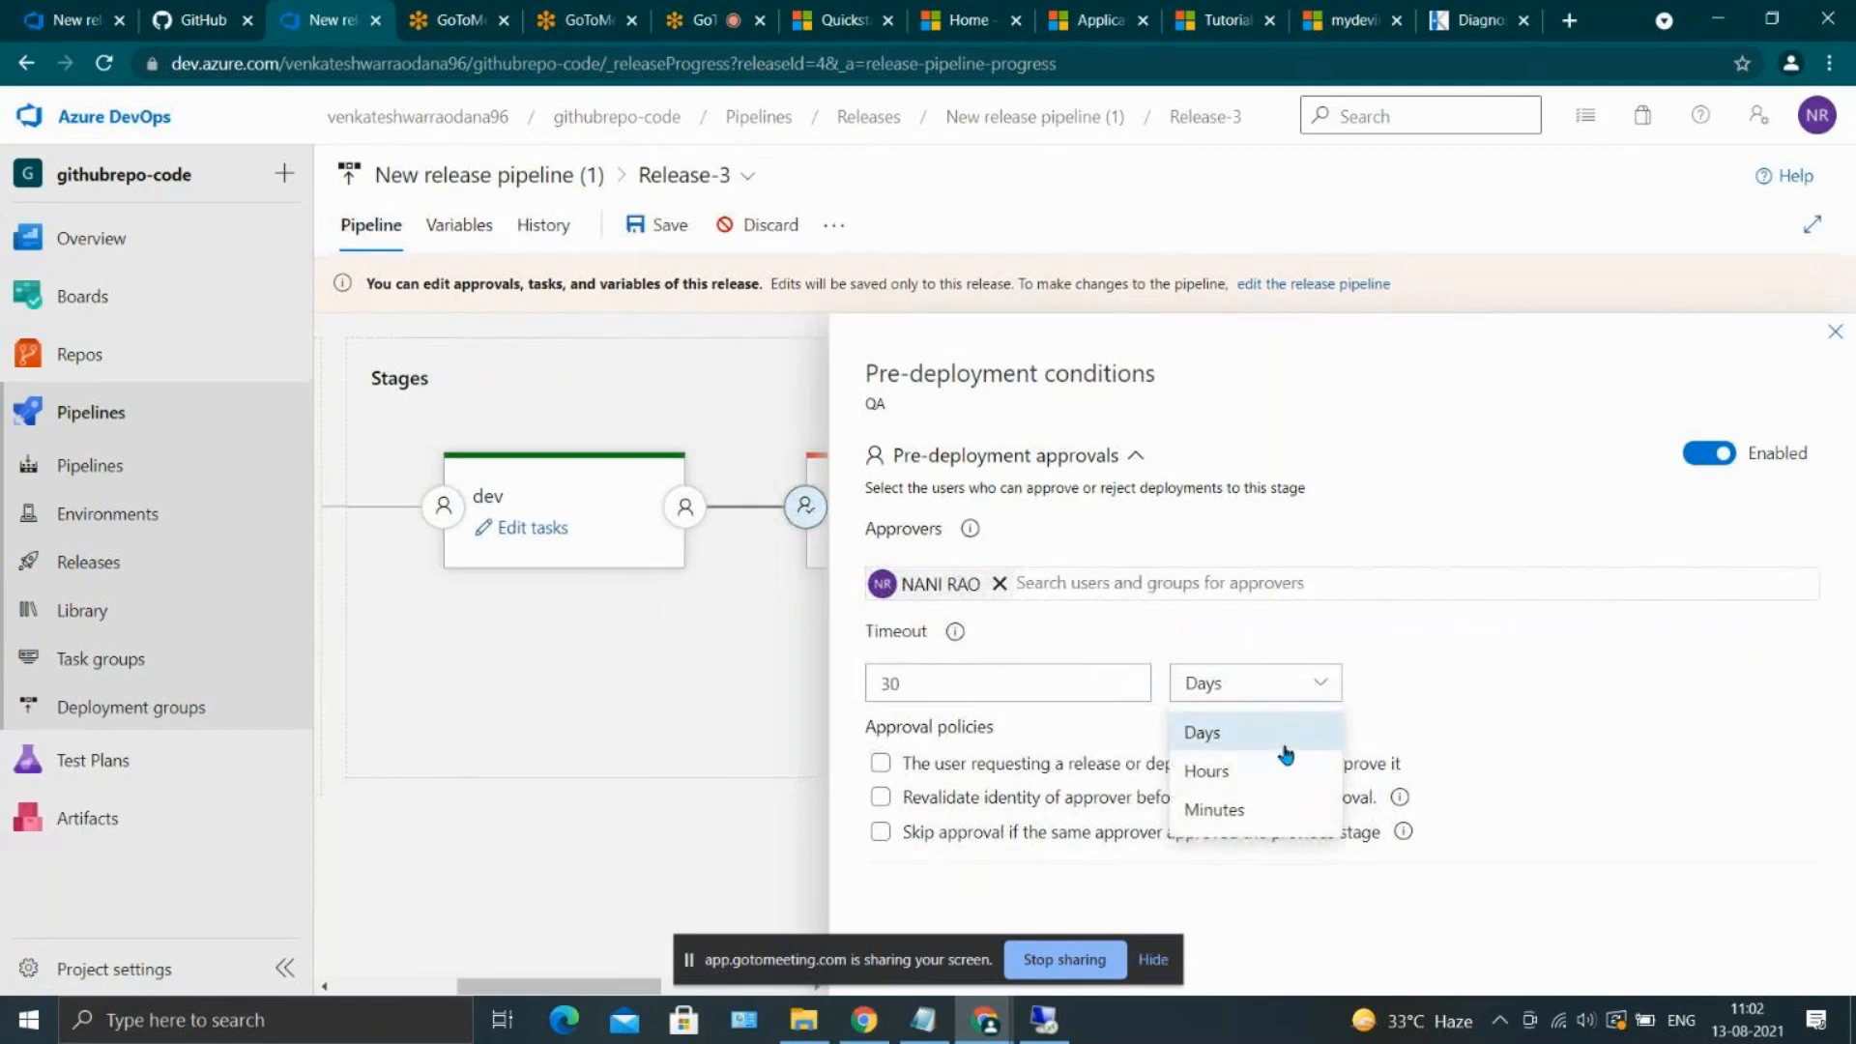
key("Escape")
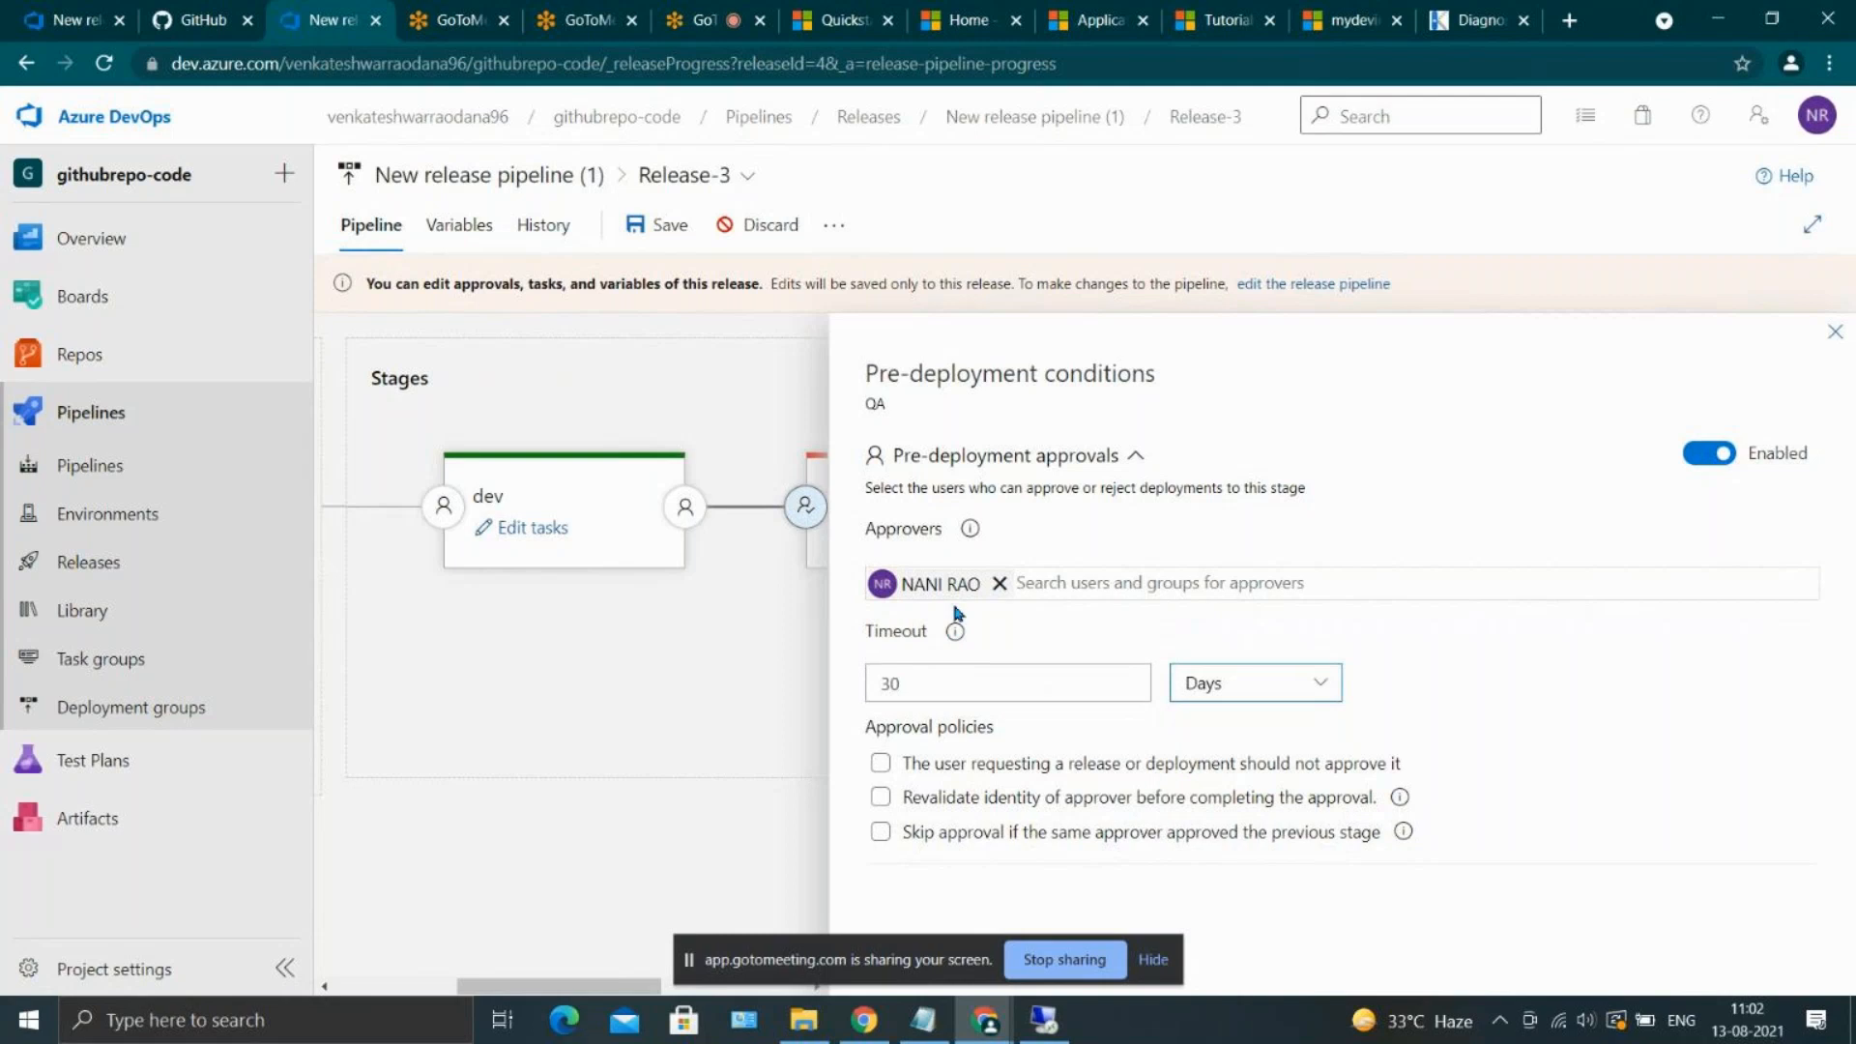
left_click(955, 634)
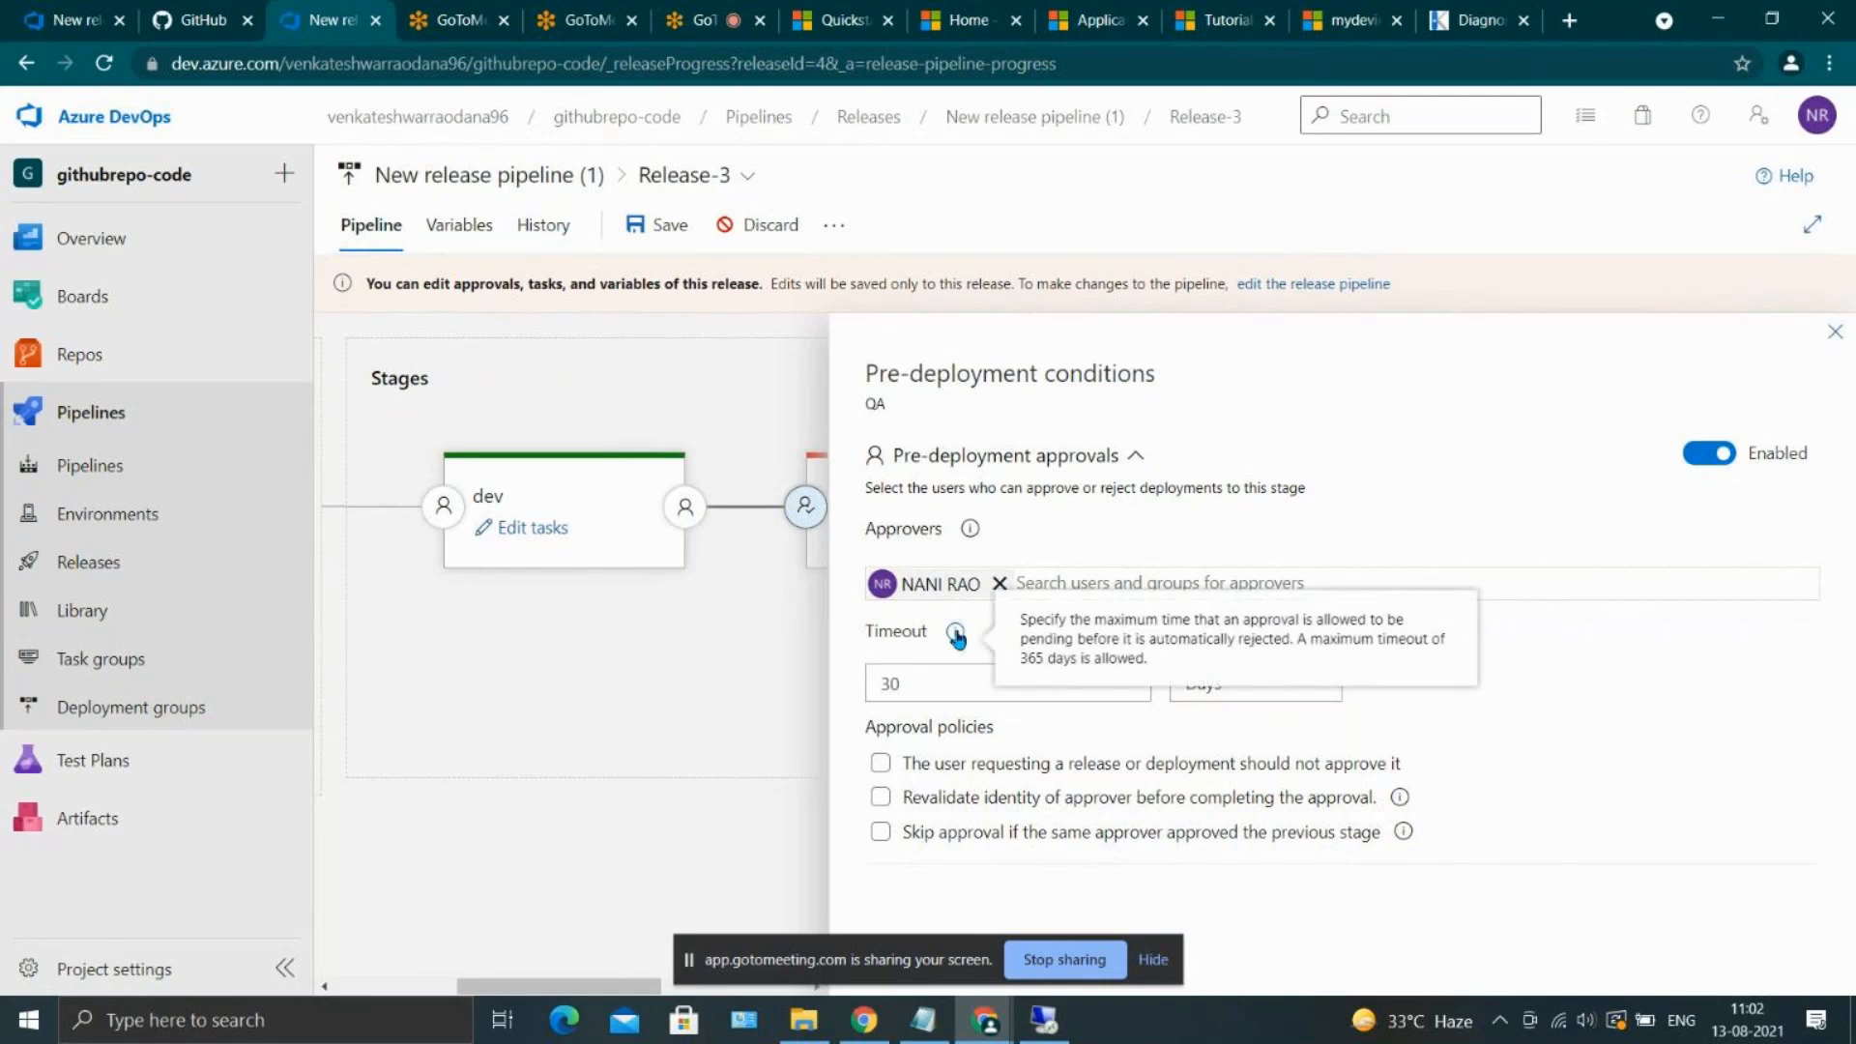
double_click(1168, 621)
left_click_drag(1168, 621, 1308, 635)
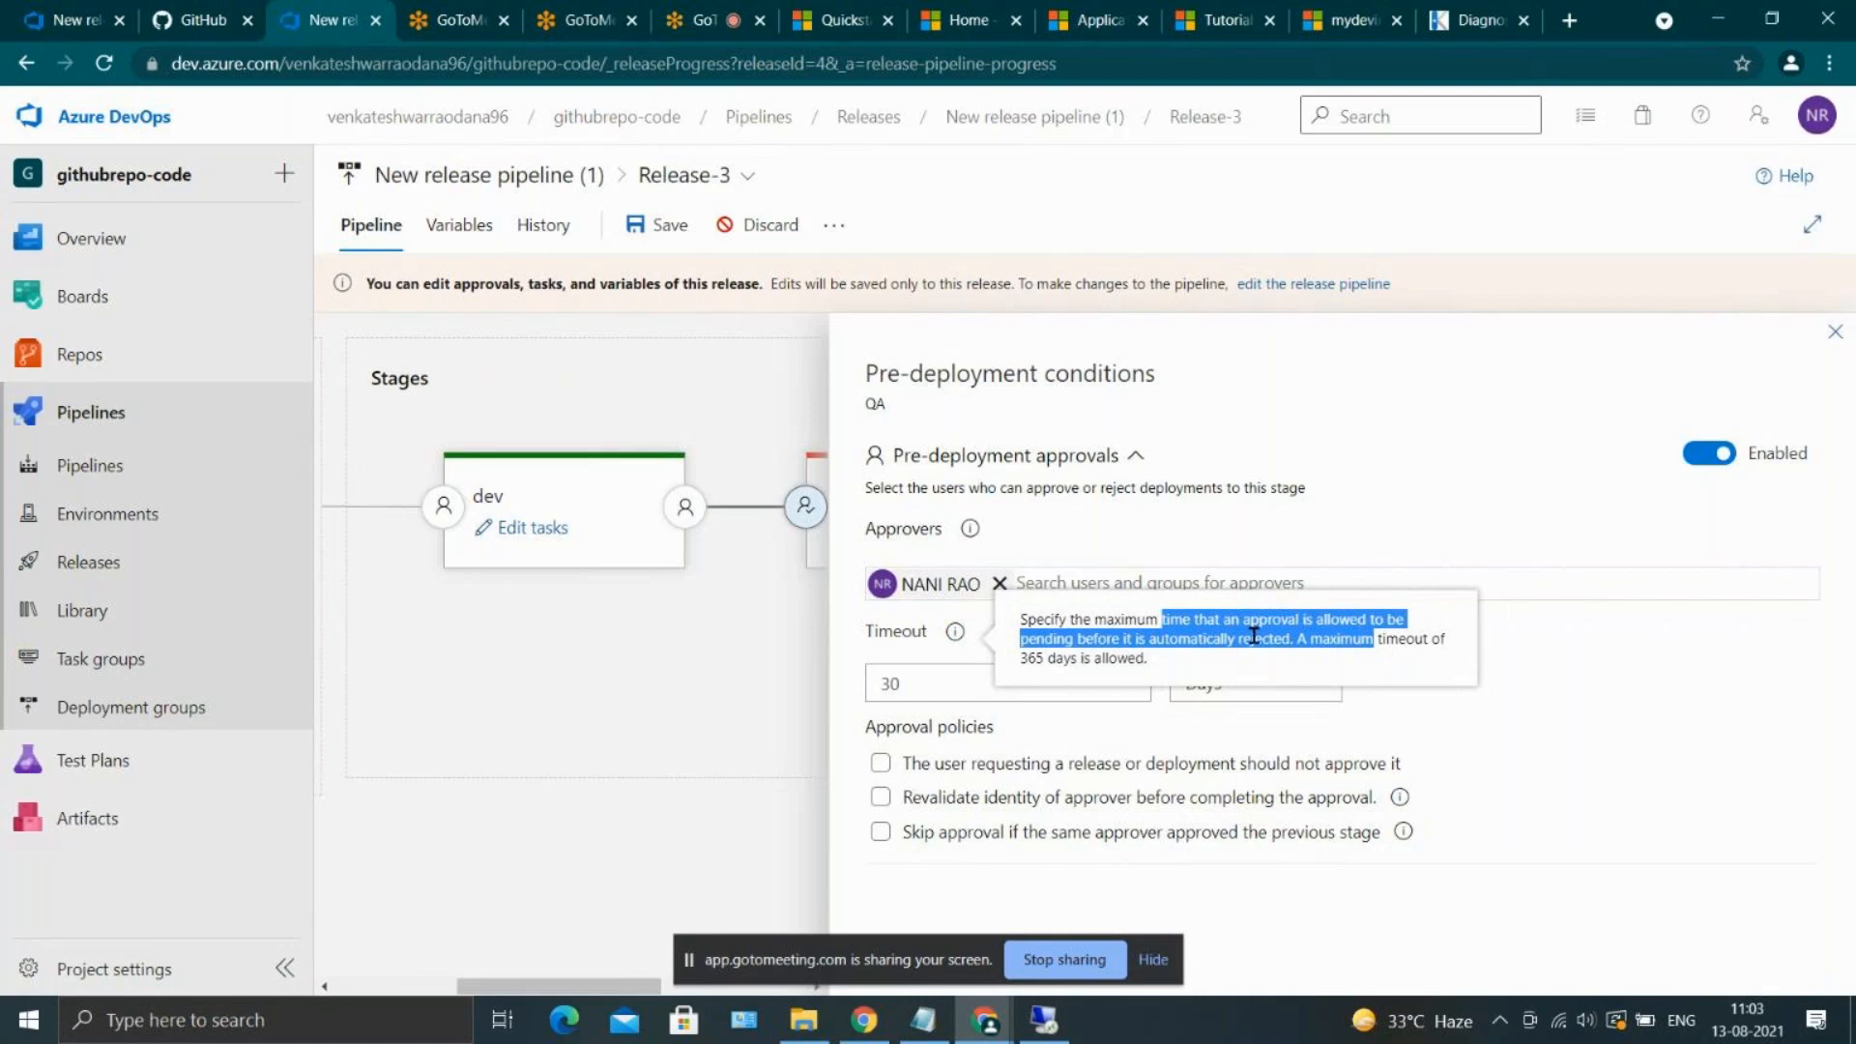
left_click(1588, 651)
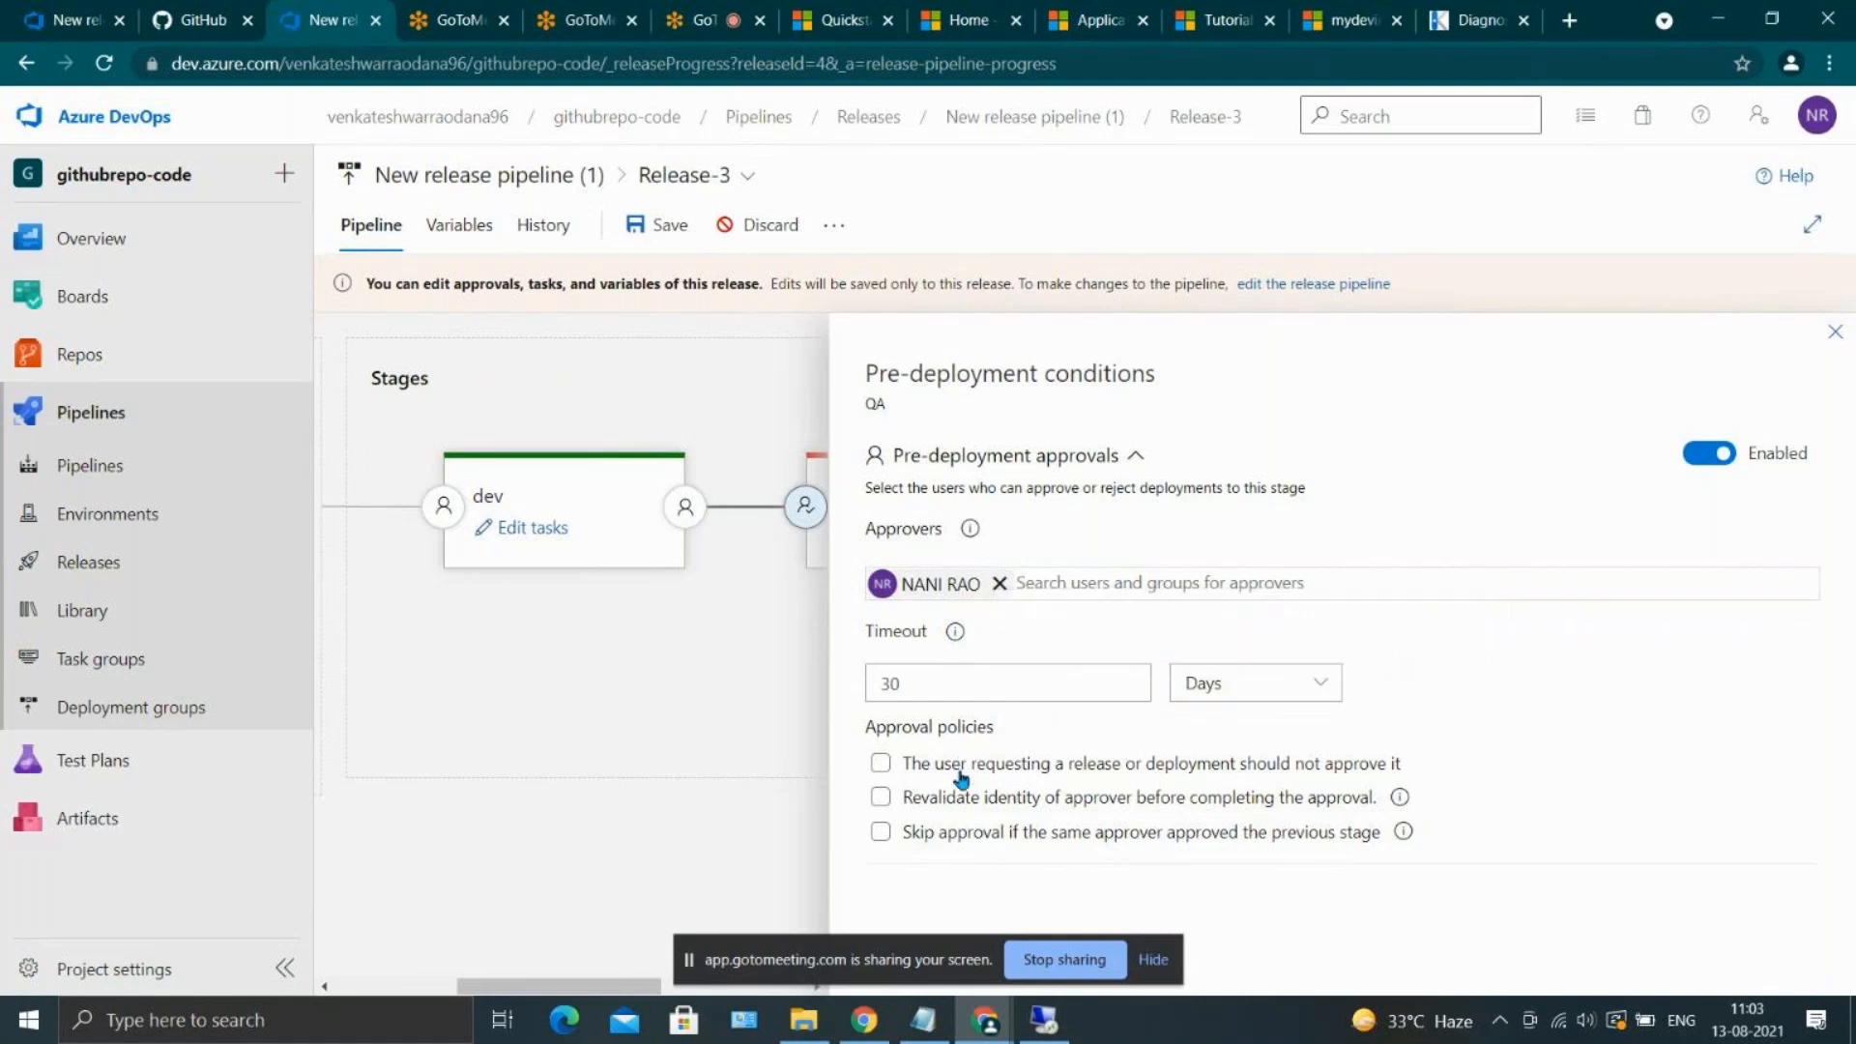
left_click(1153, 961)
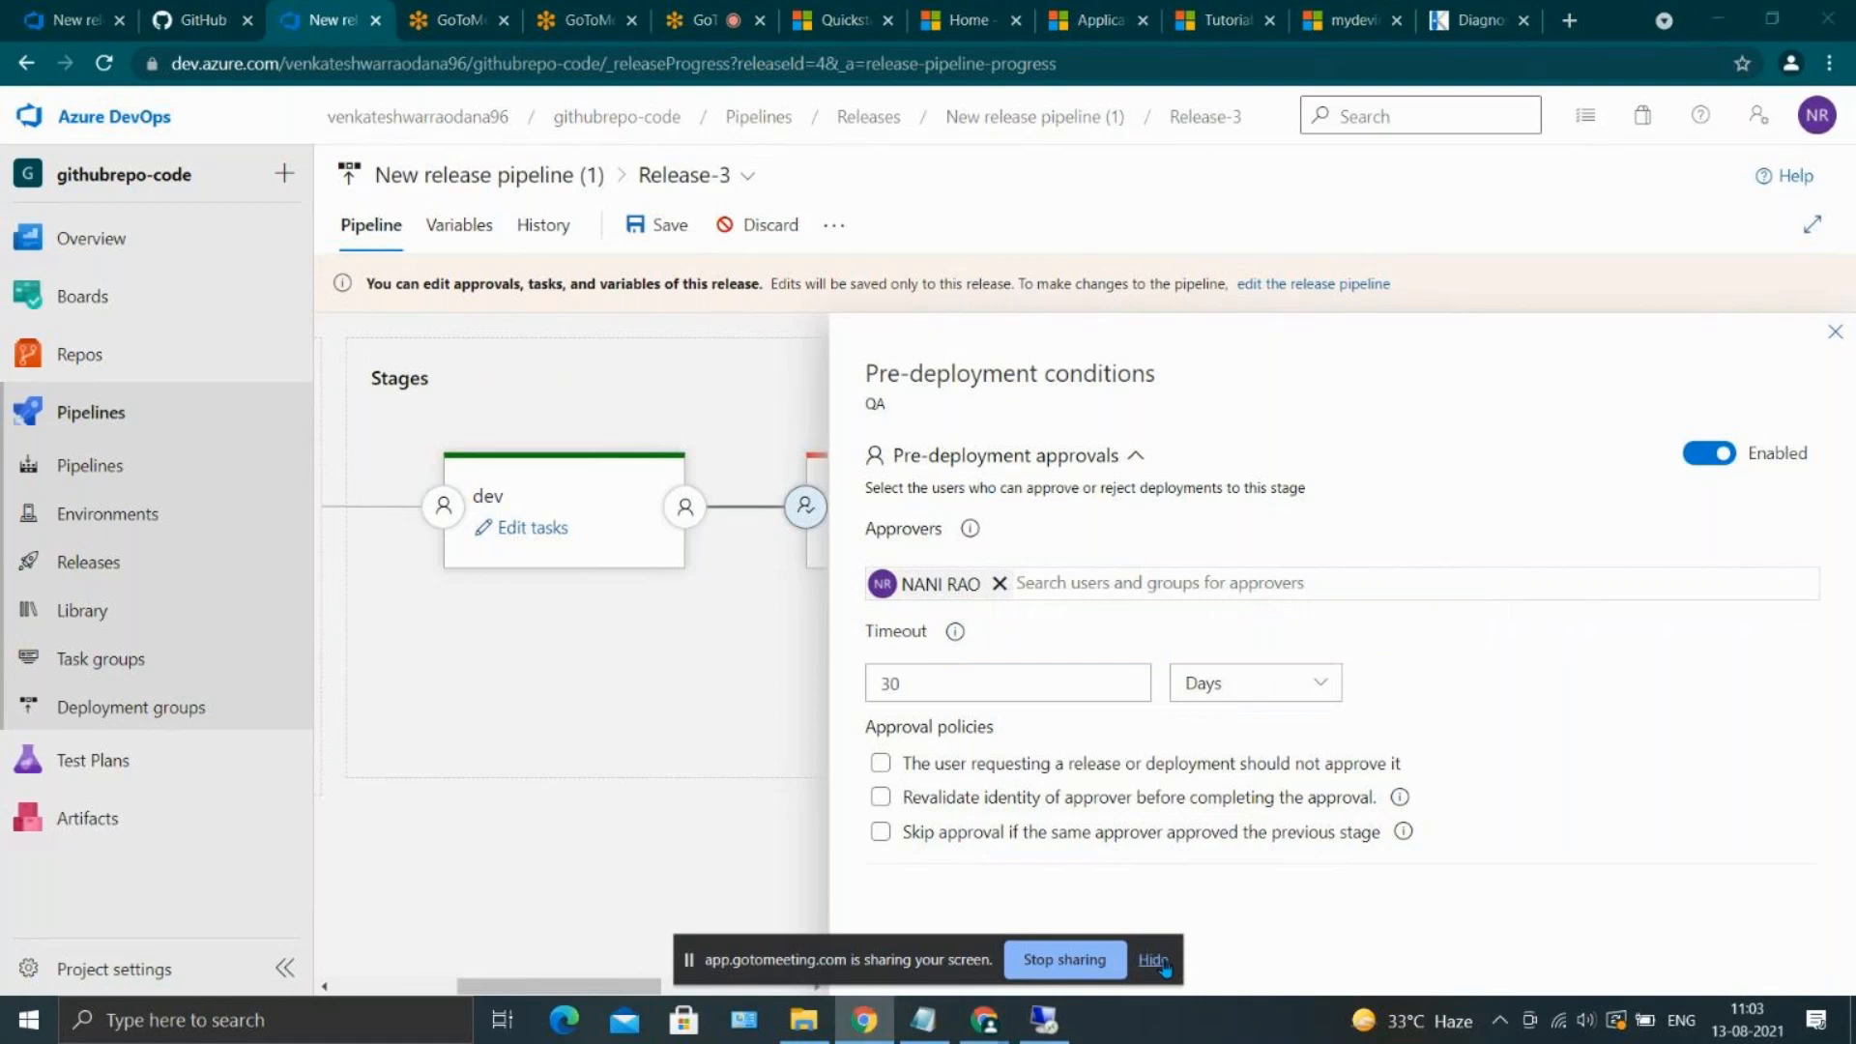
left_click(1836, 330)
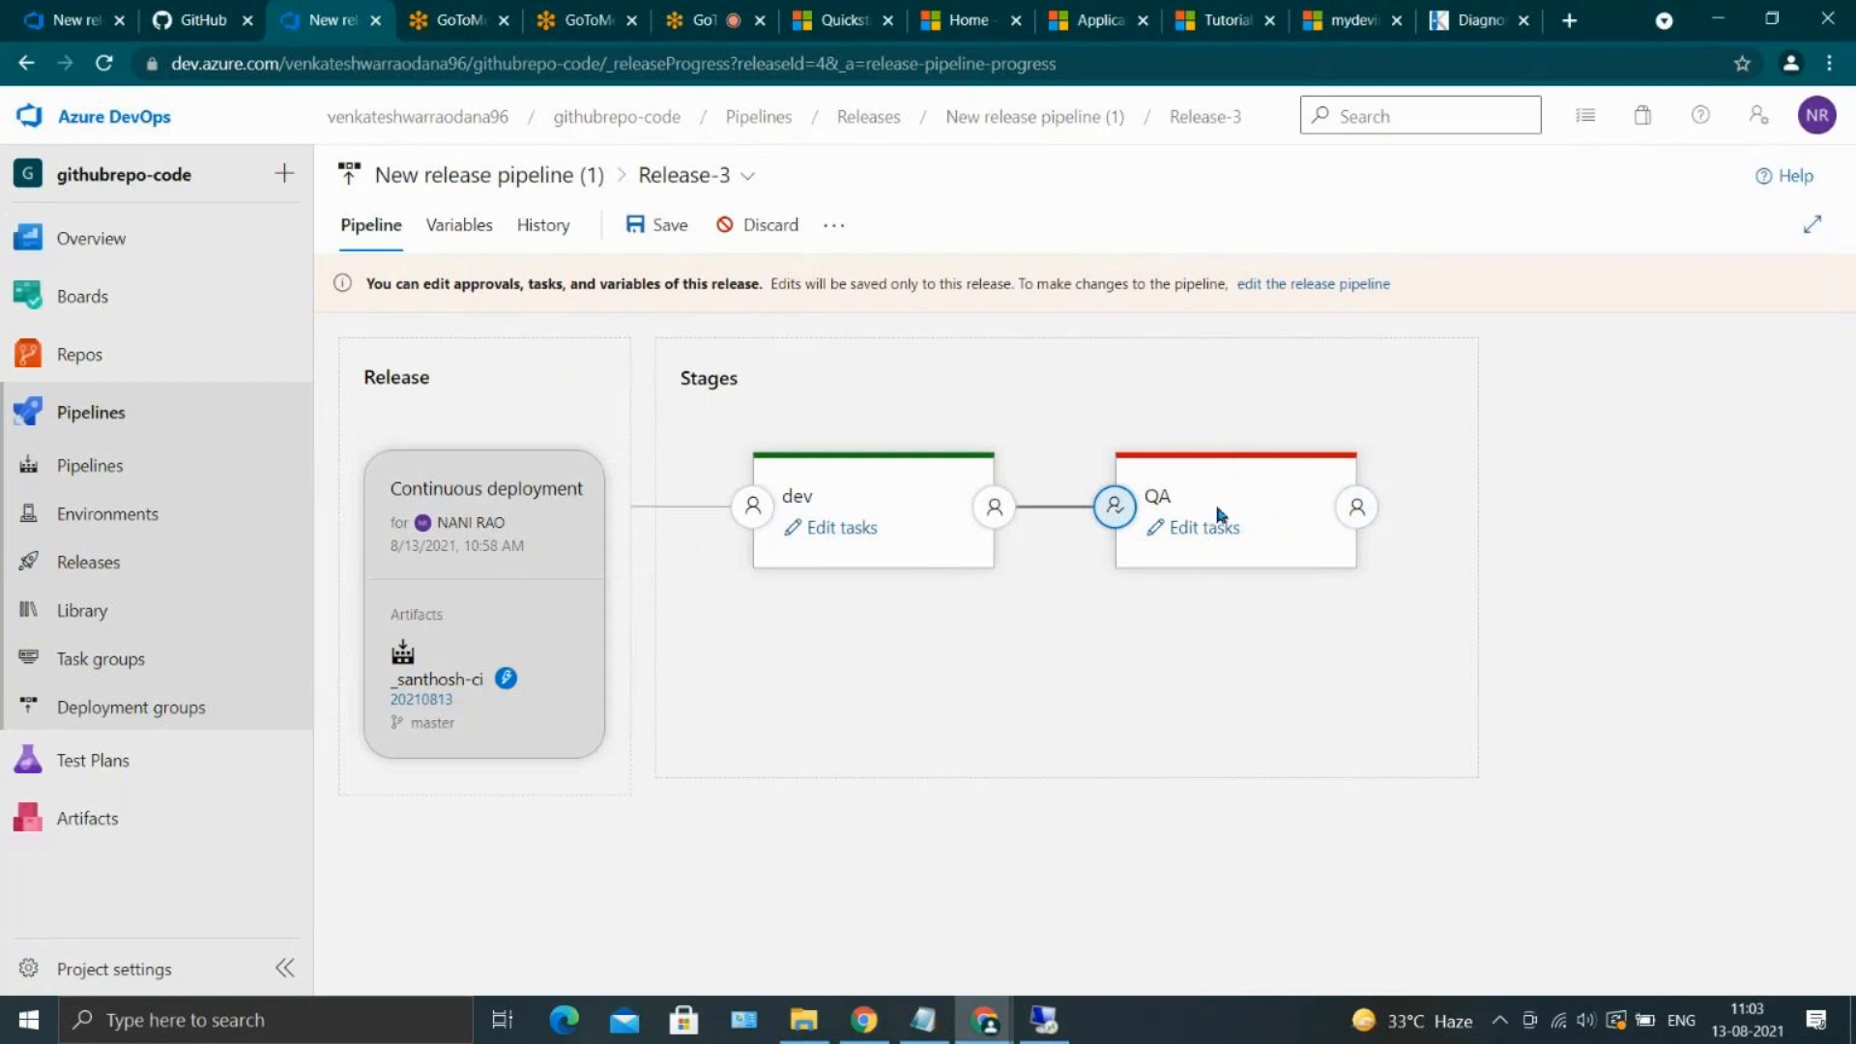
Set the package or folder of QA's Deploy Azure App Service task to $(System.DefaultWorkingDirectory) and save the release
left_click(1211, 527)
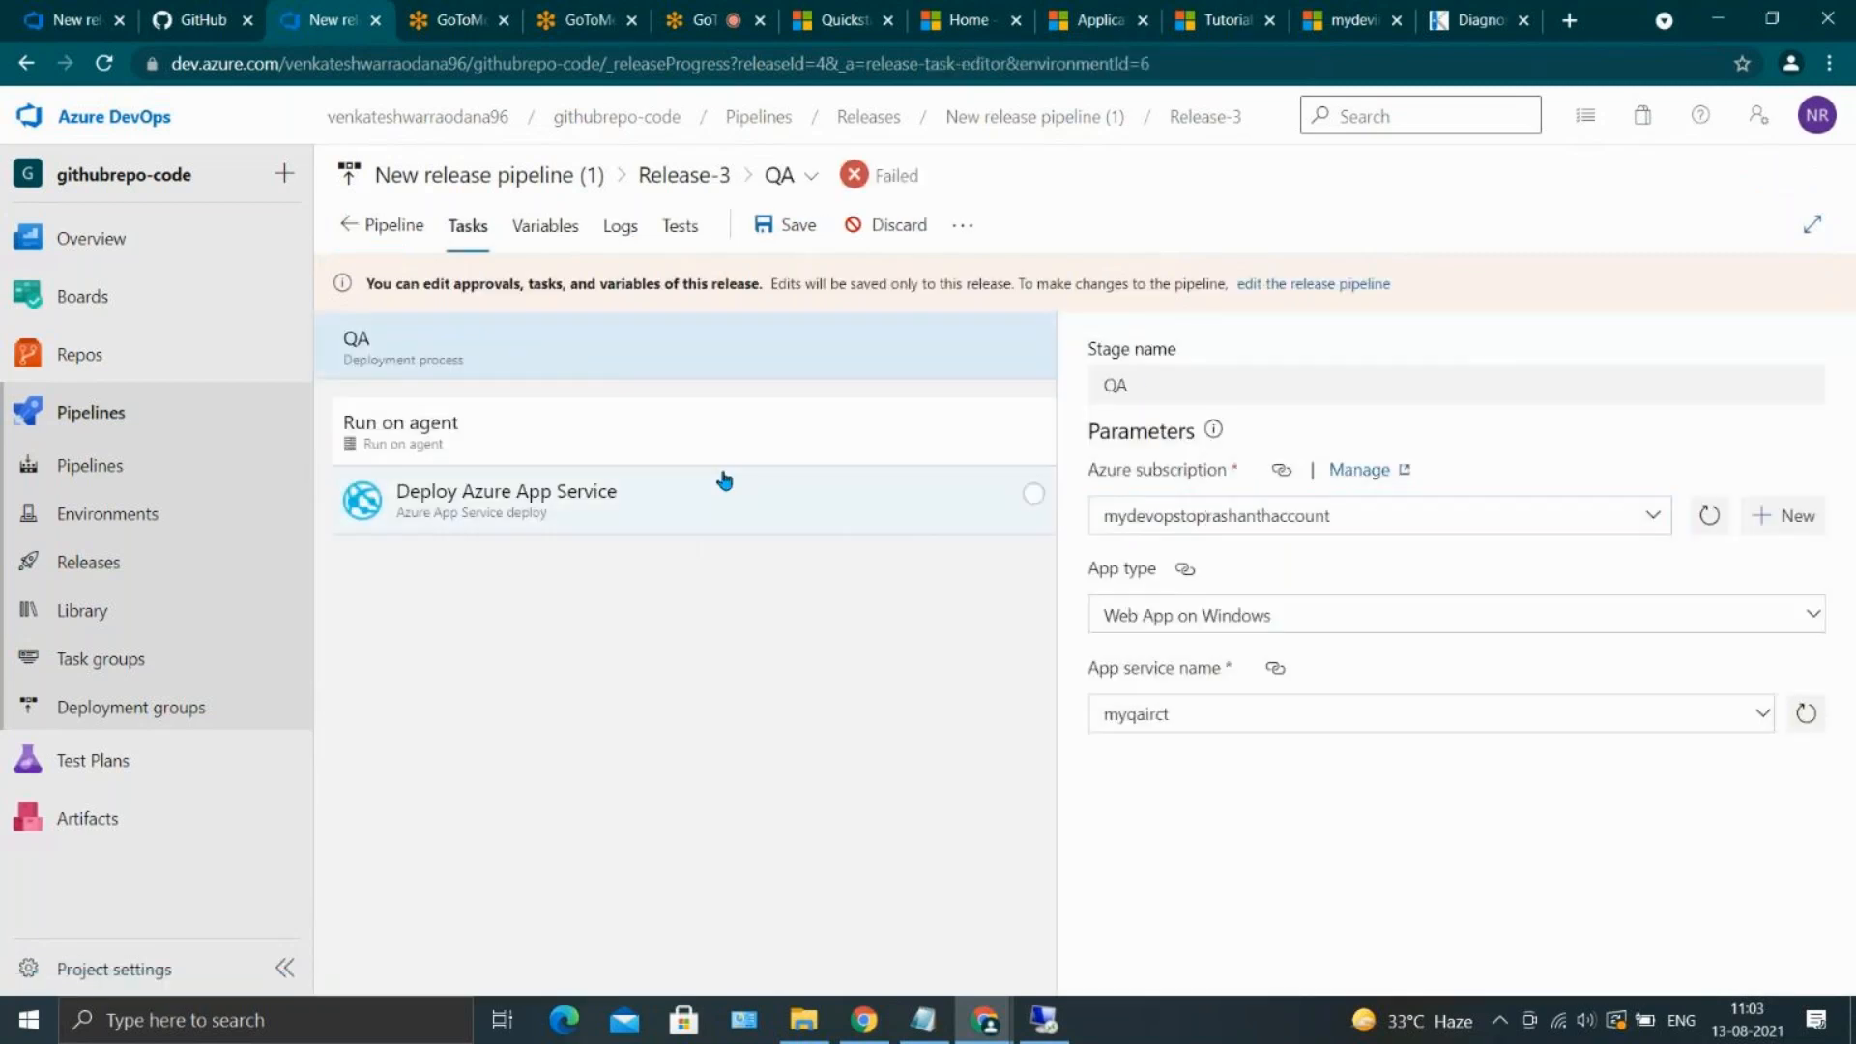
left_click(725, 483)
scroll(1307, 600, "down", 2)
scroll(1306, 597, "down", 3)
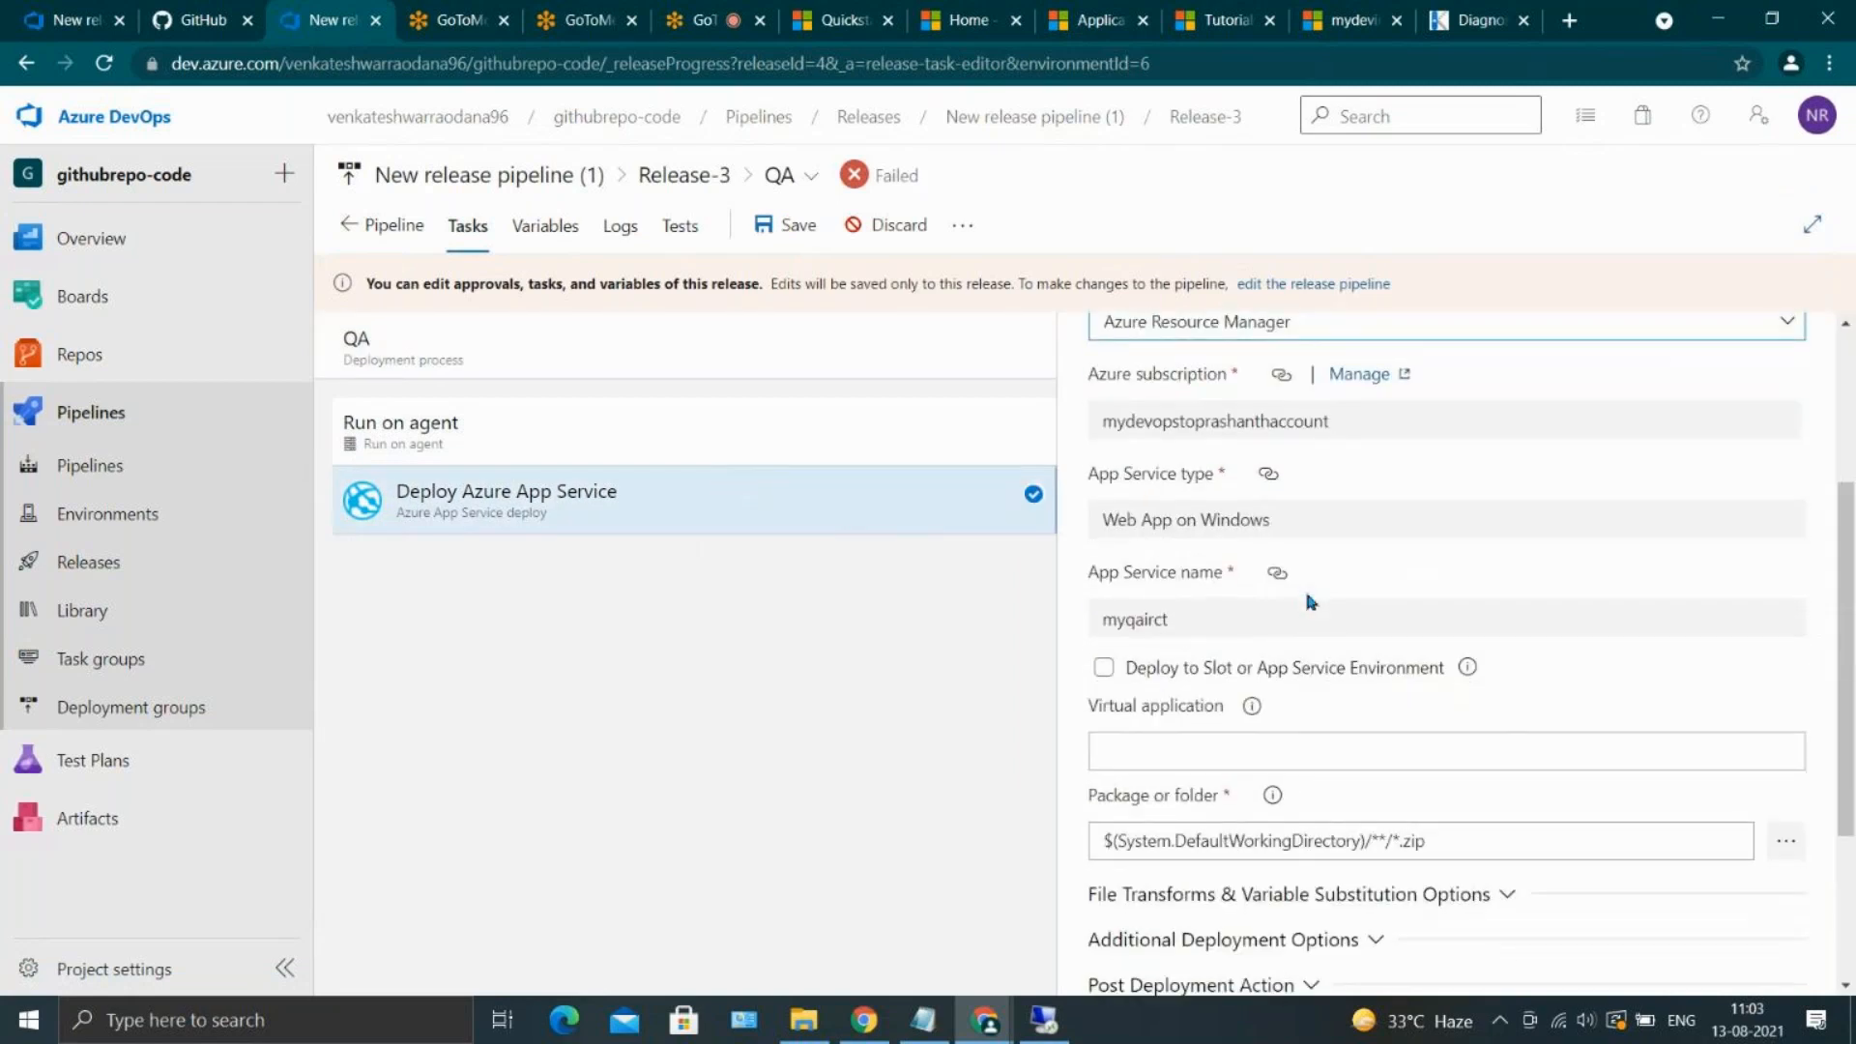
scroll(1304, 588, "down", 1)
left_click(1479, 642)
key("BackSpace")
key("BackSpace")
key("BackSpace")
key("BackSpace")
key("BackSpace")
key("BackSpace")
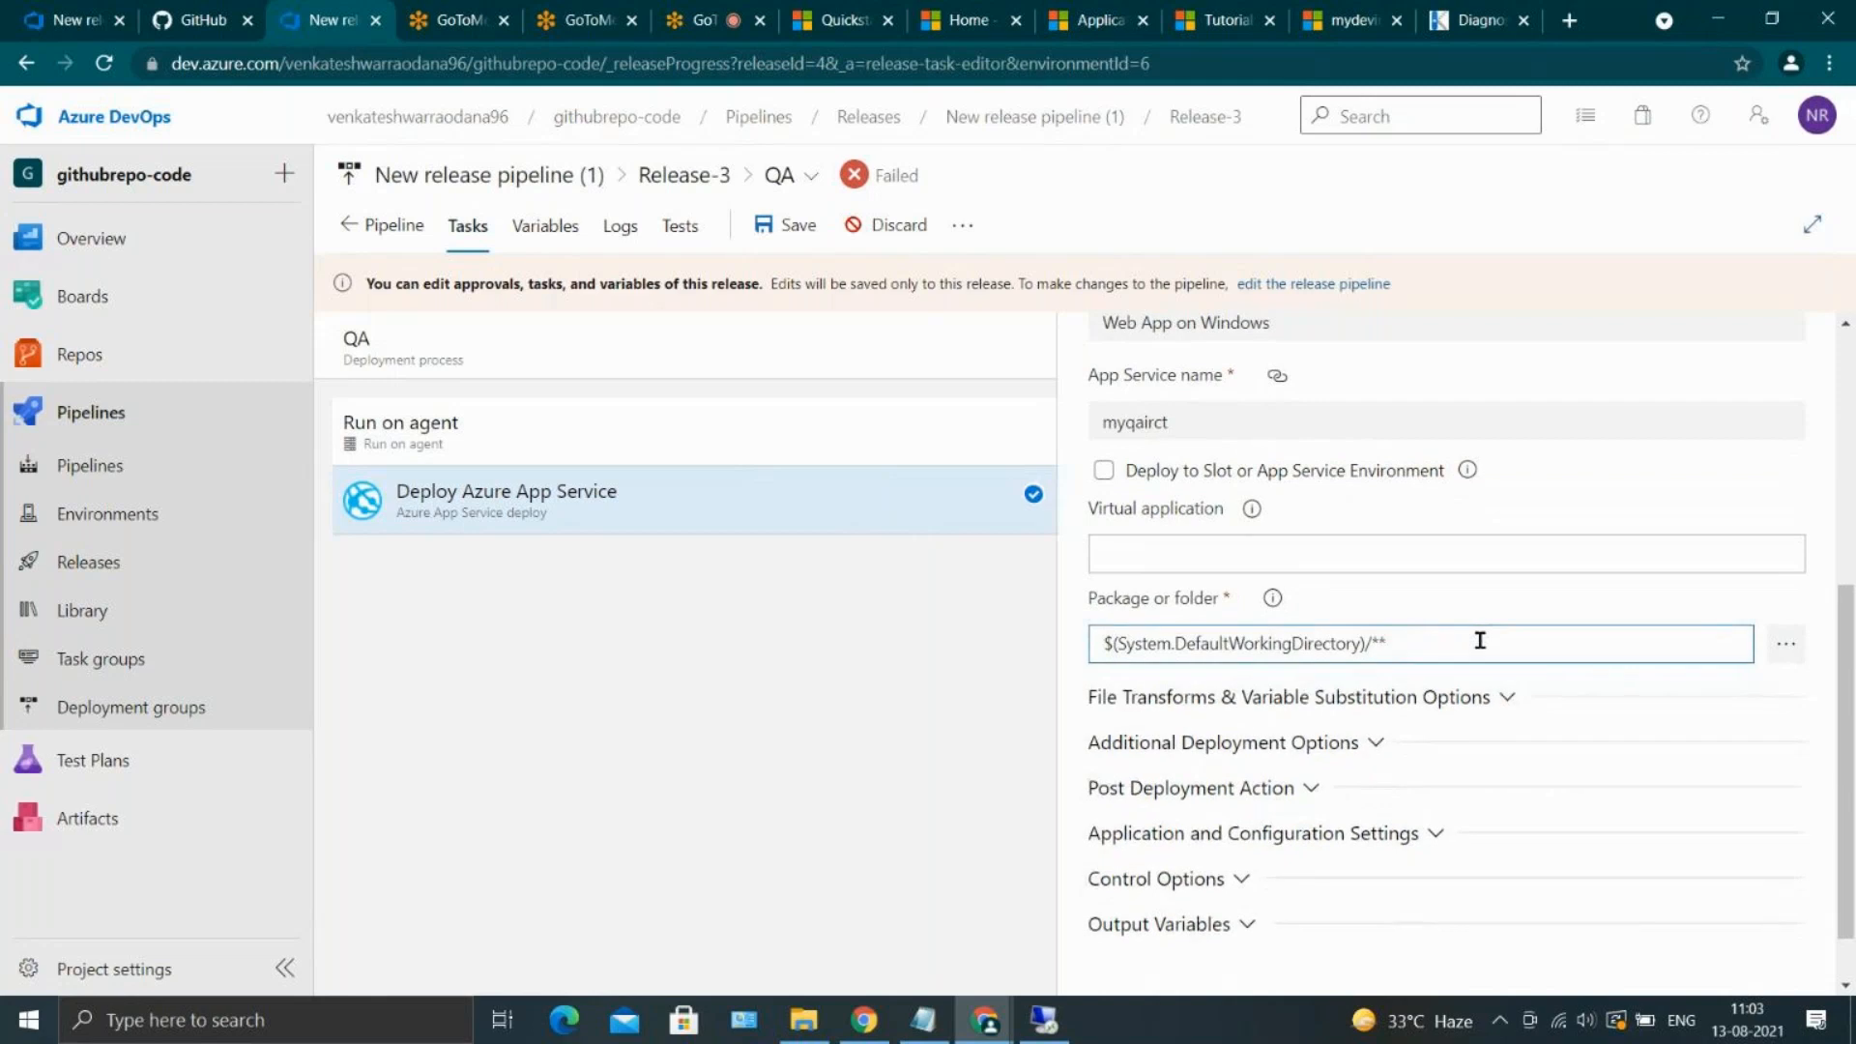
key("BackSpace")
key("BackSpace")
key("BackSpace")
left_click(785, 224)
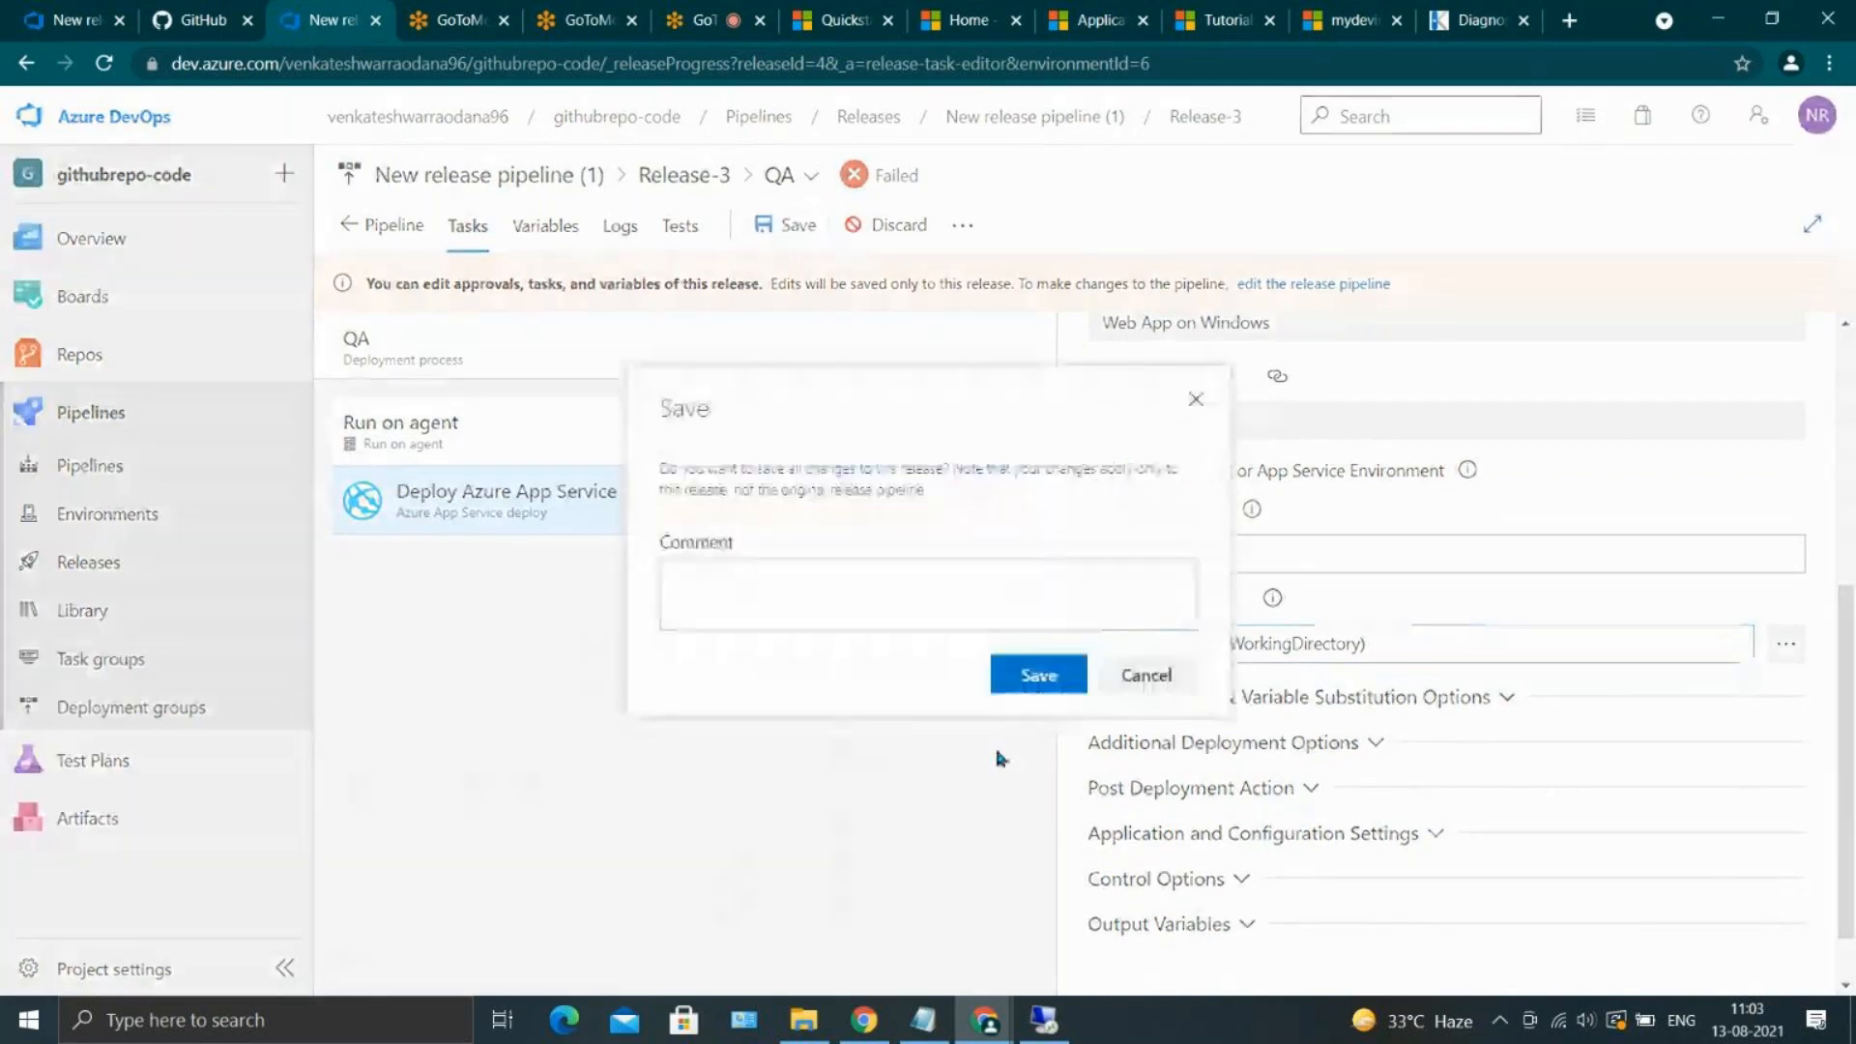
left_click(1041, 677)
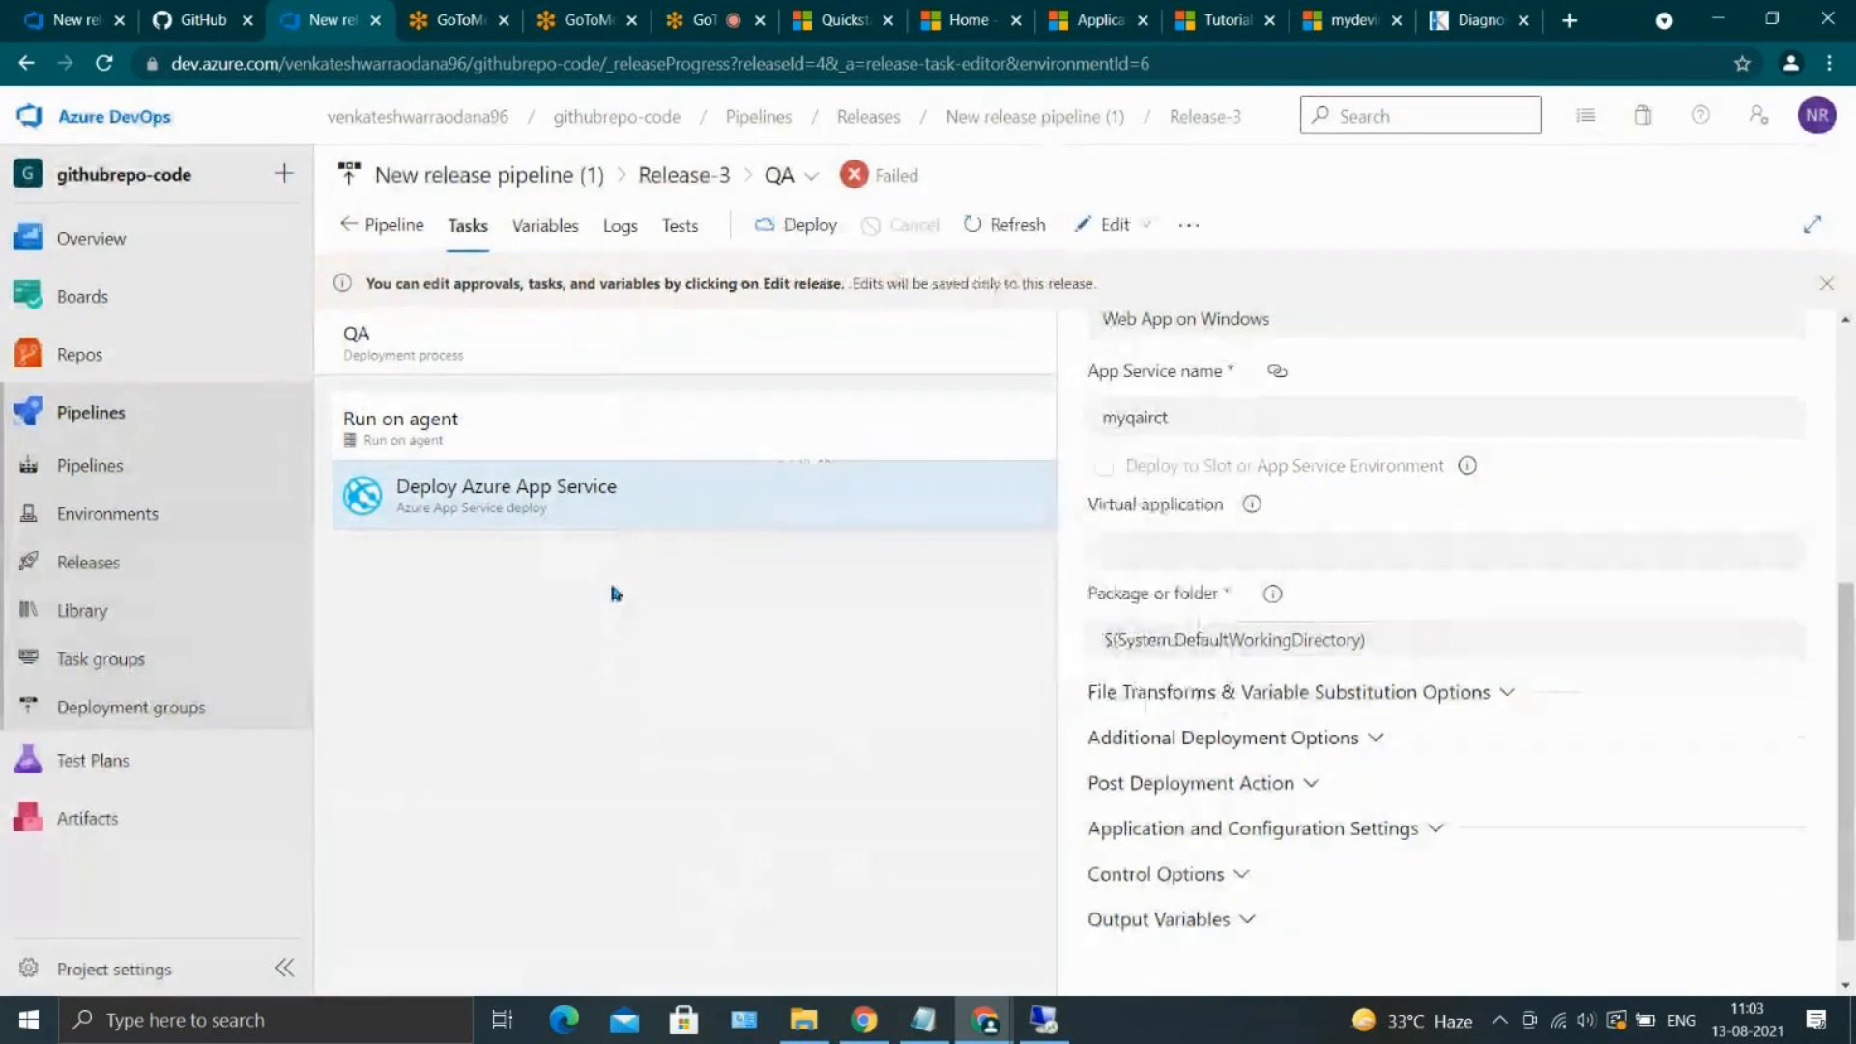
Review Release-3's variables and its stages in edit mode, and return to the releases list without further changes
left_click(397, 232)
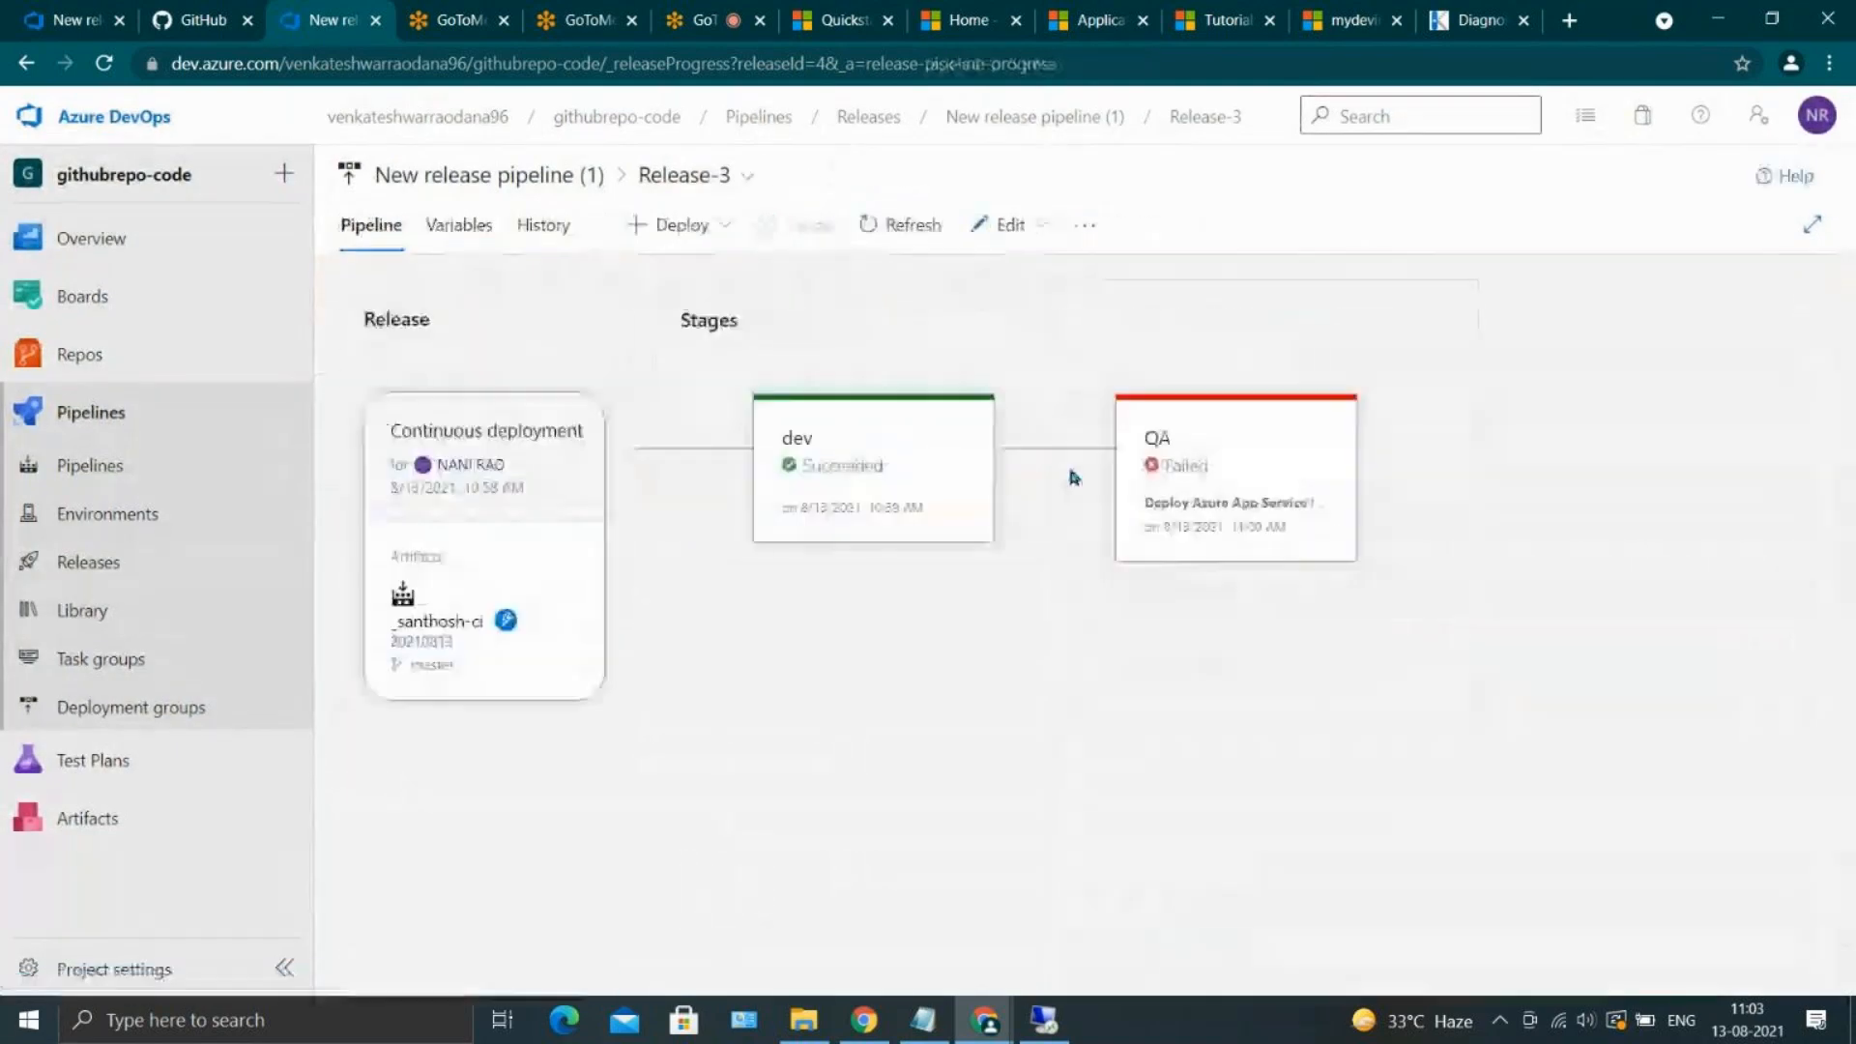
left_click(452, 228)
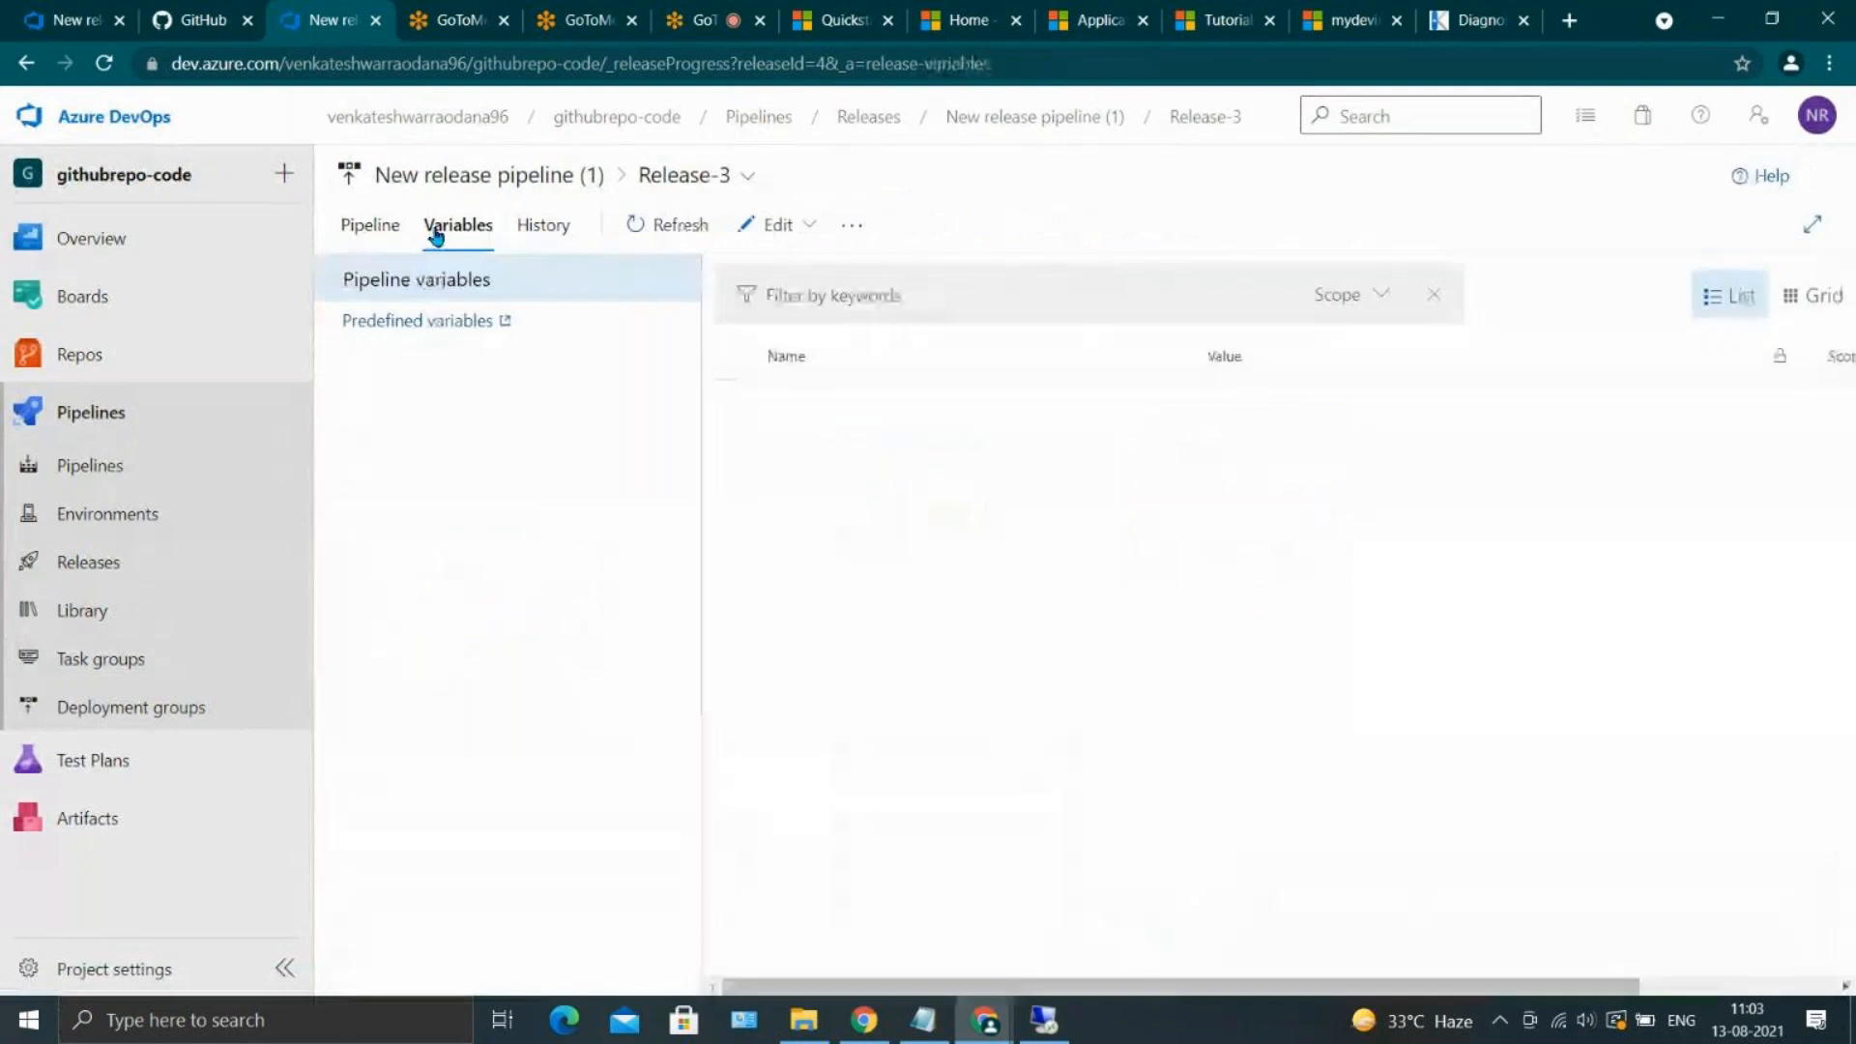
left_click(761, 224)
left_click(375, 224)
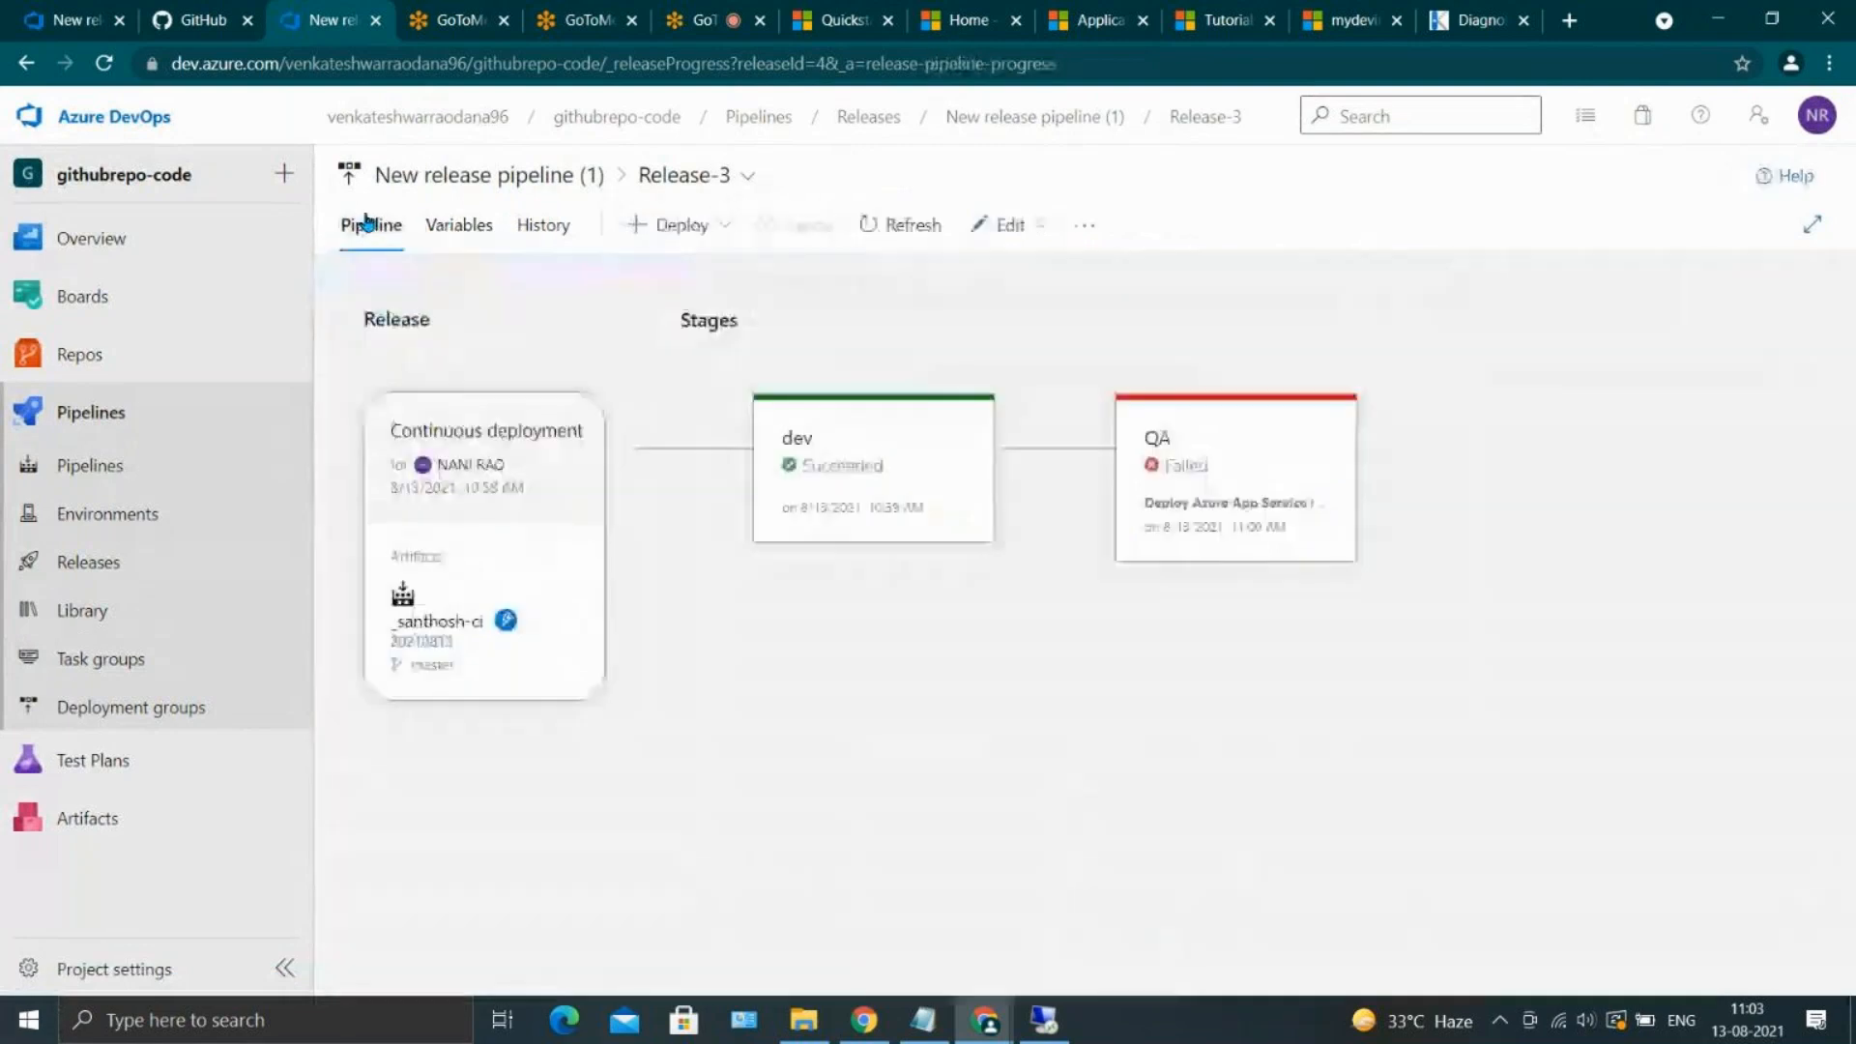
left_click(1010, 224)
left_click(1011, 276)
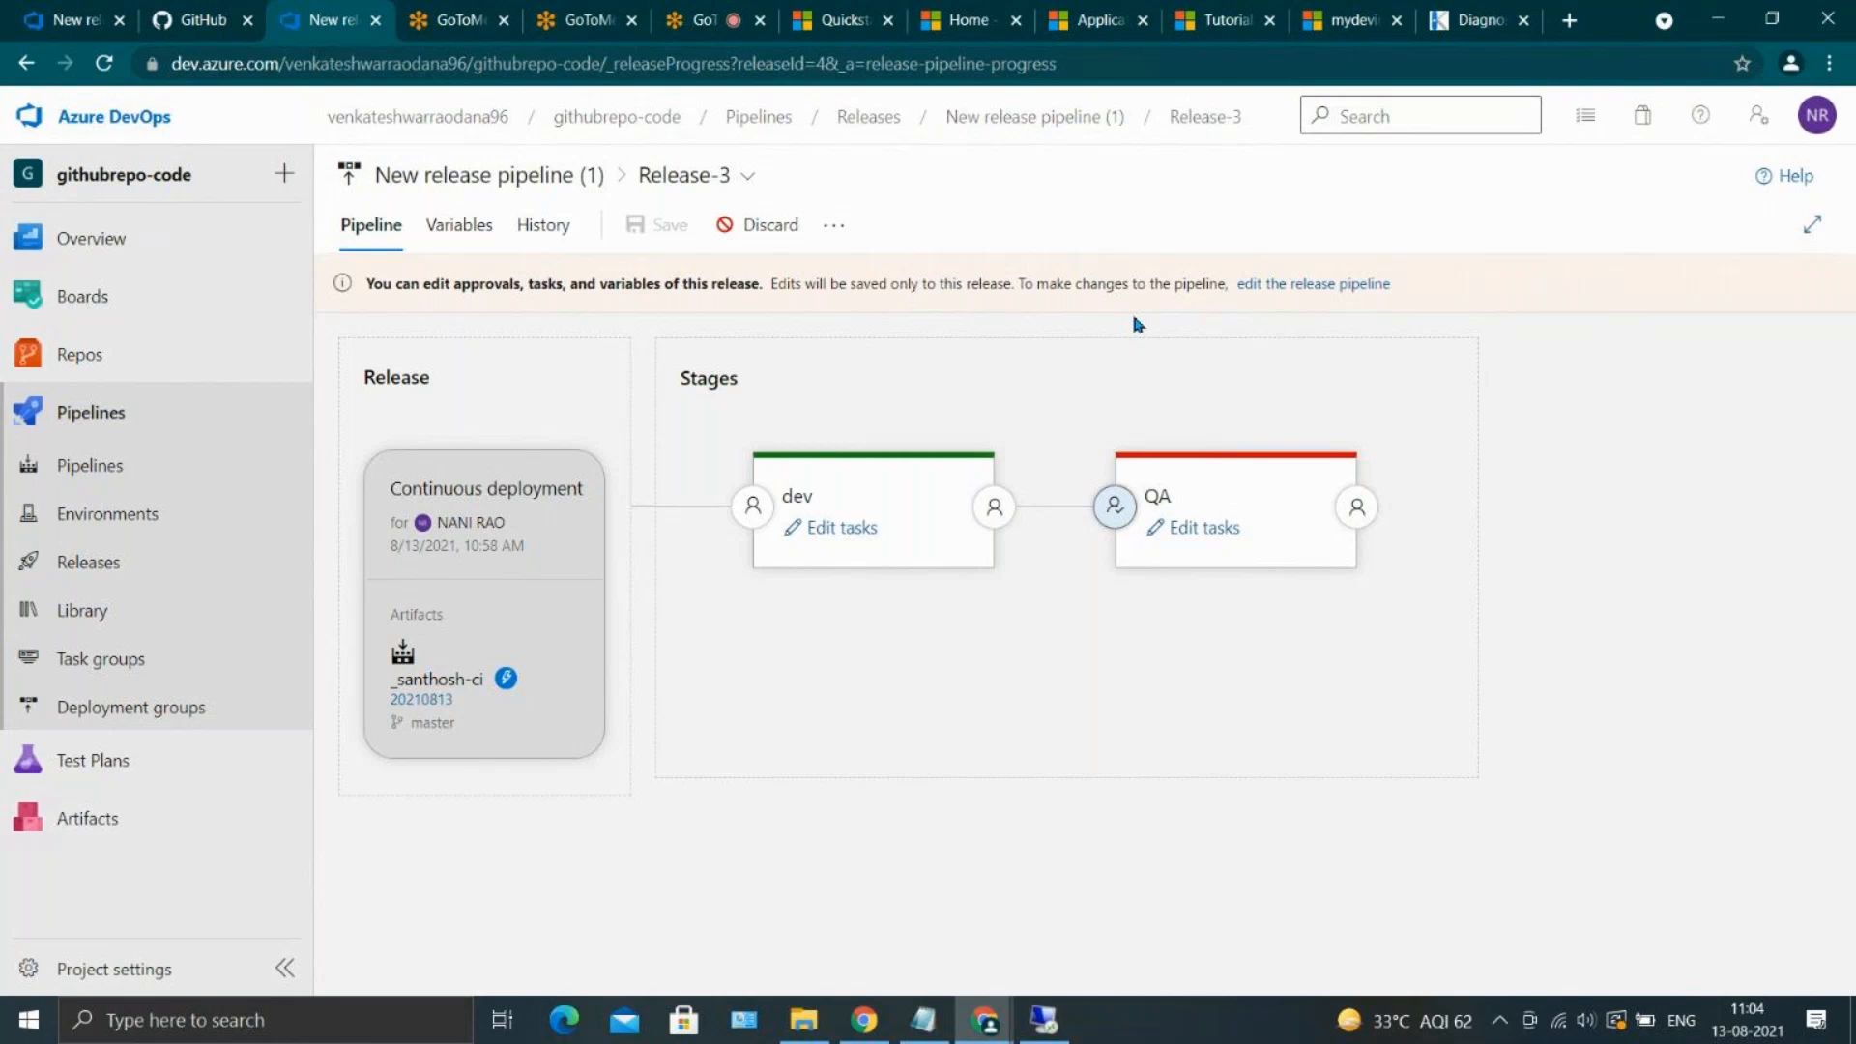
left_click(177, 558)
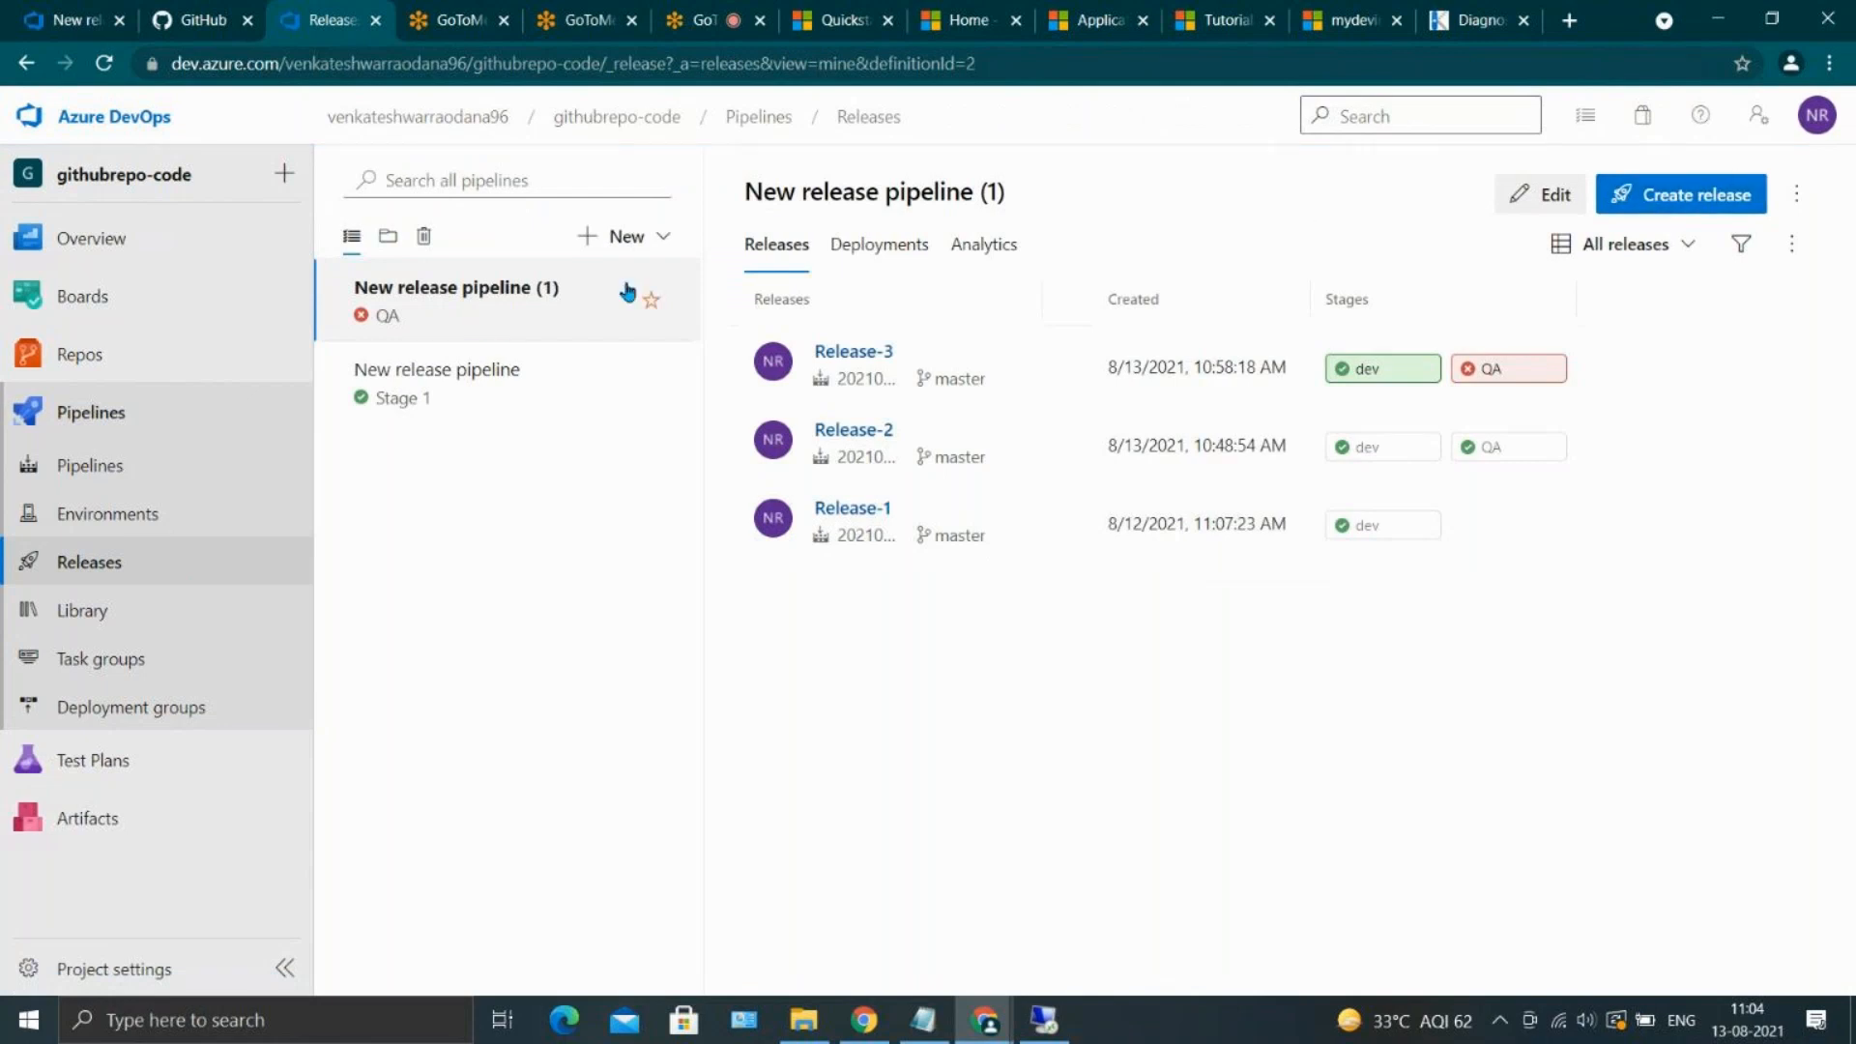
Create a new release of New release pipeline (1) with dev and QA kept automated and _santhosh-ci version 20210813
left_click(1746, 193)
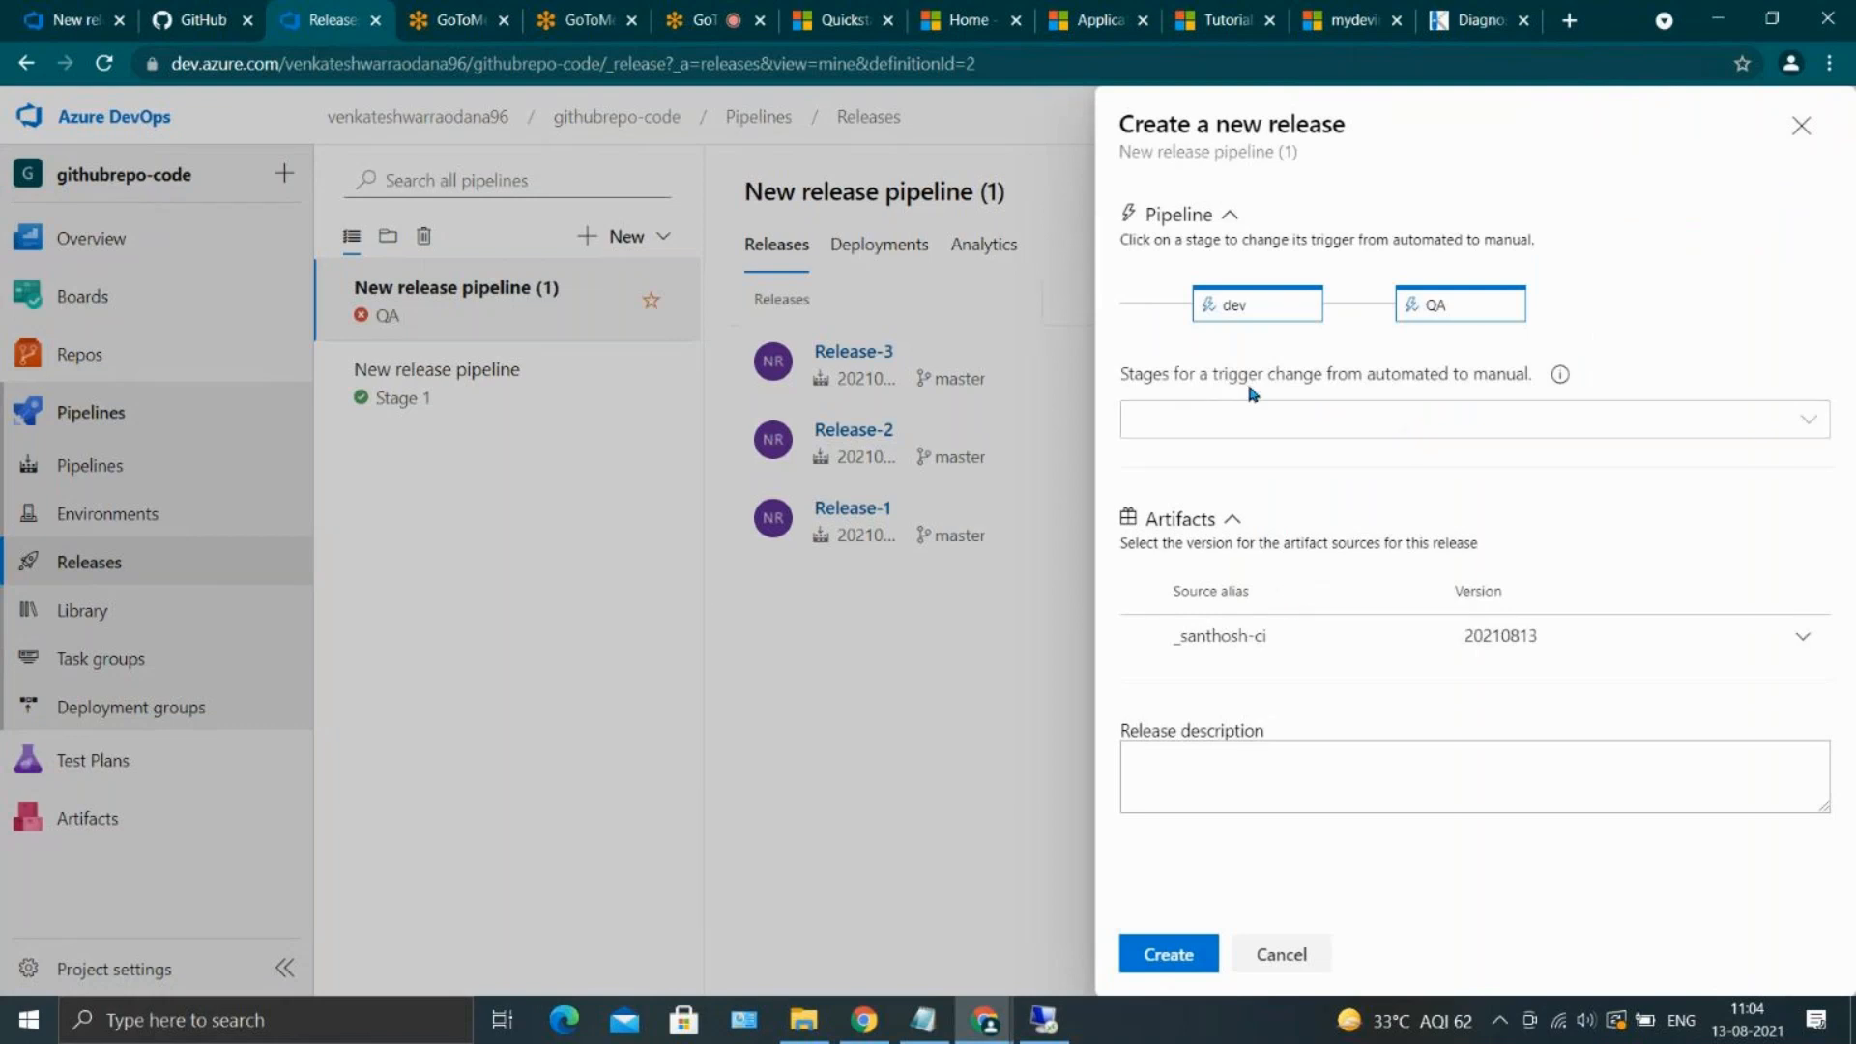
left_click(1410, 423)
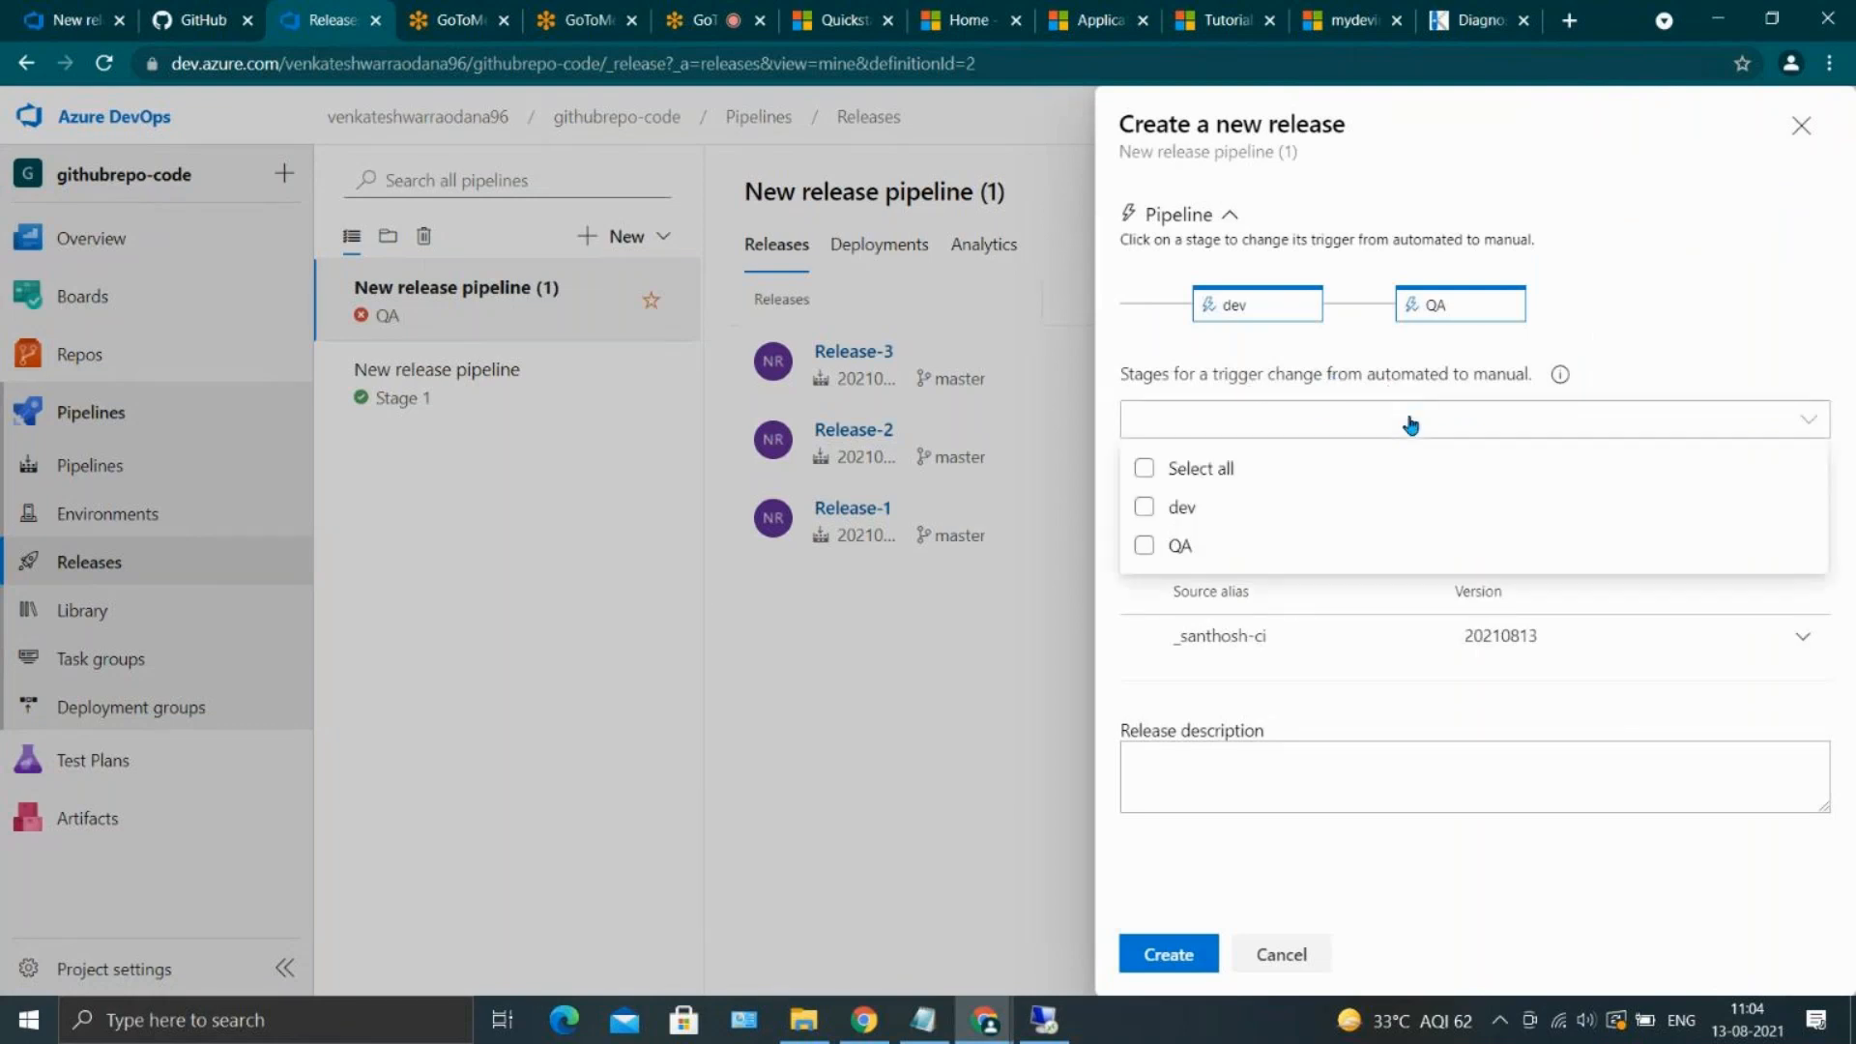
left_click(1624, 333)
left_click(1150, 954)
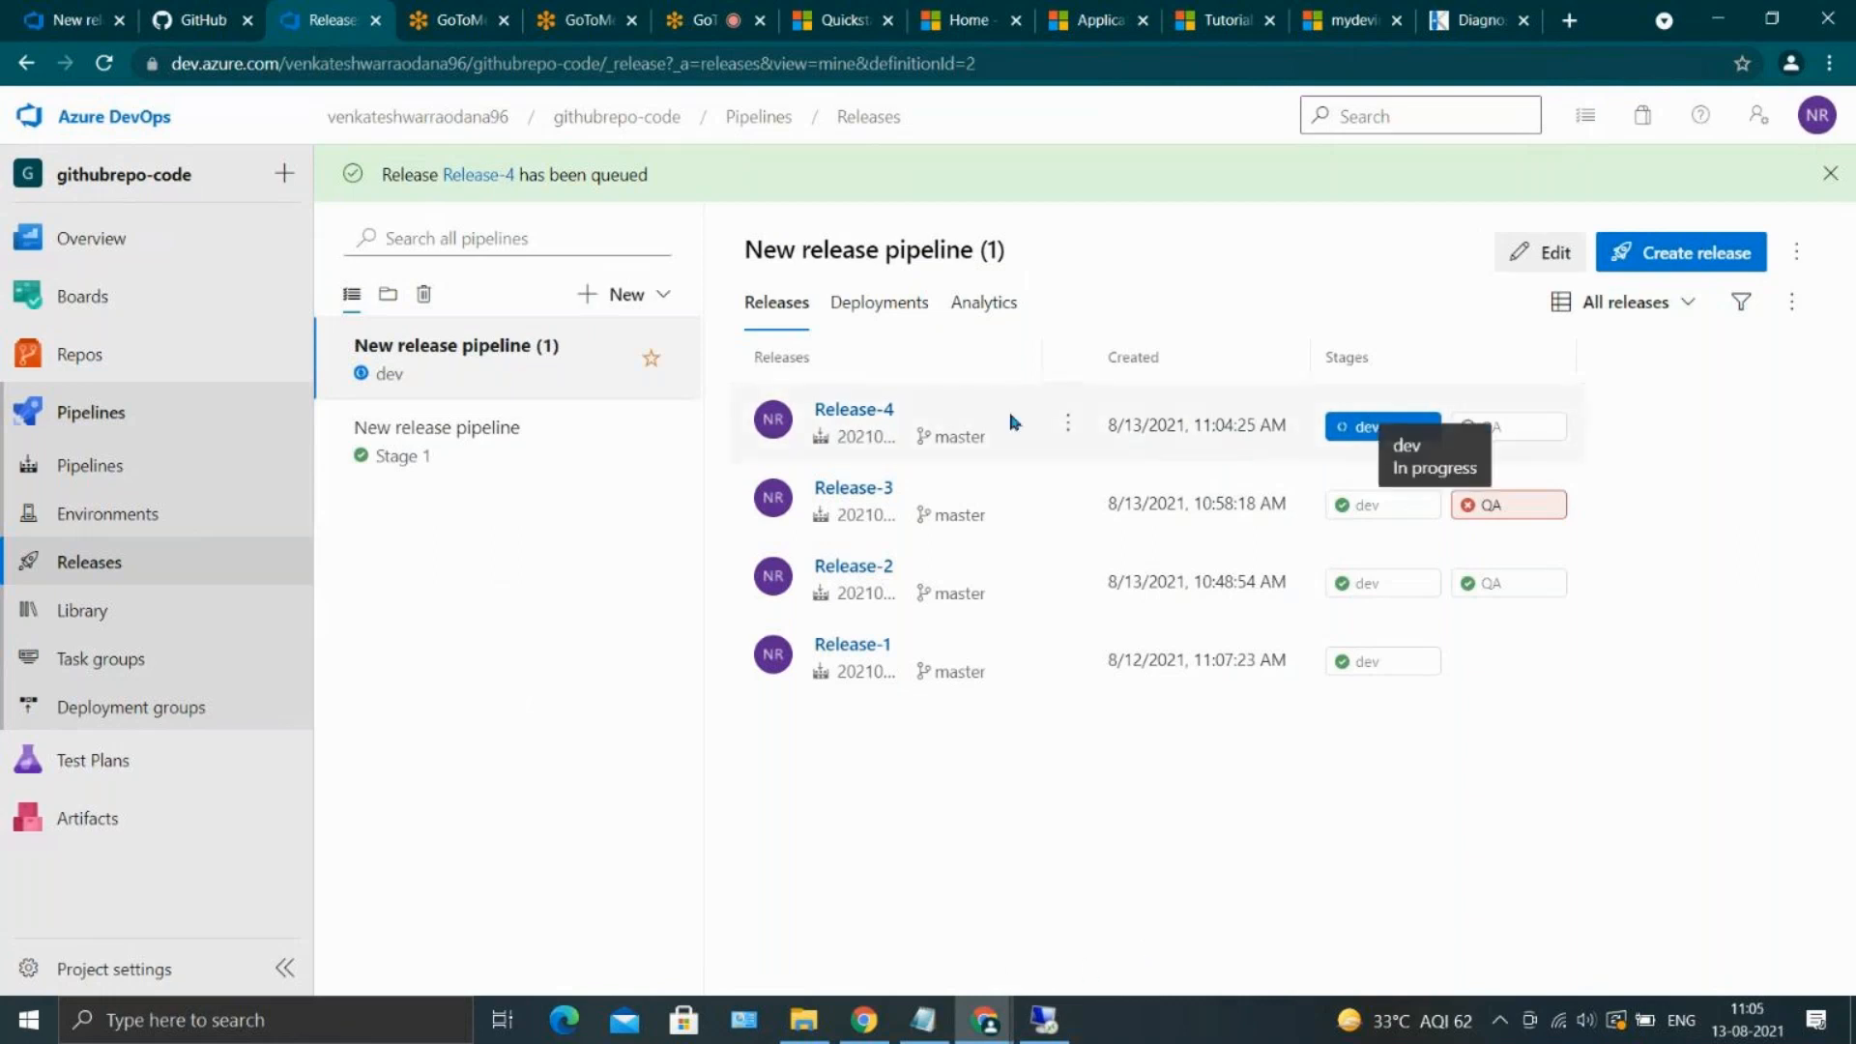
Open the newly created release, follow its dev and QA stages, and show the QA stage's deployment summary
left_click(847, 413)
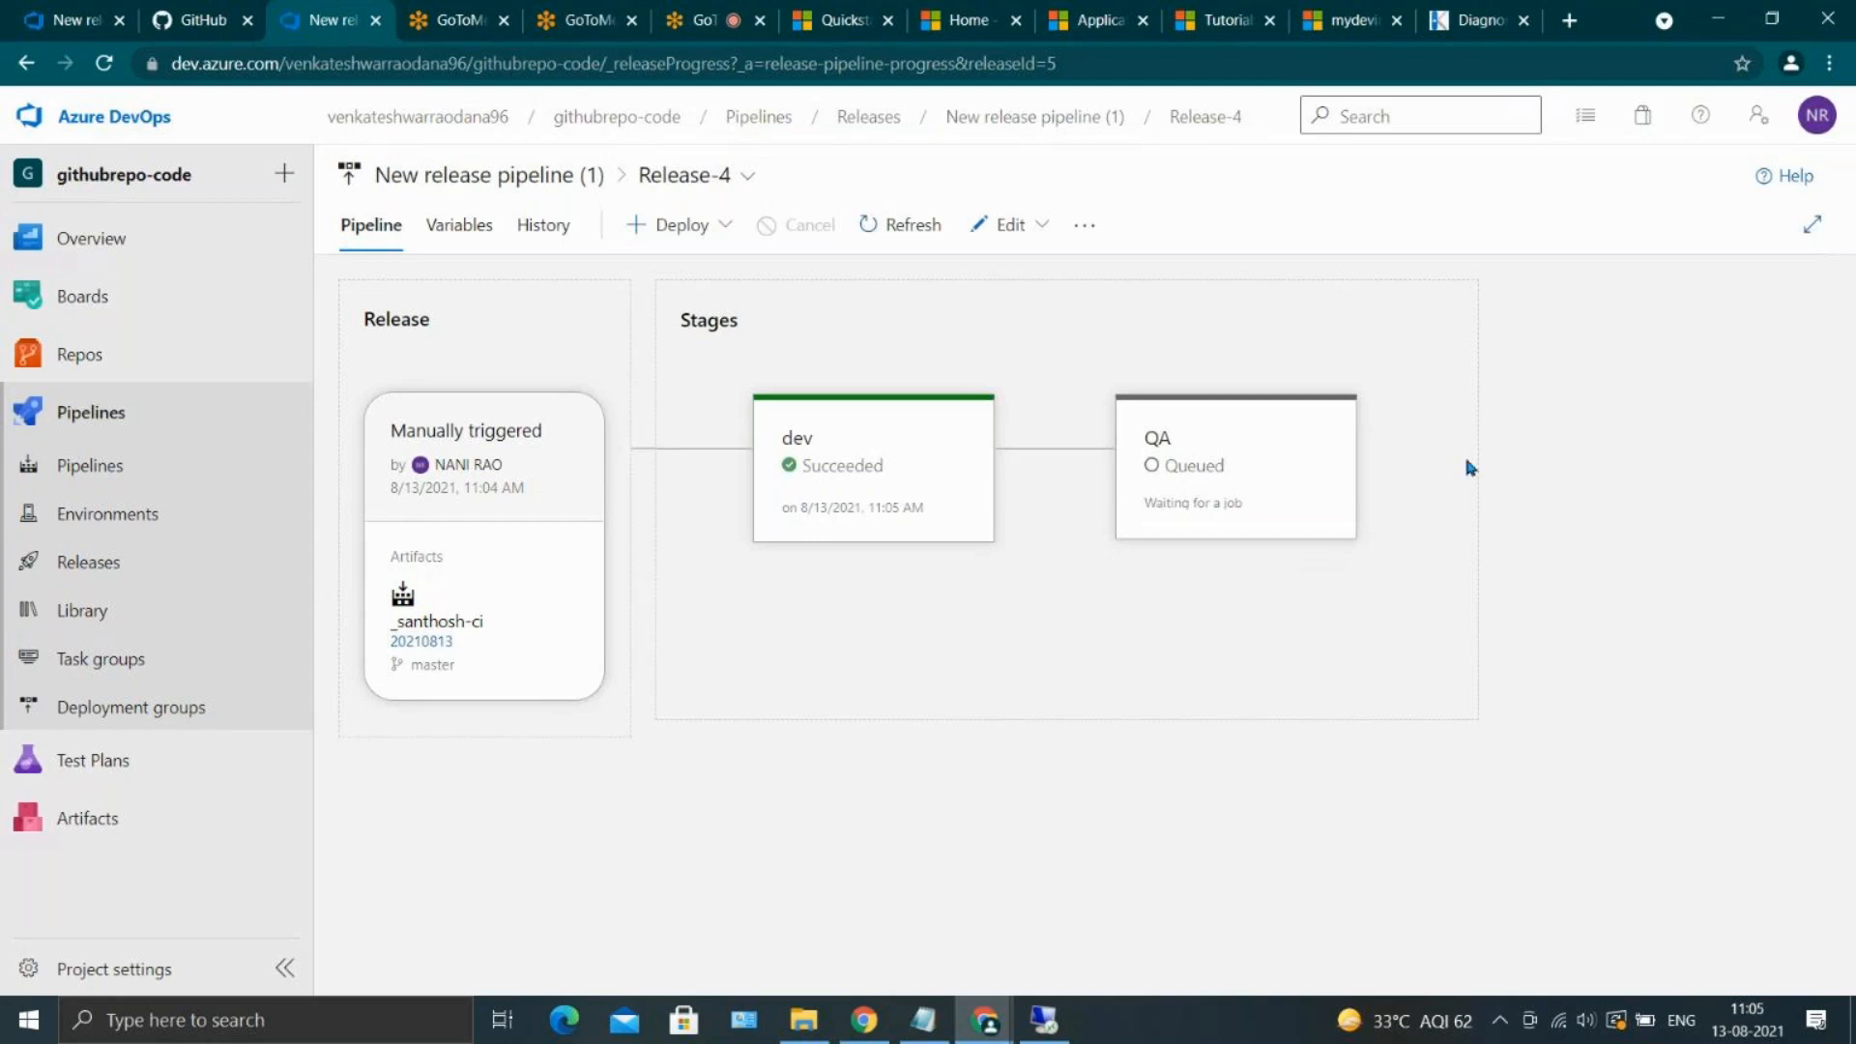
mouse_move(1210, 435)
left_click(1263, 465)
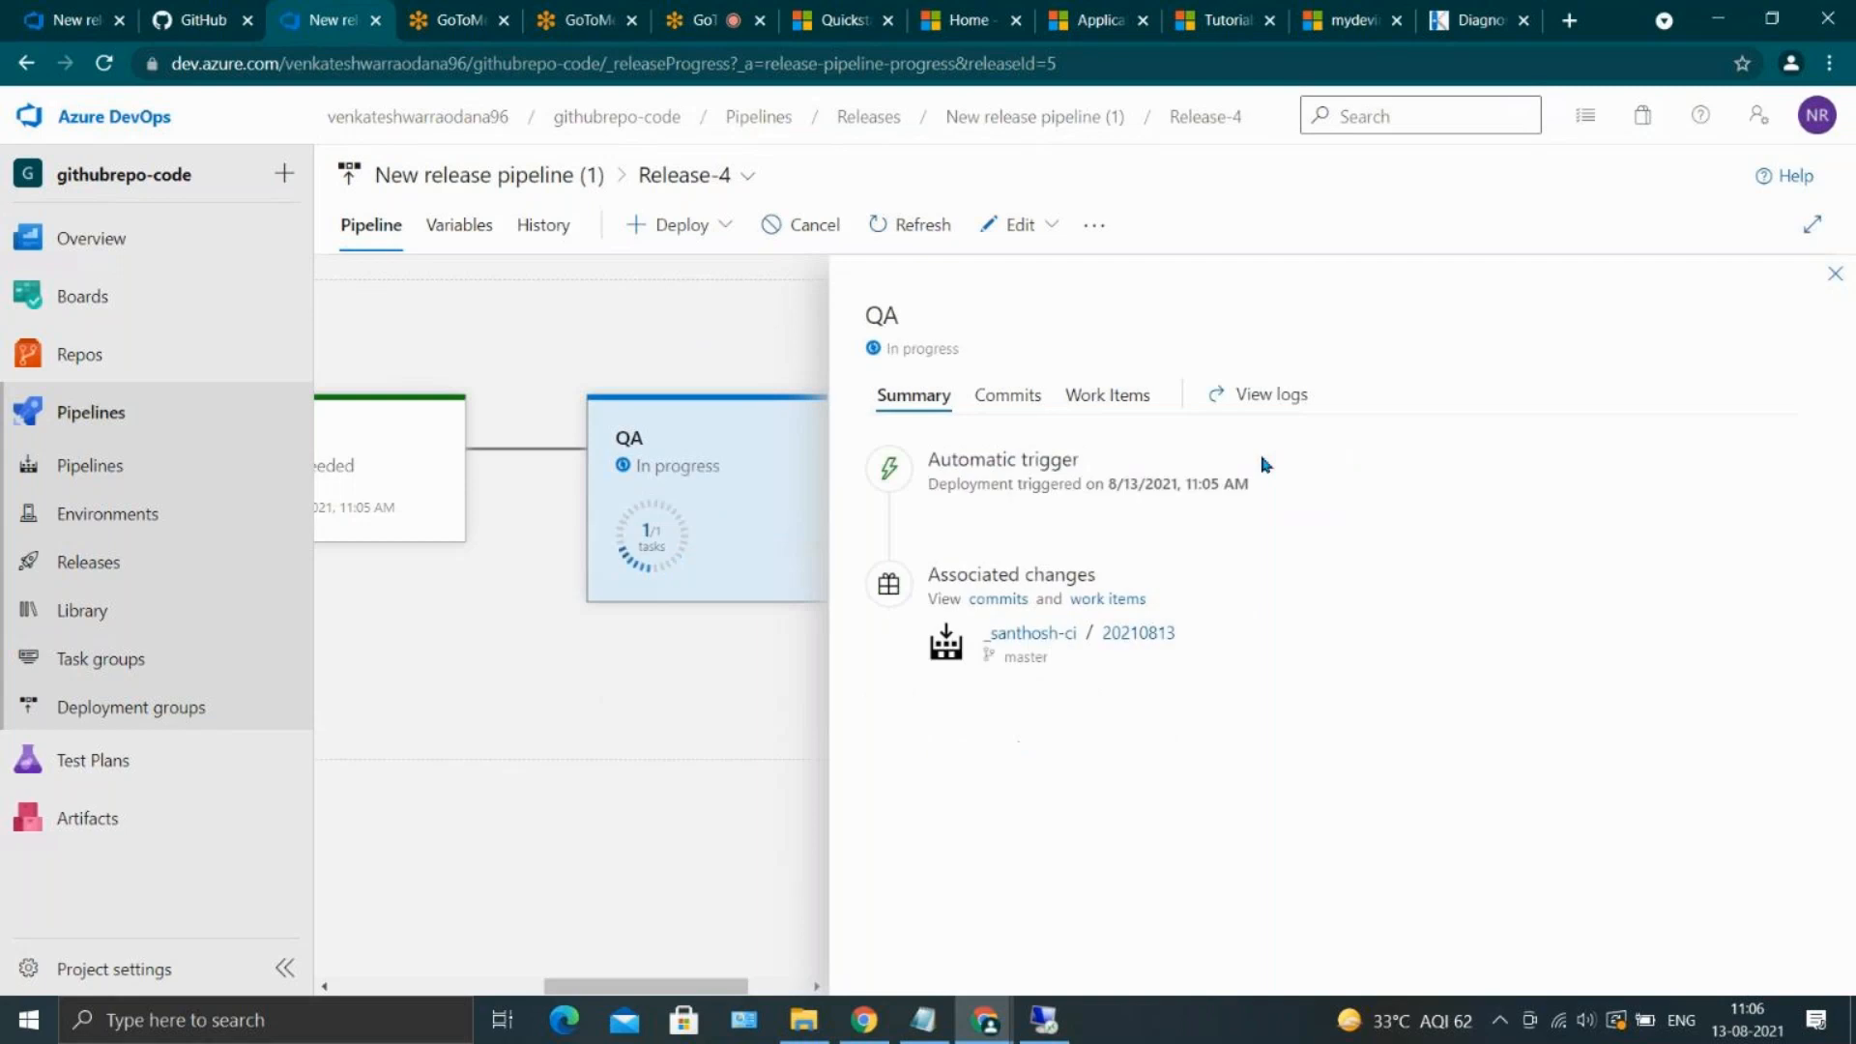
mouse_move(709, 474)
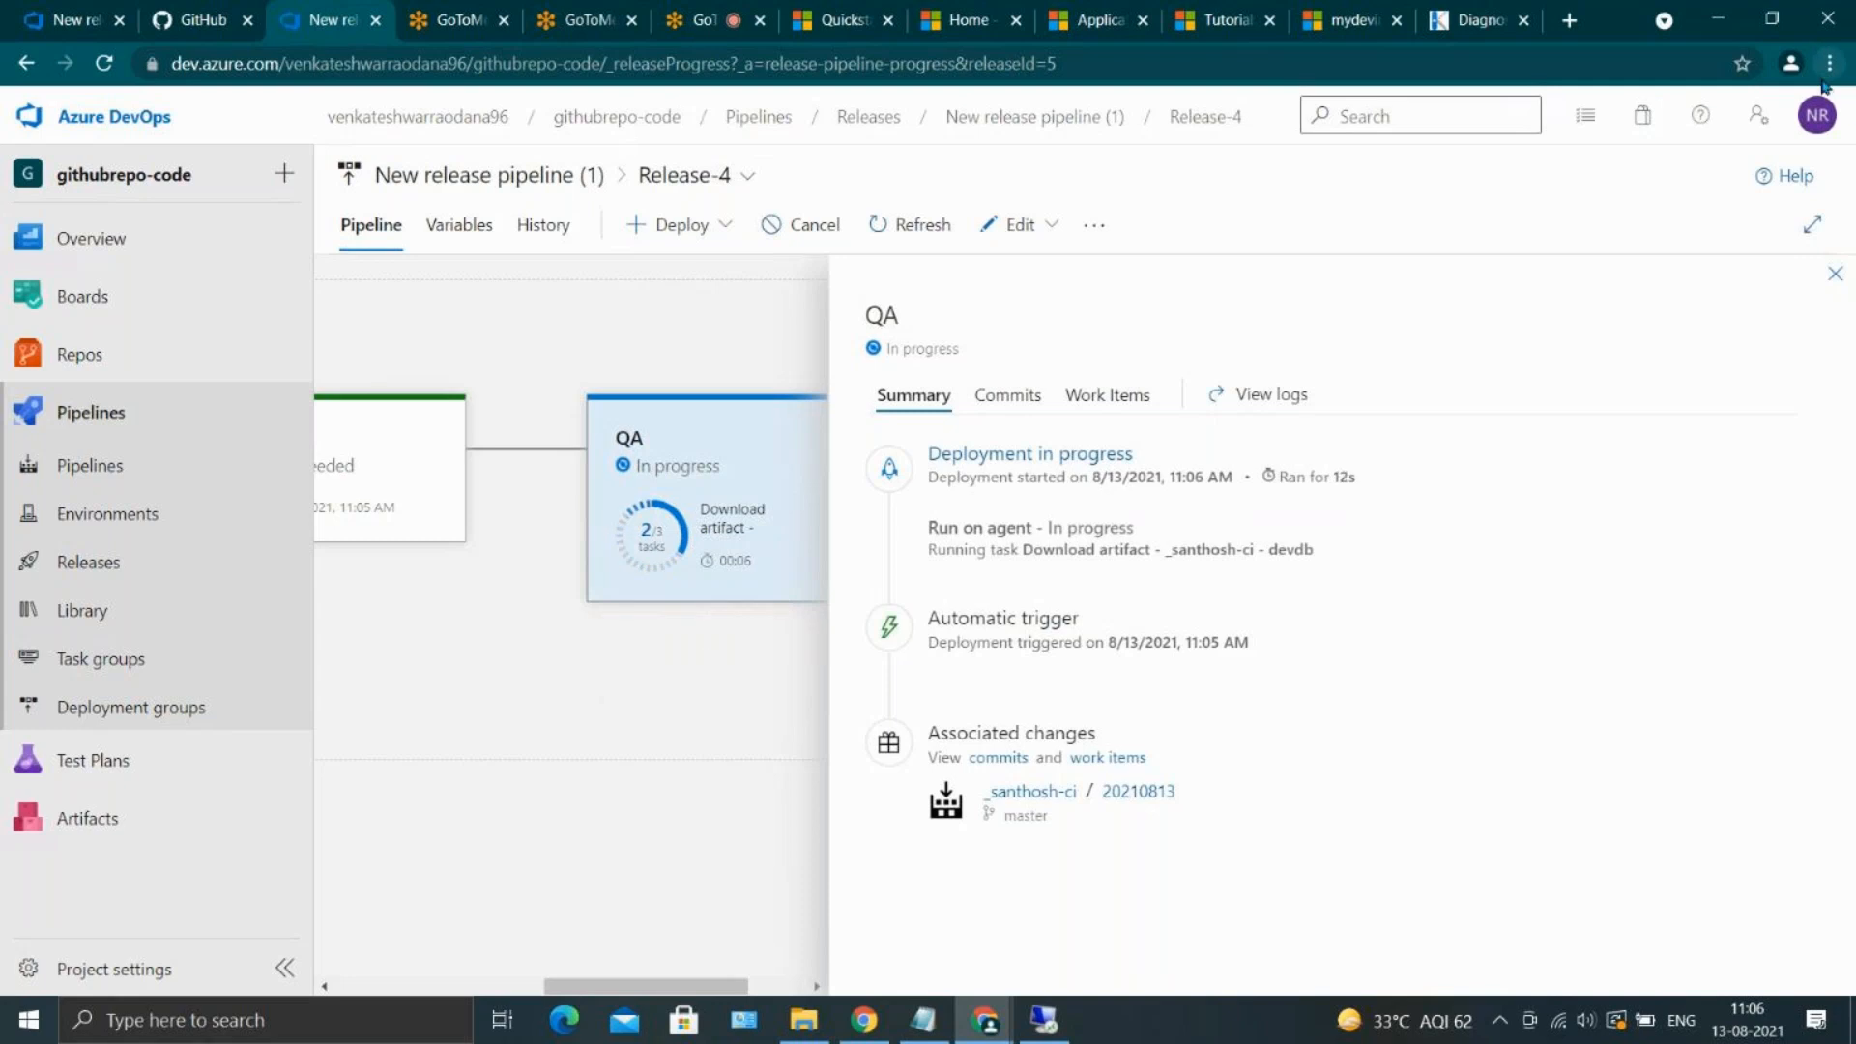
left_click(1817, 115)
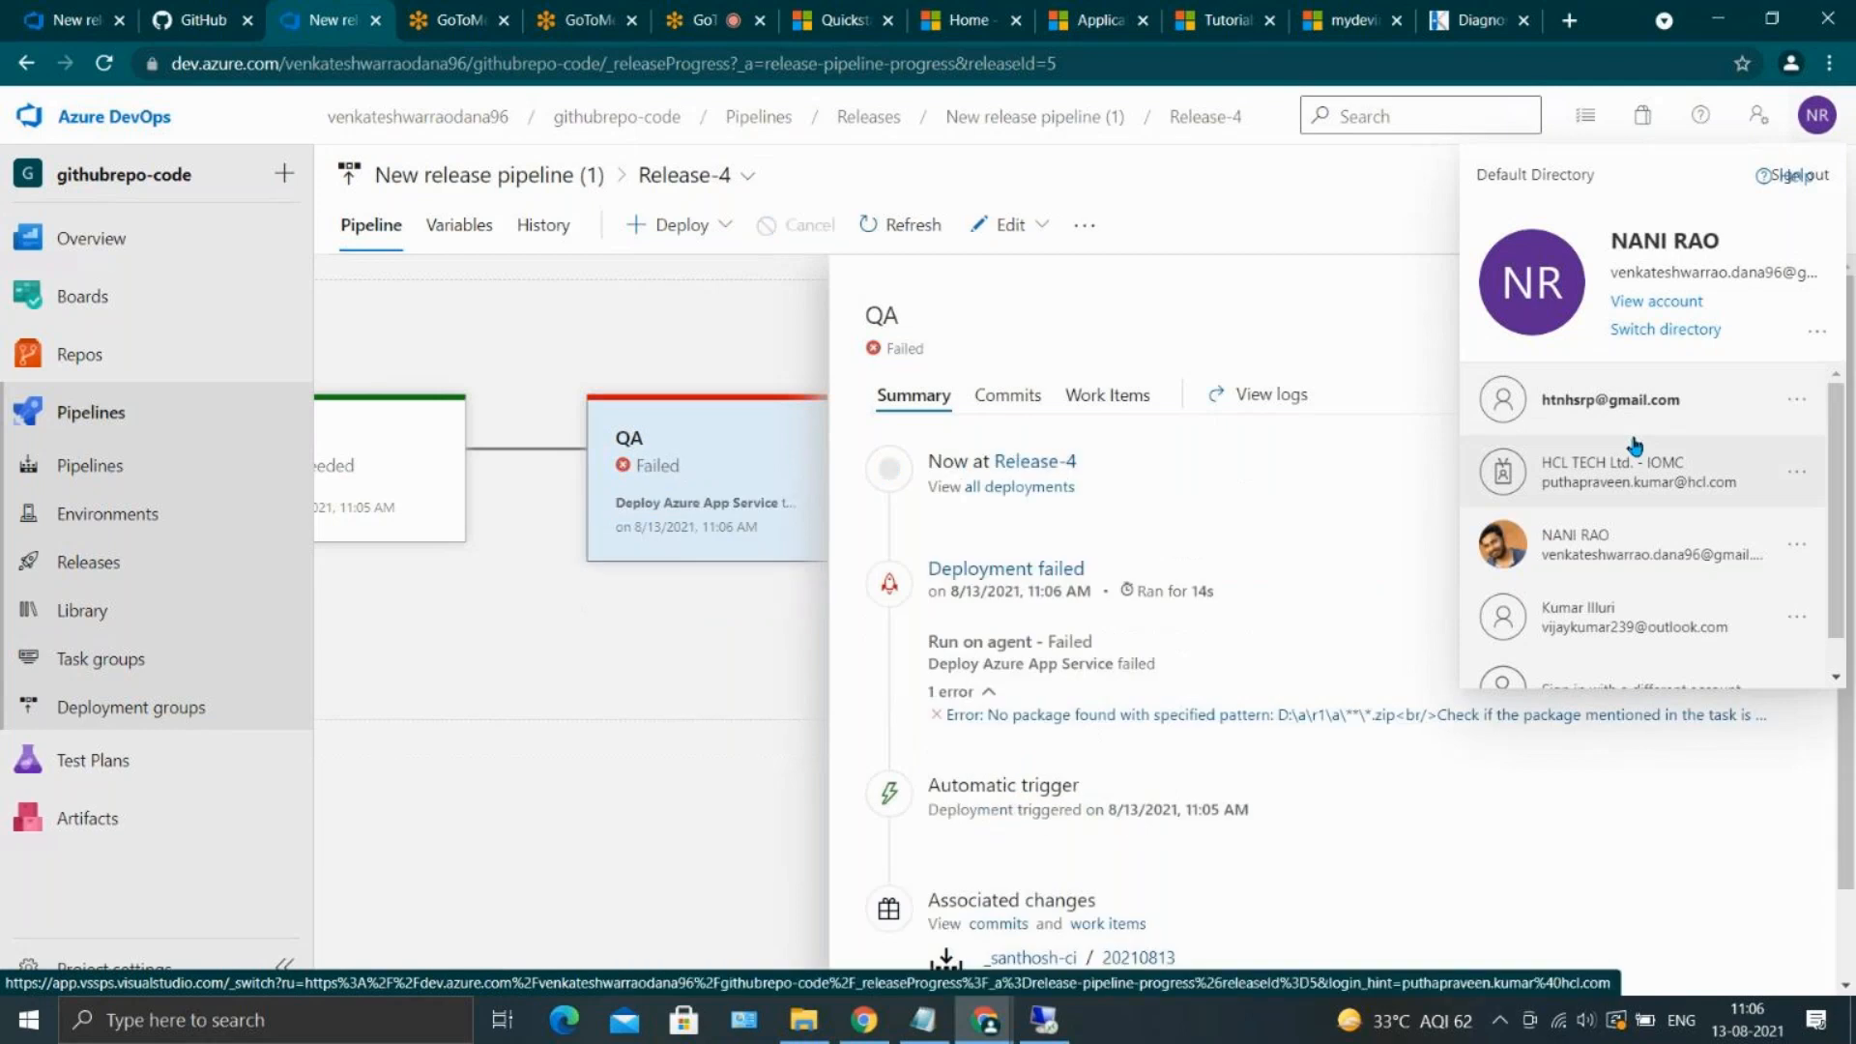
left_click(564, 676)
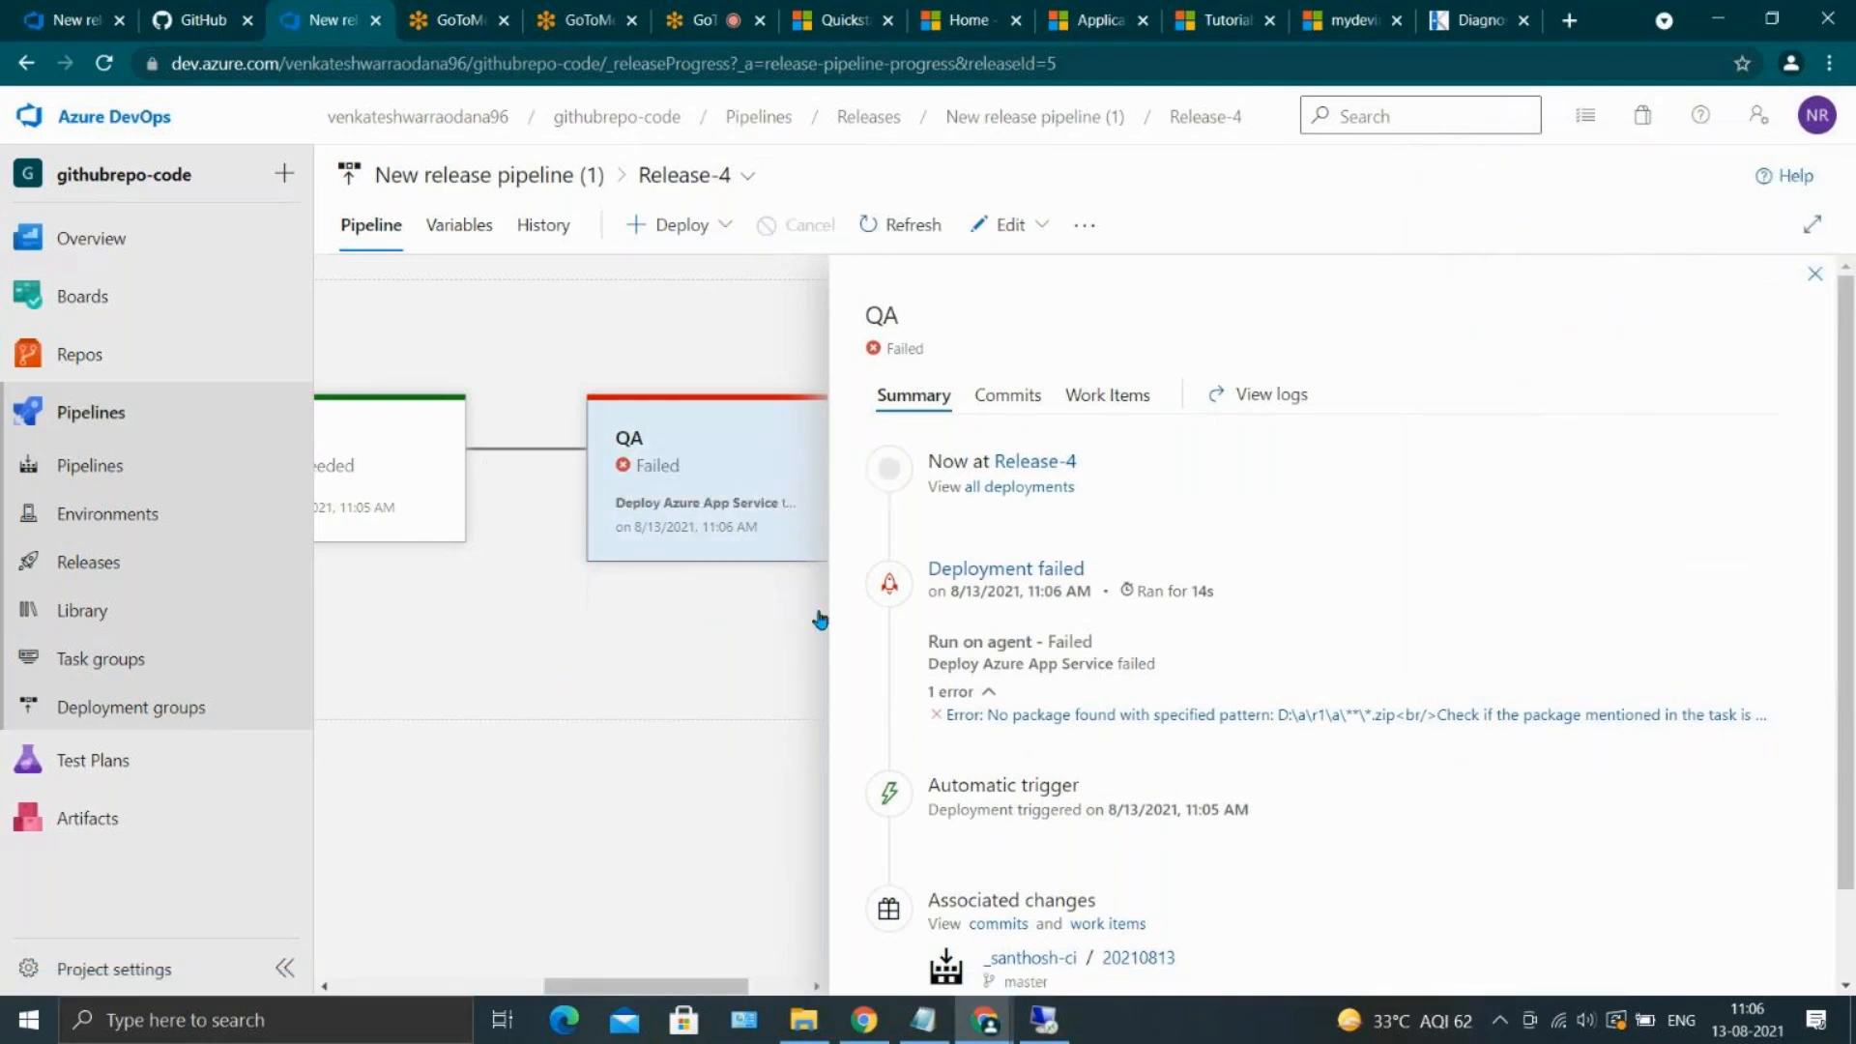
Examine the QA stage's logs in Release-4 for the Deploy Azure App Service error, and close the detailed task log
left_click(1816, 274)
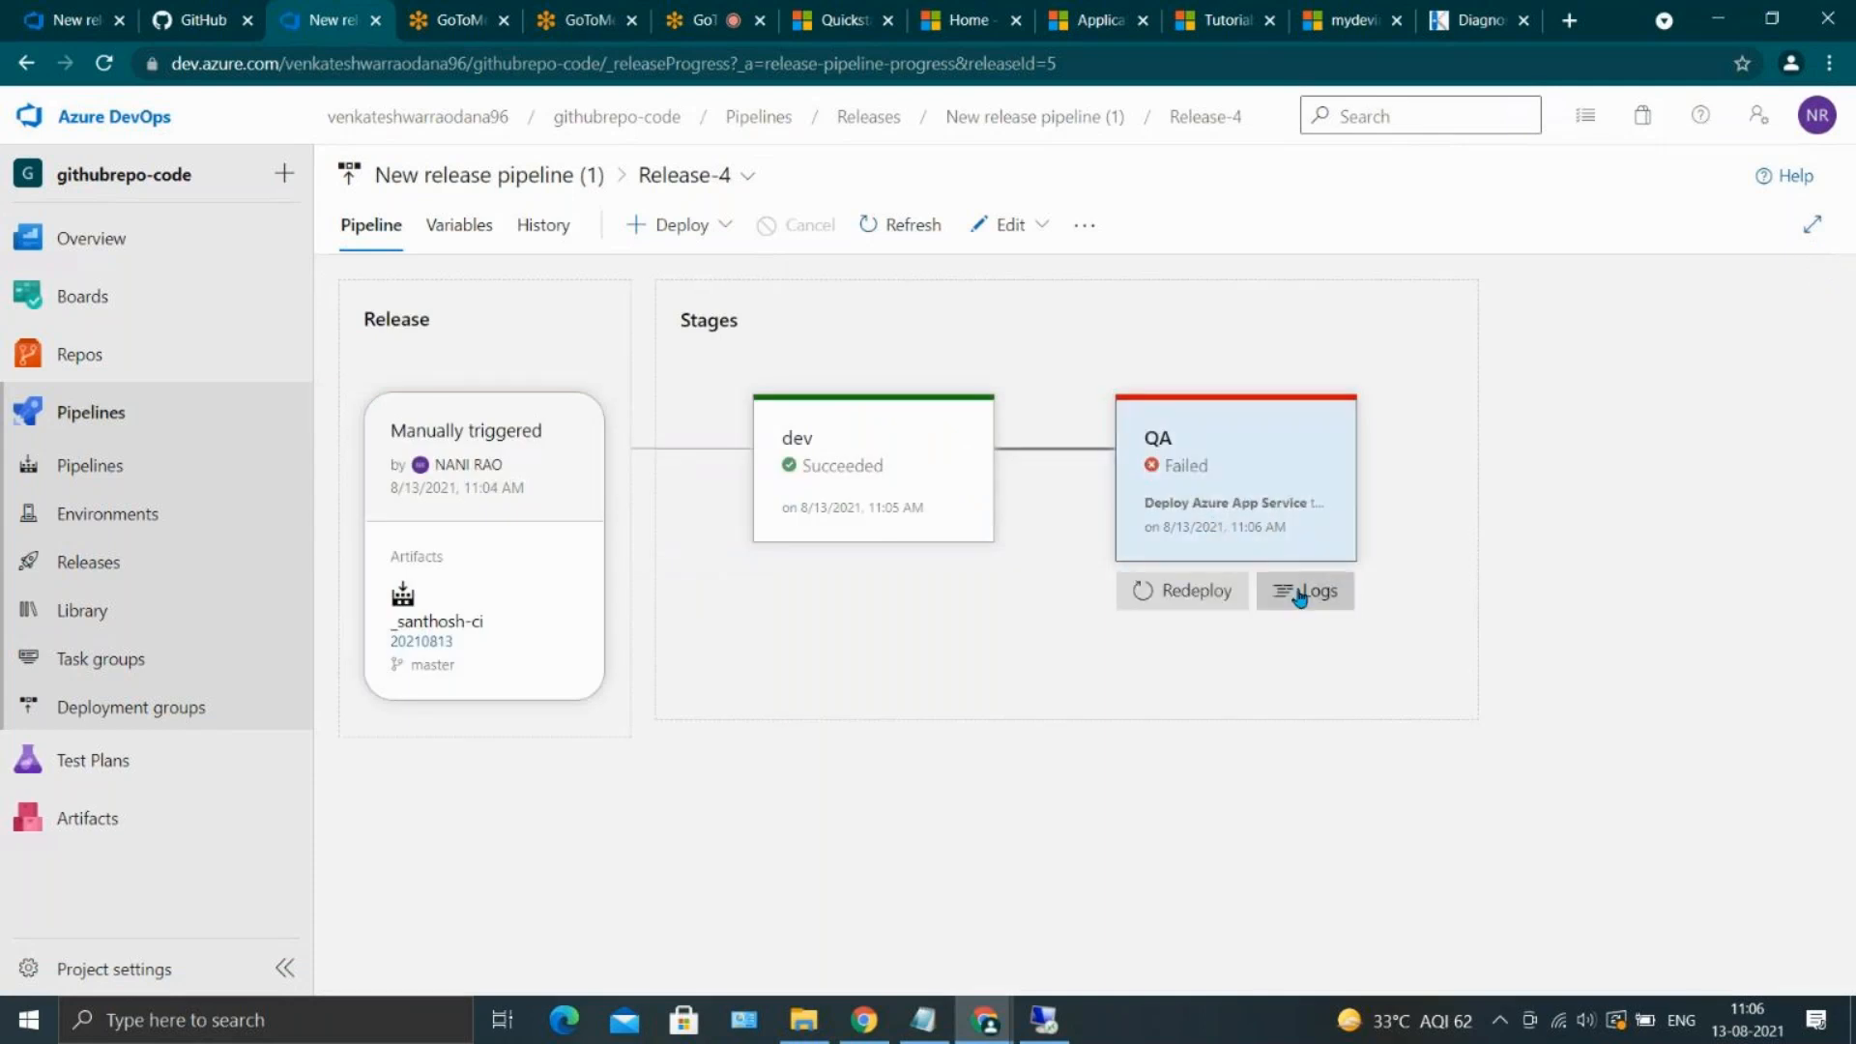
left_click(1300, 595)
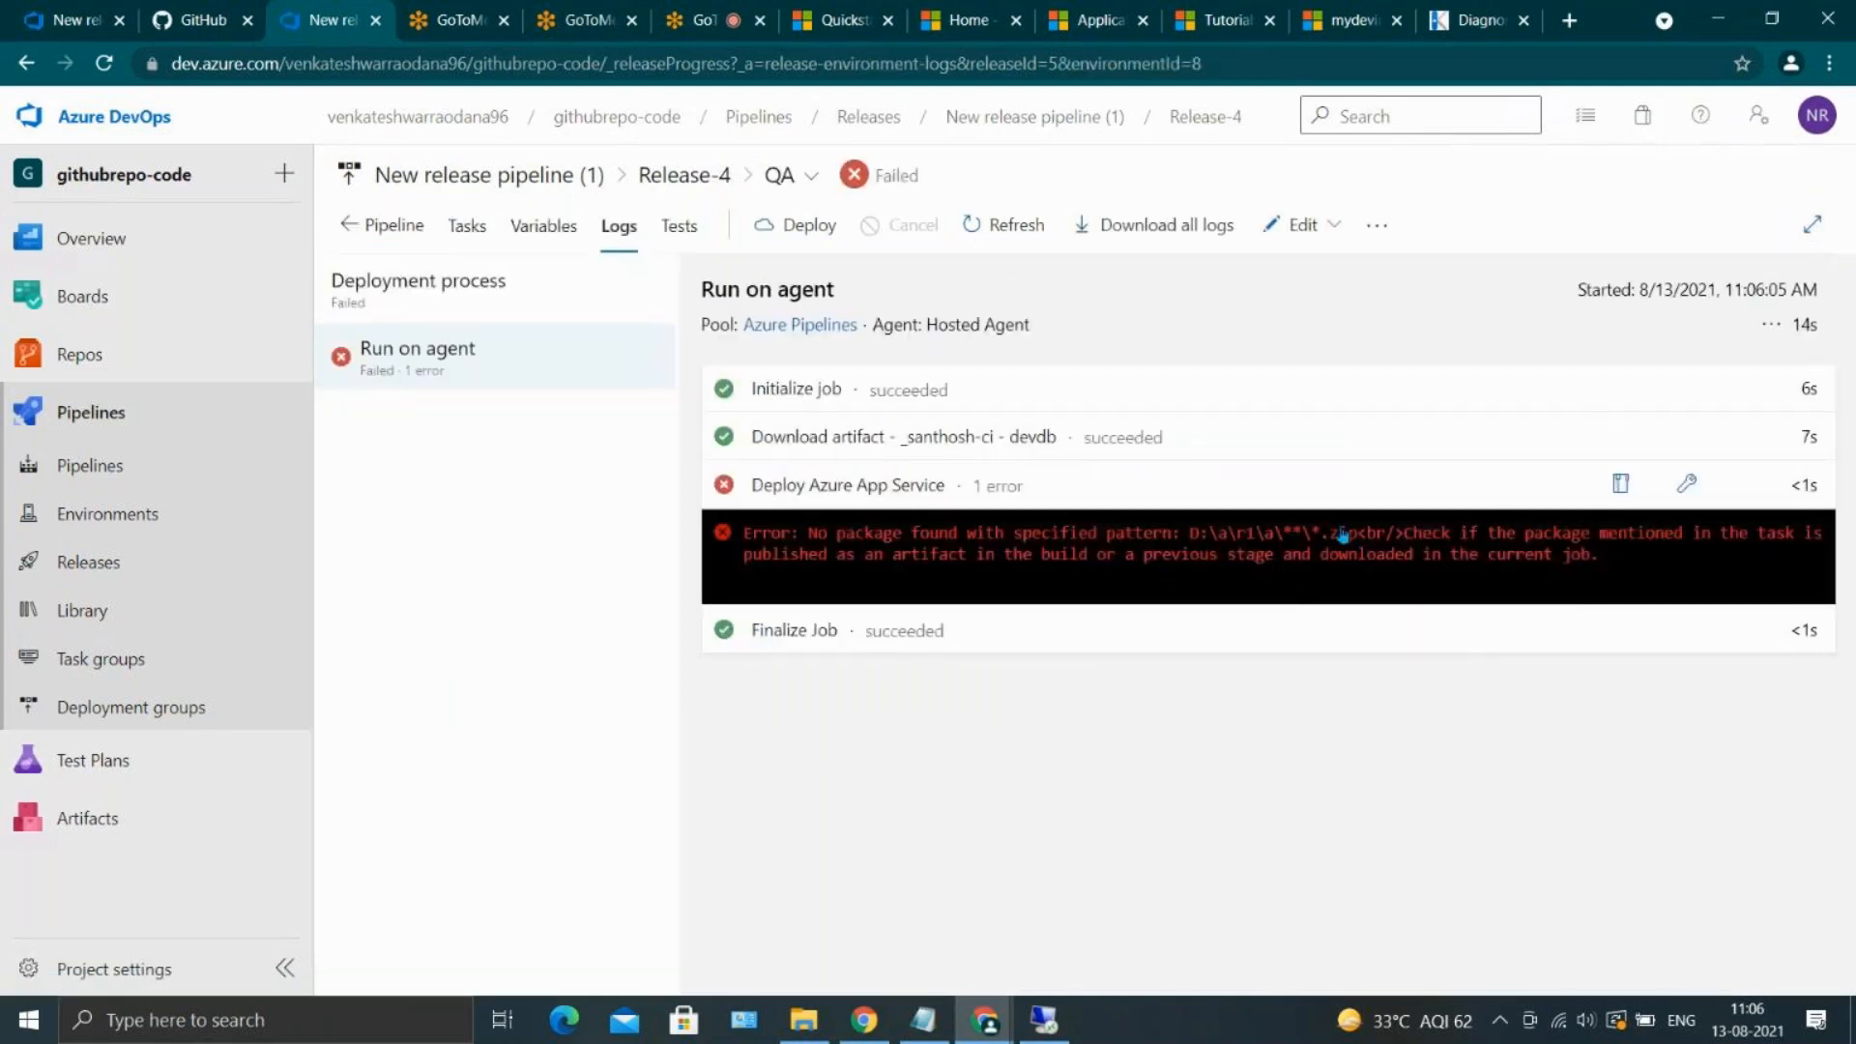
left_click_drag(1341, 541, 1251, 530)
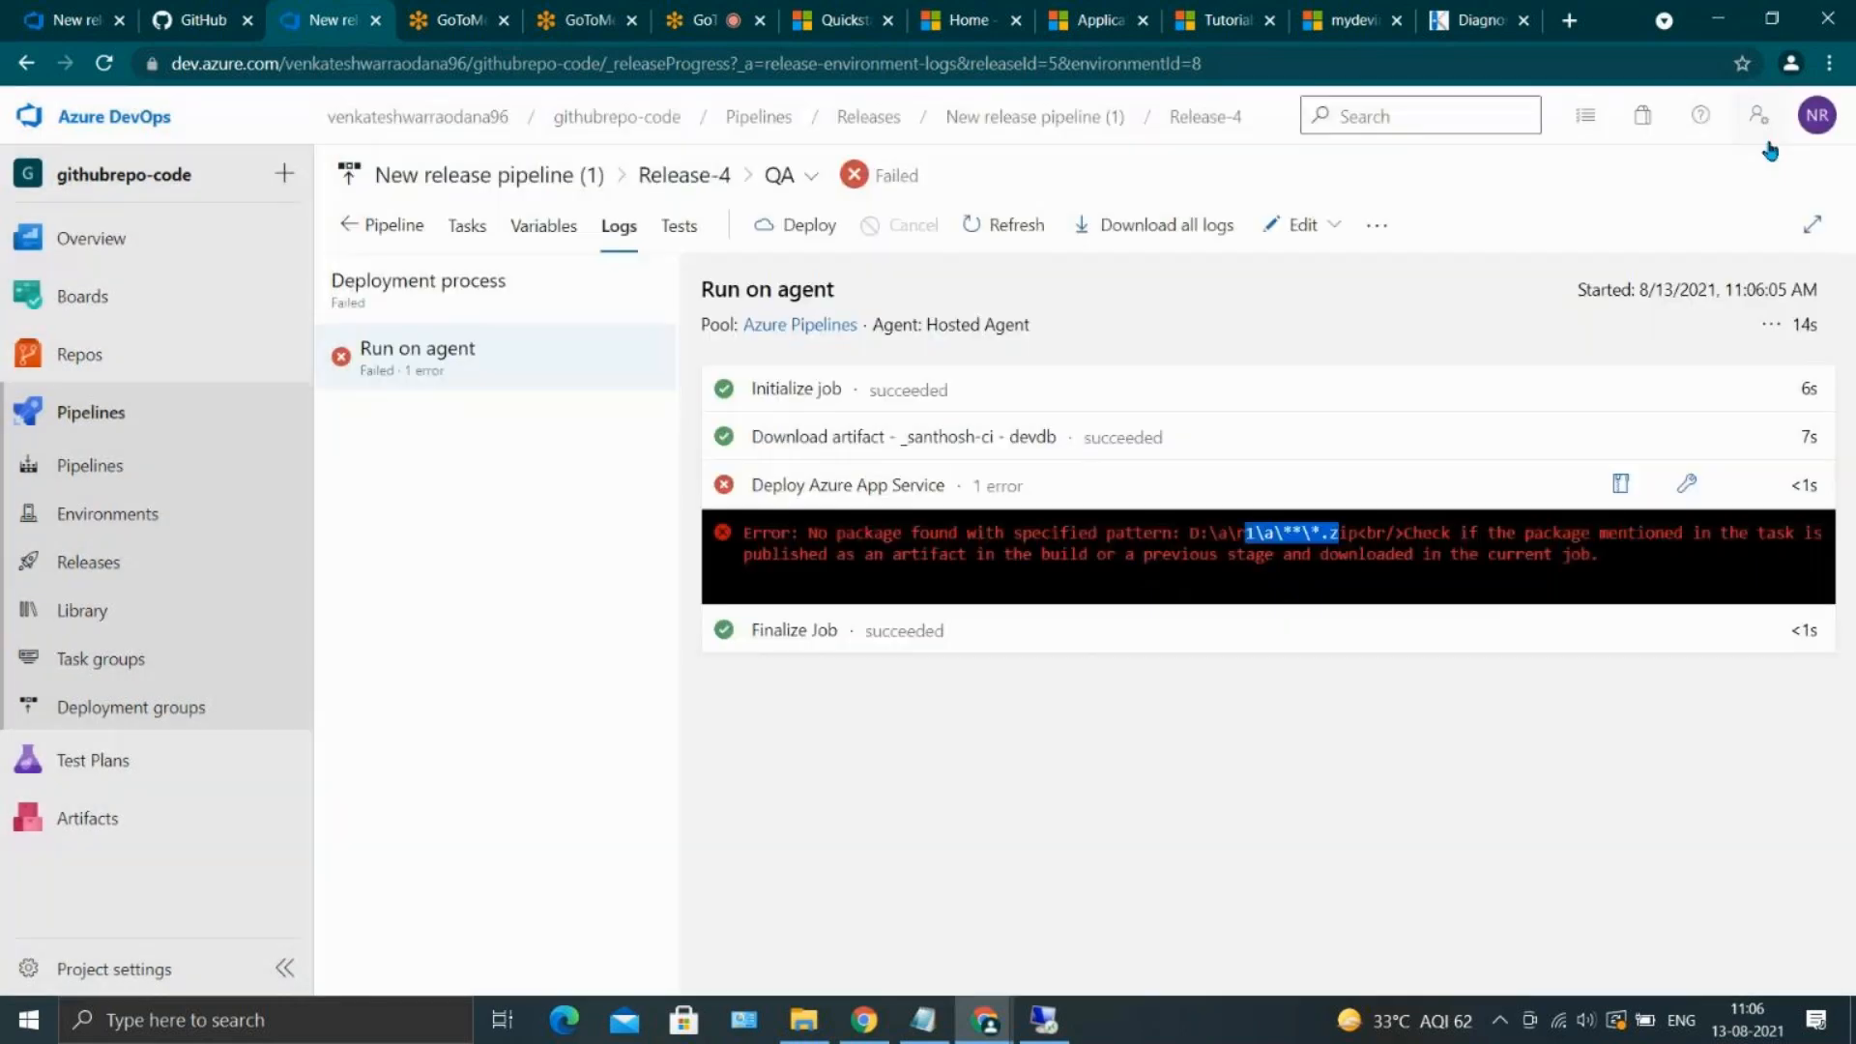
left_click(1782, 155)
Edit Release-4, set the package or folder of QA's Deploy Azure App Service task to $(System.DefaultWorkingDirectory)/, and save the release
left_click(1300, 225)
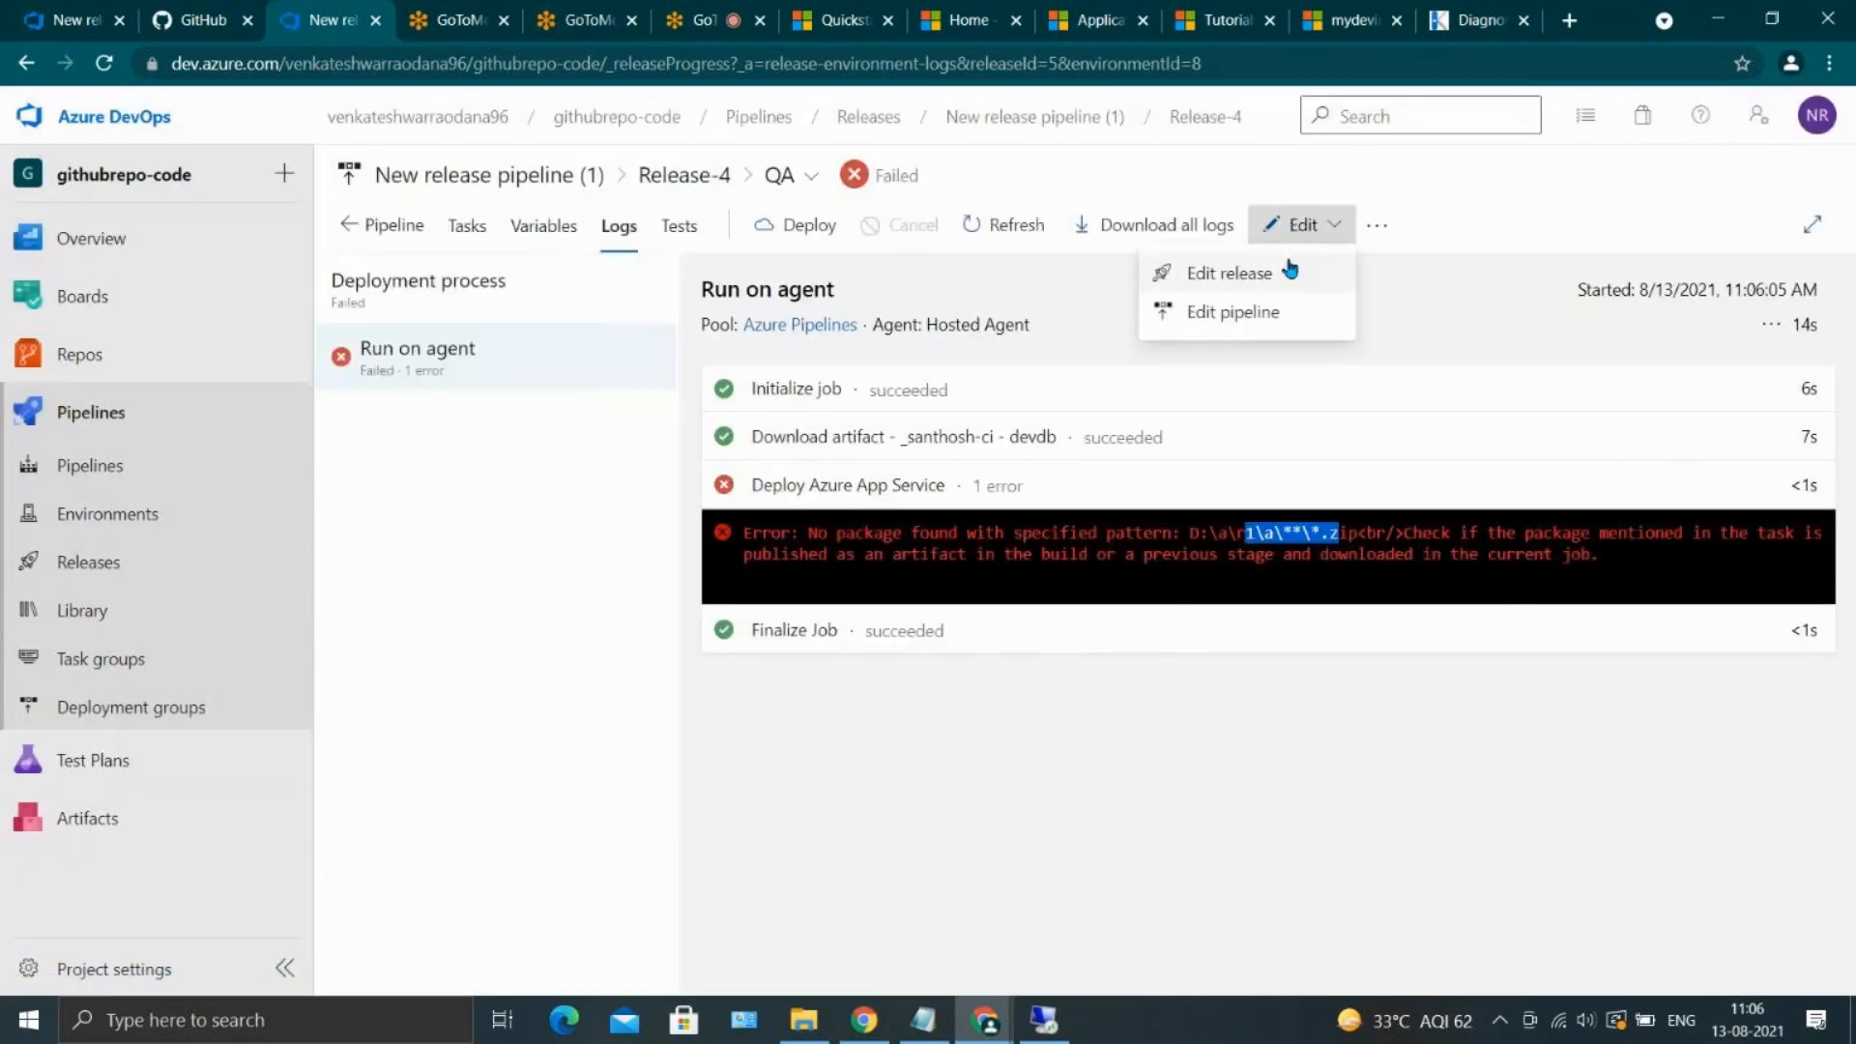
left_click(1291, 267)
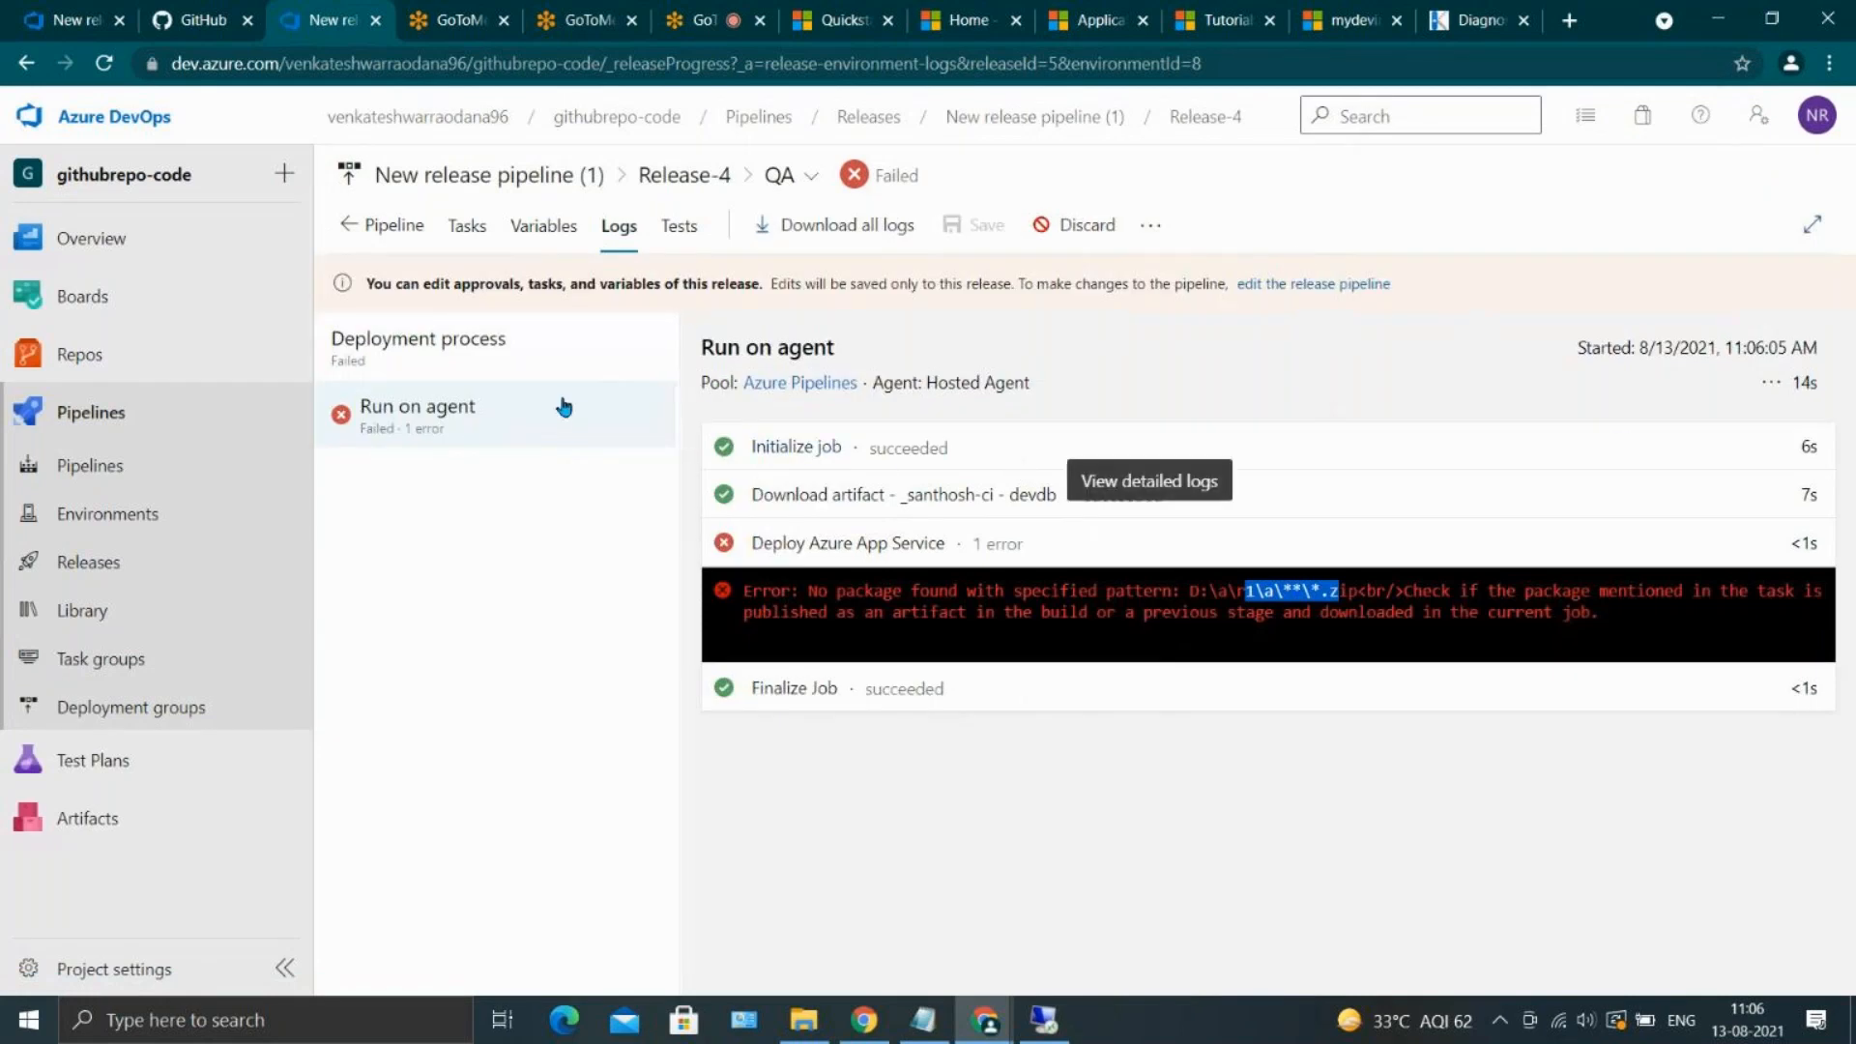
left_click(503, 229)
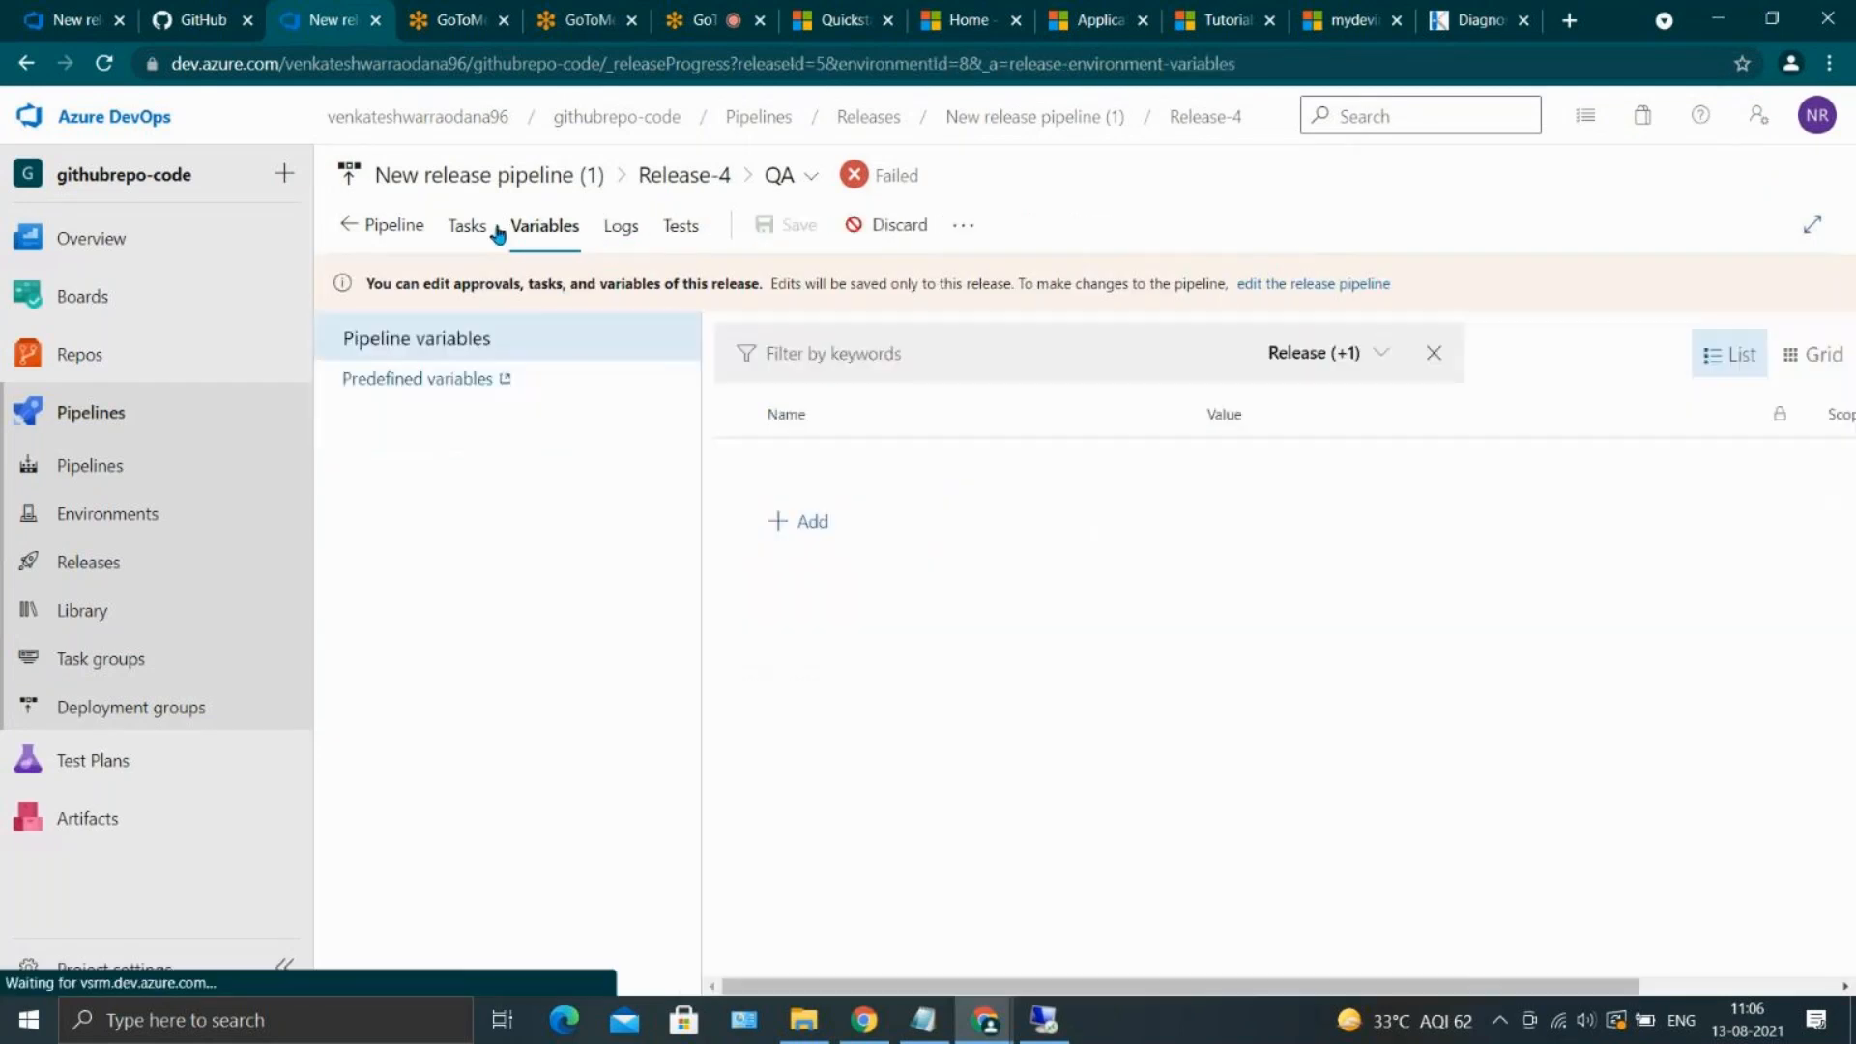
left_click(485, 229)
left_click(542, 499)
scroll(1460, 760, "down", 3)
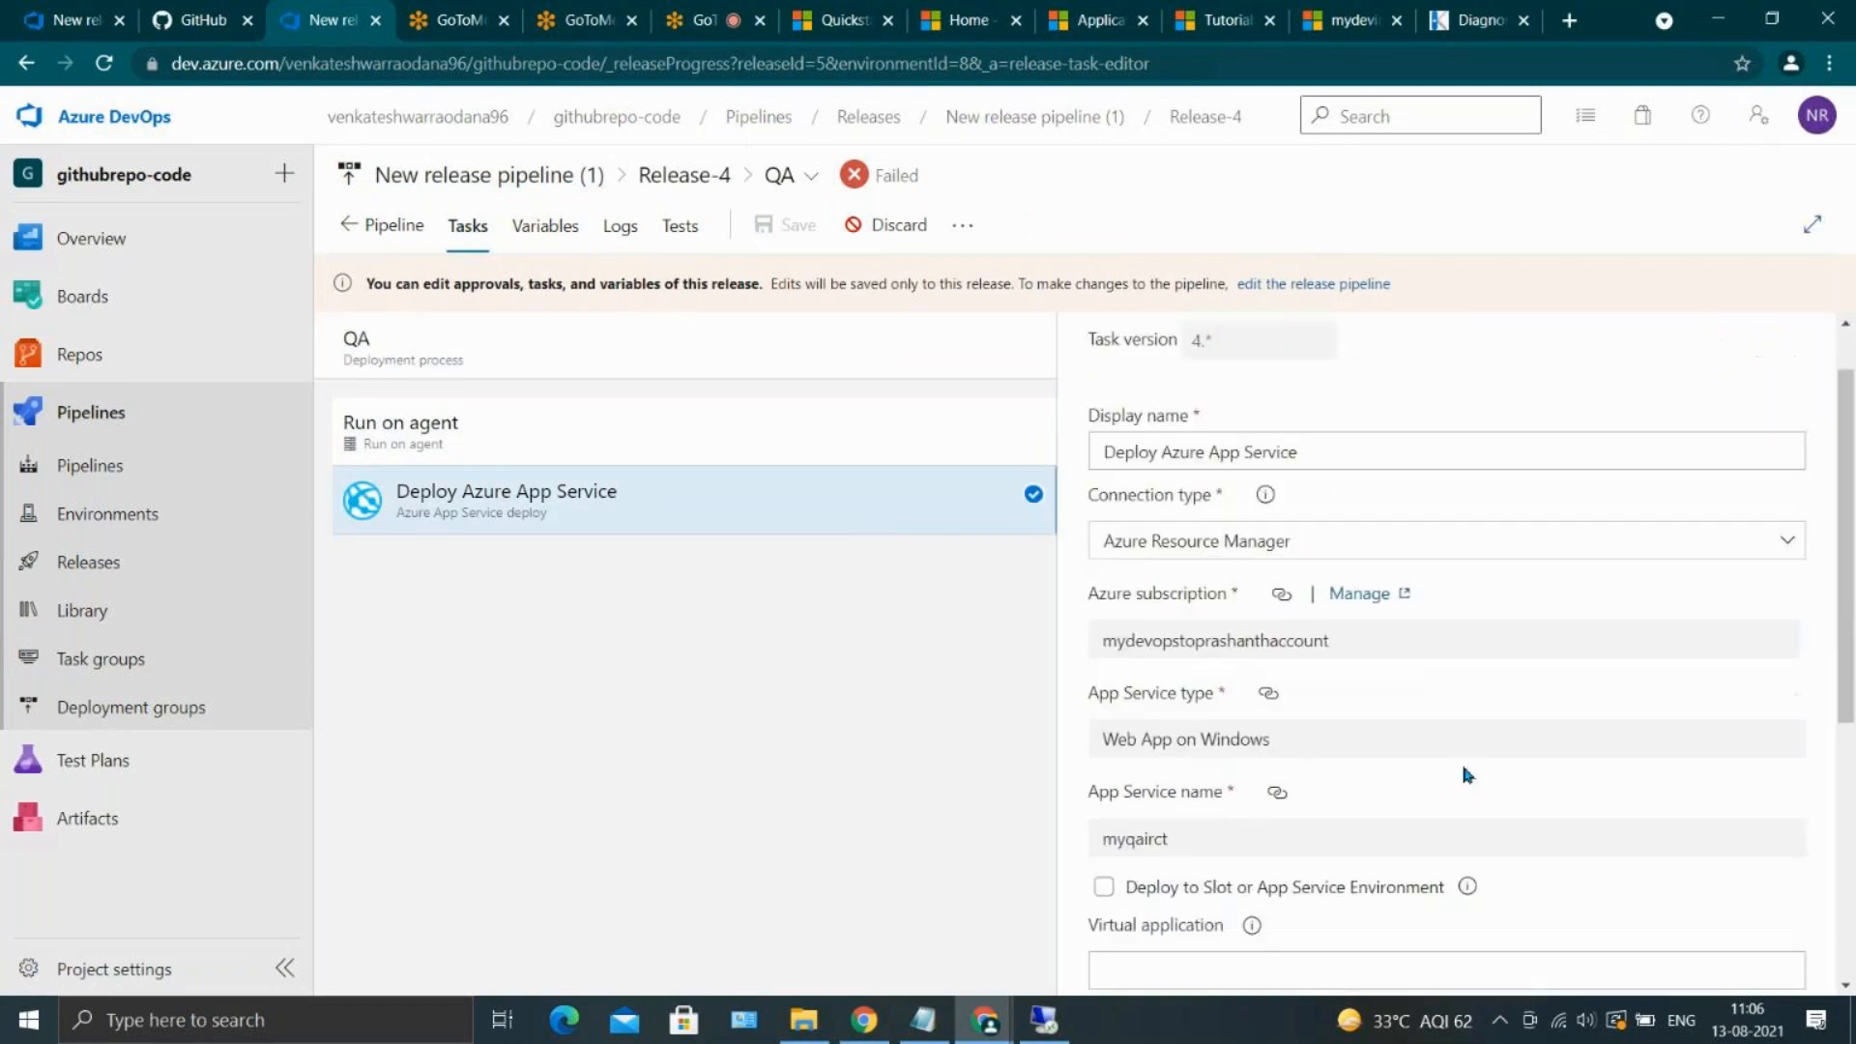
left_click(1437, 811)
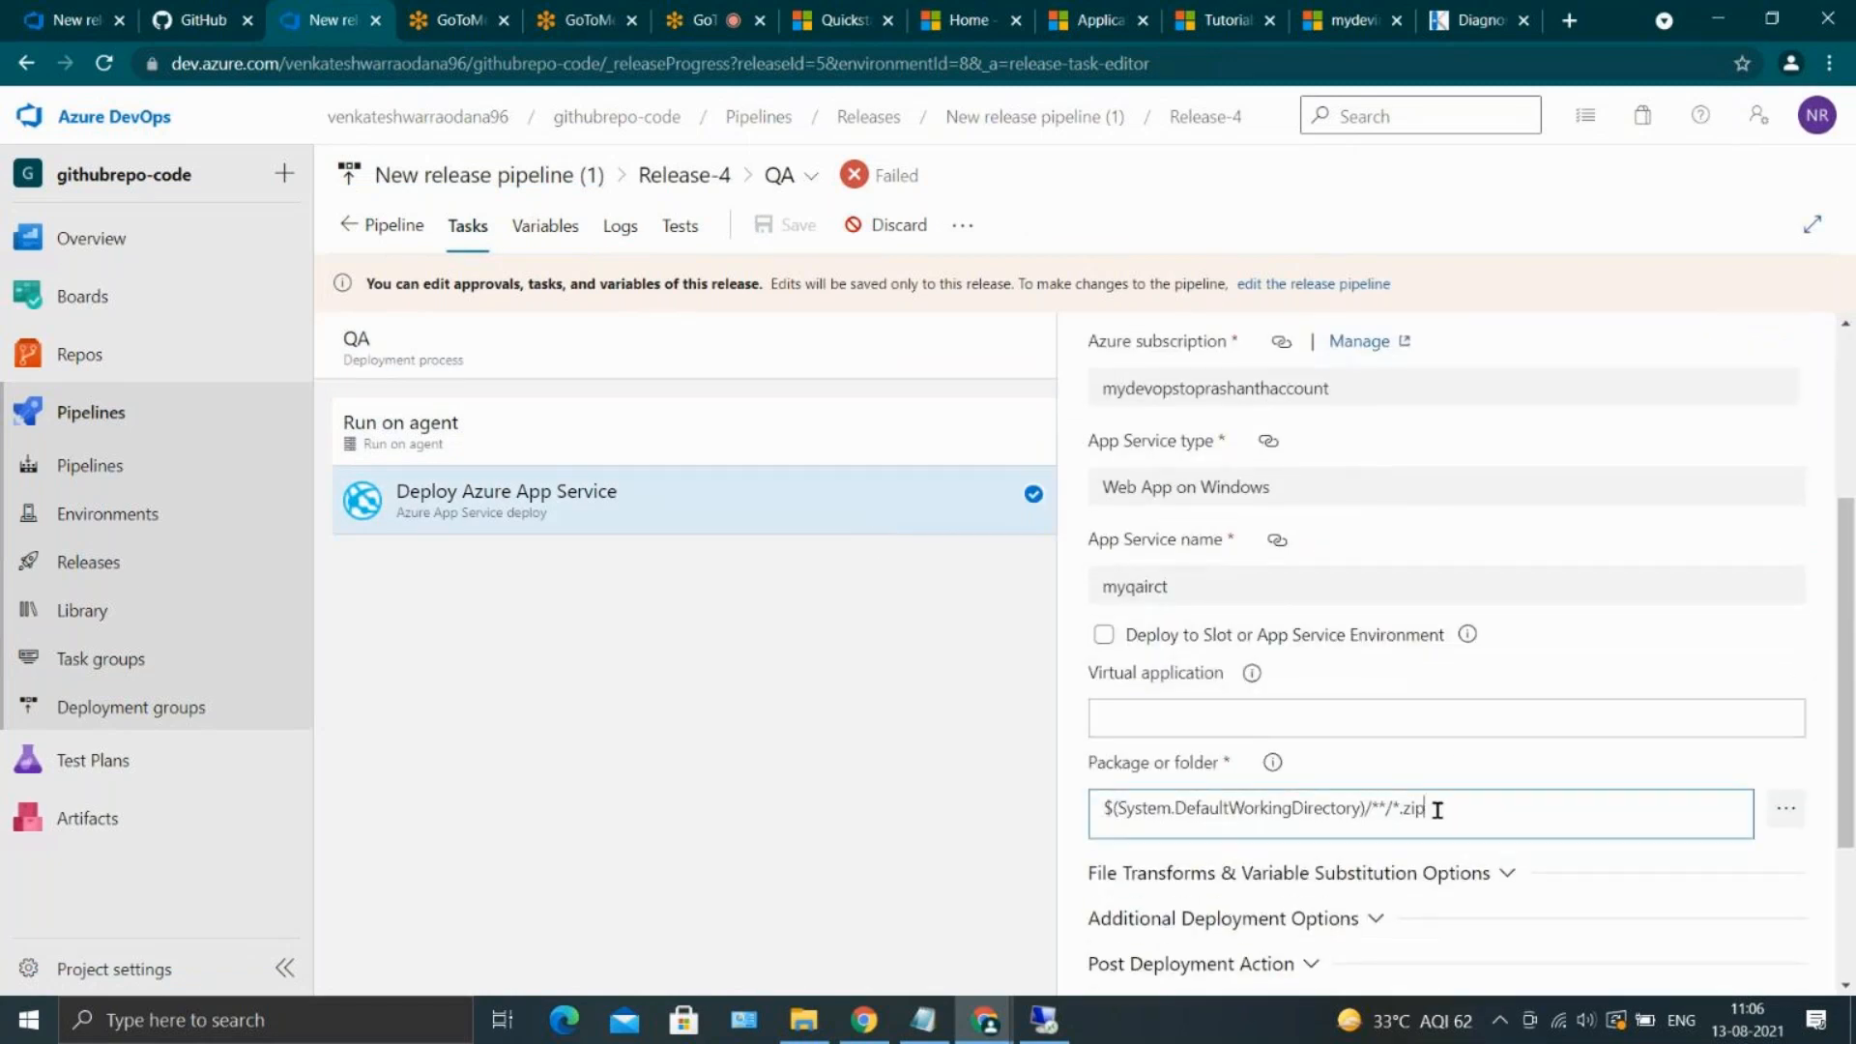
key("BackSpace")
key("BackSpace")
key("BackSpace")
key("BackSpace")
key("BackSpace")
key("BackSpace")
key("BackSpace")
key("BackSpace")
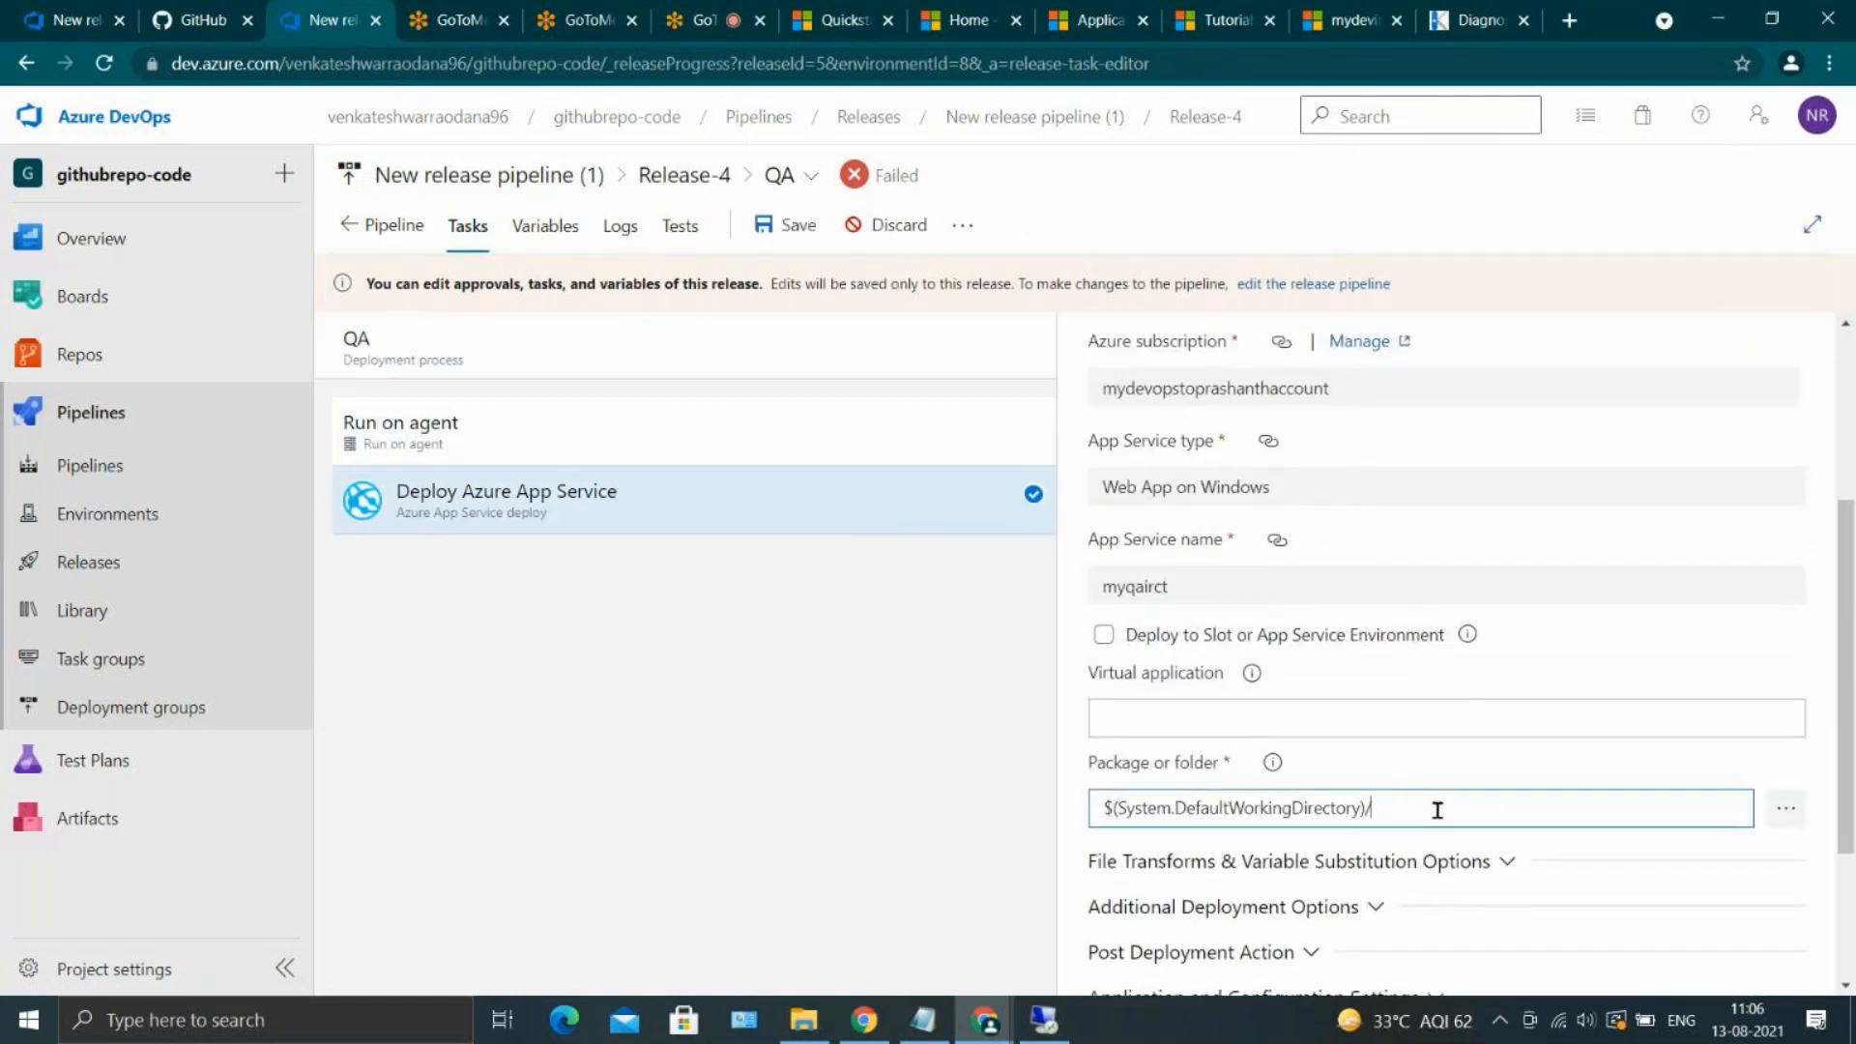
left_click(799, 240)
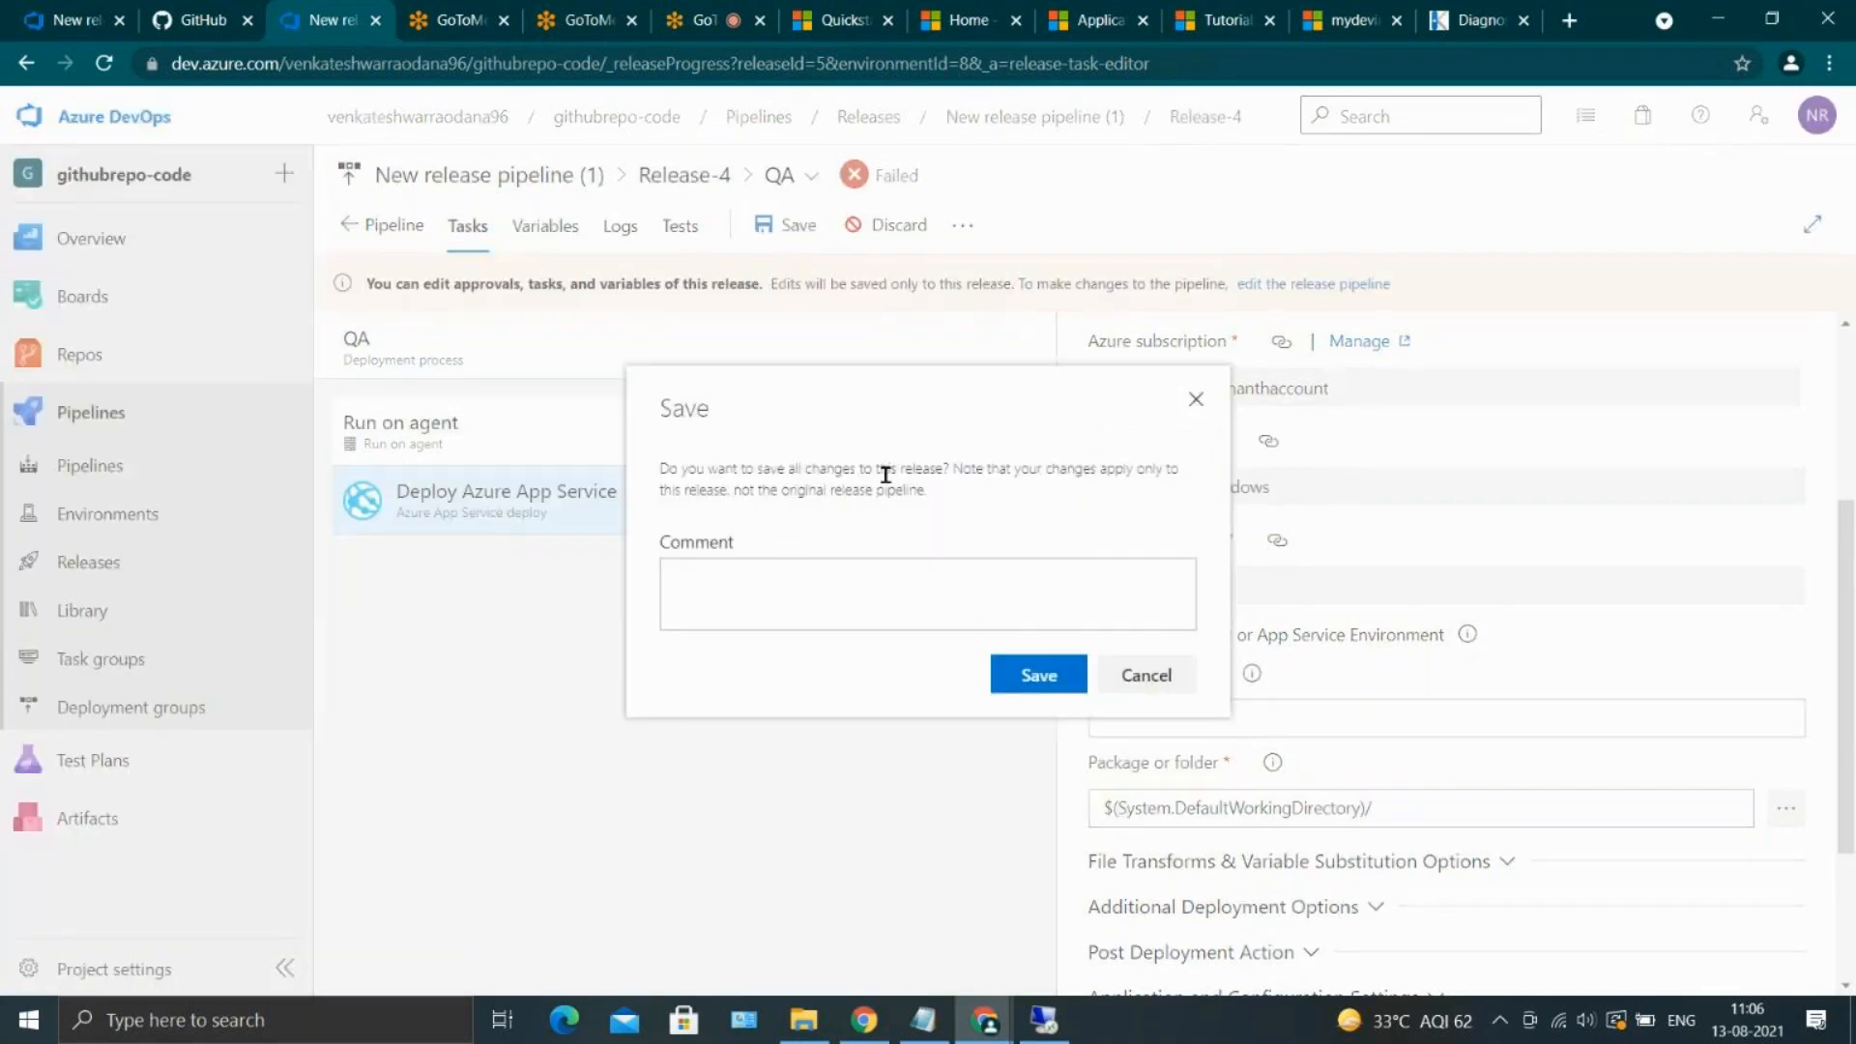
left_click(1071, 684)
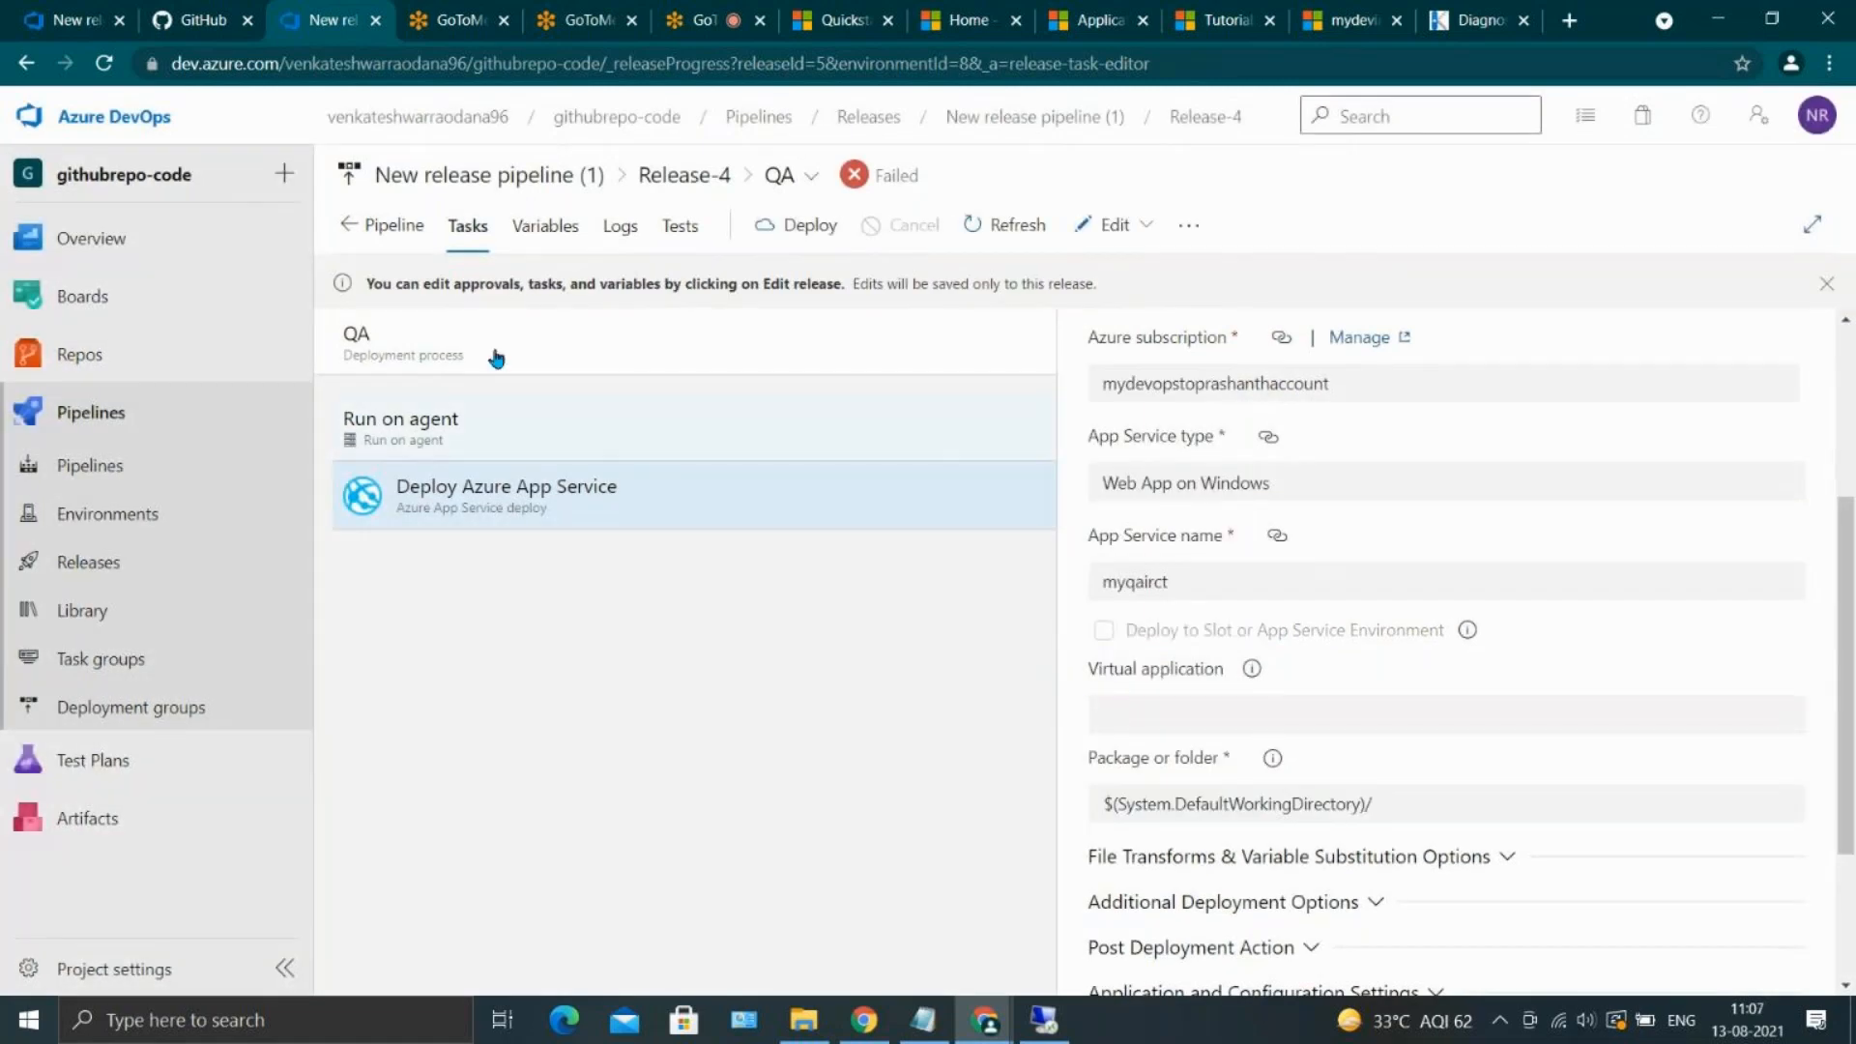
In the pipeline definition of New release pipeline (1), set QA's Deploy Azure App Service package or folder to $(System.DefaultWorkingDirectory)/ and save
left_click(410, 237)
left_click(208, 583)
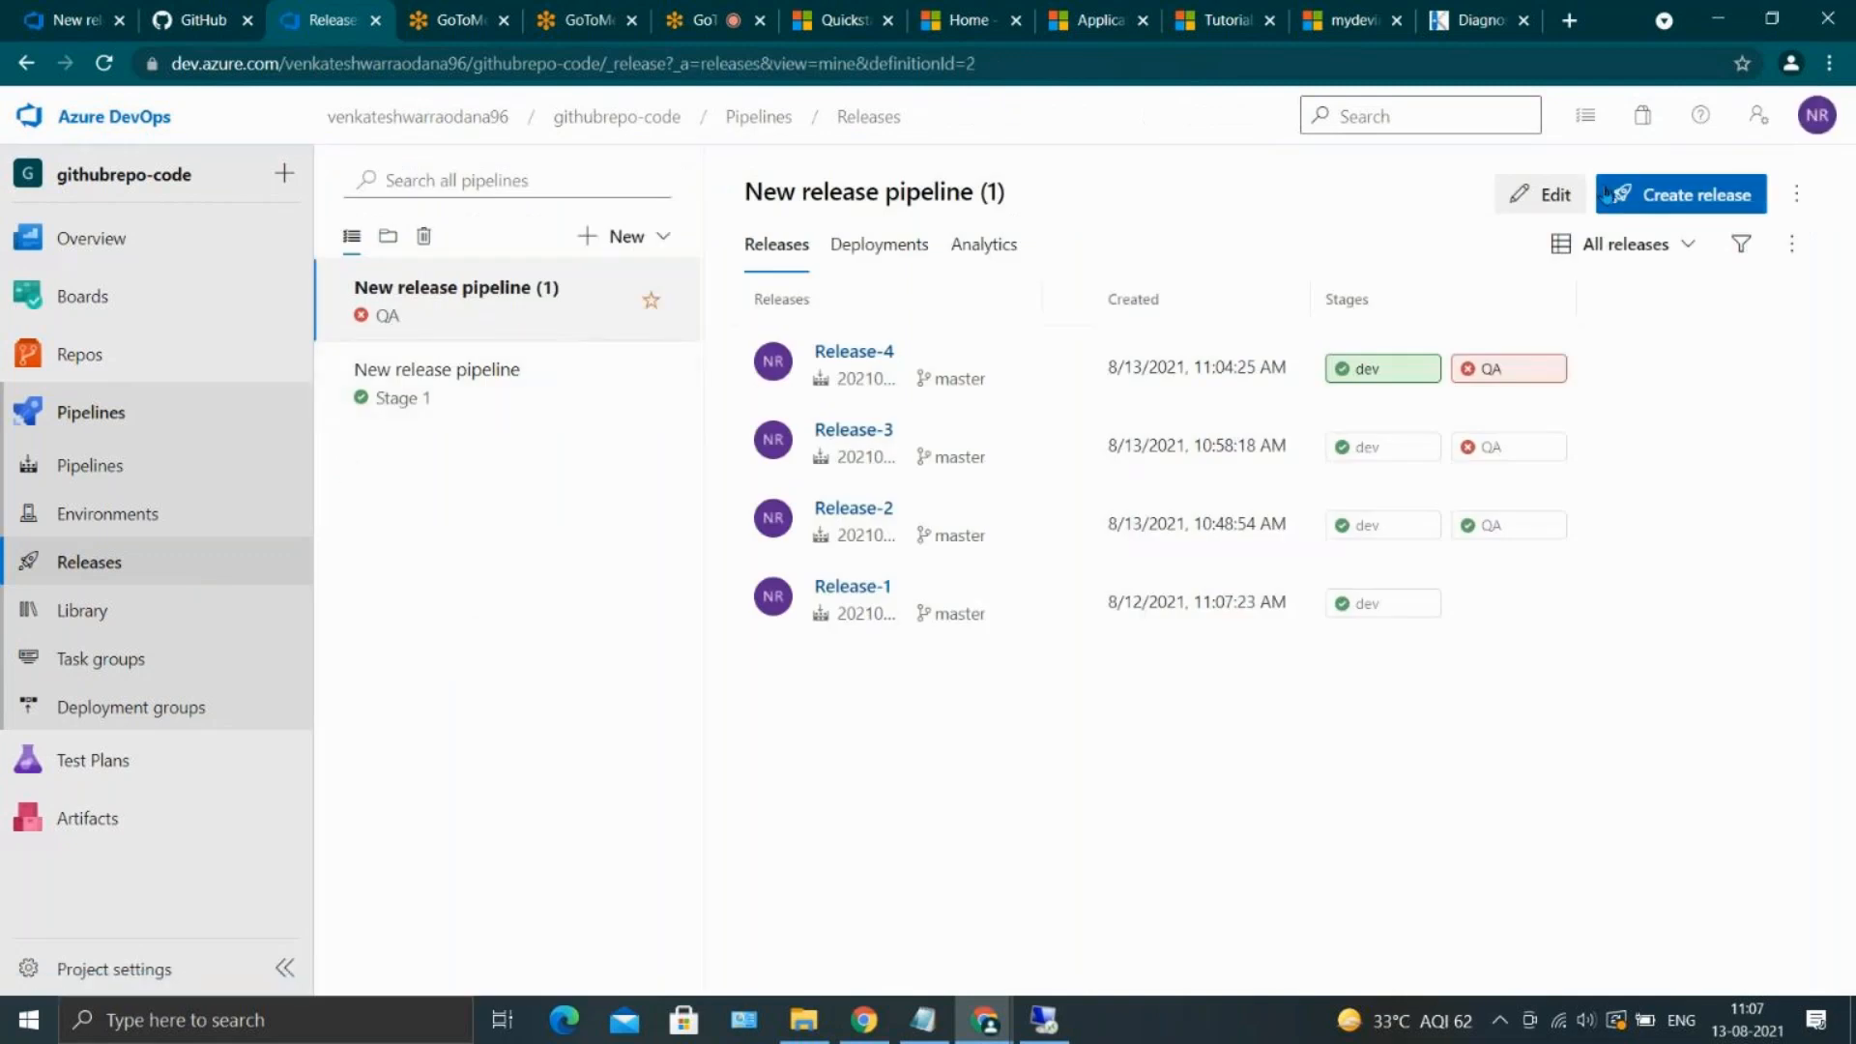
left_click(1555, 195)
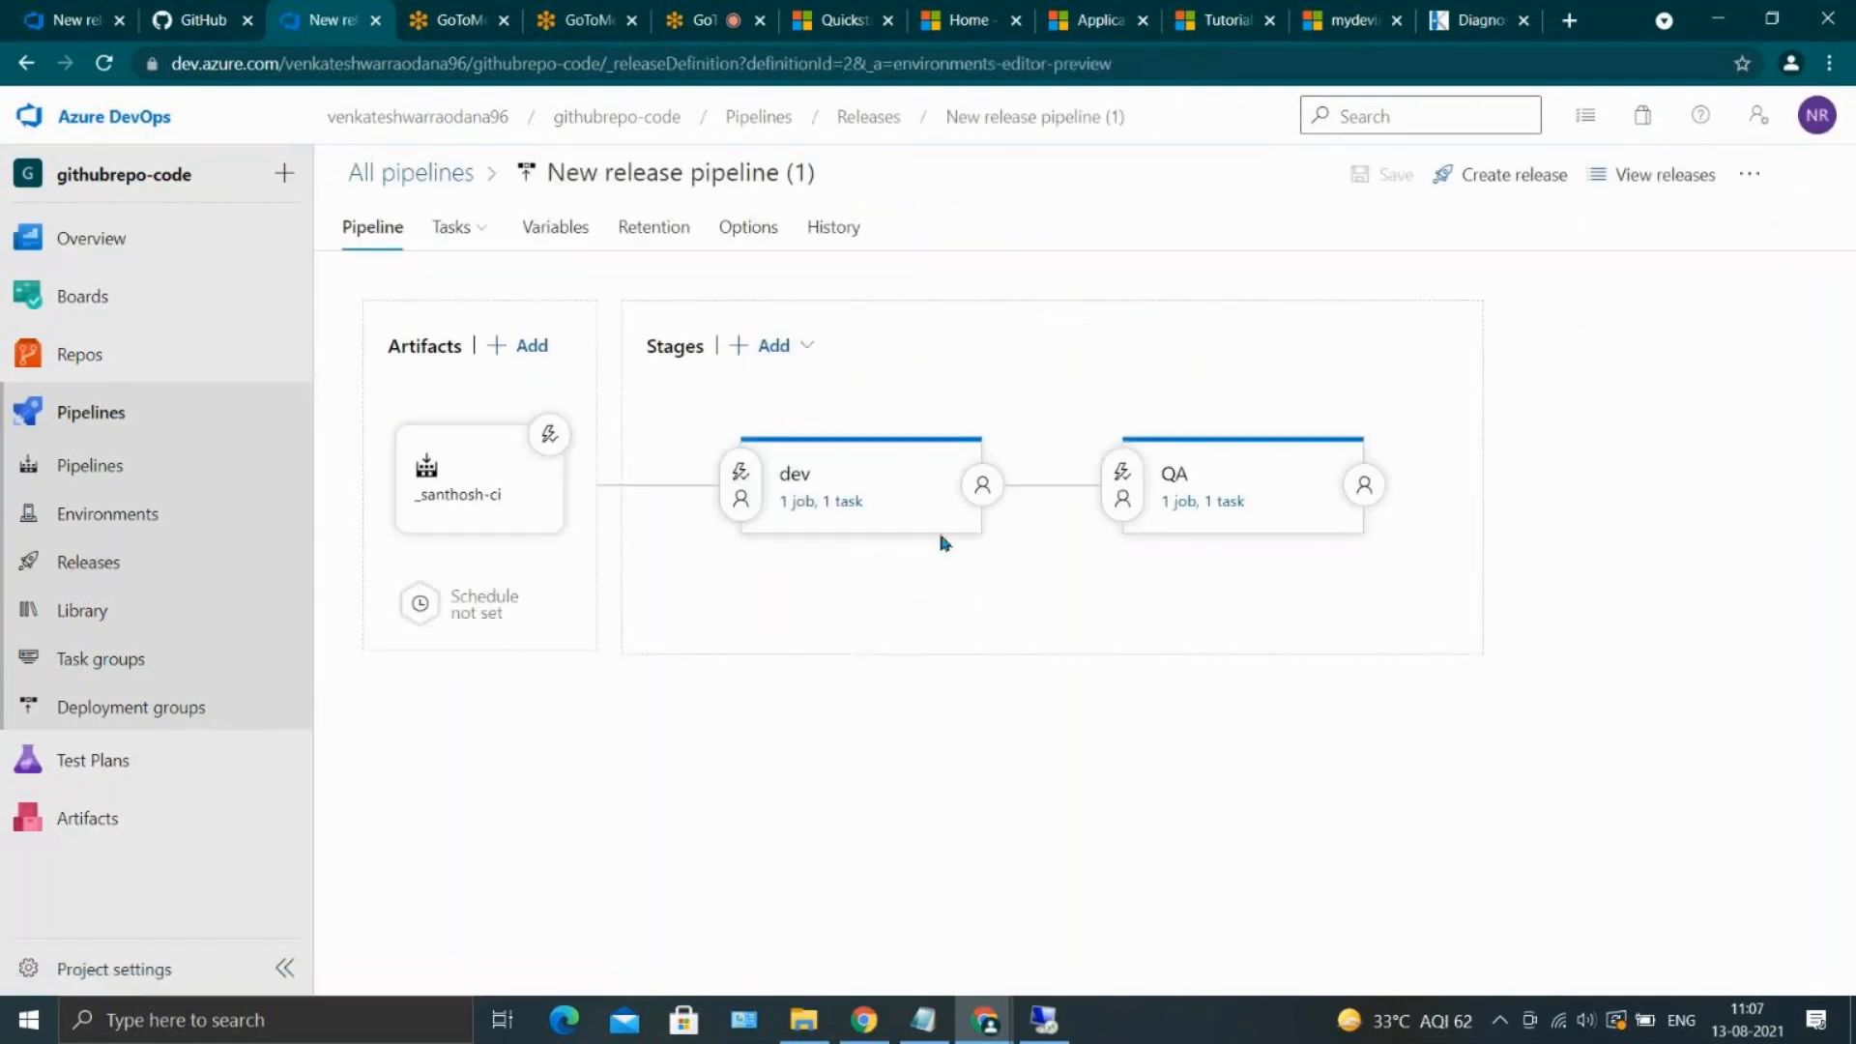
left_click(1204, 501)
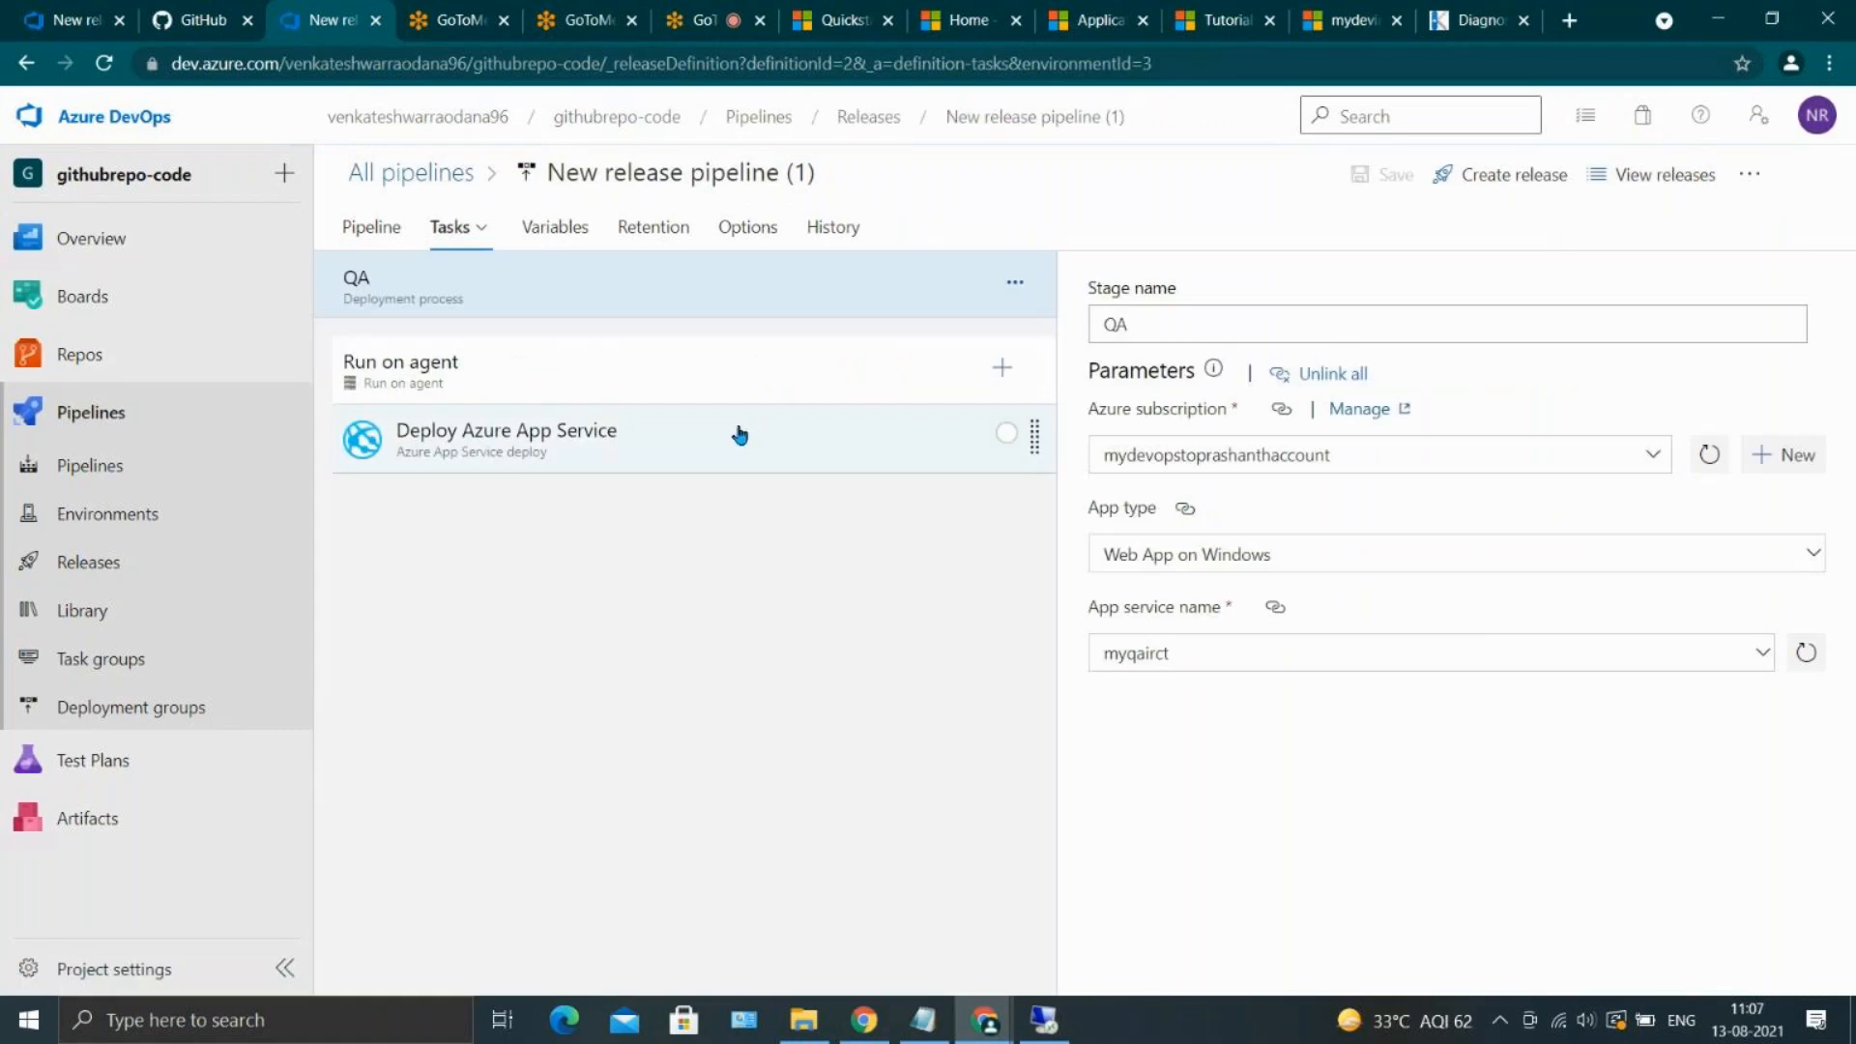
left_click(740, 434)
scroll(1330, 686, "down", 5)
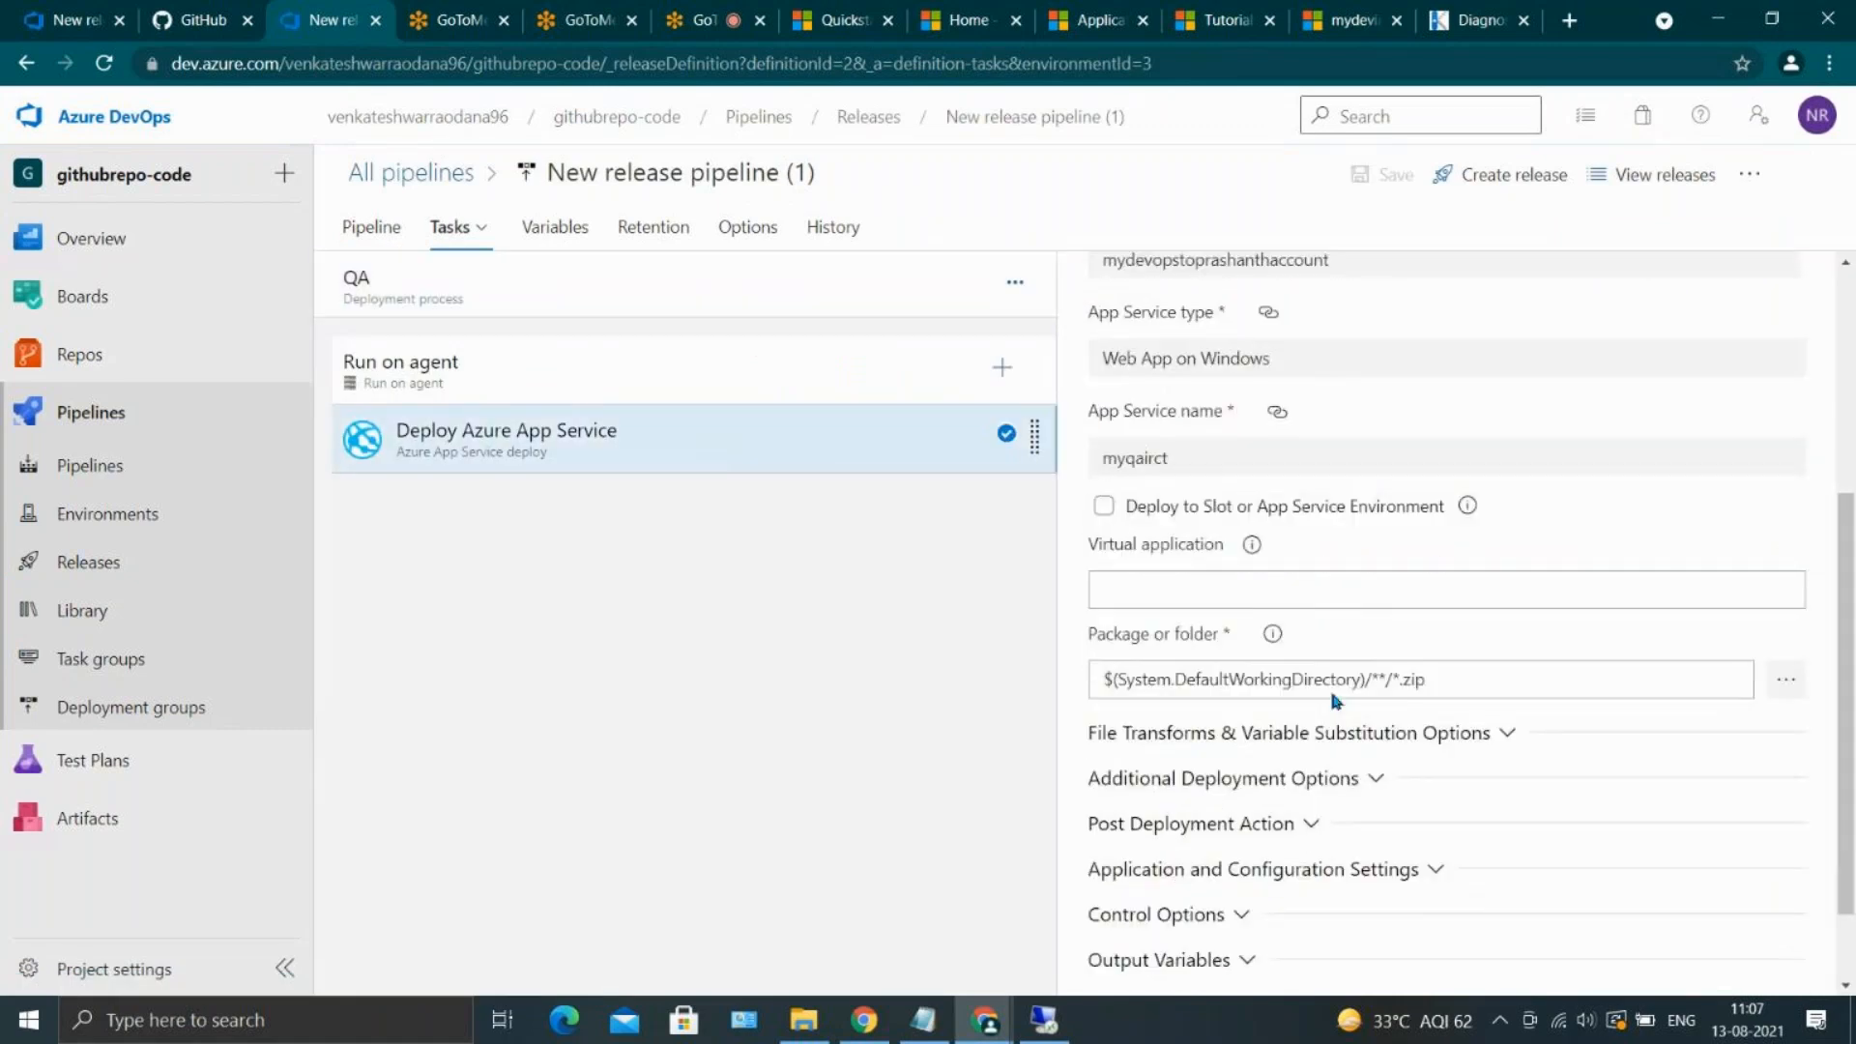
left_click(1448, 668)
key("BackSpace")
key("BackSpace")
key("BackSpace")
key("BackSpace")
key("BackSpace")
key("BackSpace")
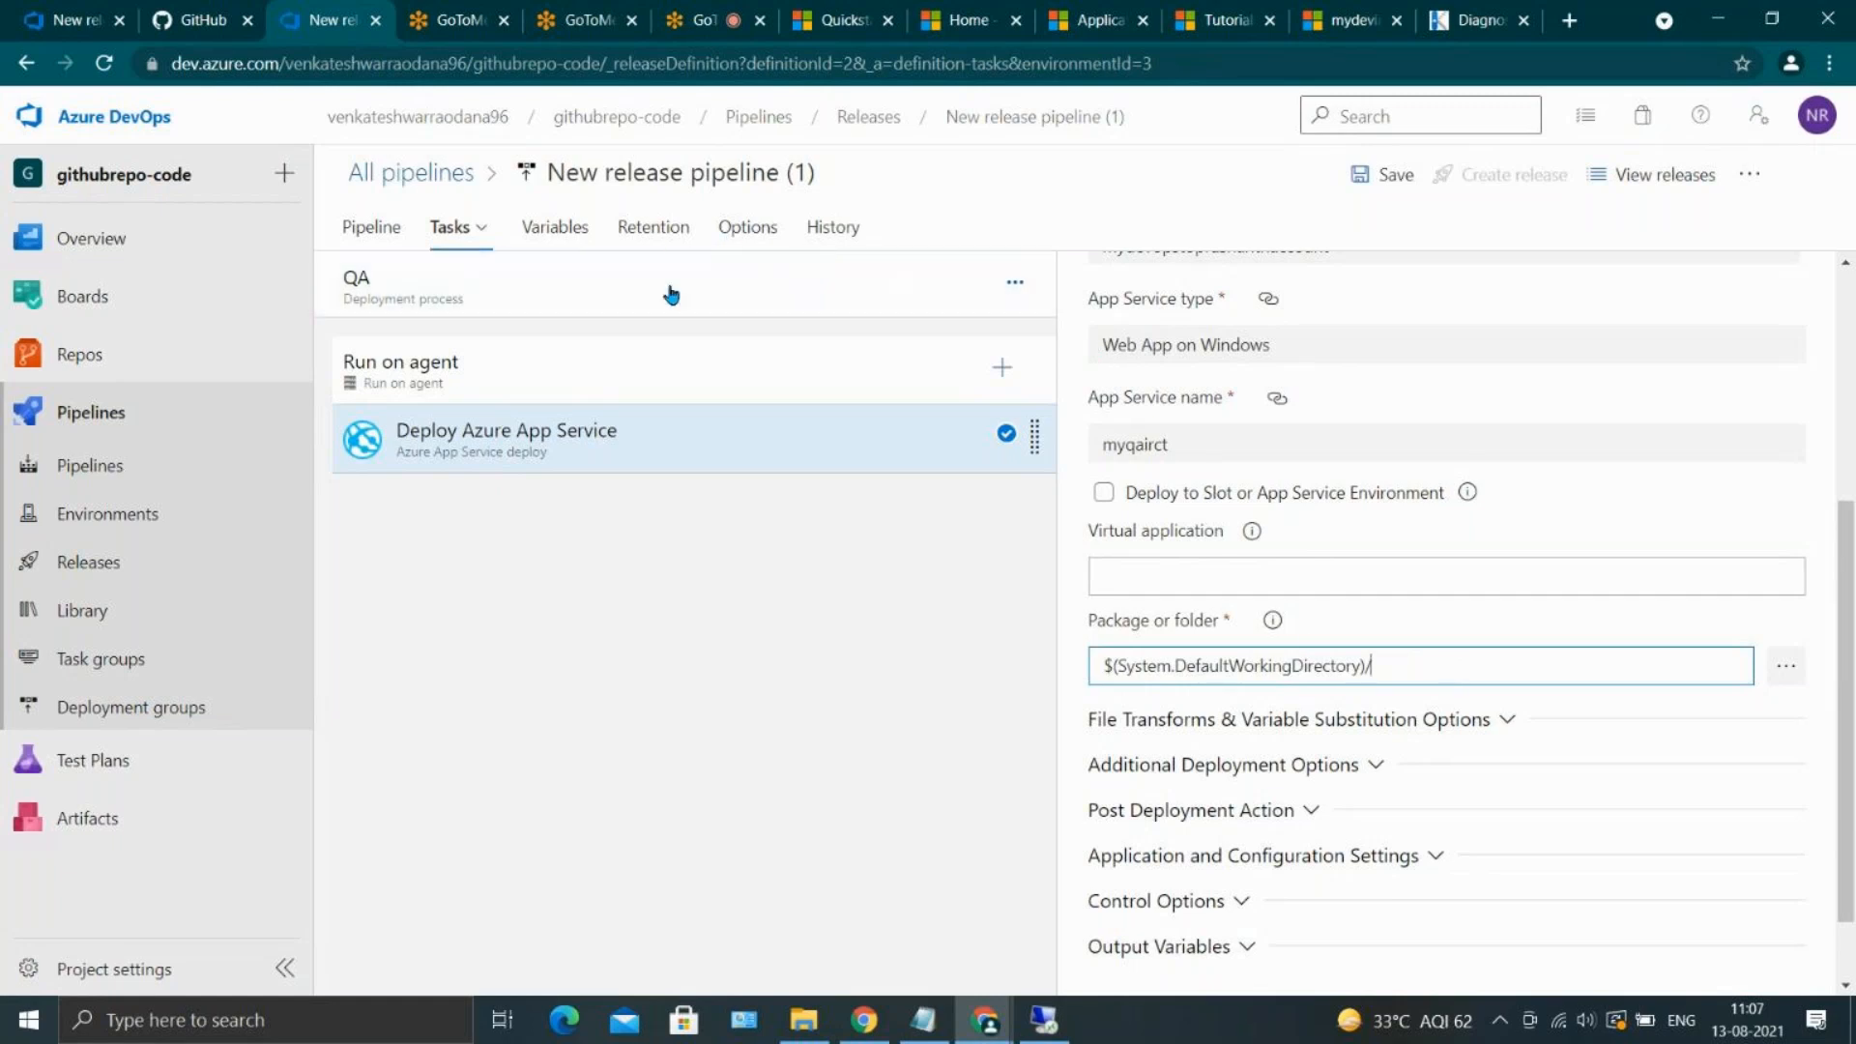
left_click(1393, 185)
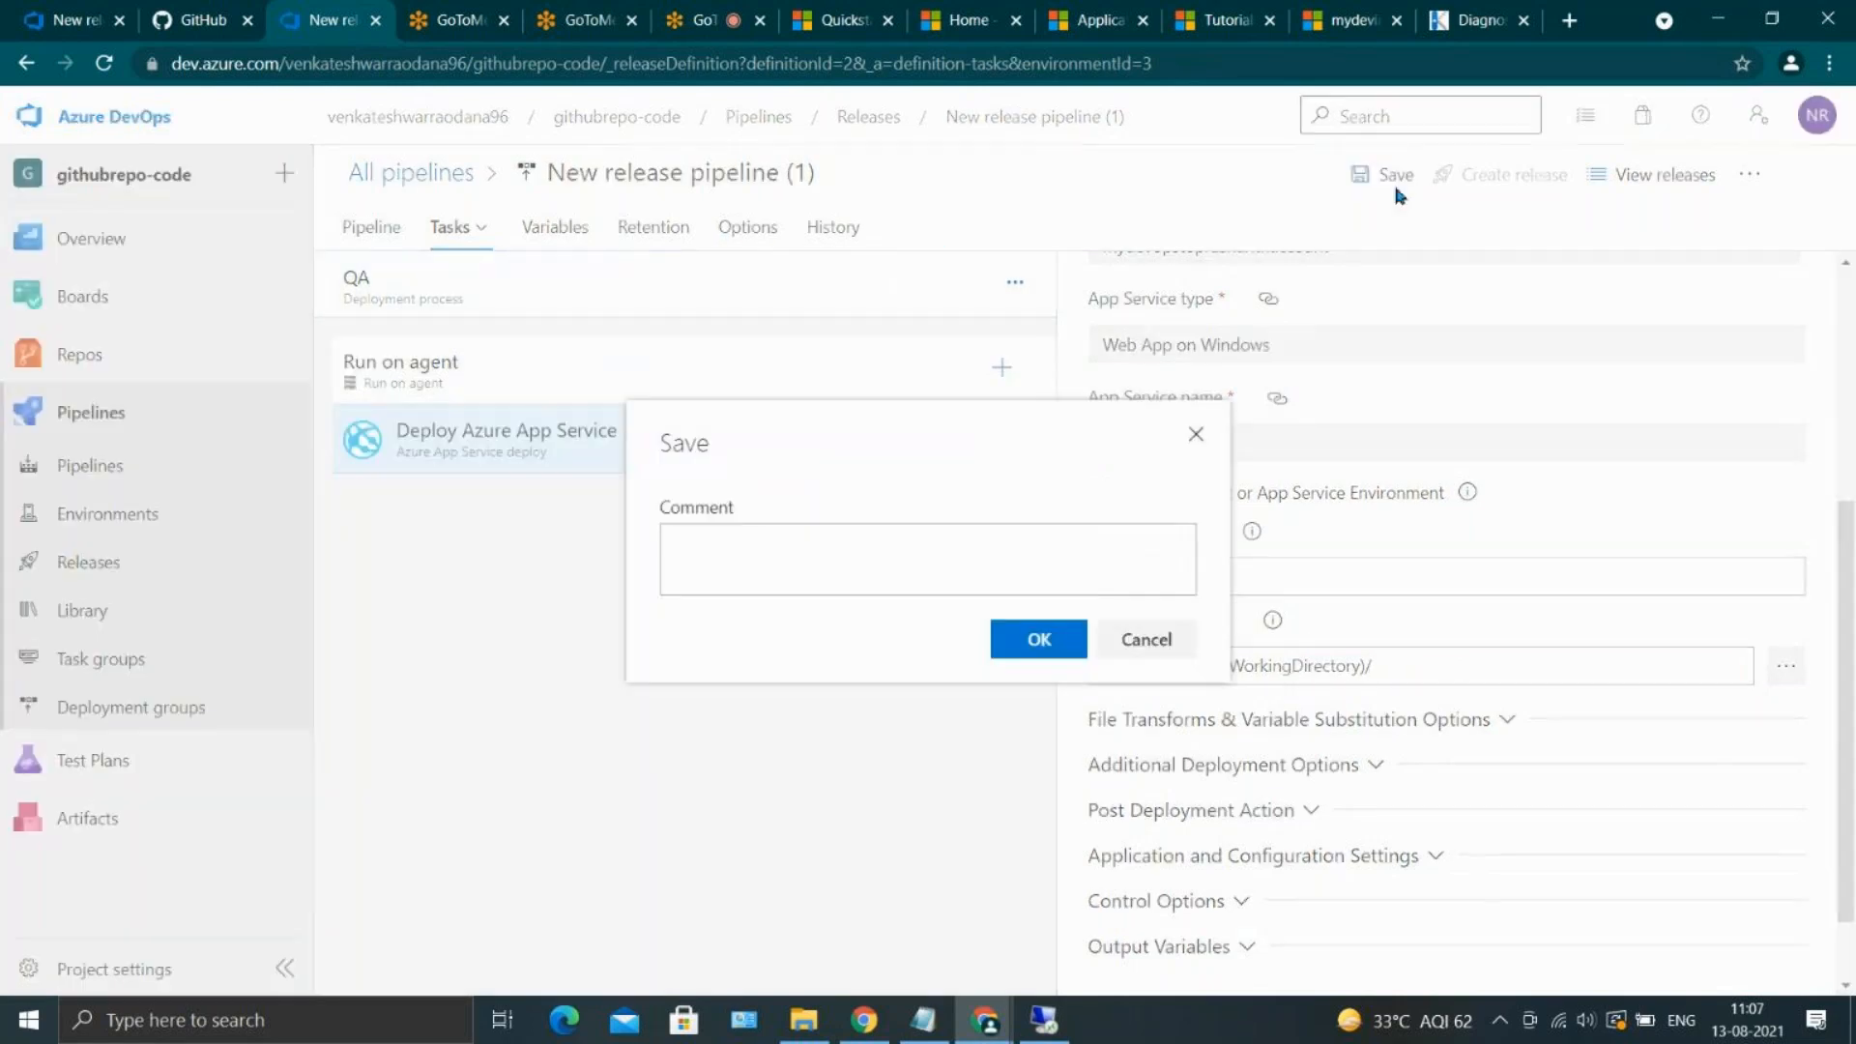
left_click(1044, 636)
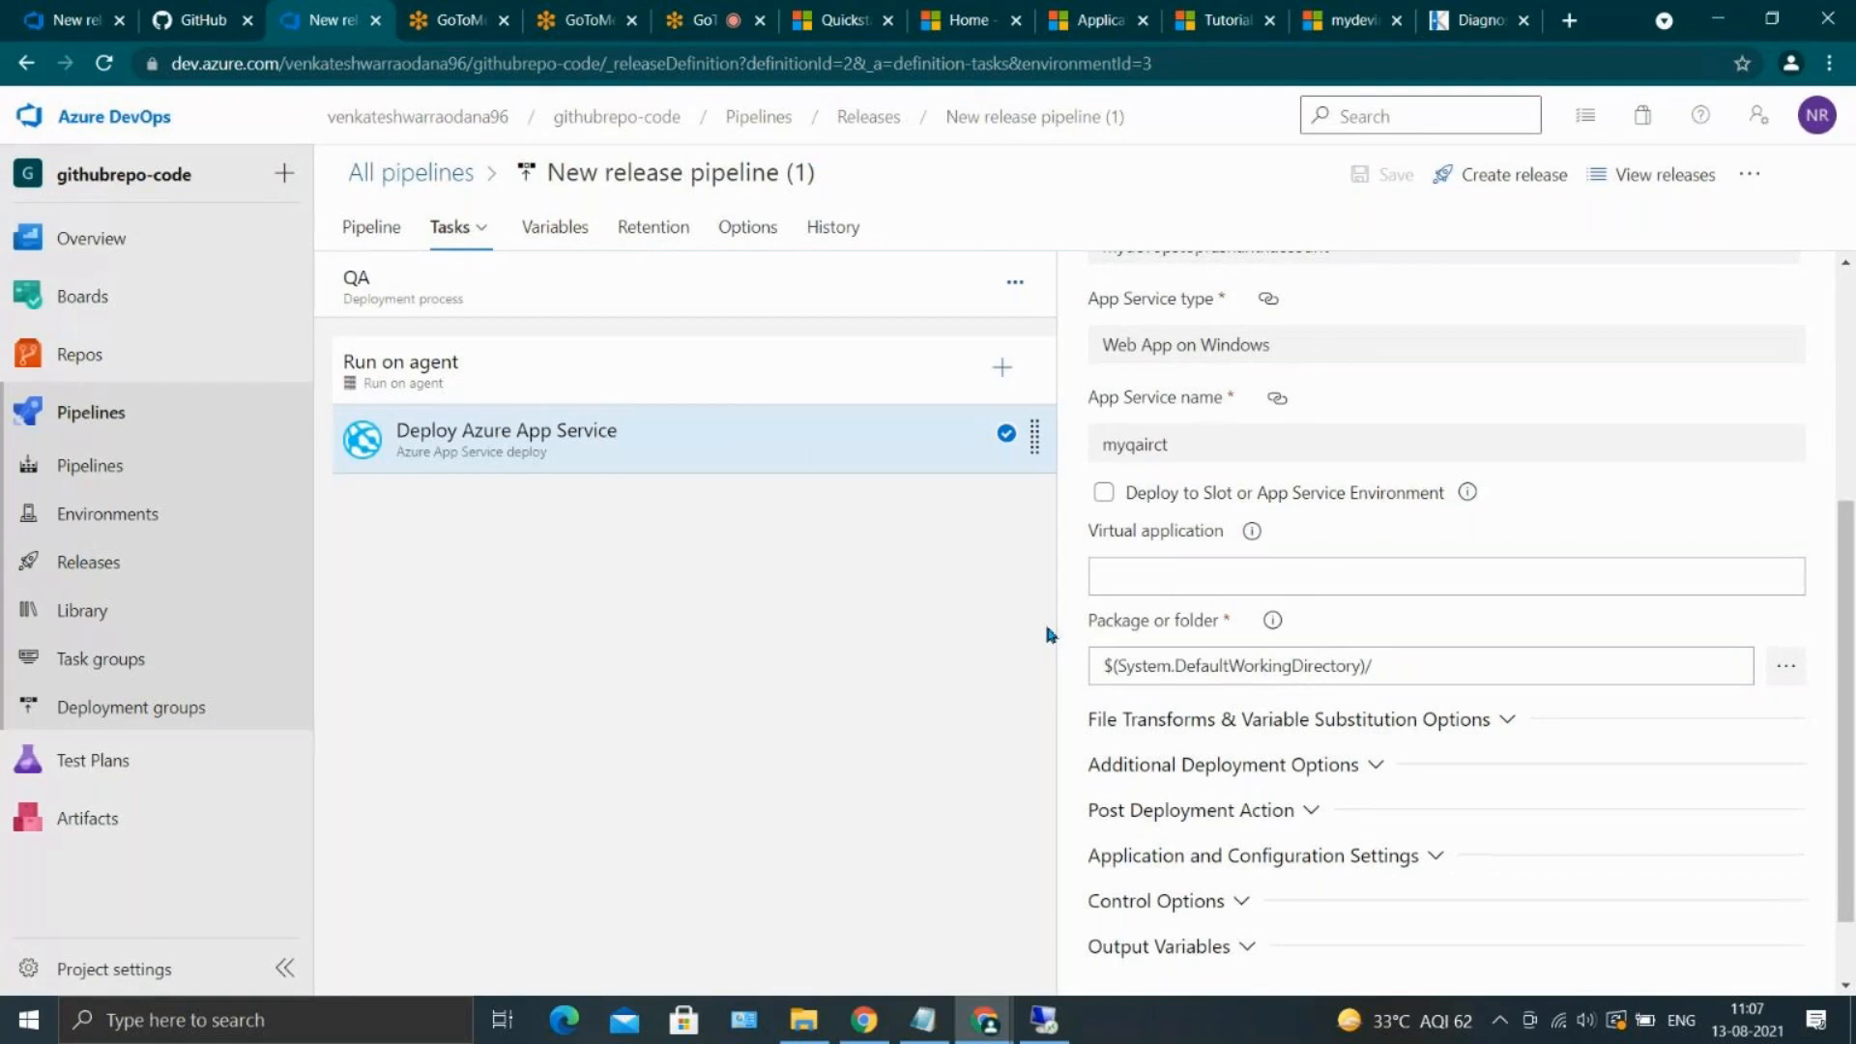
Reopen New release pipeline (1) for editing and check the package path saved in QA's Deploy Azure App Service task
left_click(177, 578)
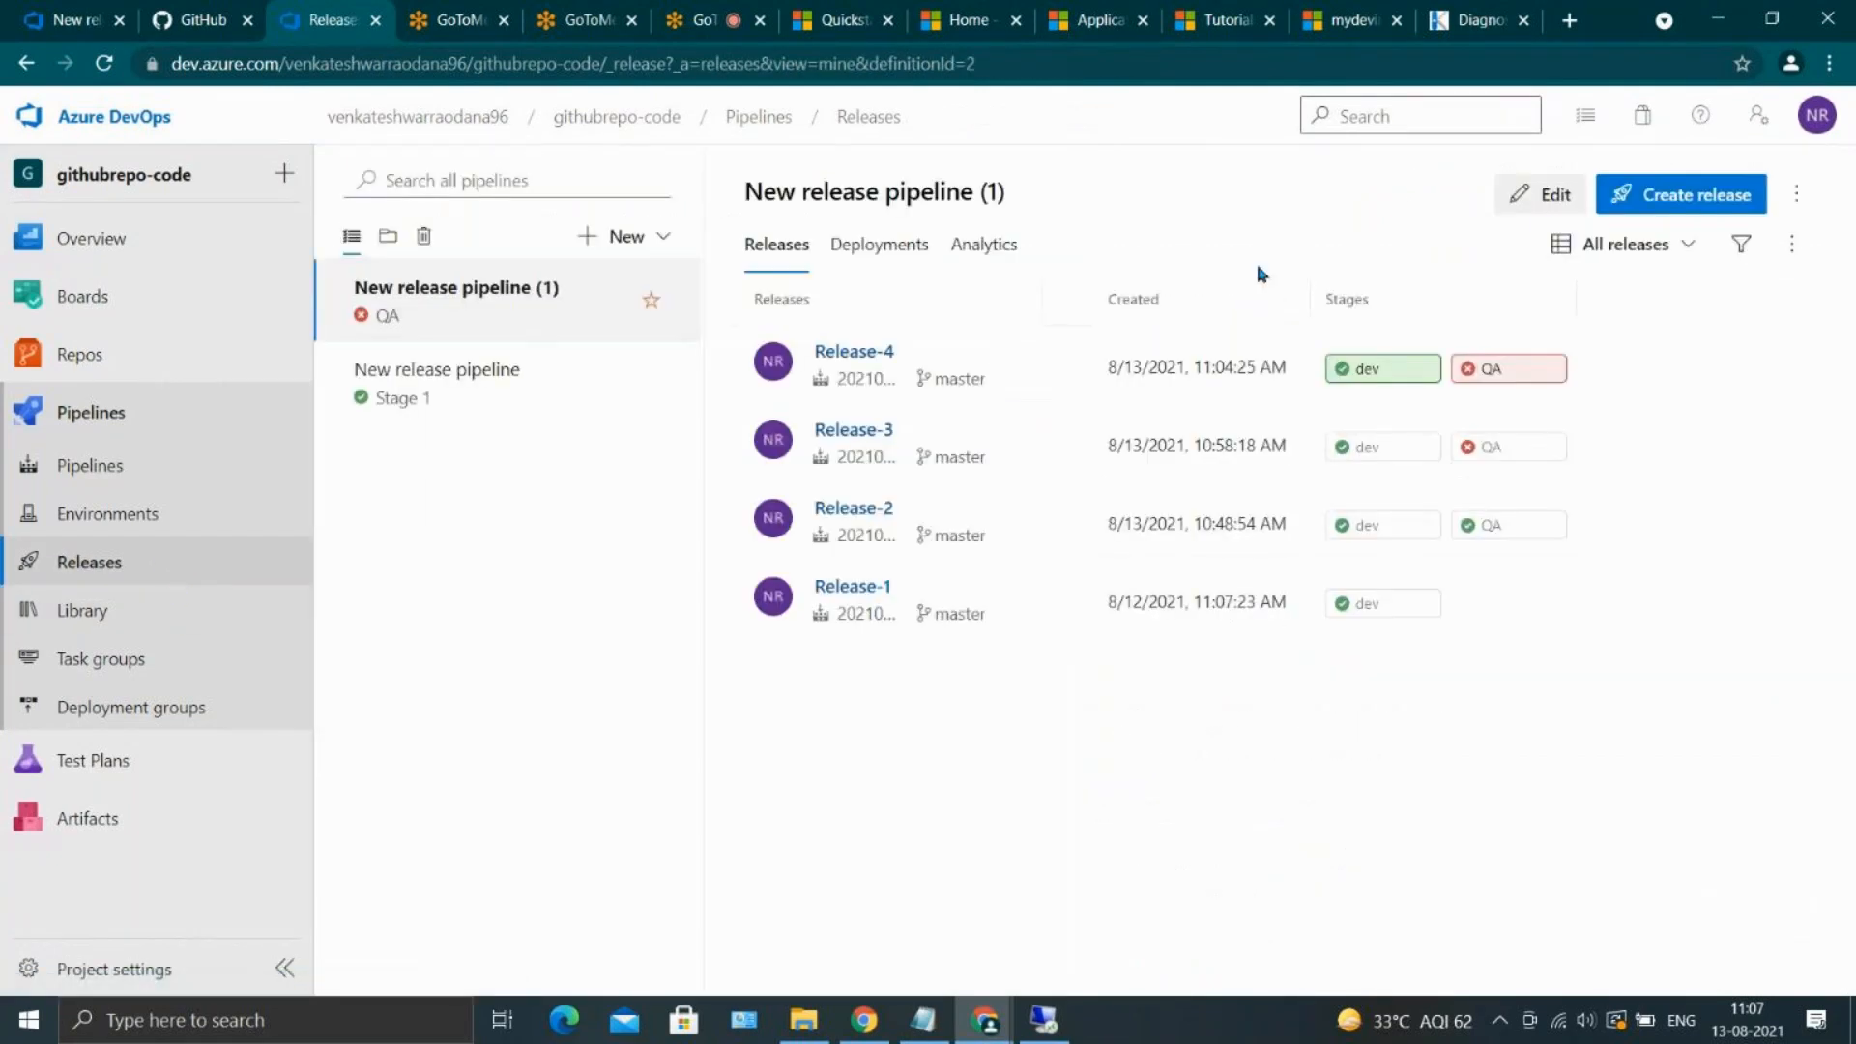
left_click(1551, 193)
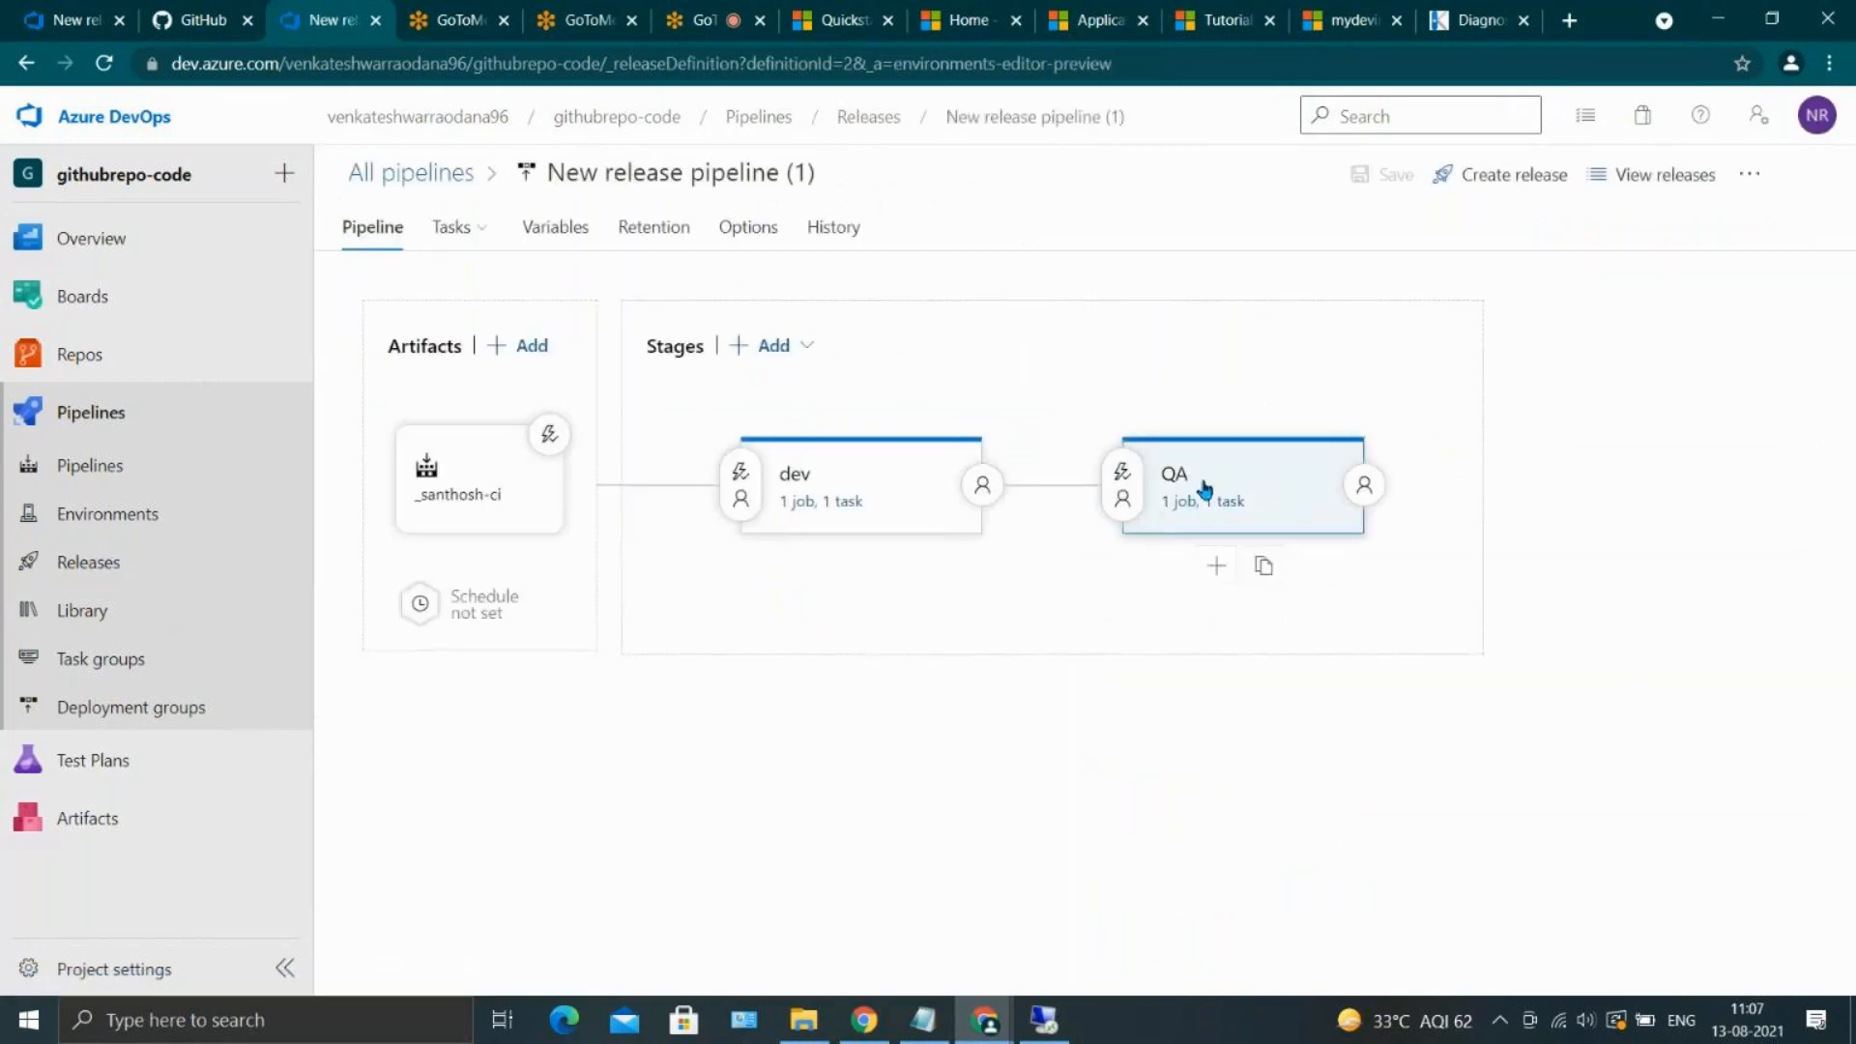
left_click(1213, 502)
left_click(775, 467)
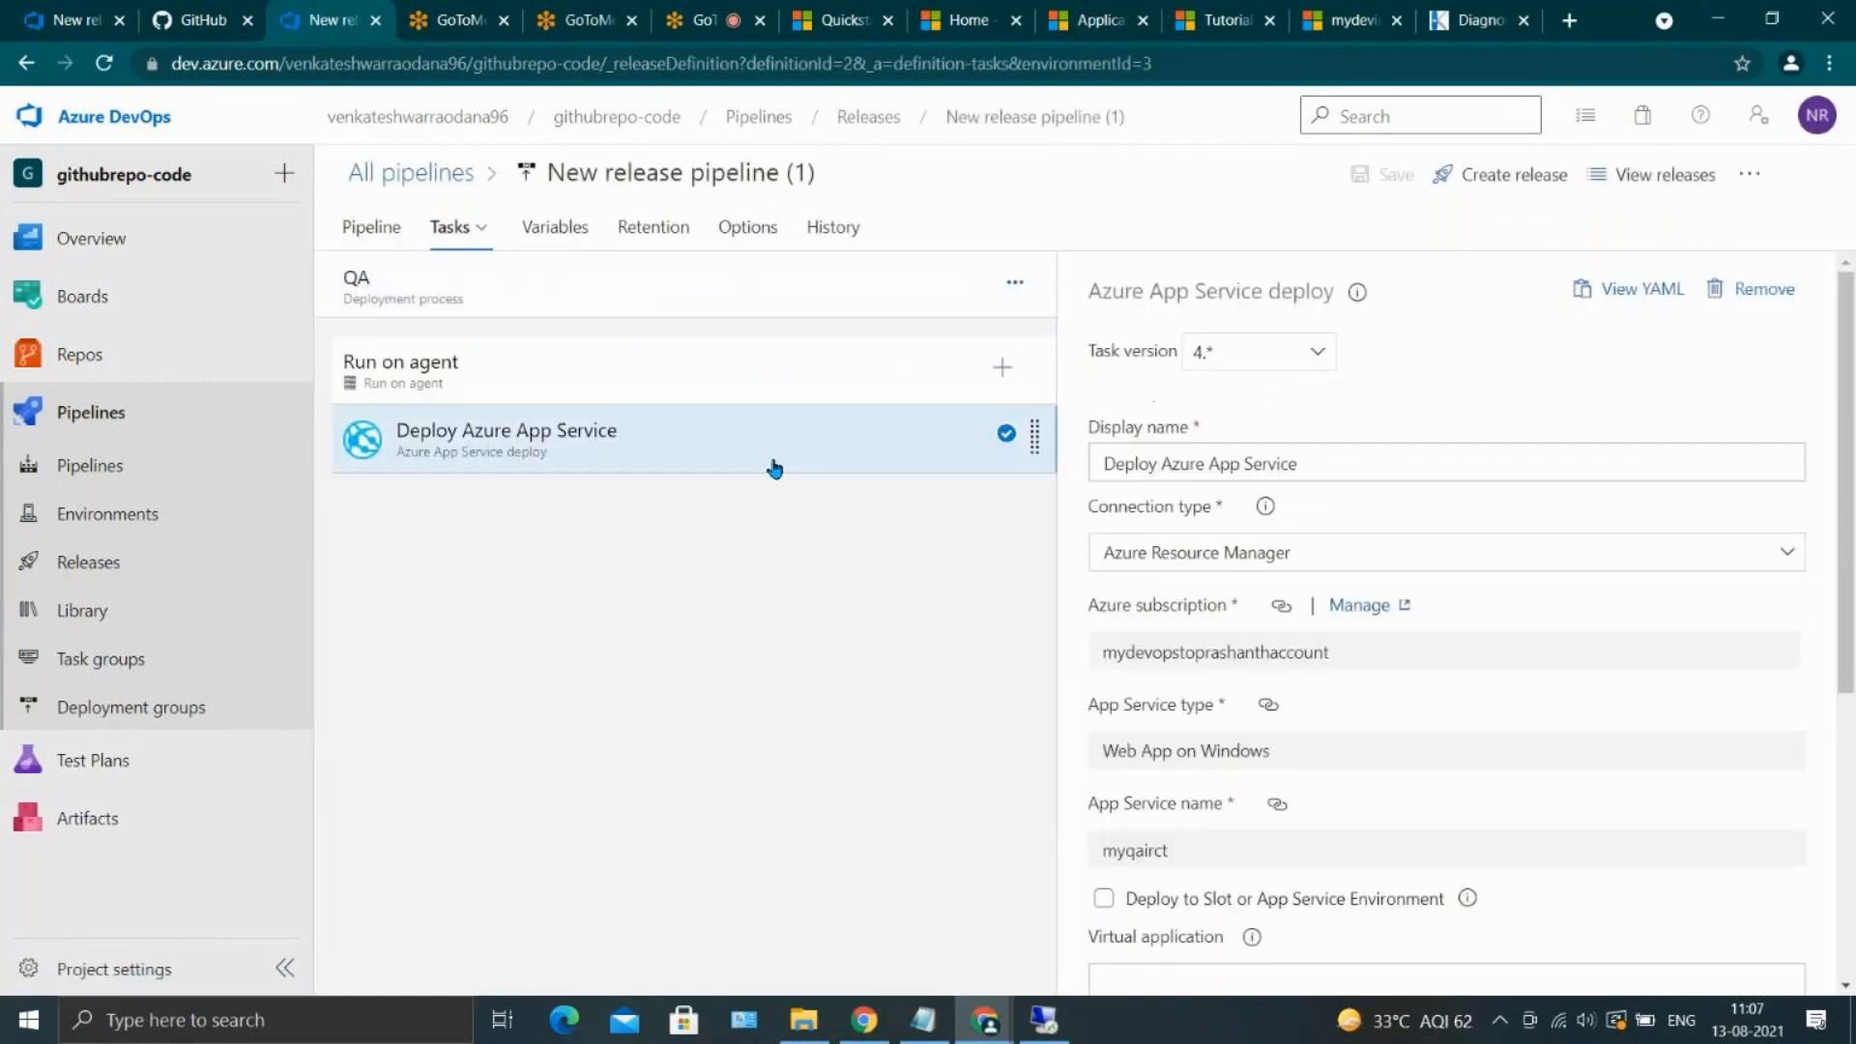
scroll(1276, 704, "down", 3)
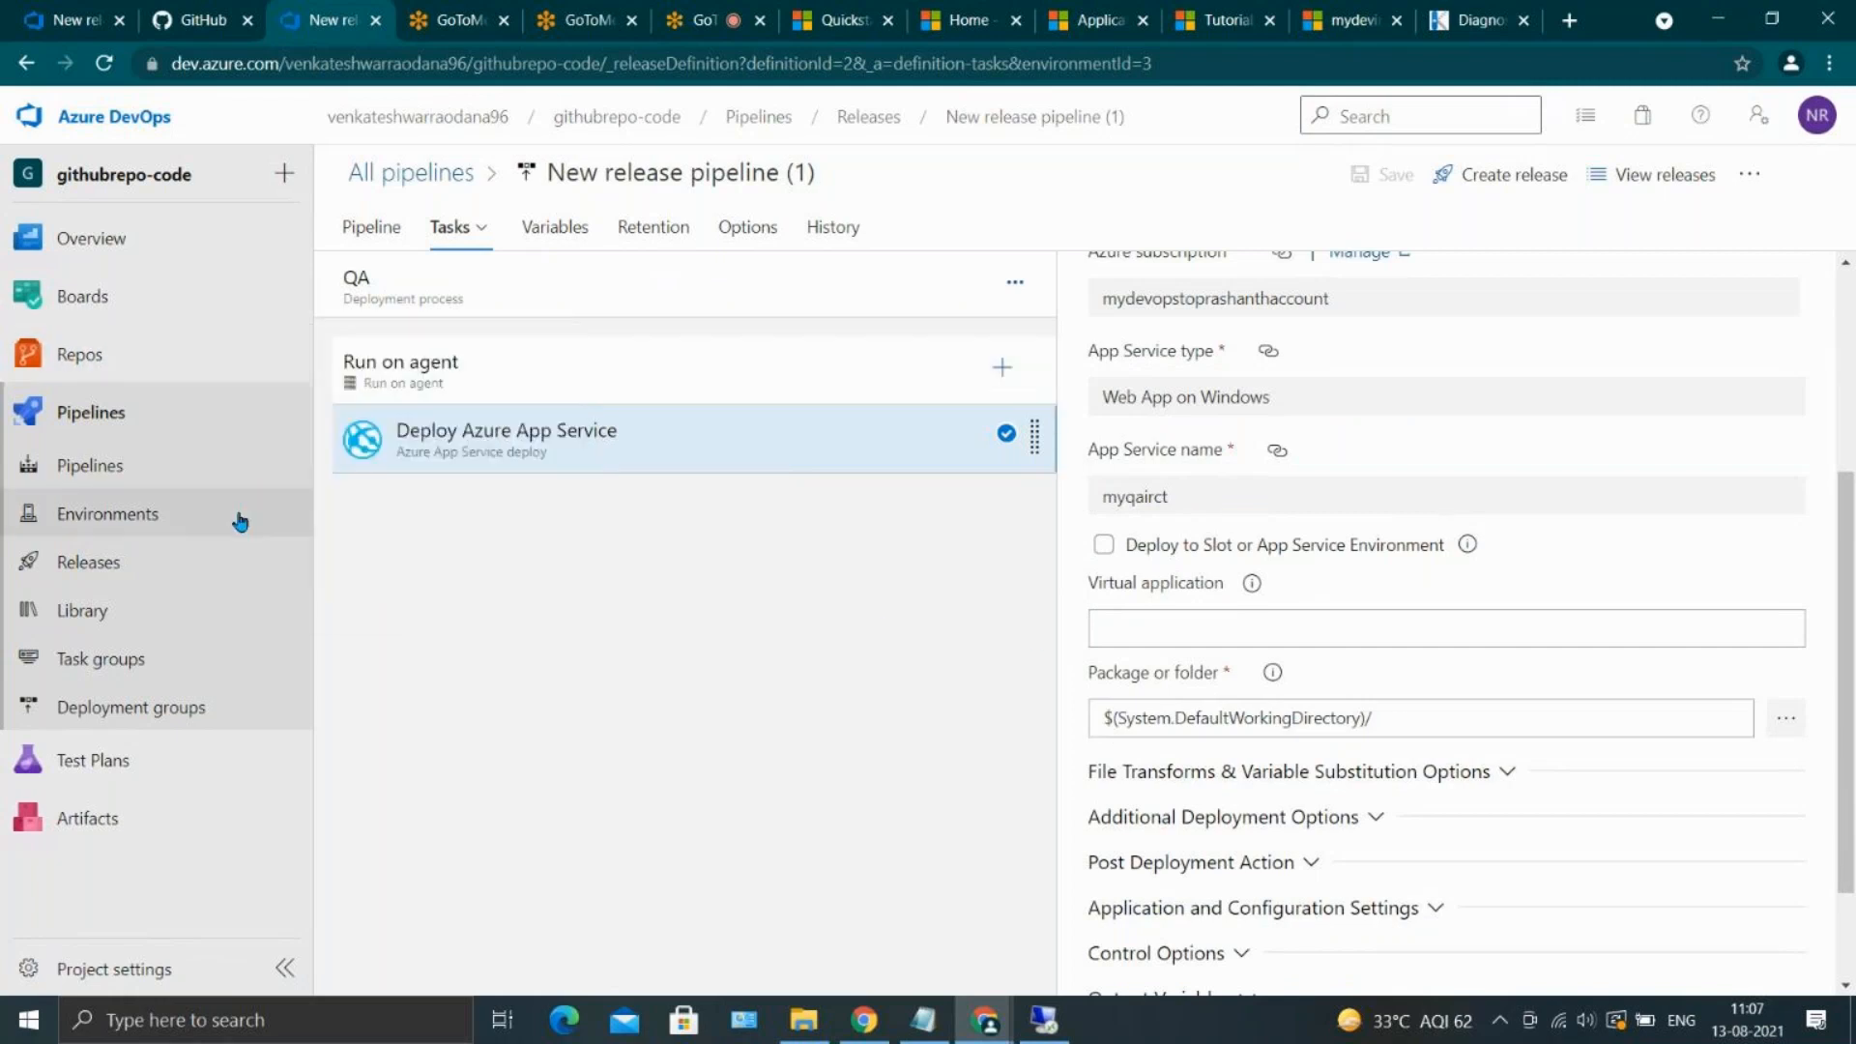
Enable pre-deployment approvals on the QA stage of New release pipeline (1), add the account owner as approver, and close the conditions
left_click(150, 577)
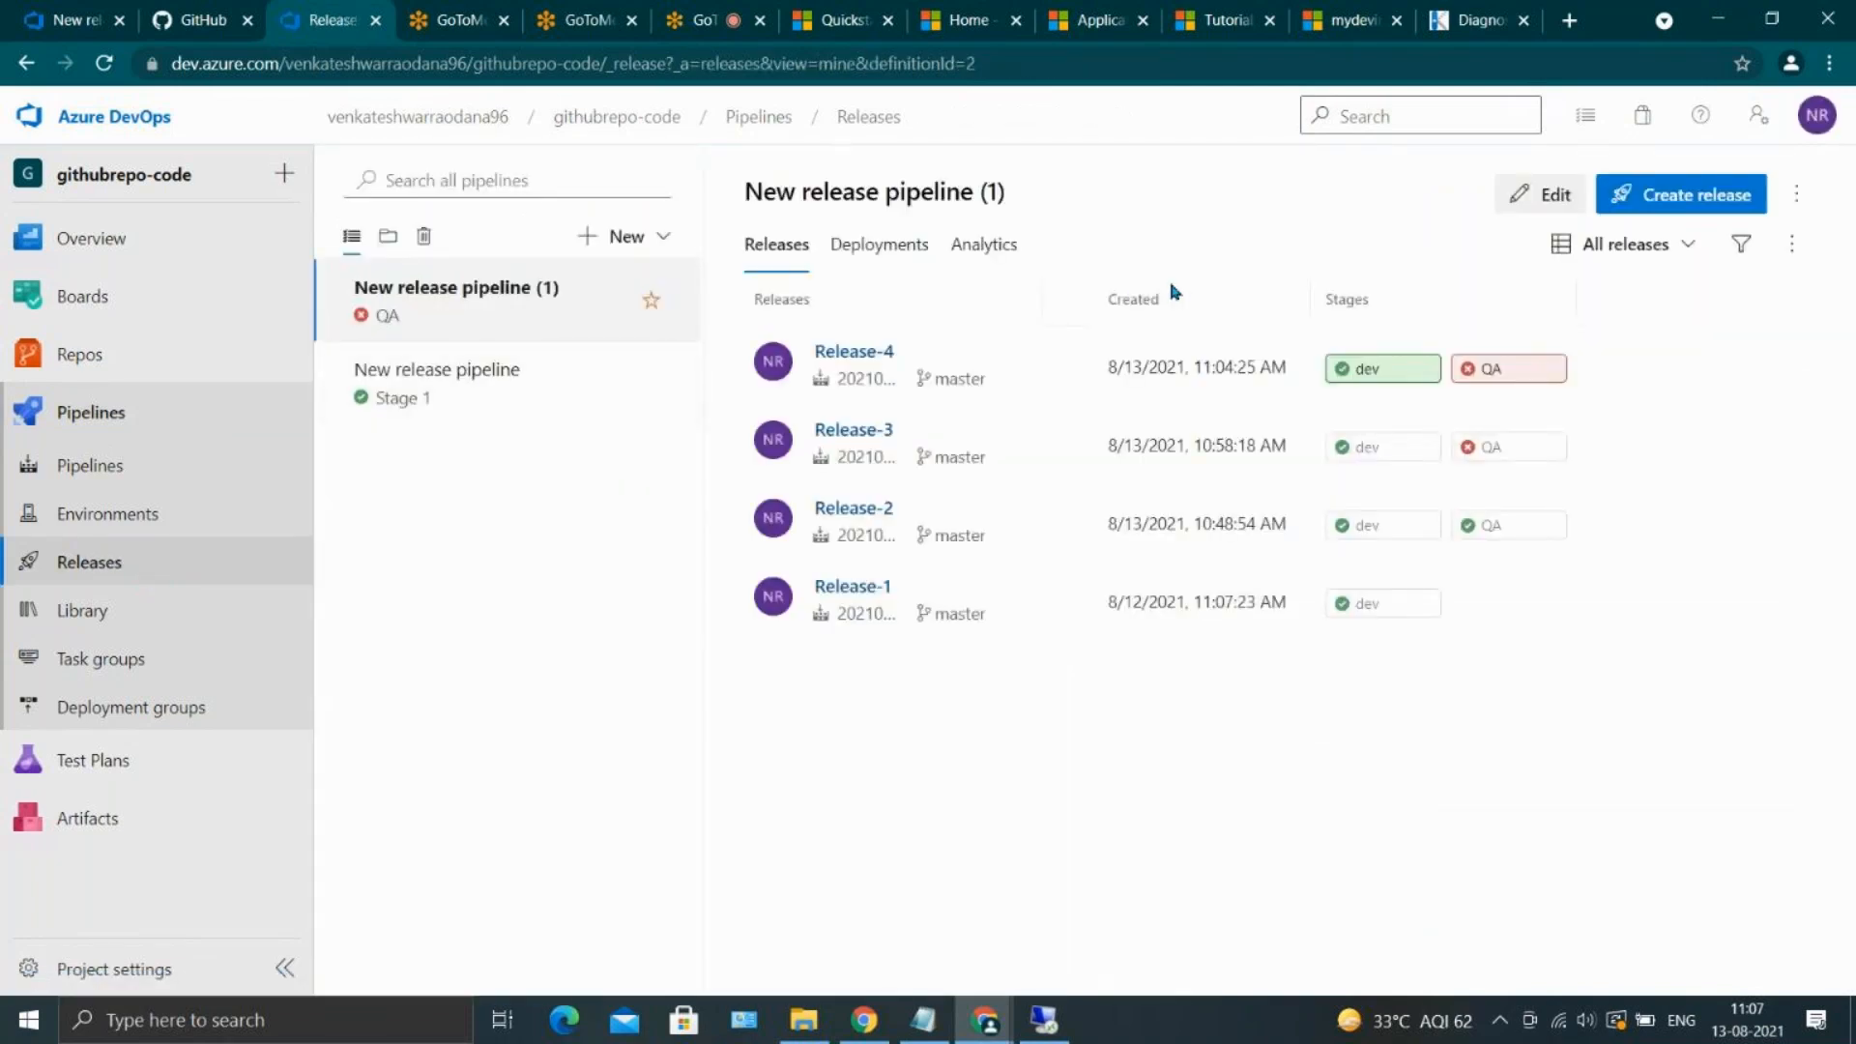
left_click(1500, 201)
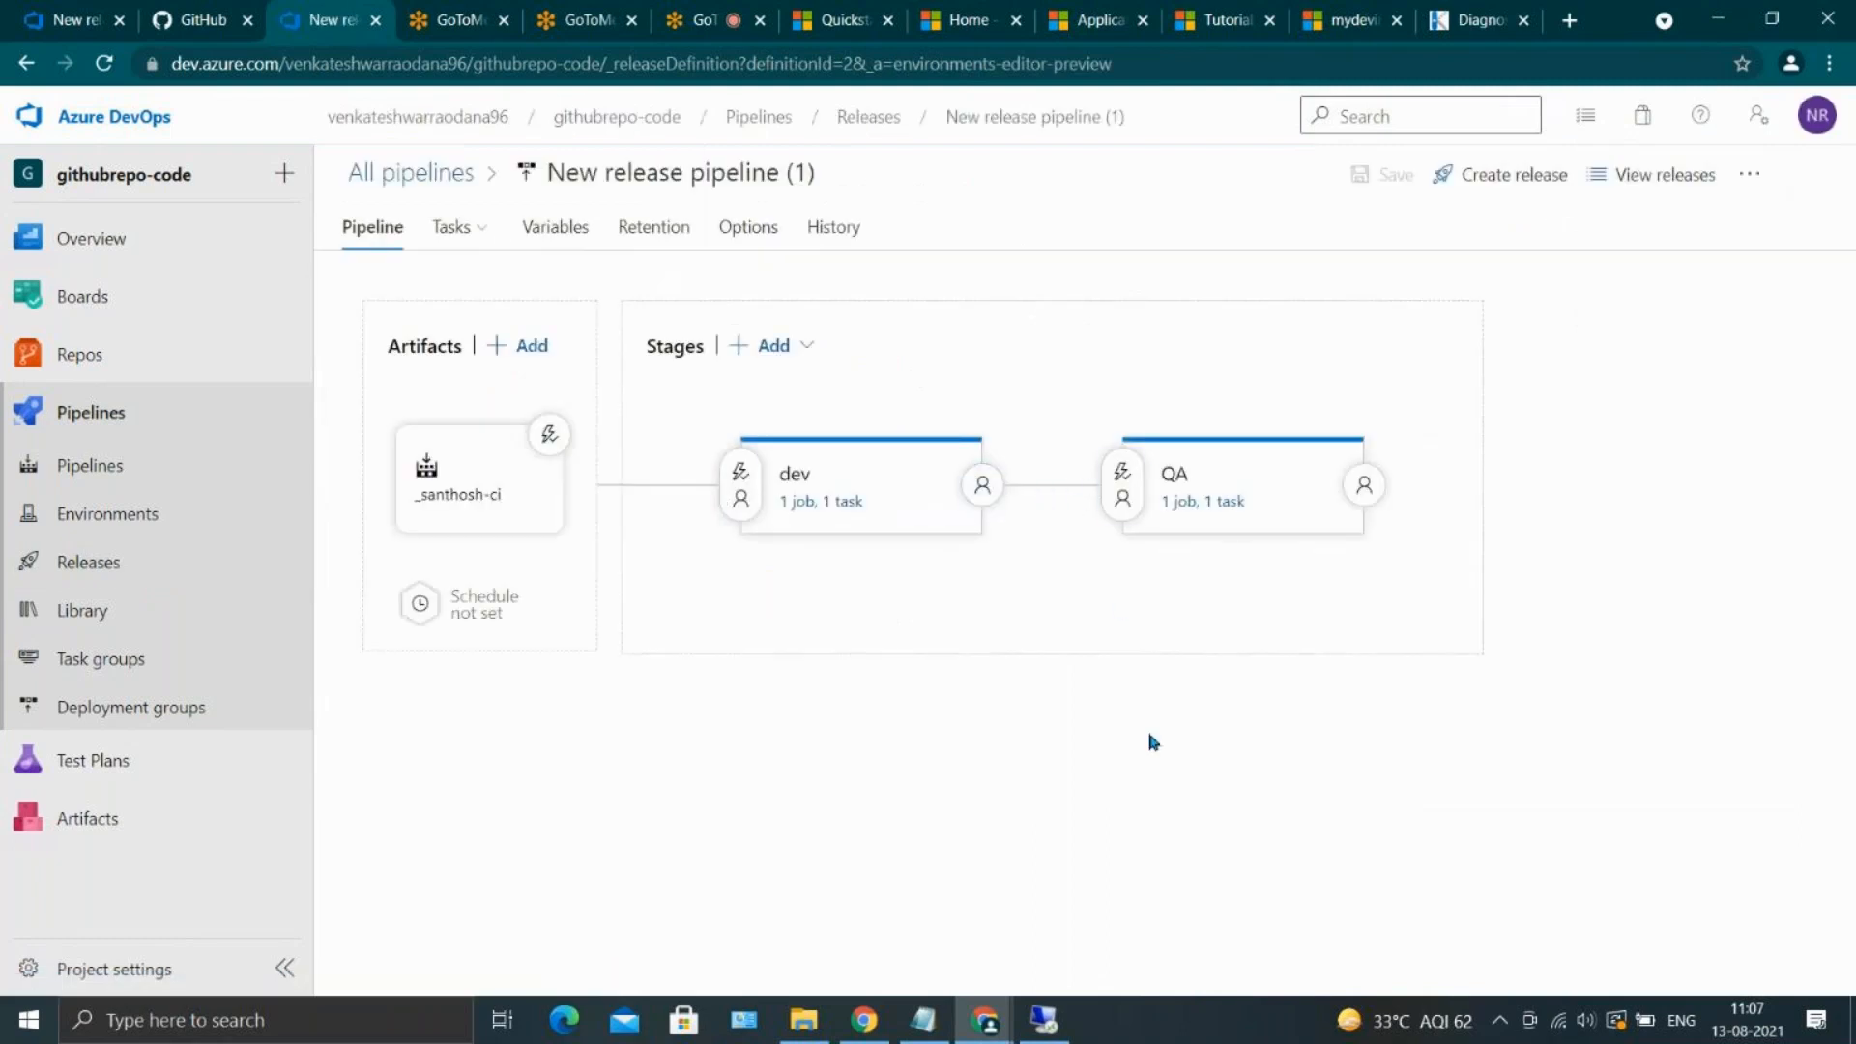
left_click(1123, 473)
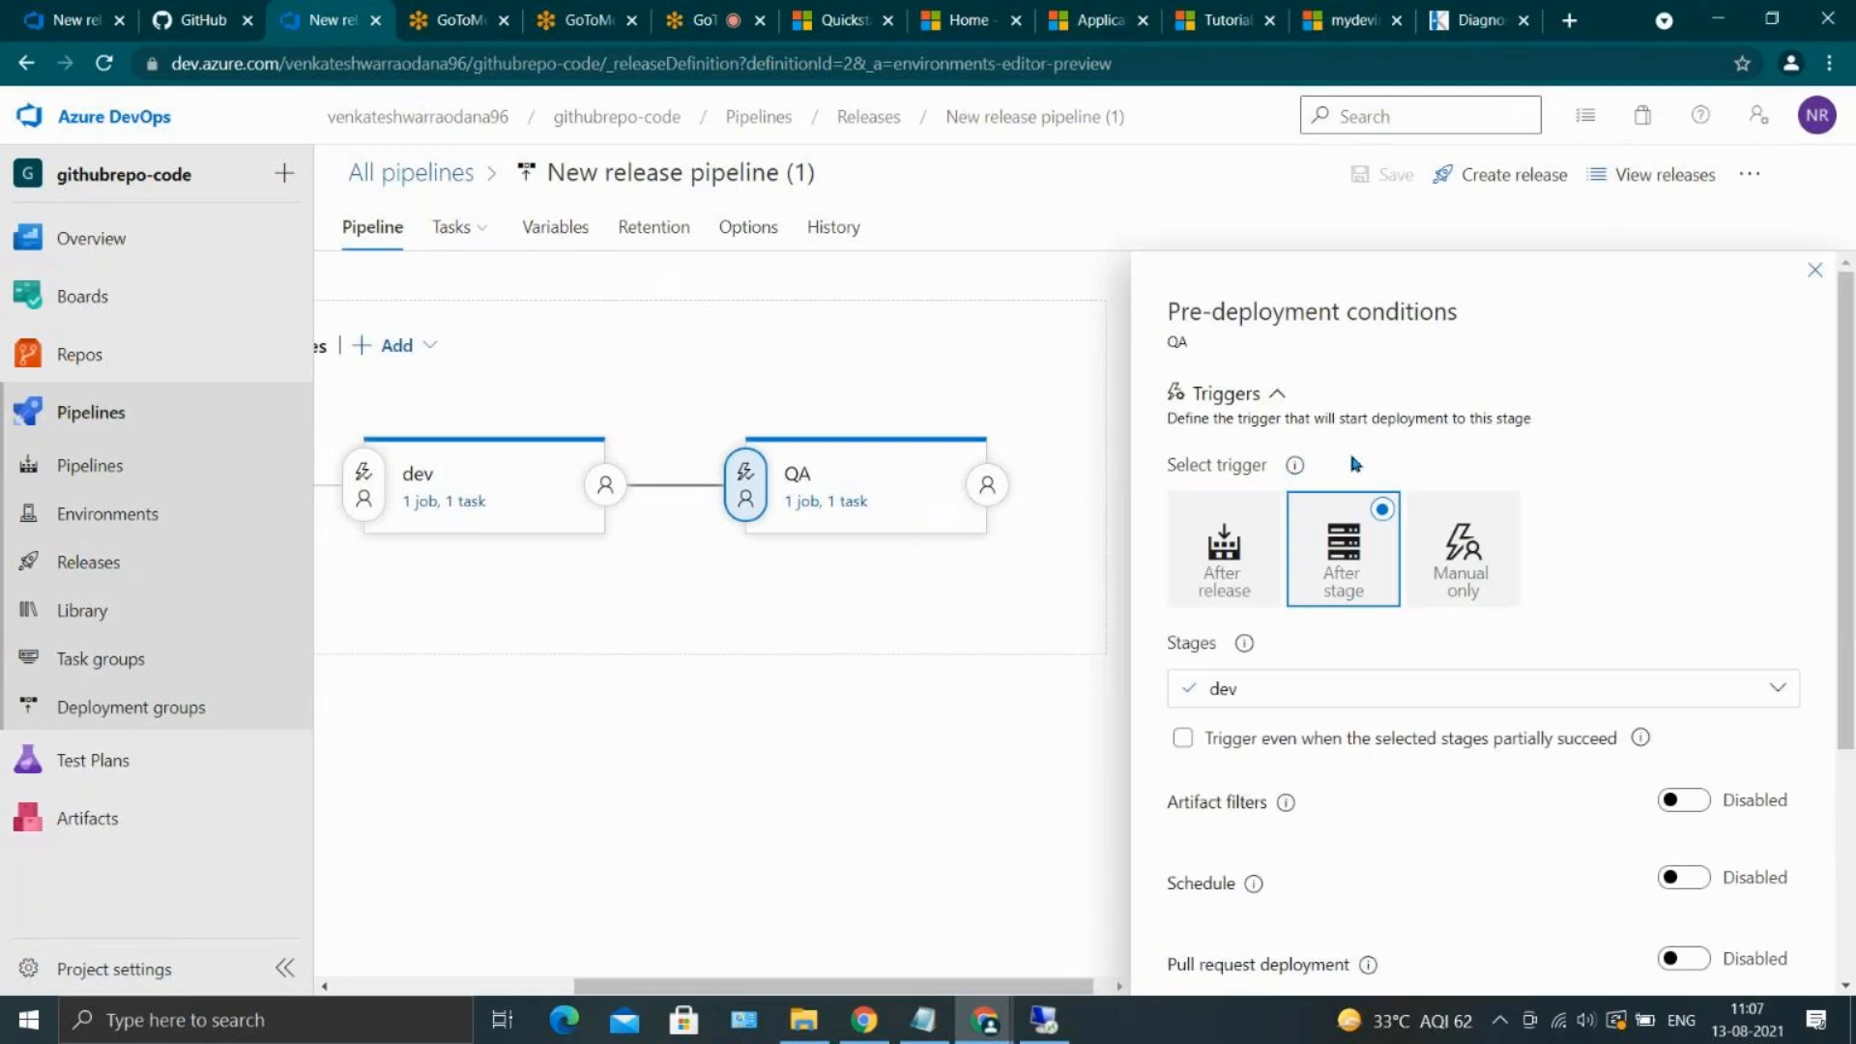
scroll(1348, 448, "down", 2)
scroll(1406, 654, "down", 1)
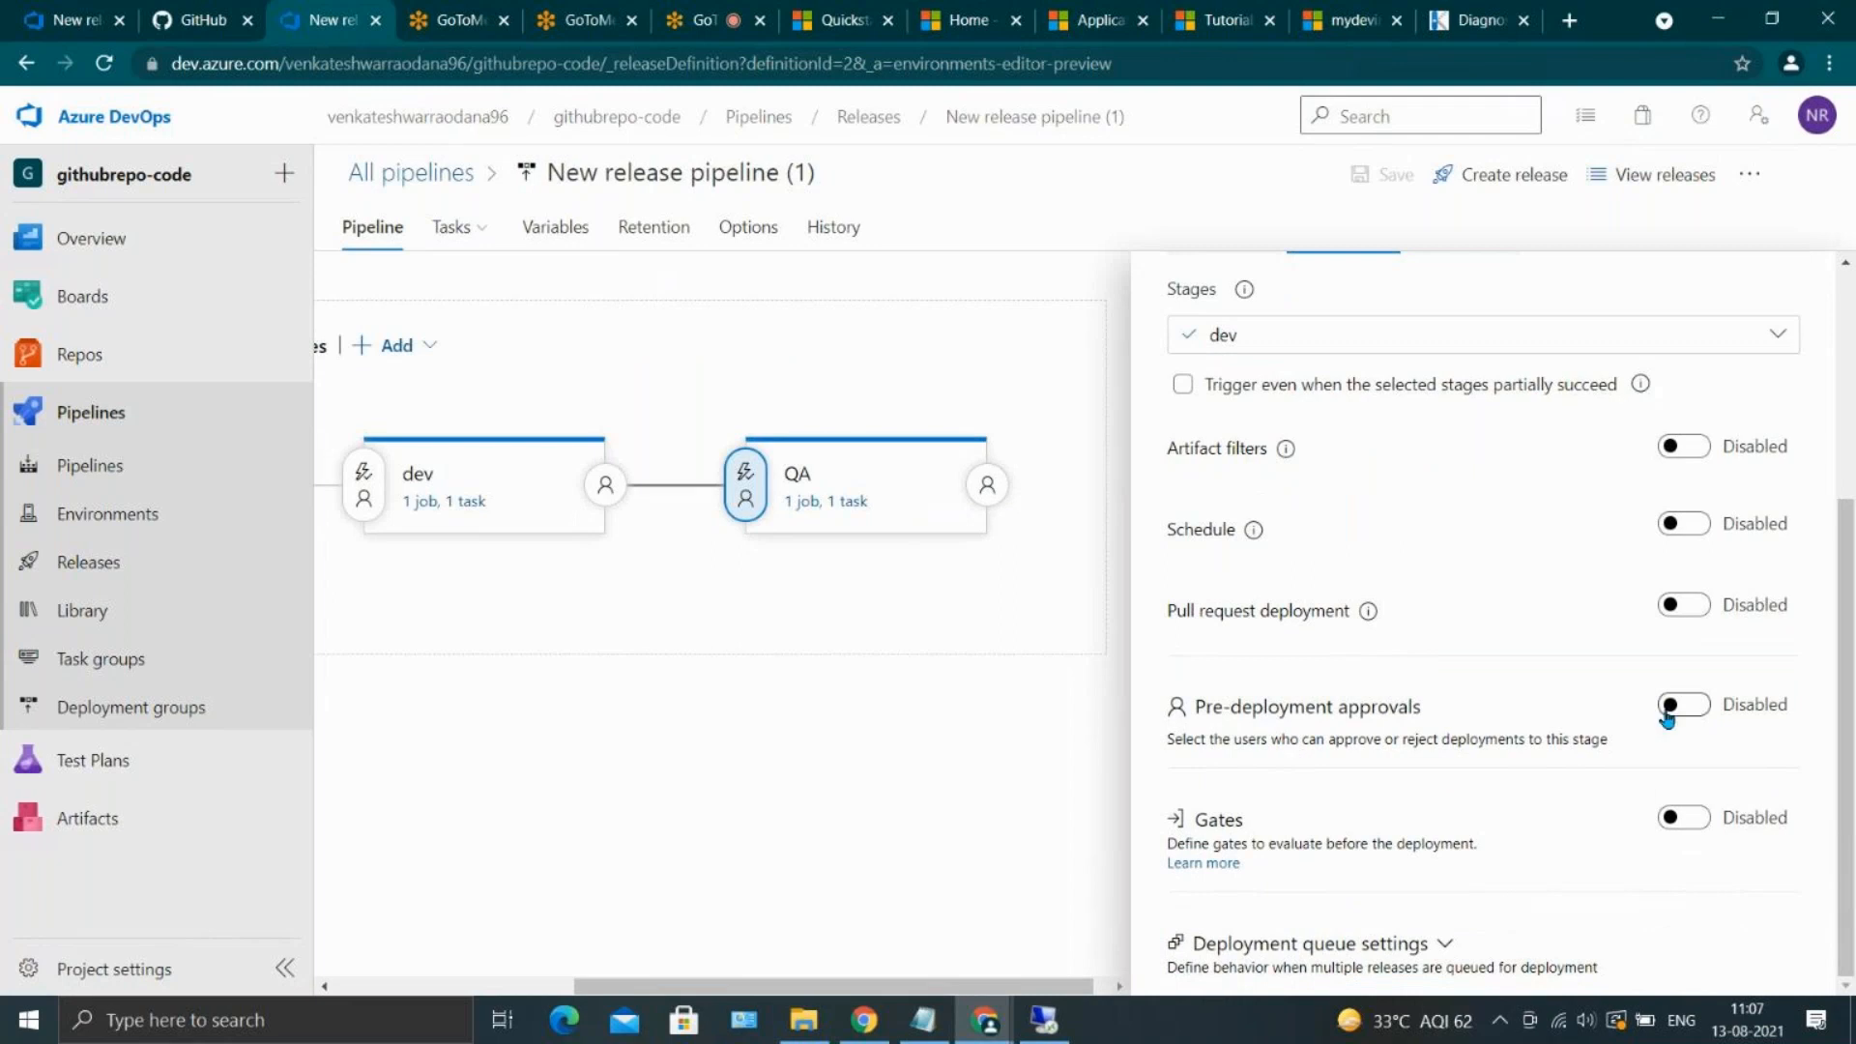
left_click(1700, 707)
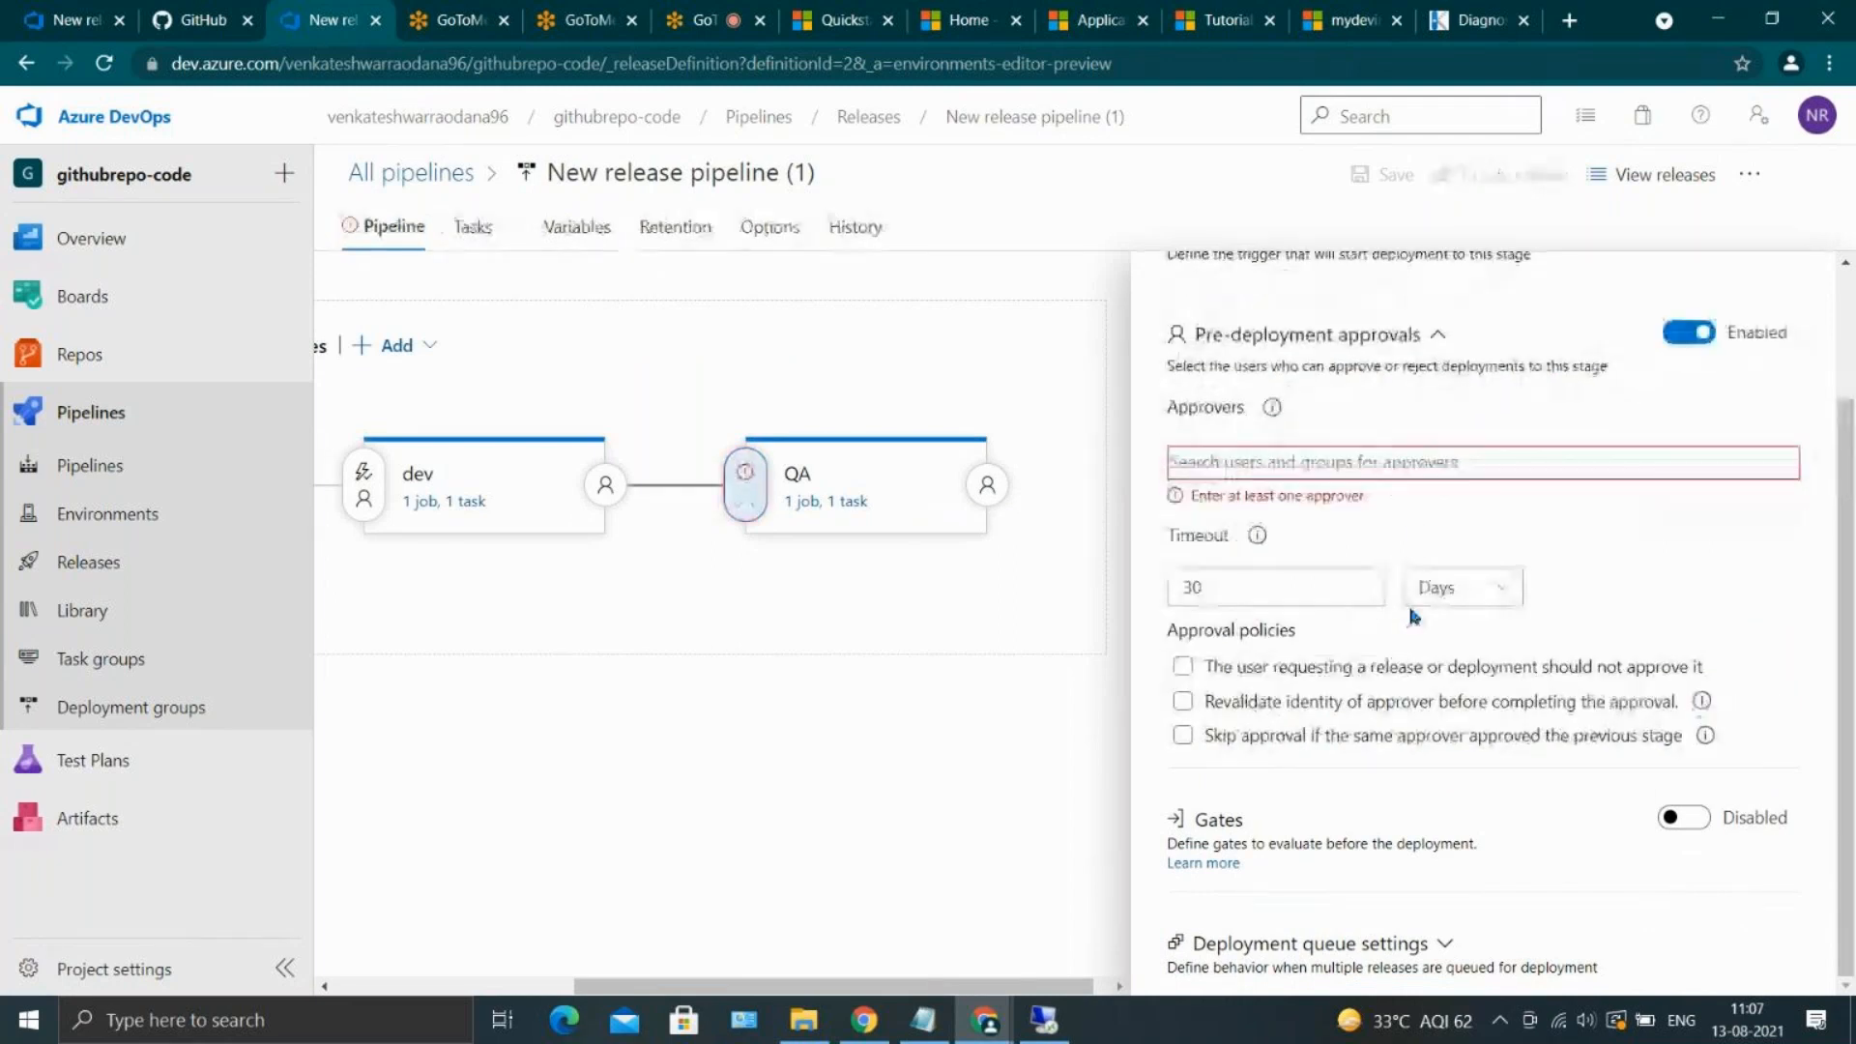
left_click(1323, 461)
type("nani")
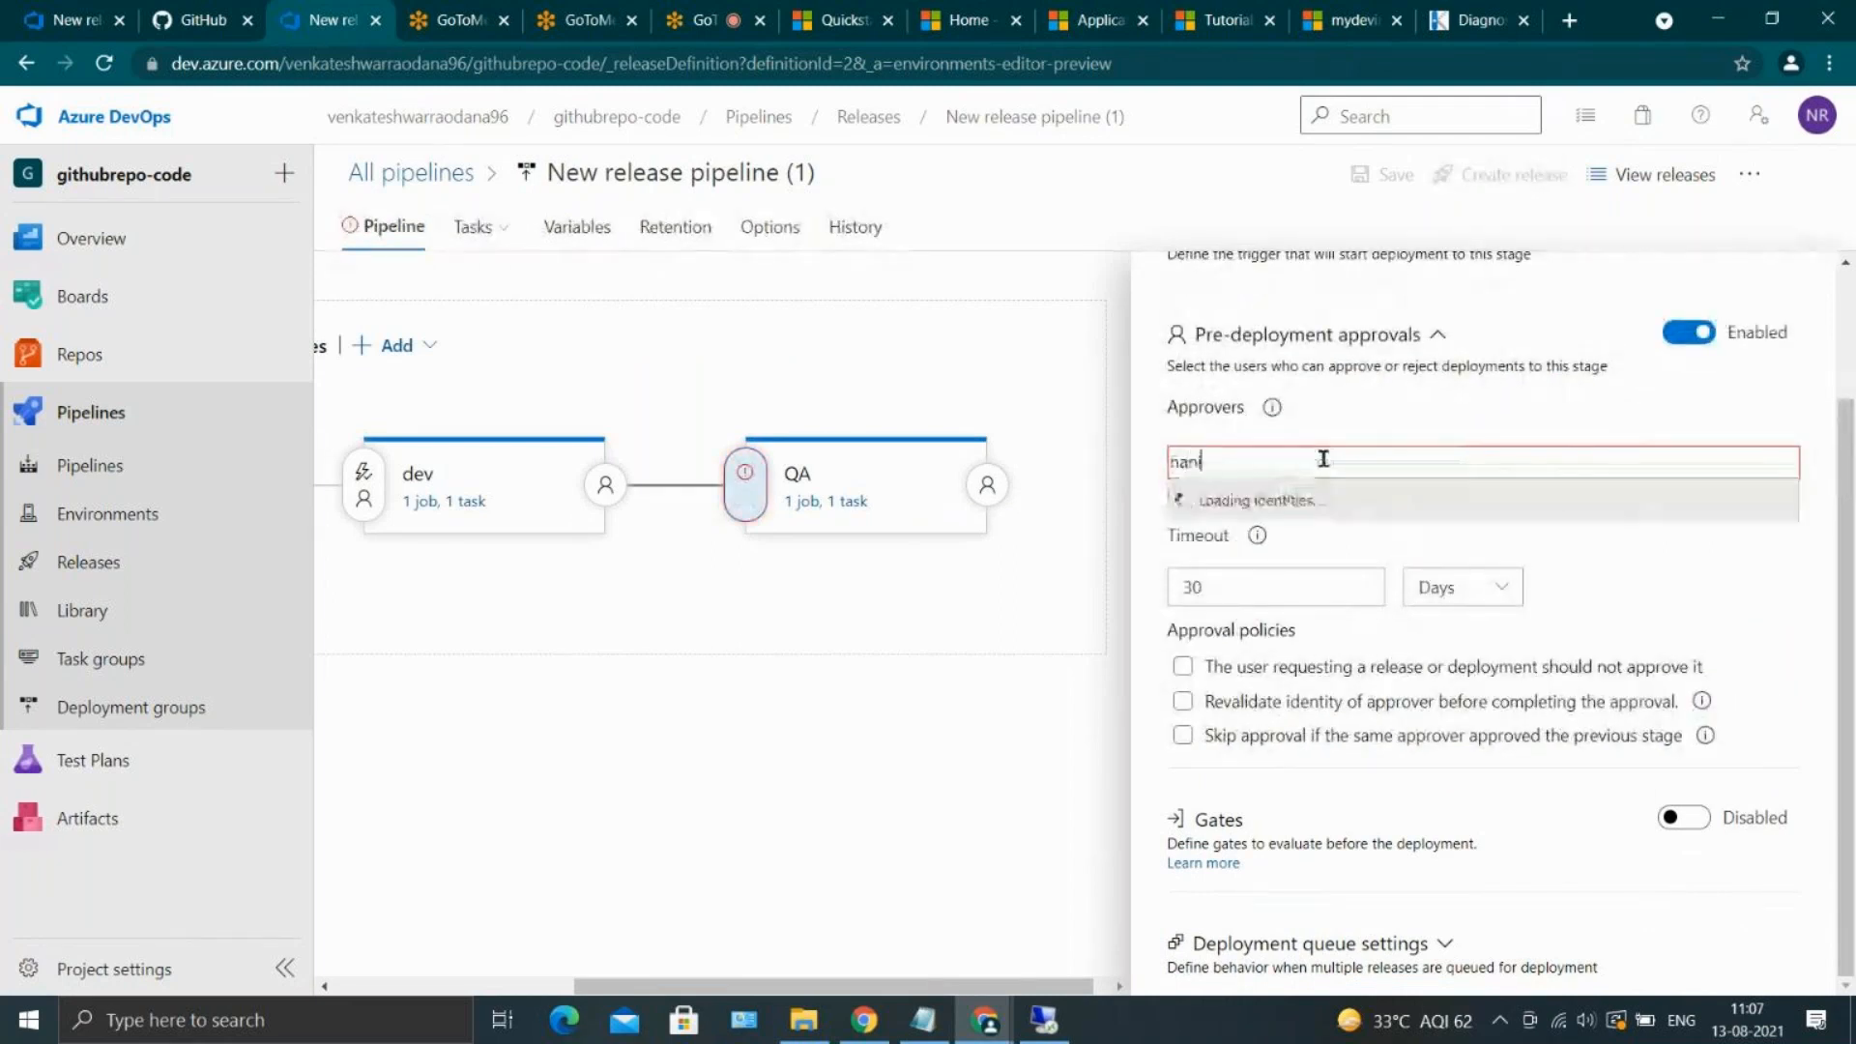
left_click(1230, 517)
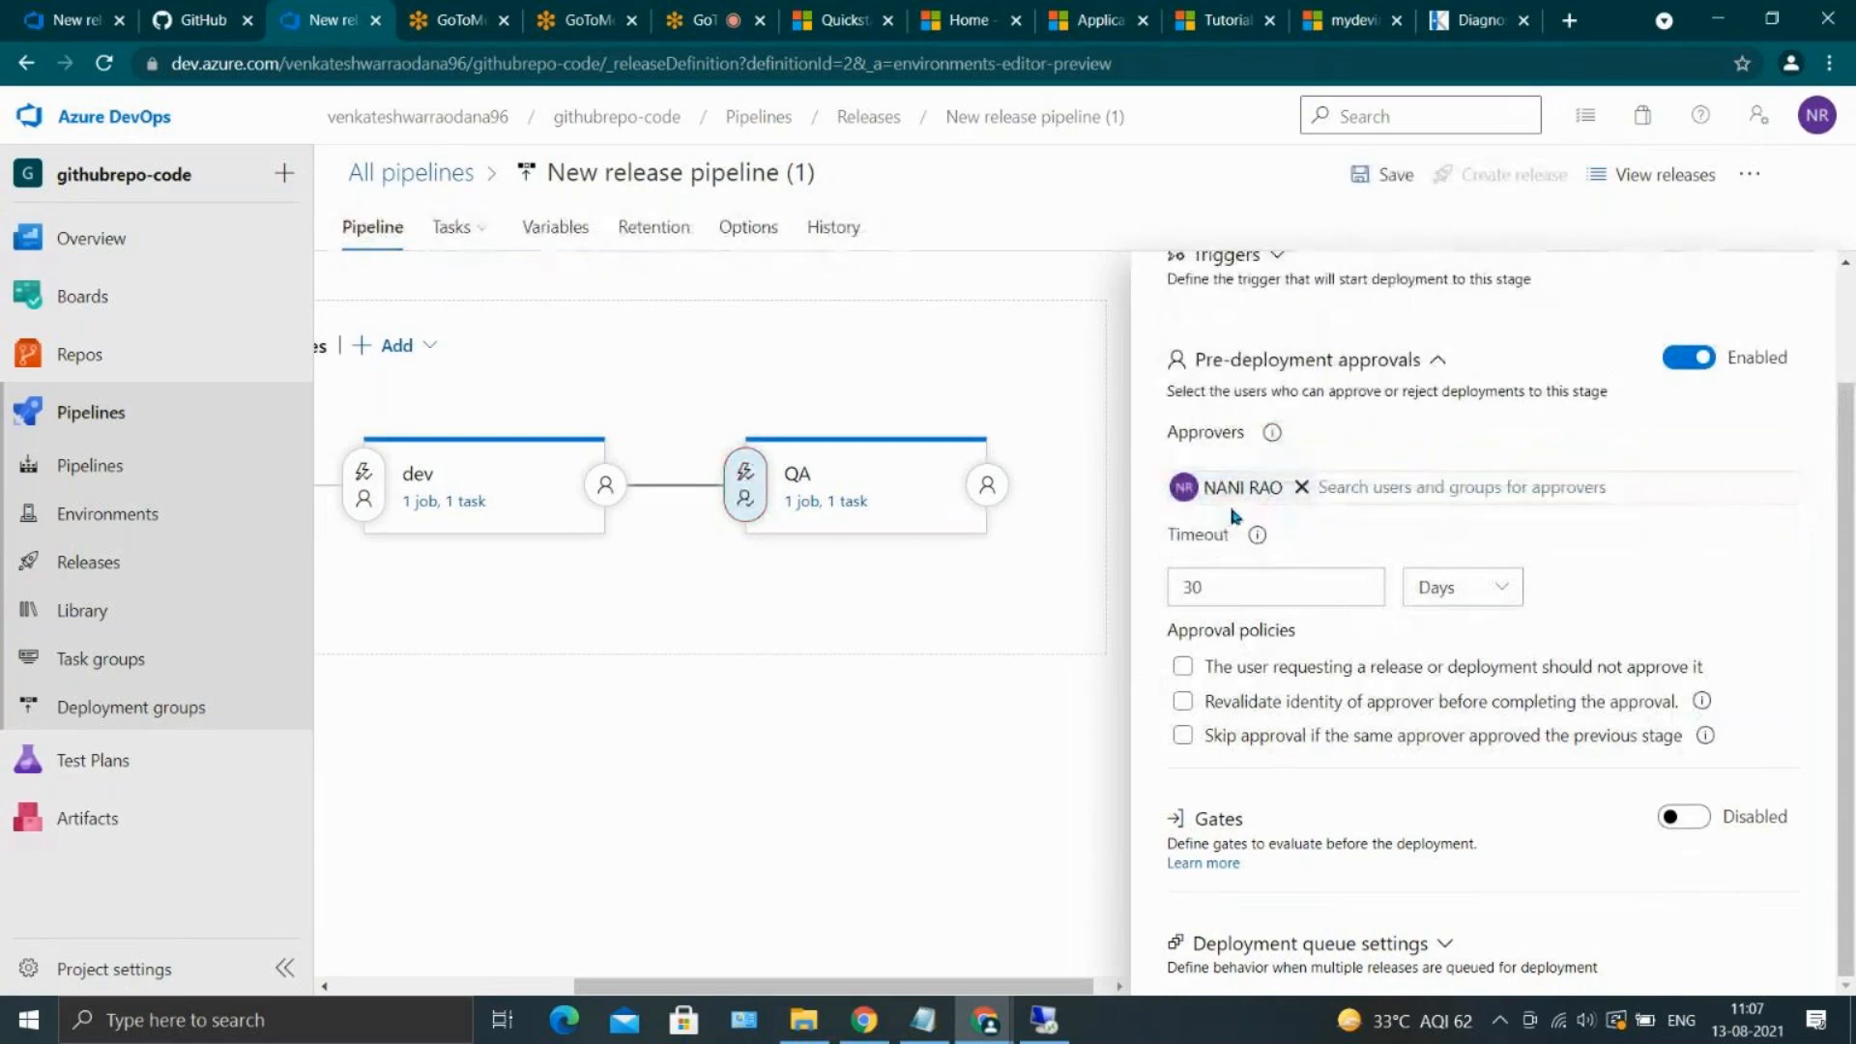
scroll(1505, 482, "up", 2)
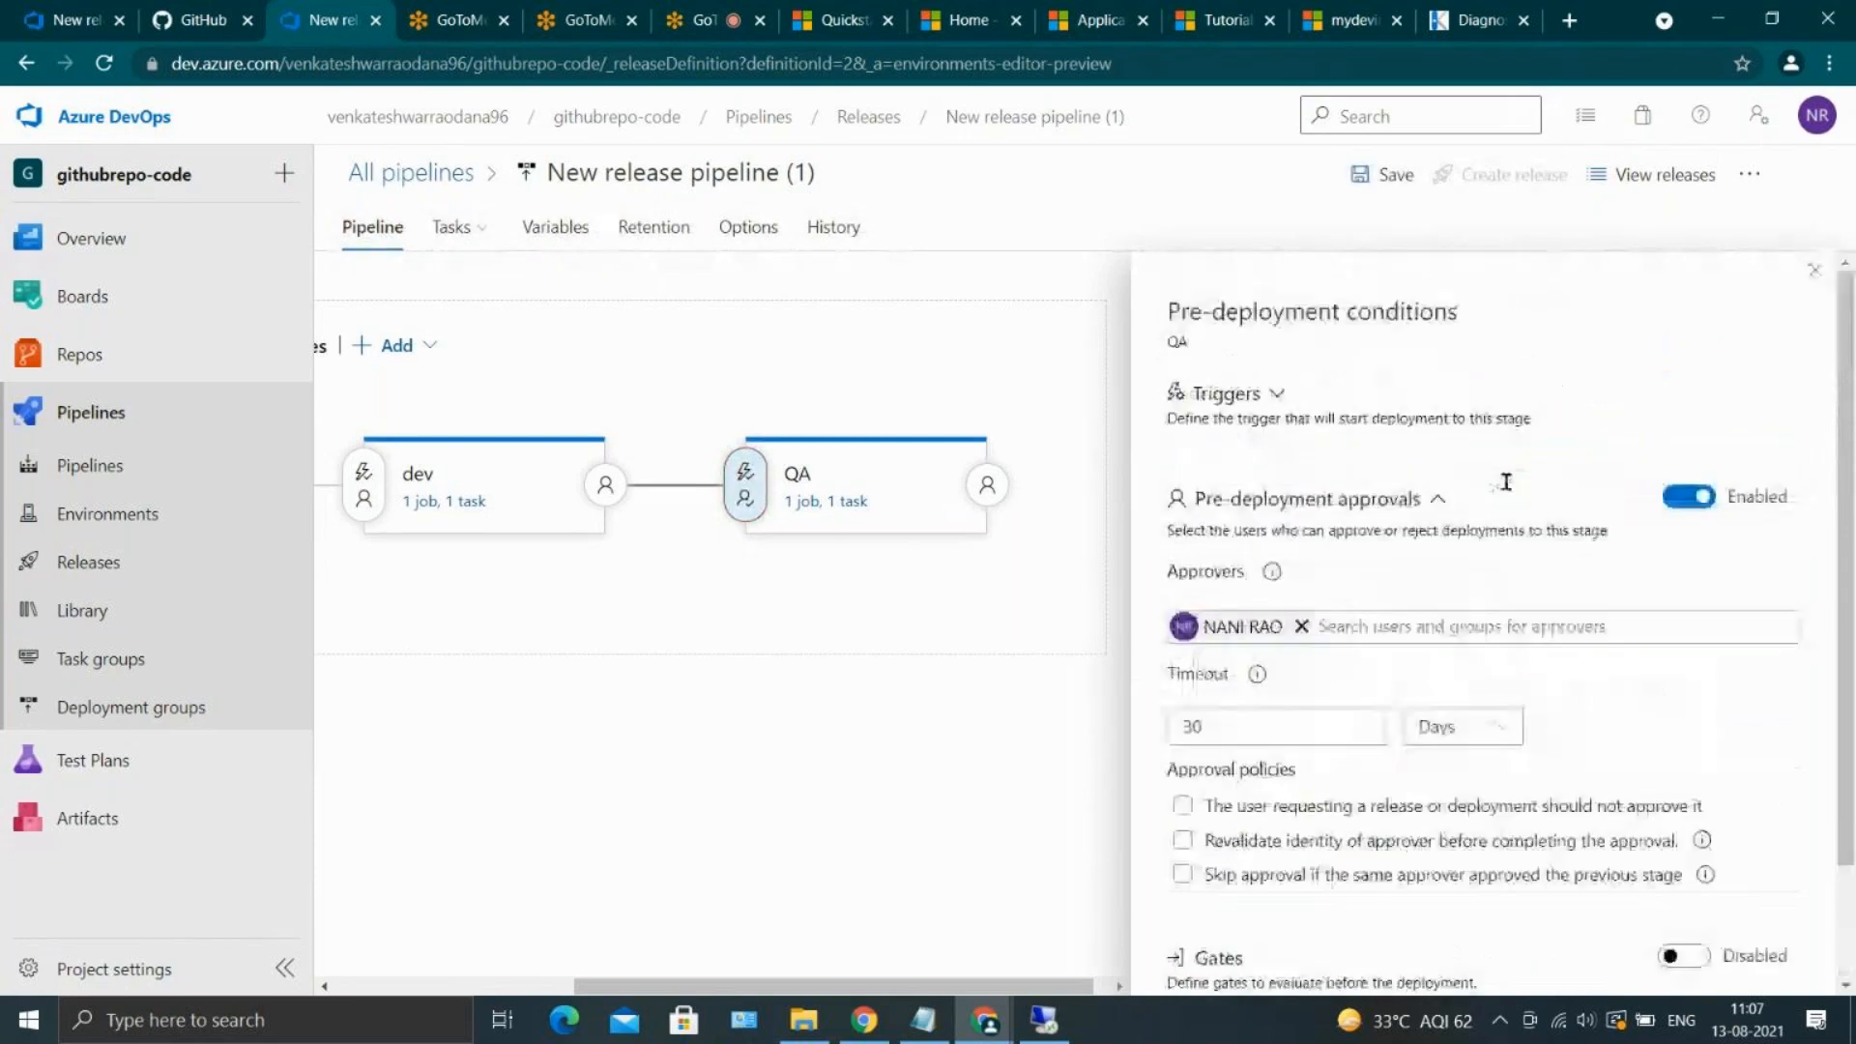
left_click(1814, 270)
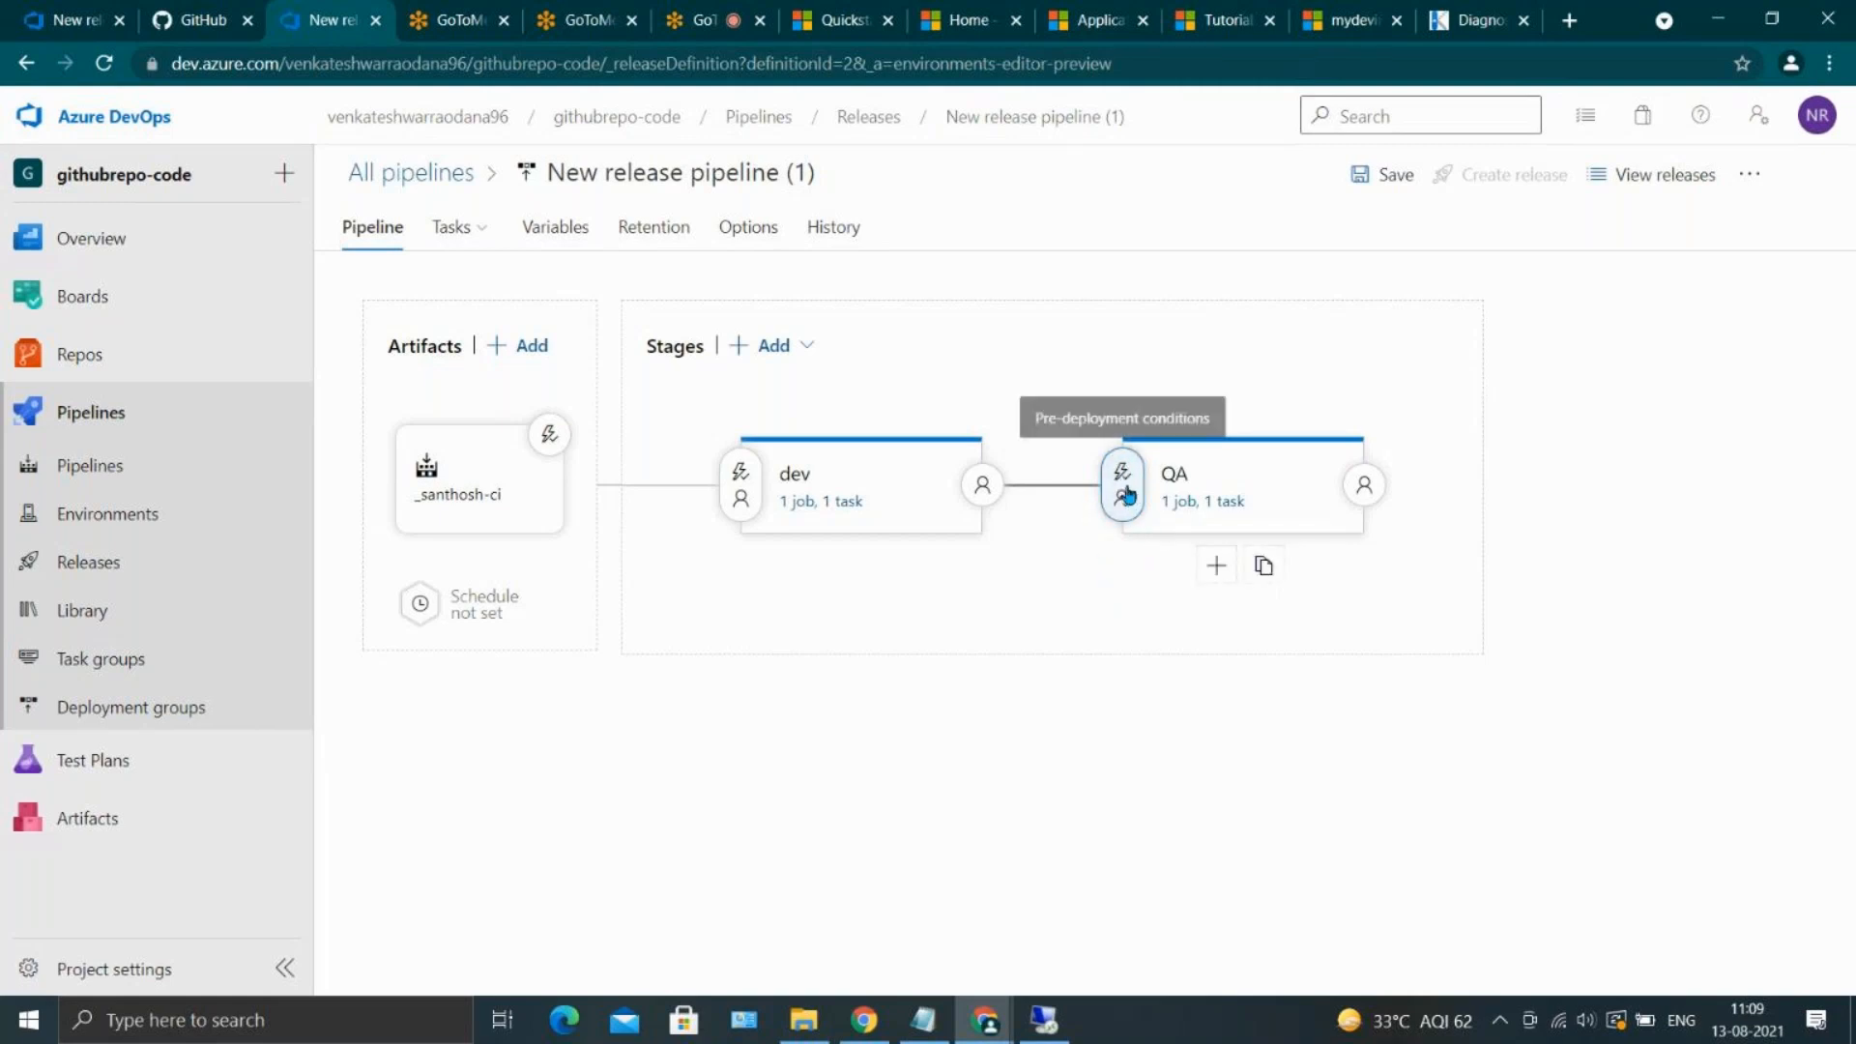
Review the QA stage's pre-deployment conditions in New release pipeline (1), close them, and save the pipeline without a comment
left_click(1122, 488)
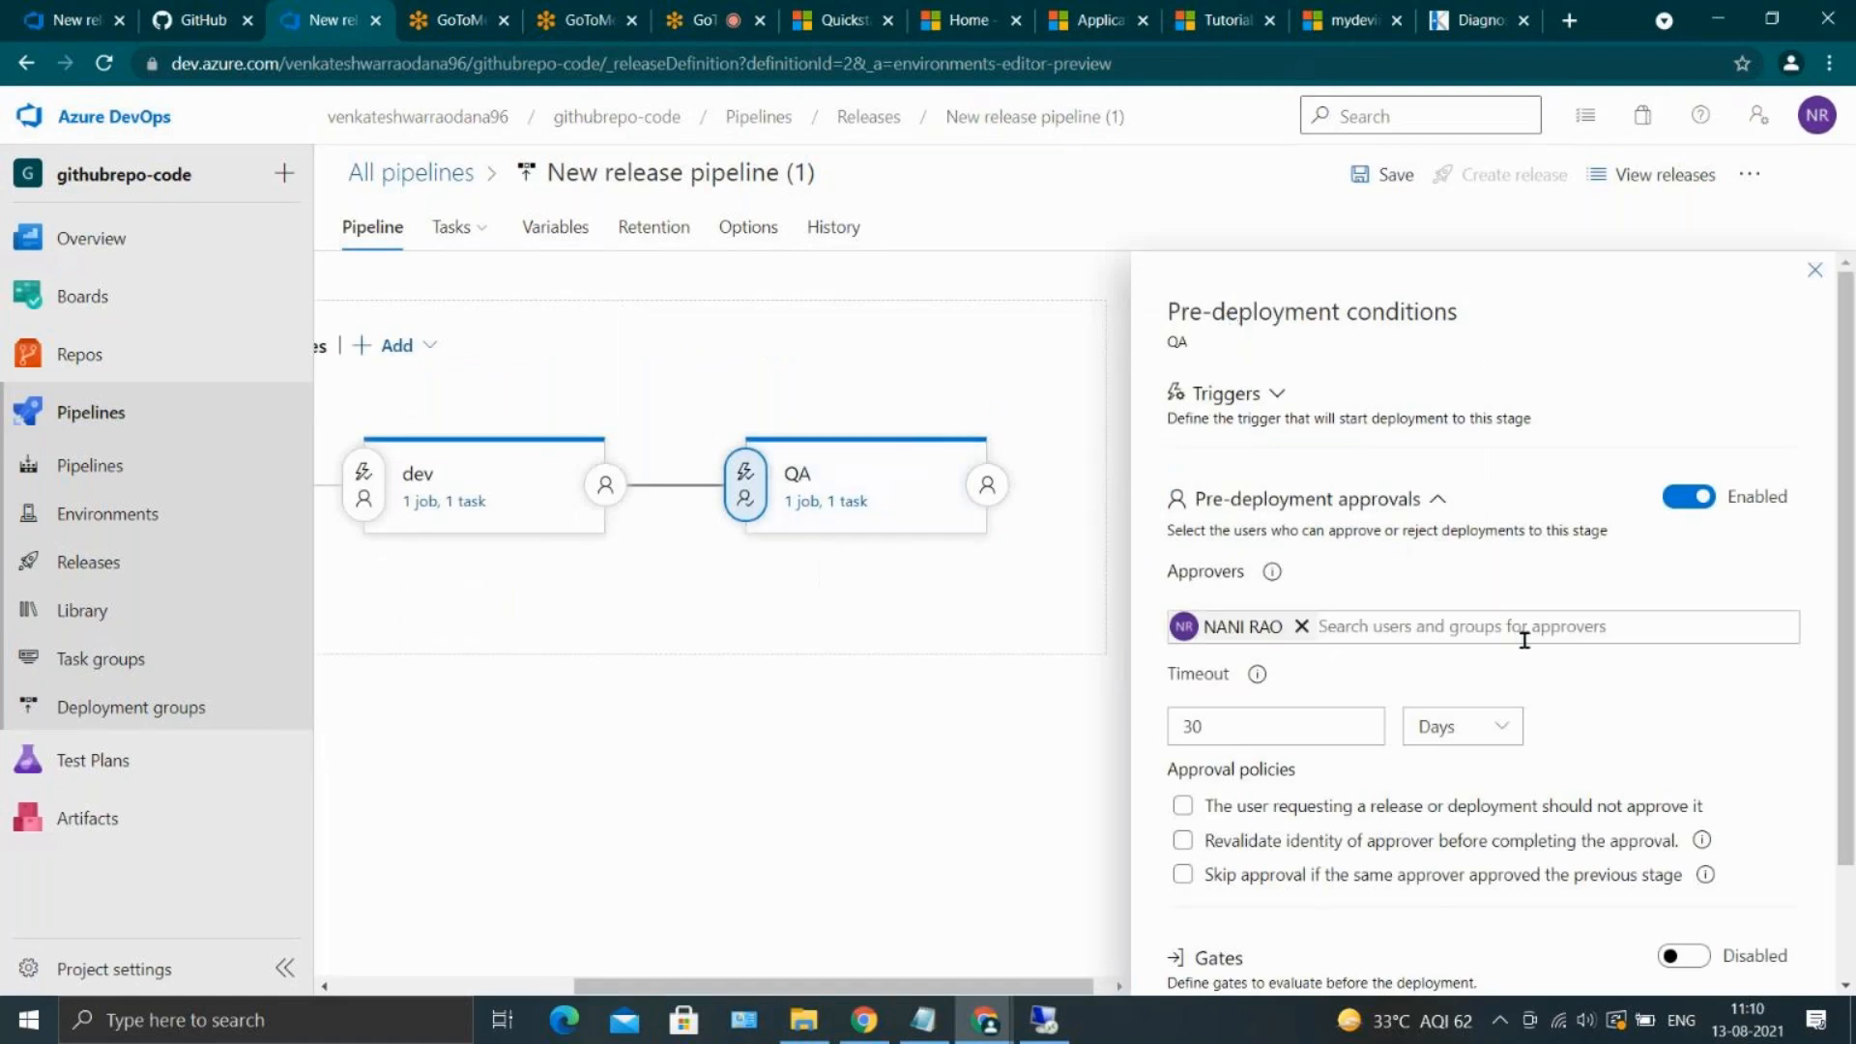
scroll(1525, 639, "down", 1)
scroll(1524, 640, "down", 1)
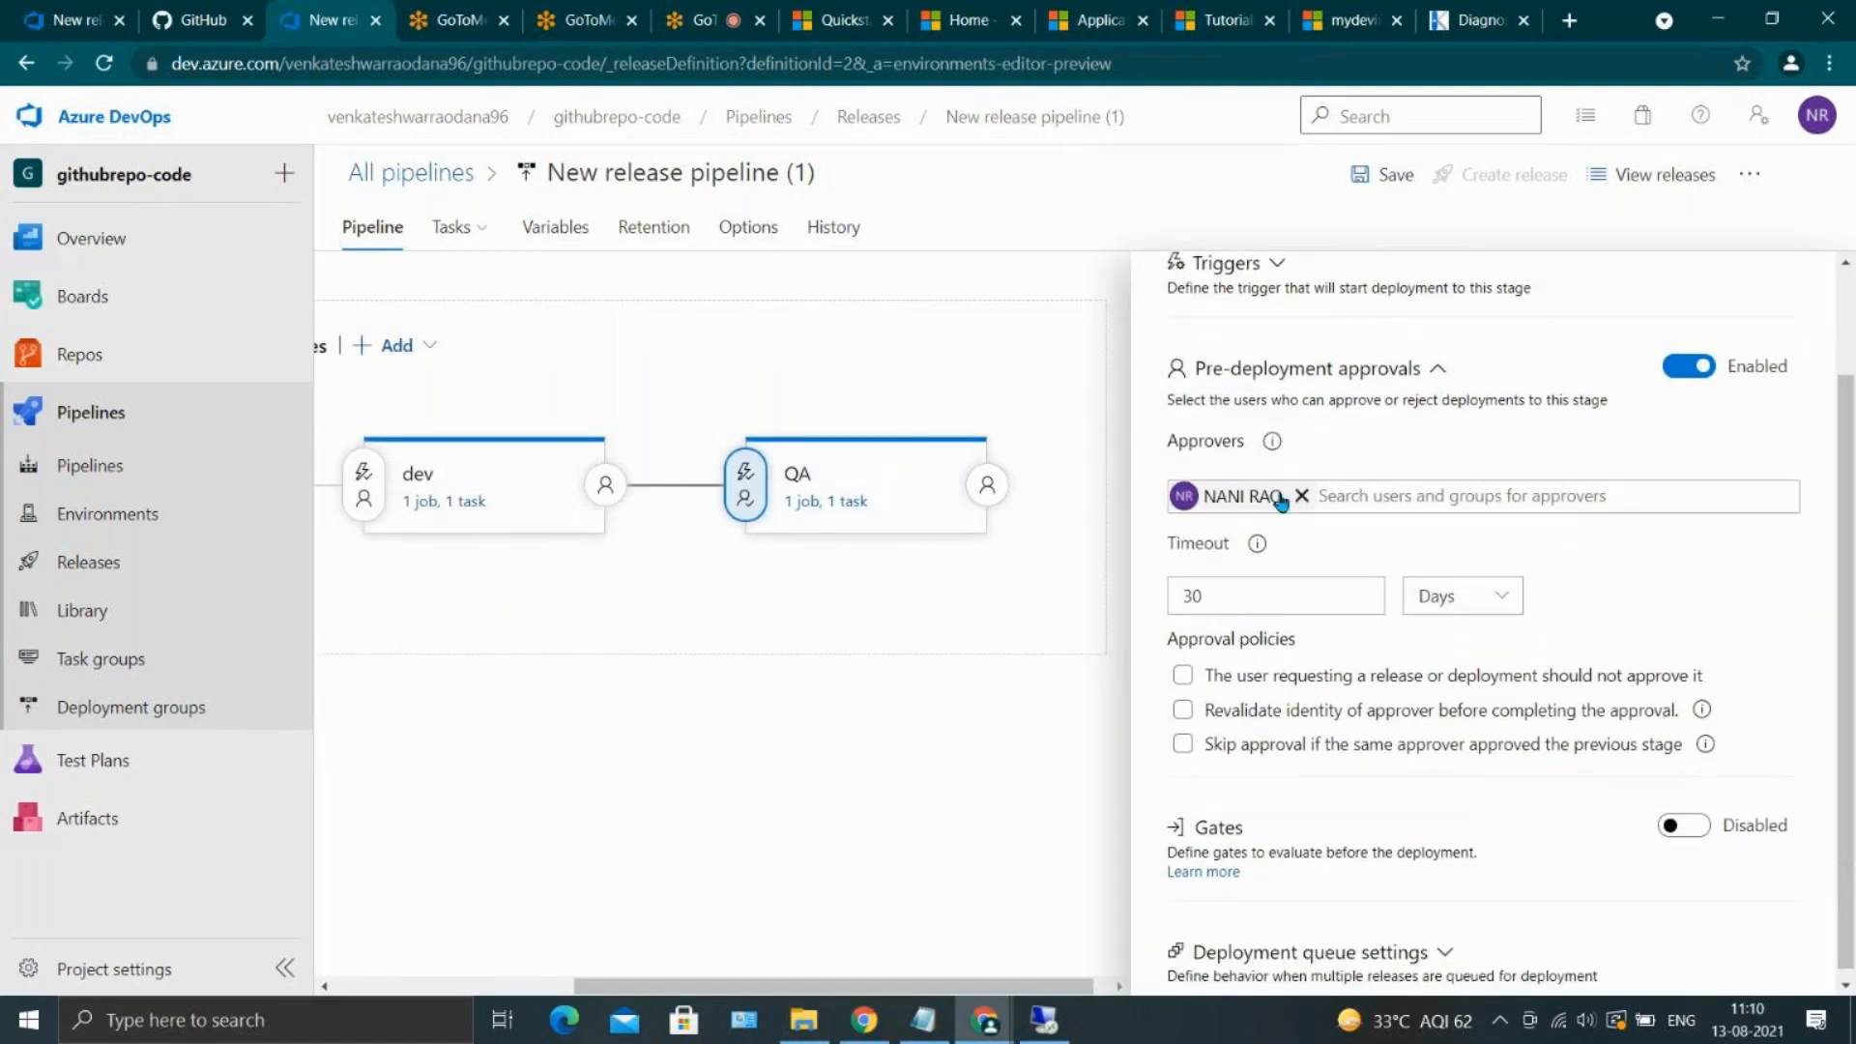
scroll(1594, 395, "up", 2)
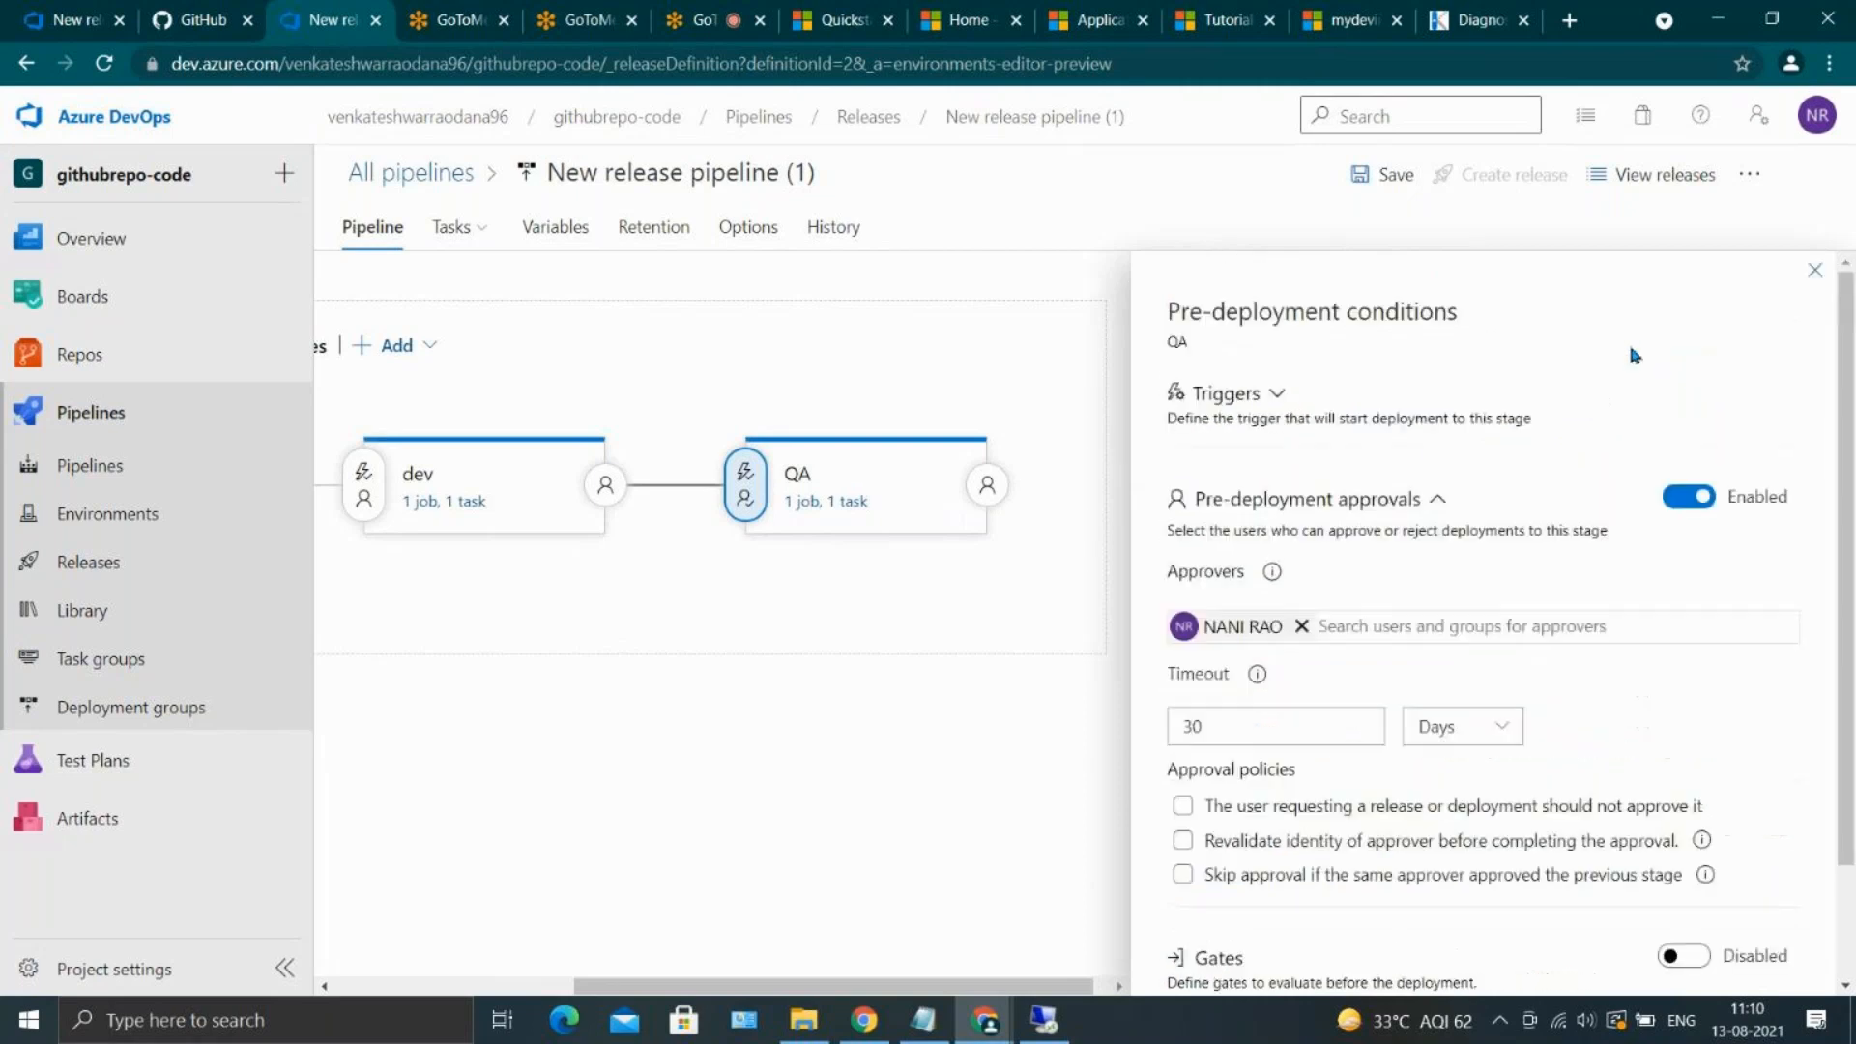
left_click(1814, 272)
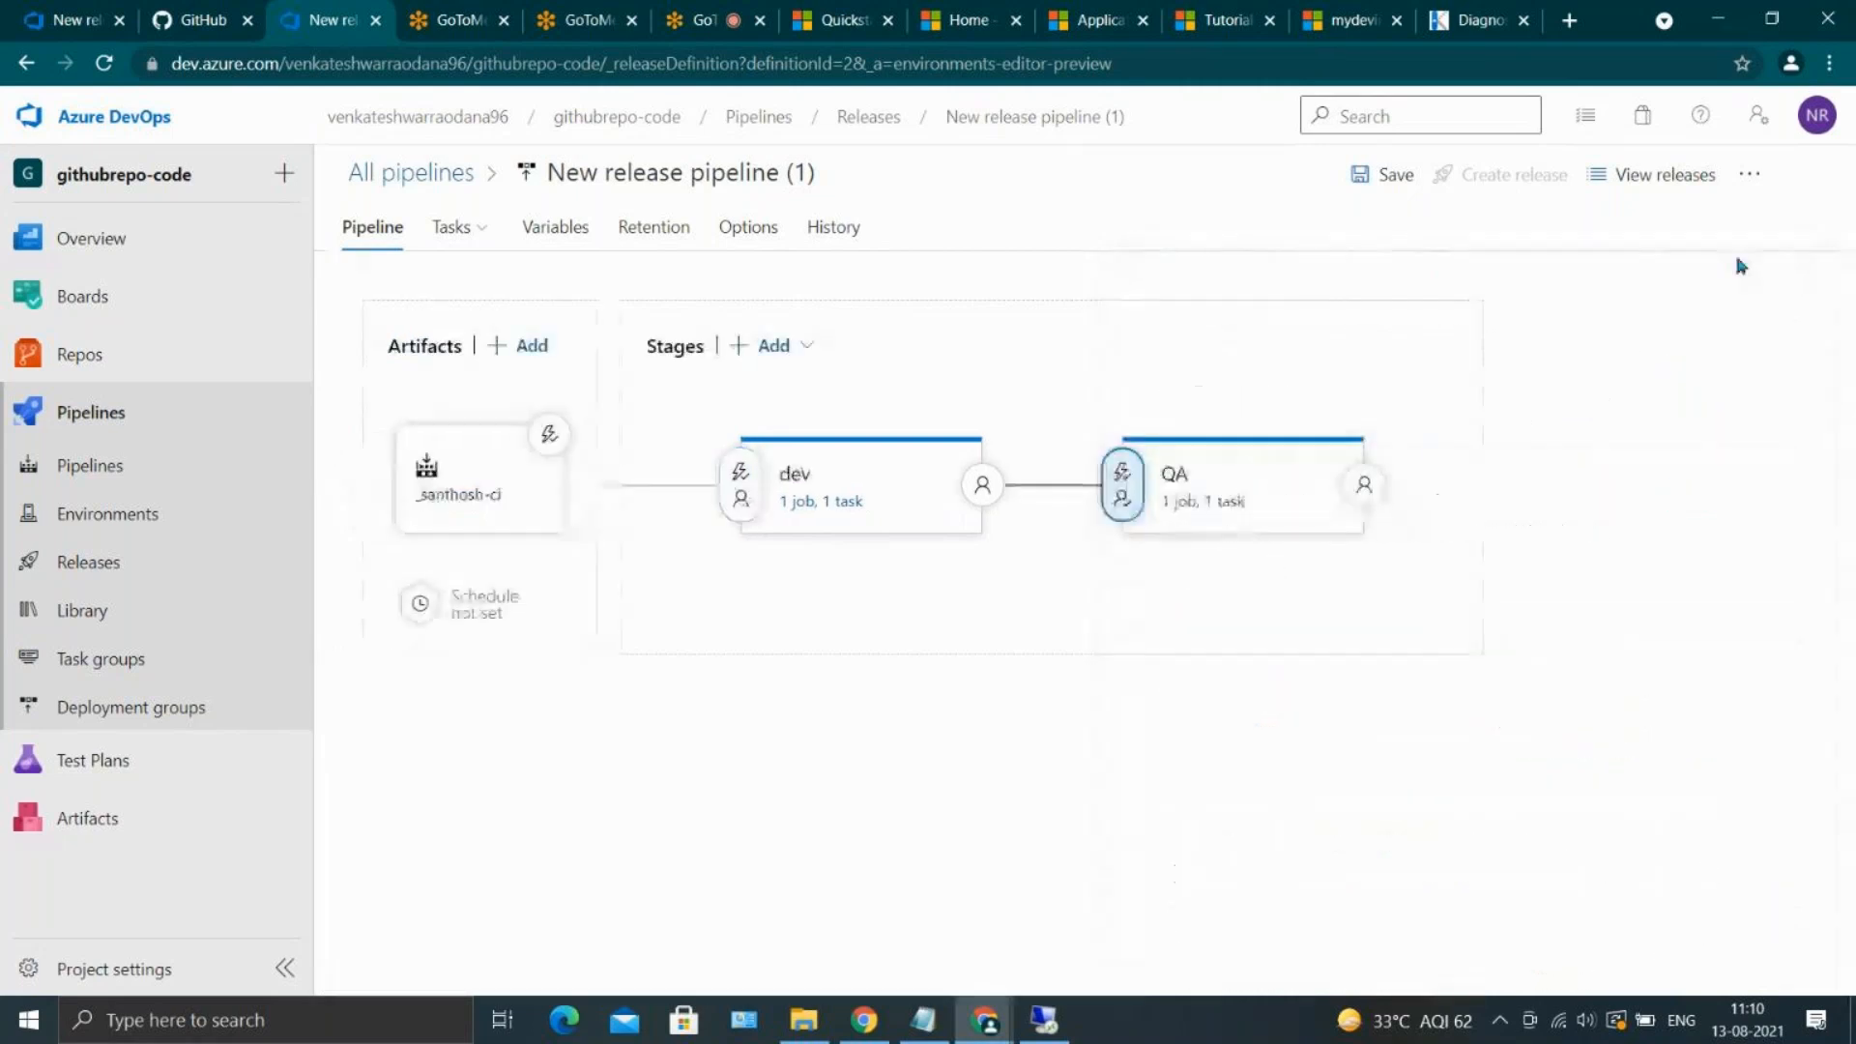
left_click(1385, 175)
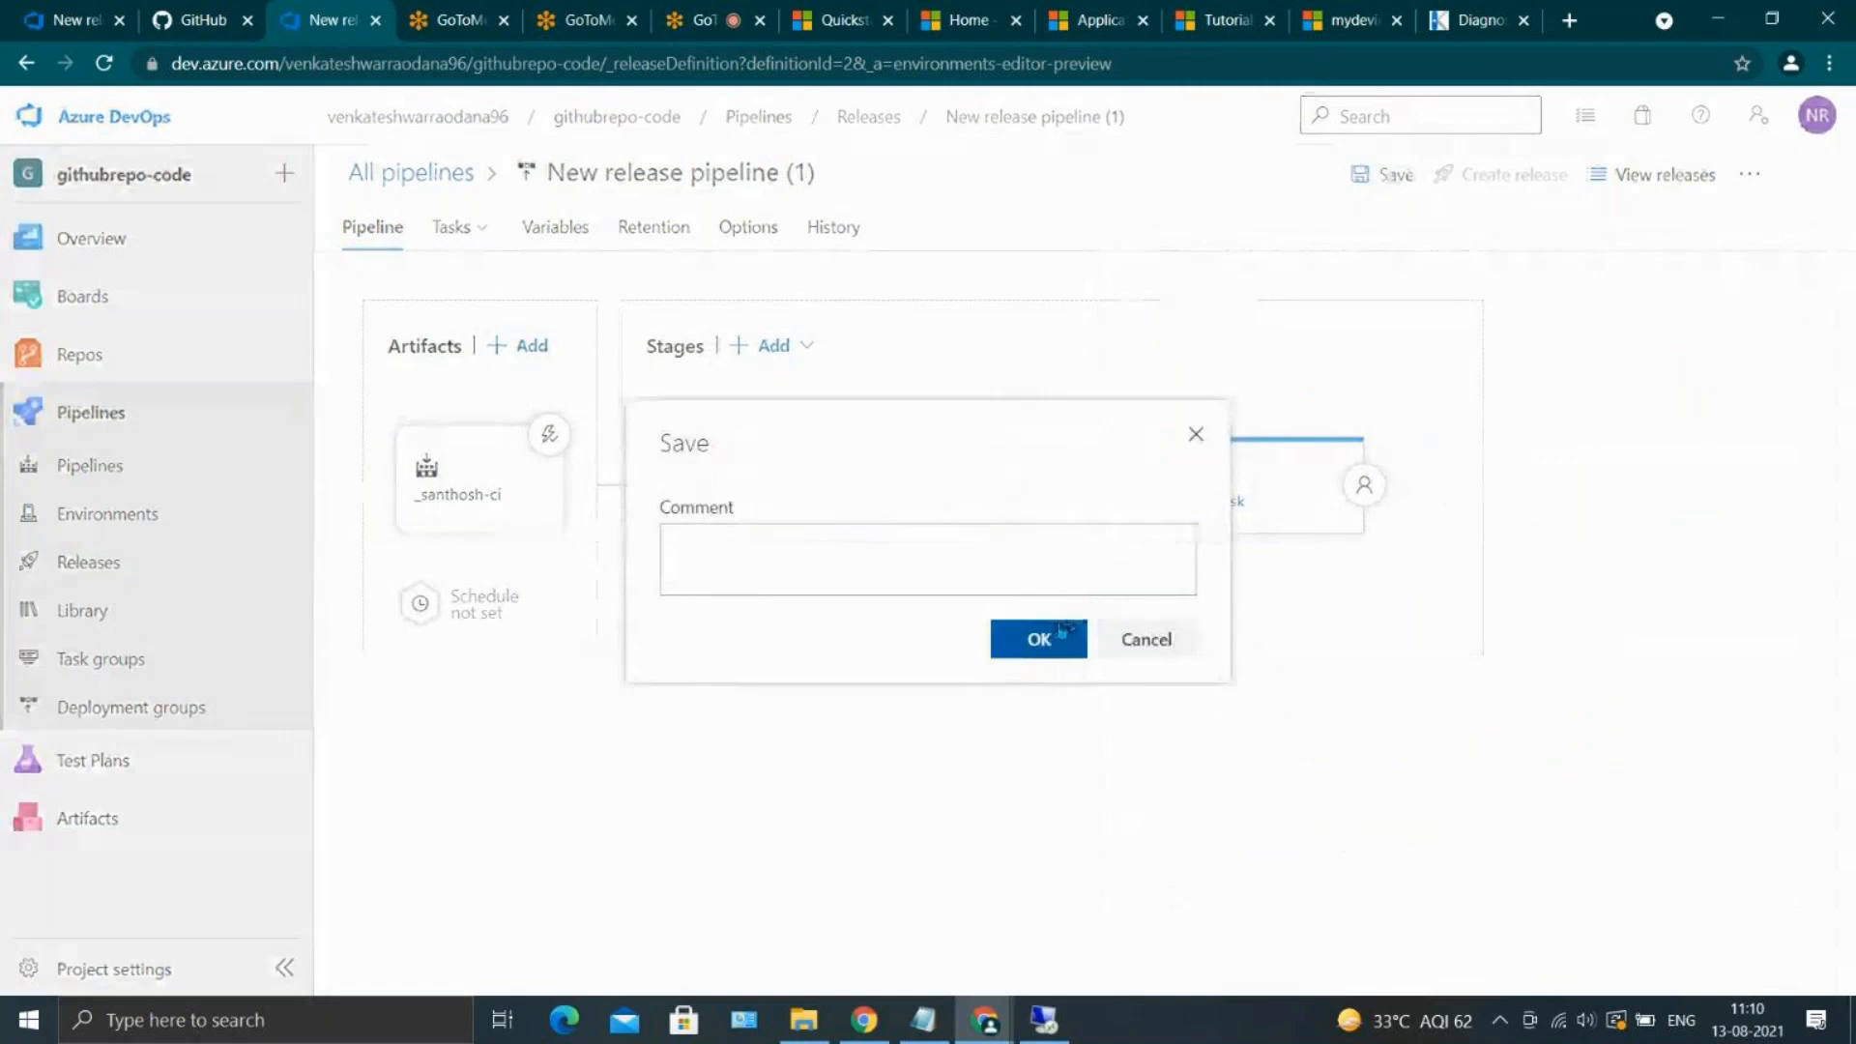
left_click(1058, 639)
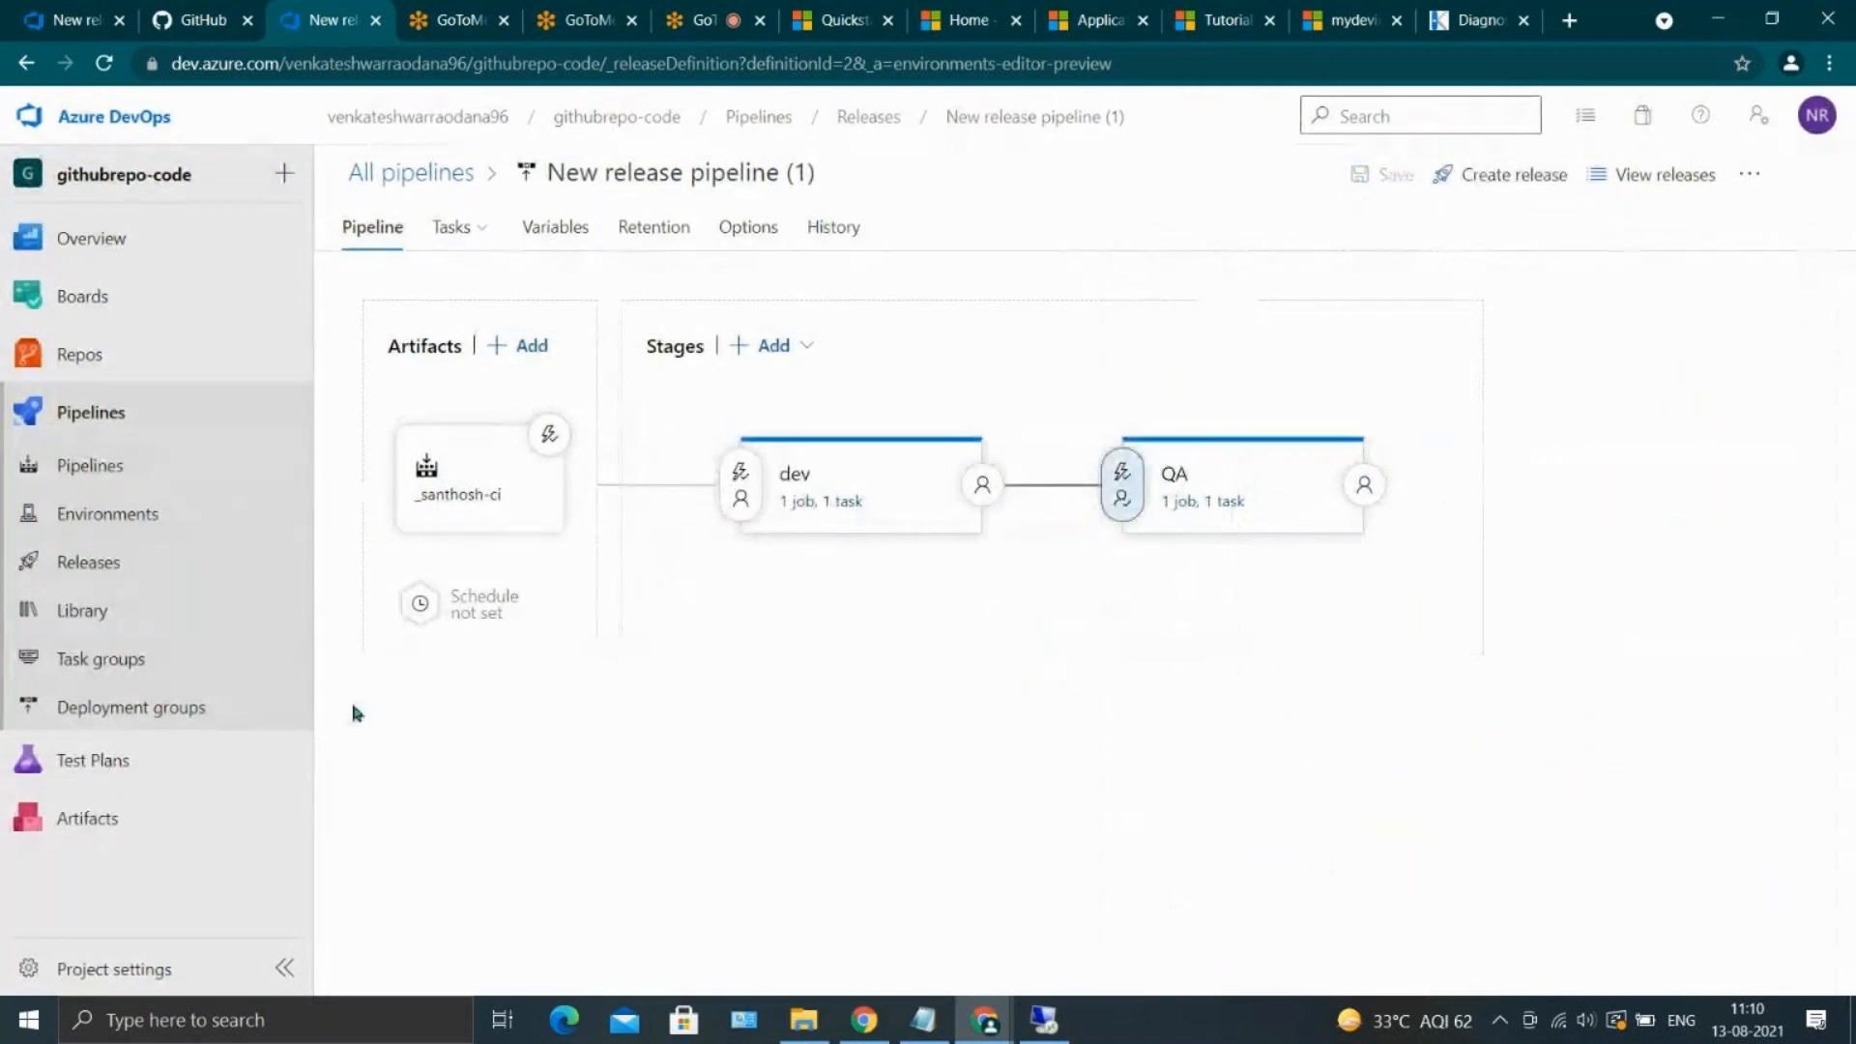
Create a release of New release pipeline (1) with the QA stage's trigger changed to manual, and open that release
left_click(1437, 192)
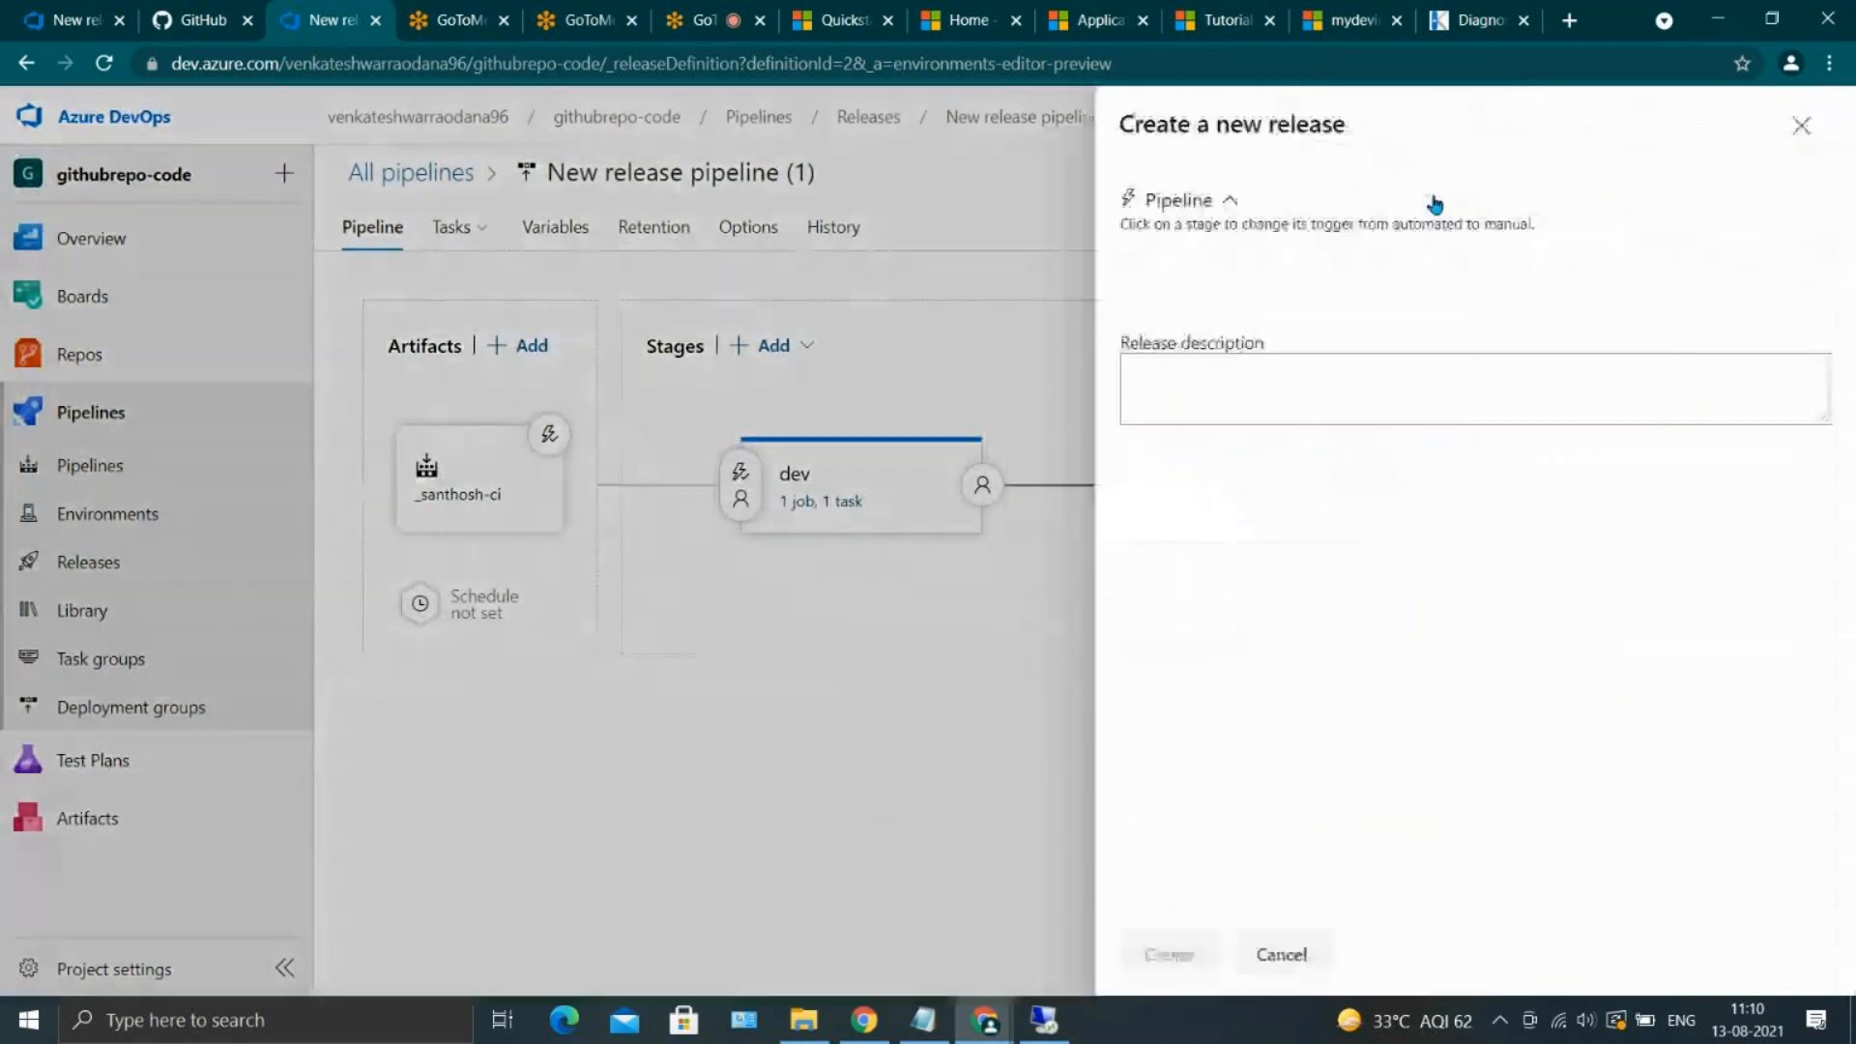
left_click(1421, 307)
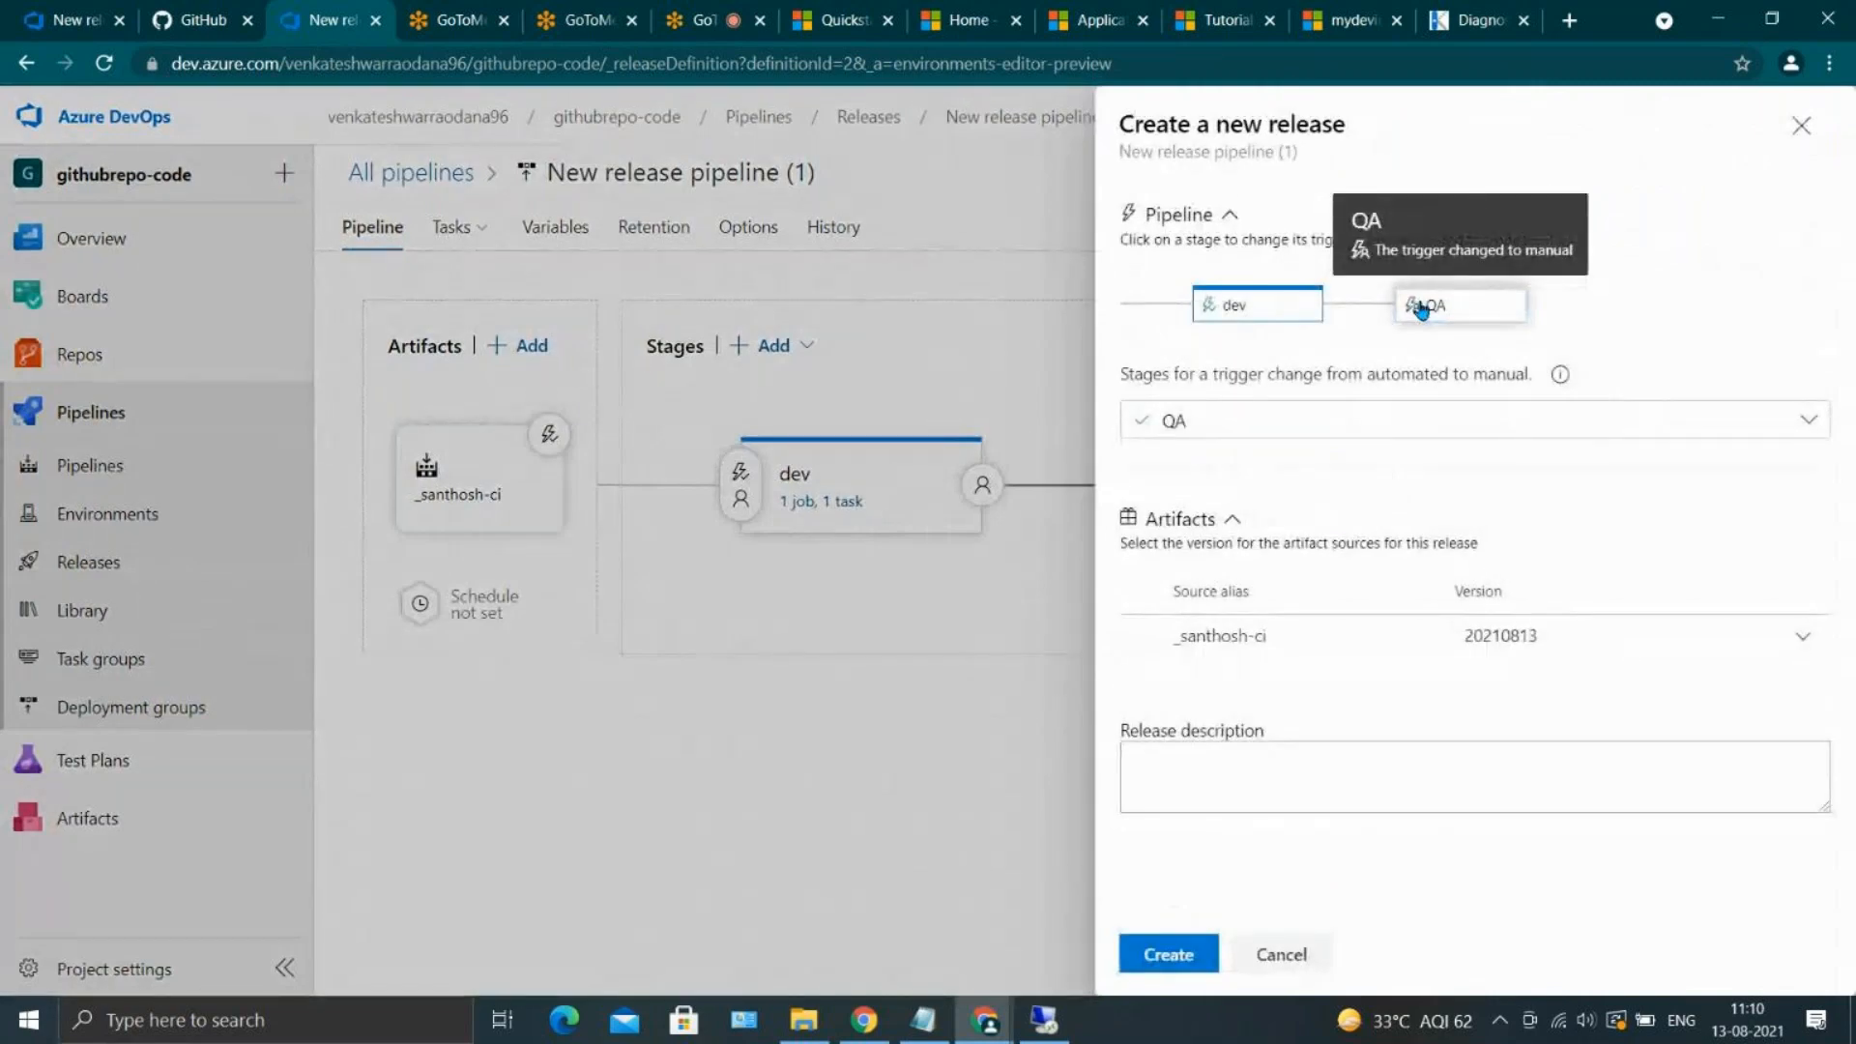
left_click(1168, 954)
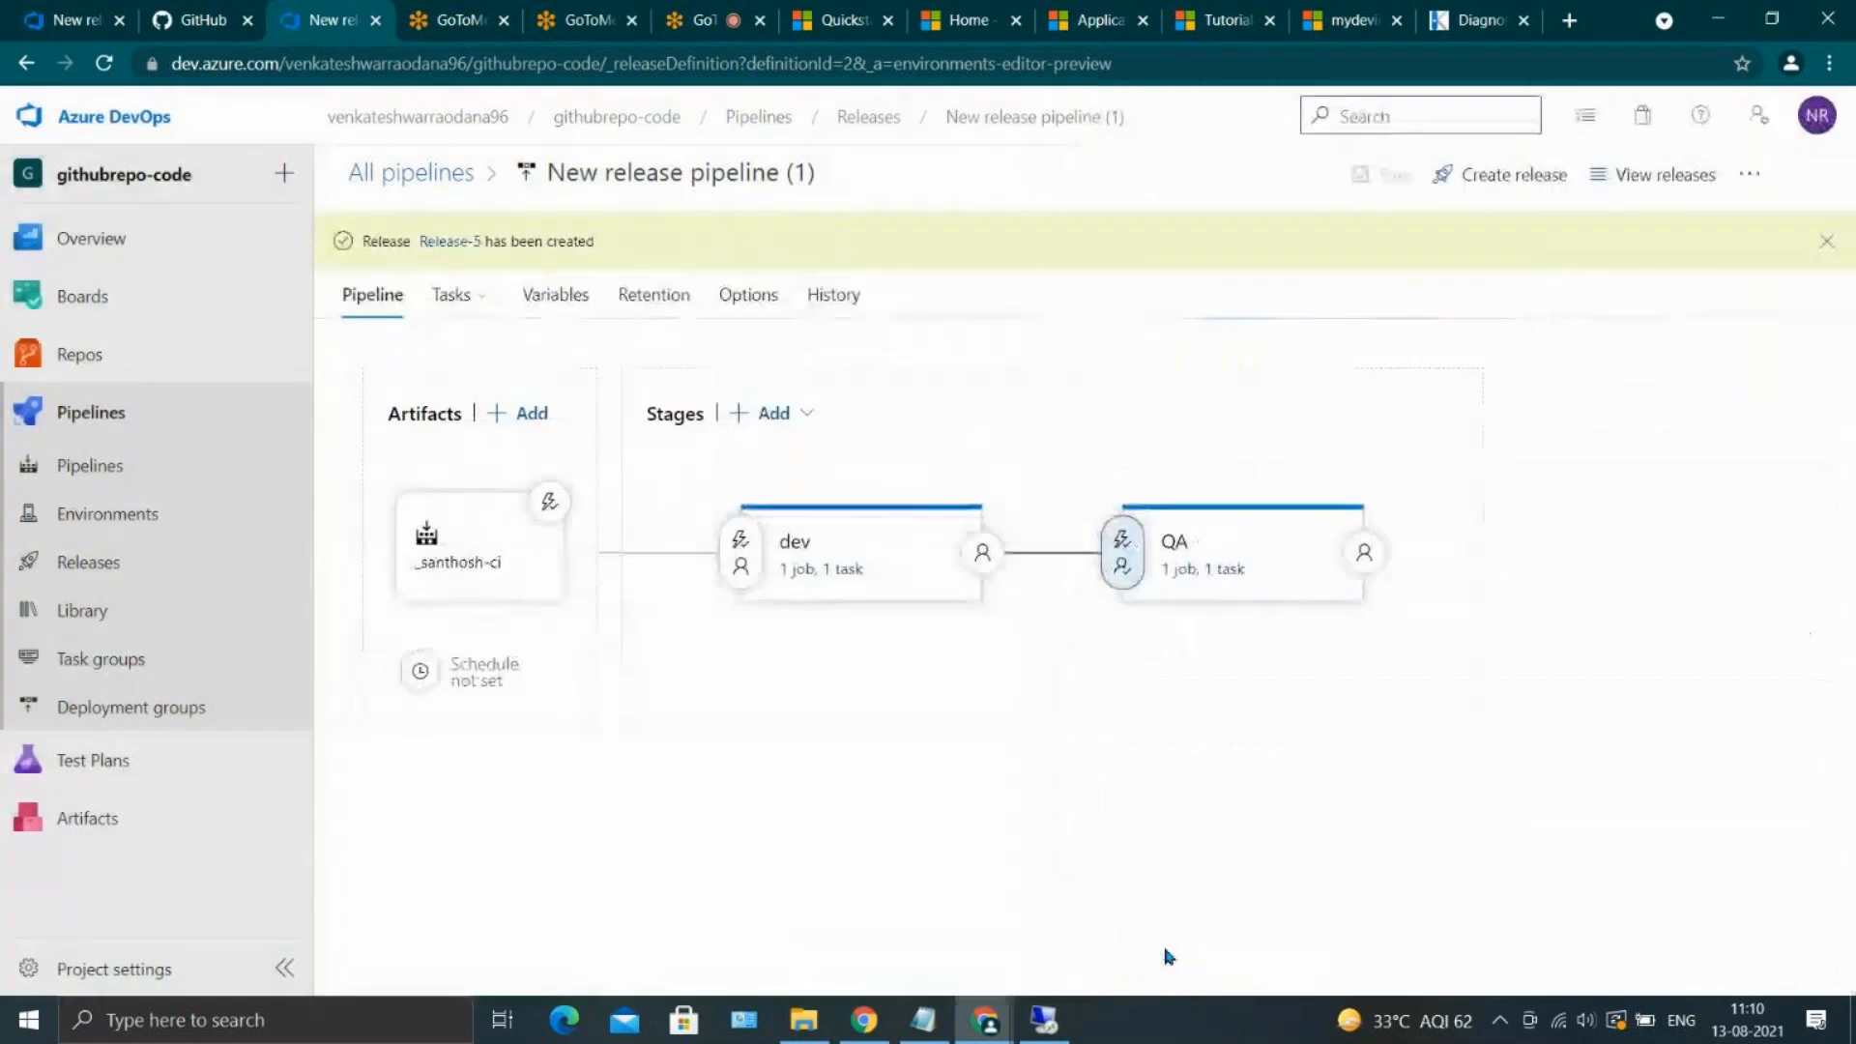
left_click(451, 244)
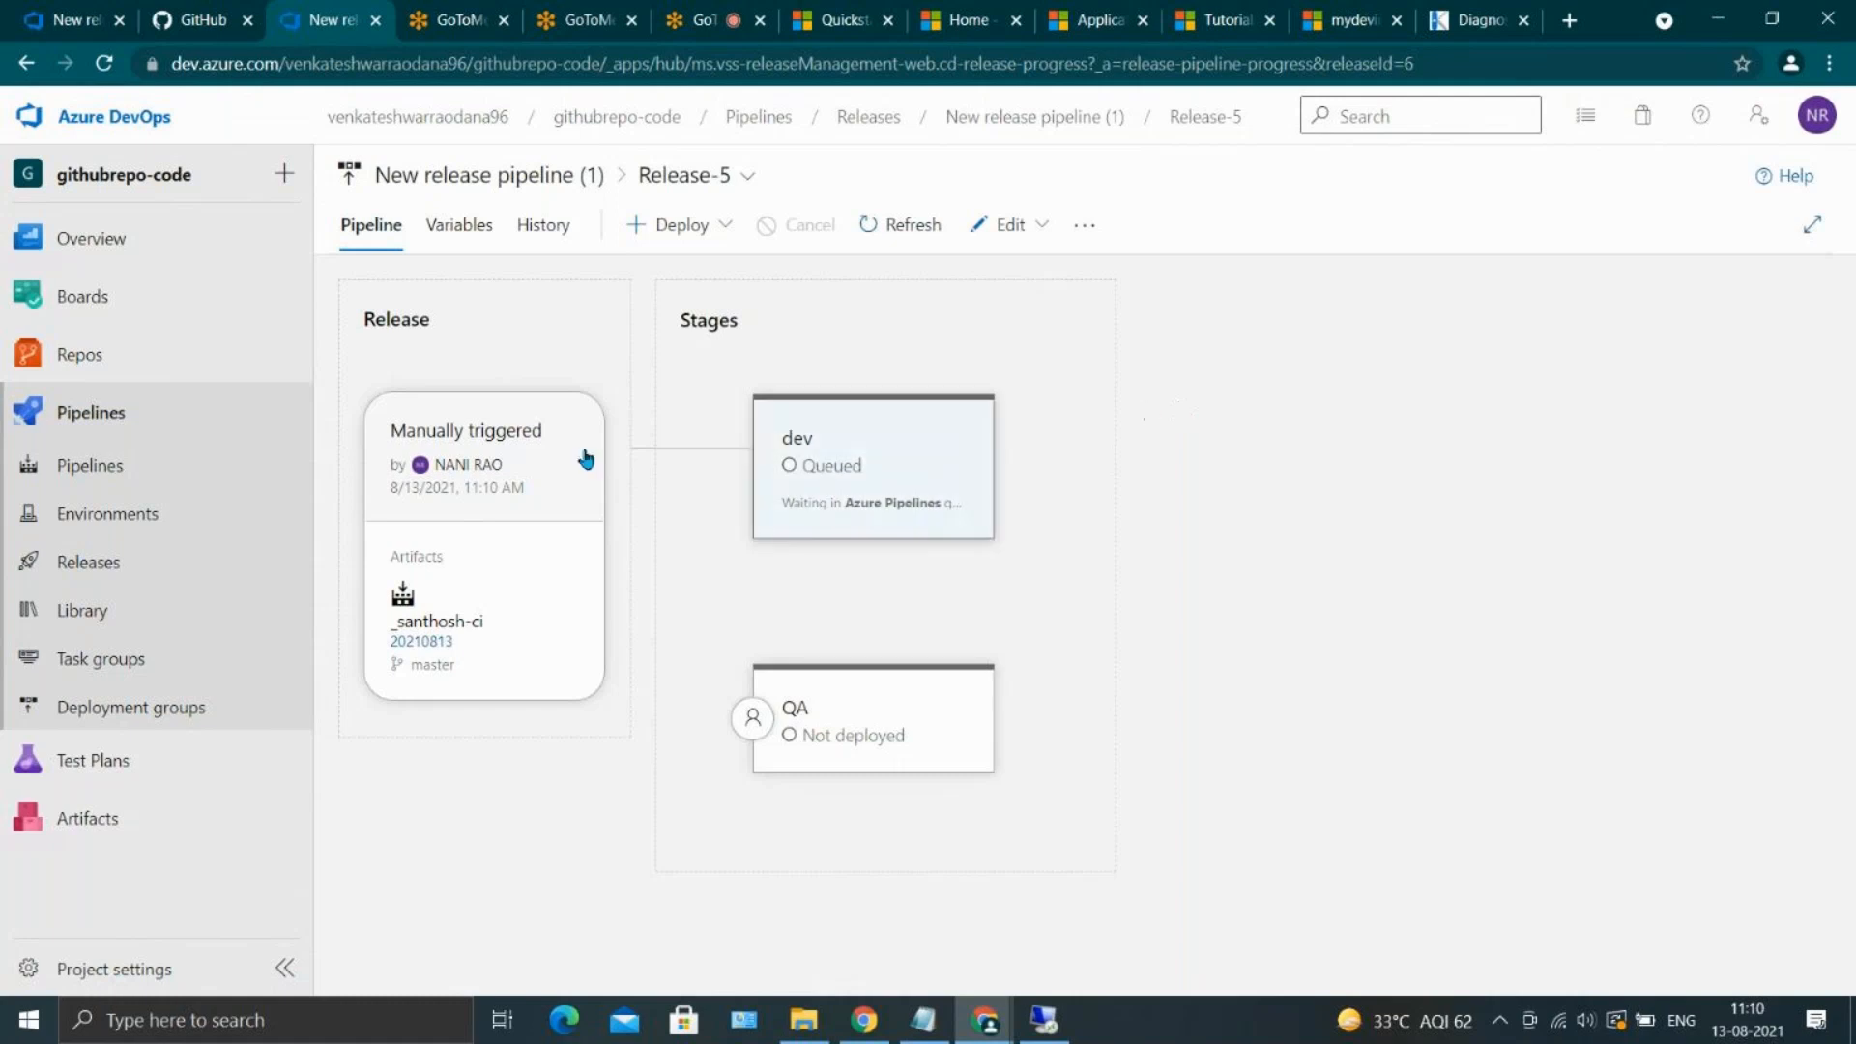
View Release-5 from the releases list and cancel its deployment to dev
left_click(106, 562)
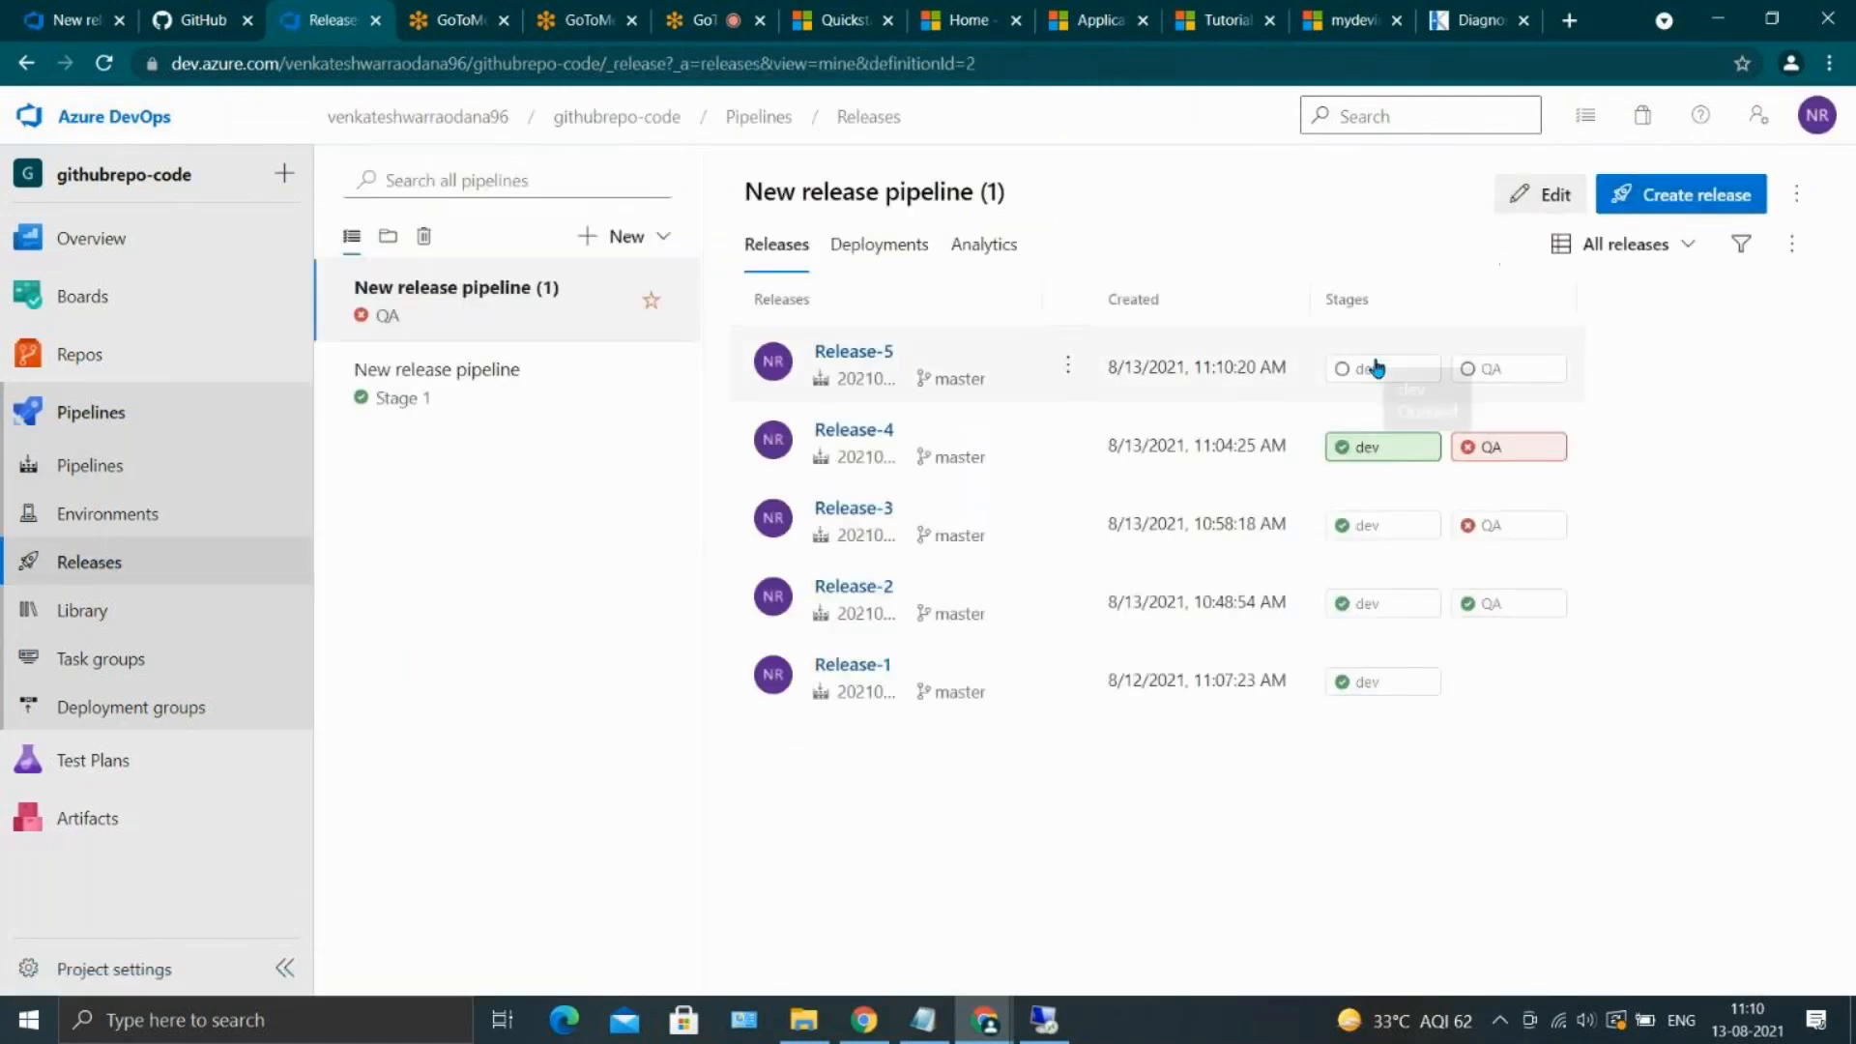
left_click(1069, 368)
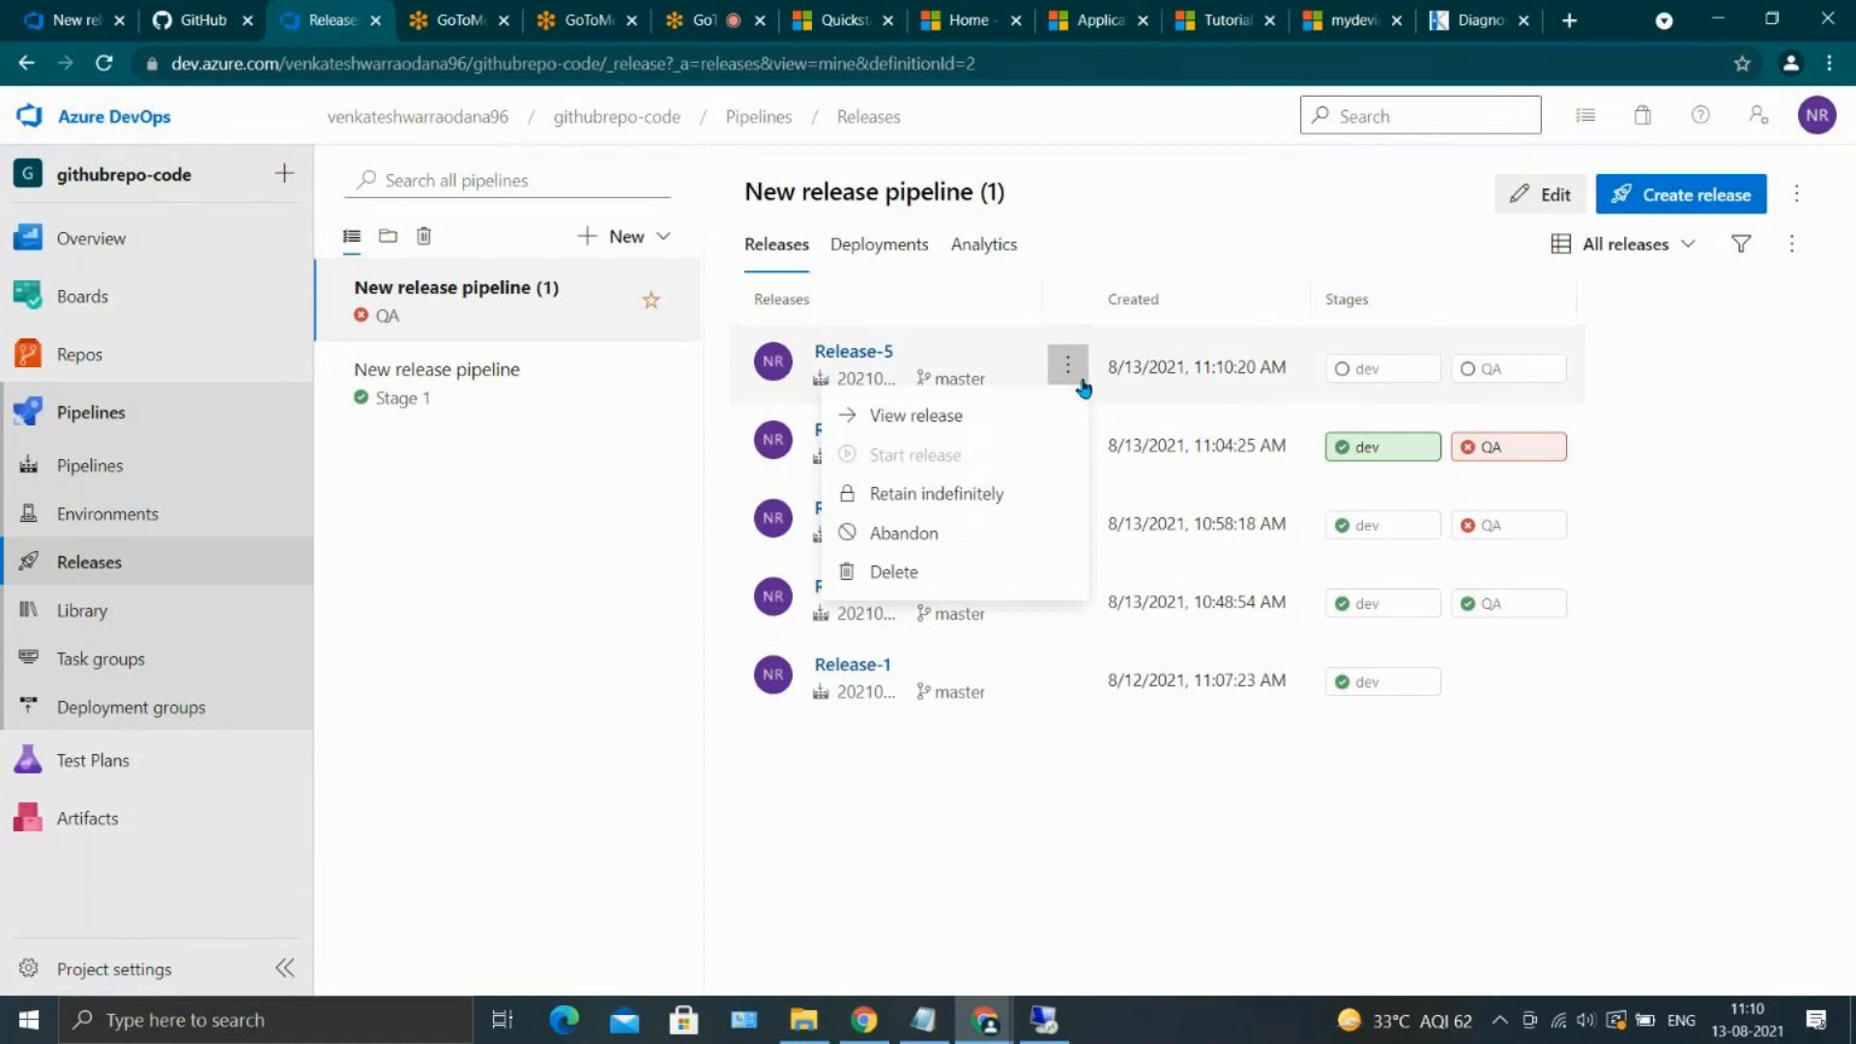
left_click(983, 425)
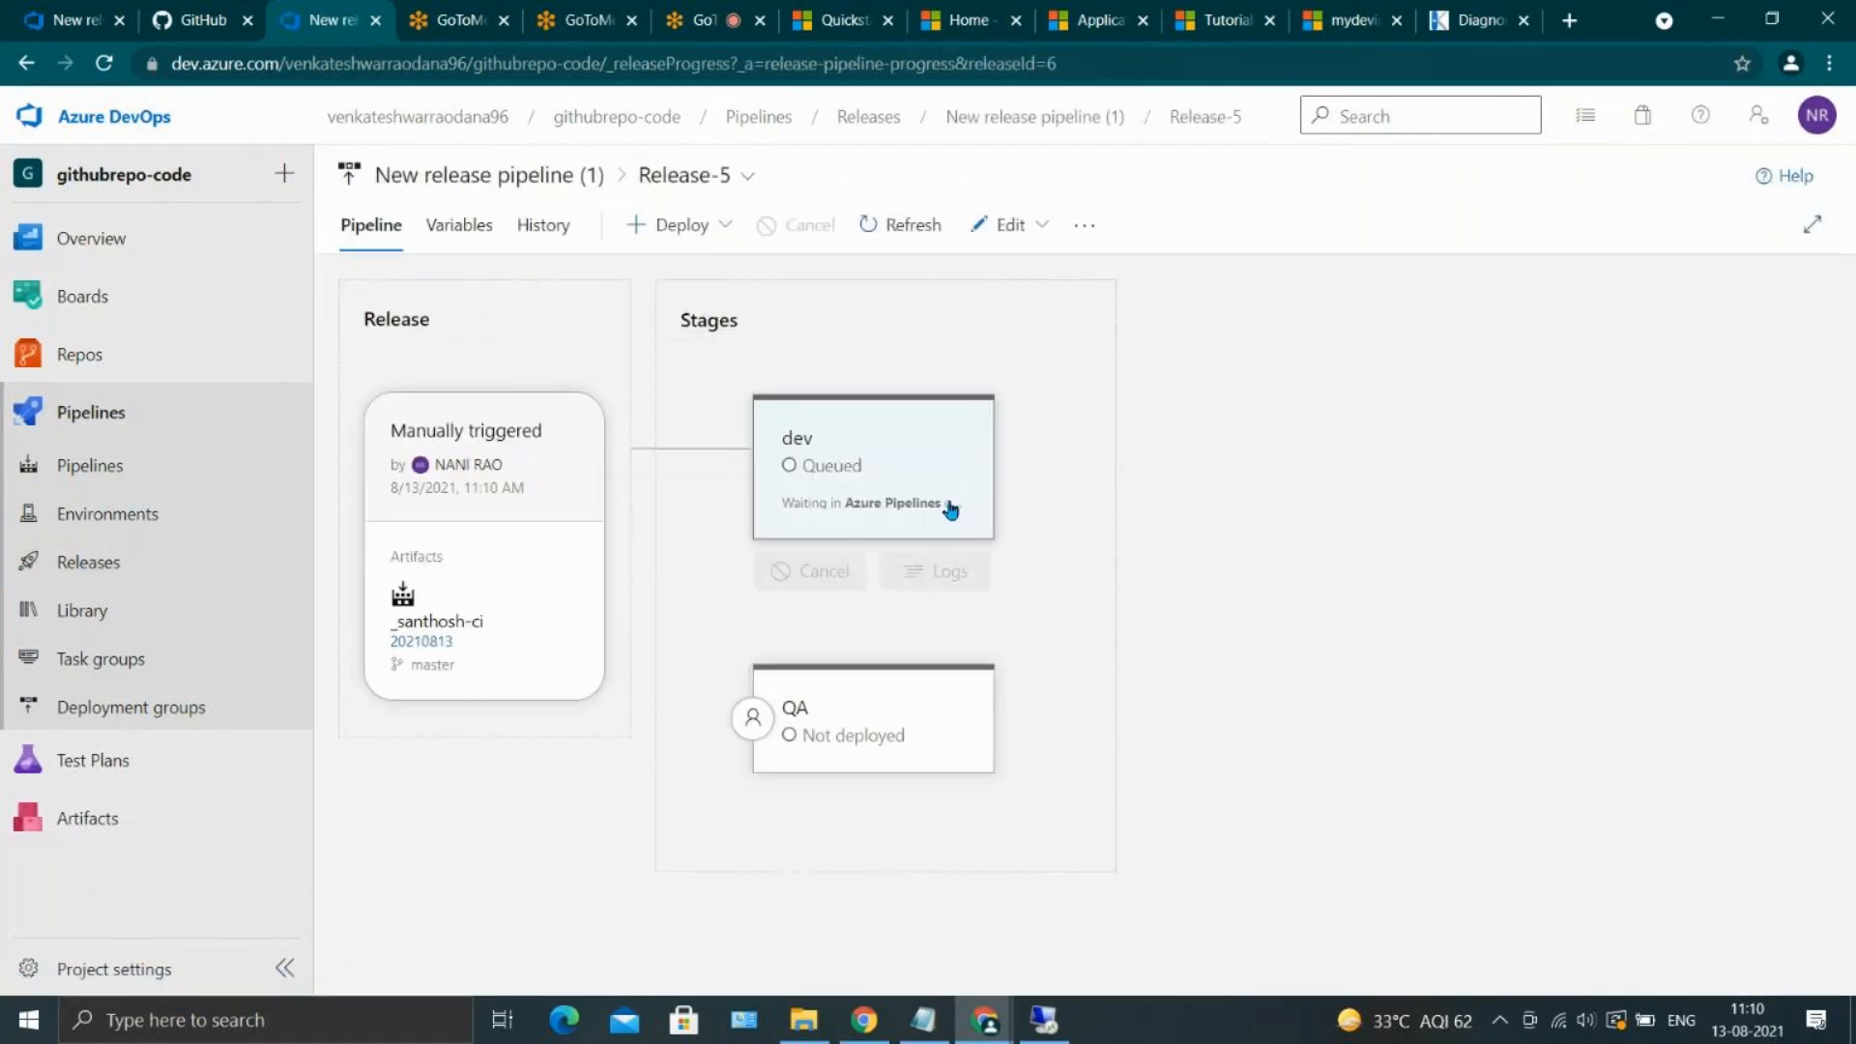
mouse_move(890, 537)
left_click(839, 573)
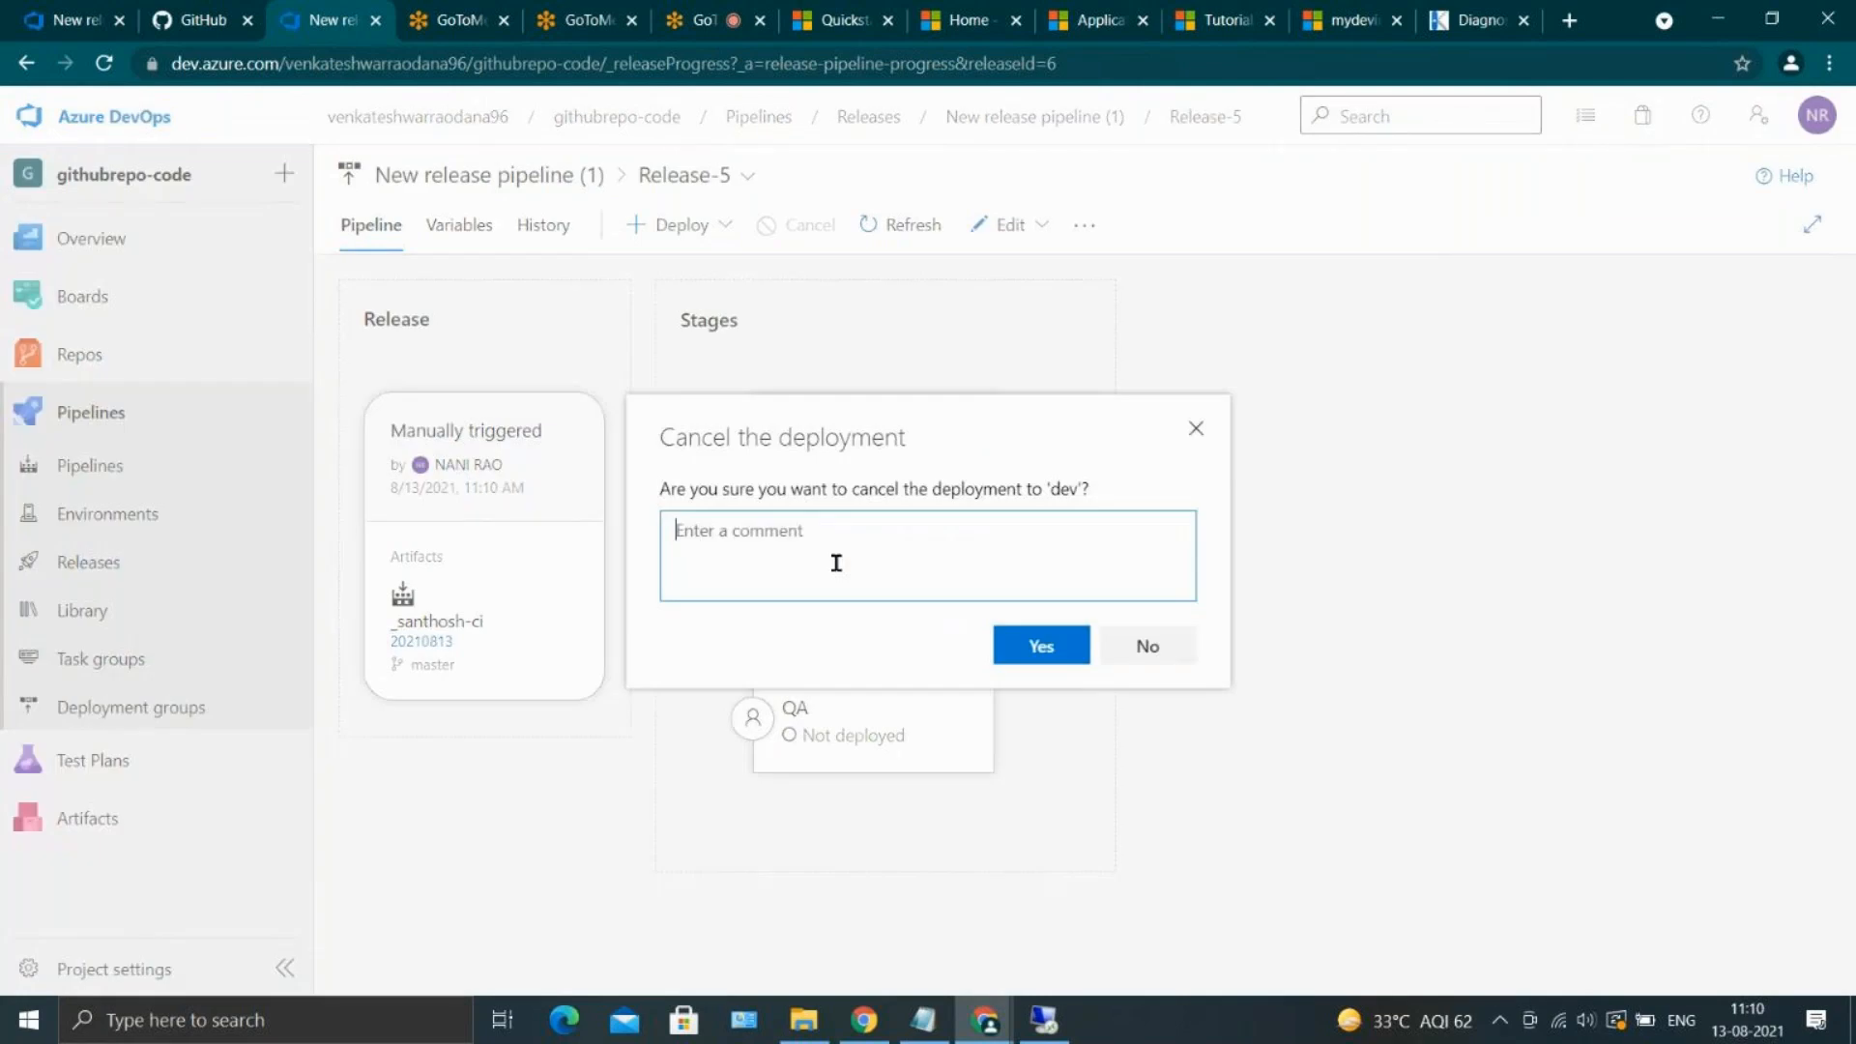
left_click(1044, 640)
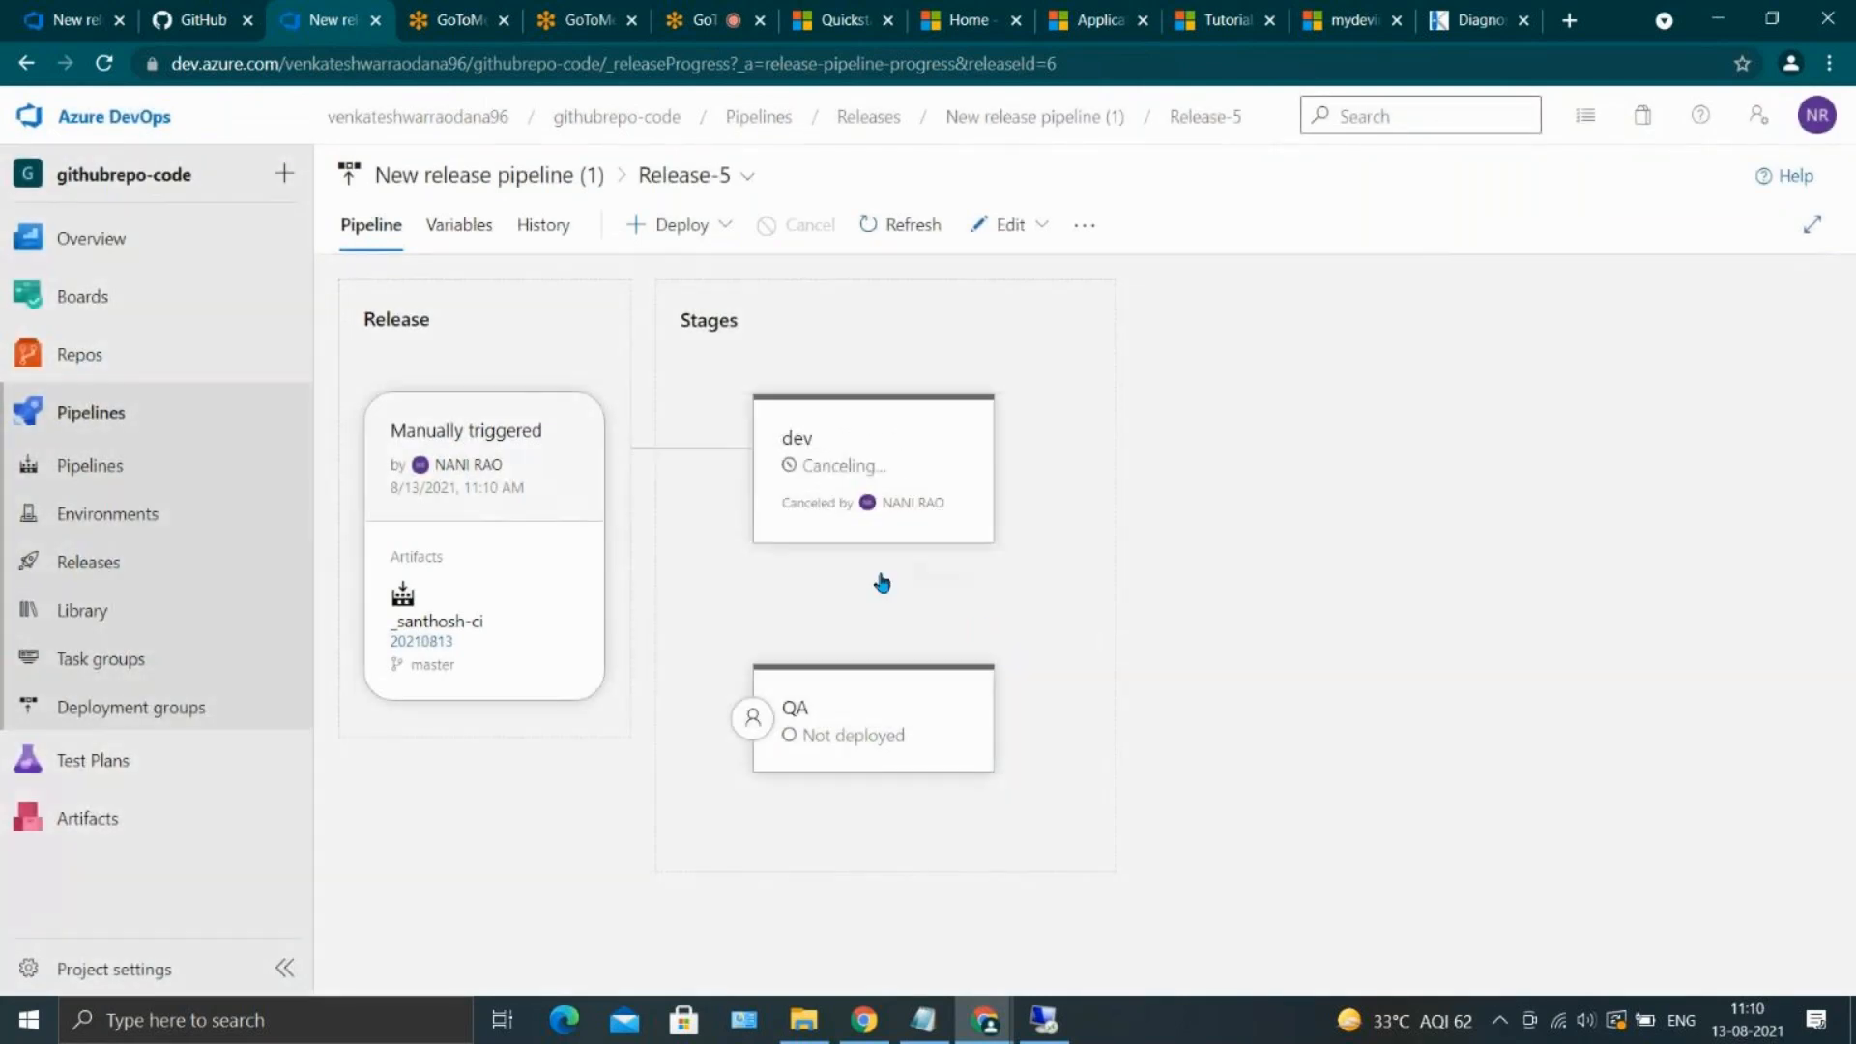
Check the deployment summary of the QA stage in Release-5, then close it
left_click(879, 709)
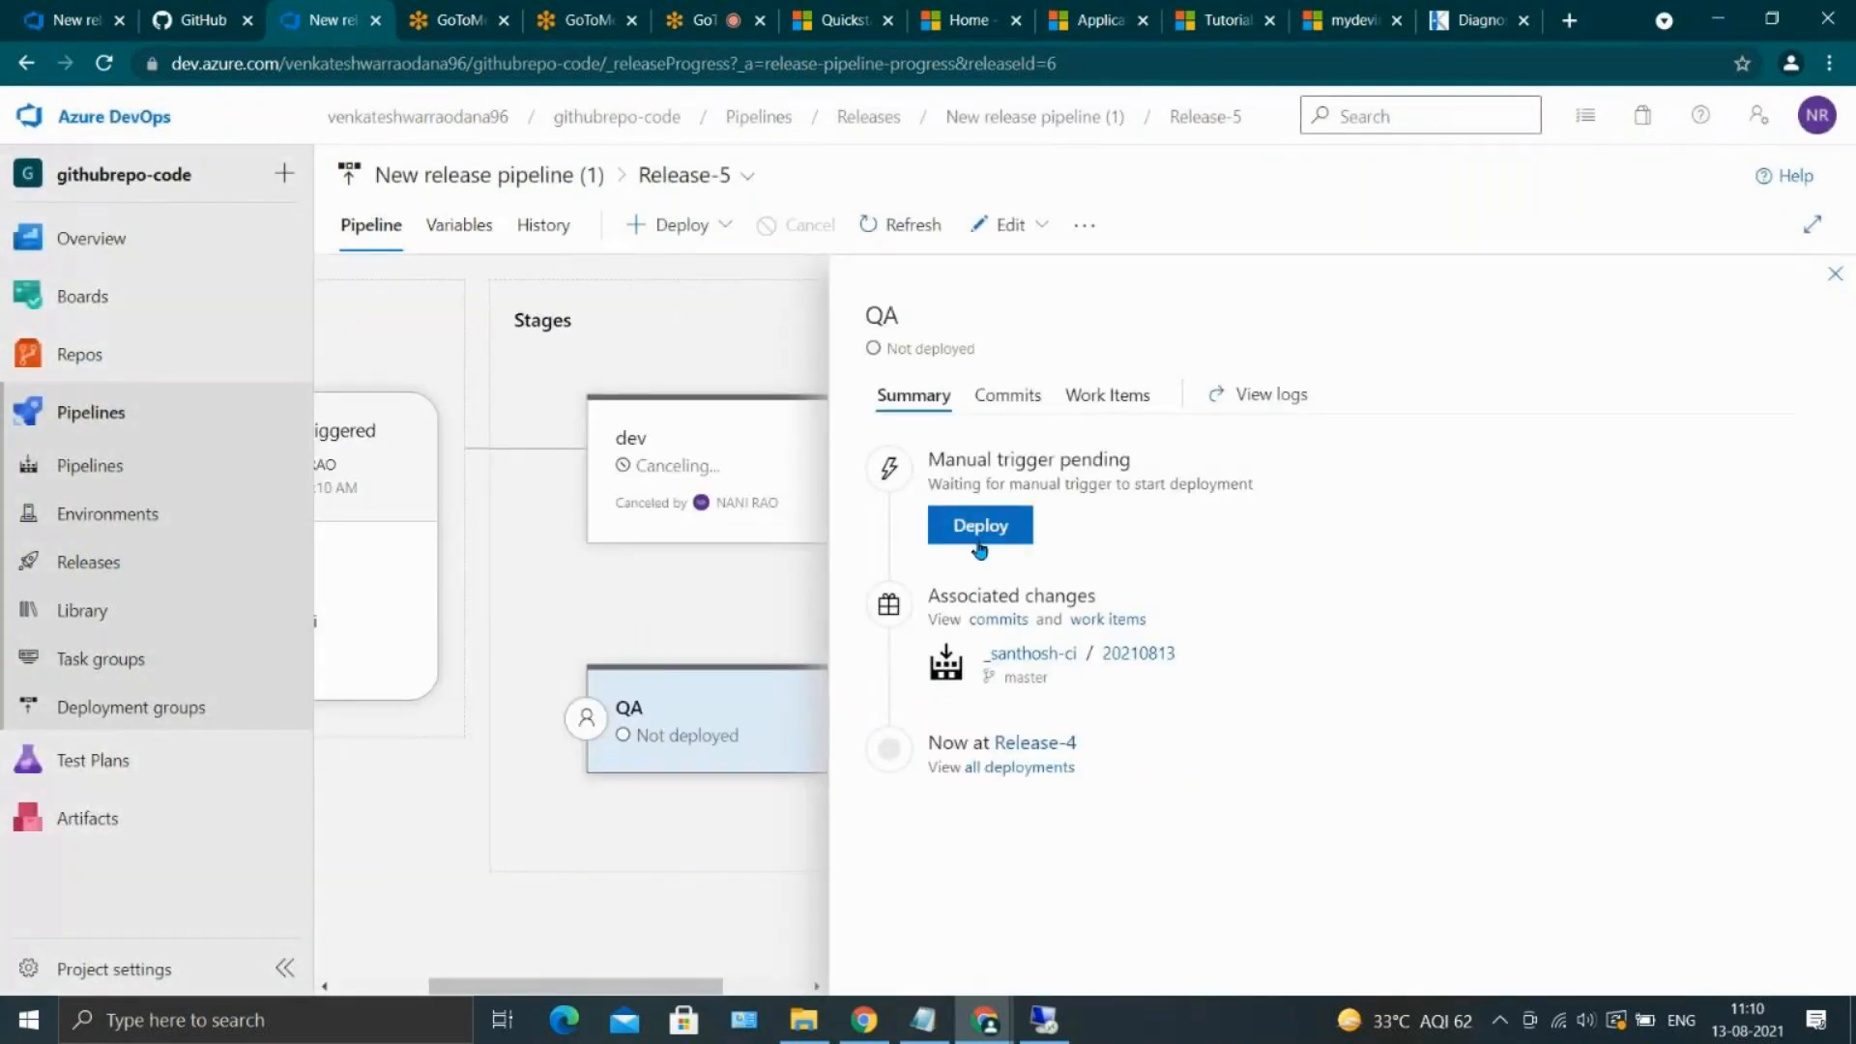
left_click(1812, 224)
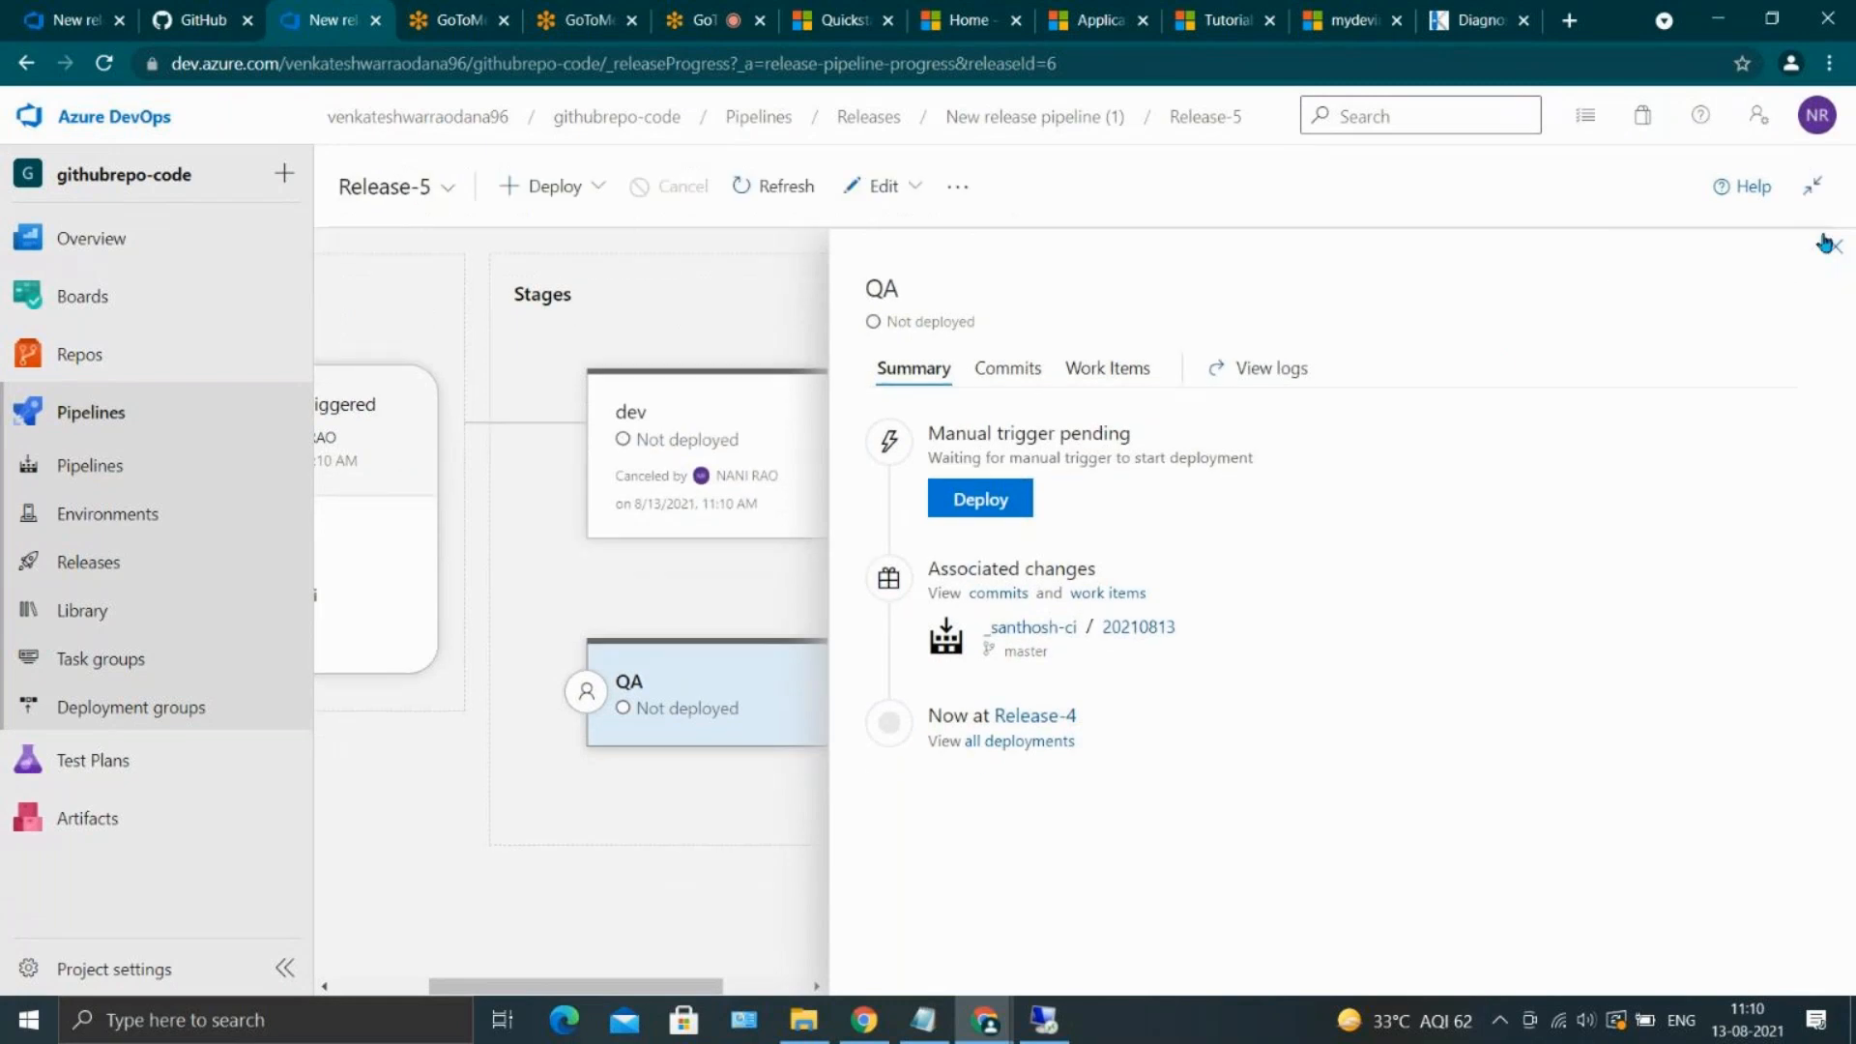
left_click(1834, 247)
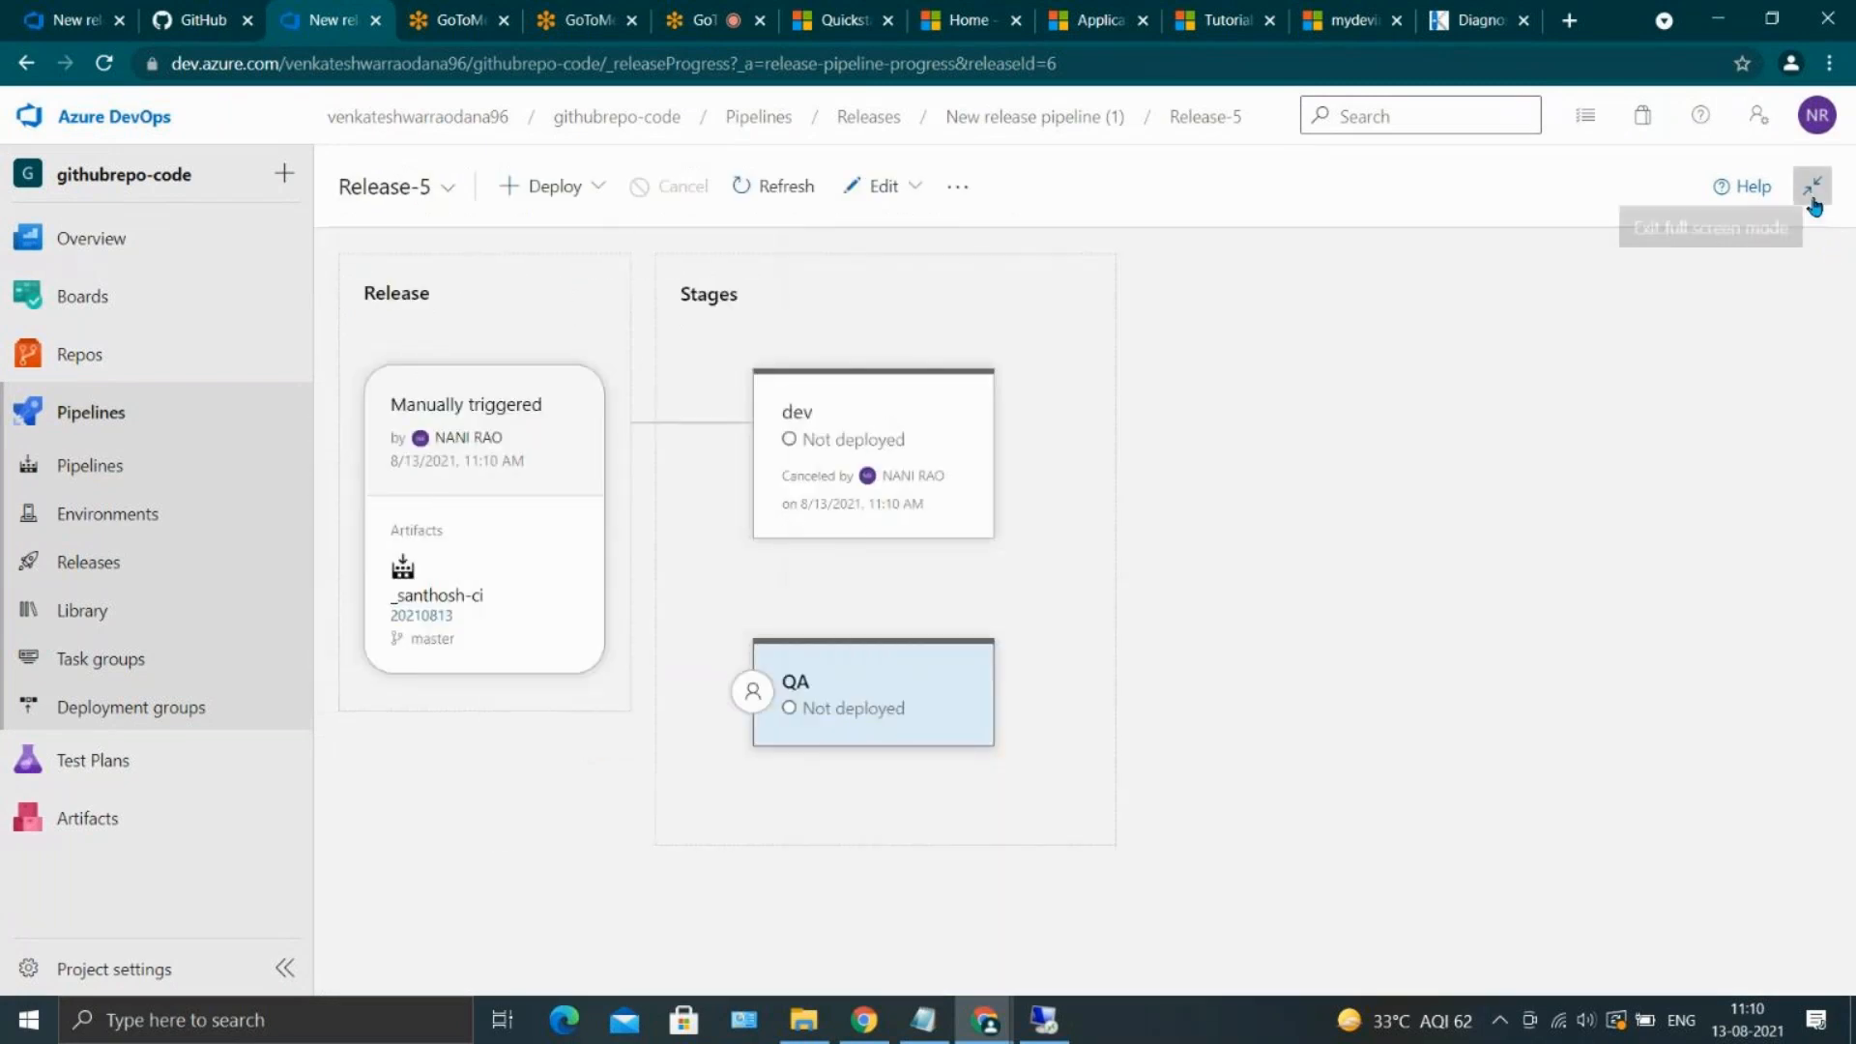
left_click(1813, 186)
left_click(856, 706)
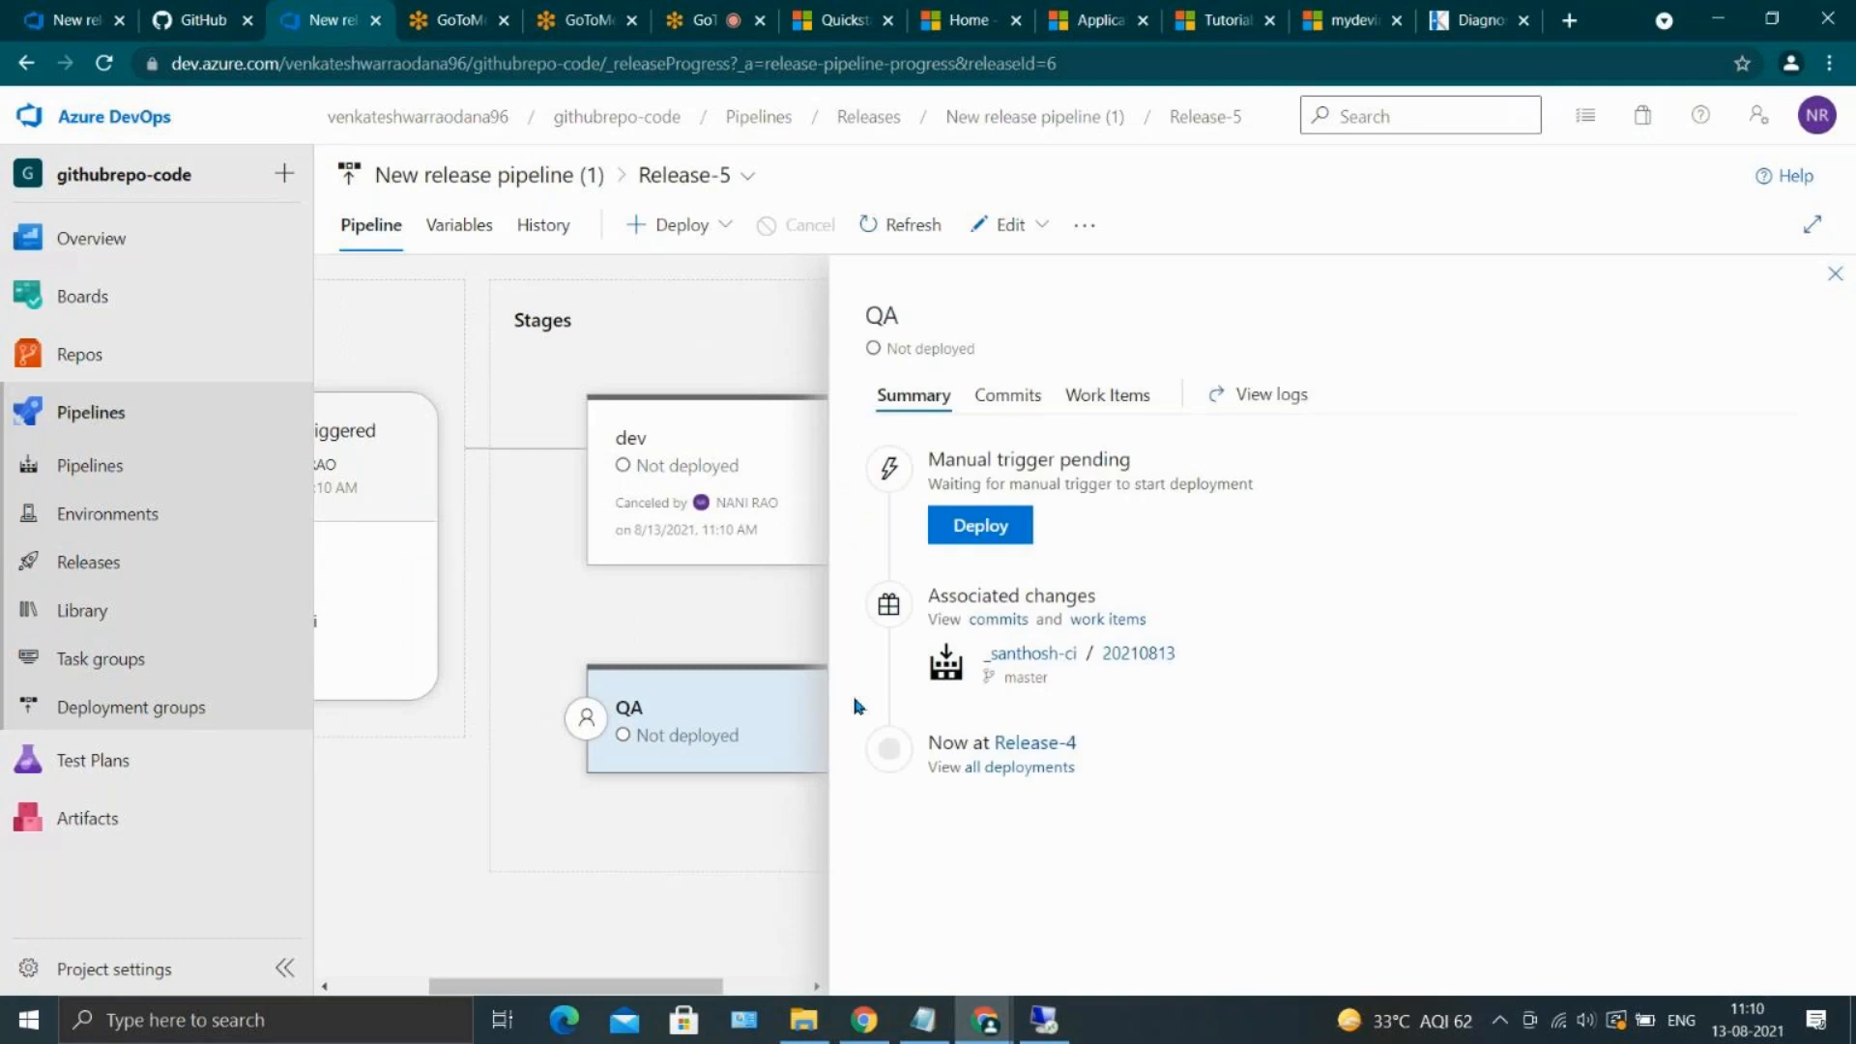
left_click(1835, 274)
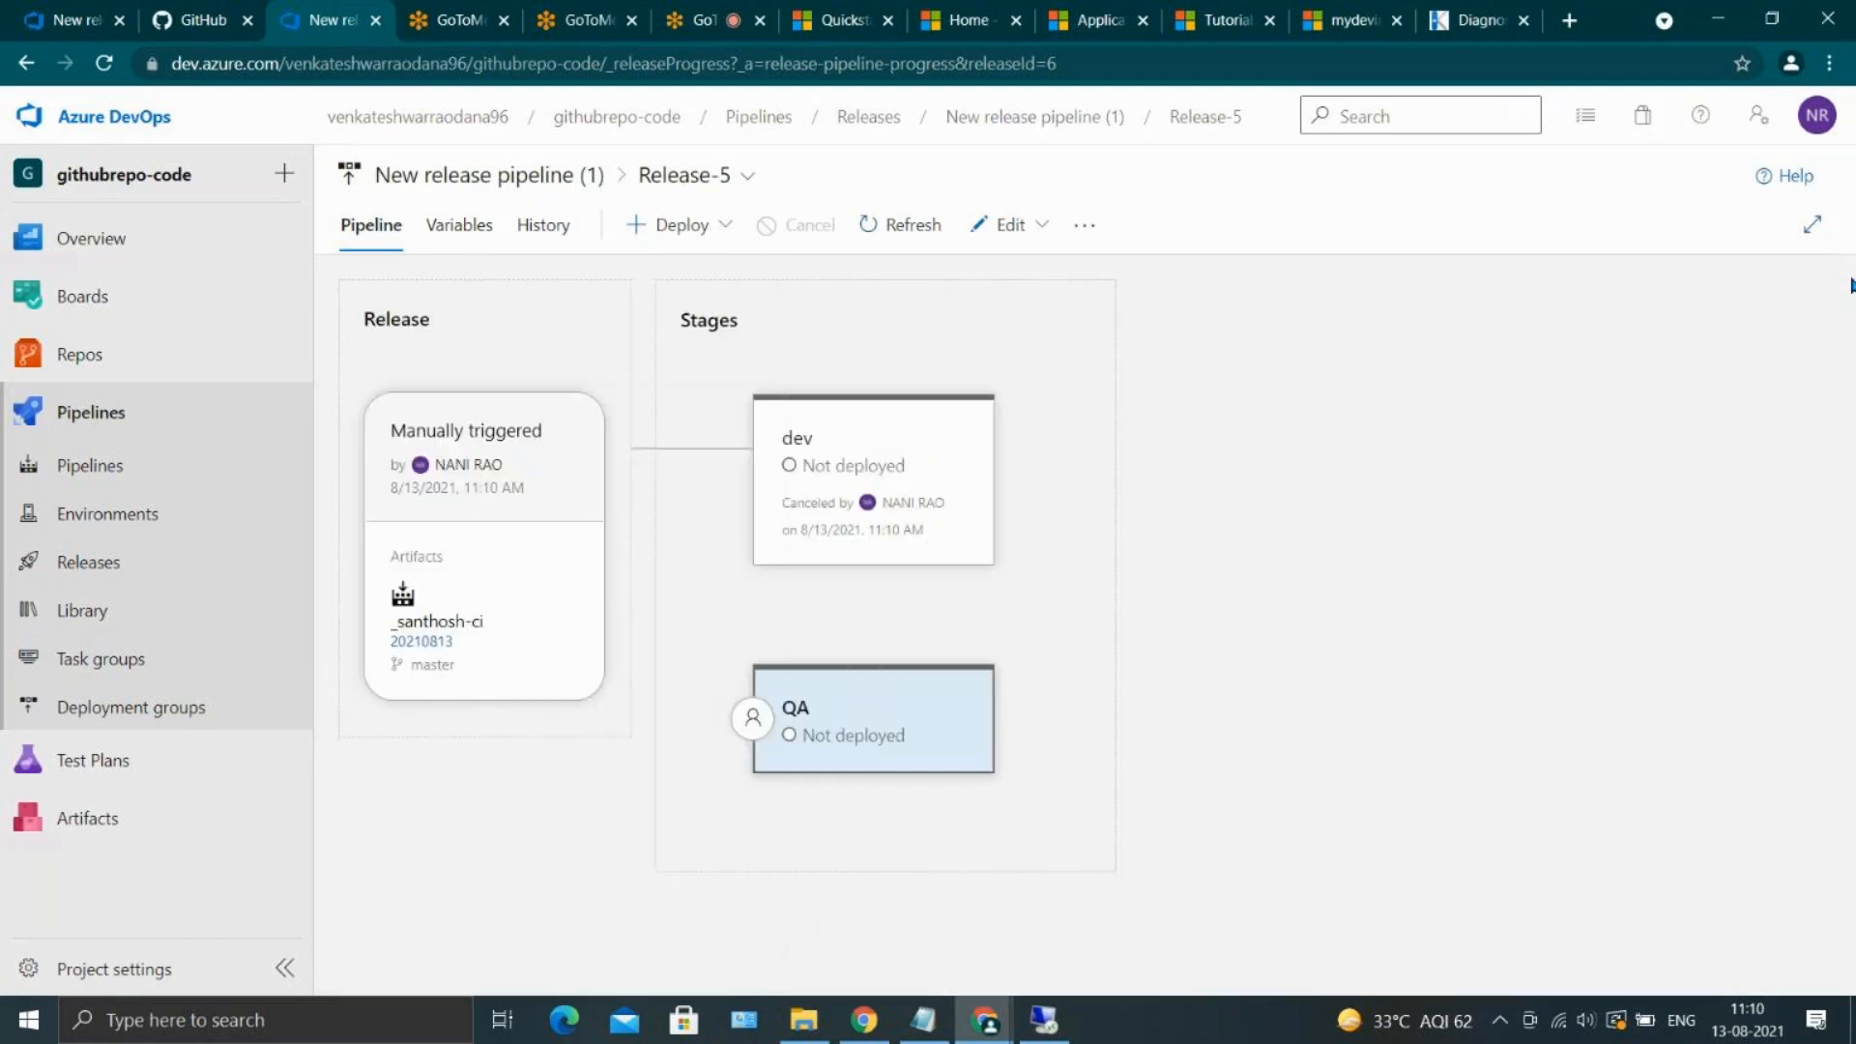
Create another release of New release pipeline (1) from _santhosh-ci version 20210813, keeping the dev and QA triggers automated
left_click(102, 563)
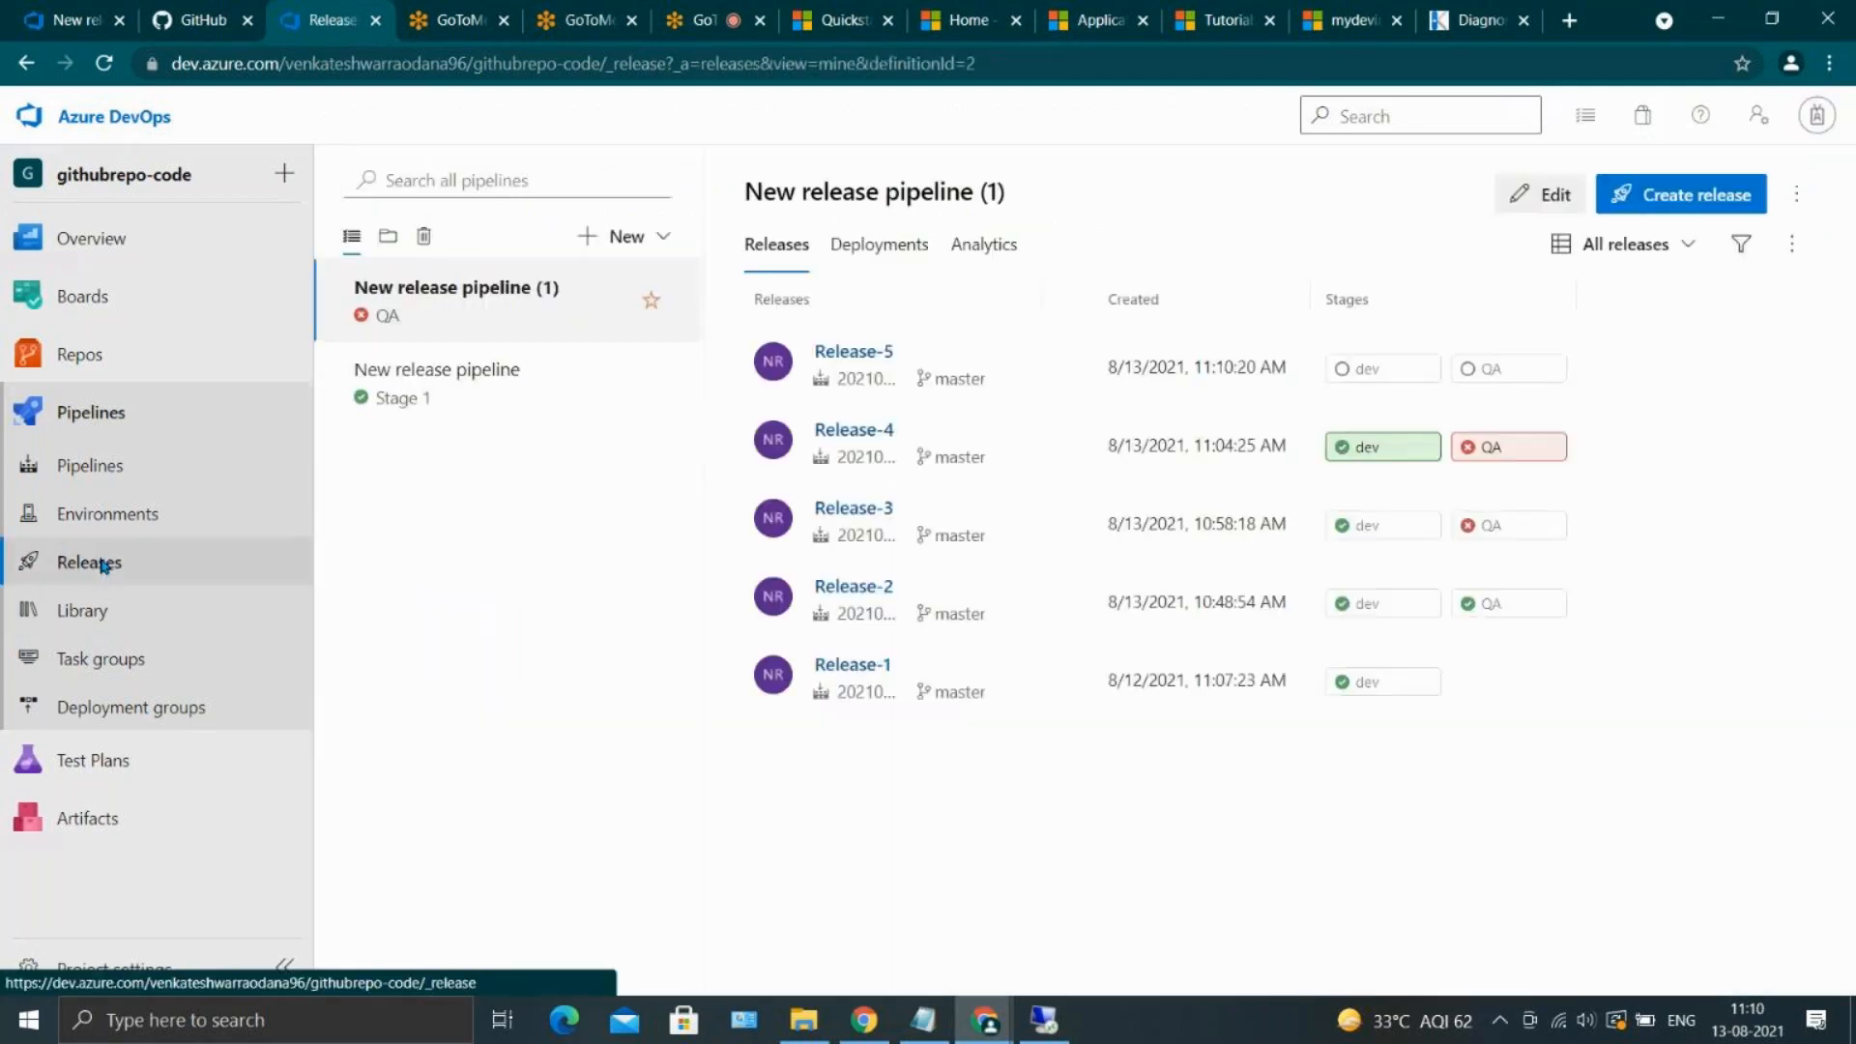
left_click(1643, 194)
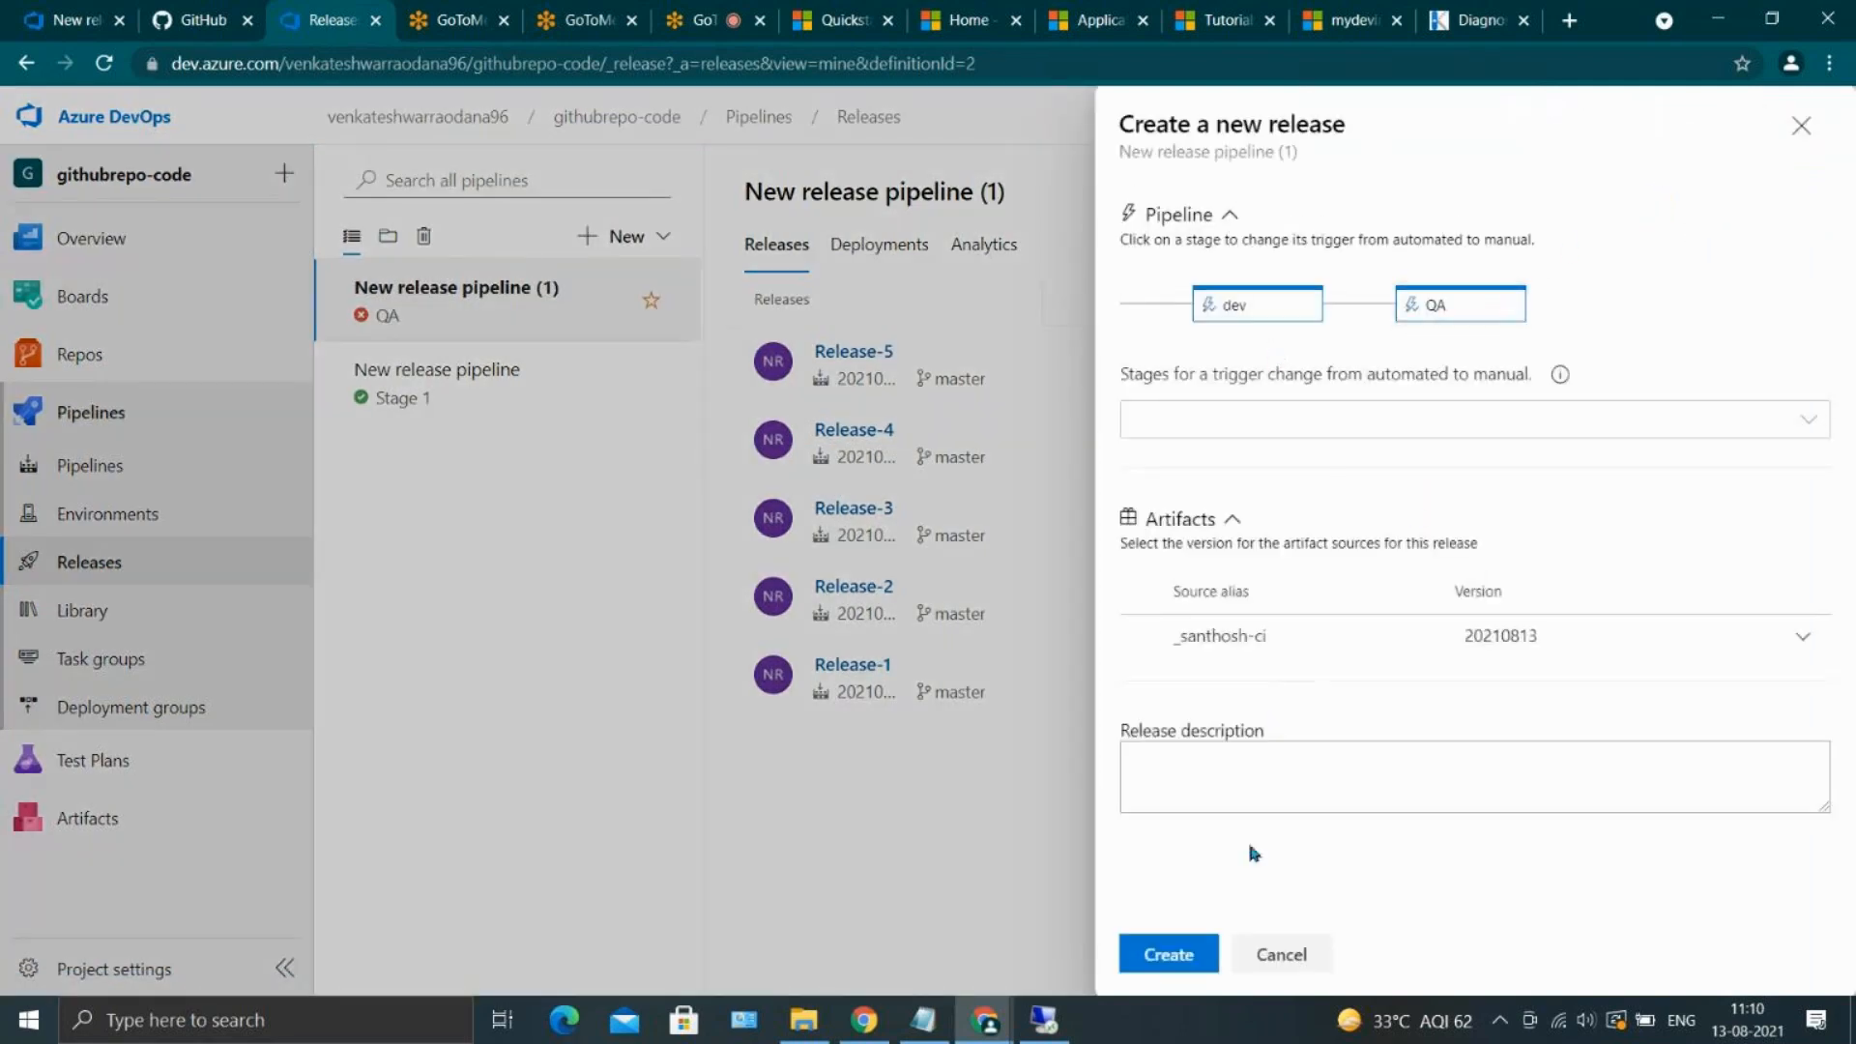
left_click(1184, 950)
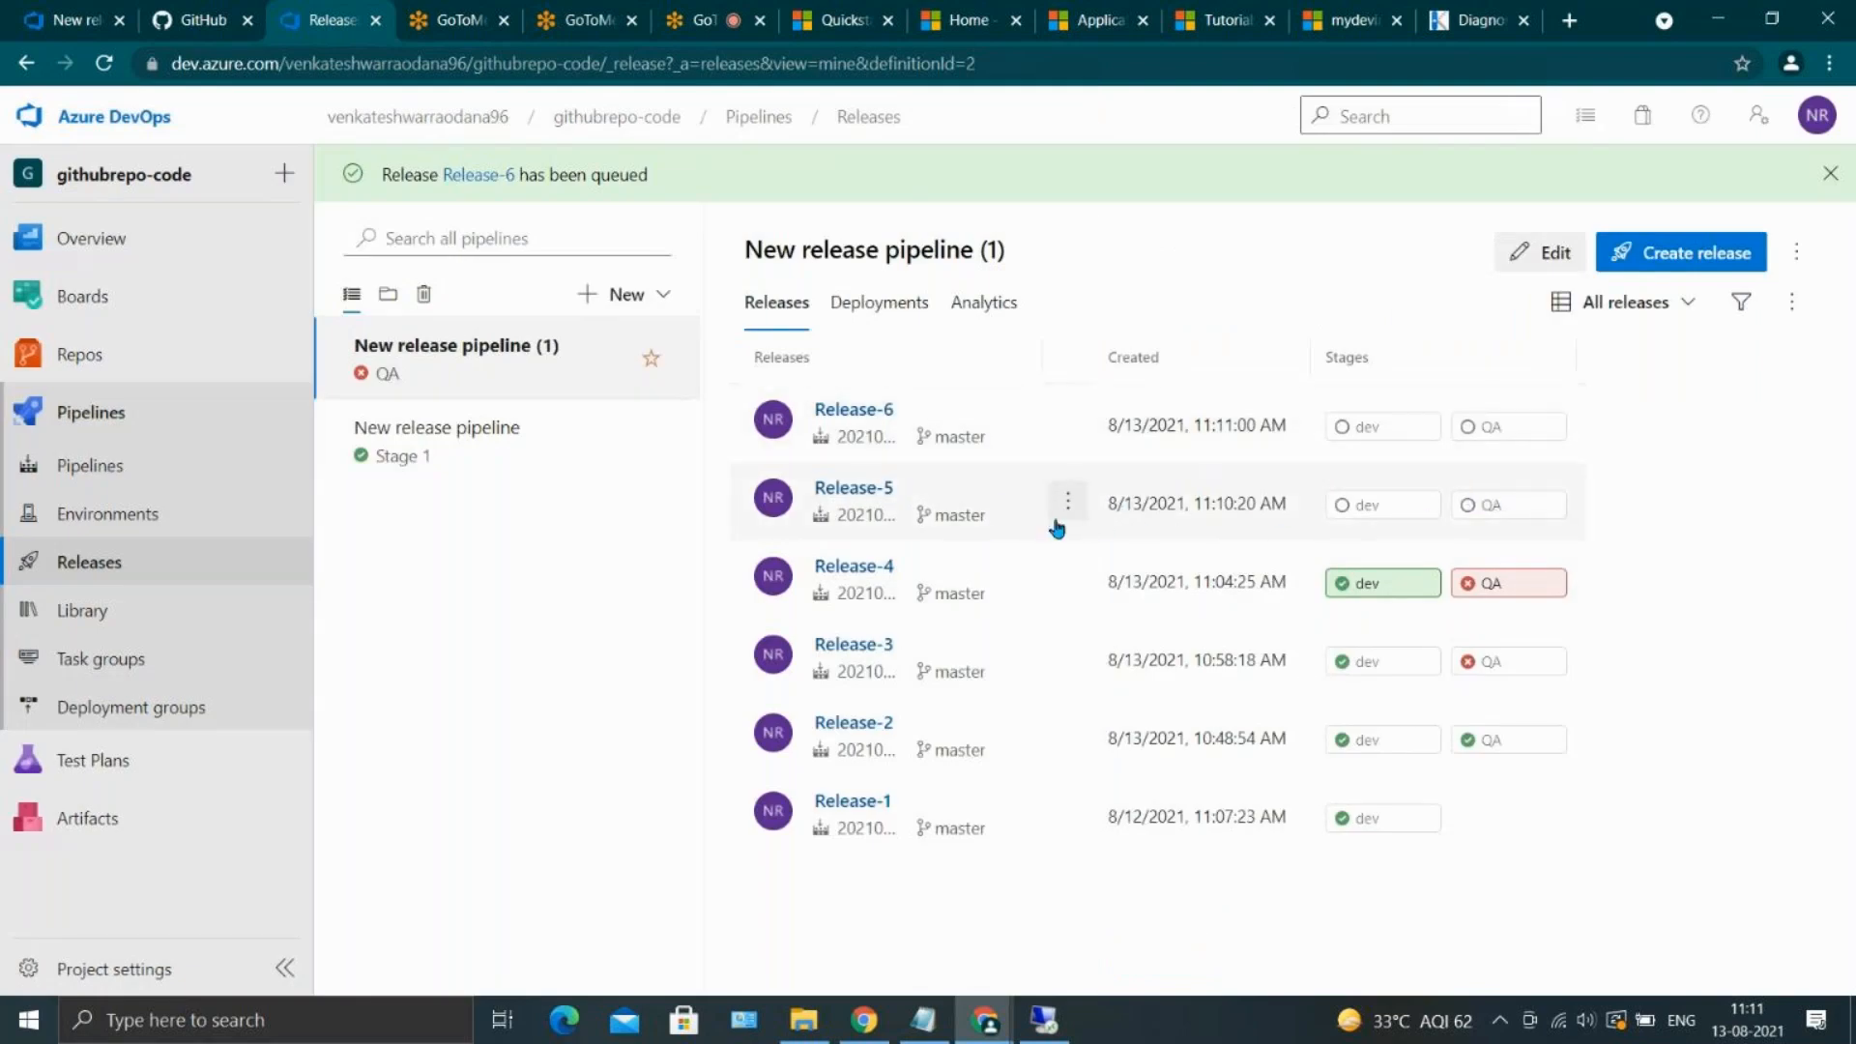
Delete Release-5 from the releases of New release pipeline (1)
left_click(1064, 504)
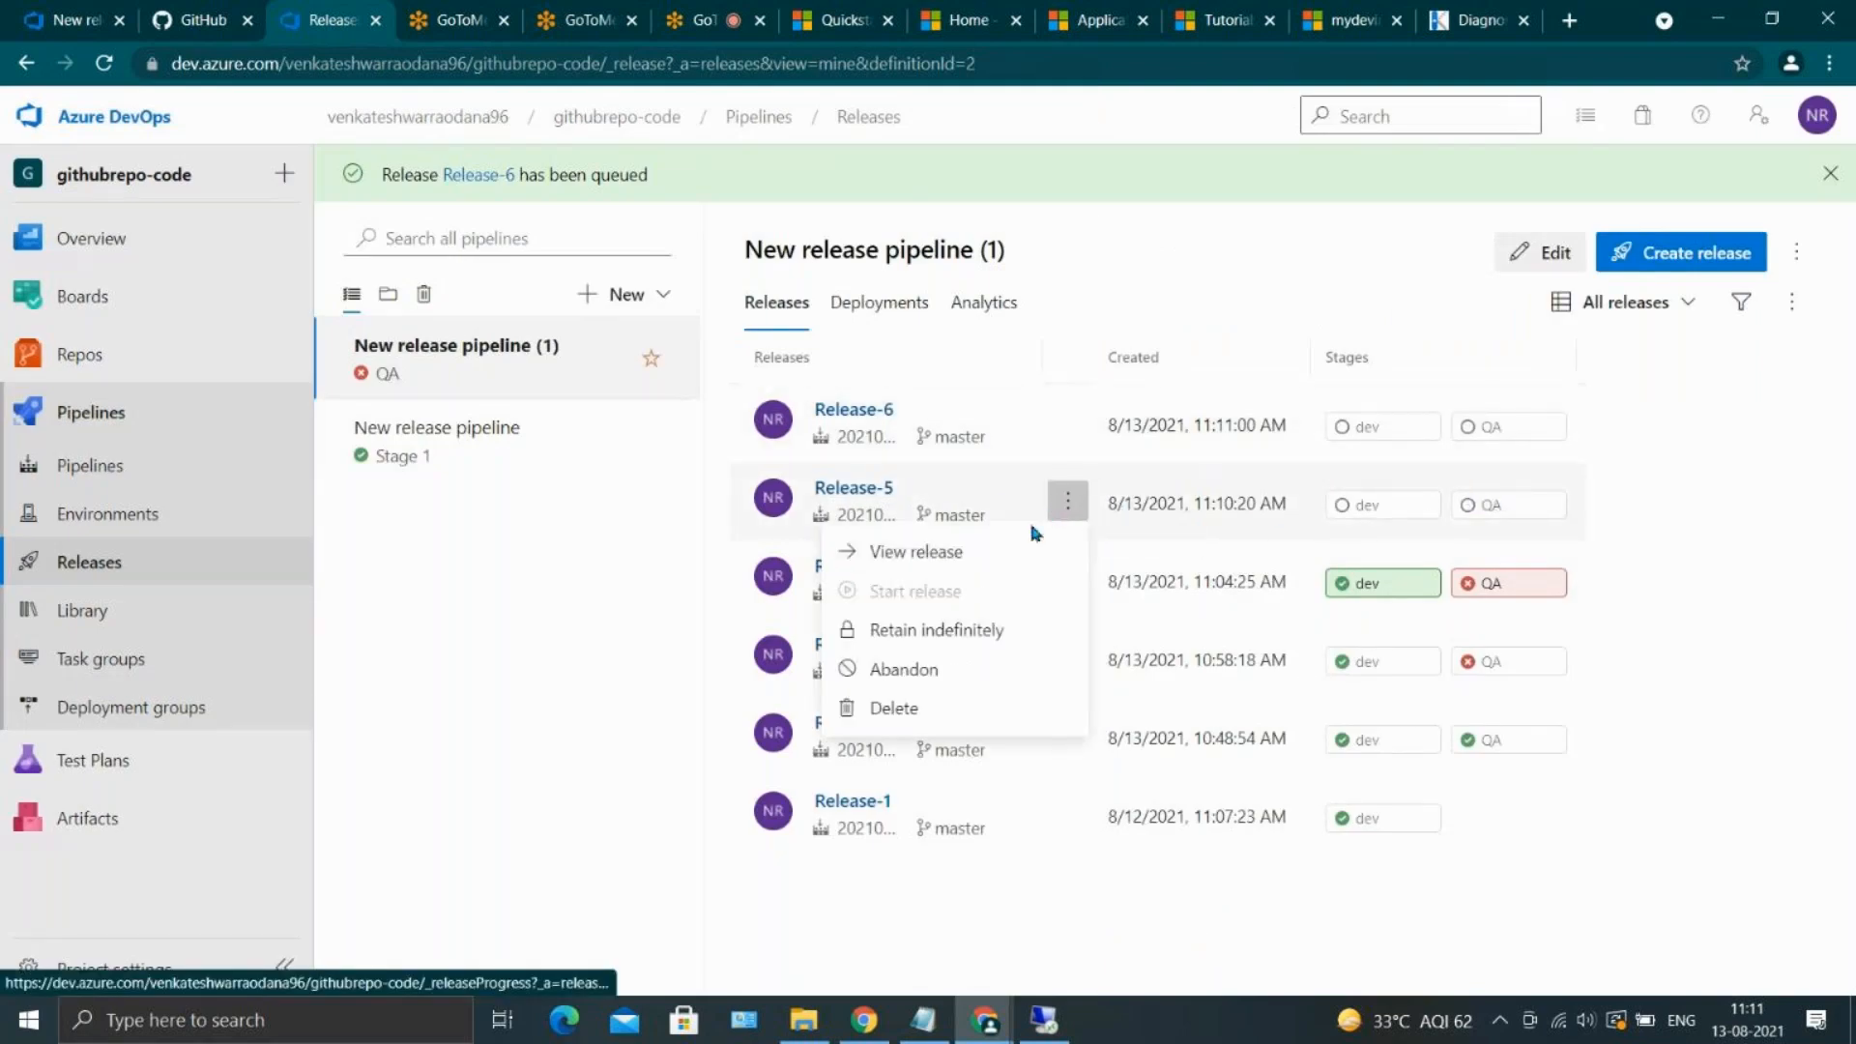
left_click(1007, 708)
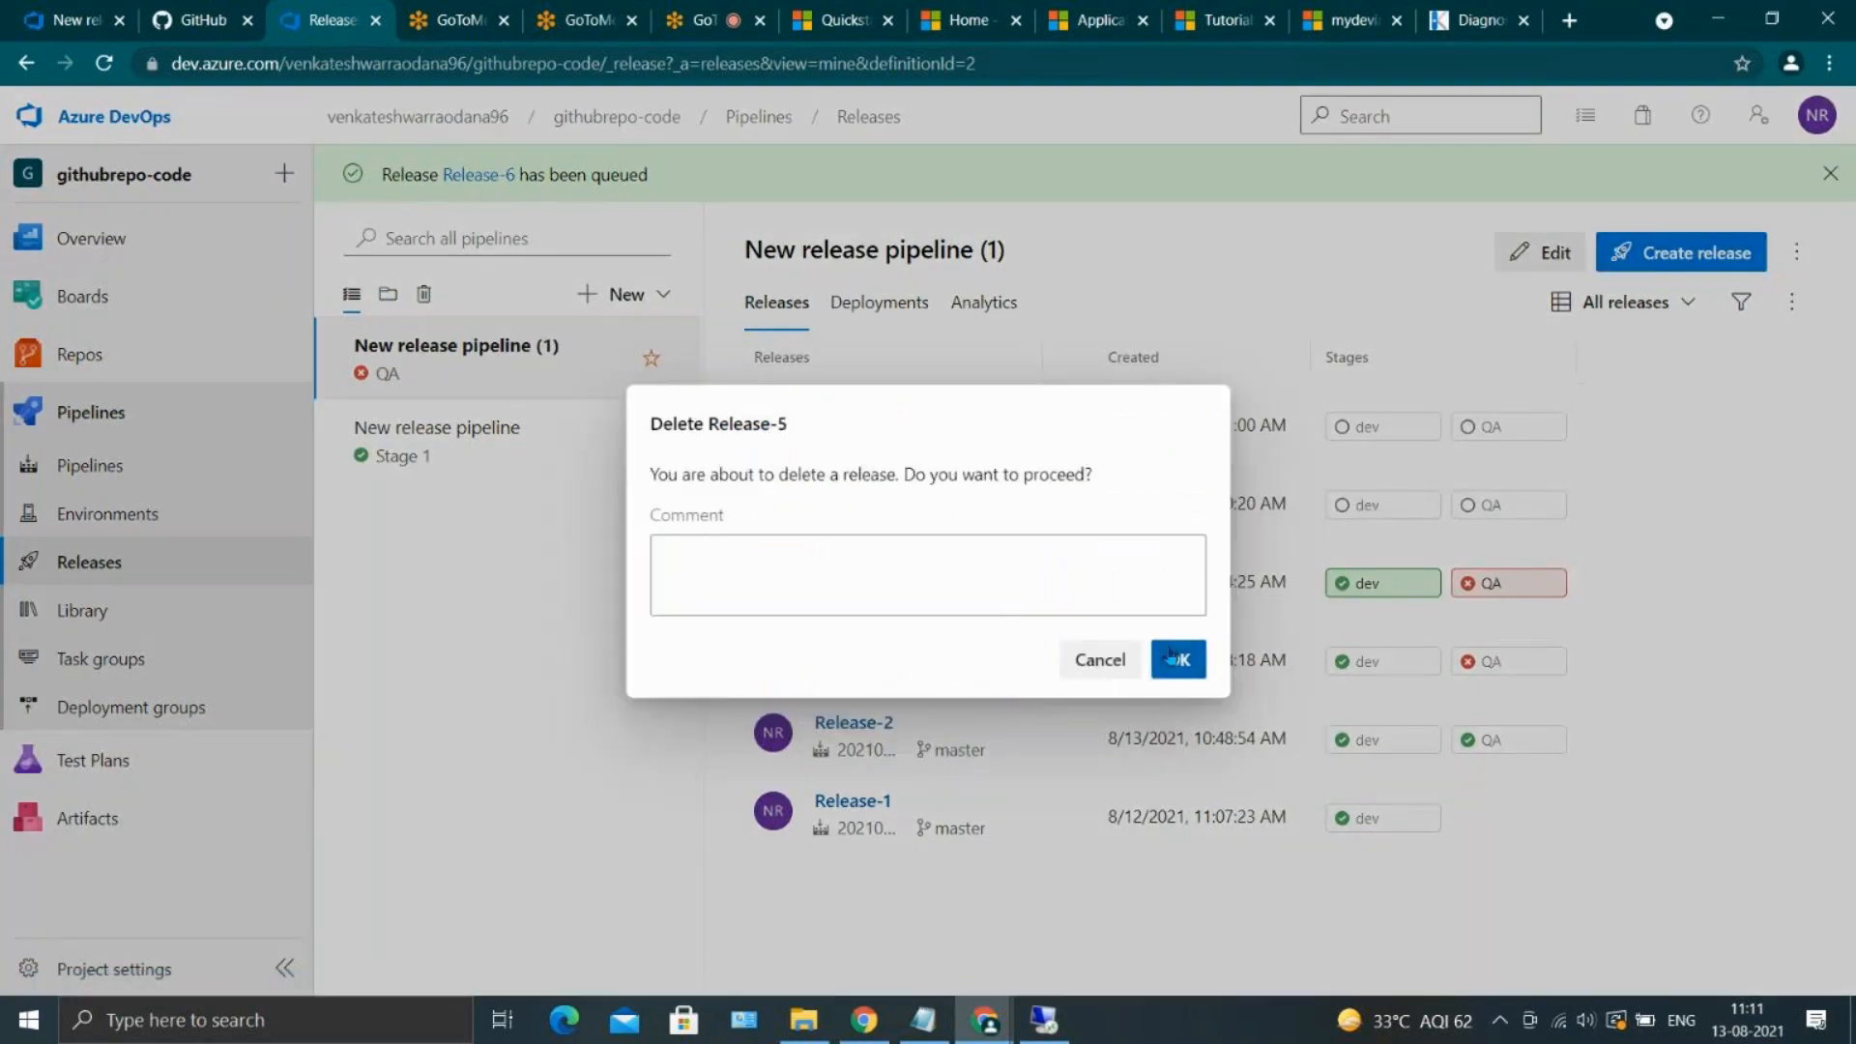
left_click(1172, 653)
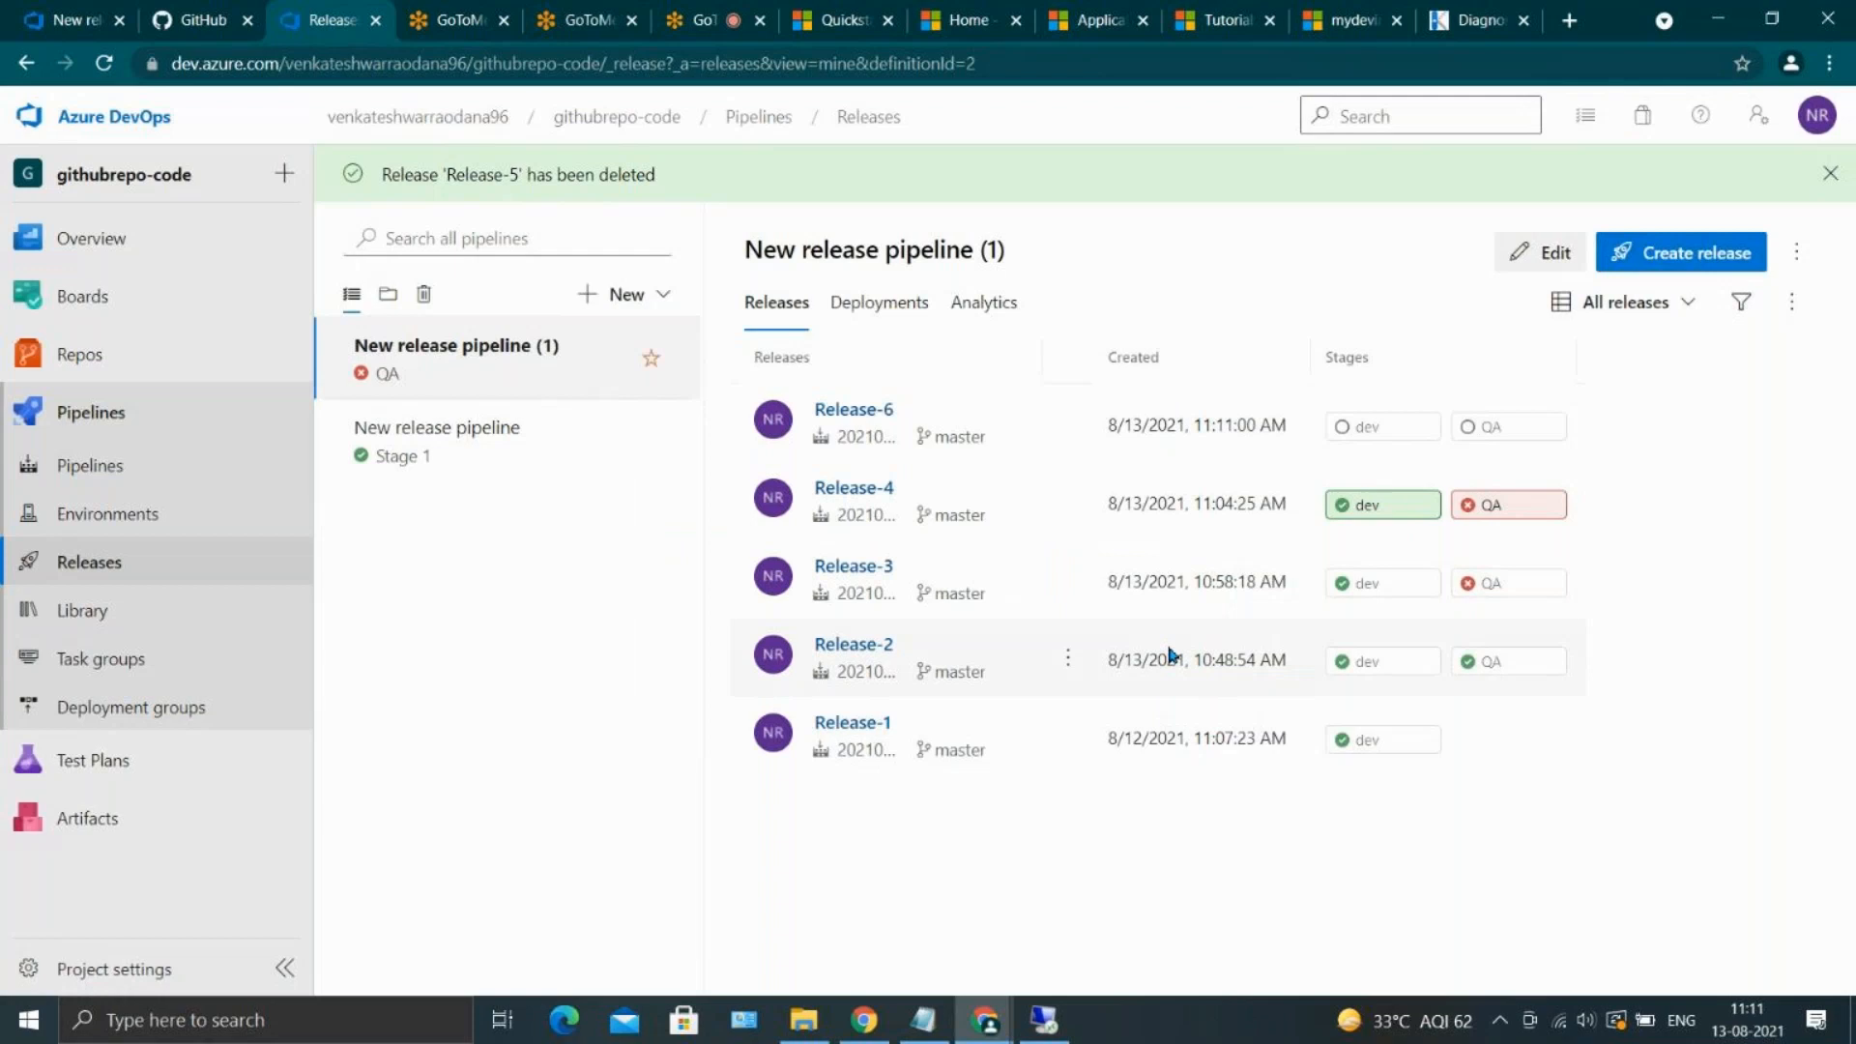
Open Release-6 and examine the dev stage's deployment summary, commit differences and work items
left_click(861, 409)
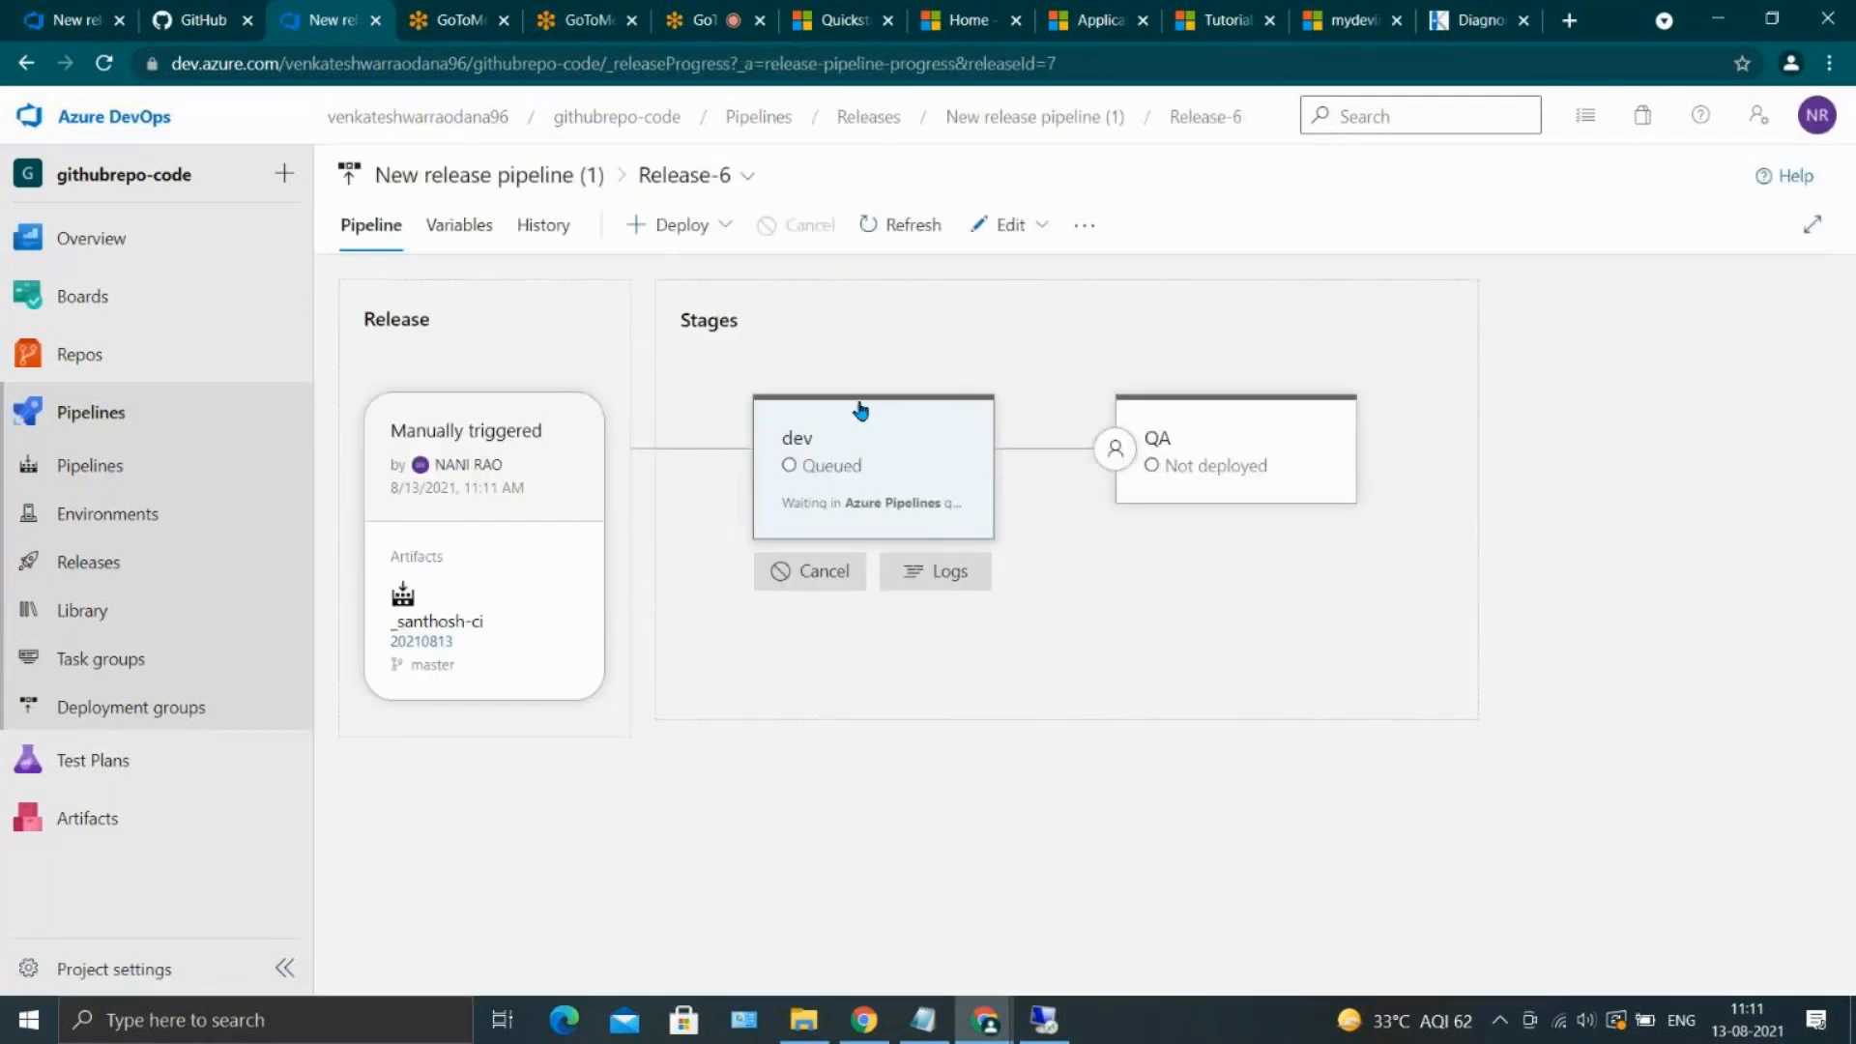
left_click(875, 526)
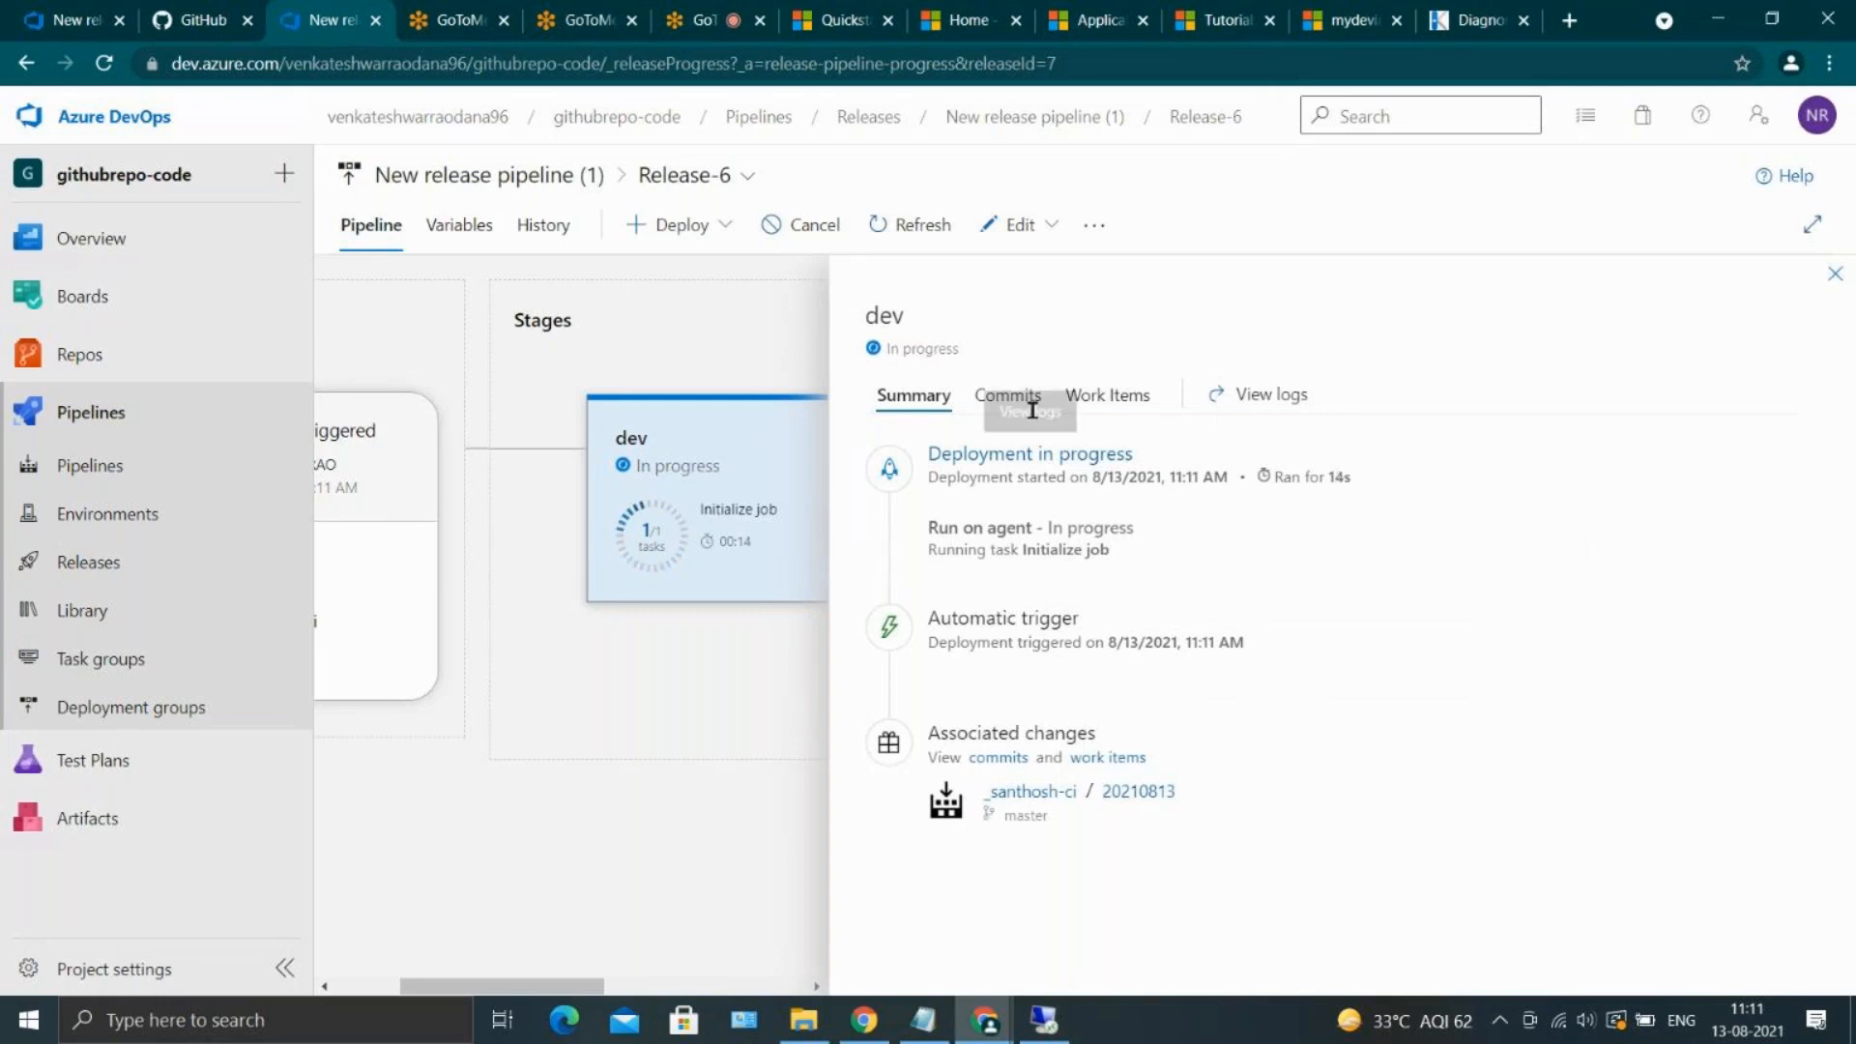
left_click(1010, 404)
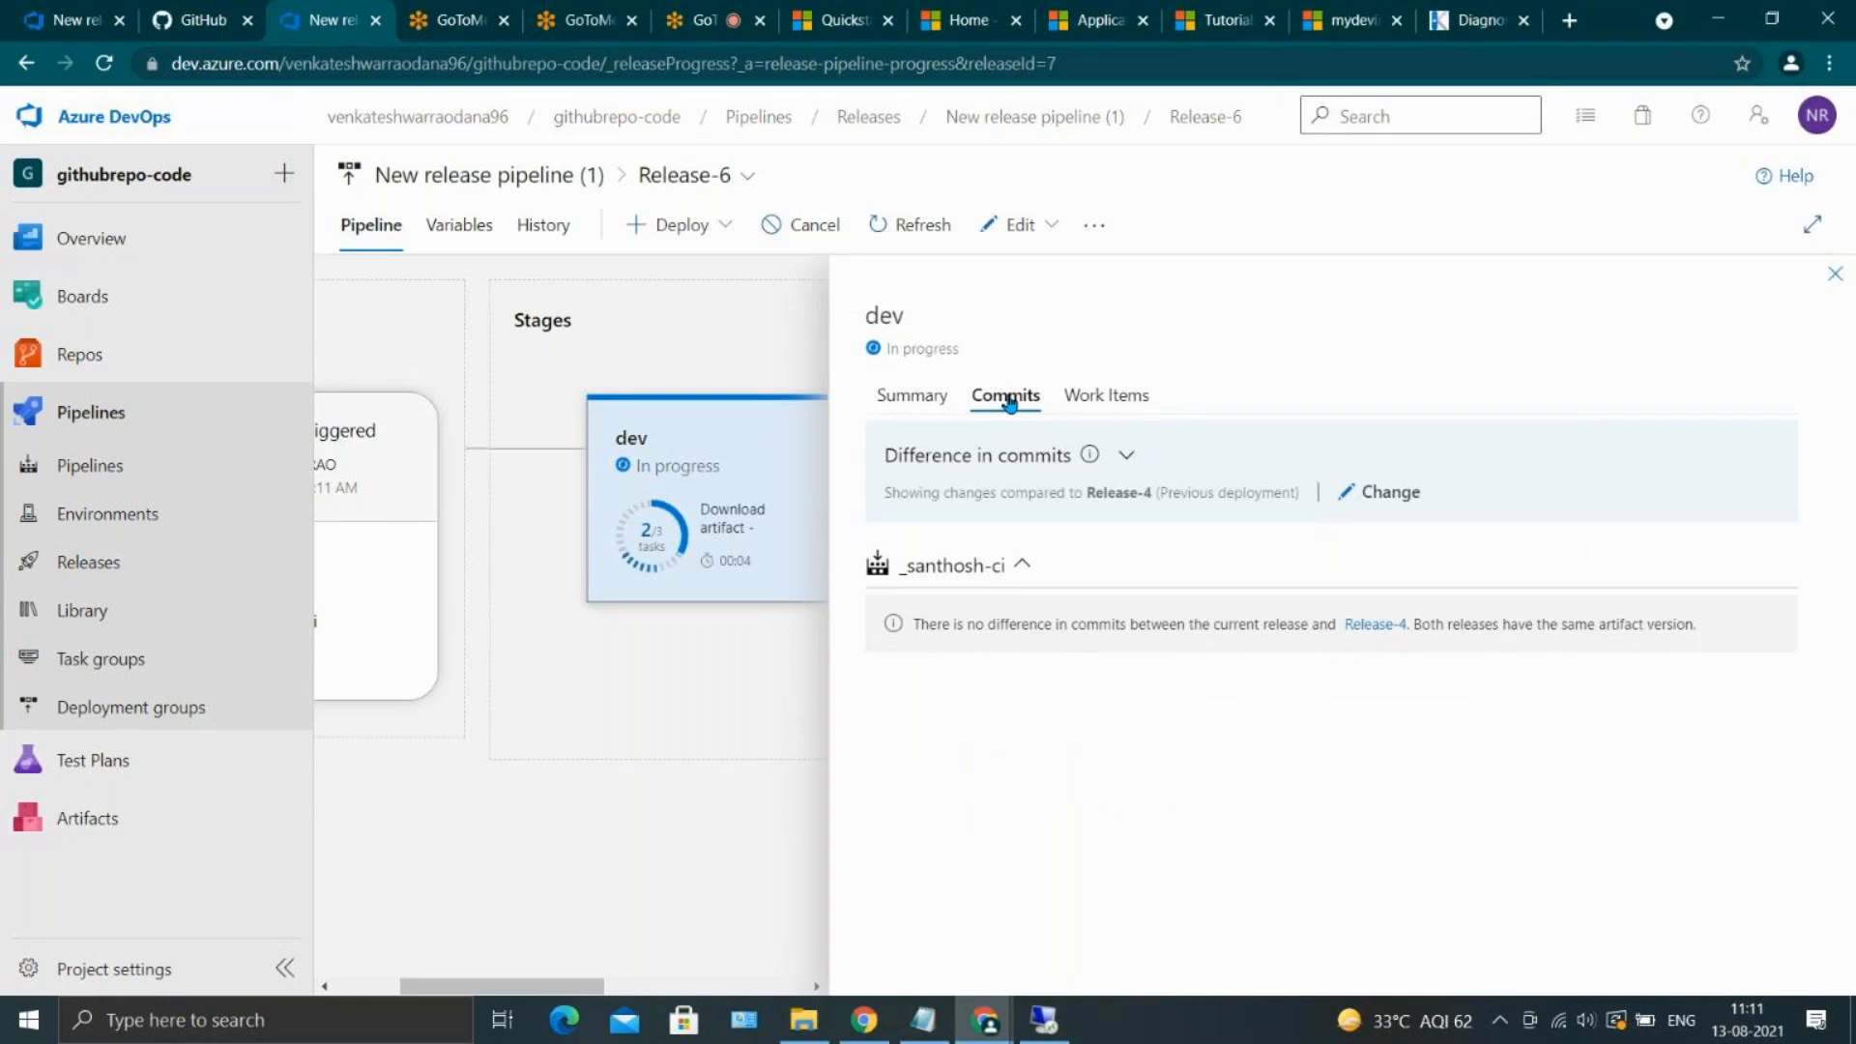
left_click(1121, 457)
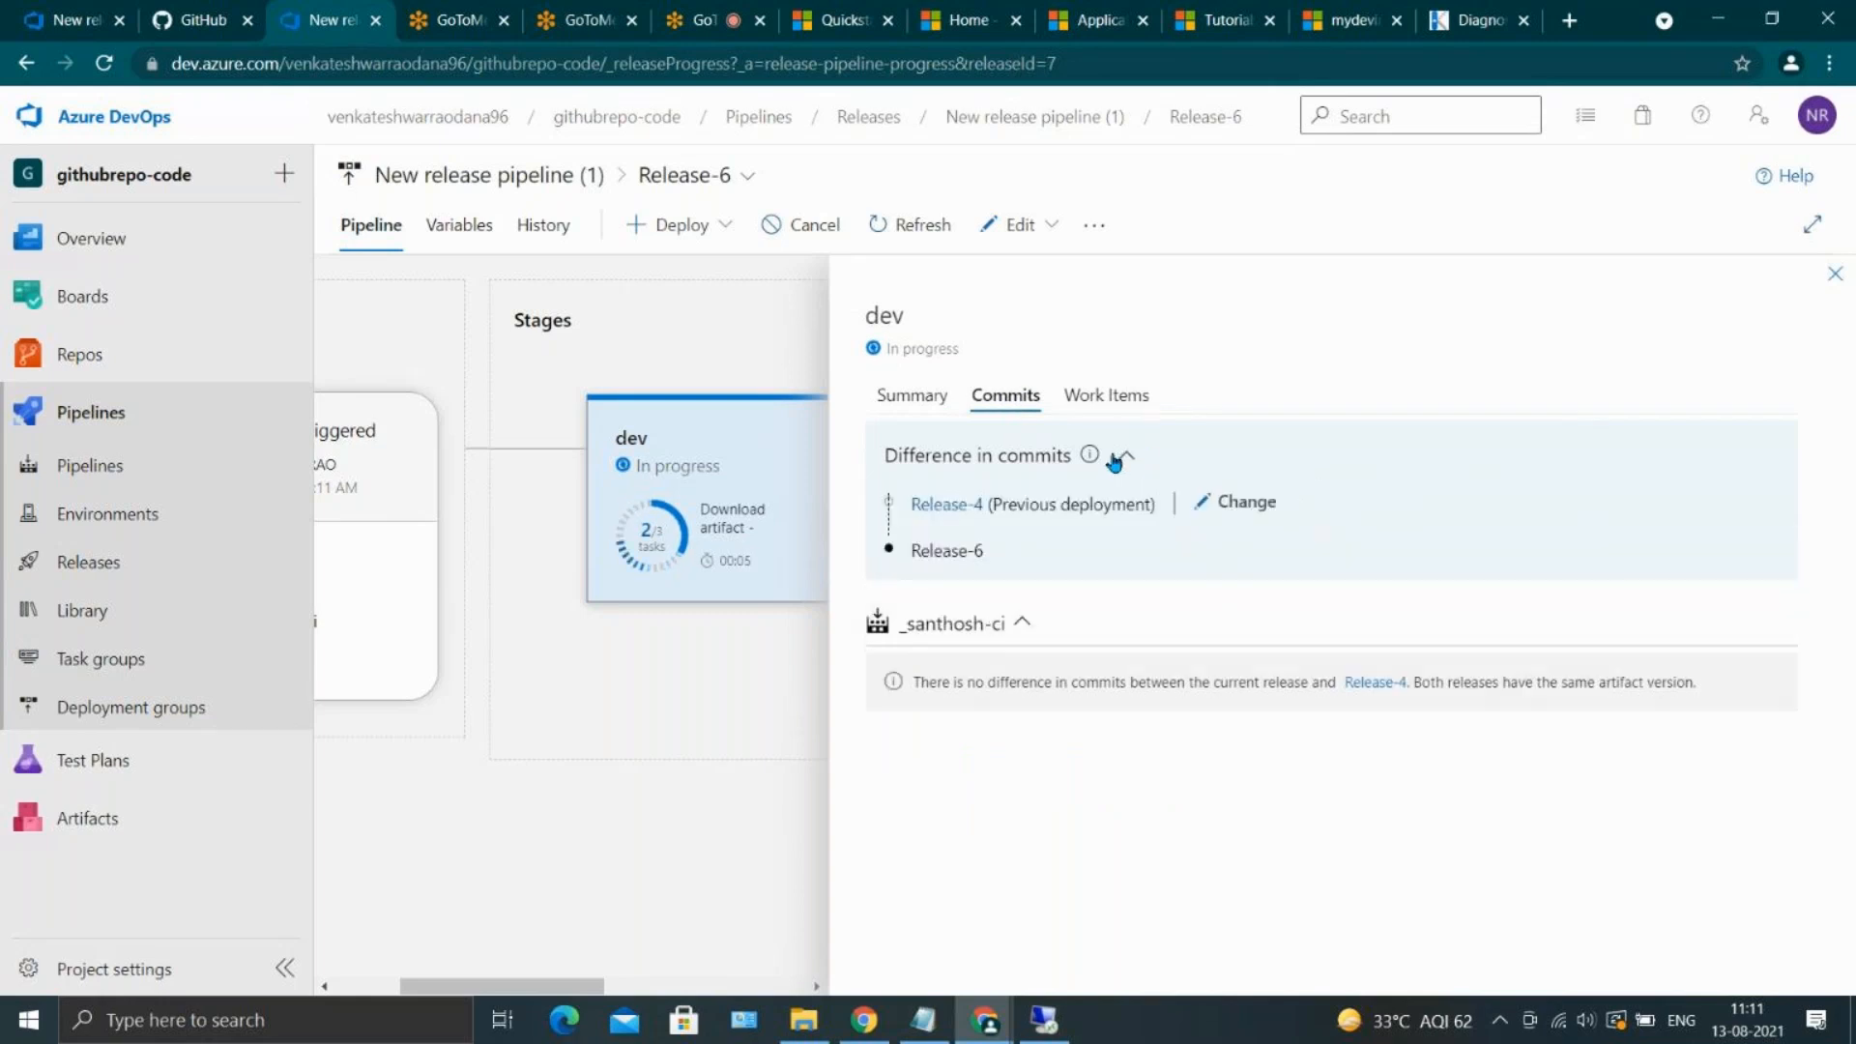
left_click(1114, 394)
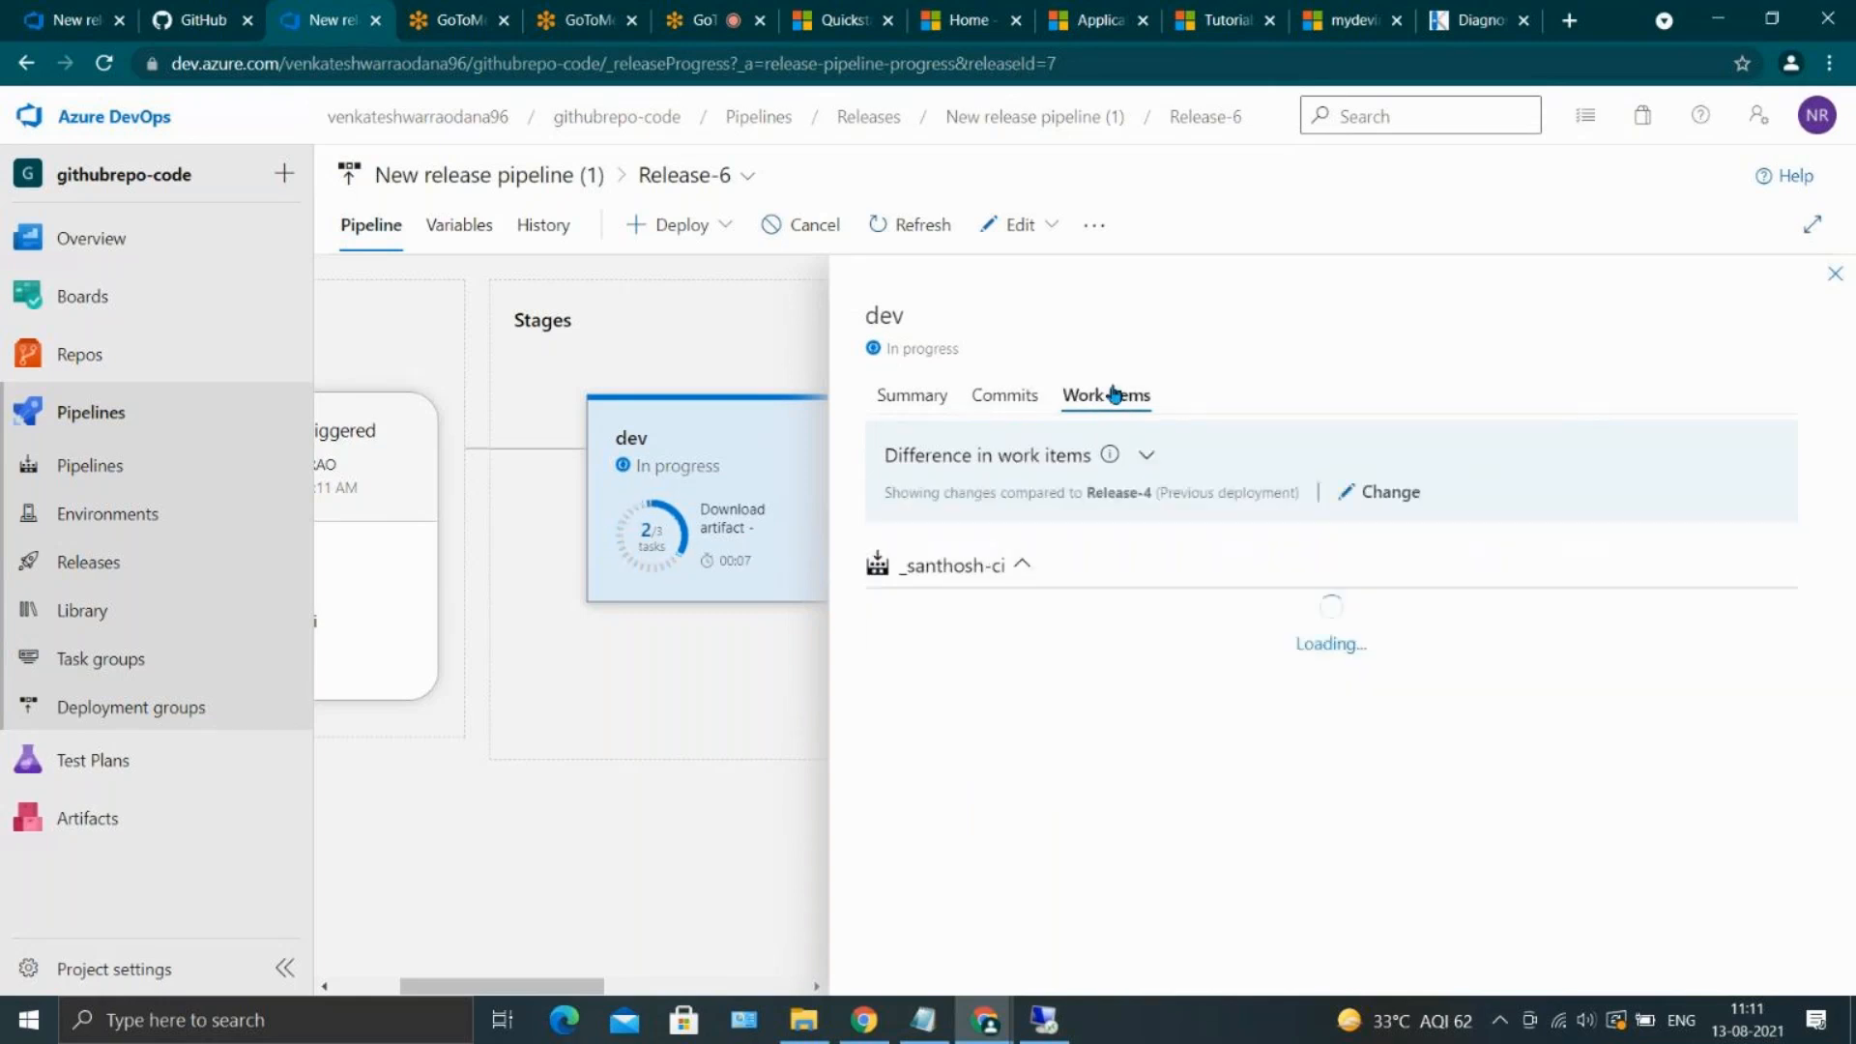
left_click(915, 398)
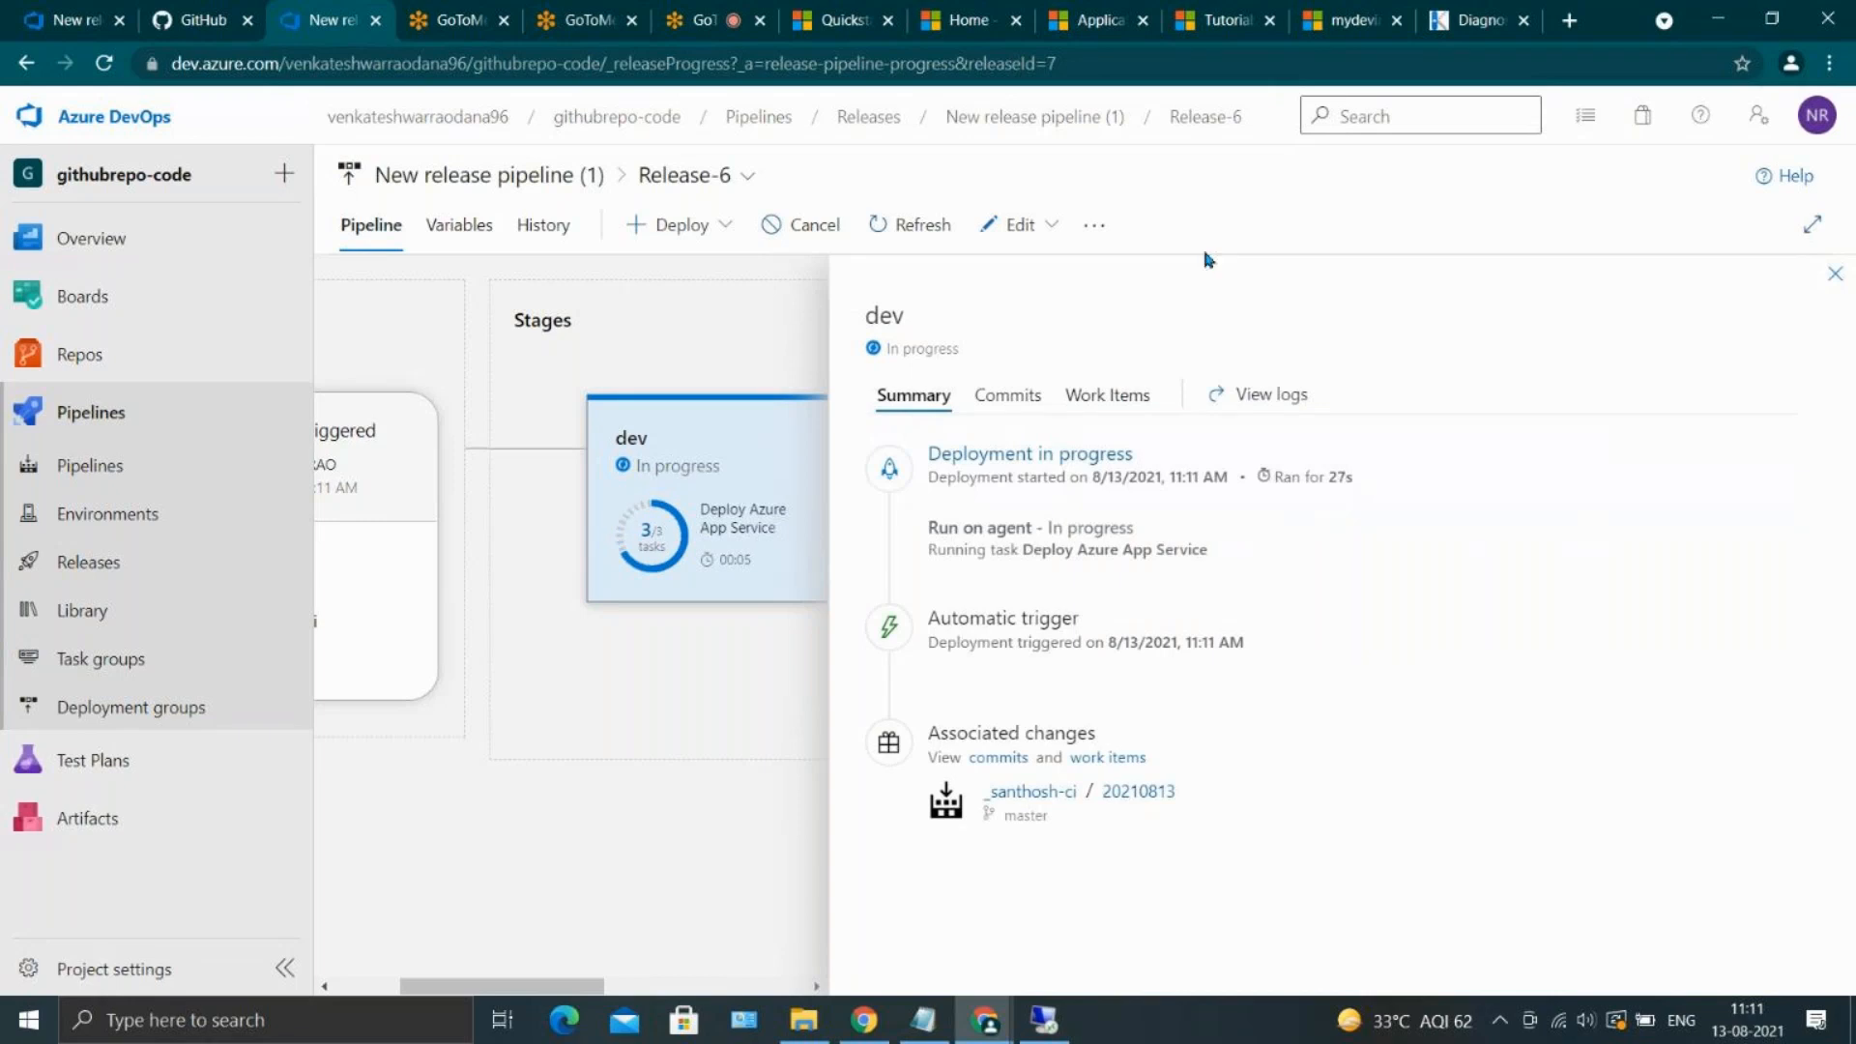
left_click(1836, 275)
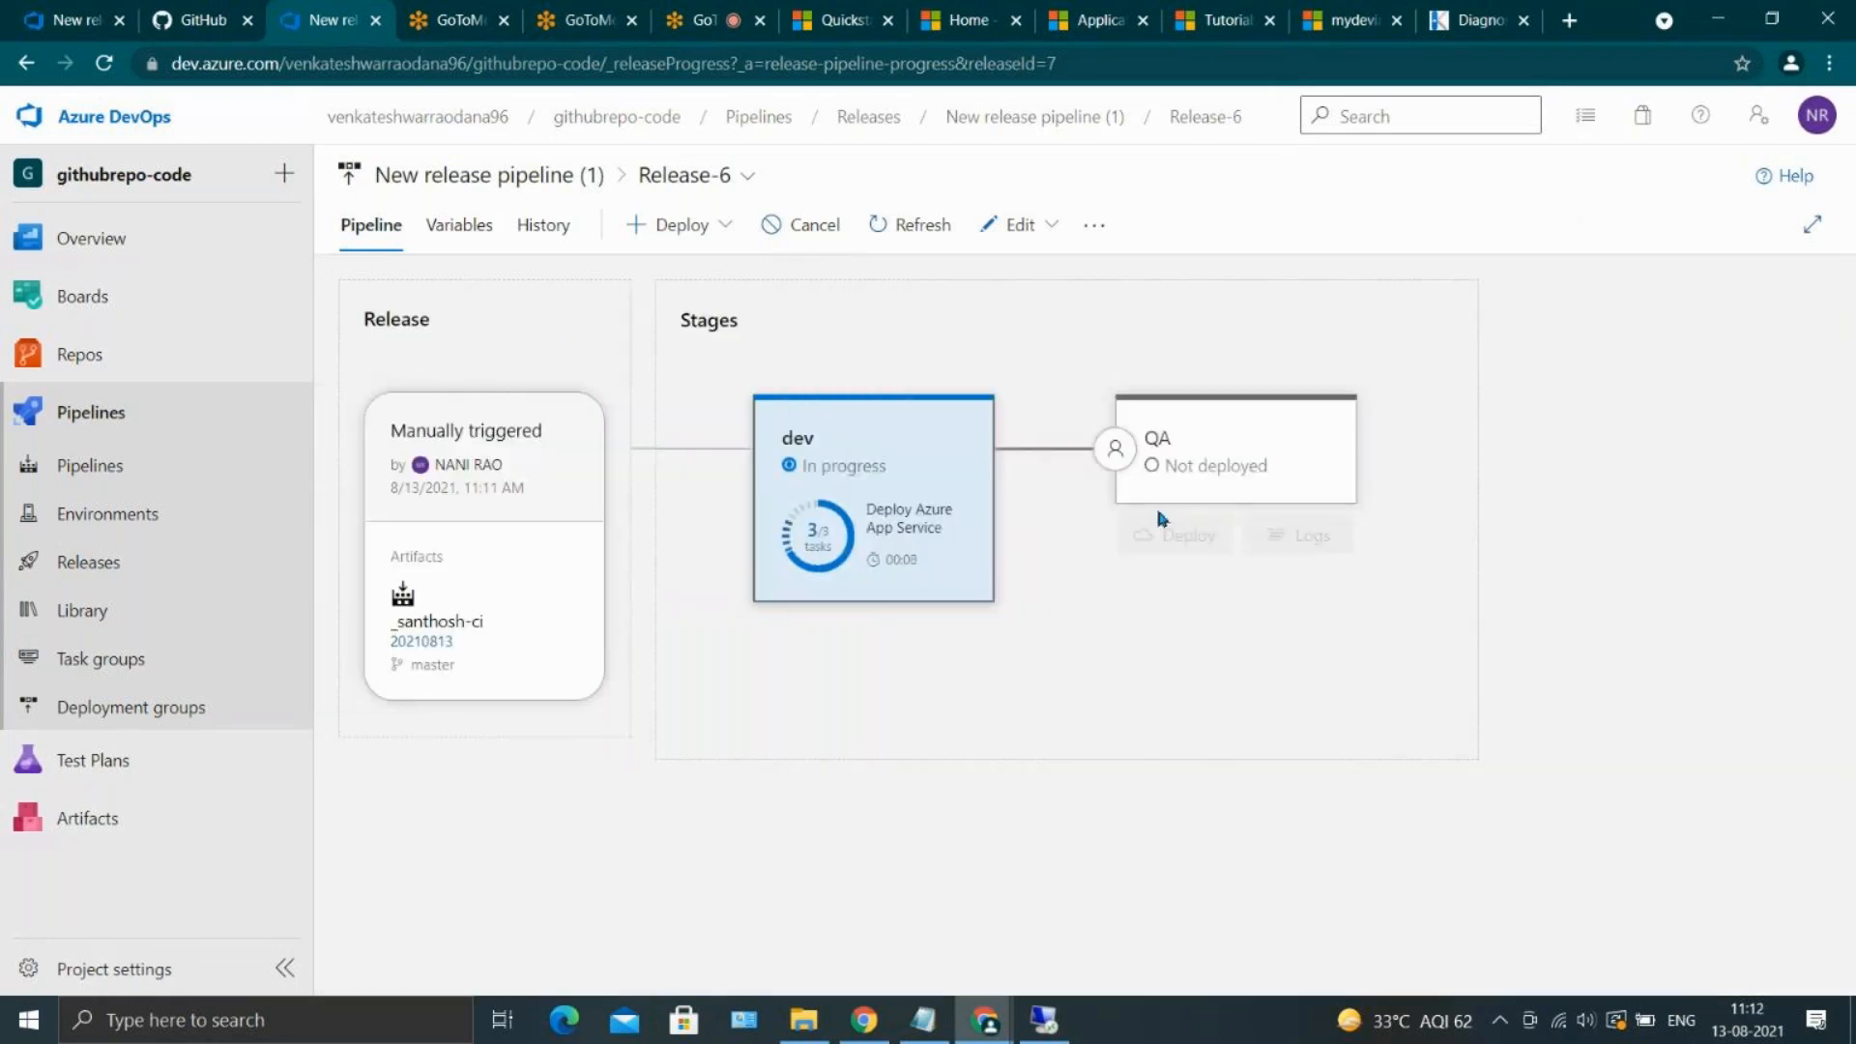
Check the QA stage's approvers in Release-6, approve the pending QA deployment once dev completes, and return to the stages
left_click(1112, 456)
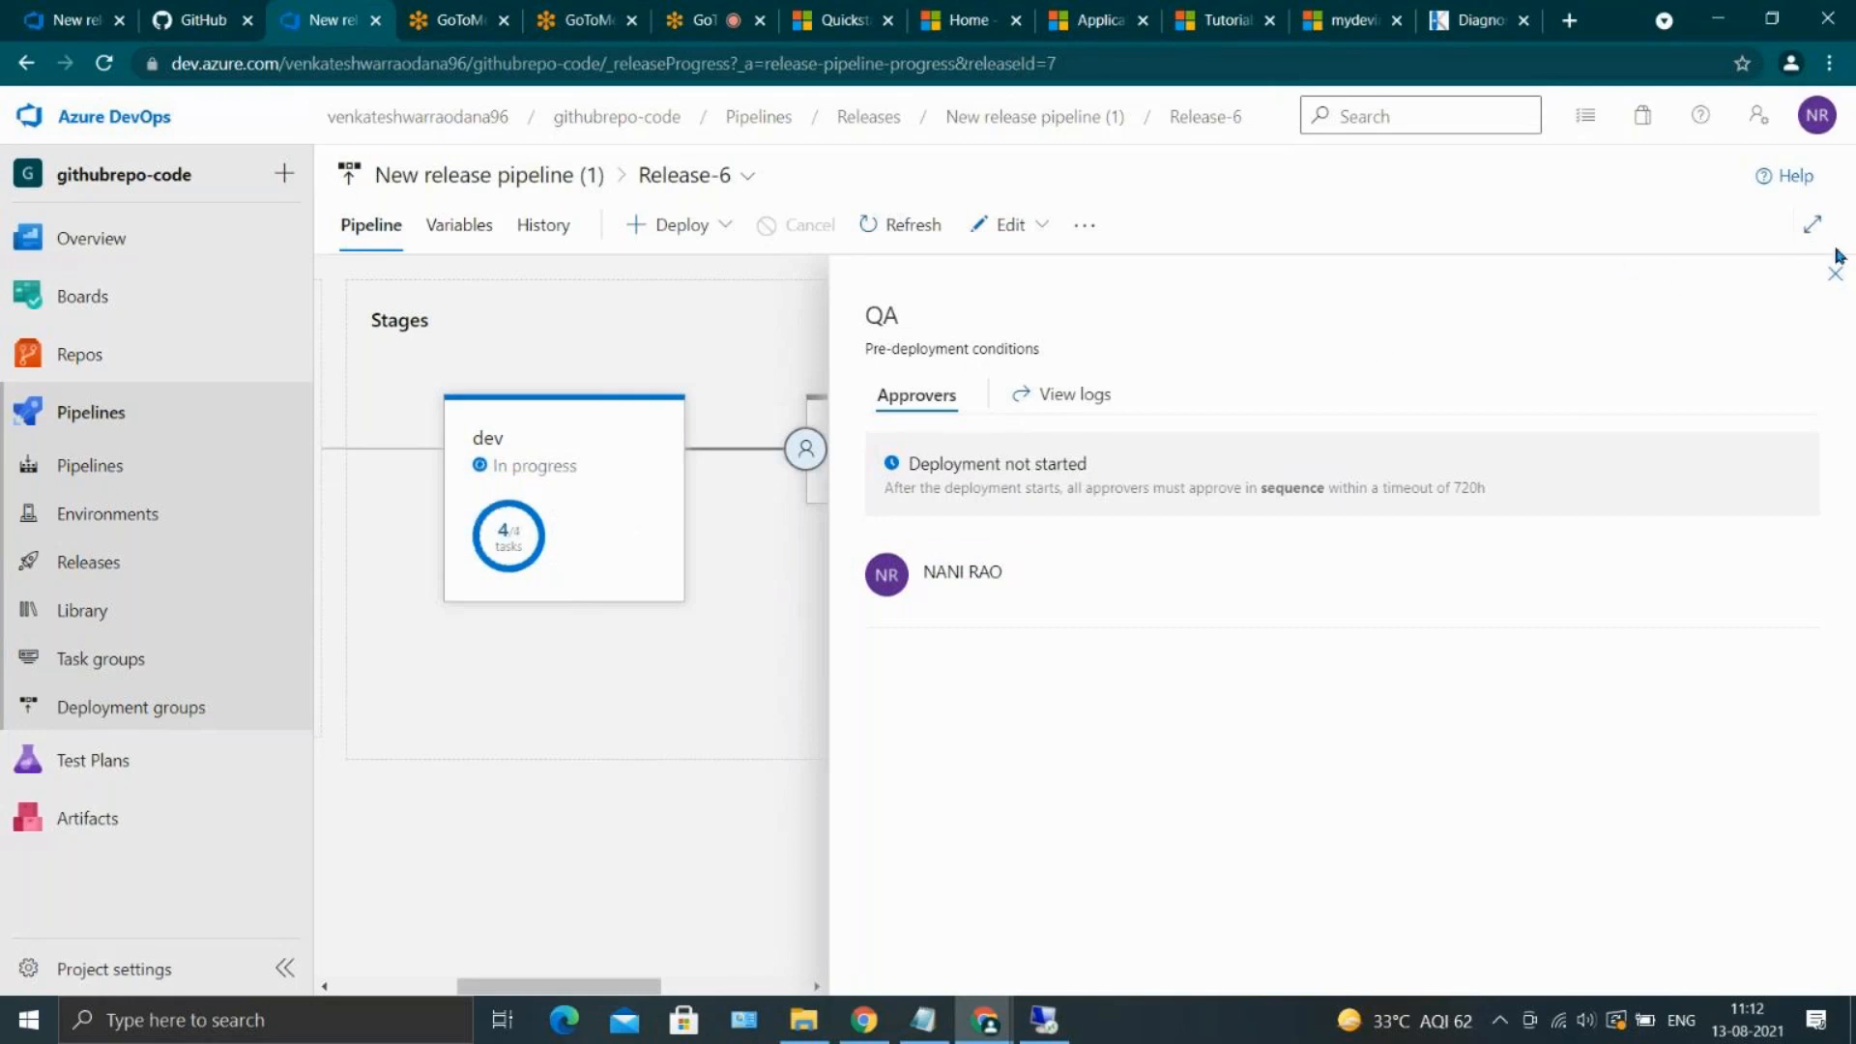
left_click(1824, 291)
mouse_move(1276, 422)
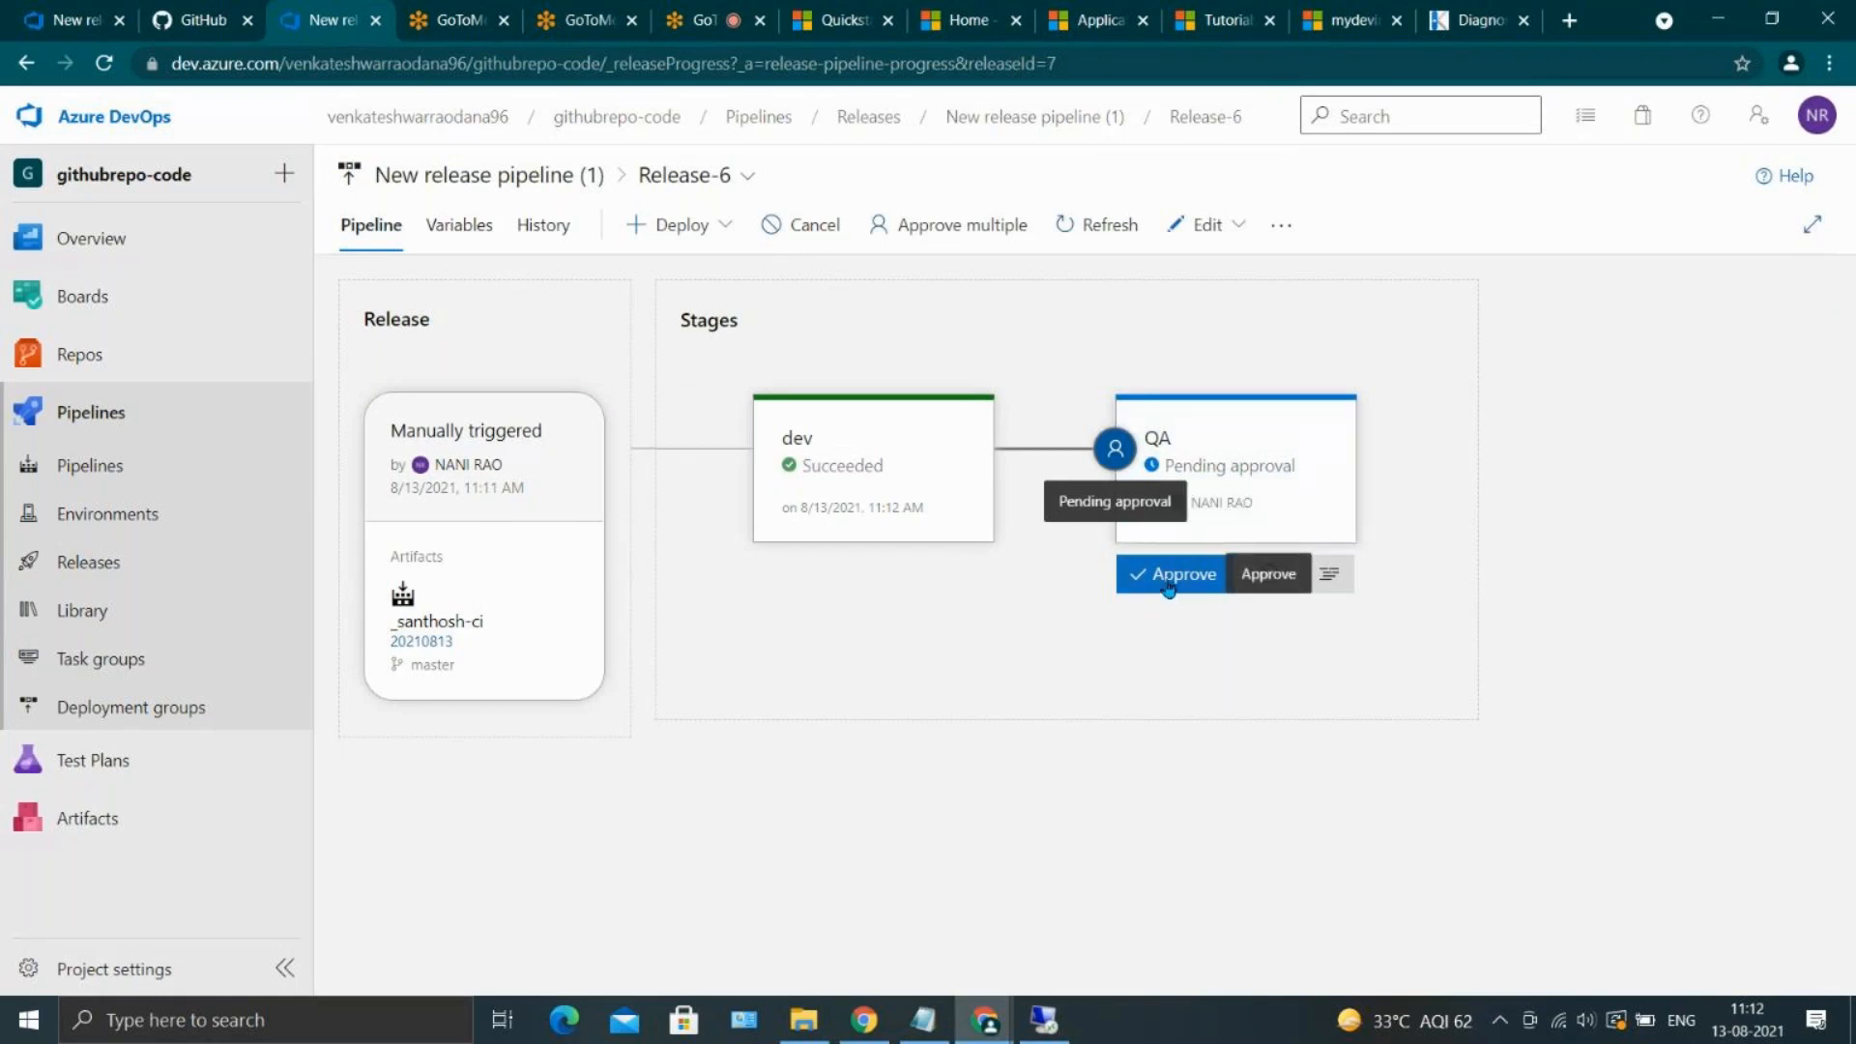
left_click(1169, 576)
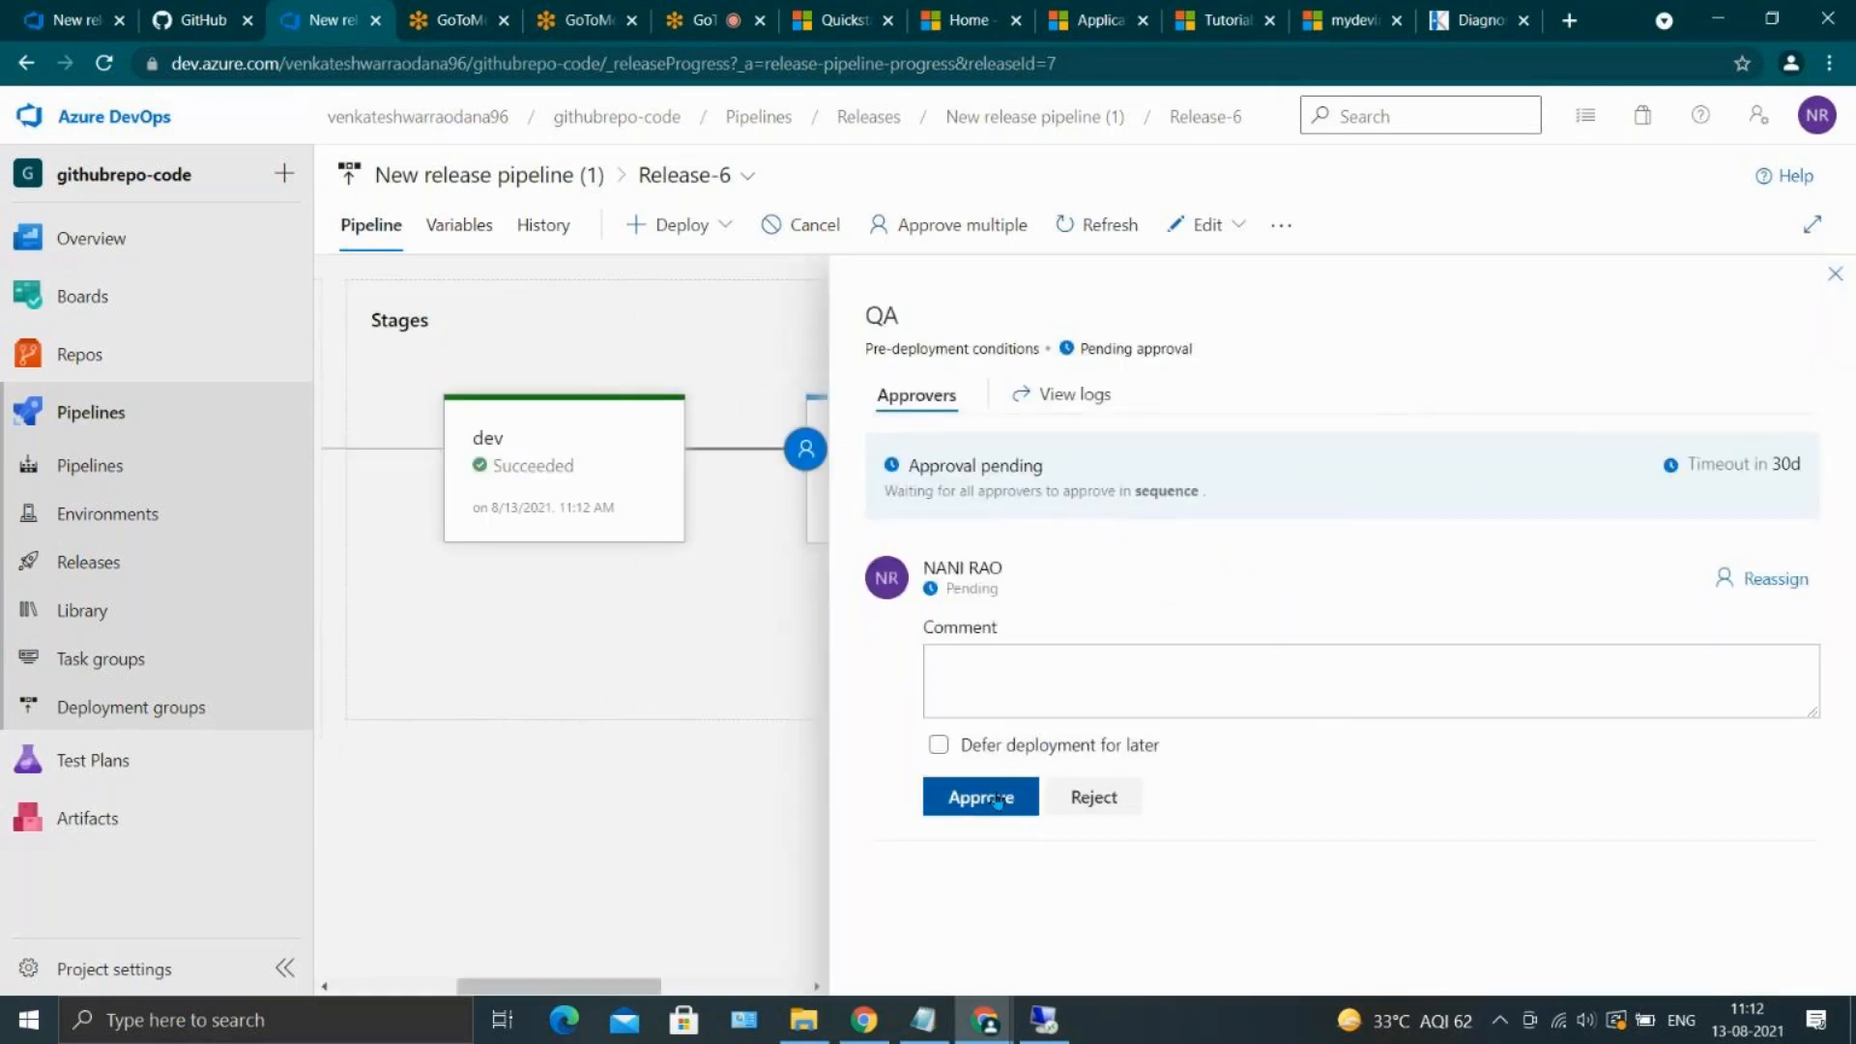
left_click(998, 799)
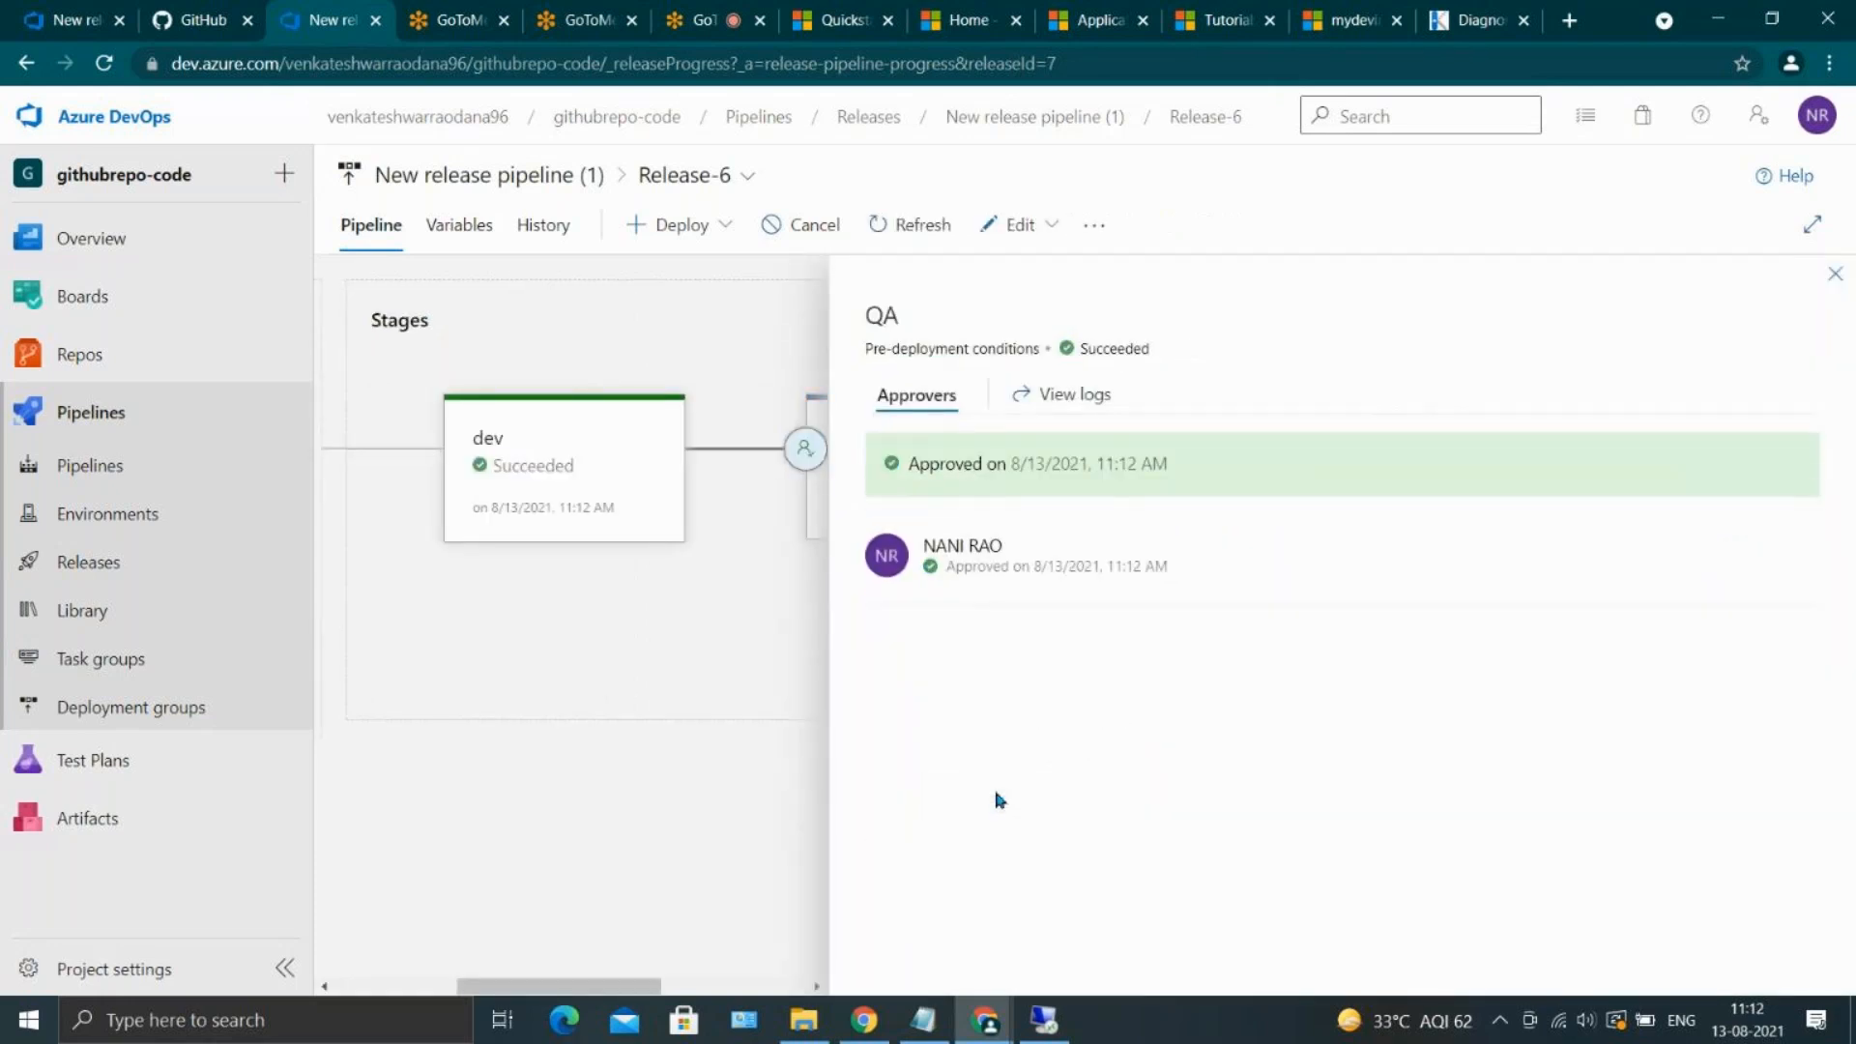
left_click(1833, 276)
mouse_move(1251, 484)
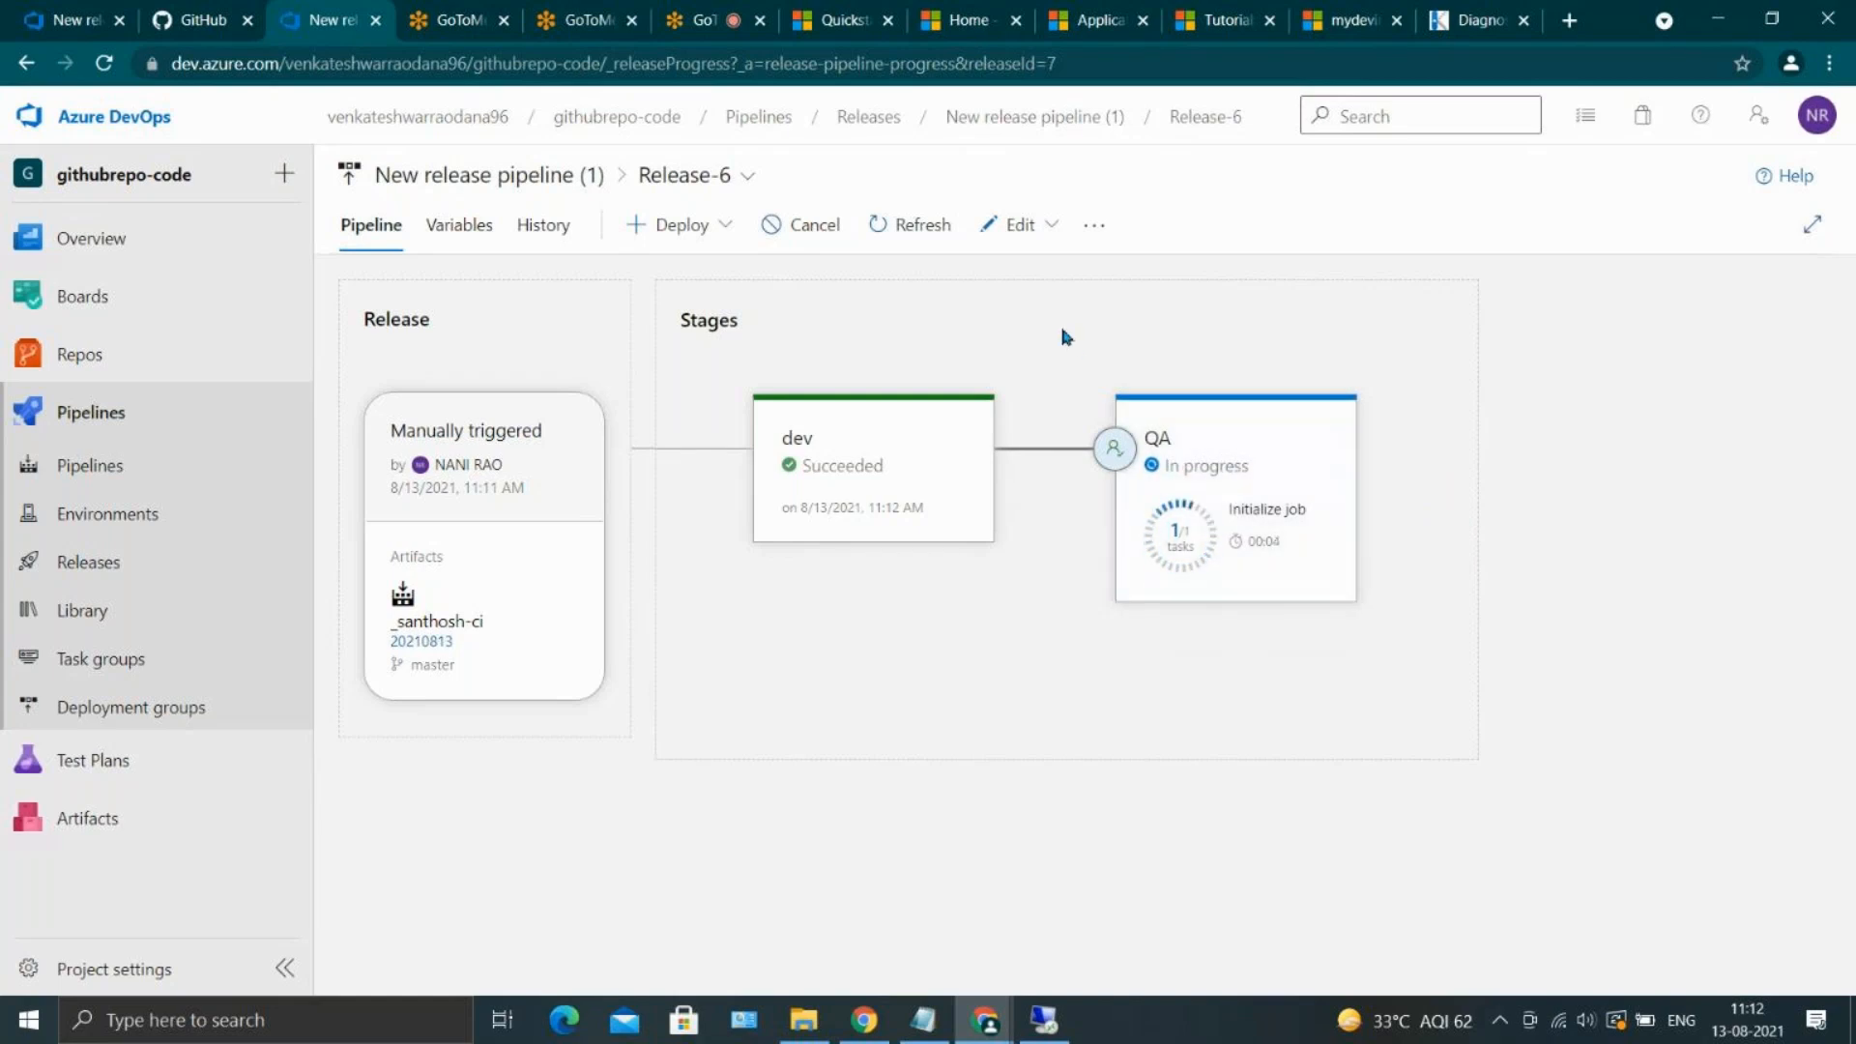
left_click(706, 15)
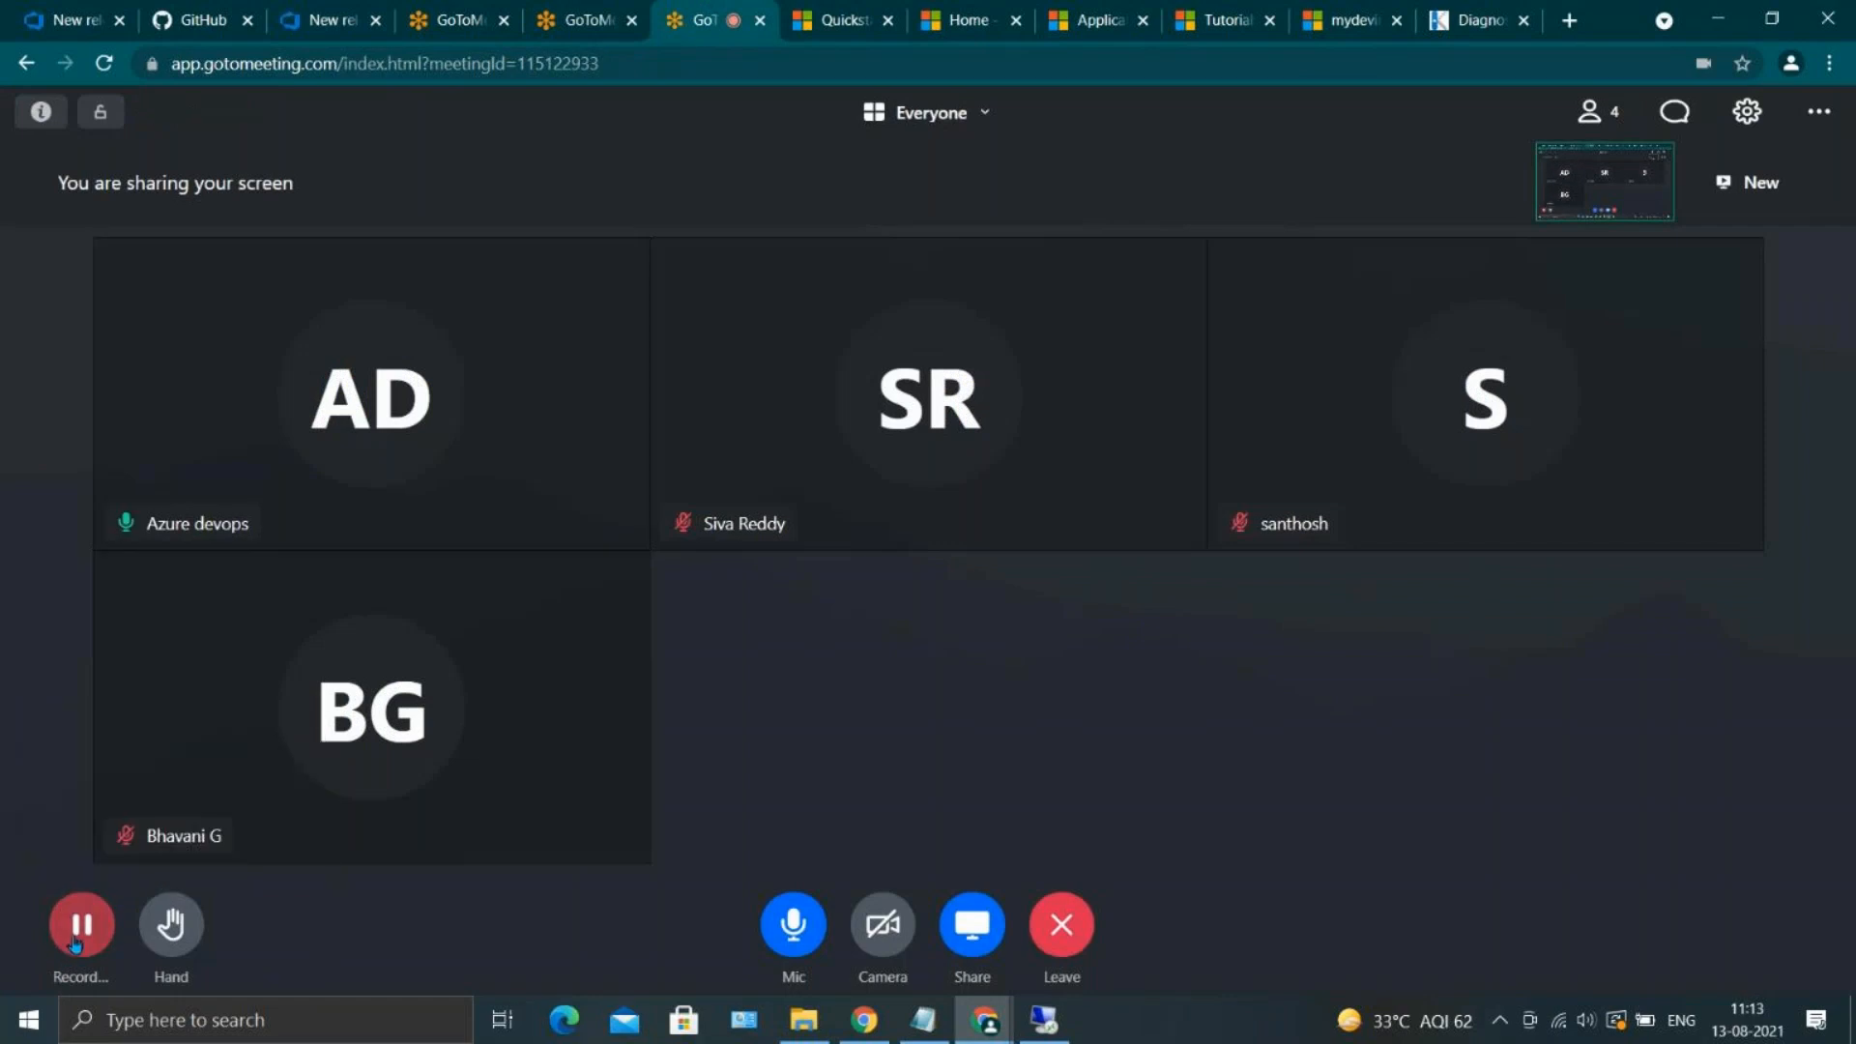